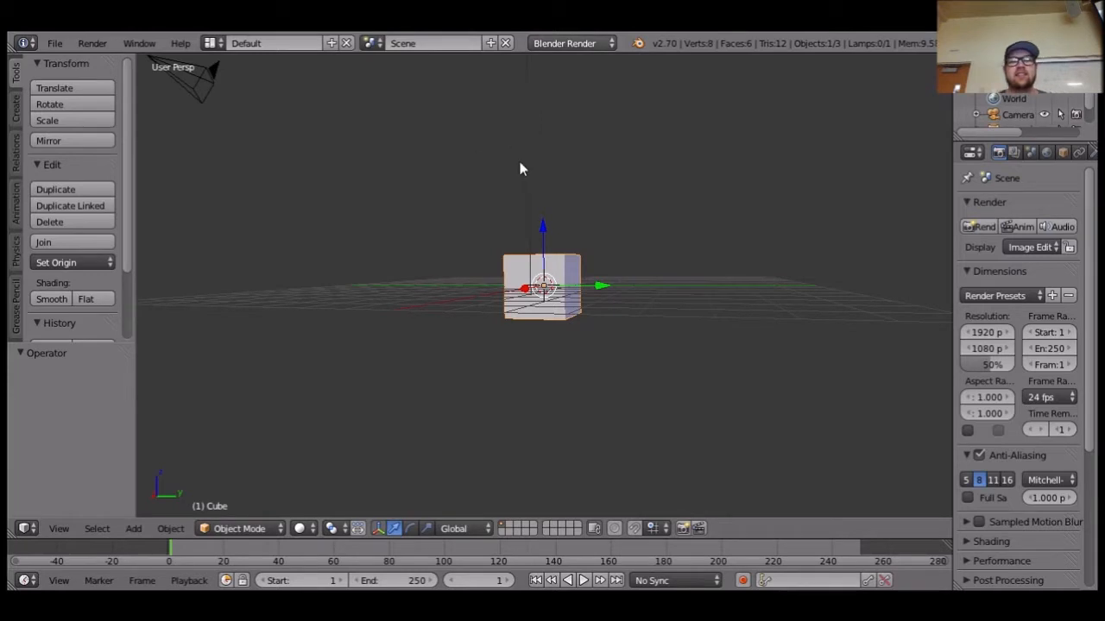
Raise the default cube about 0.95 units along Z and delete the camera and lamp from the scene.
left_click_drag(547, 225, 539, 196)
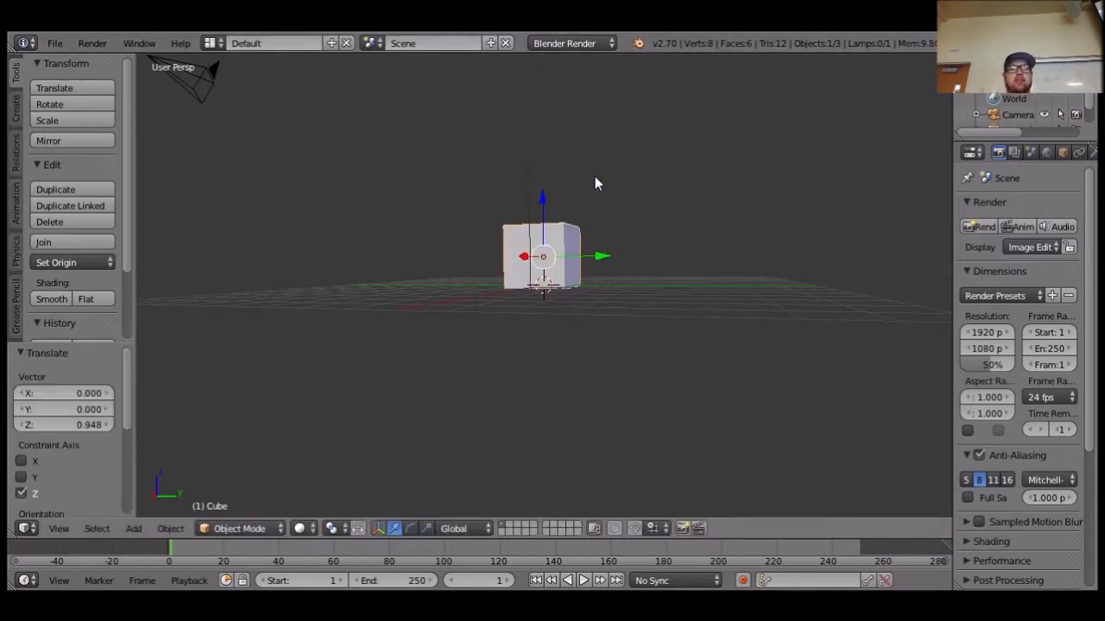
scroll(595, 176, "down", 4)
middle_click_drag(678, 263, 630, 246)
scroll(678, 264, "up", 2)
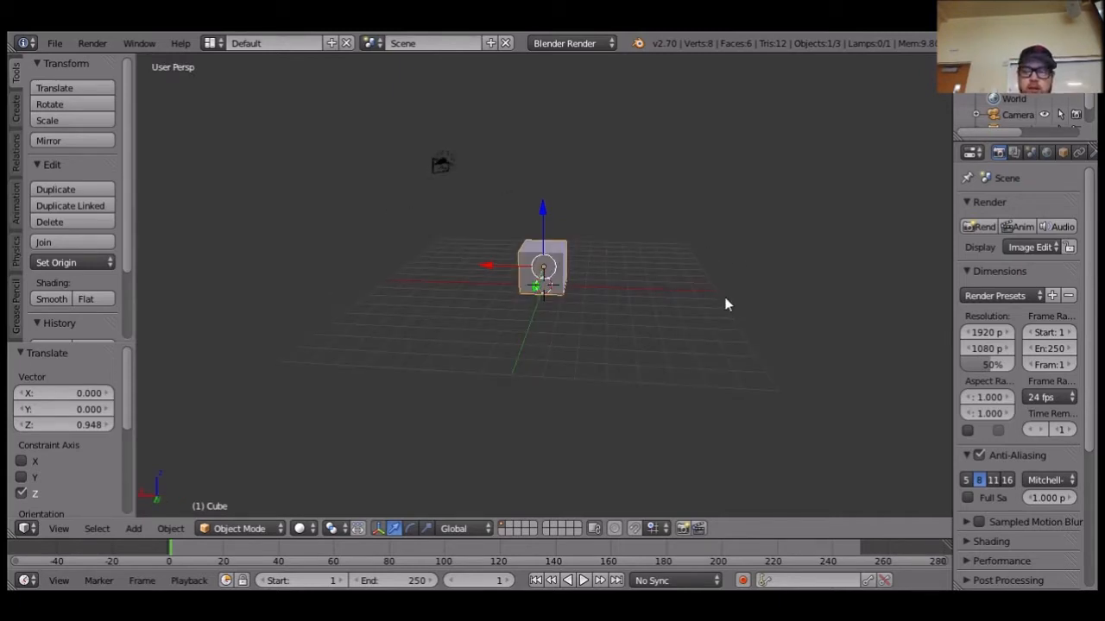
scroll(725, 305, "up", 1)
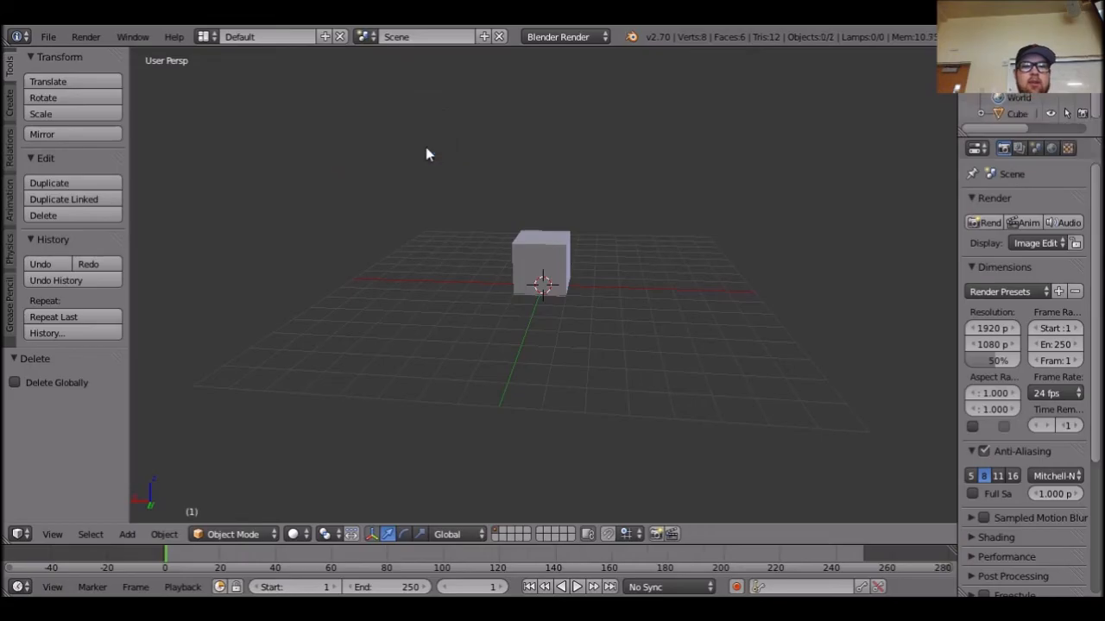
Select the cube and raise it about 2.5 units along Z, well above the grid.
right_click(522, 249)
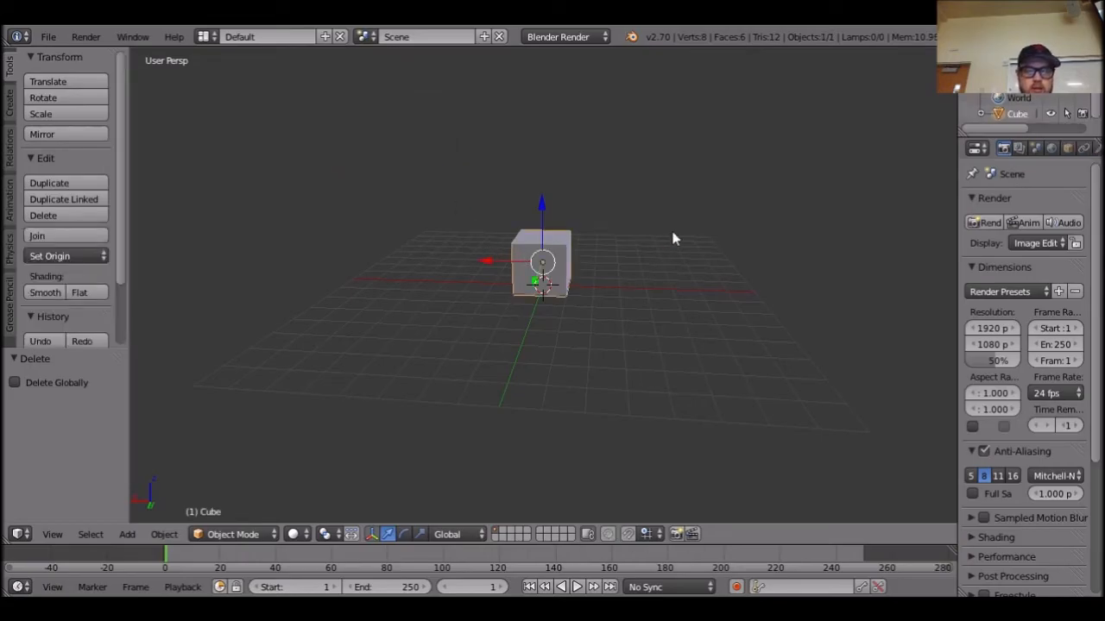
key("KP_Decimal")
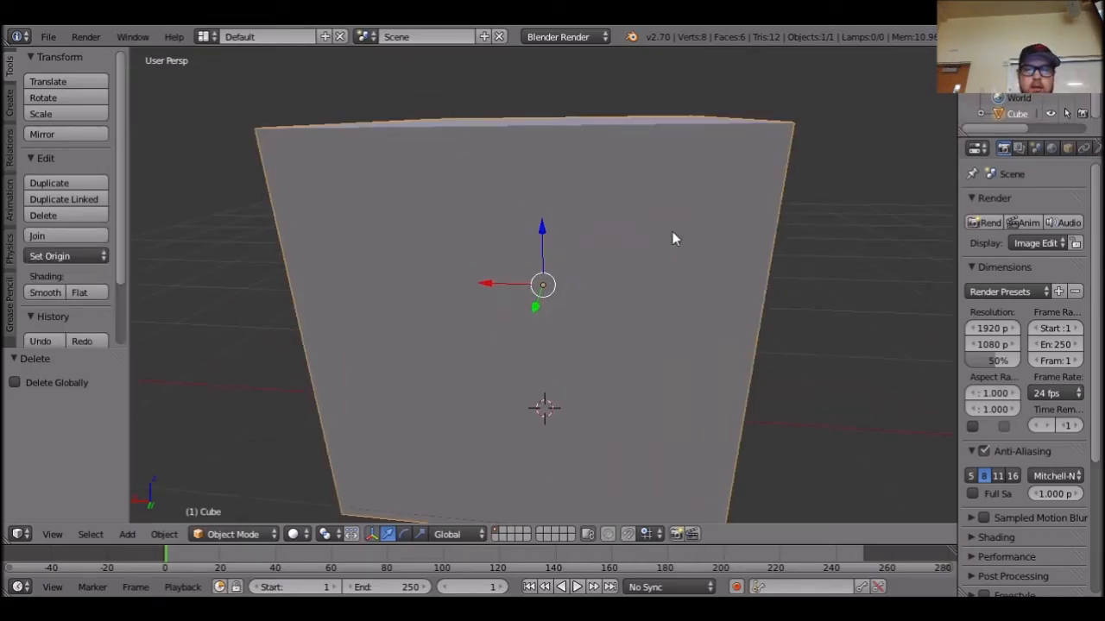
scroll(677, 238, "down", 6)
middle_click_drag(617, 307, 540, 221)
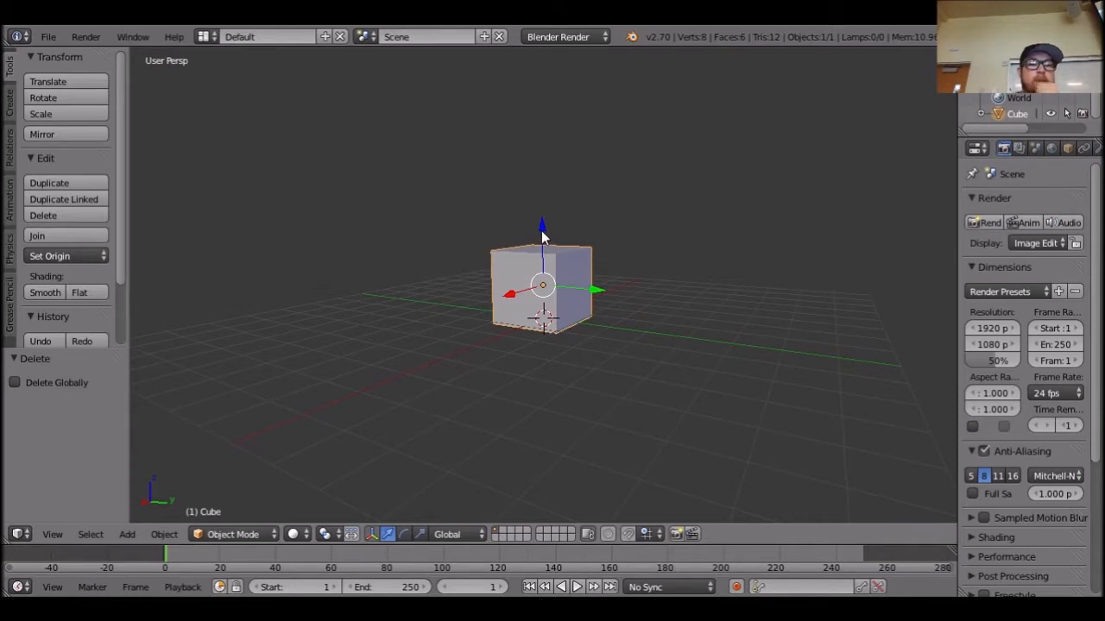
left_click_drag(542, 231, 549, 152)
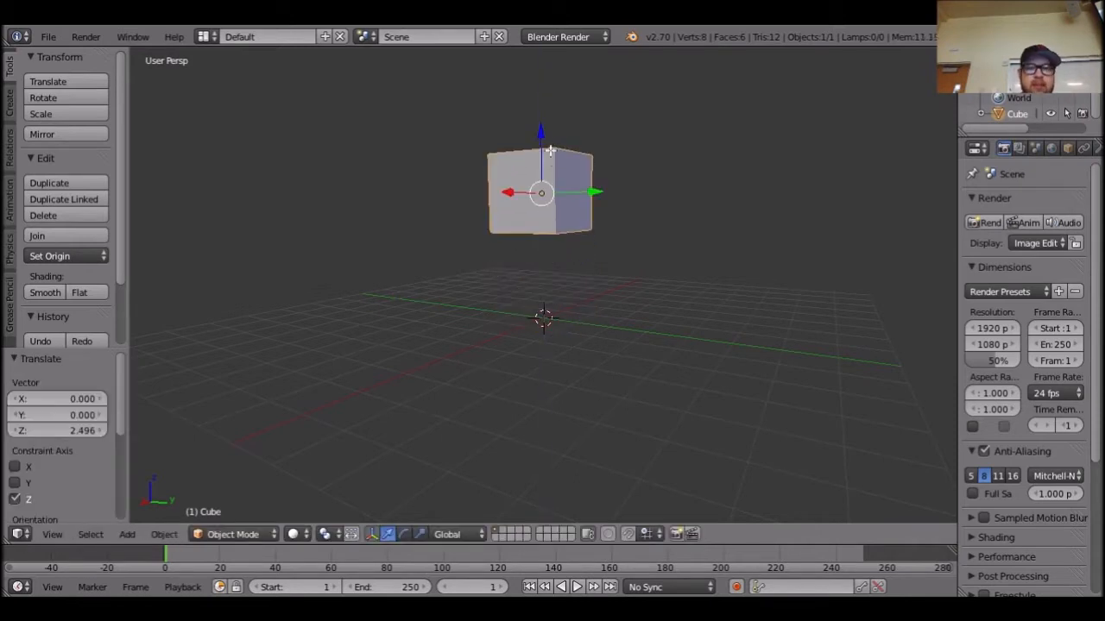
Enter Edit Mode on the cube and box-select only the vertices of its top face.
key("Tab")
scroll(671, 215, "up", 3)
scroll(681, 204, "down", 3)
middle_click_drag(681, 204, 500, 390)
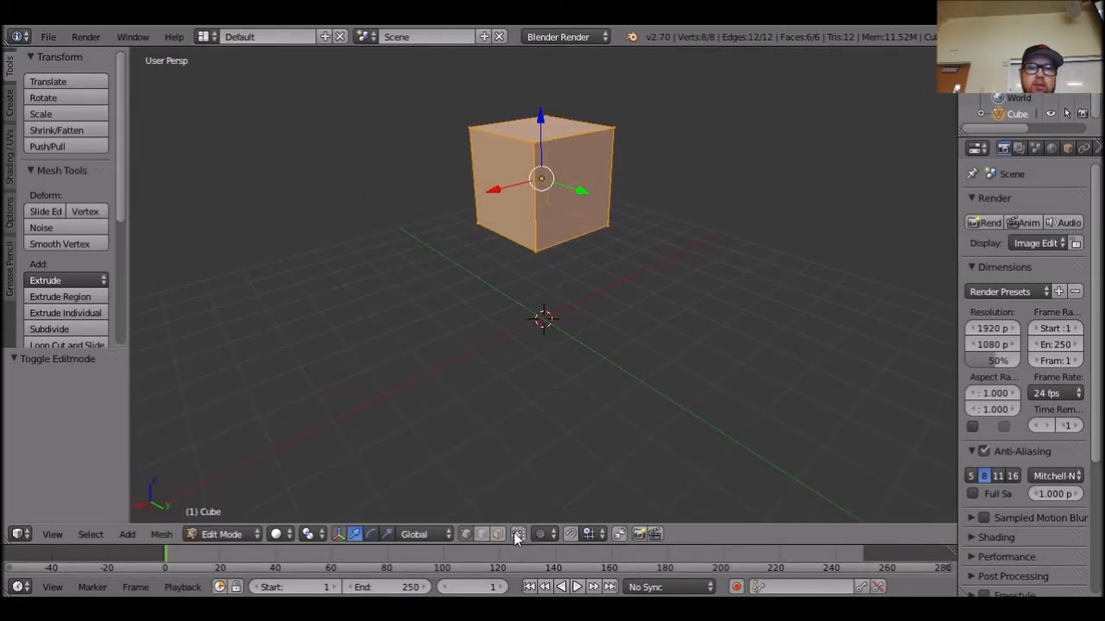
middle_click_drag(693, 397, 816, 328)
key("a")
key("b")
left_click_drag(473, 102, 599, 162)
Move the cube's top face up and back down along Z, shift it about 0.09 units along Y, and clear the selection.
middle_click_drag(683, 173, 572, 104)
scroll(686, 190, "down", 3)
middle_click_drag(685, 190, 557, 148)
key("e")
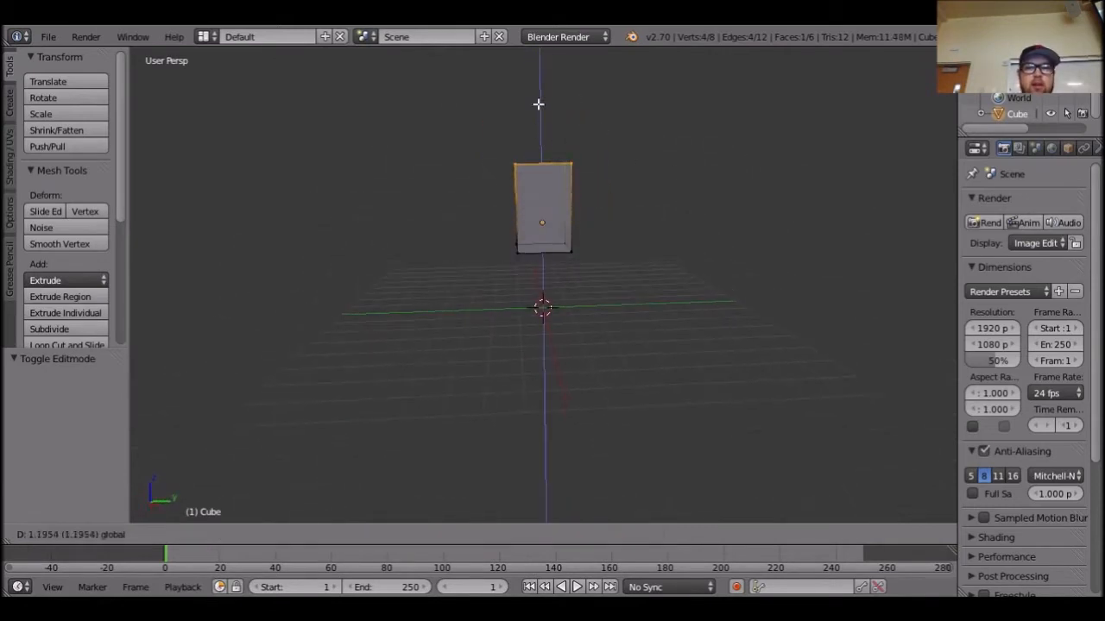
left_click_drag(538, 104, 541, 142)
mouse_move(594, 199)
left_mouse_down()
mouse_move(671, 207)
mouse_move(506, 198)
mouse_move(596, 205)
left_mouse_up()
middle_click_drag(597, 205, 651, 267)
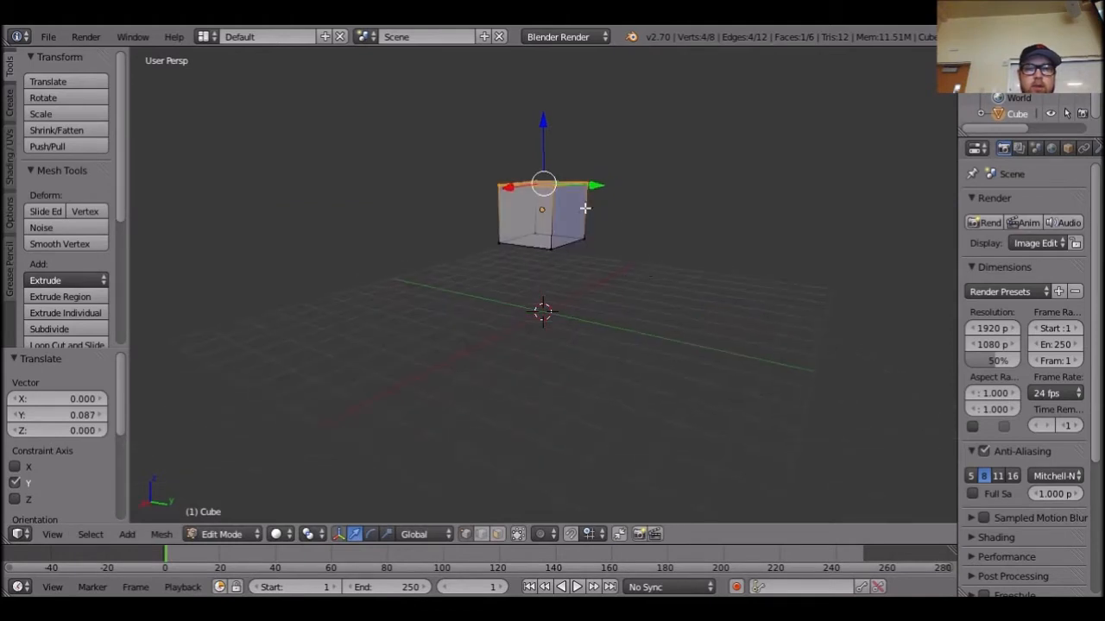
key("a")
Add two perpendicular vertical loop cuts of one cut each, centred on the cube without sliding them.
middle_click_drag(673, 244, 632, 248)
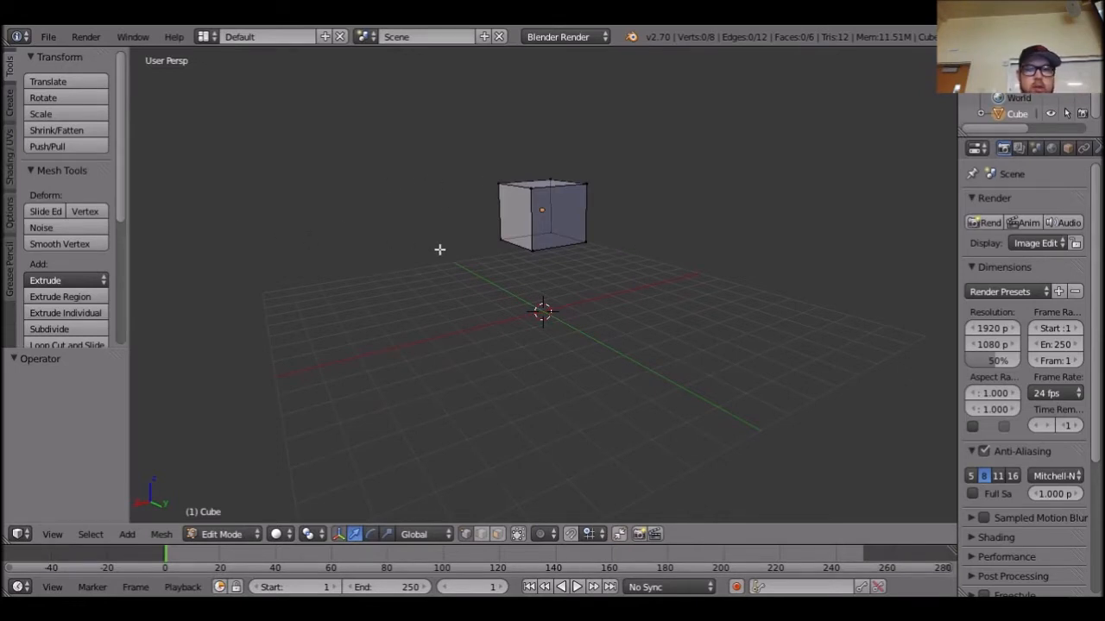
key("ctrl+r")
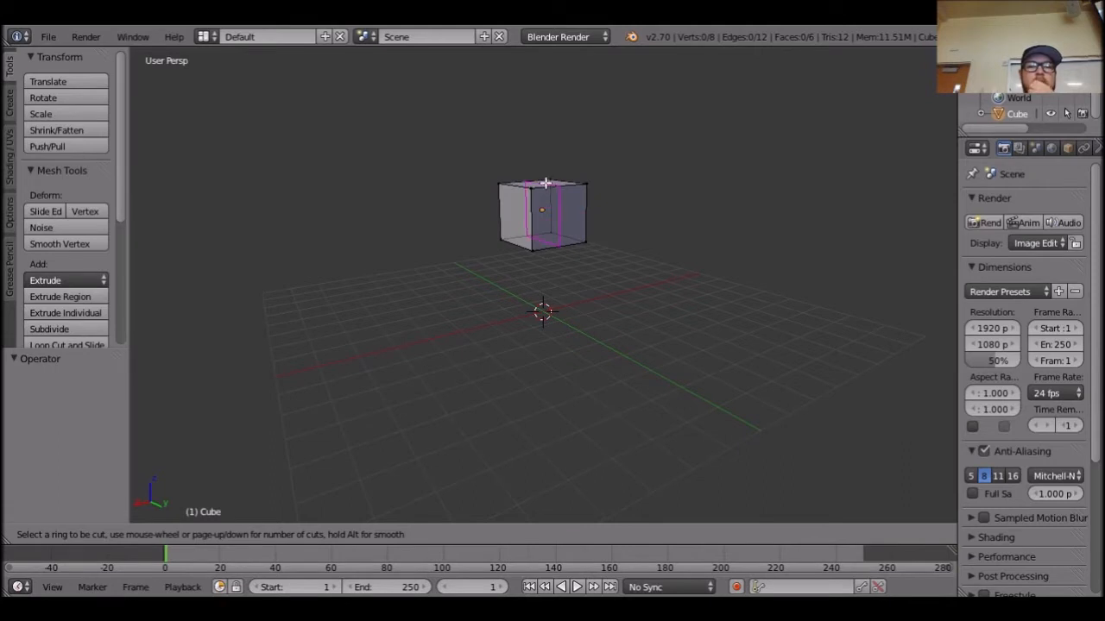
left_click(546, 181)
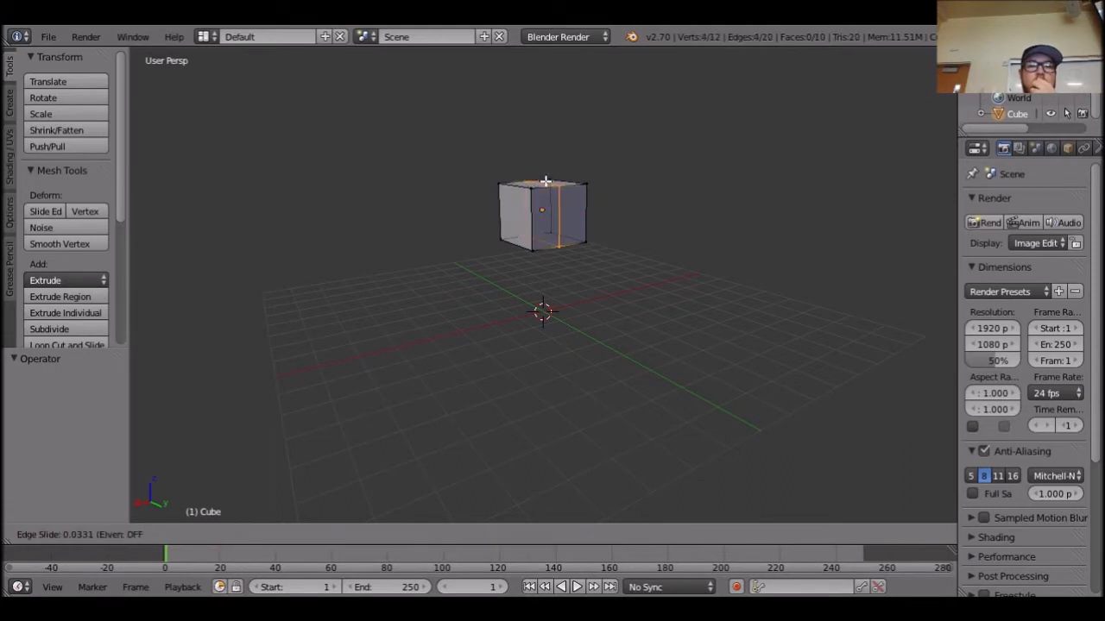
right_click(546, 180)
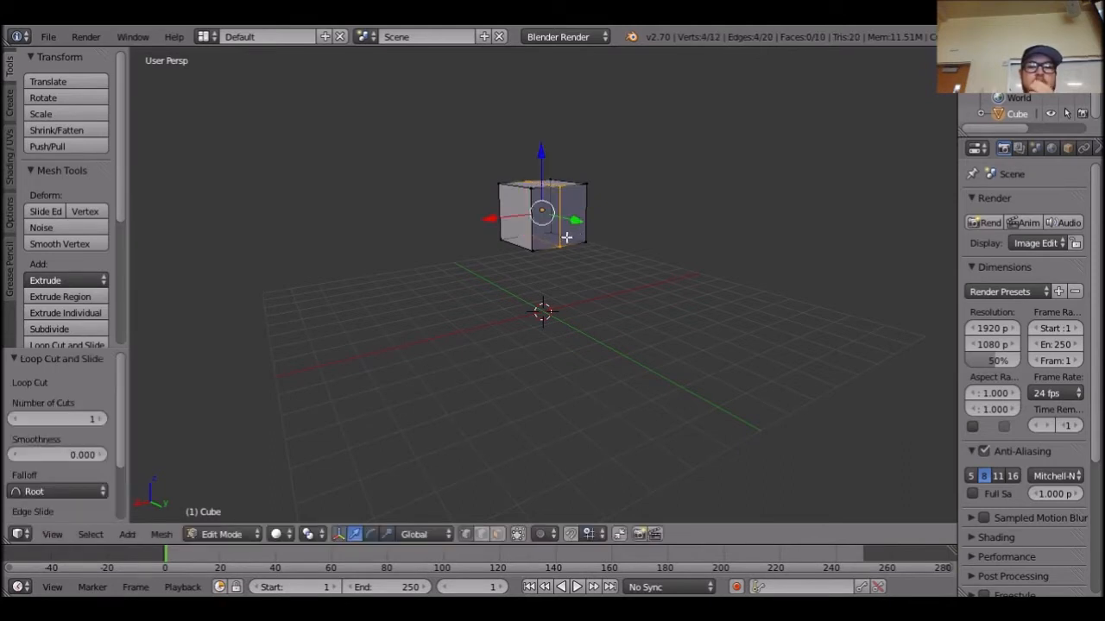
middle_click_drag(623, 273, 710, 303)
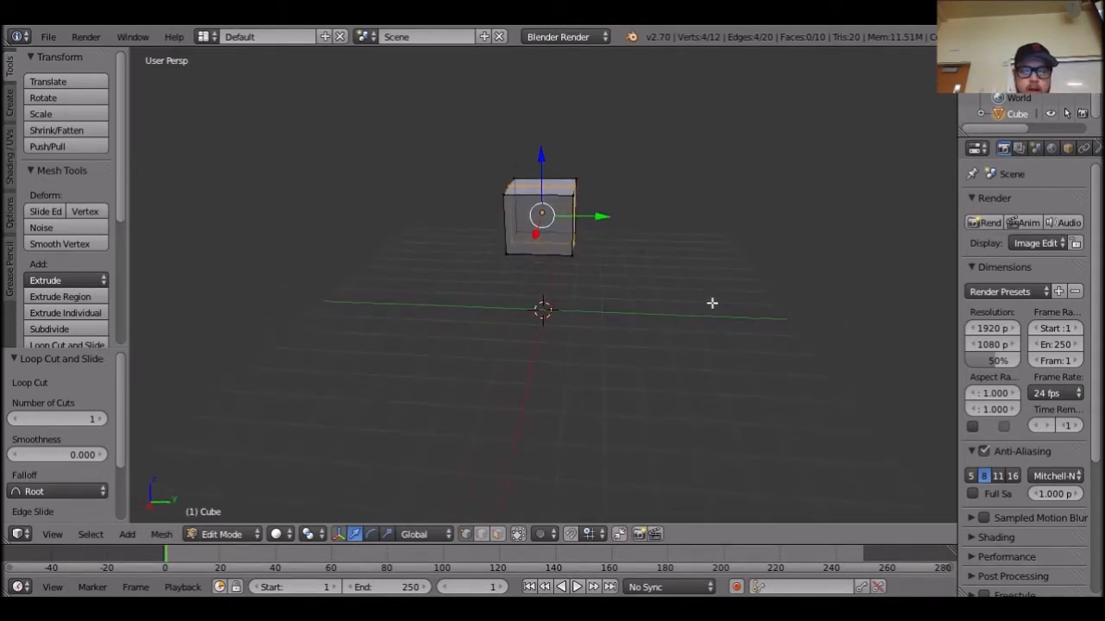
key("ctrl+r")
left_click(544, 183)
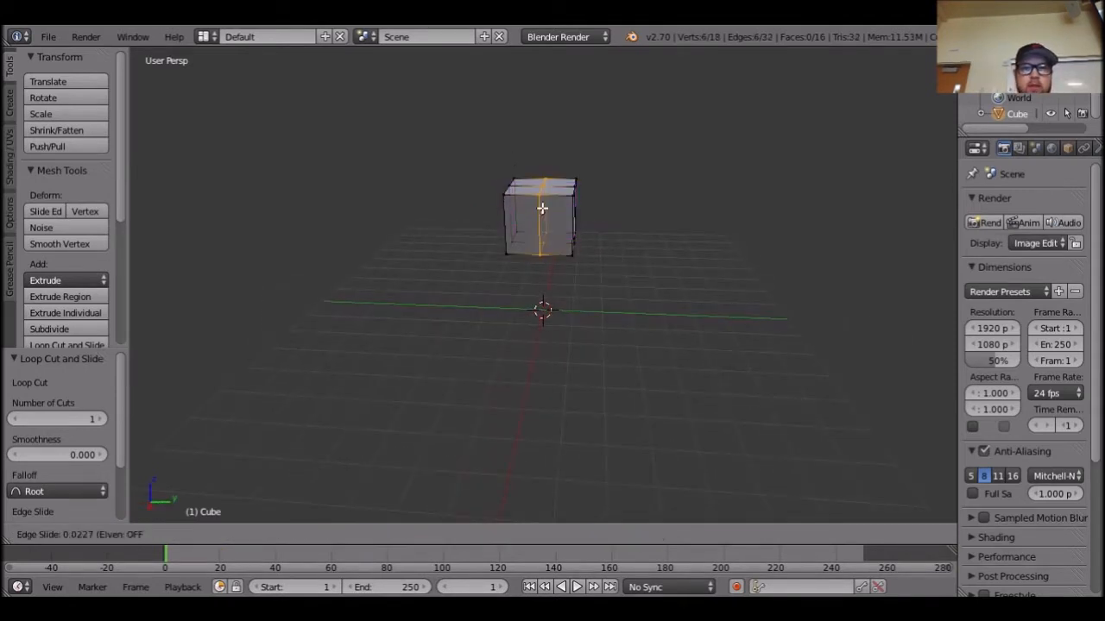
right_click(543, 183)
Add one horizontal loop cut around the cube at mid-height without sliding it.
middle_click_drag(683, 272, 681, 247)
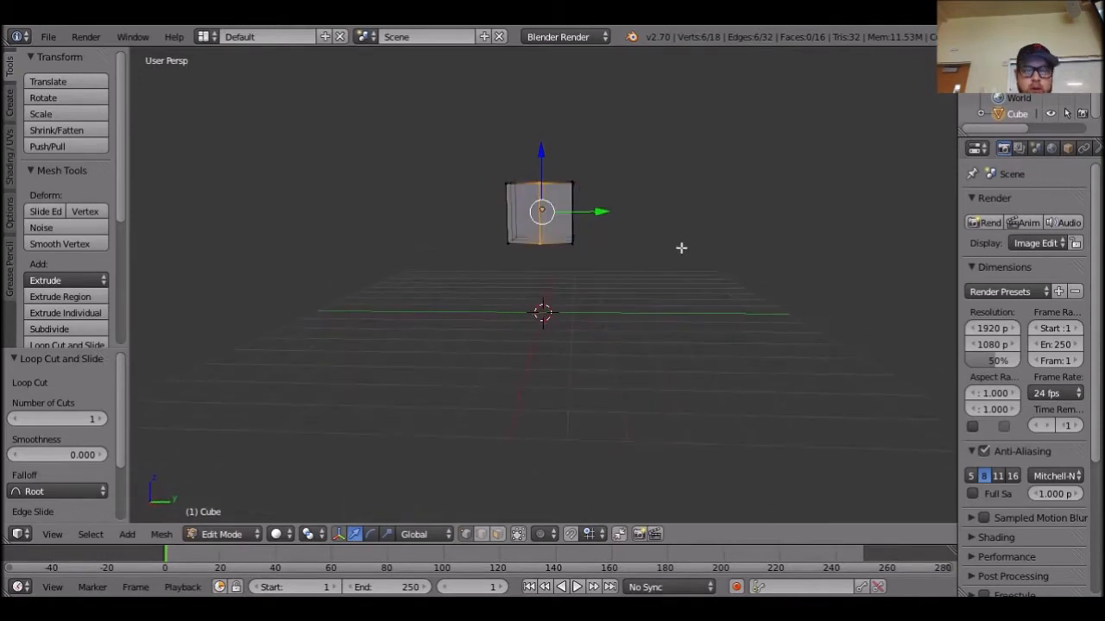
key("ctrl+r")
left_click(562, 224)
right_click(562, 223)
key("ctrl+space")
Move the centre vertex of the cube's top face up about 0.49 units along Z.
middle_click_drag(627, 286, 758, 254)
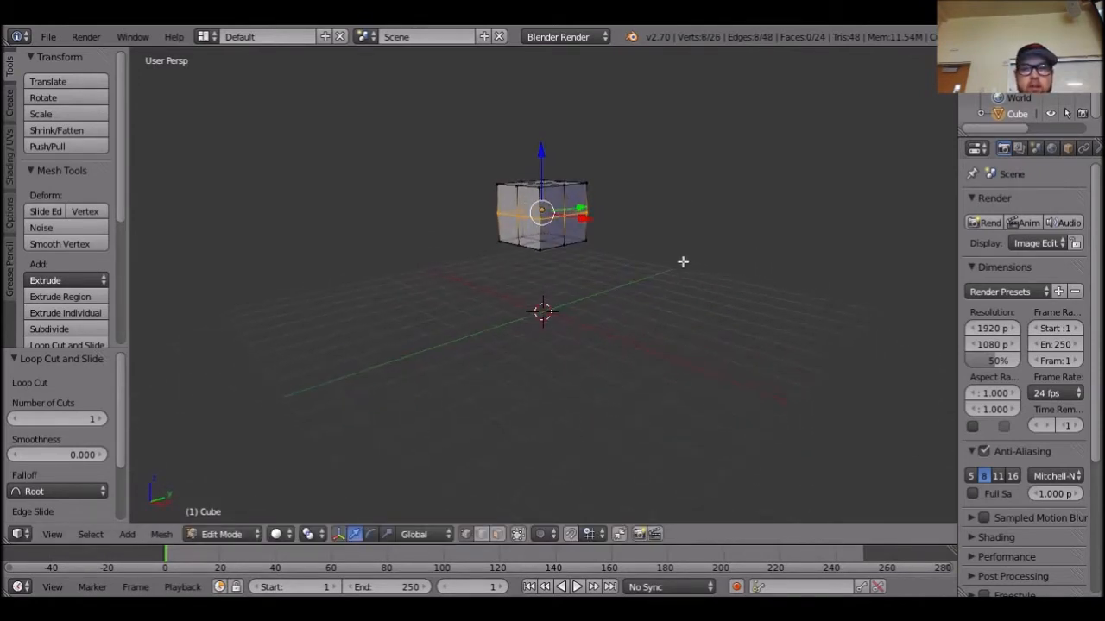
scroll(695, 261, "up", 5)
scroll(724, 243, "down", 2)
key("KP_Decimal")
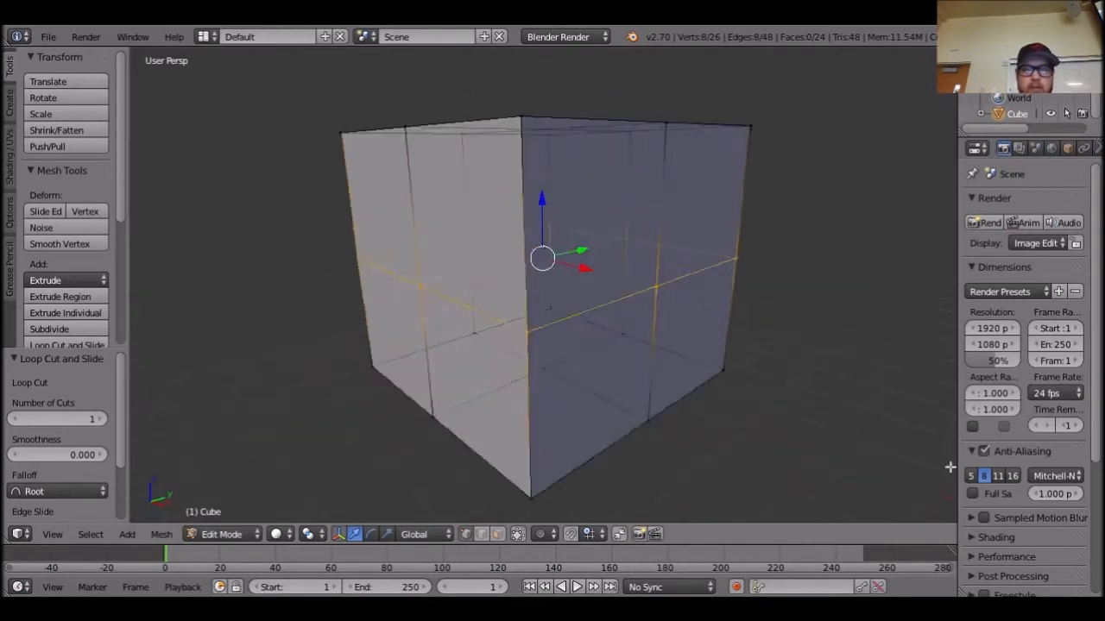
scroll(837, 335, "down", 7)
middle_click_drag(844, 314, 786, 336)
scroll(786, 335, "up", 5)
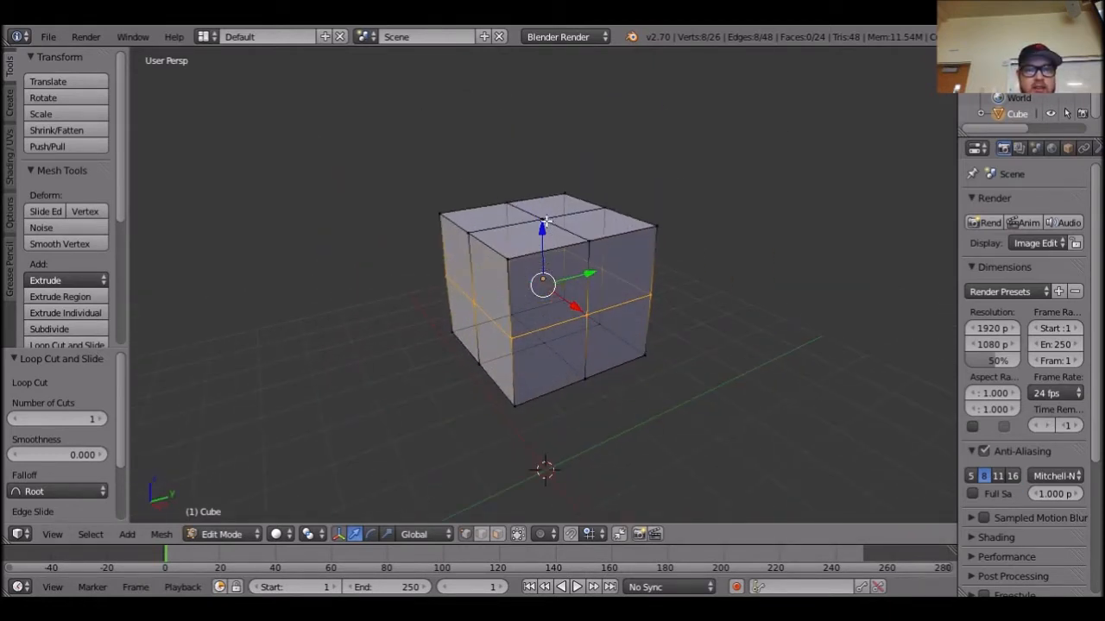
left_click(542, 223)
right_click(544, 222)
middle_click_drag(721, 320, 746, 272)
key("g")
key("z")
left_click(636, 274)
Move the centre vertex of the cube's bottom face down about 0.34 units along Z.
middle_click_drag(678, 315, 681, 262)
right_click(549, 346)
middle_click_drag(763, 477, 557, 404)
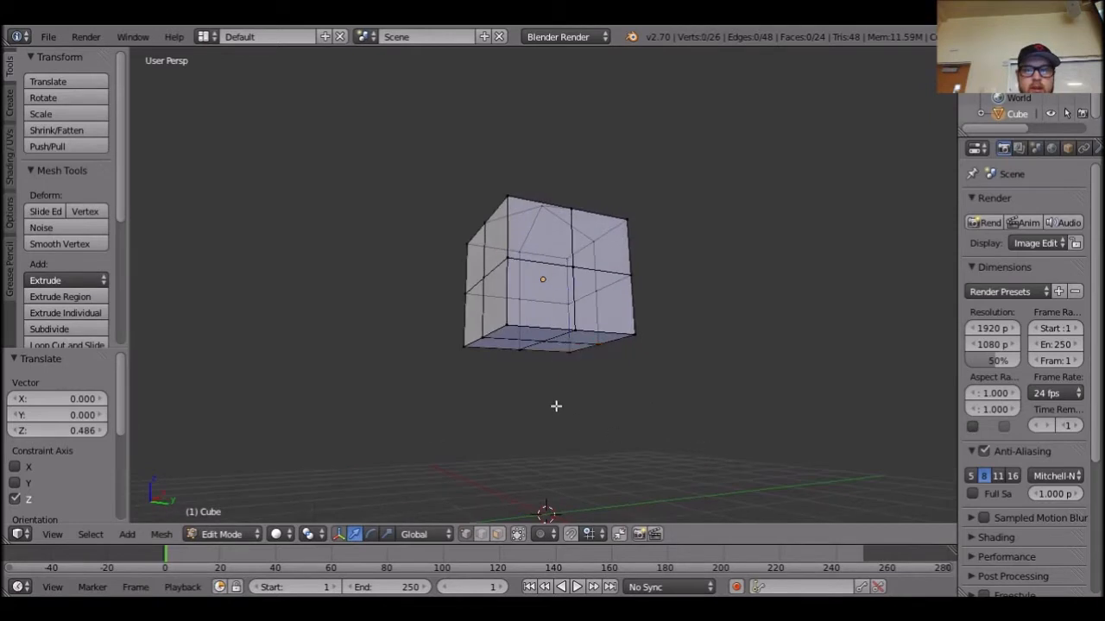
key("g")
key("z")
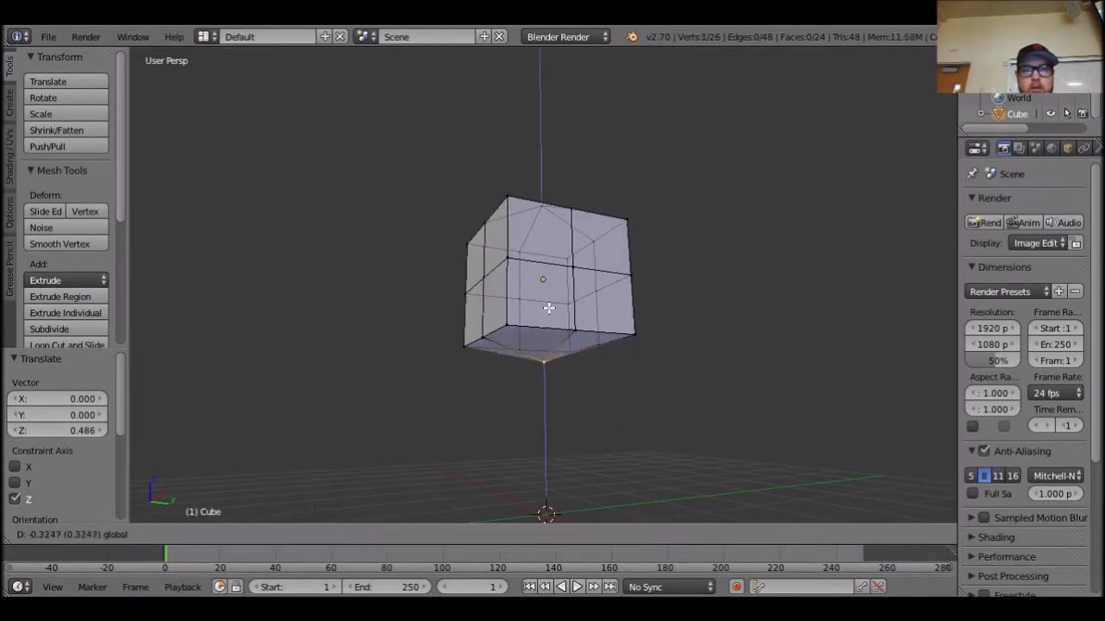
left_click(602, 316)
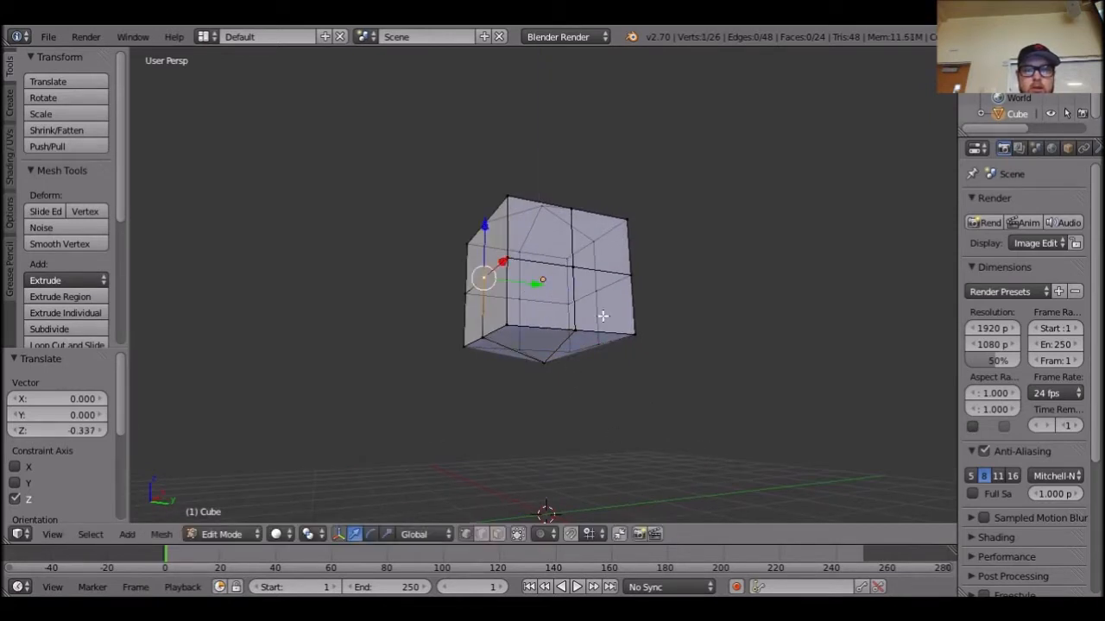
Pull the centre vertices of the two Y-facing sides outward along Y, the second by about 0.44 units.
key("g")
key("y")
left_click(536, 291)
middle_click_drag(591, 292, 588, 325)
key("g")
key("y")
left_click(700, 328)
Select the centre vertices of both X-facing sides and scale them apart along X by a factor of about 1.29.
right_click(607, 288)
right_click(490, 288, "shift")
key("ctrl+alt+s")
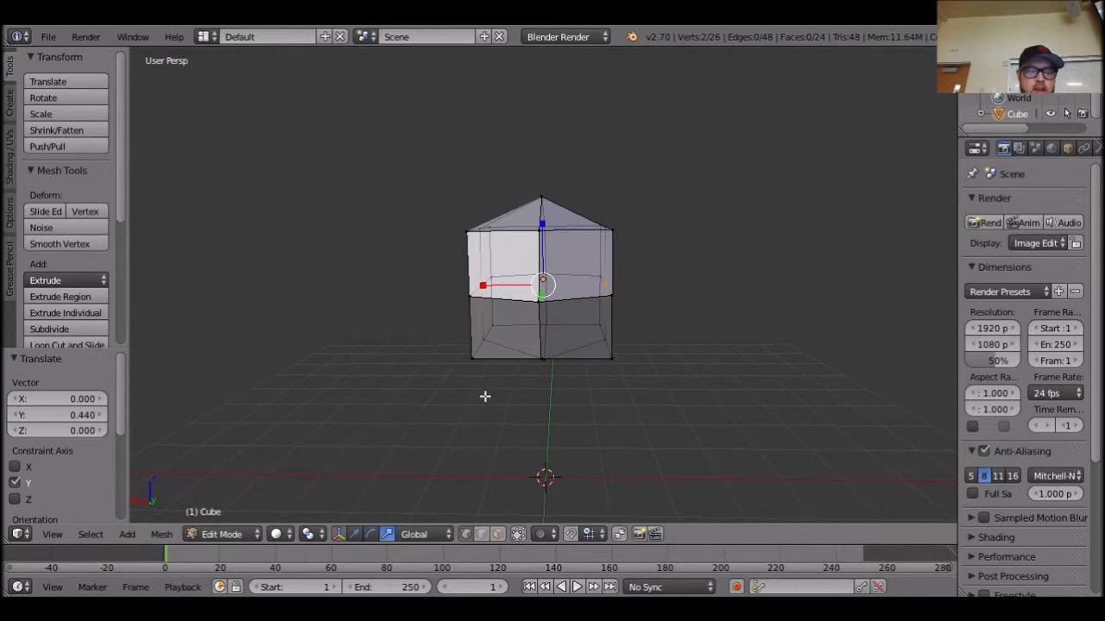
left_click(358, 536)
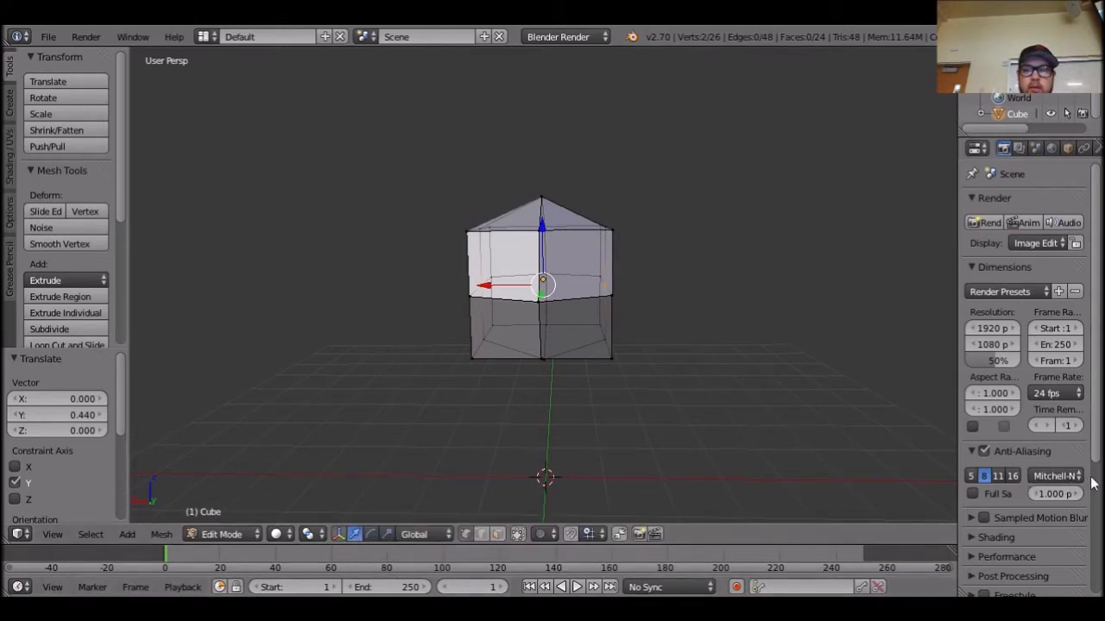
left_click(372, 535)
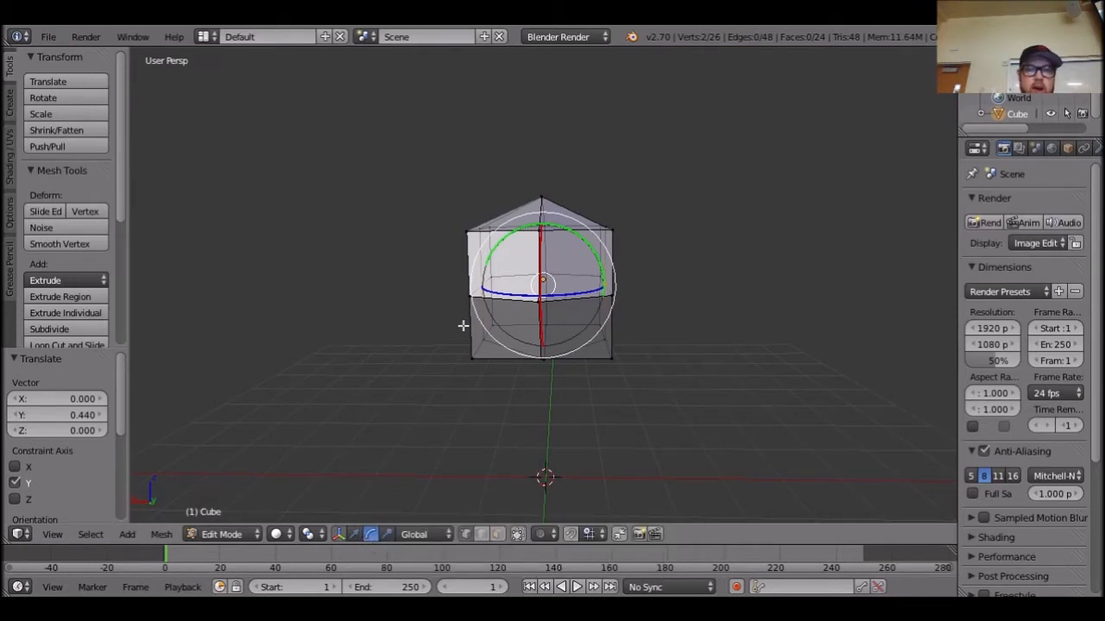
left_click(388, 537)
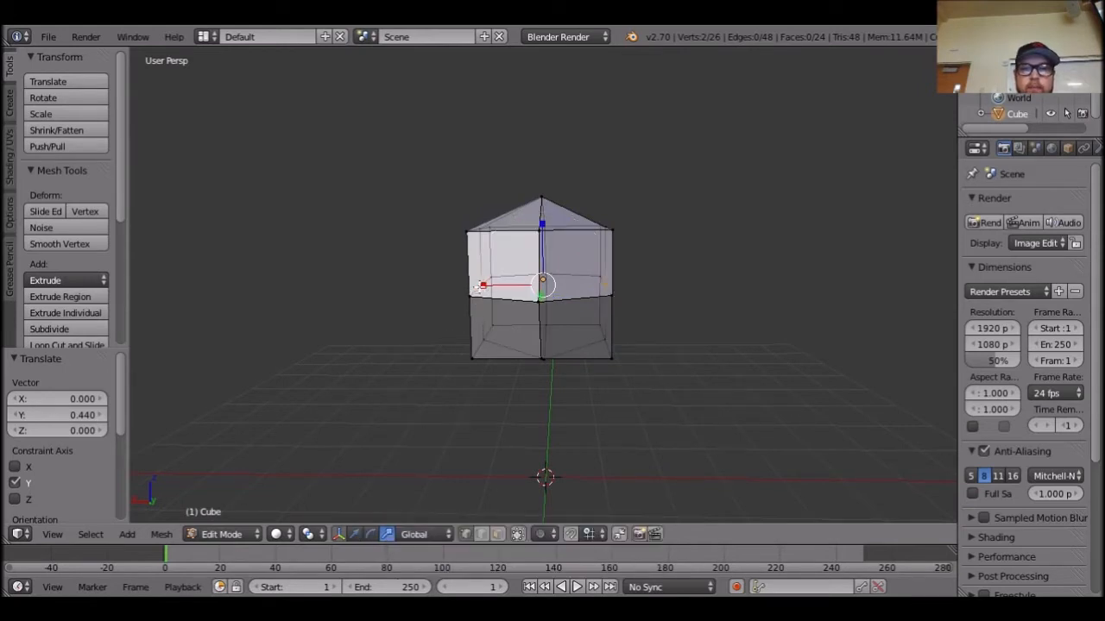
mouse_move(480, 288)
left_mouse_down()
mouse_move(439, 291)
mouse_move(463, 290)
left_mouse_up()
middle_click_drag(474, 388, 782, 397)
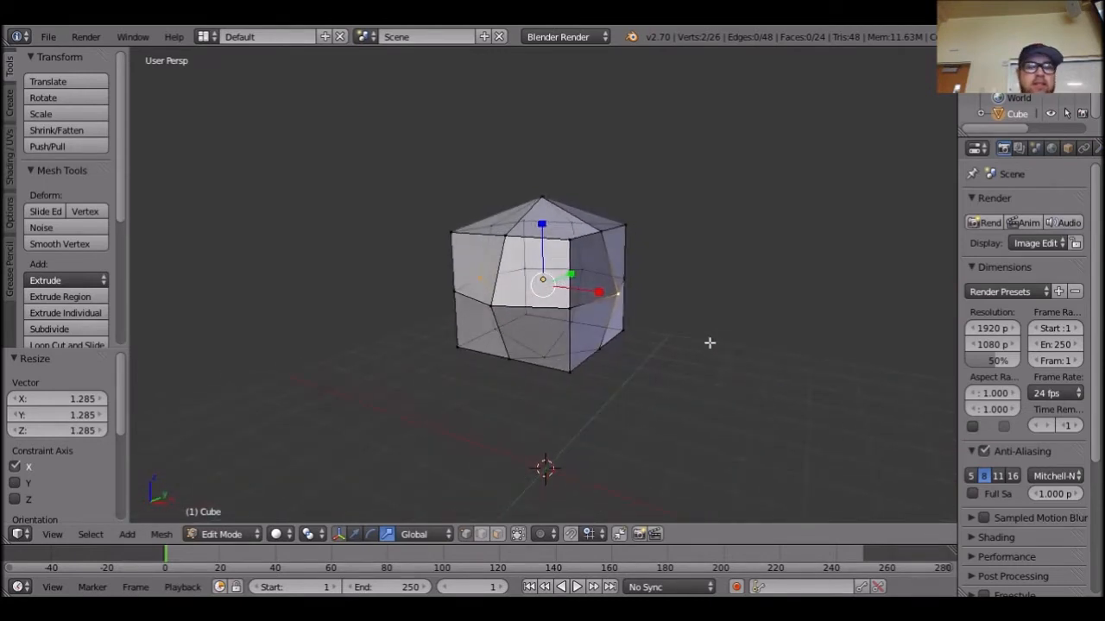
middle_click_drag(708, 345, 631, 342)
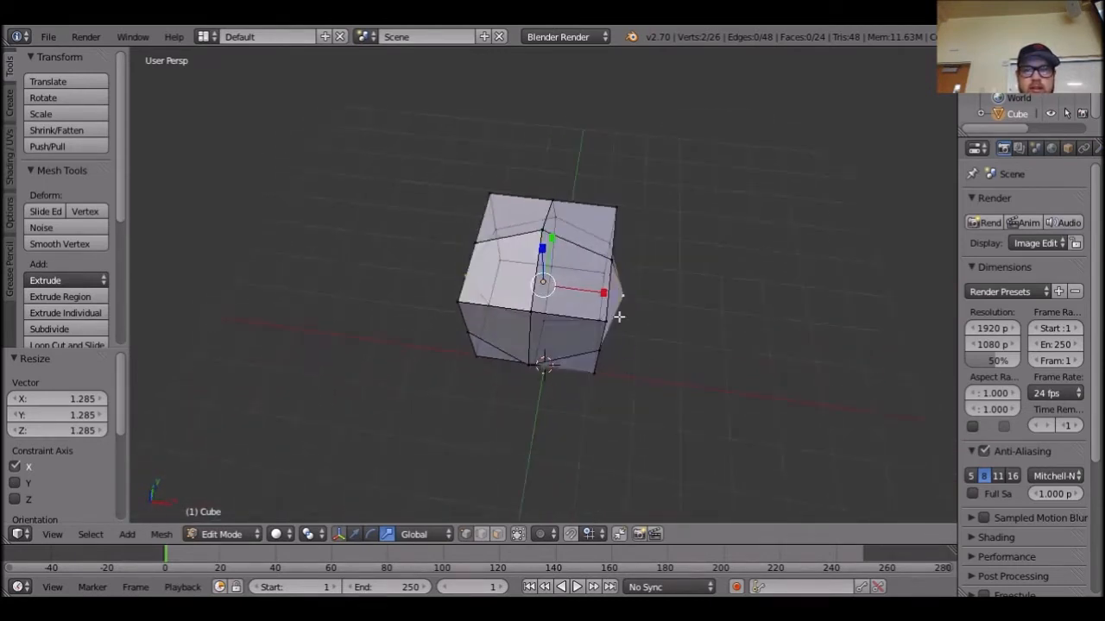
left_click_drag(603, 293, 609, 291)
Scale the two top corner vertices on the negative Y side closer together along X by a factor of about 0.77.
mouse_move(610, 291)
middle_mouse_down()
mouse_move(698, 340)
mouse_move(614, 279)
middle_mouse_up()
right_click(614, 279)
right_click(467, 279, "shift")
left_click_drag(602, 279, 587, 286)
middle_click_drag(587, 285, 629, 301)
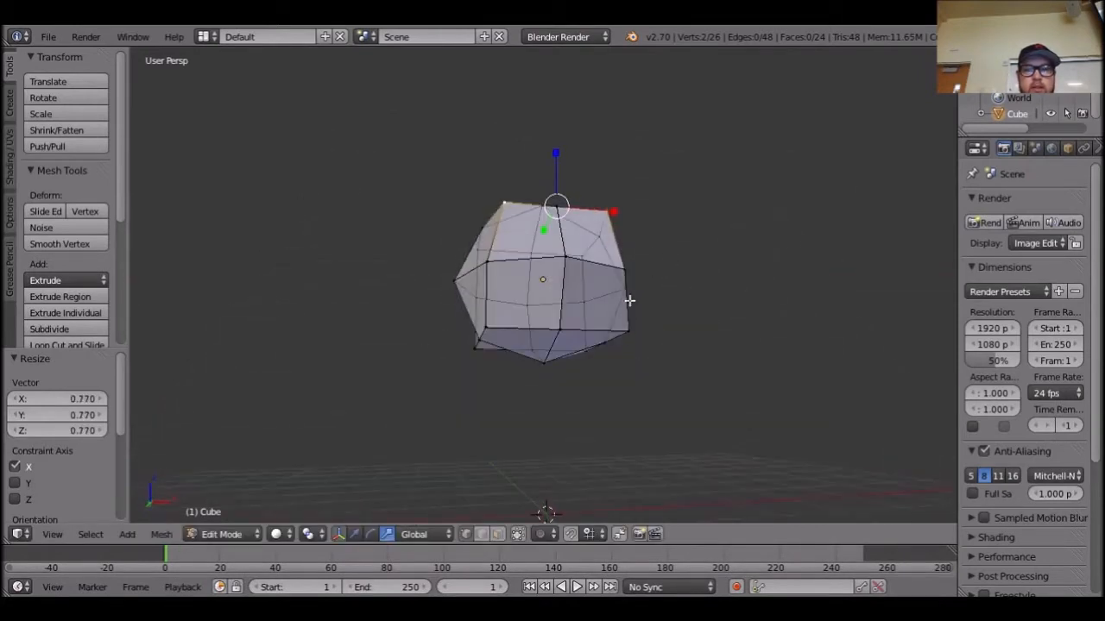
Scale the two bottom corner vertices on the negative Y side closer together along X by a factor of about 0.73.
right_click(628, 328)
right_click(486, 329, "shift")
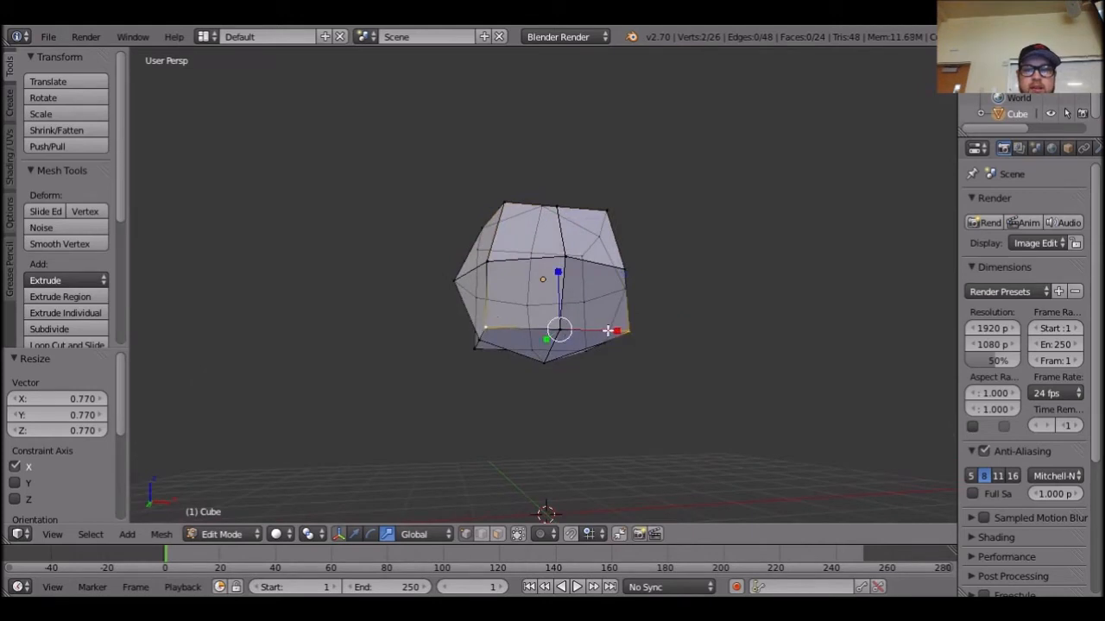
key("s")
key("x")
left_click_drag(591, 330, 594, 331)
Scale the two bottom corner vertices on the positive Y side closer together along X.
middle_click_drag(633, 389, 763, 381)
right_click(469, 325)
middle_click_drag(495, 345, 451, 328)
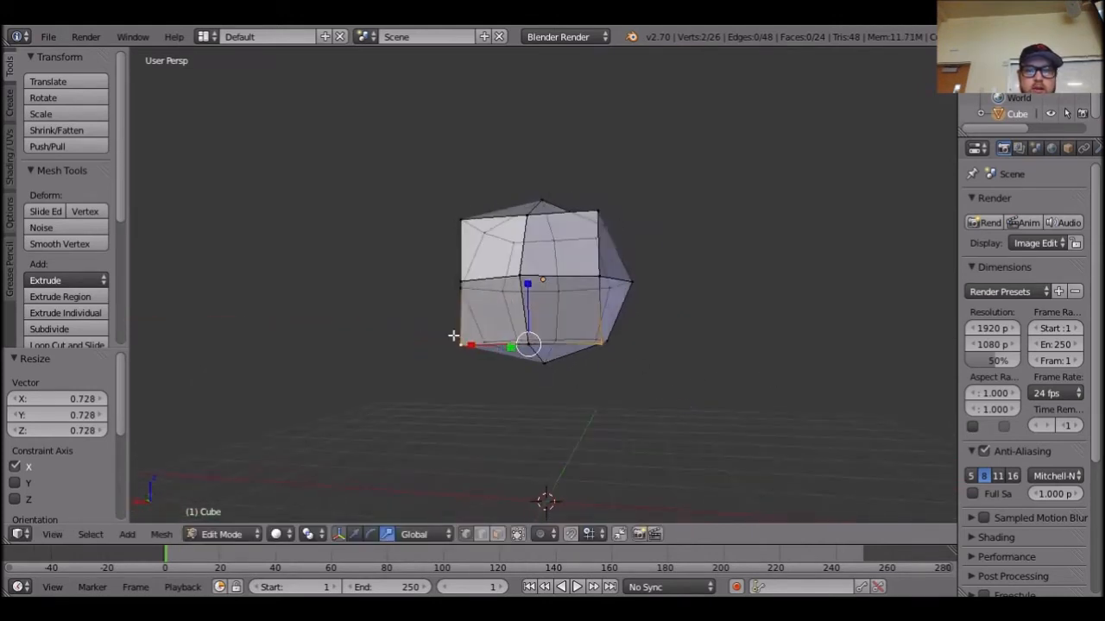
key("s")
key("x")
left_click(495, 341)
Scale the two top corner vertices on the positive Y side together along X by about 0.55 and clear the selection.
right_click(595, 212)
right_click(468, 219, "shift")
key("s")
key("x")
left_click(493, 220)
right_click(631, 281)
middle_click_drag(668, 245, 537, 261)
key("a")
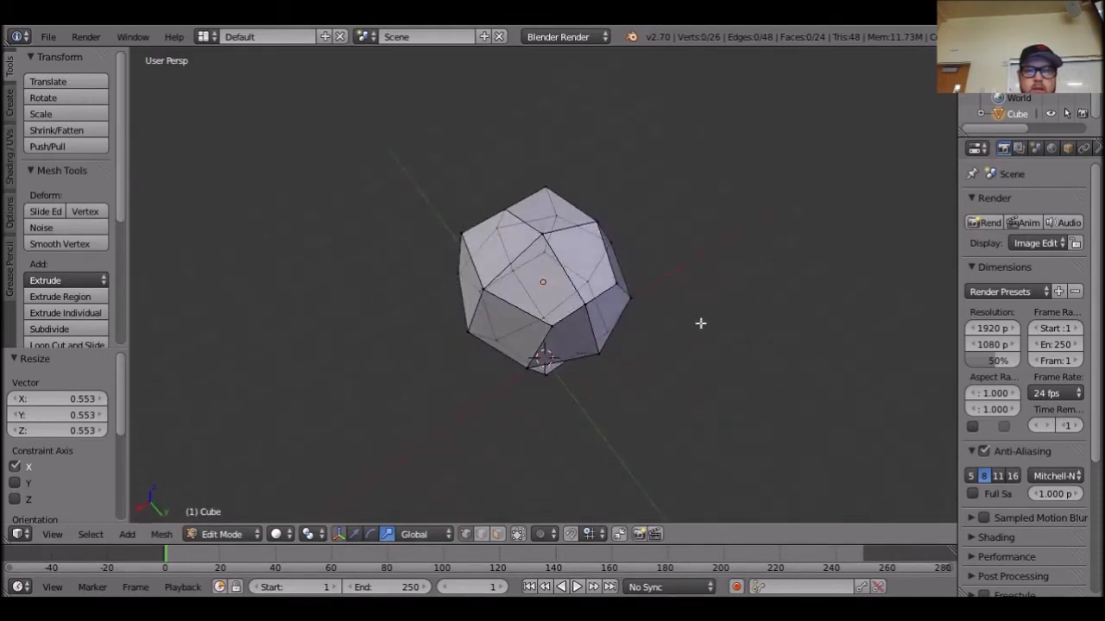
Move corner vertices on one side of the mesh inward to continue rounding it.
middle_click_drag(700, 322, 804, 266)
right_click(495, 243)
right_click(467, 267)
left_click_drag(453, 288, 464, 285)
left_click_drag(523, 260, 544, 253)
Move the upper corner vertex on the positive Y side inward along Y by about -0.24.
right_click(605, 220)
middle_click_drag(659, 254, 640, 278)
left_click_drag(668, 240, 654, 239)
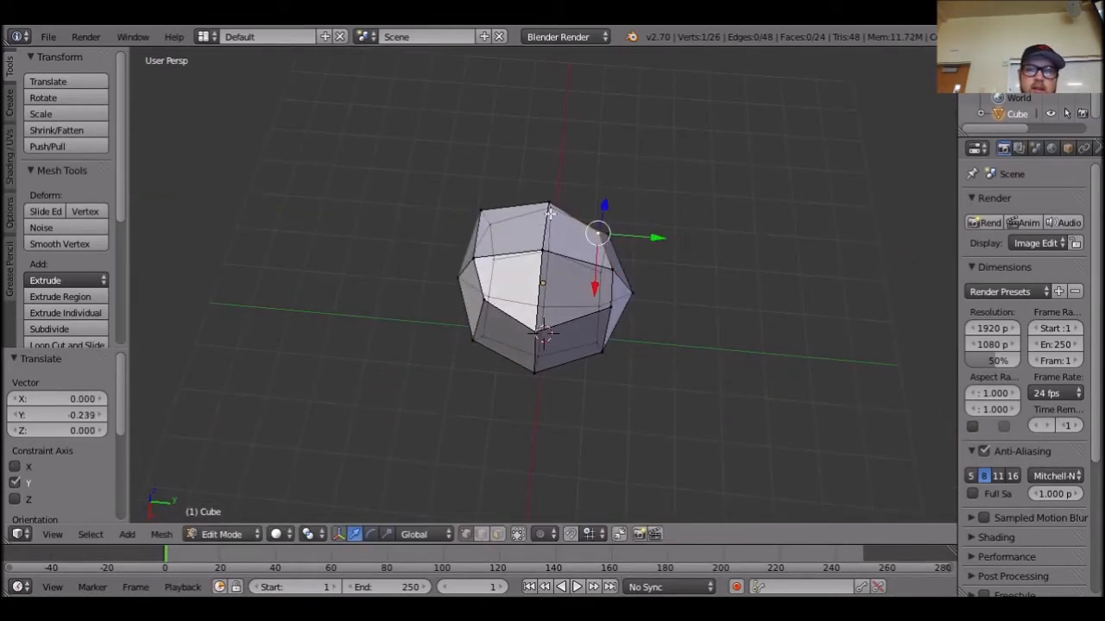
Move the matching upper corner vertex on the negative Y side inward along Y by about 0.27.
right_click(481, 210)
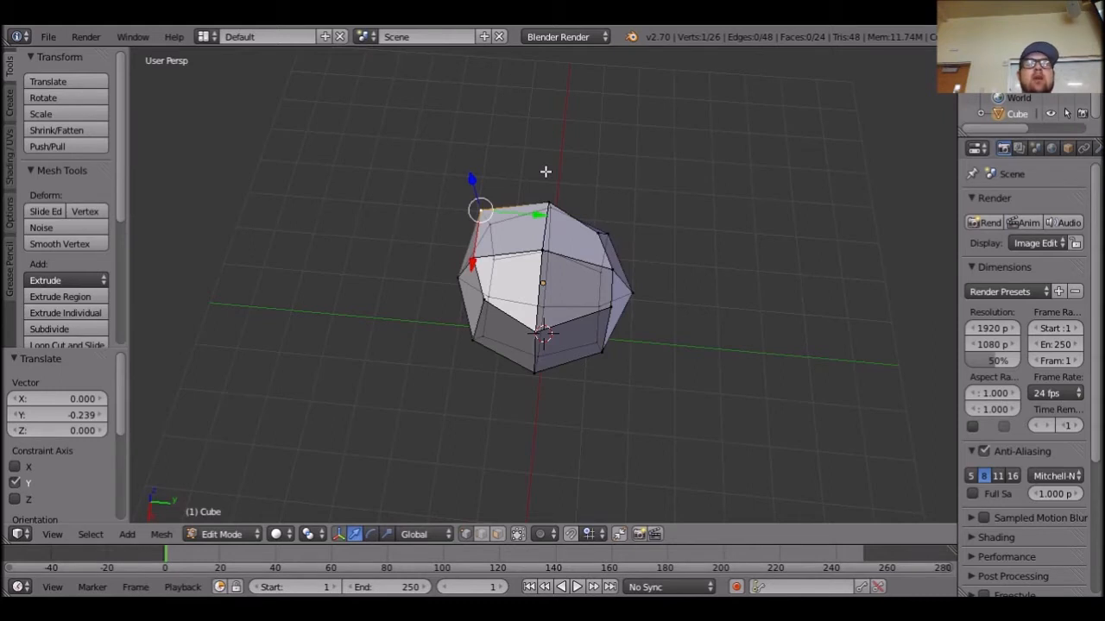
key("ctrl+space")
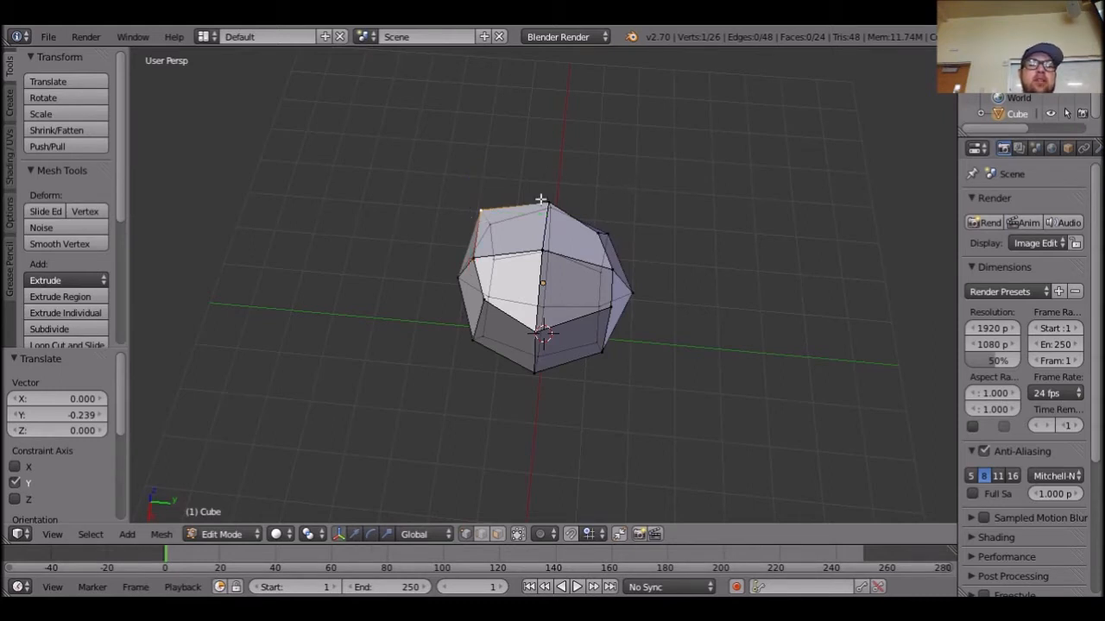
key("ctrl+space")
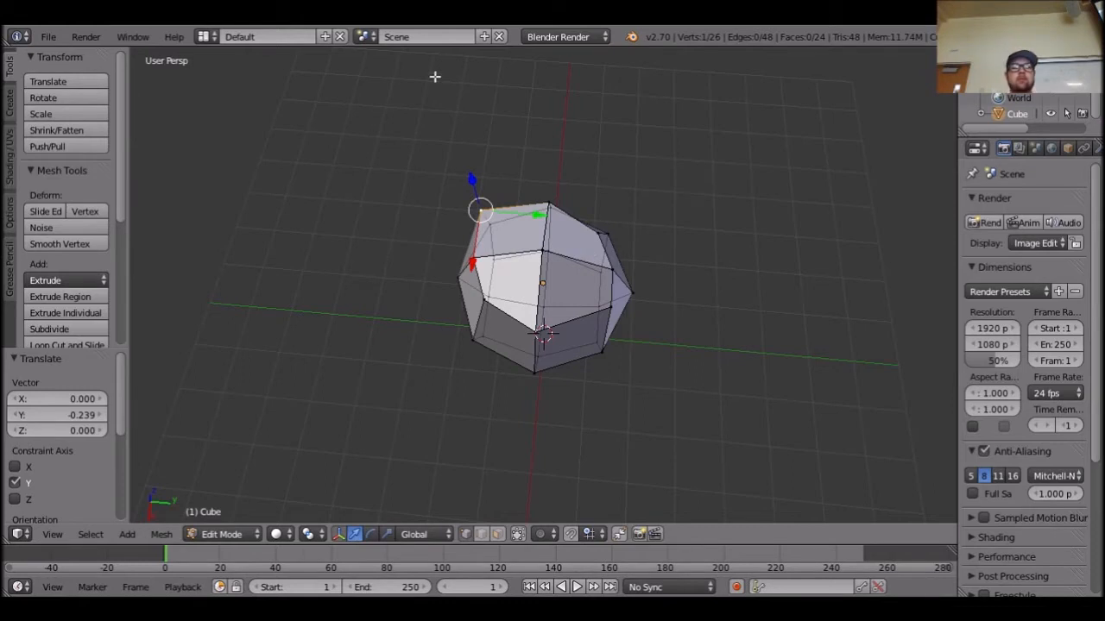
middle_click_drag(708, 299, 720, 237)
key("g")
key("y")
left_click(759, 365)
Delete all vertices of the rounded cube, return to Object Mode and delete the empty object.
middle_click_drag(760, 365, 679, 348)
scroll(710, 378, "down", 5)
key("a")
key("a")
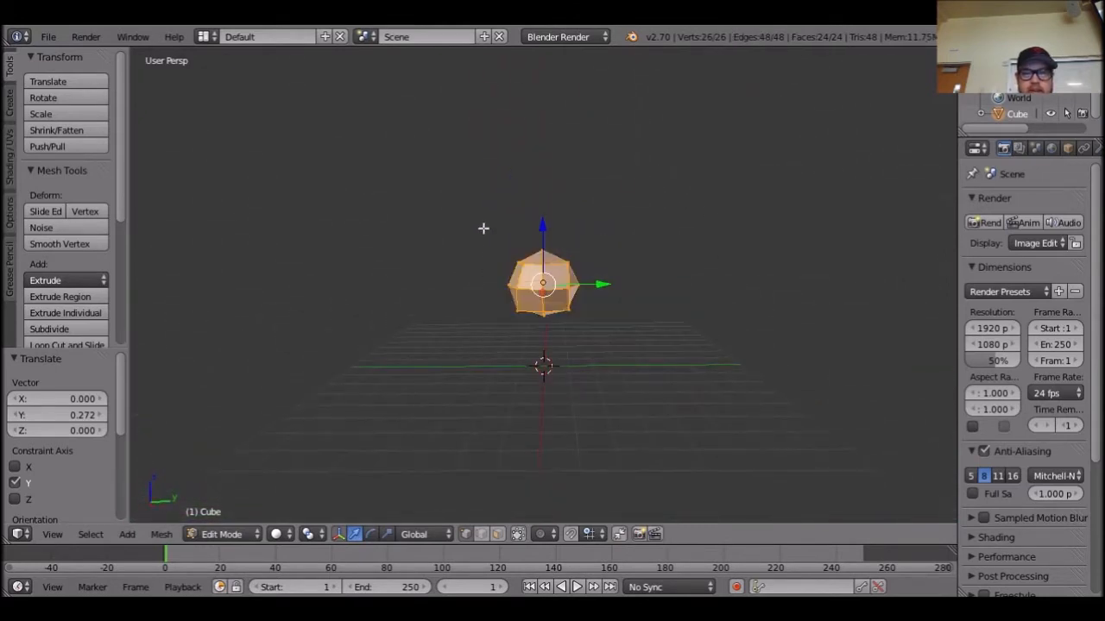
key("x")
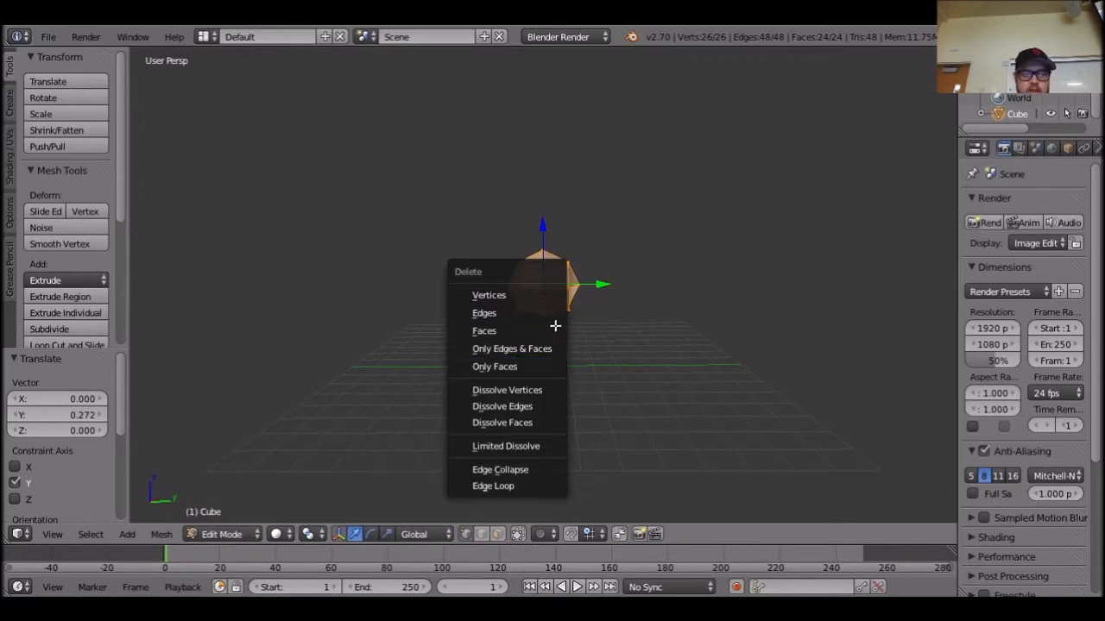
key("x")
left_click(563, 328)
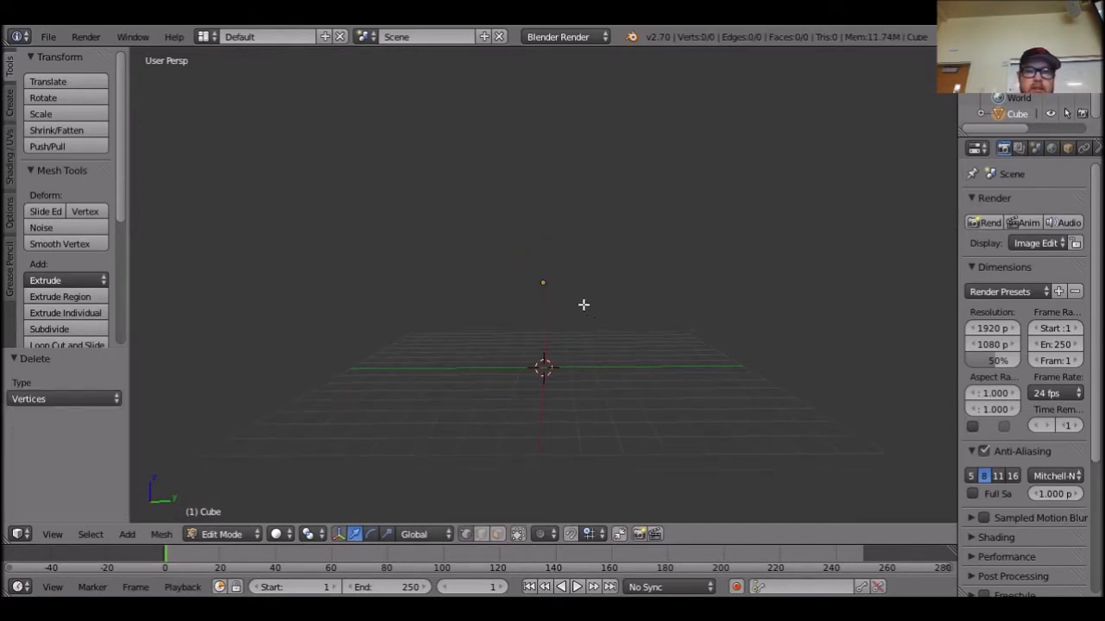
key("Tab")
key("x")
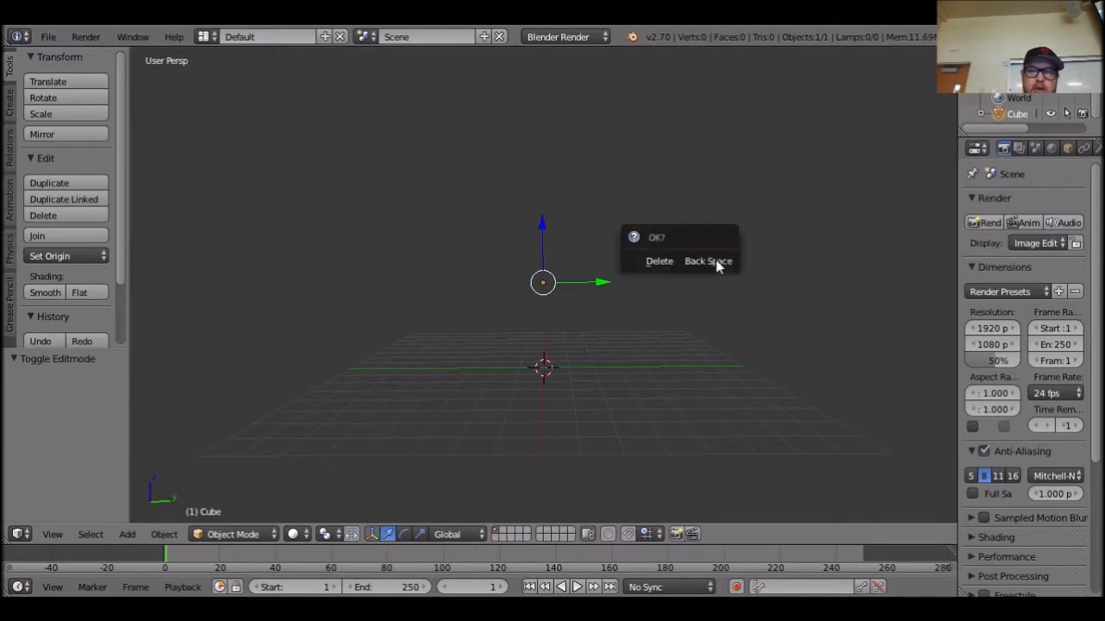
left_click(716, 263)
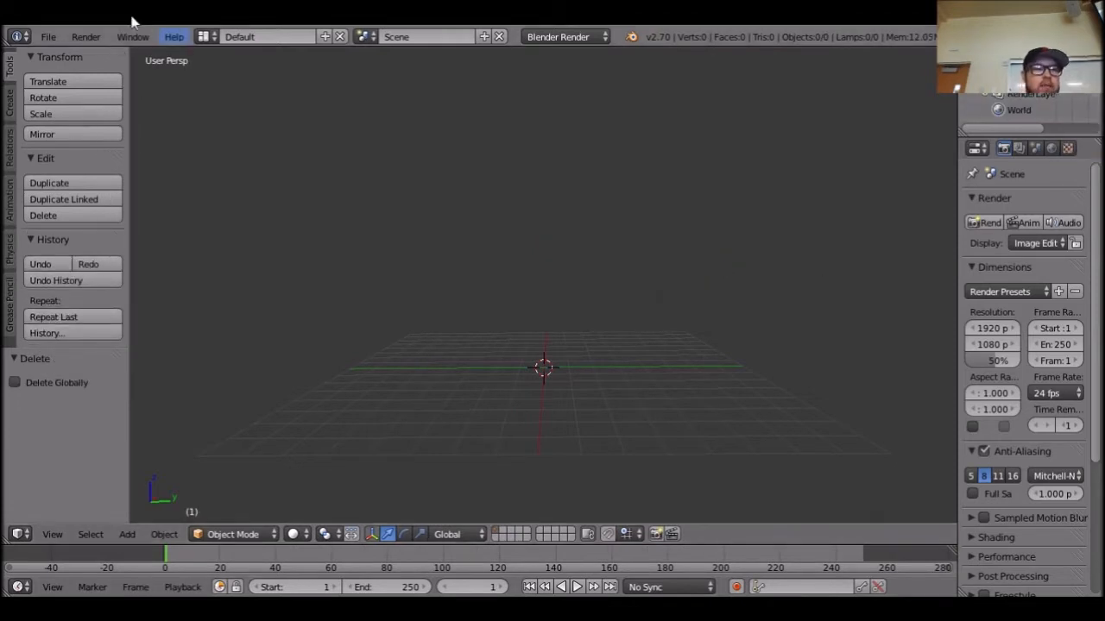
Add a UV sphere mesh and raise it about 5.17 units along Z.
left_click(128, 535)
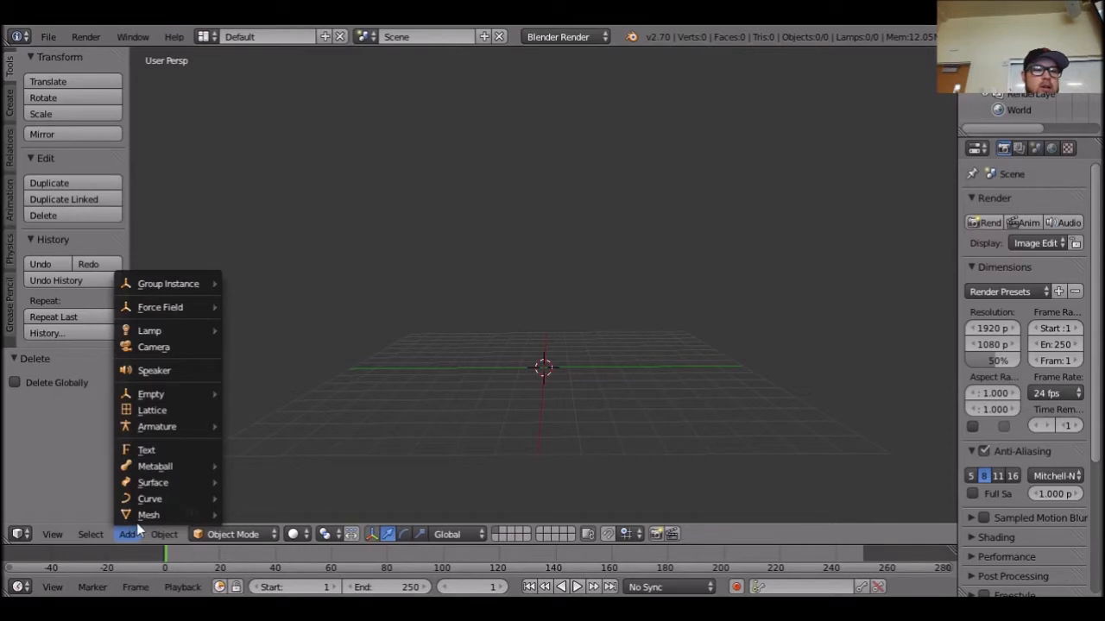
mouse_move(151, 515)
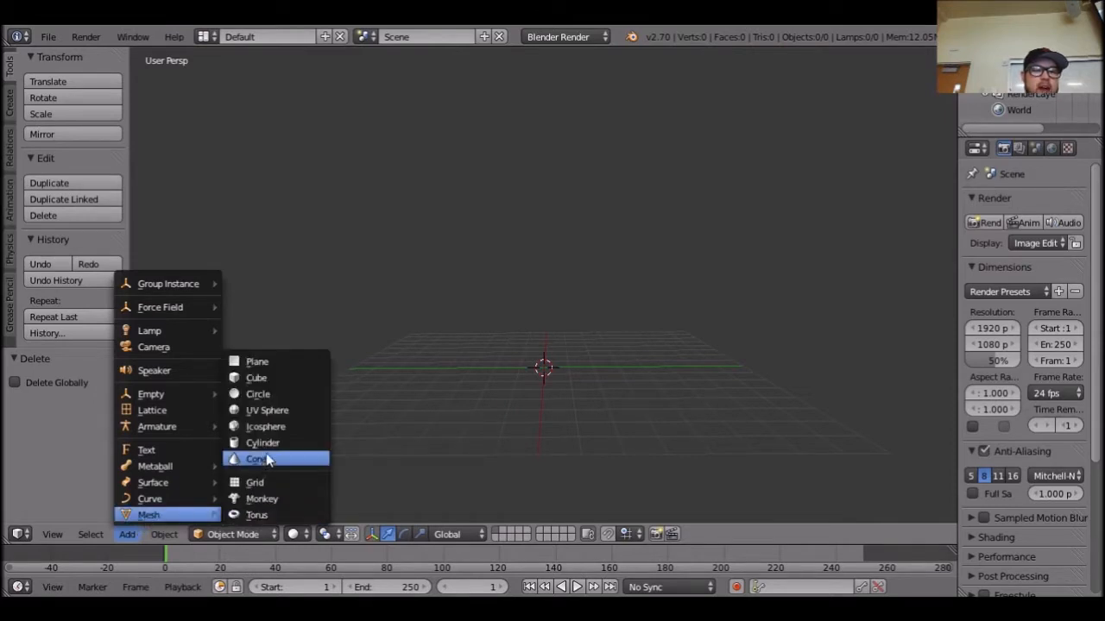
left_click(272, 414)
left_click_drag(533, 313, 544, 191)
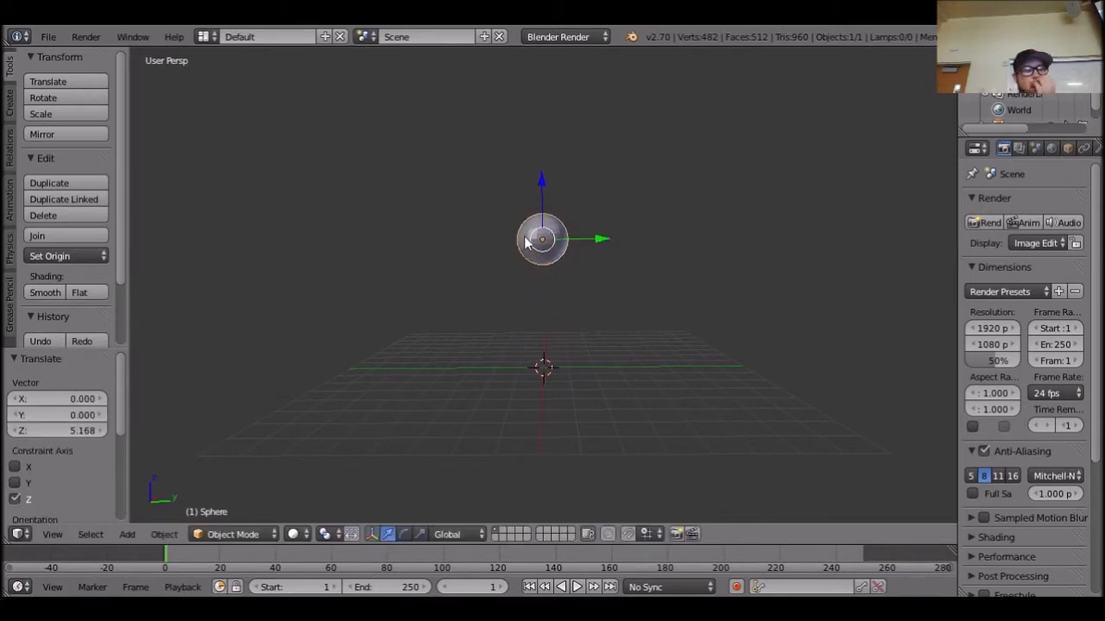
Look through the last operation's settings for the sphere's segment options and delete the raised sphere.
scroll(107, 334, "down", 6)
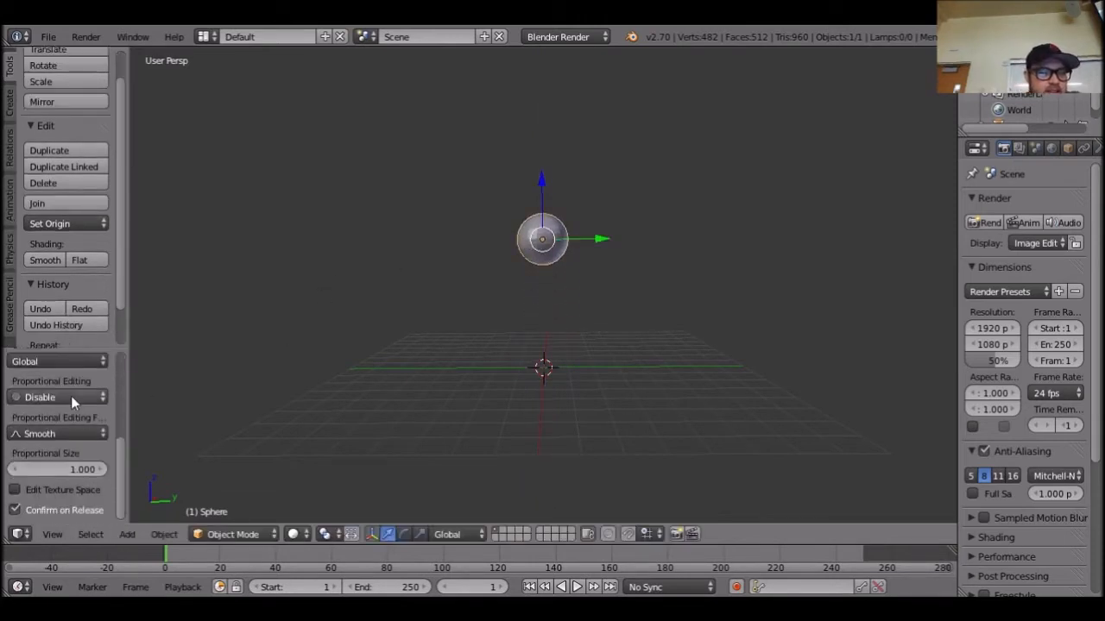
scroll(92, 482, "up", 3)
scroll(94, 476, "up", 3)
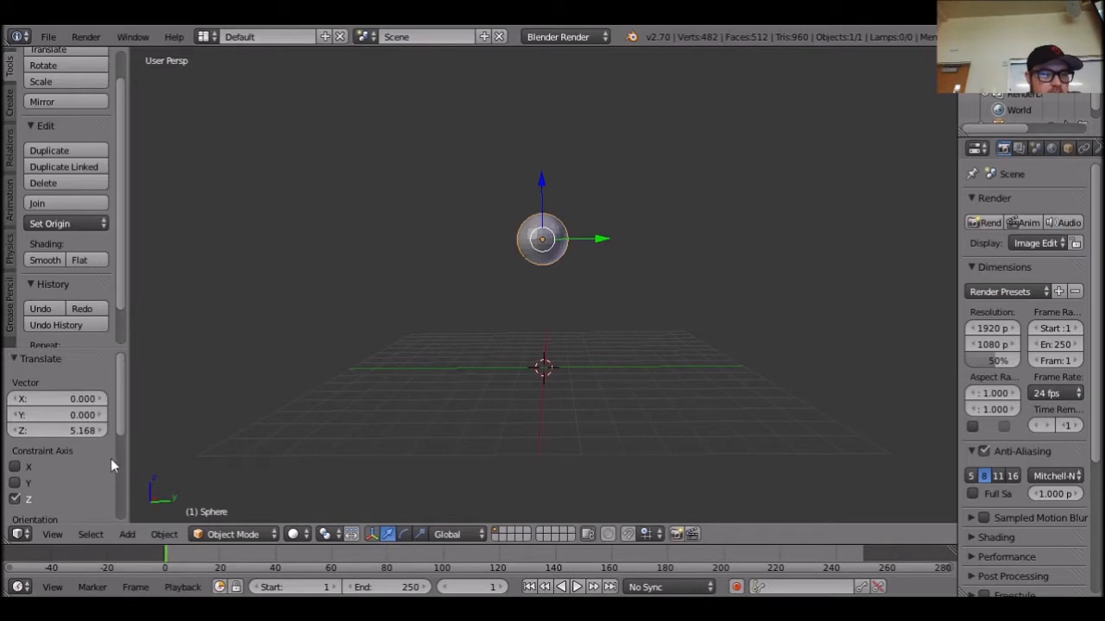
scroll(77, 338, "down", 2)
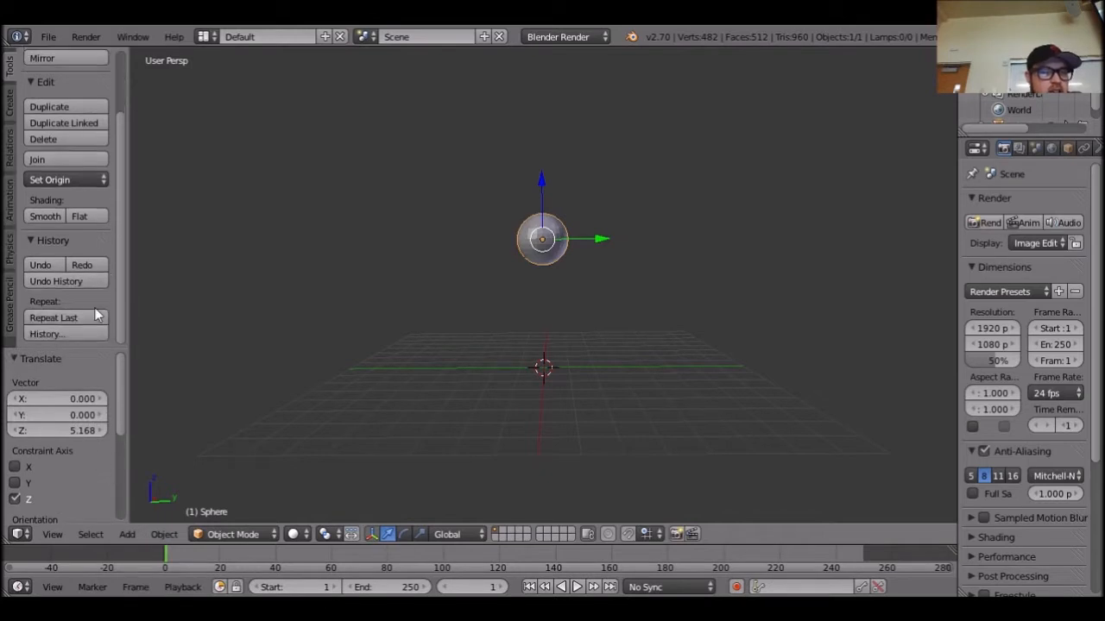
scroll(70, 393, "down", 3)
scroll(72, 395, "down", 3)
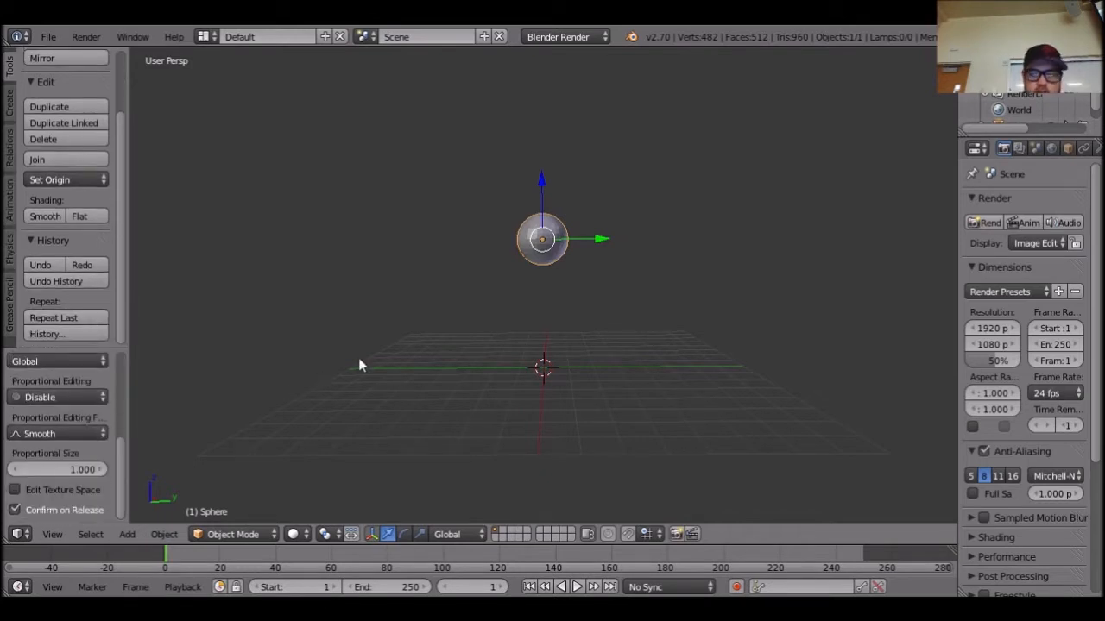
key("Delete")
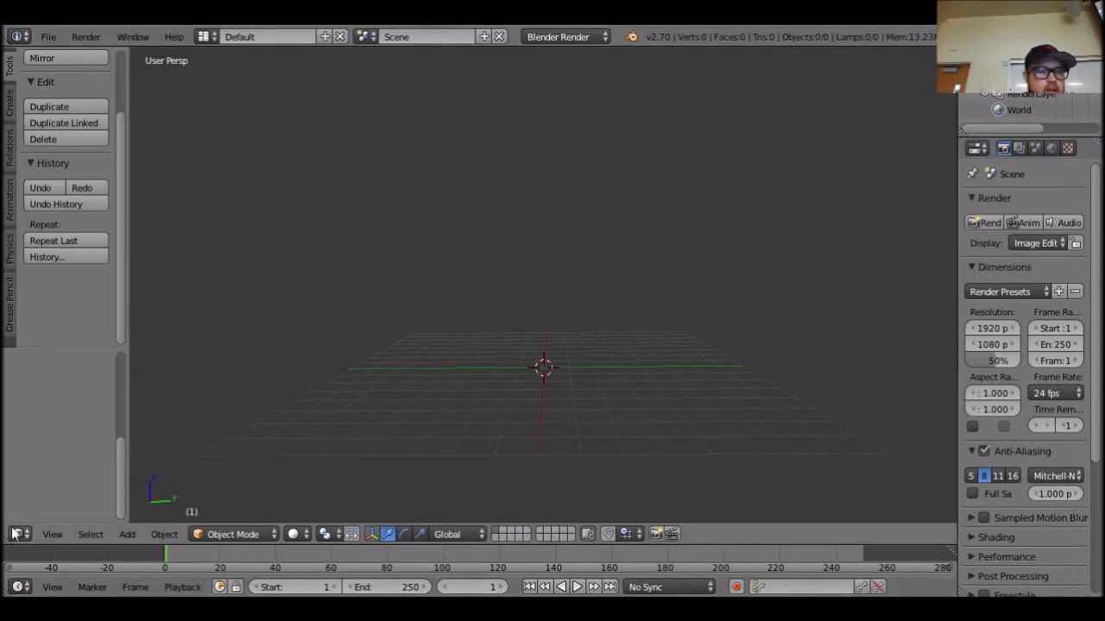
Add a UV sphere mesh, set its segments to 31 and frame it in the view.
left_click(127, 534)
mouse_move(149, 515)
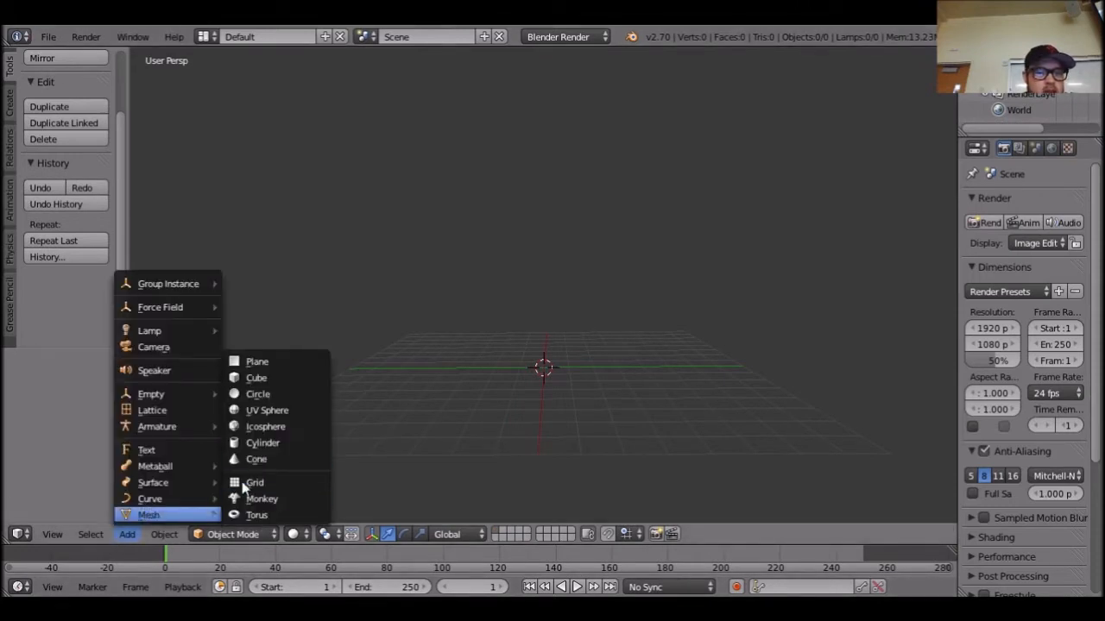
left_click(274, 413)
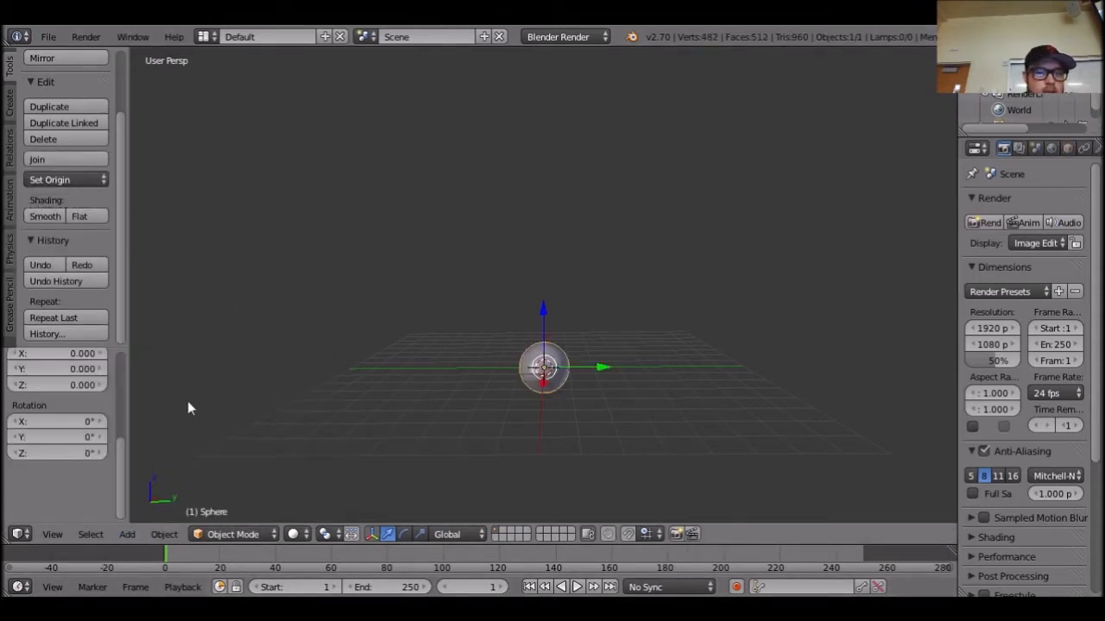
scroll(123, 462, "up", 5)
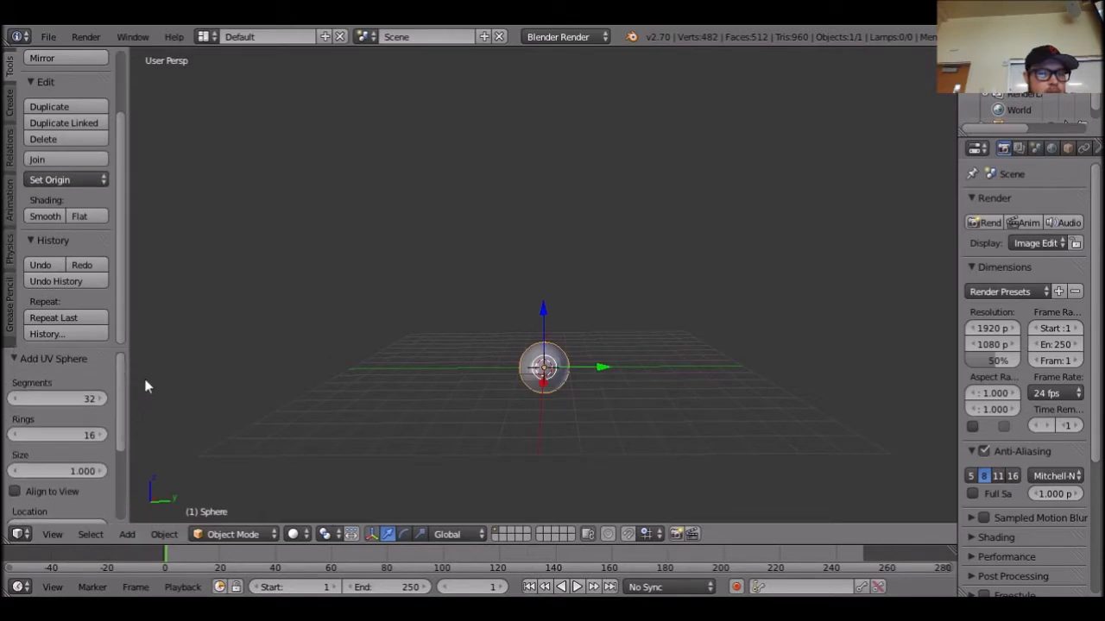
left_click(17, 400)
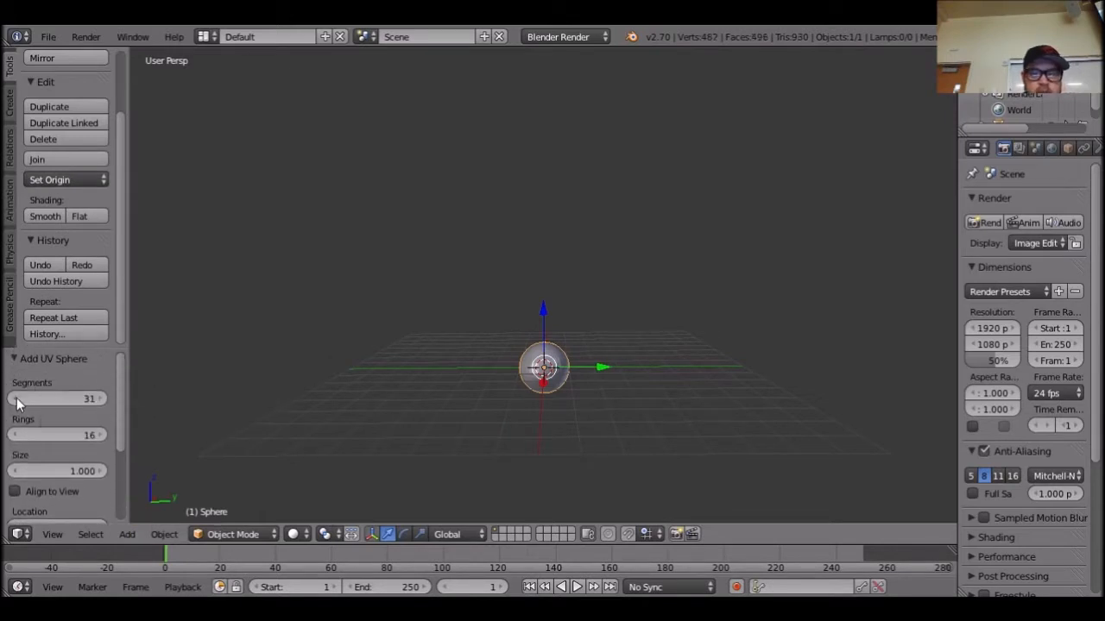
key("KP_Decimal")
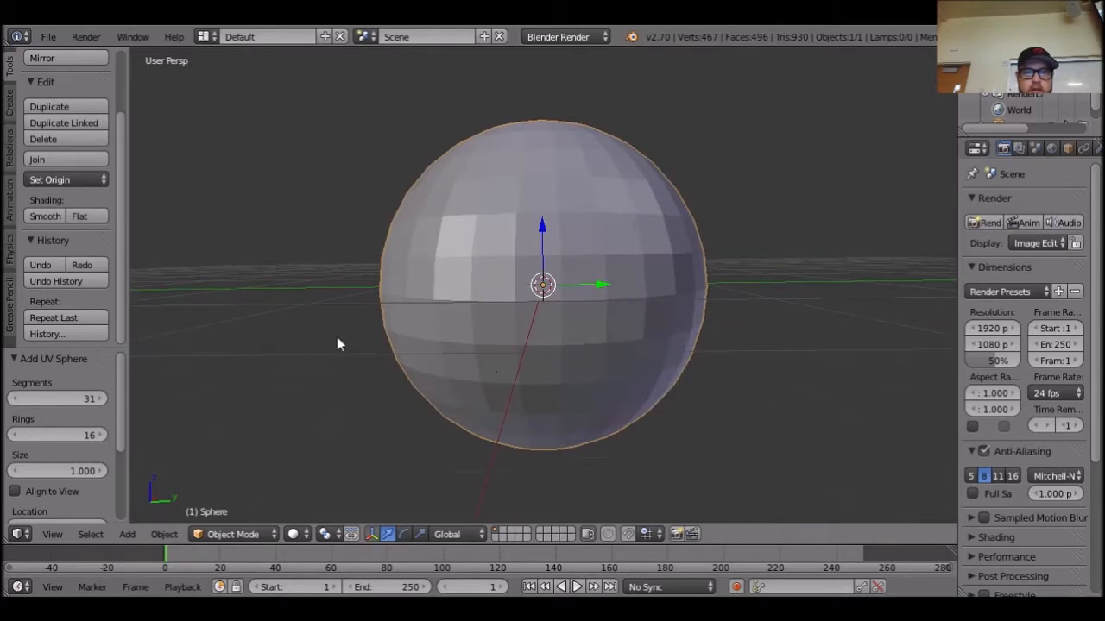
Raise the 31-segment sphere along Z by about 0.95 and a further 1.49 units.
left_click_drag(539, 225, 569, 92)
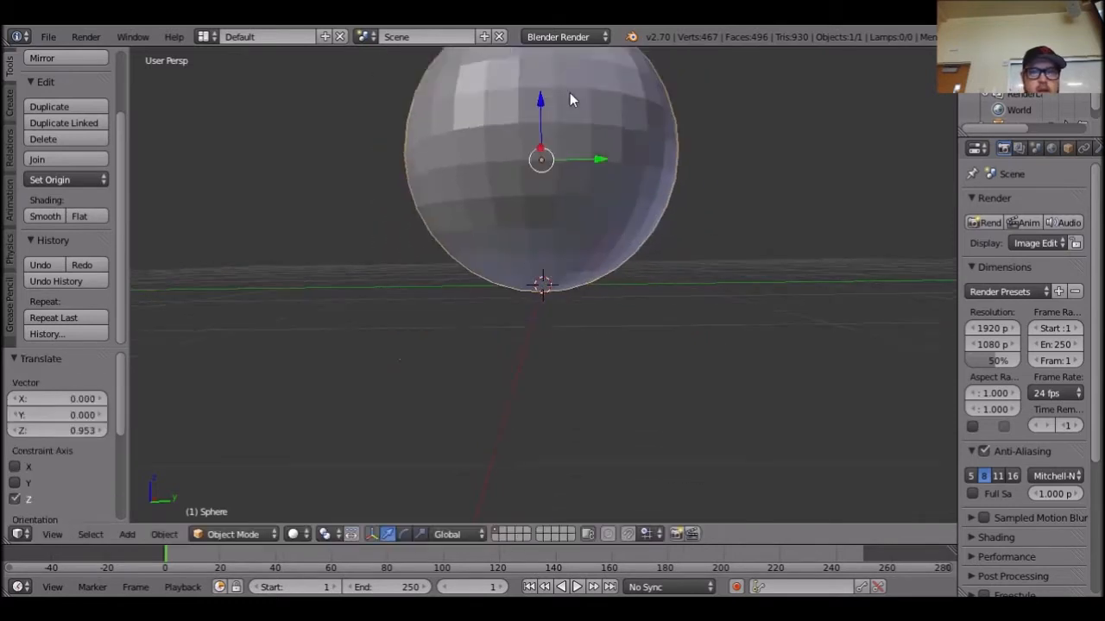
scroll(569, 92, "down", 6)
left_click_drag(546, 212, 549, 118)
key("KP_Decimal")
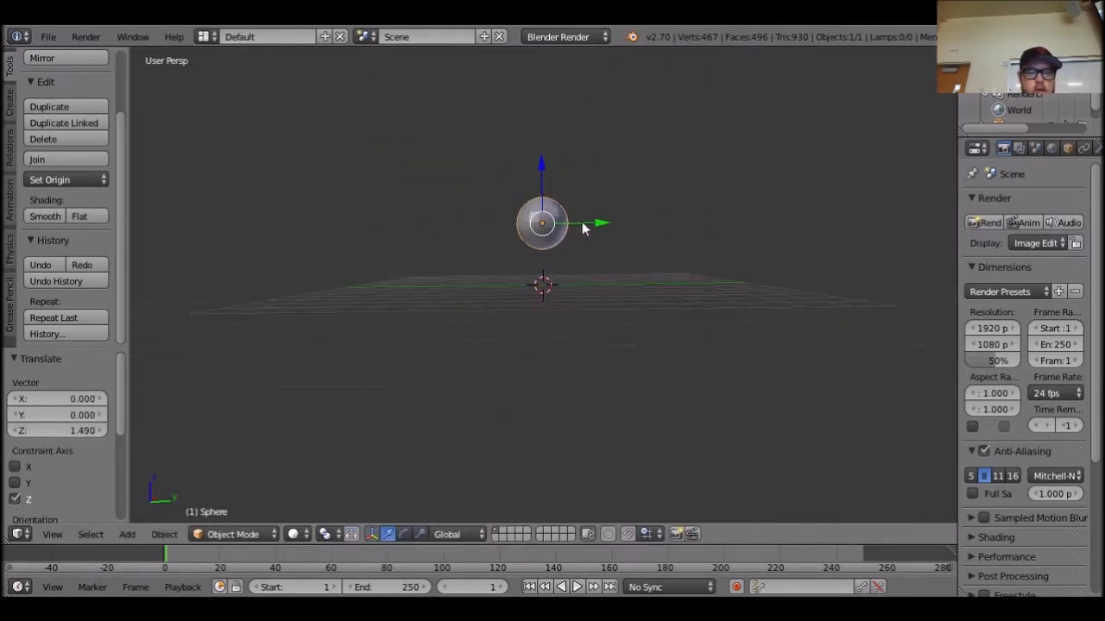
Check the last operation's settings and delete the 31-segment sphere.
scroll(45, 419, "down", 4)
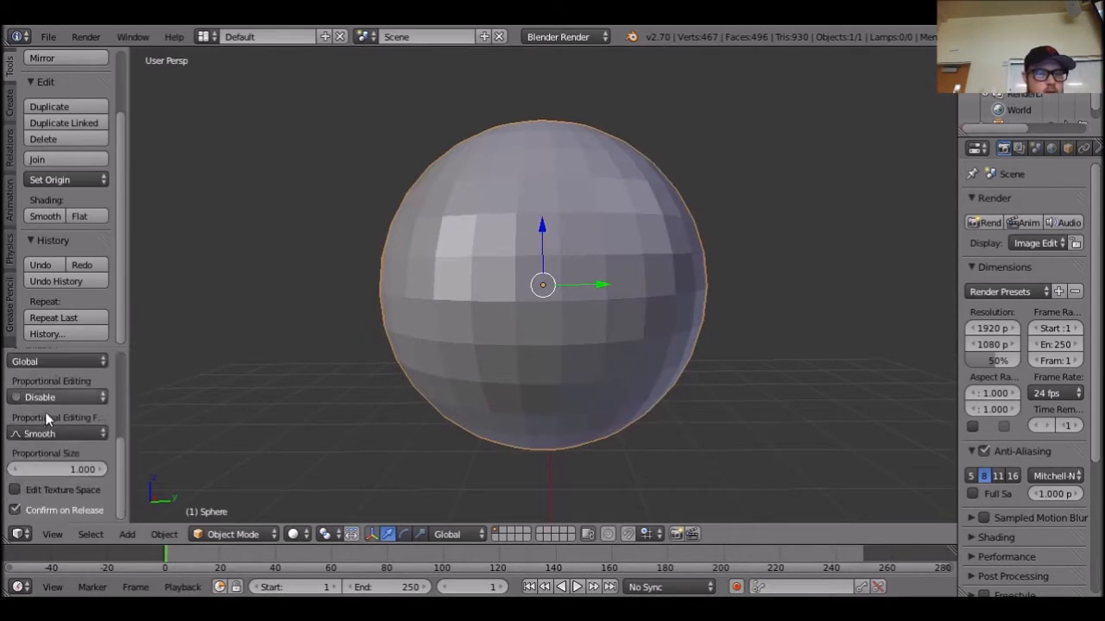
key("x")
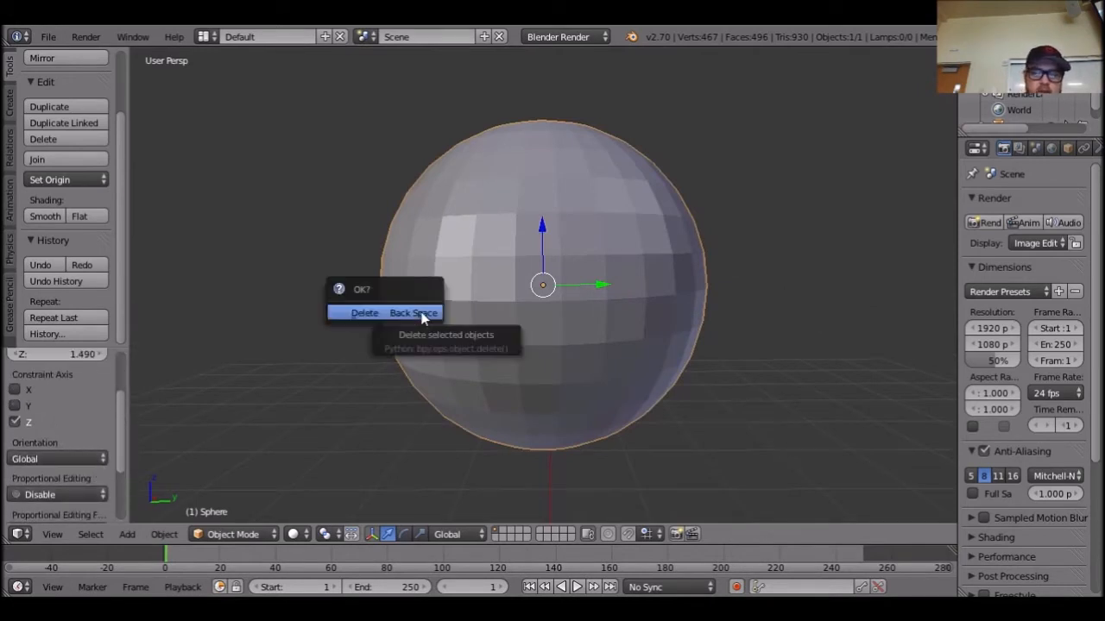
left_click(421, 315)
Add a UV sphere mesh with 17 segments and 6 rings.
left_click(127, 534)
mouse_move(188, 514)
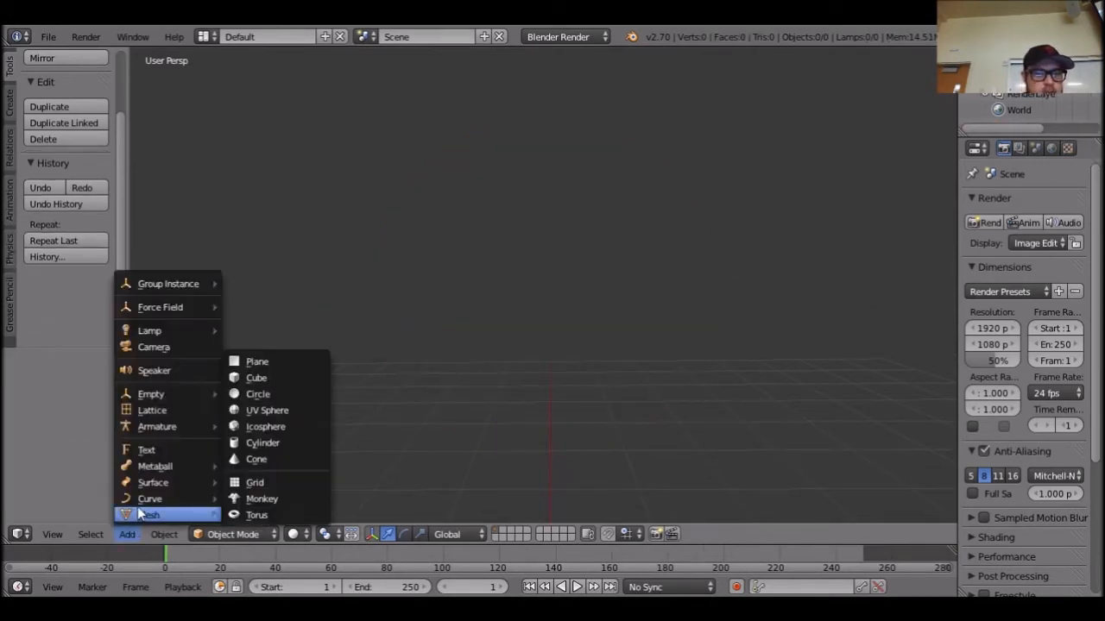
left_click(284, 411)
key("KP_Decimal")
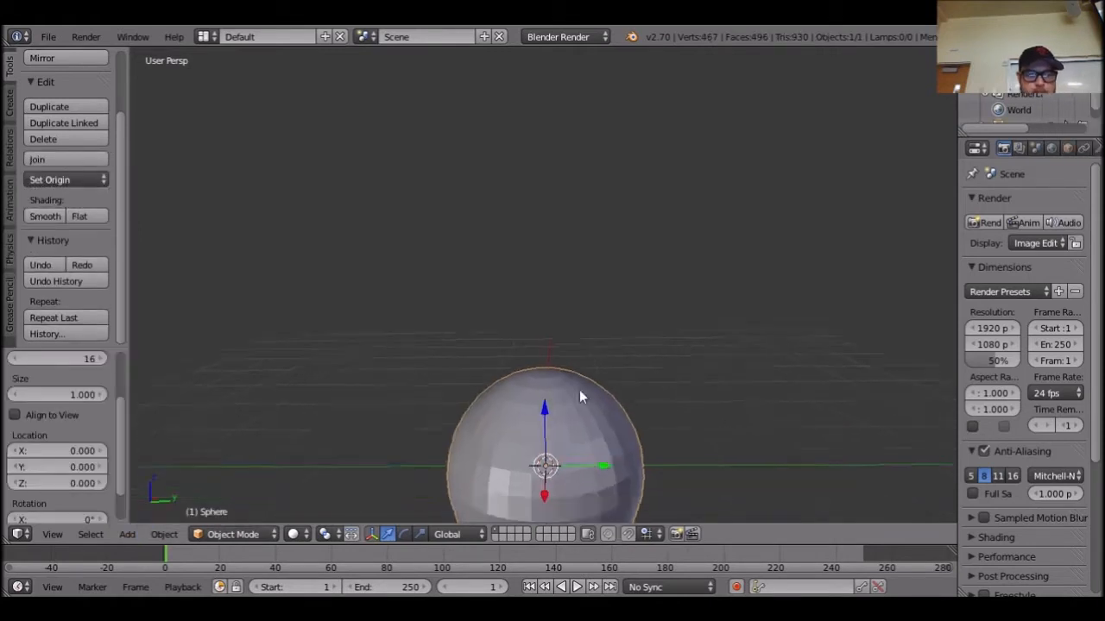
left_click_drag(122, 429, 126, 386)
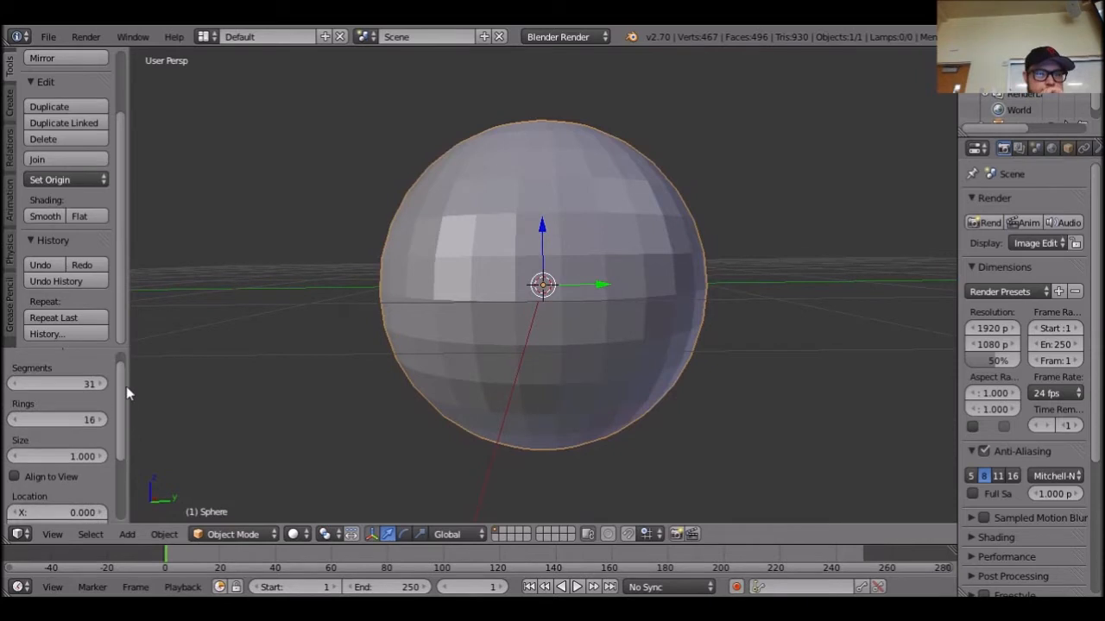
left_click_drag(21, 383, 10, 383)
left_click_drag(17, 421, 46, 429)
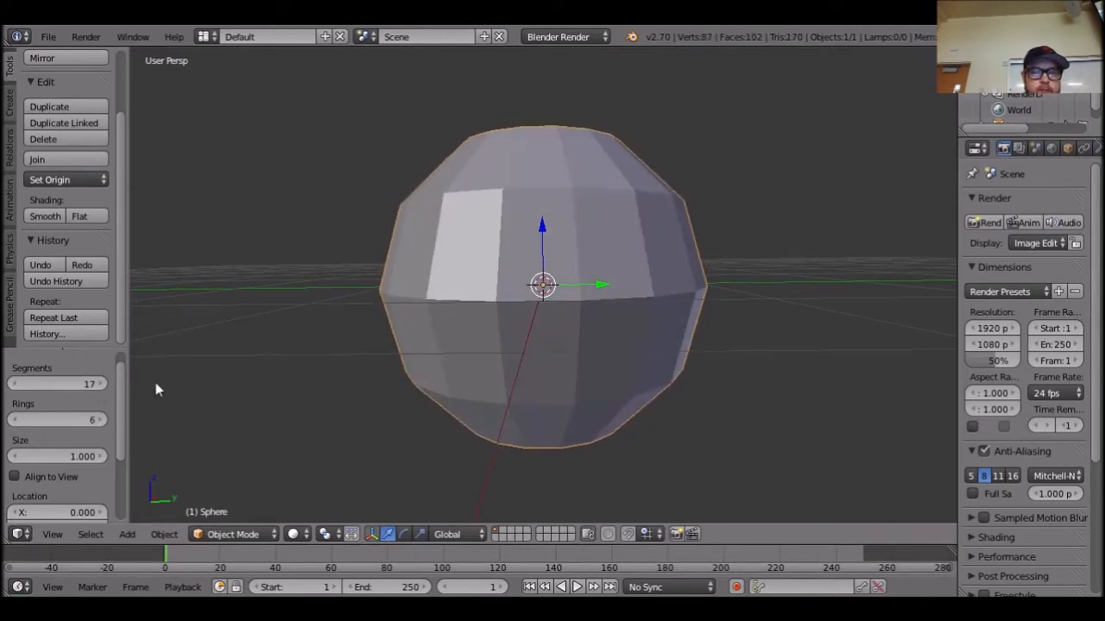
Raise the low-poly sphere above the grid along Z in several moves, including about 3.54 and 0.21 units.
scroll(445, 328, "down", 2)
left_click_drag(542, 253, 553, 138)
scroll(559, 181, "down", 3)
left_click_drag(544, 209, 588, 112)
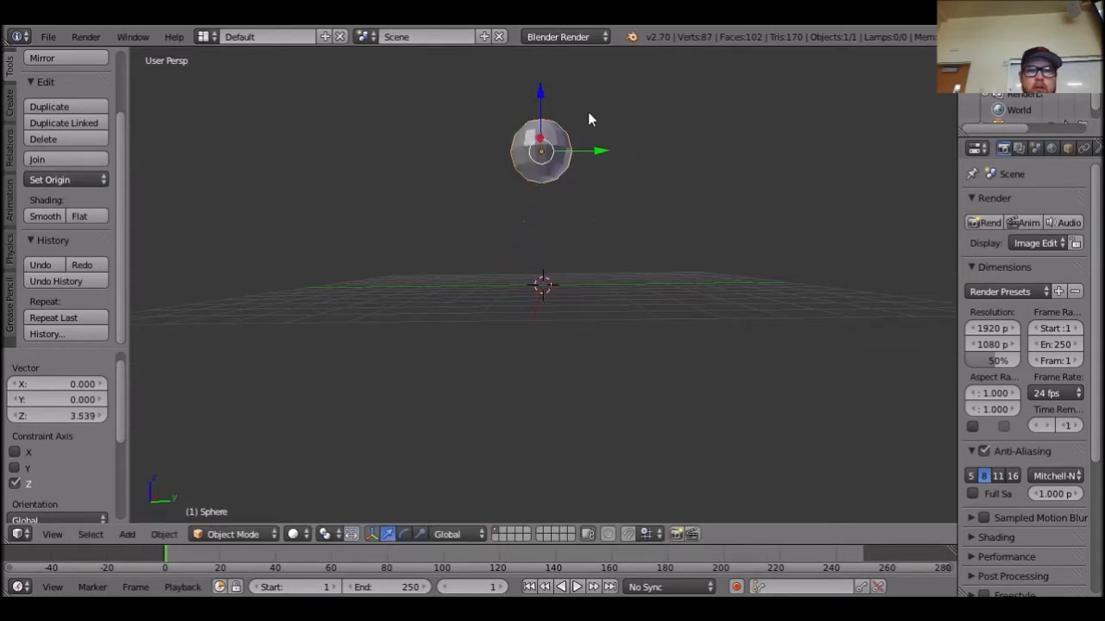
key("KP_Decimal")
scroll(654, 232, "down", 6)
left_click_drag(545, 228, 546, 219)
middle_click_drag(647, 315, 675, 337)
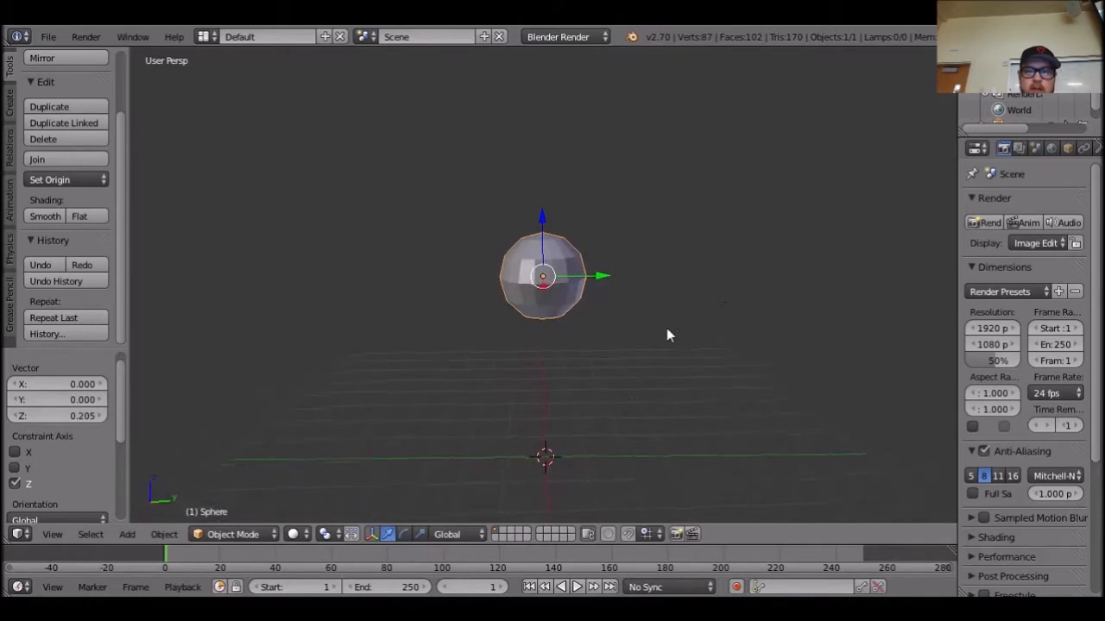
In Edit Mode, move the sphere's bottom pole vertex up about 0.11 along Z to flatten the base, and return to Object Mode.
scroll(665, 328, "up", 2)
key("Tab")
scroll(747, 363, "up", 1)
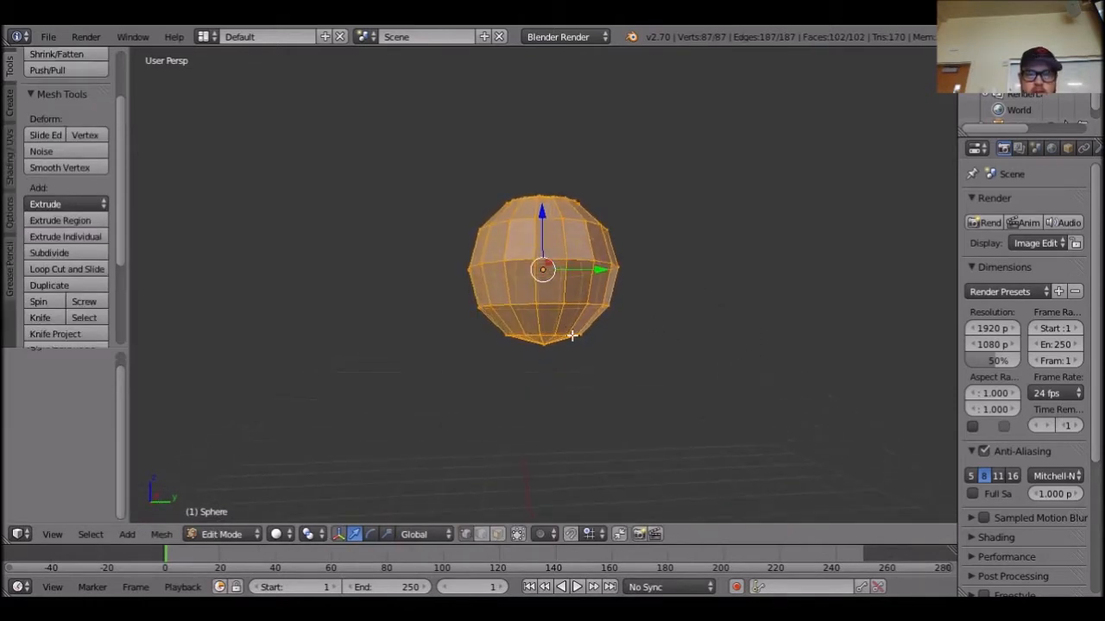
right_click(544, 339)
key("g")
key("z")
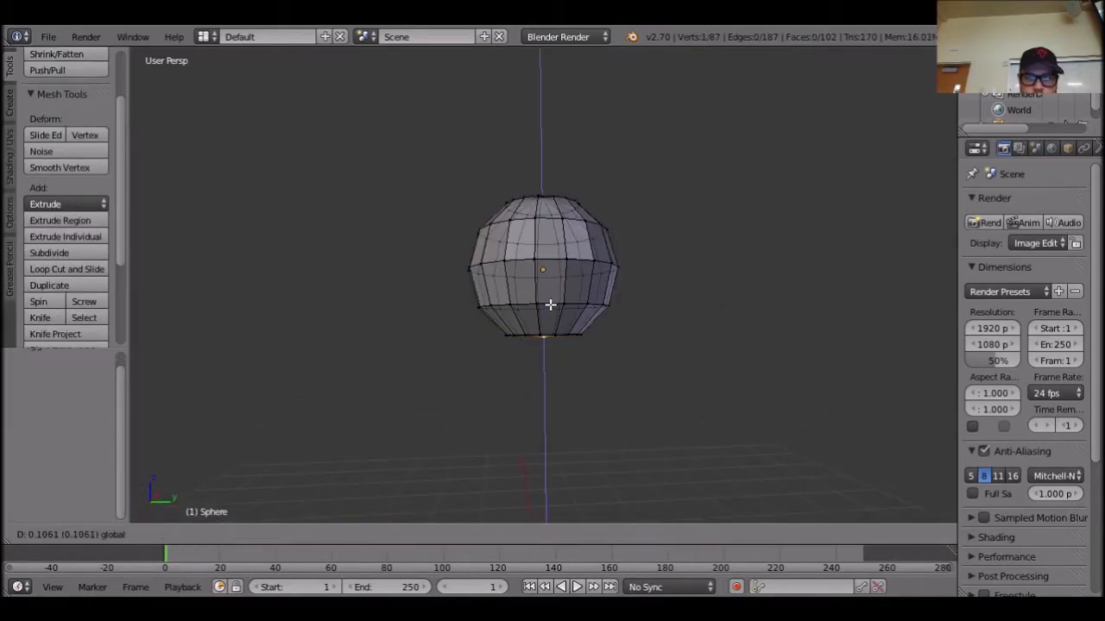
left_click(551, 304)
mouse_move(629, 401)
middle_mouse_down()
mouse_move(622, 388)
mouse_move(627, 406)
middle_mouse_up()
key("Tab")
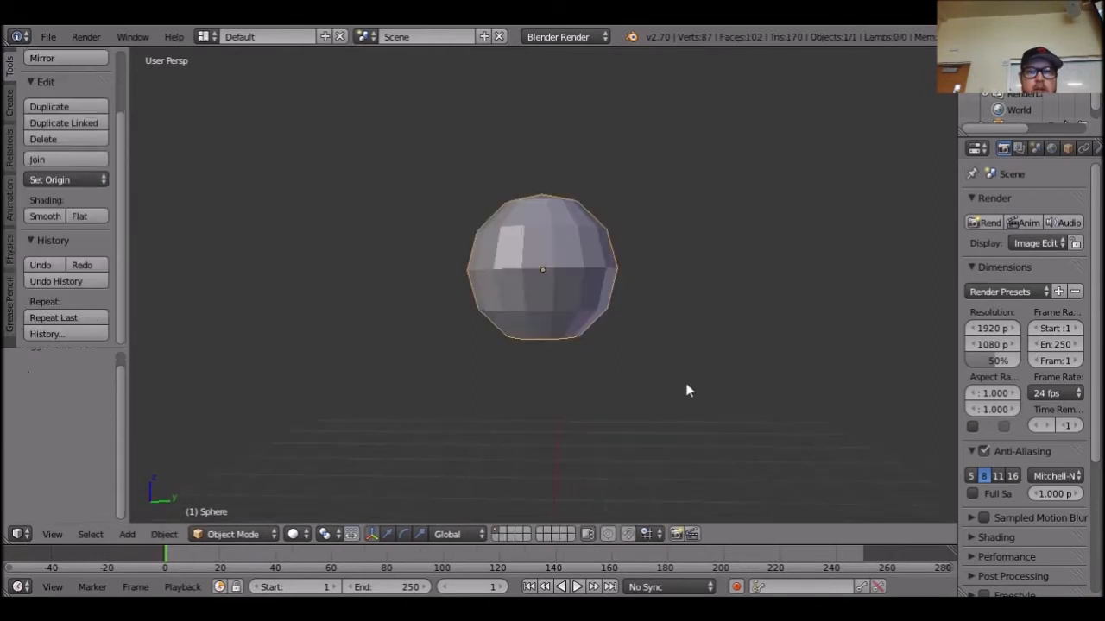
In Edit Mode, delete the sphere's bottom pole vertex to leave an open hole in the base.
mouse_move(787, 407)
middle_mouse_down()
mouse_move(204, 458)
mouse_move(910, 414)
mouse_move(760, 406)
mouse_move(762, 362)
mouse_move(789, 325)
mouse_move(752, 382)
mouse_move(735, 377)
mouse_move(748, 400)
mouse_move(794, 358)
mouse_move(755, 403)
middle_mouse_up()
key("Tab")
scroll(734, 377, "up", 3)
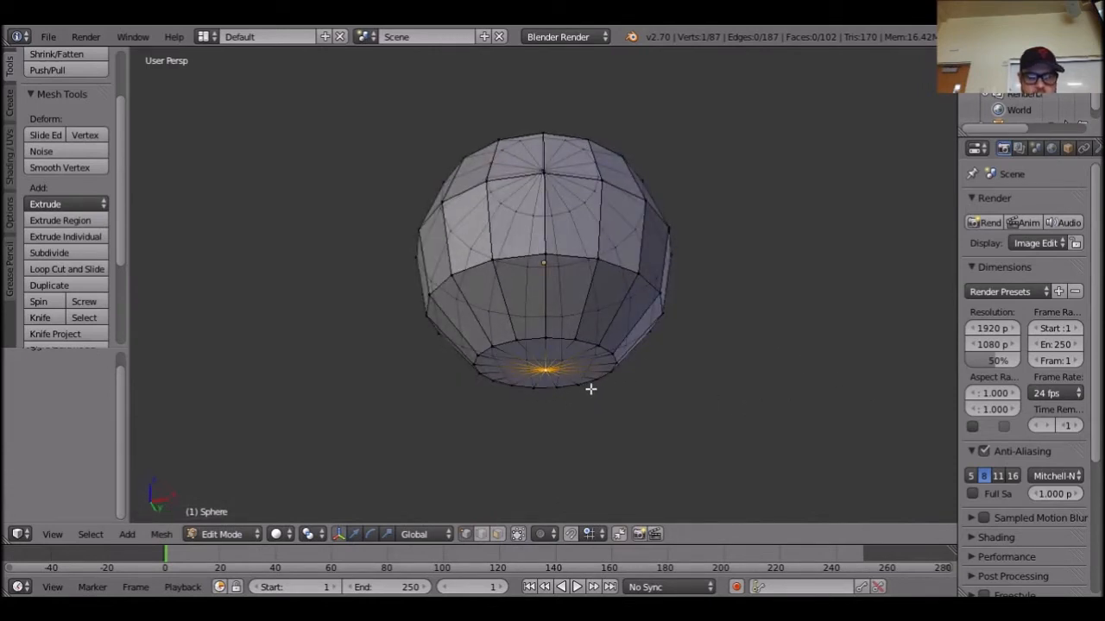
middle_click_drag(726, 422, 742, 485)
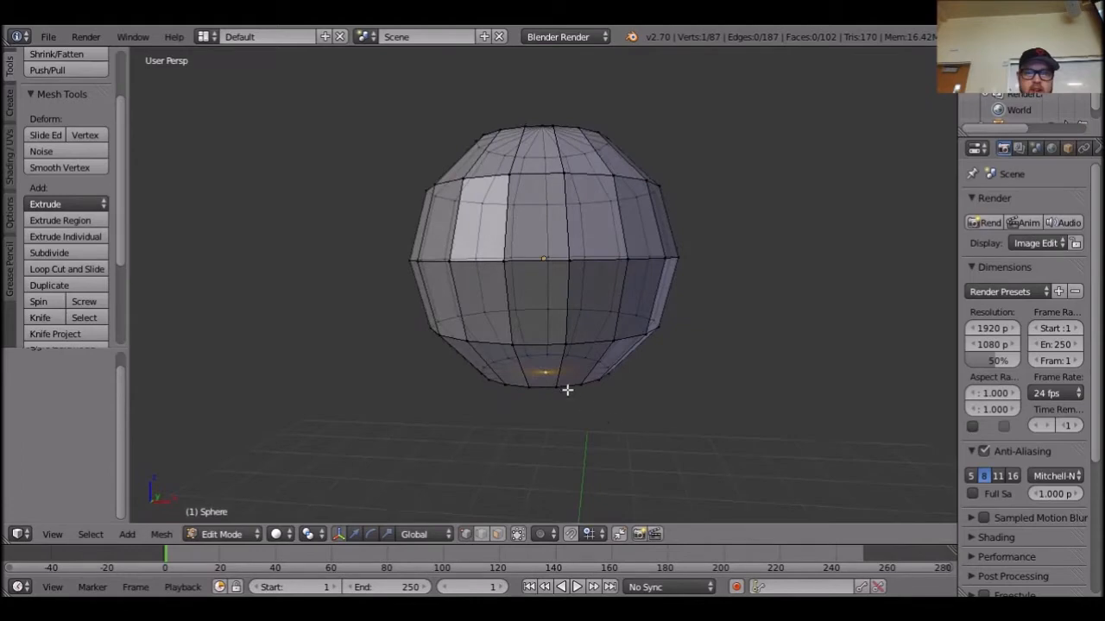
key("x")
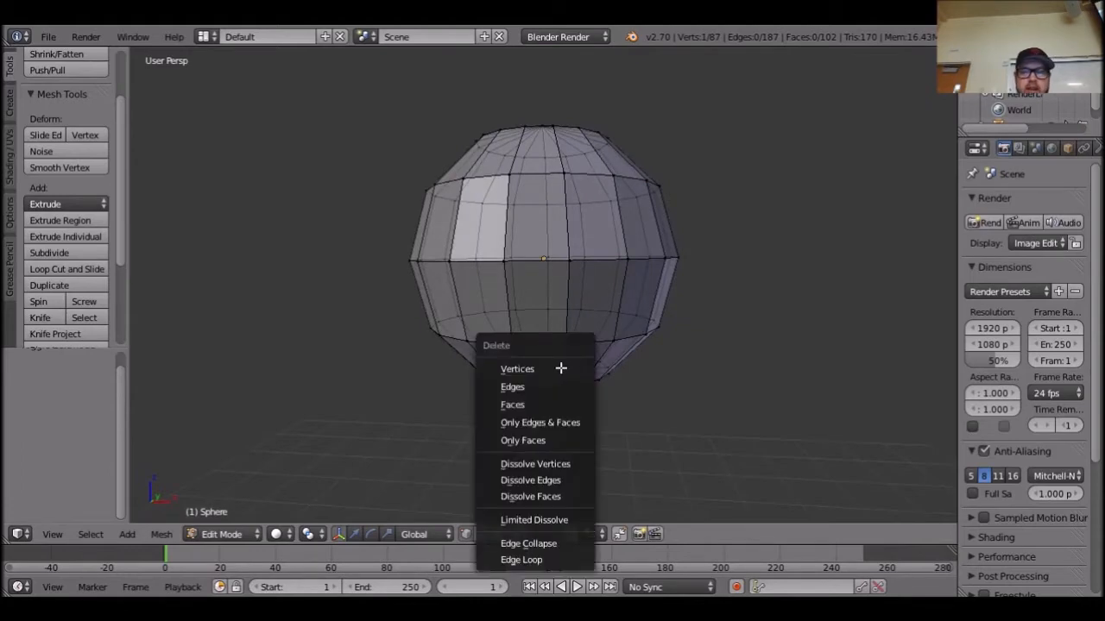
left_click(560, 369)
middle_click_drag(664, 422, 592, 422)
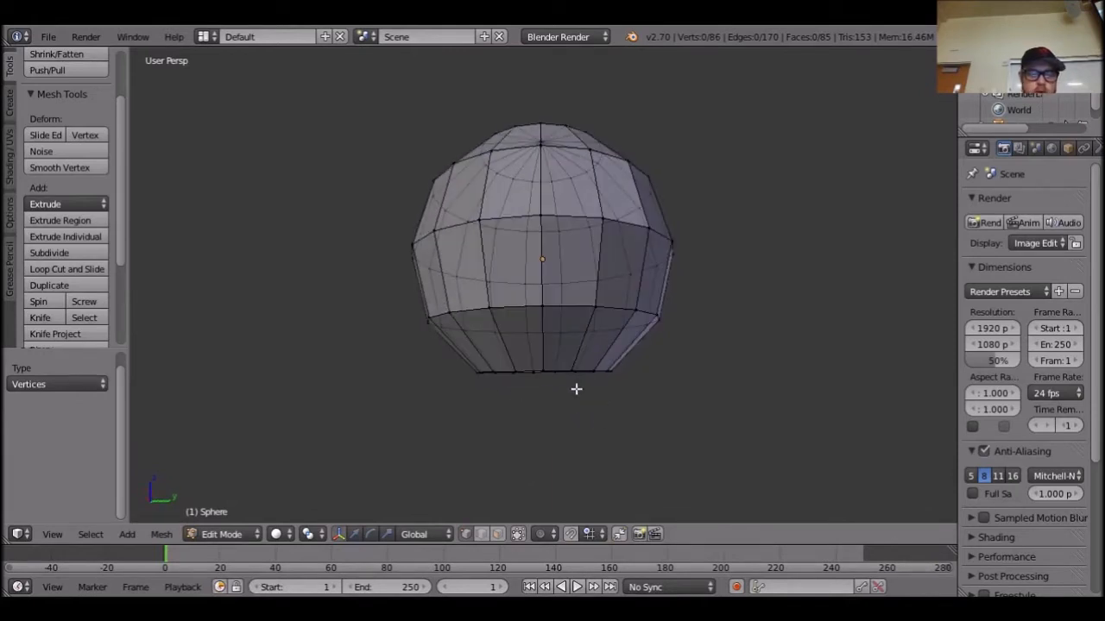
middle_click_drag(615, 418, 611, 400)
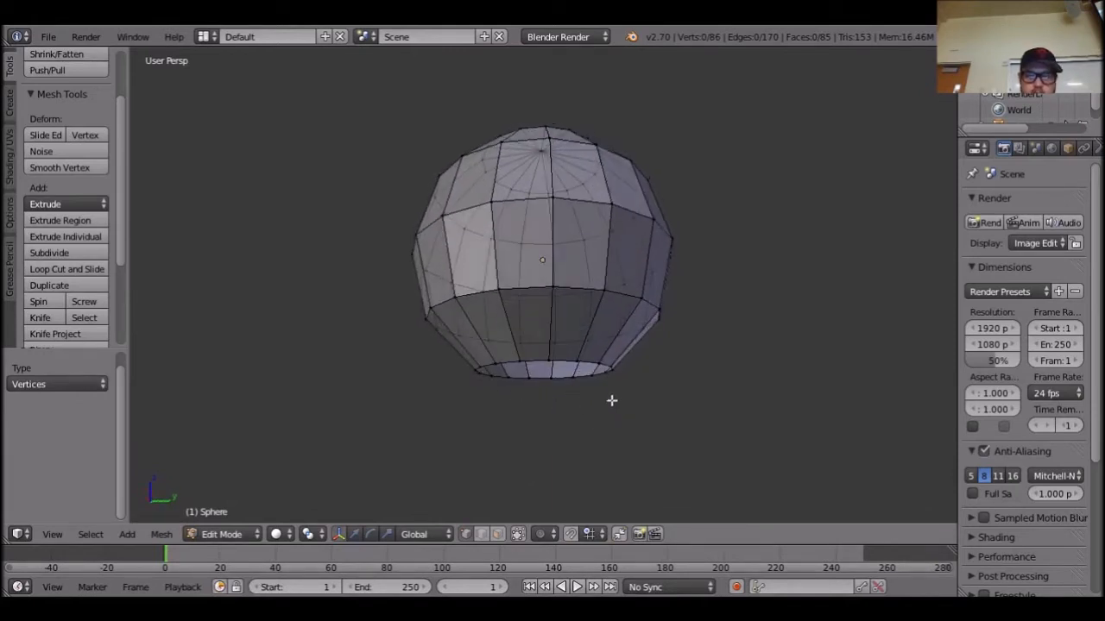
Switch to edge select mode and select the edge loop around the sphere's open bottom.
right_click(590, 377, "alt")
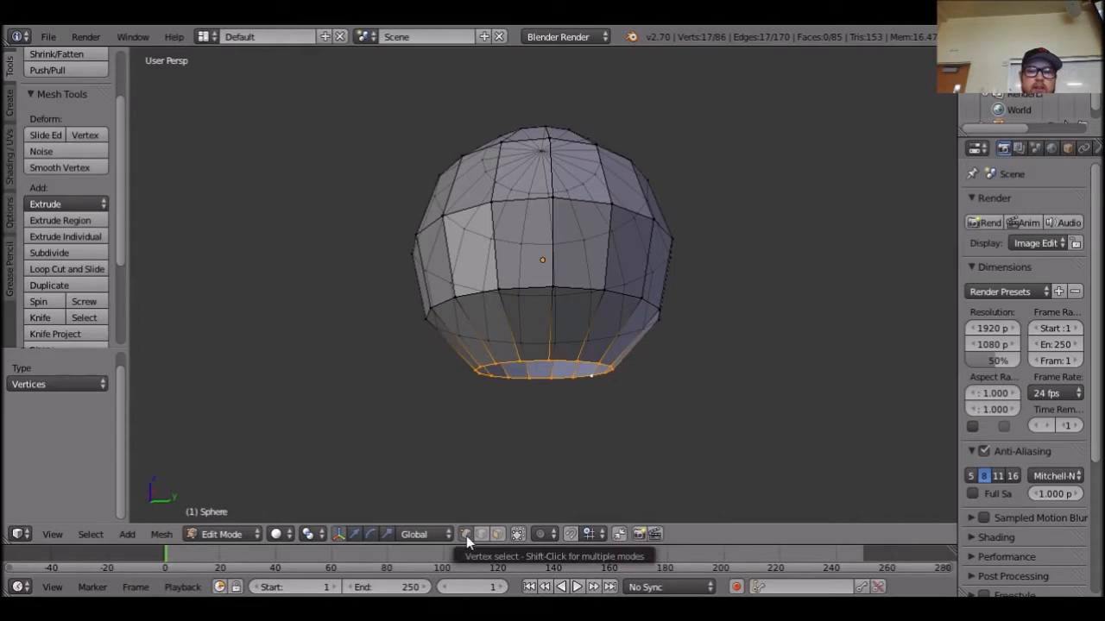
left_click(498, 534)
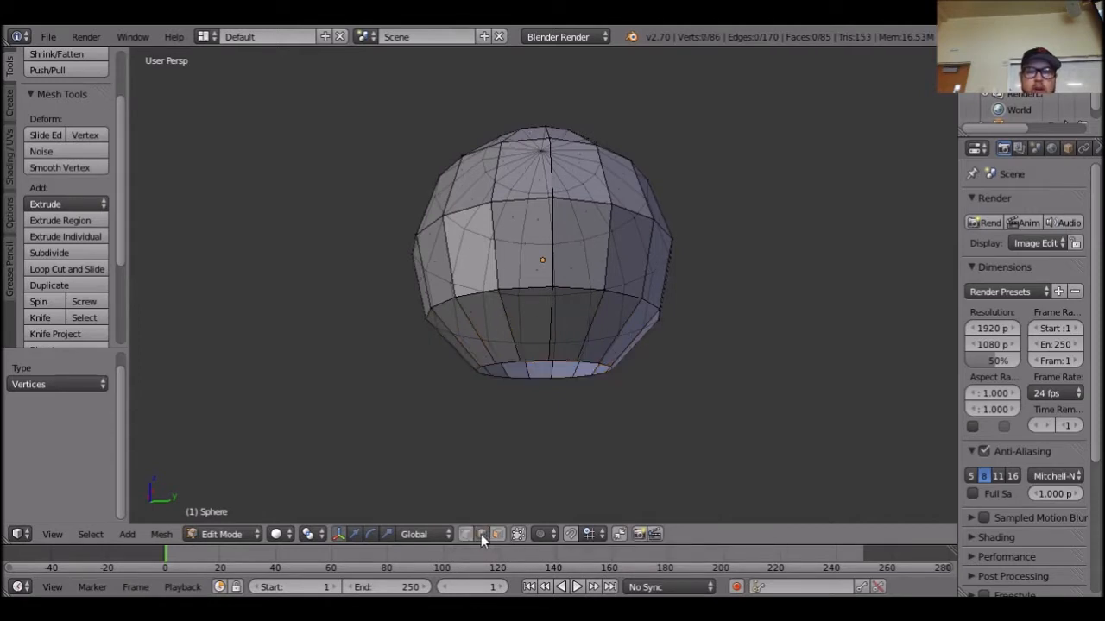
left_click(470, 534)
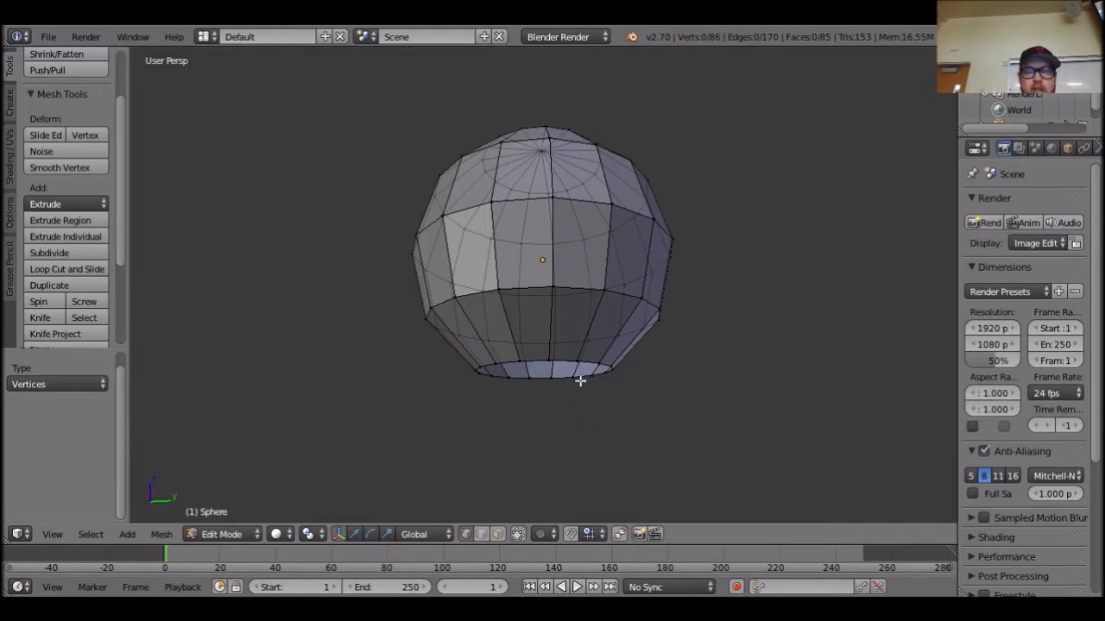
right_click(572, 380, "alt")
middle_click_drag(658, 432, 627, 361)
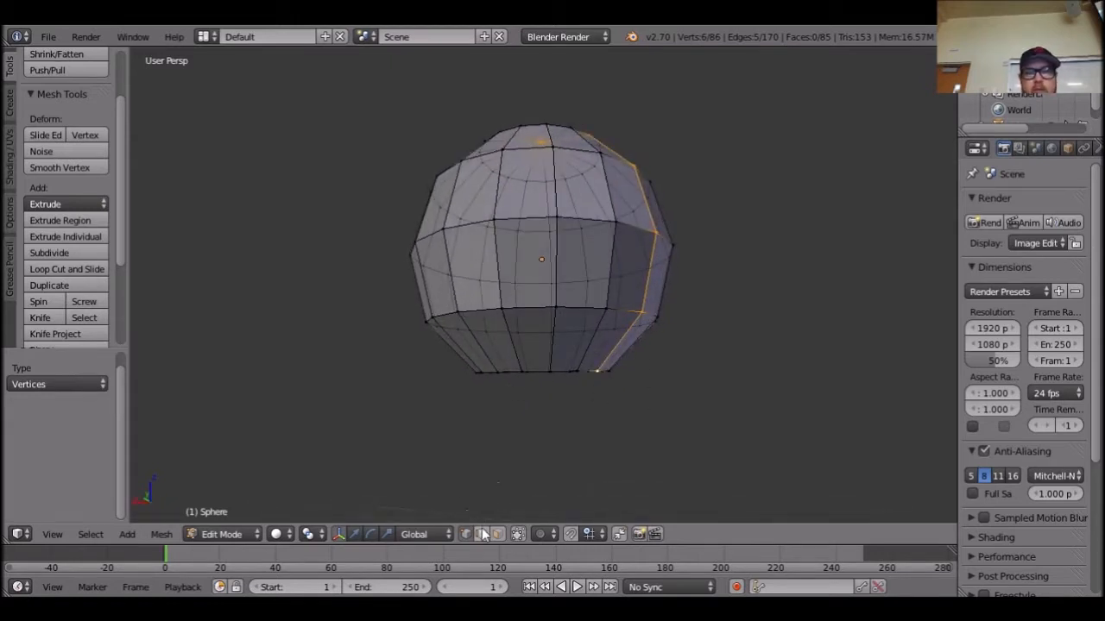
key("a")
middle_click_drag(634, 466, 651, 434)
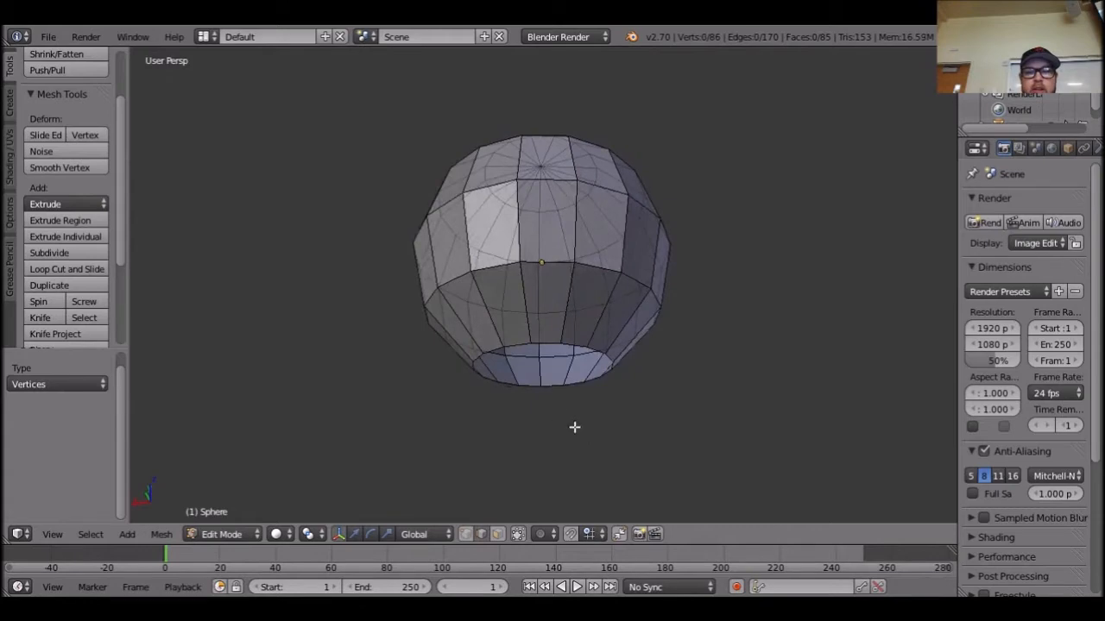
right_click(552, 386, "alt")
middle_click_drag(661, 441, 533, 459)
scroll(627, 437, "down", 2)
scroll(626, 438, "up", 2)
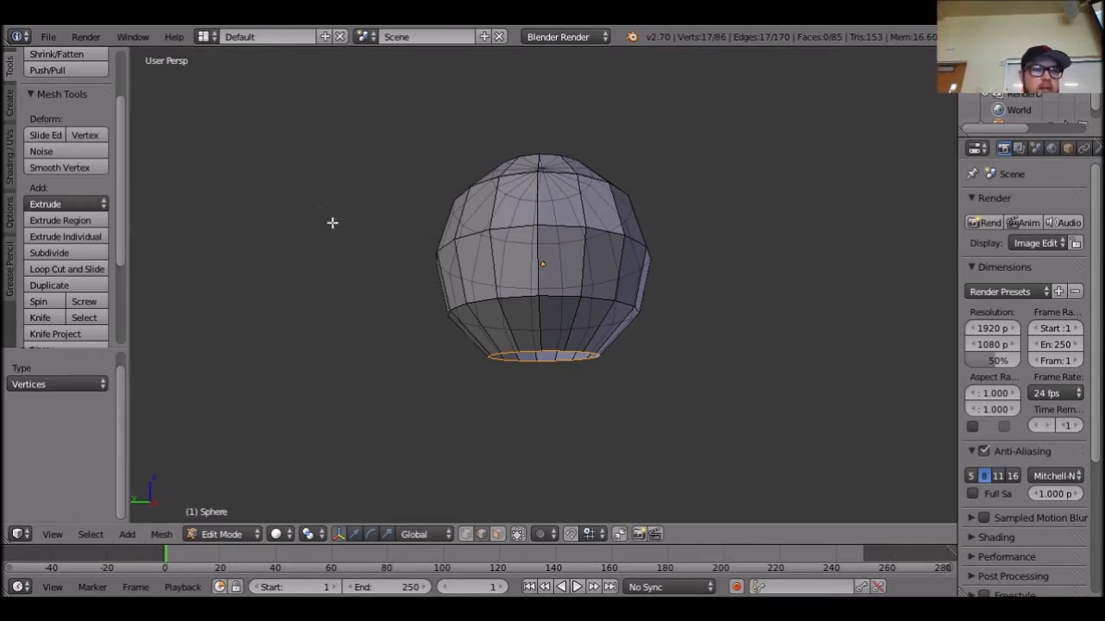
Try extruding the bottom edge loop about 0.38 units down along Z, and undo the extrusion.
left_click(60, 220)
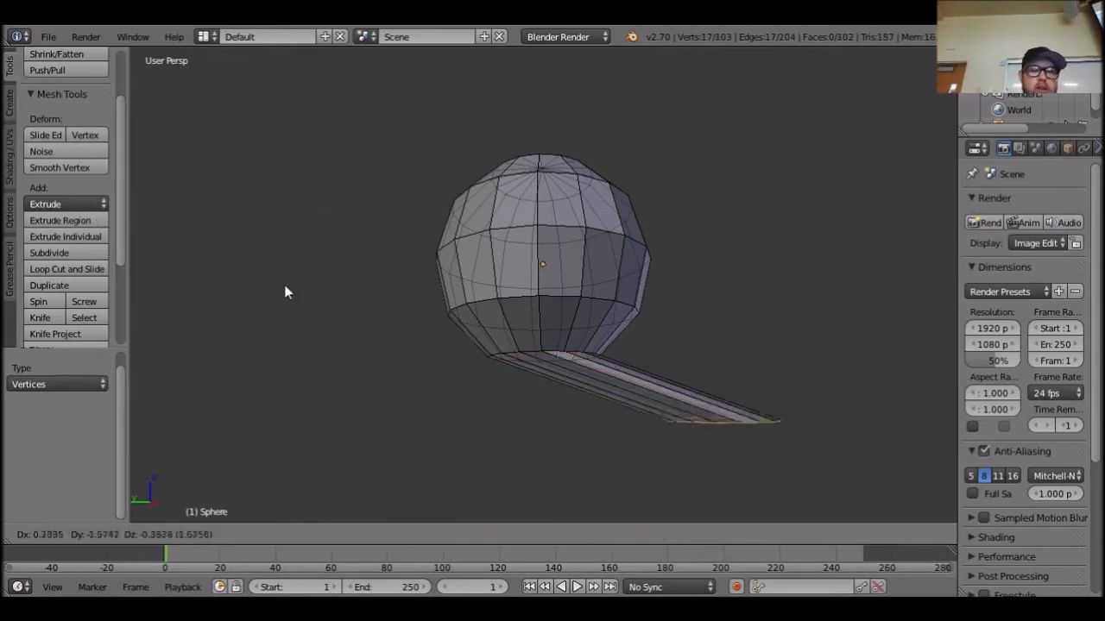
right_click(323, 311)
key("e")
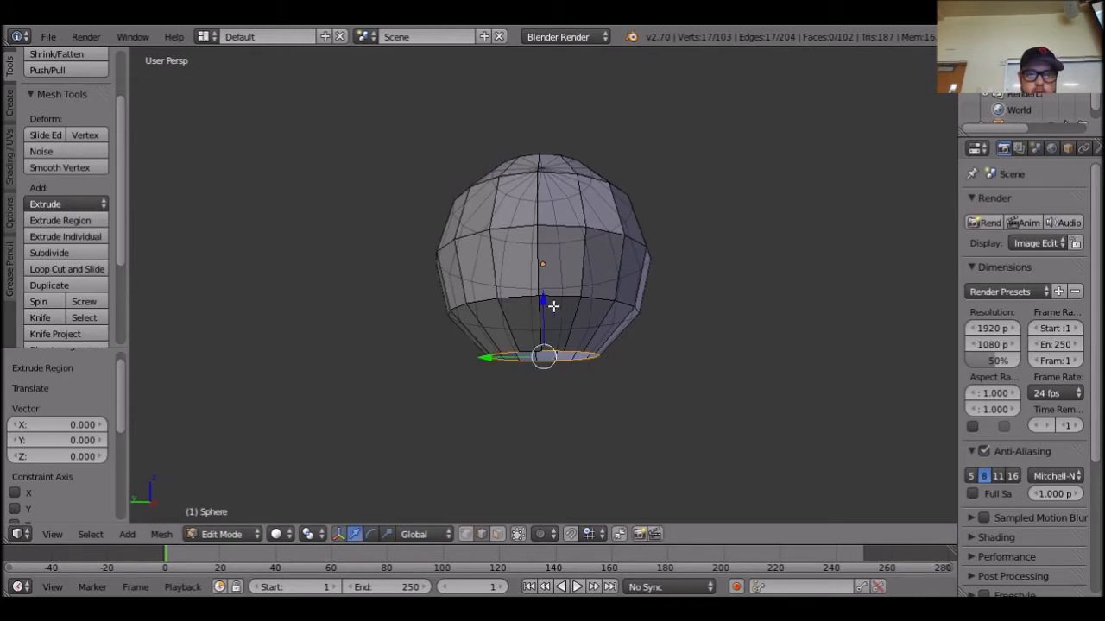
key("z")
left_click(555, 346)
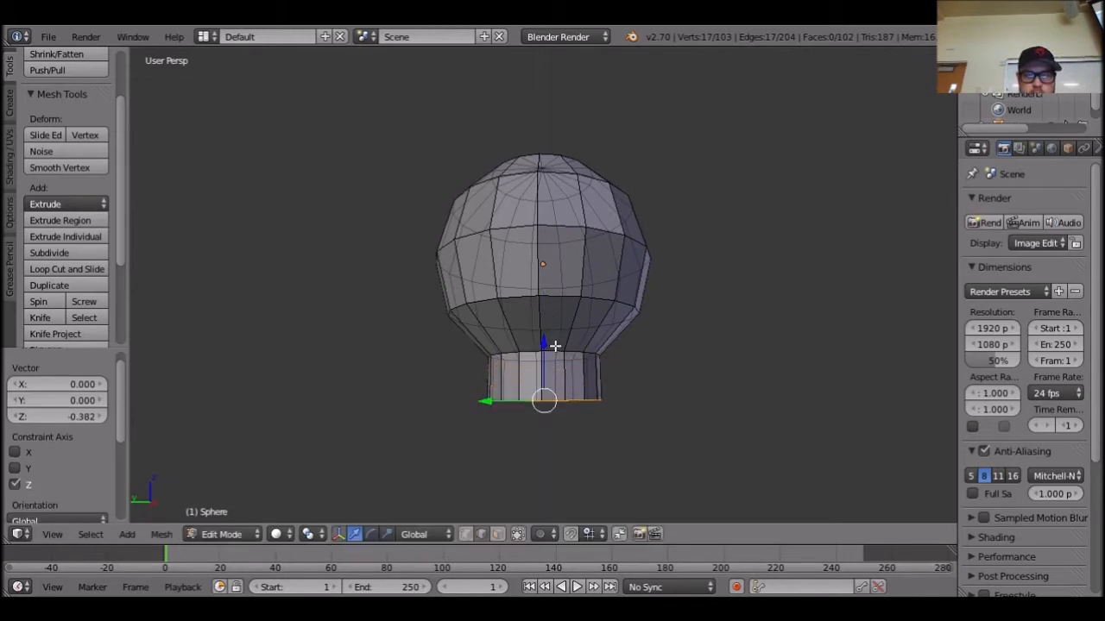
middle_click_drag(665, 395, 663, 422)
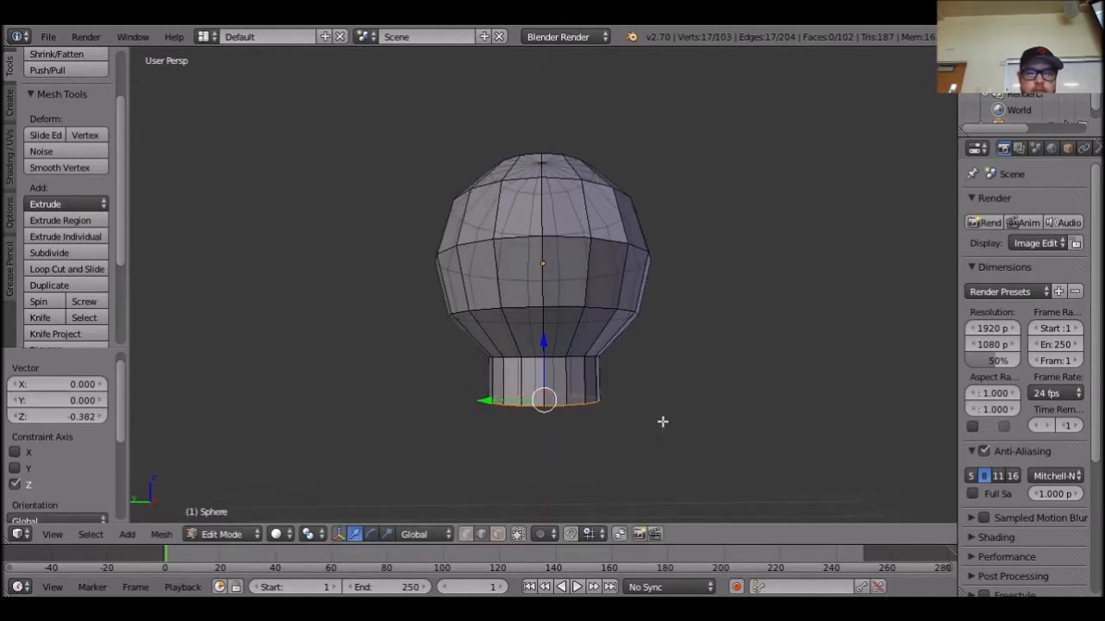
key("ctrl+z")
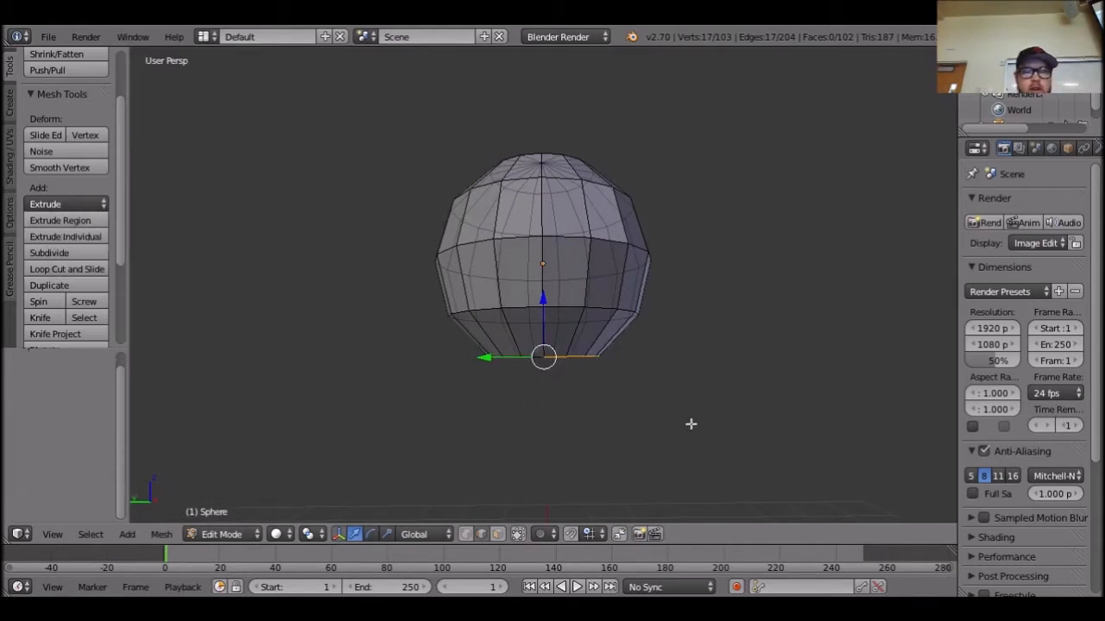
key("ctrl+z")
key("ctrl+z")
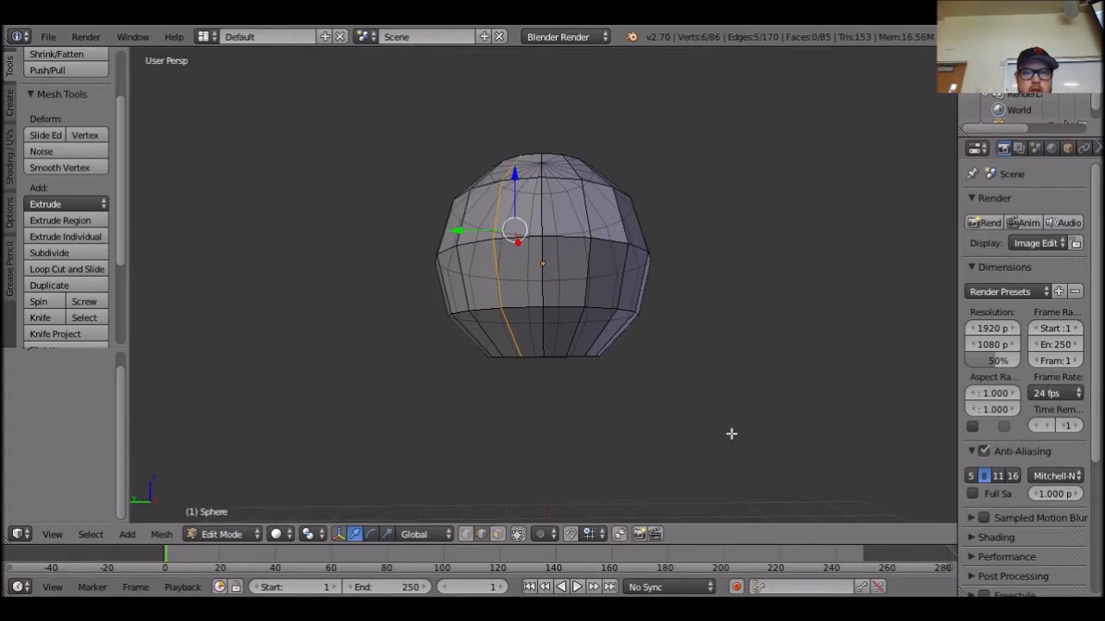
Deselect everything, reselect the open bottom edge loop and hide the 3D manipulator.
key("a")
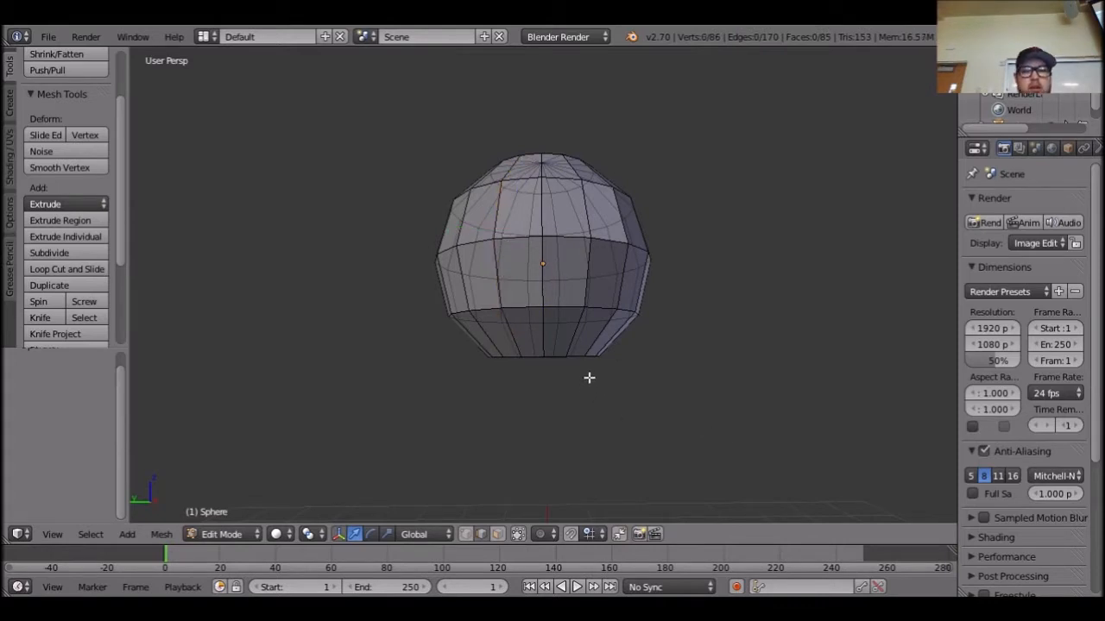
middle_click_drag(687, 434, 681, 409)
right_click(563, 368, "alt")
key("e")
key("ctrl+space")
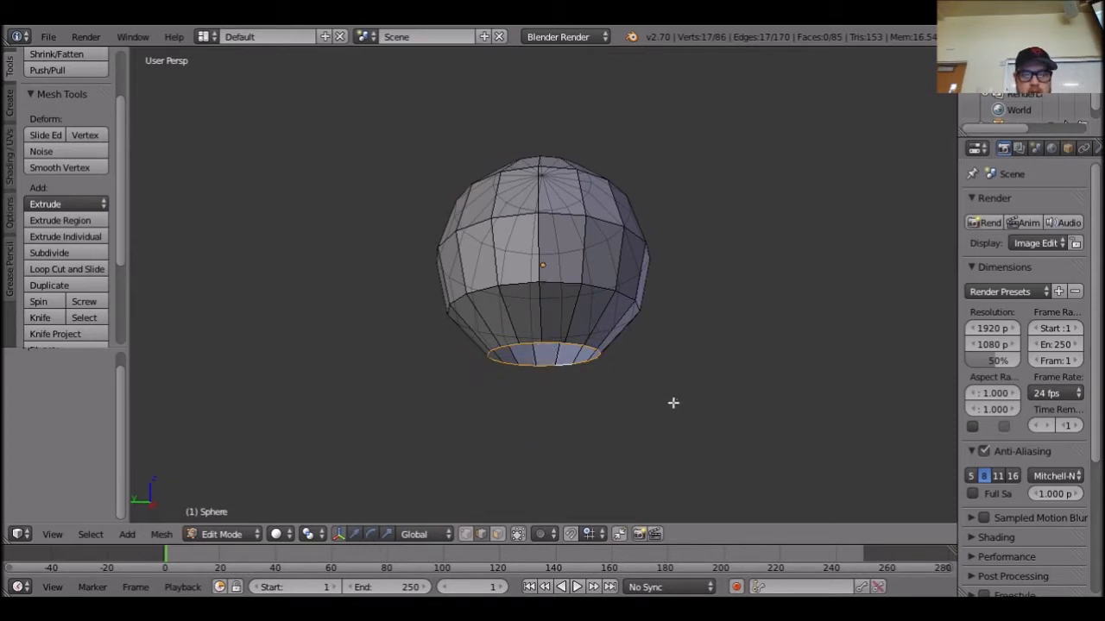
key("ctrl+e")
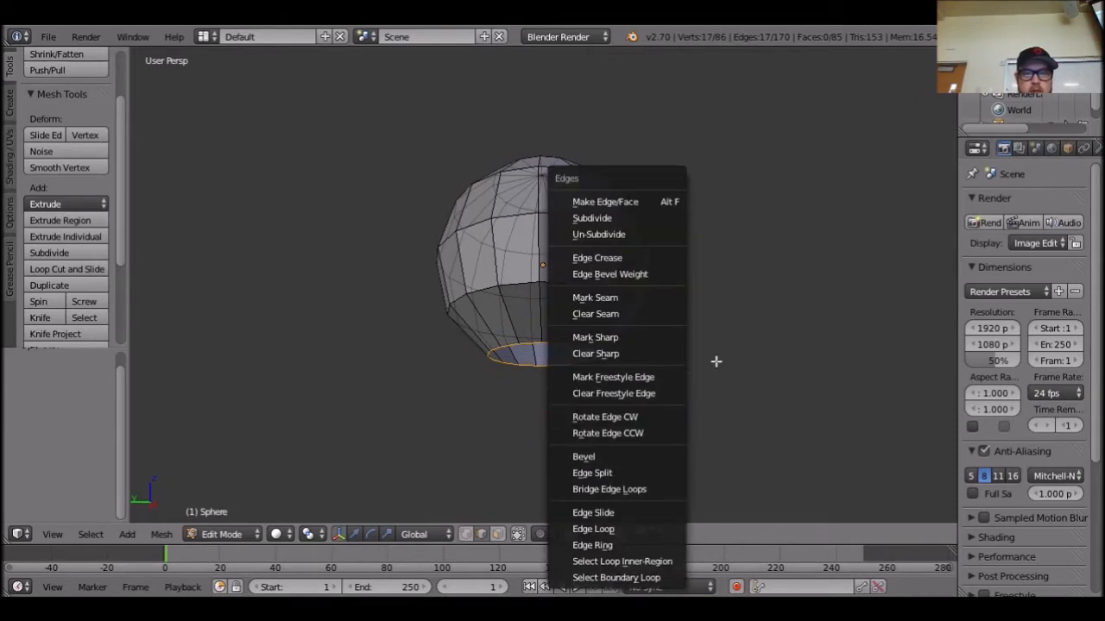
key("Escape")
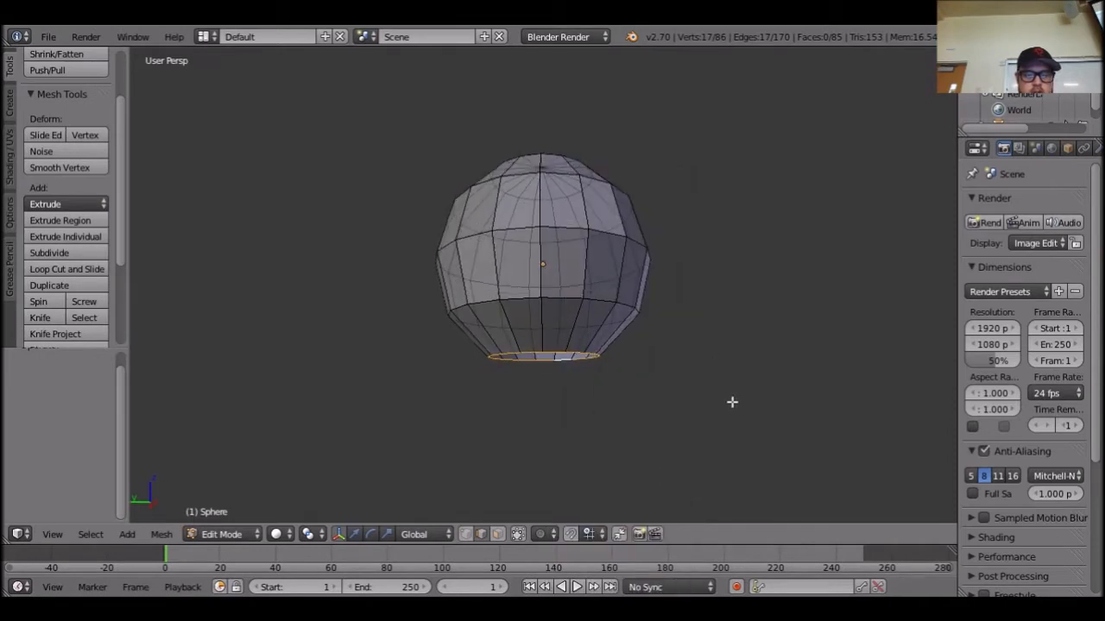
key("ctrl+e")
key("Escape")
In right orthographic view, try extruding the bottom loop in place, show the manipulator and undo the extrusion while keeping the loop selected.
key("KP_3")
key("ctrl+alt+q")
key("ctrl+alt+q")
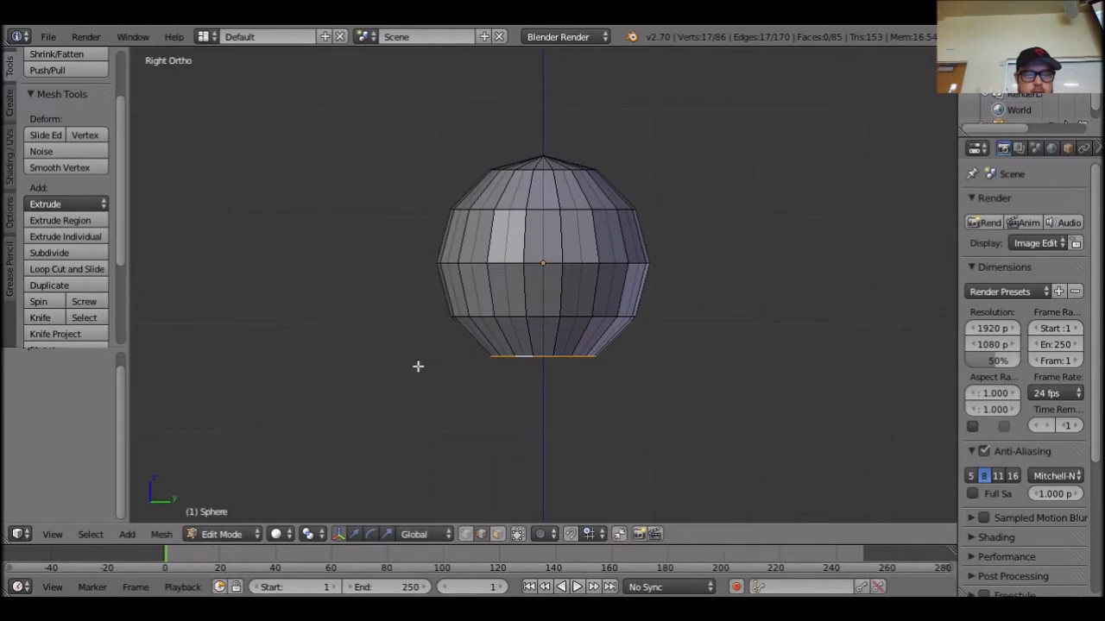
left_click(81, 223)
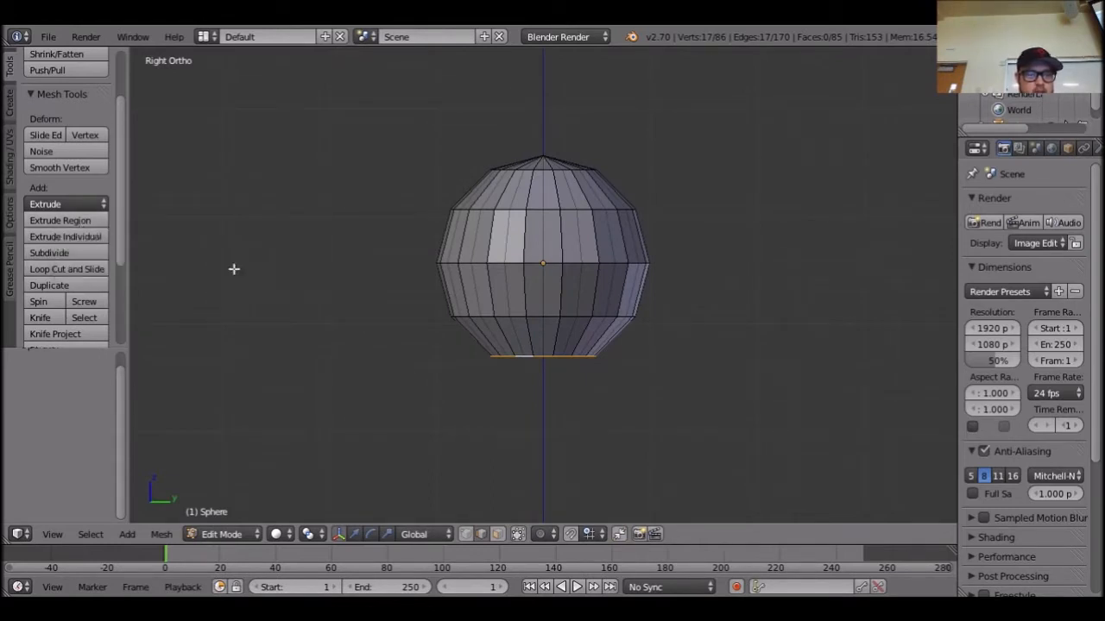
right_click(656, 413)
scroll(649, 395, "down", 1)
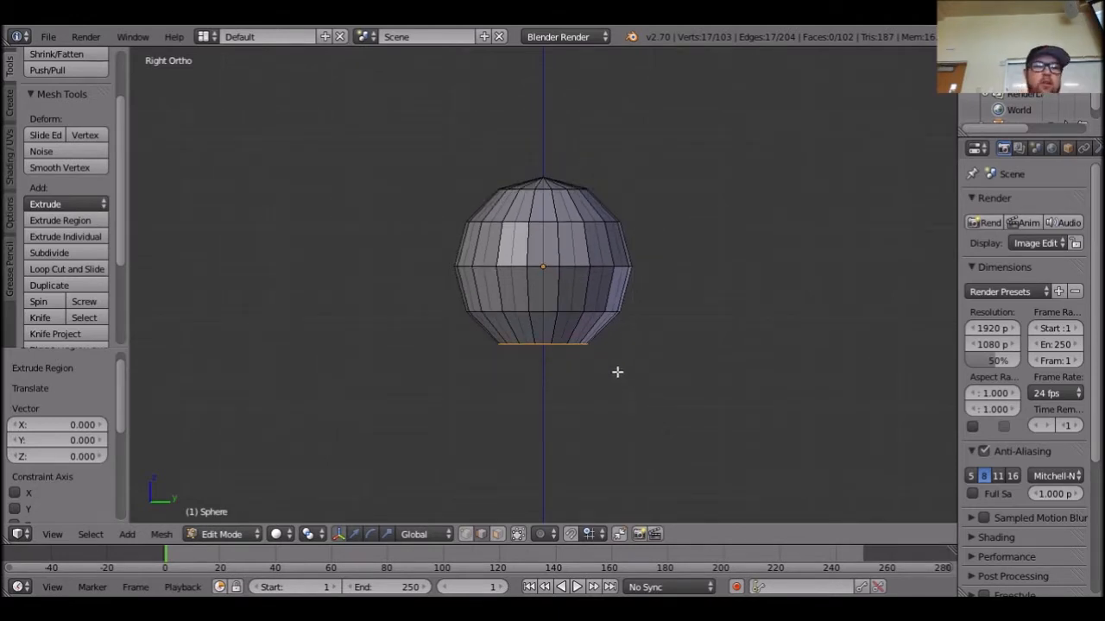
key("ctrl+space")
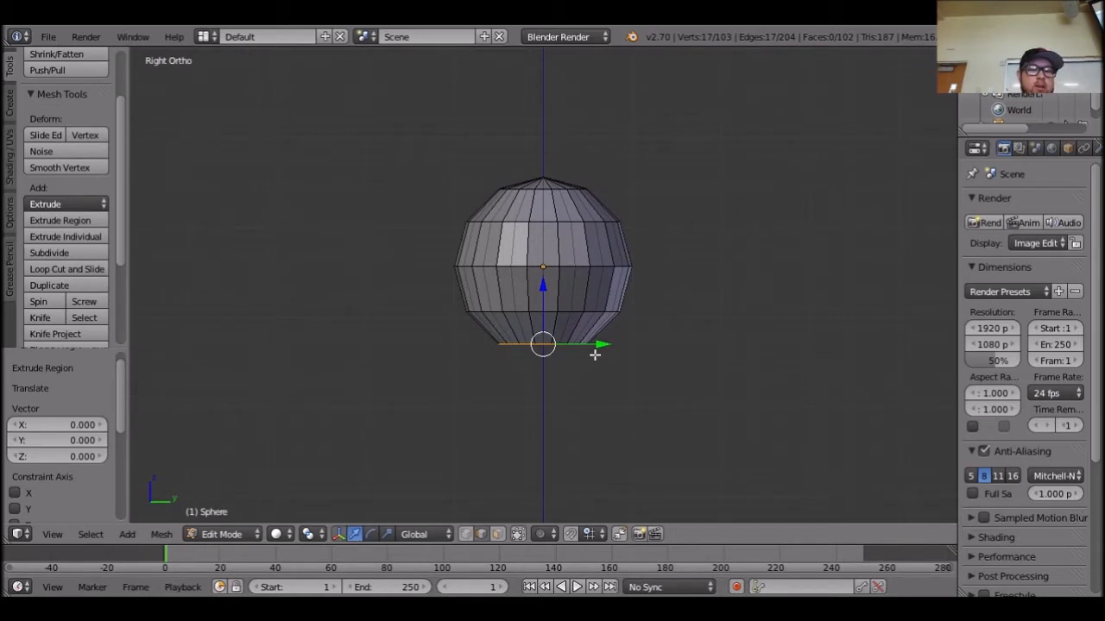
key("ctrl+z")
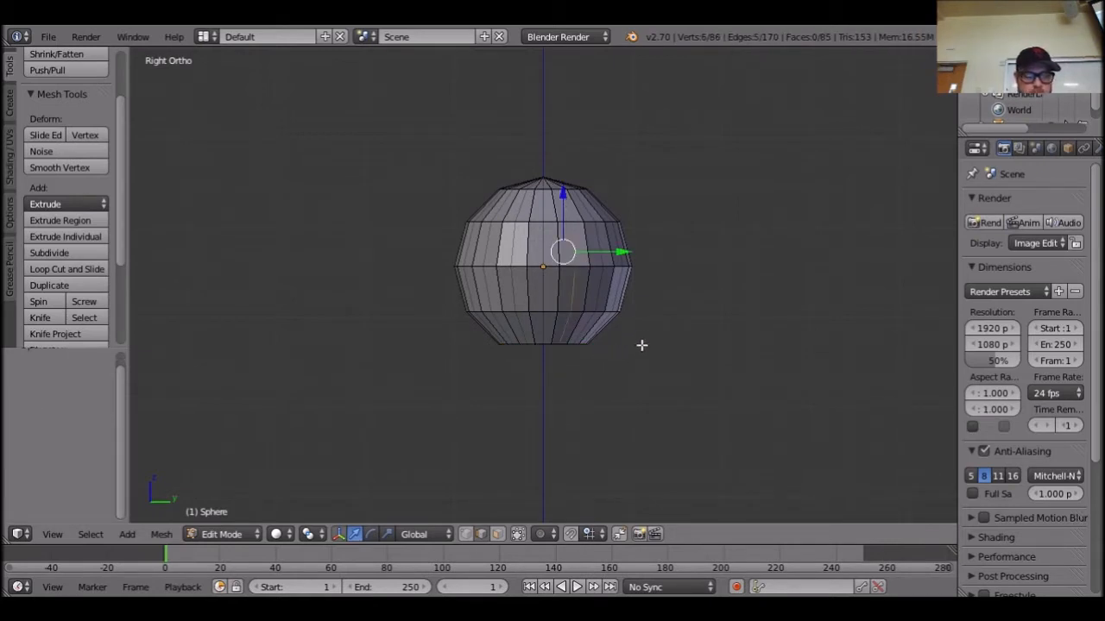
key("ctrl+shift+z")
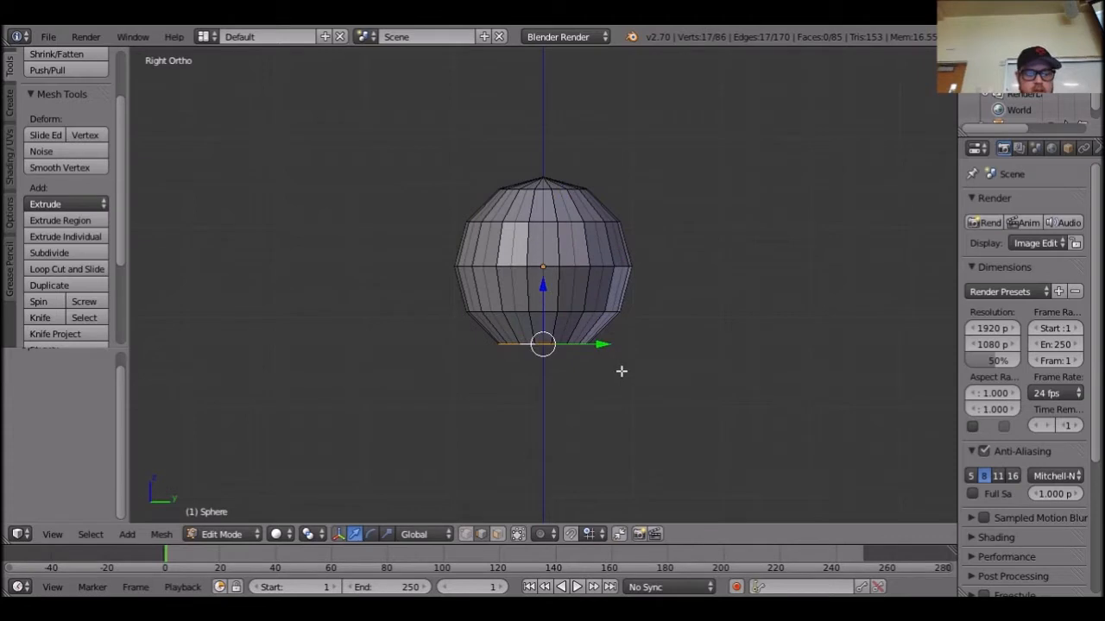
Extrude the bottom edge loop and pull the new edges about 0.99 units down along Z to form a neck.
key("e")
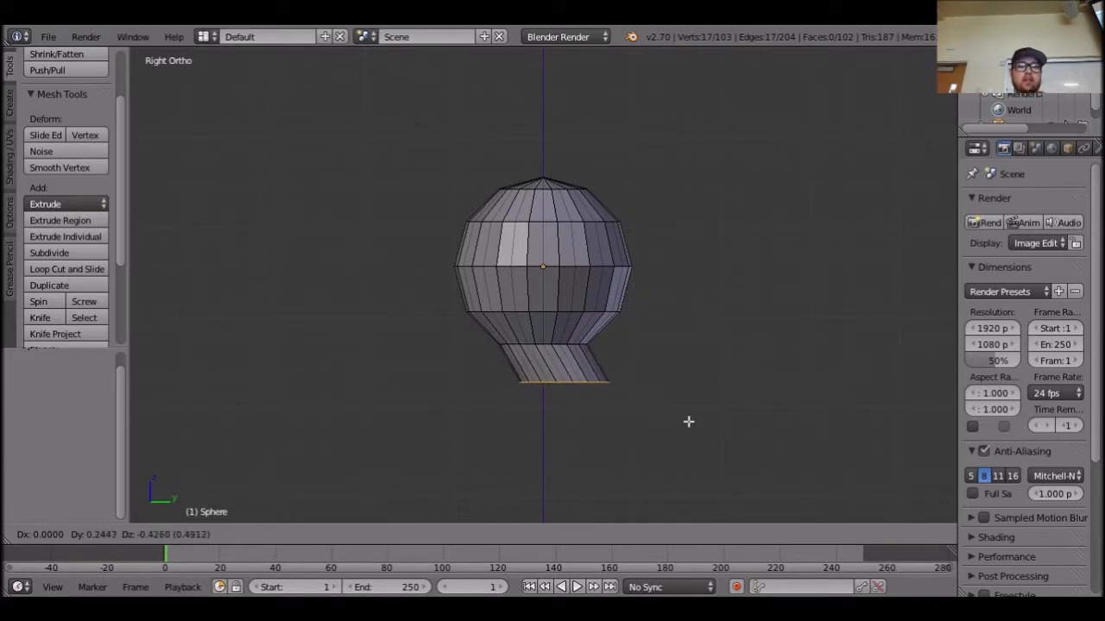
right_click(753, 446)
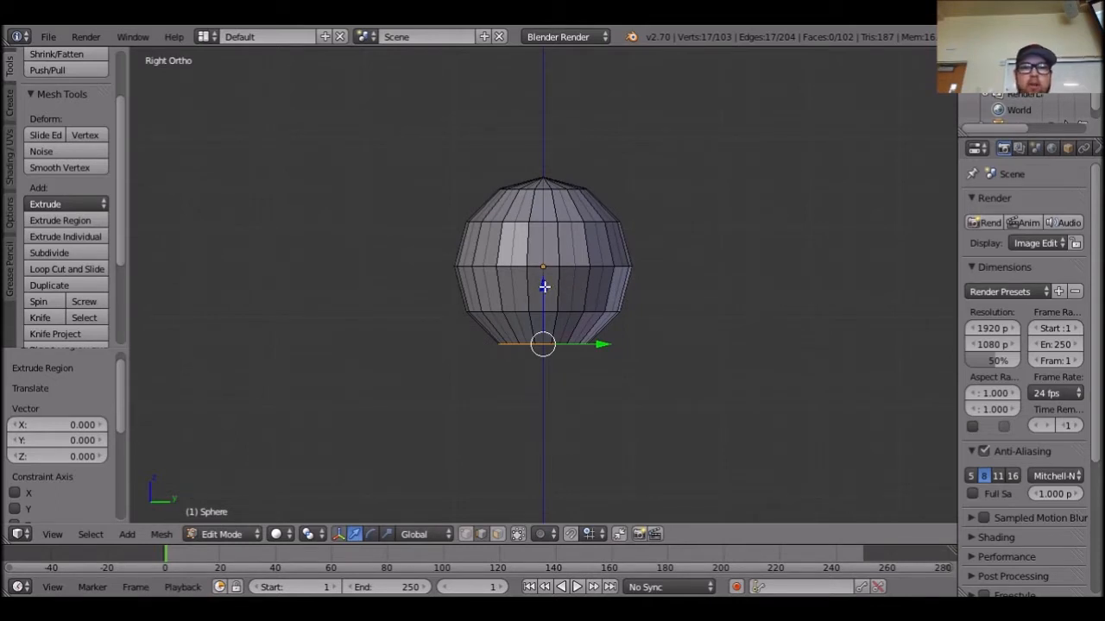
key("e")
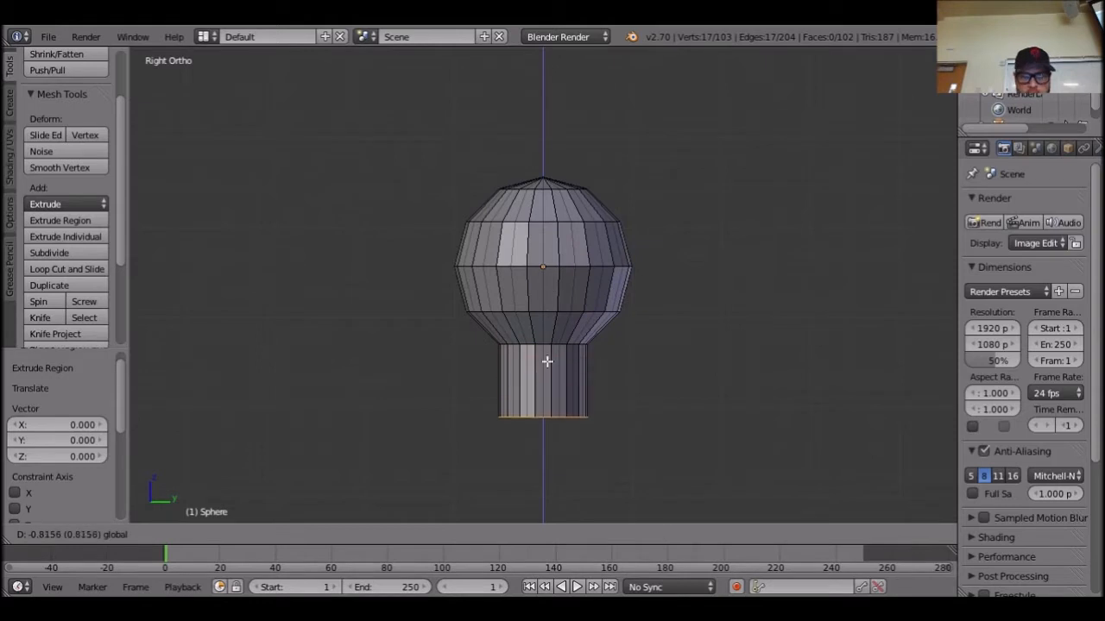
left_click(565, 392)
middle_click_drag(564, 393, 643, 431)
scroll(642, 431, "down", 2)
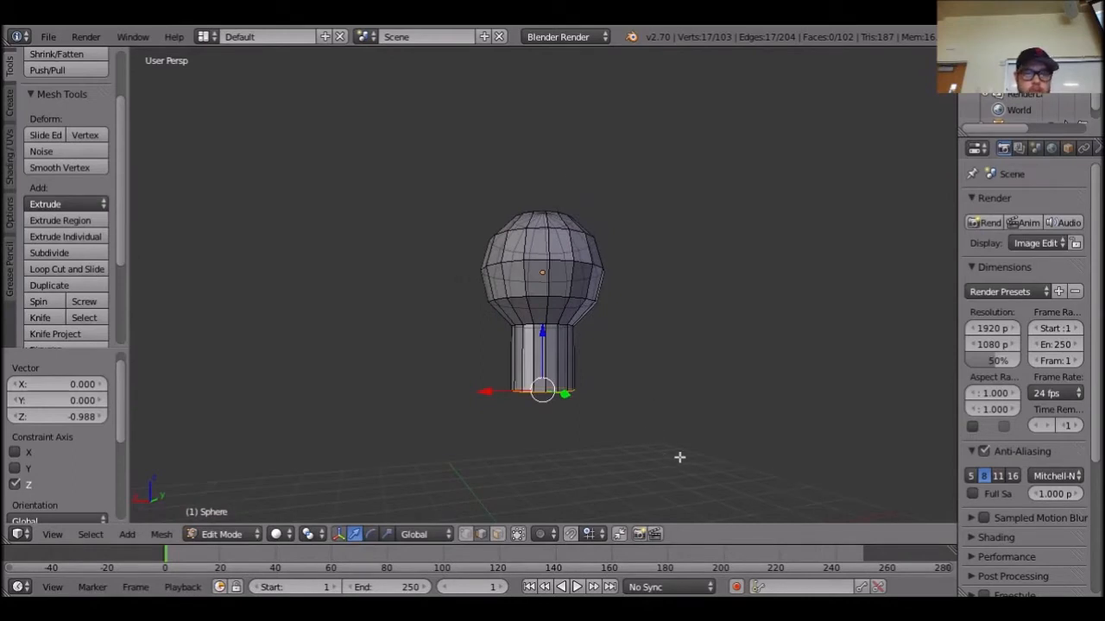
Shorten the neck by moving its bottom edge loop up about 0.65 units along Z.
middle_click_drag(690, 424, 677, 439)
left_click_drag(545, 332, 549, 291)
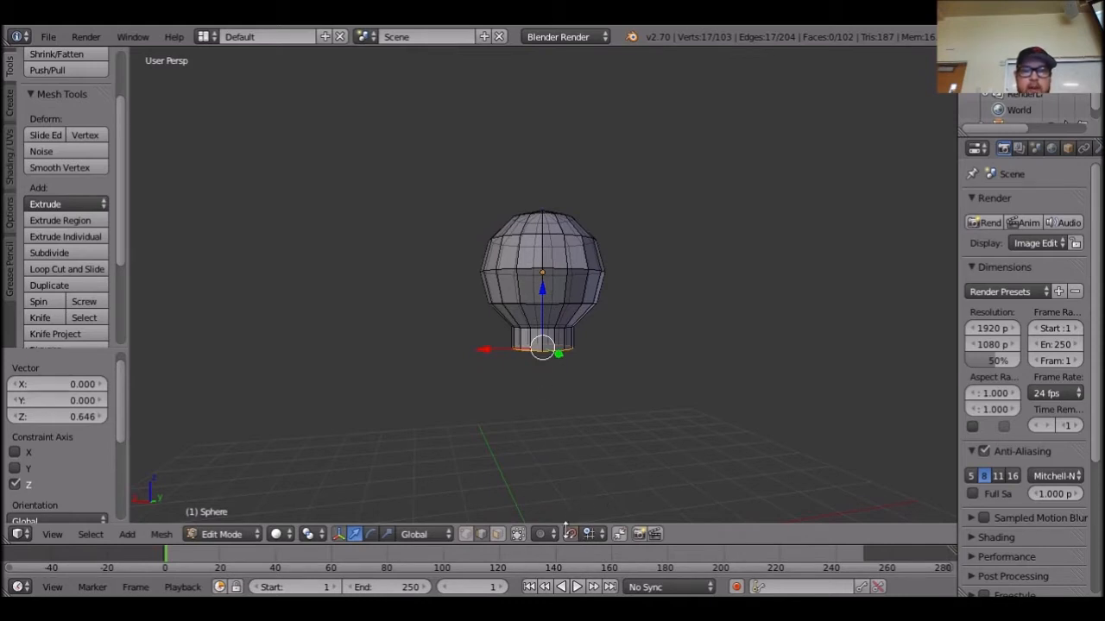
mouse_move(541, 295)
left_mouse_down()
mouse_move(539, 329)
mouse_move(555, 308)
mouse_move(557, 326)
mouse_move(554, 293)
left_mouse_up()
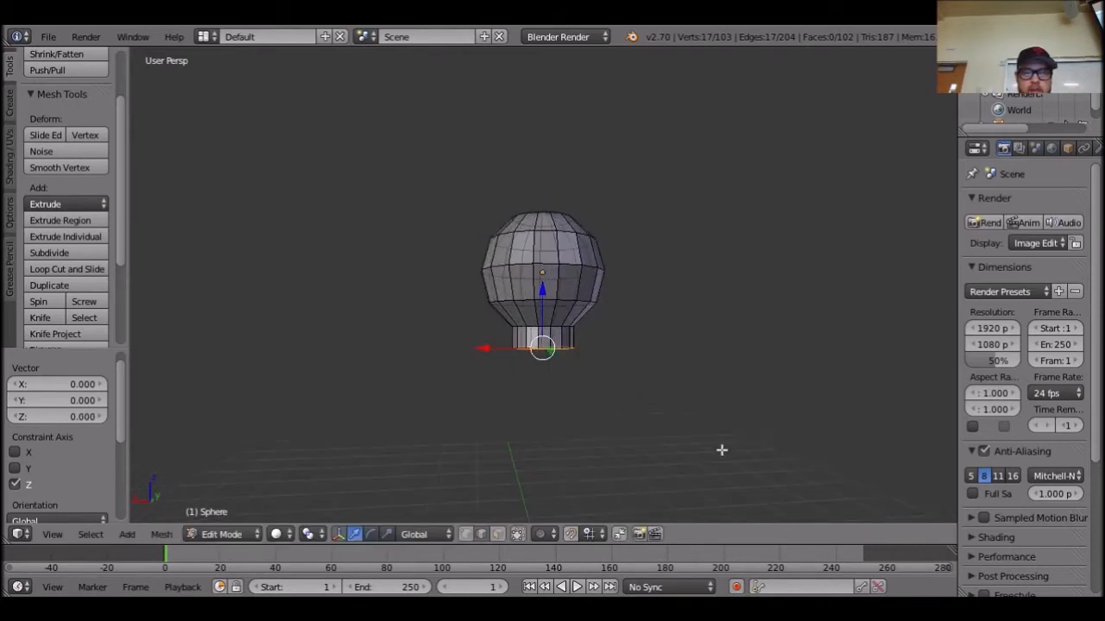
scroll(684, 444, "up", 1)
scroll(692, 418, "up", 1)
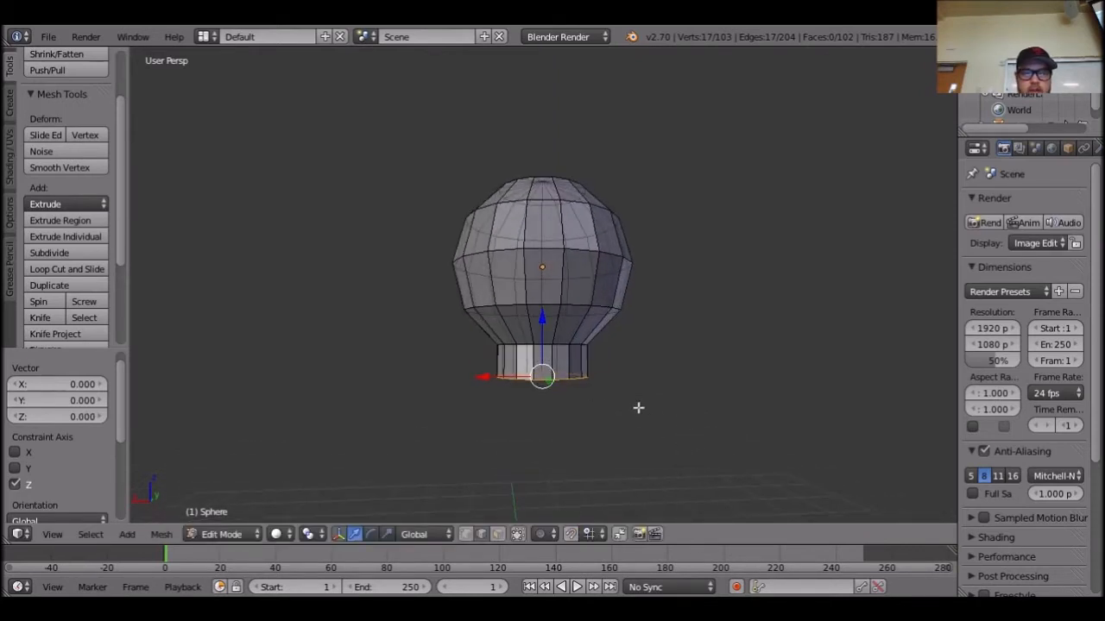
Box-select the faces of the whole neck and scale them down uniformly to make the neck narrower and shorter.
middle_click_drag(679, 405, 740, 387)
left_click_drag(702, 413, 469, 338)
middle_click_drag(725, 465, 763, 452)
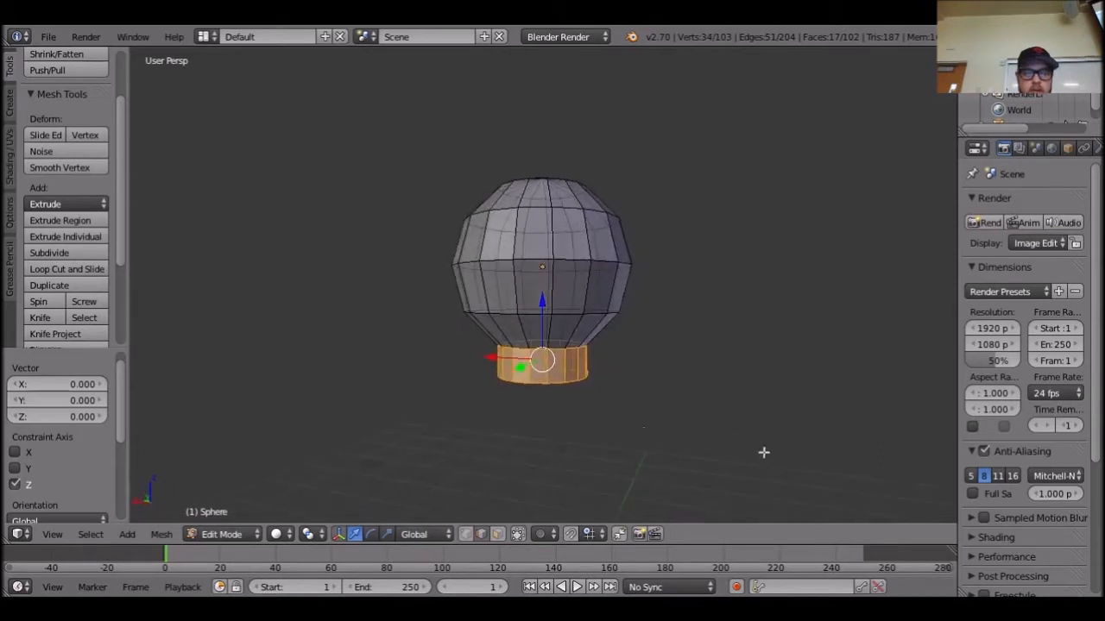
key("ctrl+alt+s")
middle_click_drag(768, 414, 788, 414)
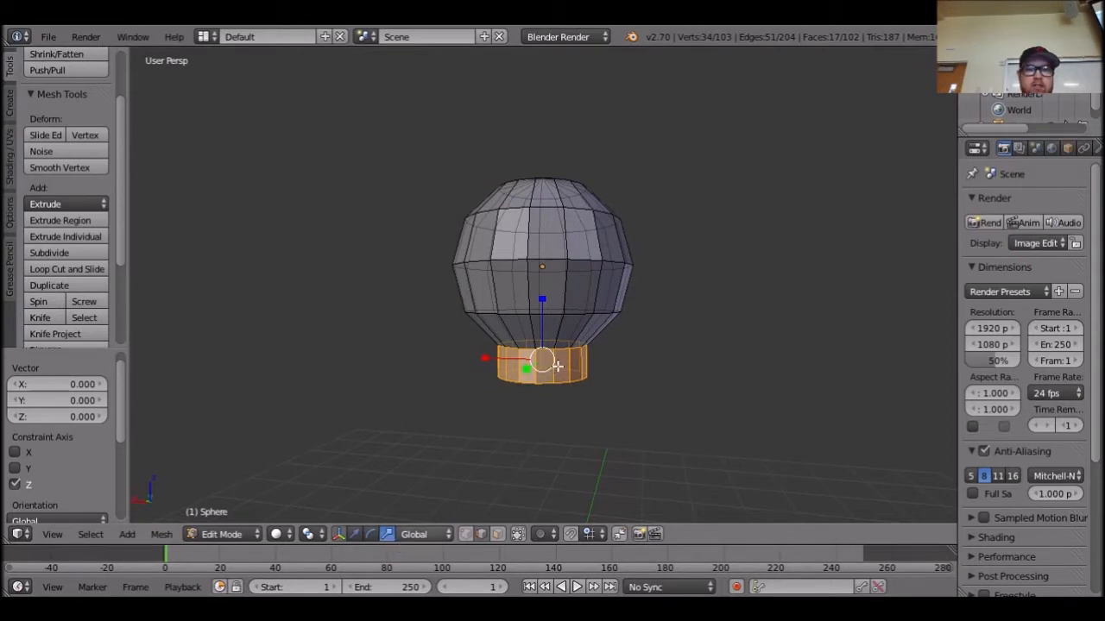
left_click_drag(555, 363, 554, 361)
key("s")
left_click(544, 341)
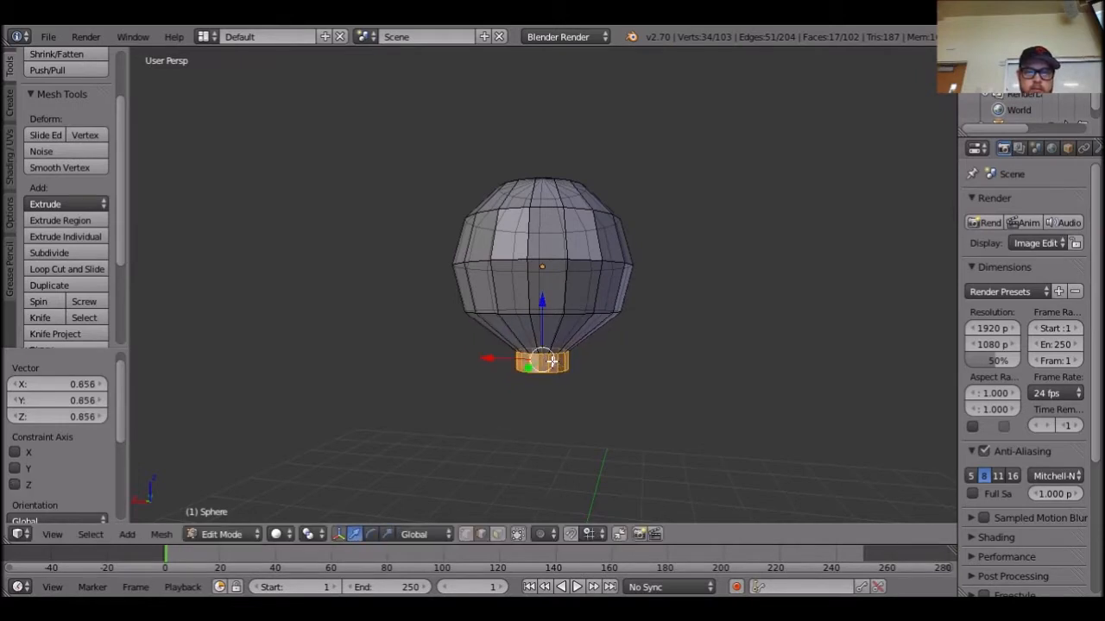
Move the selected neck up about 0.17 units along Z, closer to the sphere.
key("g")
key("z")
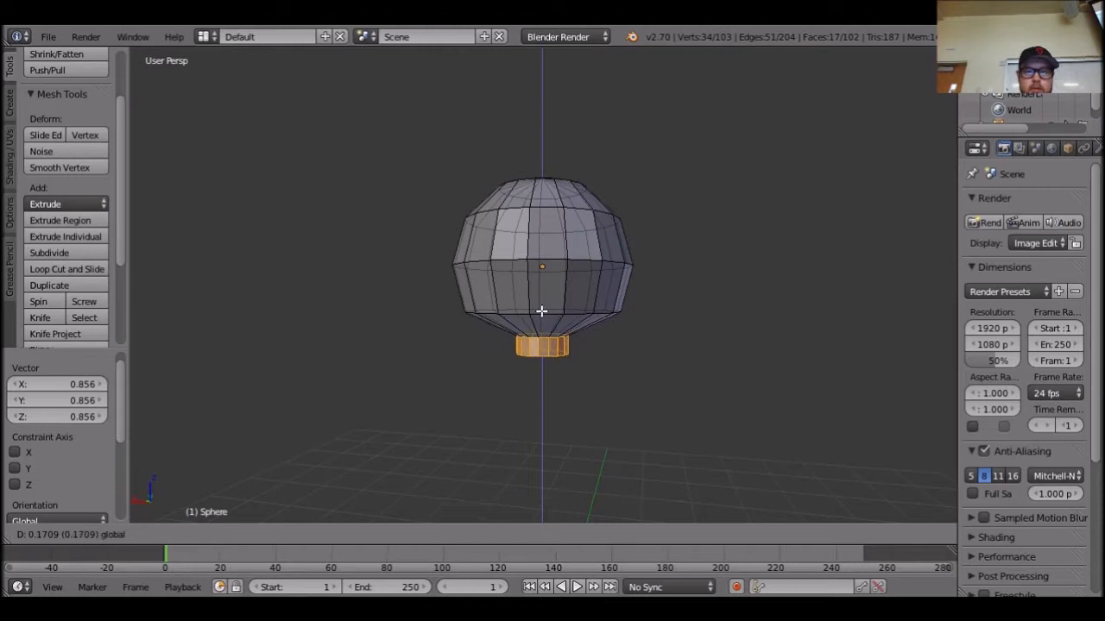
left_click(541, 310)
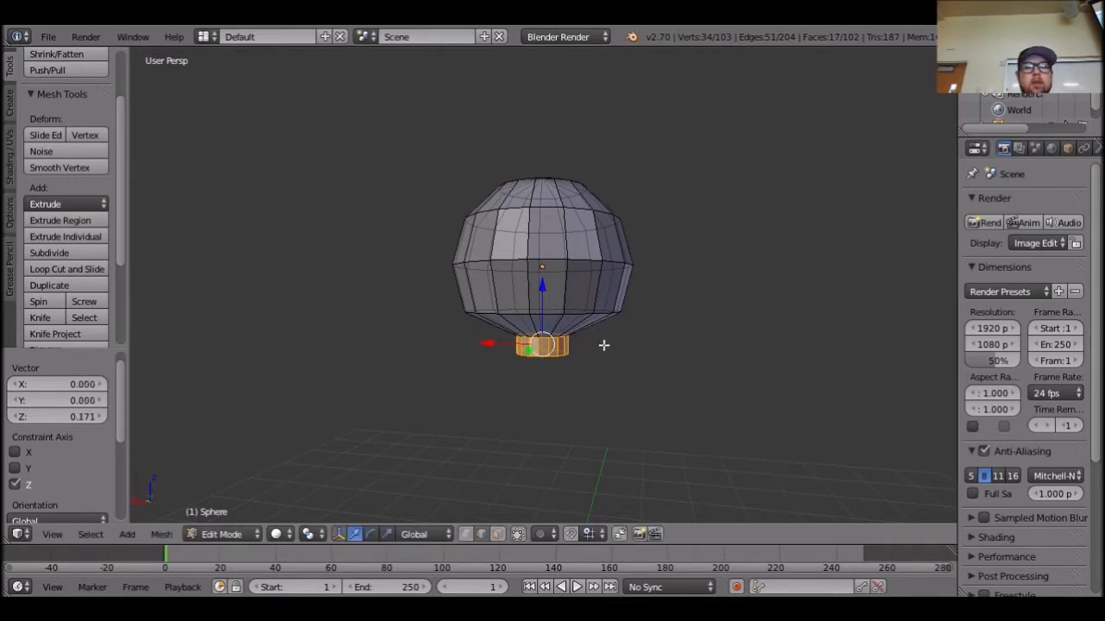
Deselect everything, switch to vertex selection and box-select all vertices of the neck.
key("a")
key("b")
mouse_move(627, 395)
left_mouse_down()
mouse_move(489, 337)
mouse_move(669, 429)
left_mouse_up()
middle_click_drag(669, 429, 694, 420)
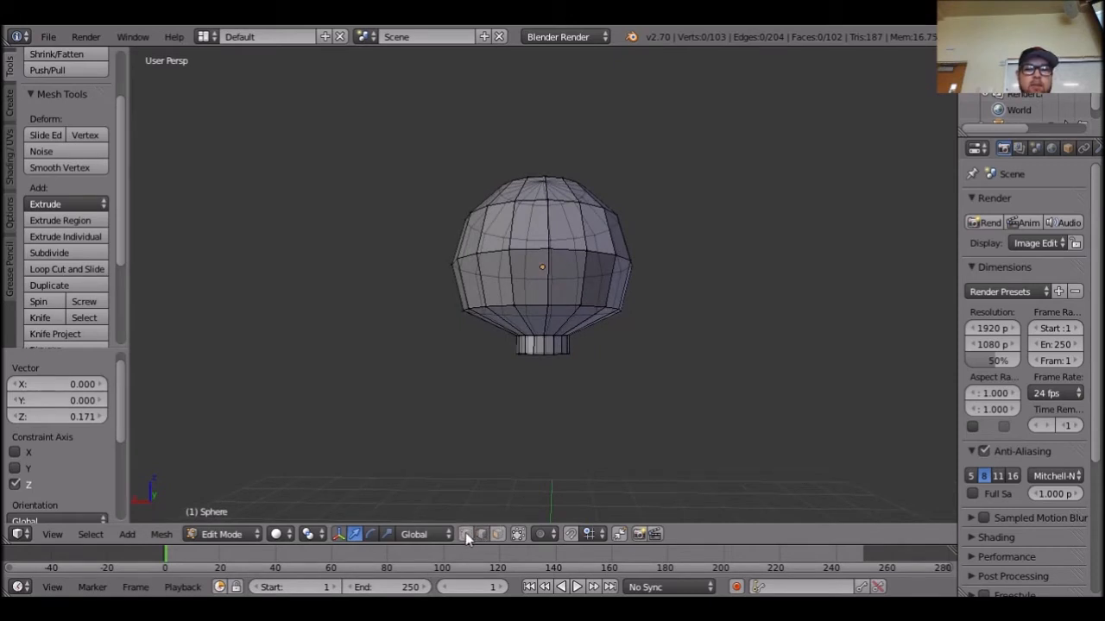
key("b")
left_click_drag(635, 390, 487, 332)
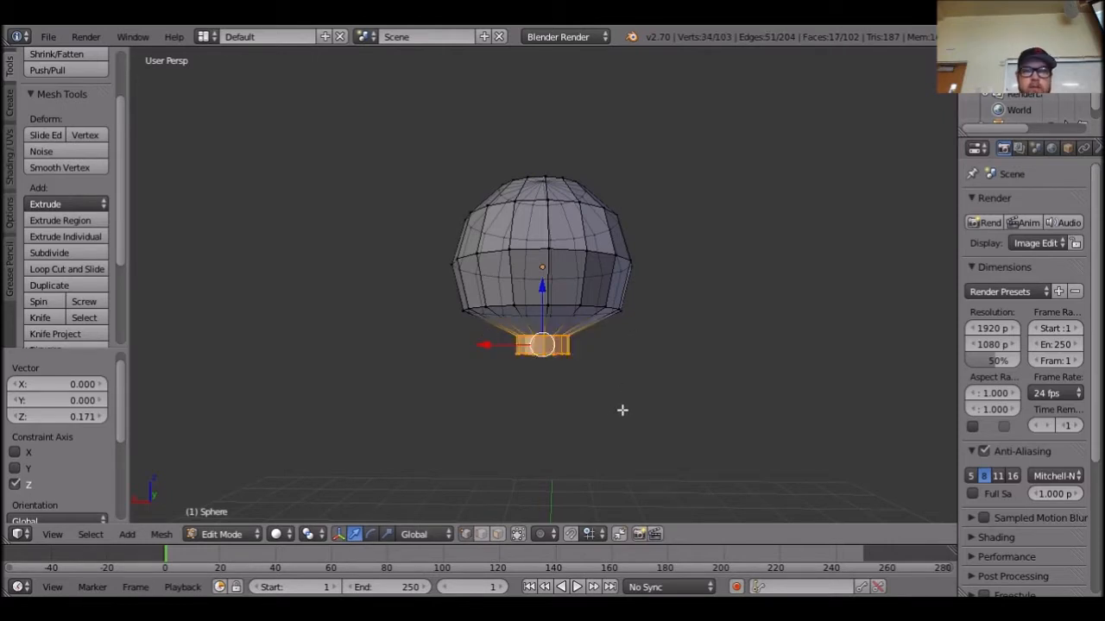
Try stretching the neck along Y with the scale manipulator and undo the scaling.
left_click(389, 533)
middle_click_drag(678, 379, 477, 359)
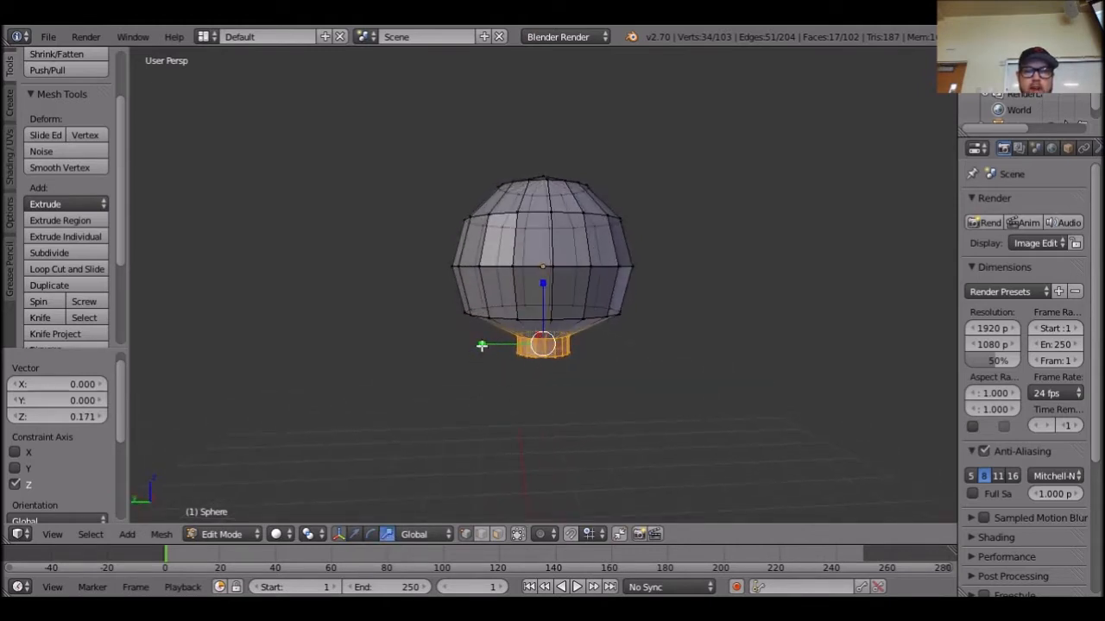
mouse_move(550, 389)
middle_mouse_down()
mouse_move(555, 404)
mouse_move(491, 363)
middle_mouse_up()
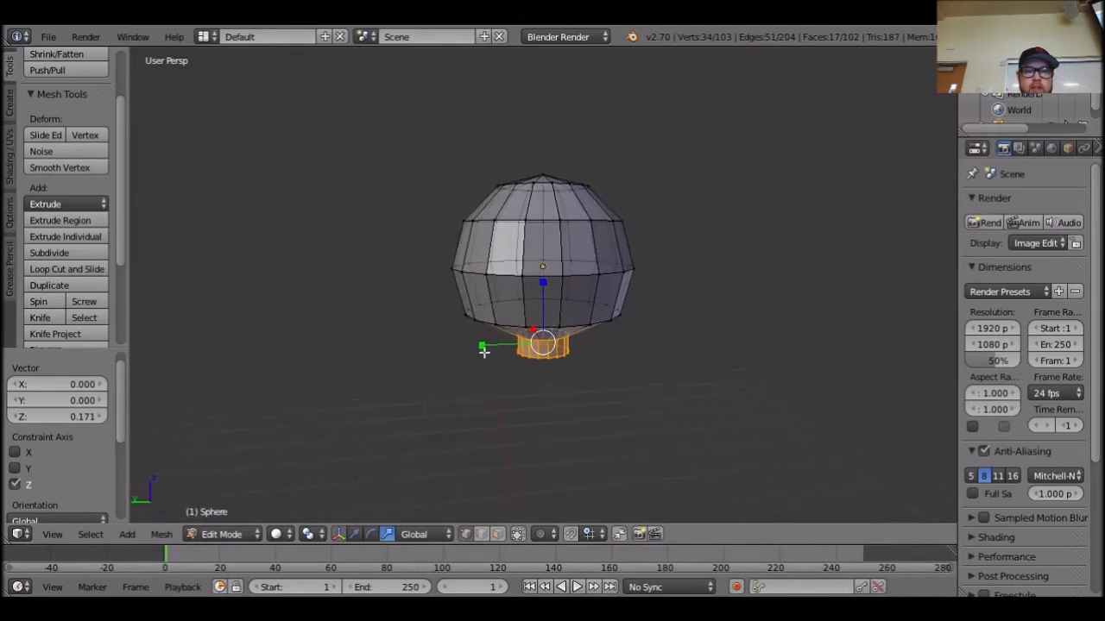
left_click_drag(483, 347, 405, 359)
middle_click_drag(684, 462, 461, 382)
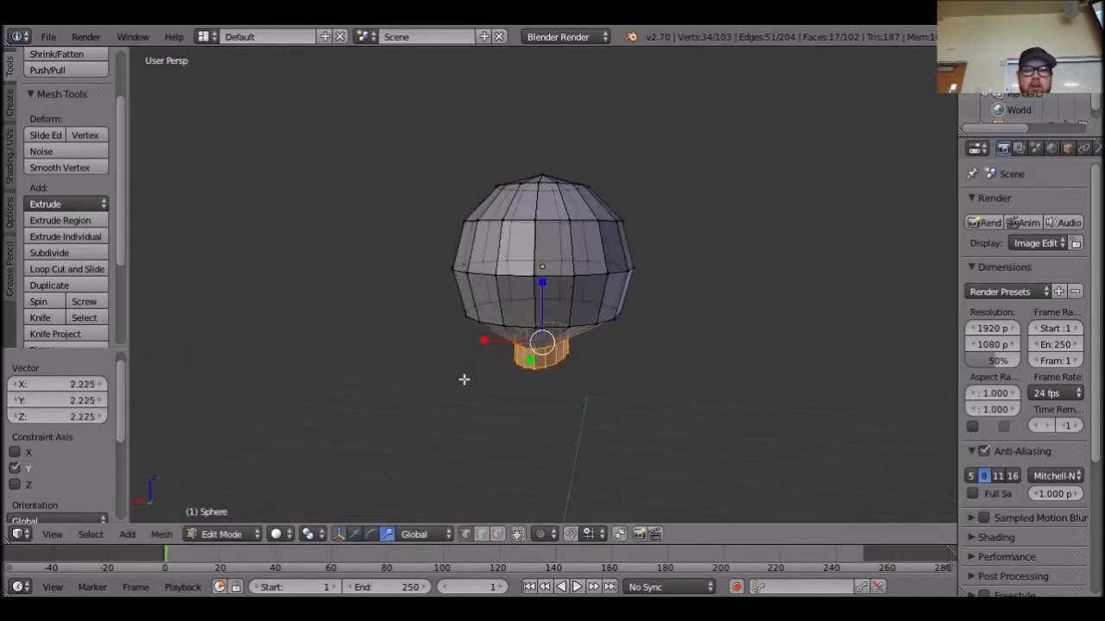
left_click_drag(523, 363, 533, 363)
key("ctrl+z")
key("ctrl+z")
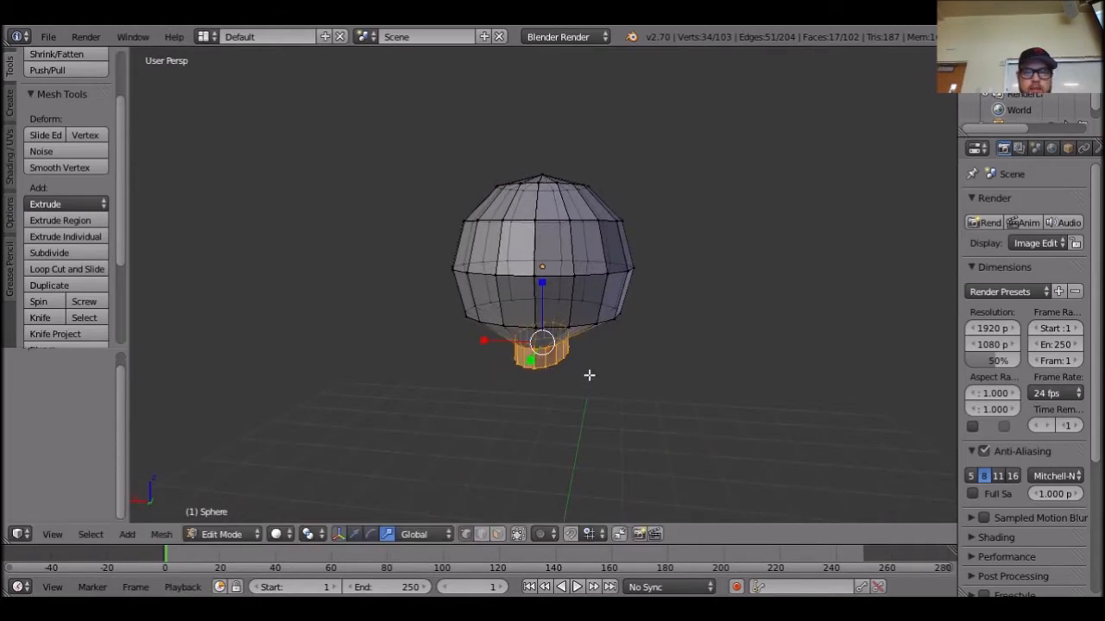
Scale the neck uniformly down to about 0.52 and back up by a factor of about 2.06.
middle_click_drag(574, 367, 567, 344)
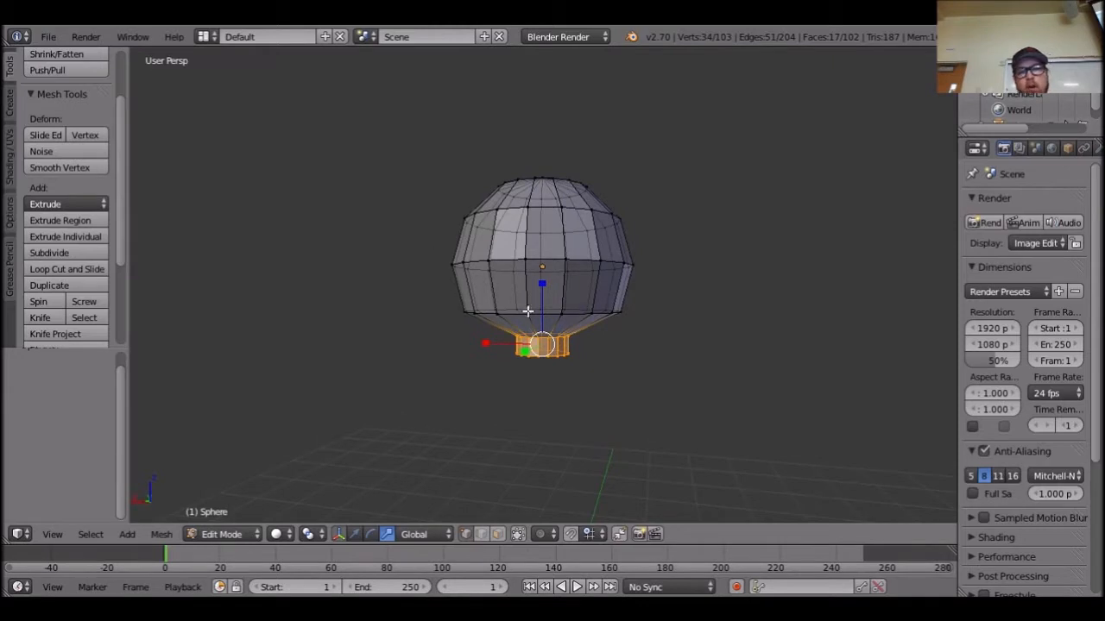
mouse_move(553, 344)
middle_mouse_down()
mouse_move(612, 380)
mouse_move(560, 345)
middle_mouse_up()
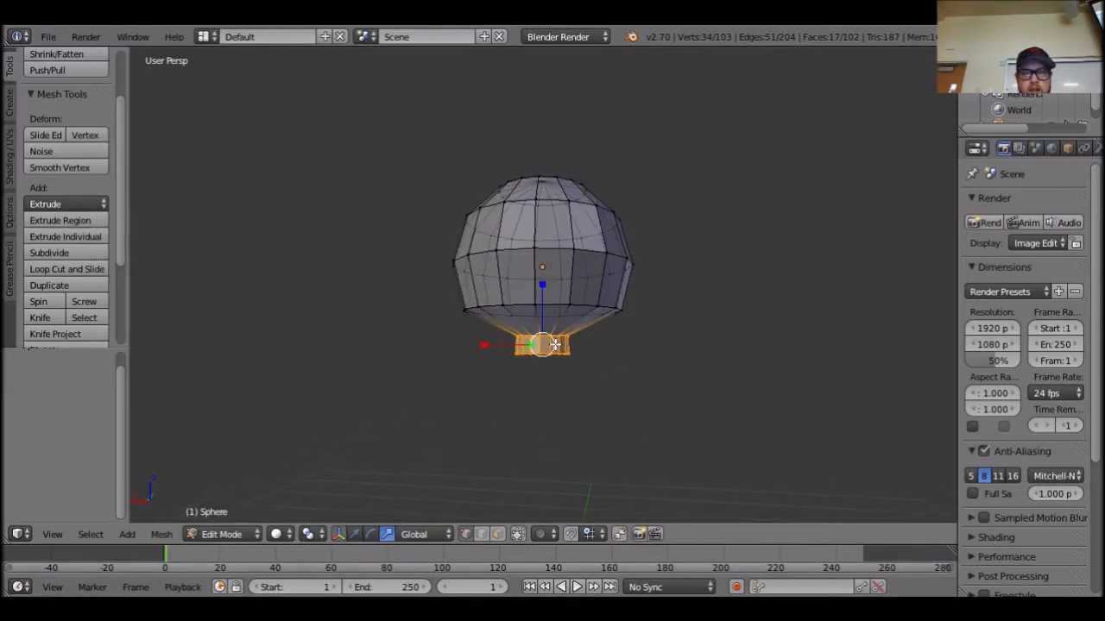
key("s")
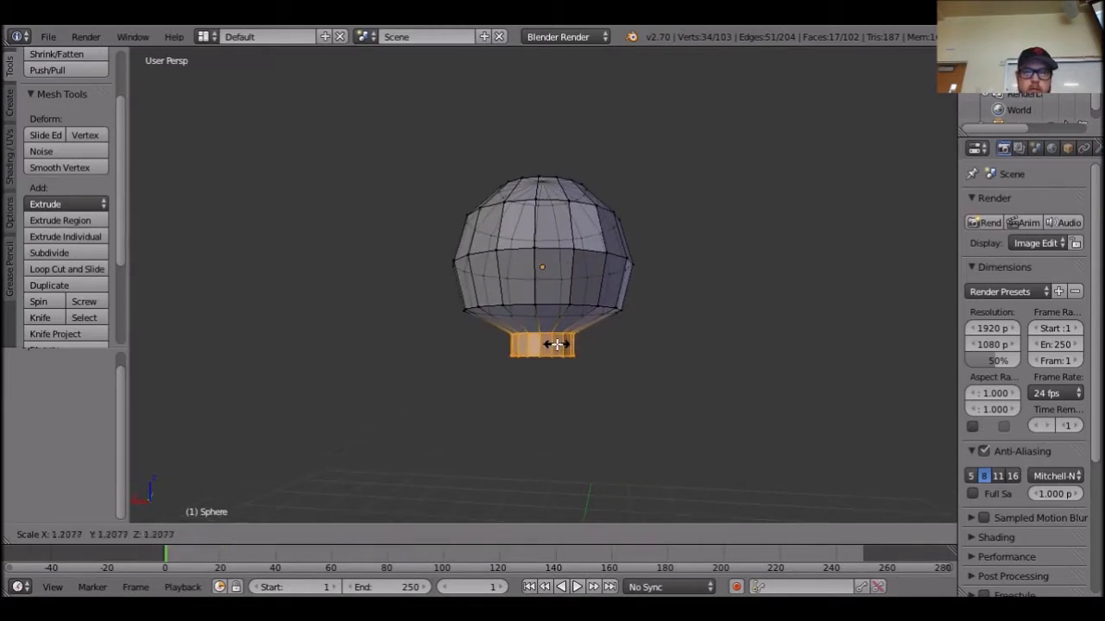
left_click(552, 345)
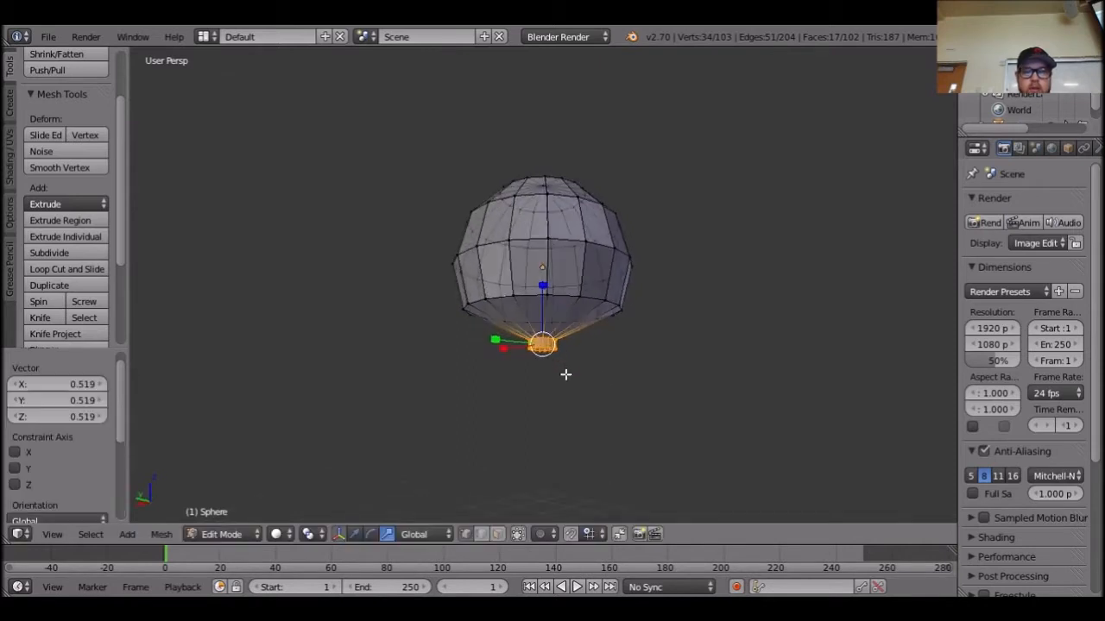
key("s")
left_click(562, 342)
Switch to the translate manipulator and nudge the neck up about 0.009 units along Z.
middle_click_drag(624, 406, 648, 408)
key("ctrl+space")
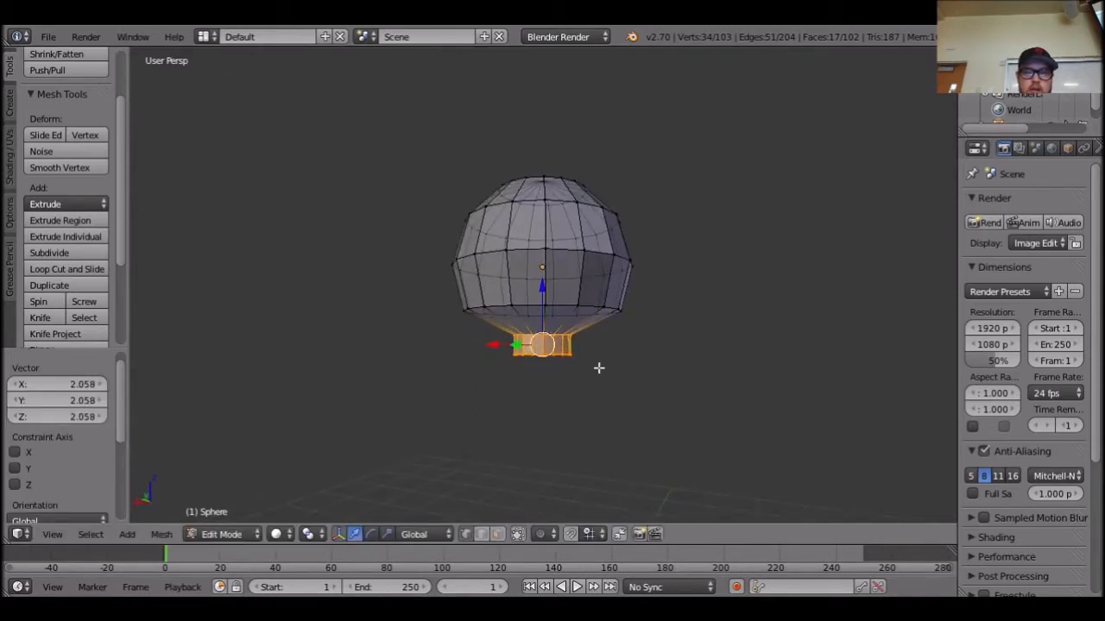
middle_click_drag(599, 367, 662, 392)
left_click_drag(544, 288, 543, 286)
middle_click_drag(690, 387, 694, 386)
Box-select only the sphere's edge ring just above the neck and scale it inward.
key("b")
mouse_move(669, 336)
left_mouse_down()
mouse_move(515, 288)
mouse_move(467, 302)
mouse_move(544, 331)
mouse_move(654, 344)
left_mouse_up()
key("a")
key("e")
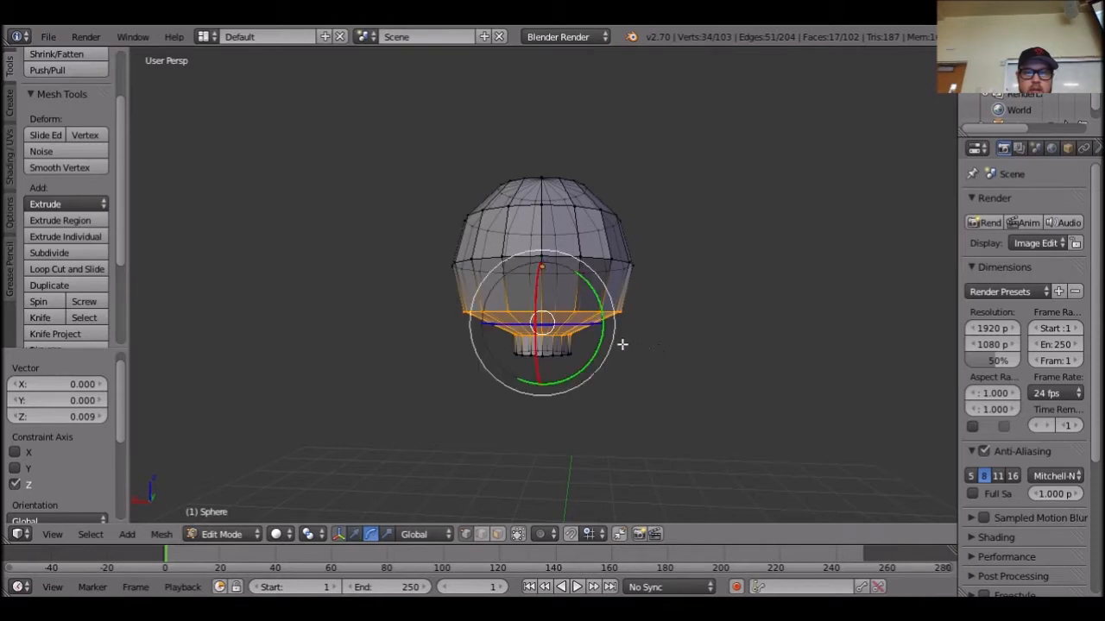
key("a")
left_click_drag(456, 299, 639, 330)
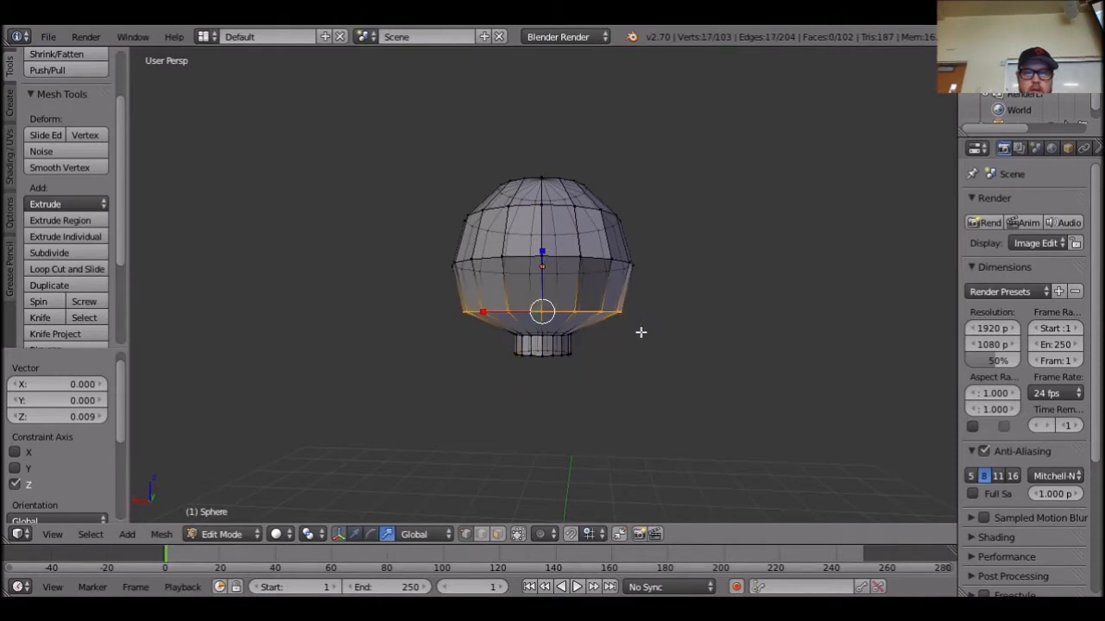
key("s")
left_click(555, 311)
Box-select the narrowed ring together with the neck, raise them slightly along Z and check the shape in Object Mode.
key("b")
left_click_drag(651, 394, 455, 290)
left_click_drag(544, 281, 547, 268)
key("a")
middle_click_drag(729, 374, 727, 401)
key("Tab")
key("a")
key("Tab")
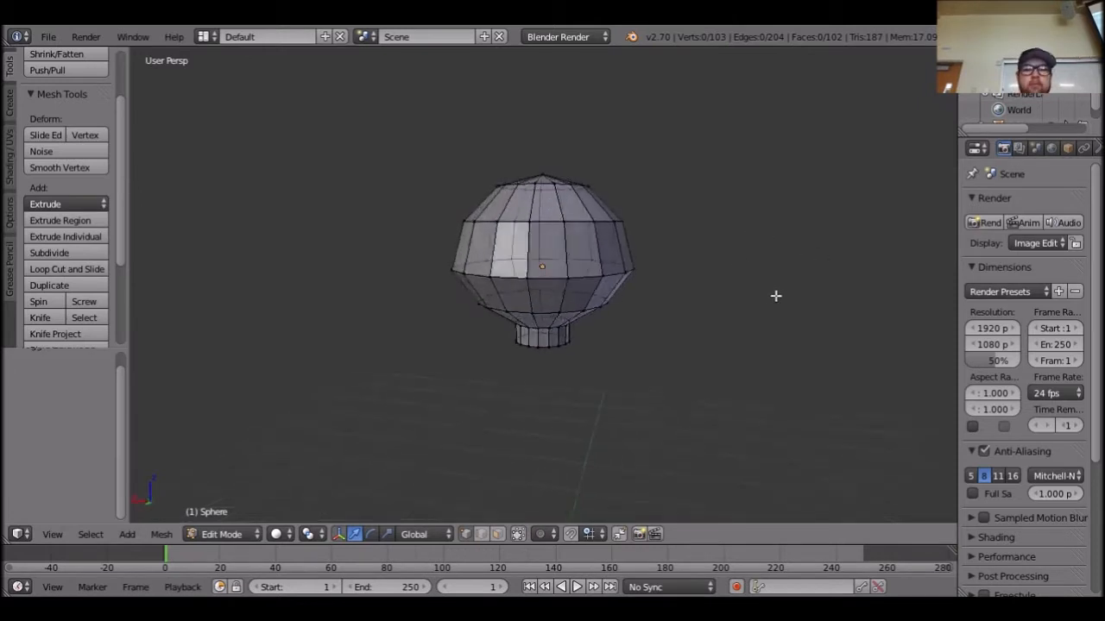
Select the neck's bottom edge loop, extrude it in place and pull the new loop about 0.36 units down along Z.
scroll(777, 296, "up", 2)
mouse_move(676, 394)
middle_mouse_down()
mouse_move(700, 363)
mouse_move(685, 407)
mouse_move(656, 409)
mouse_move(682, 232)
mouse_move(663, 400)
middle_mouse_up()
left_click_drag(639, 387, 499, 340)
mouse_move(641, 405)
middle_mouse_down()
mouse_move(642, 389)
mouse_move(641, 409)
middle_mouse_up()
middle_click_drag(693, 385, 775, 472)
key("e")
right_click(686, 389)
key("g")
key("z")
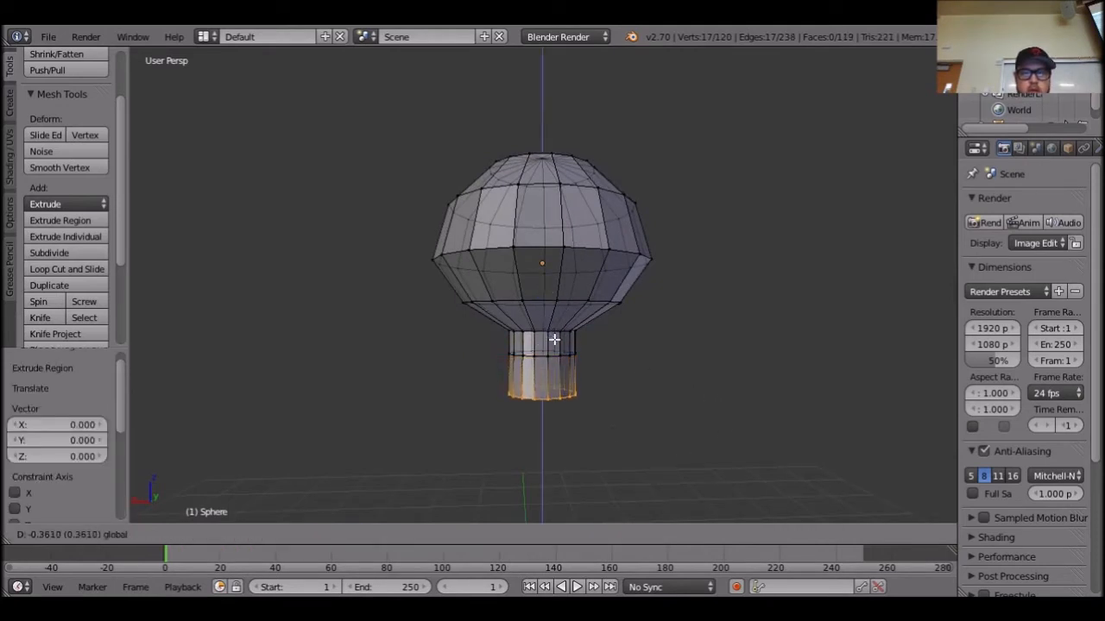
left_click(555, 338)
Lengthen the neck by moving its bottom loop another 0.222 units down along Z, and deselect everything.
scroll(727, 446, "down", 1)
mouse_move(711, 425)
middle_mouse_down()
mouse_move(649, 434)
mouse_move(722, 439)
mouse_move(710, 447)
mouse_move(574, 464)
mouse_move(677, 425)
middle_mouse_up()
left_click_drag(545, 331, 548, 356)
key("a")
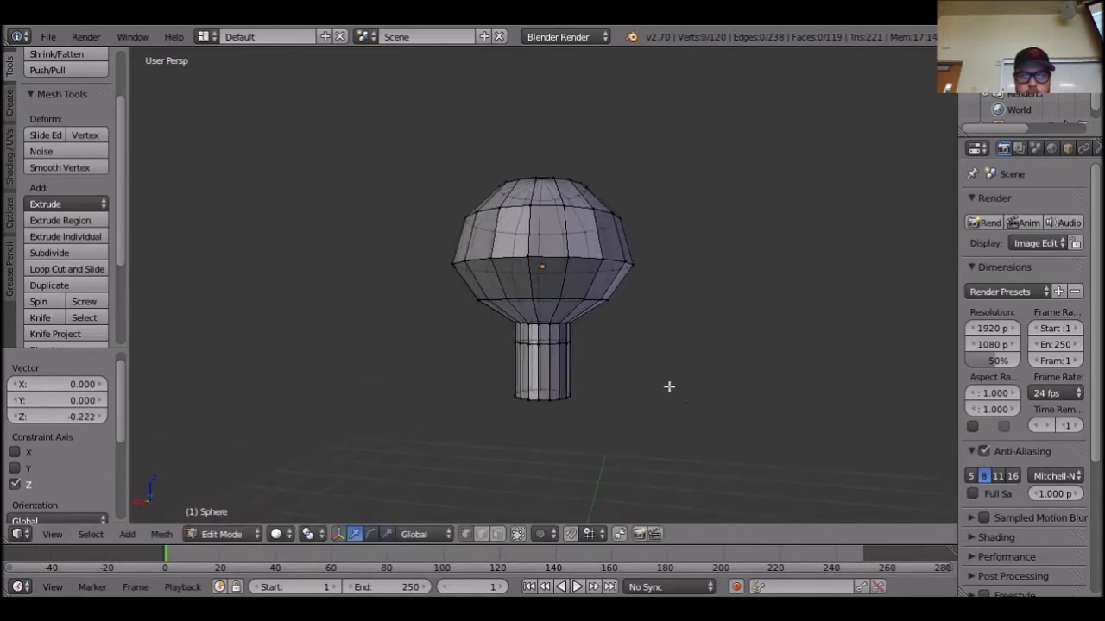
Select the edge loop around the middle of the neck, lower it 0.081 units along Z and deselect it.
right_click(521, 333, "alt")
left_click_drag(542, 298, 542, 304)
key("a")
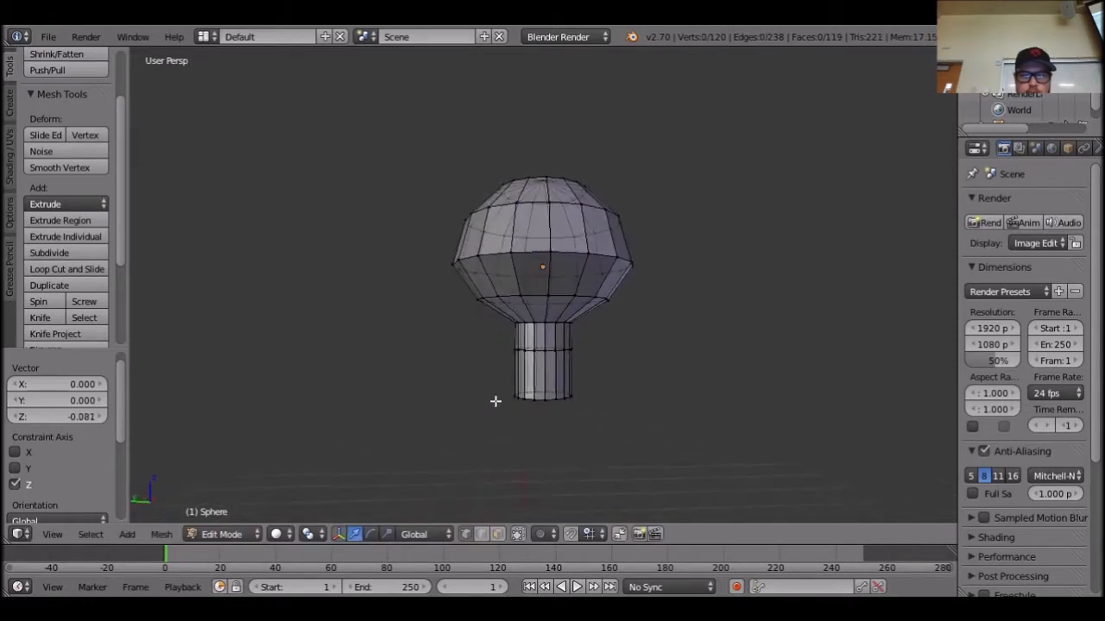
Select the vertices of the lower neck section on its negative X side, adding the missed ones individually.
middle_click_drag(496, 400, 501, 415)
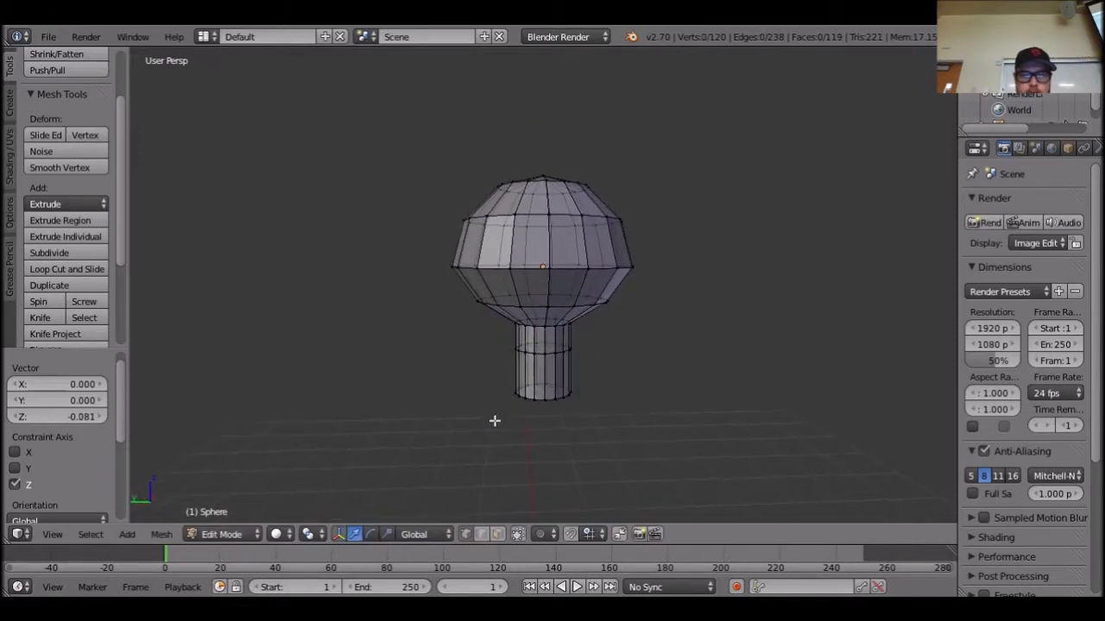
mouse_move(493, 421)
middle_mouse_down()
mouse_move(547, 441)
mouse_move(698, 456)
mouse_move(816, 435)
mouse_move(785, 441)
mouse_move(797, 446)
mouse_move(801, 65)
mouse_move(789, 69)
mouse_move(804, 60)
mouse_move(791, 512)
mouse_move(799, 422)
middle_mouse_up()
left_click_drag(615, 408, 574, 364)
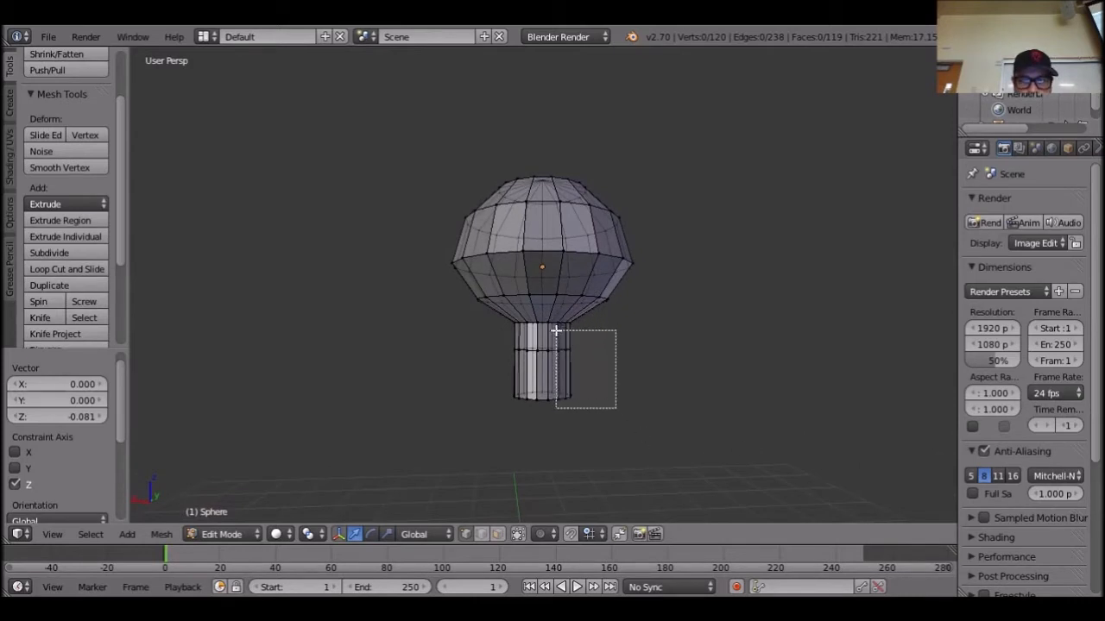
left_click_drag(556, 346, 556, 346)
middle_click_drag(722, 440, 563, 378)
middle_click_drag(634, 392, 527, 397)
right_click(531, 354, "shift")
right_click(536, 402, "shift")
middle_click_drag(627, 481, 619, 460)
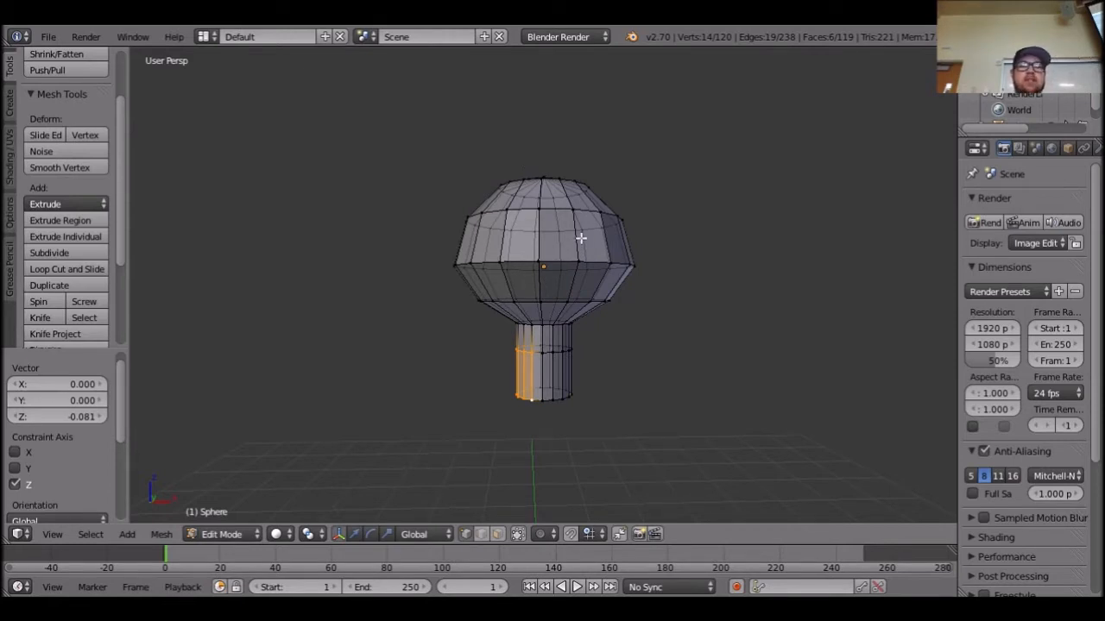
middle_click_drag(442, 408, 794, 399)
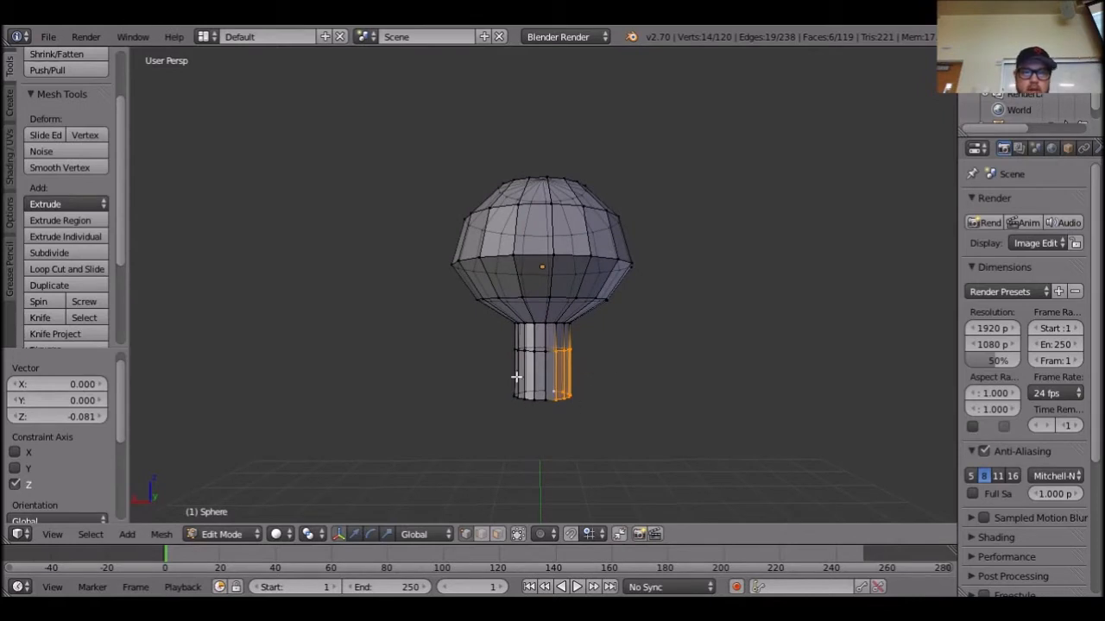
Extrude the selected side faces of the lower neck and move them about 1.1 units along negative X.
key("e")
right_click(537, 363)
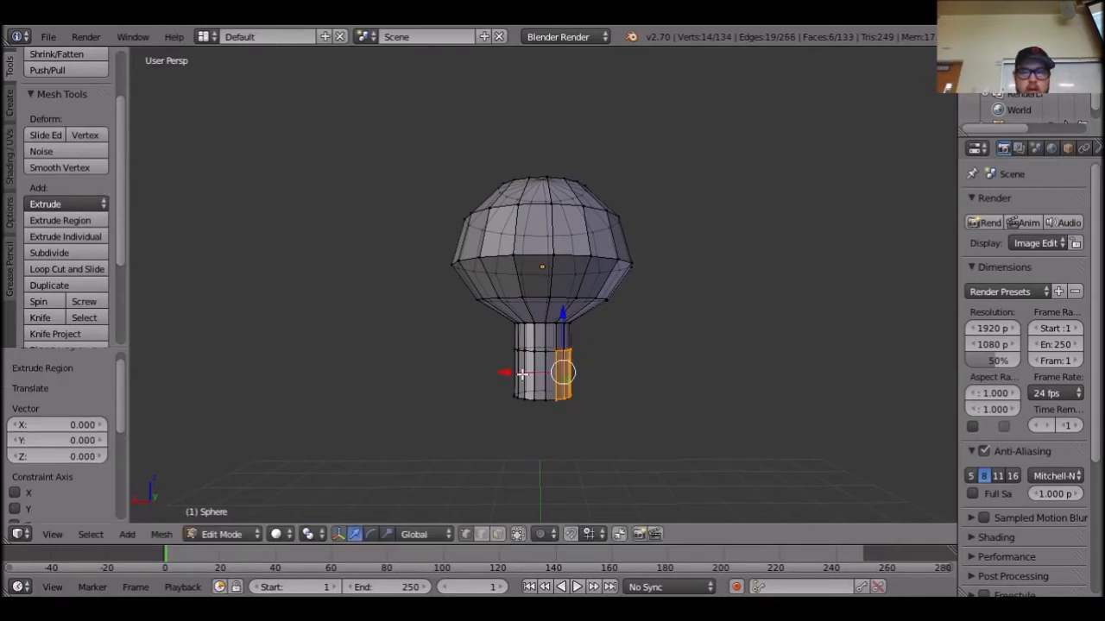
key("g")
key("x")
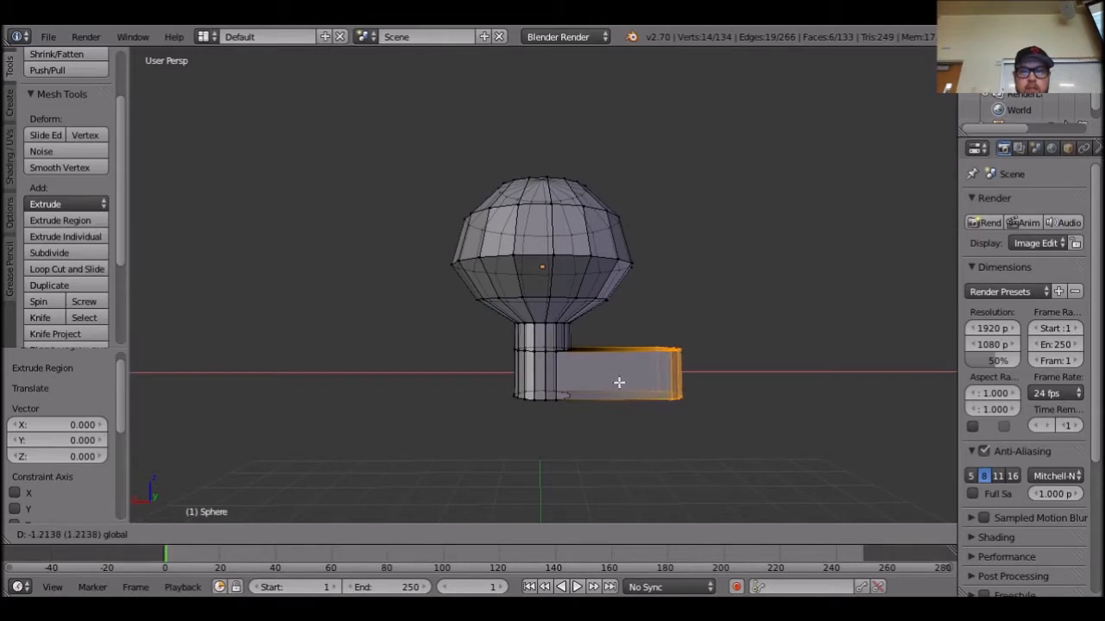
left_click(604, 382)
Shorten the side extrusion by moving its end faces back 0.367 units along X.
middle_click_drag(702, 406, 685, 457)
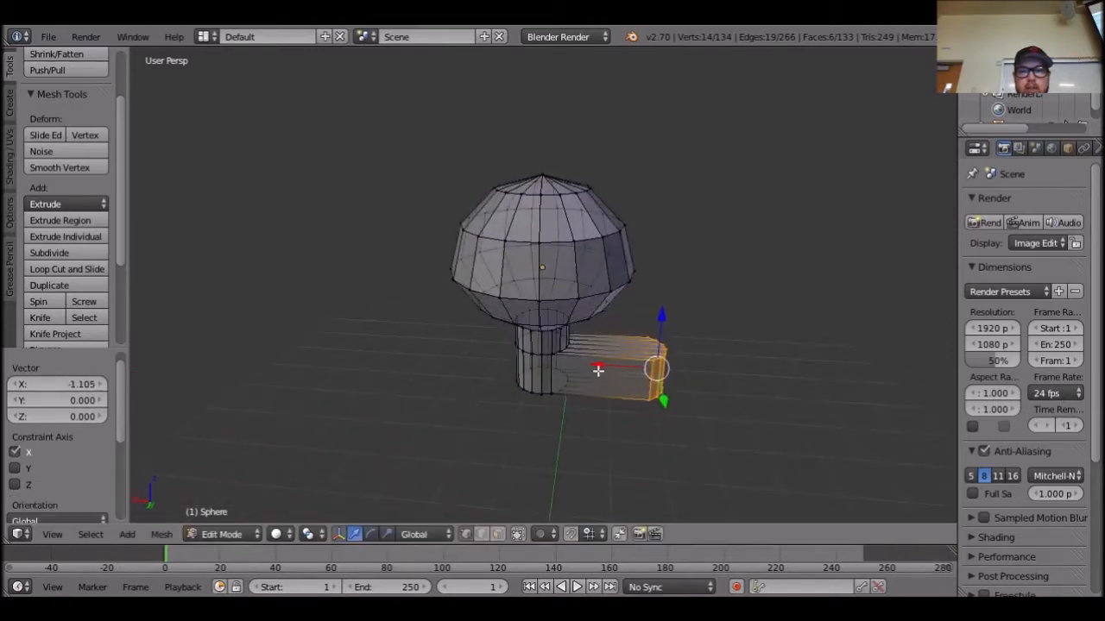
key("g")
key("x")
left_click(566, 375)
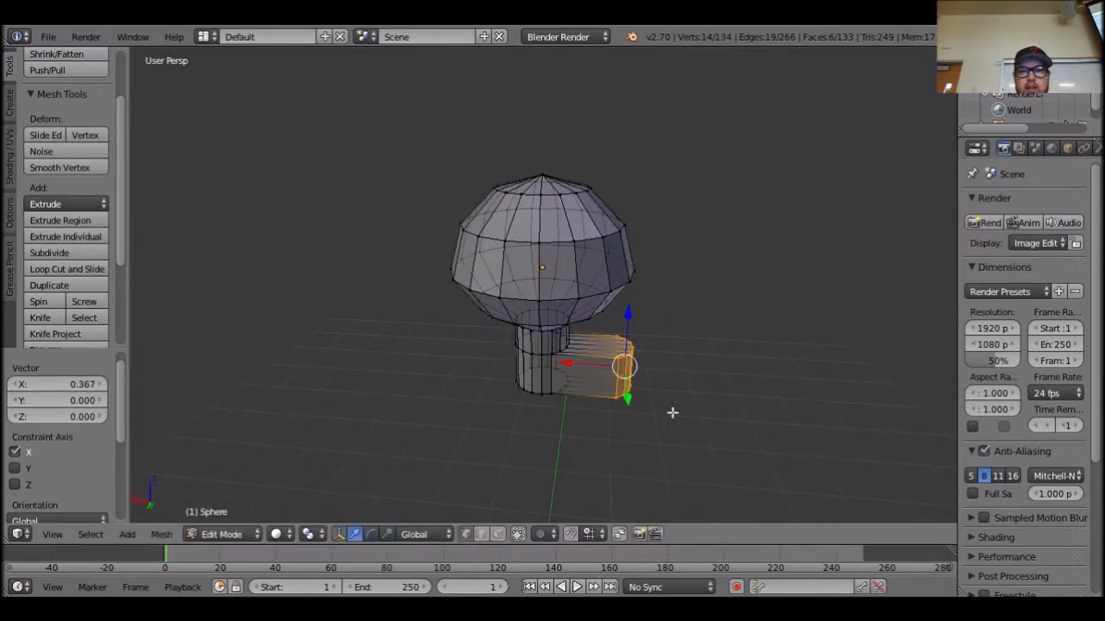
Deselect everything, select one vertex at the end of the side extrusion and frame the view on it.
middle_click_drag(665, 409, 690, 437)
key("a")
right_click(617, 356)
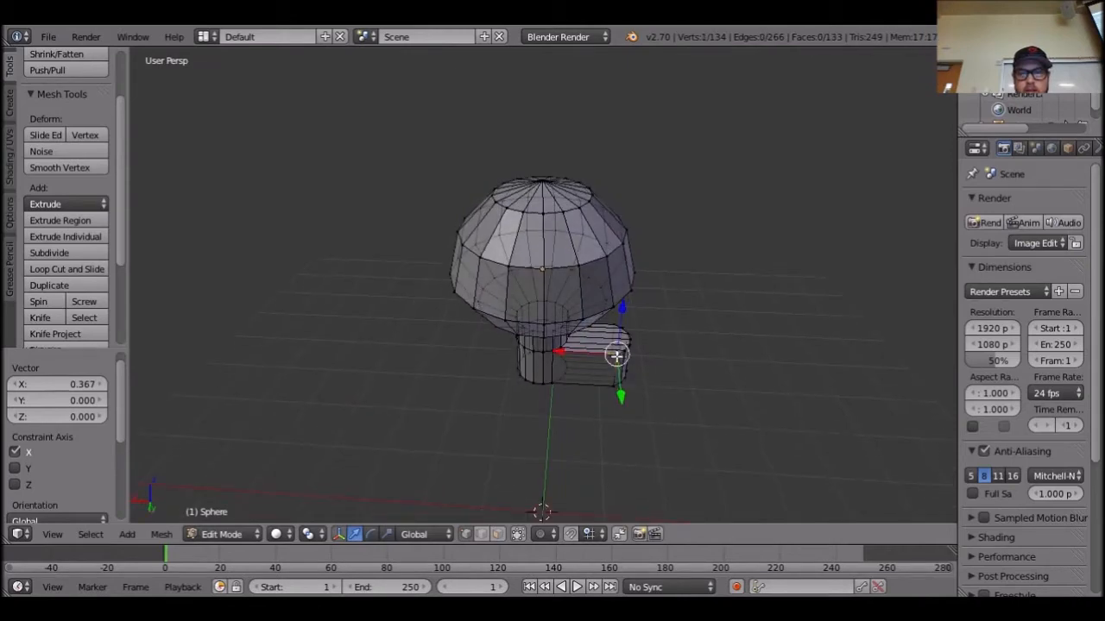
key("KP_Decimal")
middle_click_drag(883, 419, 654, 371)
scroll(786, 371, "down", 8)
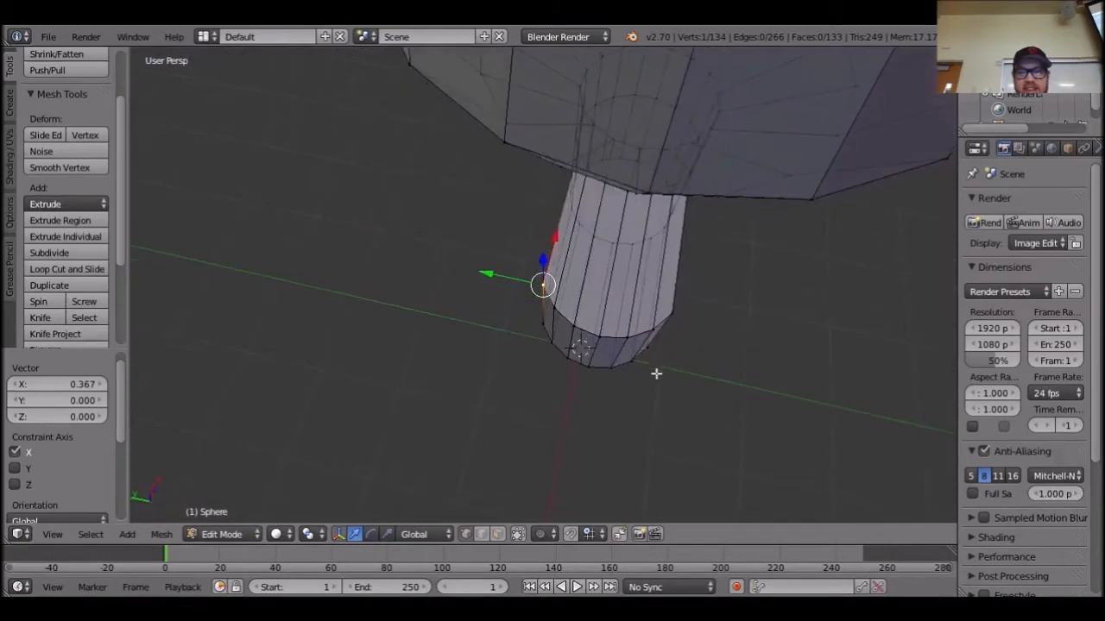
Select the two vertices of a vertical edge on the extrusion's end and move them 0.022 units along negative X.
right_click(630, 361)
key("ctrl+space")
right_click(612, 368)
right_click(626, 337, "shift")
key("ctrl+space")
middle_click_drag(622, 343, 676, 357)
key("g")
key("x")
left_click(572, 291)
Select the neighbouring vertical edge by its two vertices, show the manipulator and try nudging the edge along X.
key("a")
right_click(575, 259)
right_click(571, 327, "shift")
key("ctrl+space")
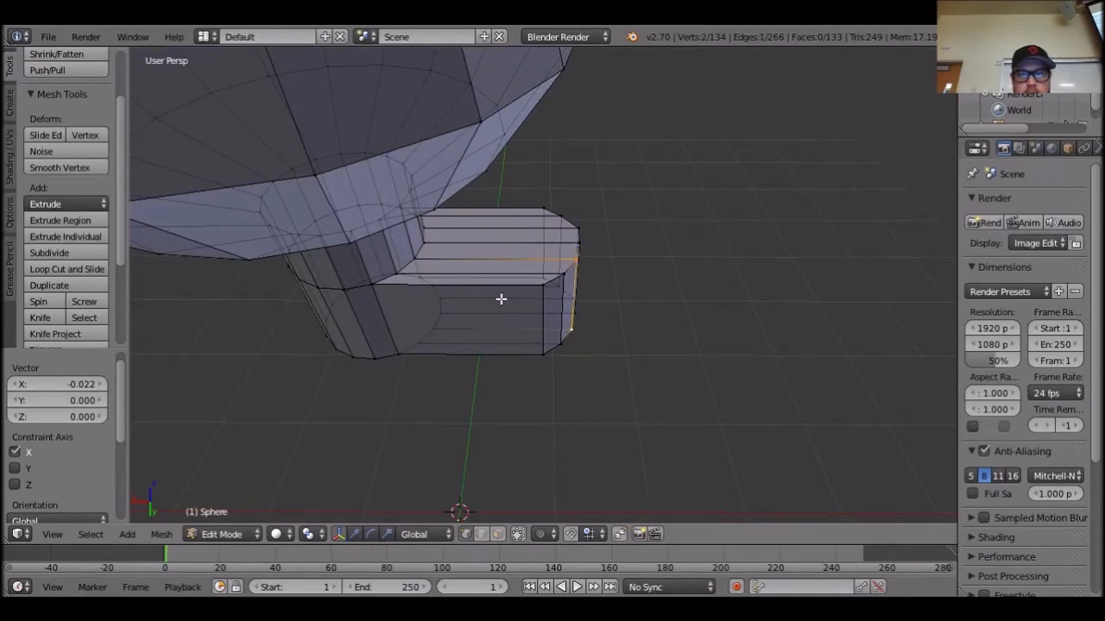
key("ctrl+space")
left_click_drag(515, 298, 518, 301)
Open the user preferences.
left_click(48, 36)
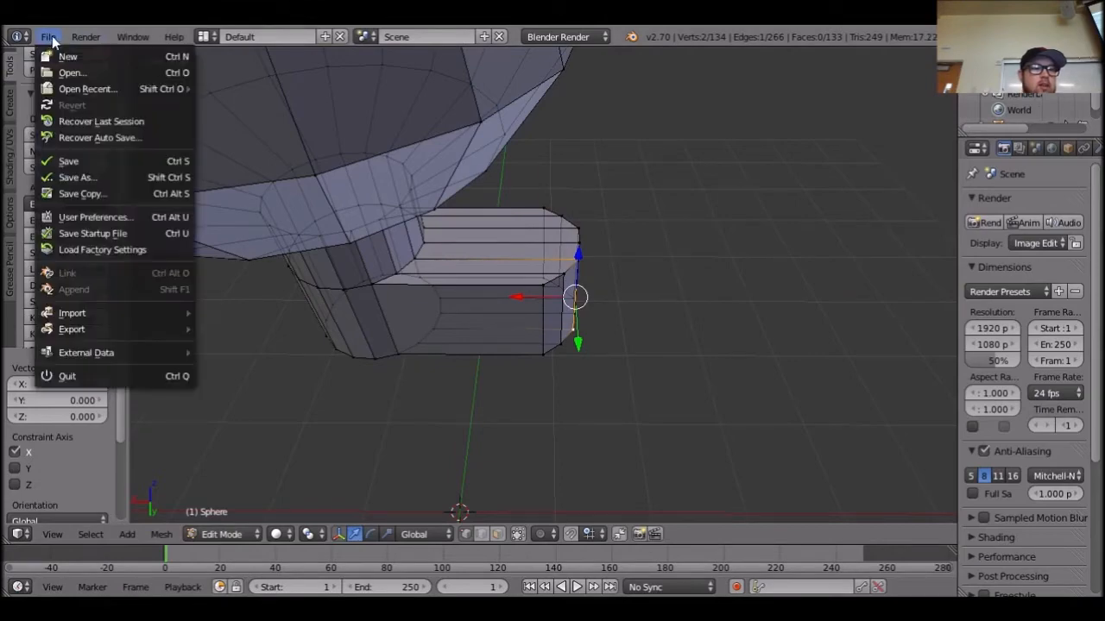
left_click(129, 219)
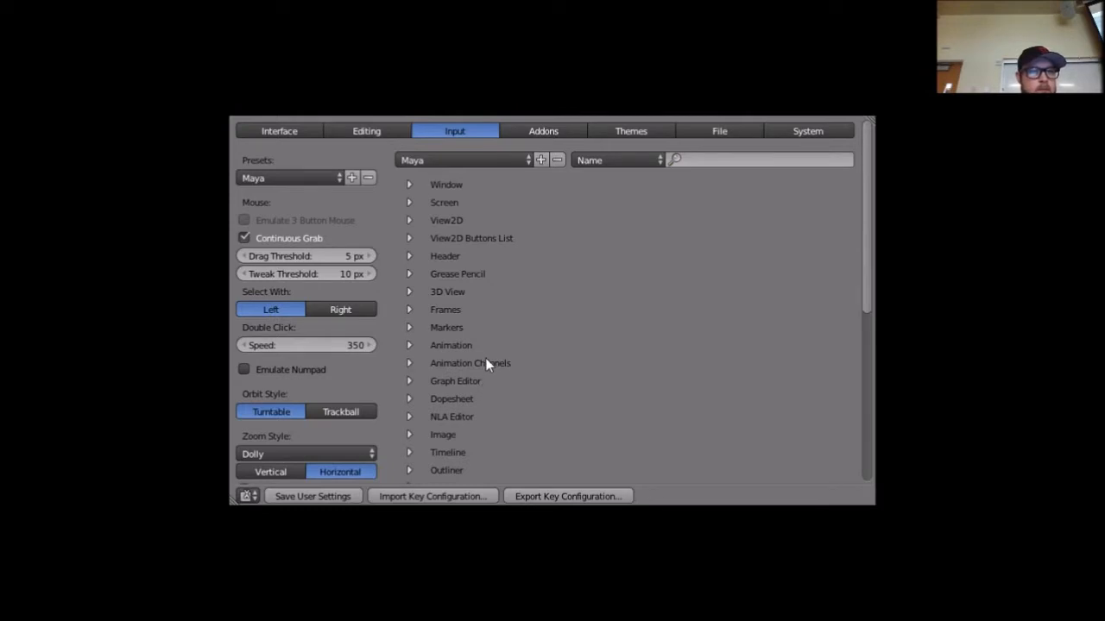
Look through the keymap categories in the input preferences, including the Window shortcuts, and close the preferences.
scroll(486, 363, "down", 1)
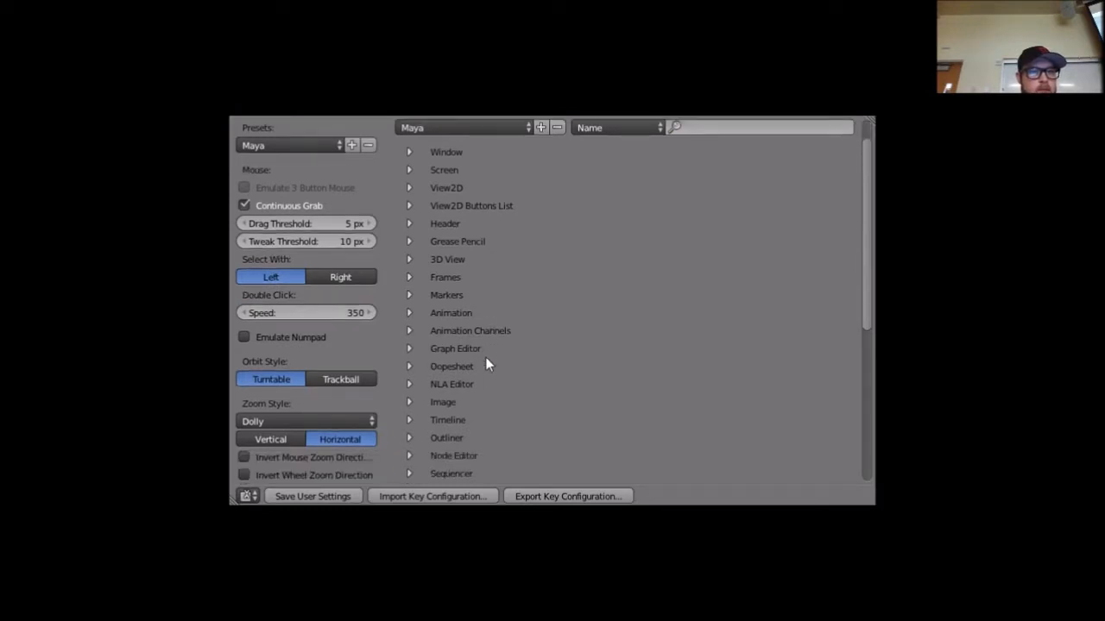
left_click(408, 153)
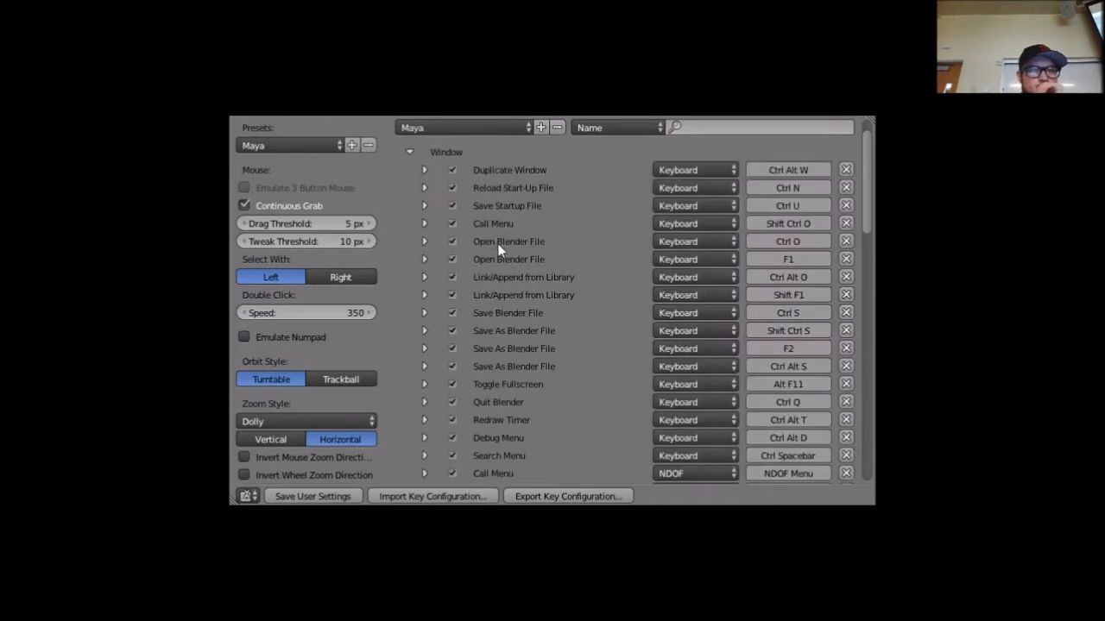
scroll(500, 261, "down", 12)
scroll(498, 261, "up", 12)
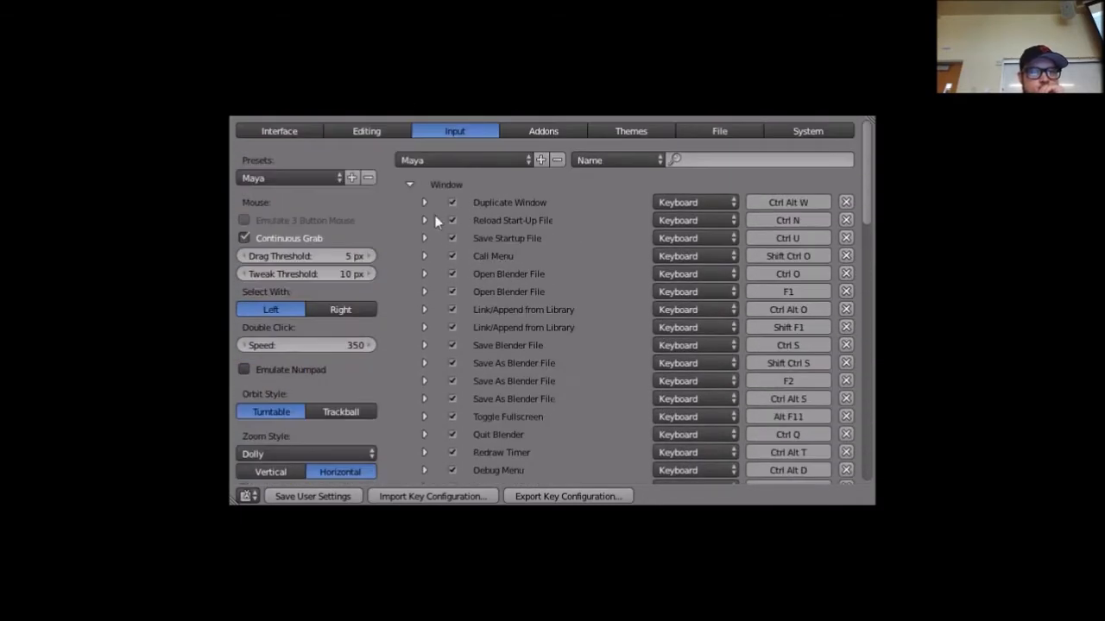
left_click(409, 185)
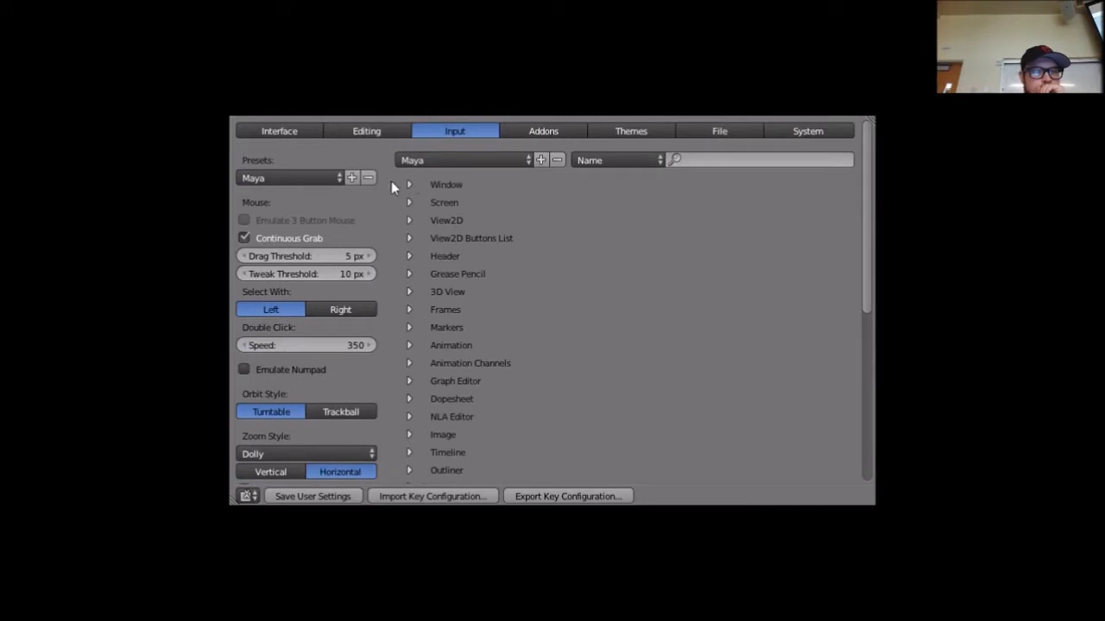
scroll(549, 311, "down", 5)
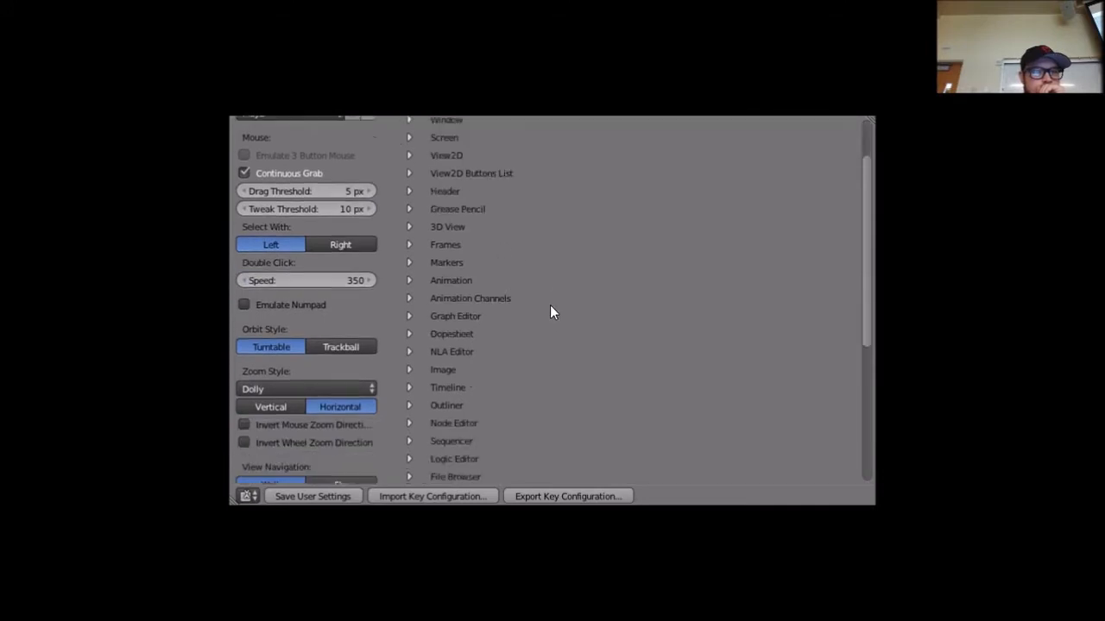
scroll(553, 308, "down", 5)
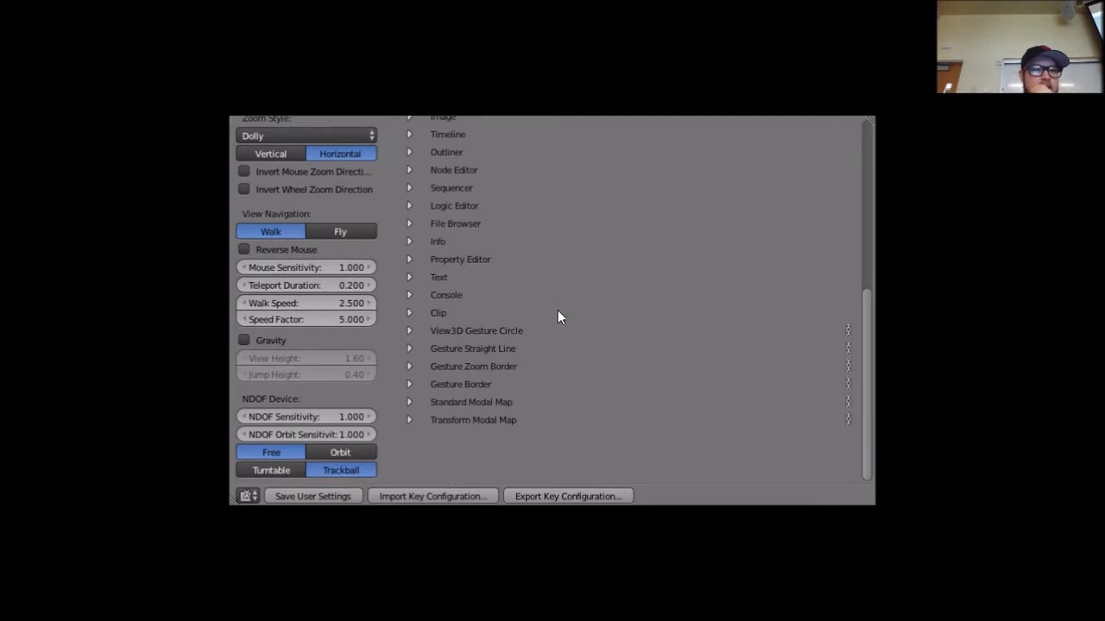
scroll(560, 313, "up", 3)
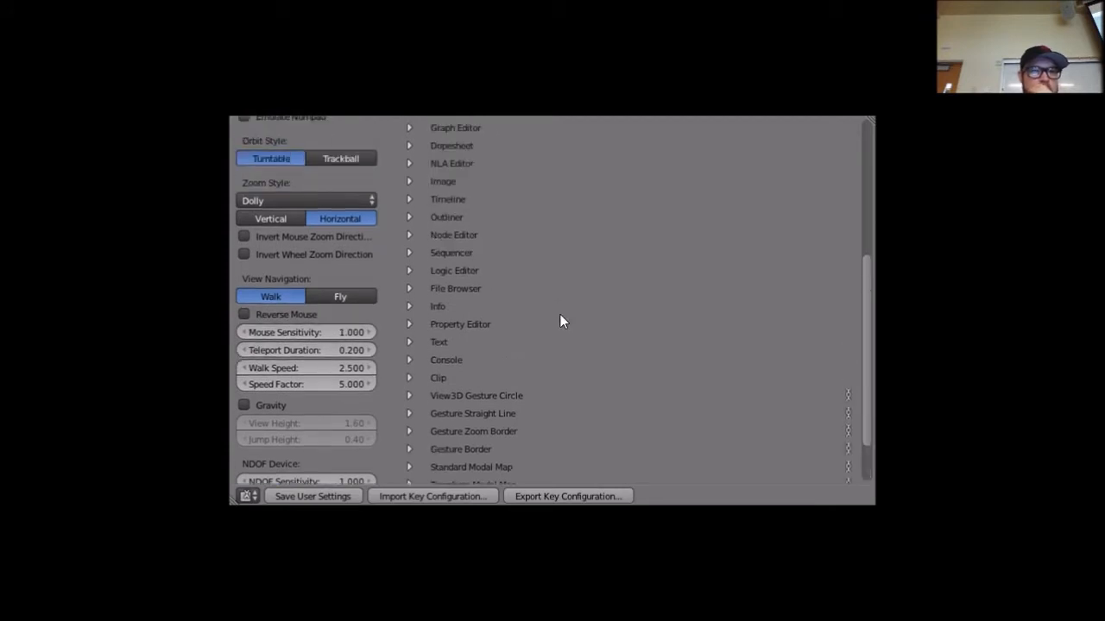
left_click(844, 107)
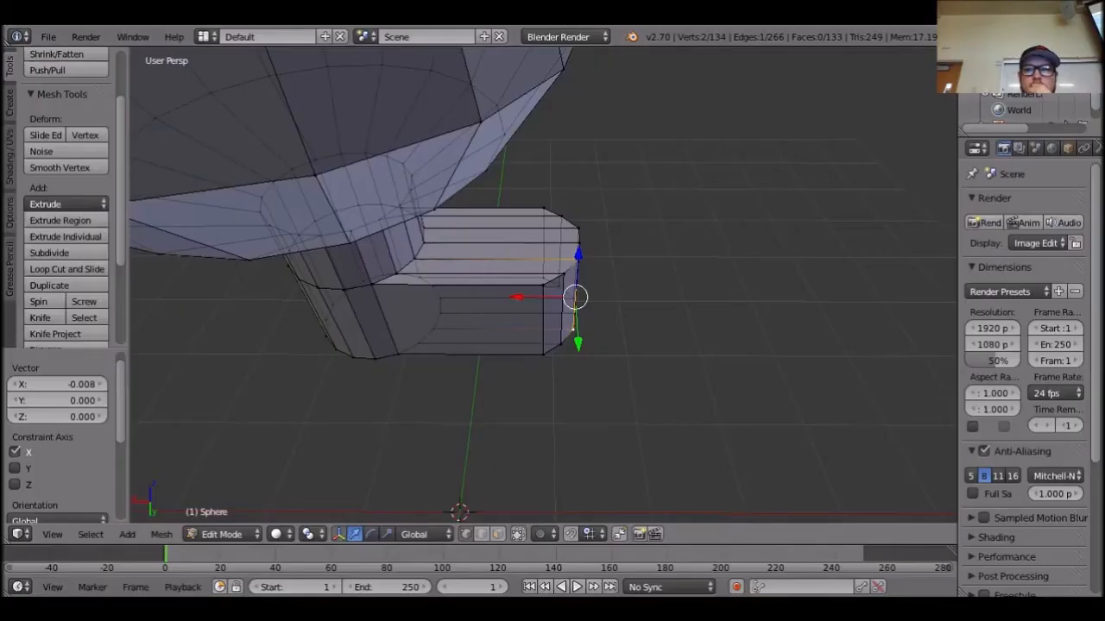
Show the 3D view's properties sidebar, switch to Object Mode and look through the Display settings.
key("n")
scroll(866, 298, "down", 8)
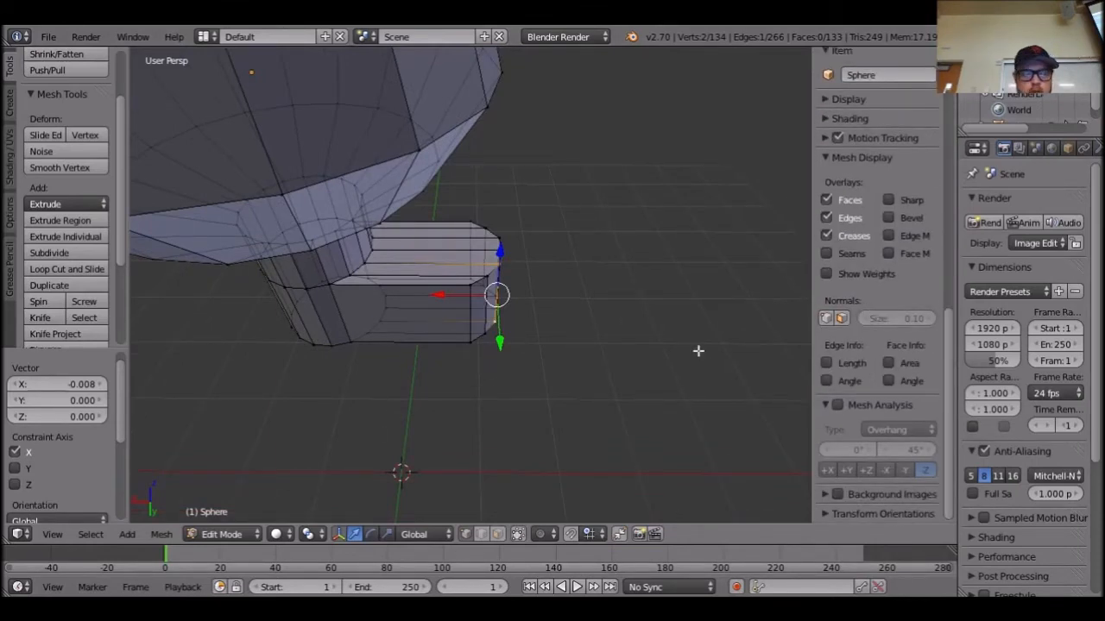
key("Tab")
scroll(855, 384, "up", 5)
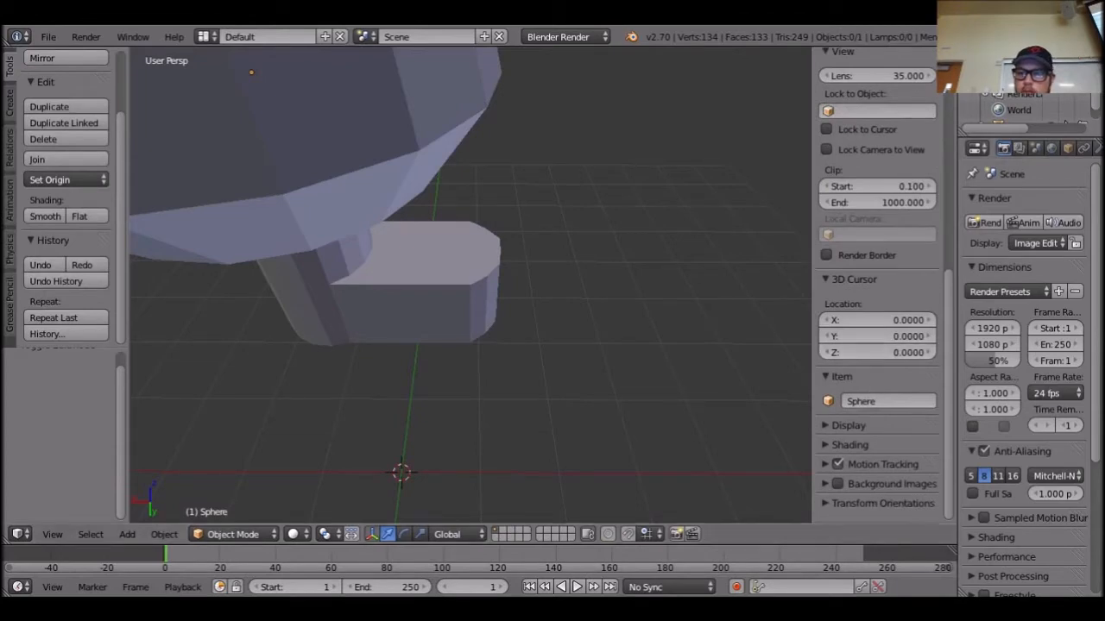
left_click(829, 425)
scroll(889, 380, "down", 5)
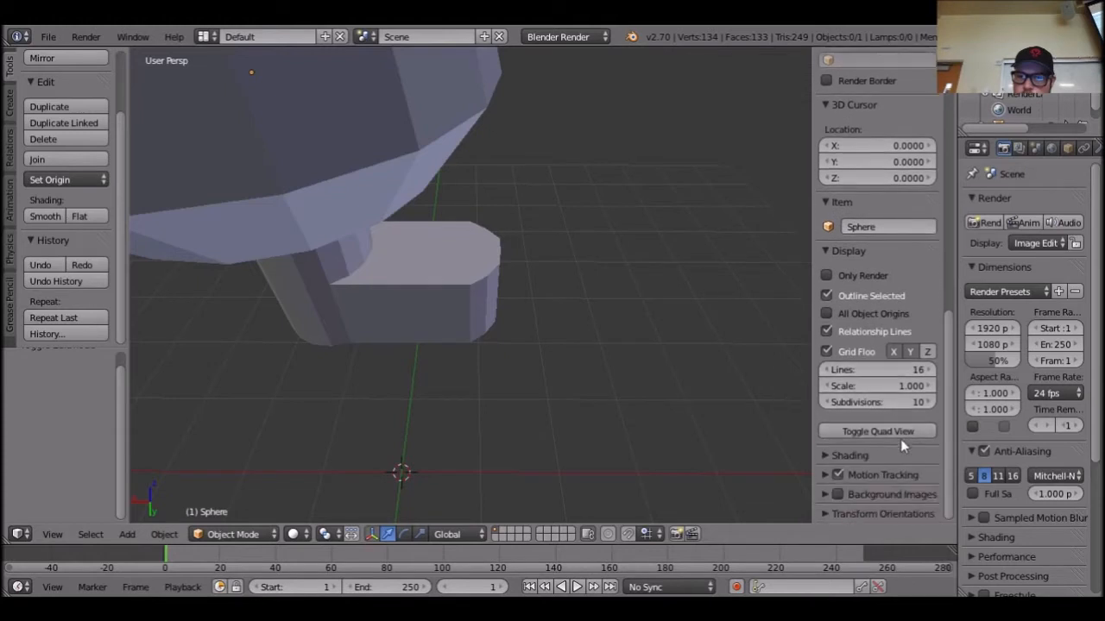
left_click(826, 251)
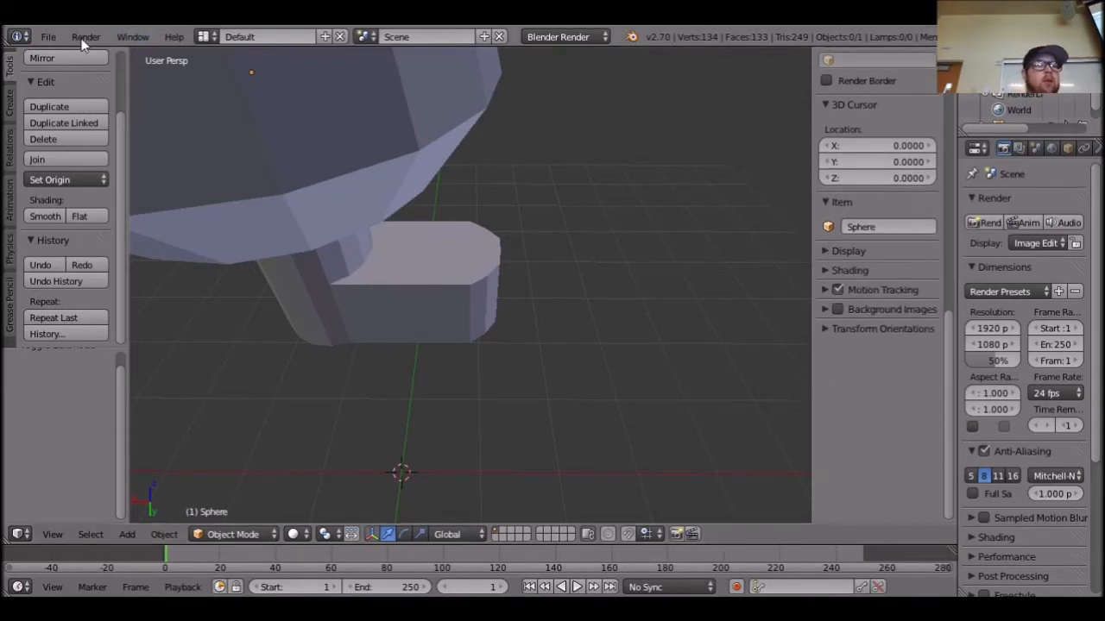
Reopen the user preferences and check the input settings and the editing settings.
left_click(45, 40)
left_click(121, 216)
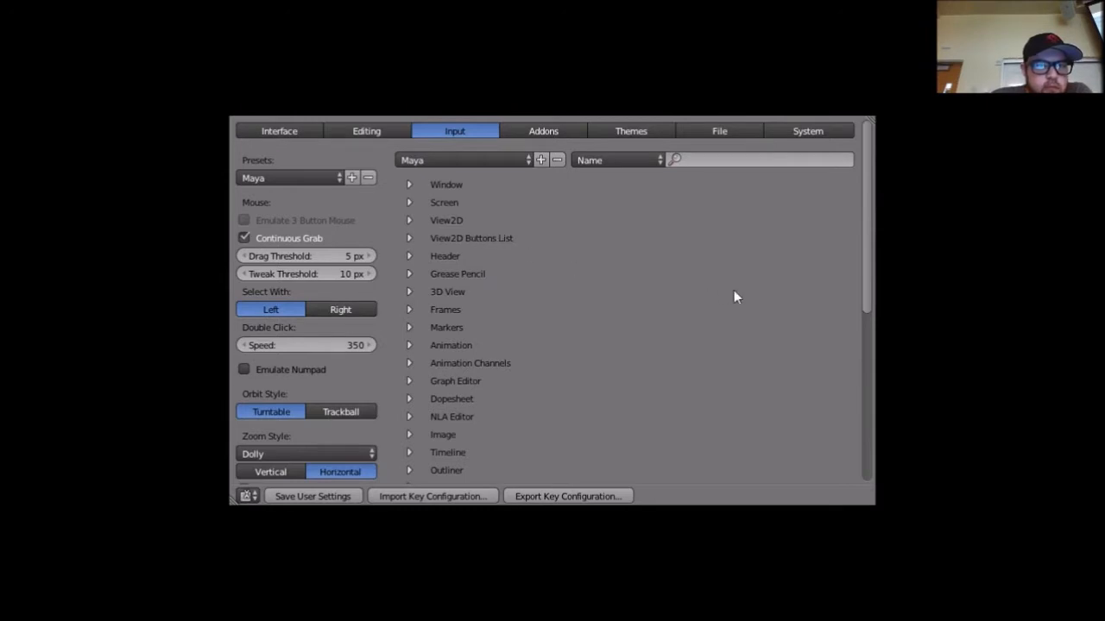
mouse_move(868, 209)
left_mouse_down()
mouse_move(892, 313)
mouse_move(892, 345)
mouse_move(875, 362)
mouse_move(884, 393)
mouse_move(883, 219)
left_mouse_up()
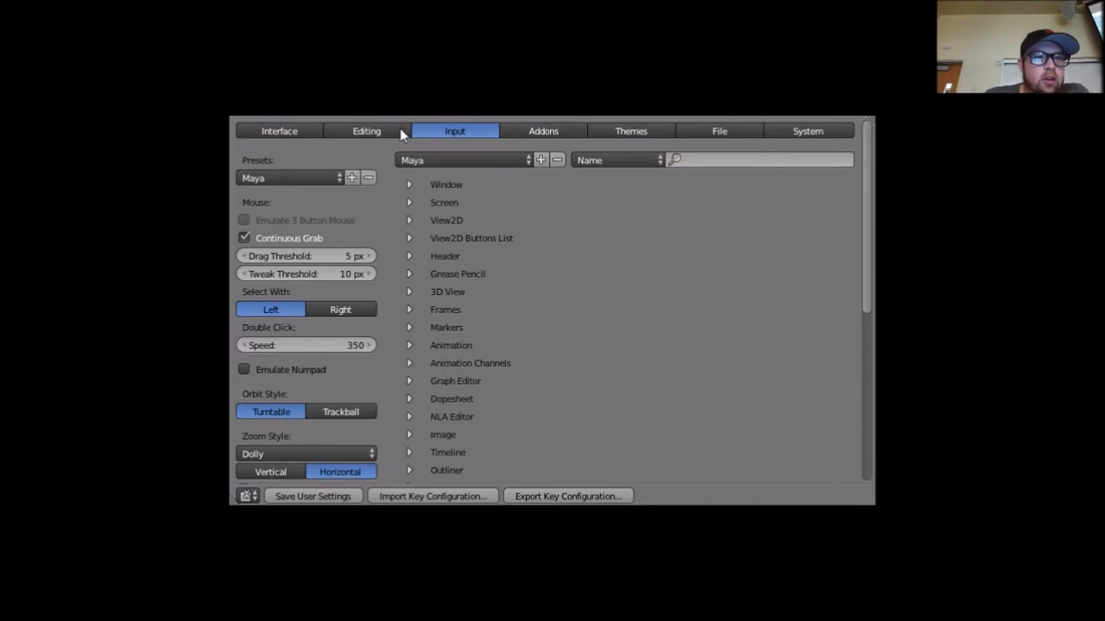
left_click(391, 129)
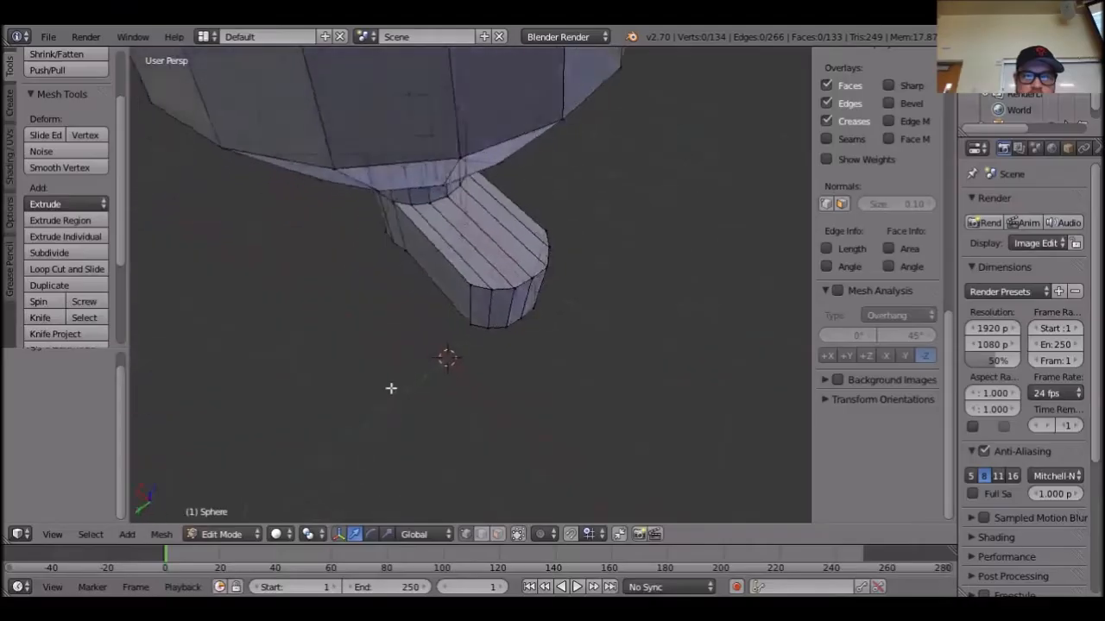
Move a vertical edge on the extrusion's rounded end 0.061 units along negative X and the front corner edge 0.158 units.
right_click(549, 344)
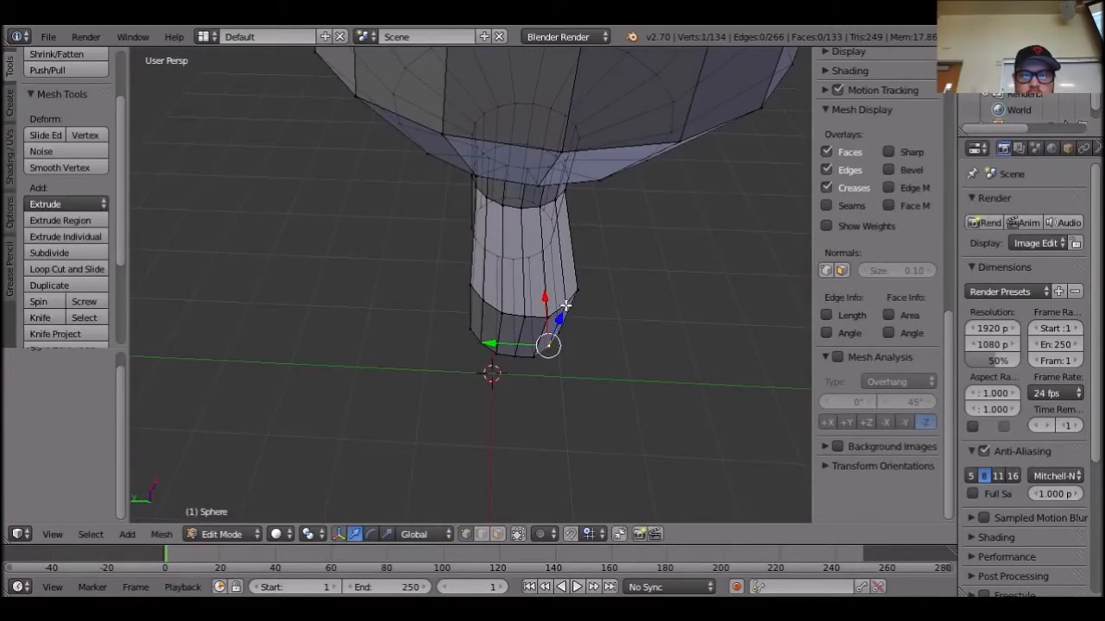
left_click_drag(551, 282, 555, 293)
middle_click_drag(555, 294, 485, 367)
right_click(486, 420)
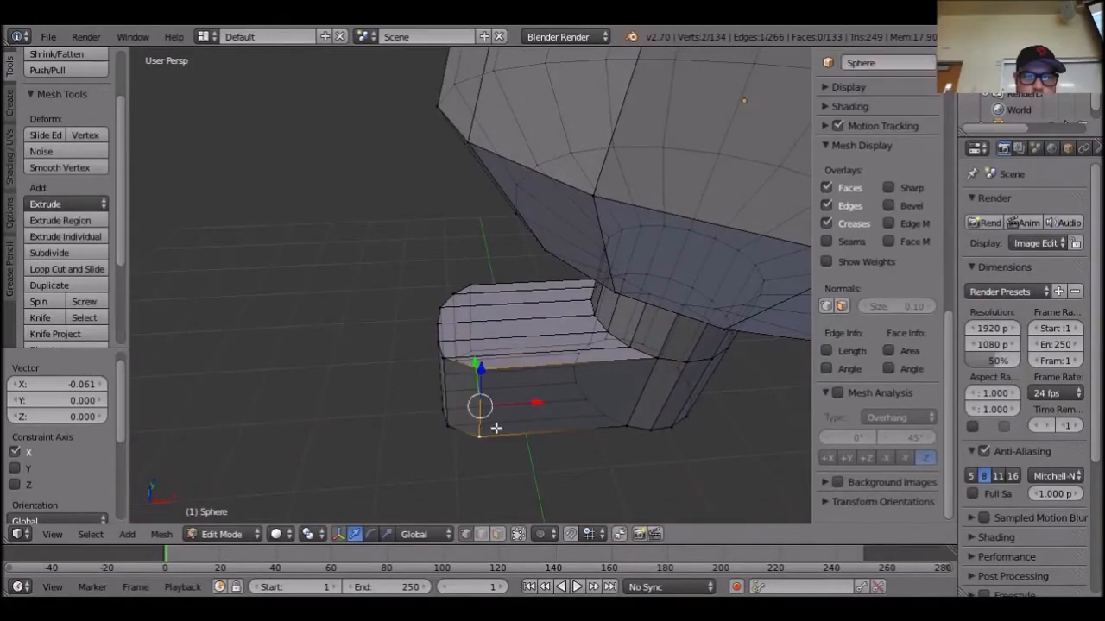
left_click_drag(533, 407, 495, 405)
Select the vertical edge beside the front corner and move it 0.012 units along negative X.
middle_click_drag(465, 432, 488, 380)
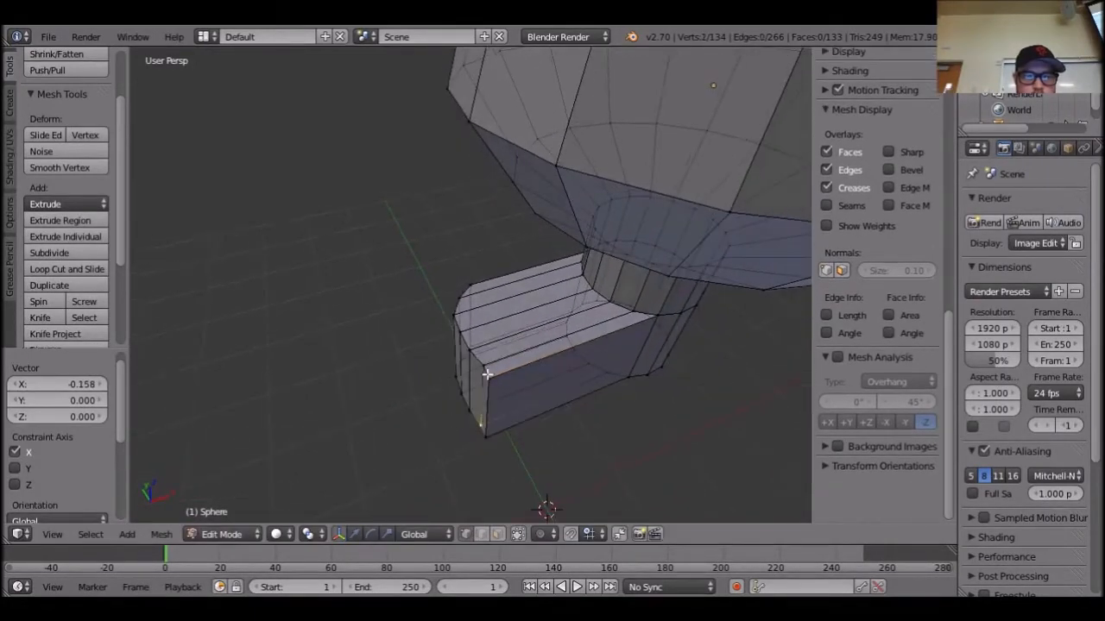
key("ctrl+space")
left_click_drag(526, 377, 527, 379)
middle_click_drag(581, 438, 488, 376)
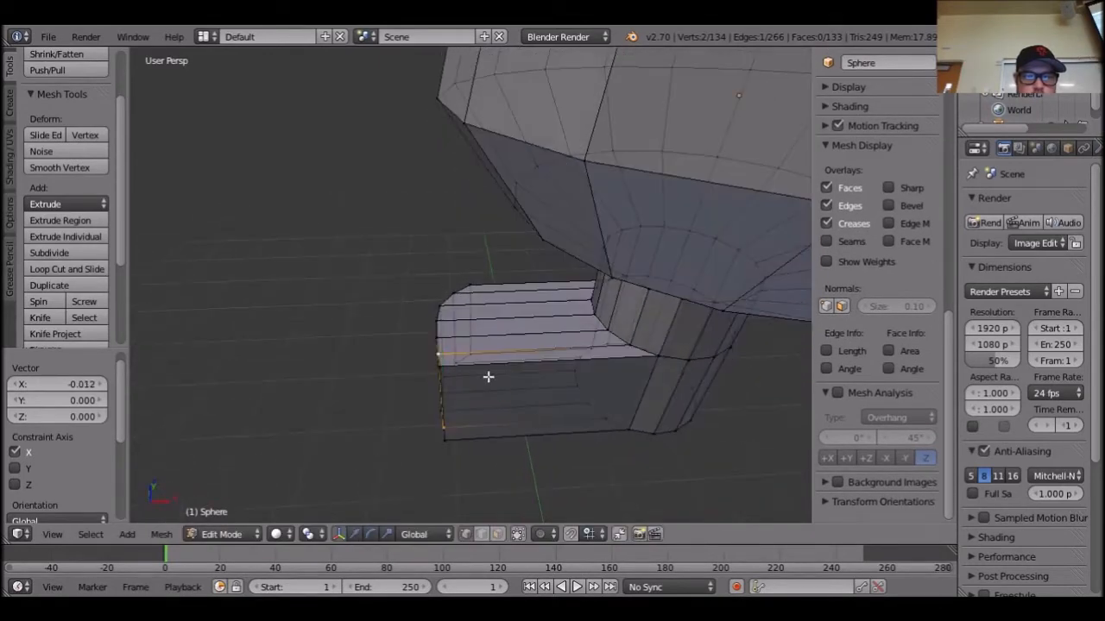
Select three adjacent vertical edges on the extrusion's end, move them 0.013 units along negative X and deselect everything.
right_click(472, 357)
middle_click_drag(459, 362, 572, 402)
right_click(475, 371, "shift")
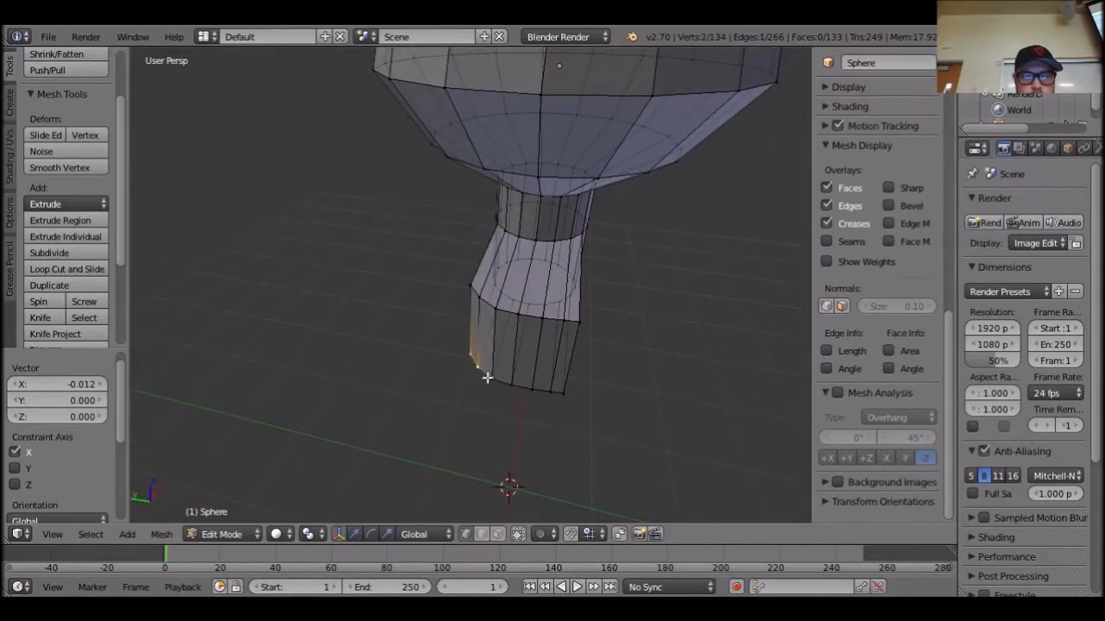
right_click(495, 311, "shift")
right_click(479, 299, "shift")
right_click(472, 286, "shift")
right_click(495, 380, "shift")
mouse_move(496, 381)
middle_mouse_down()
mouse_move(496, 438)
mouse_move(513, 385)
middle_mouse_up()
key("ctrl+space")
left_click_drag(515, 332, 512, 331)
middle_click_drag(417, 442, 461, 394)
key("a")
middle_click_drag(445, 437, 536, 319)
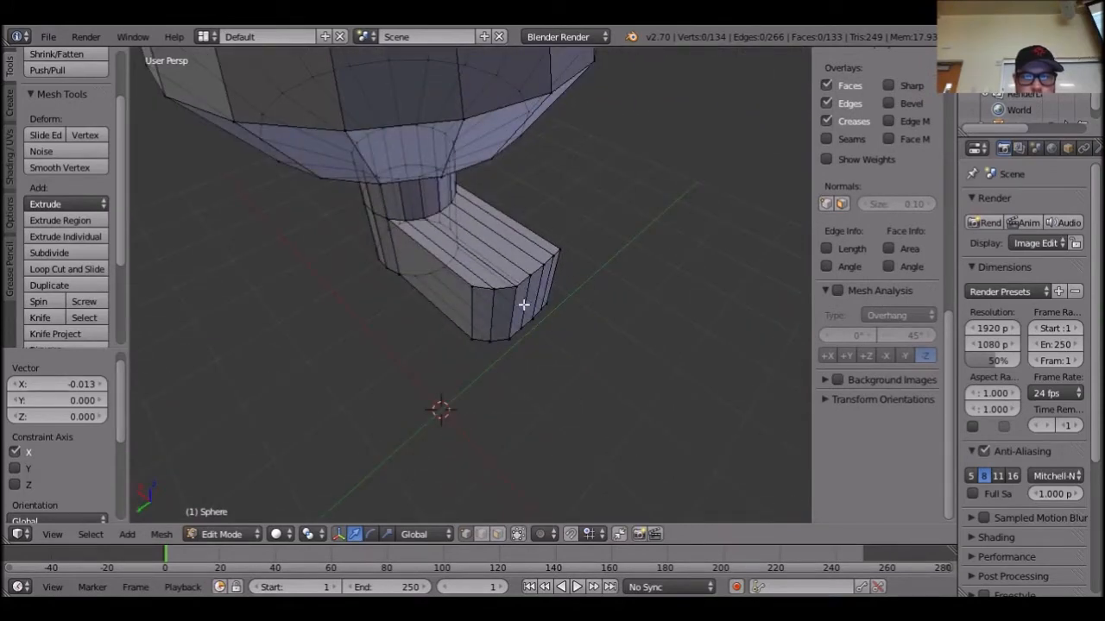
Undo the deselection, reduce the selection to the four vertices of the outermost end face and move them 0.044 units along negative X.
key("ctrl+z")
middle_click_drag(621, 389, 646, 328)
middle_click_drag(619, 423, 677, 462)
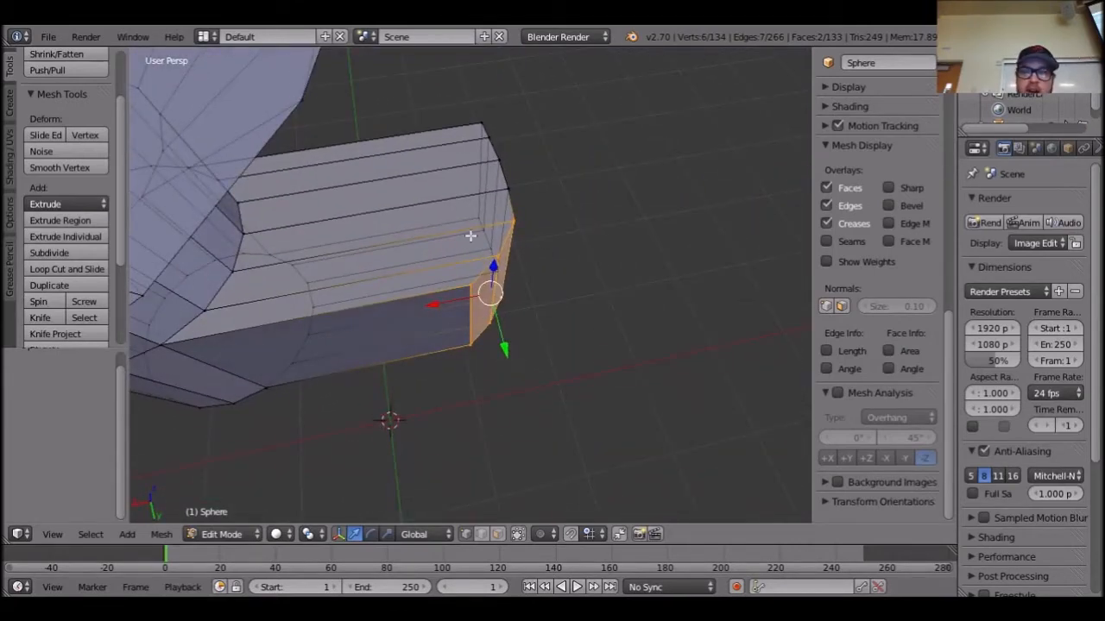
middle_click_drag(641, 315, 611, 294)
middle_click_drag(526, 233, 553, 348)
right_click(474, 379)
key("g")
key("x")
left_click(451, 336)
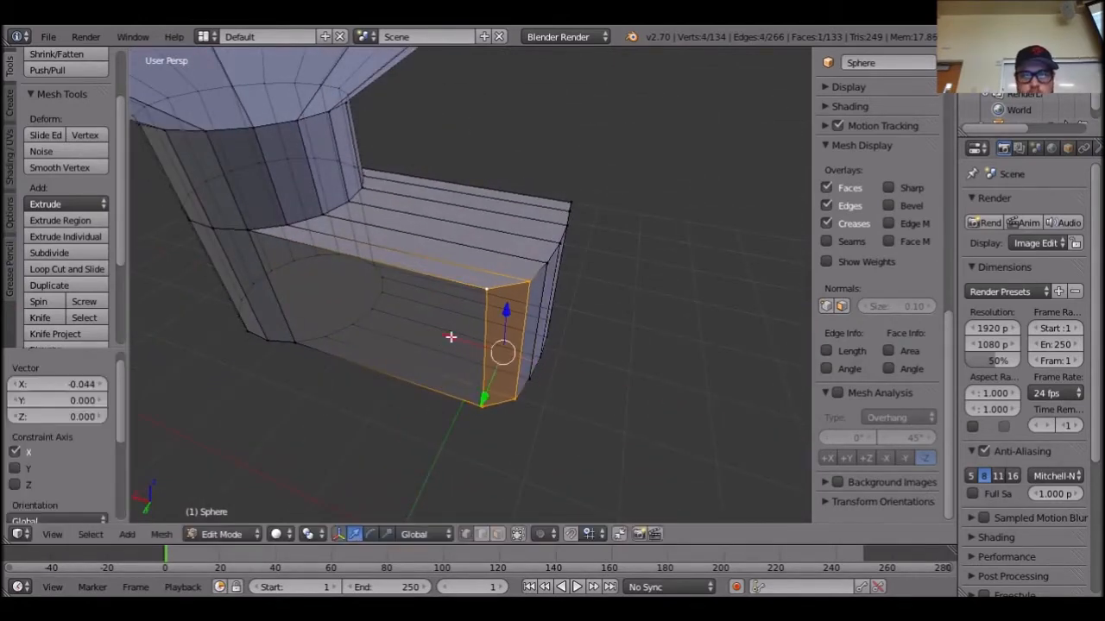
Deselect the face's inner edge and move the remaining corner edge 0.069 units along negative X.
right_click(528, 283, "shift")
right_click(514, 395, "shift")
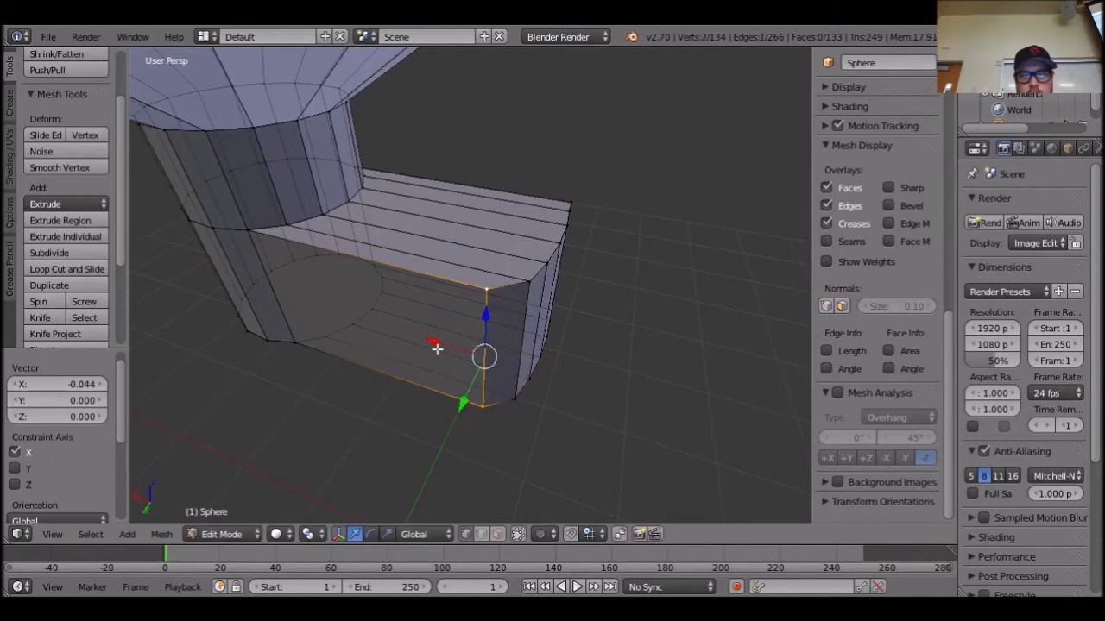
key("g")
key("x")
left_click(458, 345)
middle_click_drag(594, 419, 506, 400)
Add one horizontal loop cut around the side extrusion and lower neck.
scroll(665, 407, "down", 7)
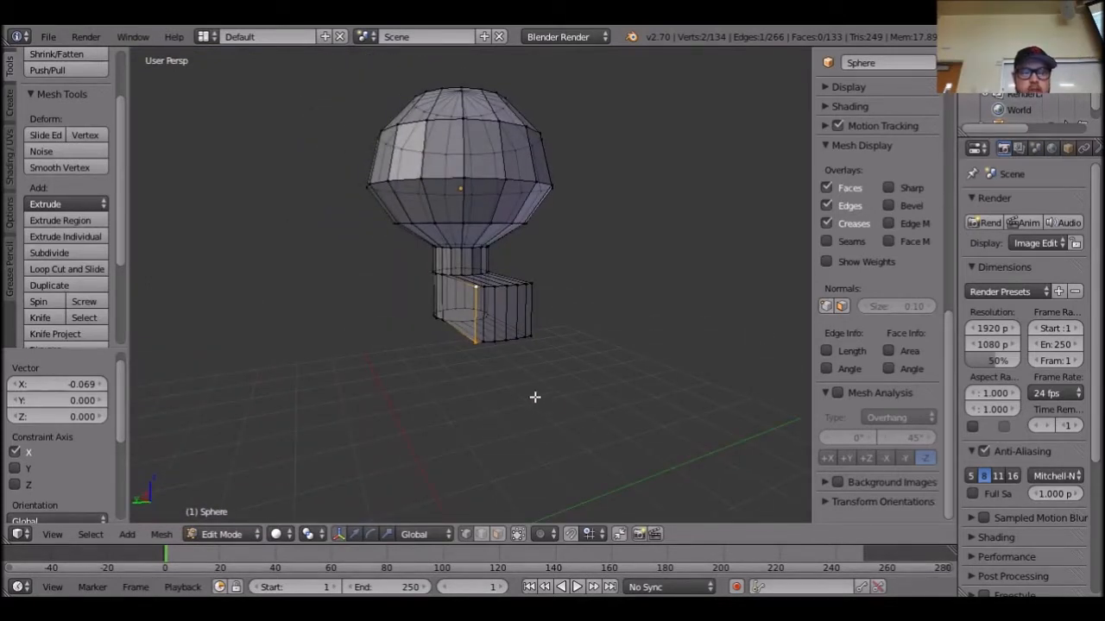
key("ctrl+r")
left_click(512, 316)
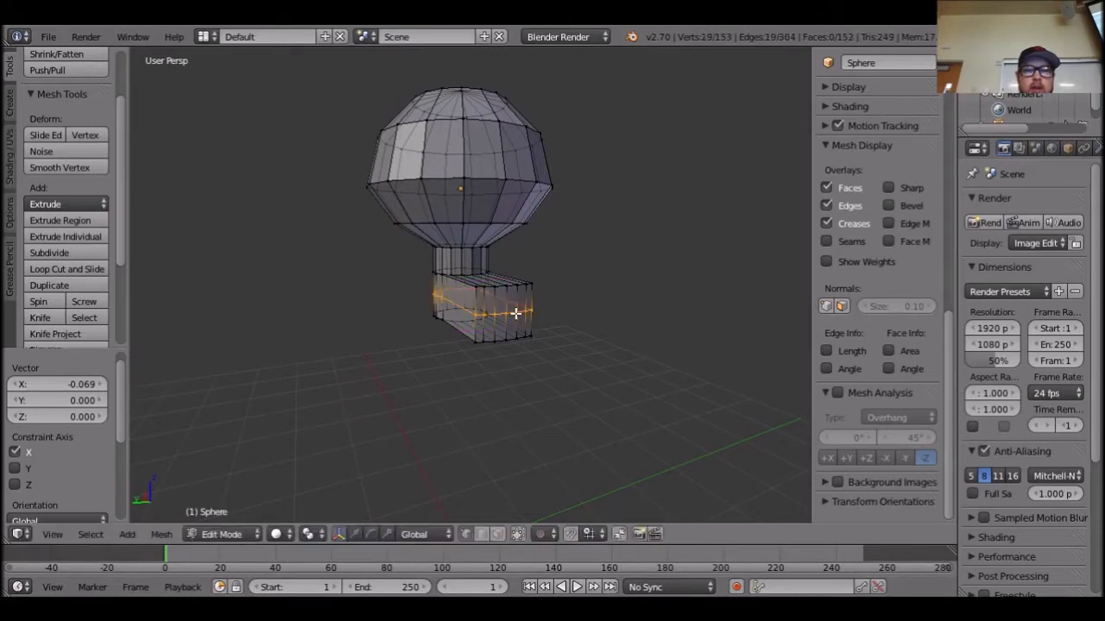
left_click(522, 320)
Select the three vertices of one vertical corner edge on the extrusion's end and move them inward along X.
middle_click_drag(586, 425, 747, 486)
scroll(664, 397, "up", 4)
scroll(683, 378, "down", 3)
middle_click_drag(683, 378, 525, 350)
right_click(503, 310)
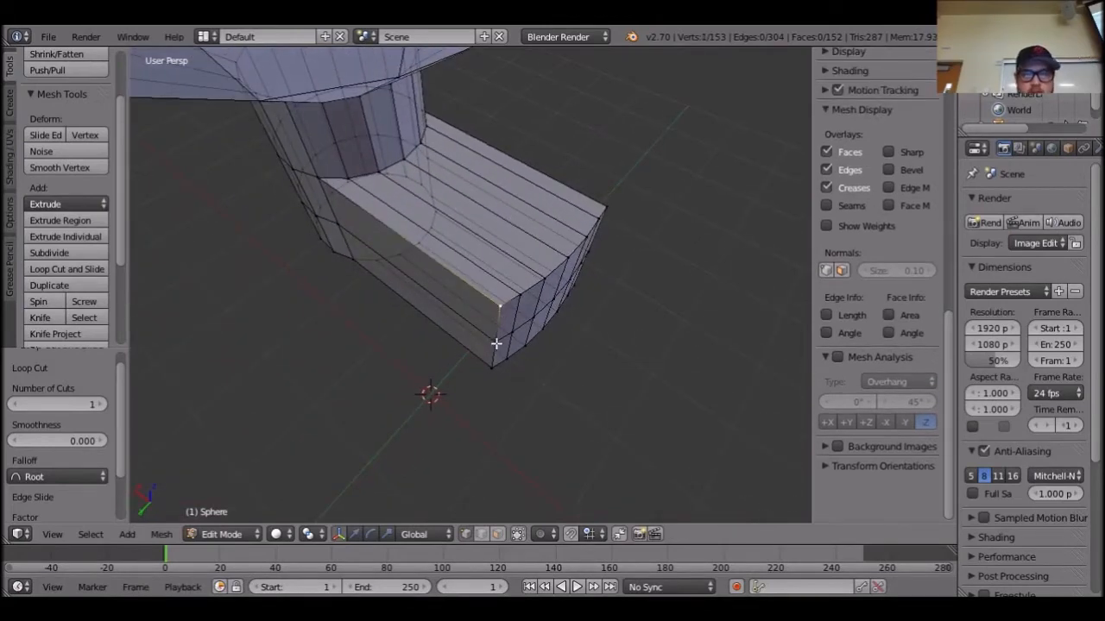
right_click(494, 344, "shift")
right_click(497, 366, "shift")
key("ctrl+space")
left_click_drag(459, 323, 424, 315)
key("ctrl+space")
Select the three vertices of the opposite corner edge, move them 0.131 units along X and deselect everything.
middle_click_drag(425, 314, 636, 353)
right_click(617, 423)
right_click(633, 401, "shift")
right_click(667, 366, "shift")
key("ctrl+space")
left_click_drag(630, 353, 629, 319)
middle_click_drag(629, 318, 719, 465)
scroll(631, 446, "down", 2)
key("a")
scroll(676, 420, "up", 2)
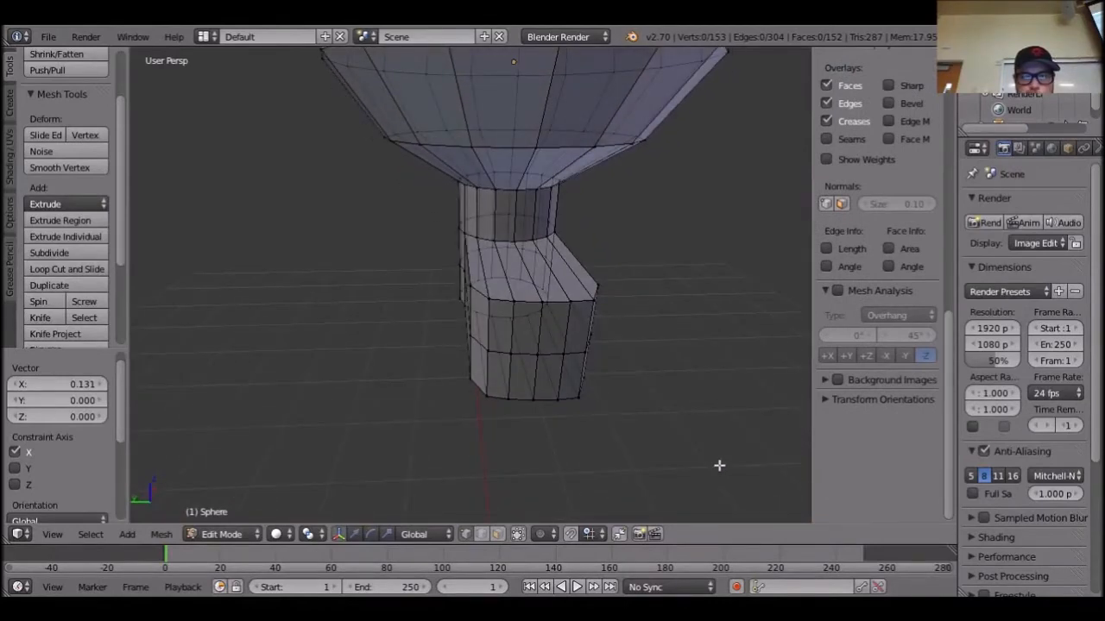
Switch to face selection and select the eight faces on the extrusion's flat end.
middle_click_drag(535, 430, 478, 474)
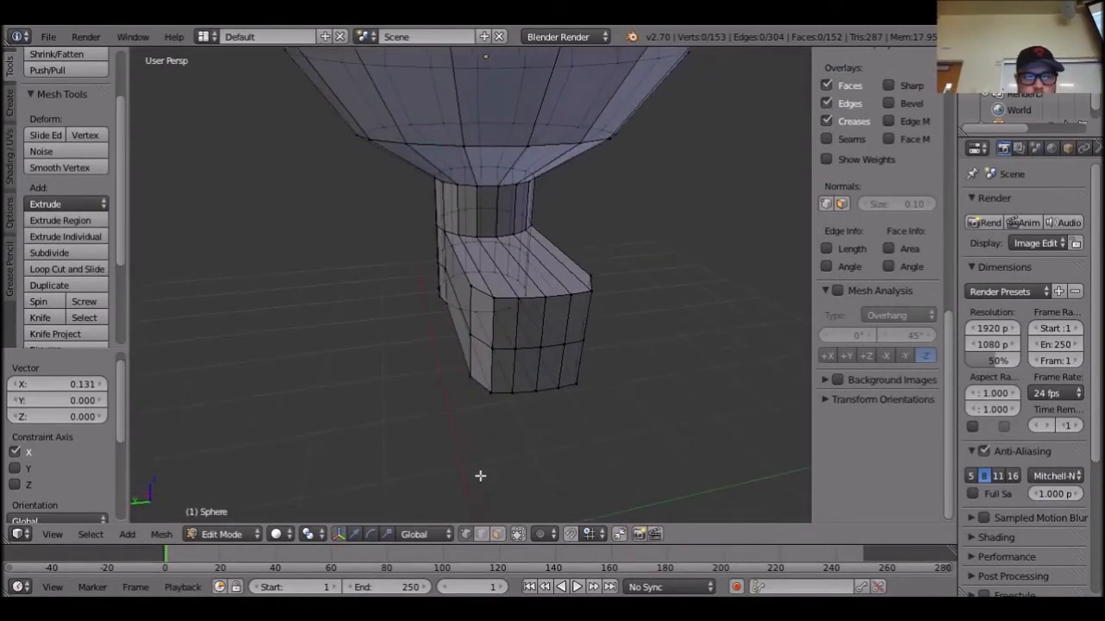
left_click(498, 534)
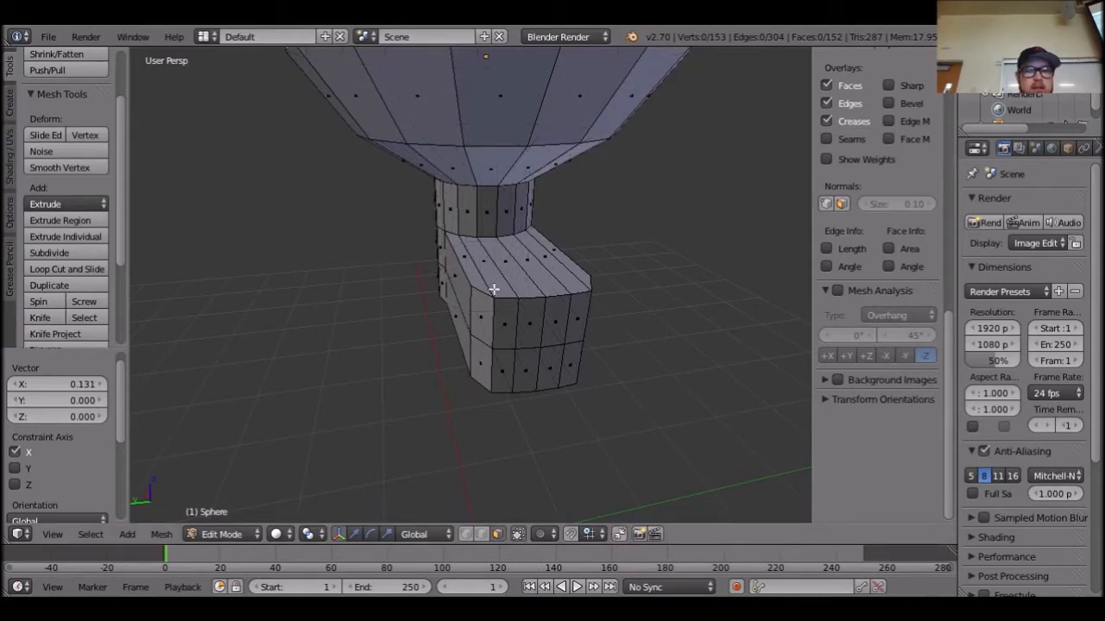
middle_click_drag(621, 365, 596, 338)
left_click_drag(496, 313, 577, 394)
middle_click_drag(573, 476, 690, 446)
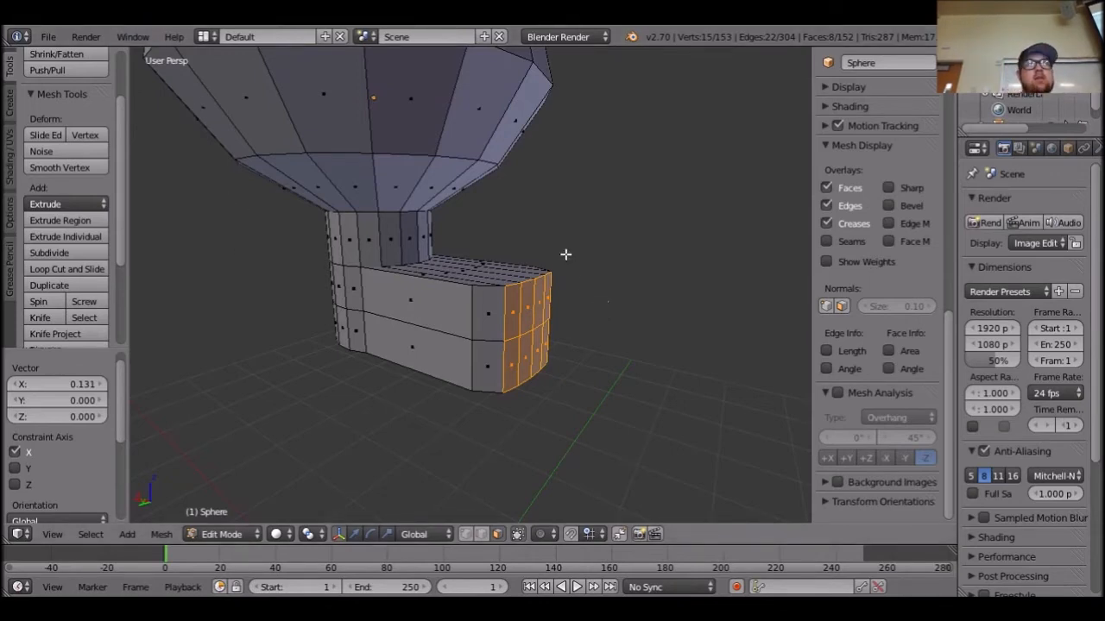
middle_click_drag(597, 267, 663, 342)
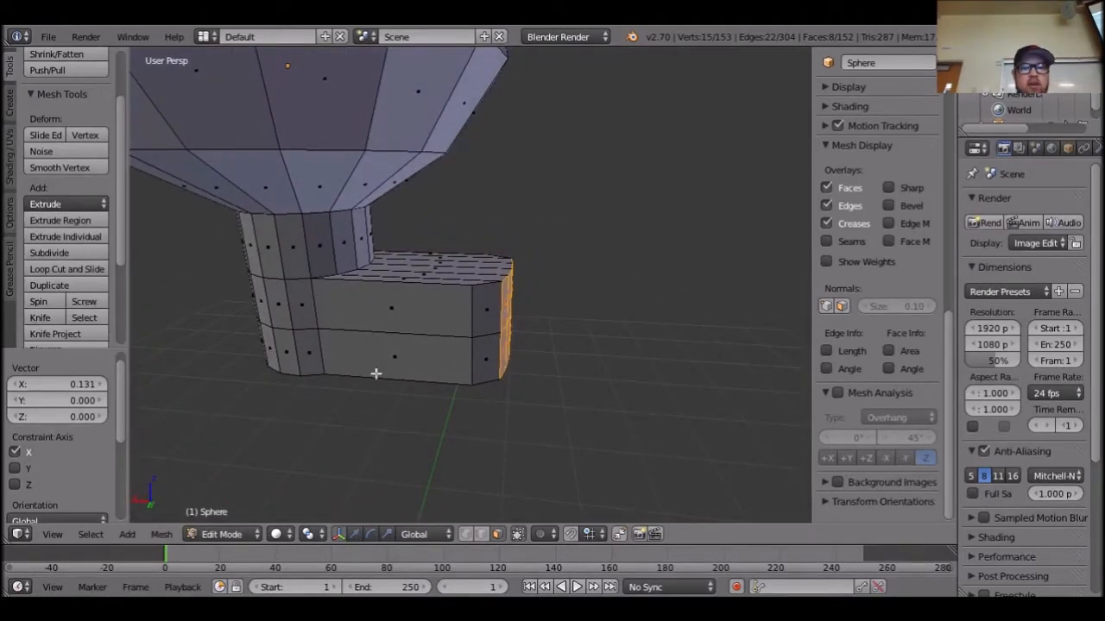
Add one loop cut crosswise around the middle of the side extrusion, leaving it unslid.
key("Tab")
key("Tab")
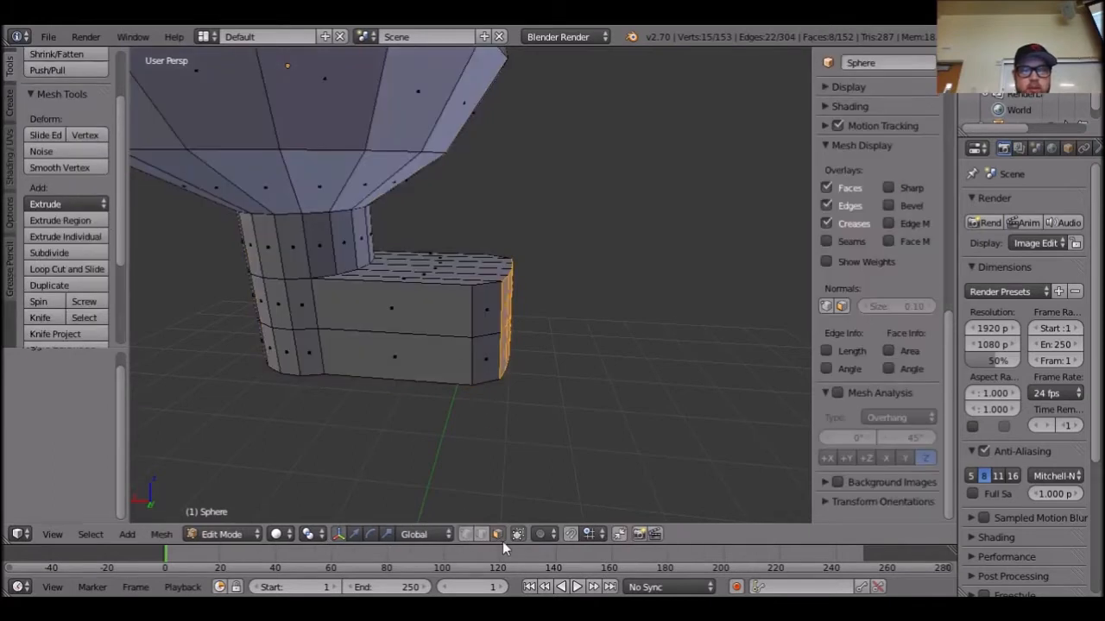
key("ctrl+r")
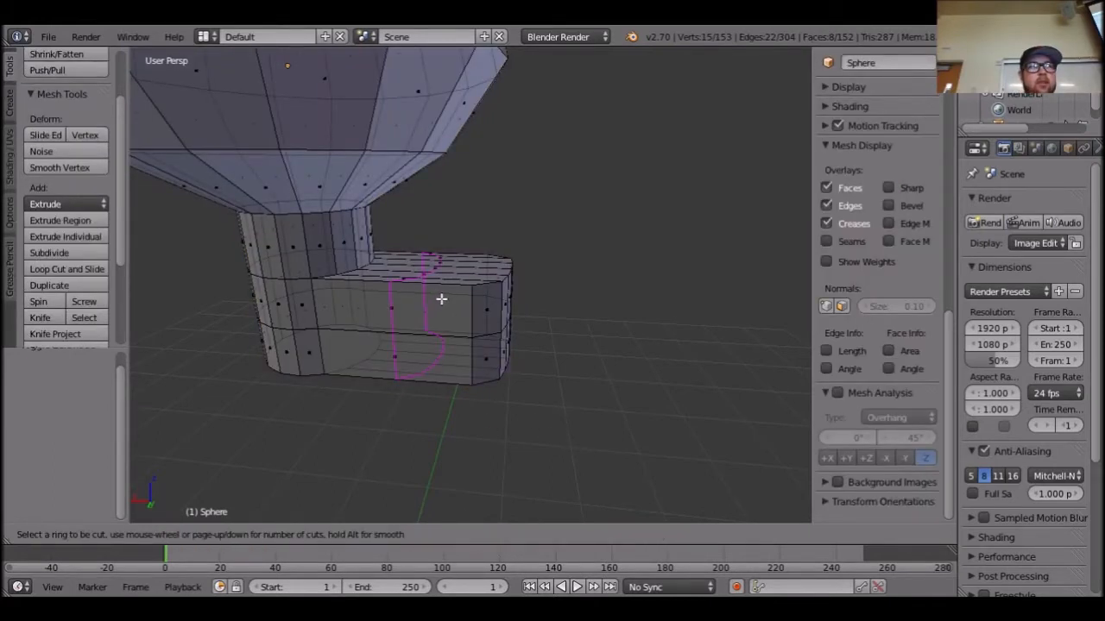
left_click(444, 299)
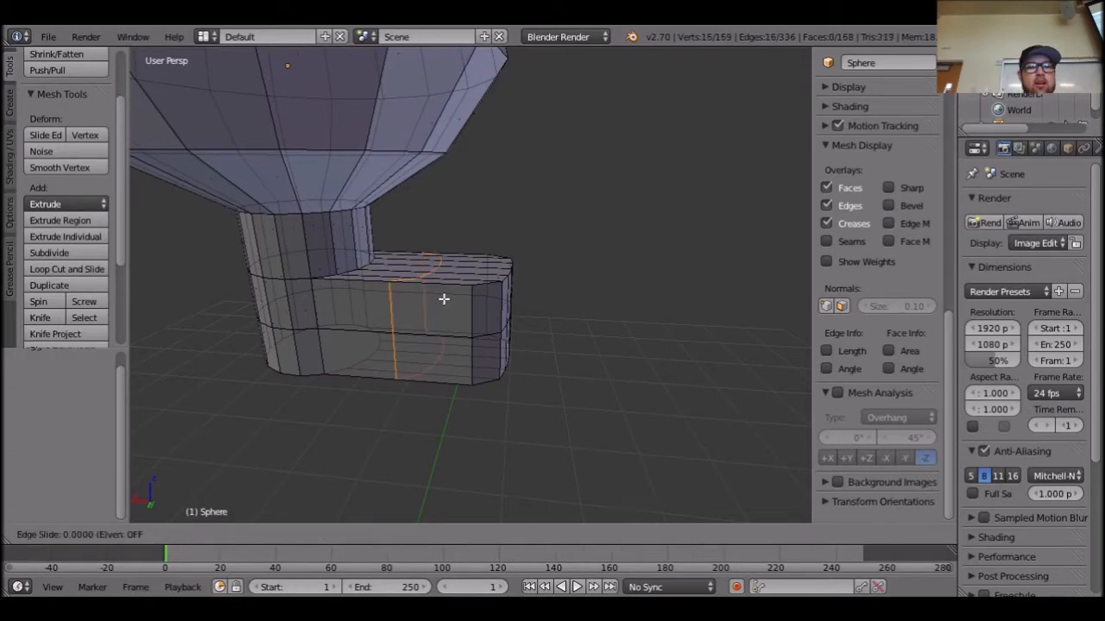
right_click(518, 345)
middle_click_drag(624, 390, 601, 388)
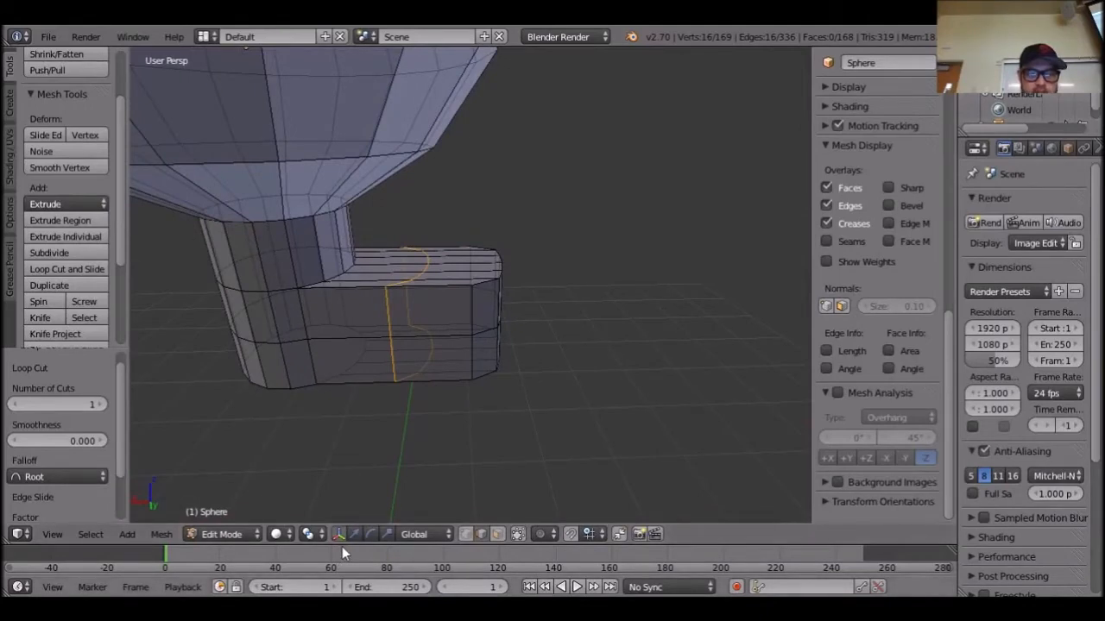
Select the five inner vertices of the new cut on the extrusion's top face and move them 0.113 units along X.
right_click(411, 280)
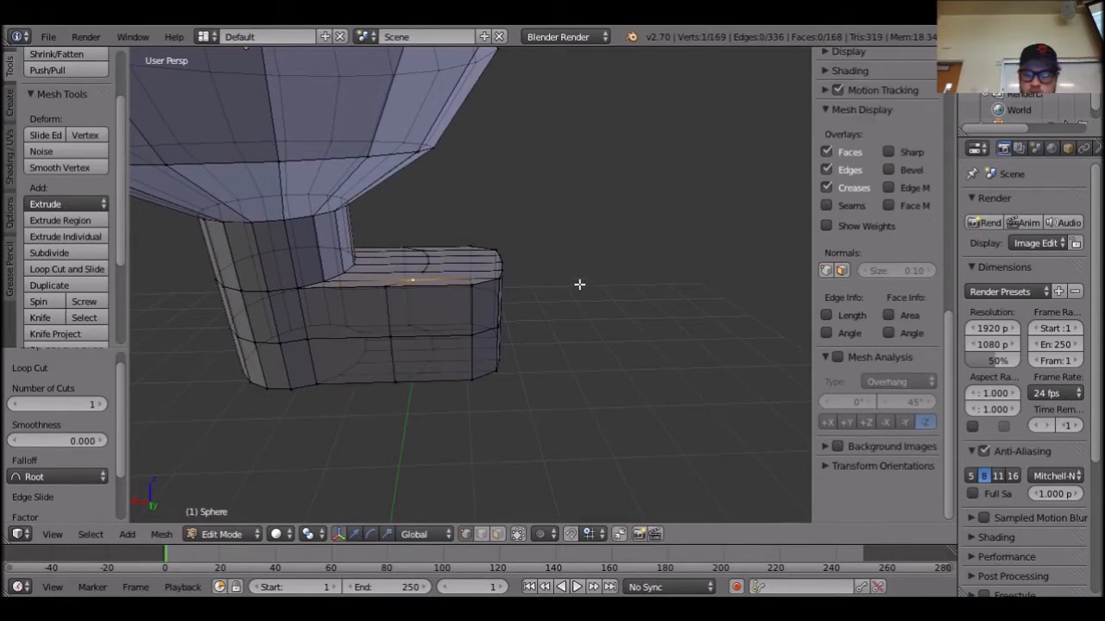
scroll(579, 284, "up", 6)
middle_click_drag(629, 314, 554, 287)
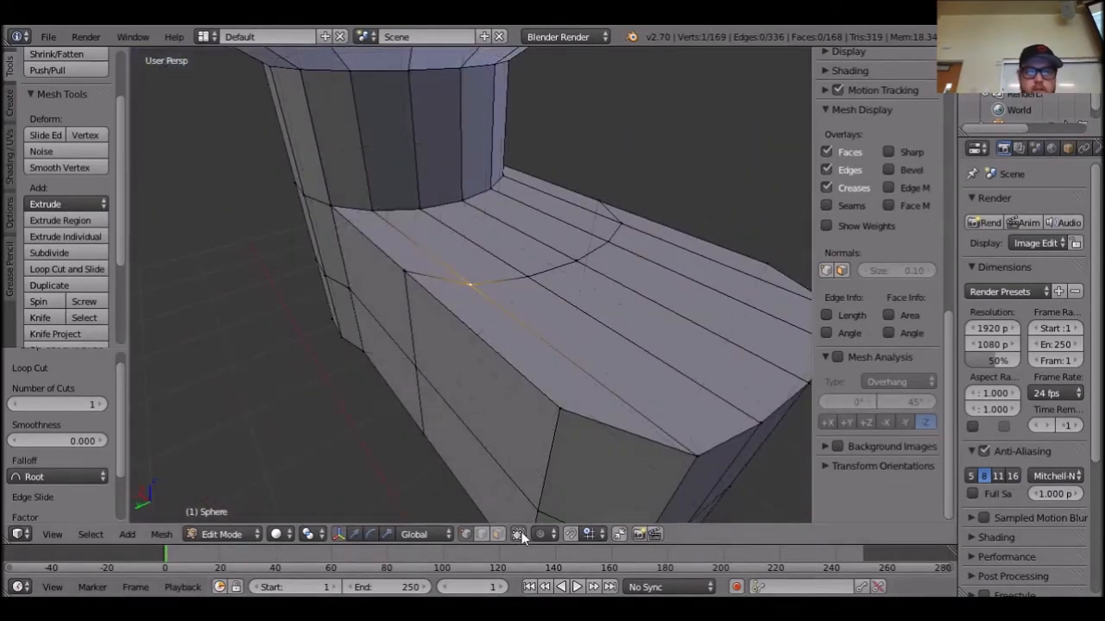
right_click(531, 277, "shift")
right_click(577, 259, "shift")
right_click(611, 241, "shift")
right_click(622, 224, "shift")
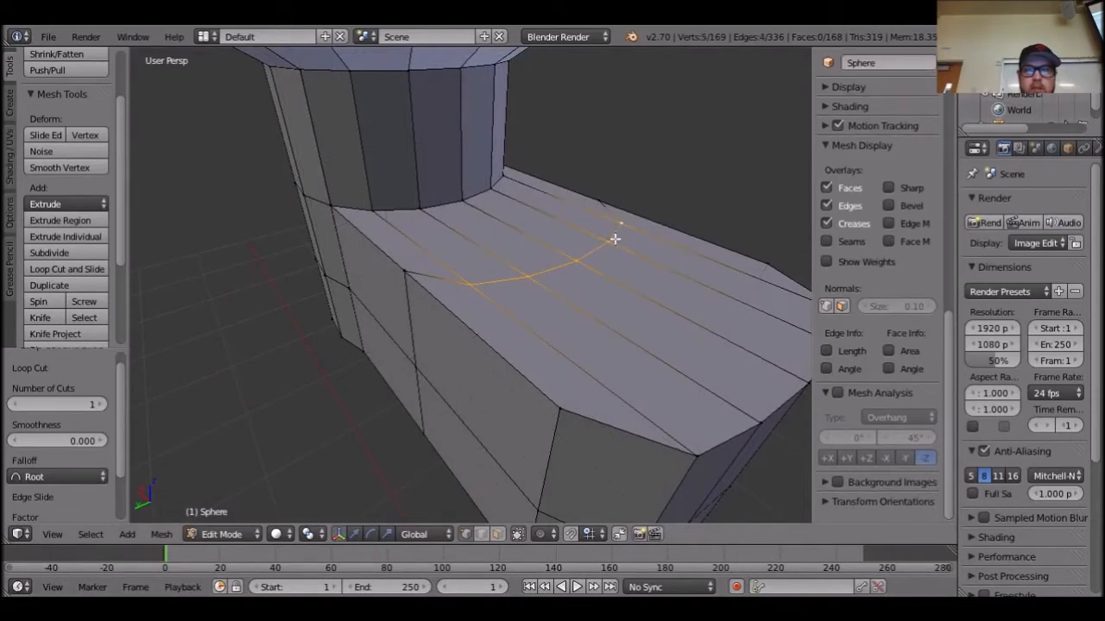
middle_click_drag(621, 227, 679, 289)
left_click_drag(456, 224, 404, 217)
Deselect the two outermost of these vertices and move the middle three 0.033 units along X.
right_click(483, 189, "shift")
right_click(413, 273, "shift")
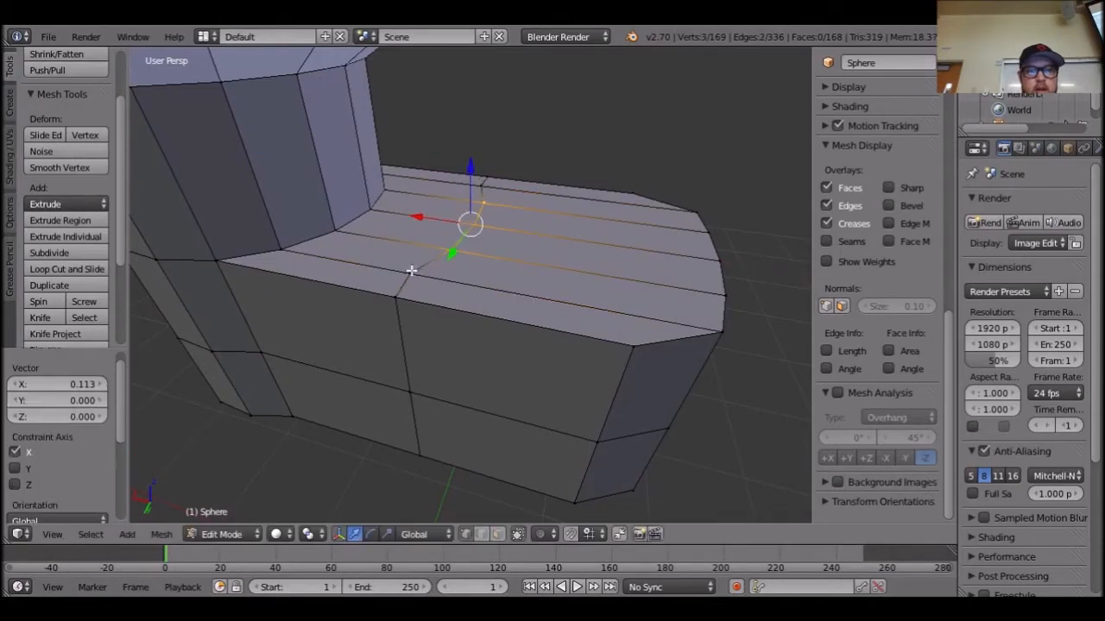
left_click_drag(421, 219, 458, 227)
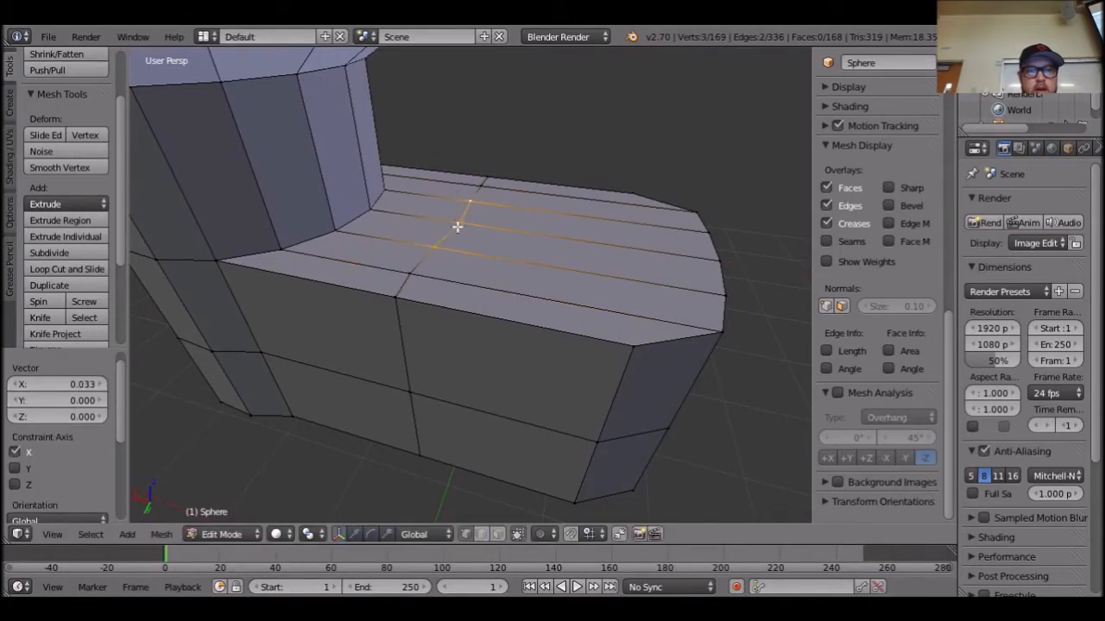
Select only the centre vertex of the top cut and move it 0.013 units along X.
right_click(458, 223)
key("ctrl+space")
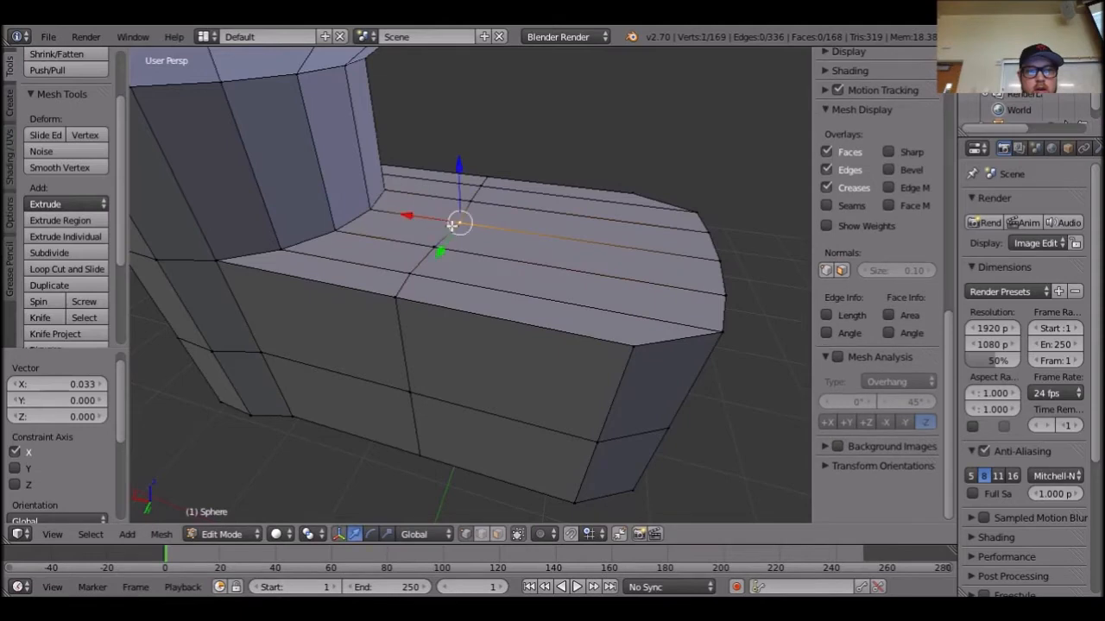
left_click_drag(418, 216, 414, 215)
Select the three middle vertices of the top cut and raise them 0.052 units along Z.
middle_click_drag(519, 316, 545, 288)
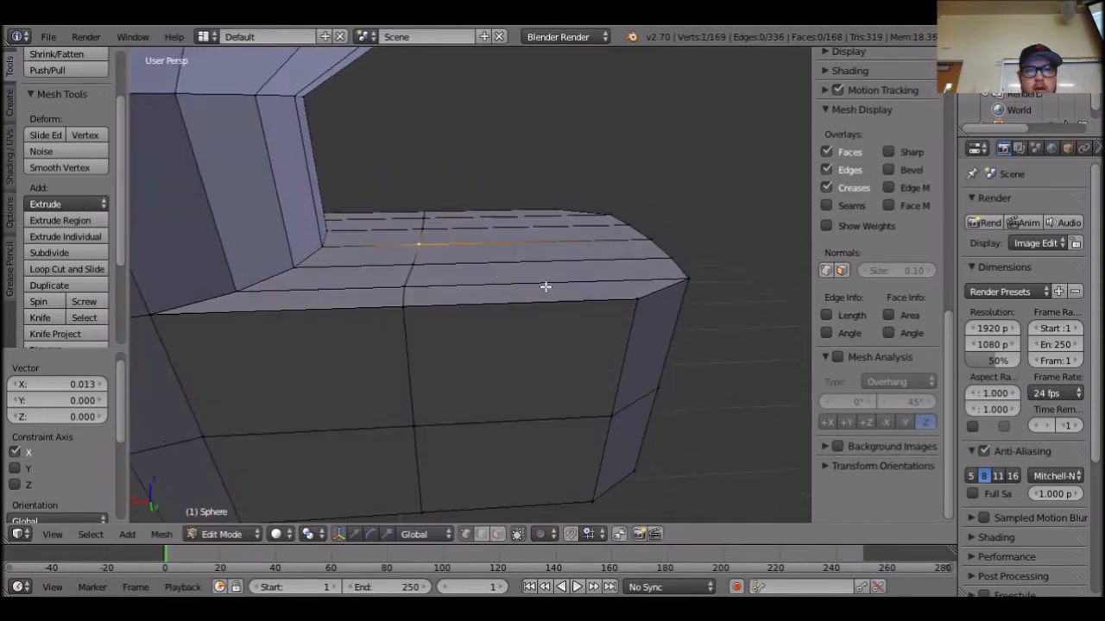
right_click(414, 264, "shift")
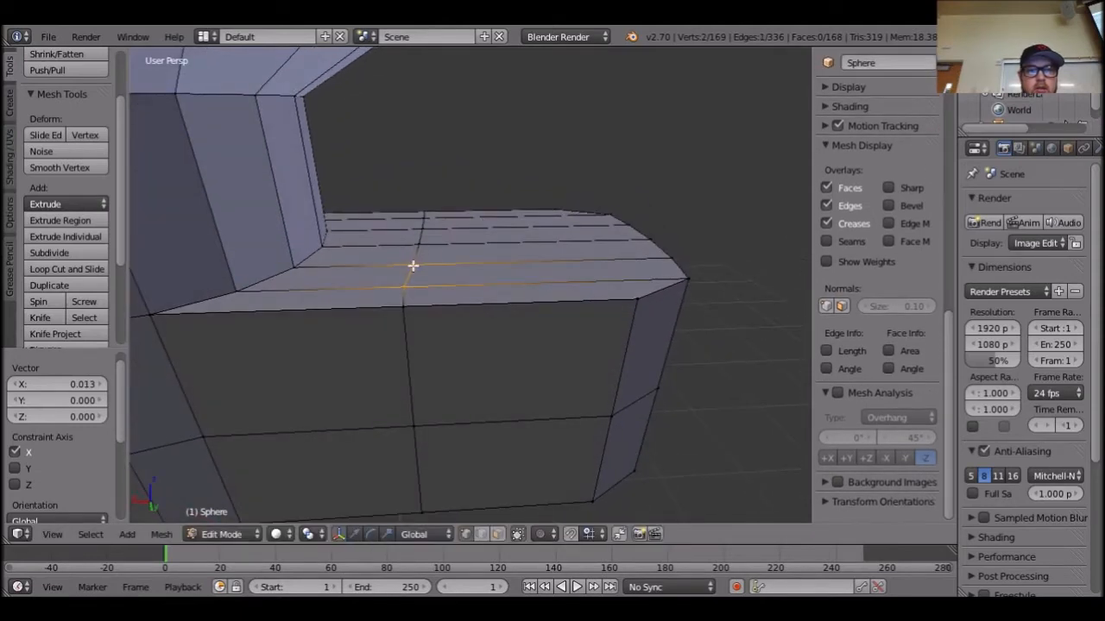
right_click(420, 221, "shift")
left_click_drag(420, 221, 417, 173)
Raise the three neck-base vertices facing the extrusion along Z and lift the centre one by 0.034 units.
right_click(312, 252)
right_click(326, 245, "shift")
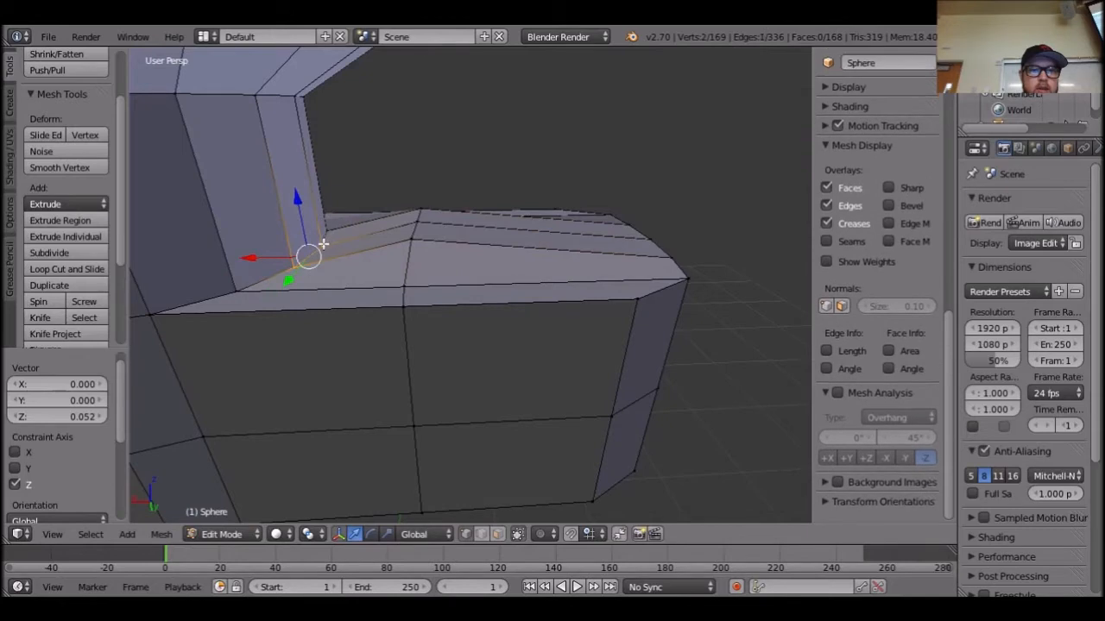
middle_click_drag(330, 230, 384, 294)
right_click(393, 184, "shift")
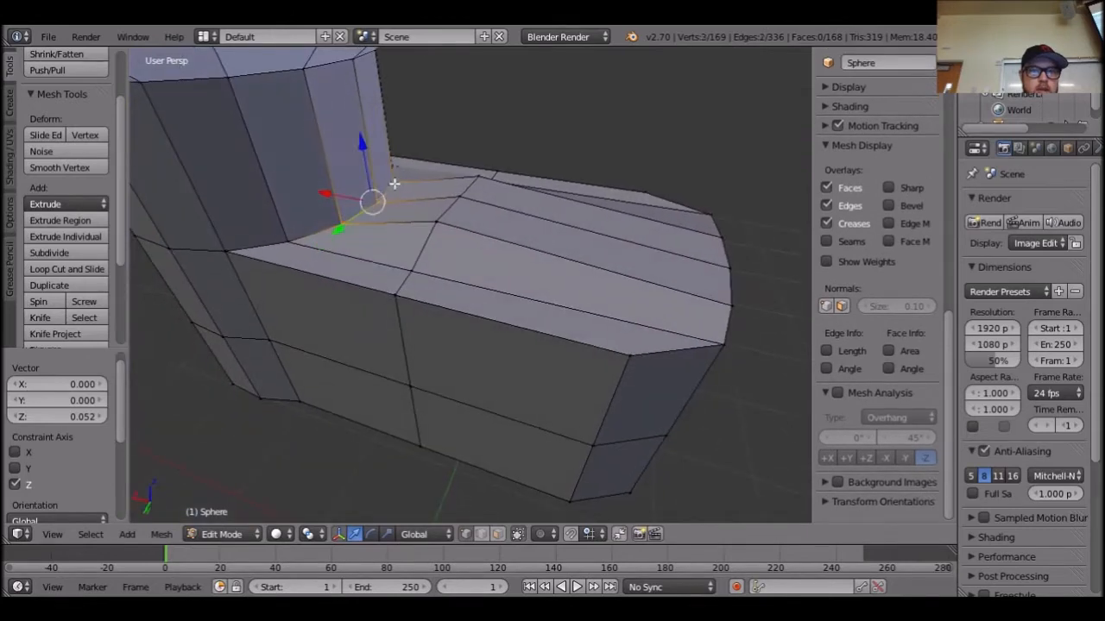
left_click_drag(363, 146, 365, 104)
right_click(369, 159)
middle_click_drag(365, 104, 589, 353)
scroll(605, 380, "up", 3)
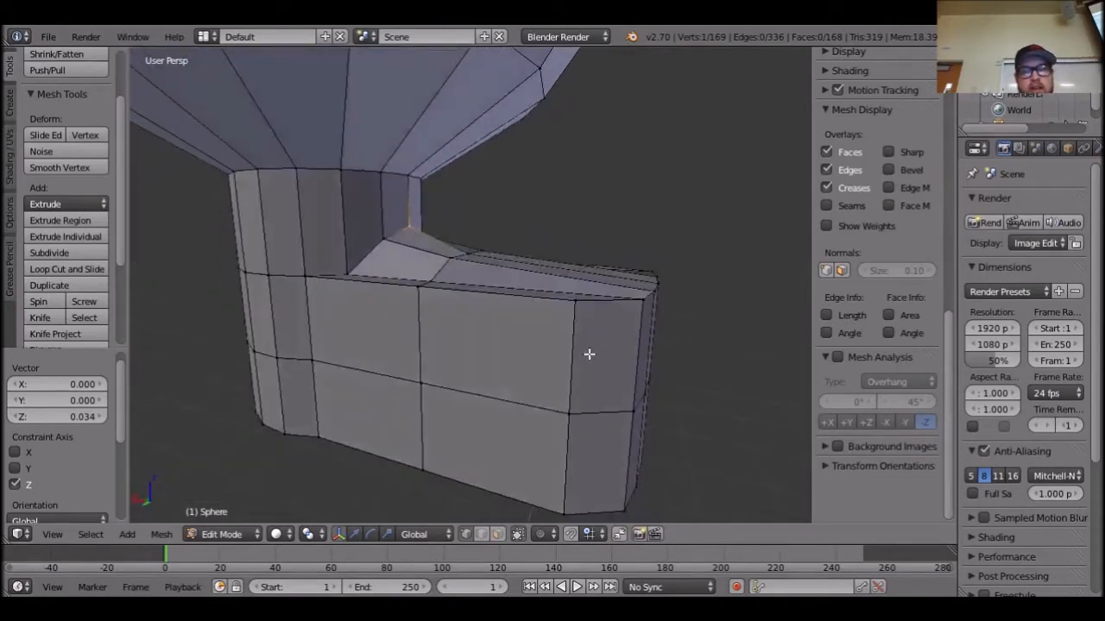
Switch to face selection and box-select the eight faces on the extrusion's flat end.
scroll(588, 353, "down", 4)
middle_click_drag(631, 399, 606, 393)
left_click(497, 534)
middle_click_drag(650, 458, 585, 430)
middle_click_drag(605, 373, 624, 374)
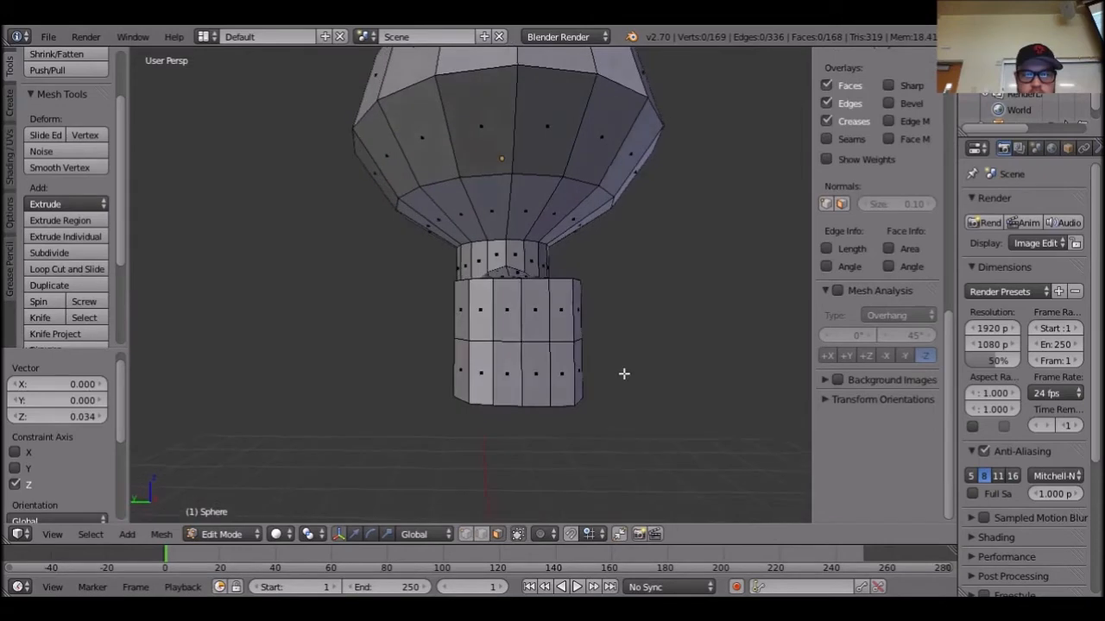
key("b")
left_click_drag(472, 306, 568, 399)
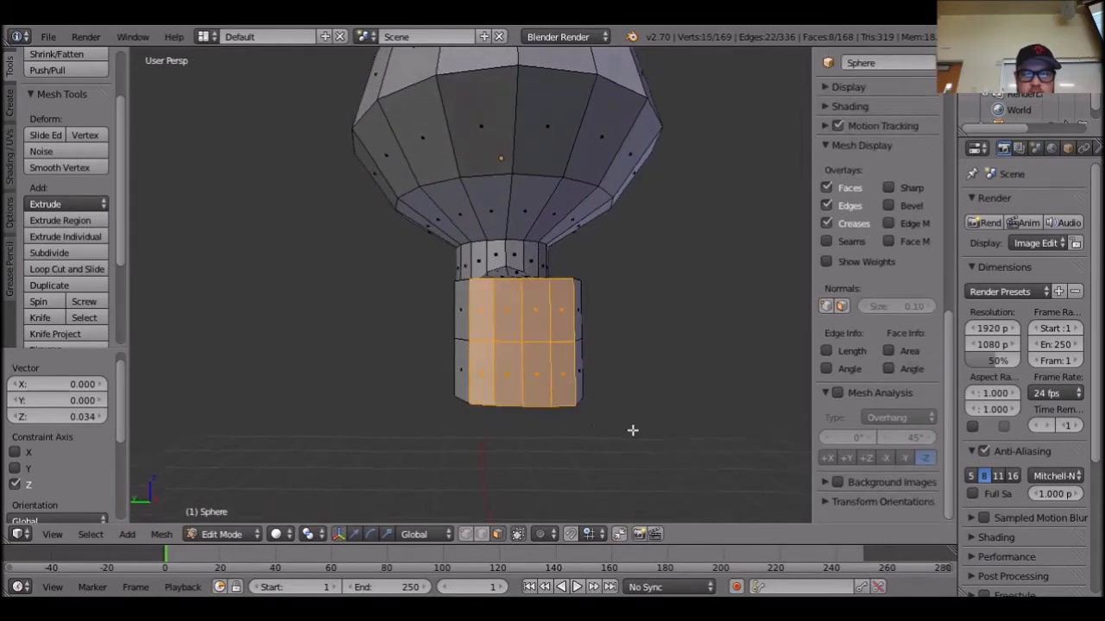
Extrude the selected end faces outward by about 1.39 units to start the arm.
middle_click_drag(621, 429, 718, 441)
scroll(598, 402, "down", 5)
middle_click_drag(671, 406, 700, 405)
scroll(699, 405, "up", 2)
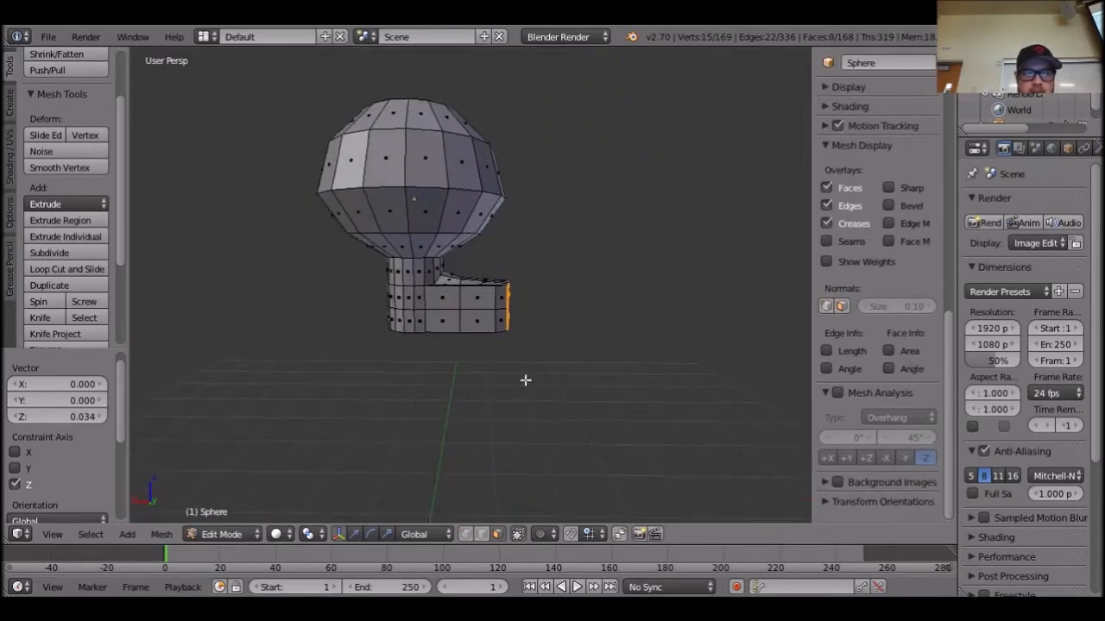
key("e")
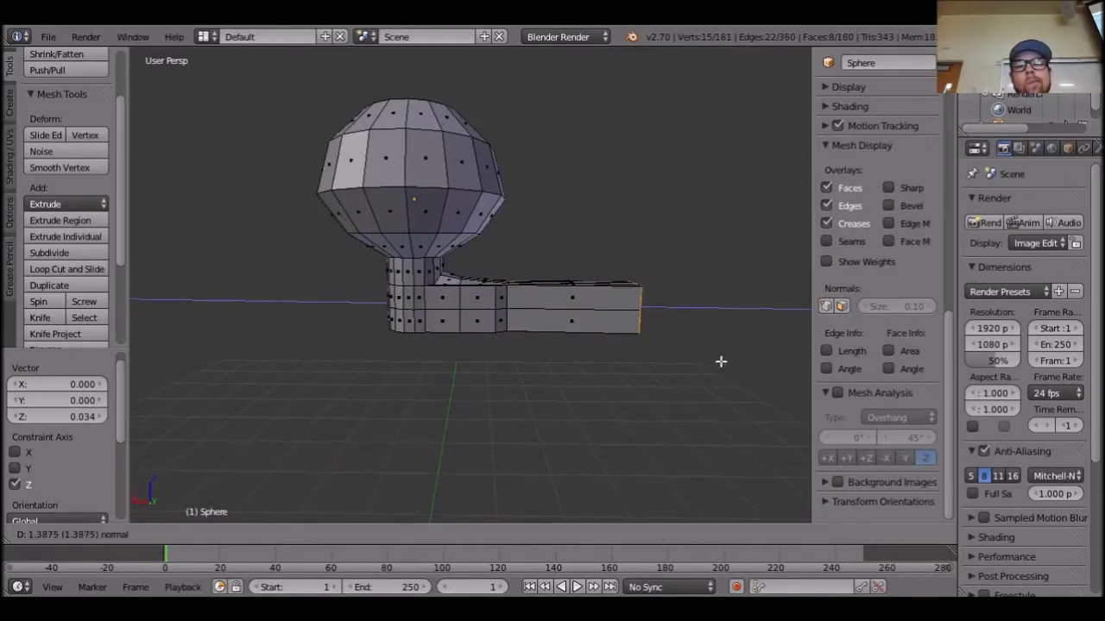
left_click(721, 362)
Extrude the arm's end faces outward again by about 1.18 units and deselect everything.
scroll(705, 362, "down", 4)
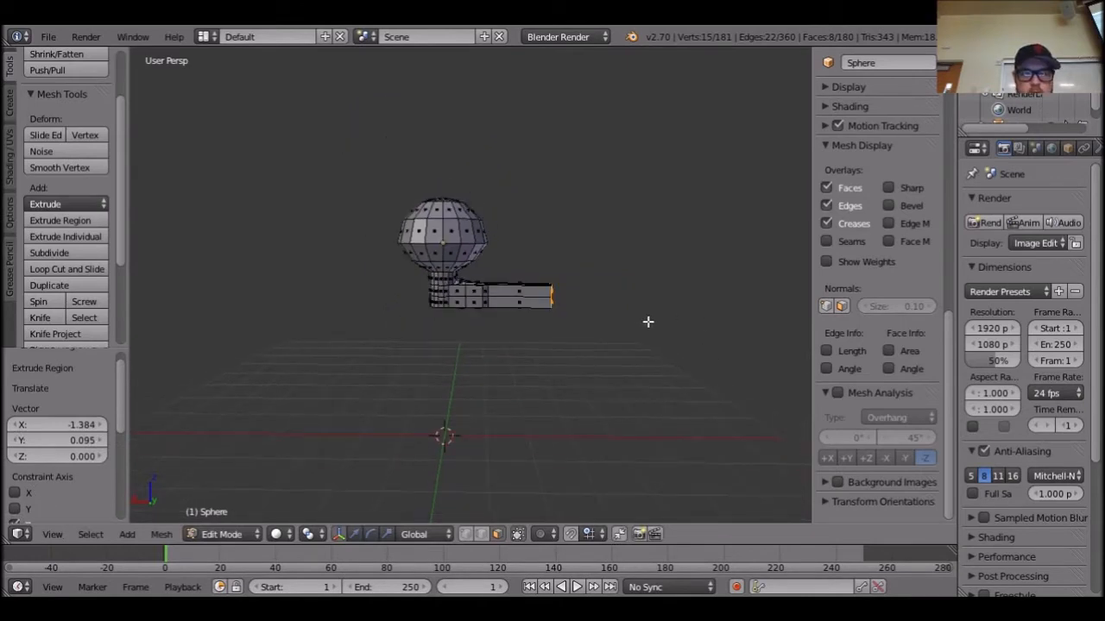
key("e")
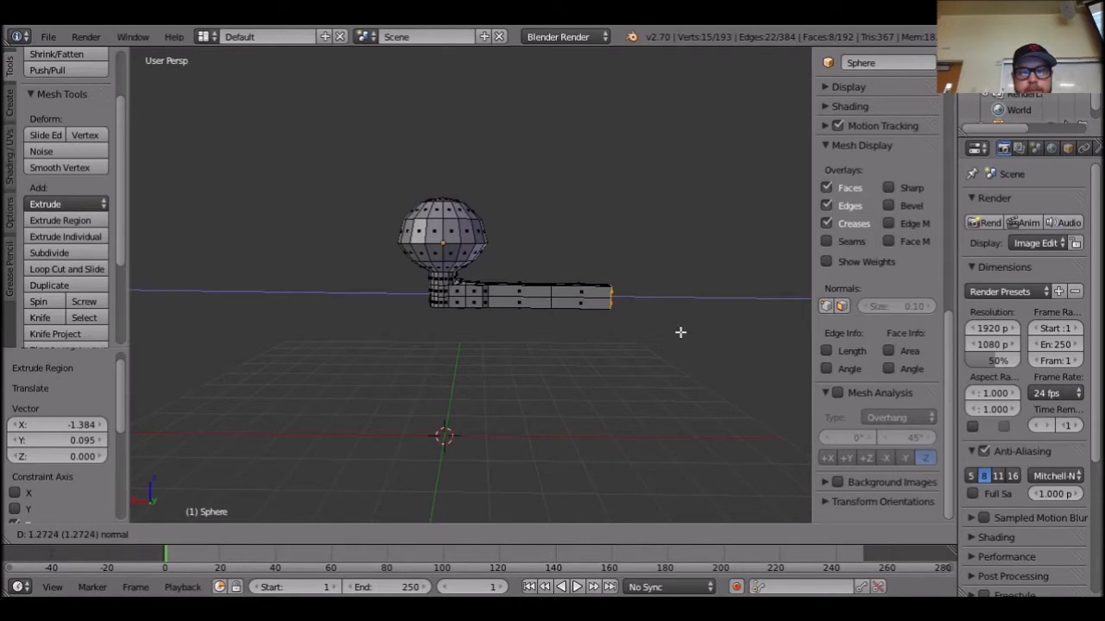
left_click(675, 332)
middle_click_drag(643, 353, 624, 311)
scroll(646, 370, "up", 4)
key("a")
Select the whole open edge loop around the bottom of the neck and centre the view on it.
scroll(530, 382, "down", 5)
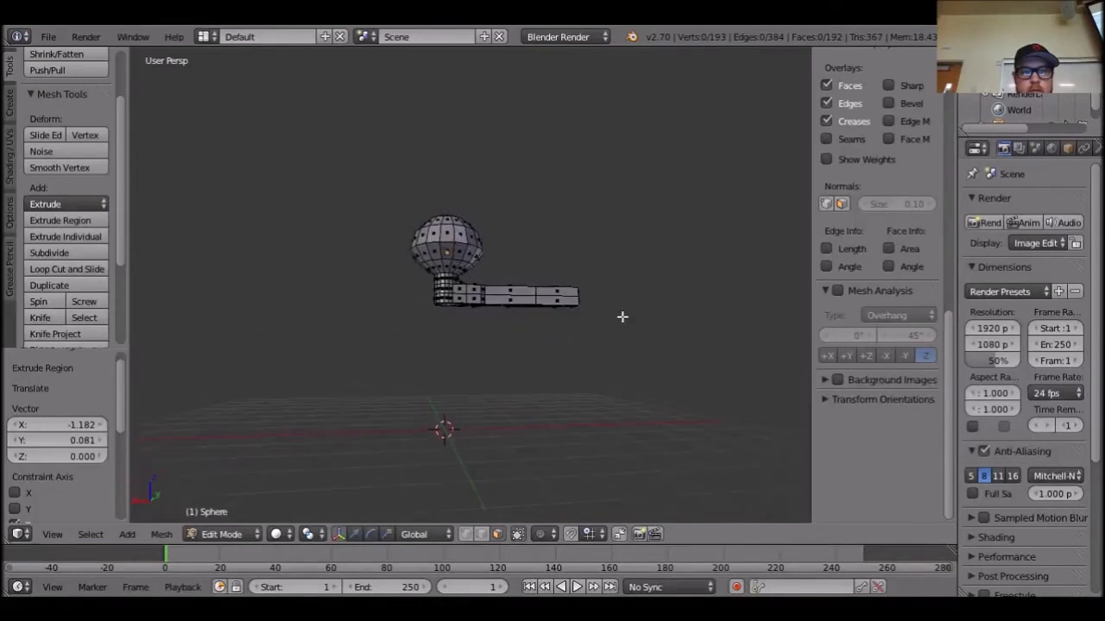
scroll(625, 337, "up", 3)
middle_click_drag(558, 388, 555, 338)
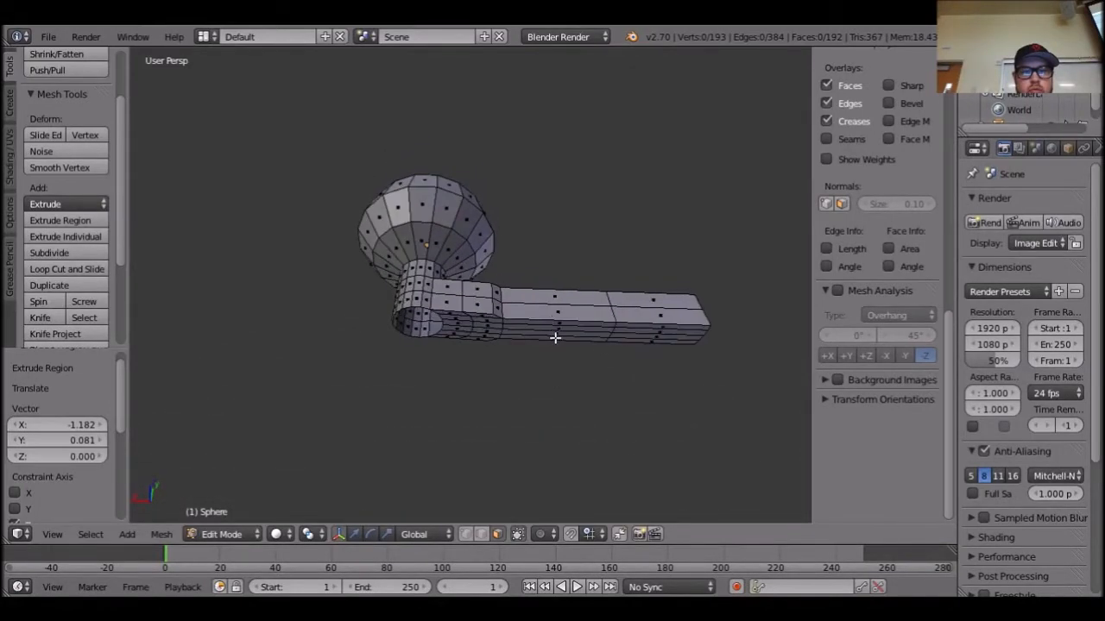
scroll(579, 377, "up", 3)
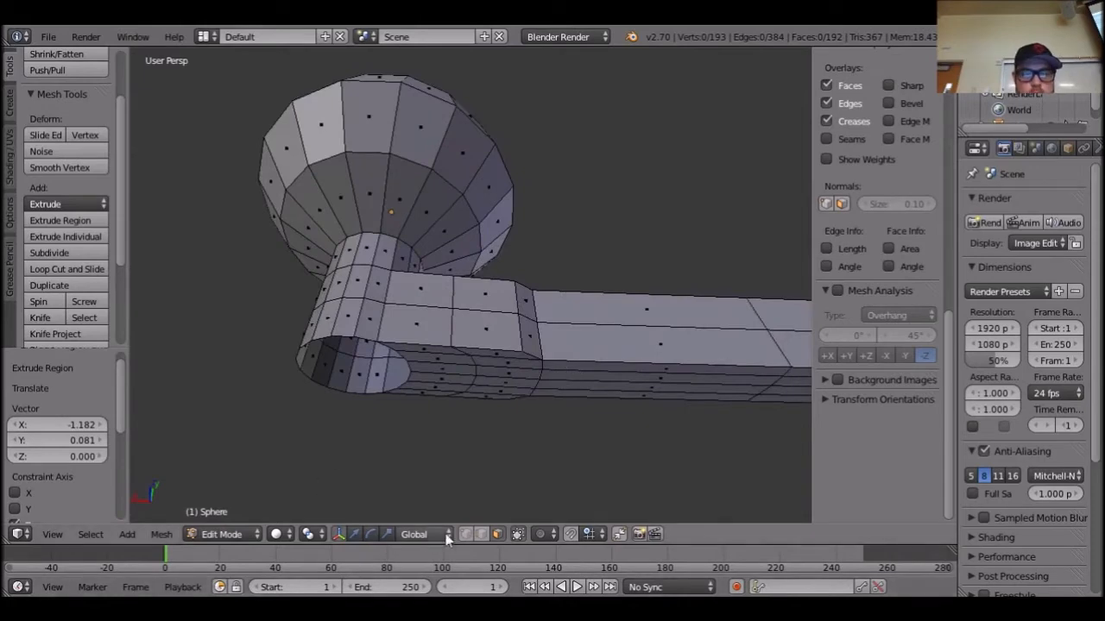
right_click(354, 397, "alt")
middle_click_drag(382, 468, 428, 467)
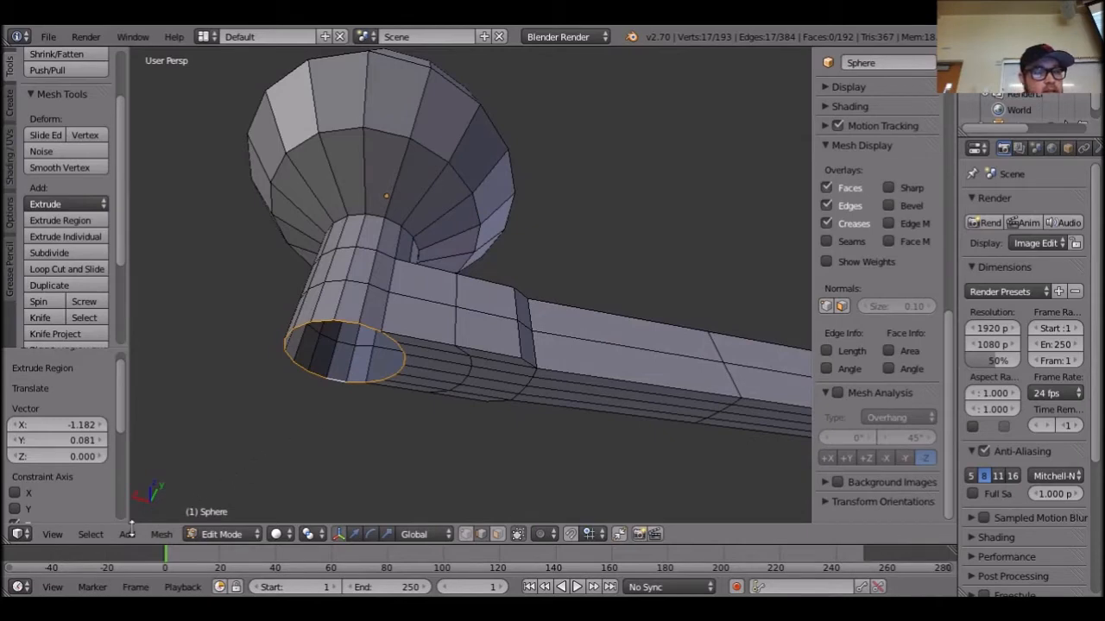
left_click(157, 541)
left_click(160, 541)
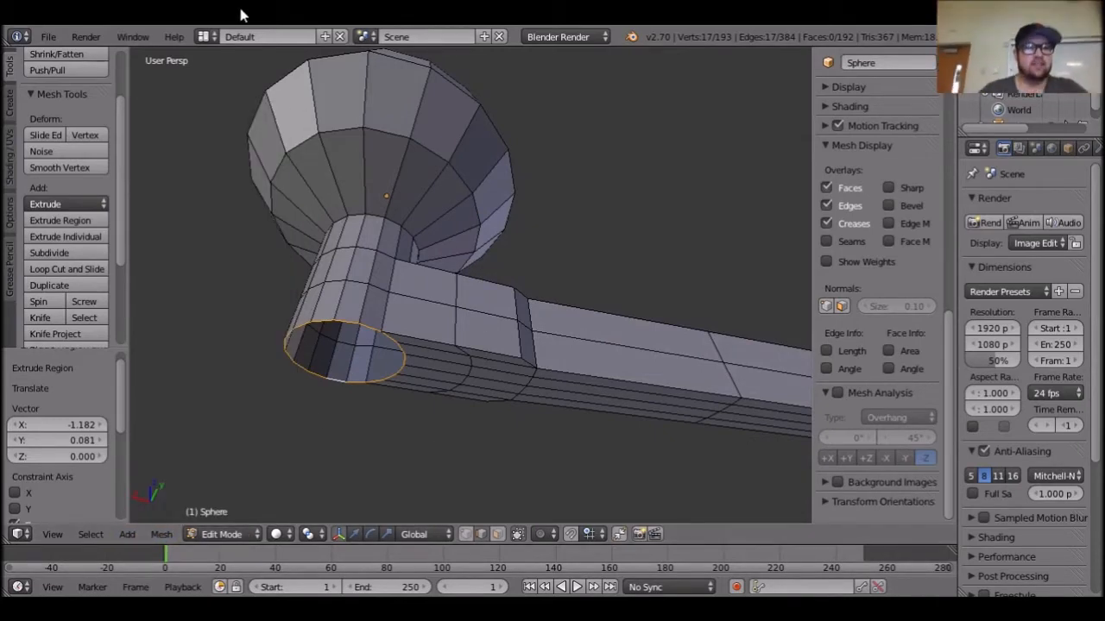
middle_click_drag(349, 428, 340, 405)
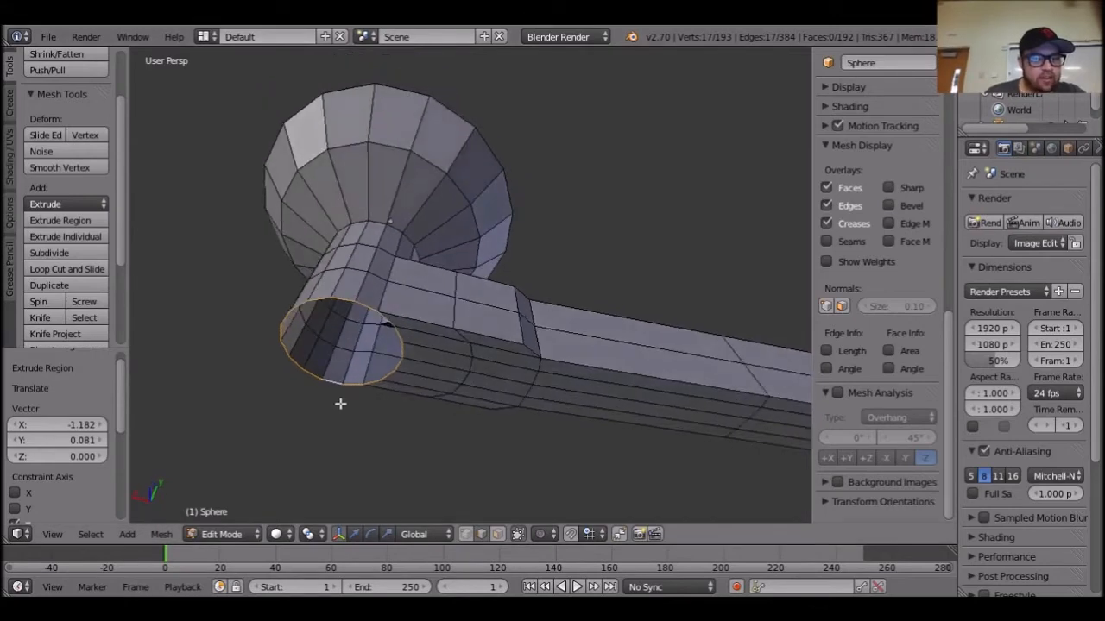
key("KP_Decimal")
Fill the neck's bottom opening with faces using the Fill command.
left_click(161, 535)
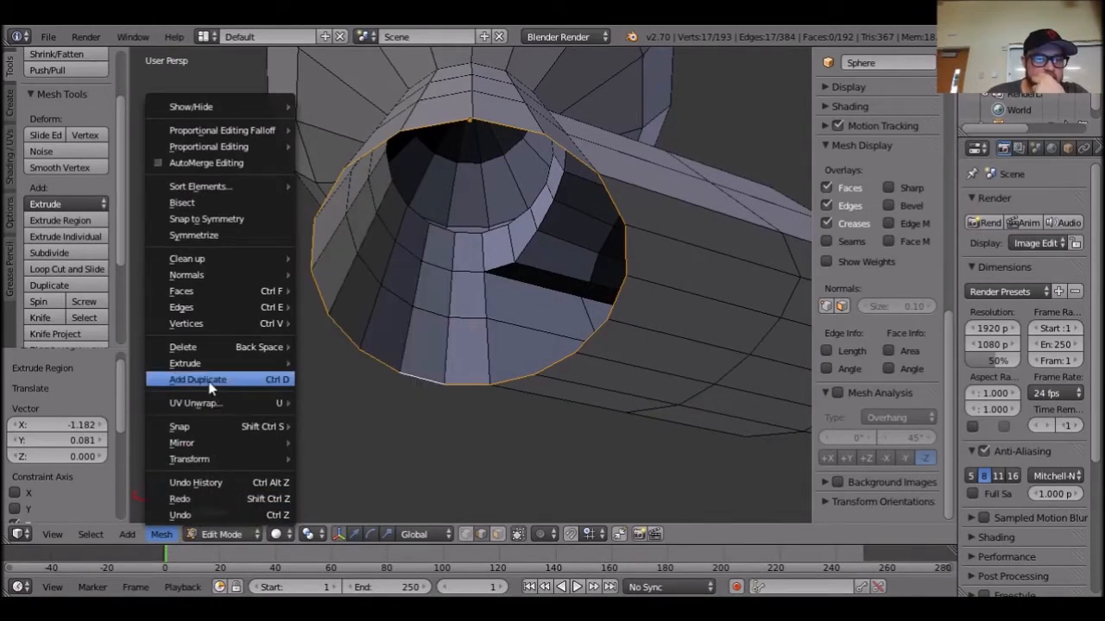
mouse_move(205, 329)
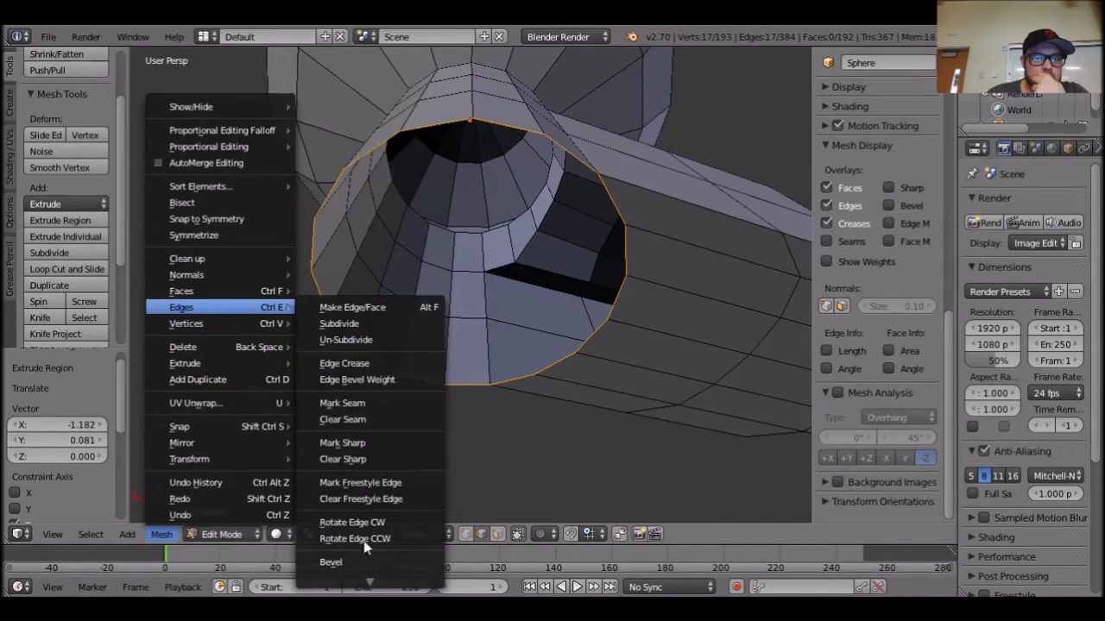
mouse_move(372, 593)
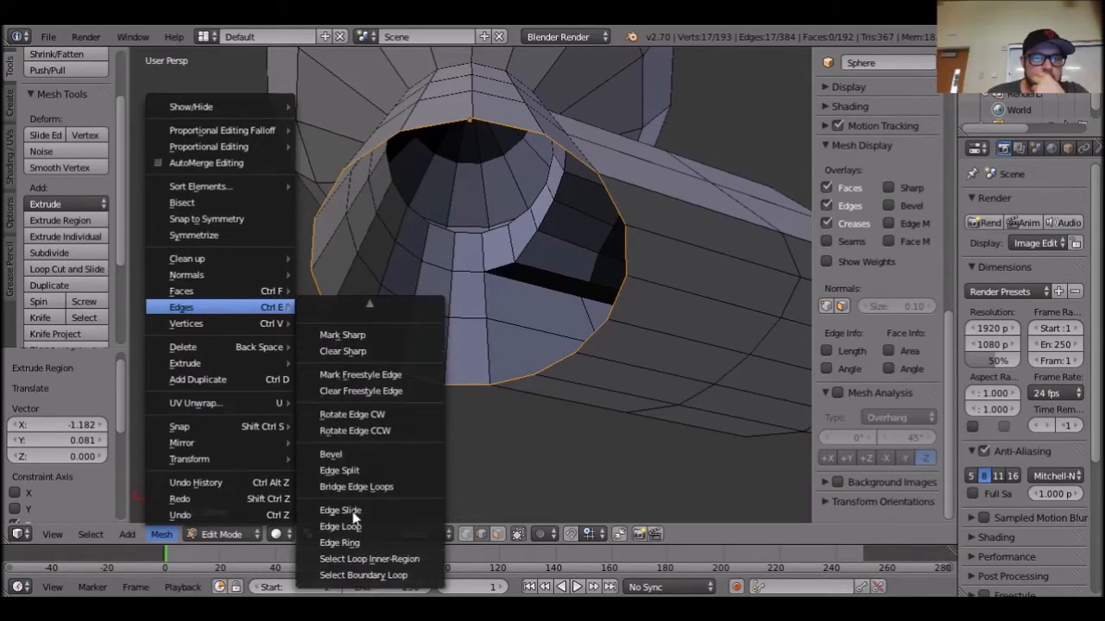
mouse_move(232, 296)
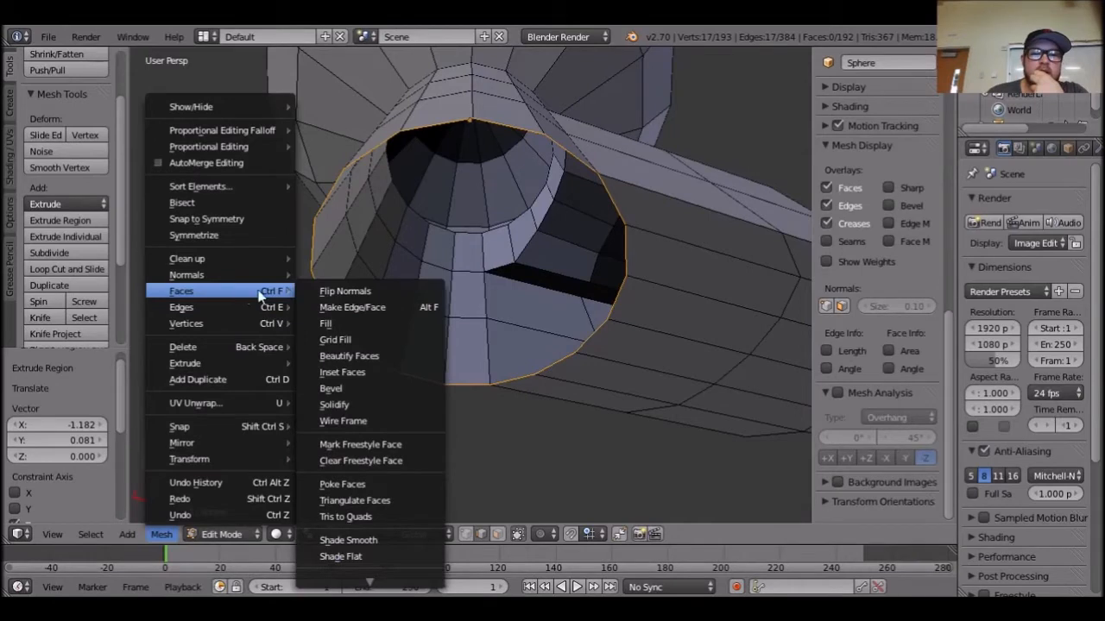
left_click(361, 325)
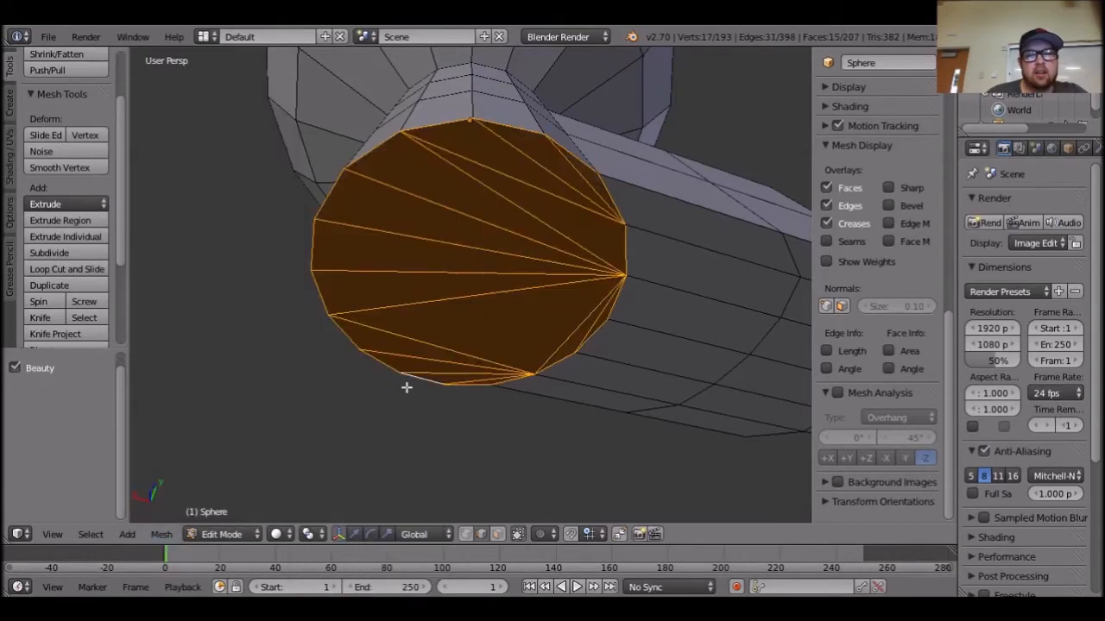
Deselect everything and examine the filled neck opening in Object Mode.
scroll(364, 432, "down", 2)
middle_click_drag(377, 419, 464, 439)
scroll(518, 431, "down", 12)
scroll(527, 420, "up", 8)
scroll(528, 419, "up", 8)
middle_click_drag(538, 429, 553, 375)
key("a")
key("Tab")
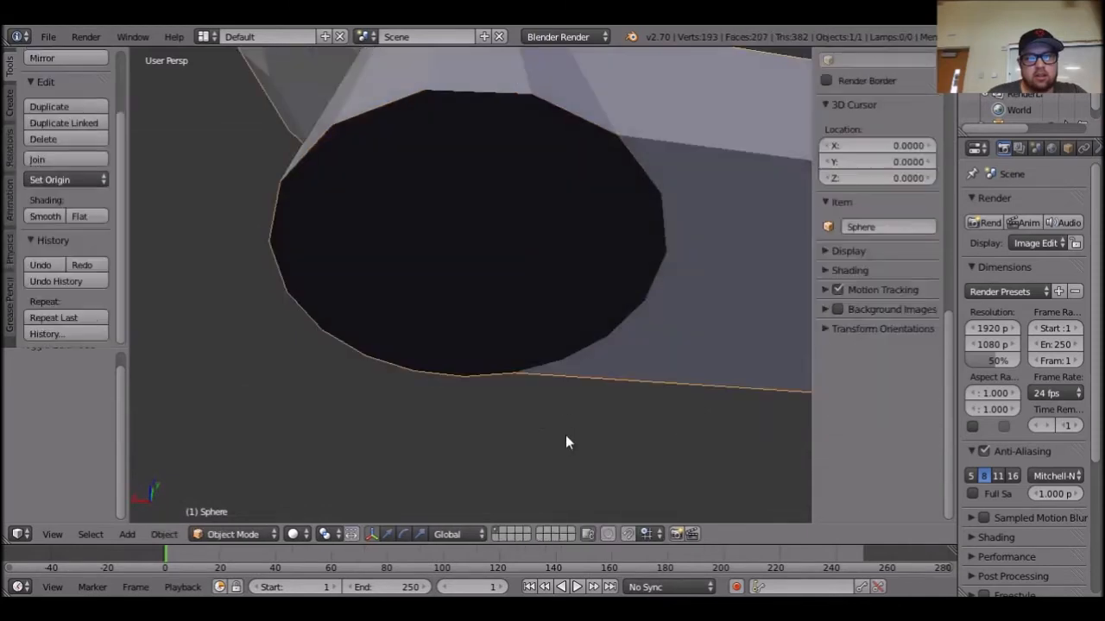
Return to Edit Mode and undo the deselection and the fill of the neck opening.
key("Tab")
key("ctrl+z")
key("ctrl+z")
Try to close the neck's bottom edge loop with the Fill command and undo the fill.
middle_click_drag(491, 368, 483, 403)
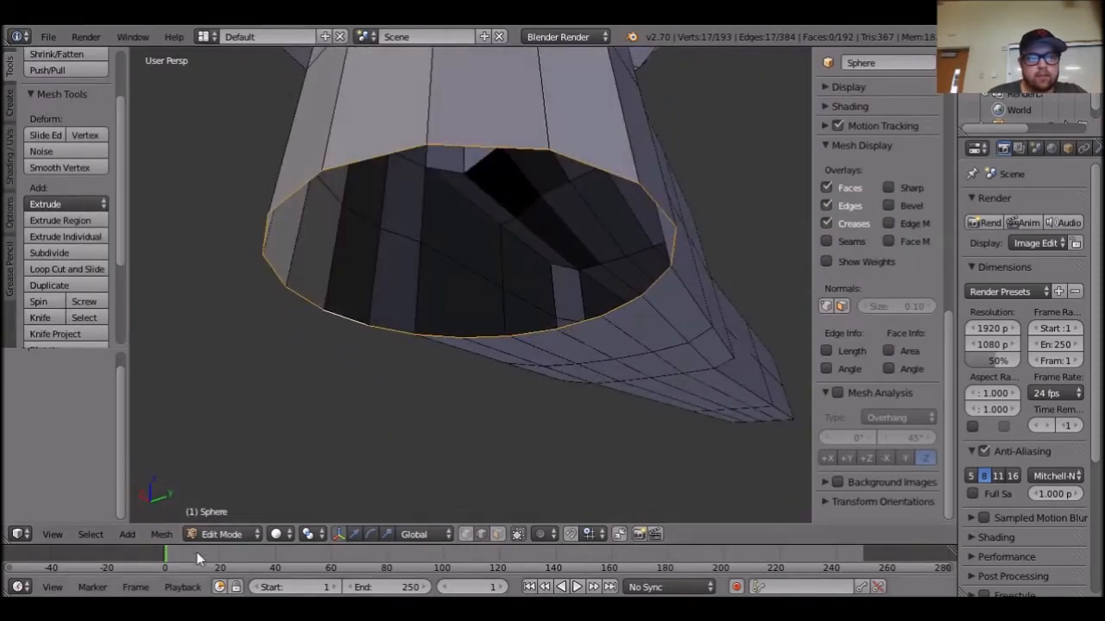
left_click(173, 535)
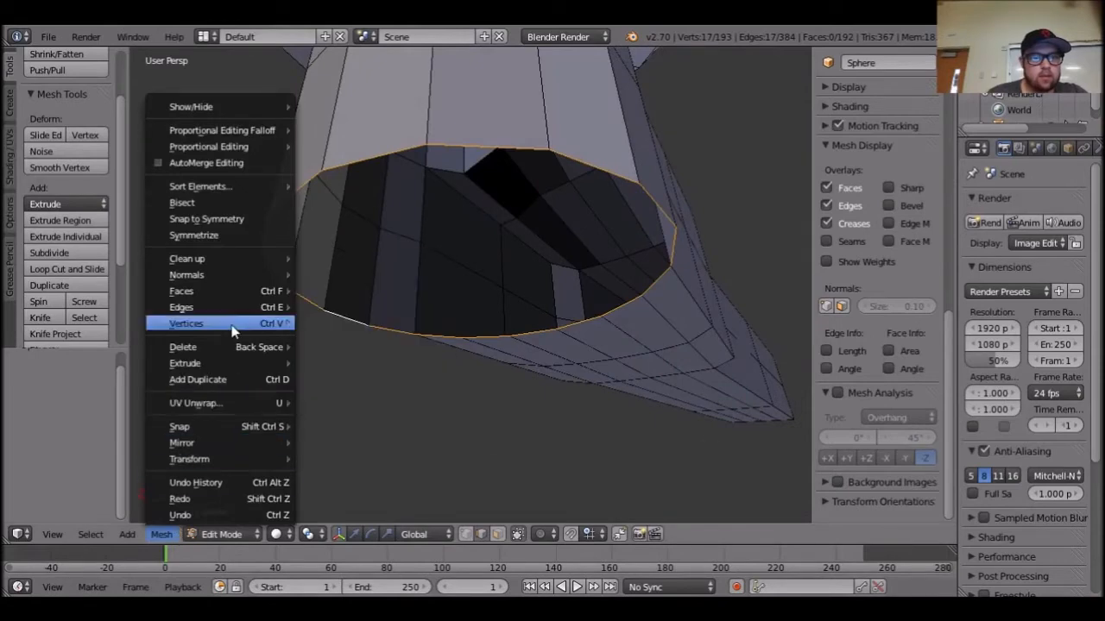
mouse_move(230, 297)
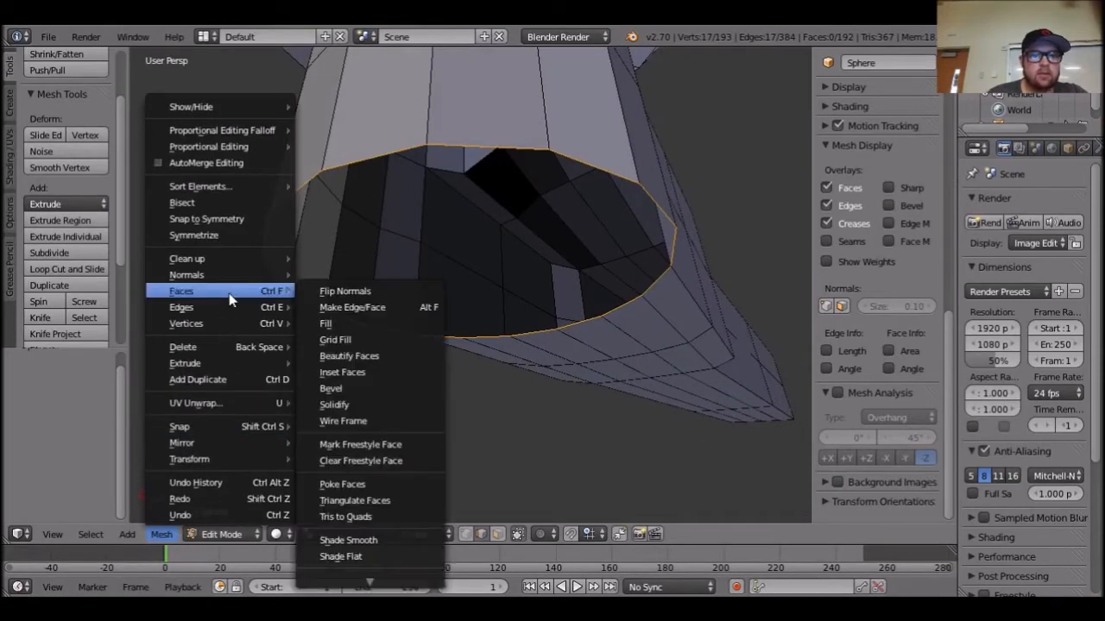
left_click(363, 319)
middle_click_drag(527, 393, 448, 333)
key("ctrl+z")
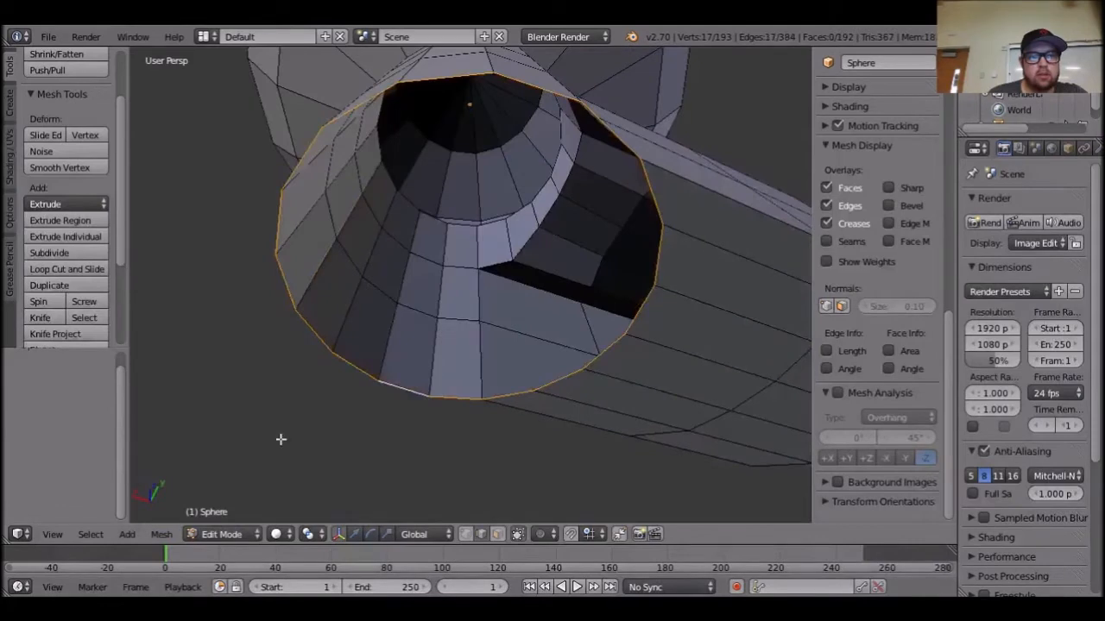
Fill the neck's bottom opening with the Beauty option turned off, and deselect everything.
left_click(161, 535)
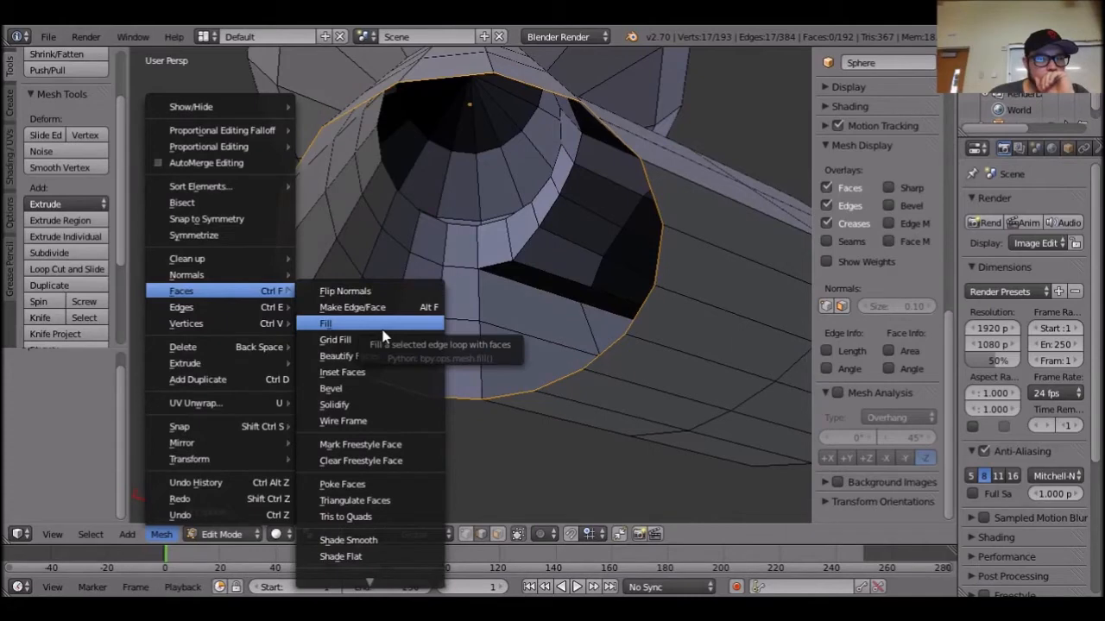
left_click(405, 333)
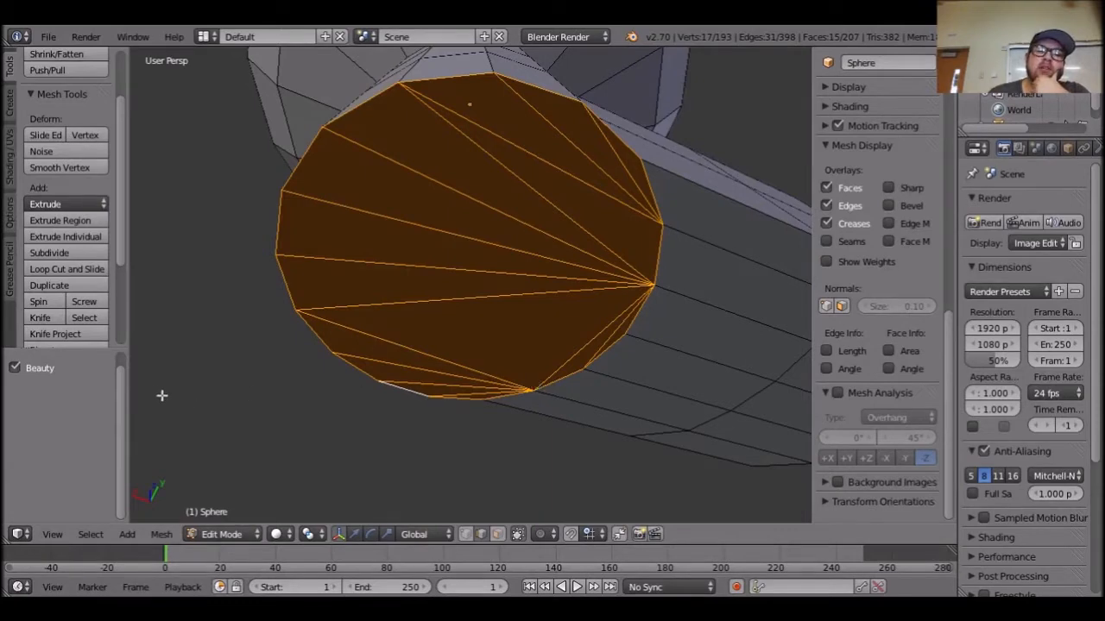
left_click(41, 370)
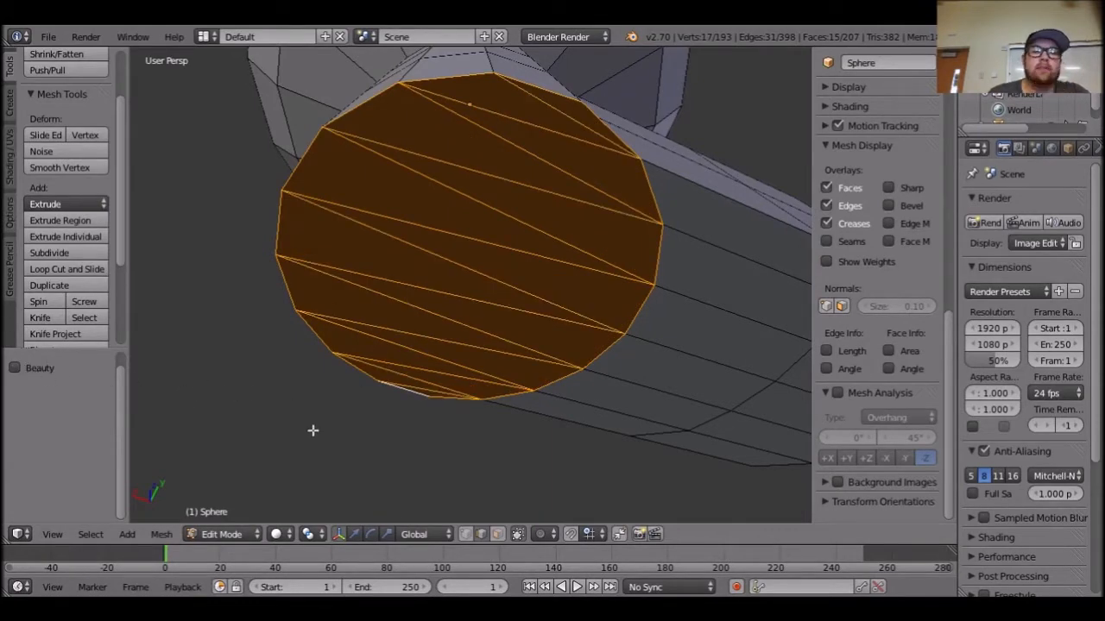
key("a")
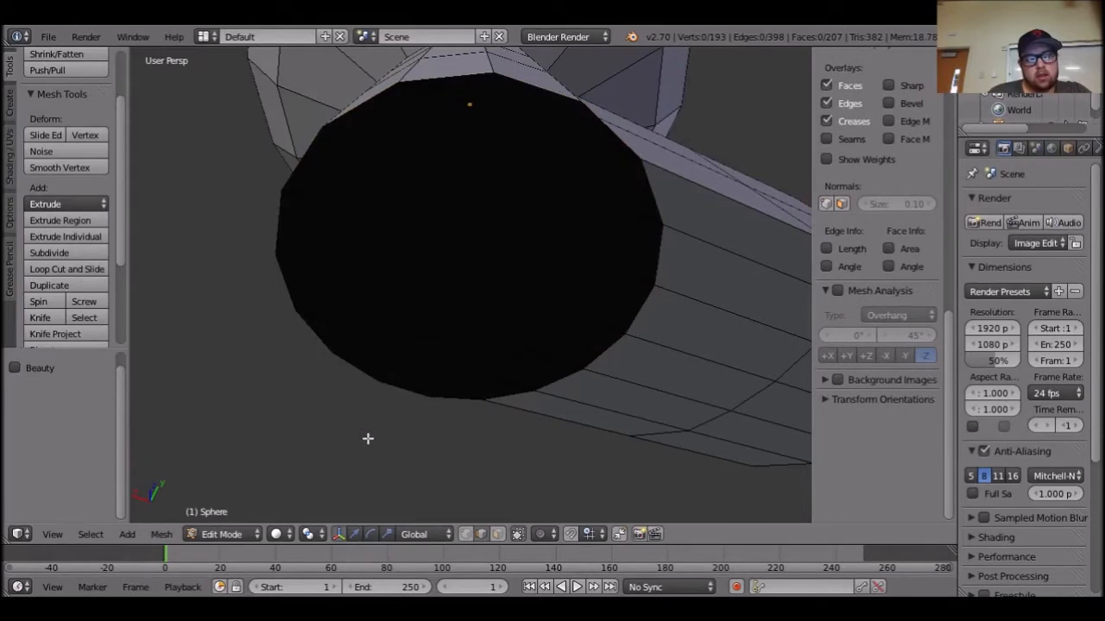
middle_click_drag(390, 446, 713, 500)
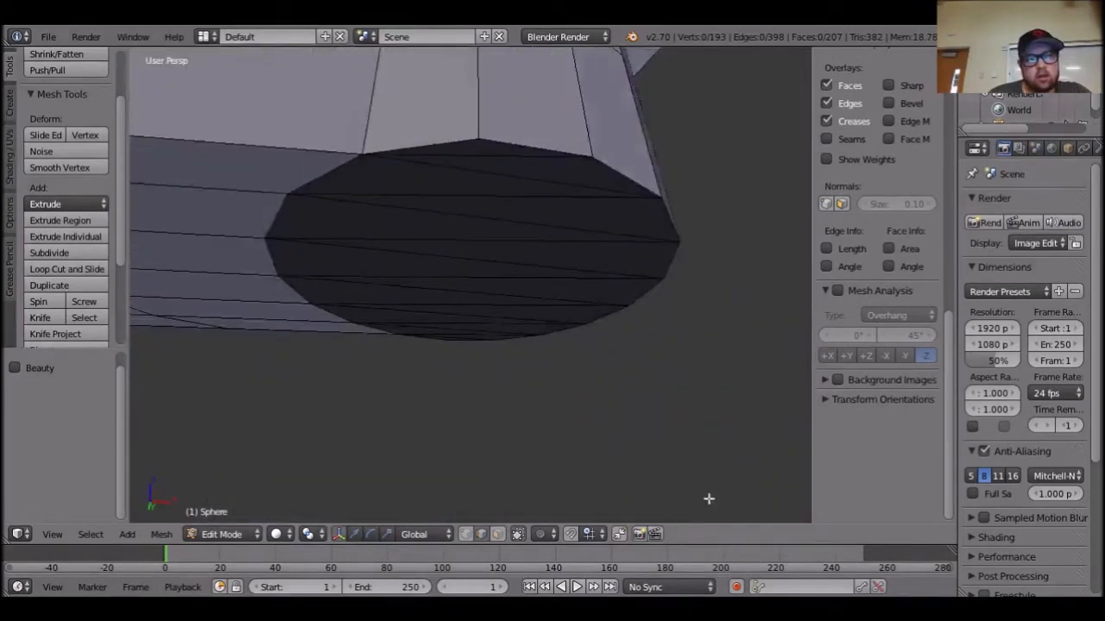
Deselect the model in Object Mode and examine the head, open neck and shoulder from several sides.
key("Tab")
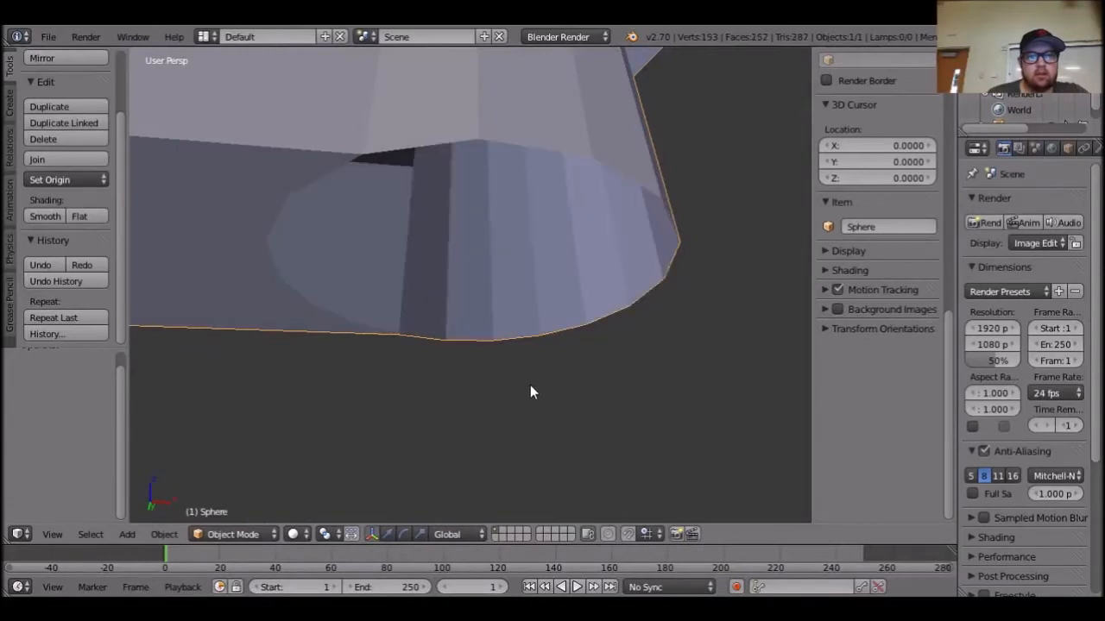
scroll(530, 385, "down", 6)
key("a")
middle_click_drag(530, 382, 483, 414)
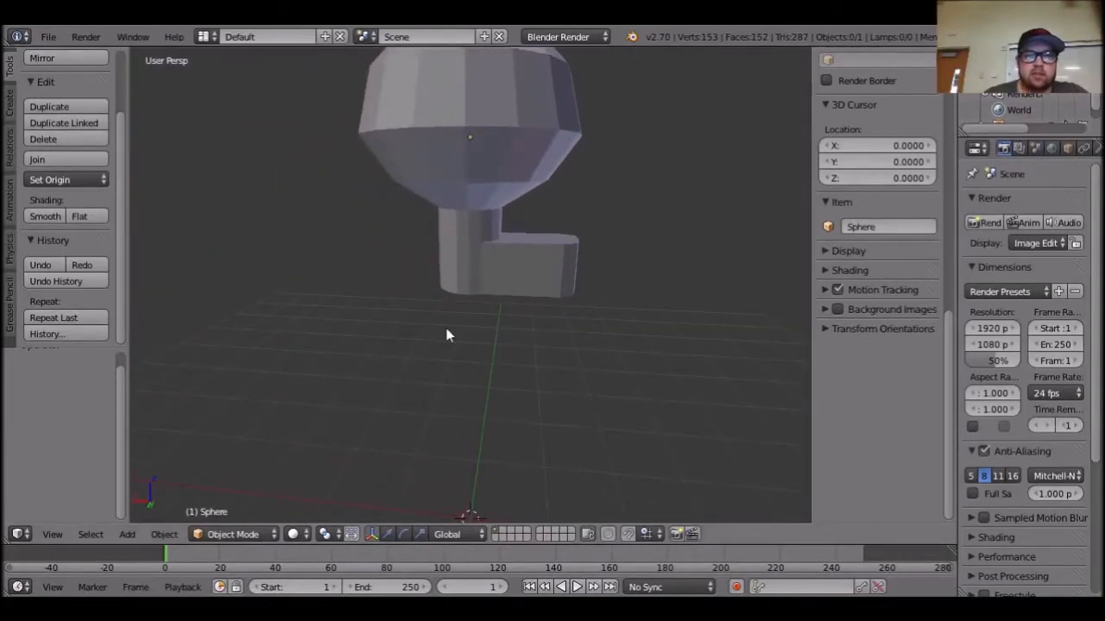
middle_click_drag(521, 358, 535, 338)
scroll(578, 342, "down", 3)
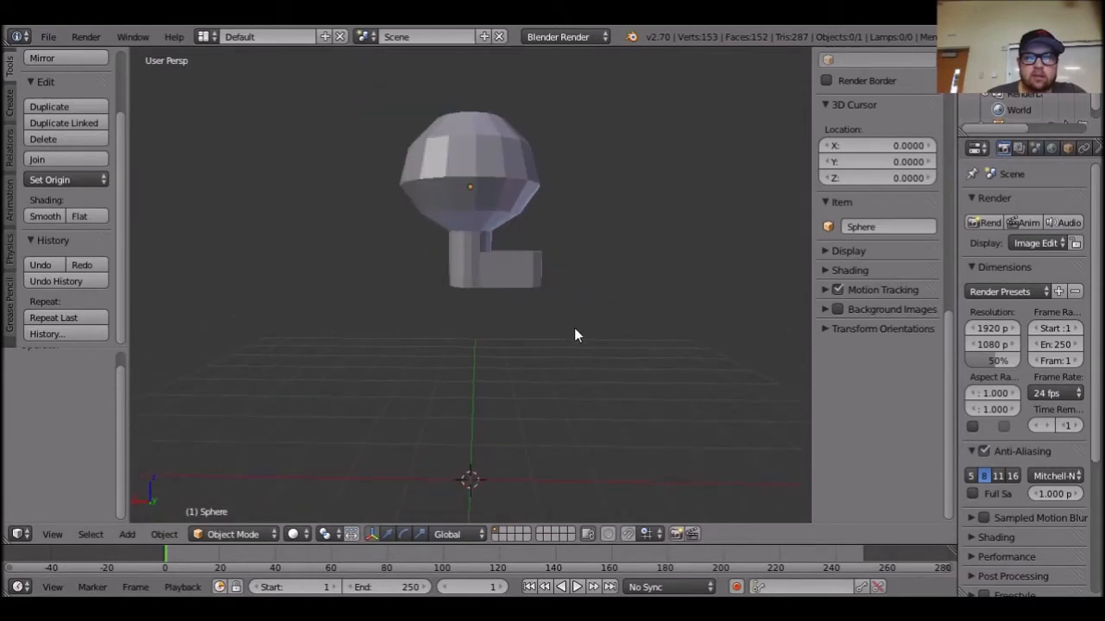
In Edit Mode, extrude the shoulder's end faces outward by about -0.805 along X as the first arm segment.
key("Tab")
middle_click_drag(602, 342, 532, 352)
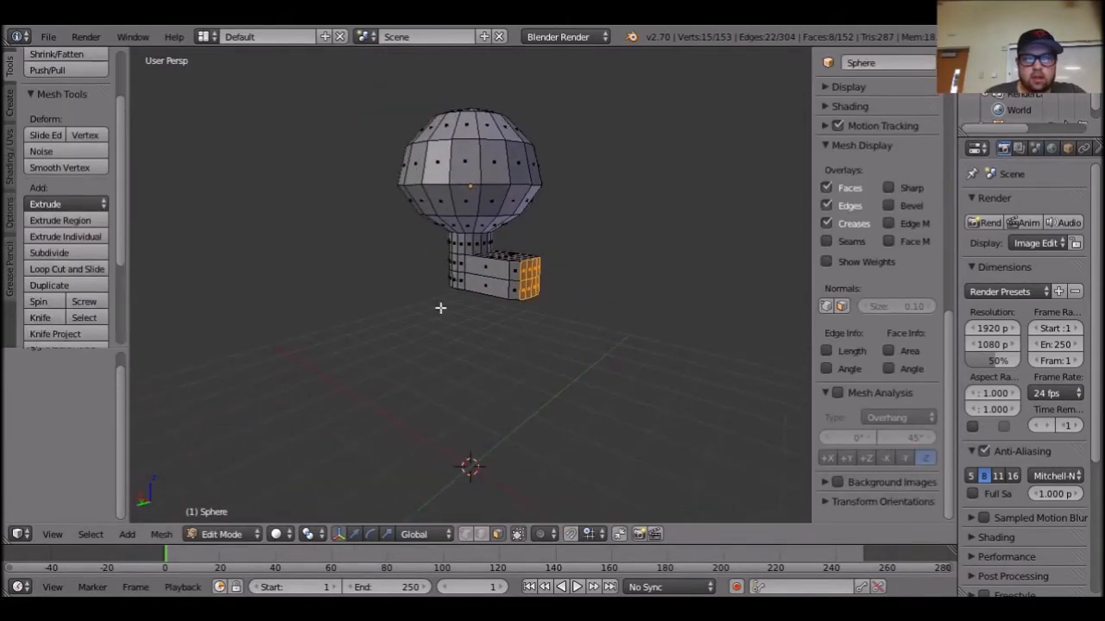
key("e")
right_click(624, 429)
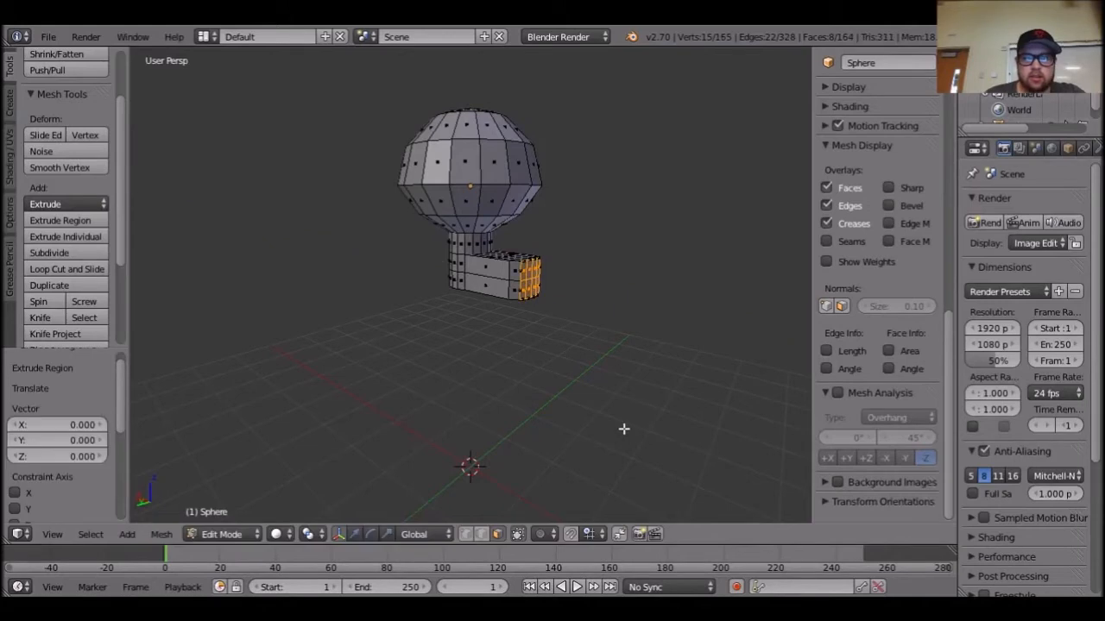
left_click_drag(483, 273, 537, 290)
middle_click_drag(537, 371, 599, 396)
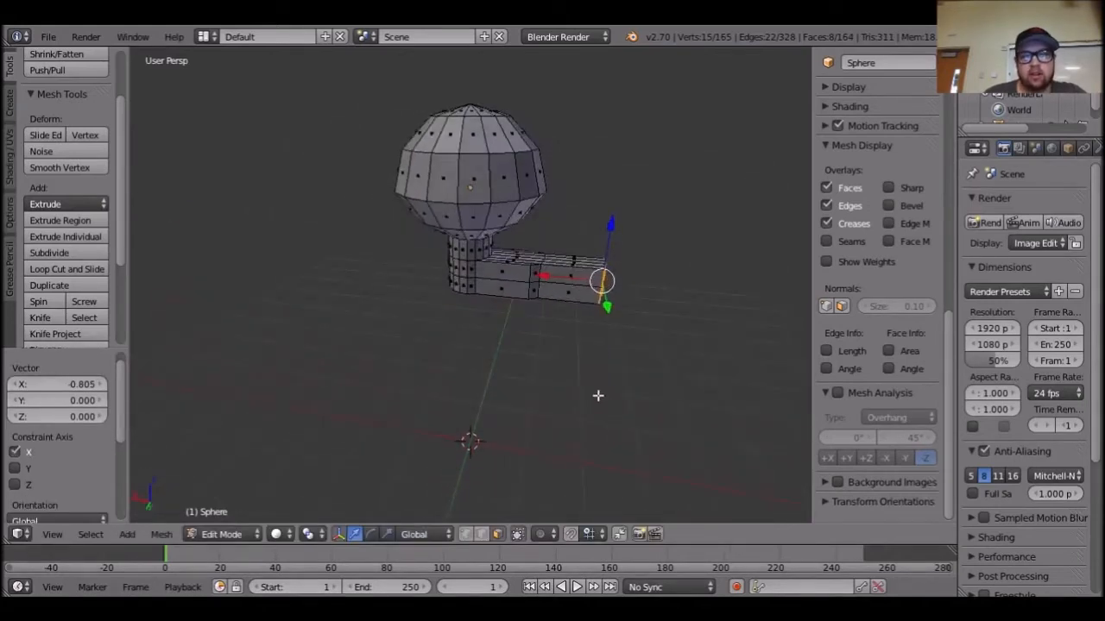
Extrude the arm's end faces outward along X to add a second arm segment, and deselect everything.
key("e")
right_click(537, 304)
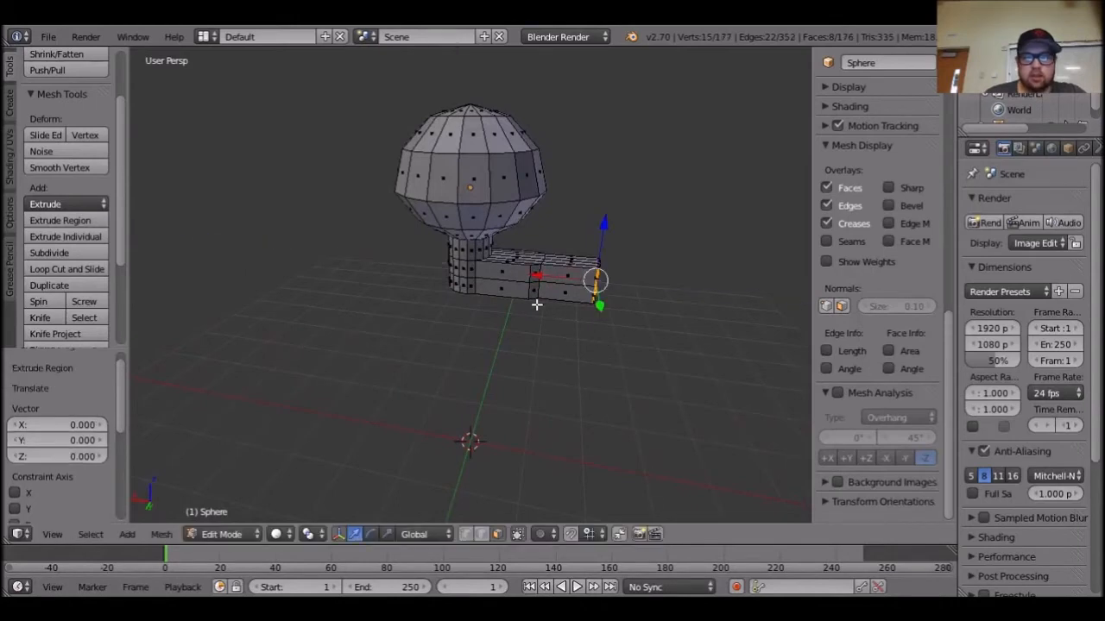
left_click_drag(536, 276, 596, 284)
middle_click_drag(624, 372, 634, 397)
key("a")
Select all the faces on the underside of the shoulder segment beside the neck opening.
middle_click_drag(584, 427, 562, 347)
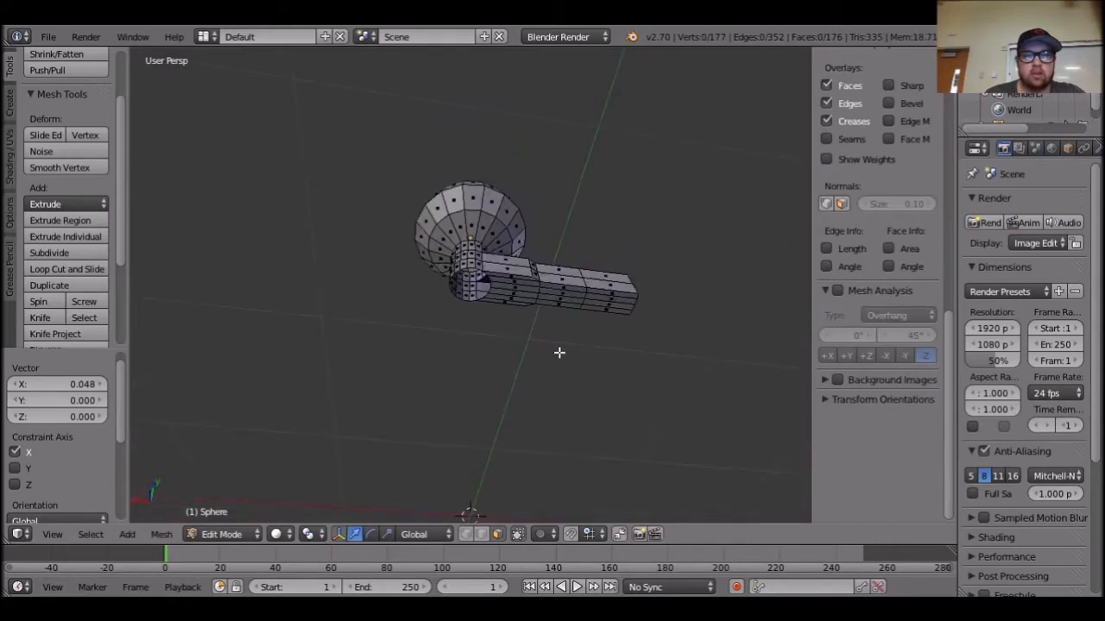
scroll(565, 380, "up", 3)
scroll(566, 407, "up", 3)
scroll(552, 414, "down", 2)
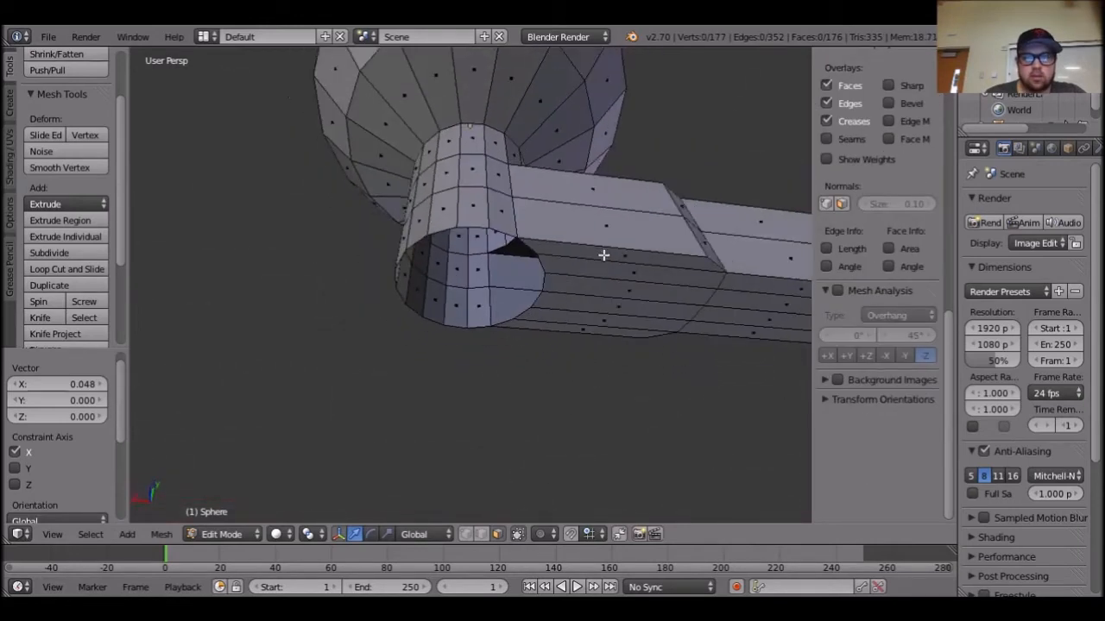
right_click(614, 266)
right_click(621, 285, "shift")
right_click(612, 302, "shift")
right_click(596, 323, "shift")
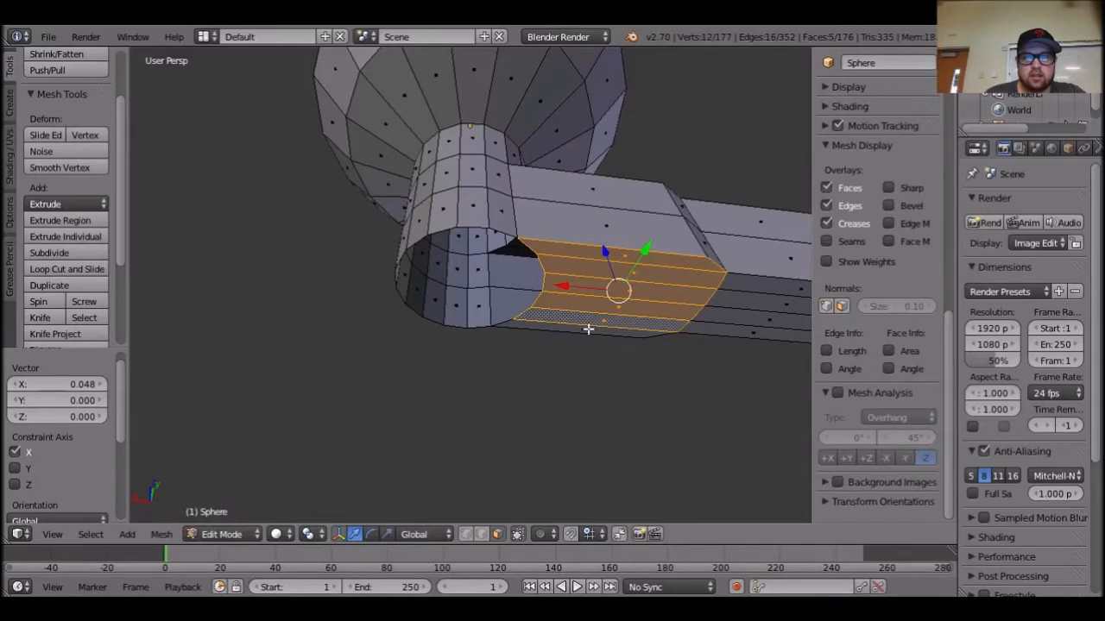
right_click(595, 328, "shift")
Extrude the shoulder's underside faces down by about 0.52 along Z, lower them about 0.508 more, and deselect.
key("e")
right_click(563, 419)
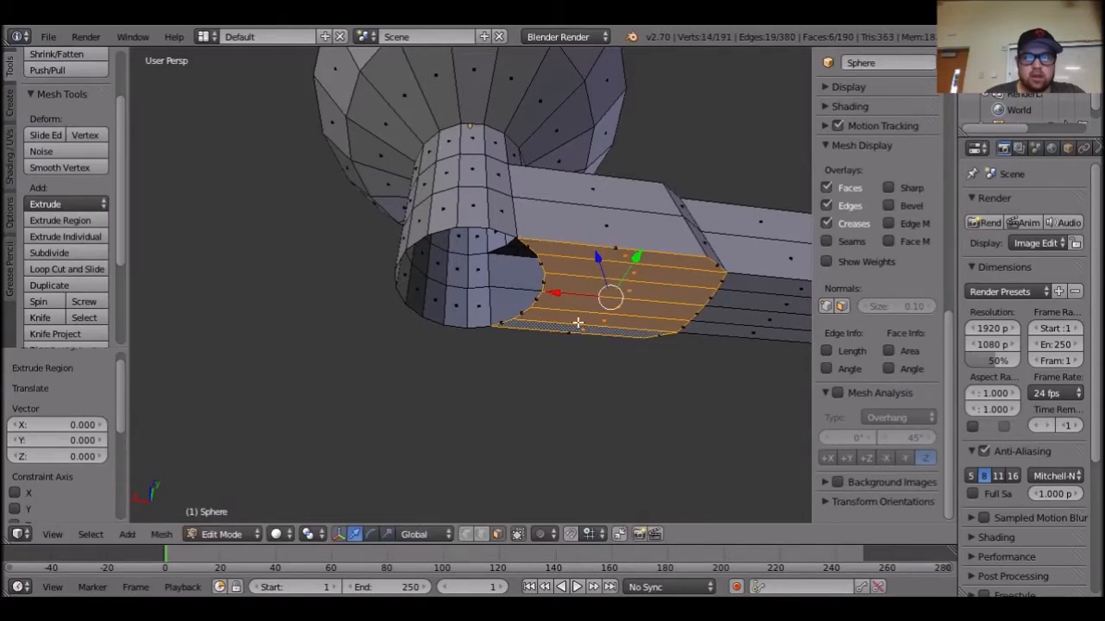
left_click_drag(598, 255, 597, 400)
scroll(596, 402, "down", 3)
middle_click_drag(596, 402, 584, 453)
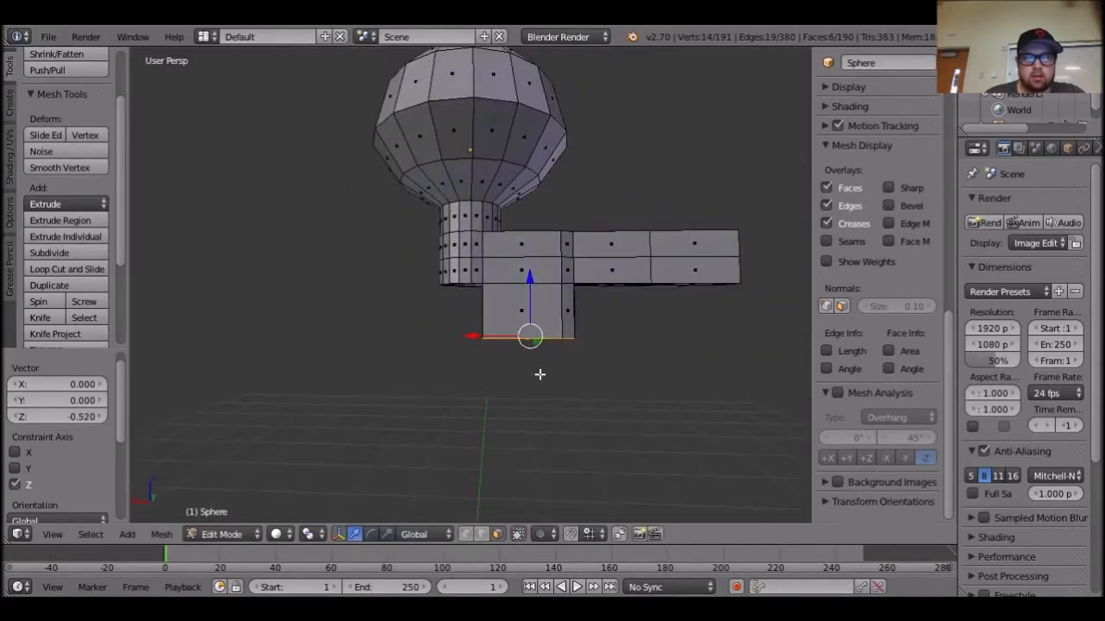
left_click_drag(525, 272, 542, 342)
key("a")
In vertex selection with hidden vertices selectable, move the downward extrusion's lower outer vertices inward by about 0.229 along X.
left_click(466, 534)
left_click(518, 534)
middle_click_drag(659, 459, 651, 436)
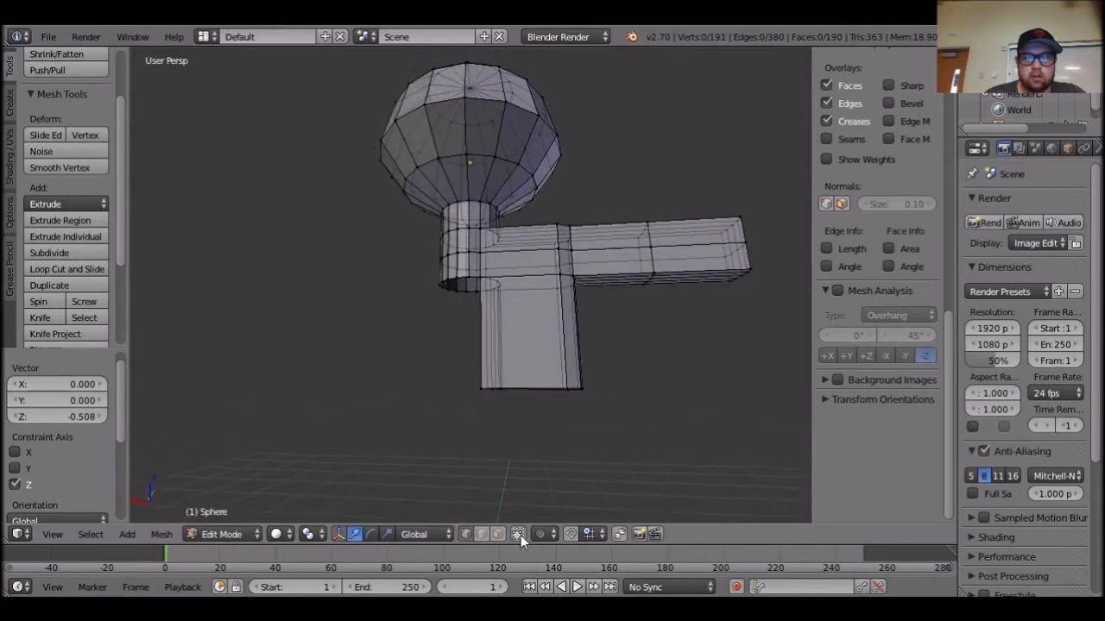
left_click_drag(618, 422, 496, 390)
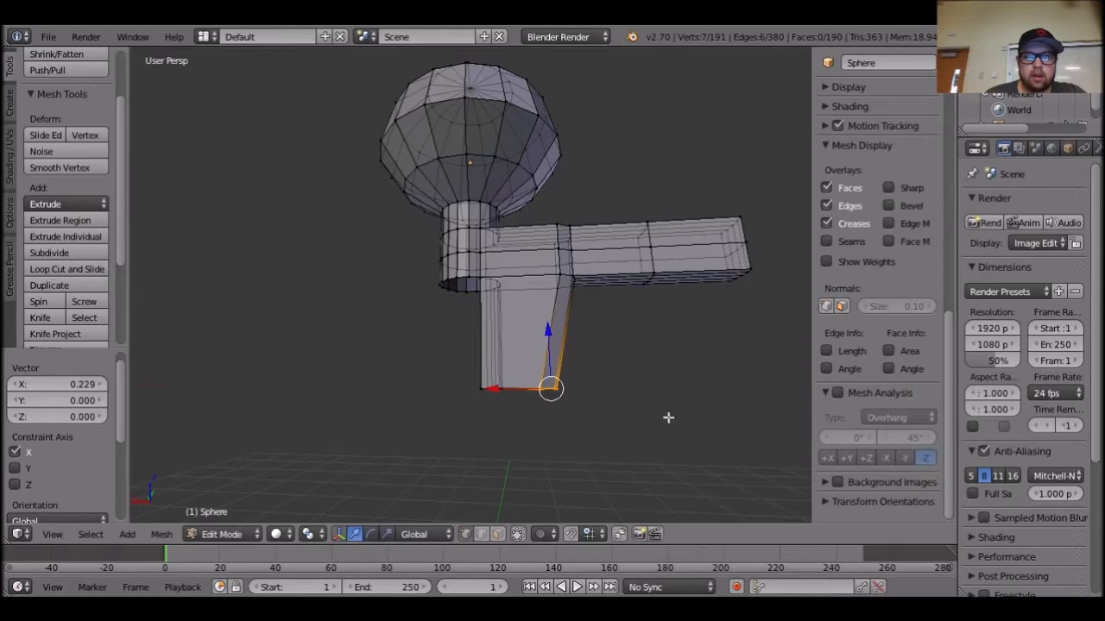
middle_click_drag(675, 398, 283, 426)
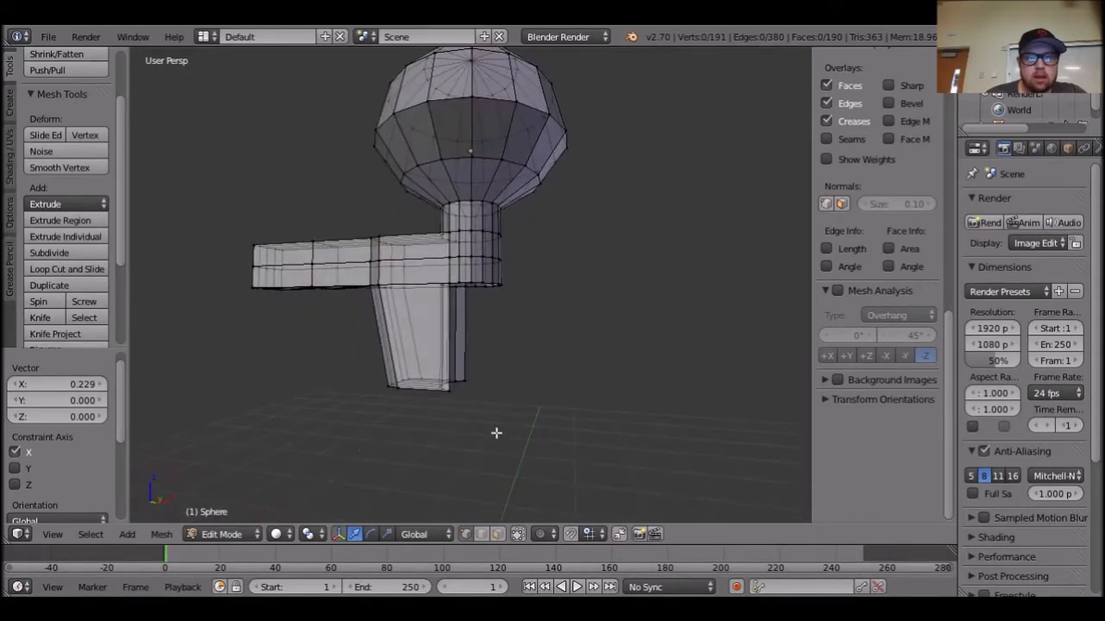
middle_click_drag(497, 433, 322, 435)
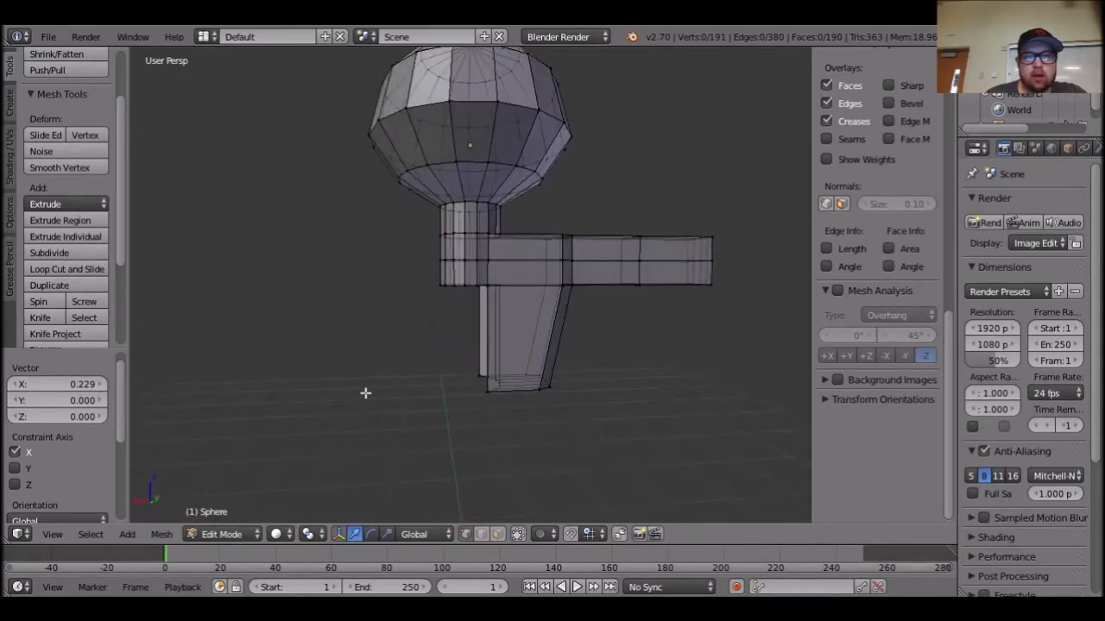
Box-select the vertices at the arm's end, shift them by about 0.132 along X, and deselect.
scroll(350, 384, "down", 5)
key("b")
left_click_drag(665, 337, 611, 243)
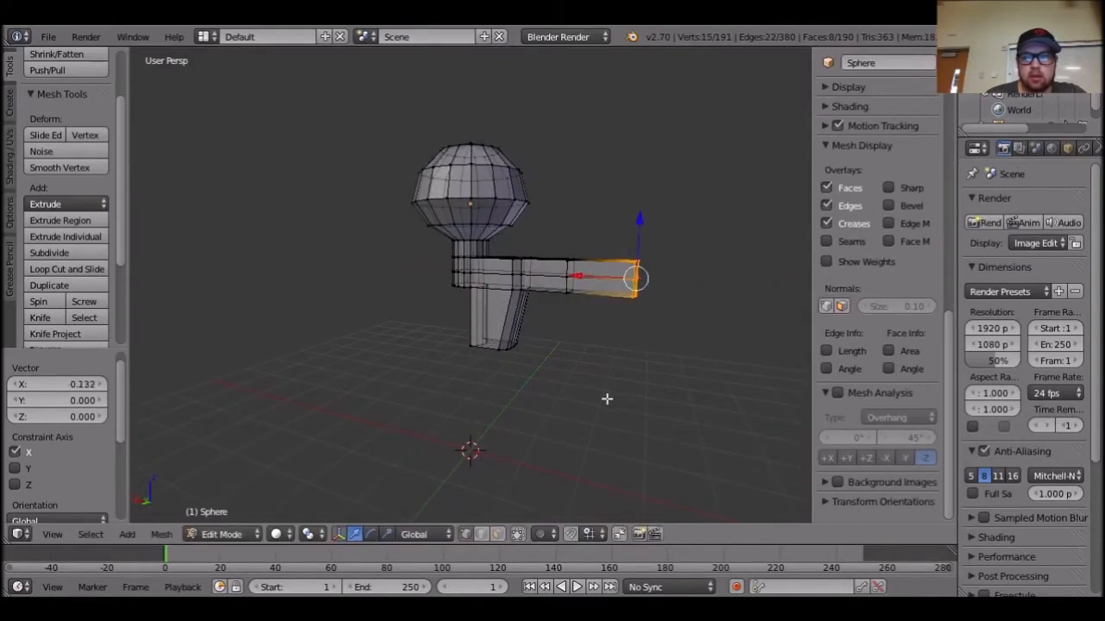
key("a")
In face selection, select the two lower rows of faces on the side of the neck opposite the arm.
scroll(552, 414, "up", 4)
left_click(498, 534)
middle_click_drag(499, 532, 477, 270)
right_click(450, 254)
middle_click_drag(494, 313, 637, 344)
right_click(466, 284, "shift")
middle_click_drag(525, 314, 435, 286)
right_click(450, 274, "shift")
right_click(457, 284, "shift")
right_click(459, 263, "shift")
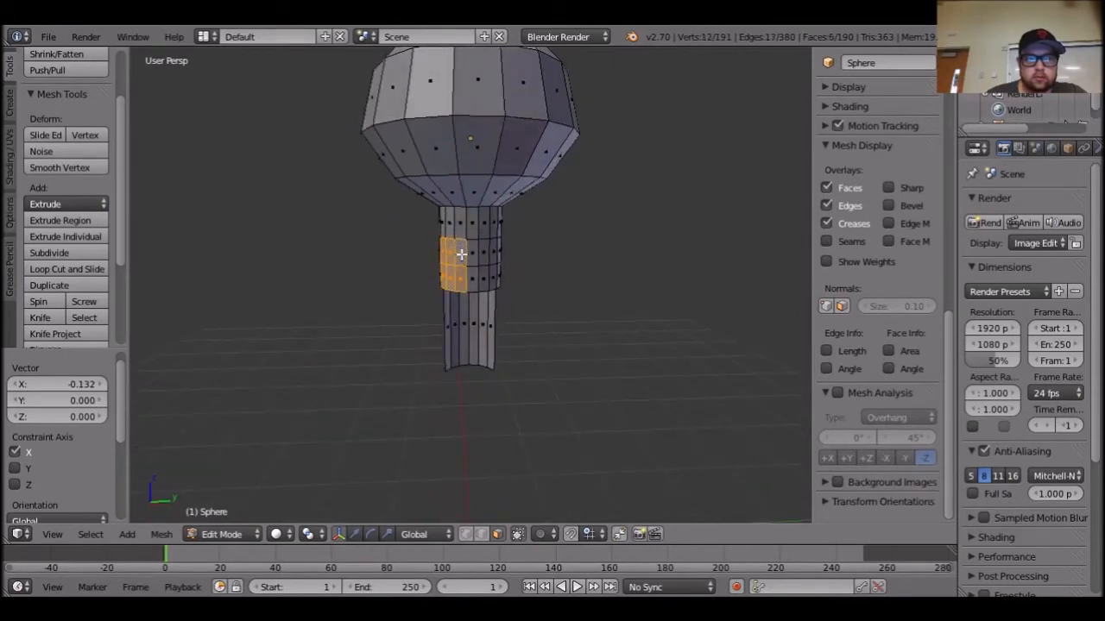
left_click_drag(477, 260, 500, 284)
middle_click_drag(601, 342, 716, 343)
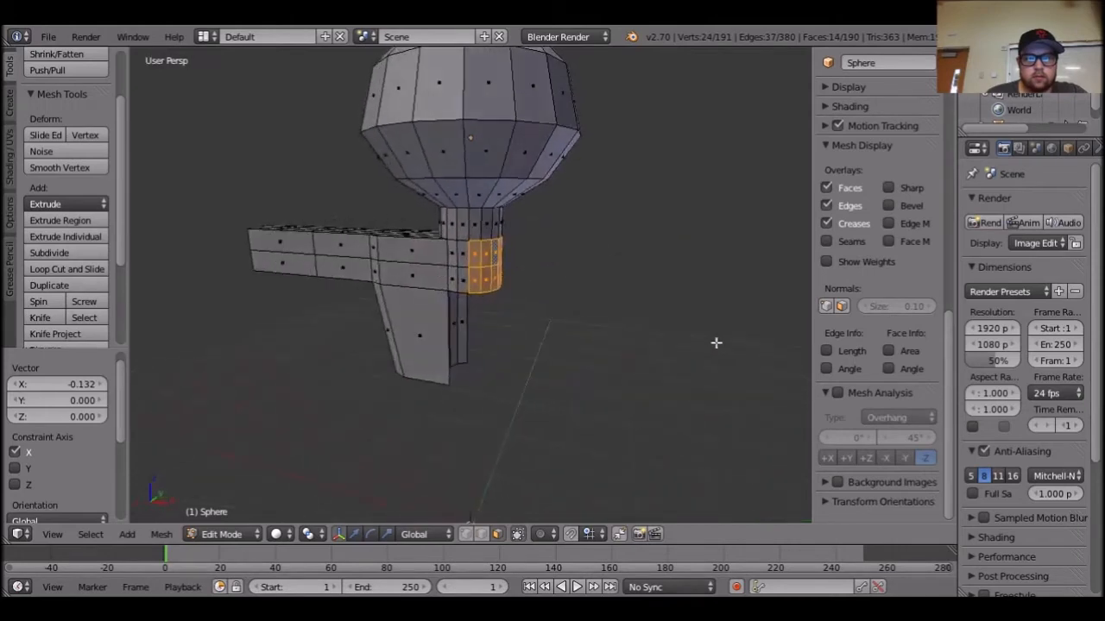
Extrude the selected neck faces outward by about 0.756 along X to form the second shoulder.
key("e")
key("x")
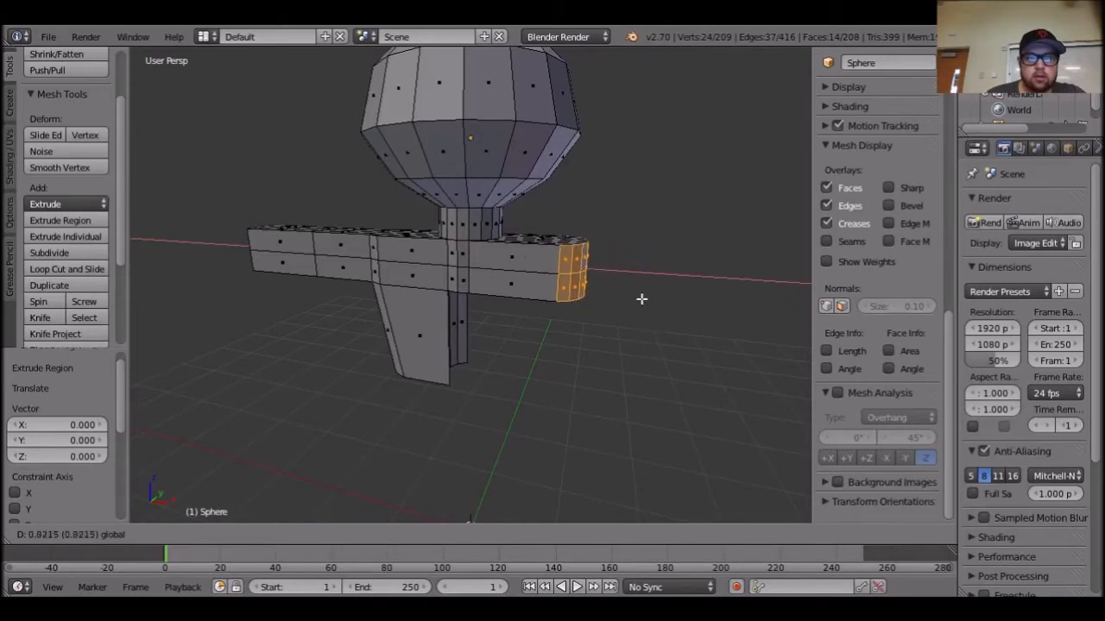
left_click(634, 298)
middle_click_drag(634, 299, 683, 384)
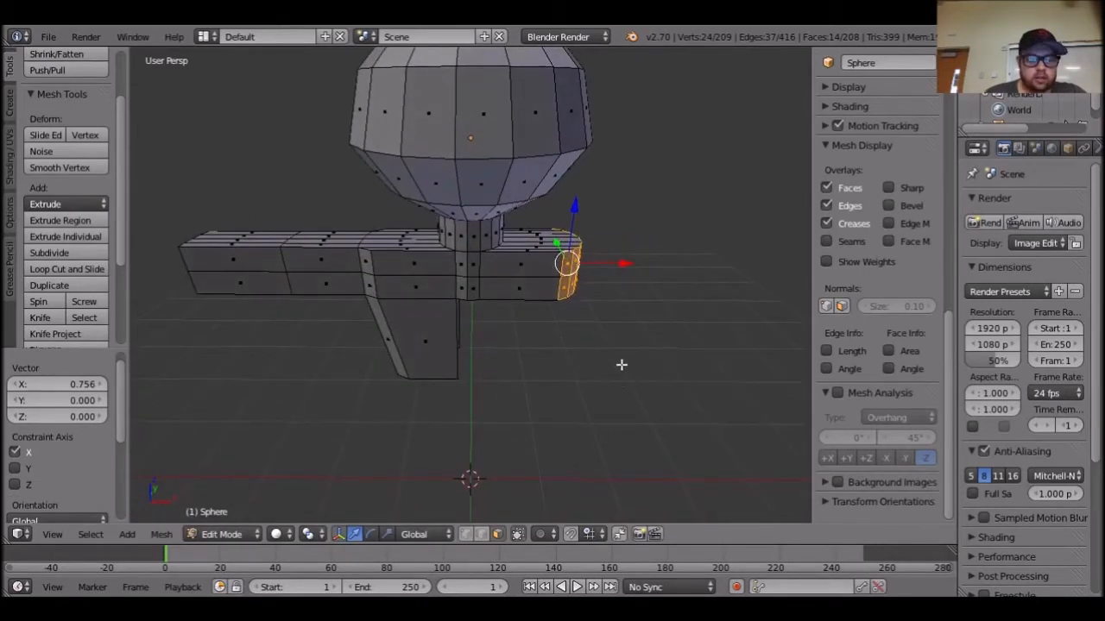
Extrude the second shoulder's end faces by about 1.155 along X as the first segment of the second arm.
key("e")
left_click(587, 371)
left_click_drag(622, 260, 738, 286)
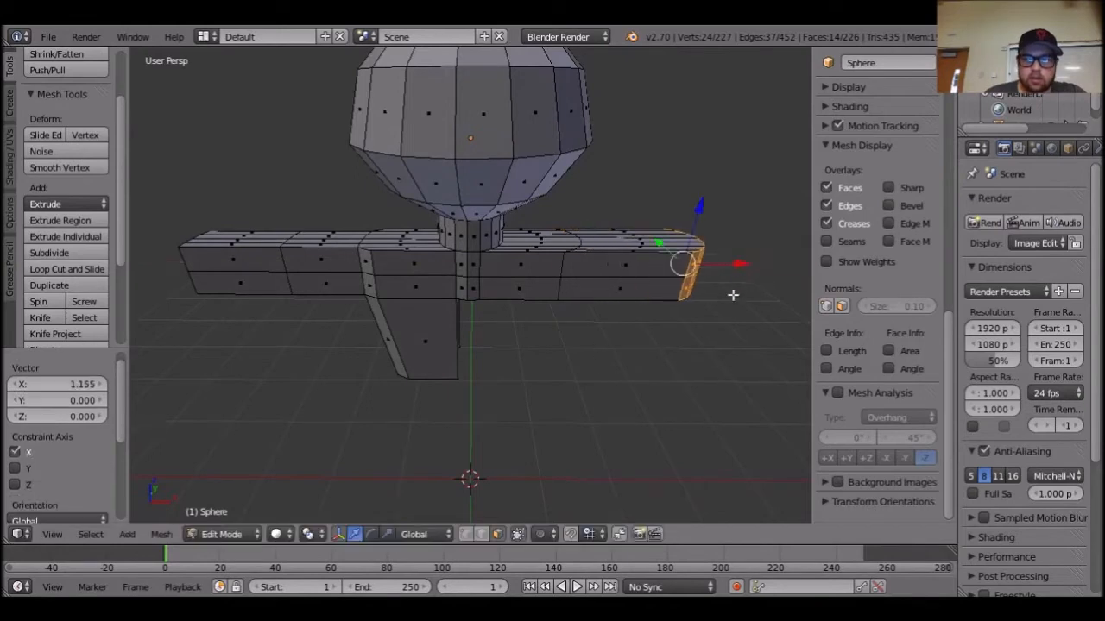
Extrude the second arm's end faces by a further 1.285 or so along X, and deselect everything.
scroll(738, 285, "down", 2)
key("e")
left_click(666, 306)
left_click_drag(664, 273, 767, 268)
key("a")
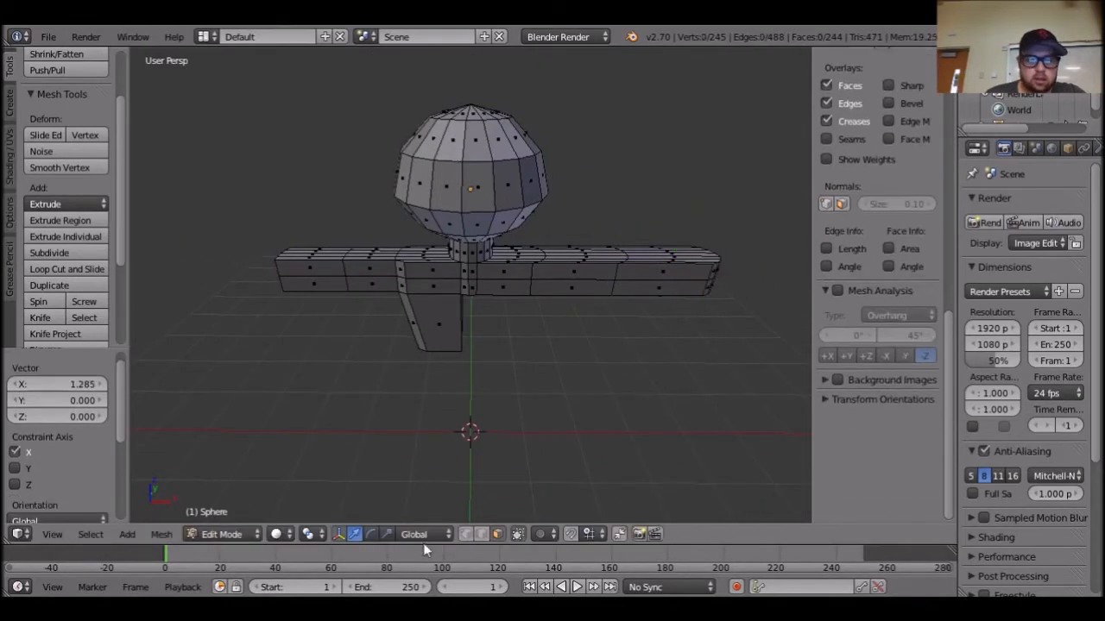
In edge selection, scale the second shoulder's outer edge loop to about 1.138 along Y and the elbow loop to about 0.791 along Z.
left_click(481, 533)
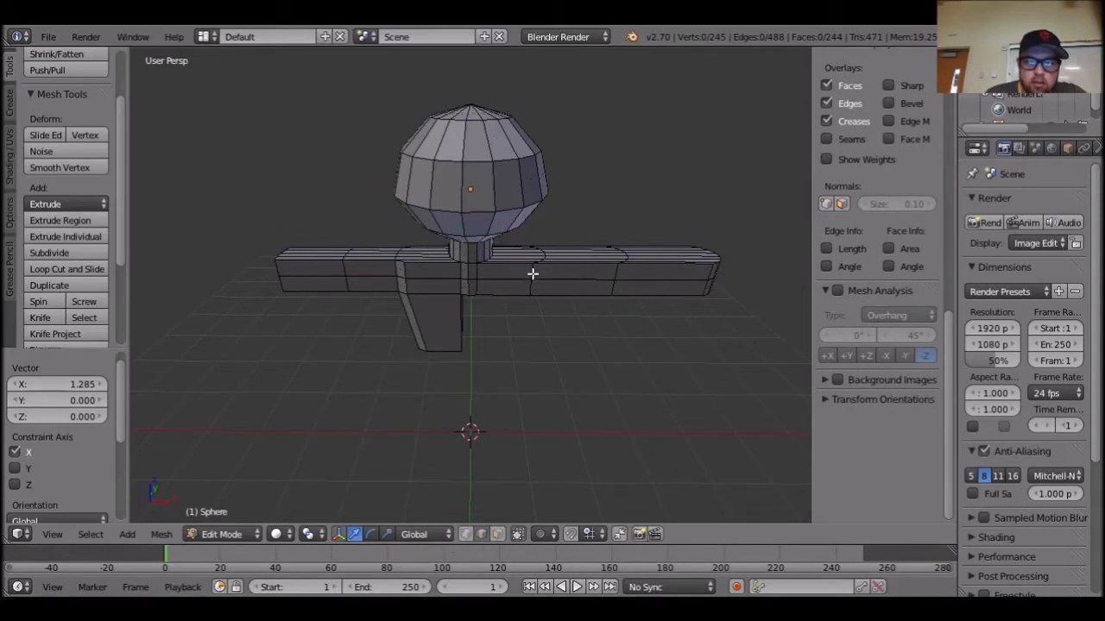
right_click(530, 273, "alt")
scroll(622, 407, "up", 3)
key("ctrl+alt+r")
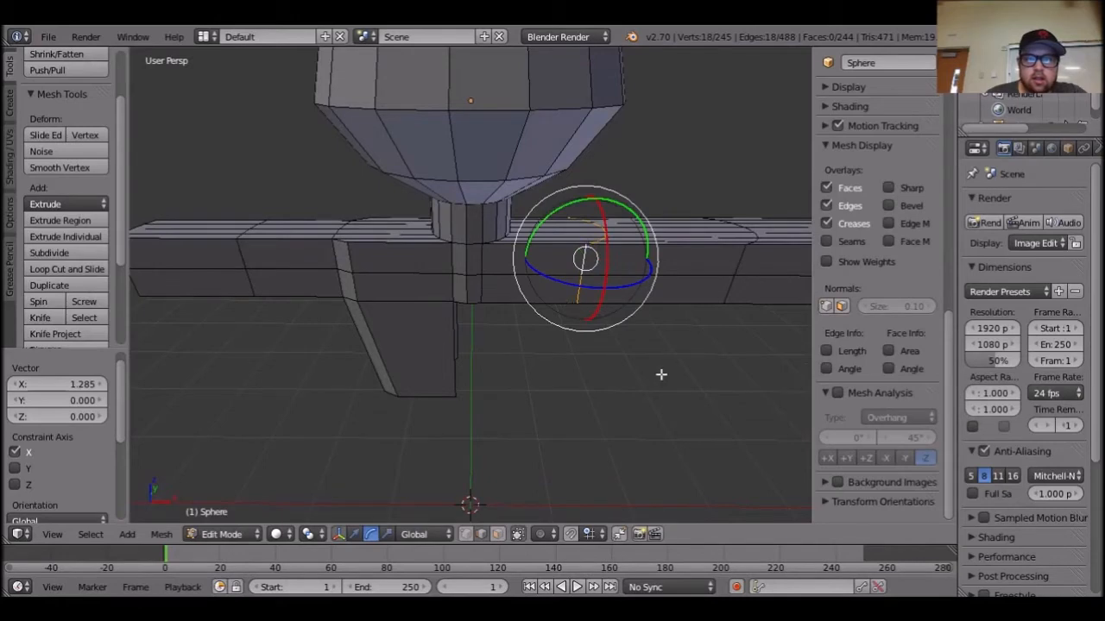
key("ctrl+alt+s")
middle_click_drag(653, 380, 548, 353)
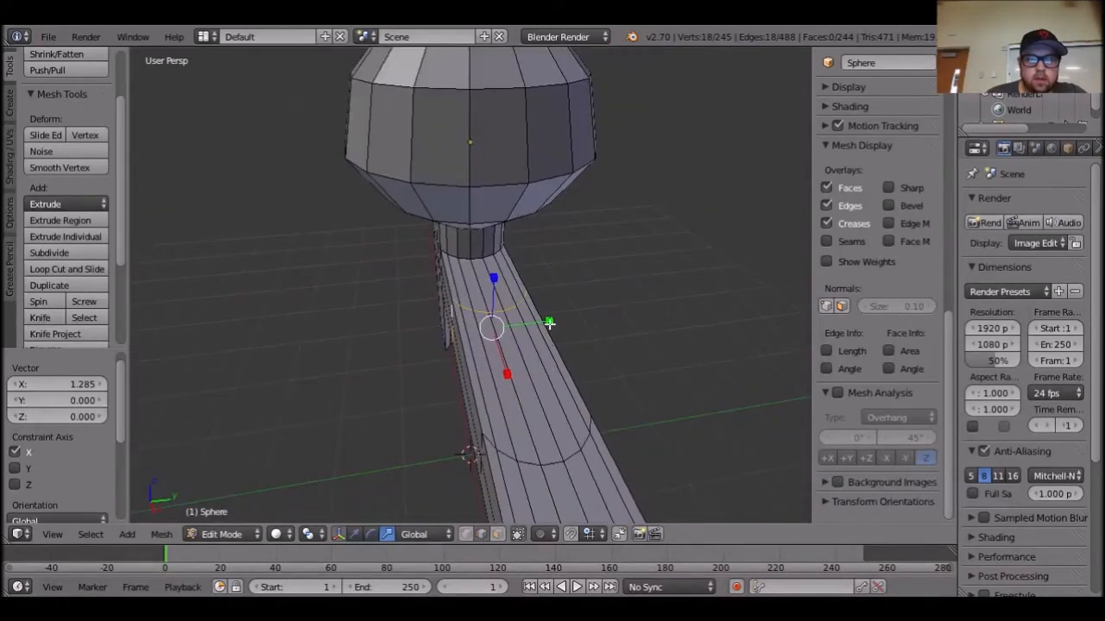
left_click_drag(549, 323, 559, 323)
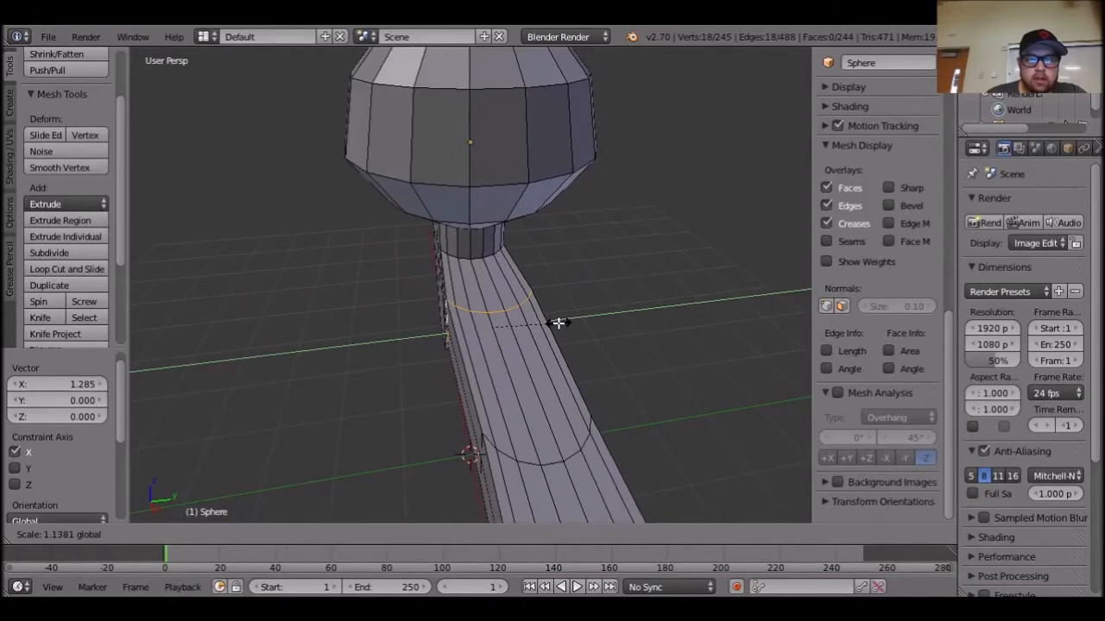
left_click_drag(559, 323, 553, 333)
middle_click_drag(552, 333, 636, 390)
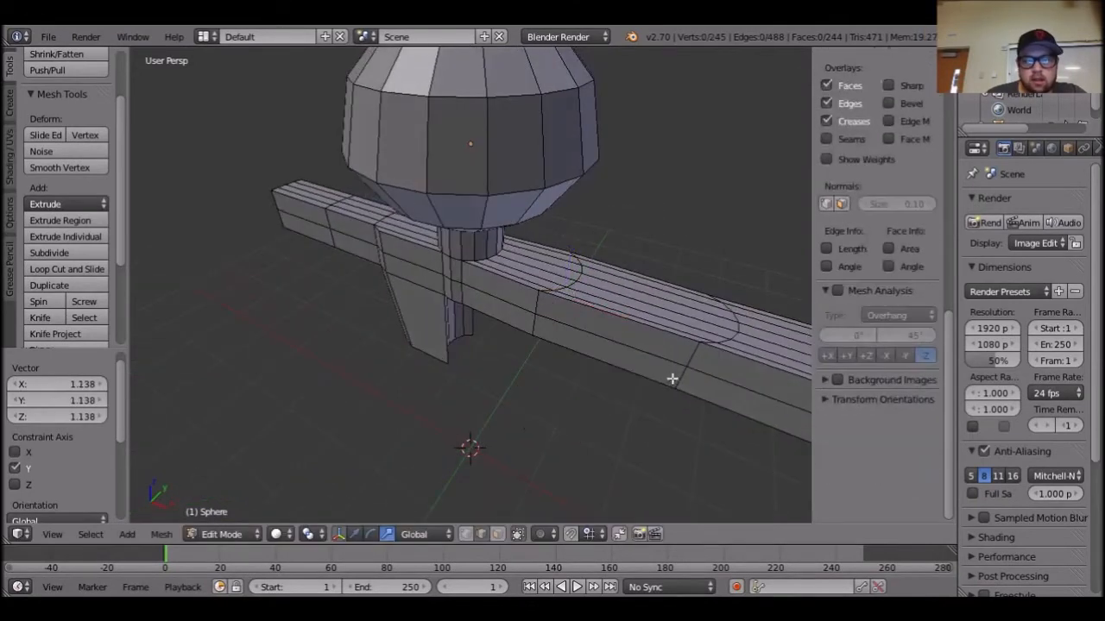
left_click_drag(703, 306, 728, 320)
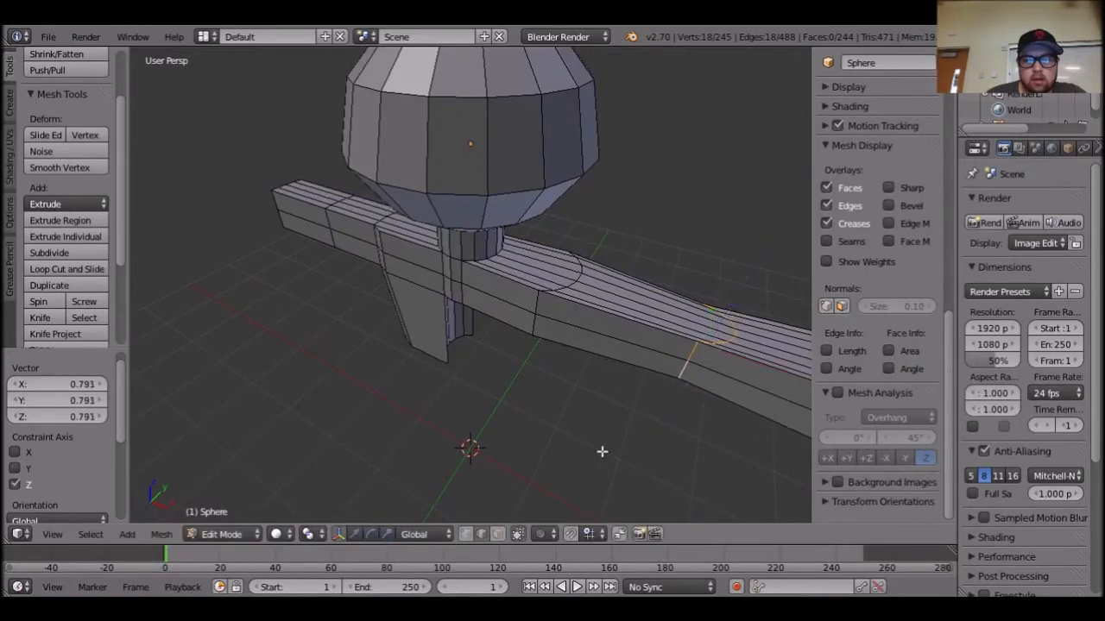
In face selection, select the seven faces on the underside of the second shoulder between the neck and the upper arm.
middle_click_drag(498, 434, 561, 334)
scroll(584, 405, "down", 6)
scroll(558, 390, "up", 2)
scroll(559, 389, "up", 2)
scroll(584, 417, "up", 4)
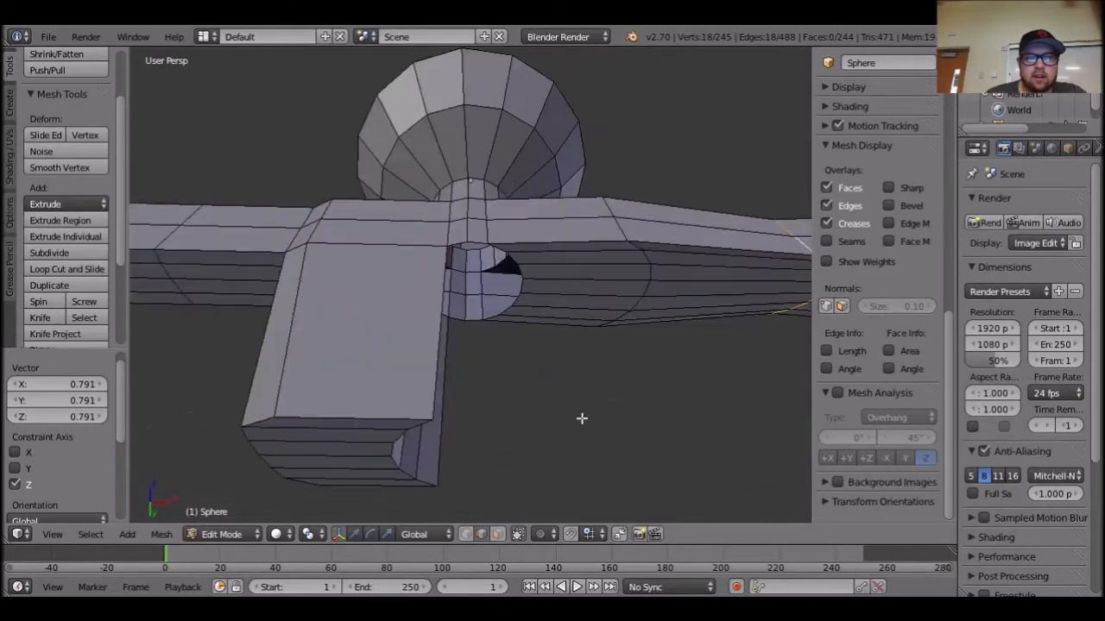
left_click(497, 535)
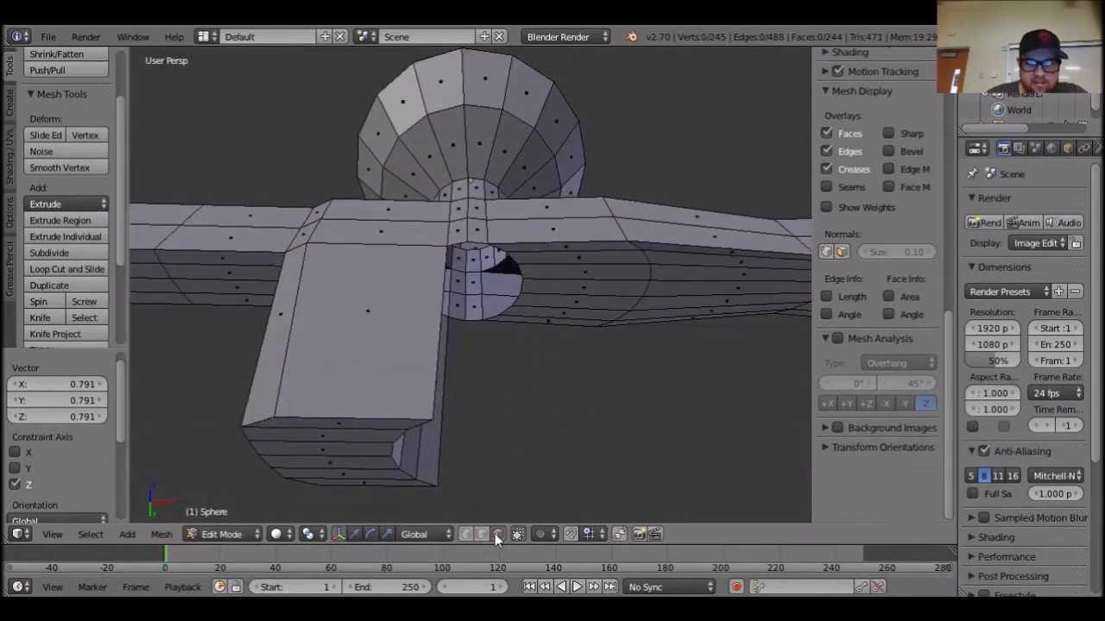
right_click(544, 325)
key("b")
left_click_drag(570, 361, 540, 247)
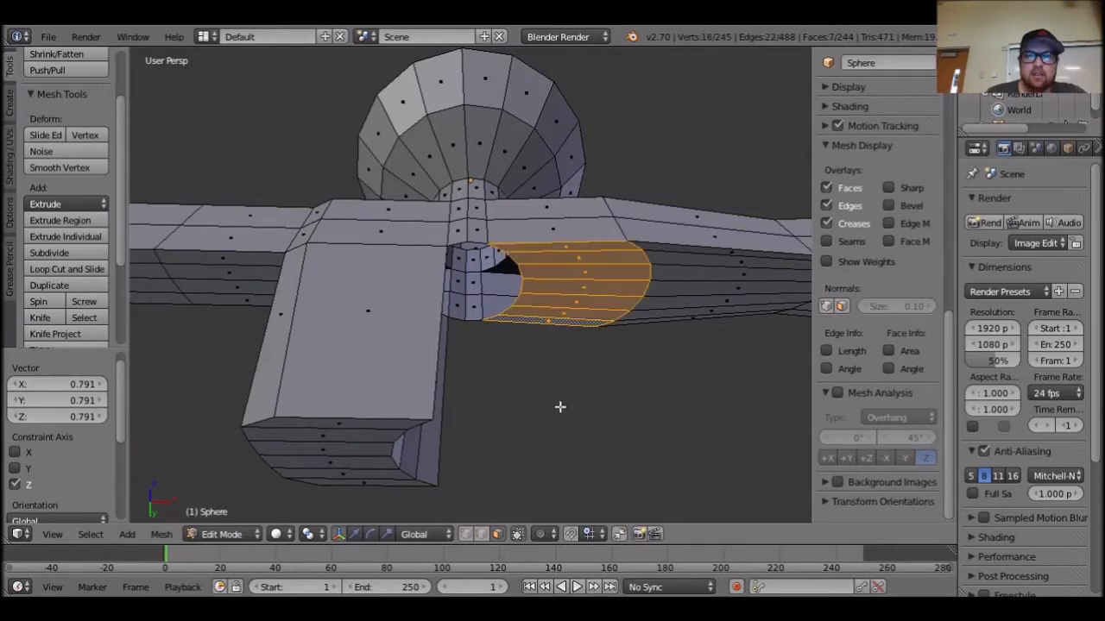
Extrude the selected underside faces down by about 1.018 along Z to form the second half of the torso.
middle_click_drag(561, 407, 542, 445)
key("e")
right_click(538, 423)
key("ctrl+space")
middle_click_drag(646, 385, 609, 370)
left_click_drag(536, 231, 535, 358)
middle_click_drag(604, 455, 624, 422)
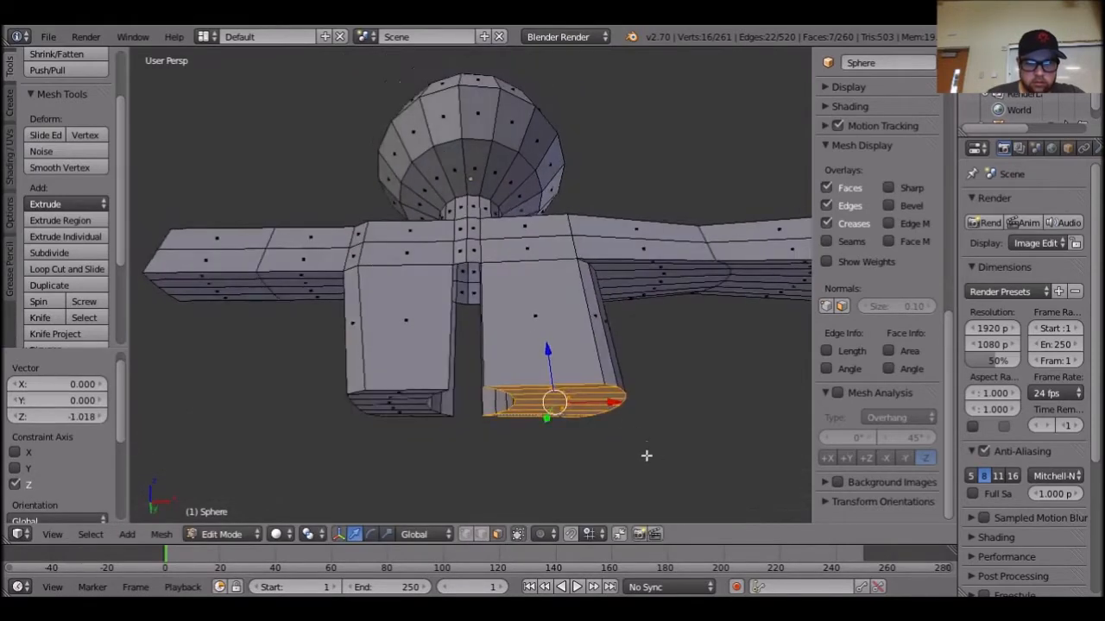
Select the outer bottom vertices of the second torso half and move them inward by about 0.209 along X.
key("a")
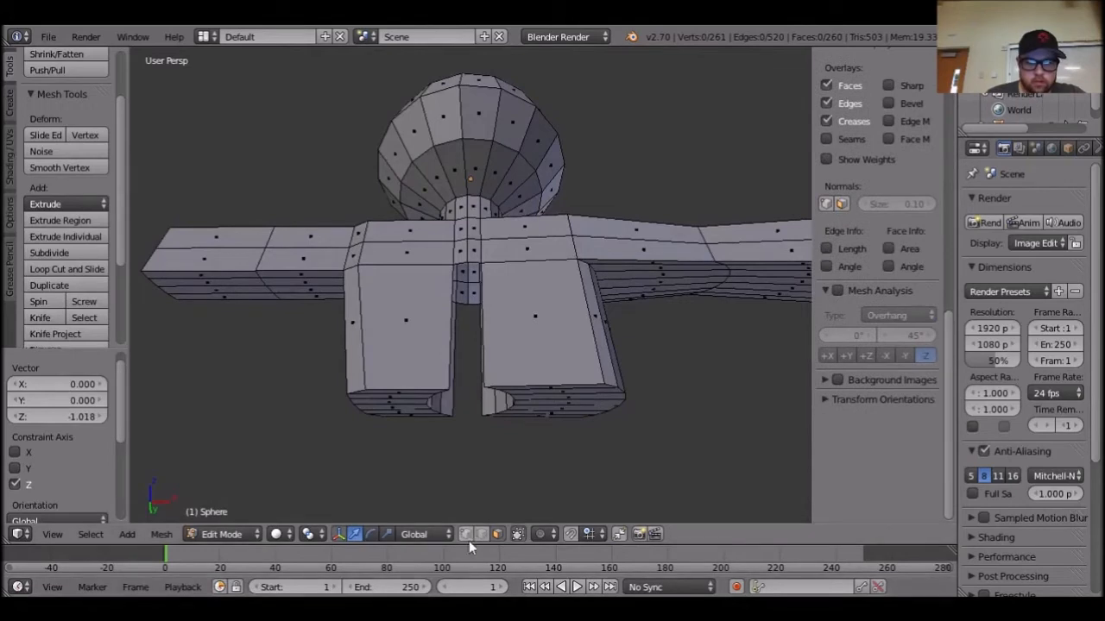
key("b")
left_click_drag(679, 439, 548, 380)
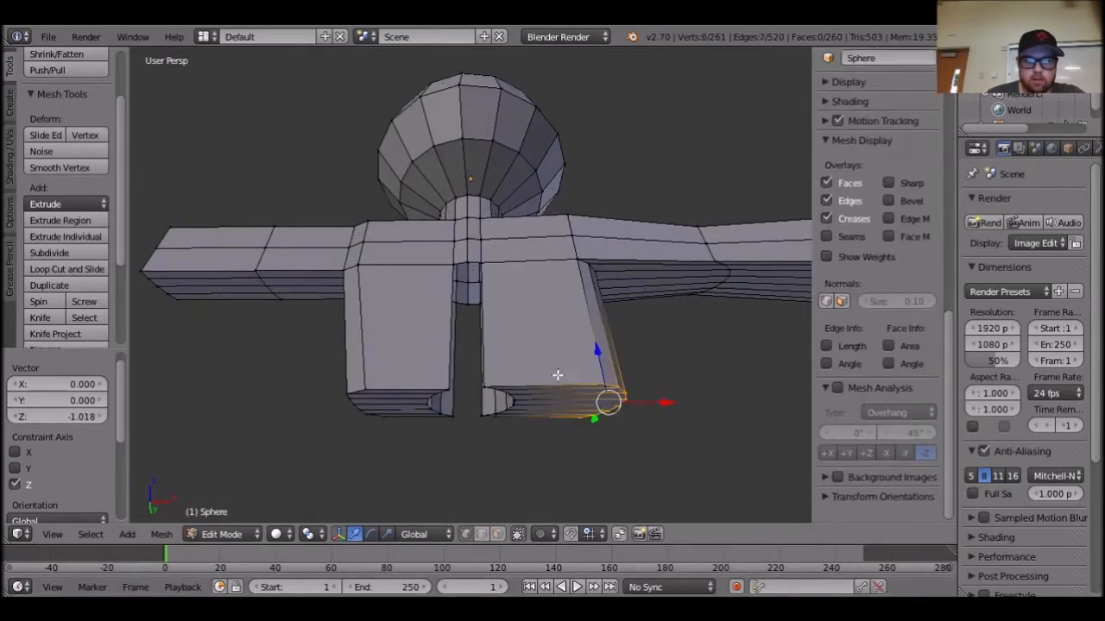
key("g")
key("x")
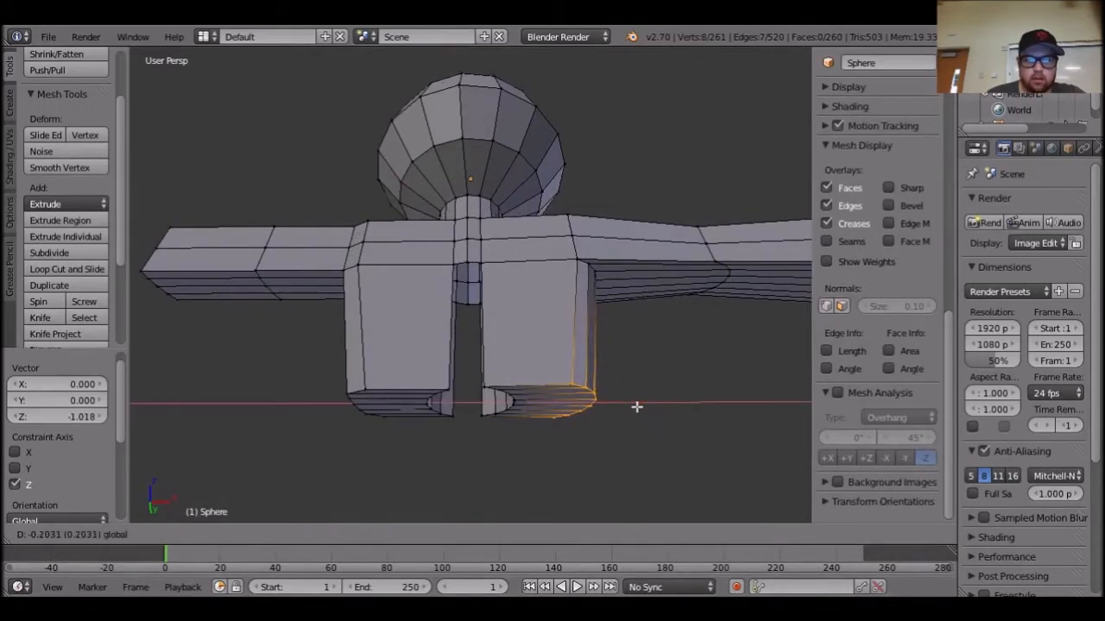
left_click(640, 406)
Select the bottom vertices of both torso halves, scale them to about 0.635 along X, and deselect everything.
key("b")
left_click_drag(666, 480, 283, 375)
key("ctrl+alt+s")
key("s")
key("x")
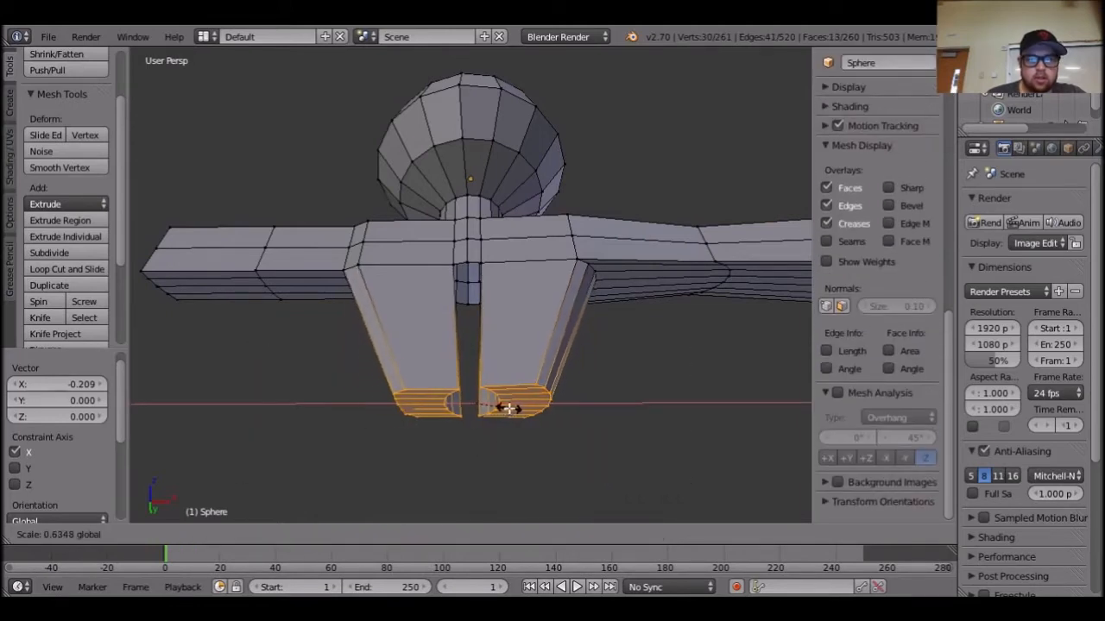
left_click(506, 402)
key("a")
Select the six inner faces of the first torso half that face the central gap and delete them.
middle_click_drag(606, 421, 409, 443)
scroll(585, 382, "up", 7)
right_click(404, 362)
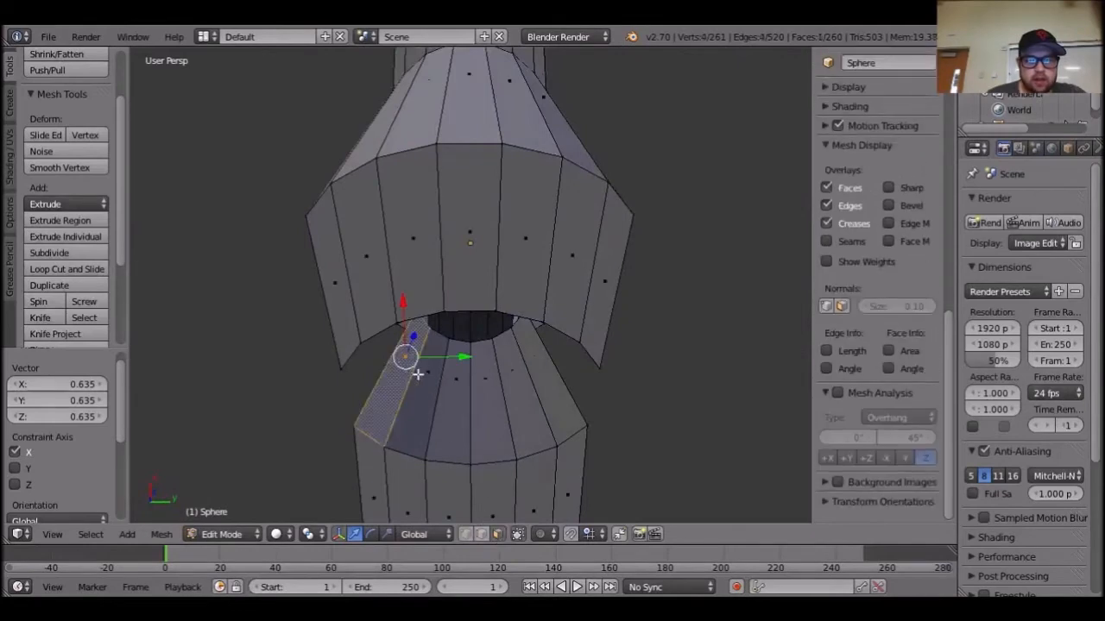
right_click(429, 378, "shift")
right_click(458, 387, "shift")
right_click(489, 392, "shift")
right_click(545, 380, "shift")
key("x")
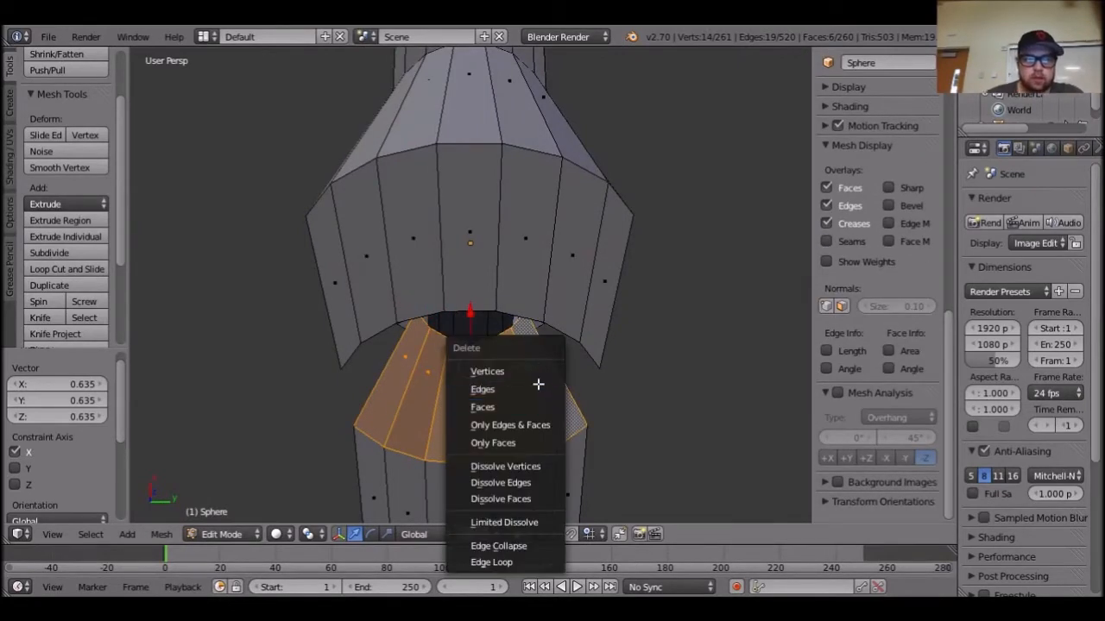
left_click(541, 408)
Select the seven inner faces of the second torso half facing the central gap and delete them.
middle_click_drag(541, 408, 328, 335)
middle_click_drag(386, 191, 411, 226)
right_click(388, 192)
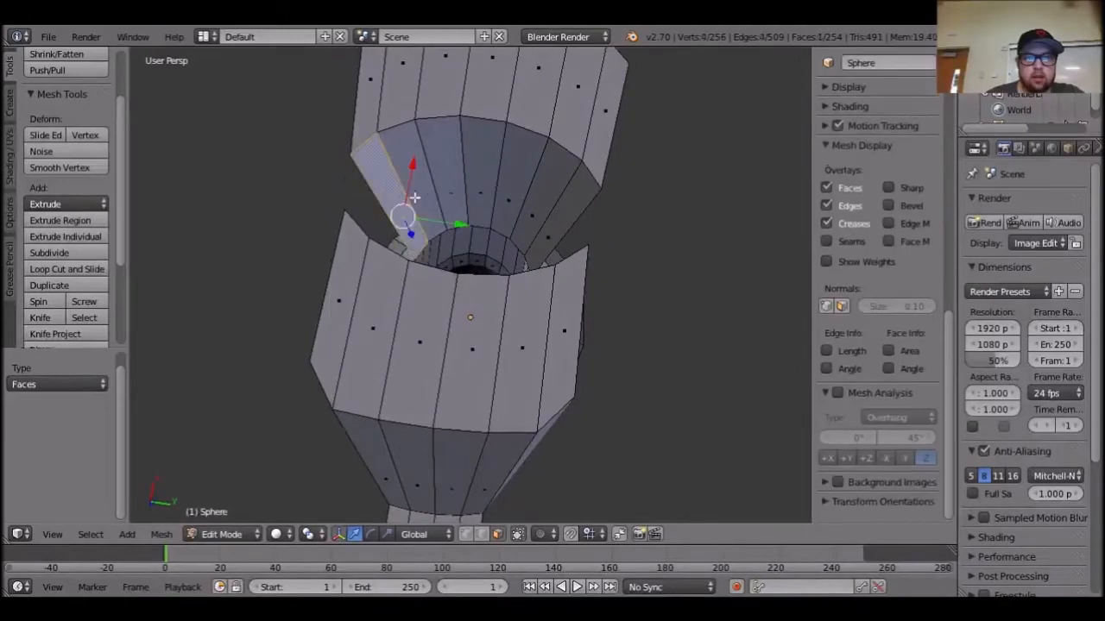
right_click(421, 195, "shift")
right_click(450, 191, "shift")
right_click(482, 193, "shift")
right_click(516, 196, "shift")
right_click(542, 211, "shift")
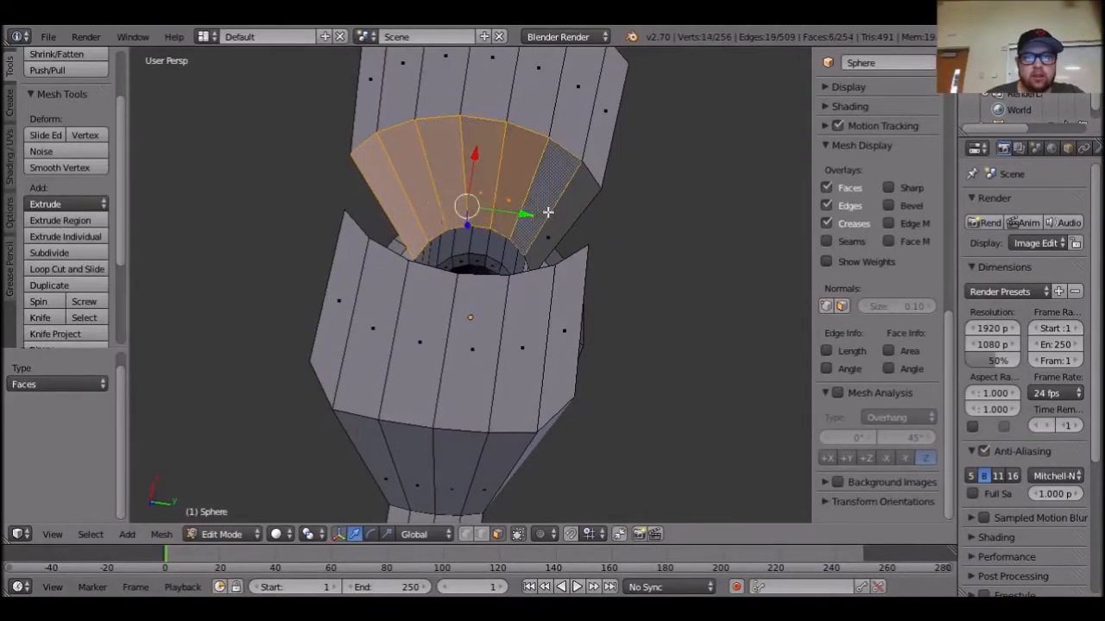
right_click(568, 219, "shift")
key("x")
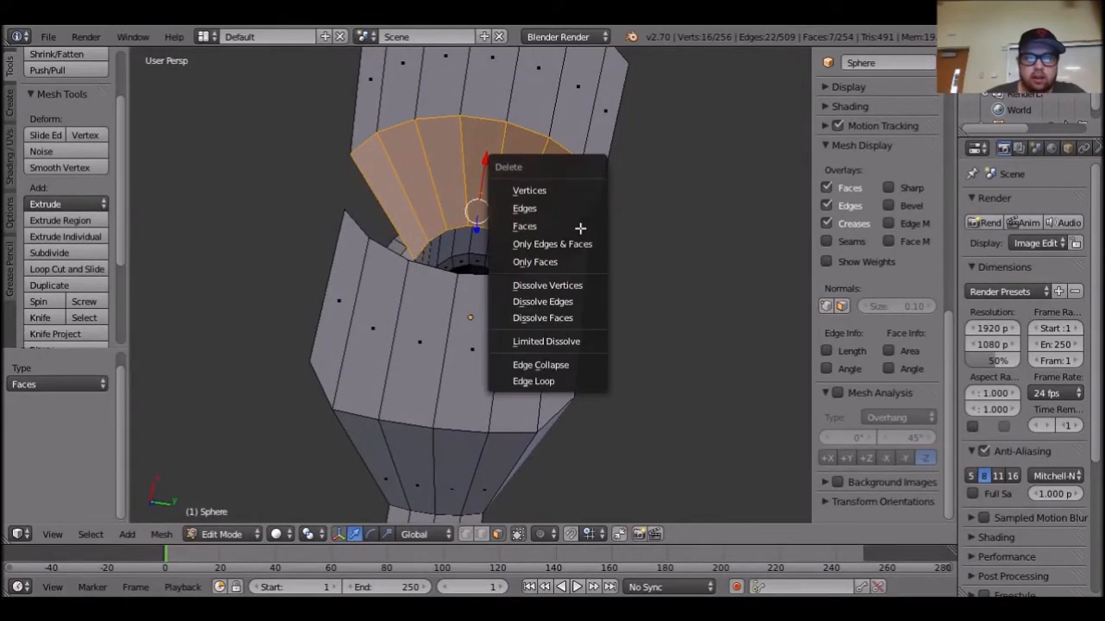
left_click(578, 227)
In edge selection, select the four edges framing the torso's front gap: both long inner edges and the two short ones below the neck.
middle_click_drag(648, 229, 461, 374)
scroll(549, 368, "down", 4)
middle_click_drag(550, 368, 540, 419)
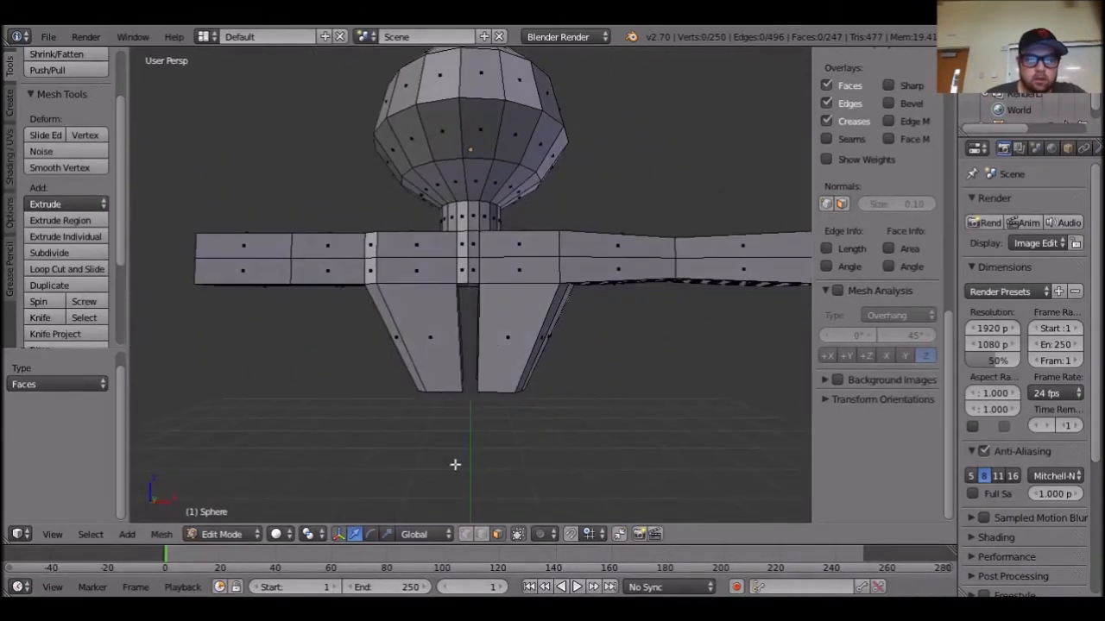
left_click(482, 535)
right_click(458, 331)
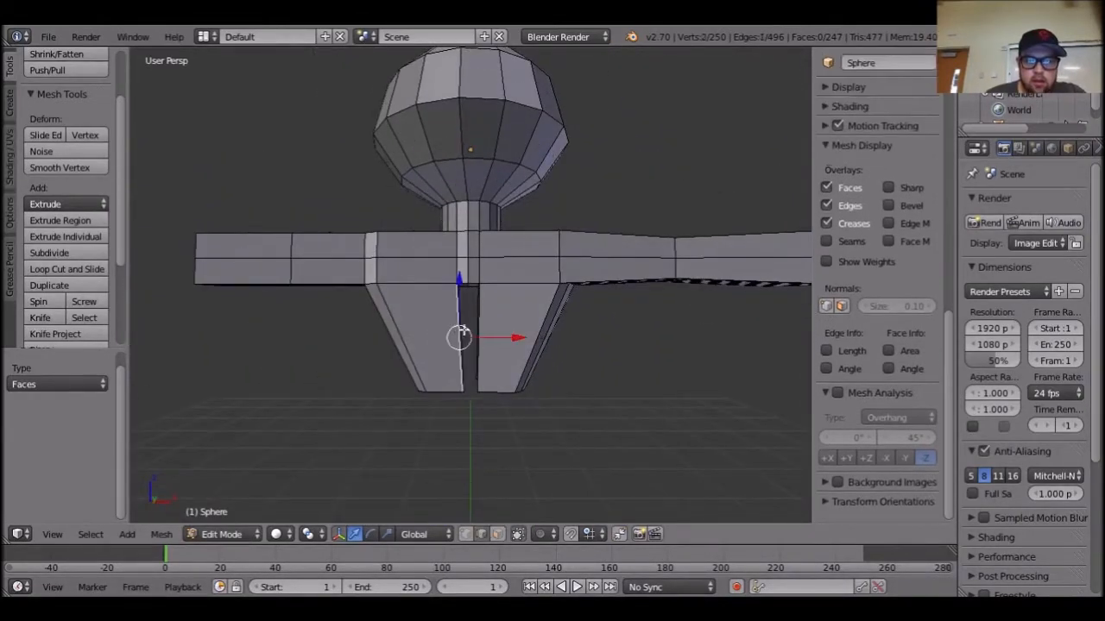
scroll(495, 368, "up", 5)
right_click(493, 430, "shift")
middle_click_drag(570, 454, 572, 413)
right_click(477, 251, "shift")
right_click(460, 252, "shift")
middle_click_drag(529, 355, 535, 297)
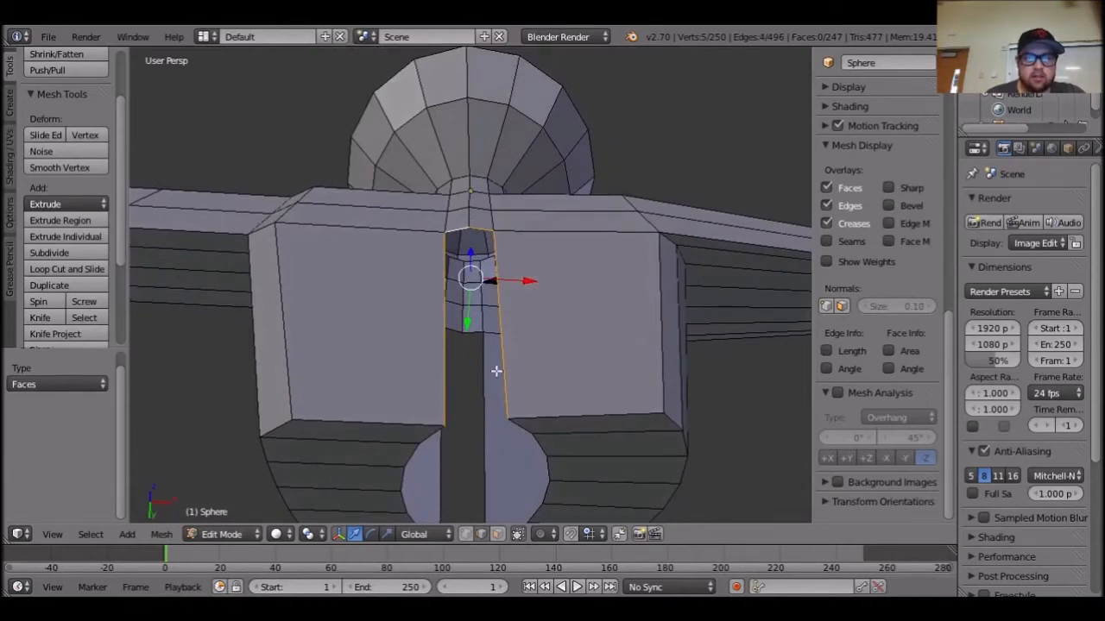
Try to close the torso's front gap by applying the Fill face operation to the selected edges.
scroll(86, 259, "down", 3)
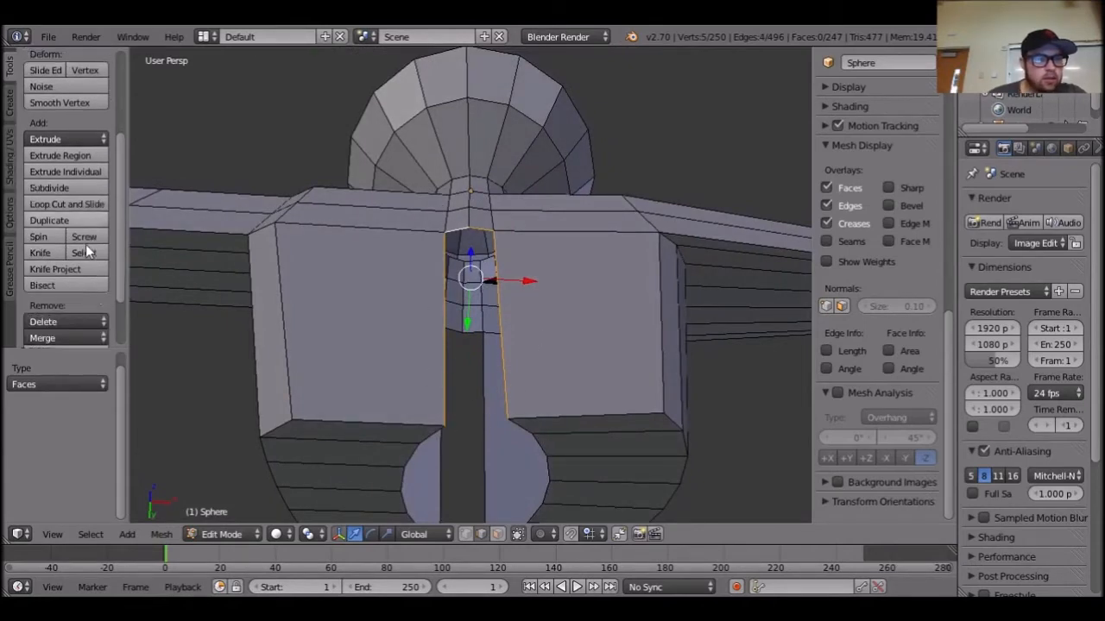
left_click(161, 535)
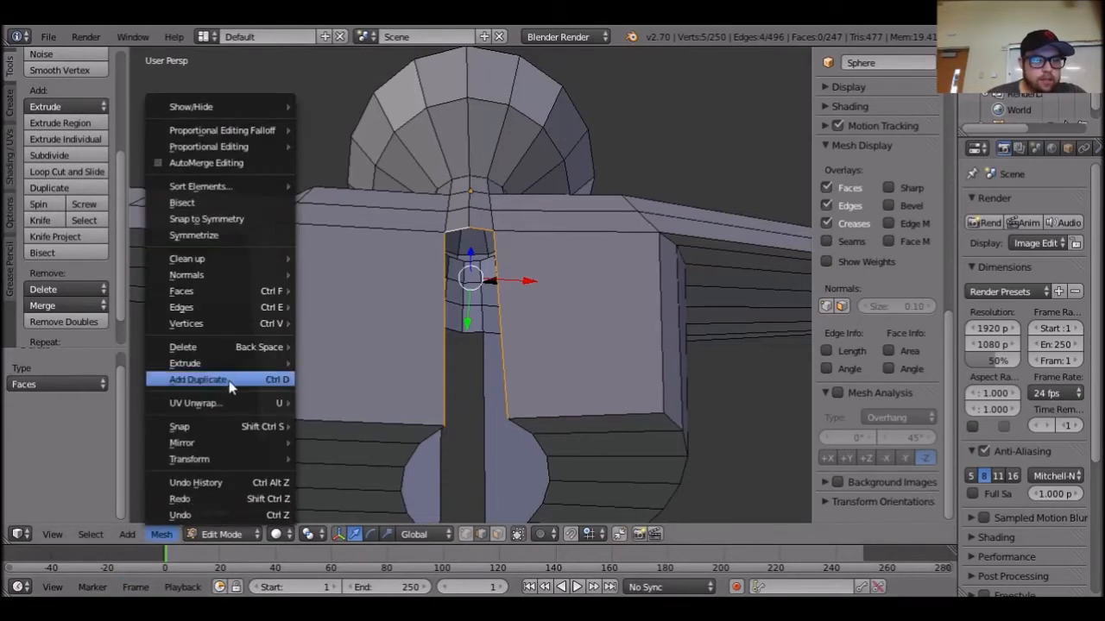
mouse_move(222, 308)
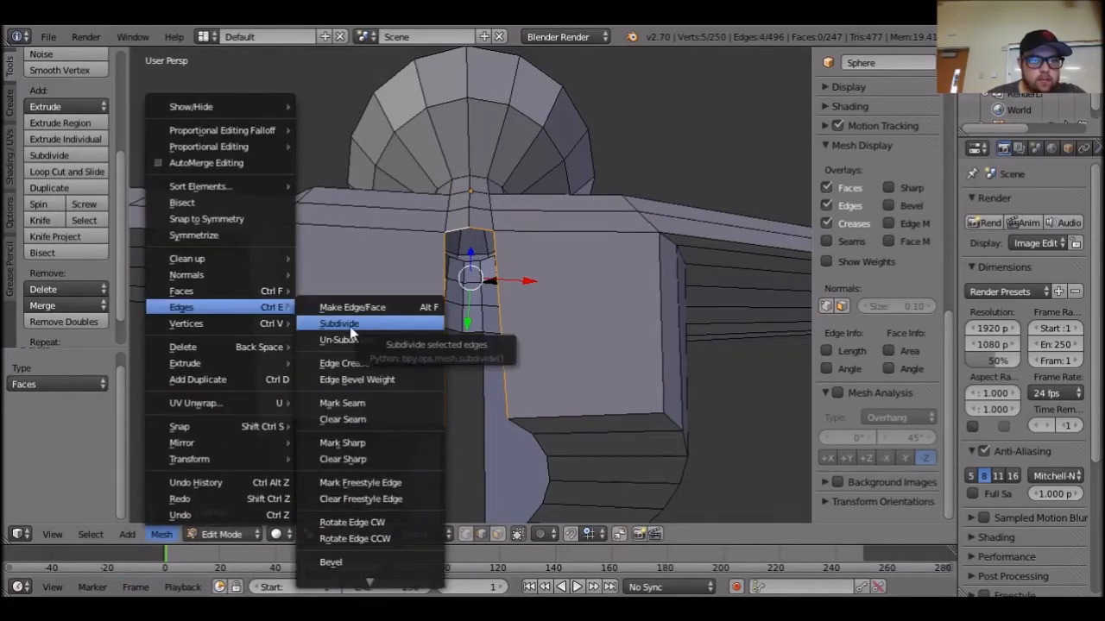
mouse_move(274, 292)
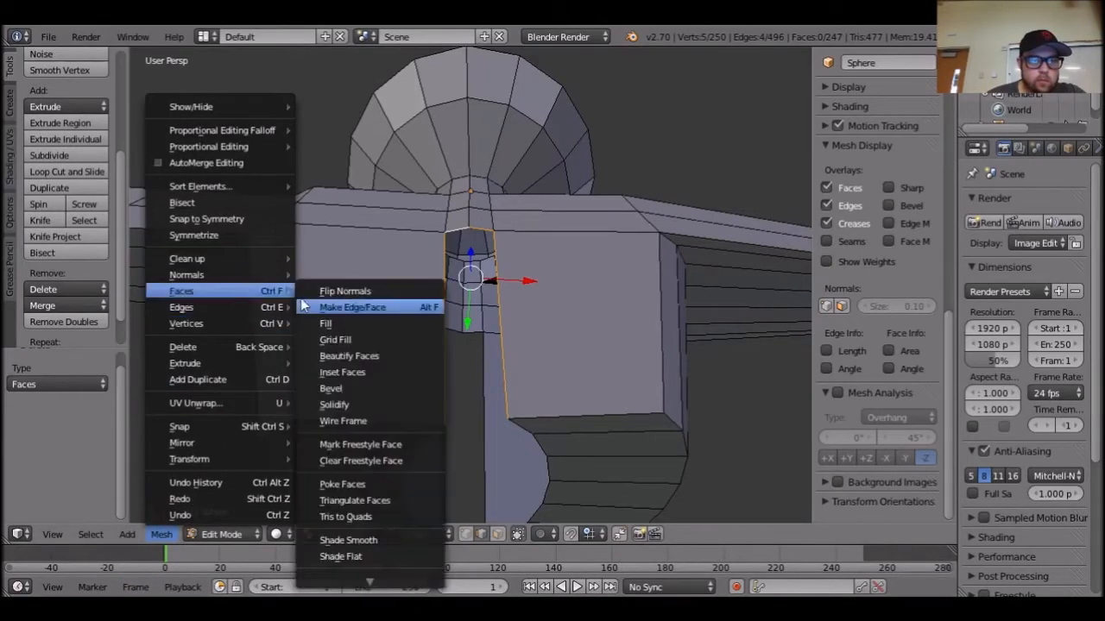
left_click(345, 326)
middle_click_drag(500, 399, 446, 397)
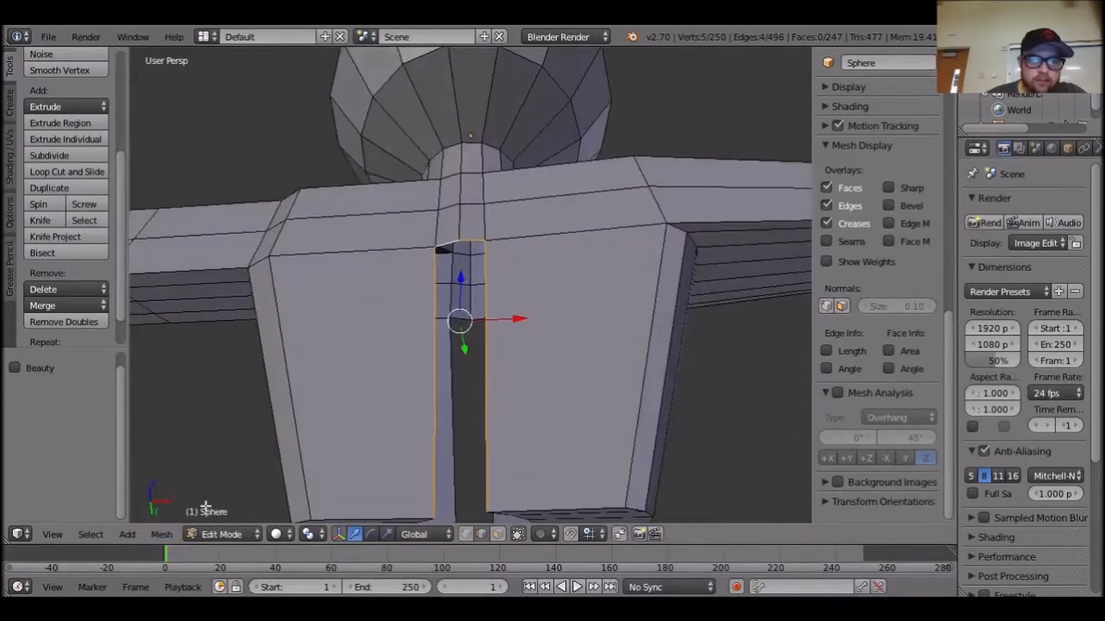
Apply Rip Fill to the edges framing the torso gap, leaving the ripped geometry at its original position.
left_click(172, 535)
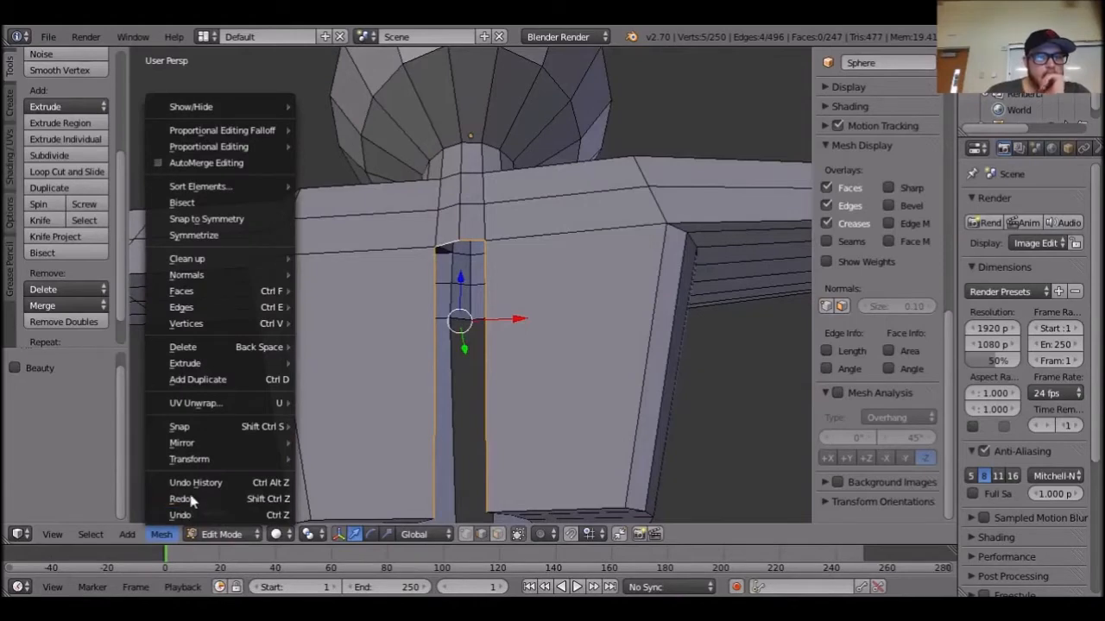
mouse_move(210, 328)
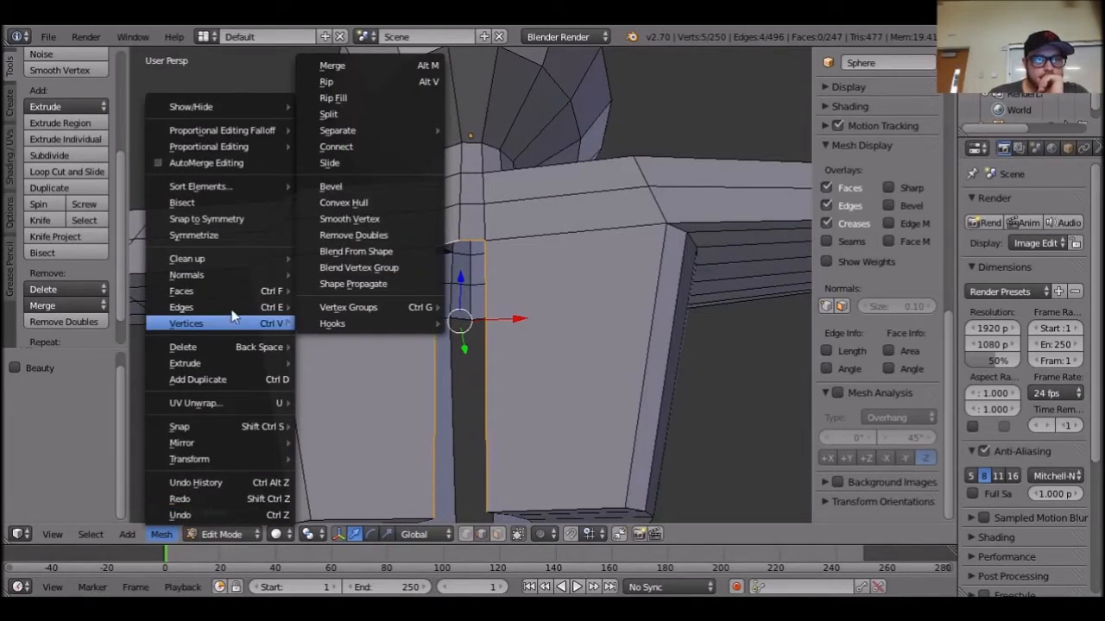
mouse_move(204, 309)
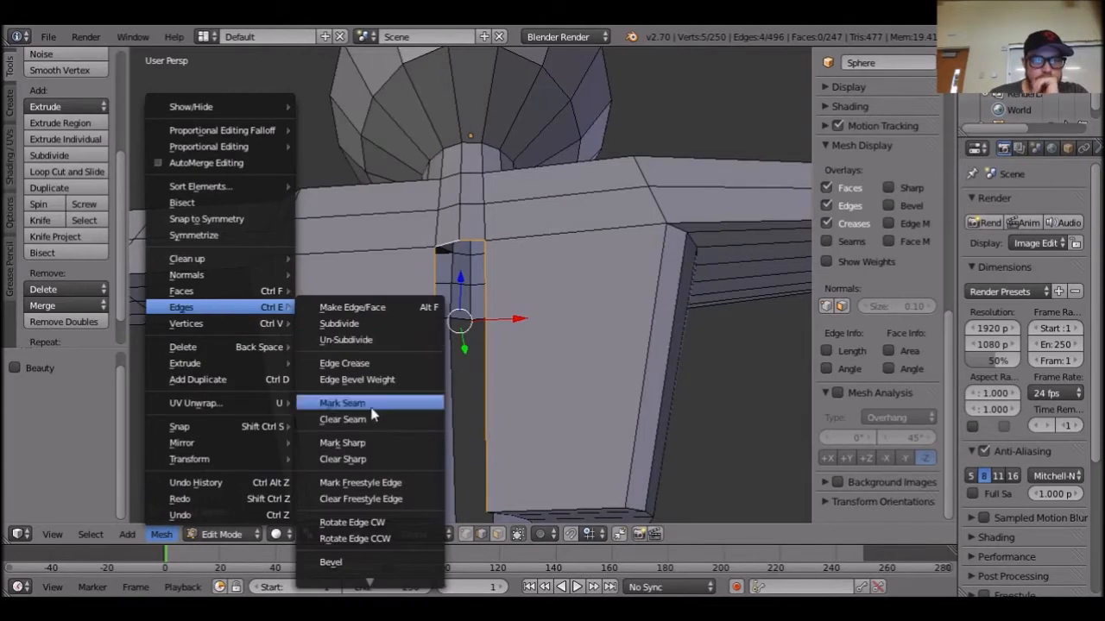
mouse_move(376, 582)
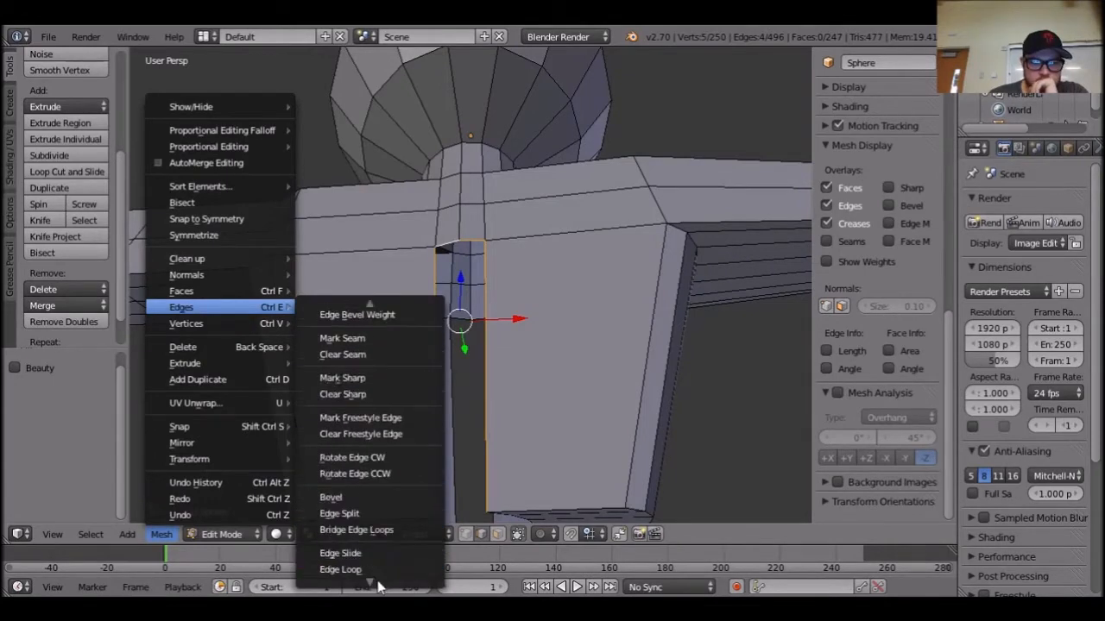
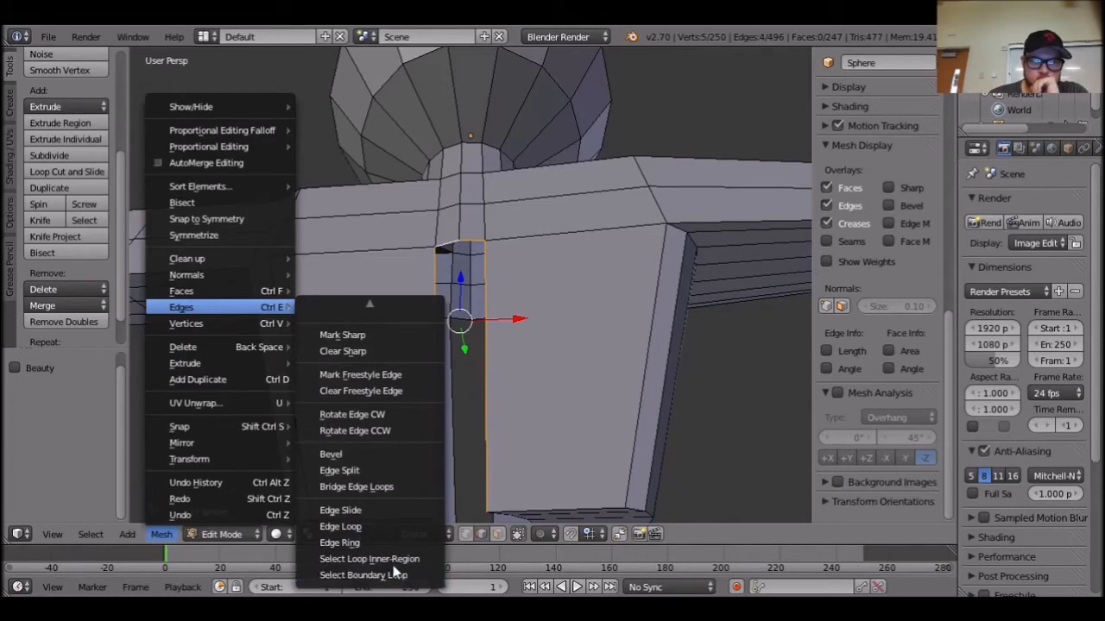
mouse_move(243, 464)
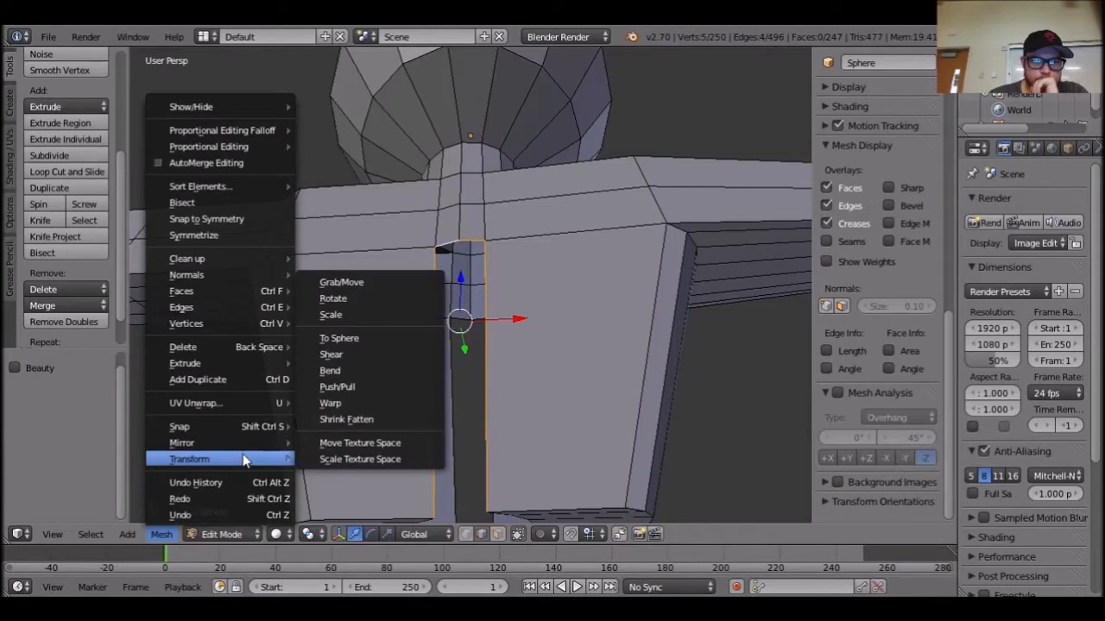
mouse_move(221, 366)
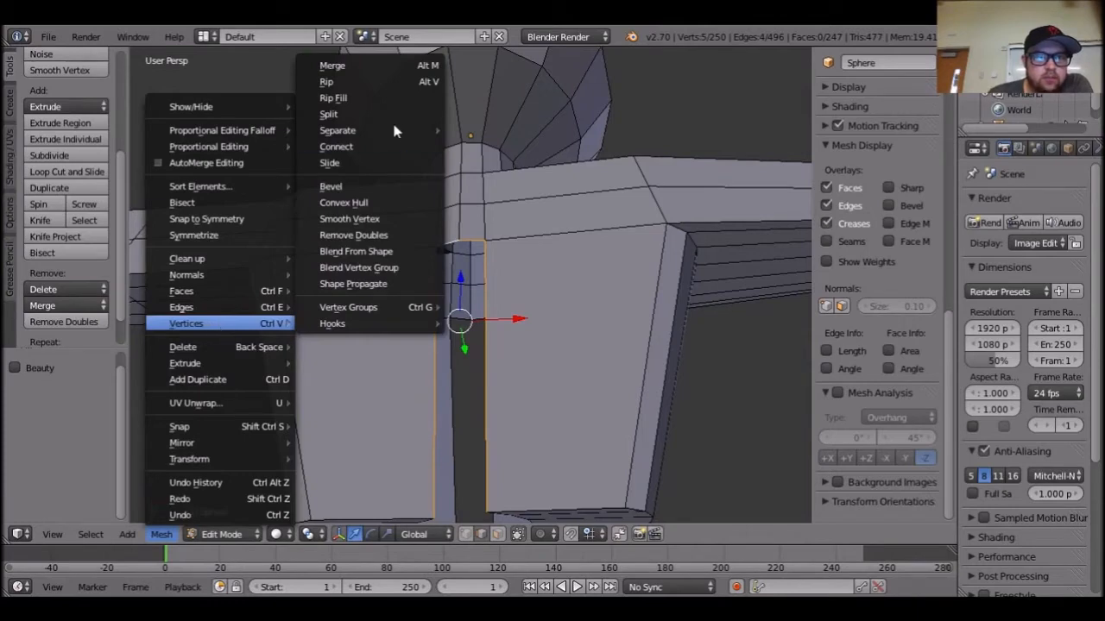
left_click(366, 100)
right_click(532, 282)
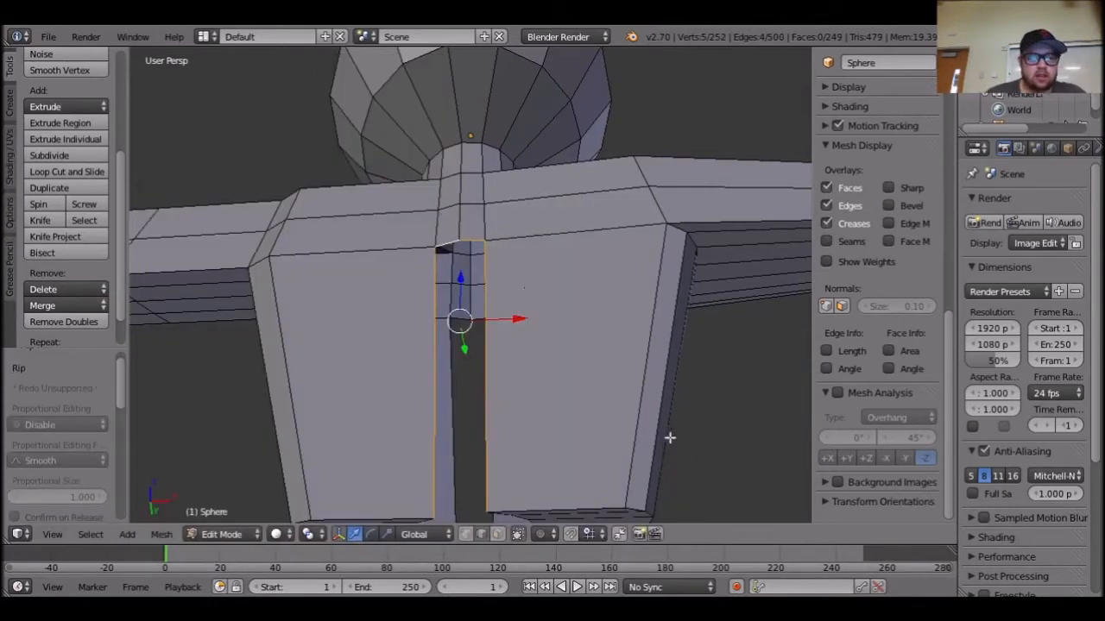
Retry the Fill face operation on the edges framing the ripped front gap of the torso.
scroll(669, 438, "down", 5)
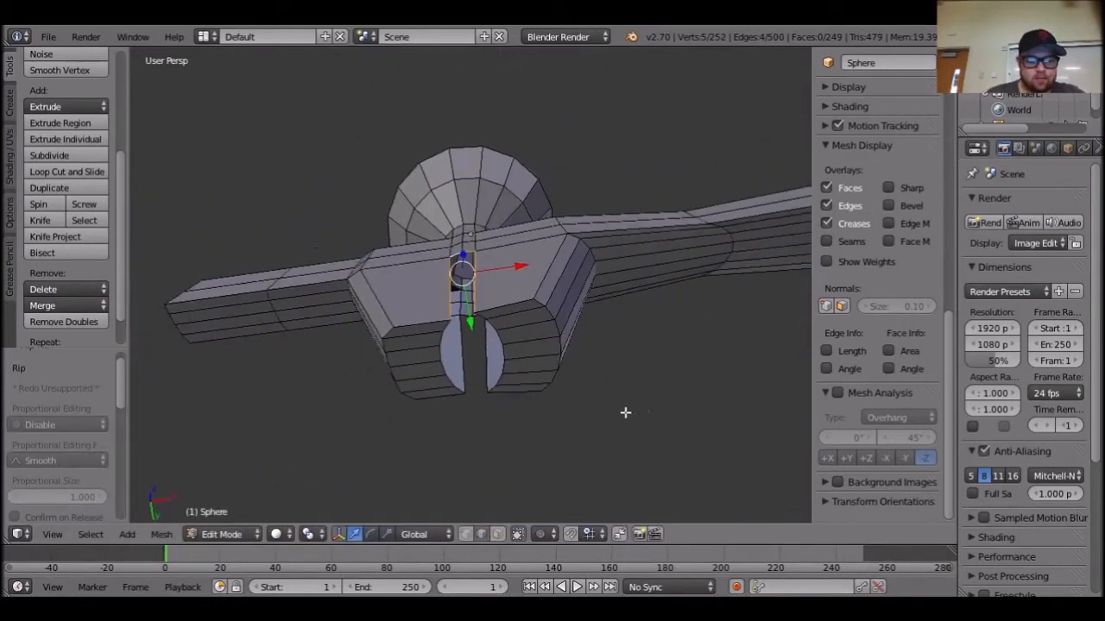
key("shift+f")
key("Escape")
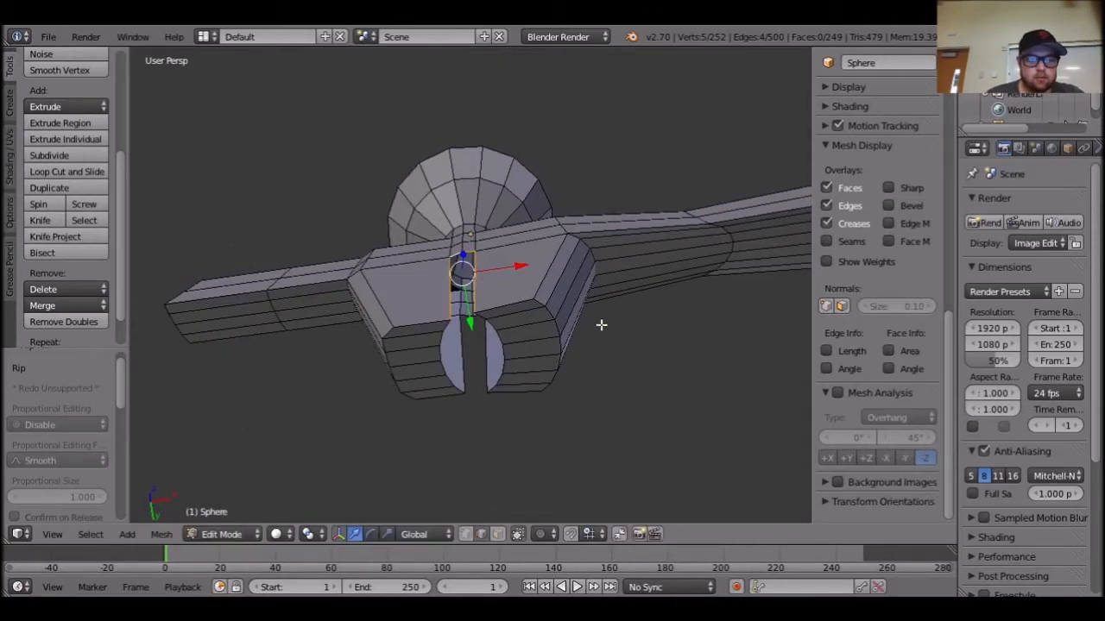
key("ctrl+f")
right_click(574, 310)
key("Escape")
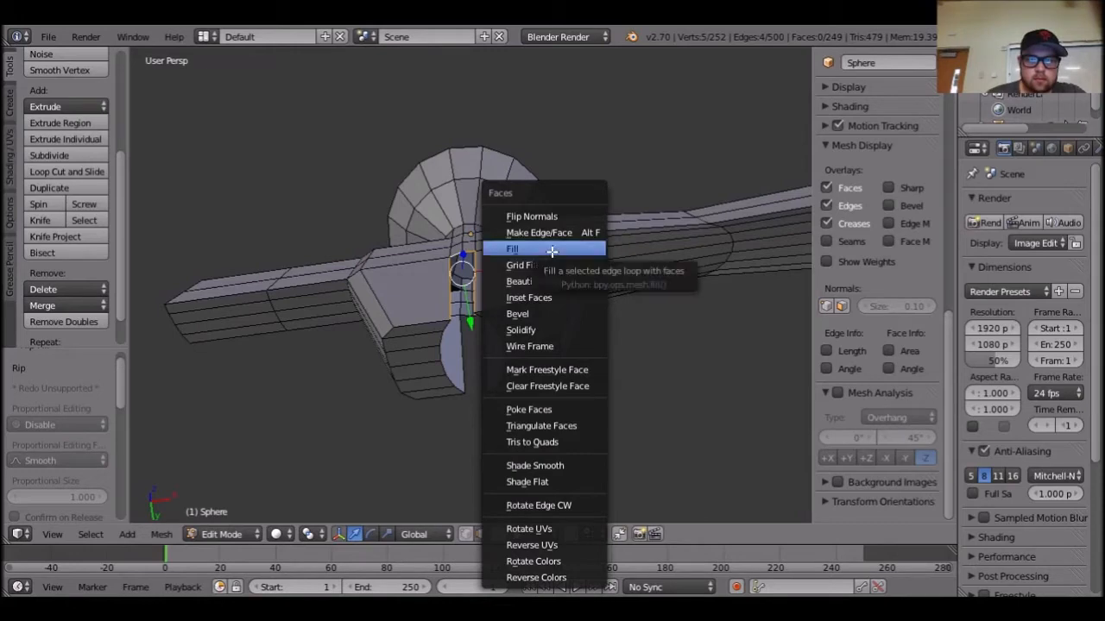
left_click(554, 253)
middle_click_drag(631, 313, 610, 353)
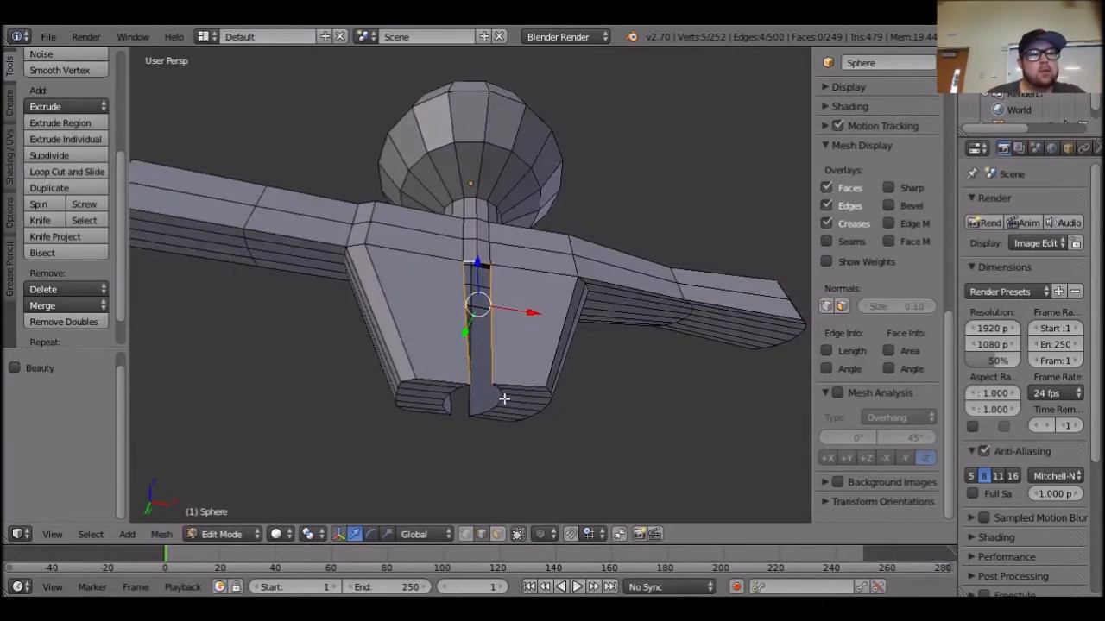
Try to merge the lower inner corner vertices of both torso halves at their center, and undo the merge.
scroll(504, 399, "up", 2)
right_click(518, 470)
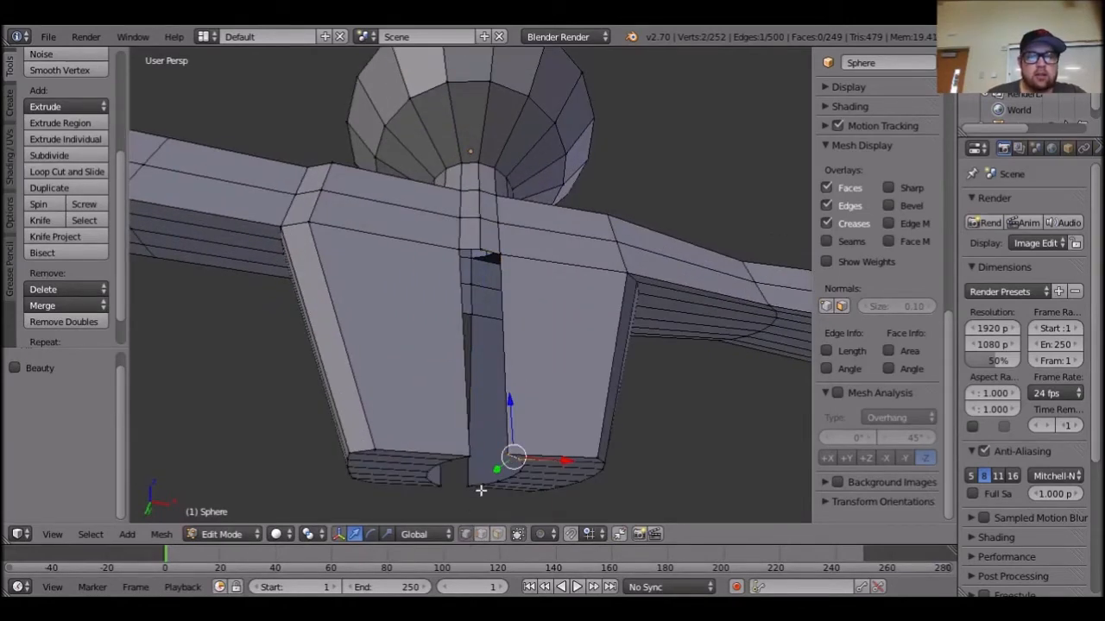
right_click(467, 453)
key("KP_Decimal")
mouse_move(607, 434)
middle_mouse_down()
mouse_move(543, 434)
mouse_move(579, 357)
mouse_move(647, 309)
mouse_move(617, 432)
mouse_move(626, 429)
middle_mouse_up()
right_click(709, 282, "shift")
middle_click_drag(627, 361, 617, 405)
key("alt+m")
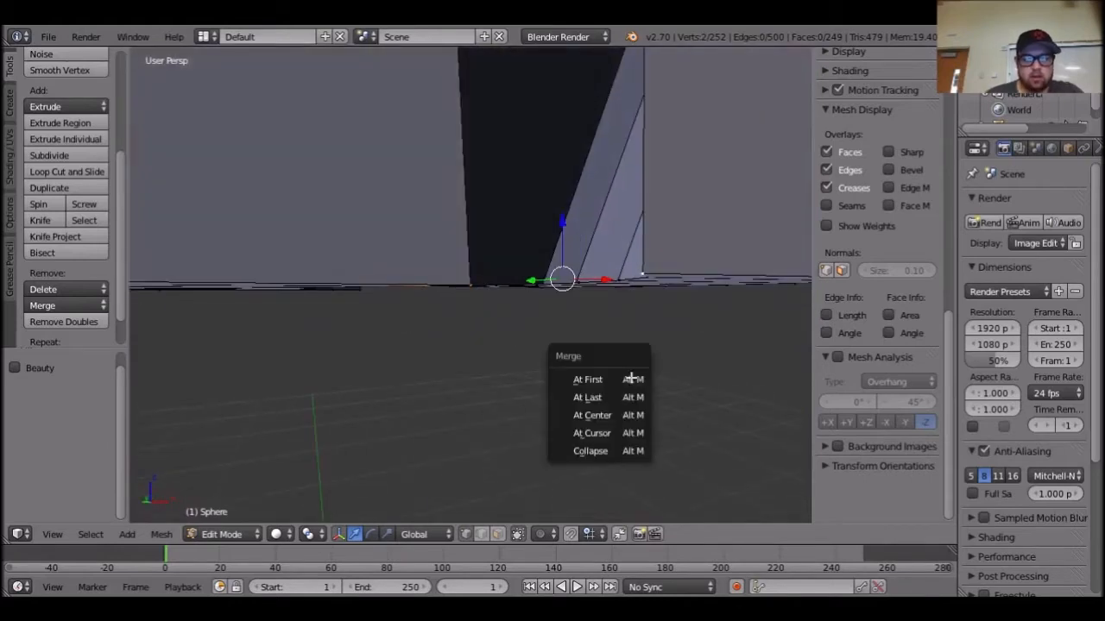
left_click(634, 415)
middle_click_drag(634, 411, 531, 468)
key("ctrl+z")
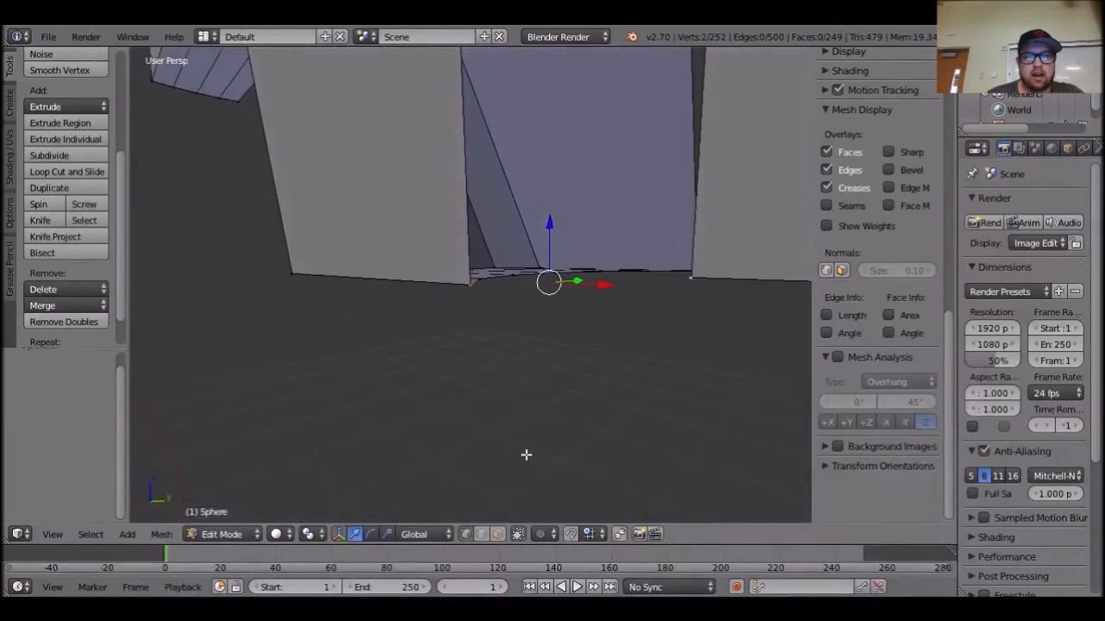
Select only the first torso half's lower inner corner vertex and move it by -0.032 along Z.
left_click(469, 283)
mouse_move(498, 320)
middle_mouse_down()
mouse_move(526, 333)
mouse_move(521, 377)
mouse_move(508, 317)
middle_mouse_up()
right_click(448, 269)
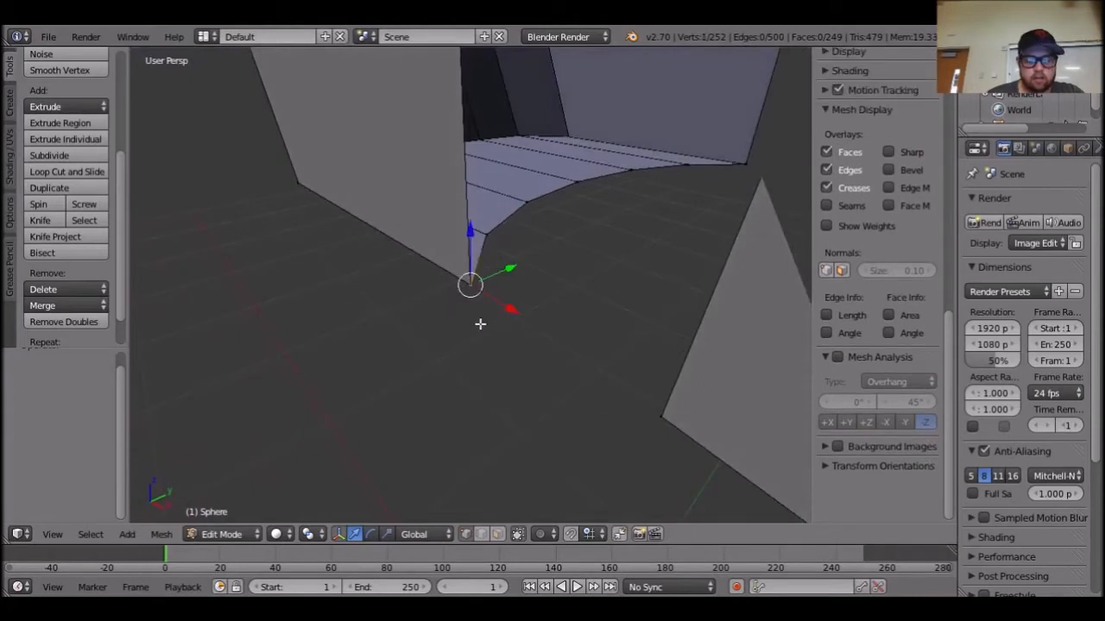
key("alt+m")
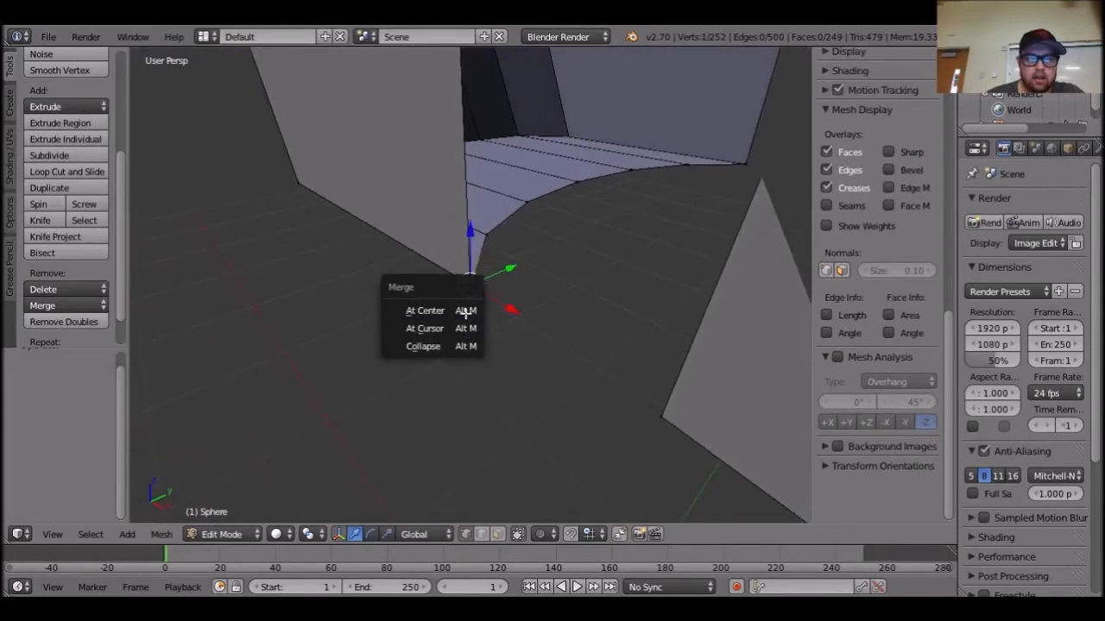
left_click(466, 311)
middle_click_drag(512, 393, 539, 354)
left_click_drag(471, 232, 487, 283)
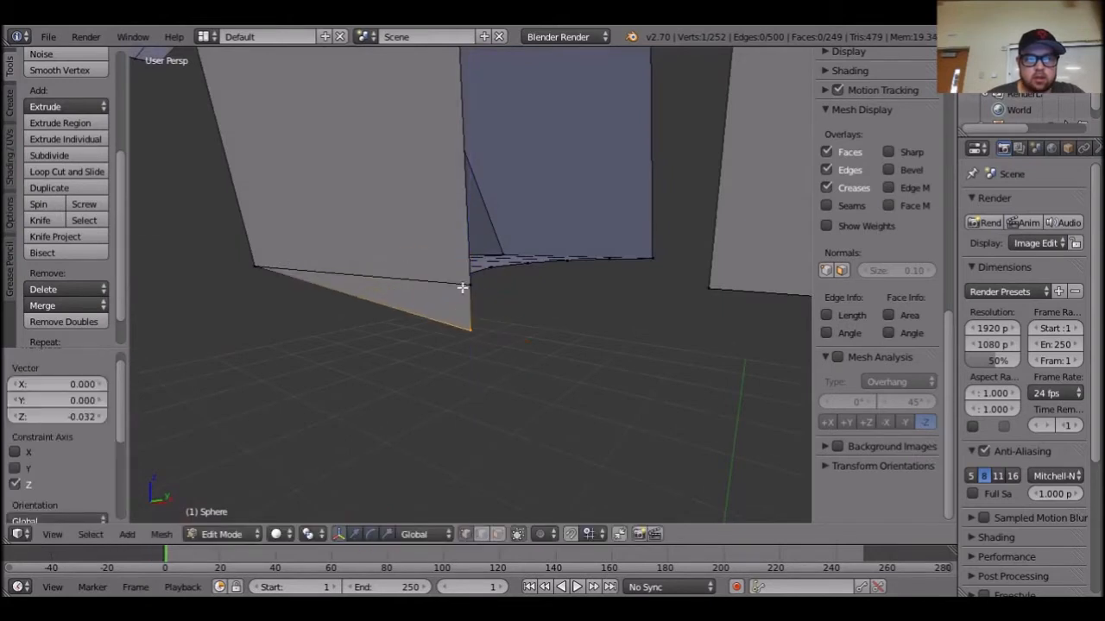
Merge the lowered corner vertex with the duplicate vertex directly above it on the same torso half.
right_click(470, 286, "shift")
key("ctrl+m")
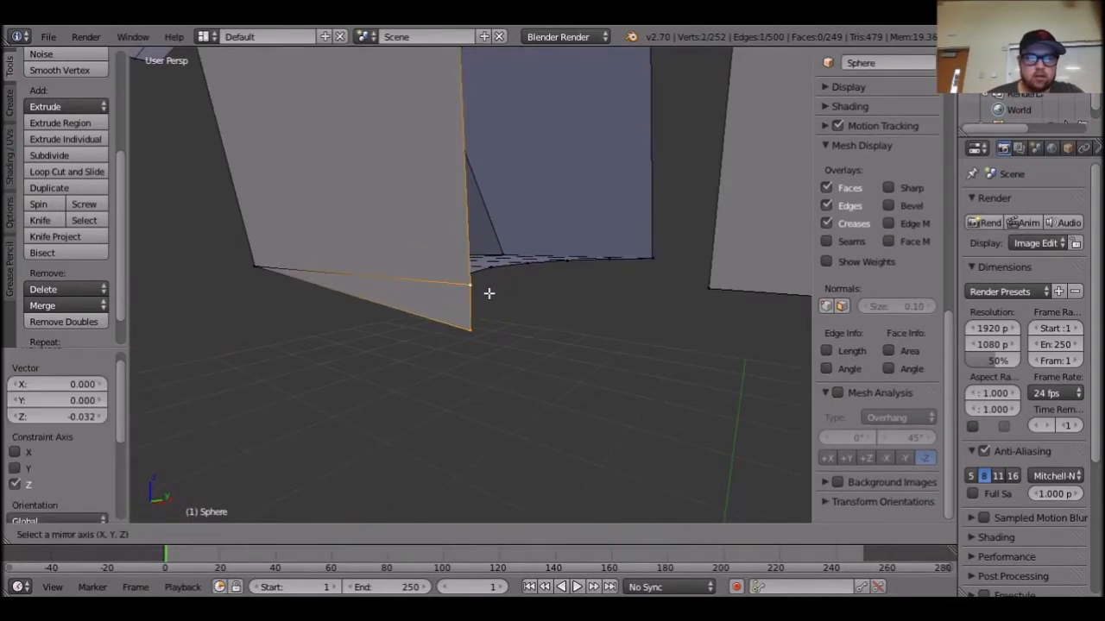
left_click(486, 290)
right_click(477, 289)
right_click(478, 323, "shift")
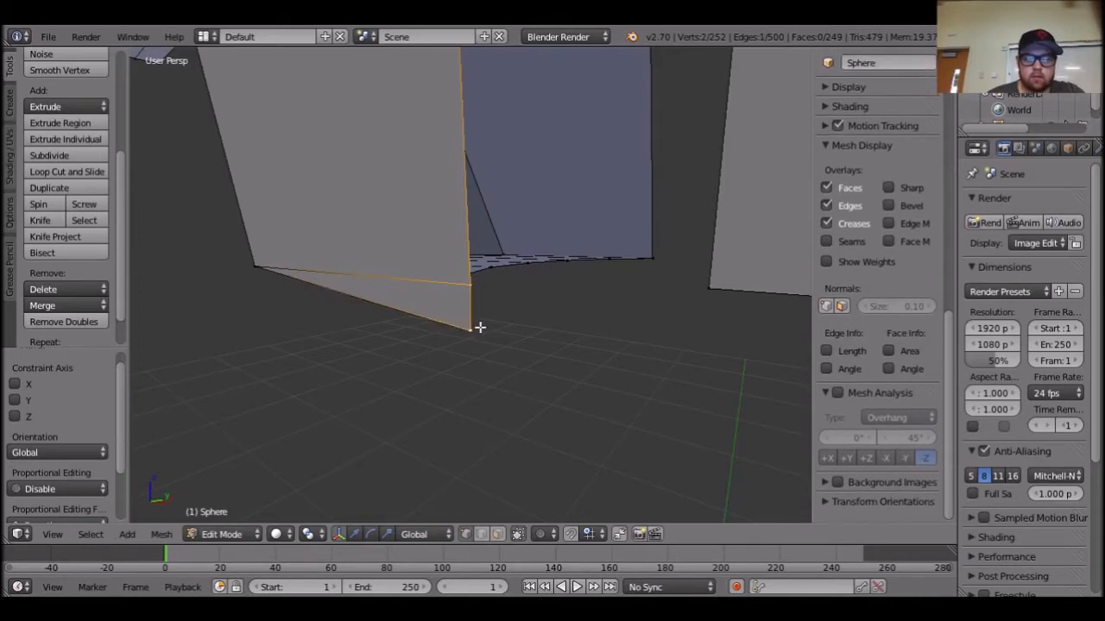
key("alt+m")
left_click(475, 296)
Move the second torso half's lower inner corner vertex by -0.018 along Z and merge it with its duplicate at first.
middle_click_drag(536, 349, 585, 403)
key("ctrl+space")
left_click_drag(664, 307, 668, 325)
key("ctrl+space")
right_click(653, 350, "shift")
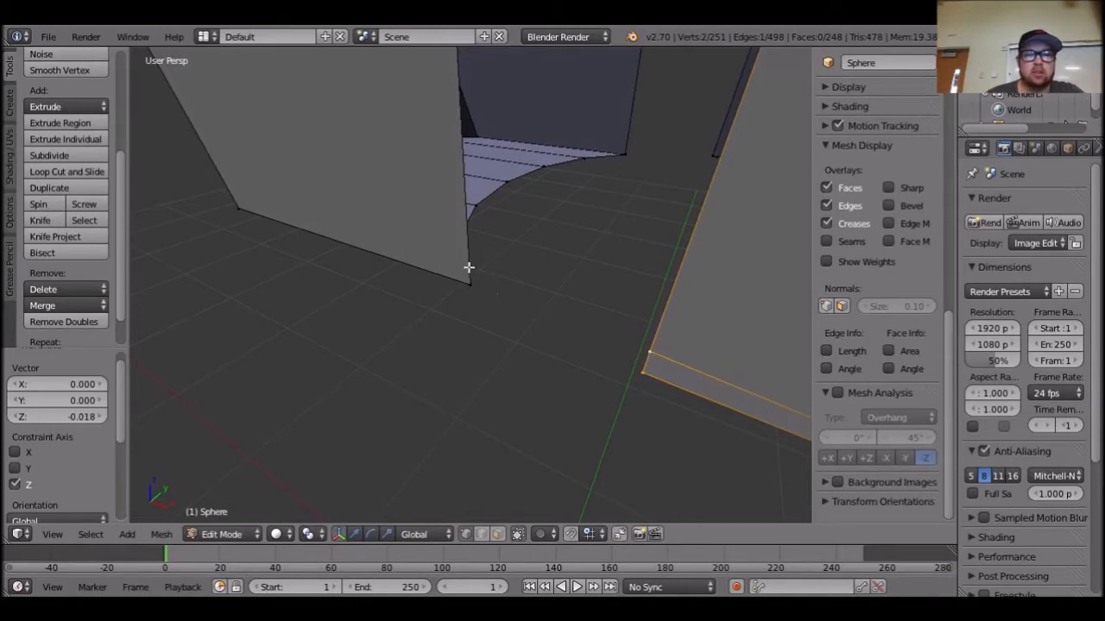
key("alt+m")
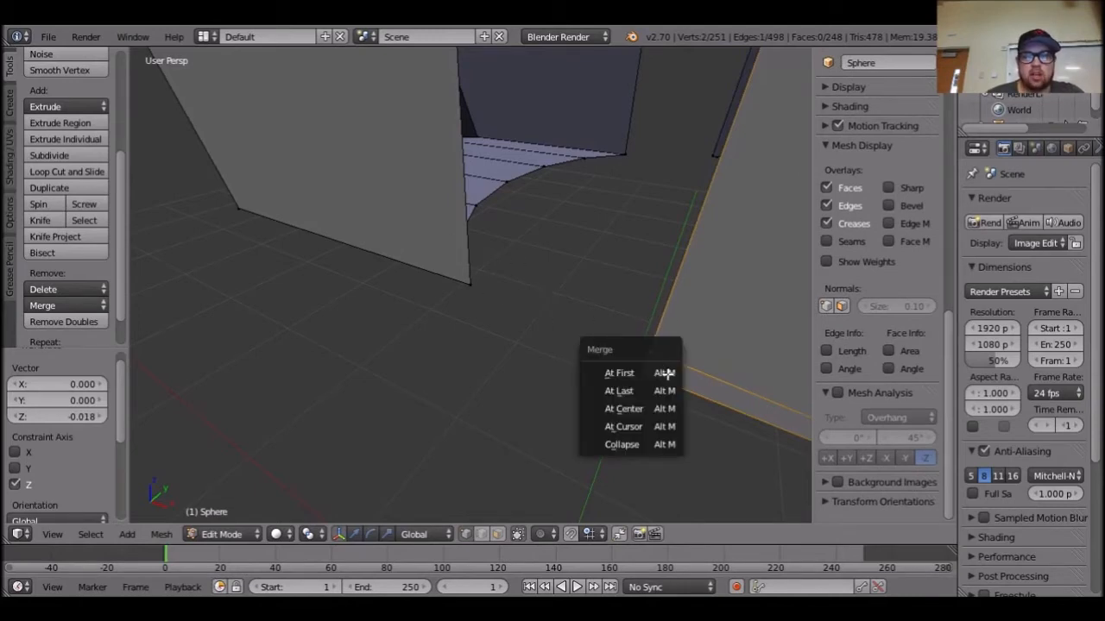
left_click(653, 373)
Raise the second torso half's merged lower corner vertex by 0.015 along Z.
middle_click_drag(569, 377, 656, 298)
key("ctrl+space")
left_click_drag(658, 243, 661, 224)
Select the five vertices framing the torso's front gap, including three below the neck, and try to fill the gap with faces.
middle_click_drag(473, 282, 591, 311)
scroll(534, 221, "down", 4)
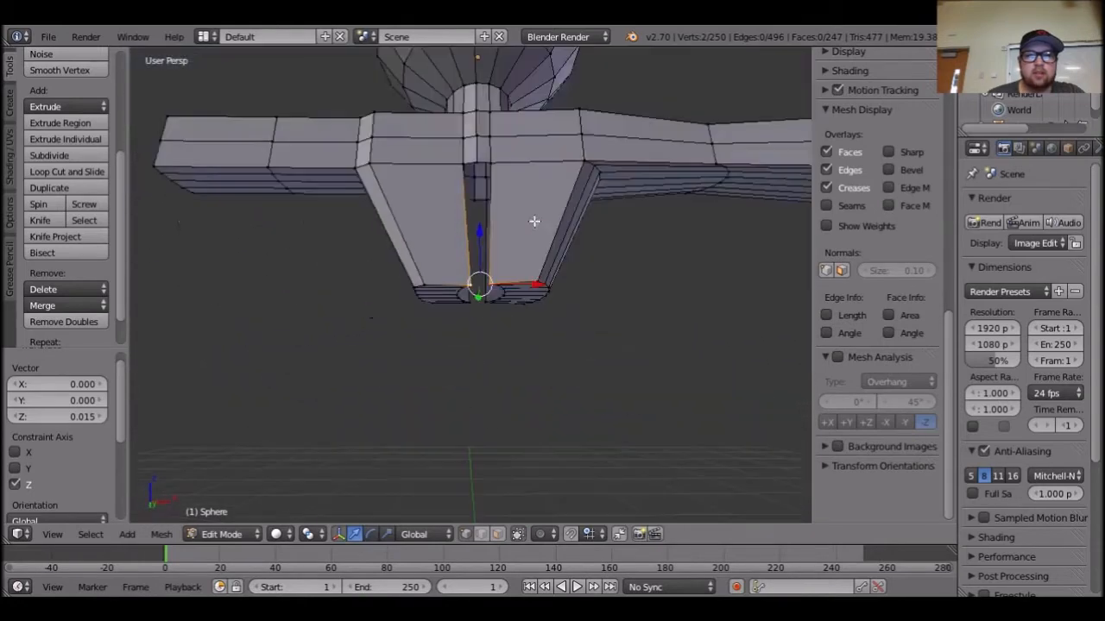
right_click(478, 165, "shift")
right_click(489, 164, "shift")
right_click(463, 164, "shift")
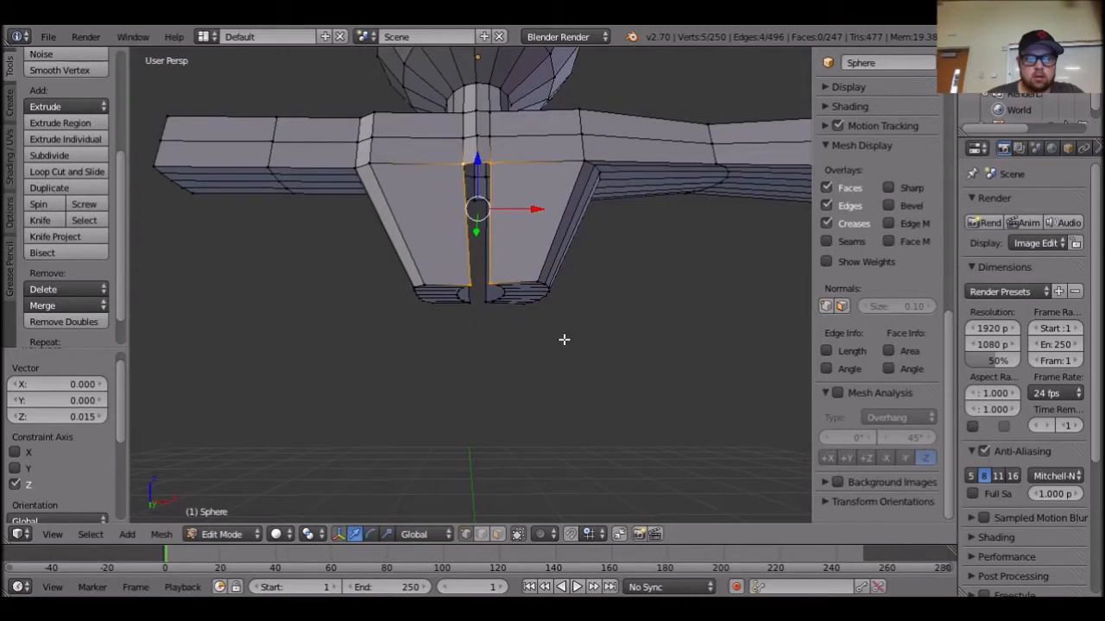
key("shift+f")
key("Escape")
key("ctrl+f")
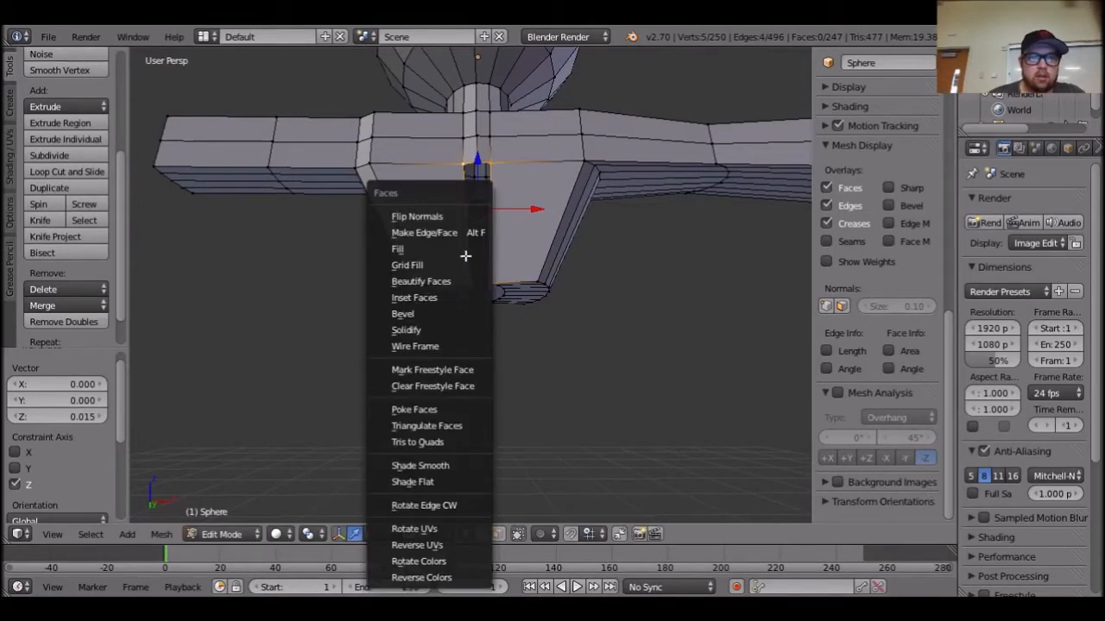
left_click(465, 254)
Try Solidify and Inset Faces on the selected gap border, and clear the selection.
mouse_move(578, 334)
middle_mouse_down()
mouse_move(568, 335)
mouse_move(599, 318)
mouse_move(562, 353)
mouse_move(596, 273)
mouse_move(582, 184)
mouse_move(582, 320)
middle_mouse_up()
key("ctrl+f")
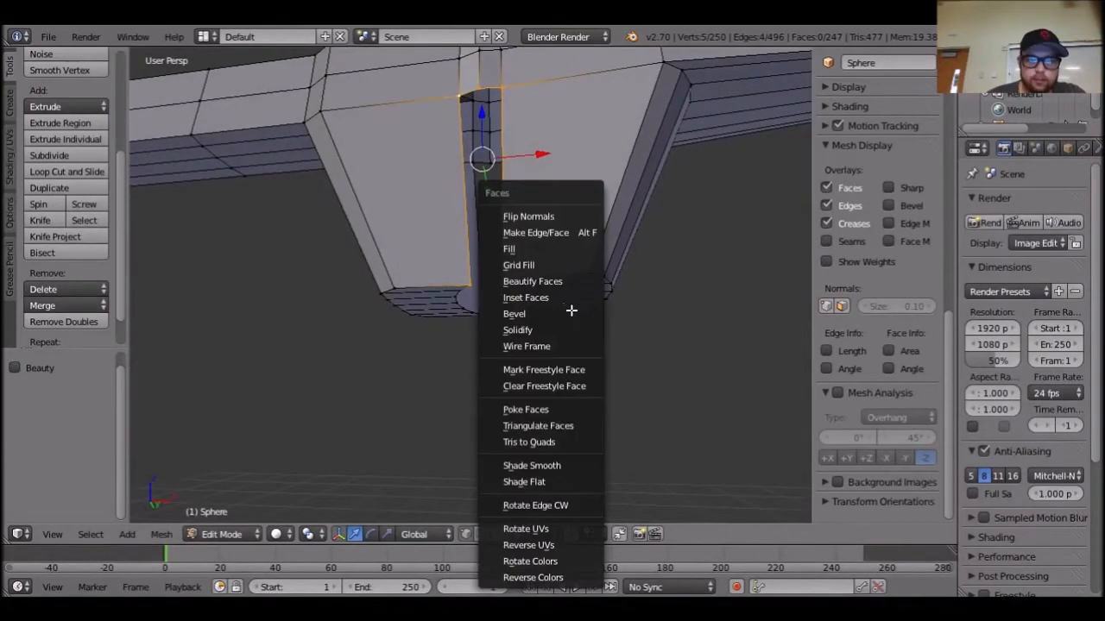
left_click(574, 329)
key("ctrl+f")
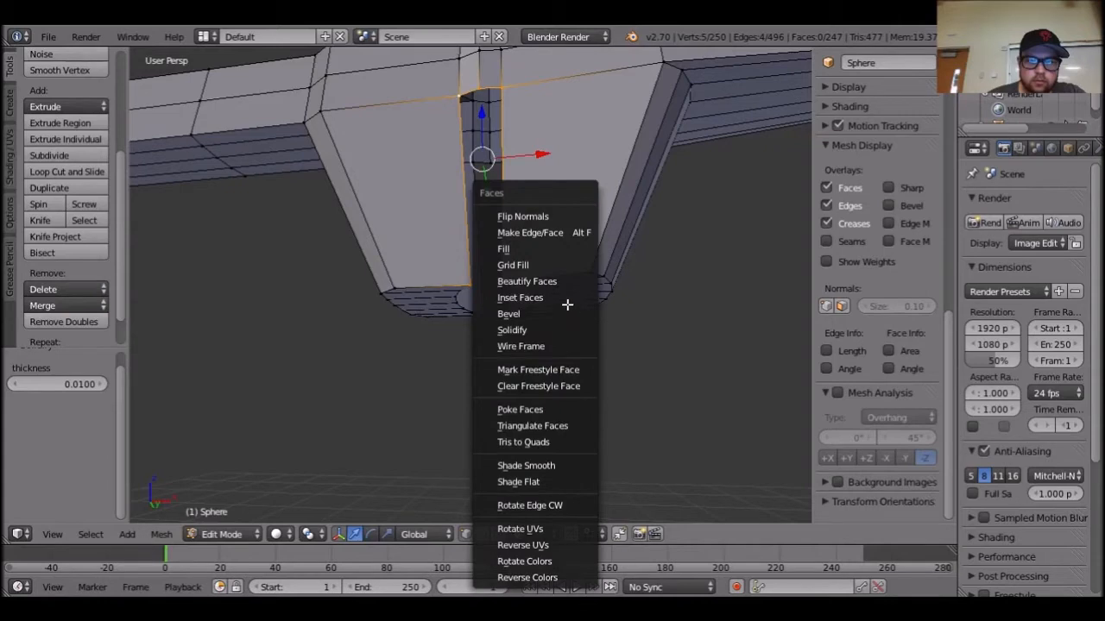
left_click(567, 300)
left_click(643, 335)
middle_click_drag(647, 337, 518, 305)
key("a")
Merge the lower inner corner vertices of the two torso halves at center.
left_click(470, 285)
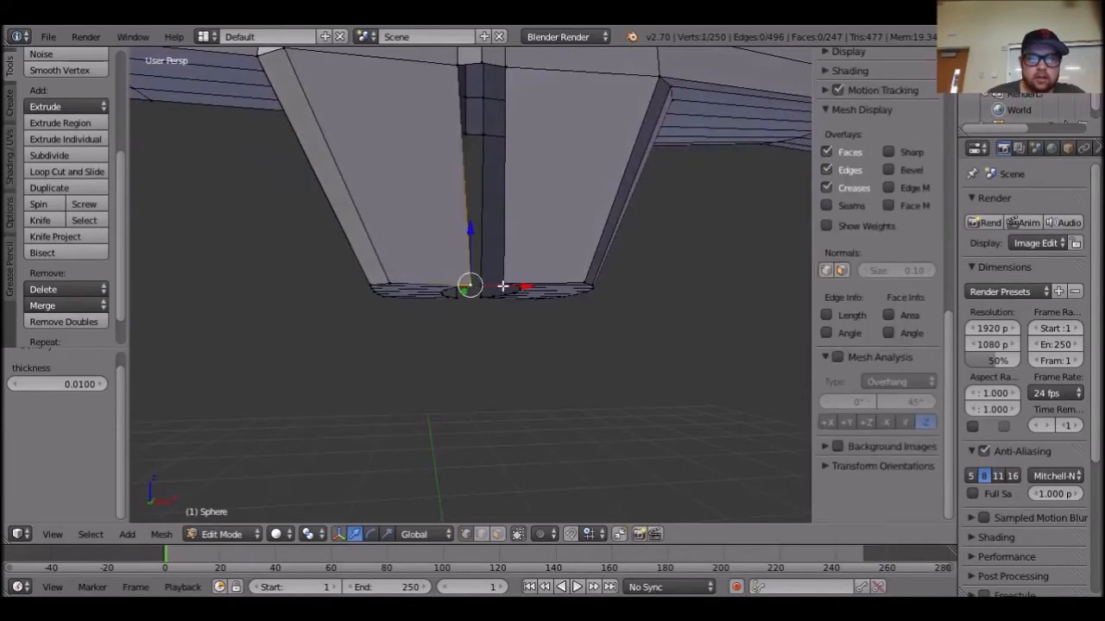
left_click(503, 284, "shift")
middle_click_drag(591, 305, 562, 267)
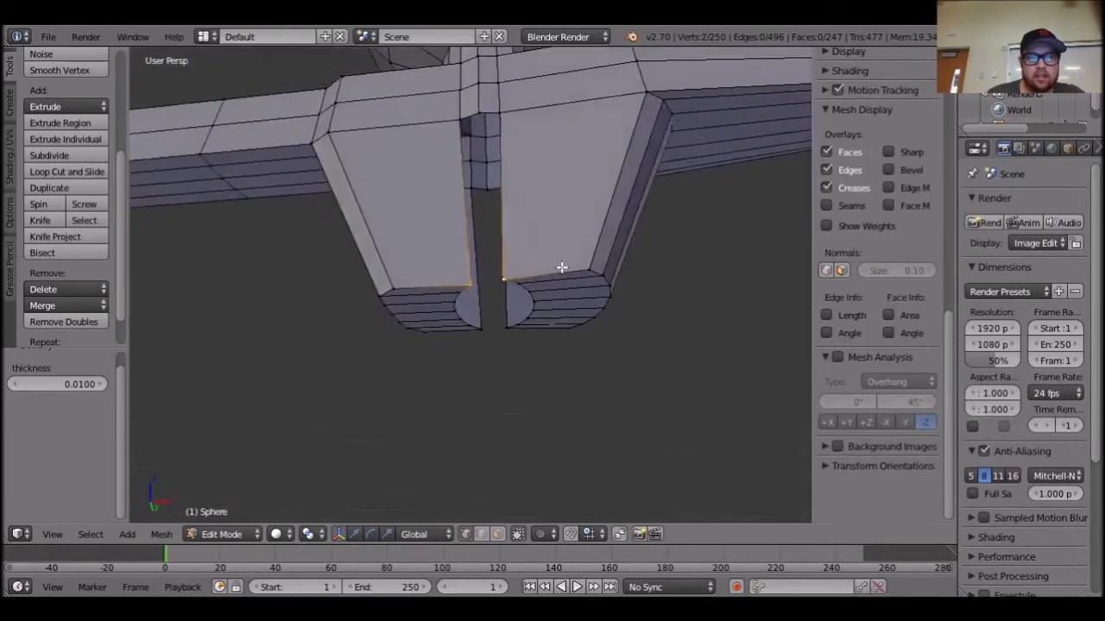
key("alt+m")
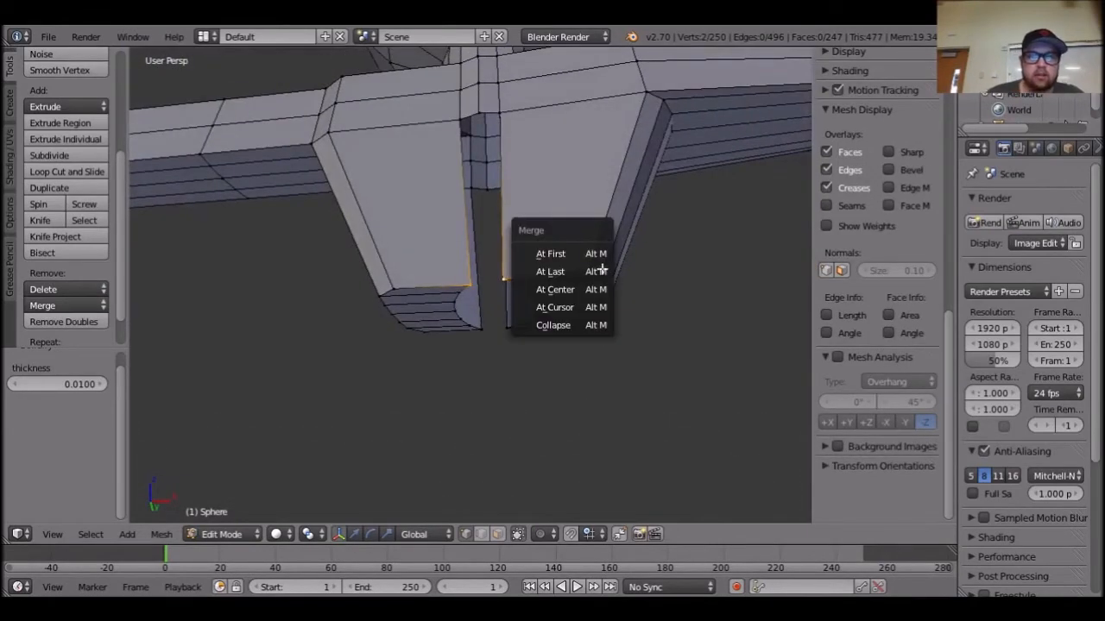
left_click(597, 288)
Select the two upper corner vertices flanking the front gap below the neck and merge them at center.
middle_click_drag(593, 322, 545, 264)
right_click(459, 113)
key("KP_Decimal")
scroll(564, 264, "down", 3)
key("ctrl+alt+q")
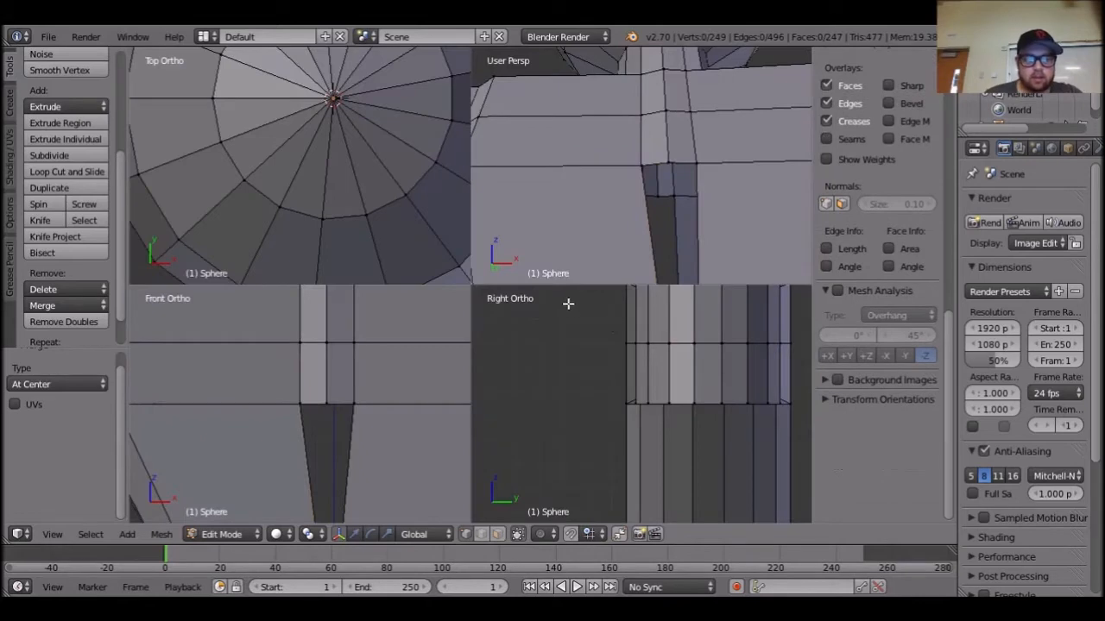
key("ctrl+alt+q")
mouse_move(492, 302)
middle_mouse_down()
mouse_move(626, 296)
mouse_move(507, 291)
middle_mouse_up()
right_click(472, 284)
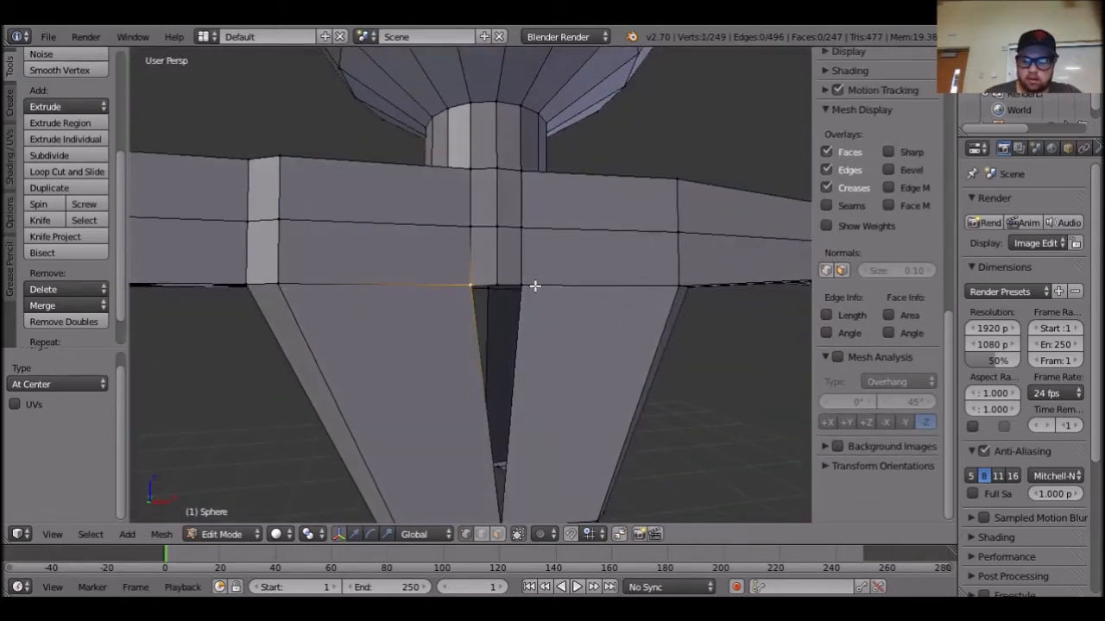
scroll(533, 281, "up", 8)
scroll(531, 278, "down", 9)
middle_click_drag(605, 386, 575, 396)
scroll(575, 397, "up", 2)
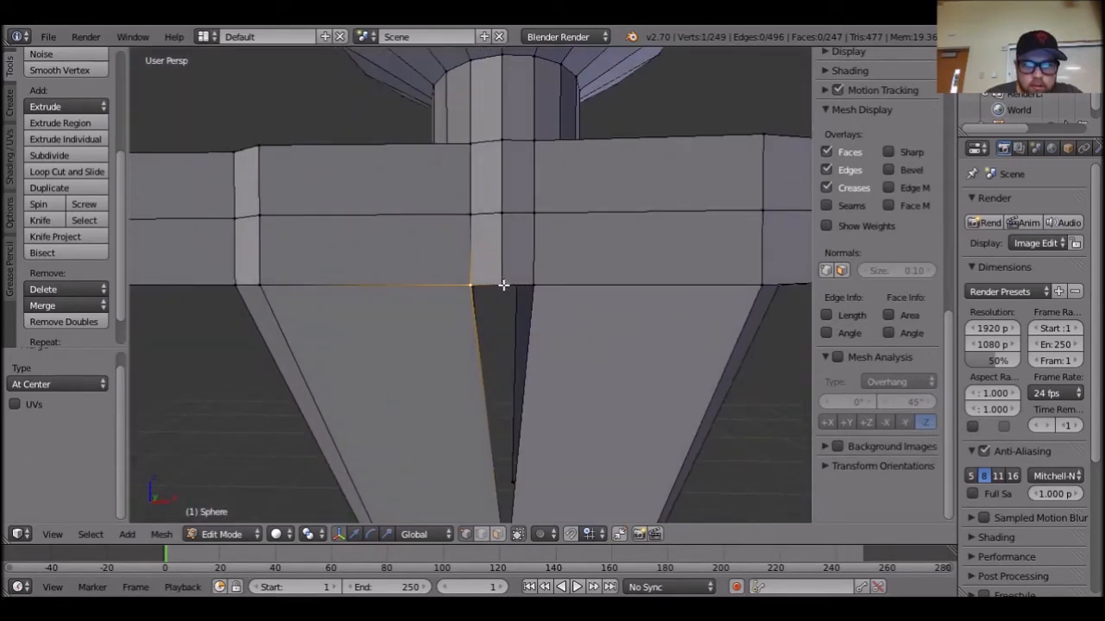
right_click(534, 284, "shift")
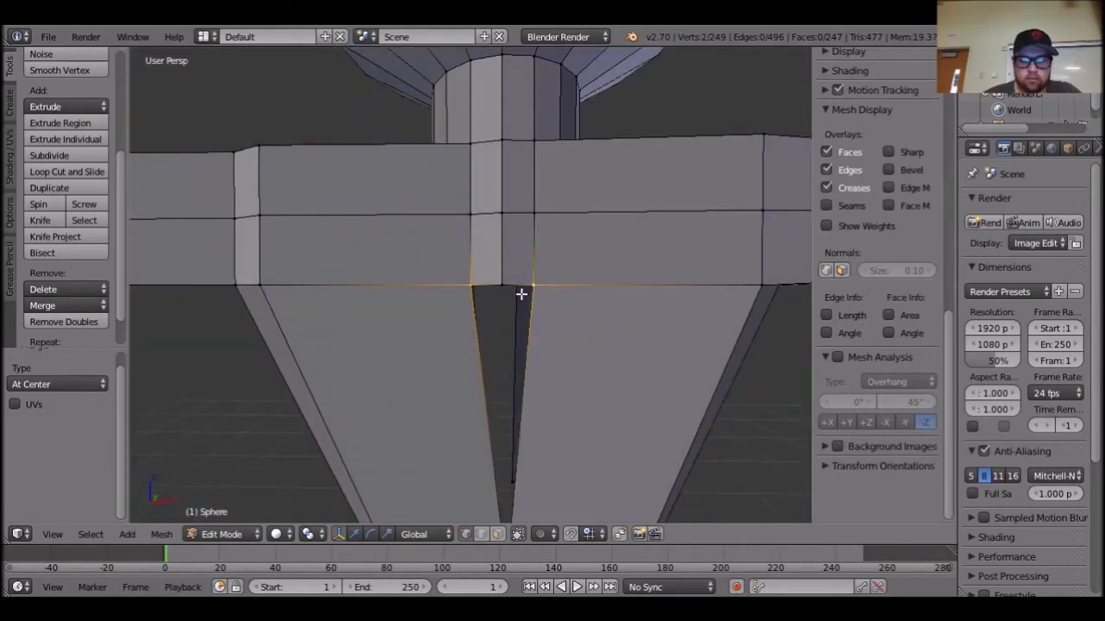
key("alt+m")
left_click(522, 290)
Merge the new upper gap vertex with the leftover middle vertex beside it, using At Last.
middle_click_drag(550, 343, 549, 318)
scroll(570, 328, "up", 4)
middle_click_drag(616, 336, 543, 294)
right_click(561, 303, "shift")
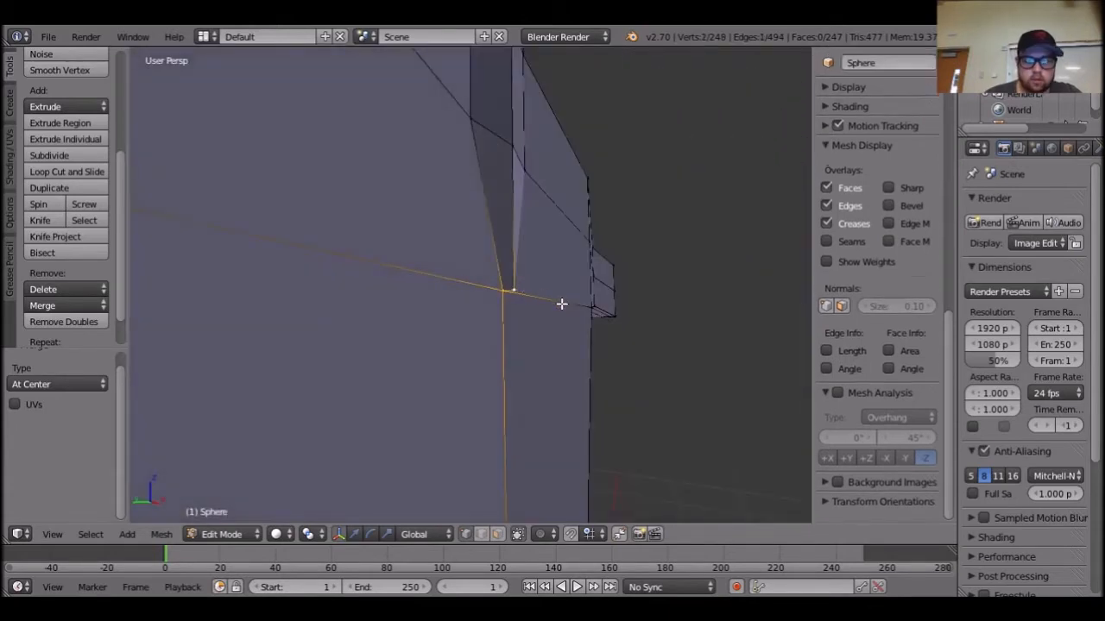
key("alt+m")
left_click(556, 284)
On the torso's opposite side, merge the two upper gap corners at center, and merge the result with the middle vertex at last.
scroll(571, 306, "down", 8)
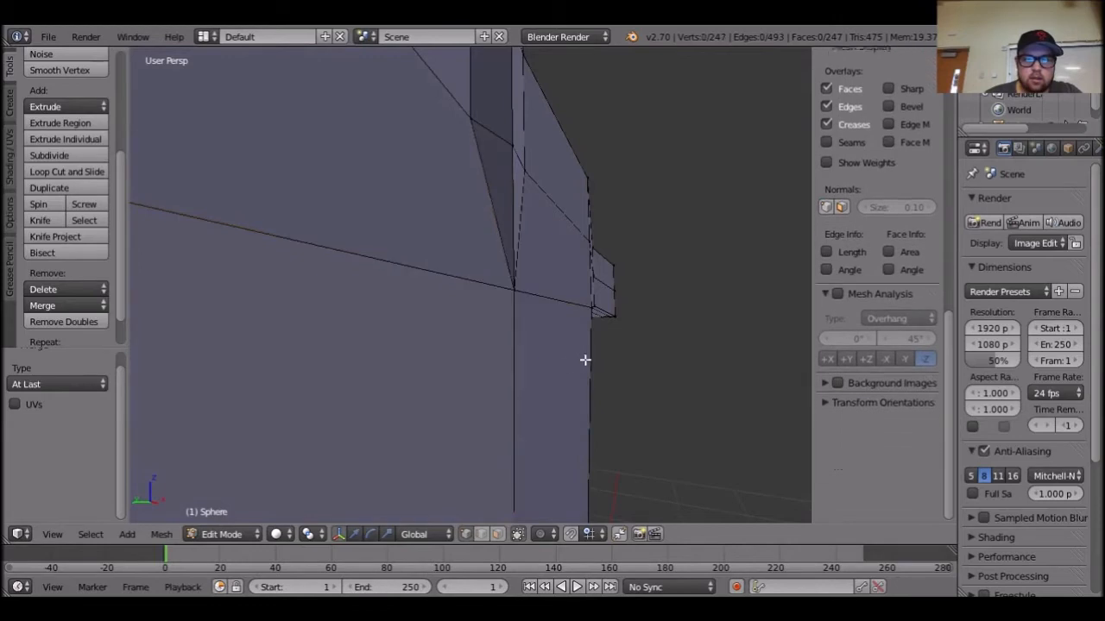
middle_click_drag(574, 338, 523, 374)
scroll(544, 377, "up", 5)
right_click(408, 269)
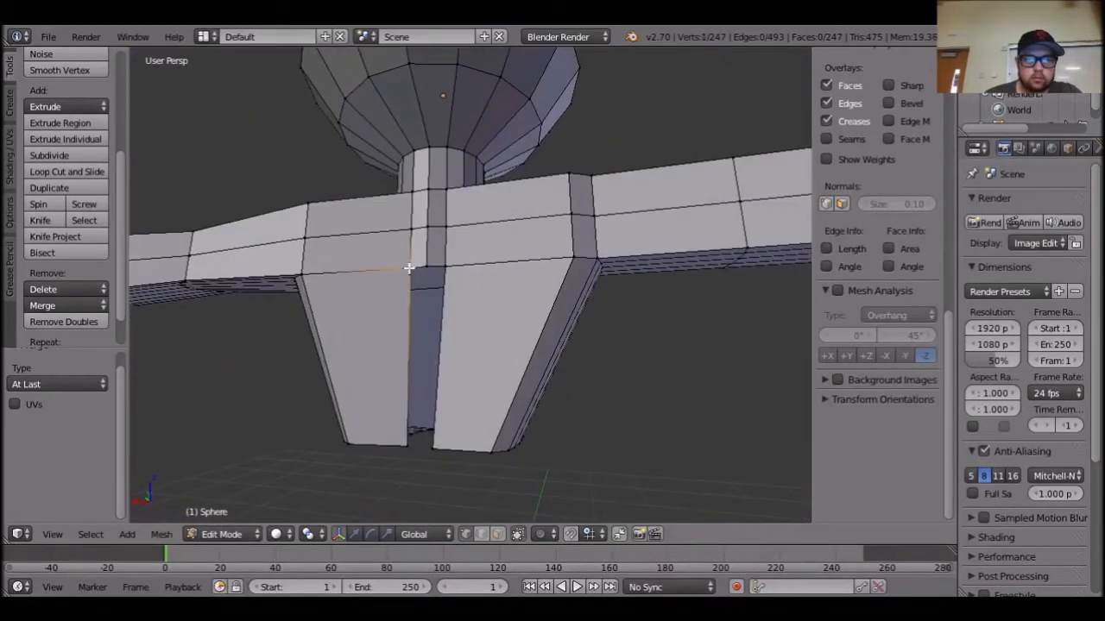
right_click(447, 268, "shift")
key("alt+m")
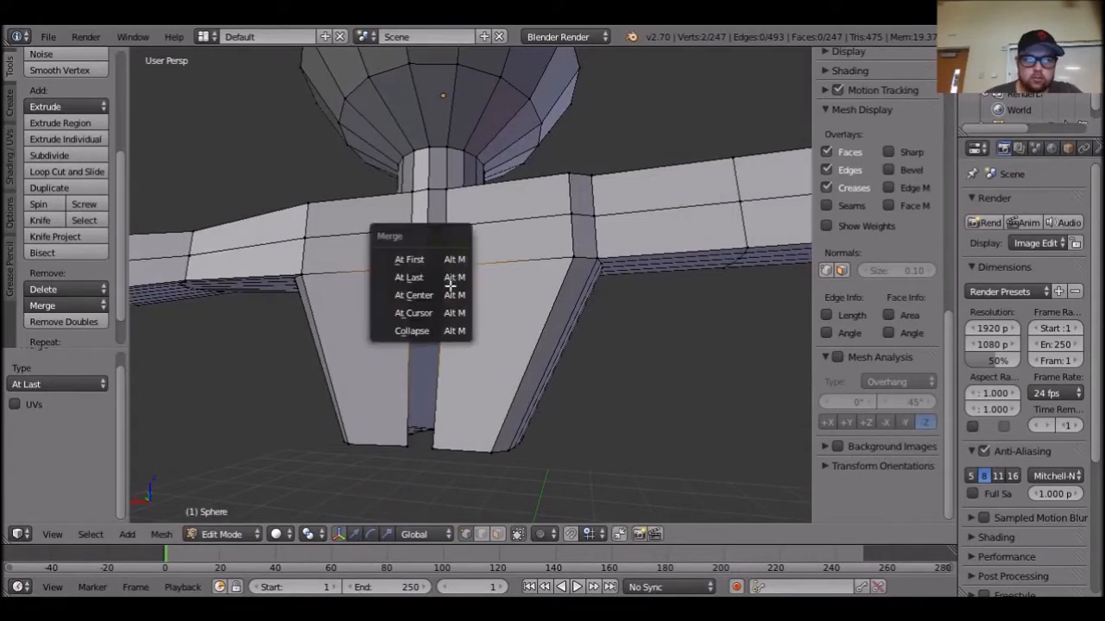
left_click(452, 294)
key("alt+m")
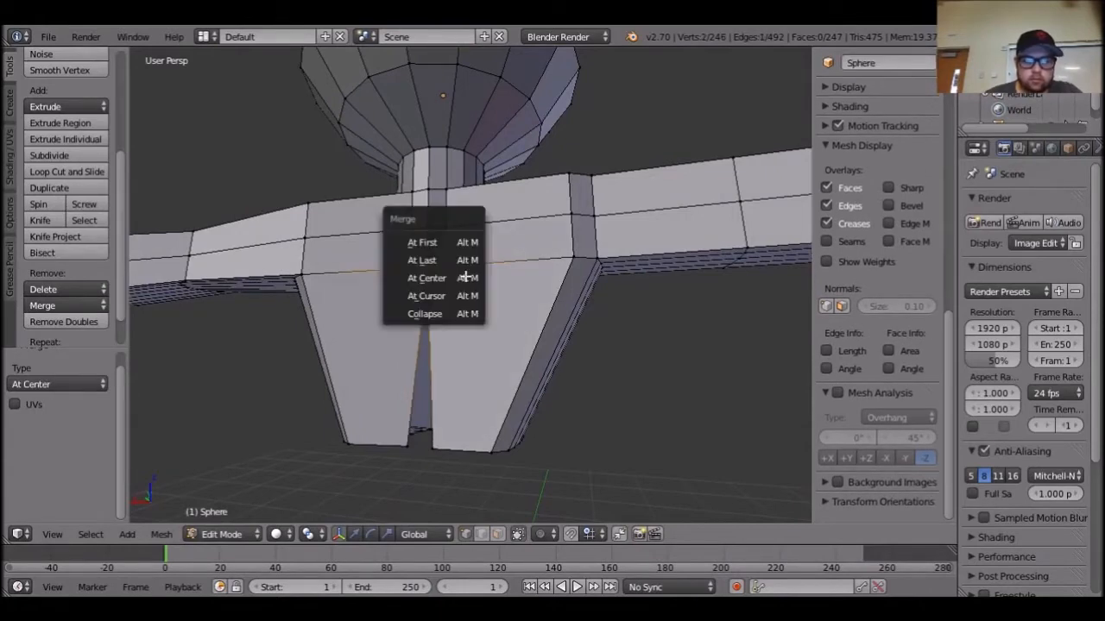
left_click(458, 259)
Merge the two lower gap corner vertices on the torso's opposite side at center.
right_click(432, 441)
right_click(407, 443, "shift")
key("alt+m")
left_click(447, 458)
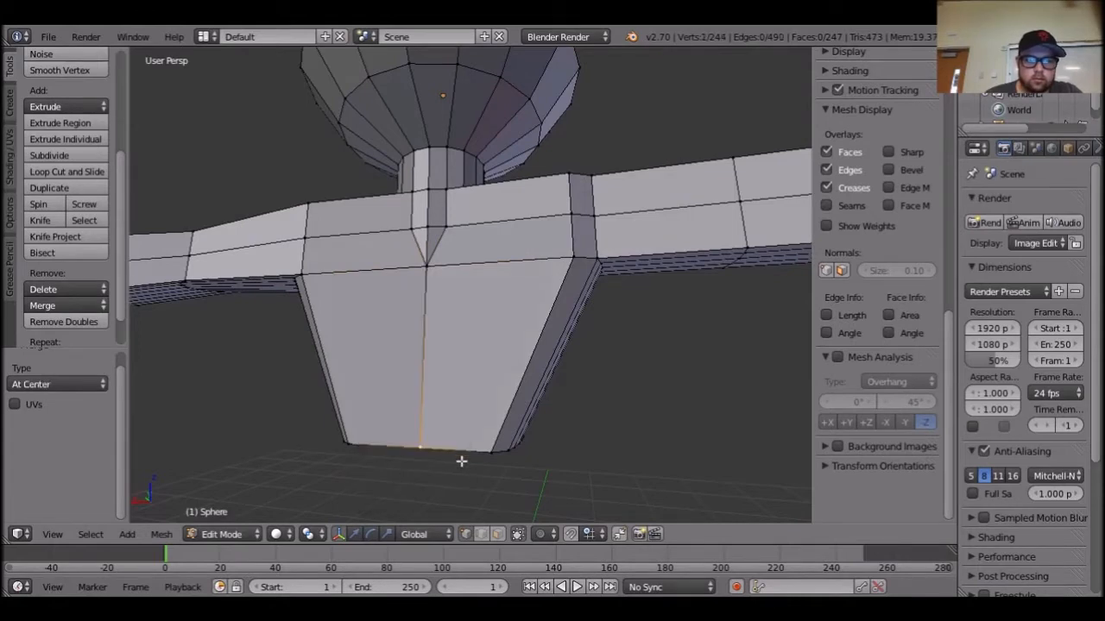
Merge the first two pairs of opposing vertices across the hole in the torso's underside, each pair at center.
middle_click_drag(518, 501, 501, 337)
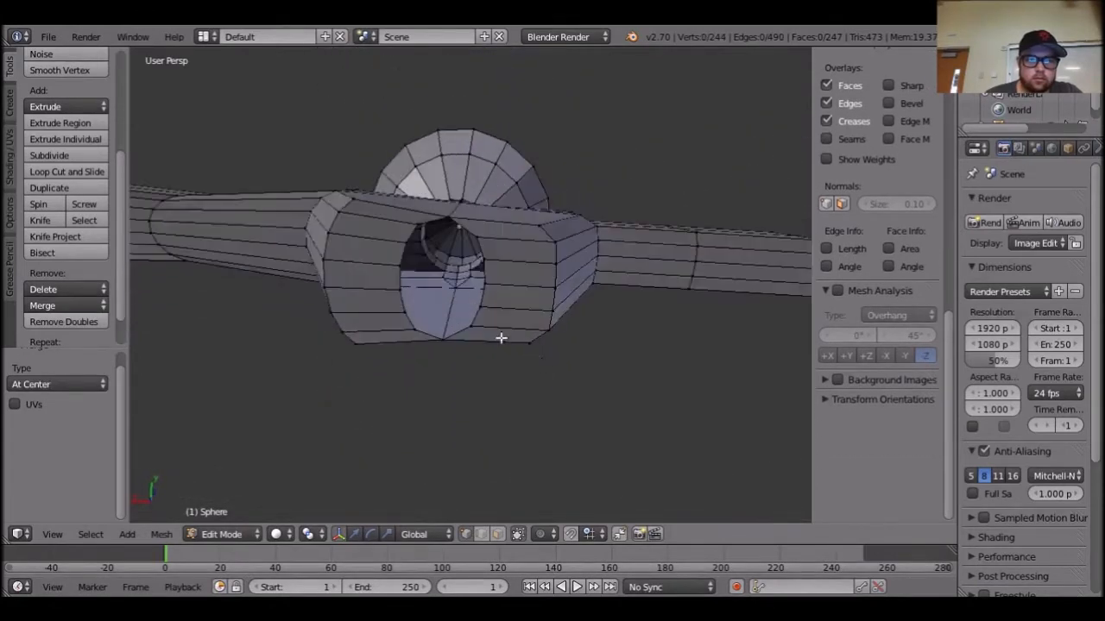
middle_click_drag(424, 245, 430, 290)
right_click(403, 281)
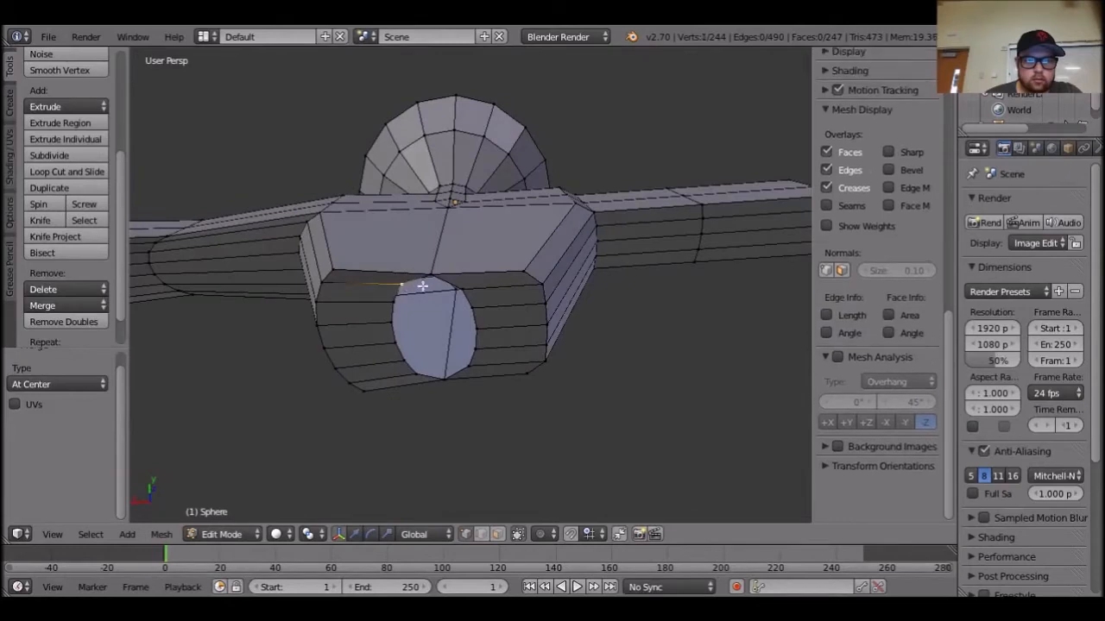
right_click(461, 291, "shift")
key("alt+m")
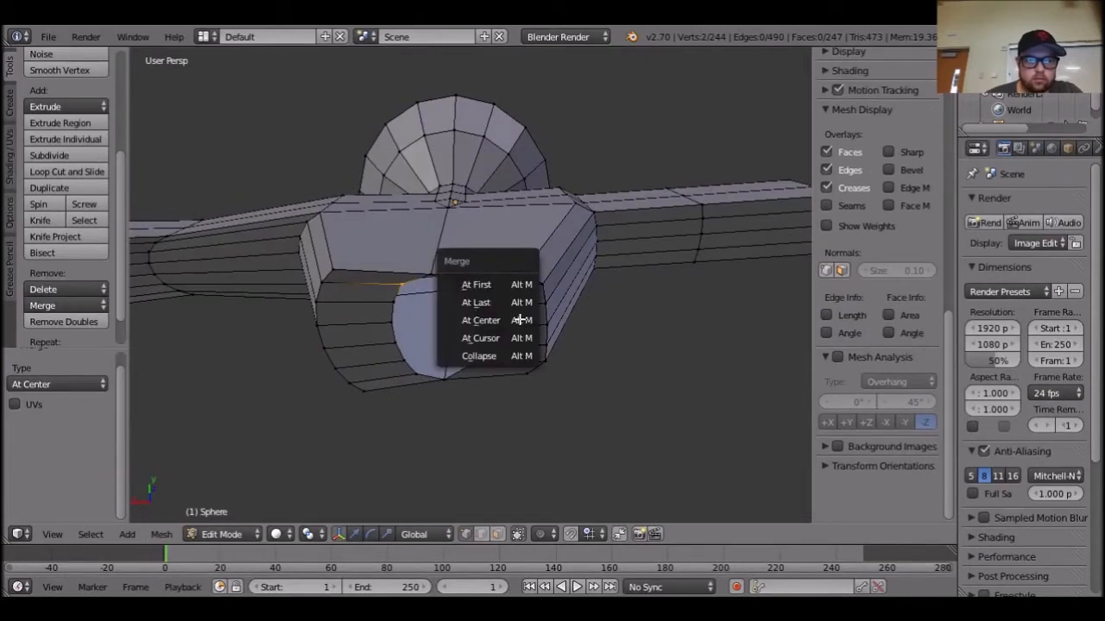
left_click(518, 320)
right_click(475, 307, "shift")
key("alt+m")
left_click(516, 322)
Continue closing the underside hole by merging the next two opposing vertex pairs at center.
right_click(391, 327)
right_click(476, 327, "shift")
key("alt+m")
left_click(483, 325)
right_click(395, 342)
right_click(477, 347, "shift")
key("alt+m")
left_click(484, 344)
Merge the last opposing vertex pair of the underside gap at center.
right_click(404, 362)
right_click(467, 364, "shift")
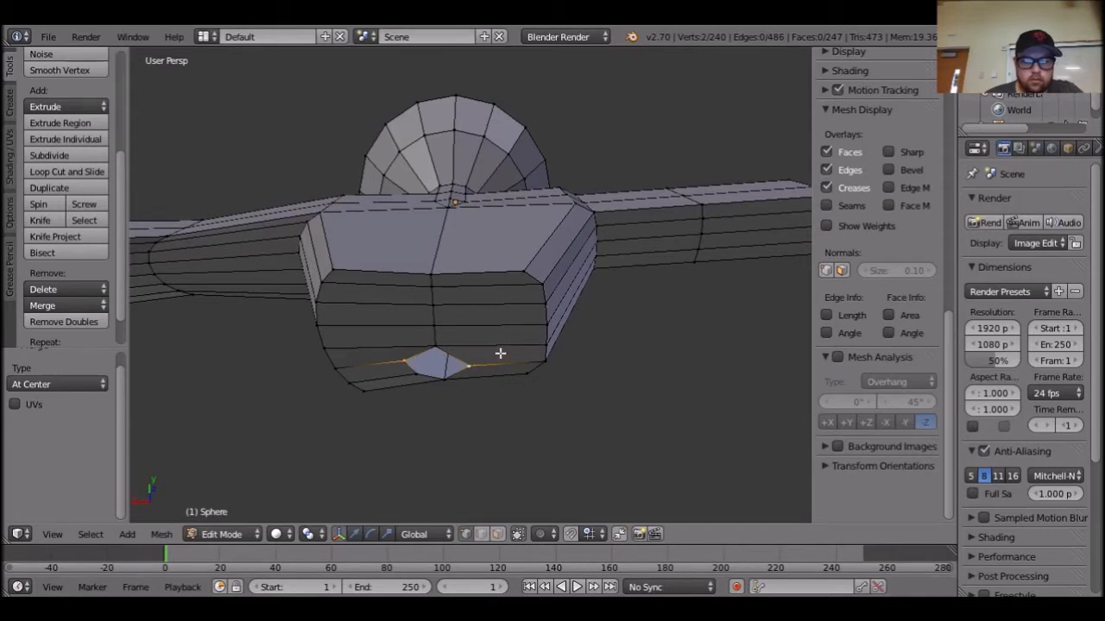
key("ctrl+m")
key("Escape")
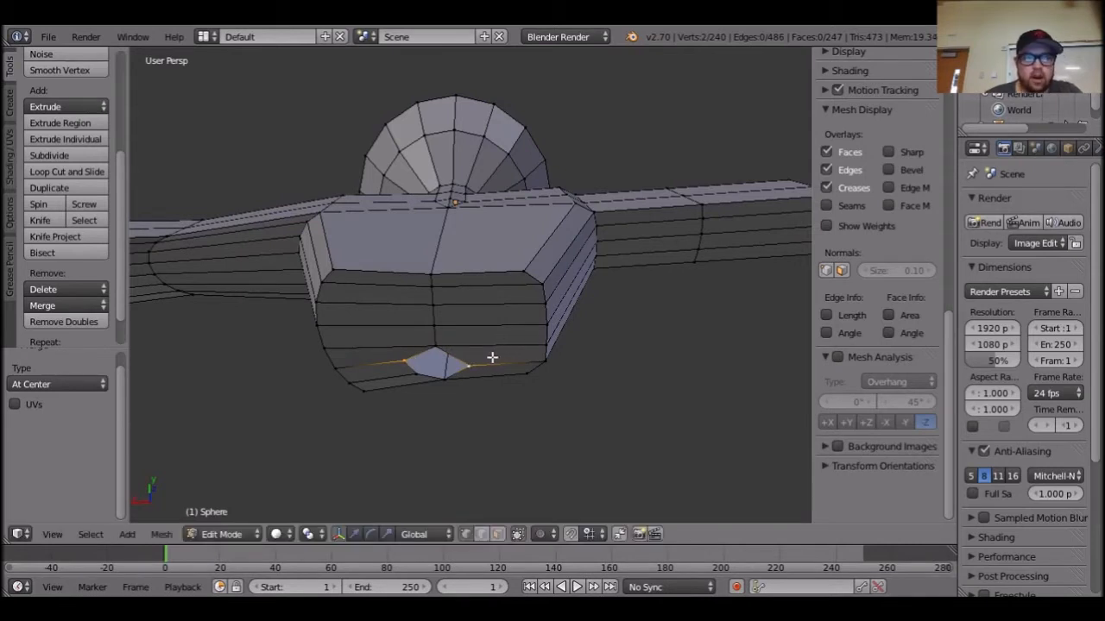
key("alt+m")
left_click(457, 358)
Merge the new vertex with the adjacent torso edge vertex at center, and shift the merged vertex -0.038 along X.
middle_click_drag(521, 418, 442, 280)
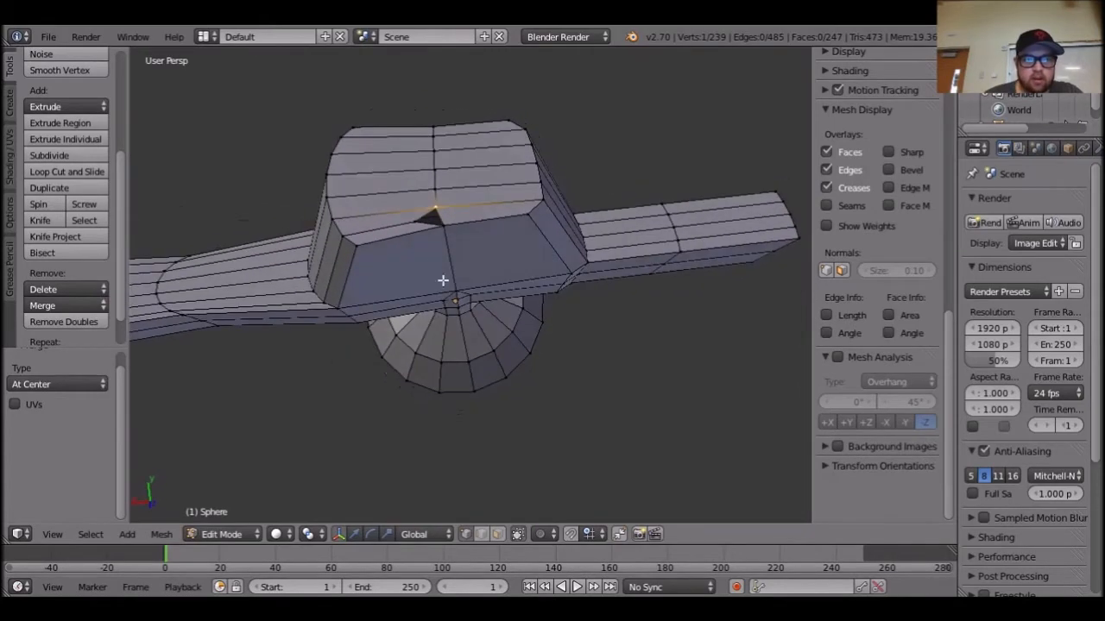
right_click(439, 226, "shift")
key("alt+m")
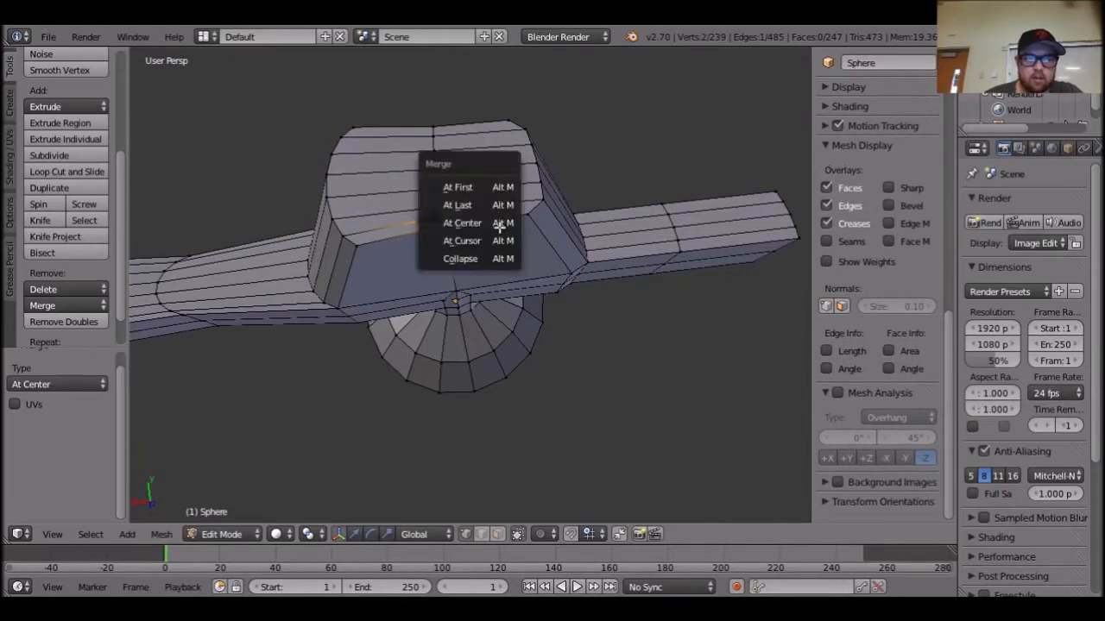
left_click(501, 226)
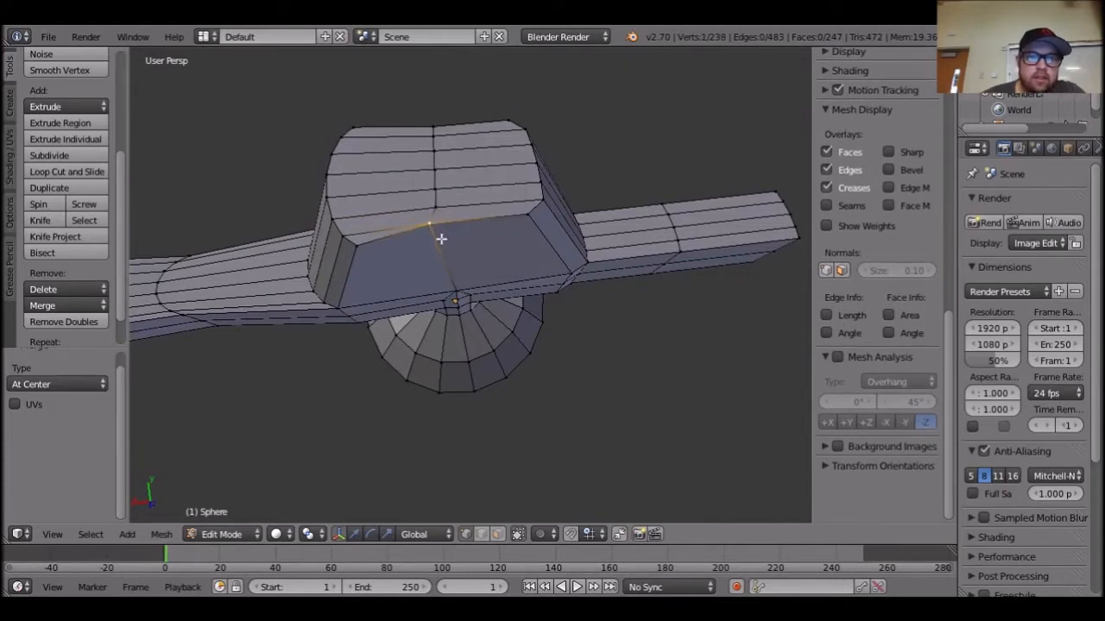
key("Tab")
key("Tab")
key("ctrl+space")
left_click_drag(371, 230, 385, 228)
Select all head vertices, including hidden ones, and move the head about -0.254 along Y.
middle_click_drag(510, 351, 723, 401)
scroll(560, 175, "down", 7)
key("b")
left_click_drag(590, 216, 281, 74)
left_click(516, 534)
middle_click_drag(653, 361, 657, 370)
key("b")
left_click_drag(345, 99, 635, 228)
key("y")
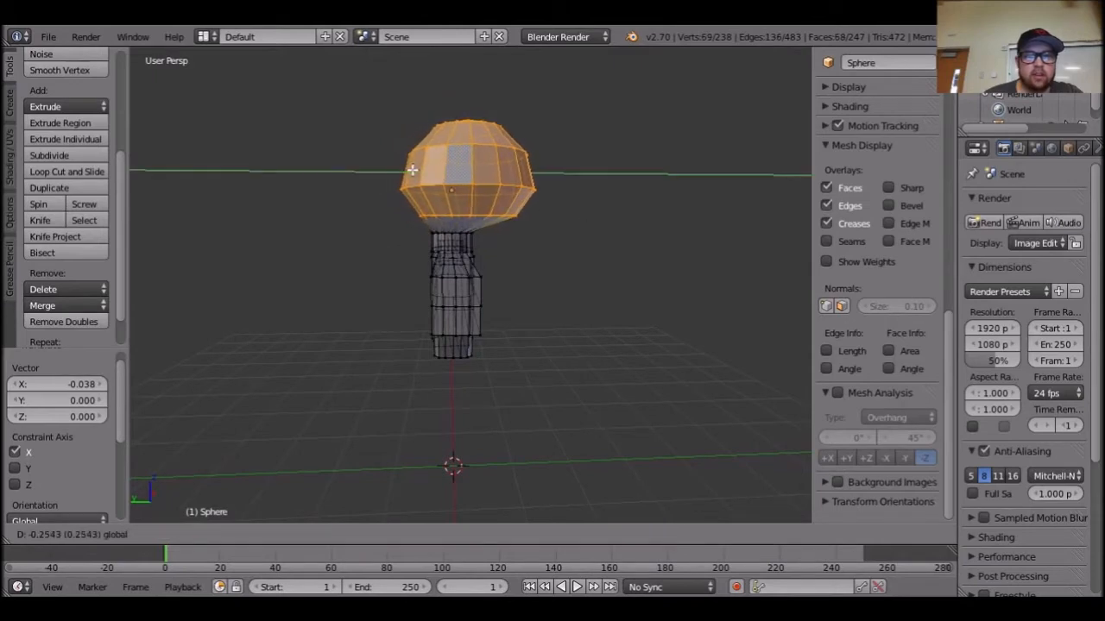
left_click(412, 169)
middle_click_drag(625, 355, 617, 356)
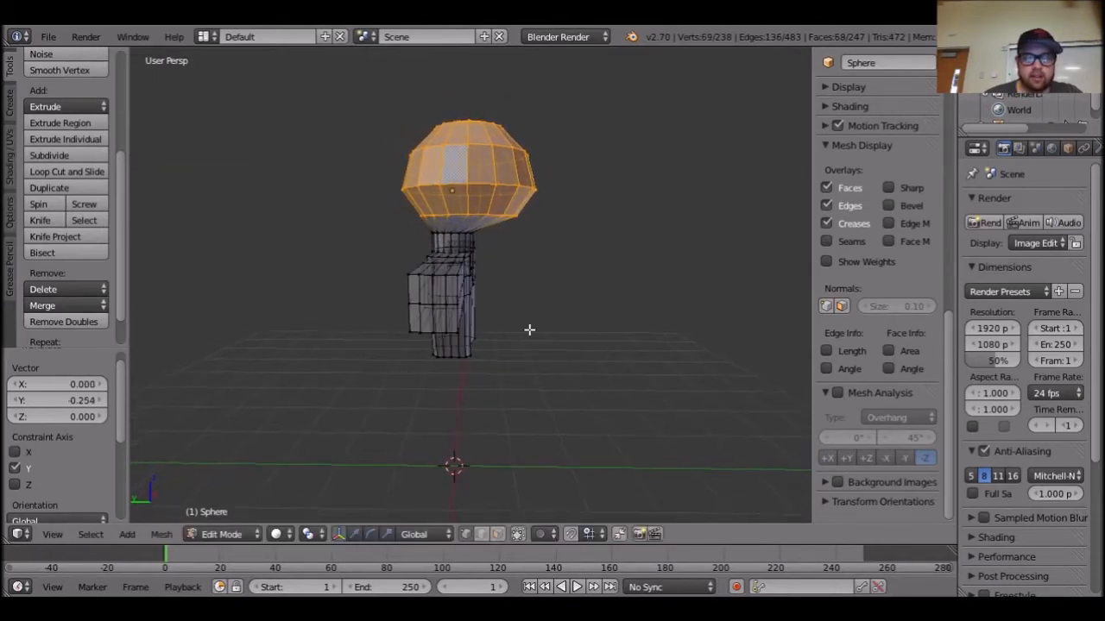
mouse_move(541, 415)
middle_mouse_down()
mouse_move(515, 313)
mouse_move(388, 289)
mouse_move(530, 451)
mouse_move(556, 420)
mouse_move(541, 398)
middle_mouse_up()
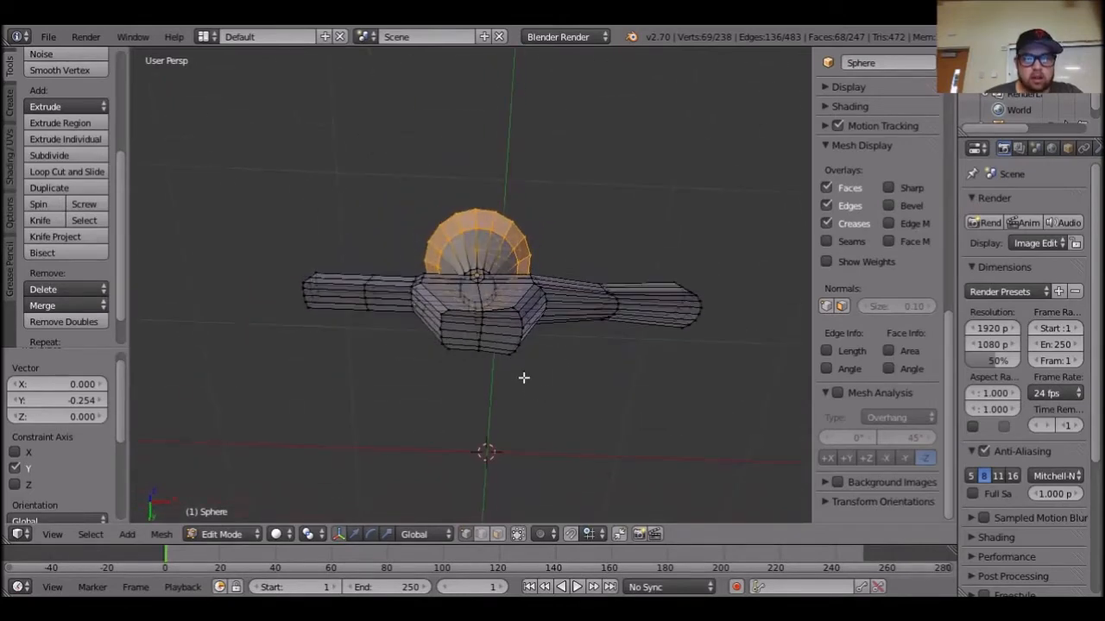
Limit selection to visible geometry, switch to face selection, and select all faces on the torso's underside.
left_click(514, 535)
middle_click_drag(501, 451, 494, 479)
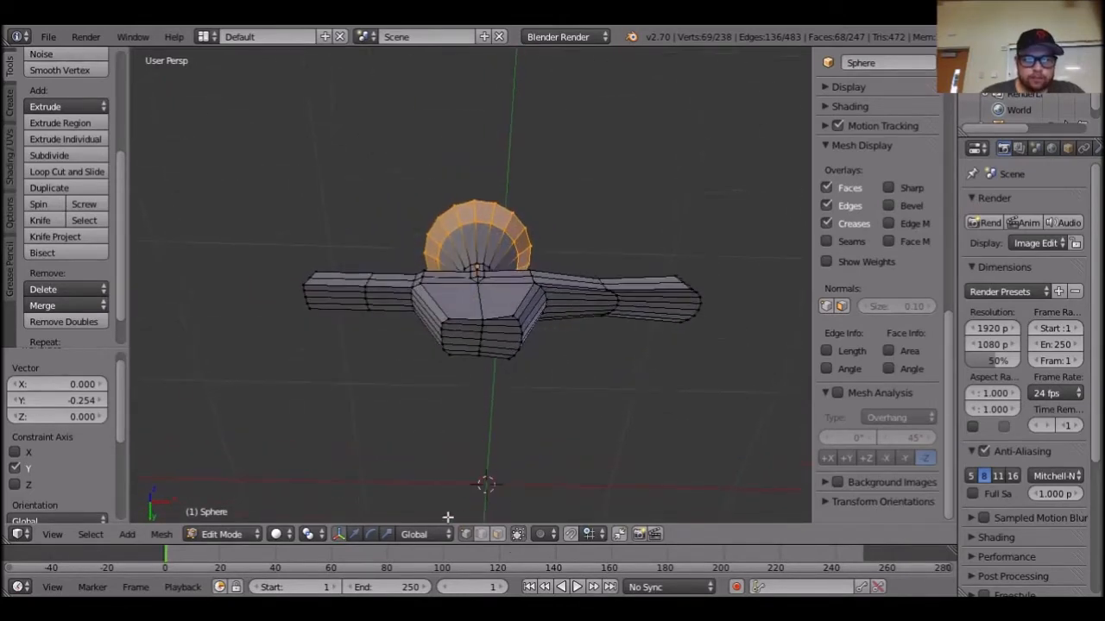
left_click(497, 534)
right_click(465, 324)
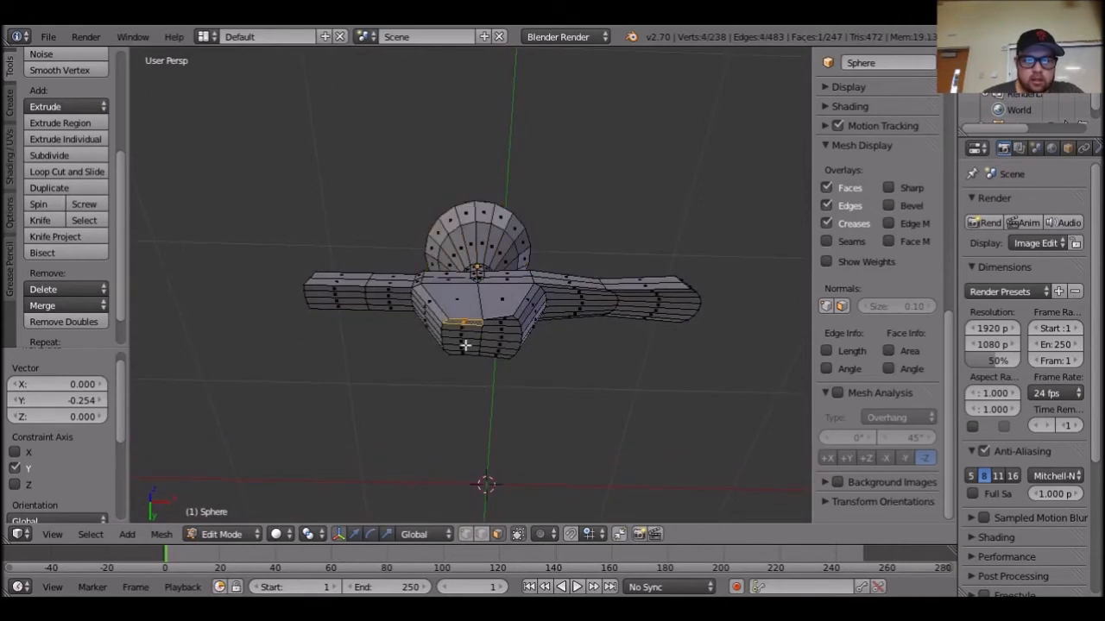
key("b")
left_click_drag(507, 377, 454, 321)
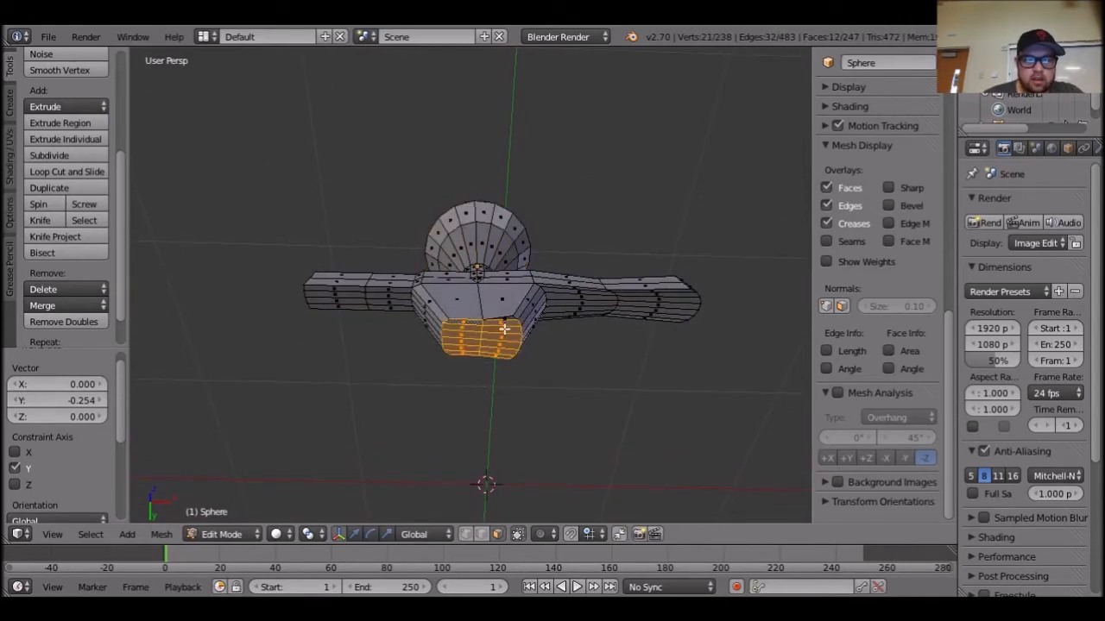
scroll(557, 419, "up", 3)
right_click(562, 371, "shift")
middle_click_drag(572, 452, 651, 504)
scroll(583, 429, "down", 5)
key("e")
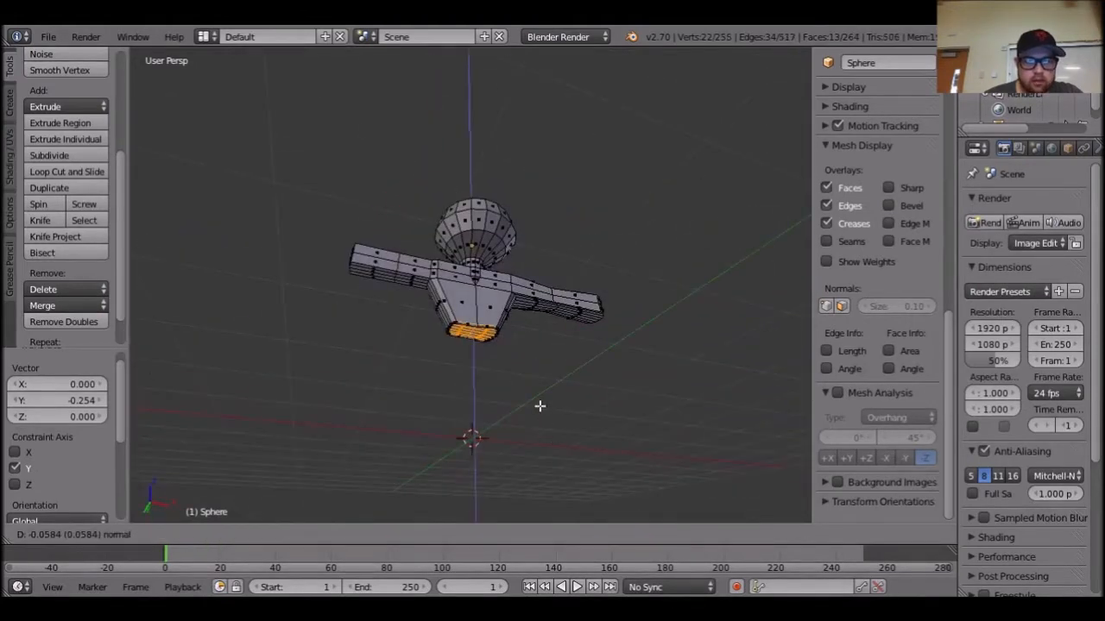
right_click(540, 406)
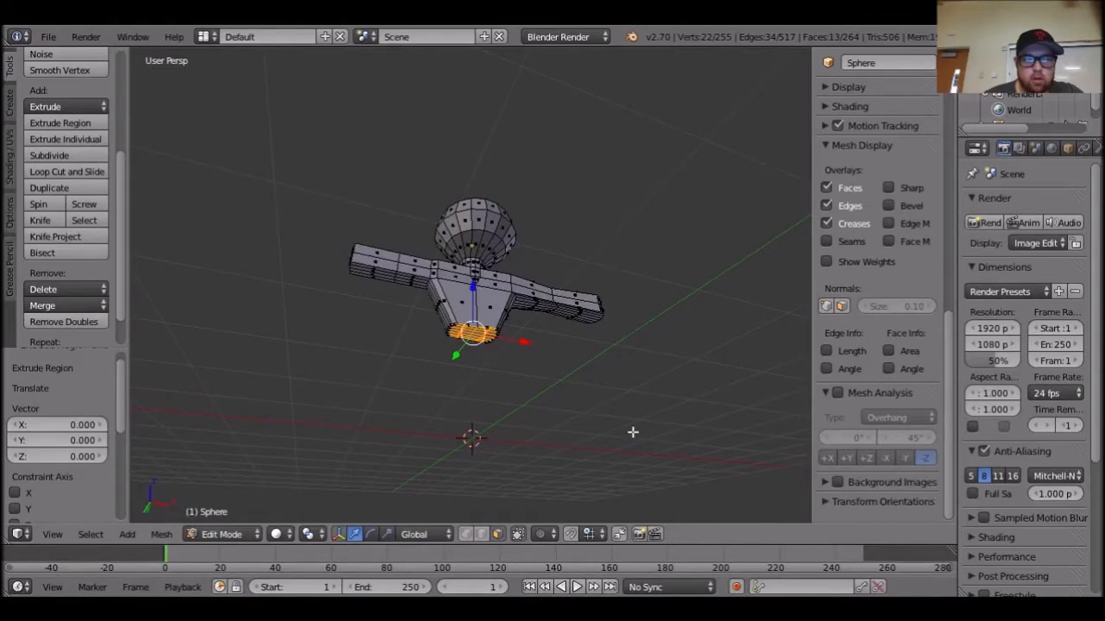
key("ctrl+Tab")
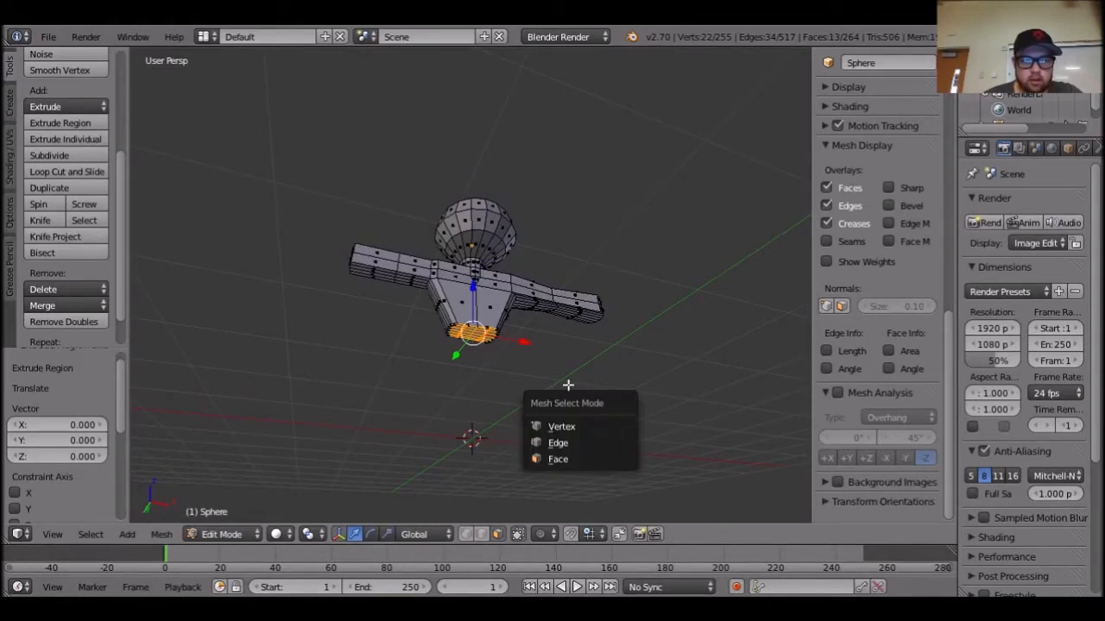
key("Escape")
key("ctrl+z")
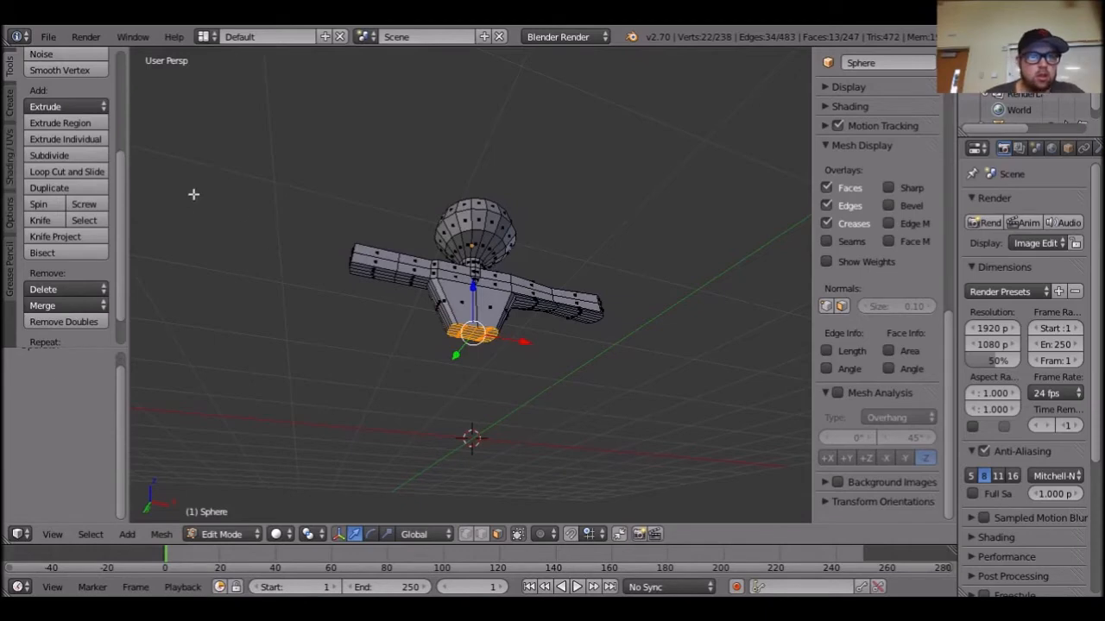
Extrude the torso's bottom faces with Extrude Individual and move them about -1.405 along Z to form the legs.
left_click(69, 138)
right_click(68, 137)
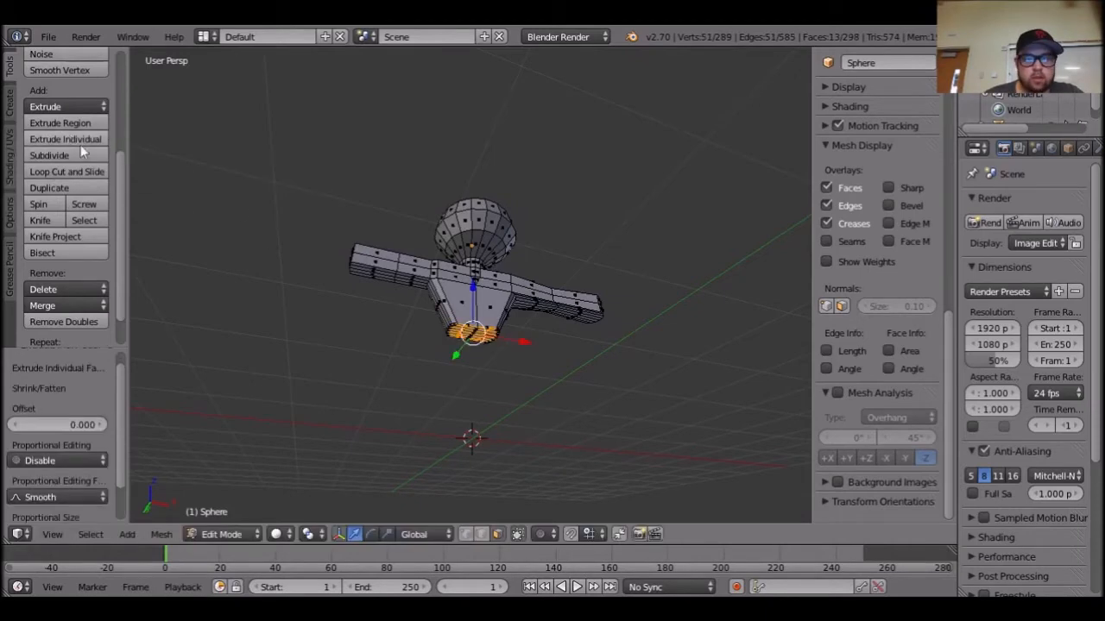
key("g")
key("z")
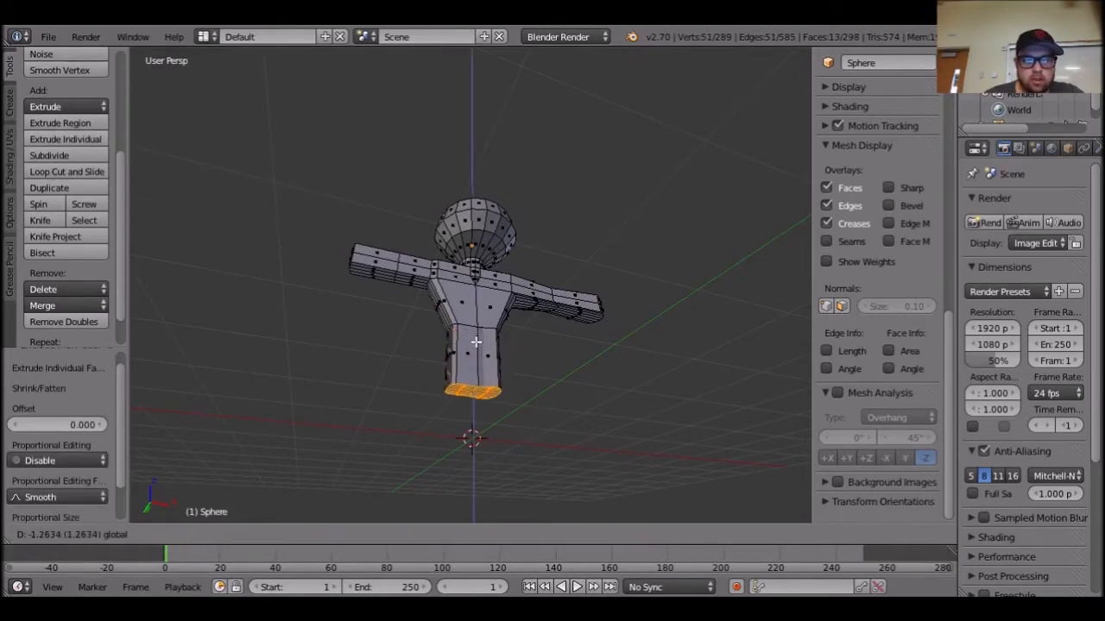
left_click(493, 384)
middle_click_drag(492, 383, 606, 421)
middle_click_drag(538, 389, 592, 402)
right_click(518, 350)
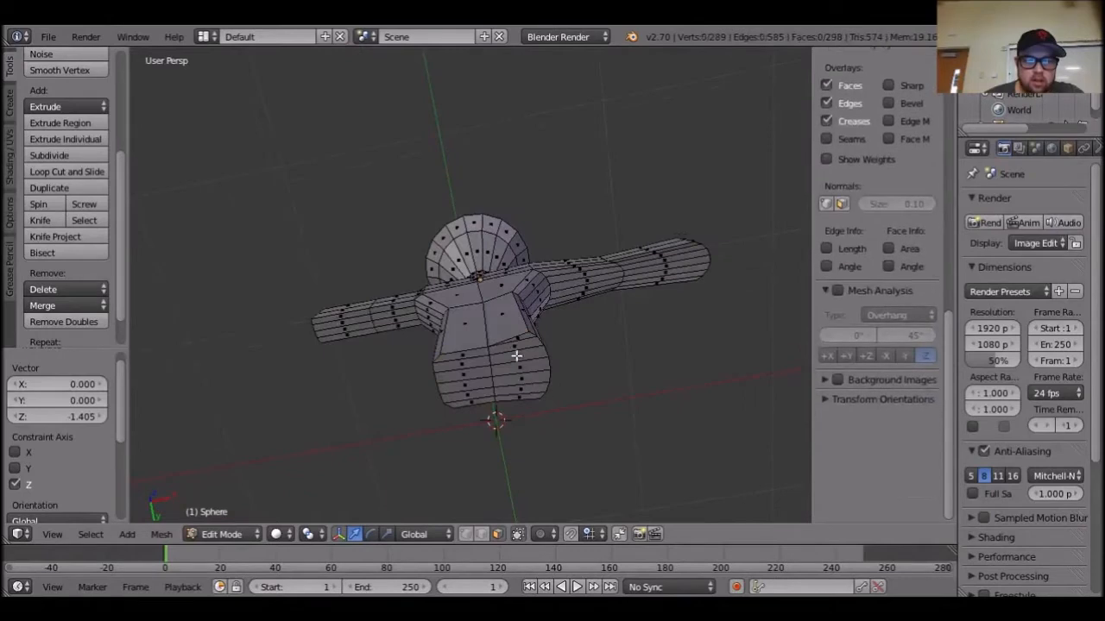
mouse_move(533, 413)
left_mouse_down("ctrl")
mouse_move(510, 365)
mouse_move(557, 358)
left_mouse_up("ctrl")
key("h")
middle_click_drag(590, 409, 590, 373)
right_click(521, 263)
key("a")
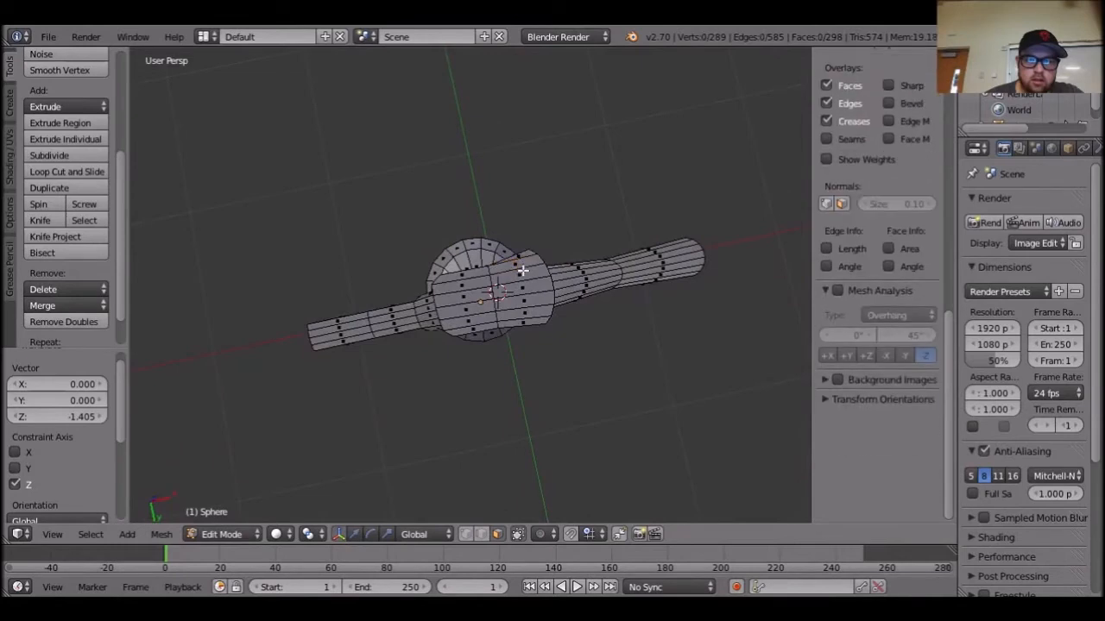
Select the bottom faces of the leg on the positive X side and move them about 0.279 along X.
left_click_drag(520, 292, 511, 258)
right_click(529, 324, "shift")
middle_click_drag(560, 333, 597, 409)
key("ctrl+space")
left_click_drag(552, 412, 598, 417)
middle_click_drag(483, 426, 473, 399)
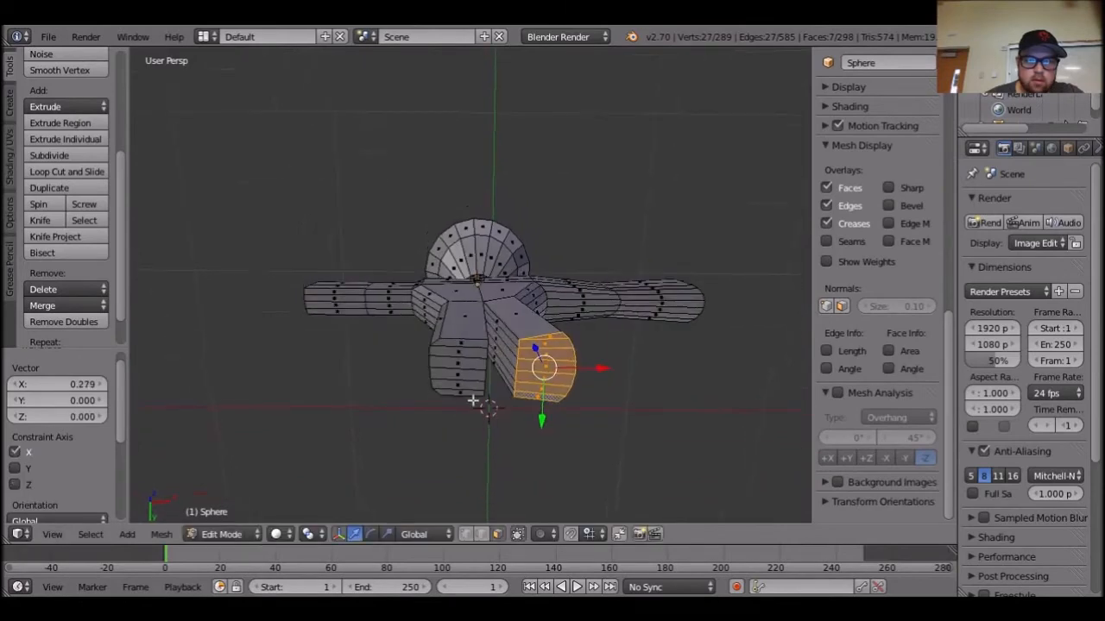
key("b")
left_click_drag(451, 346, 475, 392)
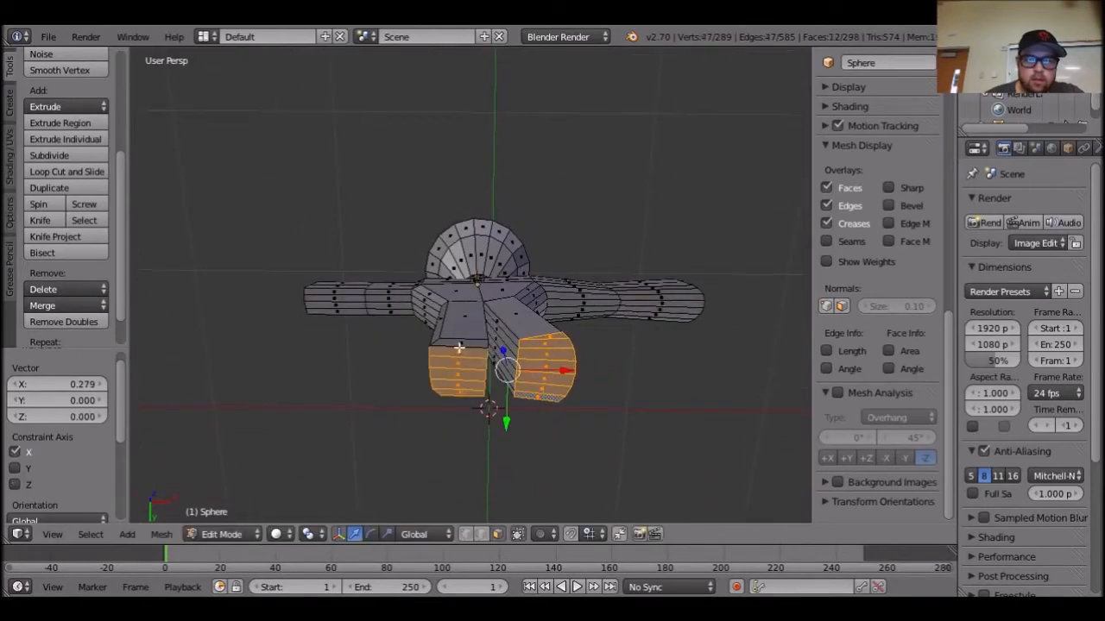
key("a")
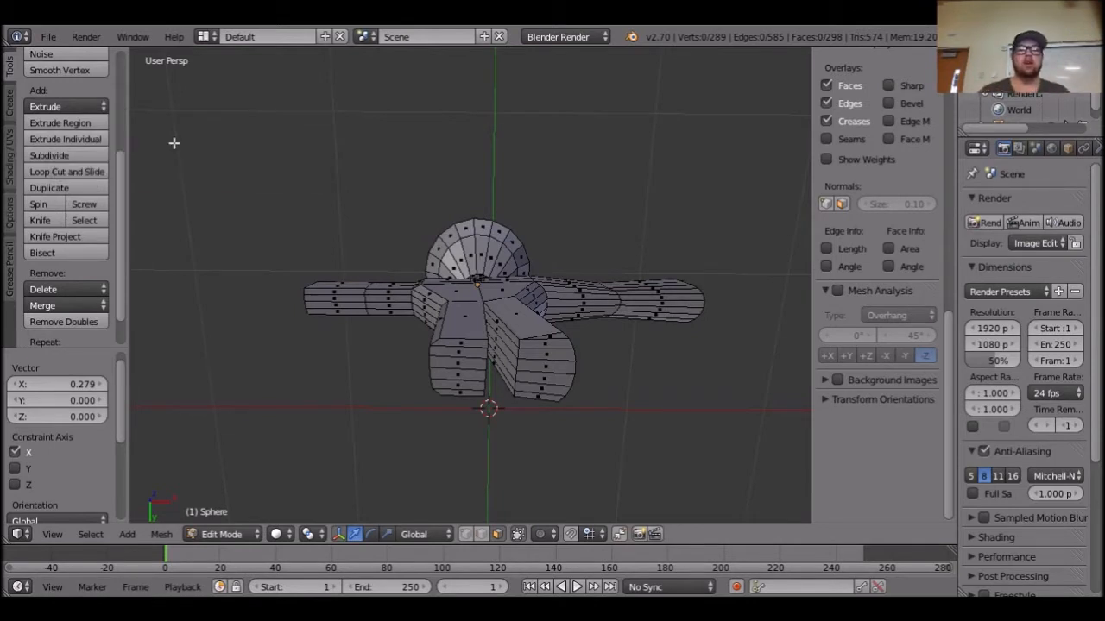
Select the bottom faces of the leg on the negative X side, move them about -0.385 along X, and deselect everything.
middle_click_drag(510, 443, 476, 352)
right_click(465, 328)
key("ctrl+space")
middle_click_drag(512, 454, 454, 404)
right_click(460, 347, "alt")
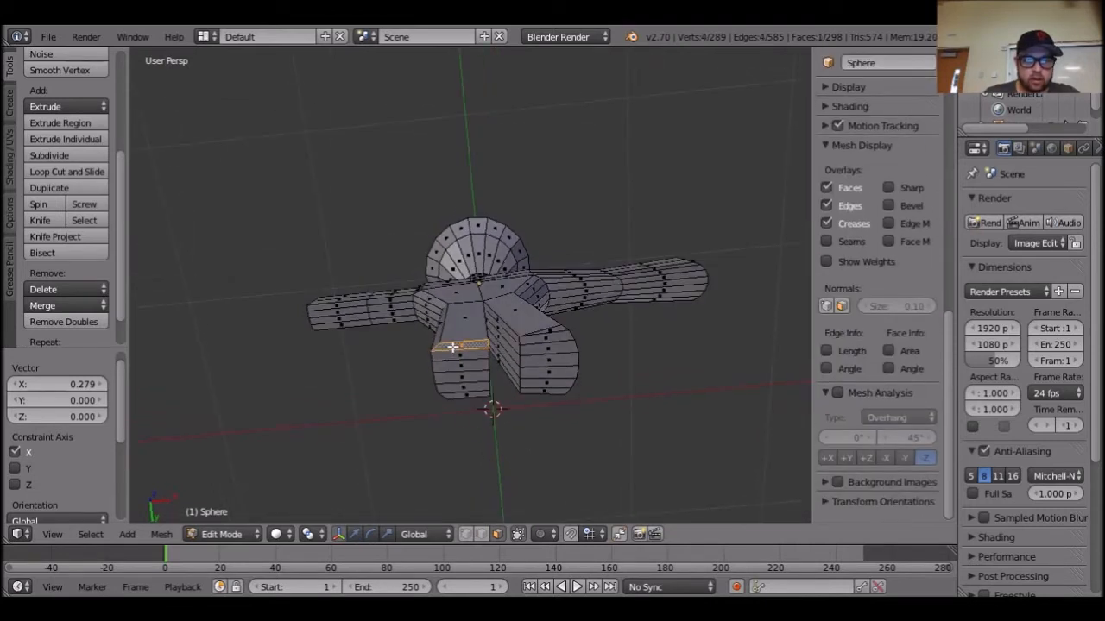
right_click(469, 395, "ctrl")
middle_click_drag(475, 394, 523, 474)
left_click_drag(523, 416, 485, 420)
middle_click_drag(587, 434, 572, 452)
left_click_drag(574, 475, 517, 405)
key("a")
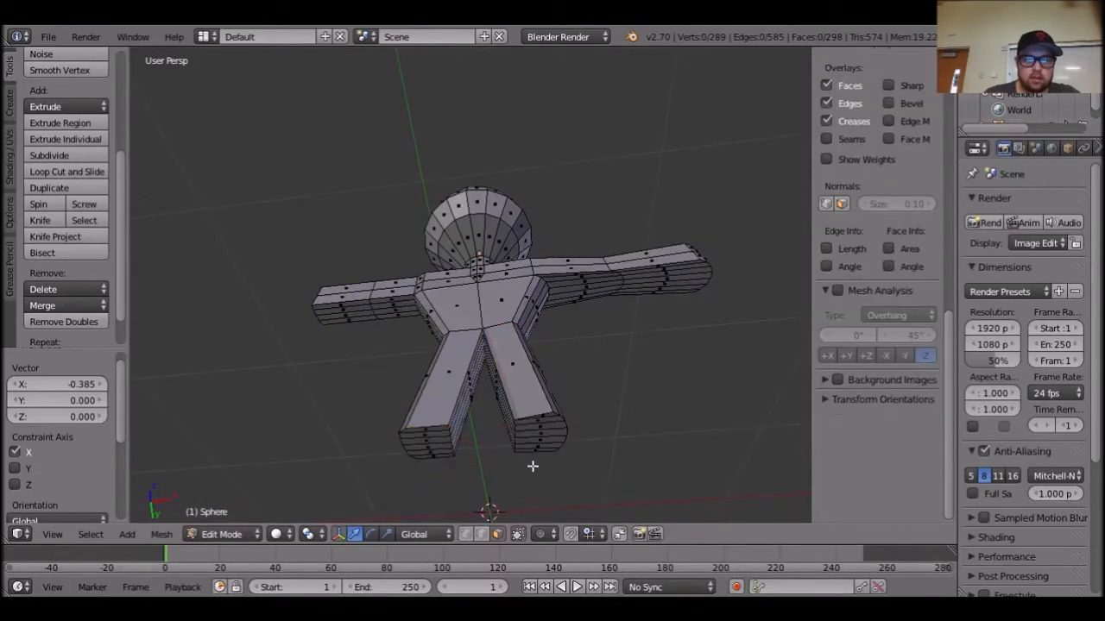
Select all bottom faces of both legs.
middle_click_drag(538, 452, 564, 323)
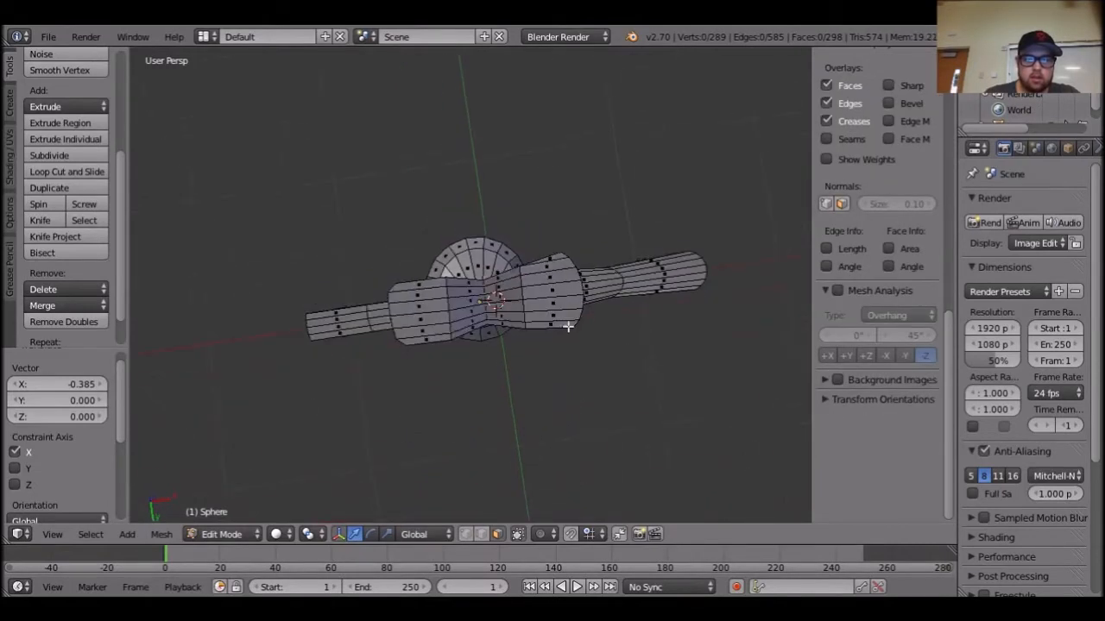
left_click(550, 266)
right_click(562, 324, "shift")
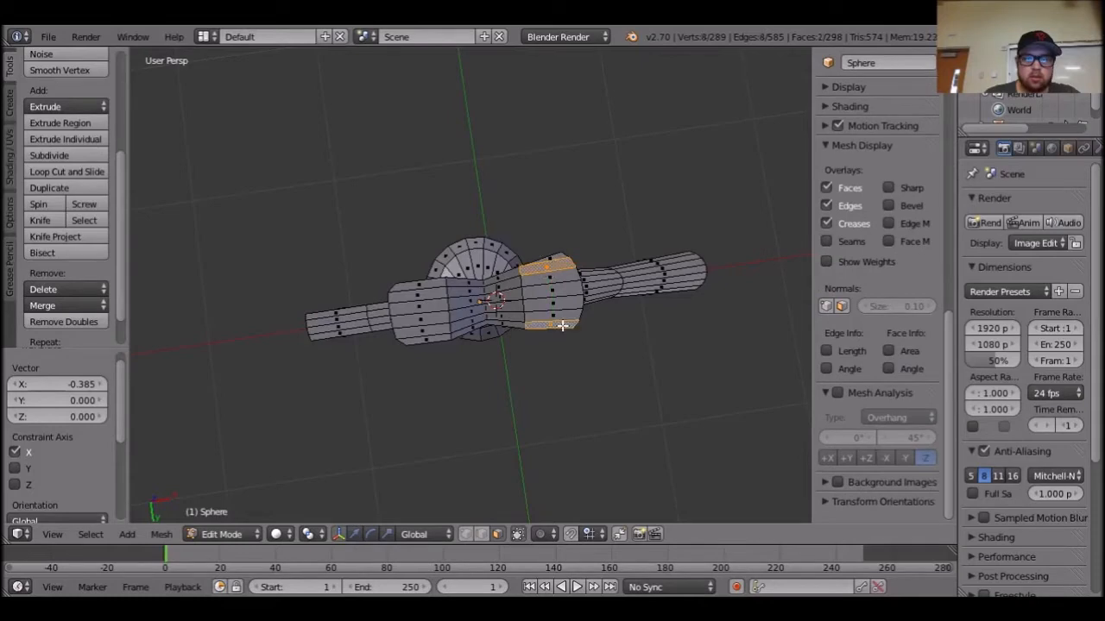
right_click(554, 303, "shift")
right_click(553, 290, "shift")
right_click(550, 278, "shift")
right_click(549, 259, "shift")
right_click(552, 315, "shift")
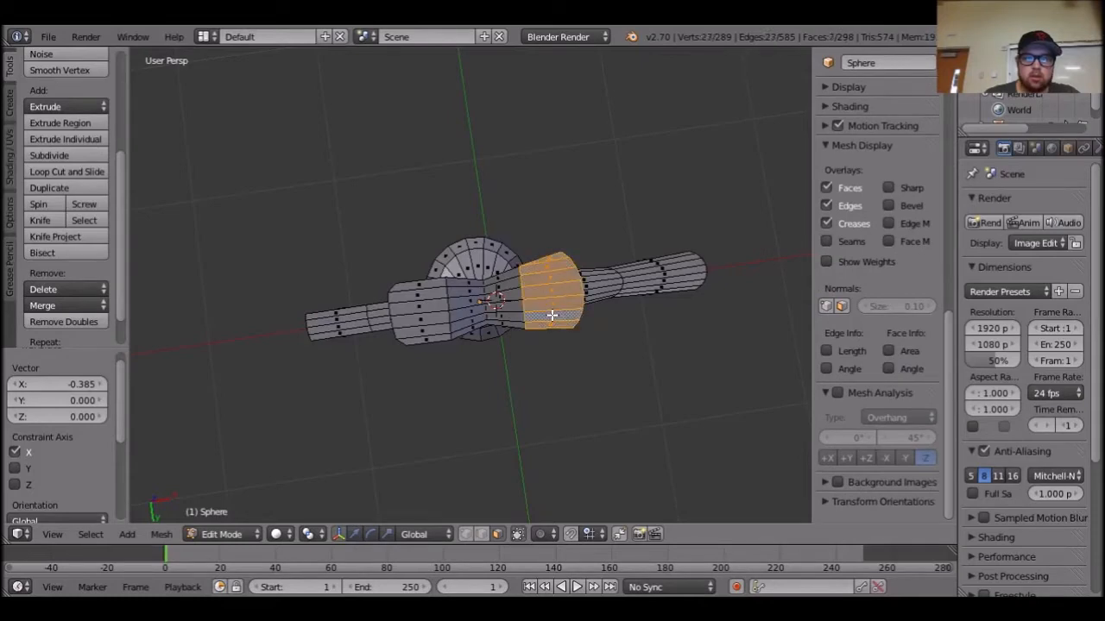
right_click(422, 288, "shift")
right_click(420, 299, "shift")
right_click(420, 310, "shift")
right_click(420, 321, "shift")
right_click(421, 335, "shift")
Raise both leg ends about 0.596 along Z and shift them about 0.043 along X.
middle_click_drag(422, 340, 488, 403)
key("g")
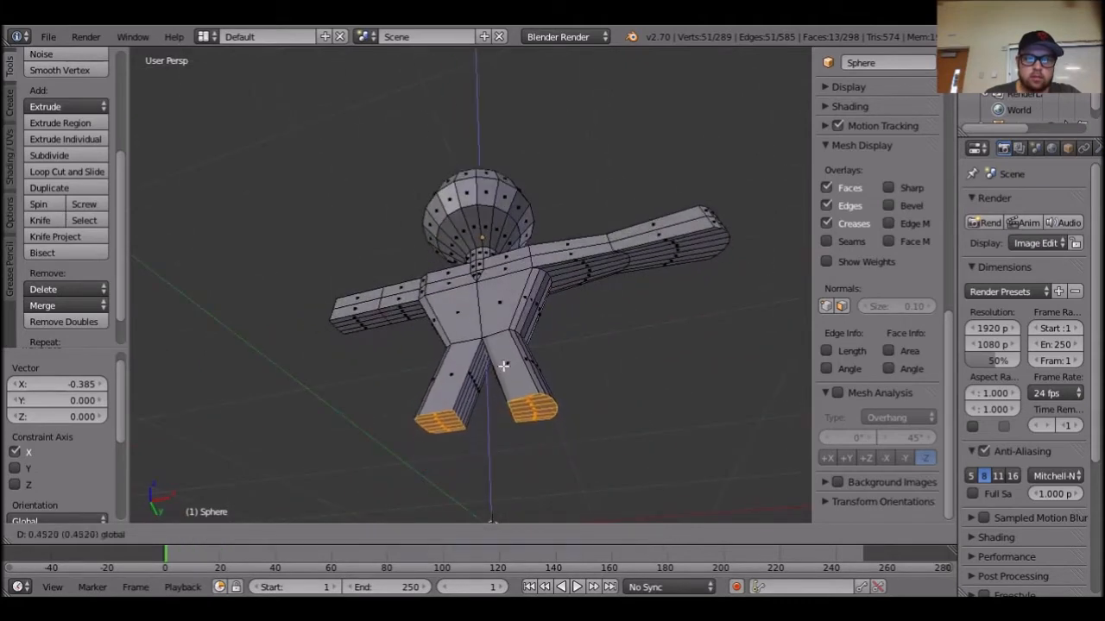
left_click(528, 461)
middle_click_drag(528, 461, 536, 438)
key("g")
key("x")
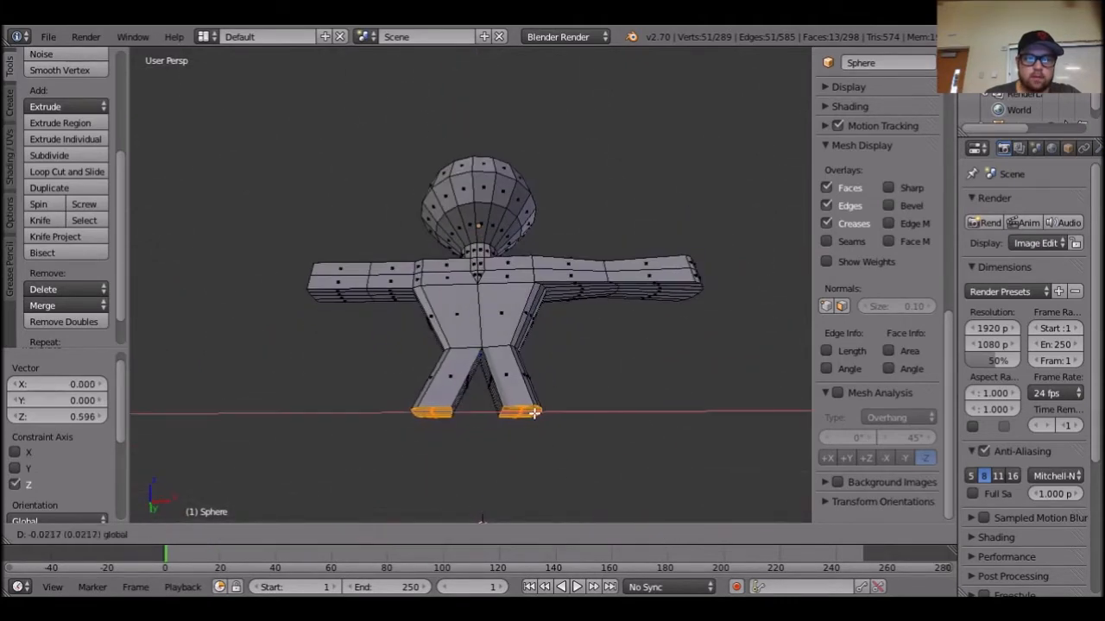
left_click(537, 413)
Scale the leg ends to 0.790 along X to bring the legs closer together.
key("s")
key("x")
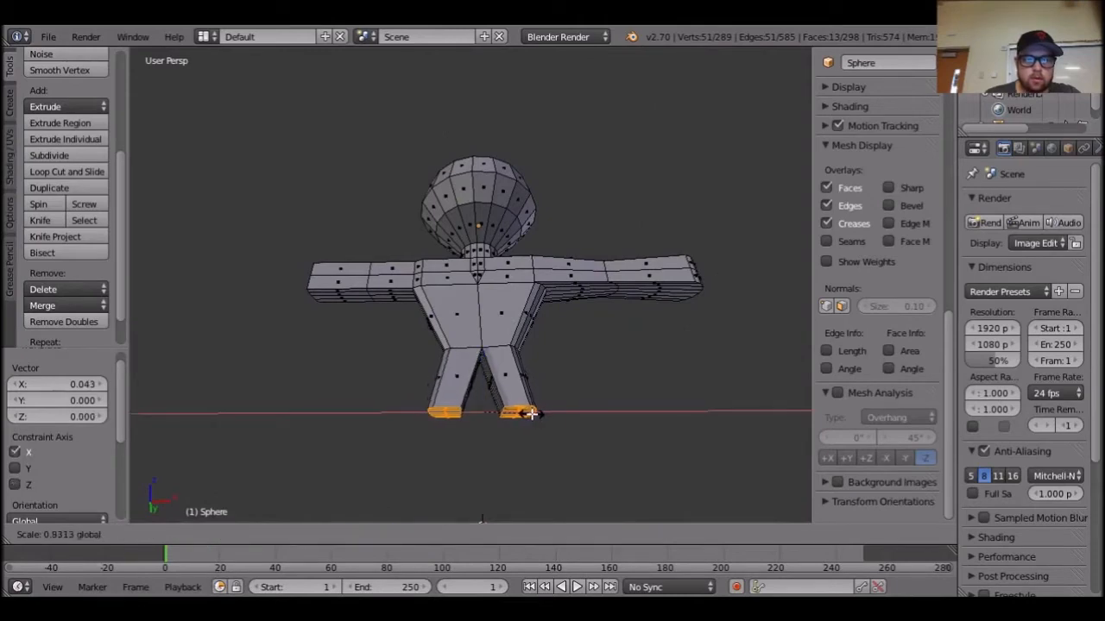
left_click(529, 416)
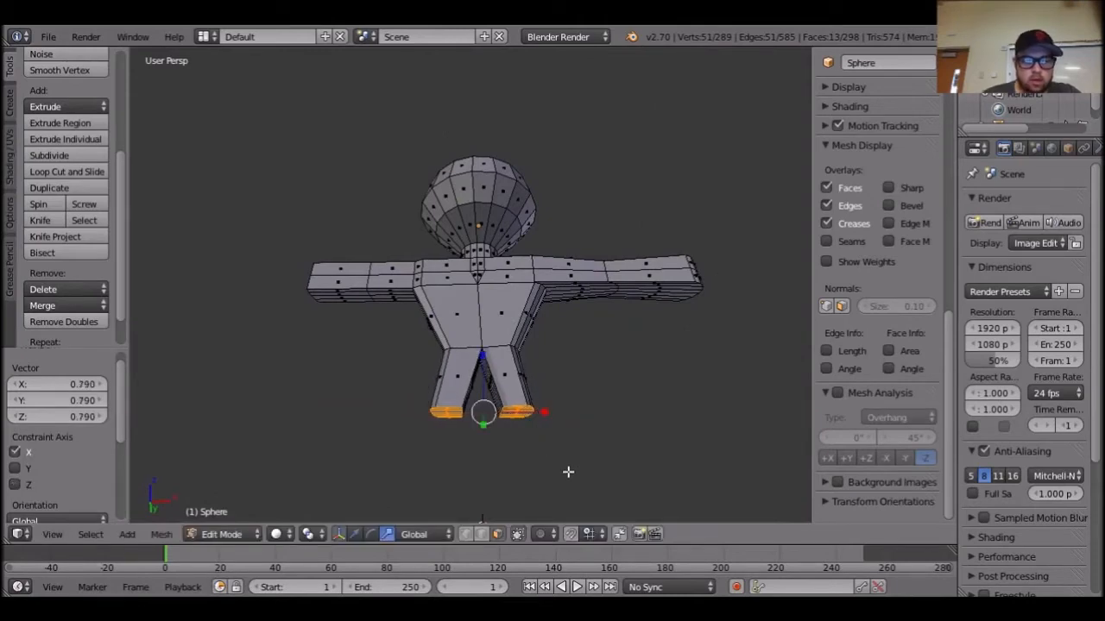
Extrude the bottom faces of both legs and lower the new ends along Z.
key("e")
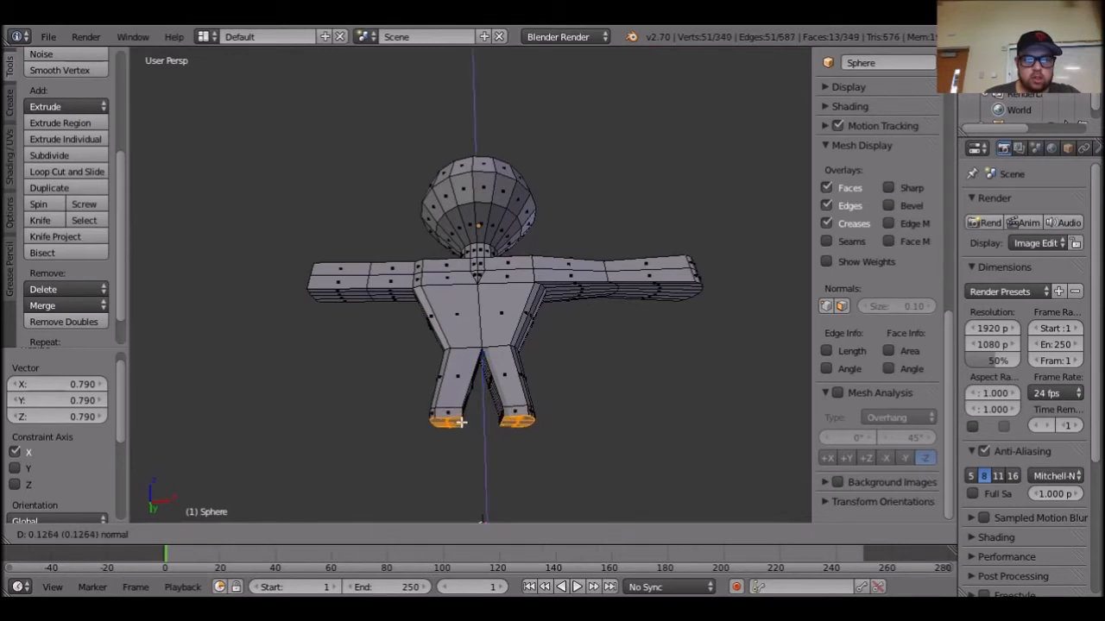
right_click(461, 421)
key("g")
key("z")
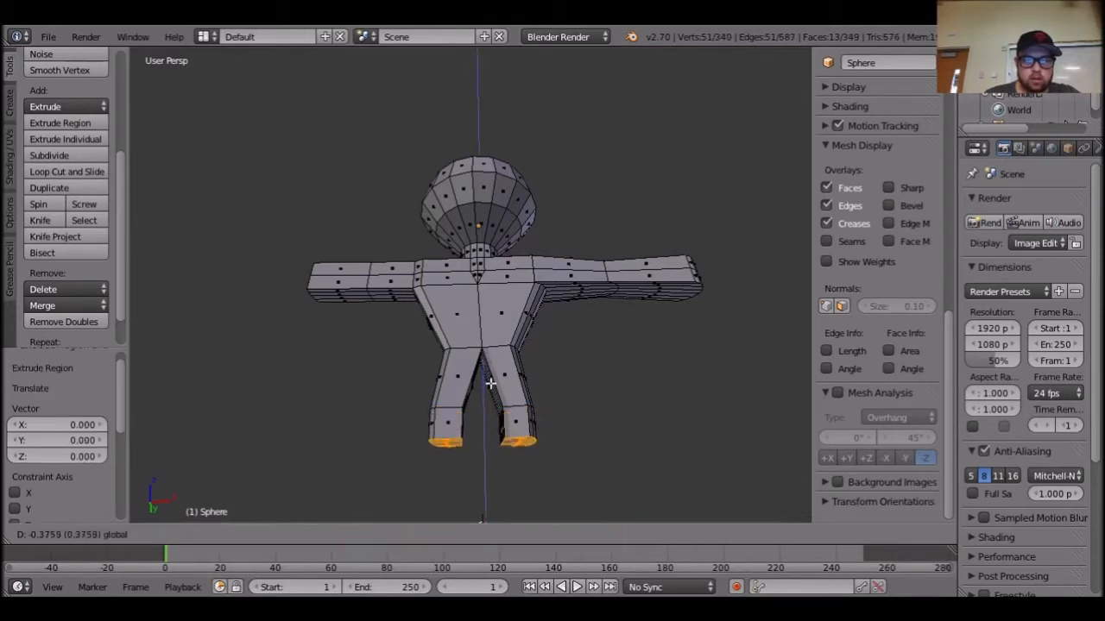
left_click(498, 409)
Scale the extruded leg ends to 1.132 along X, move them -0.119 along Z, and deselect everything.
key("s")
left_click(553, 464)
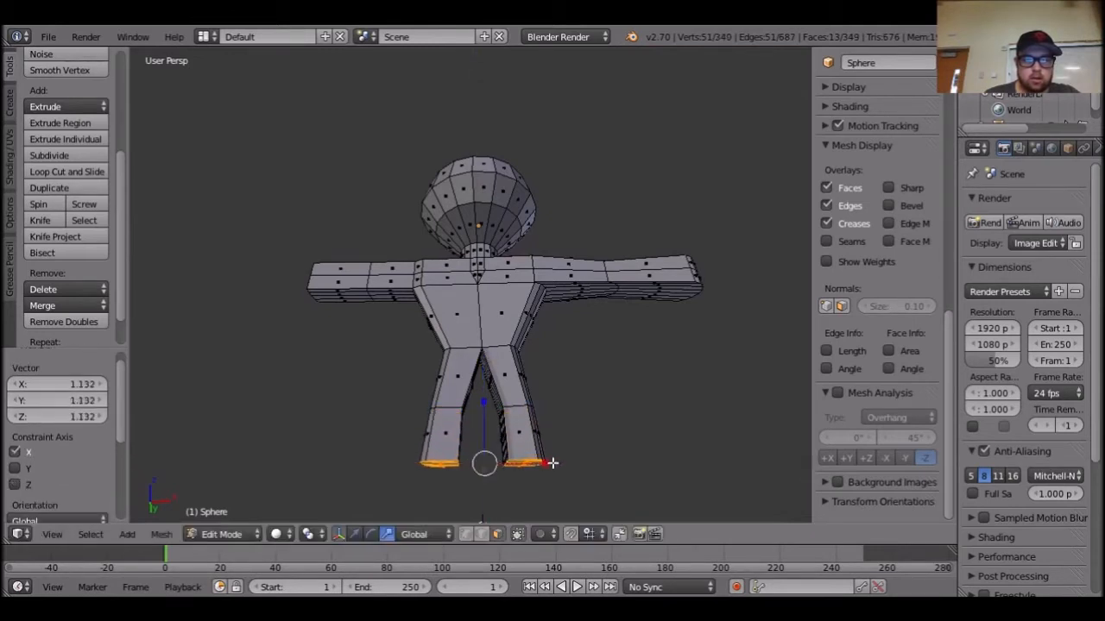
key("g")
key("z")
left_click(494, 421)
key("a")
middle_click_drag(595, 381, 595, 420)
scroll(587, 374, "down", 3)
scroll(596, 420, "up", 3)
middle_click_drag(418, 346, 474, 347)
middle_click_drag(345, 326, 406, 340)
left_click_drag(267, 261, 321, 325)
middle_click_drag(356, 366, 271, 363)
key("a")
key("b")
left_click_drag(258, 268, 291, 303)
key("a")
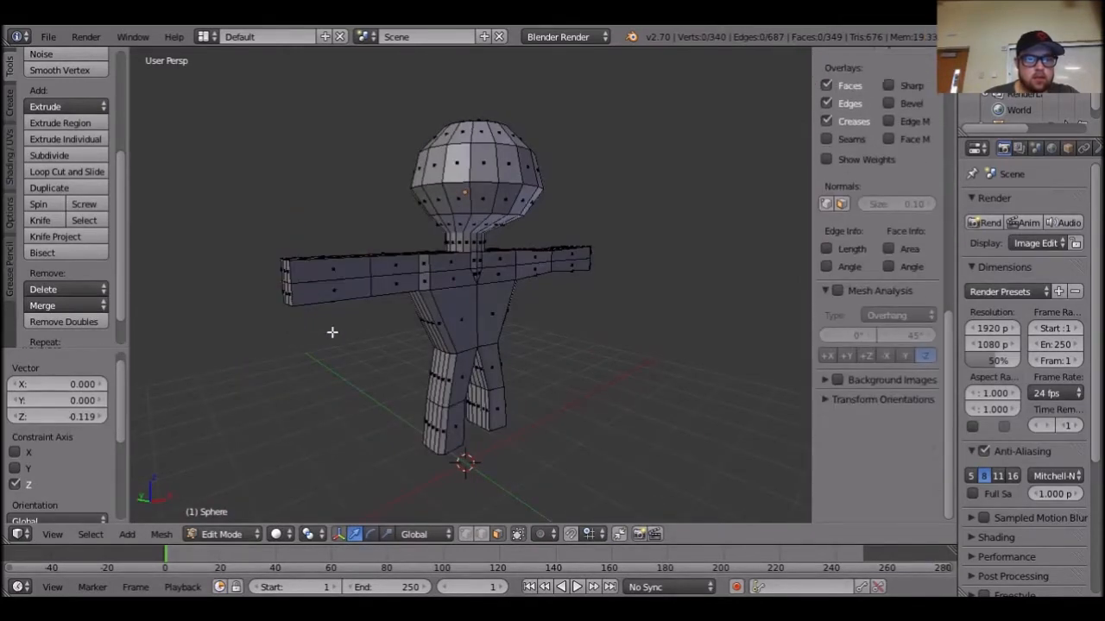
Select the end faces of the arm on the negative X side, move them -0.231 along X, and deselect everything.
middle_click_drag(332, 332, 373, 329)
right_click(314, 279)
mouse_move(315, 280)
left_mouse_down("ctrl")
mouse_move(339, 311)
mouse_move(310, 287)
mouse_move(312, 276)
left_mouse_up("ctrl")
right_click(337, 306, "shift")
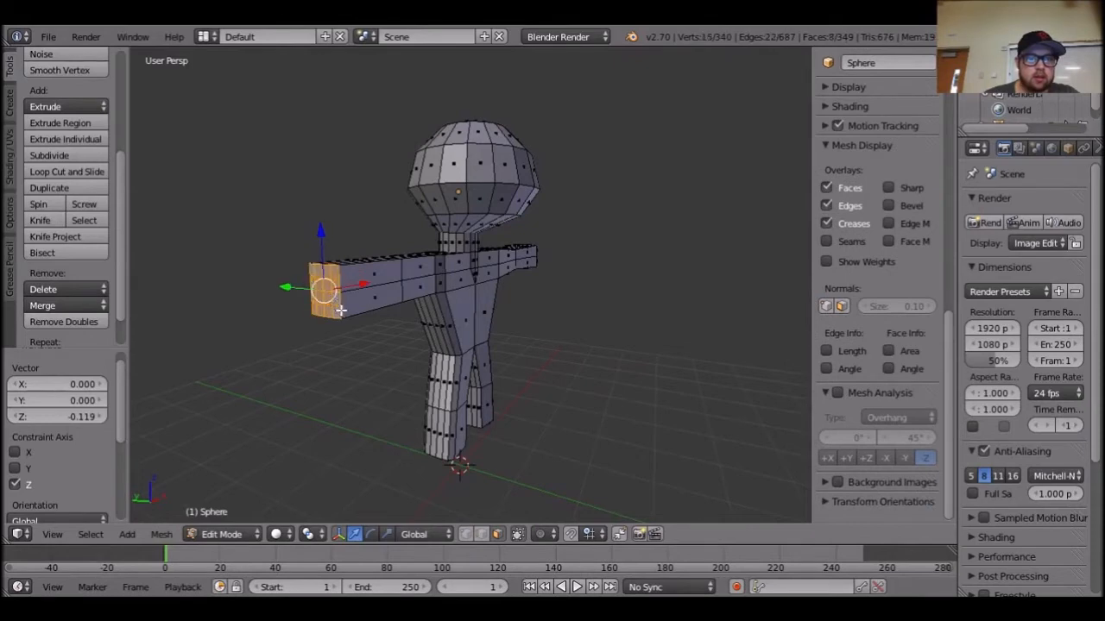
middle_click_drag(371, 358, 315, 330)
left_click_drag(347, 279, 327, 284)
key("a")
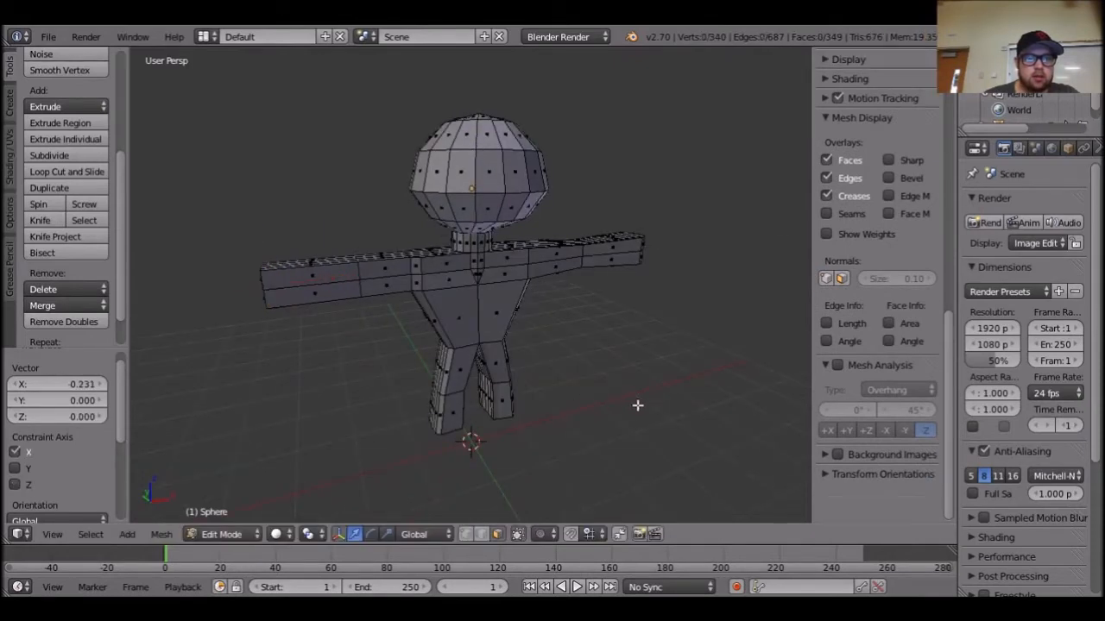
Switch to Object Mode and examine the character's overall proportions from the front and the back.
middle_click_drag(636, 405, 592, 370)
scroll(593, 368, "down", 6)
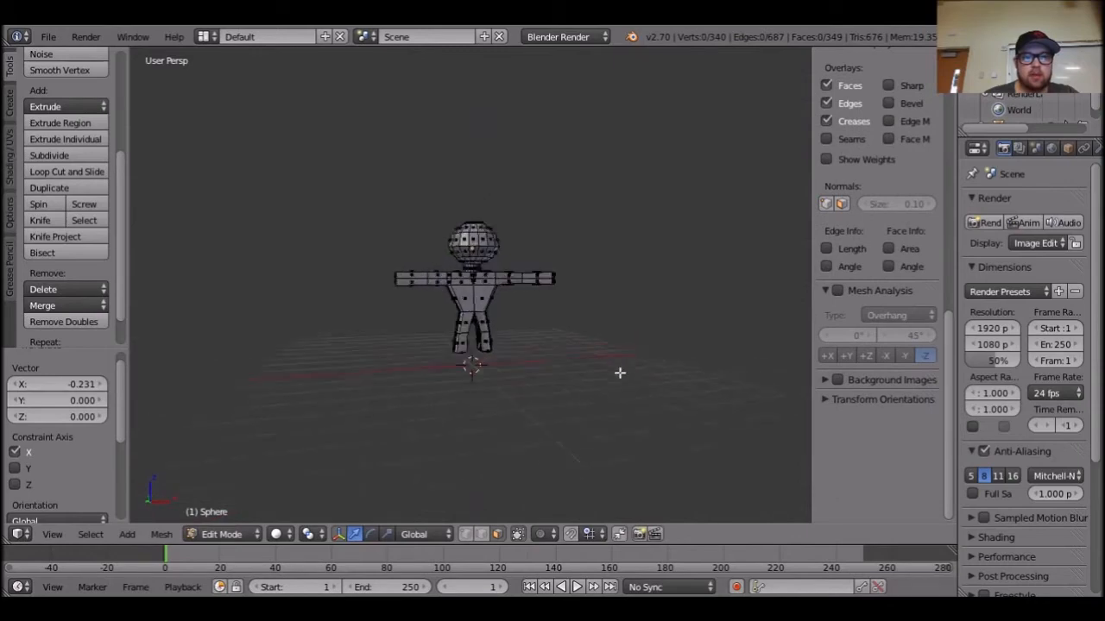
scroll(617, 372, "up", 4)
scroll(597, 370, "down", 2)
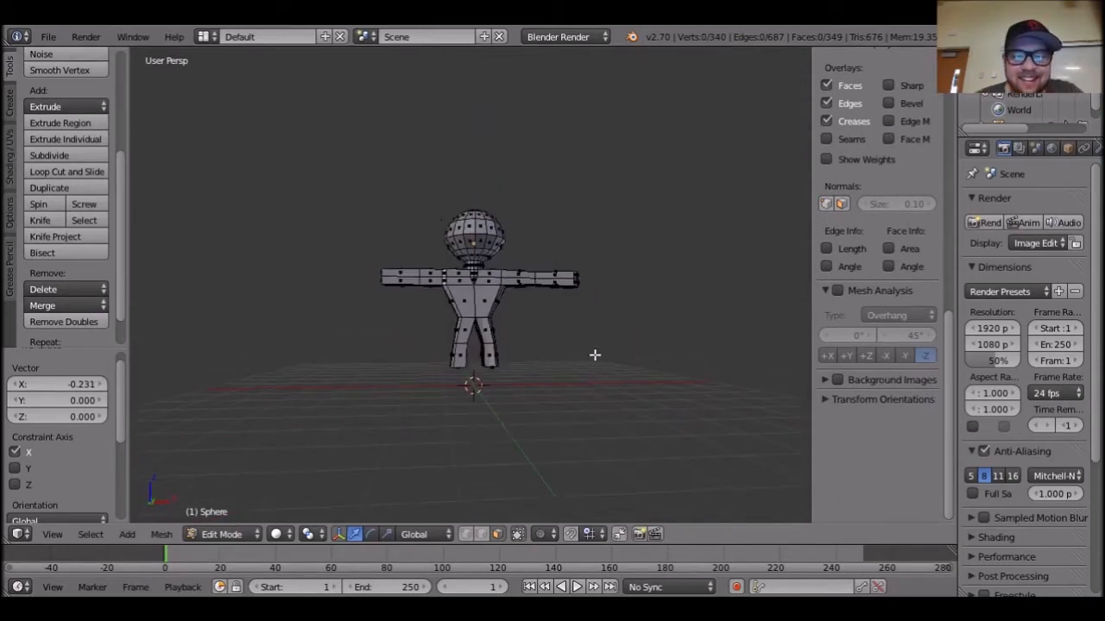
key("Tab")
middle_click_drag(576, 360, 269, 345)
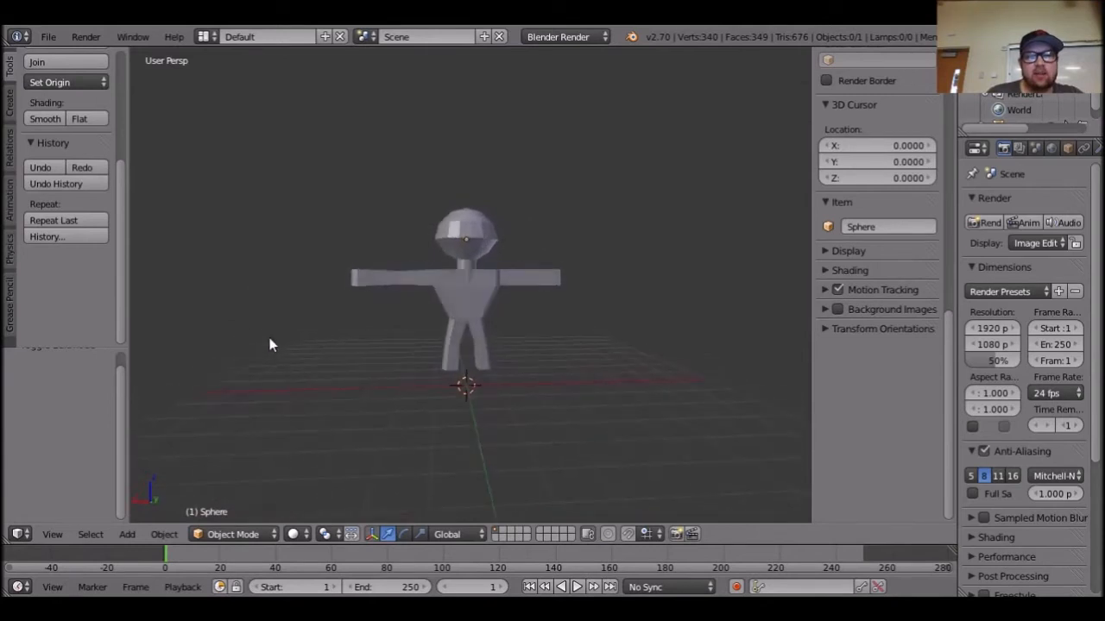
Return to Edit Mode, try selecting the end of the positive X arm, hide the transform manipulator, and clear the selection.
key("Tab")
key("b")
left_click_drag(331, 247, 381, 316)
key("ctrl+space")
middle_click_drag(376, 352, 400, 385)
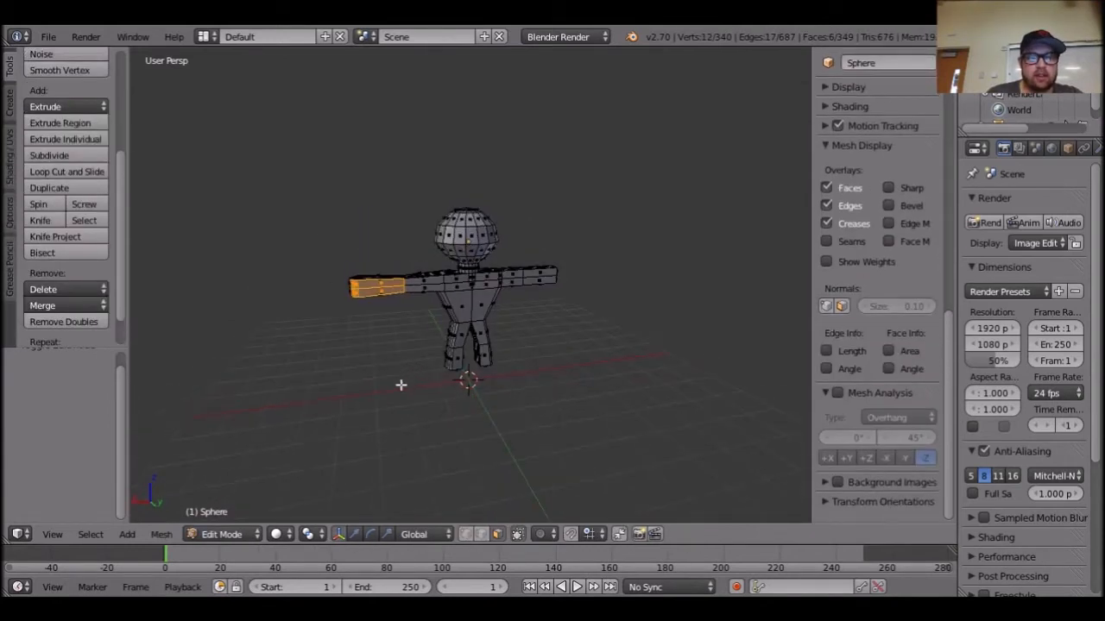
key("a")
Move all end faces of the positive X arm, including hidden ones, about -0.199 along X, and return to Object Mode.
left_click(517, 534)
key("b")
left_click_drag(296, 264, 360, 310)
key("g")
key("x")
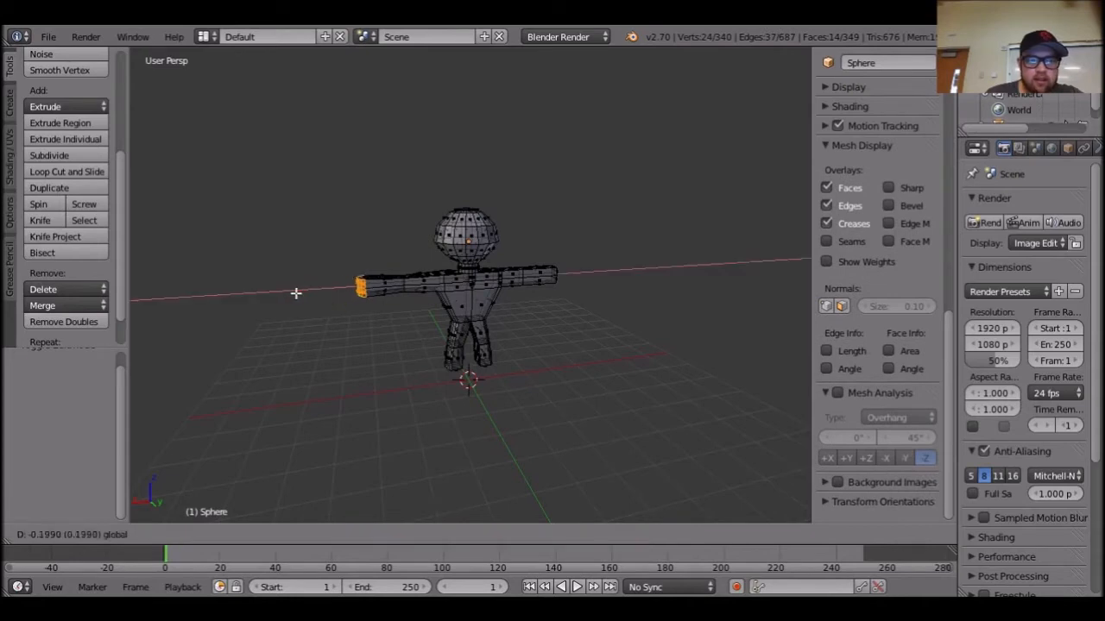
left_click(298, 296)
key("Tab")
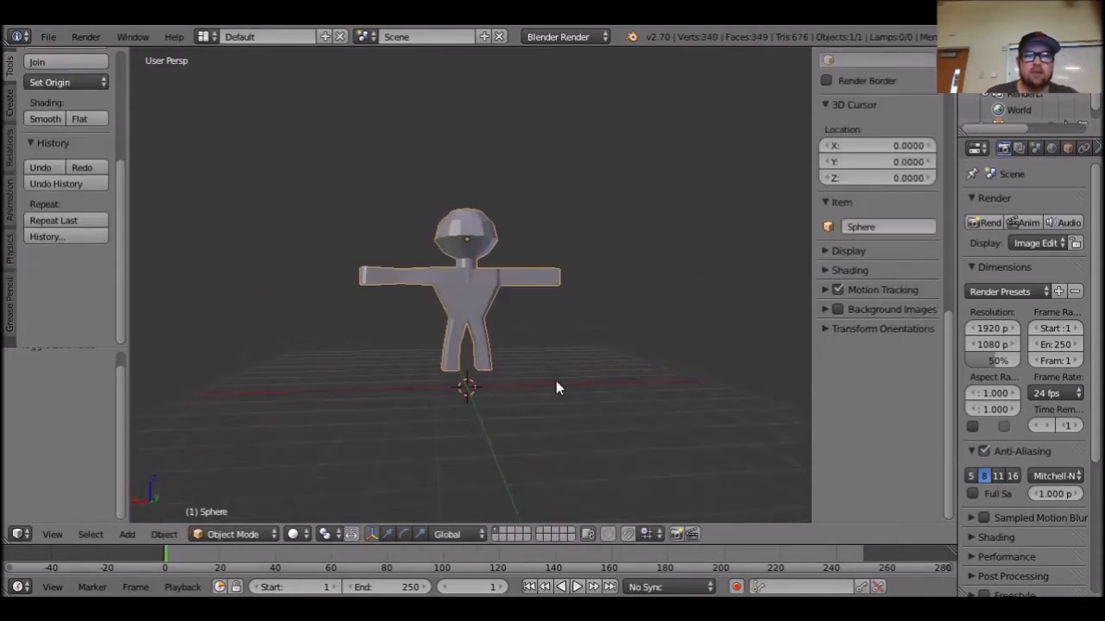
middle_click_drag(424, 417, 413, 404)
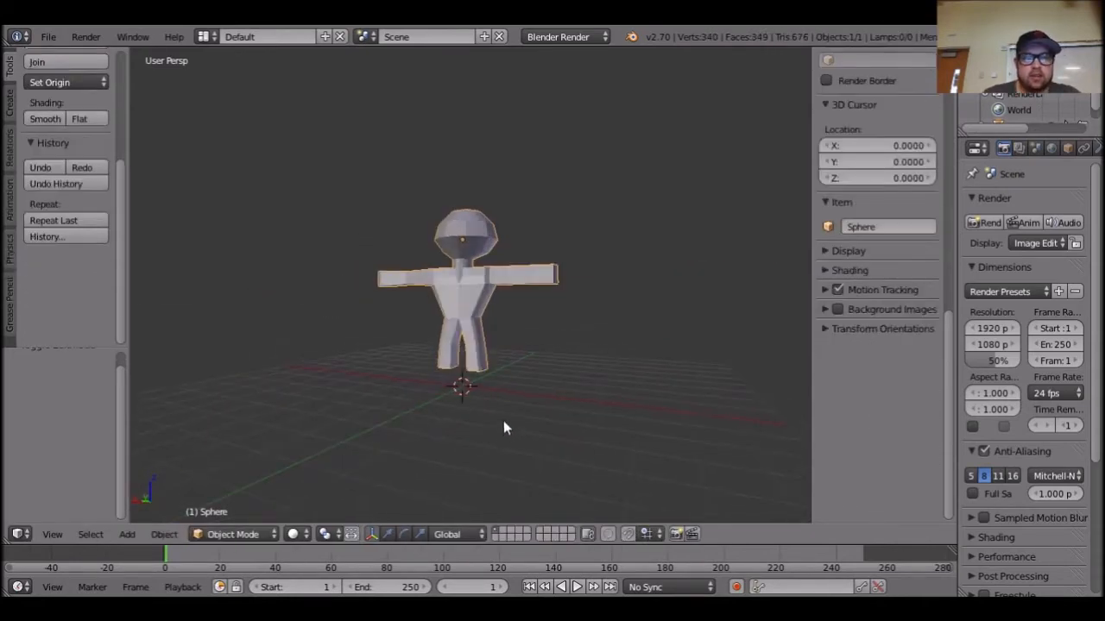
middle_click_drag(602, 386, 449, 394)
Enlarge the timeline area upward and adjust its visible frame range to about 0 to 240.
left_click_drag(776, 543, 789, 473)
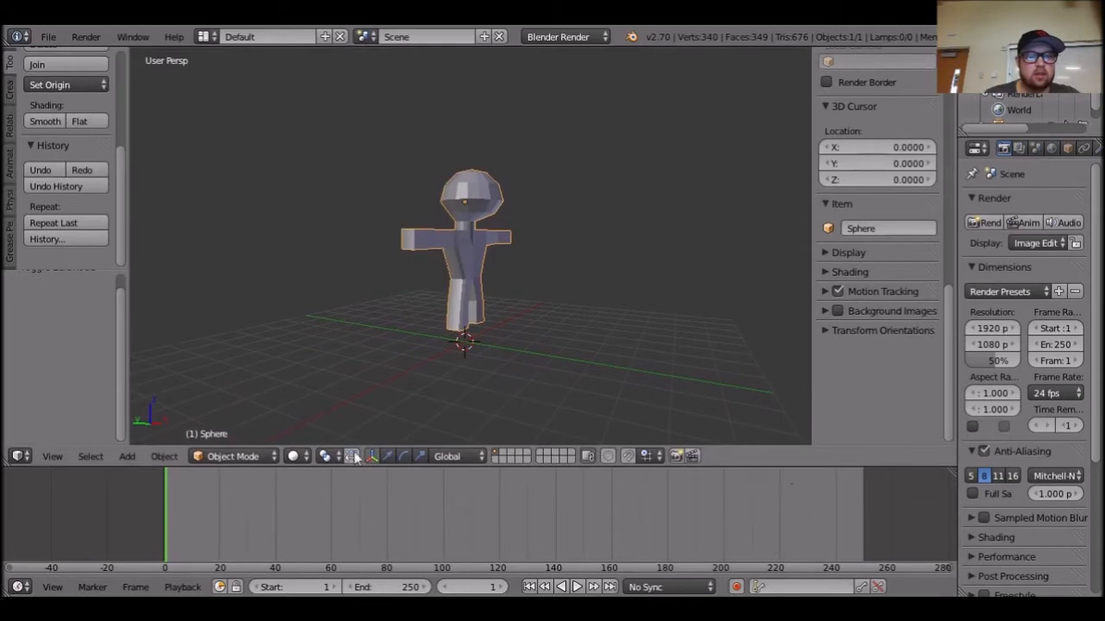
scroll(190, 510, "down", 2)
scroll(198, 508, "up", 4)
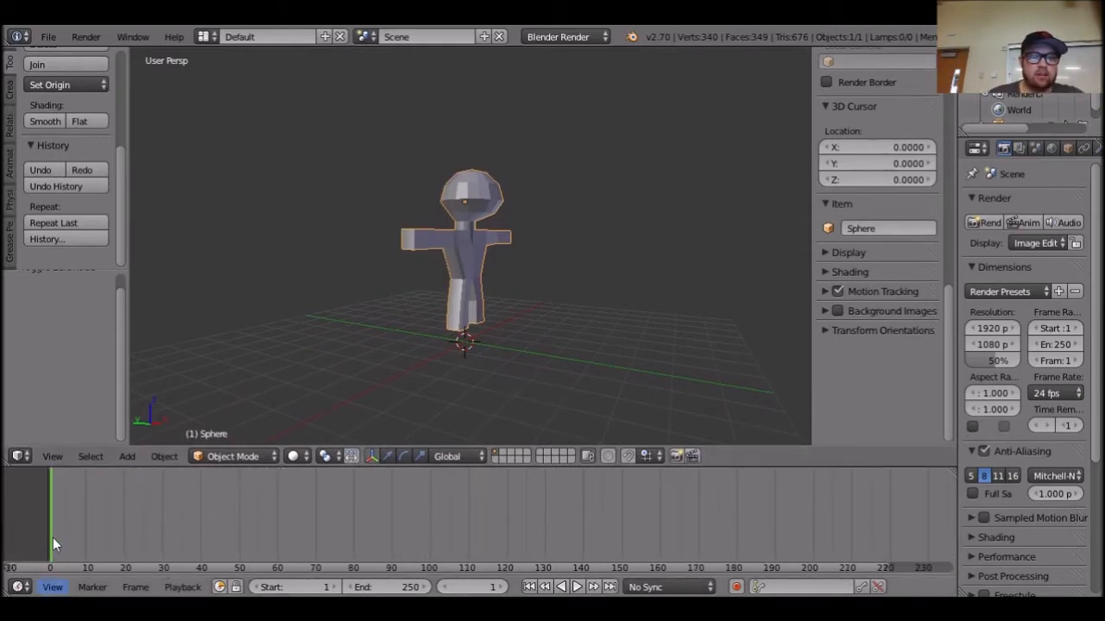
scroll(873, 519, "down", 1)
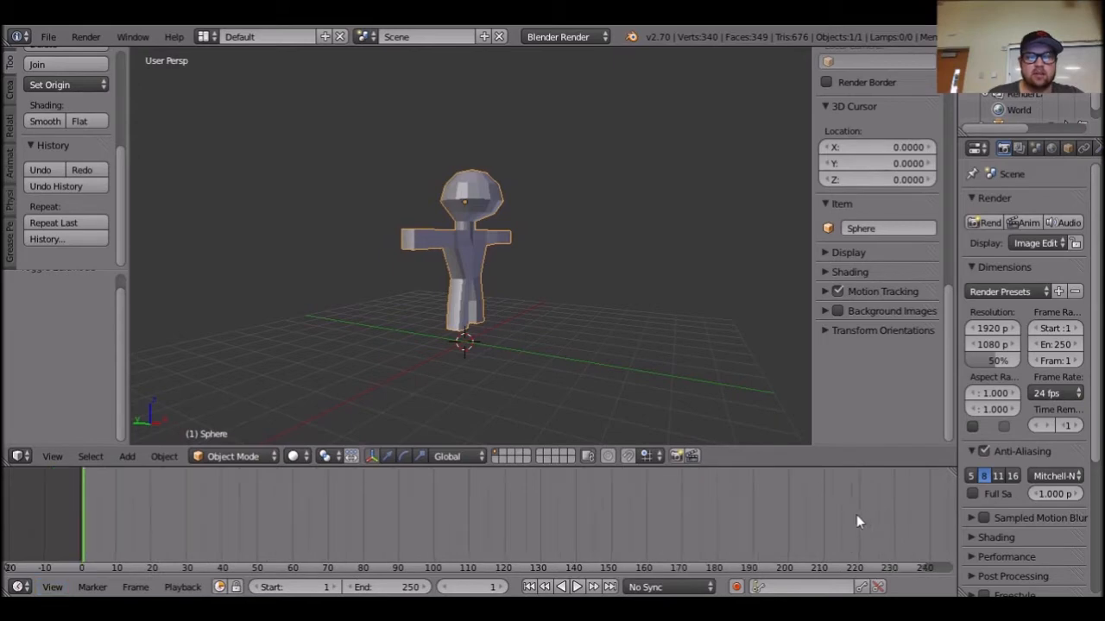
mouse_move(252, 567)
left_mouse_down()
mouse_move(293, 575)
mouse_move(257, 576)
left_mouse_up()
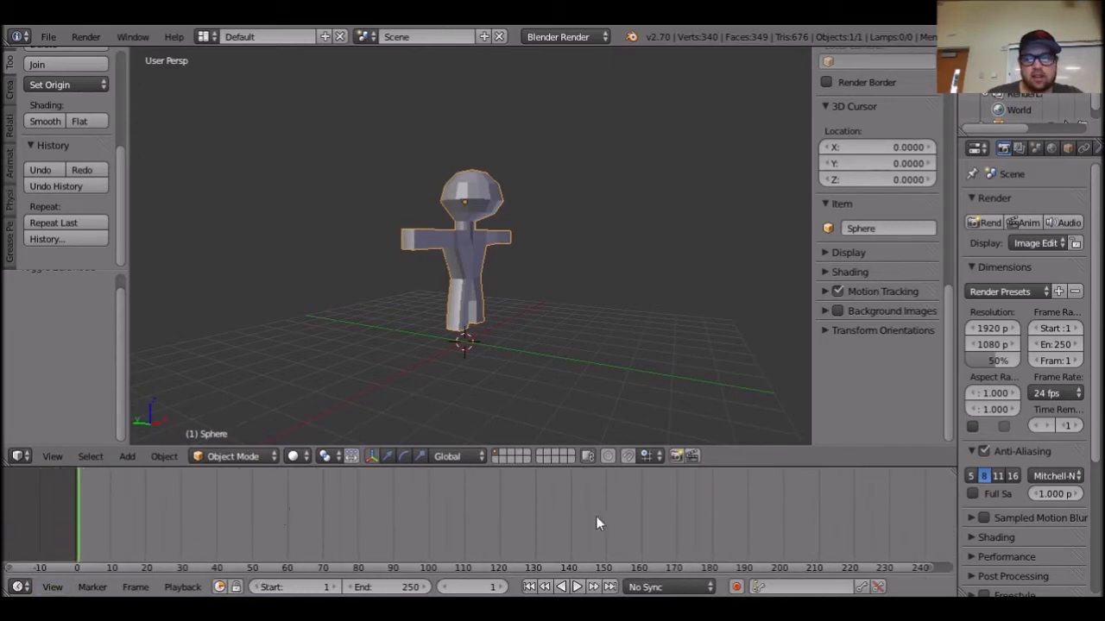
Split the timeline area horizontally into two stacked timelines and give the lower one more height.
left_click_drag(5, 594, 23, 507)
left_click(19, 507)
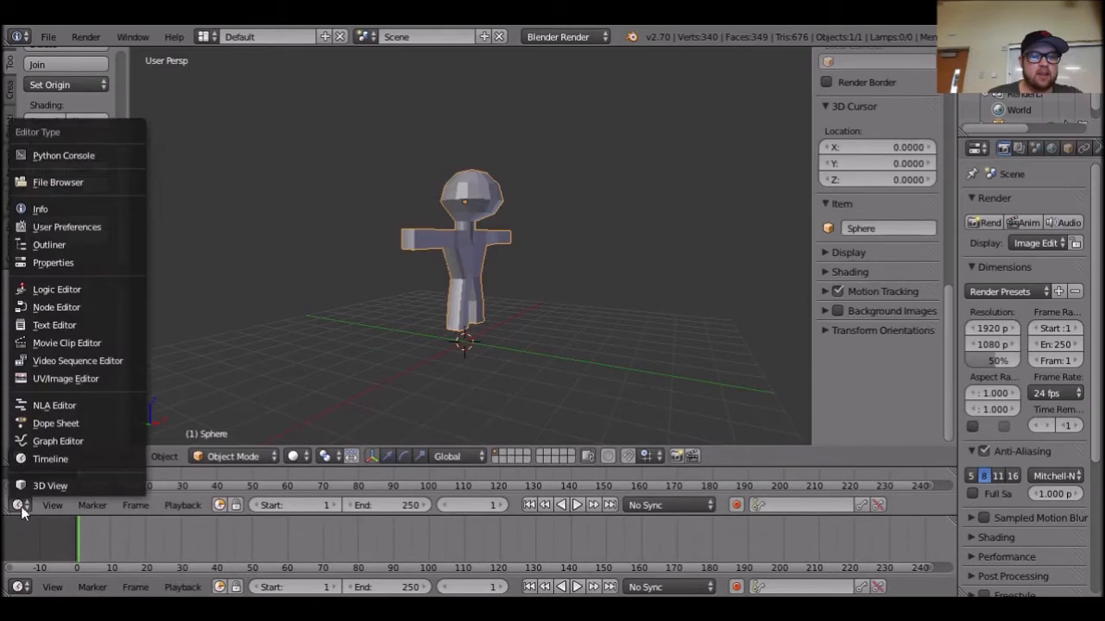
left_click_drag(7, 513, 13, 512)
left_click_drag(882, 520, 902, 496)
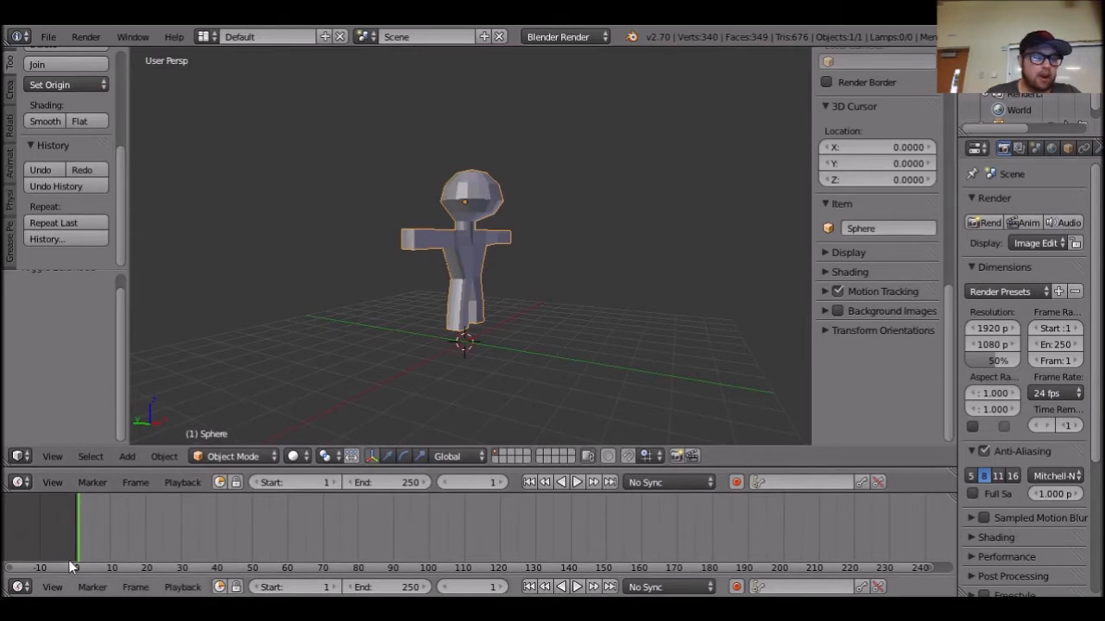
Change the lower timeline to a Dope Sheet, enlarge both animation areas, and frame the Dope Sheet around frames 0 to 260.
left_click(19, 587)
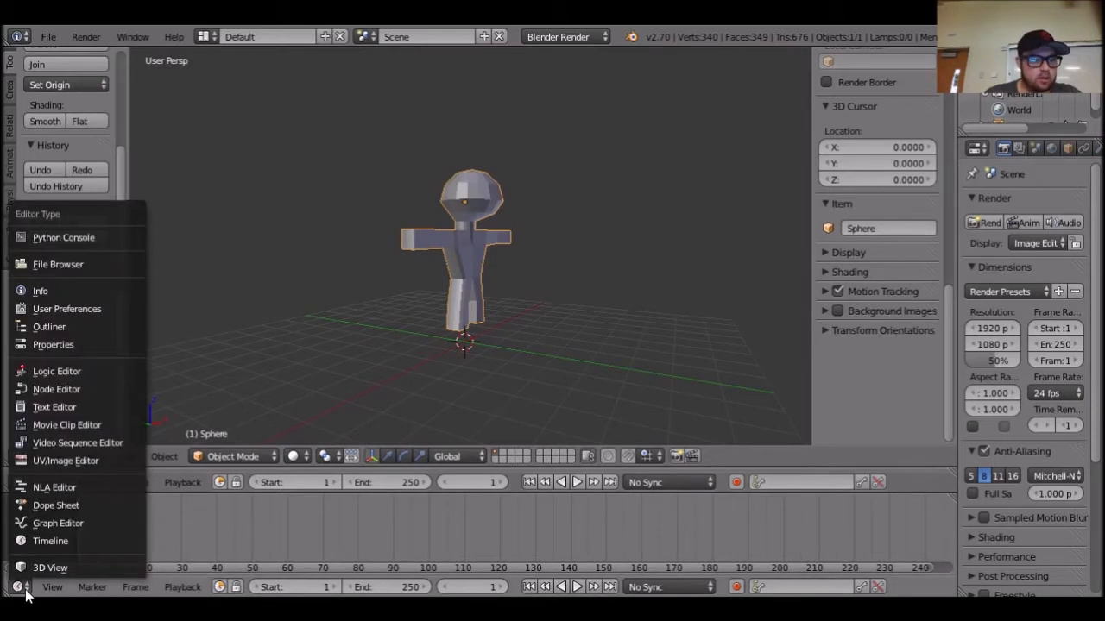
left_click(103, 507)
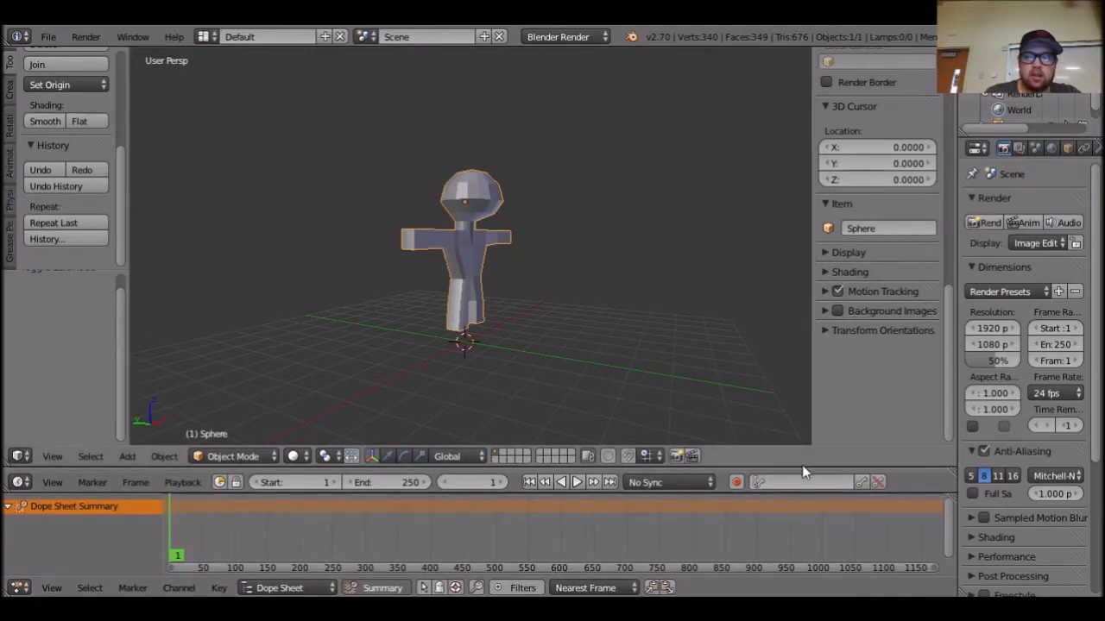
left_click_drag(802, 467, 805, 432)
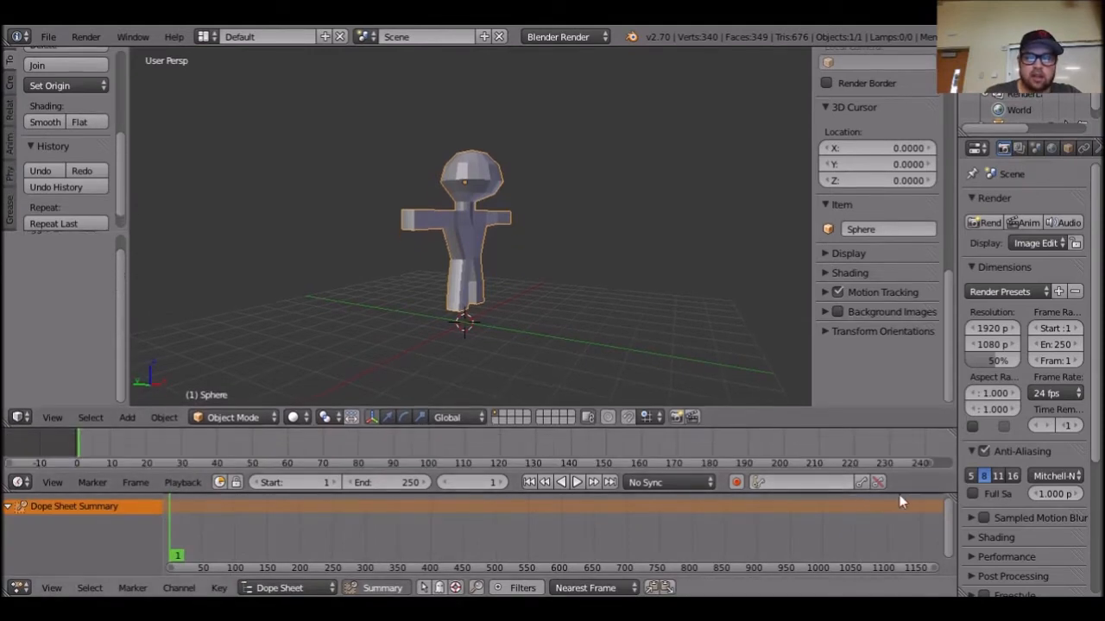
left_click_drag(898, 495, 901, 457)
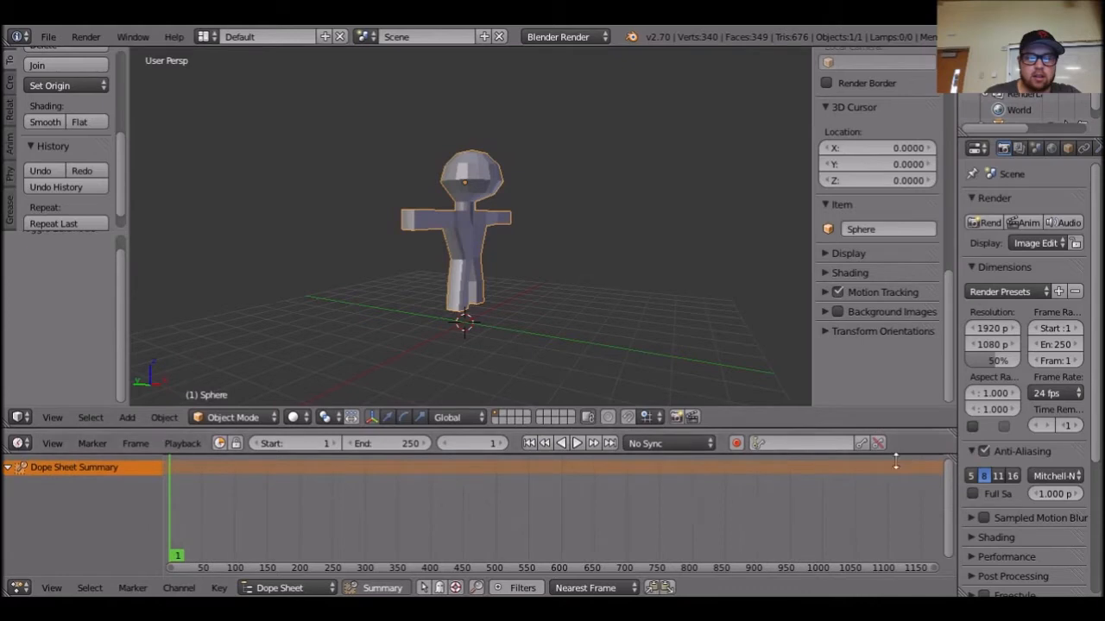
scroll(496, 518, "up", 6)
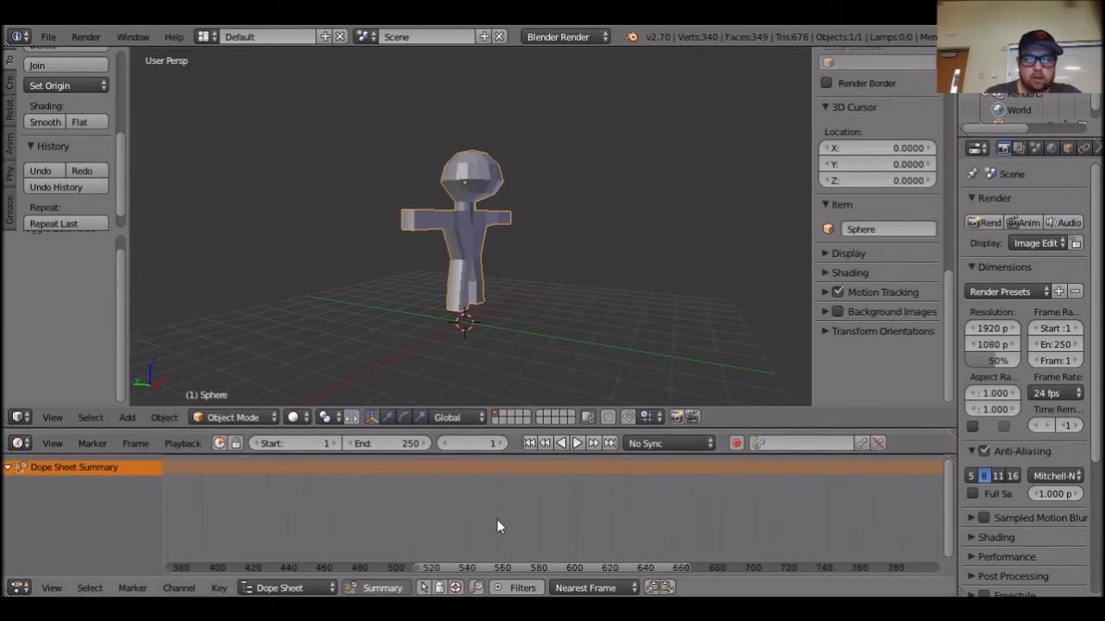
left_click_drag(448, 579, 280, 583)
Deselect the character and open the list of objects that can be added.
middle_click_drag(561, 220, 493, 248)
key("a")
left_click(126, 417)
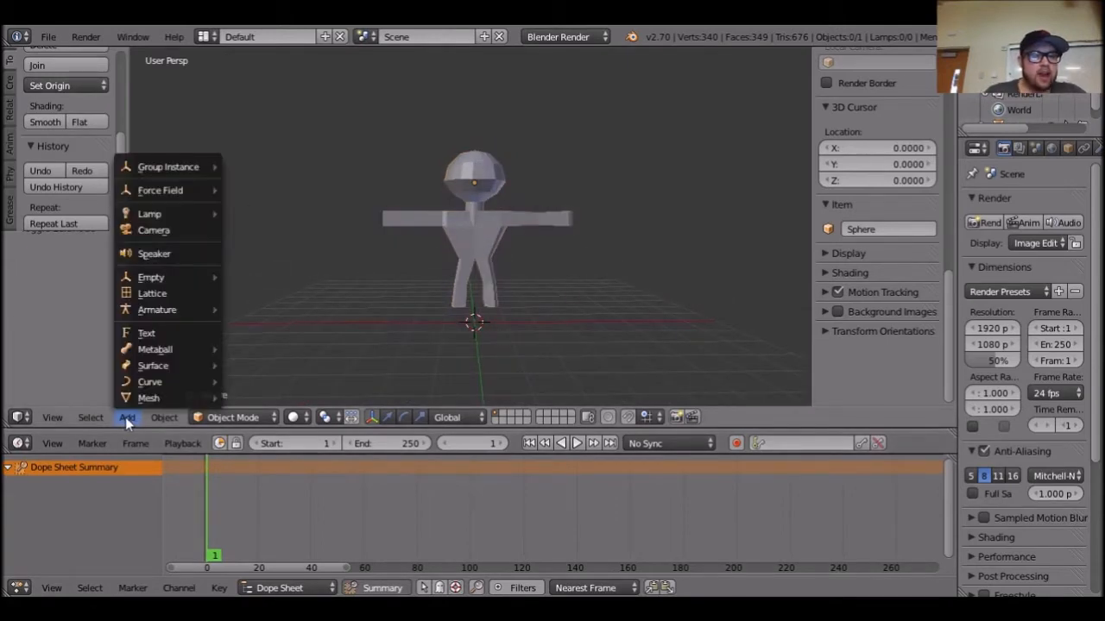
Add a single-bone armature at the world origin and show its transform manipulator.
mouse_move(141, 399)
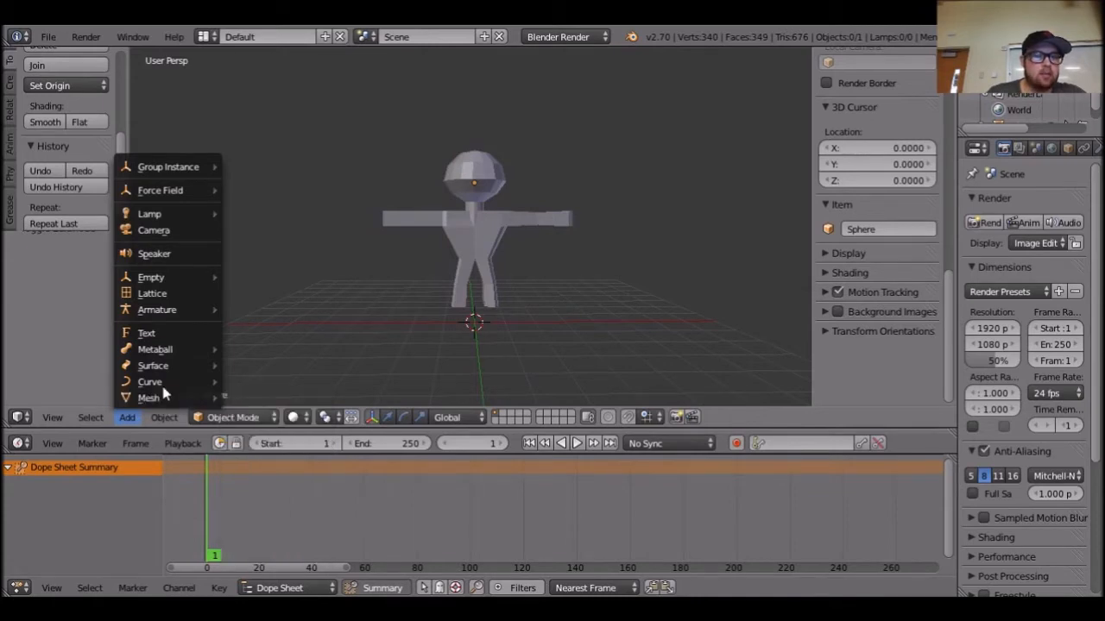
mouse_move(178, 314)
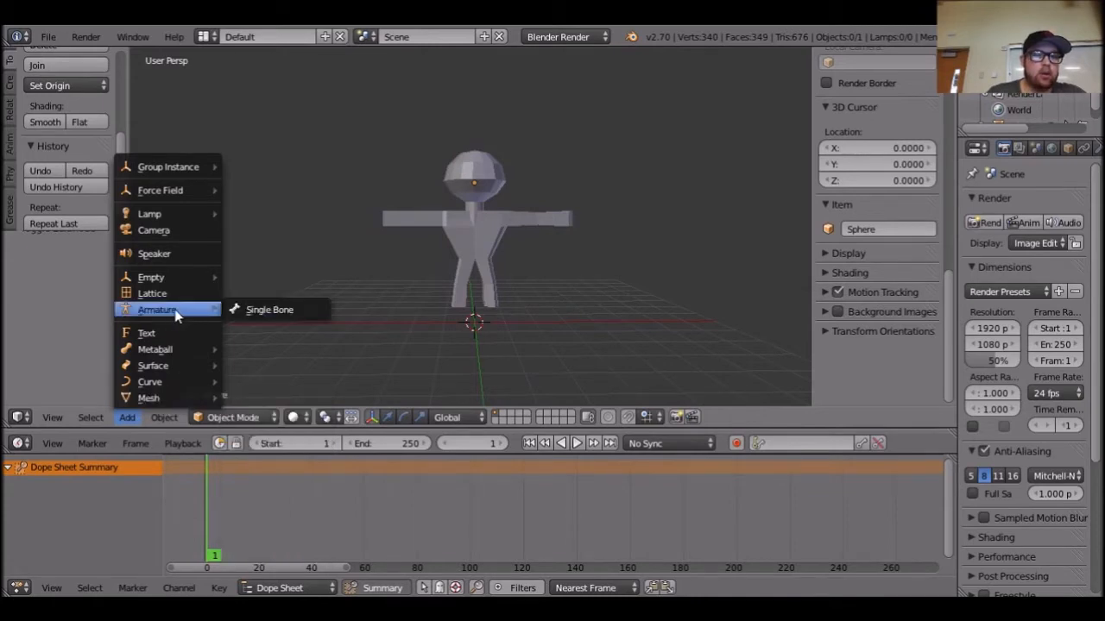
left_click(261, 312)
middle_click_drag(348, 351, 582, 365)
key("ctrl+space")
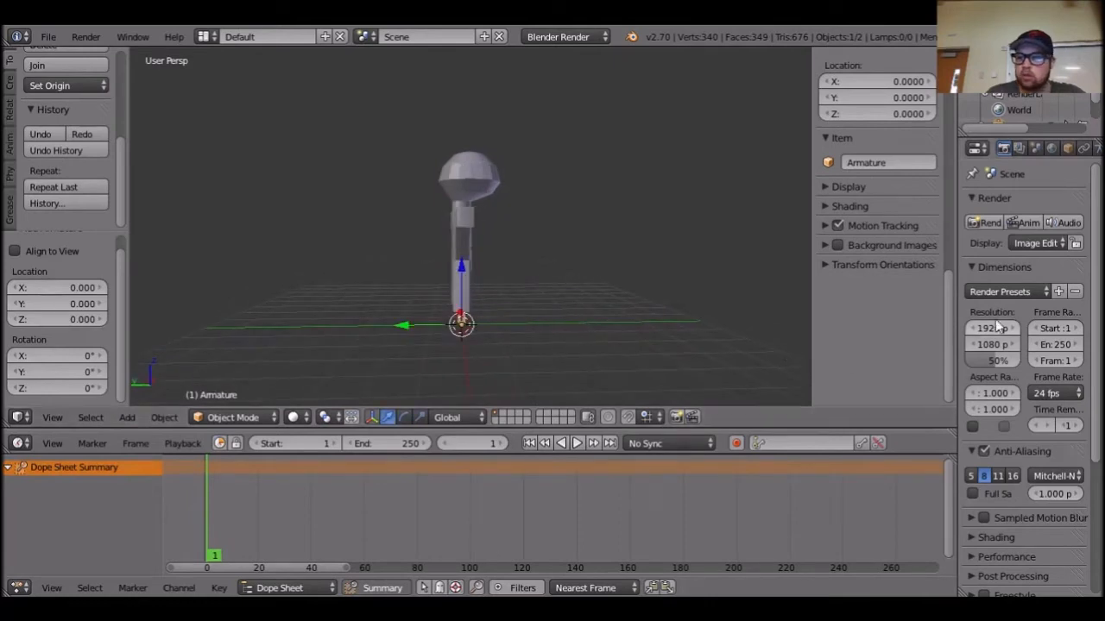
Widen the armature's data settings and enable X-Ray display so the bone shows through the character mesh.
left_click(1095, 150)
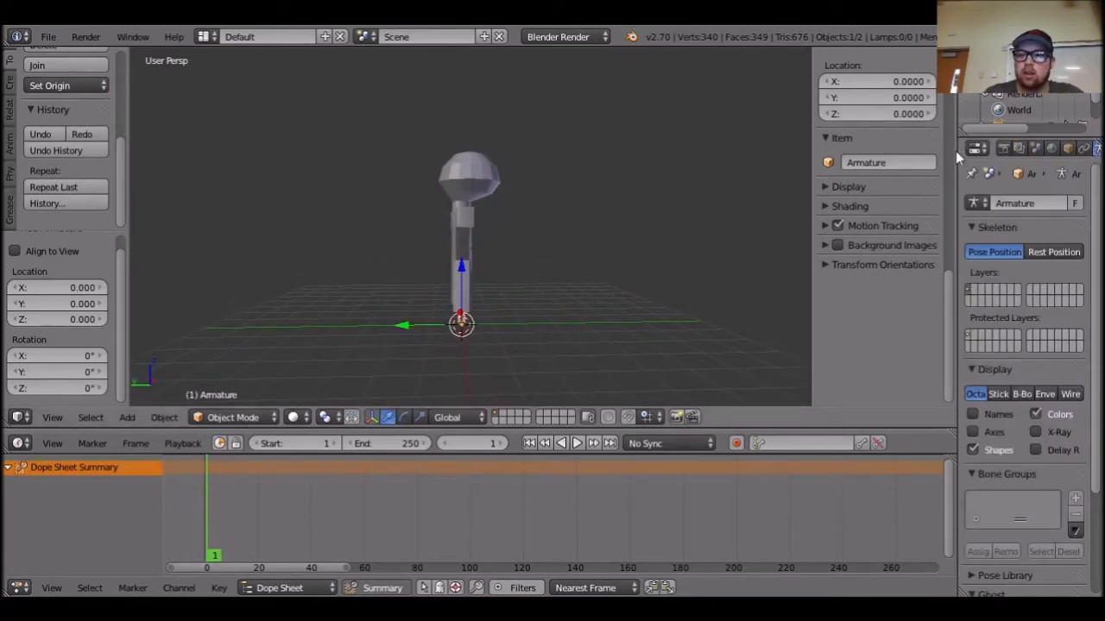
left_click_drag(812, 119, 890, 125)
left_click_drag(955, 147, 855, 154)
scroll(996, 209, "down", 3)
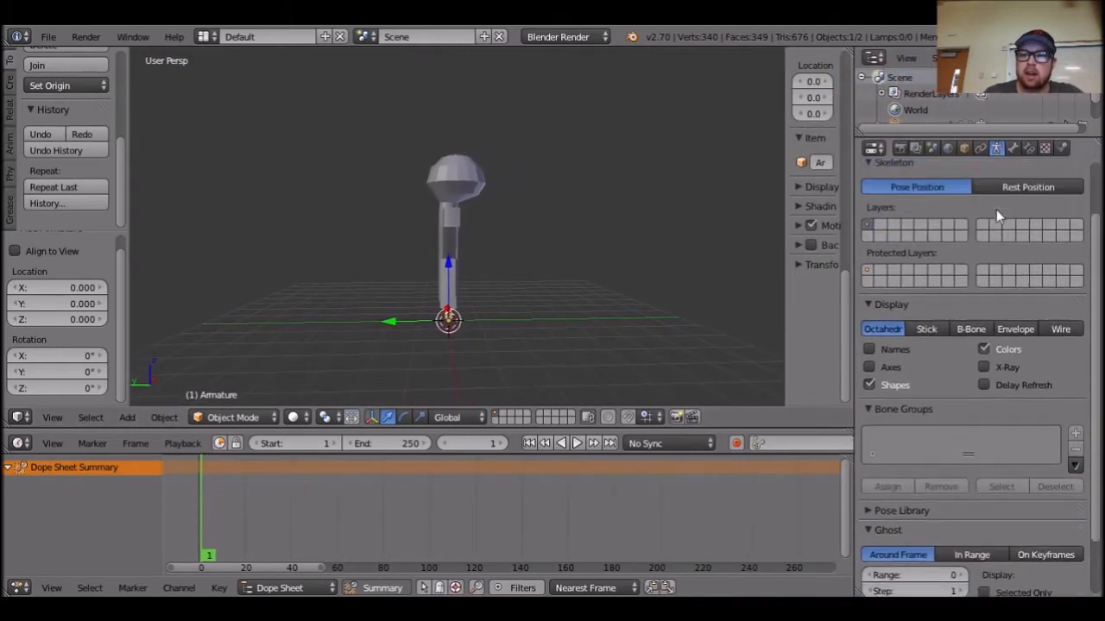
scroll(1008, 227, "up", 3)
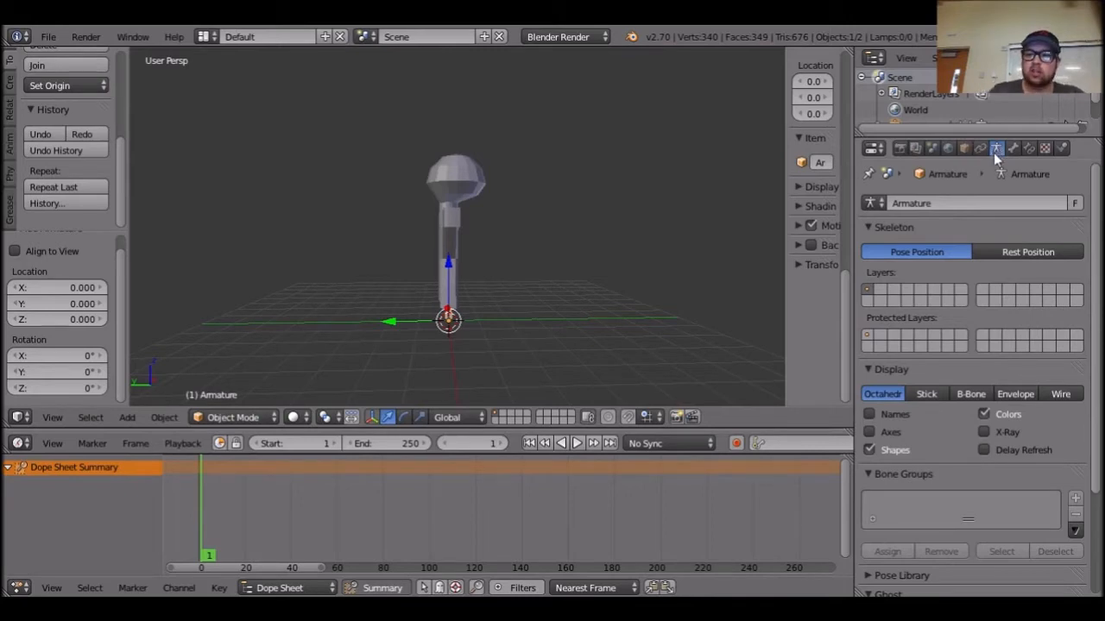
left_click(1006, 432)
Raise the armature along Z until the bone's base sits at the character's hips, inside the torso.
middle_click_drag(601, 322, 471, 320)
left_click_drag(455, 269, 452, 220)
scroll(575, 320, "up", 7)
middle_click_drag(466, 299, 656, 326)
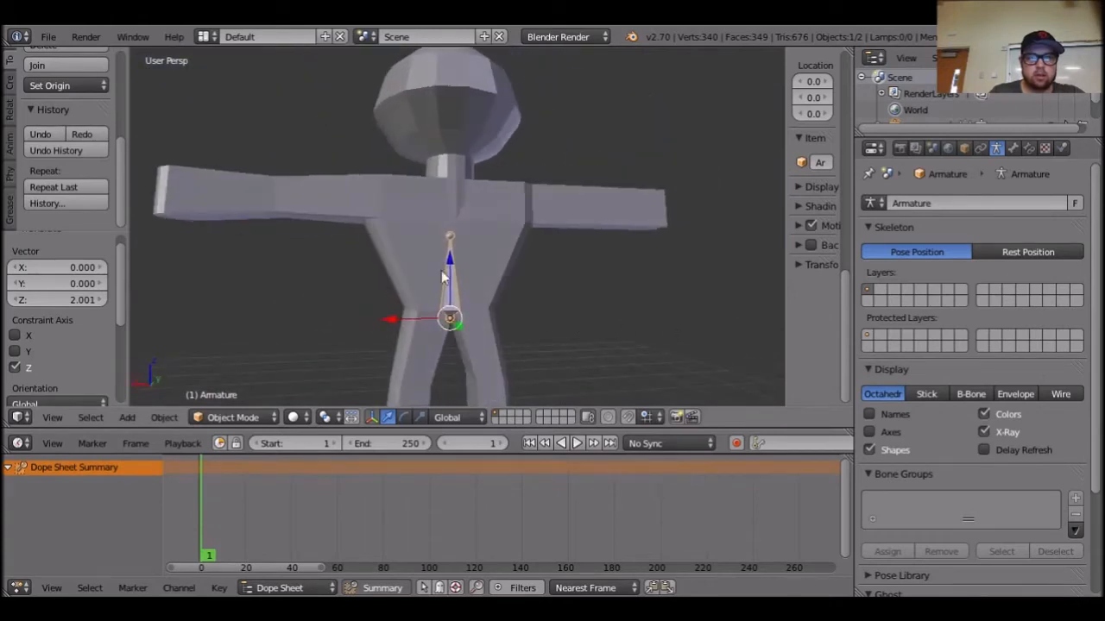
left_click_drag(451, 259, 449, 249)
middle_click_drag(450, 250, 462, 274)
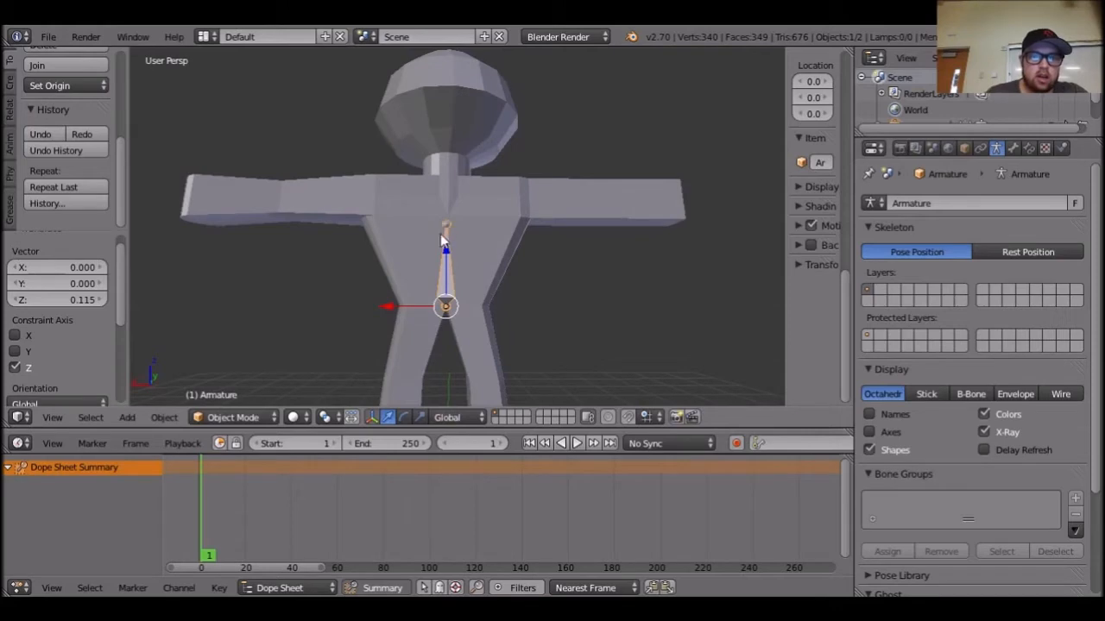
left_click_drag(447, 257, 446, 251)
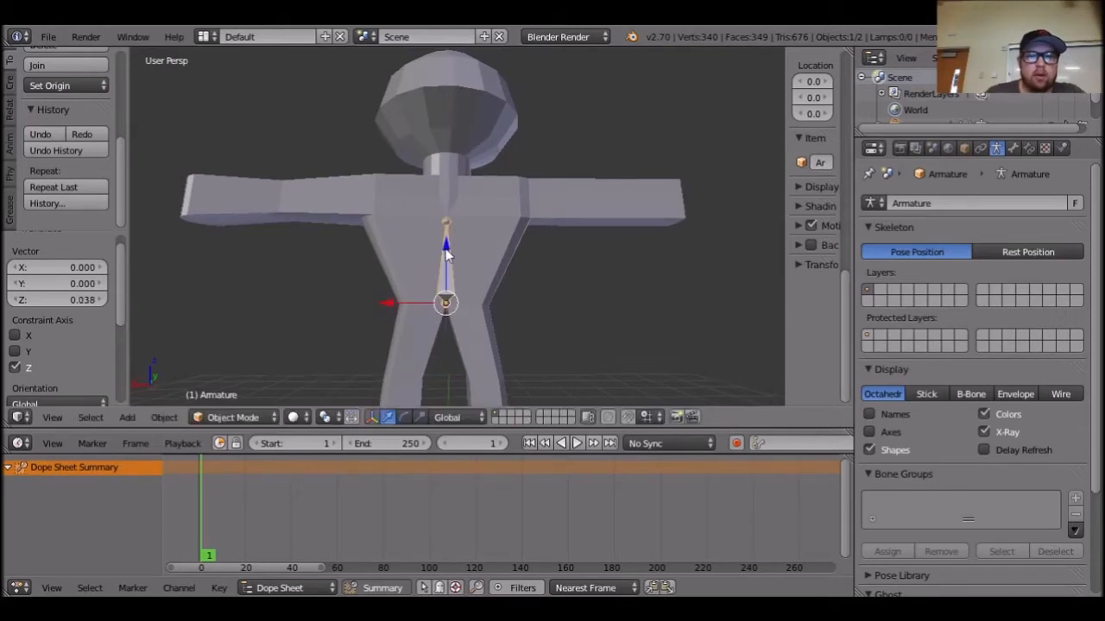
In the armature's Edit Mode, extrude a second spine bone upward from the first bone's tip to just below the neck.
key("Tab")
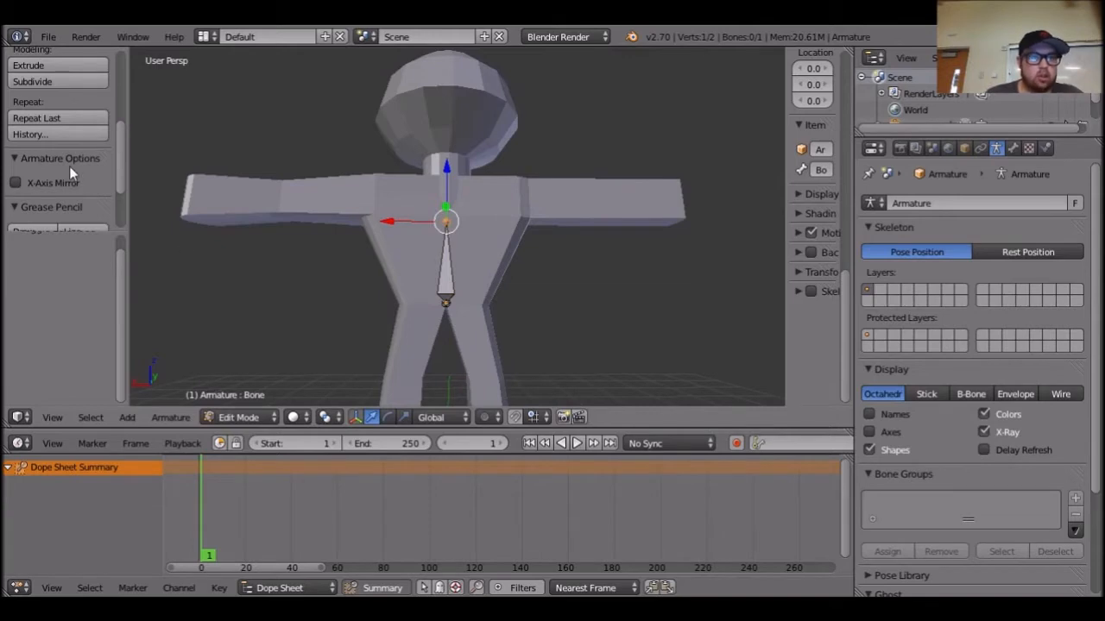
scroll(74, 165, "up", 5)
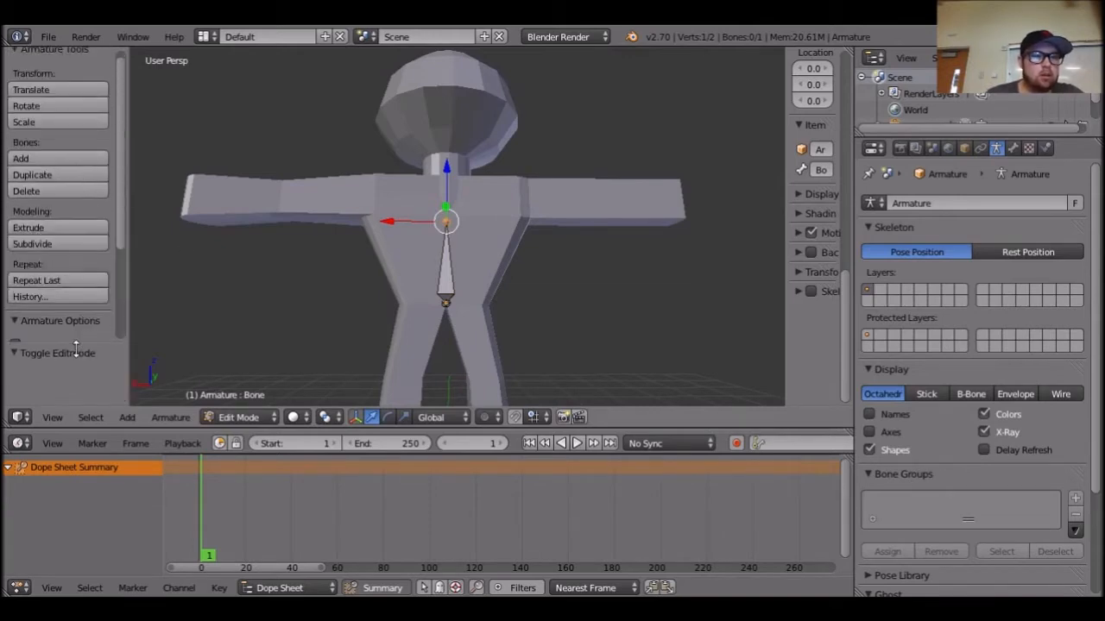
left_click(43, 229)
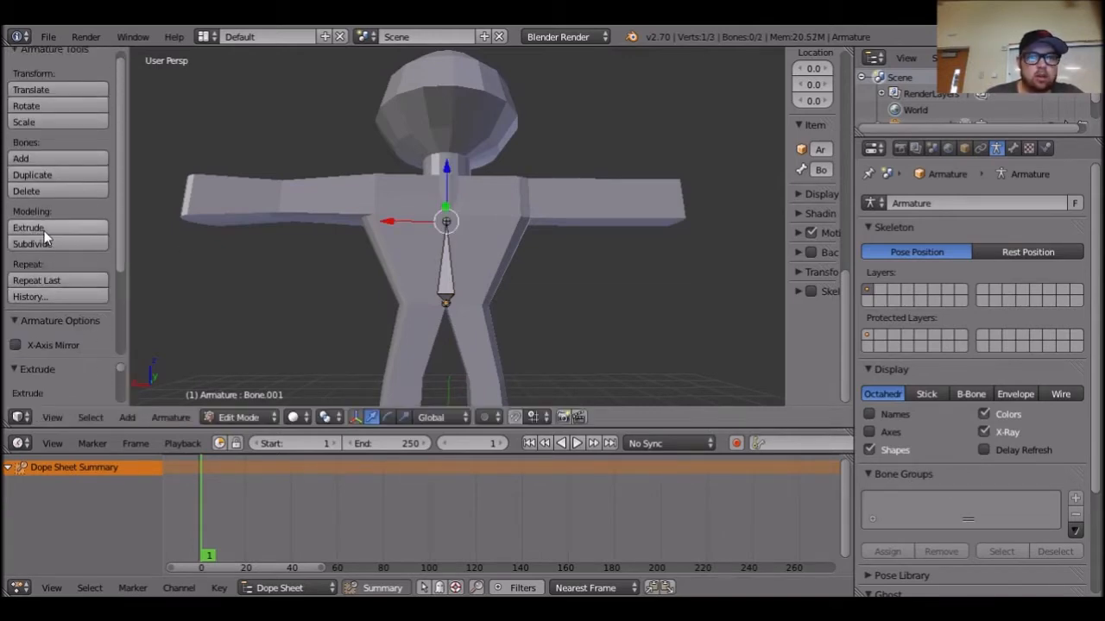
left_click(435, 172)
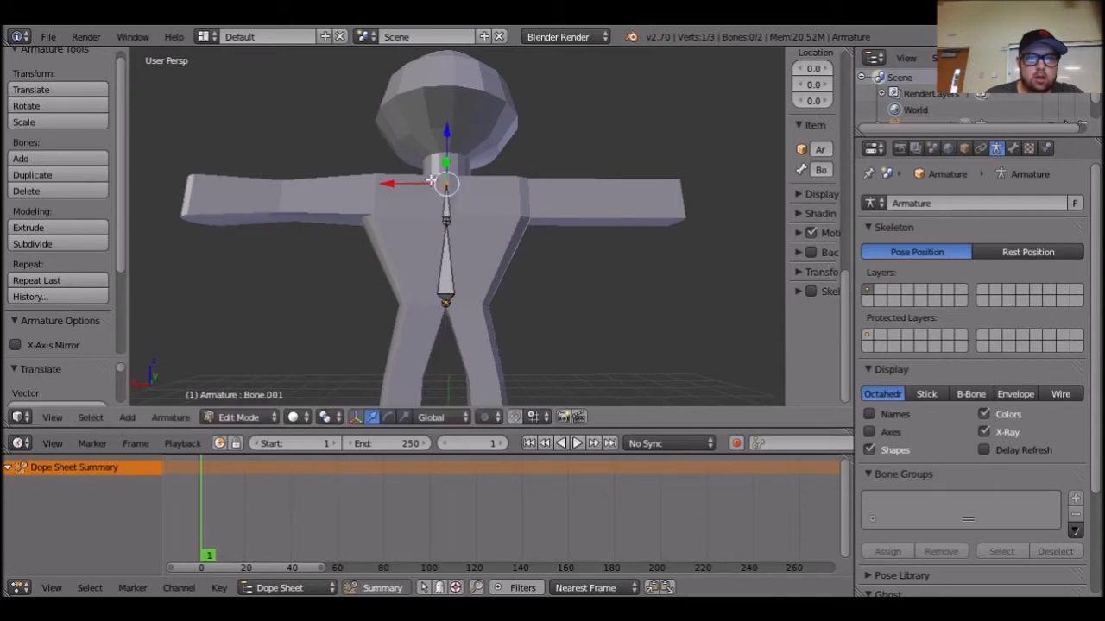
mouse_move(448, 132)
left_mouse_down()
mouse_move(457, 148)
mouse_move(459, 130)
left_mouse_up()
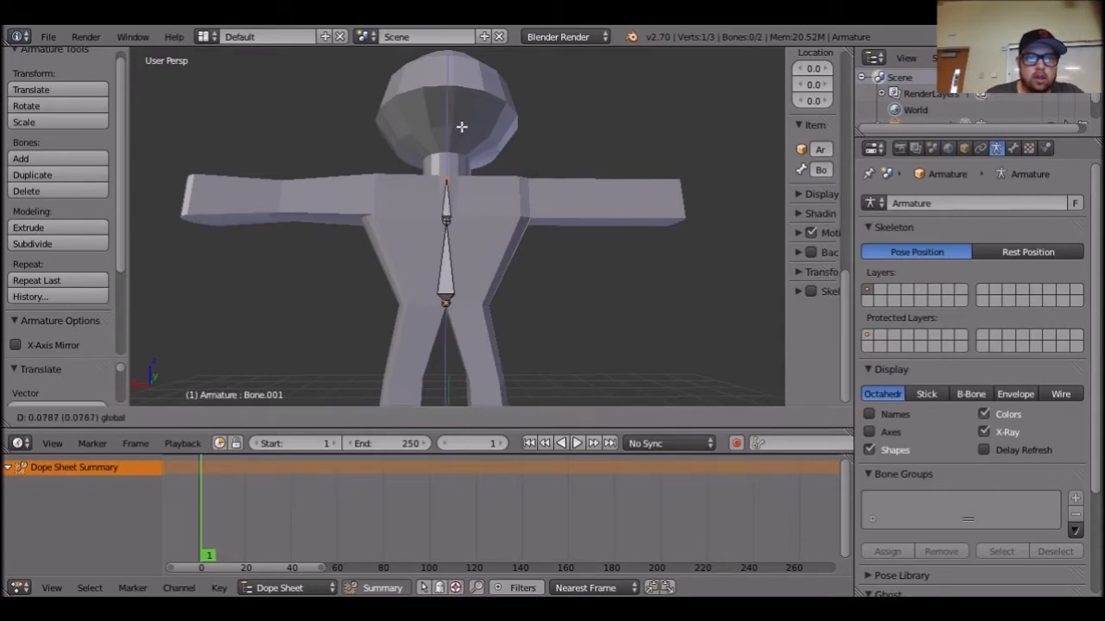
left_click_drag(462, 127, 462, 127)
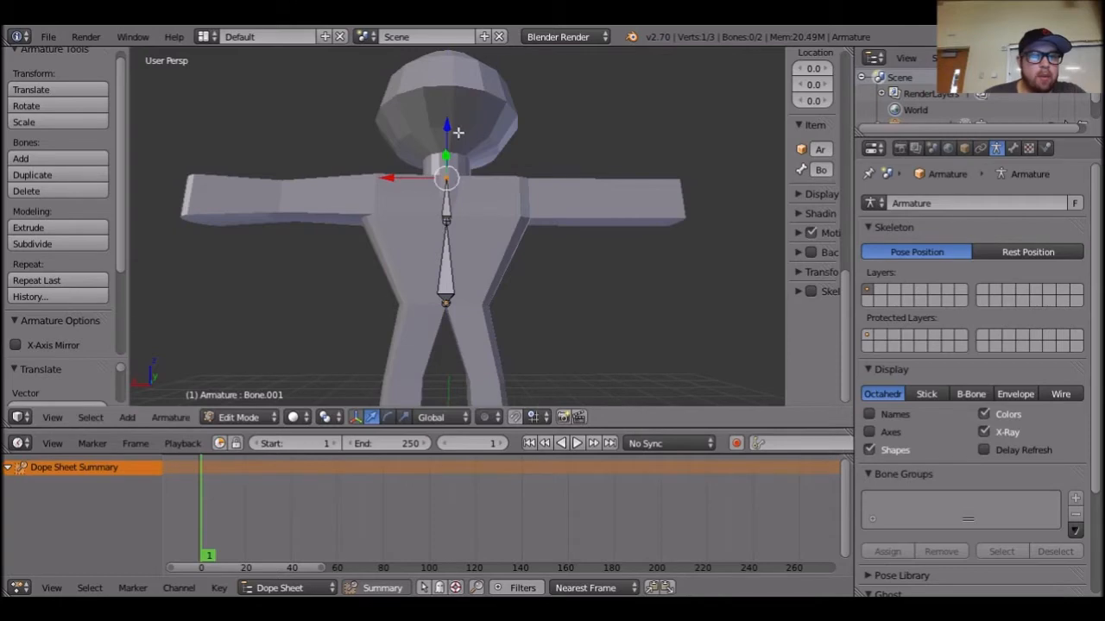
left_click_drag(448, 130, 448, 138)
Enable X-Axis Mirror and extrude a shoulder bone from the upper spine joint, placing its tip on the positive X side.
left_click(24, 347)
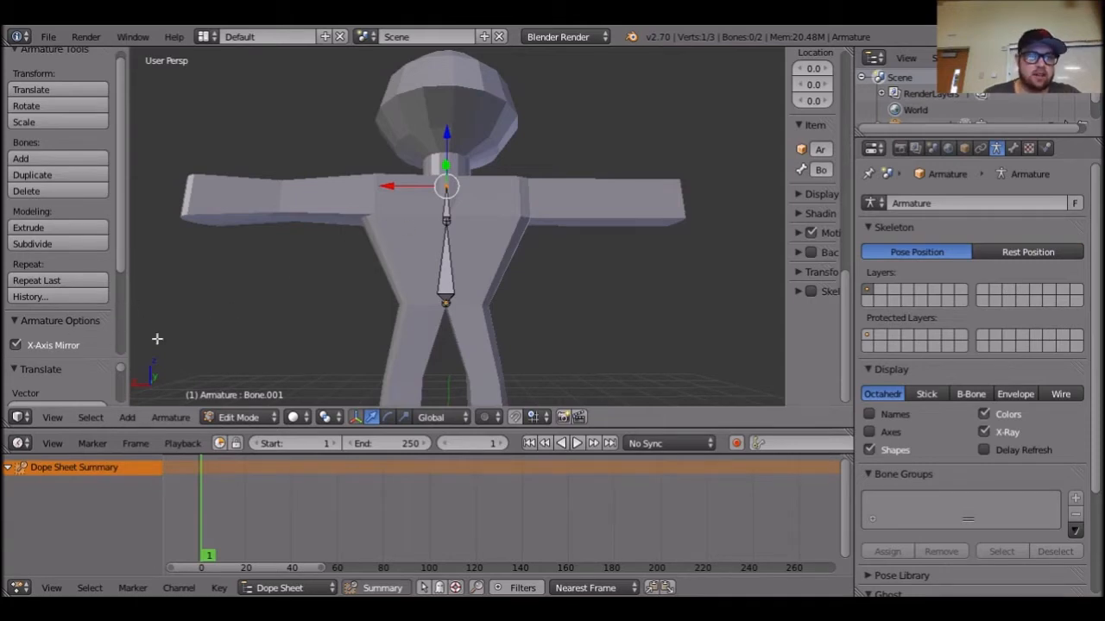
left_click(69, 230)
left_click_drag(382, 187, 454, 190)
middle_click_drag(565, 290, 313, 328)
middle_click_drag(374, 256, 345, 321)
scroll(397, 307, "up", 3)
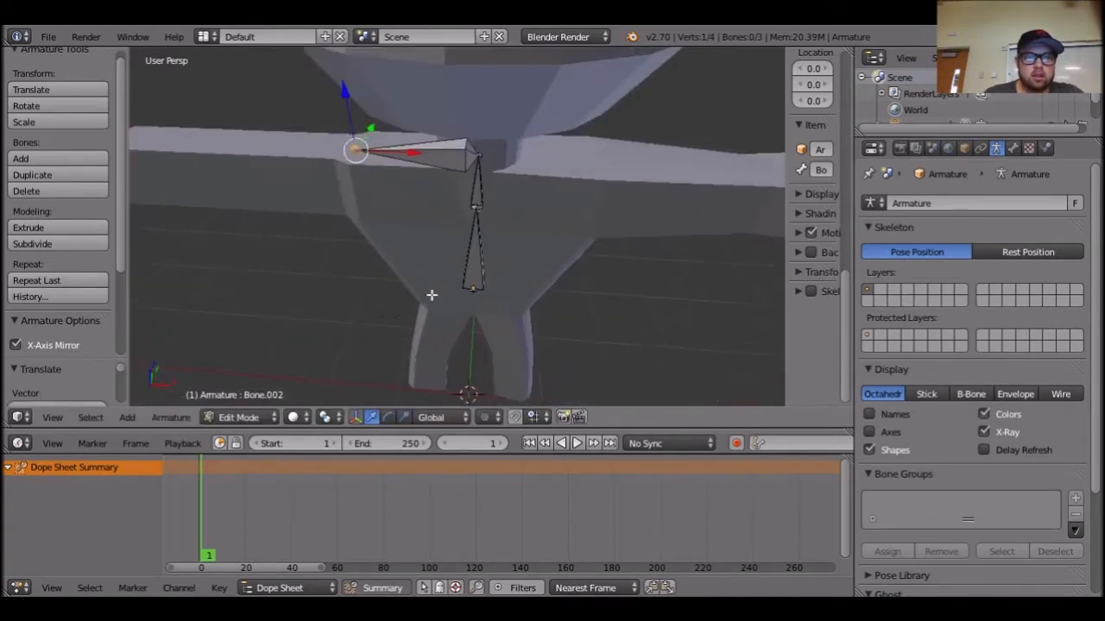
left_click_drag(422, 161, 480, 169)
left_click(620, 194)
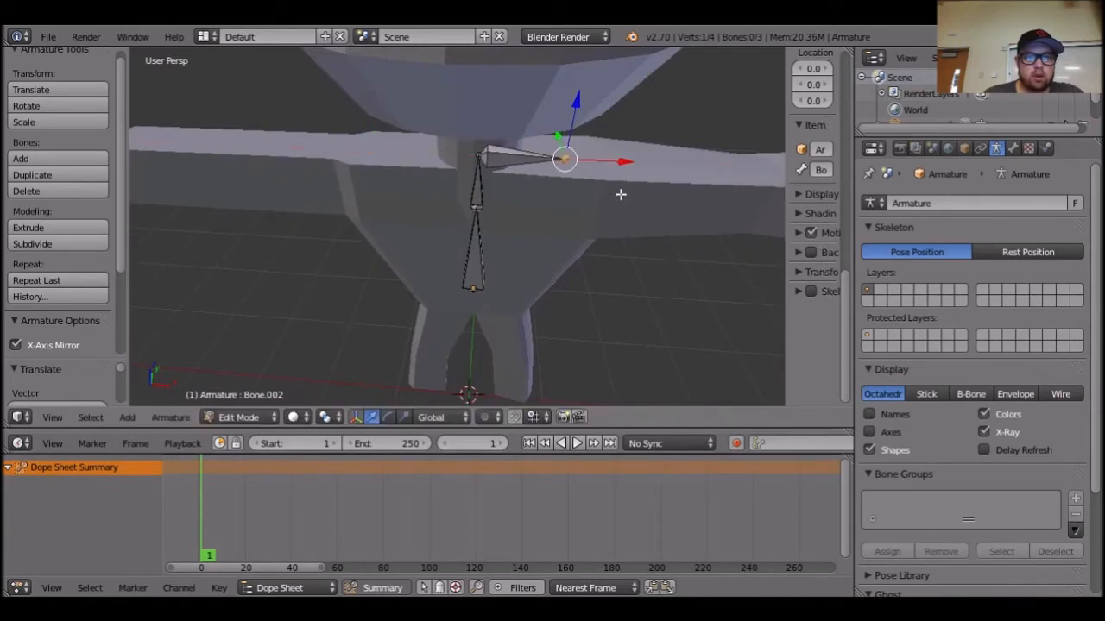
Lower the upper spine joint and shoulder tip to mid-arm height, and extend the tip outward along X to the shoulder.
middle_click_drag(373, 262, 488, 263)
mouse_move(426, 124)
left_mouse_down()
mouse_move(377, 111)
mouse_move(426, 141)
left_mouse_up()
middle_click_drag(608, 226, 495, 203)
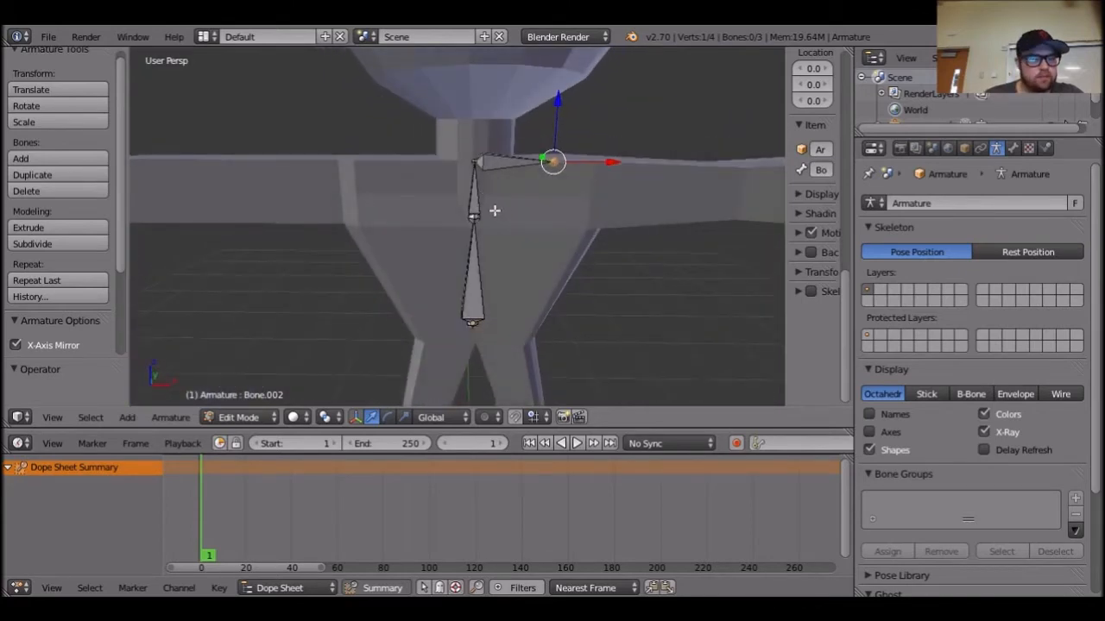
right_click(475, 165)
middle_click_drag(543, 222, 537, 207)
left_click_drag(476, 104, 478, 121)
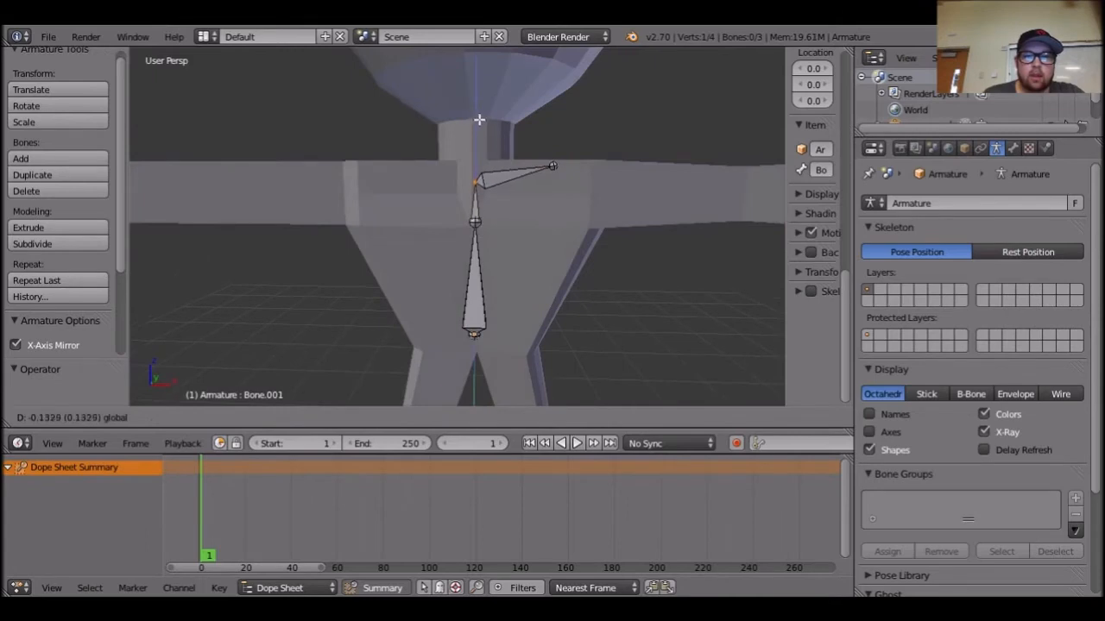
right_click(552, 167)
left_click_drag(553, 118, 566, 140)
left_click_drag(608, 180, 648, 180)
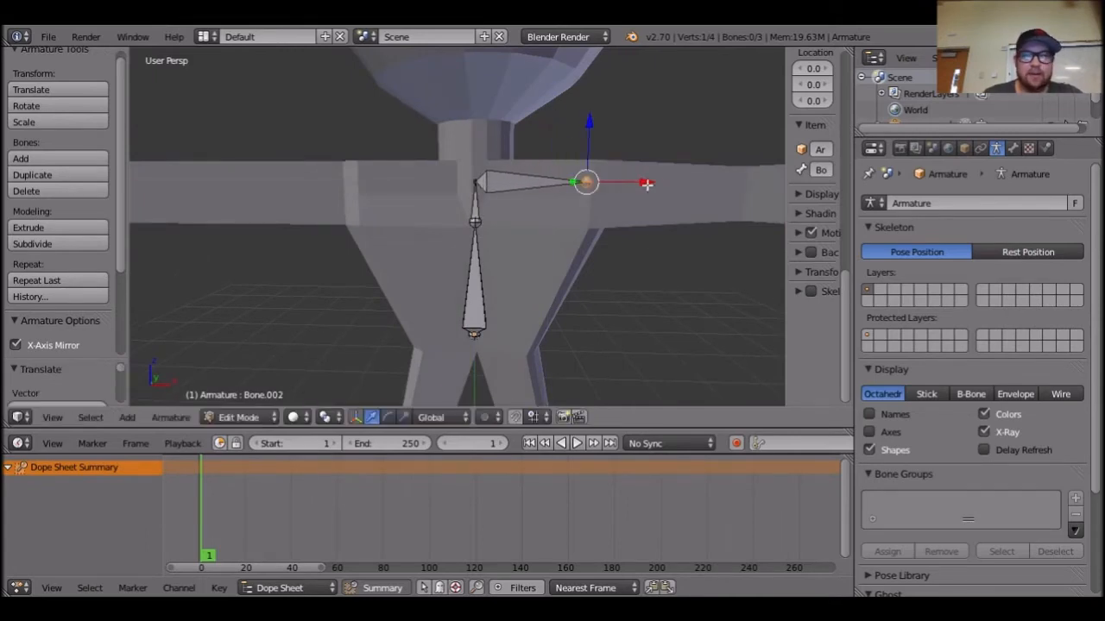
Lower the upper spine joint slightly more and realign the shoulder joint with the center of the positive X arm.
scroll(643, 279, "down", 4)
right_click(469, 204)
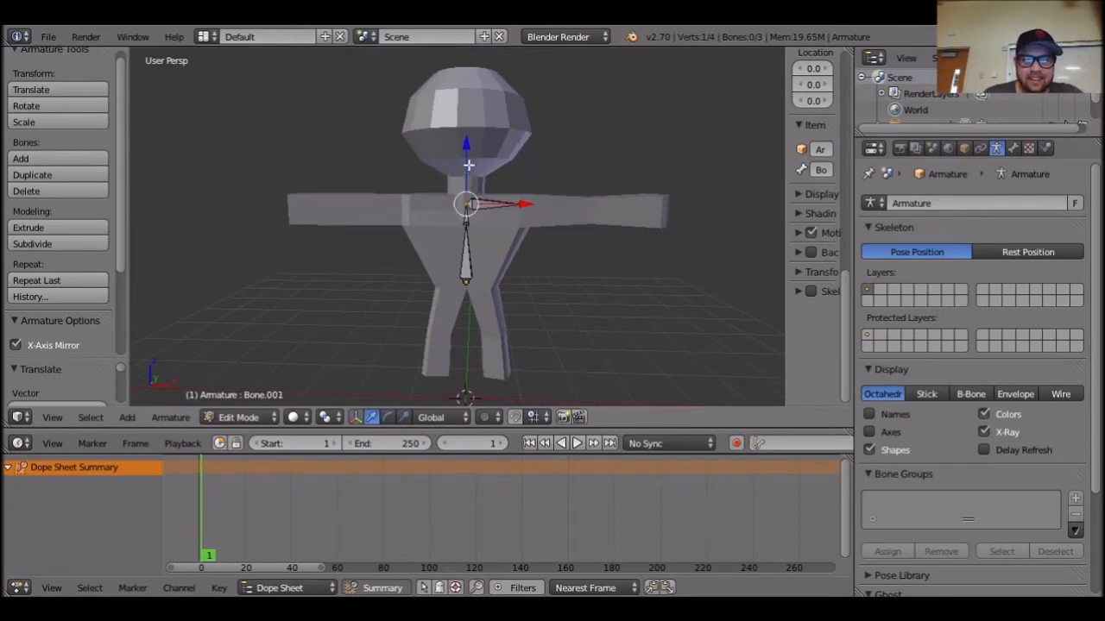
right_click(522, 204)
left_click_drag(523, 150, 532, 157)
left_click_drag(570, 213, 574, 213)
left_click_drag(538, 178, 530, 167)
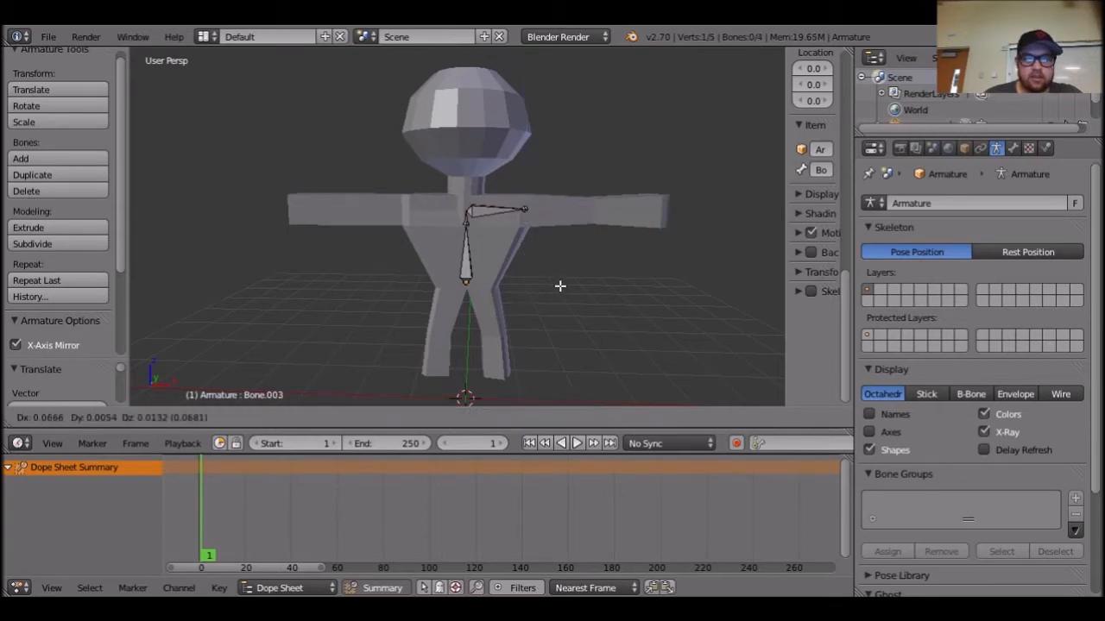
Extrude an upper-arm bone and a forearm bone along X from the shoulder joint to the end of the positive X arm.
key("e")
key("x")
left_click(656, 214)
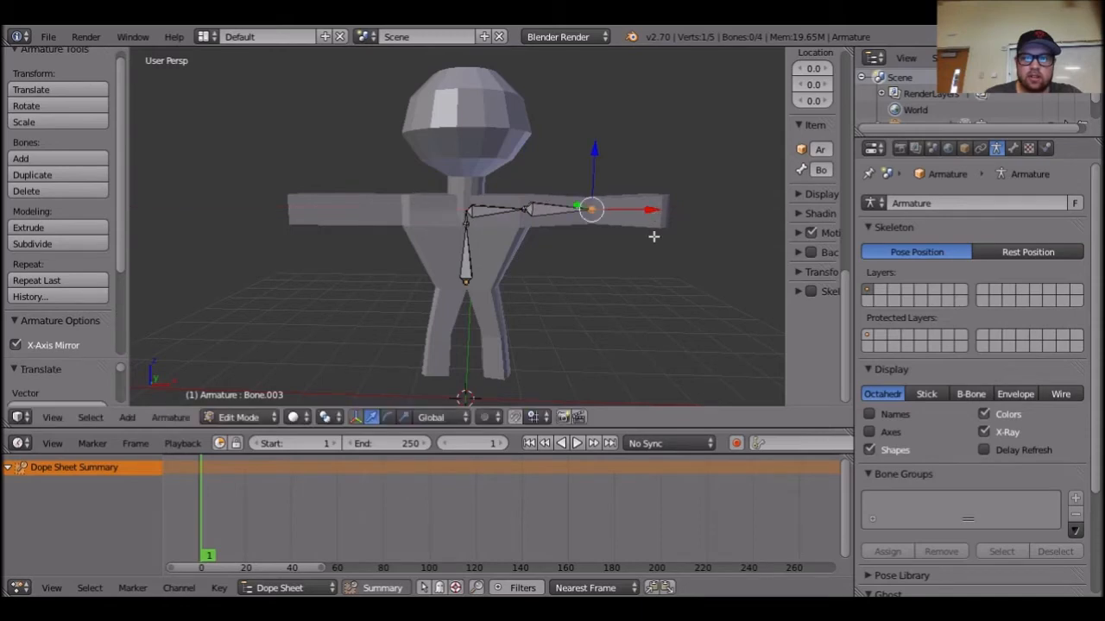
middle_click_drag(635, 306, 631, 335)
key("e")
key("x")
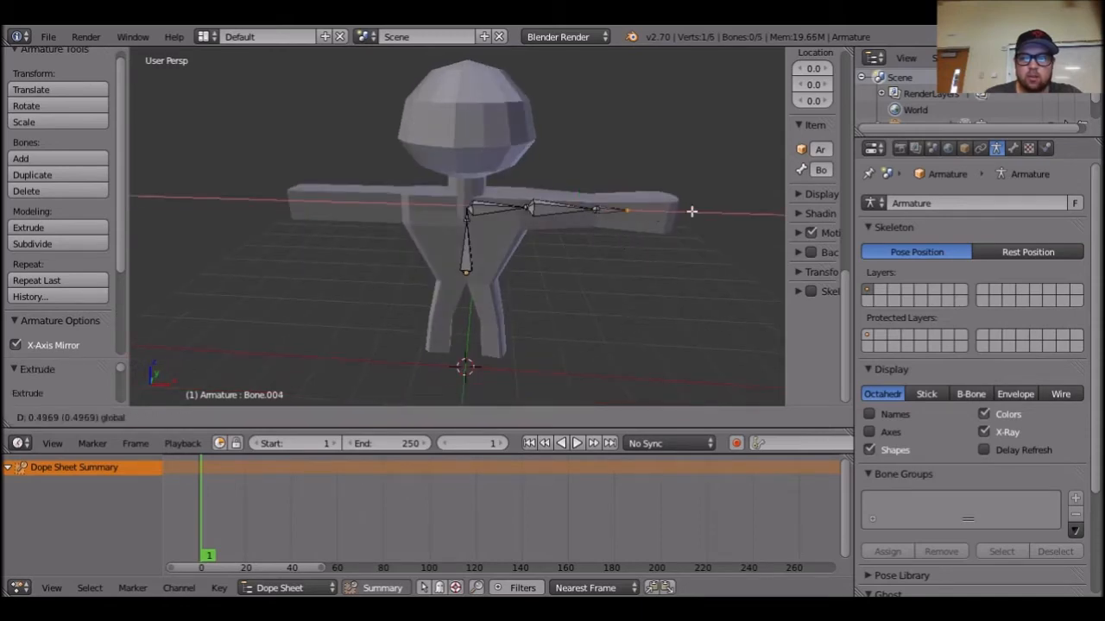
left_click(725, 218)
Extrude a shoulder bone from the upper spine joint along X to the negative X shoulder.
right_click(467, 210)
key("e")
right_click(490, 289)
left_click_drag(524, 211, 466, 212)
Extrude upper-arm and forearm bones along the negative X arm to its end, and return the armature to Object Mode.
middle_click_drag(485, 322, 514, 282)
key("e")
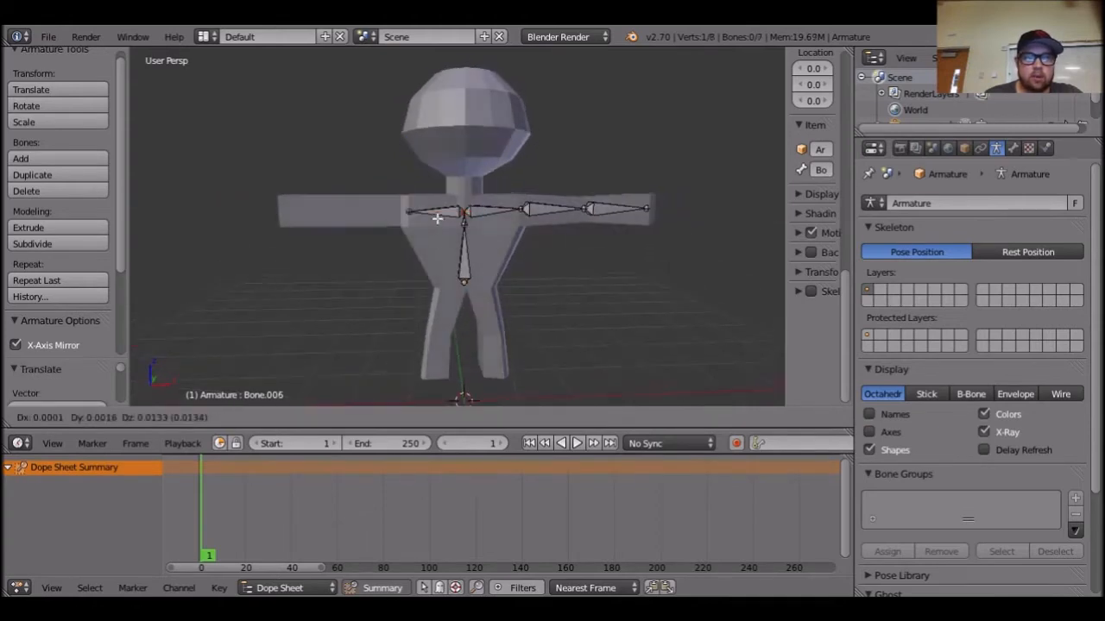
right_click(437, 217)
left_click_drag(467, 213, 404, 215)
middle_click_drag(325, 289, 339, 362)
key("e")
right_click(396, 213)
left_click_drag(401, 212, 347, 219)
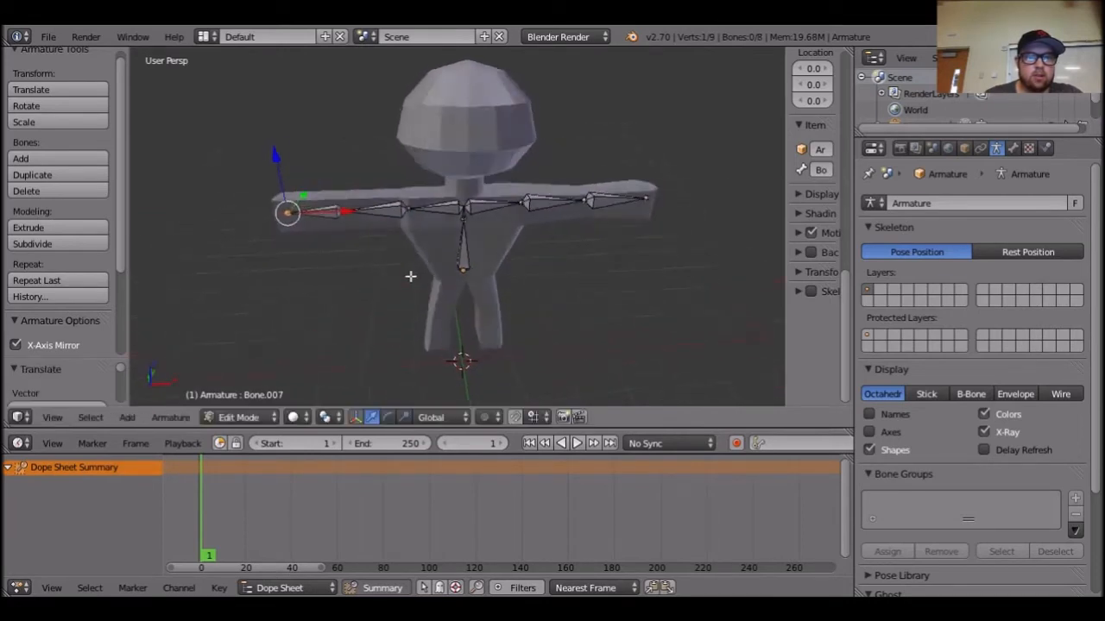
middle_click_drag(411, 286, 473, 299)
key("Tab")
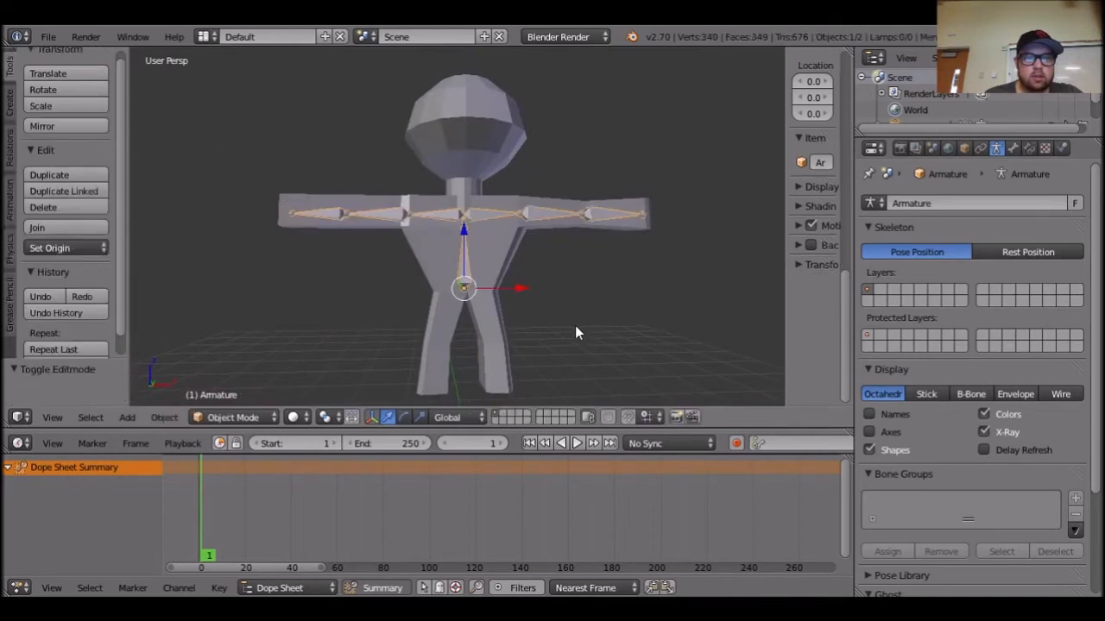
Edit the character mesh in vertex selection mode and box-select the elbow's ring of vertices on the negative X arm.
right_click(487, 249)
key("Tab")
middle_click_drag(582, 300, 558, 233)
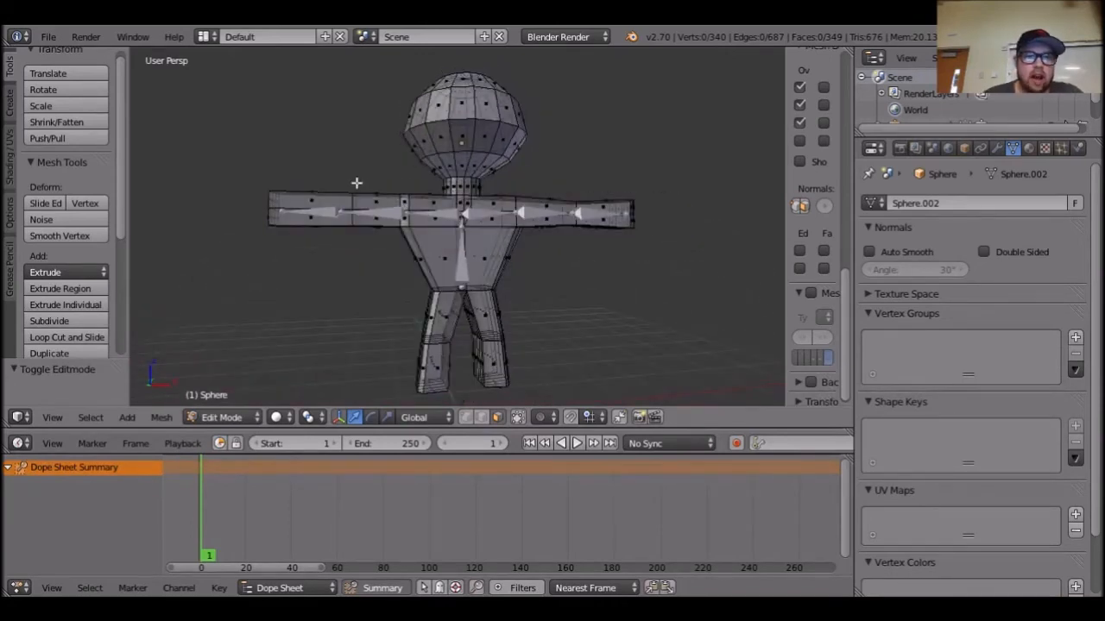
middle_click_drag(338, 279, 390, 345)
left_click(466, 418)
key("b")
left_click_drag(336, 192, 372, 257)
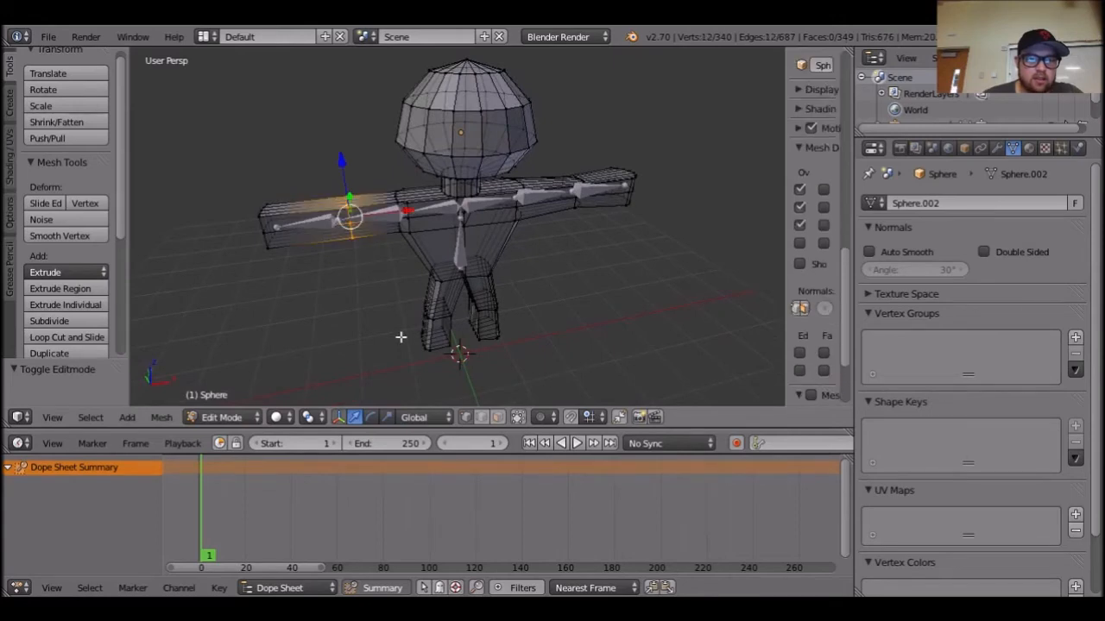
middle_click_drag(399, 336, 397, 291)
left_click(346, 218)
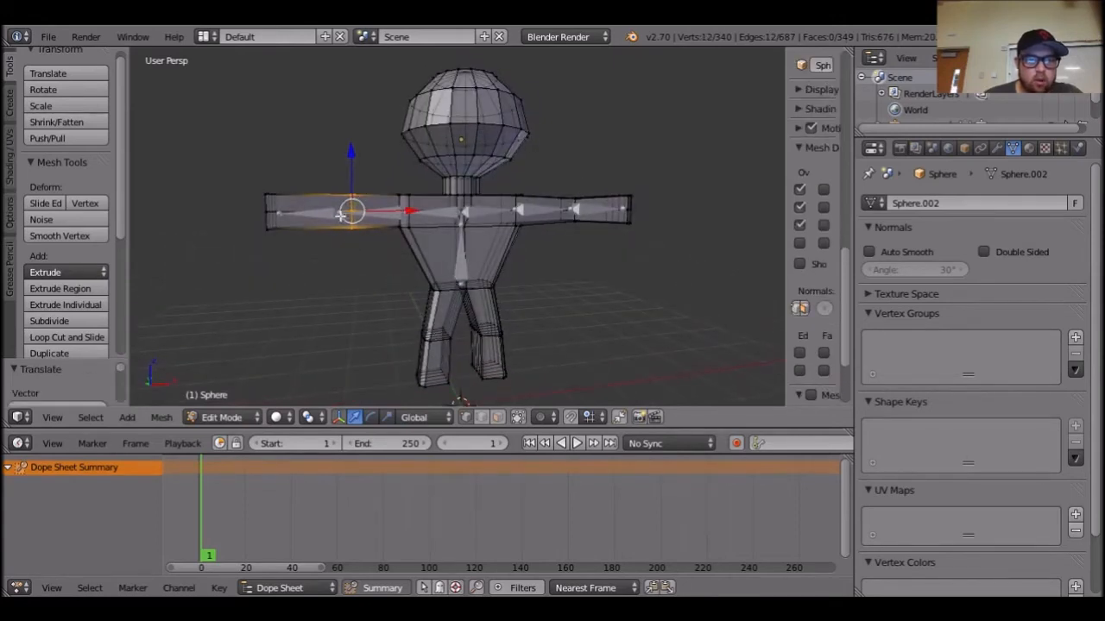
Frame the selected elbow ring on the negative X arm, leave mesh Edit Mode and select the armature.
scroll(366, 279, "up", 3)
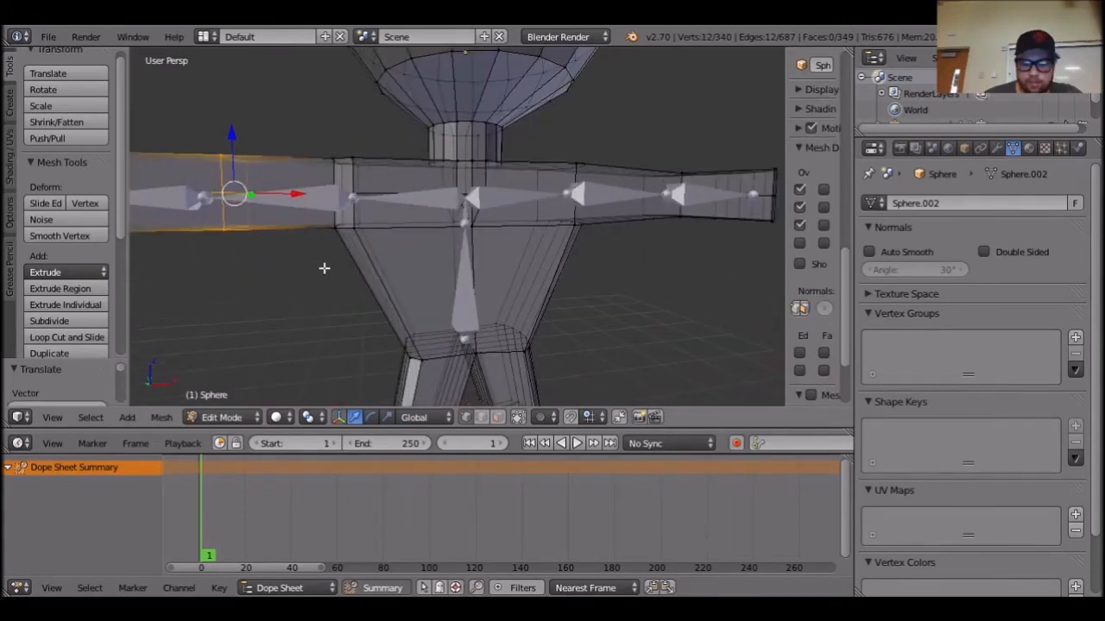
key("KP_Decimal")
scroll(468, 318, "down", 2)
mouse_move(527, 328)
middle_mouse_down()
mouse_move(496, 340)
mouse_move(518, 313)
mouse_move(523, 338)
middle_mouse_up()
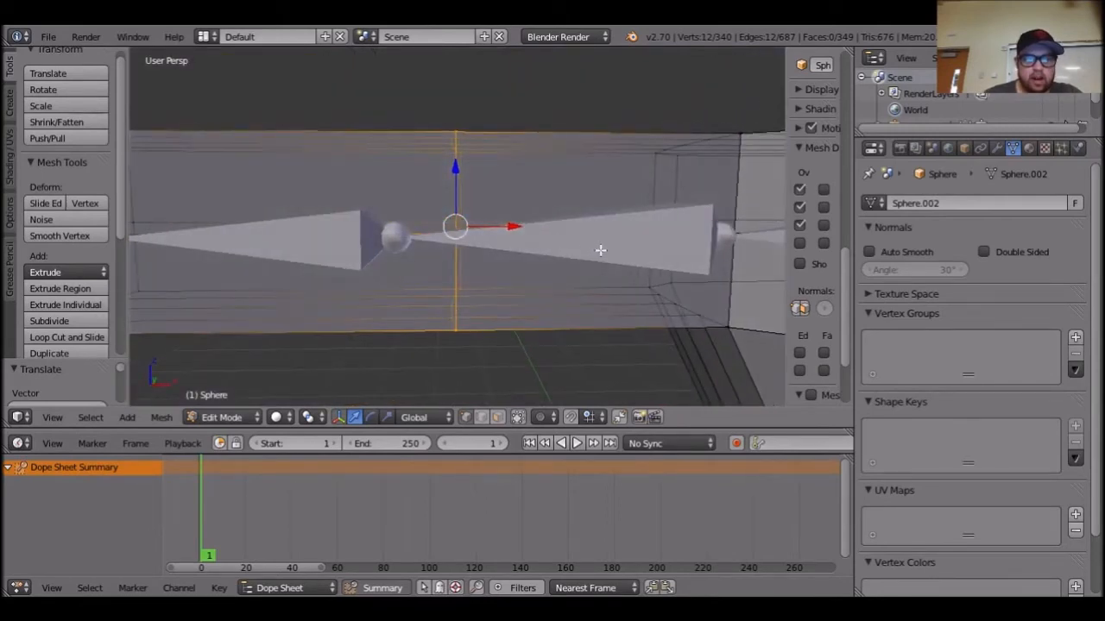
right_click(630, 239)
key("Tab")
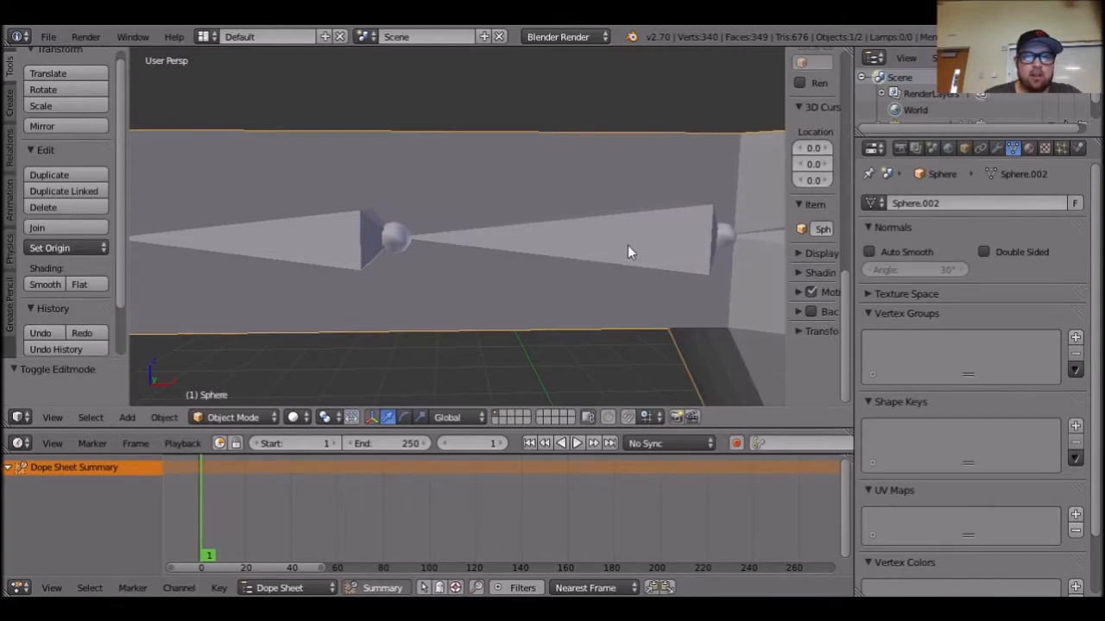
right_click(654, 247)
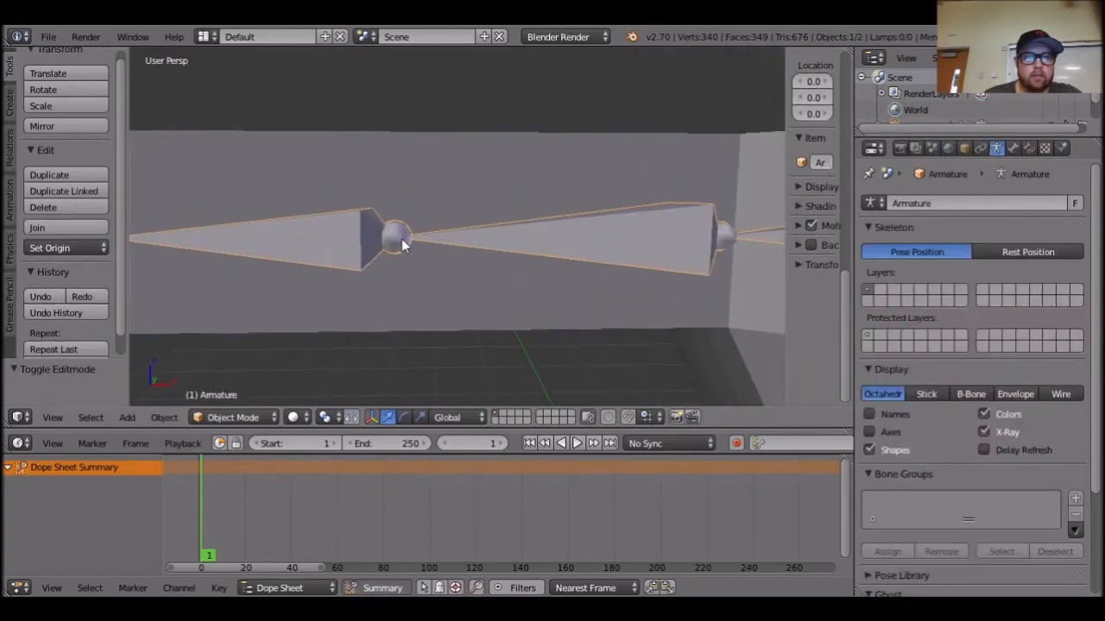
Edit the armature and move the negative X arm's elbow joint along X to line up with the mesh's elbow ring.
key("Tab")
right_click(397, 236)
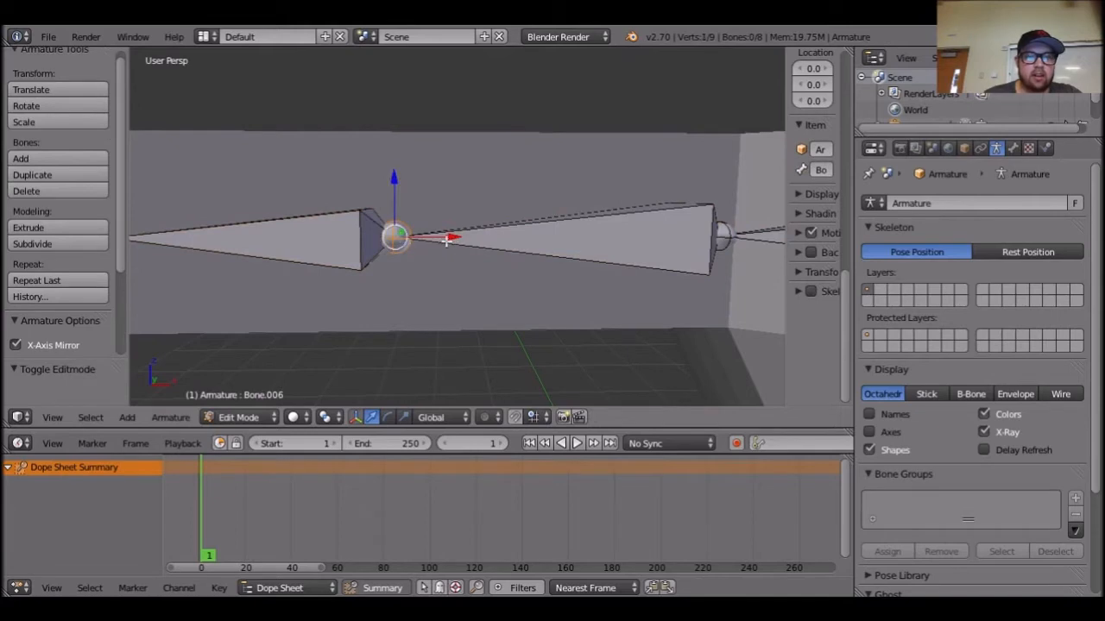
key("g")
key("x")
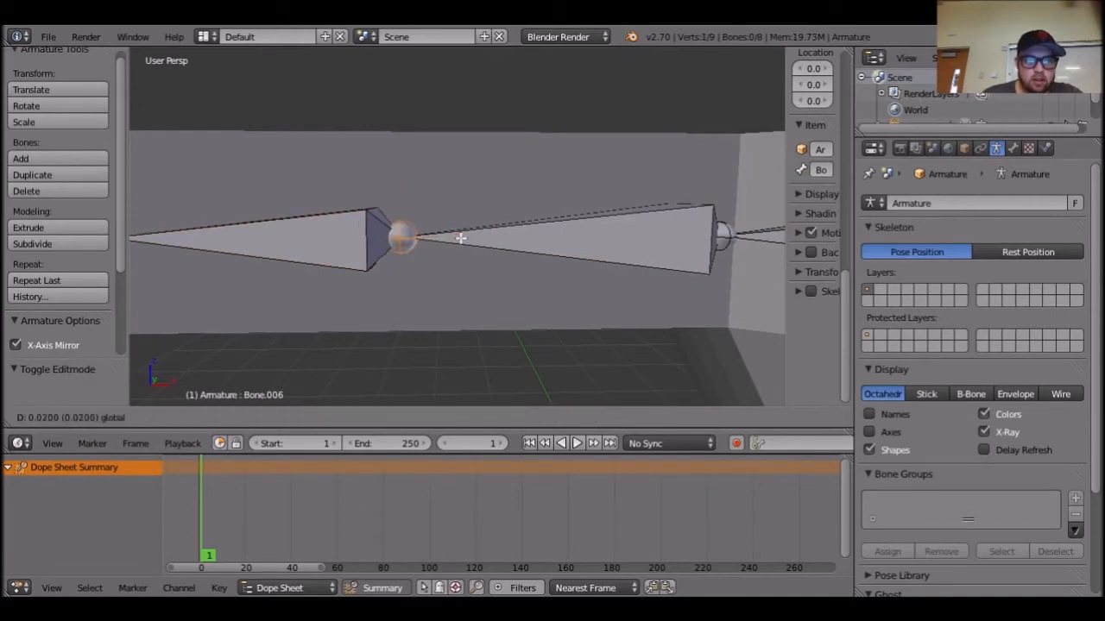
left_click(488, 235)
scroll(477, 246, "down", 5)
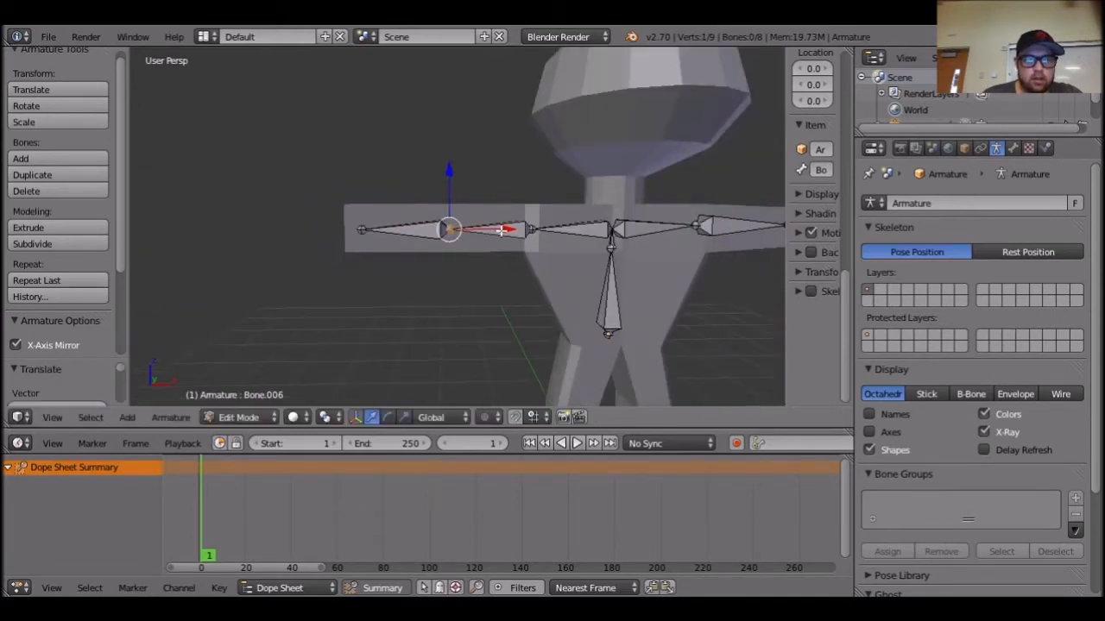
scroll(489, 285, "down", 4)
Compare the bone joints with the edge loops of the character mesh in Edit Mode, ending in Object Mode.
key("Tab")
middle_click_drag(523, 283, 513, 307)
key("Tab")
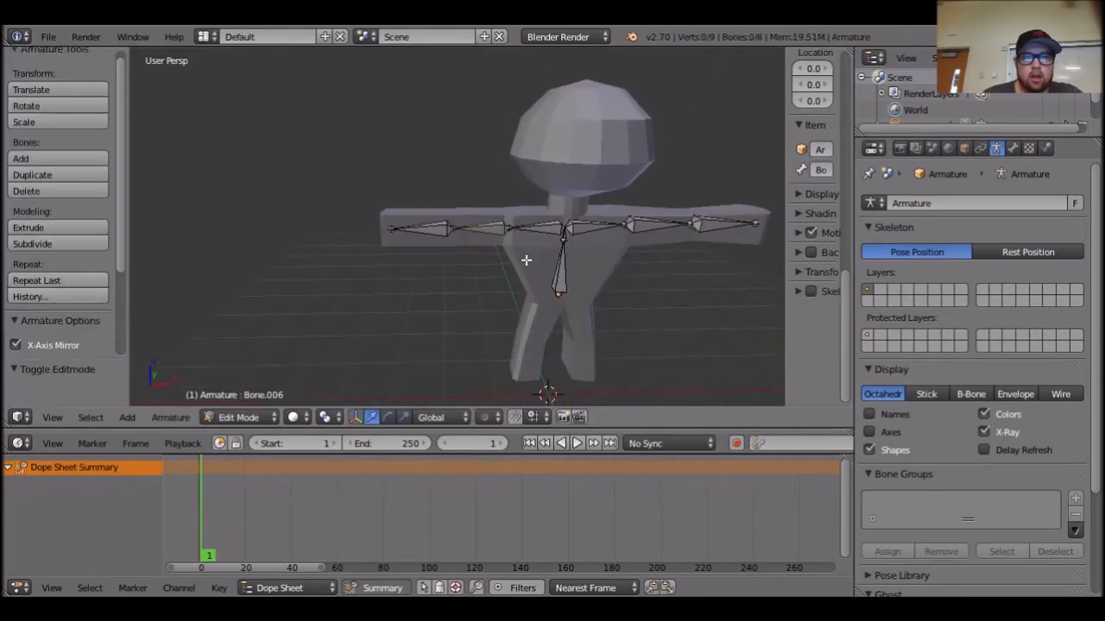
key("Tab")
right_click(527, 267)
key("Tab")
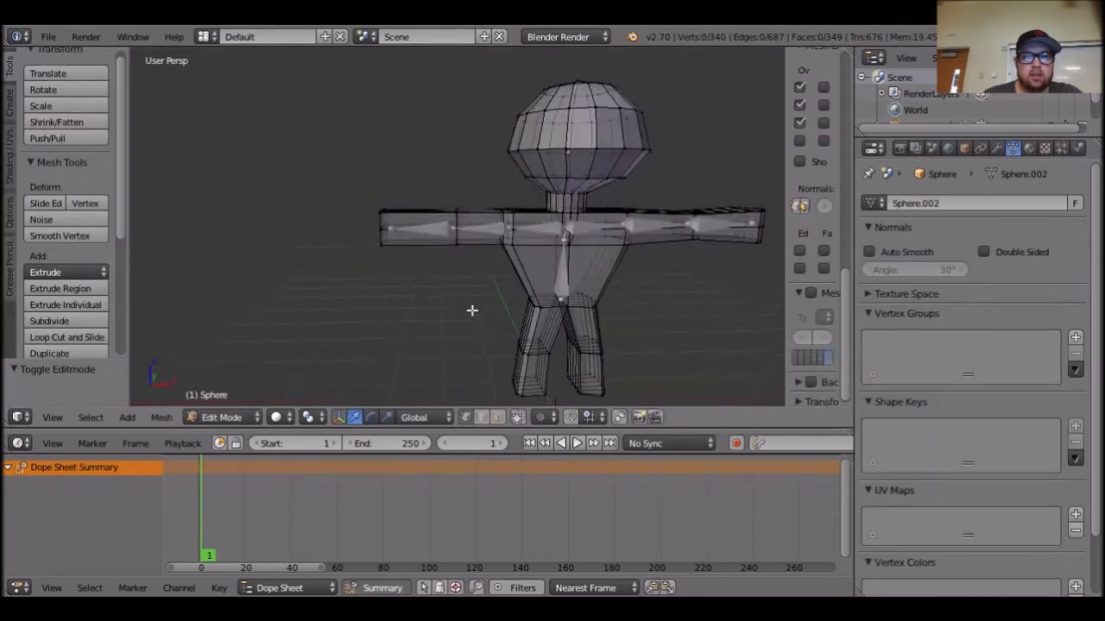
key("Tab")
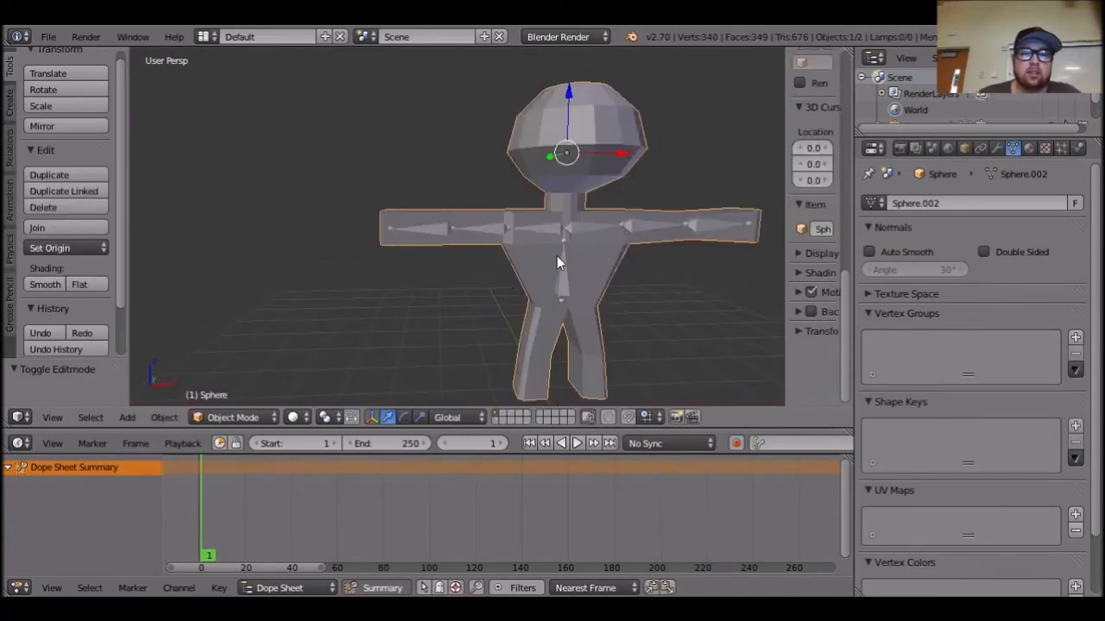
Select the armature and move it to the second layer.
right_click(562, 271)
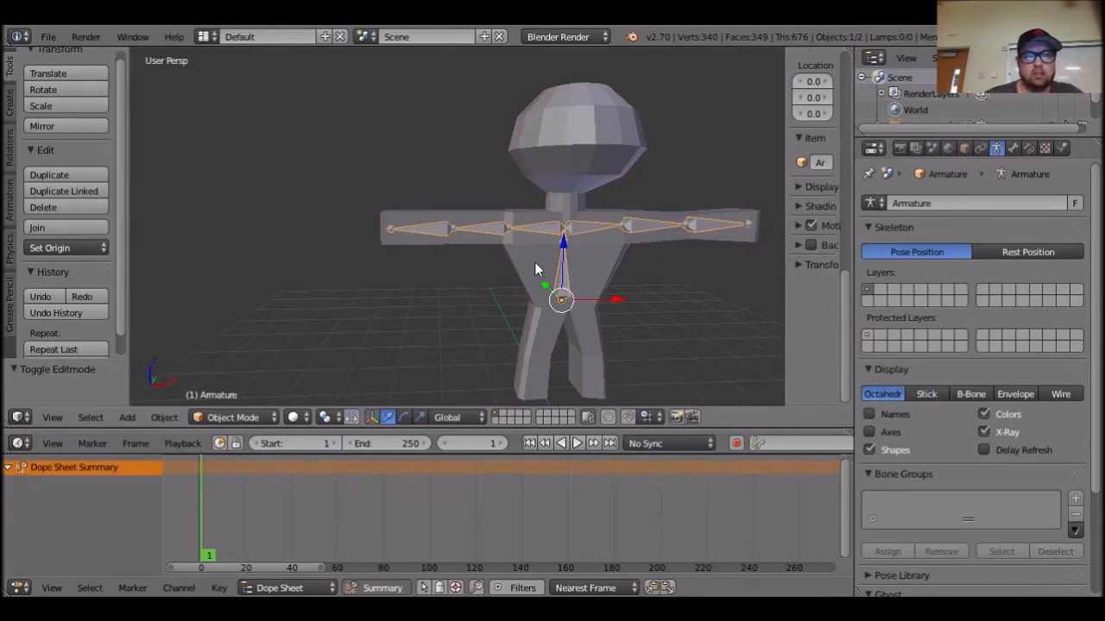
key("m")
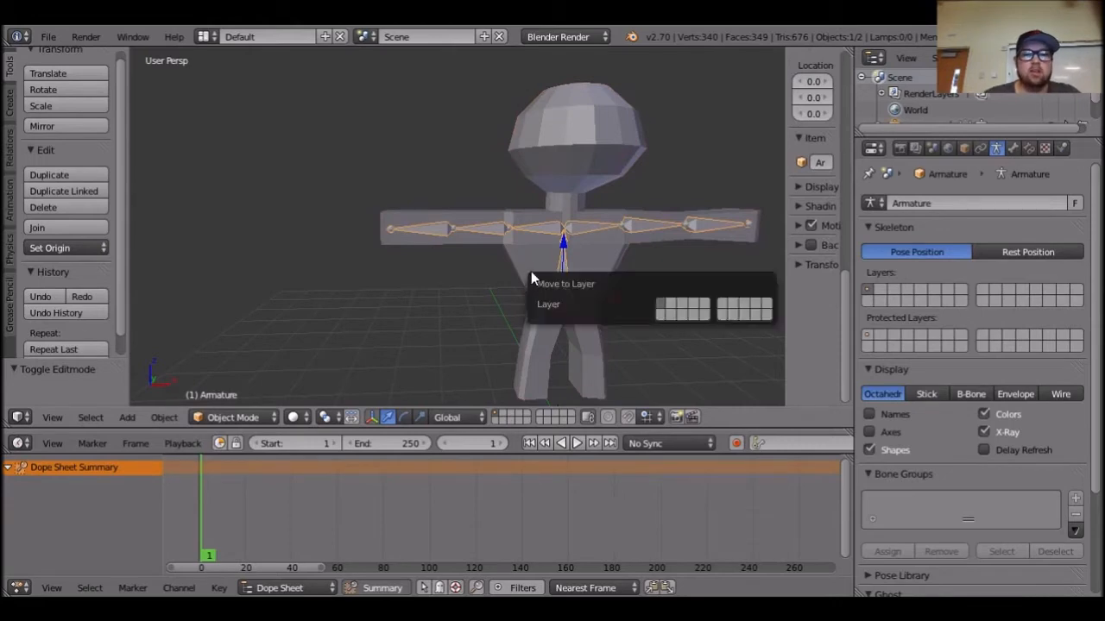
left_click(673, 303)
Select the character mesh and inspect it without the bones in Edit Mode, returning to Object Mode.
middle_click_drag(550, 303, 549, 338)
right_click(627, 250)
scroll(622, 250, "down", 3)
scroll(582, 293, "up", 3)
key("Tab")
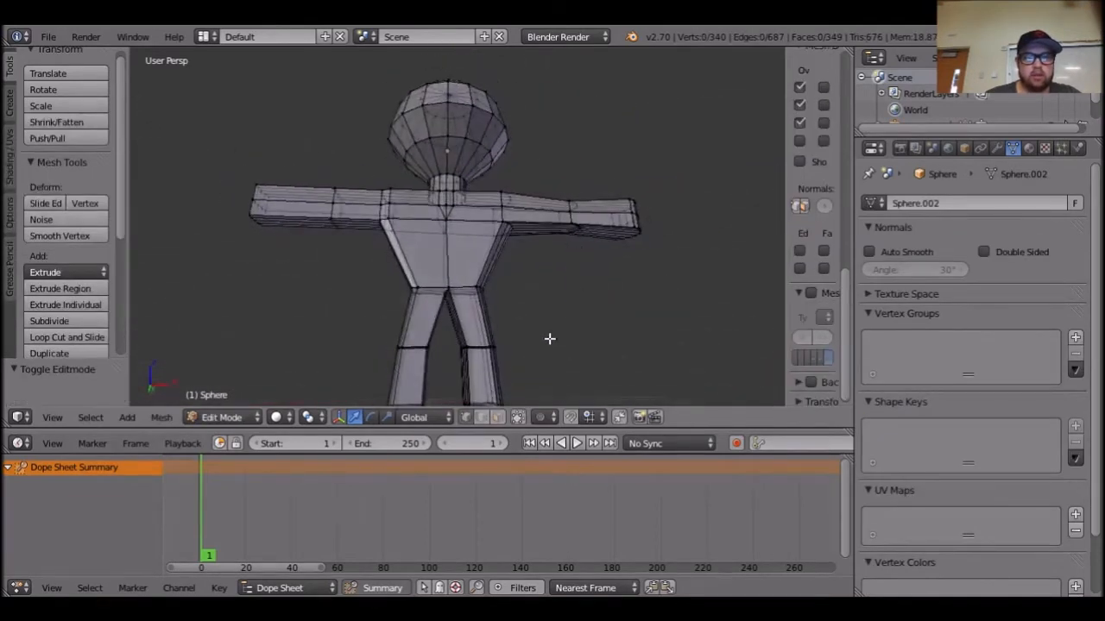
key("Tab")
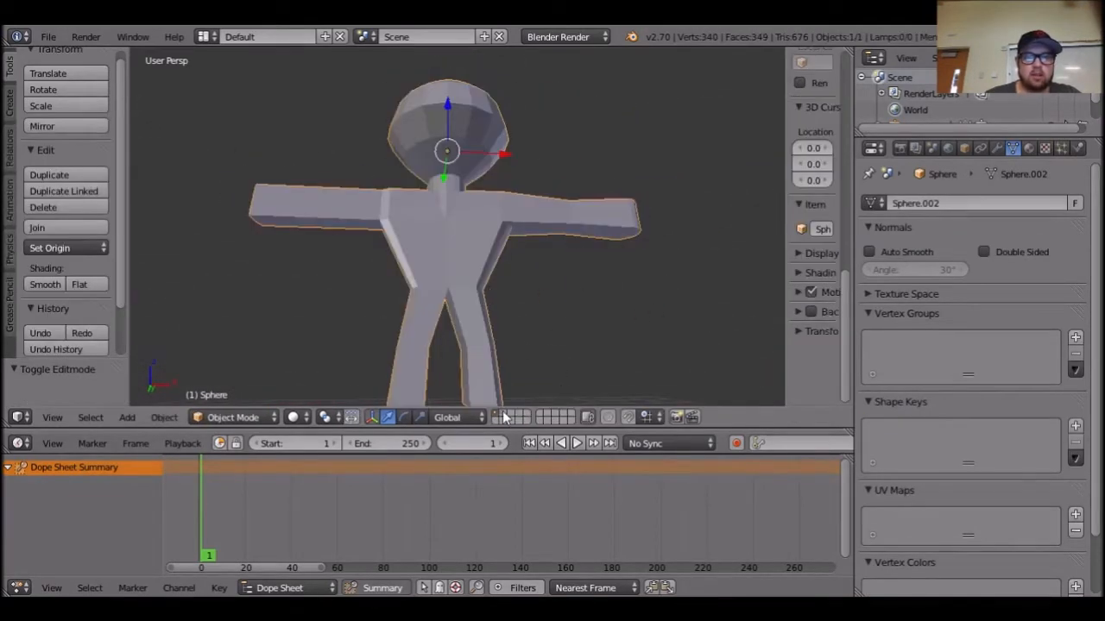
View the armature's layer on its own, and show the first and second layers together again.
key("Delete")
middle_click_drag(538, 288, 500, 405)
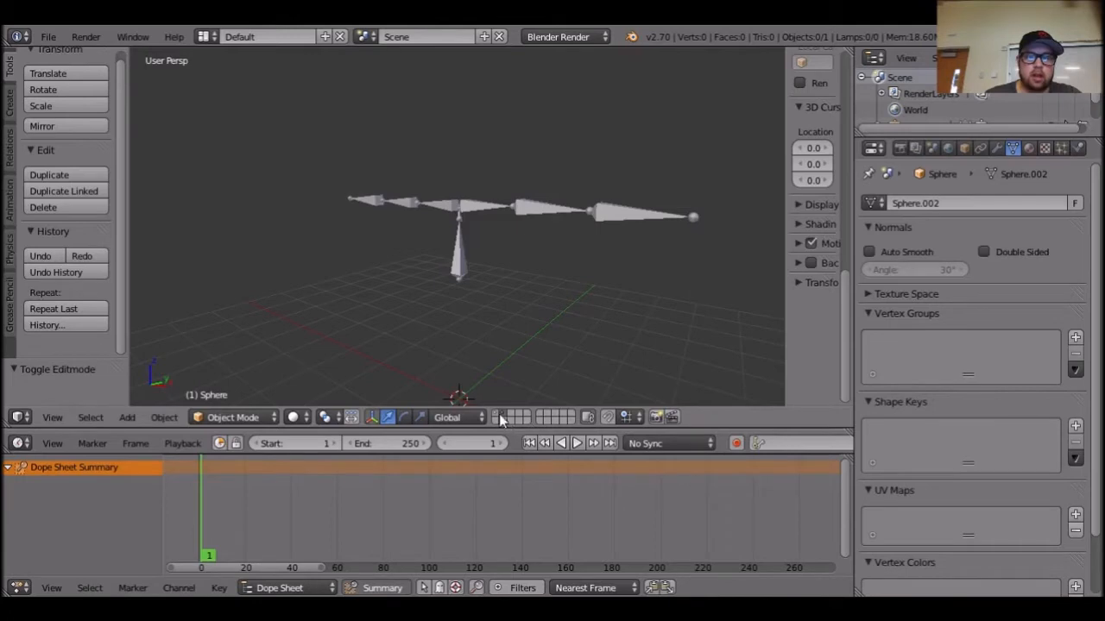
key("ctrl+z")
middle_click_drag(576, 344, 682, 291)
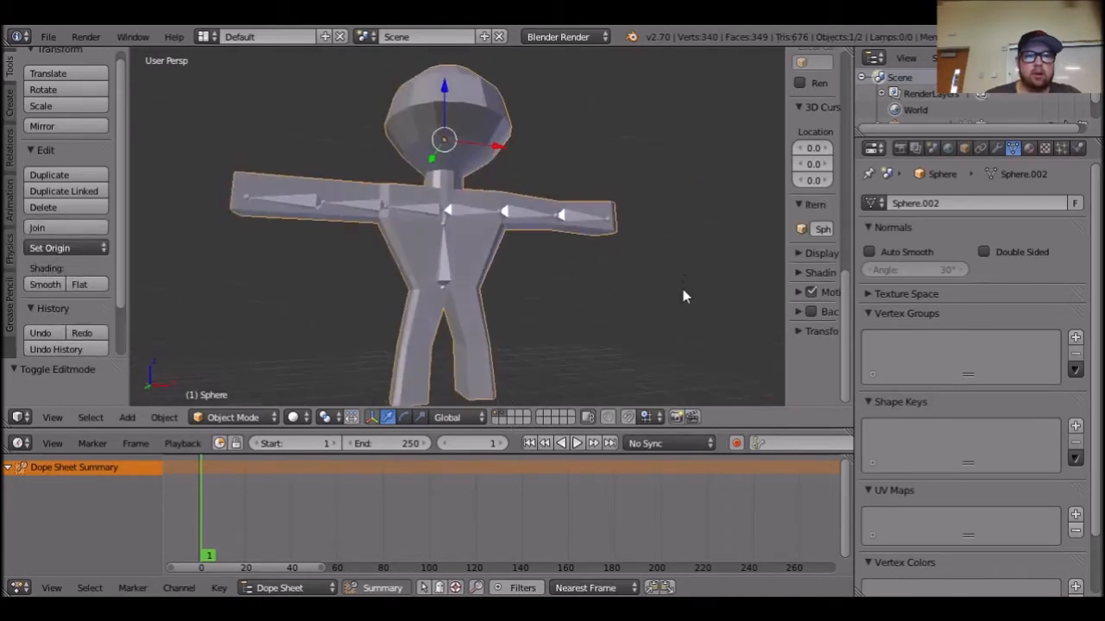
Edit the armature and extrude a thigh bone from the spine's base joint to the positive X knee.
right_click(440, 285)
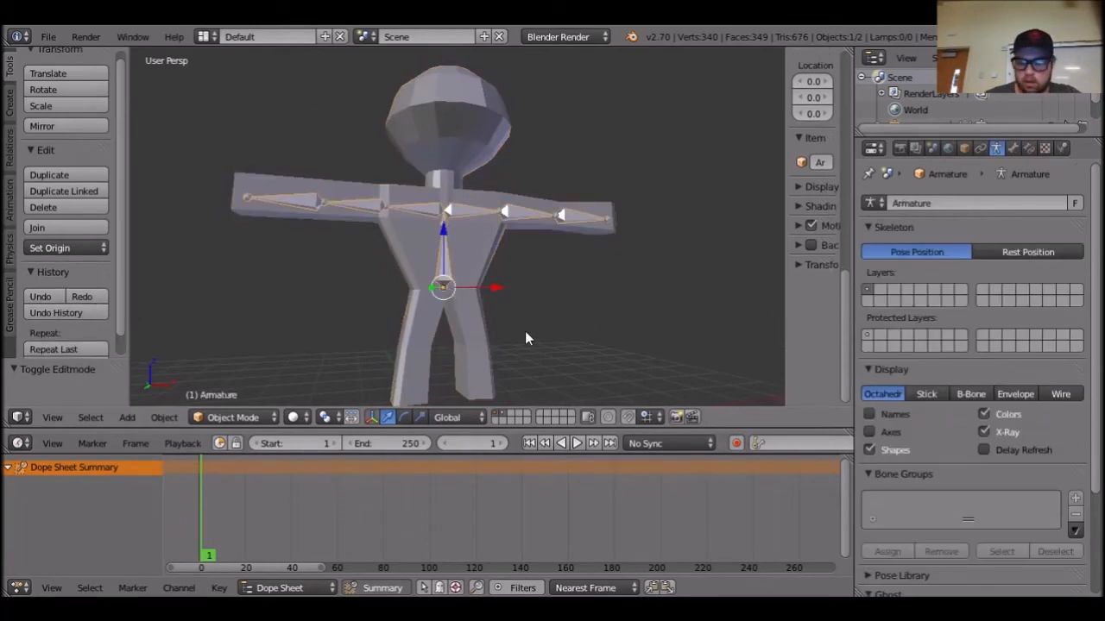
key("Tab")
middle_click_drag(584, 320, 511, 326)
right_click(453, 291)
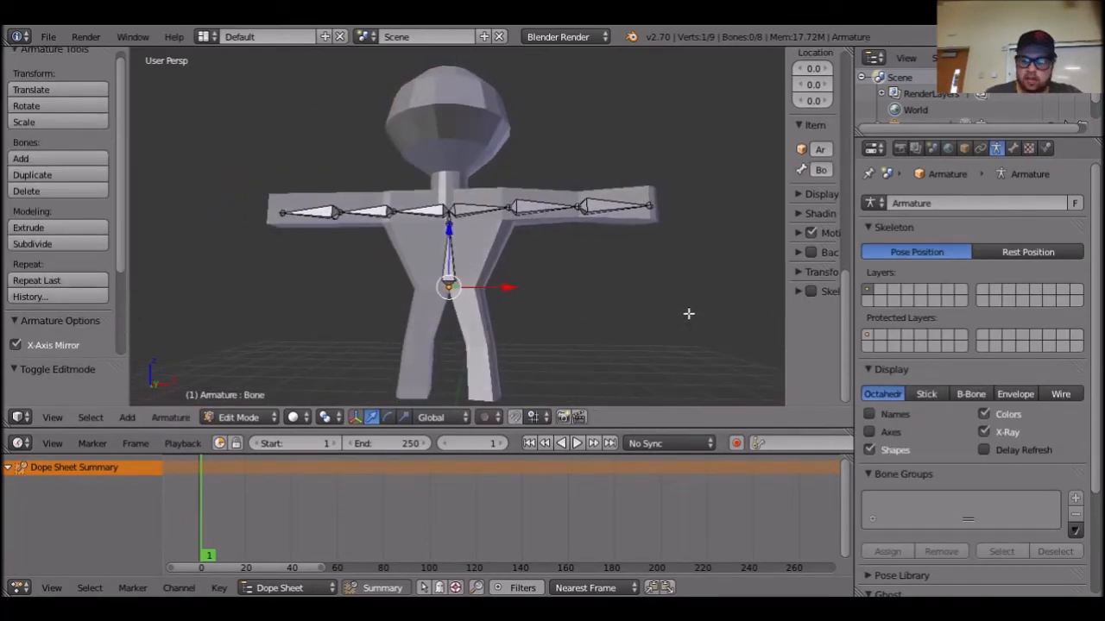
key("KP_Decimal")
scroll(619, 304, "down", 16)
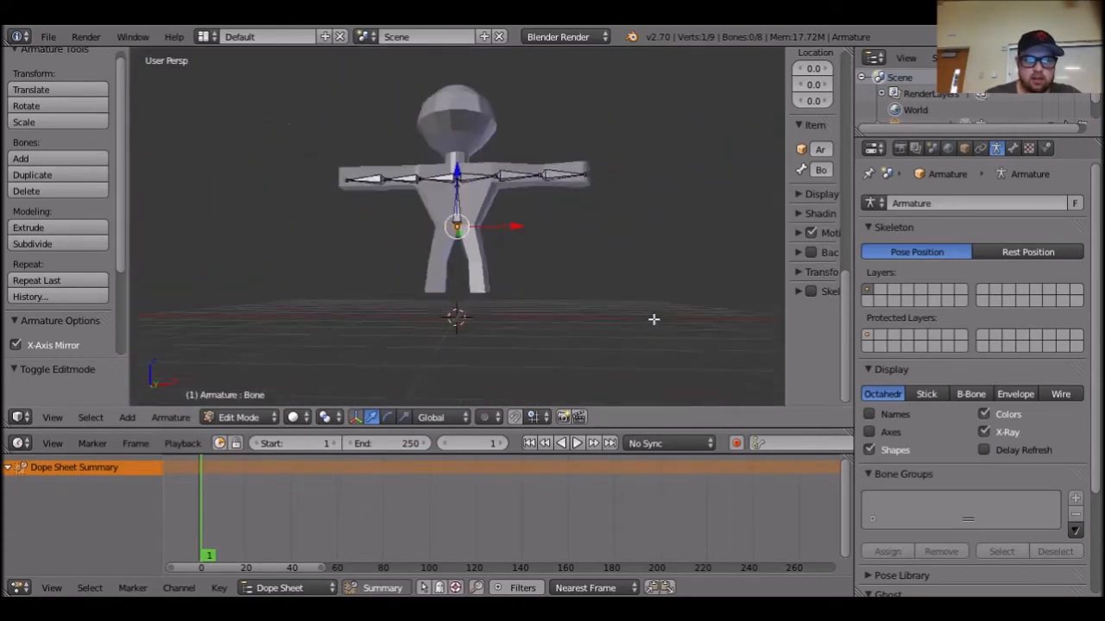
scroll(604, 337, "up", 4)
scroll(566, 353, "up", 1)
key("e")
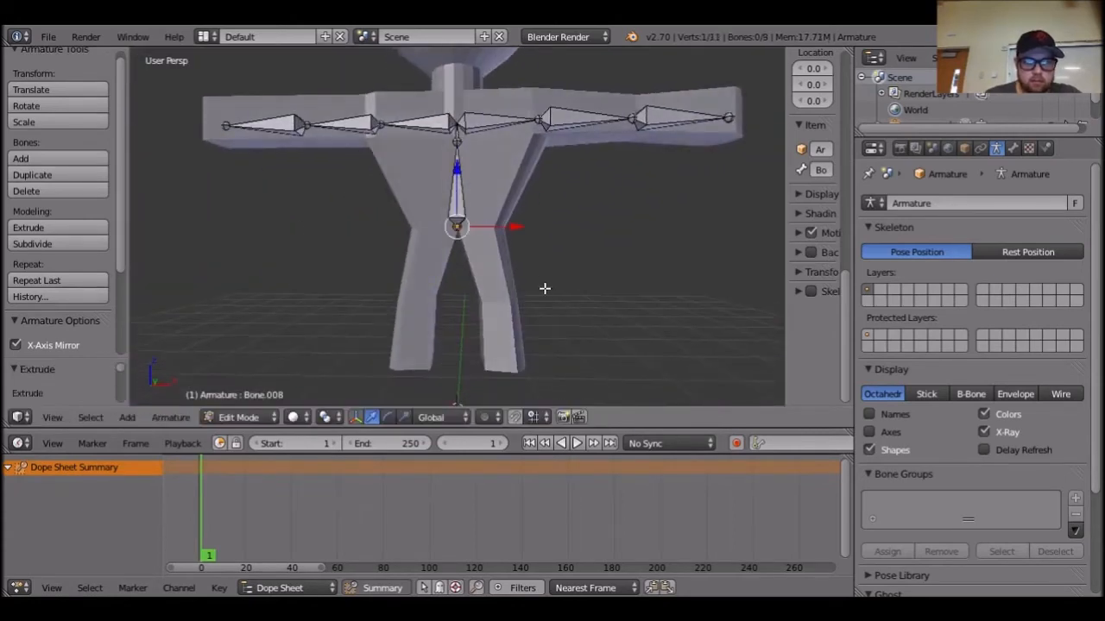
key("g")
left_click(530, 282)
left_click_drag(544, 300, 554, 307)
Extrude a shin bone from the positive X knee joint down to the foot.
key("e")
left_click(532, 325)
key("g")
left_click(527, 362)
Extrude thigh and shin bones from the spine's base joint down the negative X leg to the foot.
right_click(458, 228)
key("e")
right_click(506, 228)
left_click_drag(507, 228, 467, 237)
left_click_drag(417, 165, 415, 302)
key("e")
right_click(440, 264)
left_click_drag(472, 364, 469, 366)
Raise the lower end joints of both shin bones slightly along Z to fit the feet.
middle_click_drag(671, 351, 605, 349)
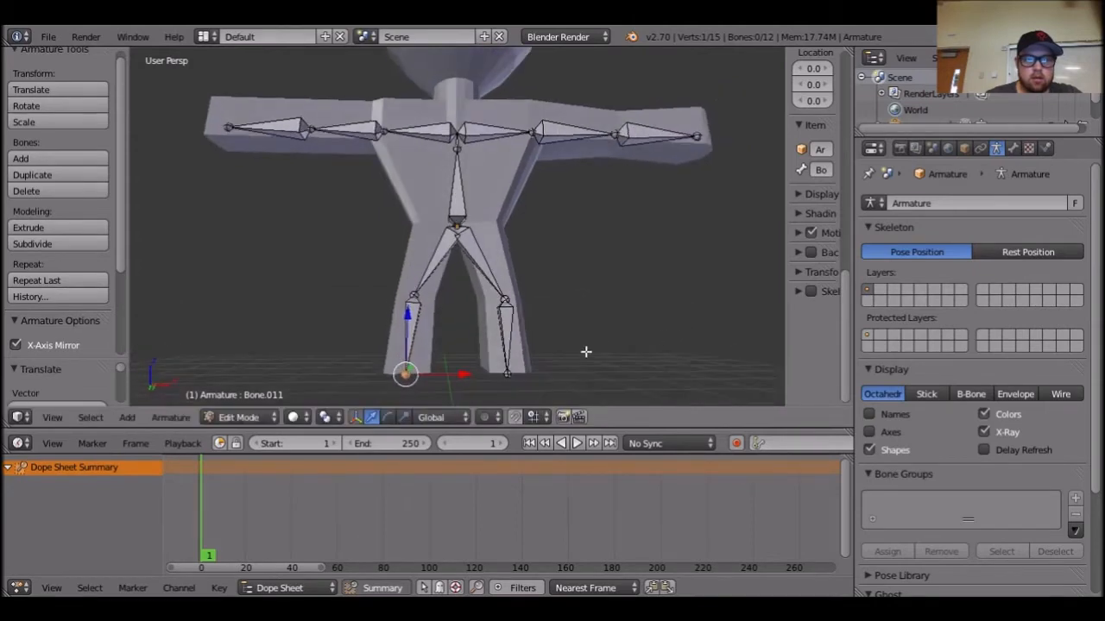
left_click_drag(412, 318, 411, 313)
right_click(509, 372)
left_click_drag(505, 323, 505, 317)
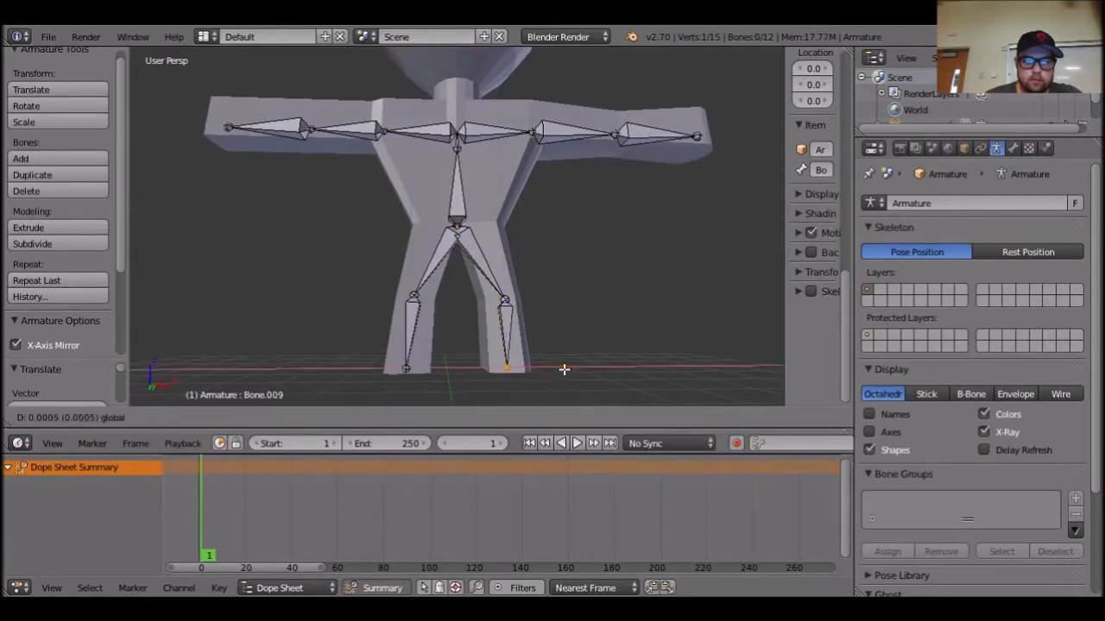
right_click(518, 302)
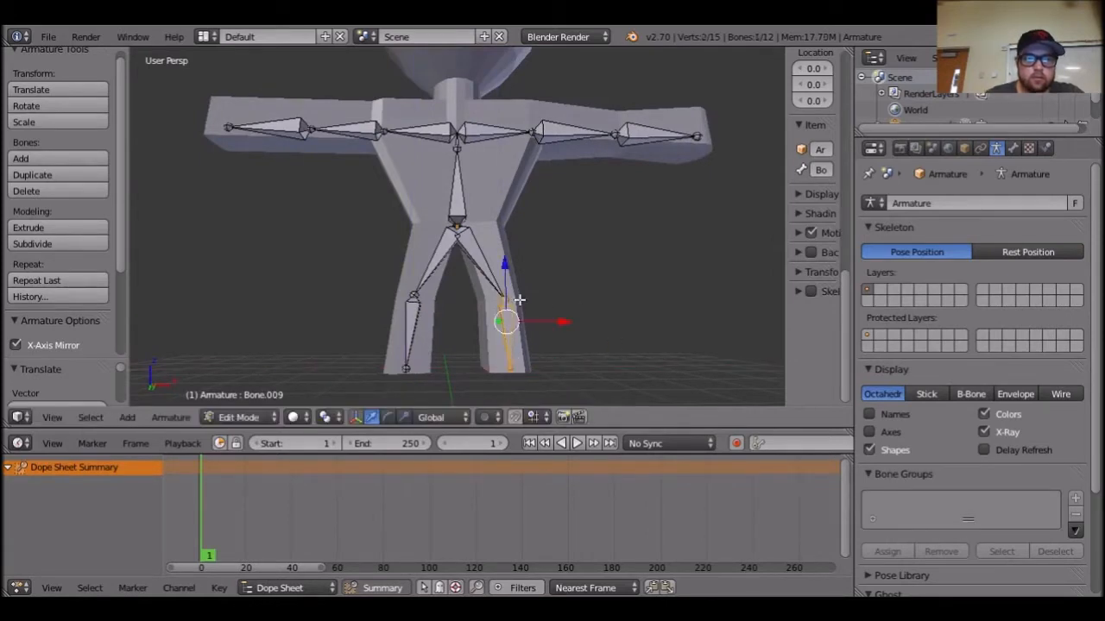
left_click(192, 421)
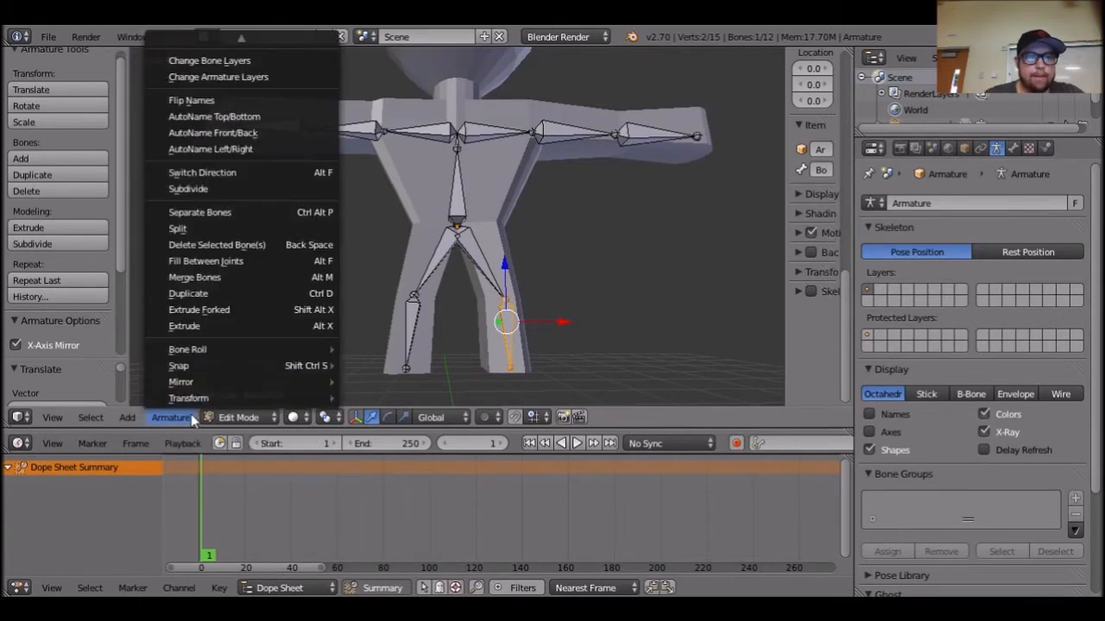
mouse_move(197, 403)
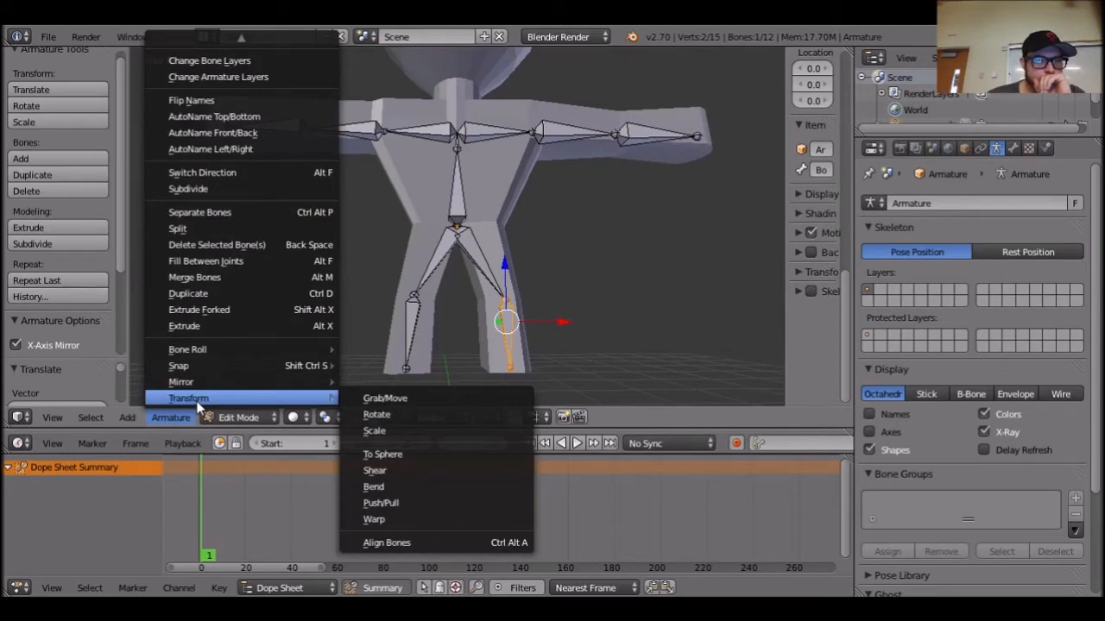
Extrude a neck bone upward along Z from the upper spine joint between the shoulders.
scroll(504, 141, "up", 3)
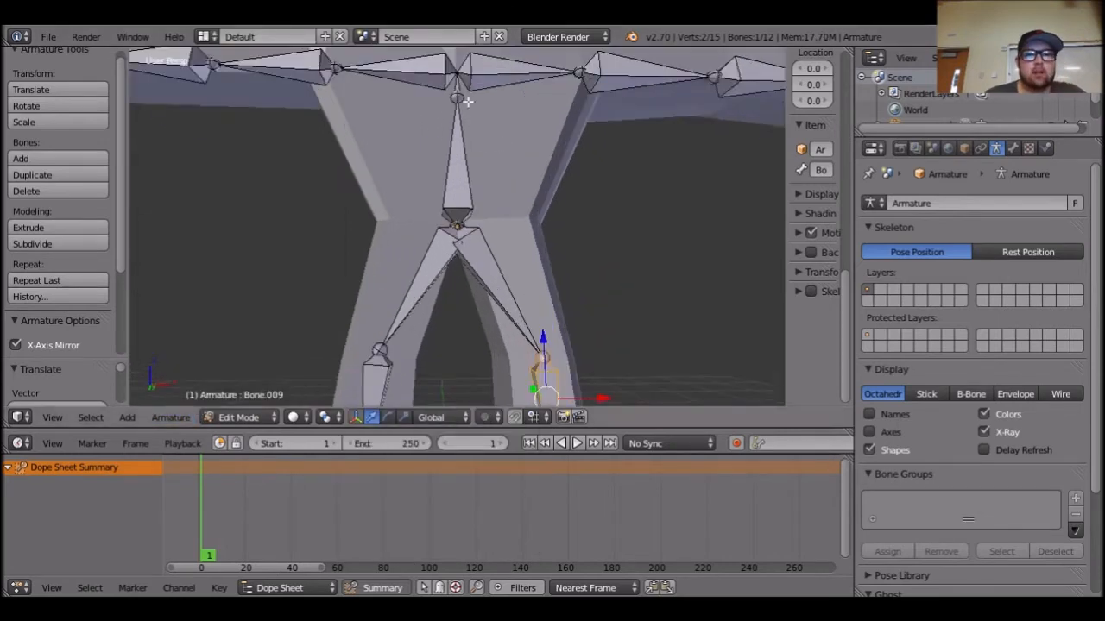
scroll(467, 102, "down", 2)
right_click(458, 116)
scroll(594, 207, "down", 4)
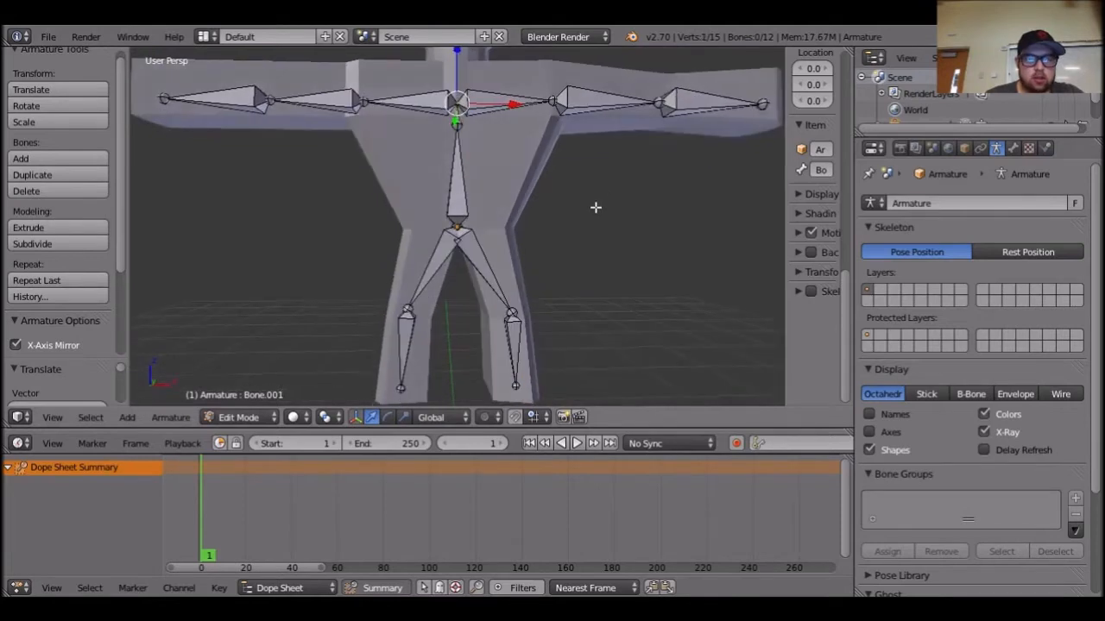
key("e")
right_click(576, 173)
left_click_drag(459, 106, 455, 73)
Extrude a head bone along Z from the neck joint to near the top of the head.
scroll(455, 78, "down", 4)
key("e")
right_click(525, 146)
left_click_drag(456, 101, 457, 49)
left_click(669, 443)
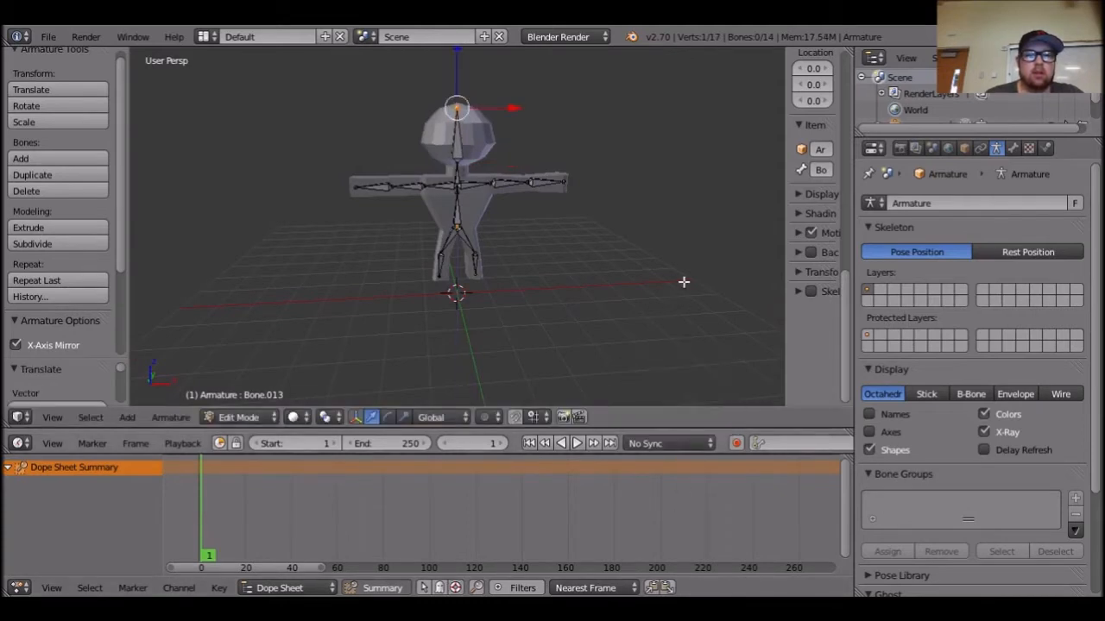
Deselect all bones and examine the armature's fit inside the character from several angles.
middle_click_drag(693, 236, 693, 253)
scroll(693, 254, "down", 4)
key("a")
mouse_move(612, 313)
middle_mouse_down()
mouse_move(639, 303)
mouse_move(621, 289)
mouse_move(604, 295)
middle_mouse_up()
scroll(615, 300, "up", 5)
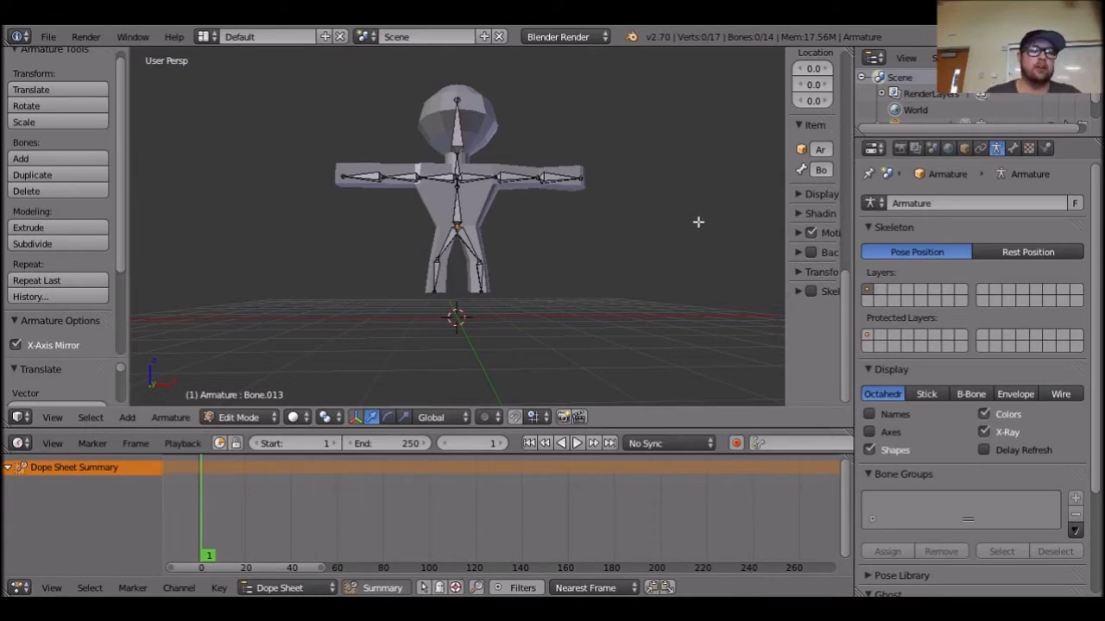
mouse_move(601, 257)
middle_mouse_down()
mouse_move(540, 289)
mouse_move(412, 284)
mouse_move(538, 278)
mouse_move(610, 259)
middle_mouse_up()
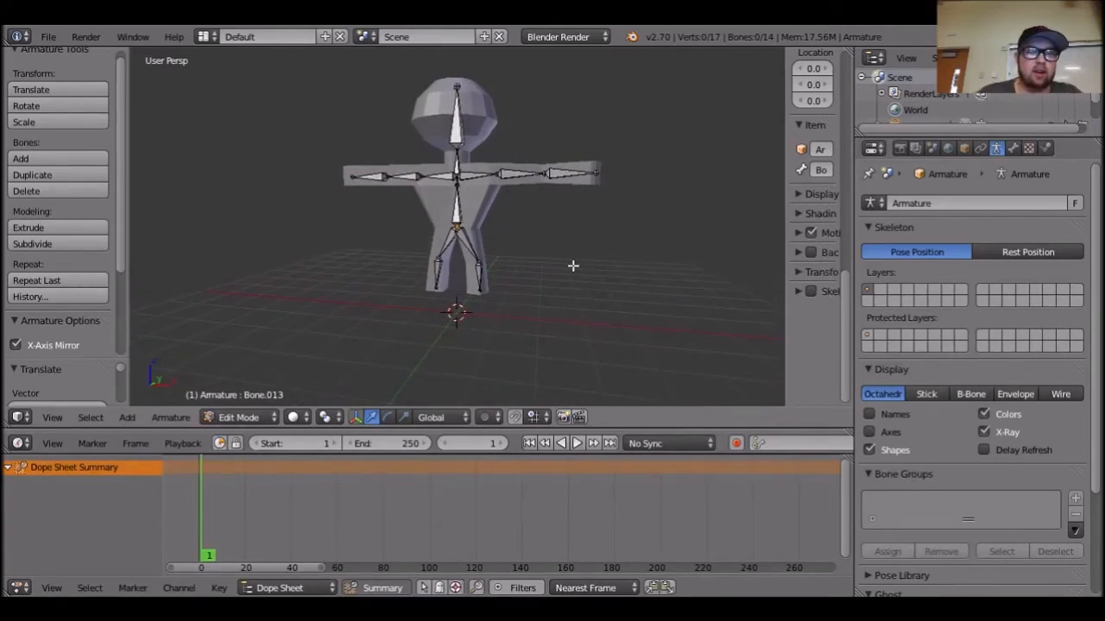
middle_click_drag(521, 275, 576, 270)
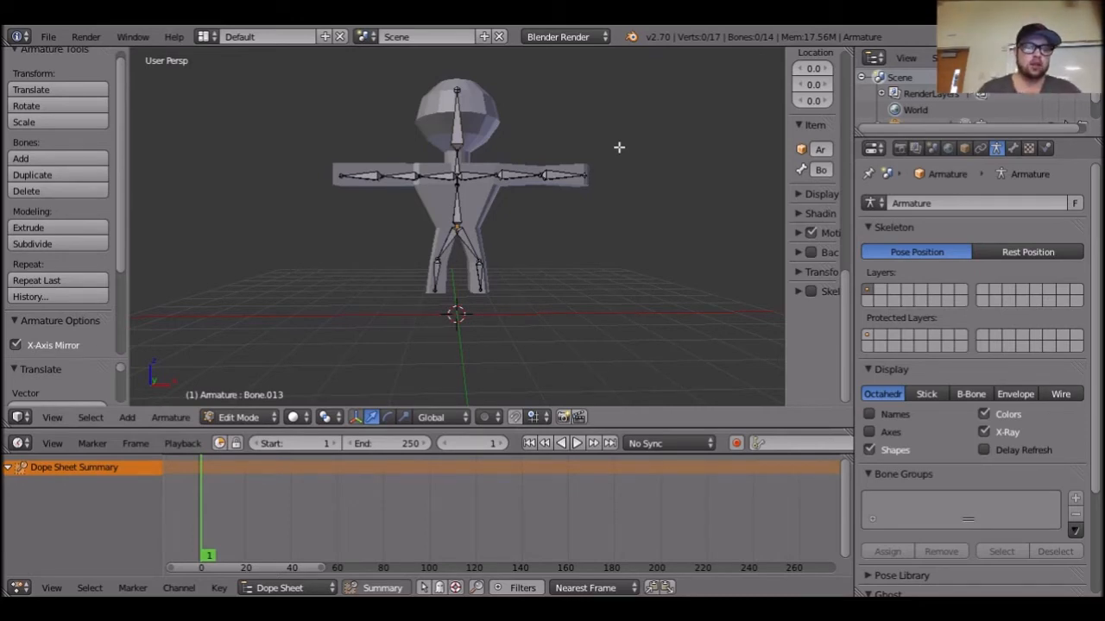
middle_click_drag(593, 242, 572, 255)
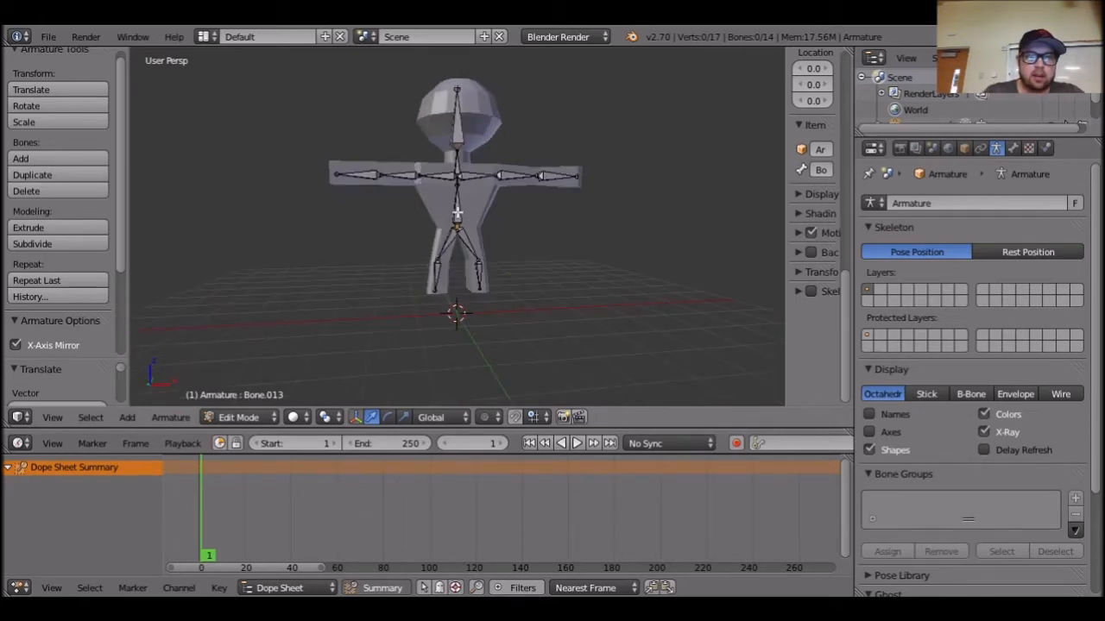
Try to bind the armature and character mesh together in Object Mode by choosing the Object parent type.
key("Tab")
middle_click_drag(488, 184, 486, 152)
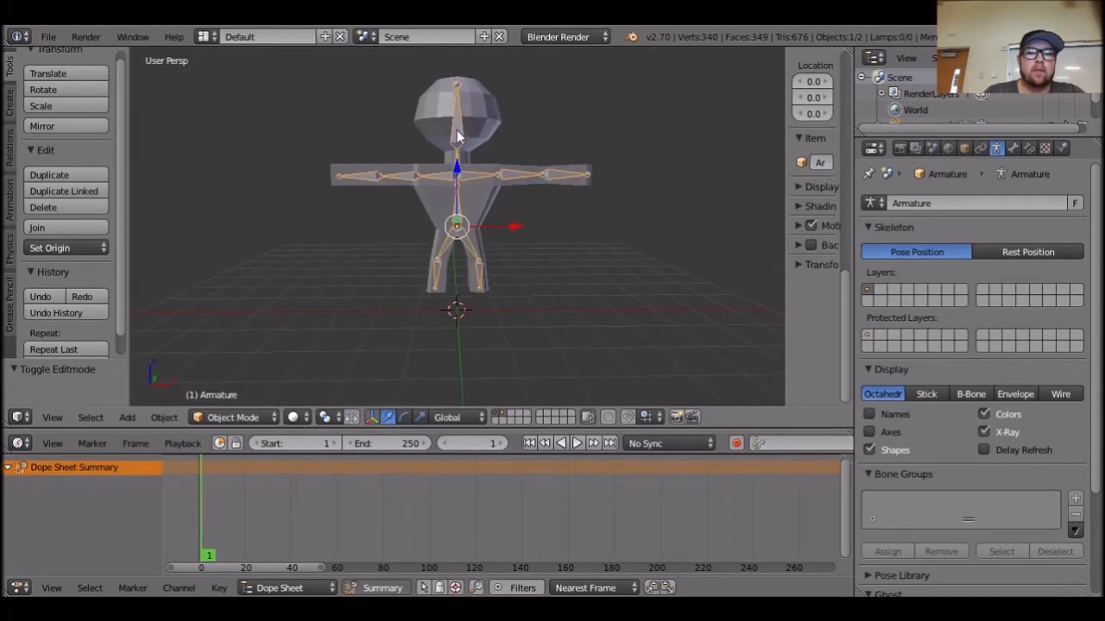
right_click(478, 203, "shift")
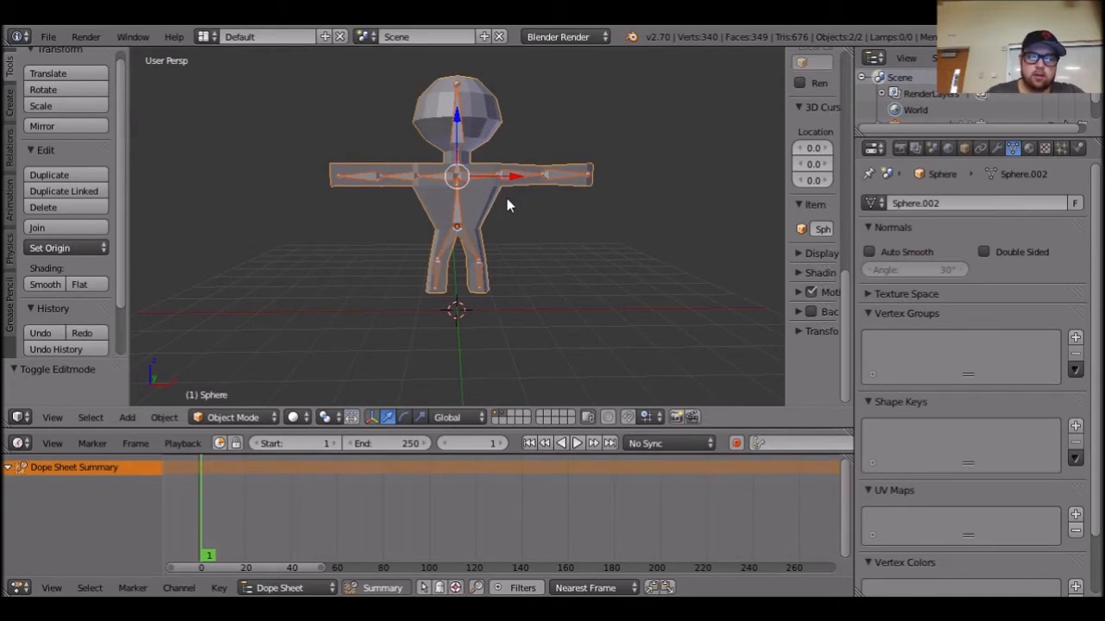
left_click(164, 418)
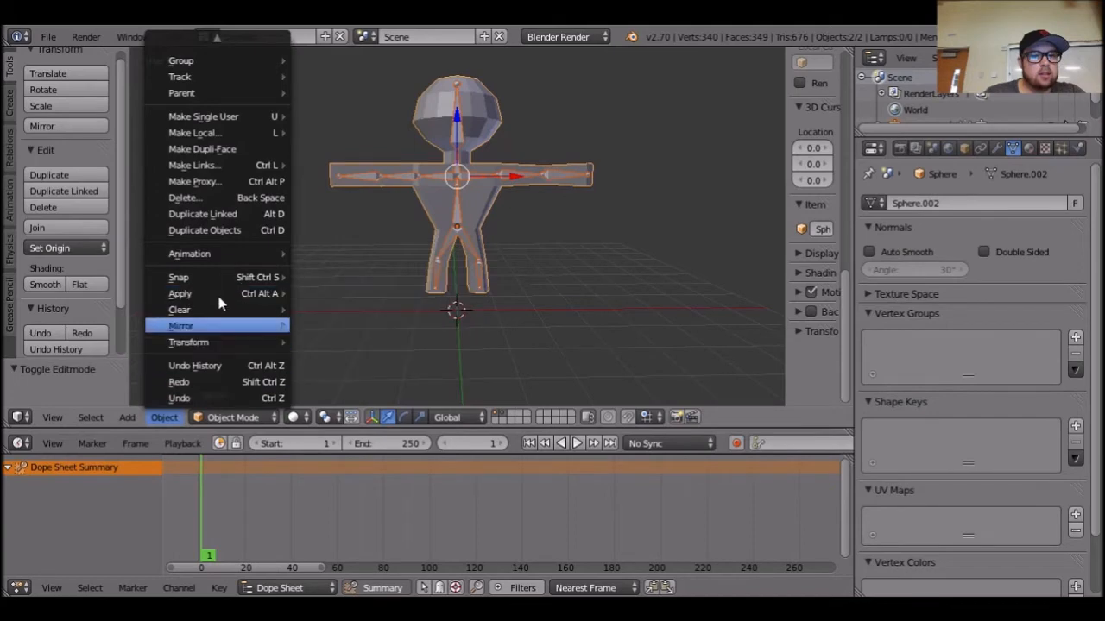
mouse_move(213, 94)
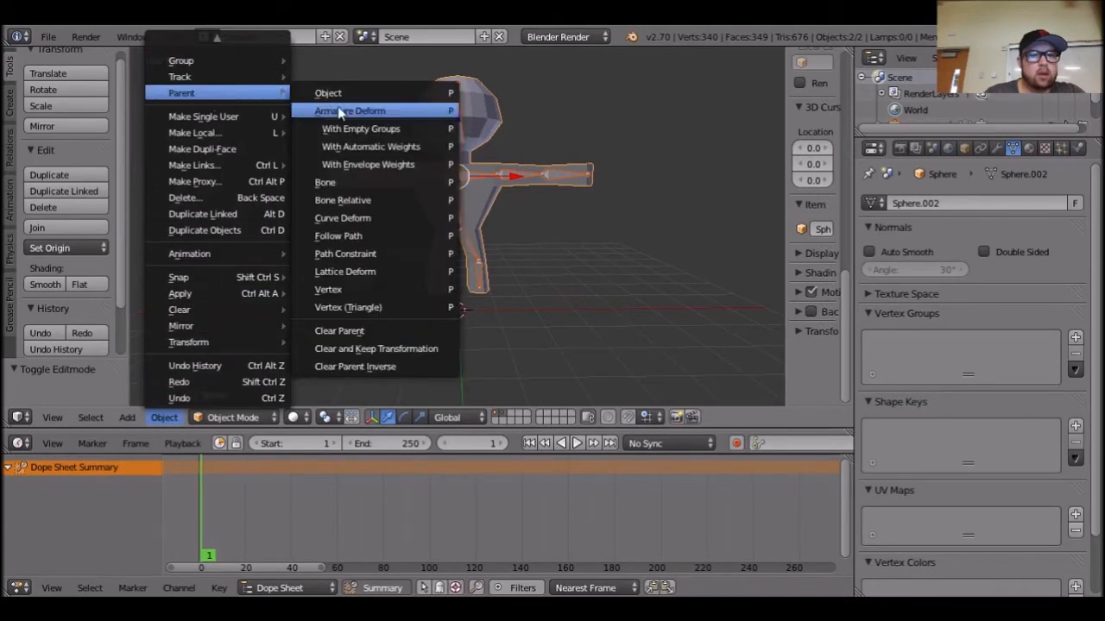
left_click(379, 147)
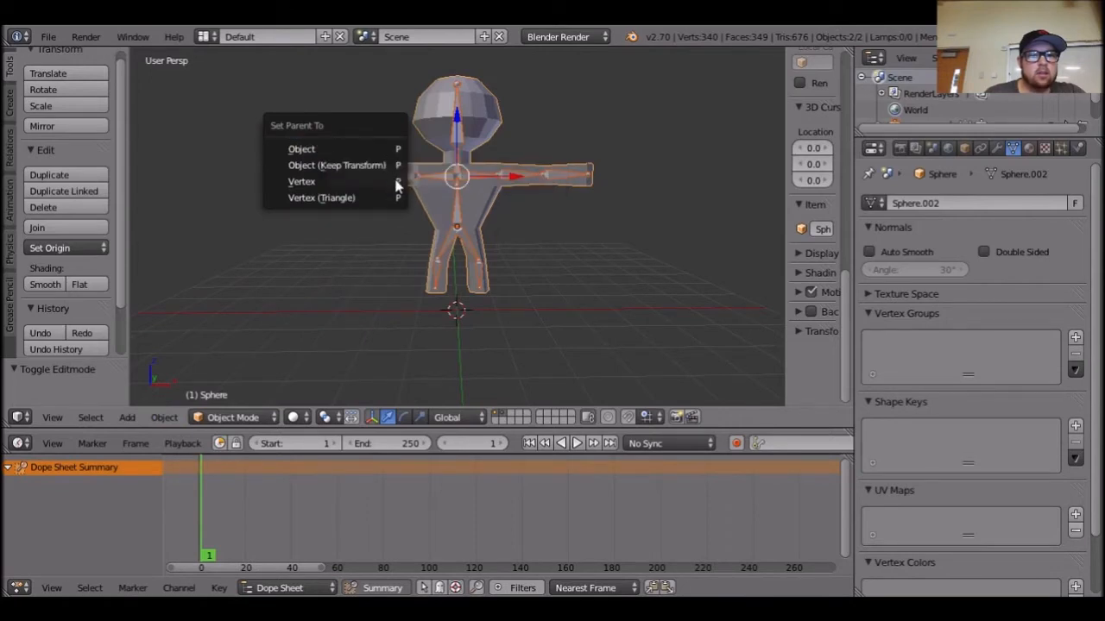
left_click(388, 150)
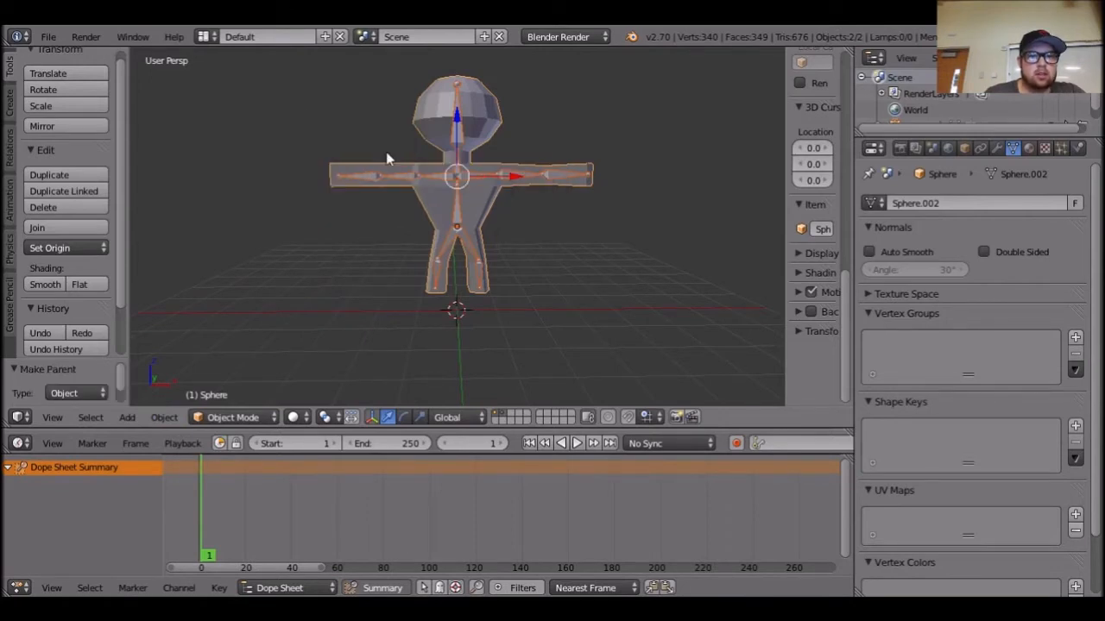
Test the outer arm bone's rotation in the armature's Pose Mode and undo it.
key("a")
right_click(508, 185)
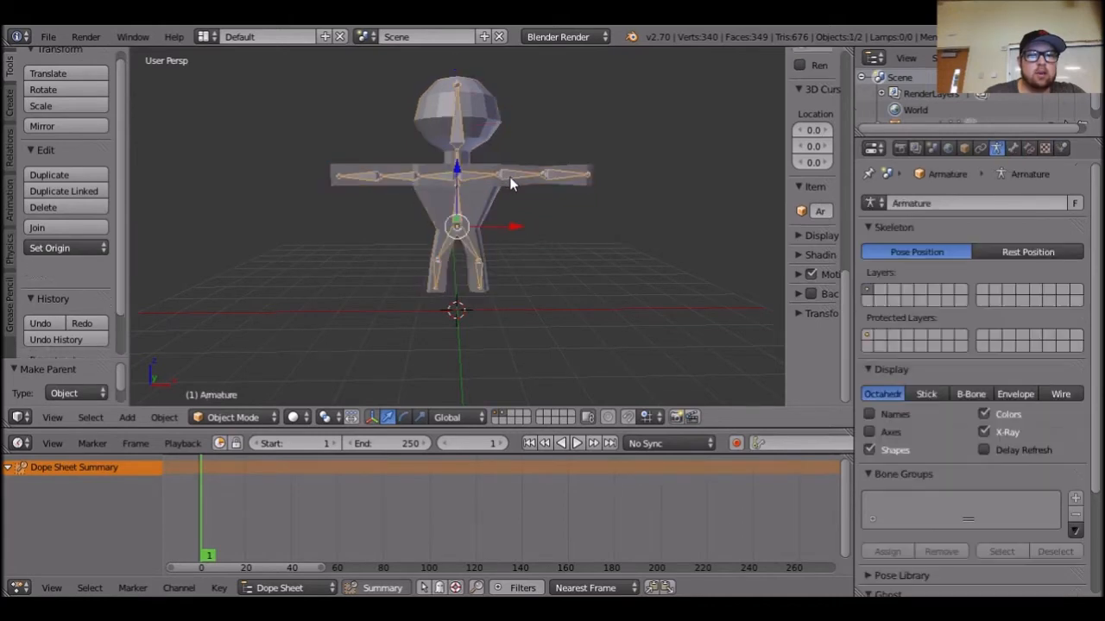
left_click(261, 416)
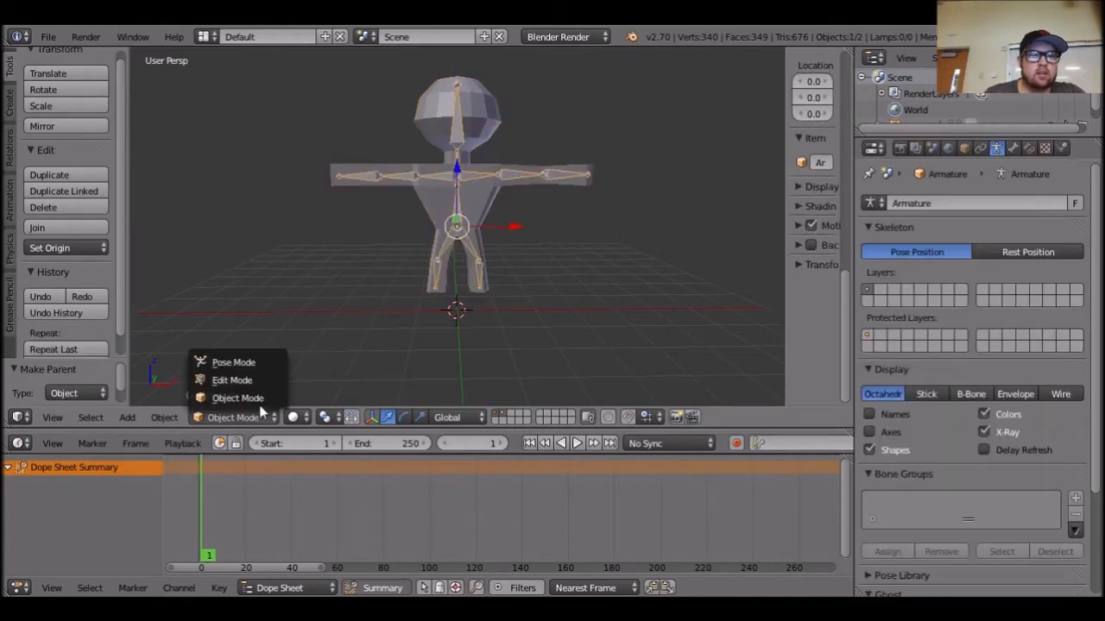
left_click(250, 363)
right_click(561, 177)
middle_click_drag(599, 233, 591, 273)
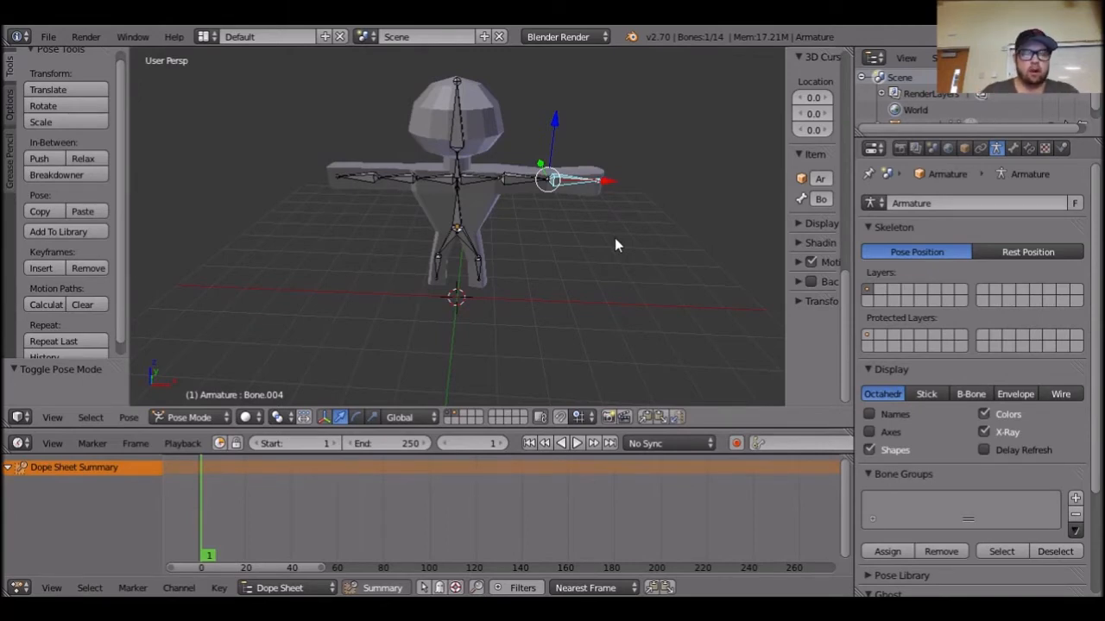
key("ctrl+alt+r")
left_click_drag(601, 144, 479, 138)
key("ctrl+z")
key("ctrl+z")
key("Tab")
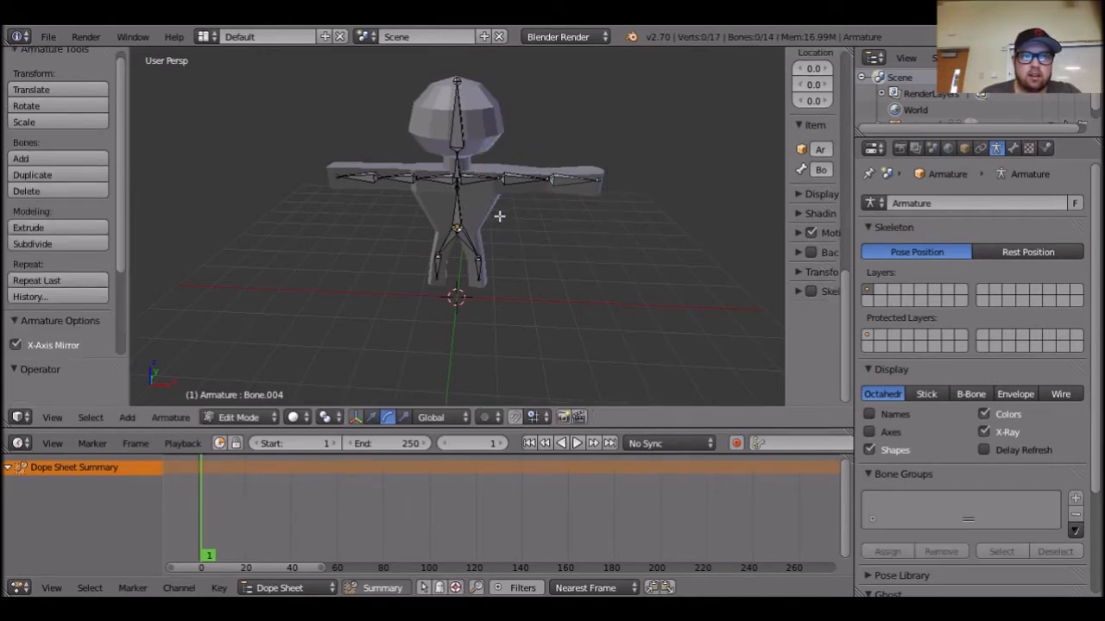
right_click(452, 193)
key("Tab")
key("Tab")
key("Tab")
key("Tab")
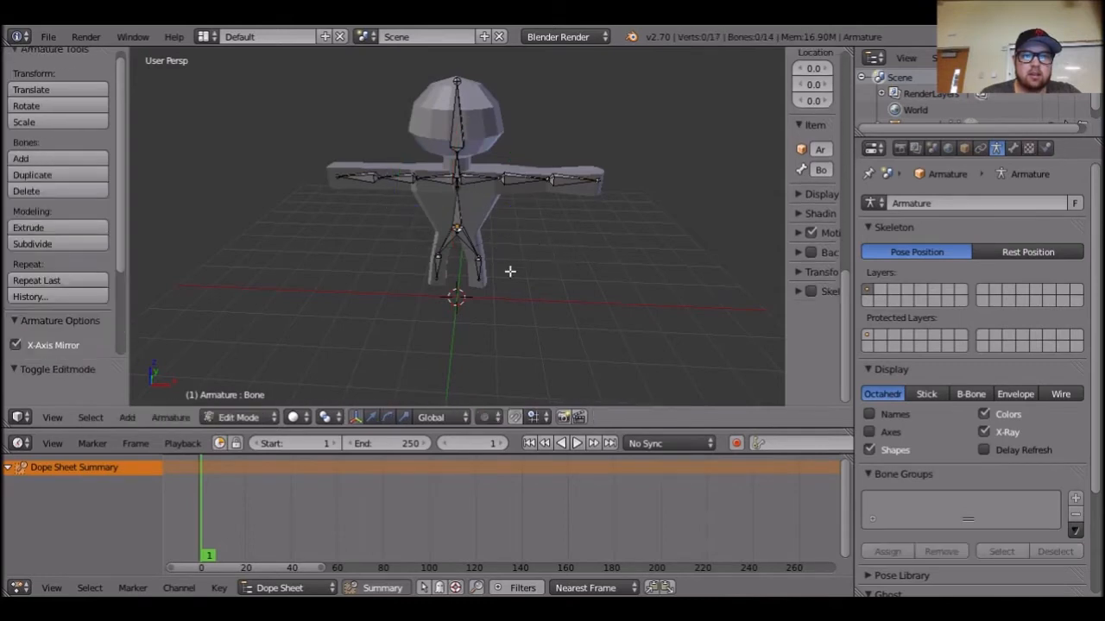
key("Tab")
right_click(483, 201)
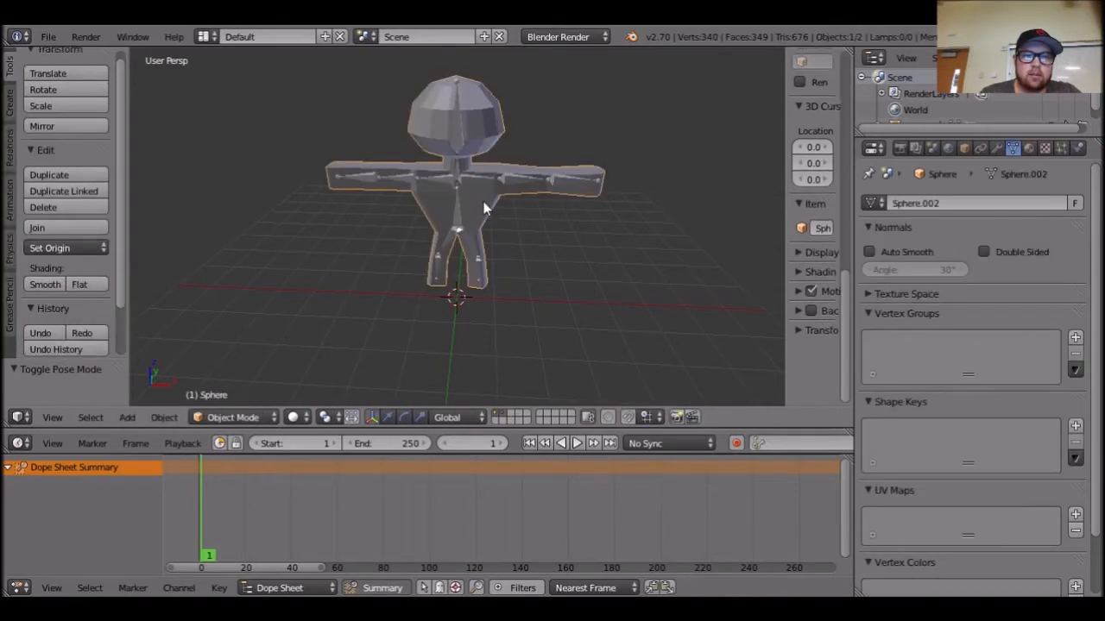
right_click(468, 182)
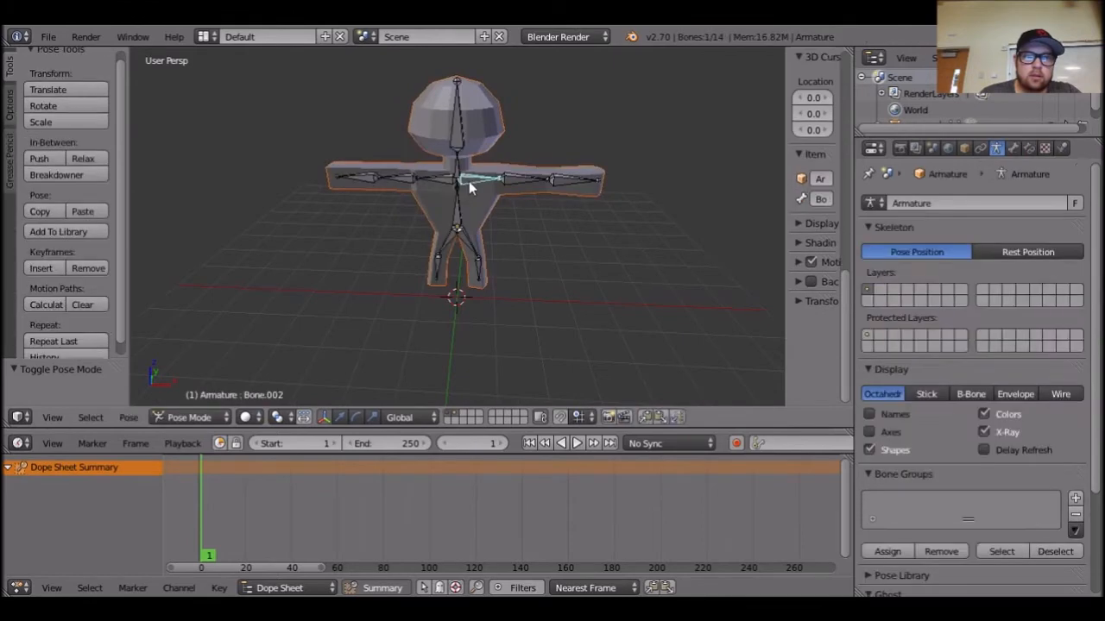
Return to Object Mode and parent the armature to the character mesh with the Object option.
left_click(226, 420)
left_click(216, 395)
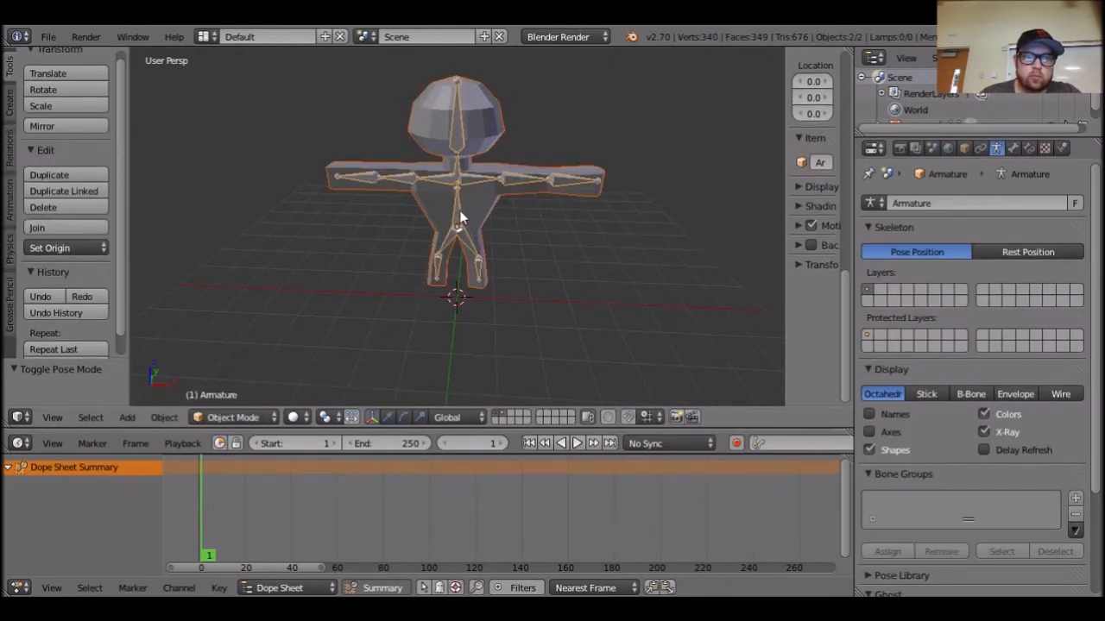
right_click(477, 214)
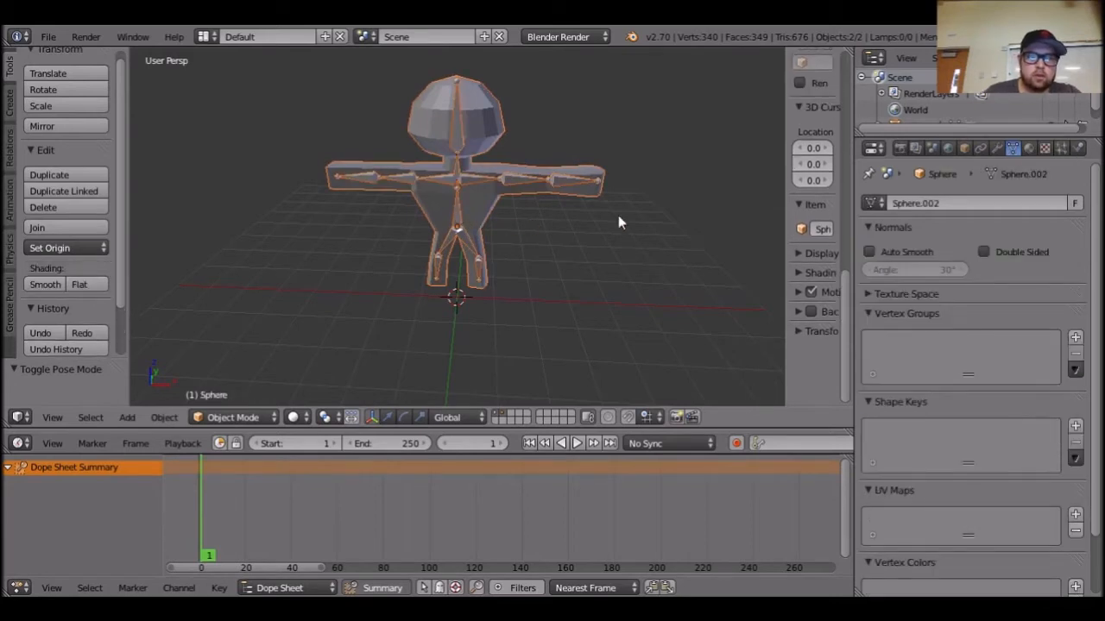
left_click(164, 417)
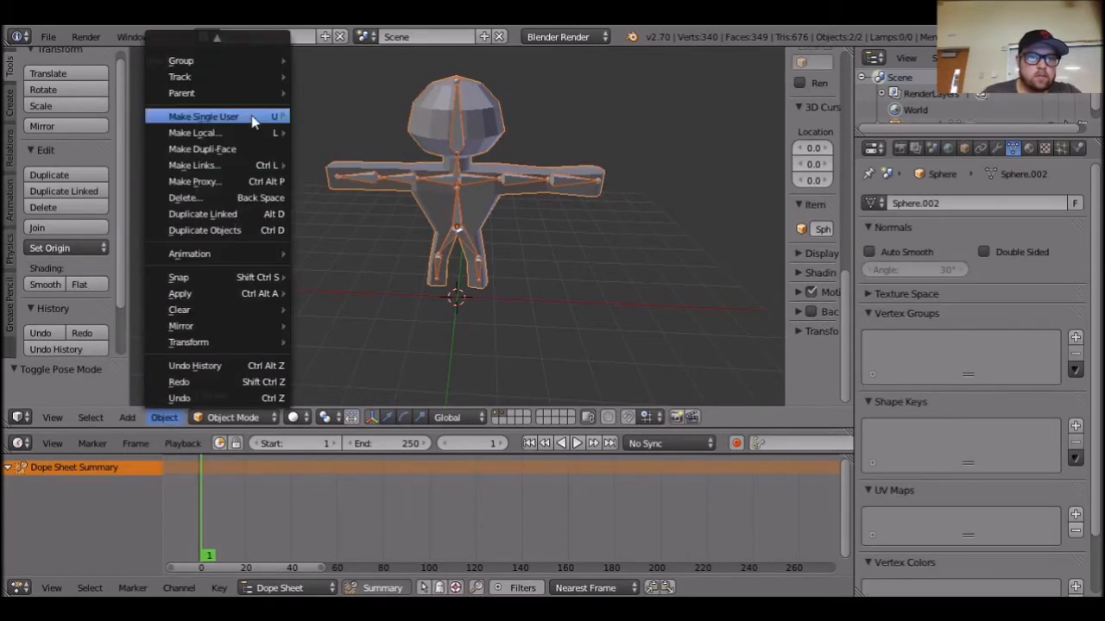
mouse_move(229, 97)
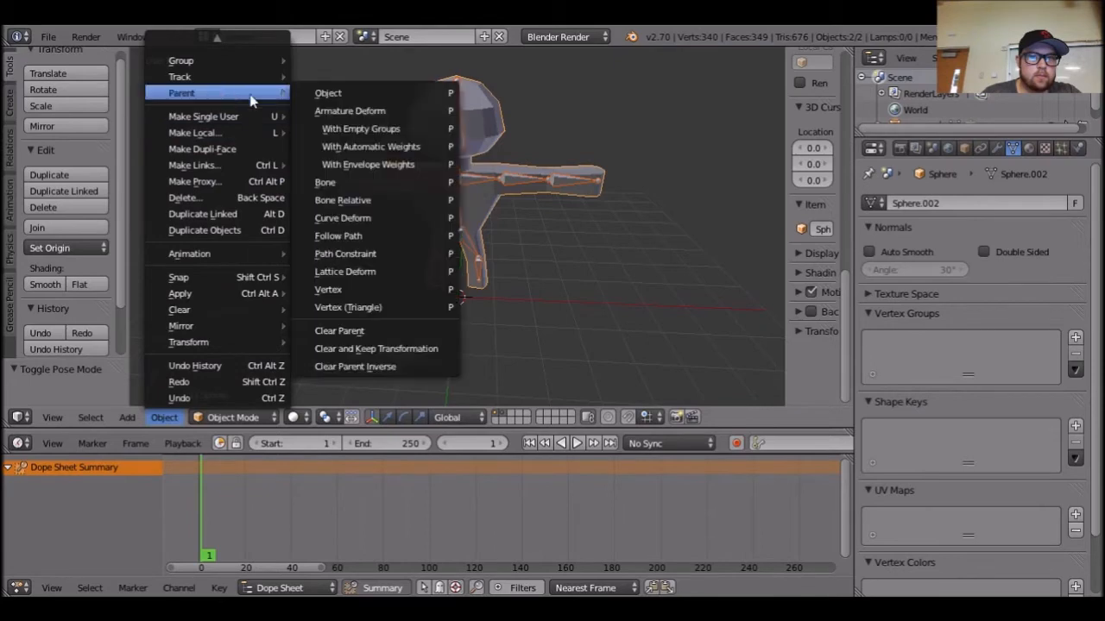
left_click(388, 155)
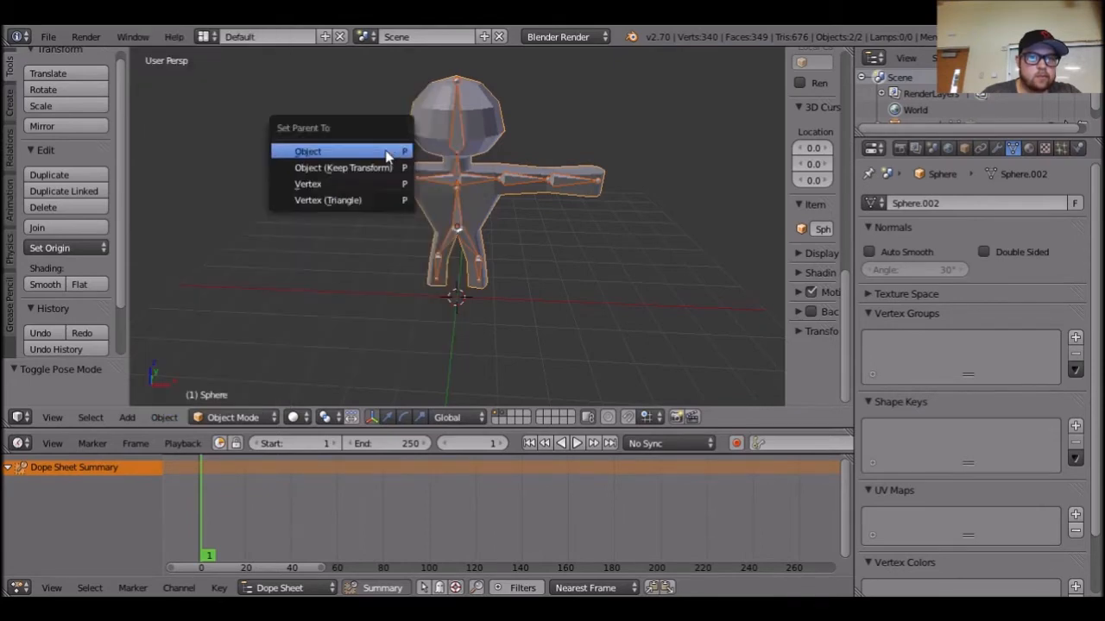
left_click(388, 156)
Put only the armature into Pose Mode, try rotating the outer arm bone again, undo it and deselect all bones.
right_click(563, 185)
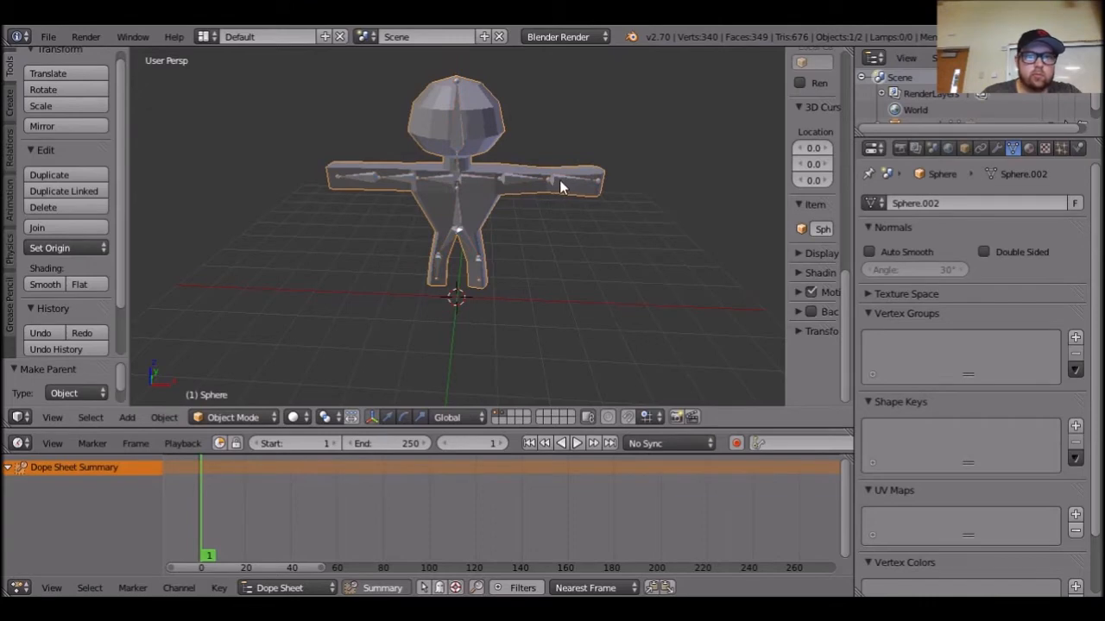
right_click(448, 178, "shift")
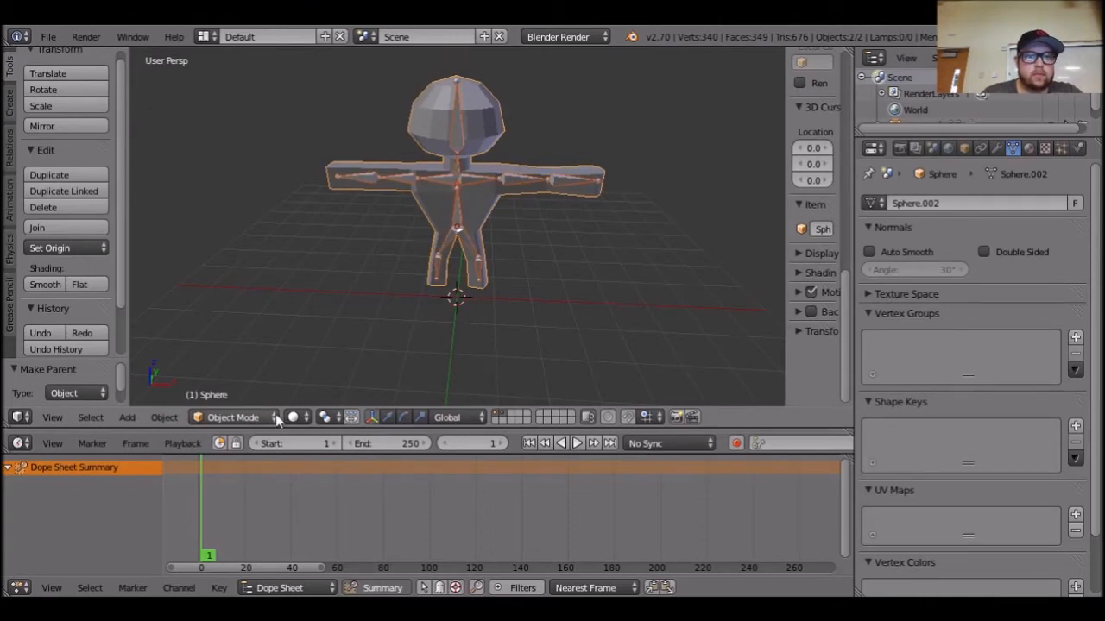
right_click(480, 178)
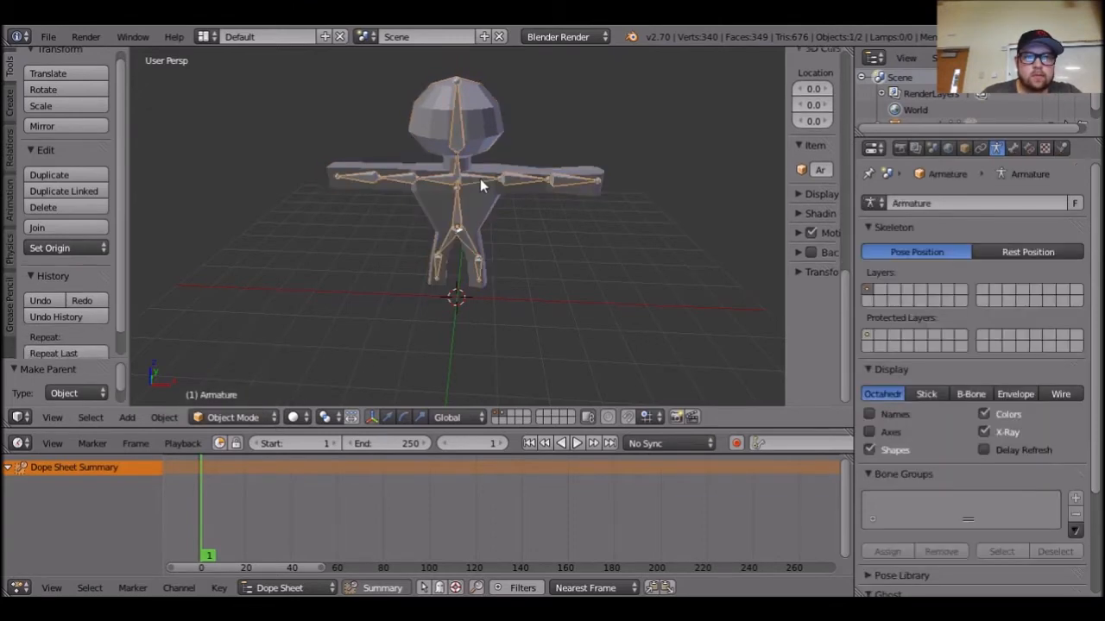
left_click(232, 417)
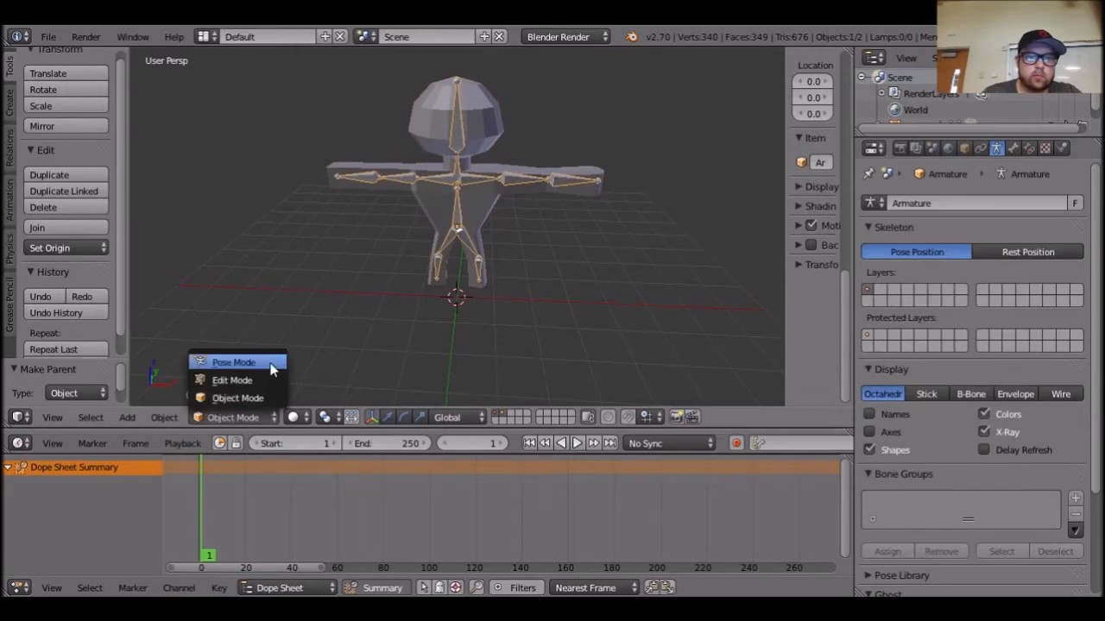
left_click(234, 363)
right_click(573, 183)
key("ctrl+space")
left_click_drag(579, 133, 557, 125)
key("ctrl+z")
key("a")
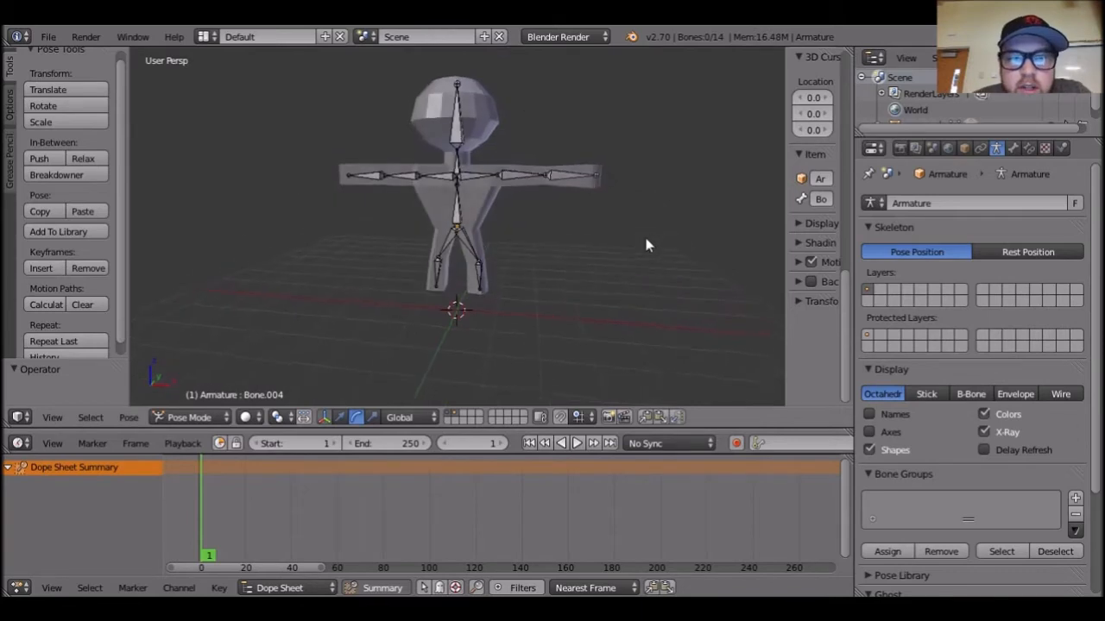
Examine how the mesh and armature respond by alternately selecting the character mesh and individual arm bones.
scroll(647, 243, "up", 3)
middle_click_drag(582, 253, 611, 246)
right_click(699, 140)
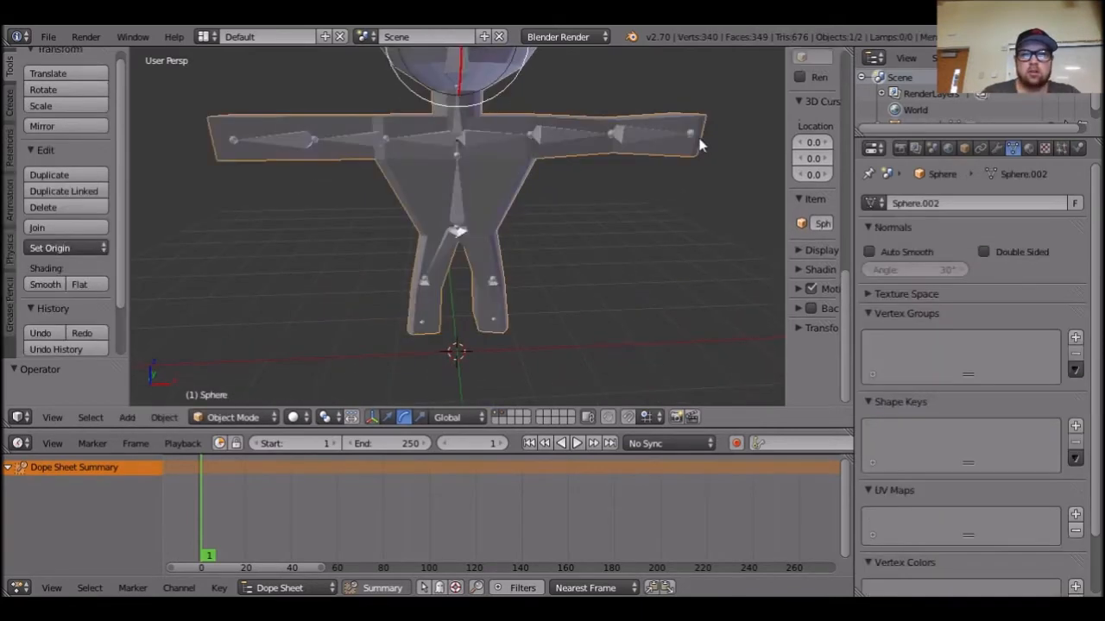
right_click(663, 137)
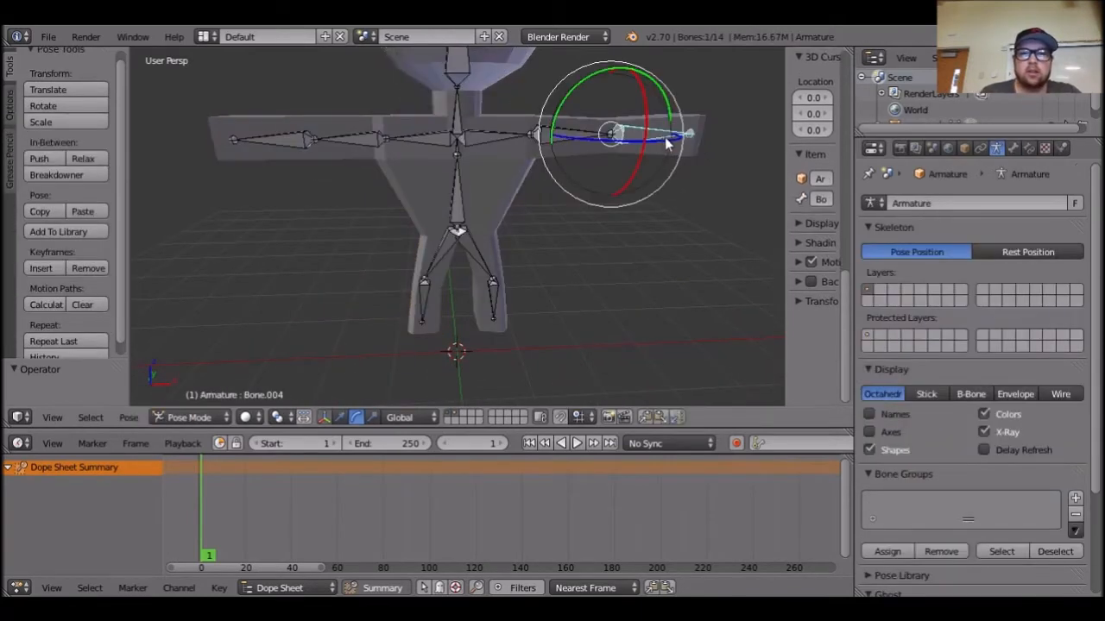
right_click(495, 214)
right_click(492, 140)
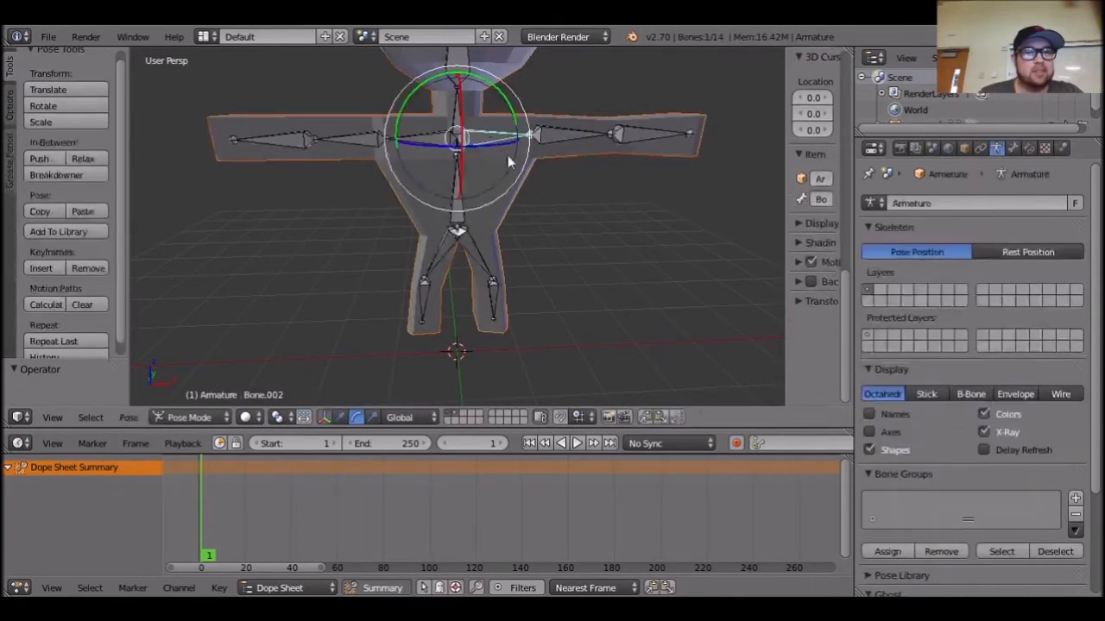
key("a")
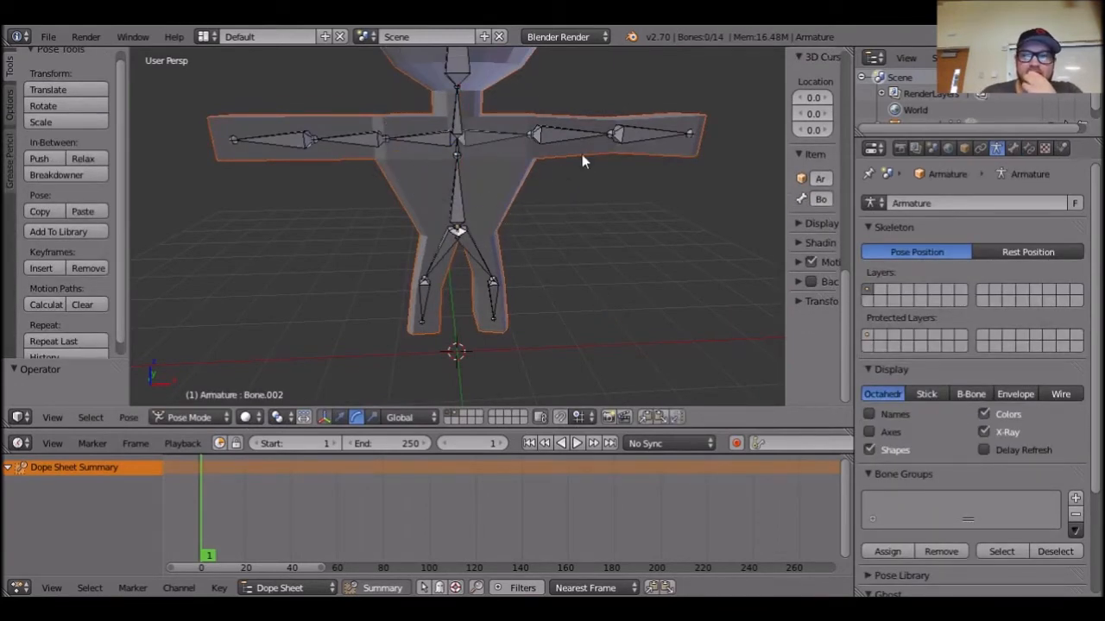
right_click(493, 171)
key("Tab")
key("Tab")
right_click(492, 140)
key("Tab")
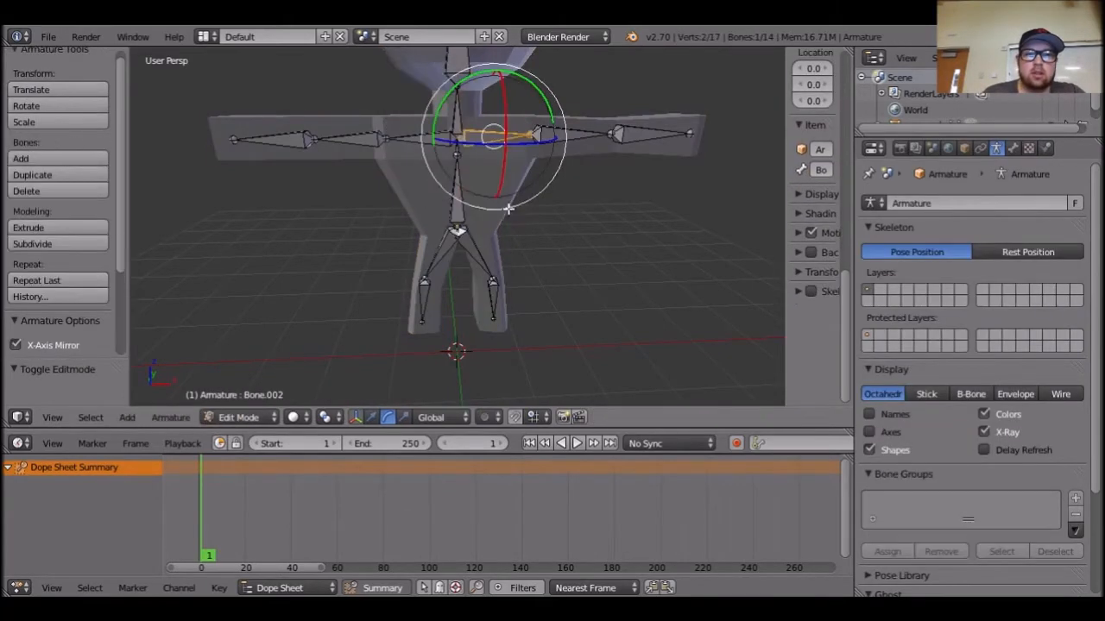
key("Tab")
right_click(512, 226)
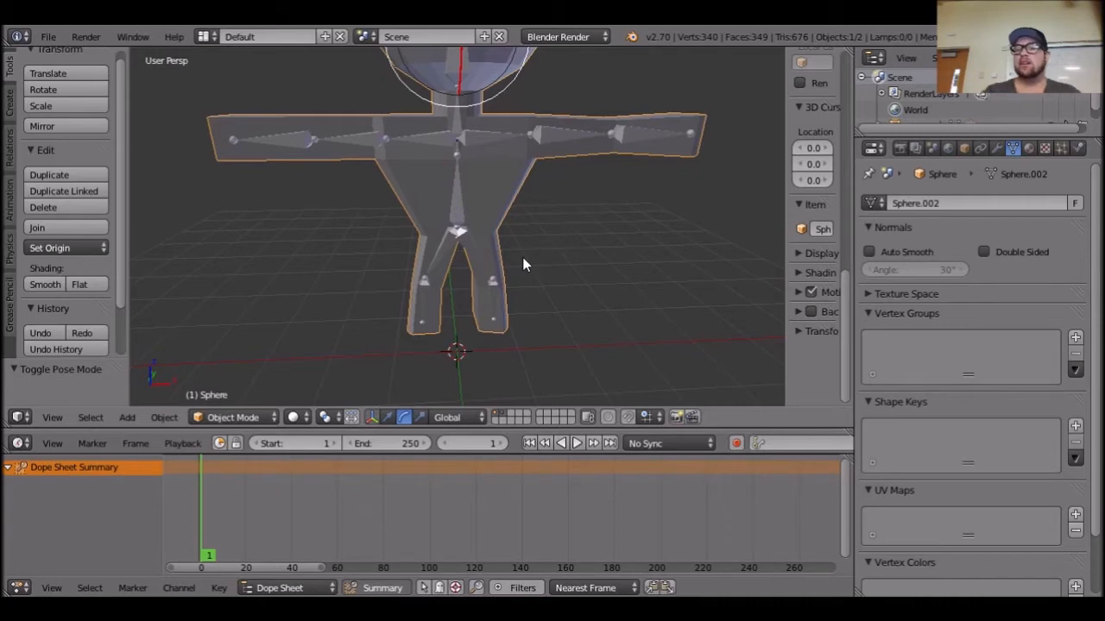
right_click(498, 141)
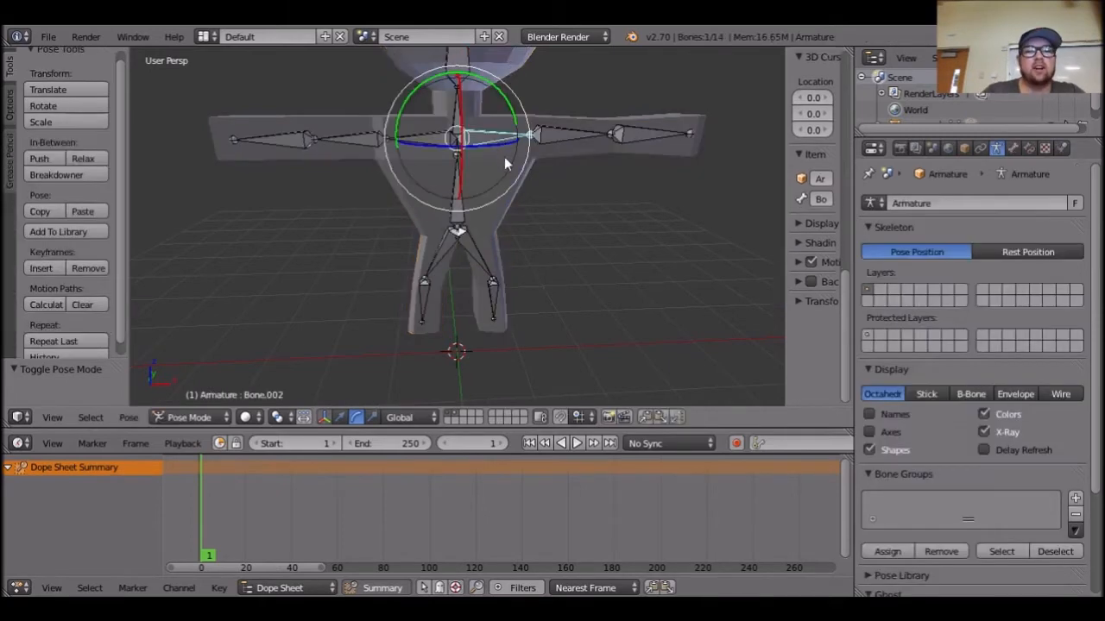
right_click(514, 223)
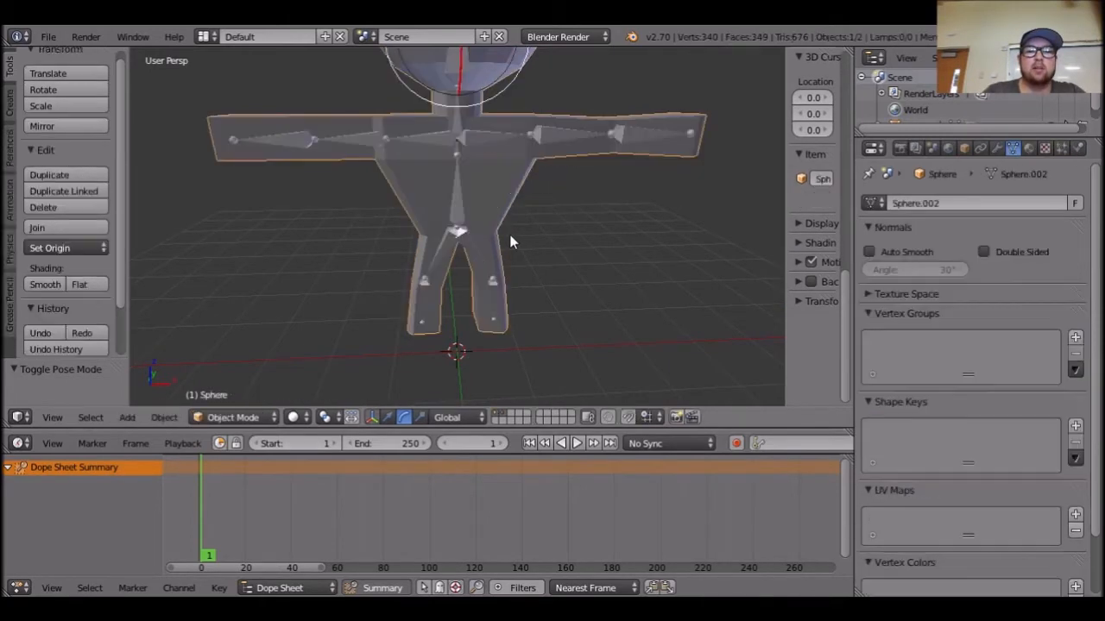
Return the armature from Pose Mode to Object Mode and deselect the character mesh and armature.
right_click(518, 143)
left_click(189, 417)
left_click(207, 397)
right_click(512, 165)
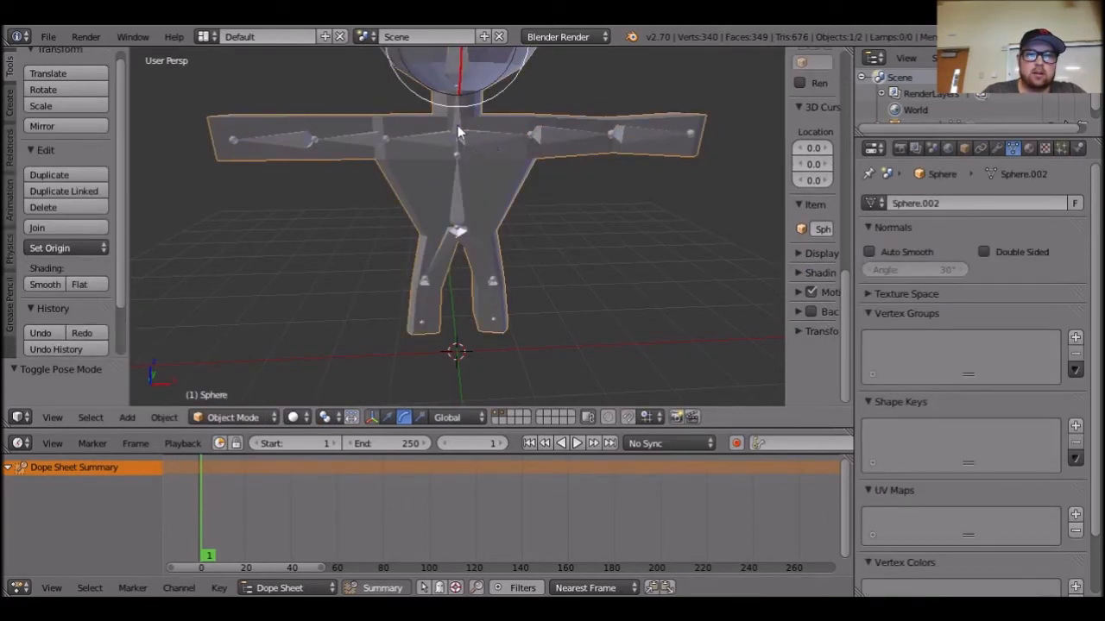
right_click(468, 216, "shift")
key("a")
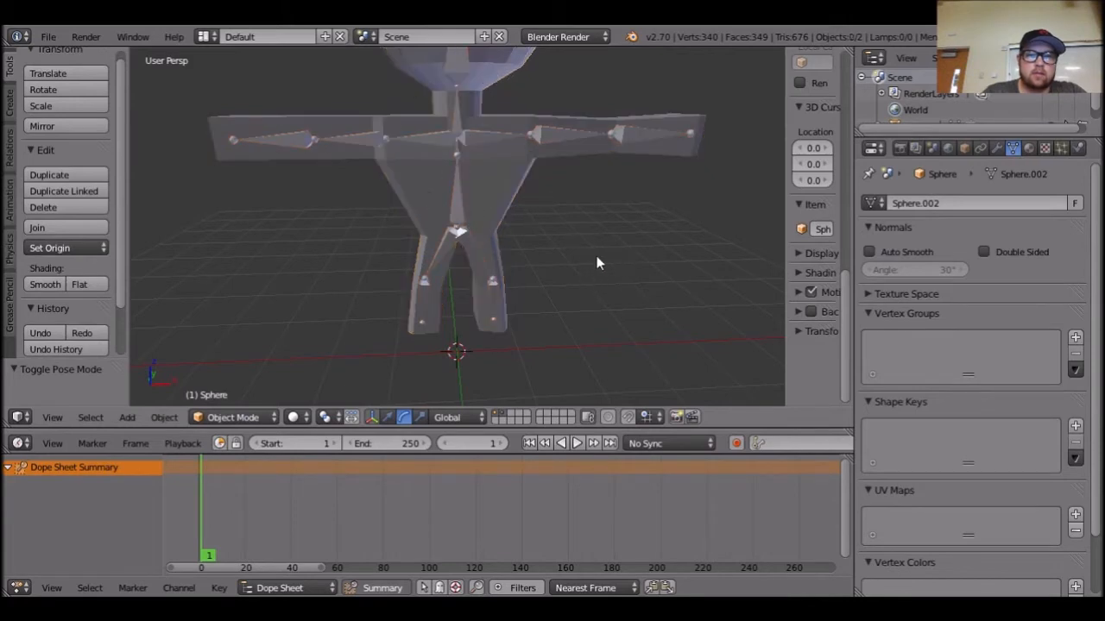
Try to parent the character mesh to the armature with Automatic Weights, using the armature as the active object.
middle_click_drag(599, 250, 516, 139)
right_click(494, 137)
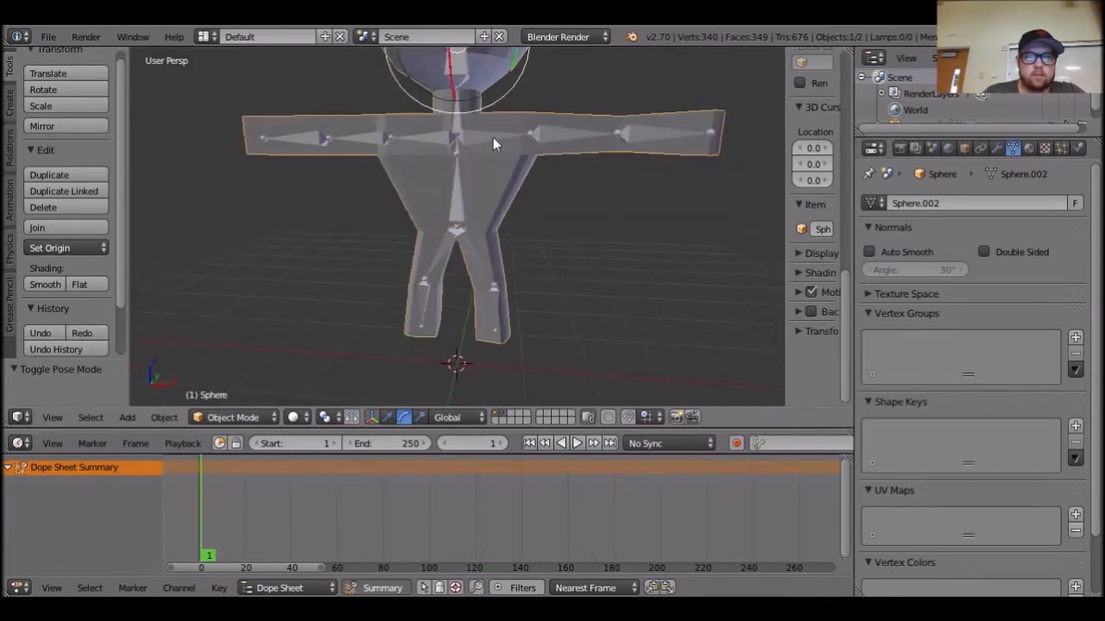
right_click(454, 163, "shift")
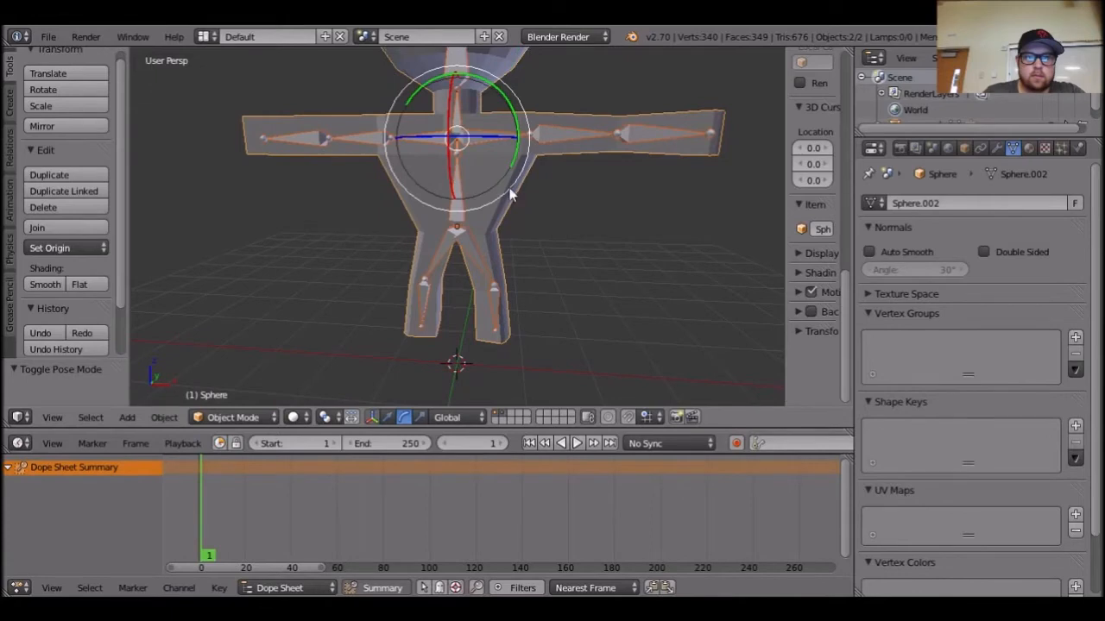
right_click(658, 149, "shift")
right_click(612, 127, "shift")
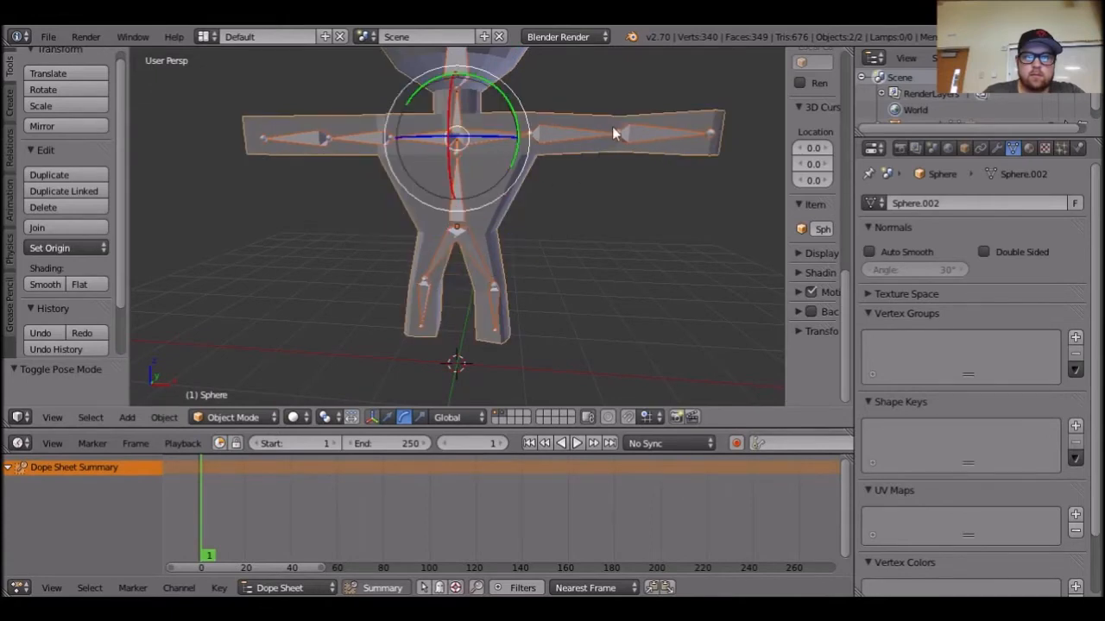
right_click(573, 135, "shift")
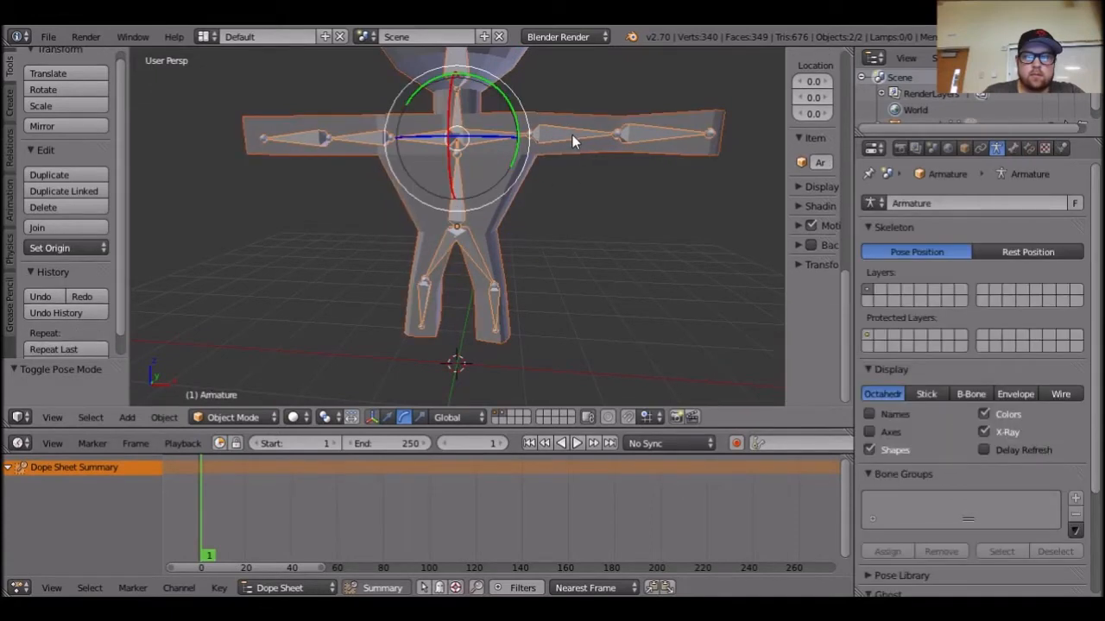
left_click(164, 416)
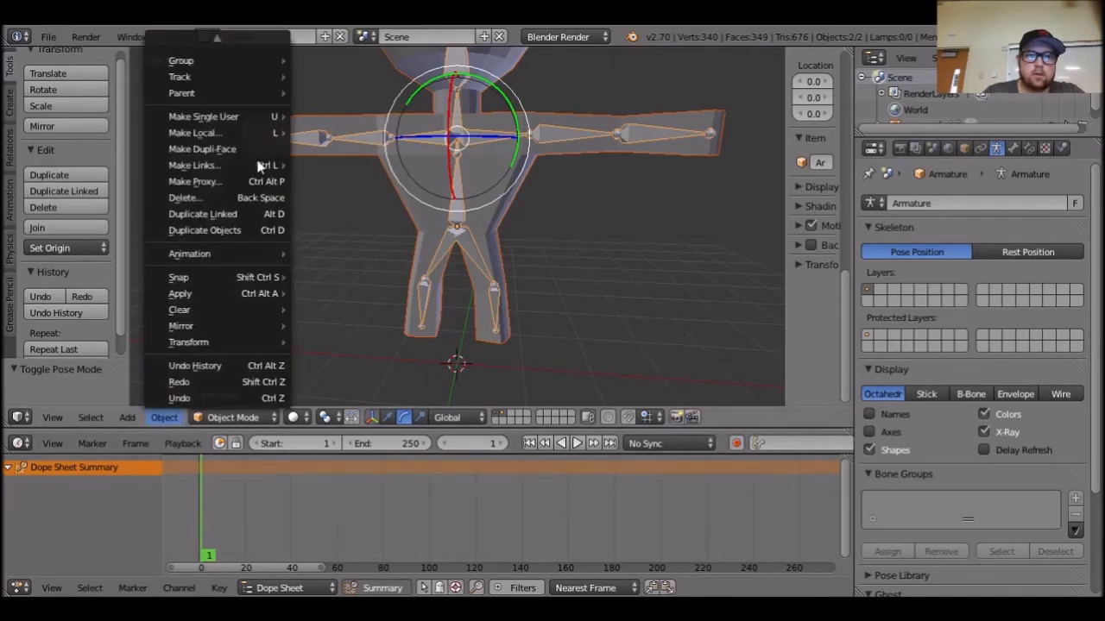
mouse_move(263, 95)
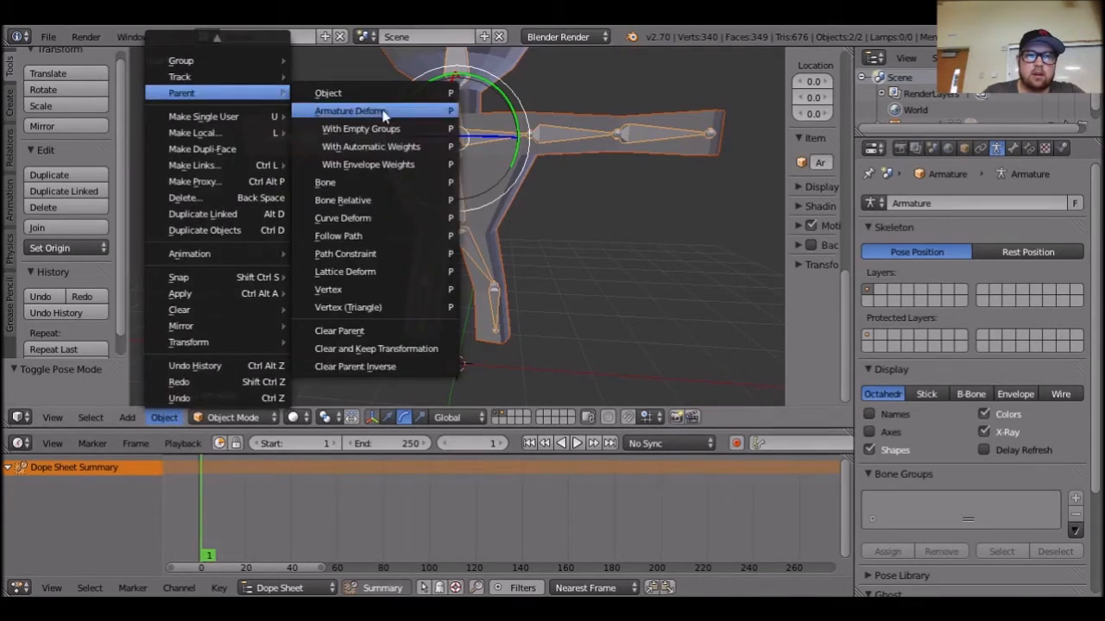
key("ctrl+p")
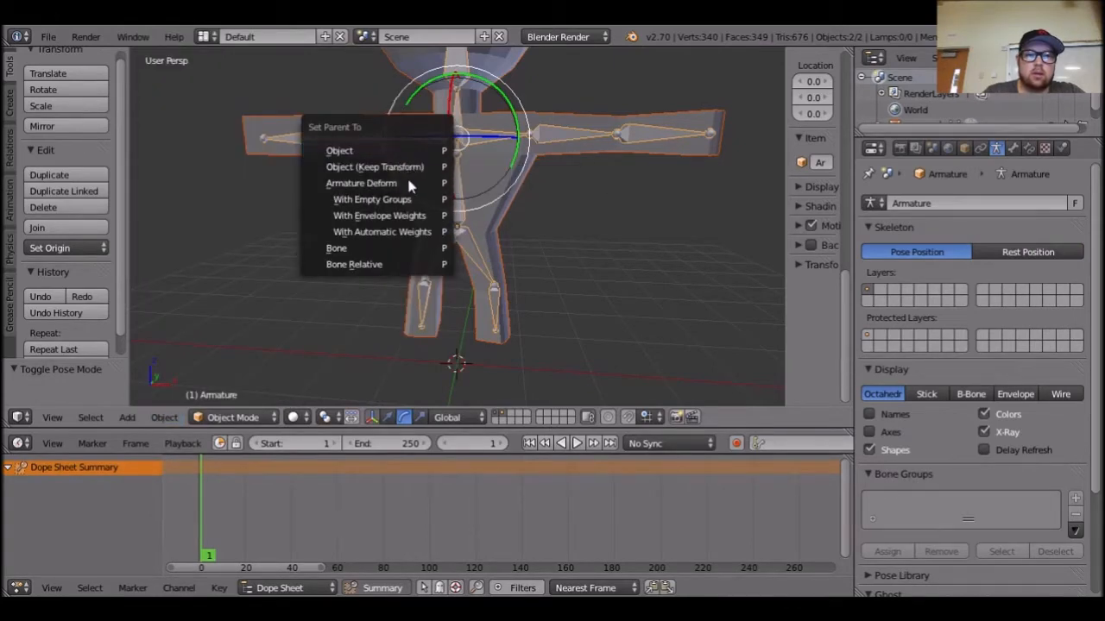
left_click(439, 231)
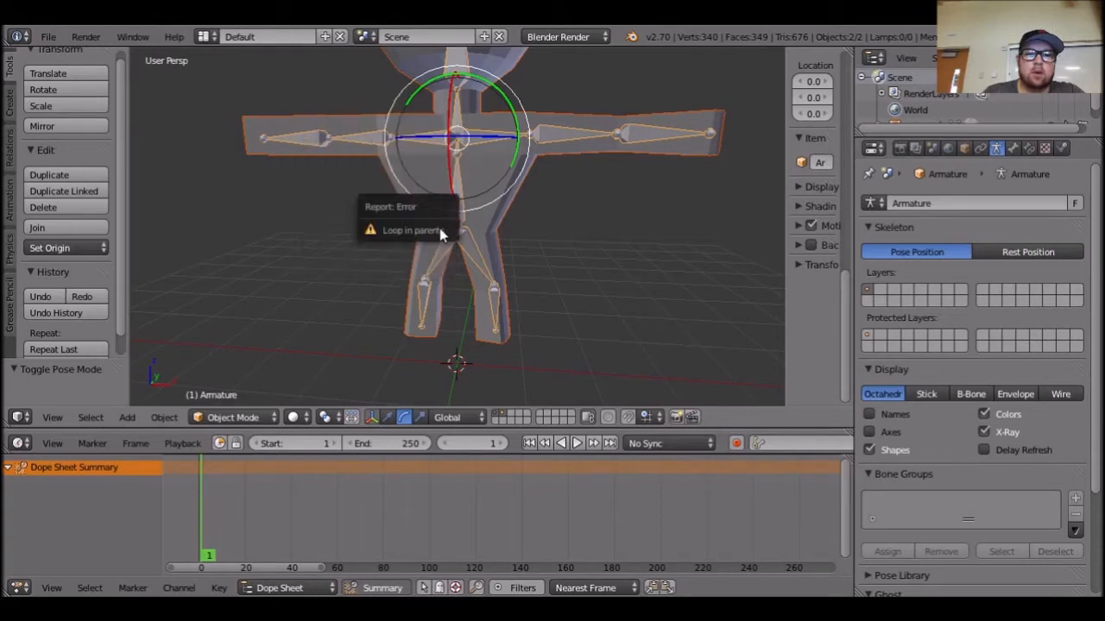
key("a")
Put only the armature into Pose Mode, test-rotate the outer arm bone, and undo the rotation.
right_click(651, 137)
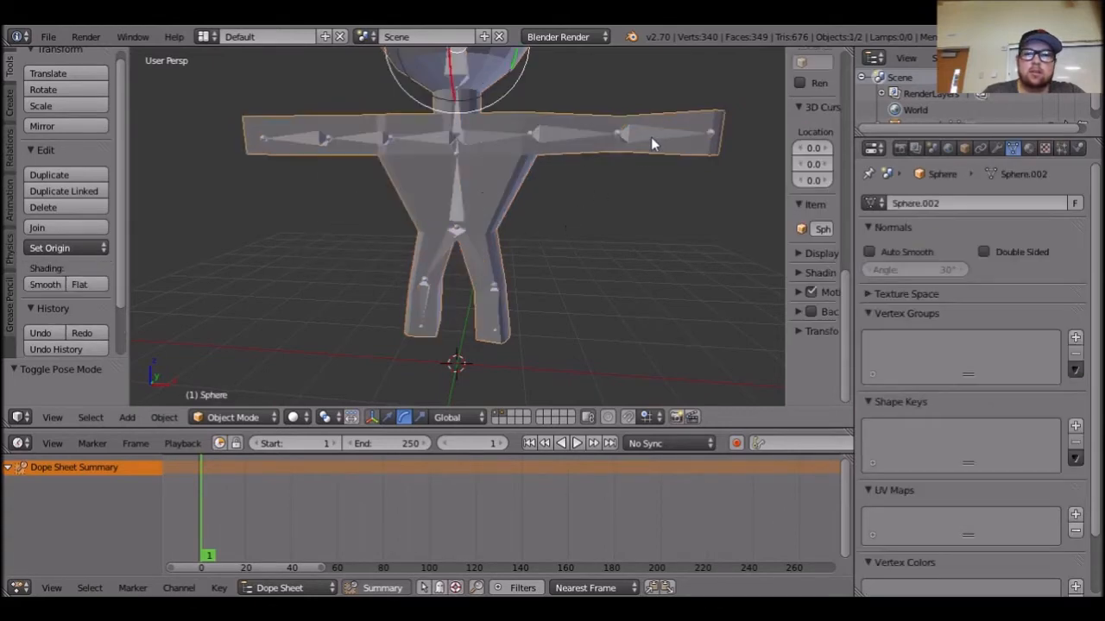
right_click(645, 137)
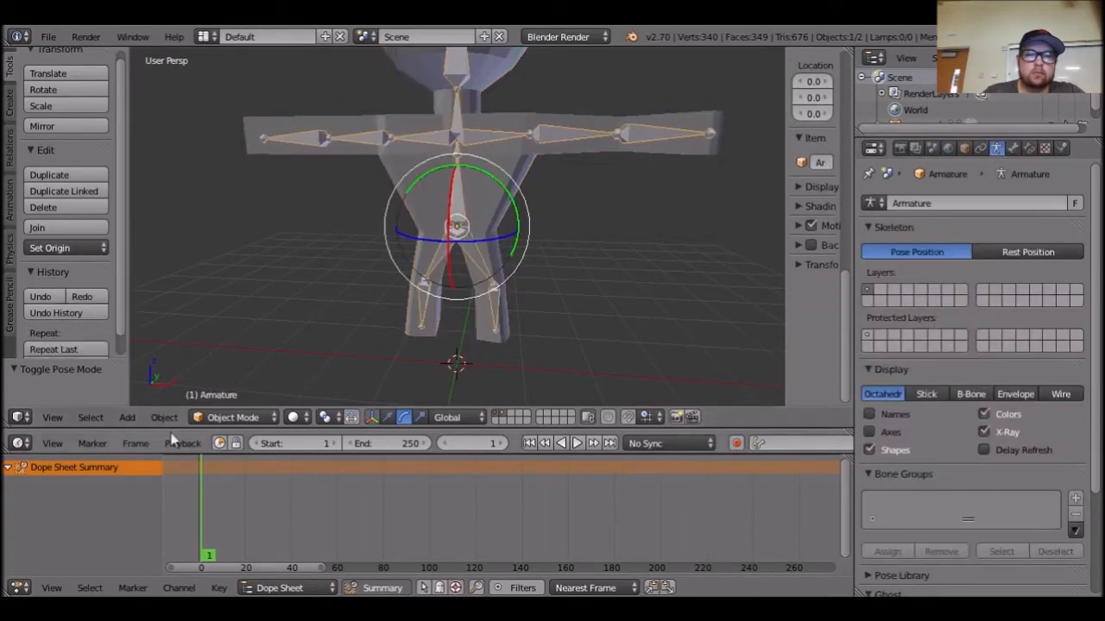
left_click(233, 418)
left_click(247, 363)
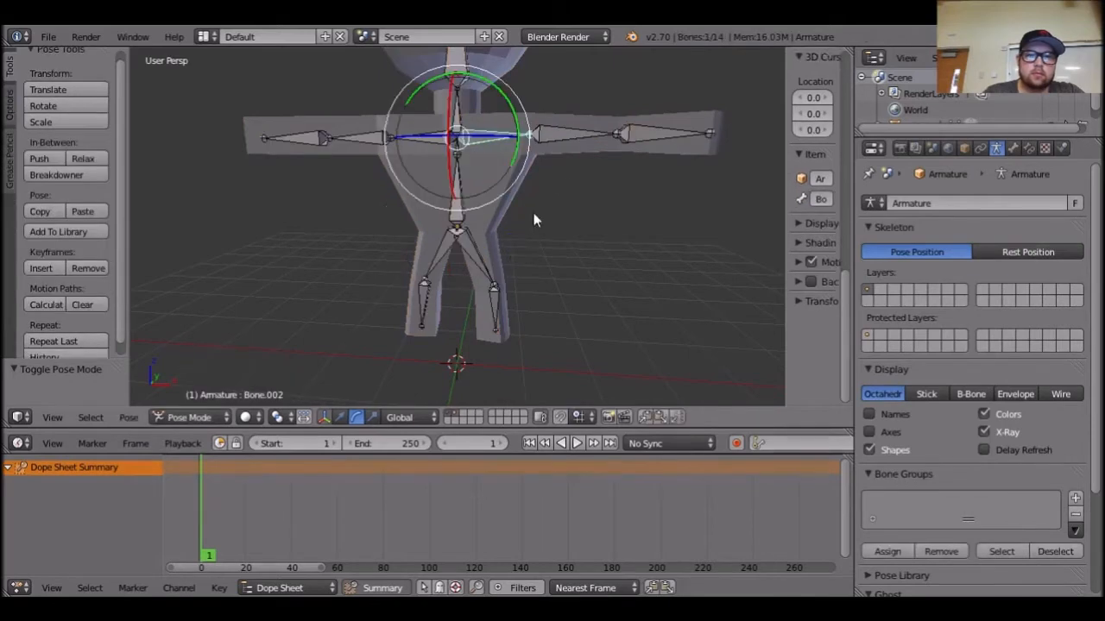
right_click(643, 131)
left_click_drag(660, 82, 680, 142)
key("ctrl+z")
key("a")
middle_click_drag(674, 273, 612, 268)
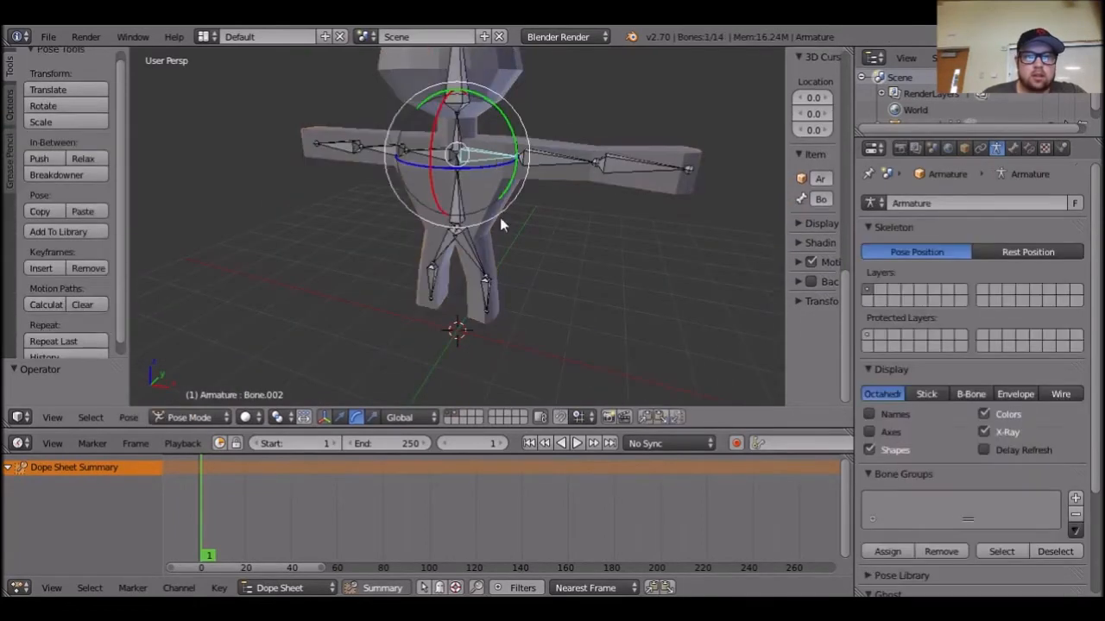
key("a")
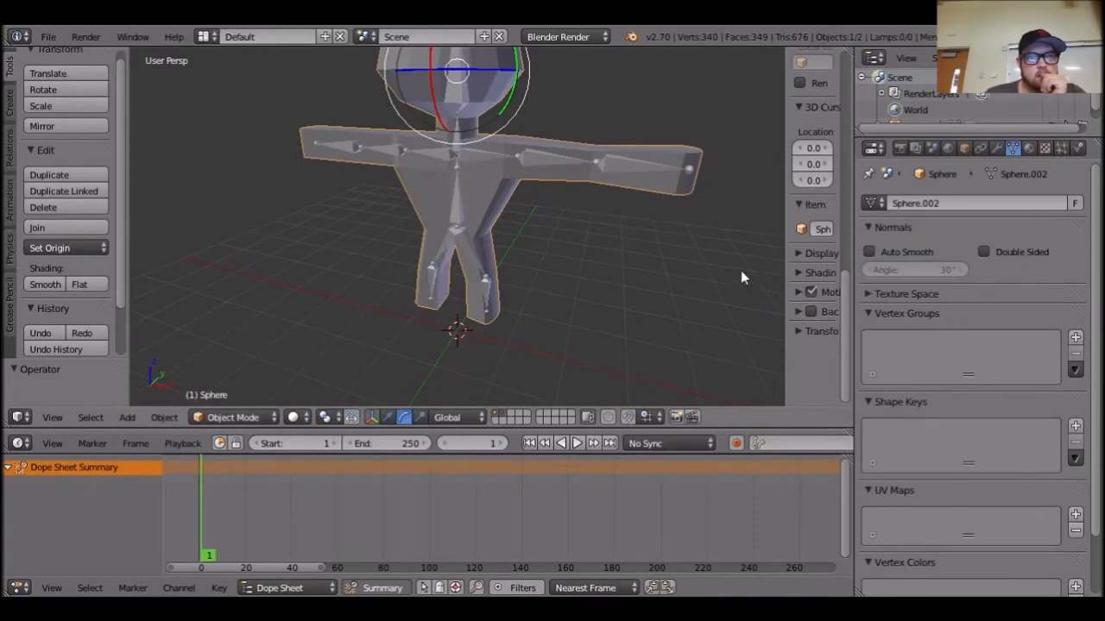
Check the character mesh's modifier, material and mesh data properties.
left_click(997, 148)
left_click(1028, 149)
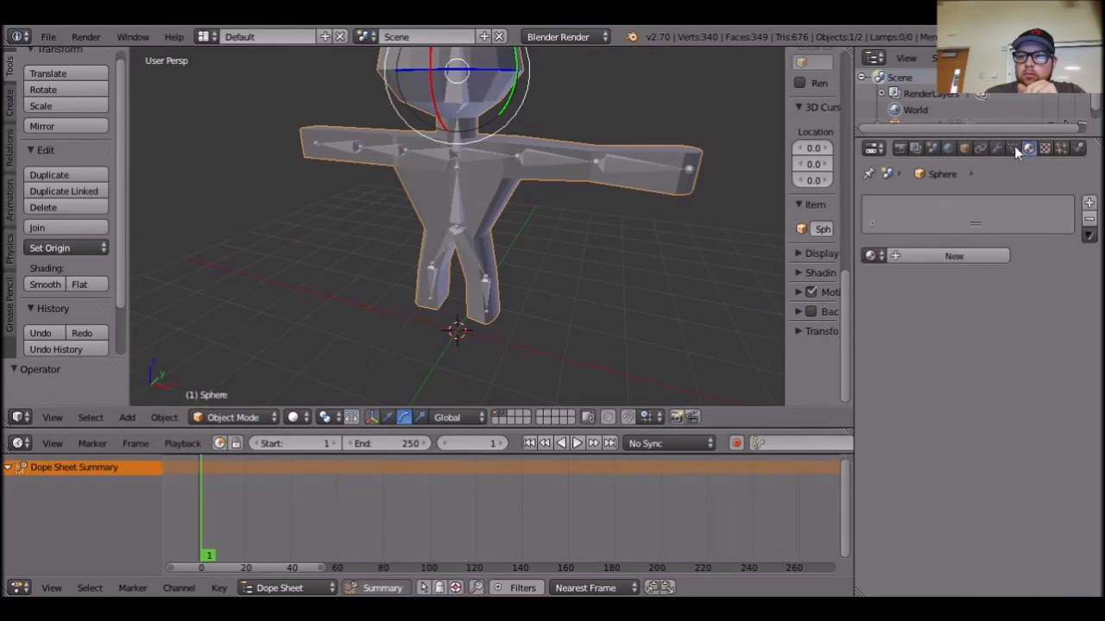
left_click(1014, 148)
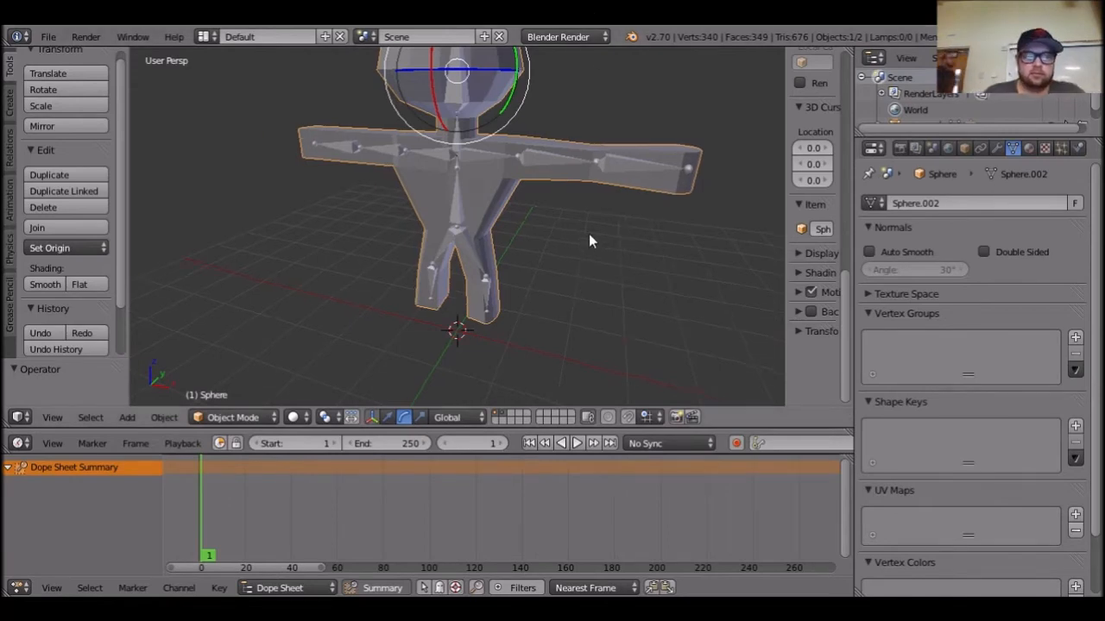
Select the armature together with the character mesh and clear their parent relationship.
middle_click_drag(588, 234, 503, 221)
right_click(458, 198)
right_click(624, 171)
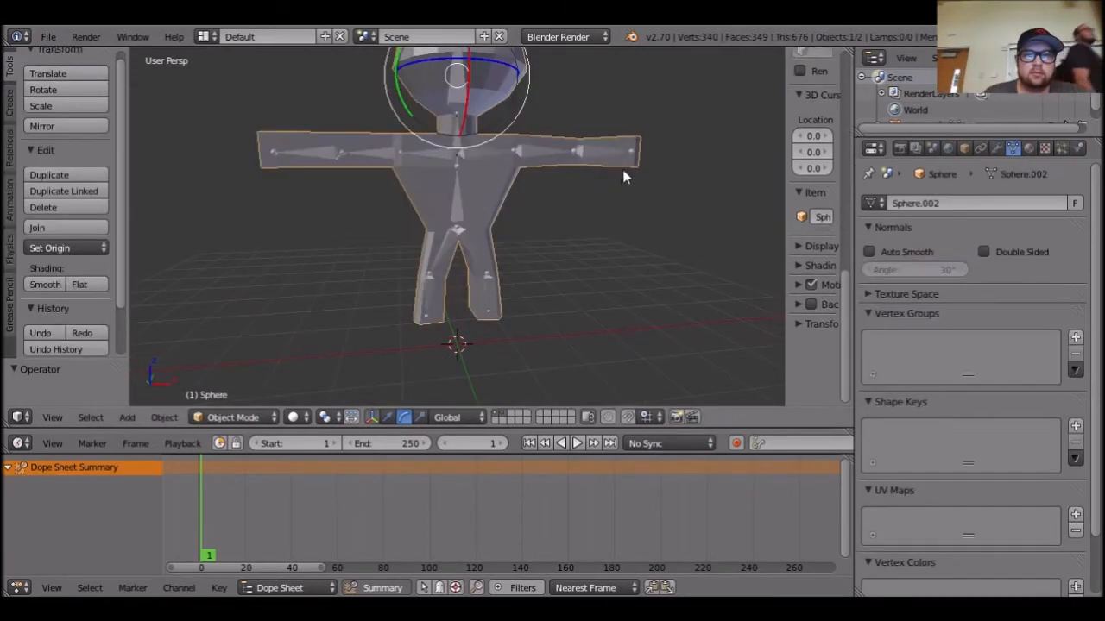
right_click(542, 150)
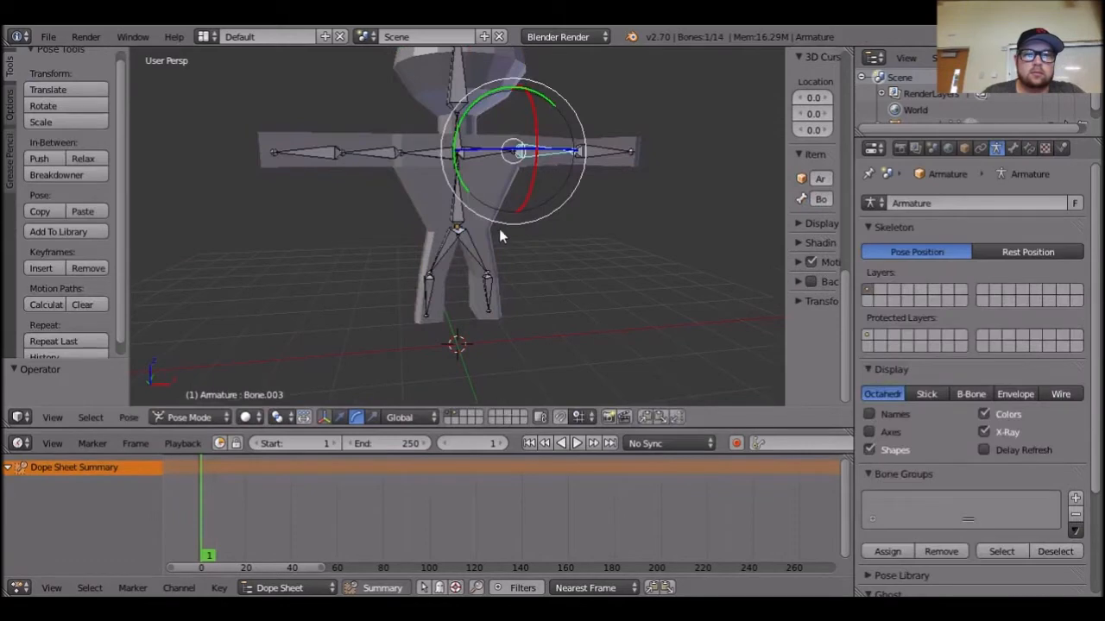
right_click(486, 239, "shift")
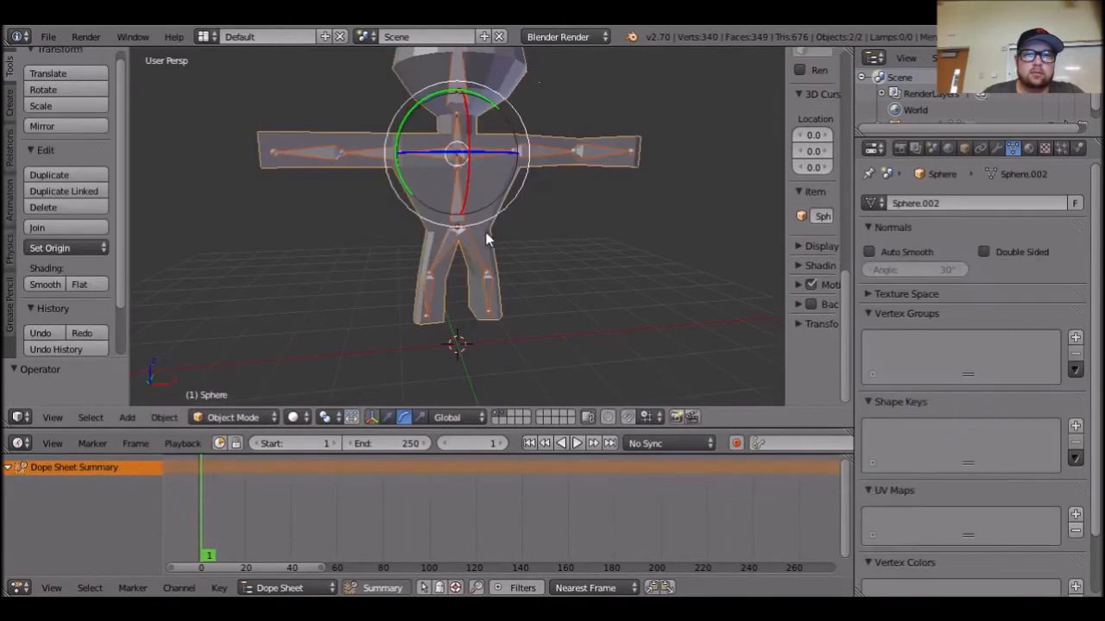
left_click(163, 418)
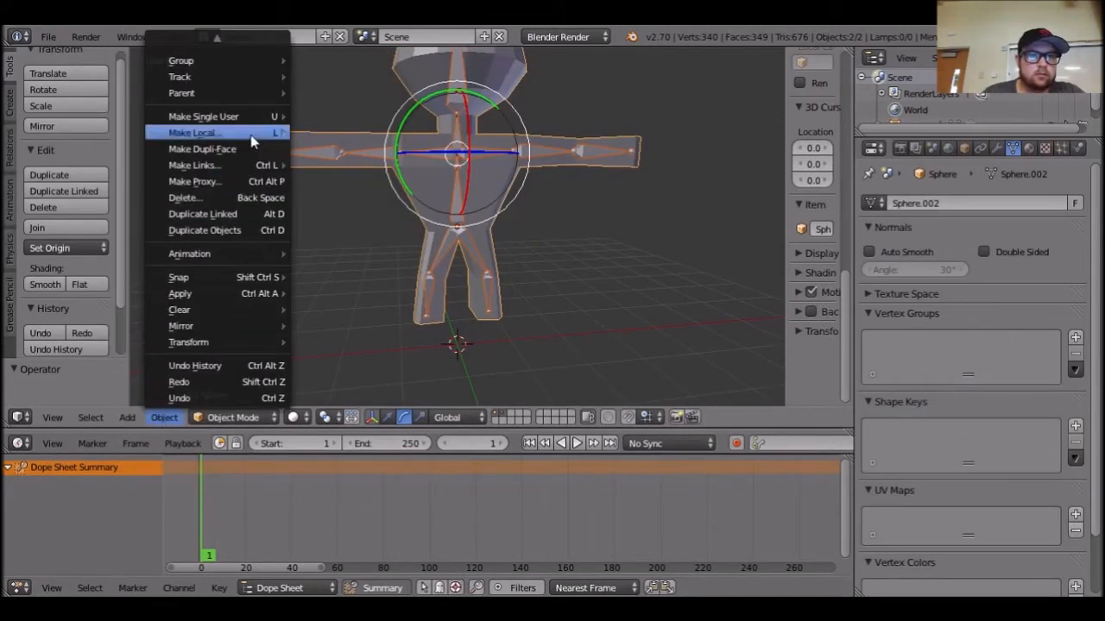
mouse_move(257, 93)
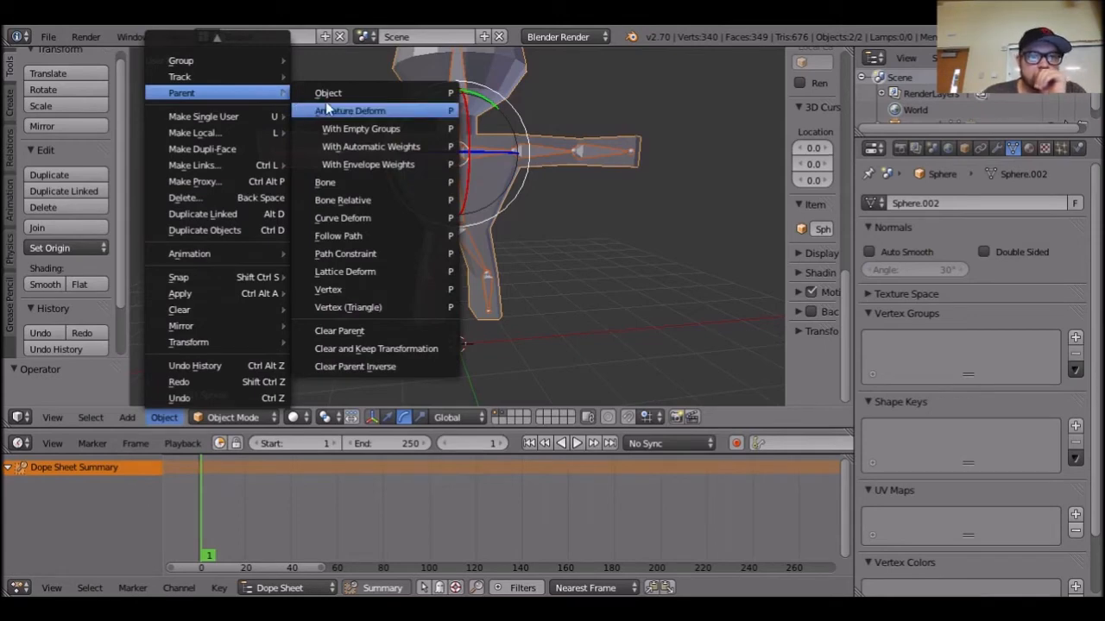
left_click(362, 337)
key("a")
Switch the armature from Pose Mode back to Object Mode, leaving only the armature selected.
right_click(495, 184)
right_click(464, 162, "shift")
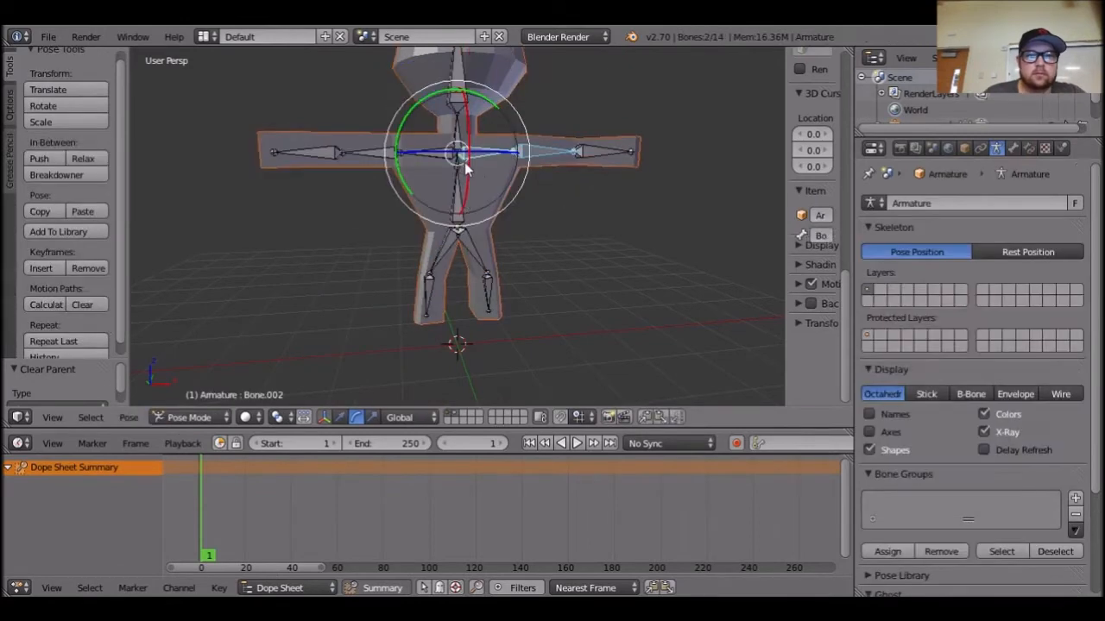
right_click(485, 236, "shift")
right_click(489, 231, "shift")
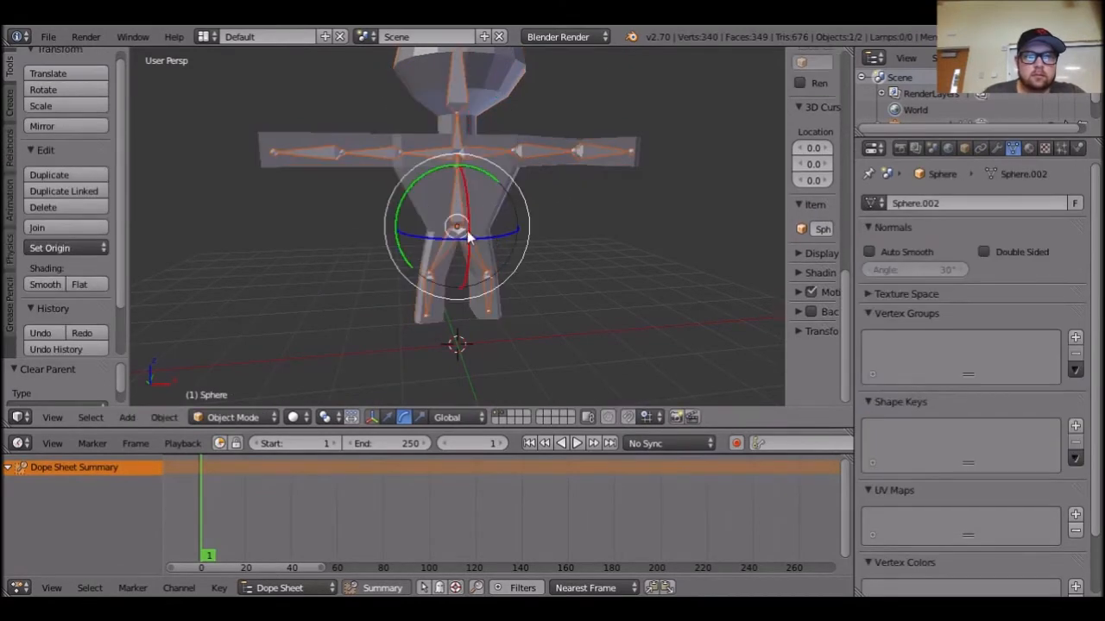
right_click(461, 157)
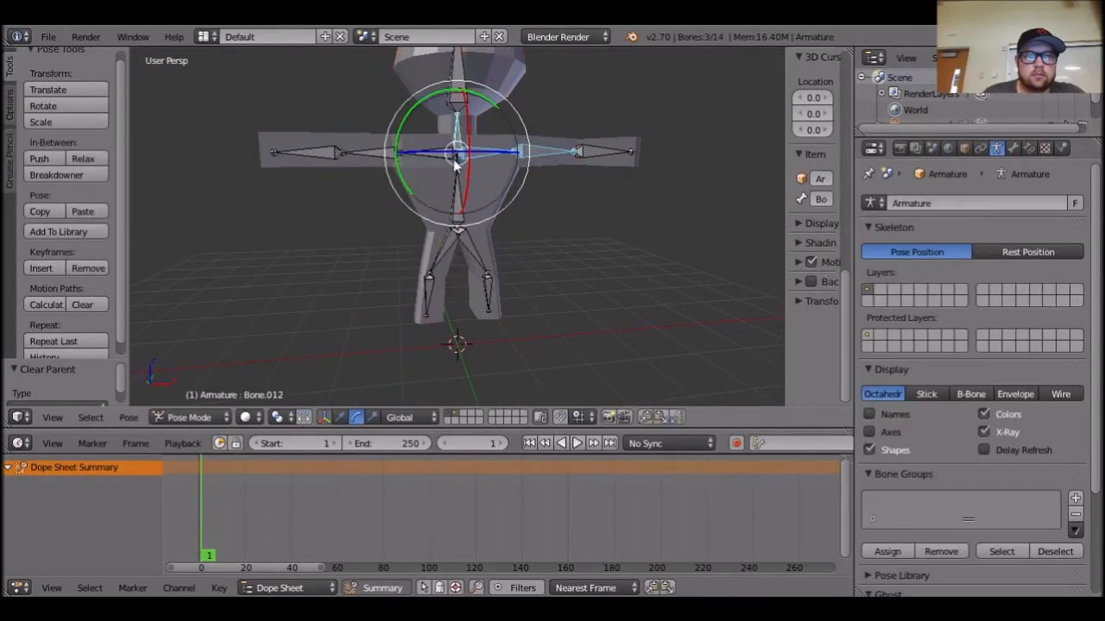
left_click(226, 417)
left_click(214, 408)
key("g")
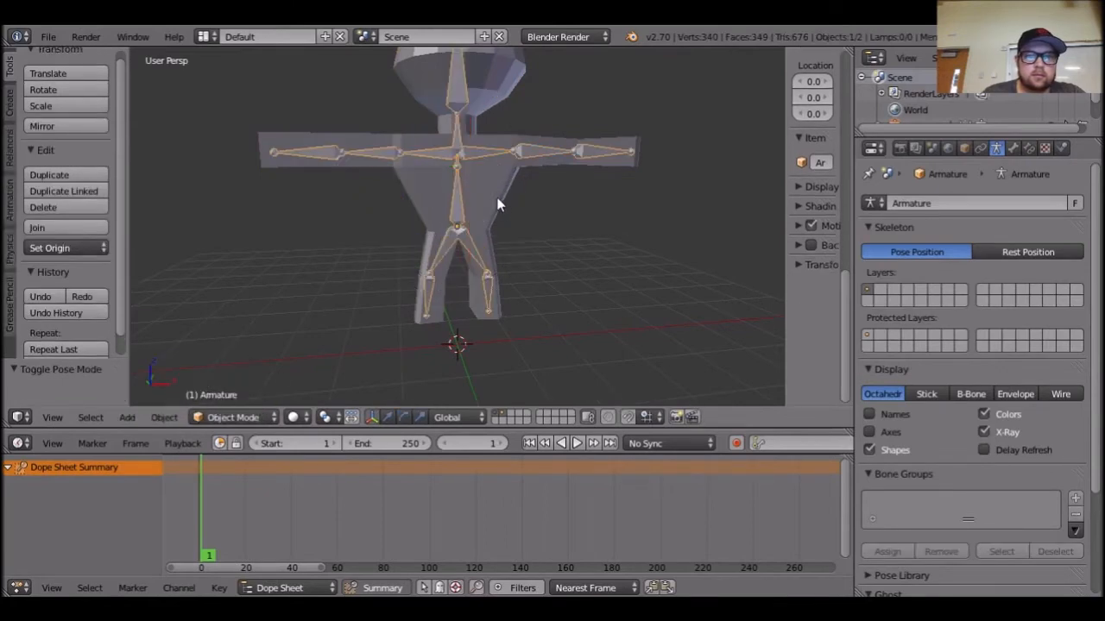
Clear parenting on the selected mesh and armature, first with the mesh active and again with the armature active.
right_click(495, 201, "shift")
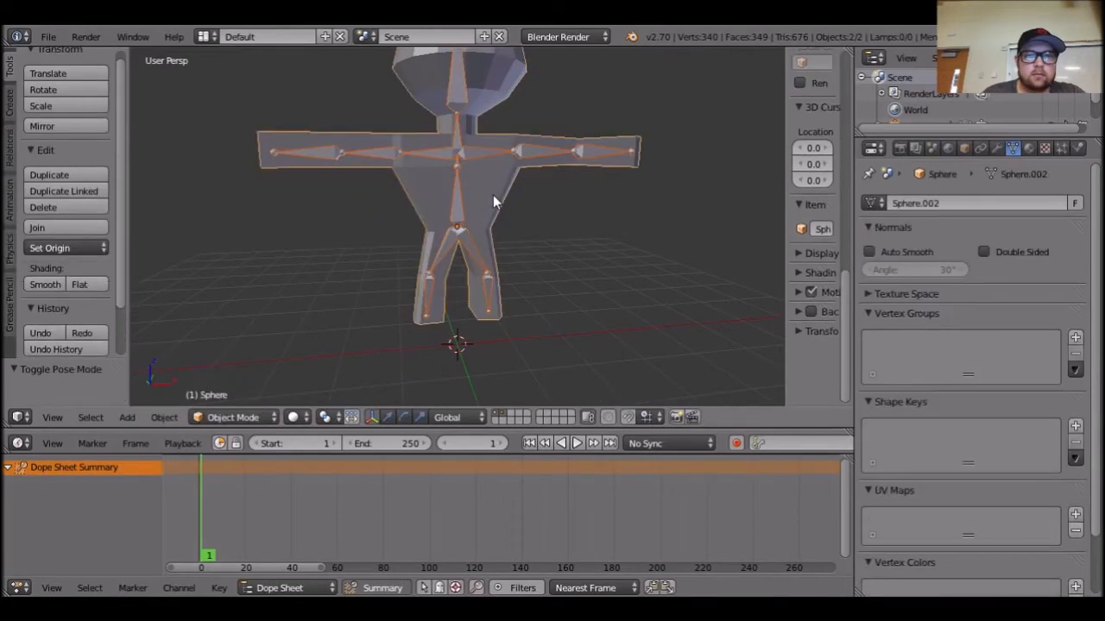
left_click(161, 417)
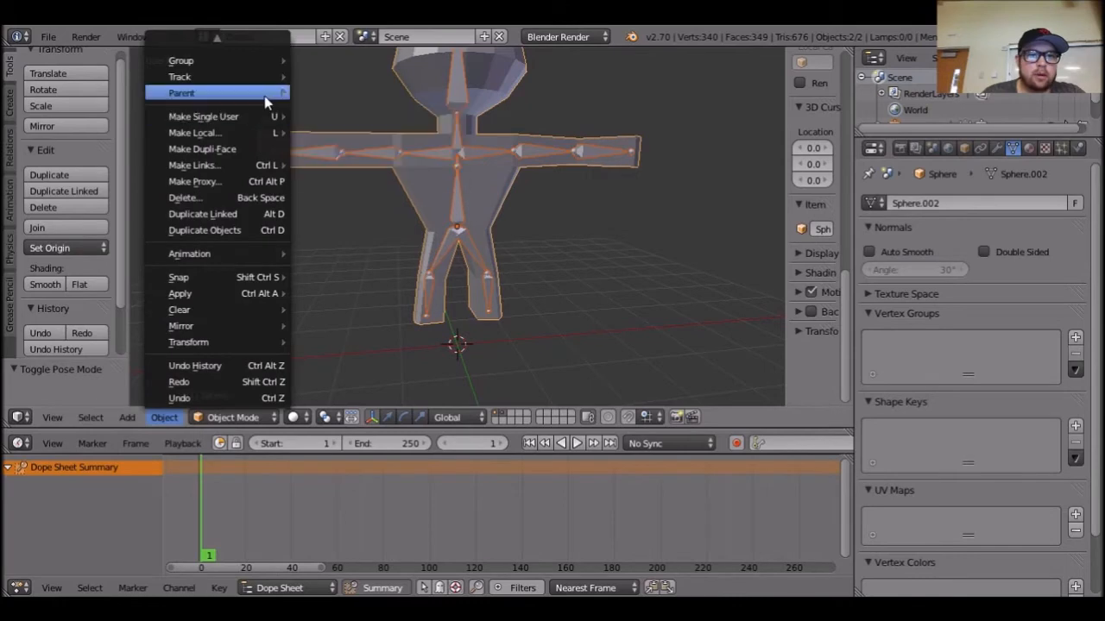
mouse_move(264, 96)
left_click(356, 345)
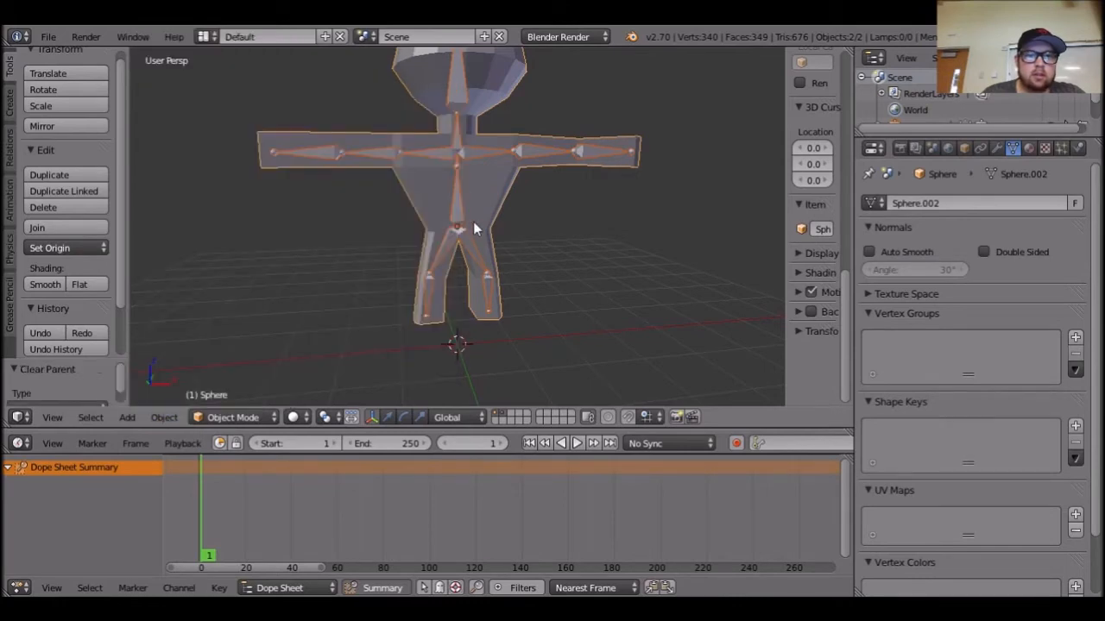
right_click(457, 196, "shift")
left_click(169, 418)
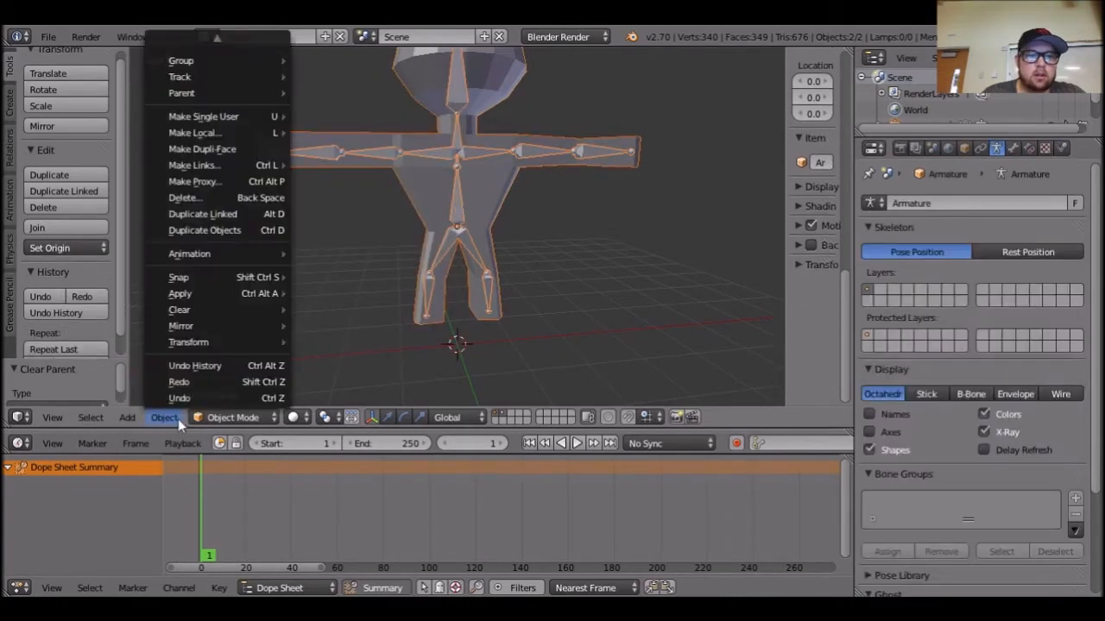
mouse_move(239, 95)
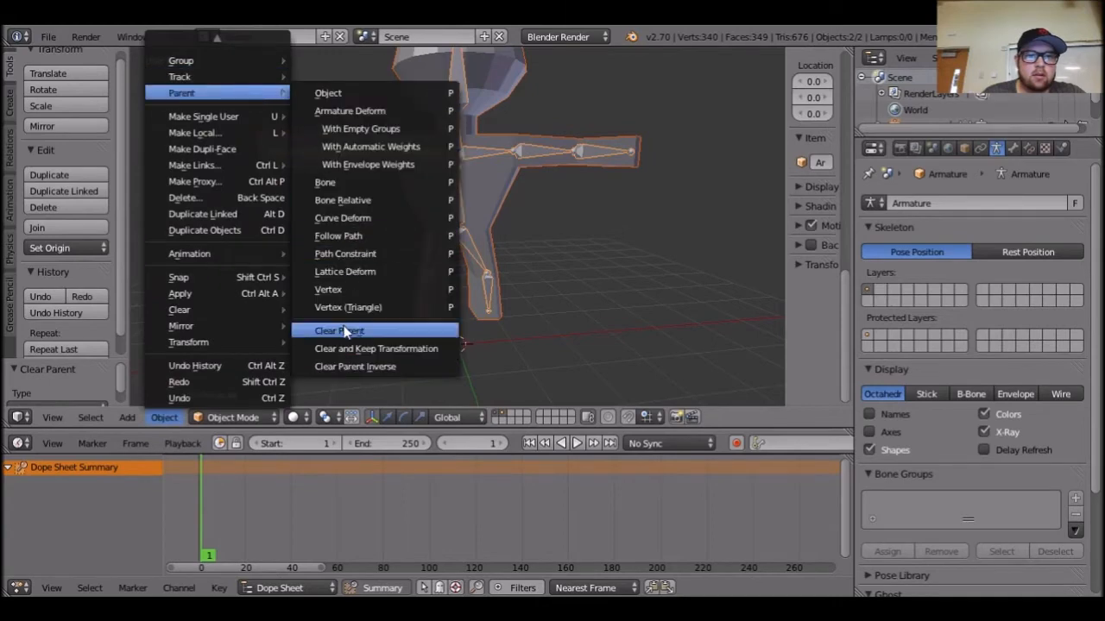
left_click(346, 329)
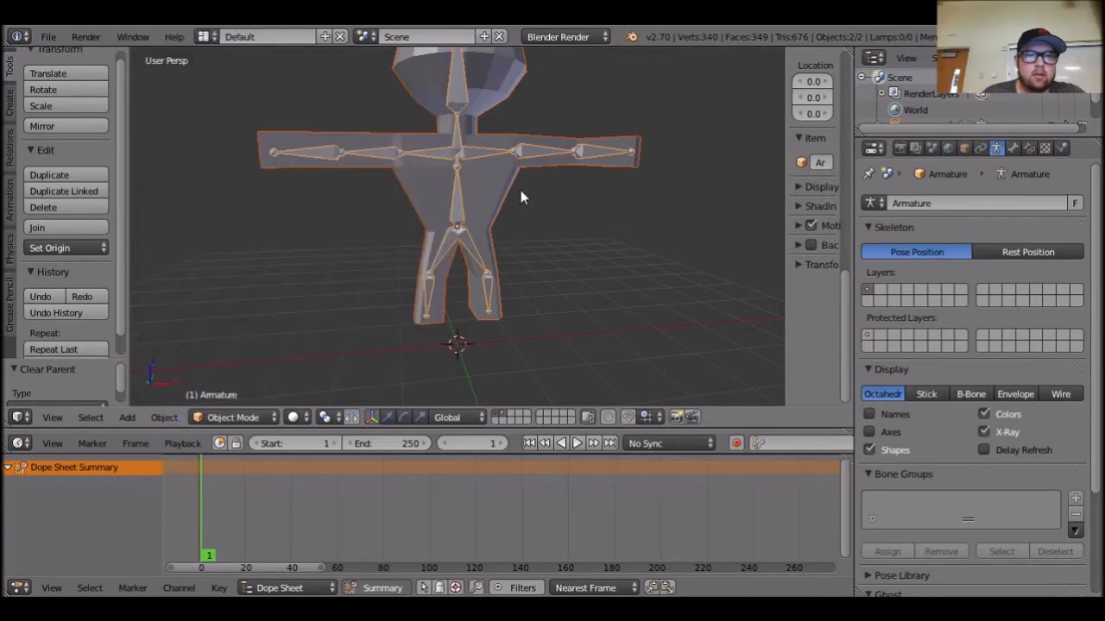
Parent the character mesh to the active armature using Armature Deform With Automatic Weights.
left_click(167, 417)
mouse_move(233, 116)
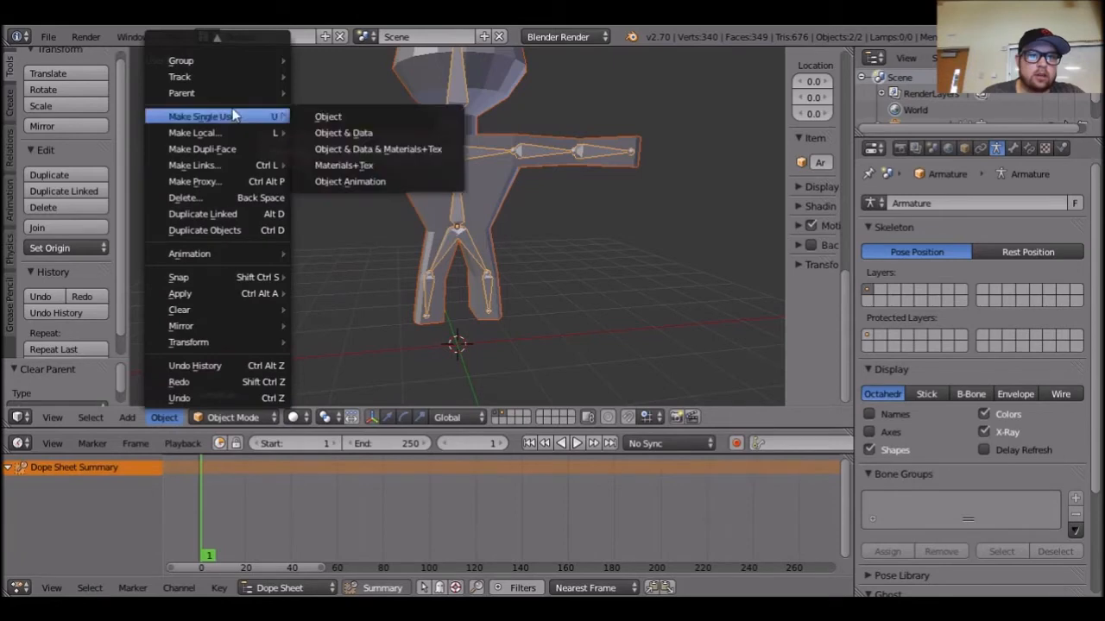
mouse_move(248, 95)
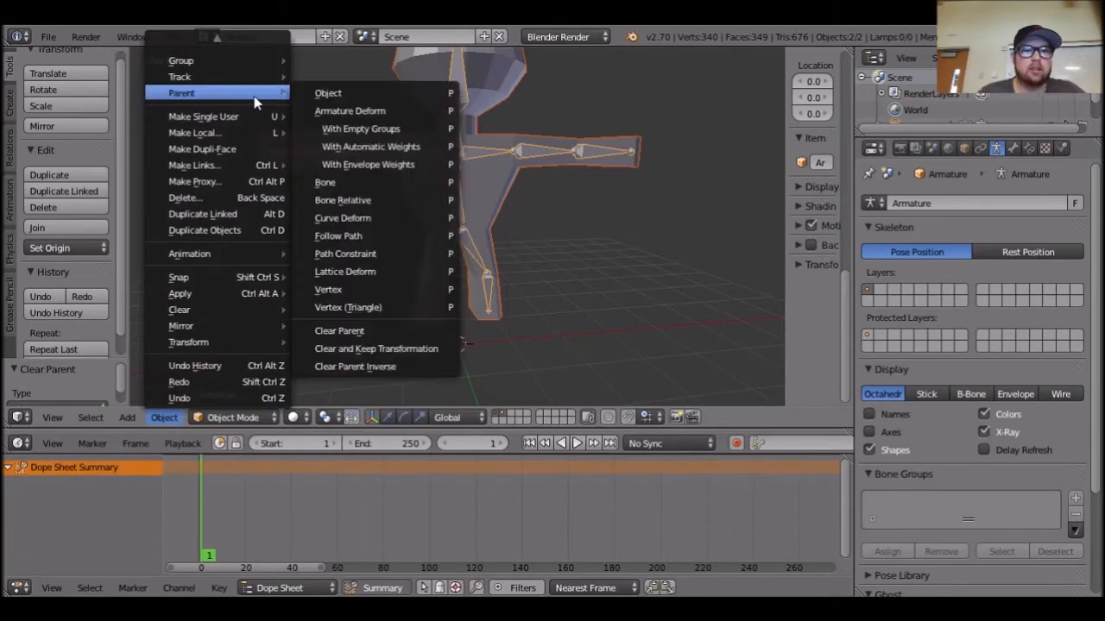
key("ctrl+p")
left_click(365, 148)
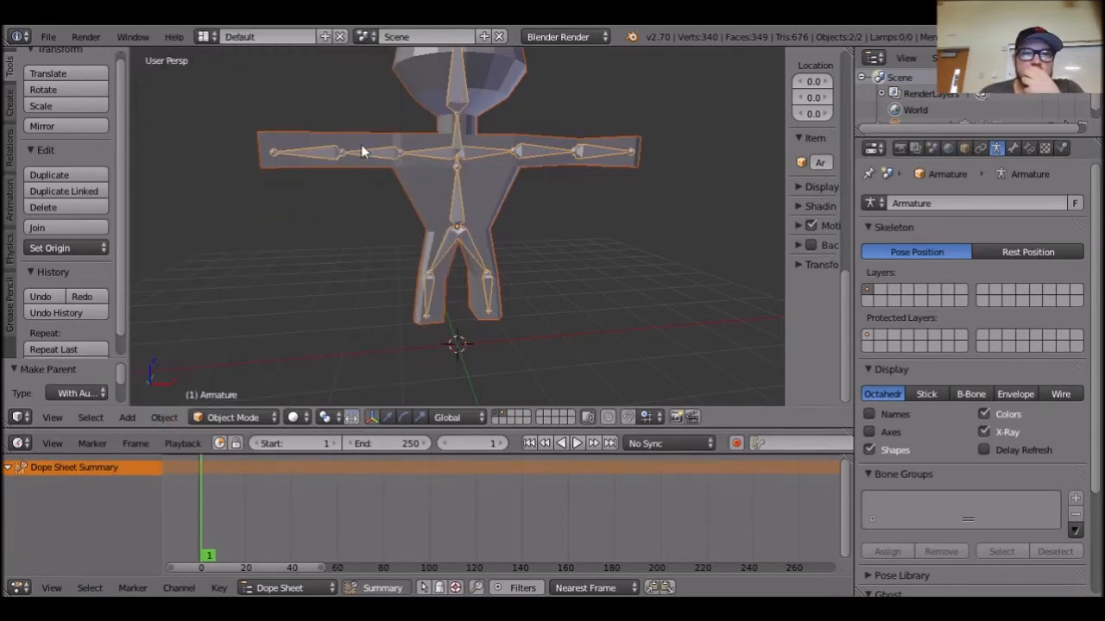
Select only the armature, switch it to Pose Mode and select the outer bone of the character's left arm (Bone.004).
right_click(583, 162)
left_click(231, 417)
right_click(594, 151)
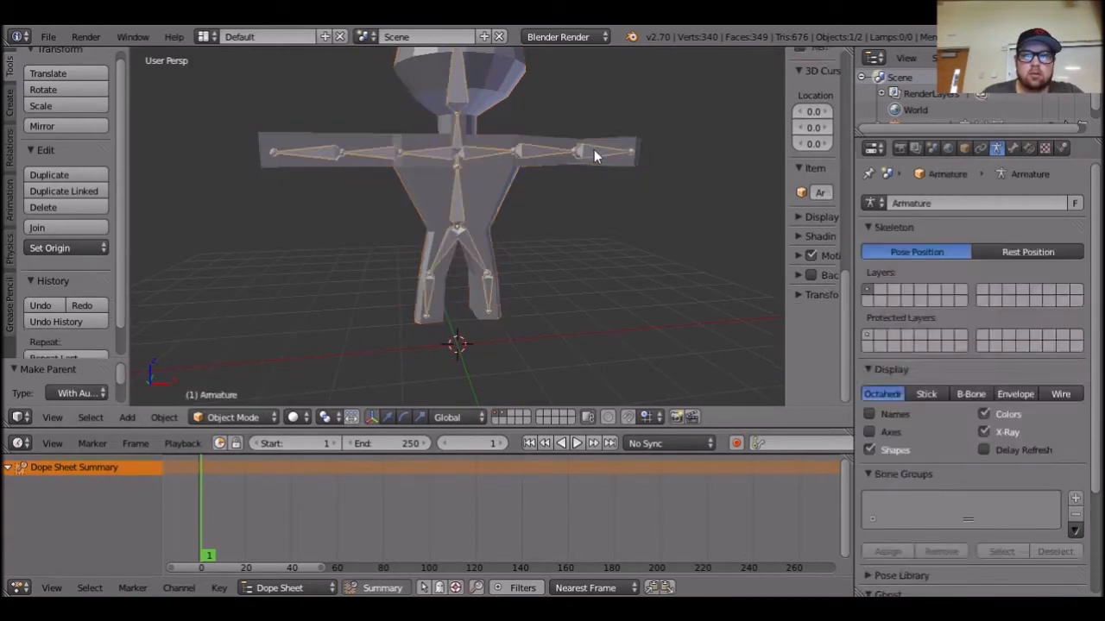
right_click(600, 151)
right_click(601, 151)
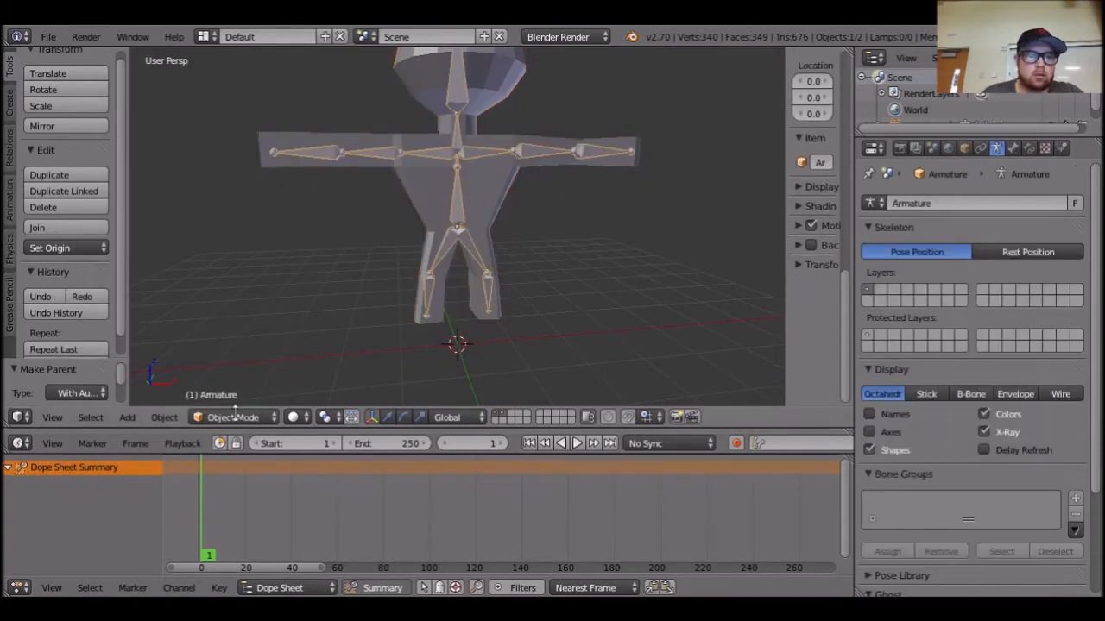
left_click(233, 417)
left_click(240, 360)
right_click(589, 151)
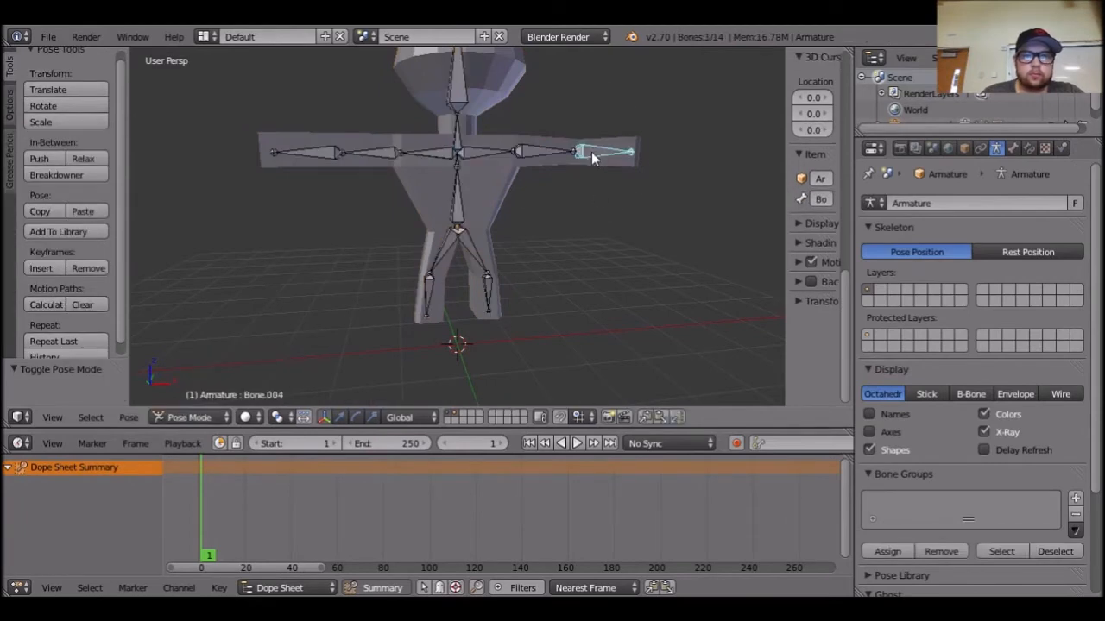
Rotate the left forearm bone to test whether the arm mesh follows, and clear the selection.
left_click_drag(536, 107, 585, 198)
middle_click_drag(585, 198, 625, 173)
left_click_drag(652, 164, 632, 138)
left_click_drag(606, 246, 609, 246)
middle_click_drag(609, 246, 571, 182)
key("a")
Rotate the left forearm bone (Bone.004) and the upper arm bone (Bone.003) using the rotate manipulator.
right_click(592, 139)
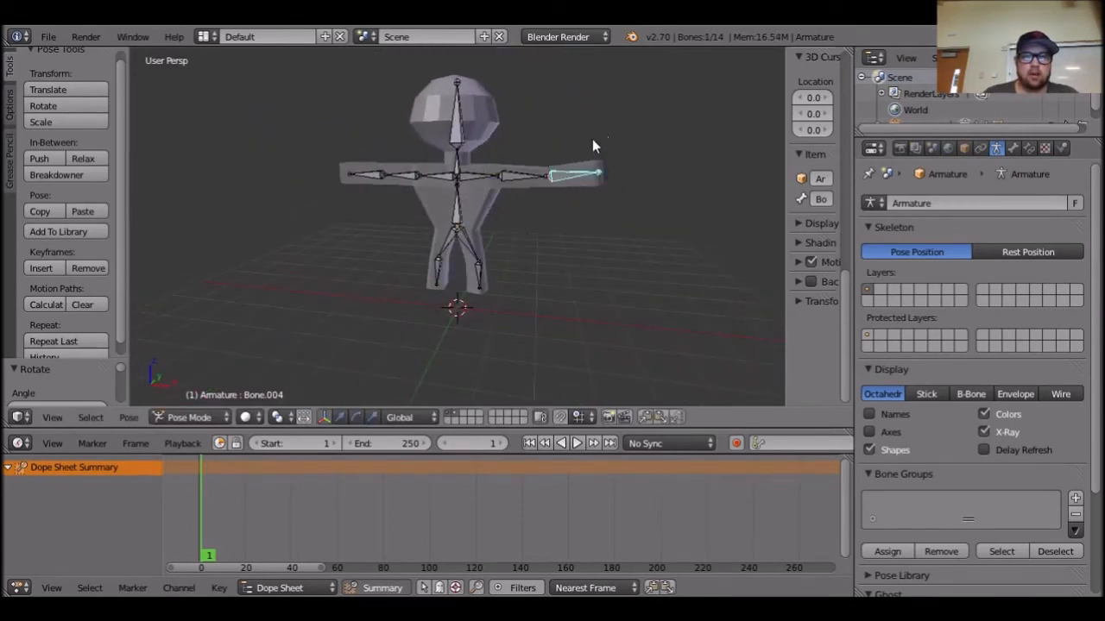
left_click(188, 416)
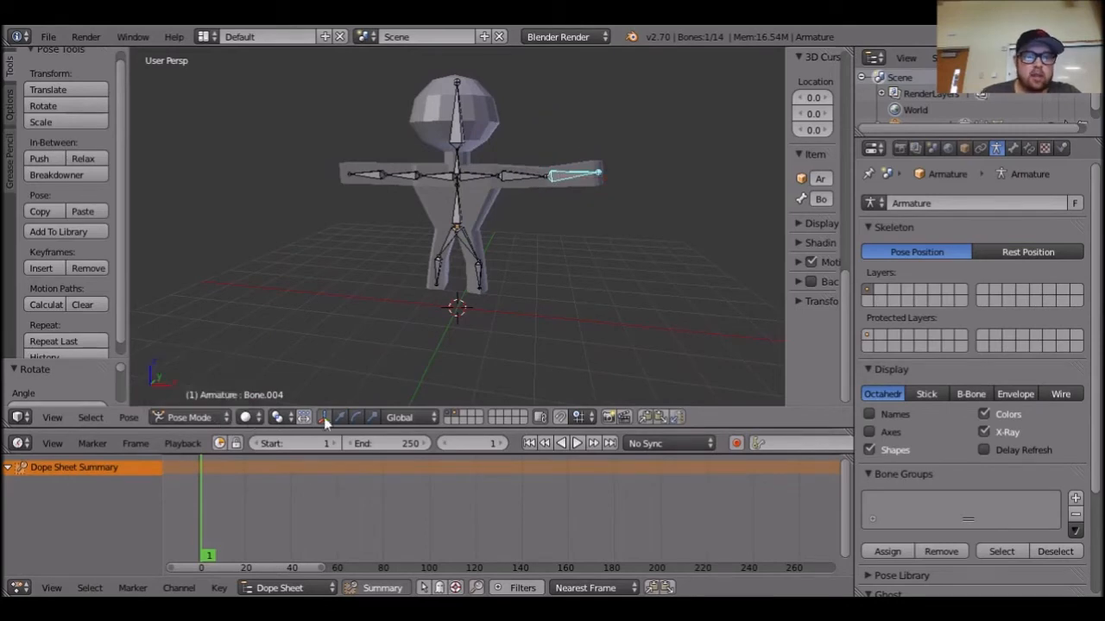
left_click(356, 417)
left_click_drag(596, 137, 589, 124)
key("ctrl+space")
right_click(510, 174)
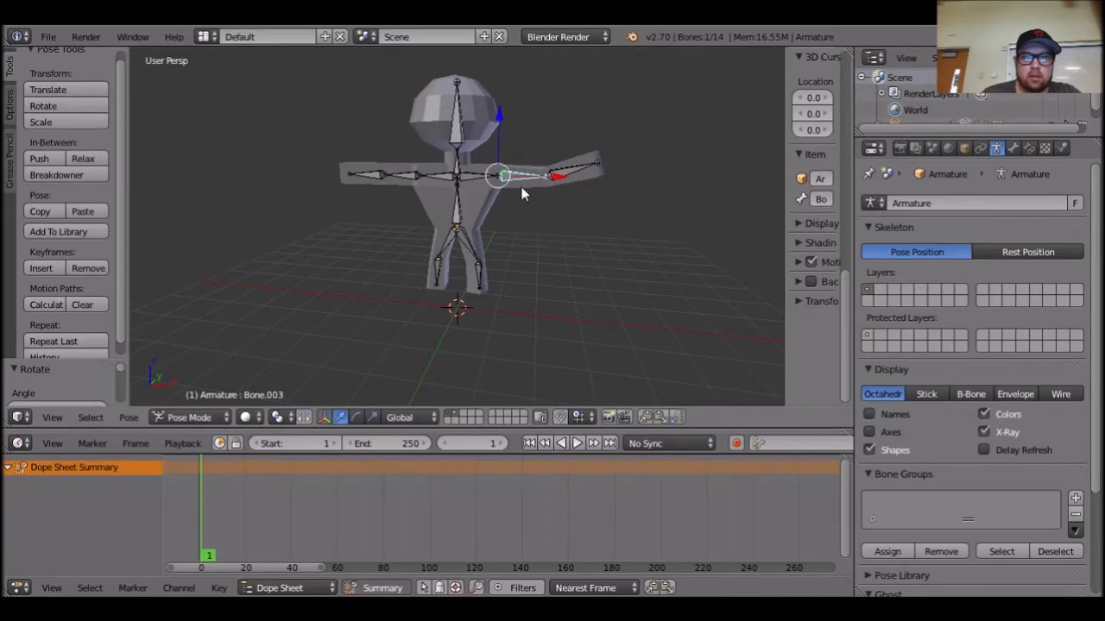
left_click(356, 416)
left_click_drag(557, 164, 587, 173)
Rotate Bone.013 in the head and neck area to test its deformation, and clear the bone selection.
middle_click_drag(535, 284, 630, 298)
key("a")
right_click(463, 141)
middle_click_drag(580, 247, 681, 255)
mouse_move(508, 123)
left_mouse_down()
mouse_move(510, 107)
mouse_move(479, 86)
mouse_move(486, 76)
mouse_move(510, 114)
left_mouse_up()
key("a")
middle_click_drag(662, 278, 583, 285)
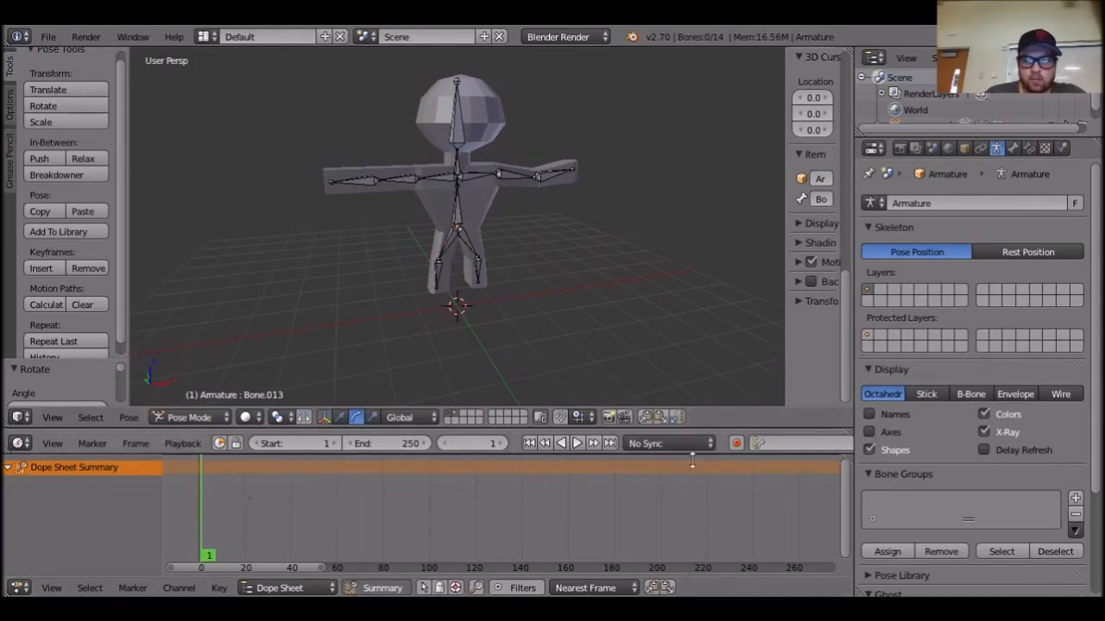
Enlarge the timeline area and enable automatic keyframe insertion.
left_click_drag(686, 464, 720, 483)
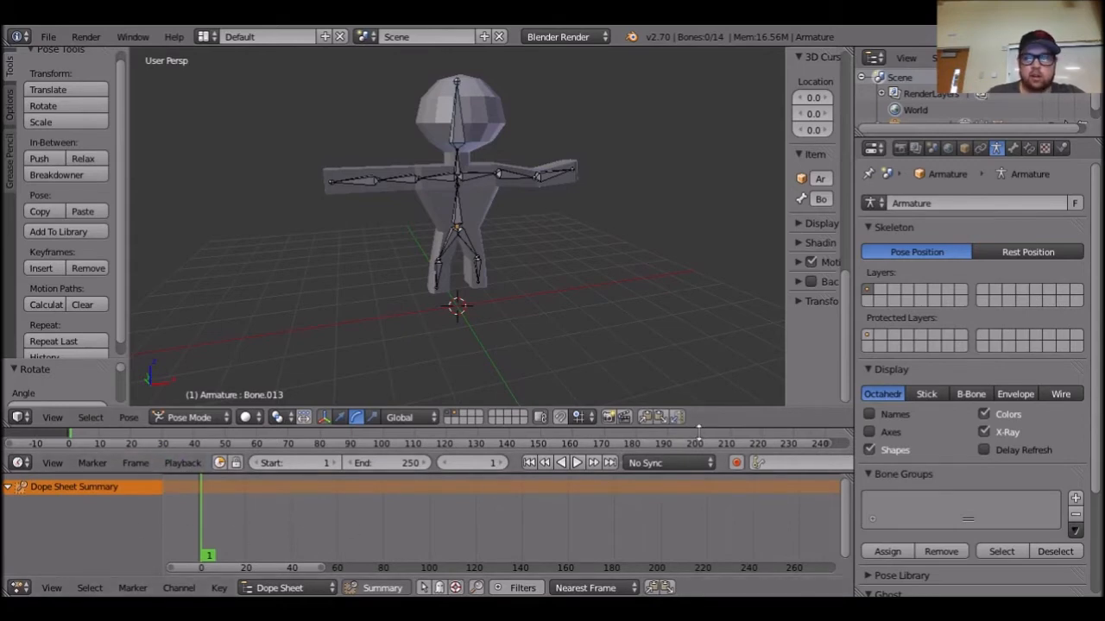
left_click_drag(713, 428, 713, 386)
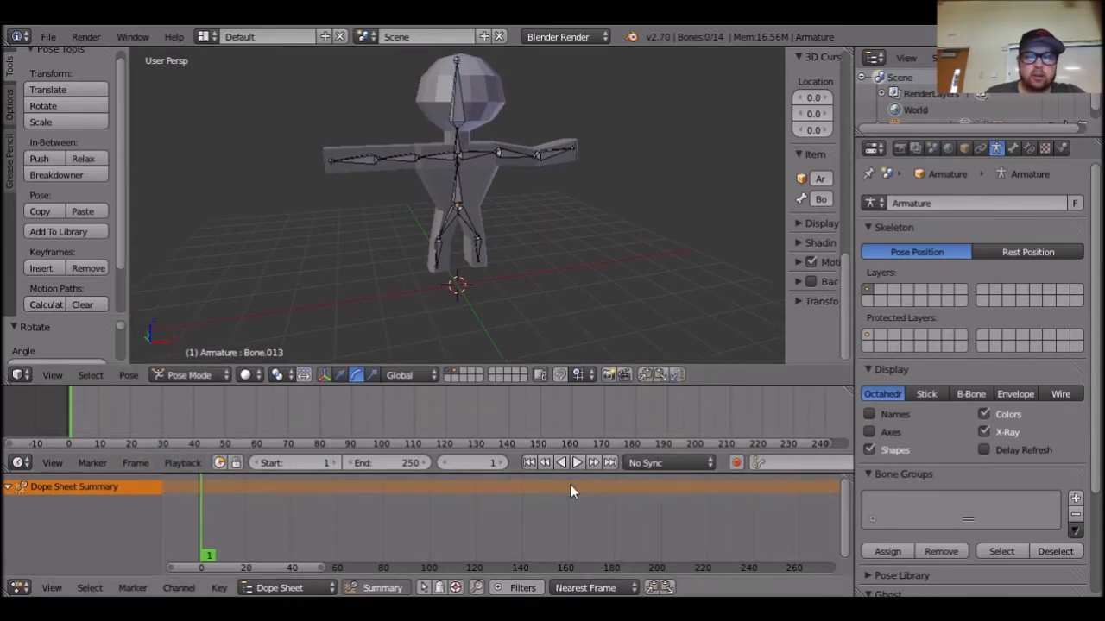
left_click(737, 464)
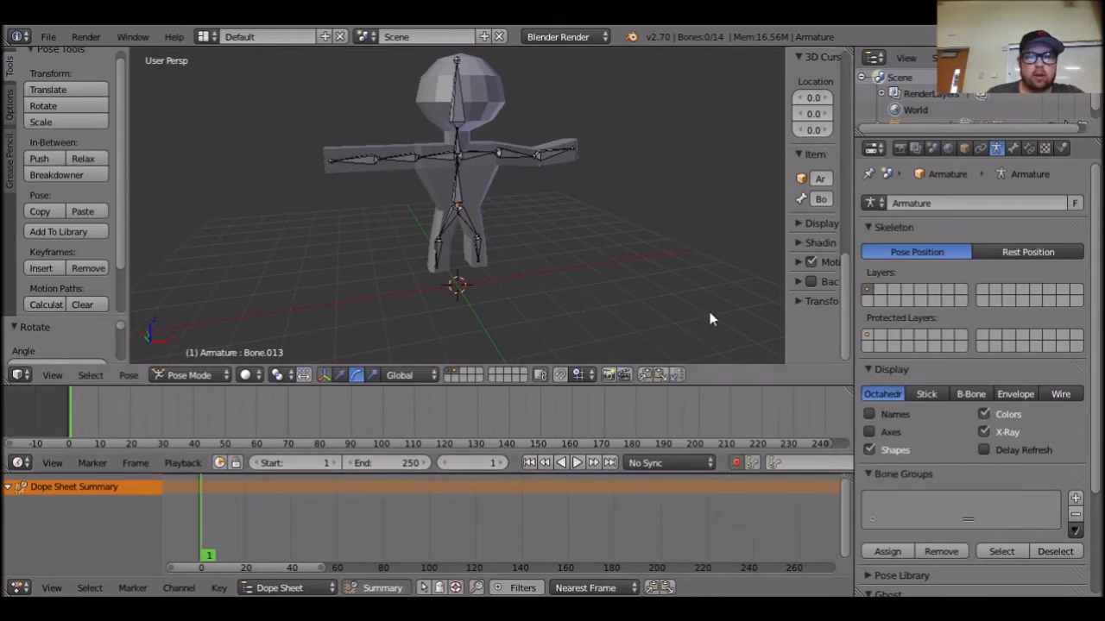
Key a new arm pose at frame 1 by rotating the forearm bone (Bone.004) down and the upper arm bone (Bone.003) up.
middle_click_drag(690, 273, 664, 273)
right_click(557, 145)
left_click_drag(582, 115, 587, 116)
right_click(515, 156)
key("ctrl+space")
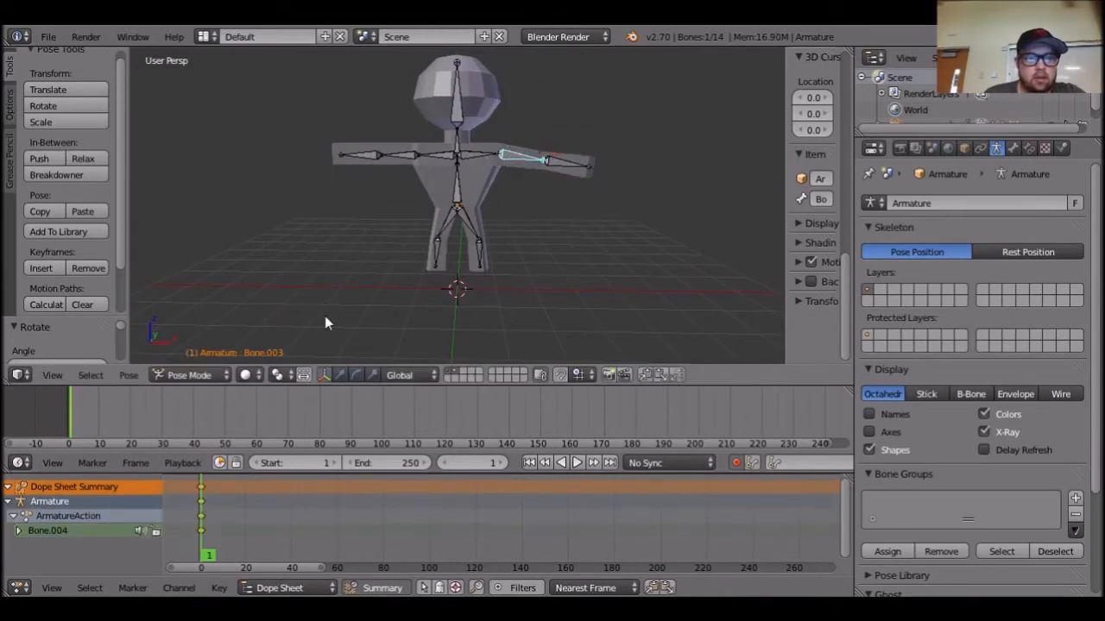
key("ctrl+space")
left_click(356, 374)
left_click_drag(551, 122, 574, 96)
right_click(571, 154)
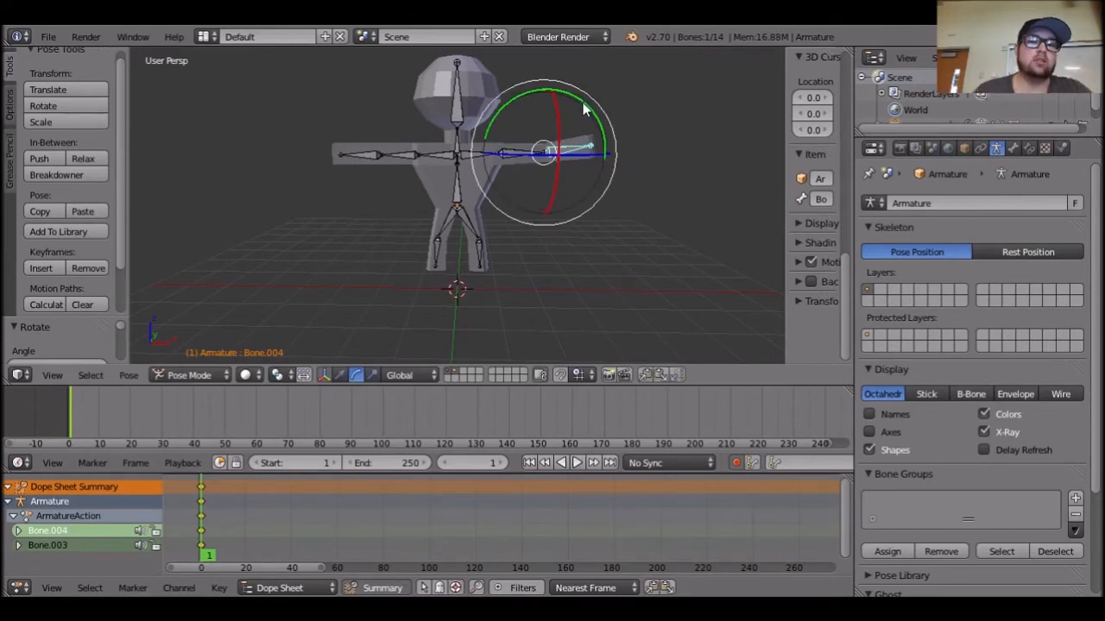
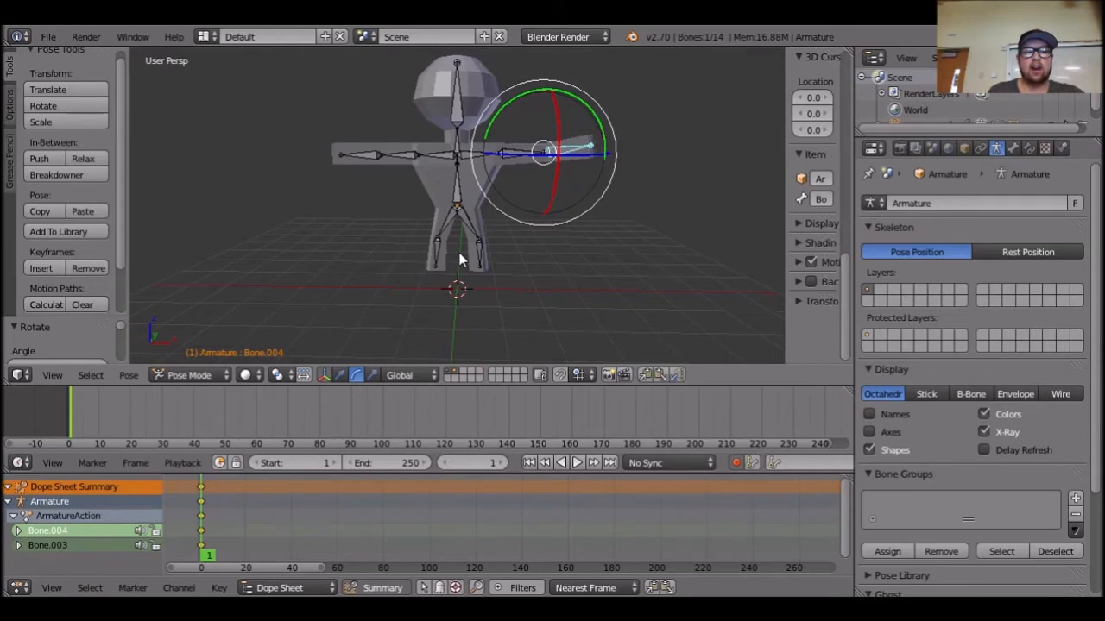
Rotate the left shoulder bone (Bone.002) upward to raise the whole arm at frame 1.
key("a")
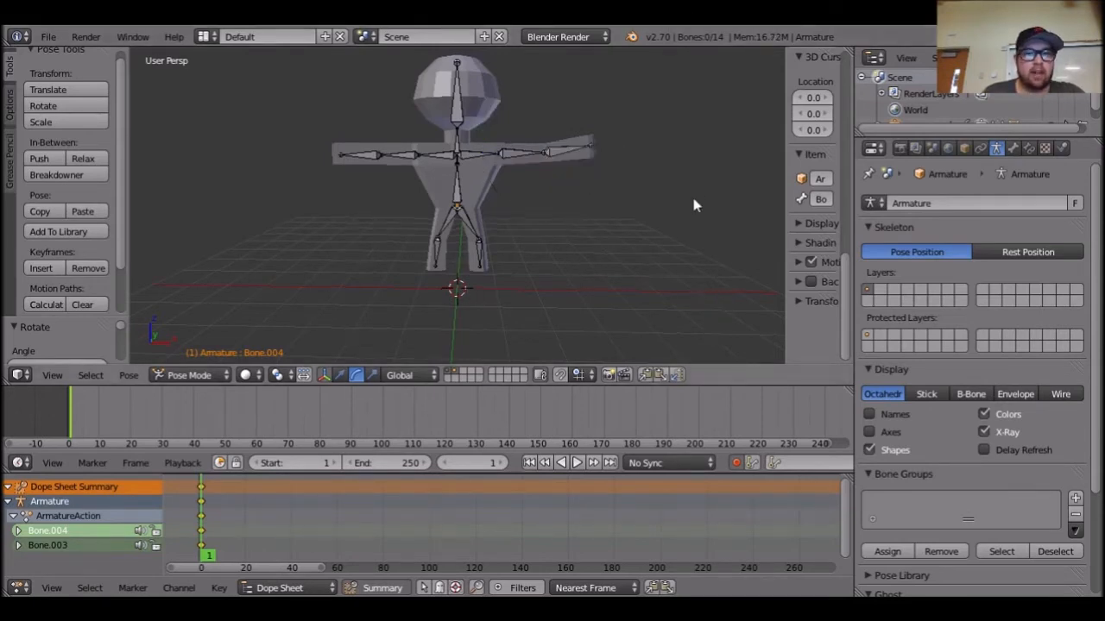
middle_click_drag(695, 201, 547, 158)
right_click(488, 160)
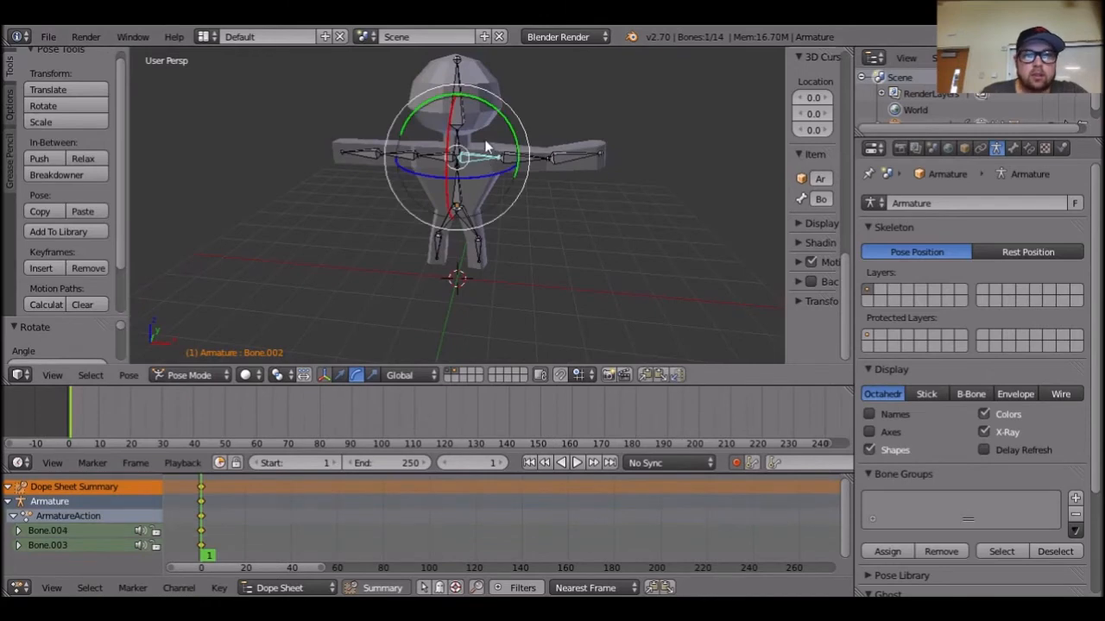
left_click_drag(513, 128, 509, 113)
Rotate the left upper arm bone (Bone.003) back down and select the forearm bone (Bone.004).
right_click(524, 148)
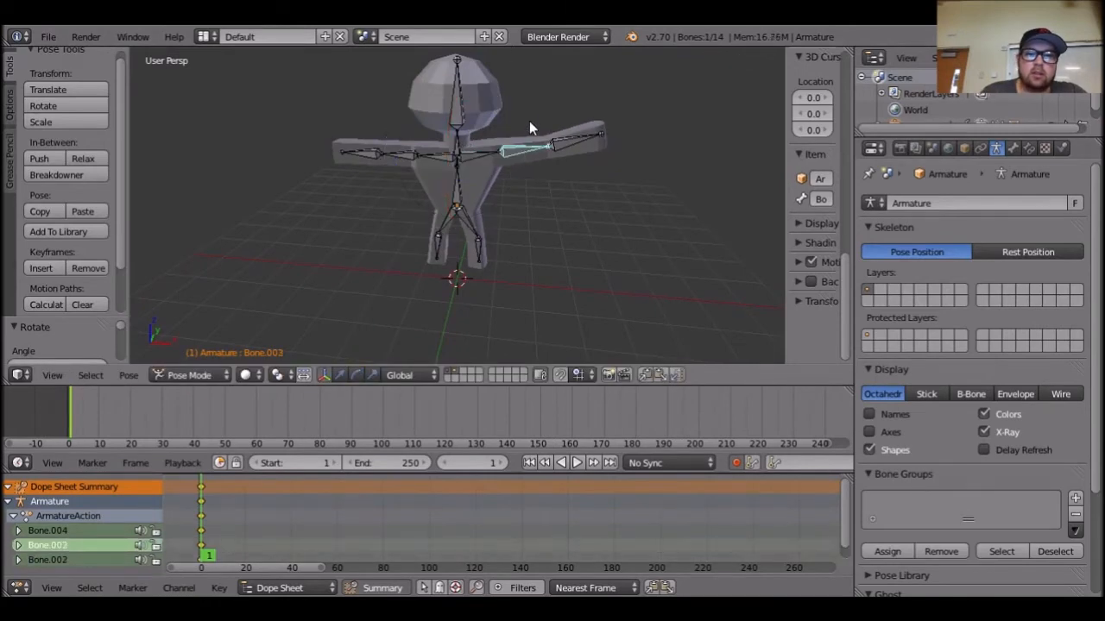
key("Tab")
key("ctrl+Tab")
left_click(357, 375)
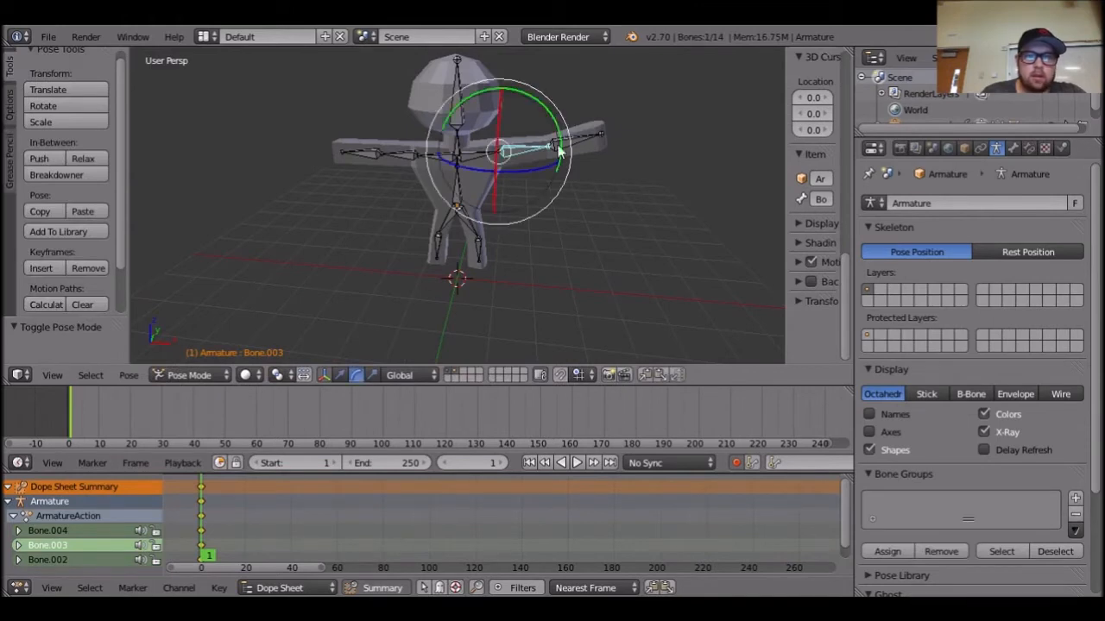
mouse_move(562, 130)
left_mouse_down()
mouse_move(550, 121)
mouse_move(566, 142)
left_mouse_up()
right_click(587, 160)
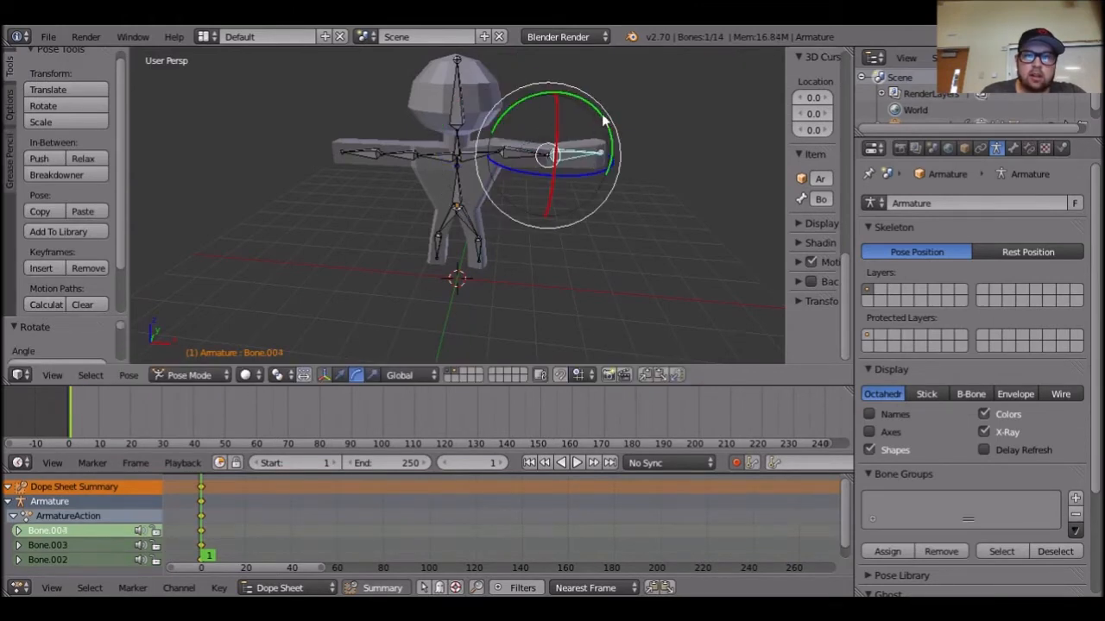
Rotate the shoulder and upper arm bones of the character's opposite arm, and select its forearm bone.
right_click(447, 159)
left_click_drag(490, 106, 502, 116)
right_click(398, 151)
left_click(355, 373)
left_click_drag(471, 129, 429, 116)
right_click(372, 150)
Rotate the torso bone (Bone) slightly to tilt the character's upper body.
mouse_move(460, 202)
middle_mouse_down()
mouse_move(496, 198)
mouse_move(475, 205)
middle_mouse_up()
right_click(473, 204)
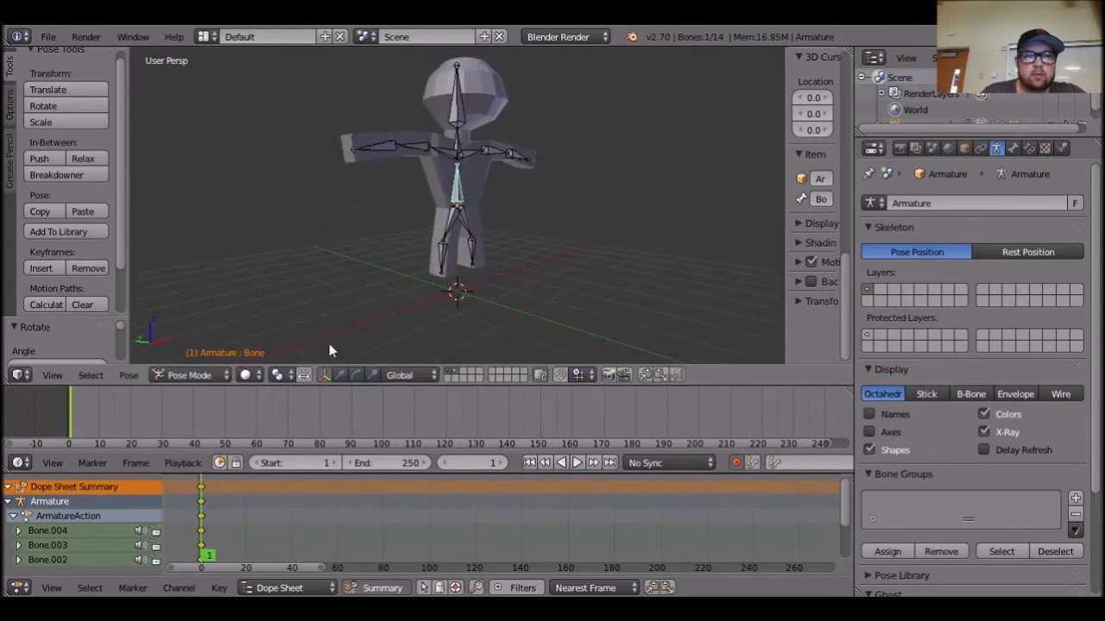
left_click(352, 375)
left_click_drag(499, 177, 495, 168)
Select the thigh bone Bone.010 and rotate it to swing that leg away from the other.
right_click(469, 231)
right_click(447, 233)
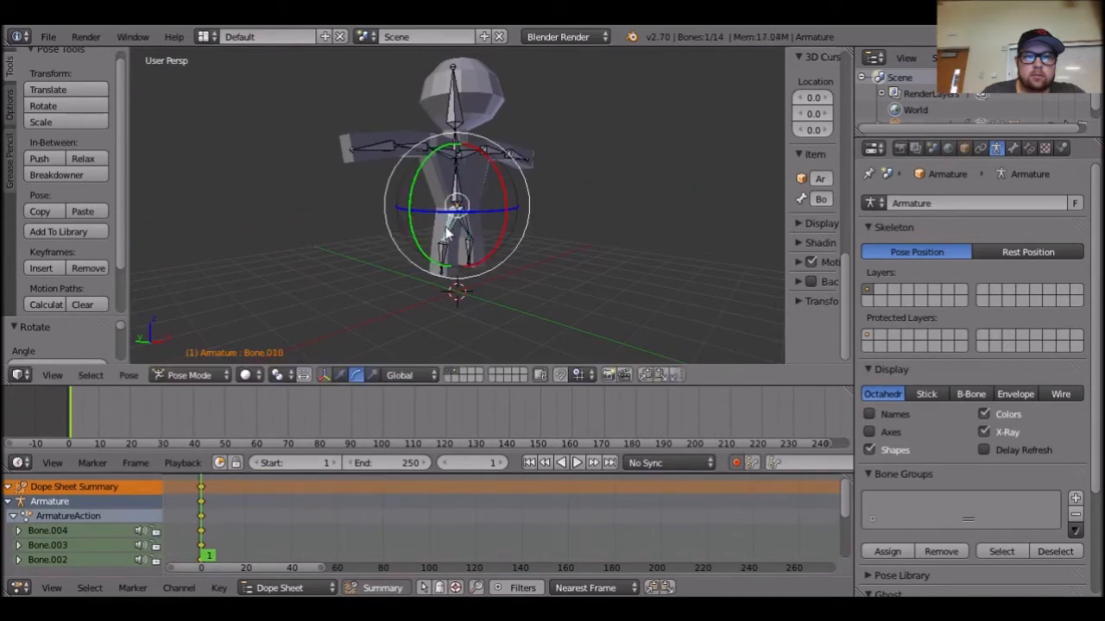
left_click_drag(504, 182, 505, 156)
scroll(522, 293, "up", 4)
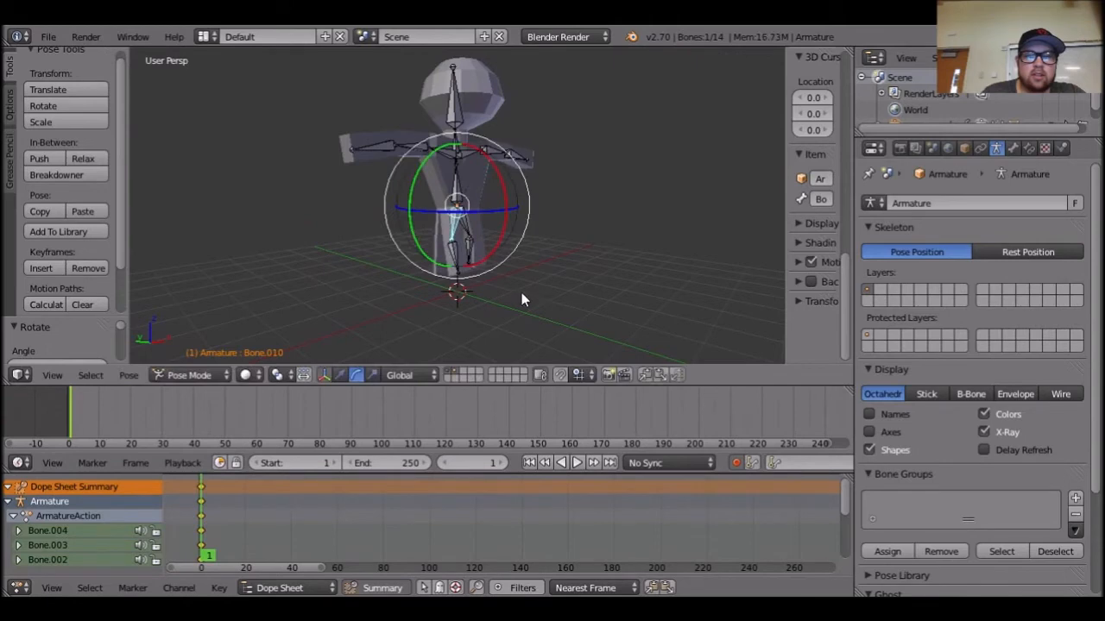
middle_click_drag(517, 344, 542, 215)
left_click_drag(518, 177, 496, 148)
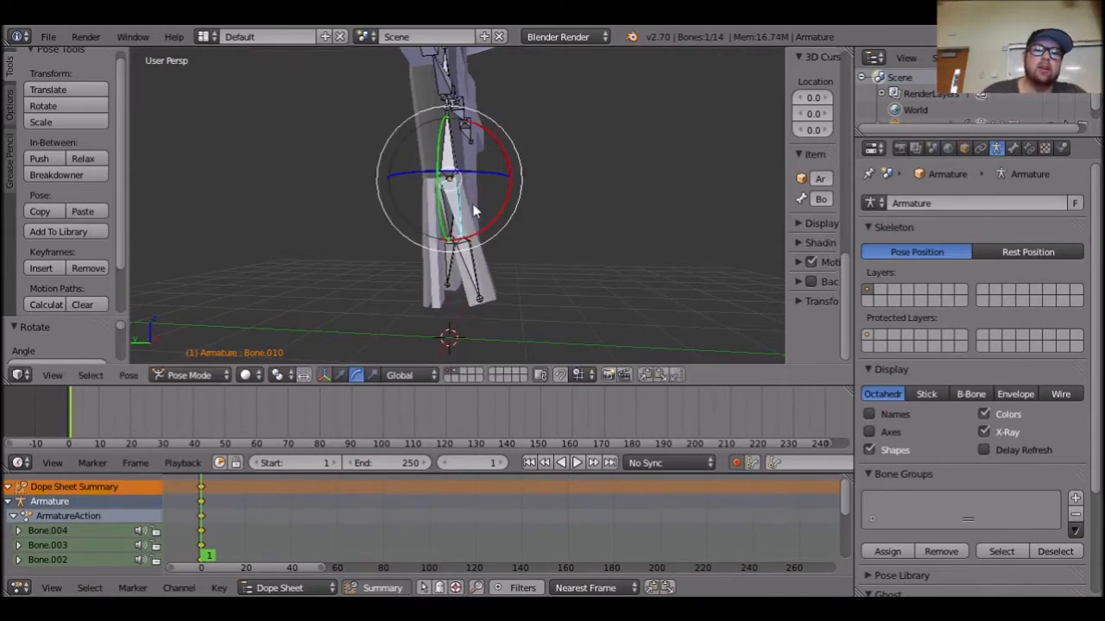
Compare the leg bones' rest placement in Edit Mode with their rotated placement in Pose Mode.
key("Tab")
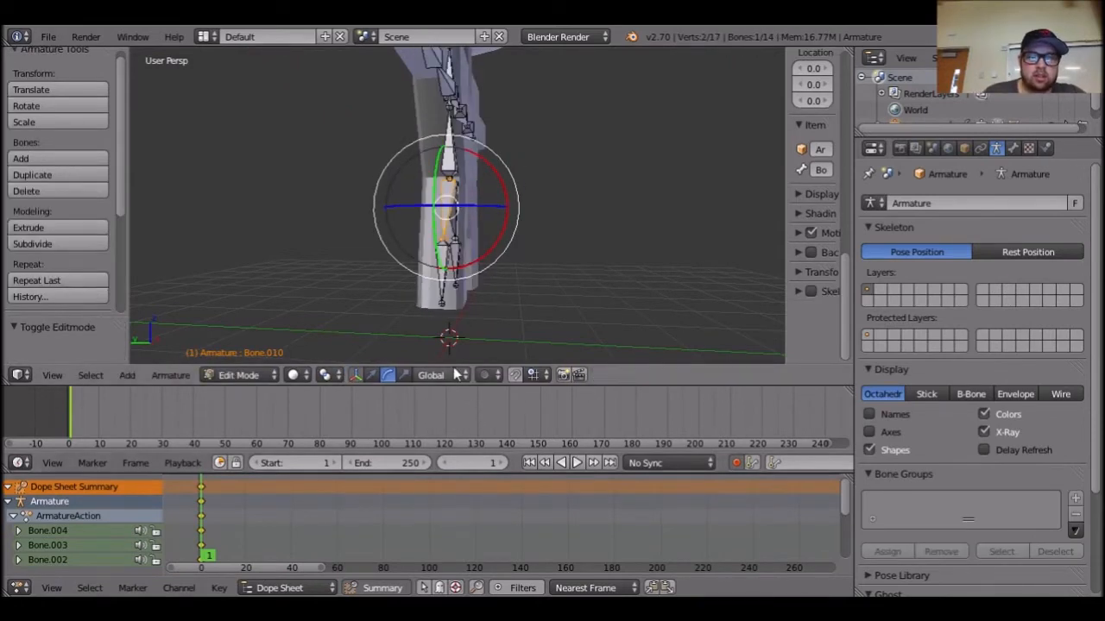
key("Tab")
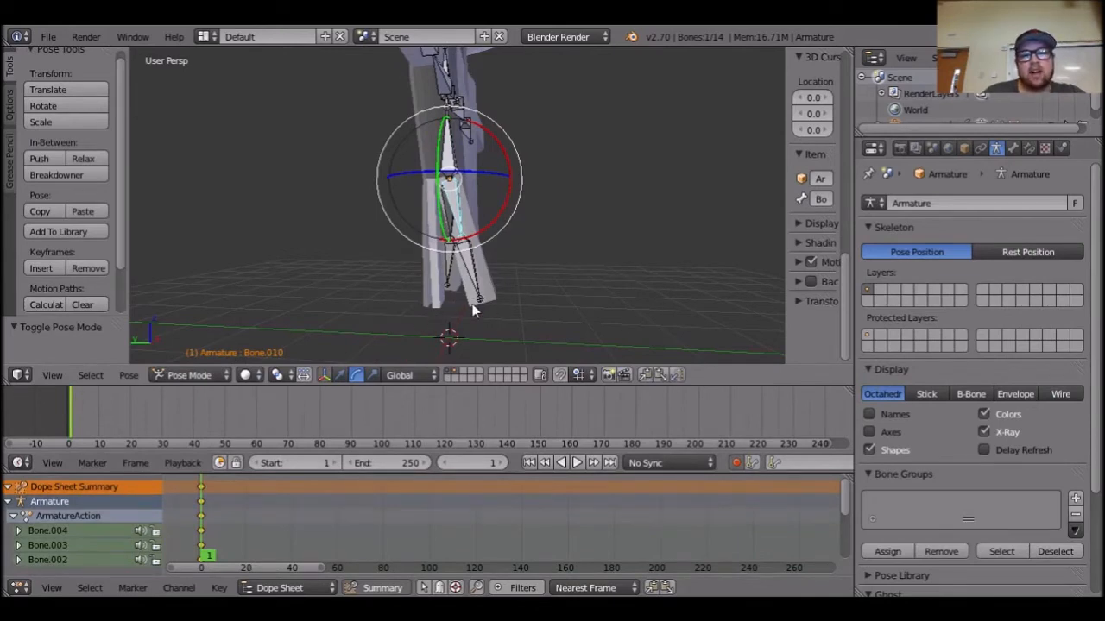
key("Tab")
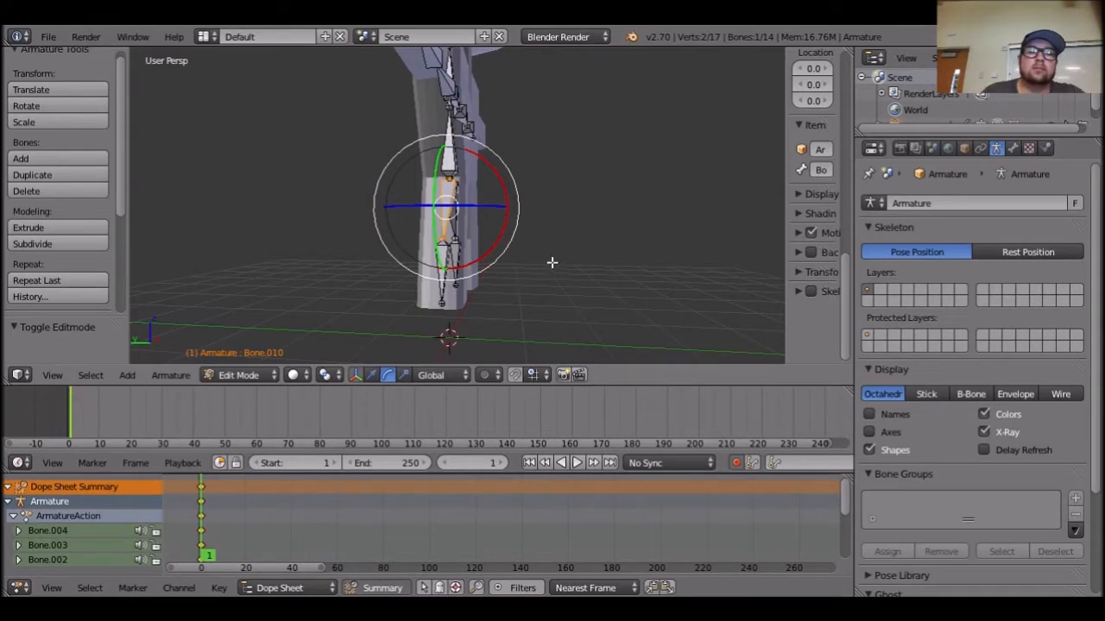
key("Tab")
Leave Pose Mode, select the character mesh and switch it to Weight Paint mode.
left_click(207, 374)
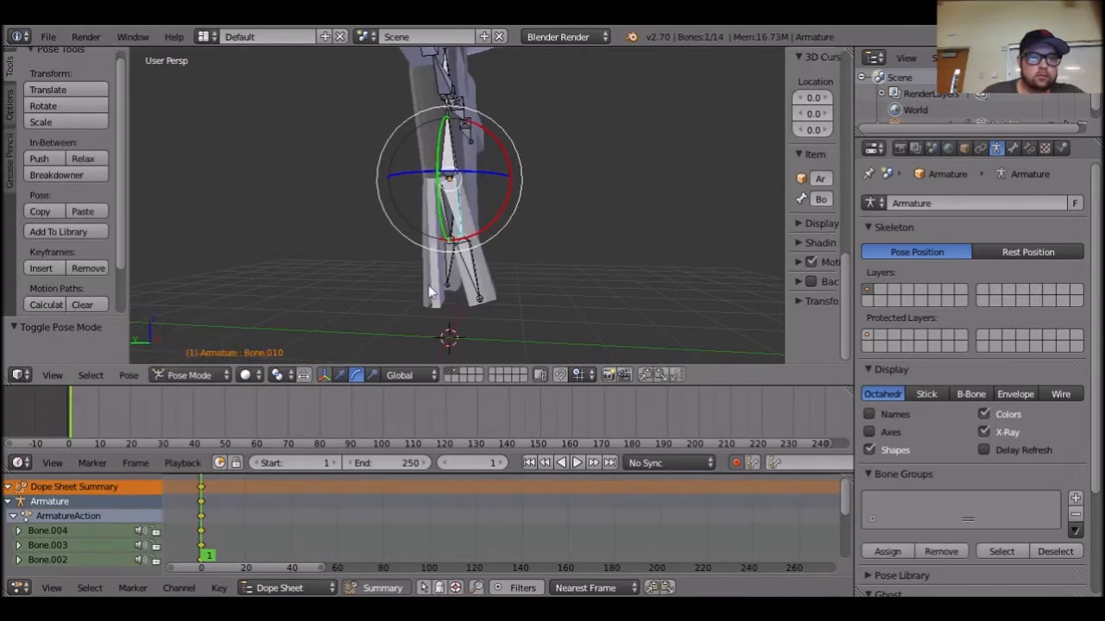
right_click(382, 234)
left_click(274, 374)
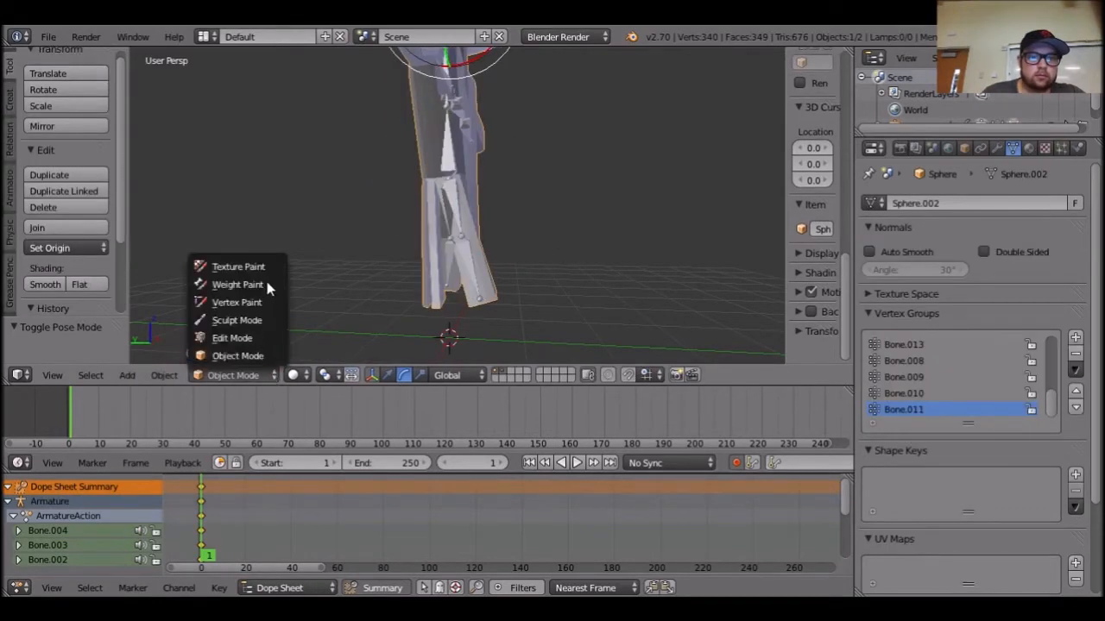
left_click(240, 267)
left_click(186, 378)
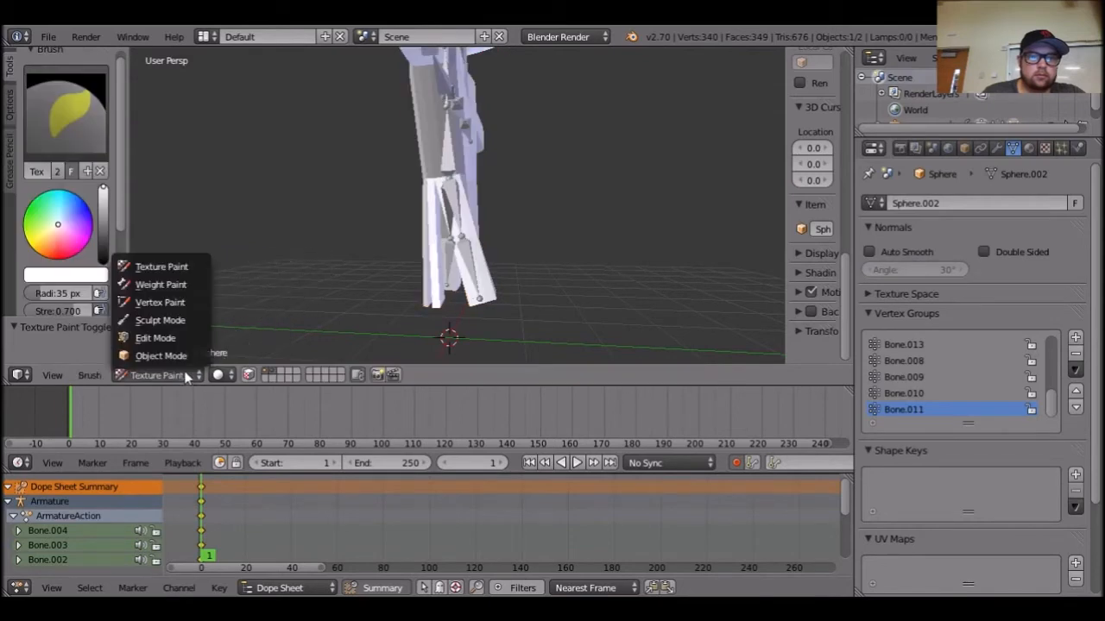
left_click(194, 286)
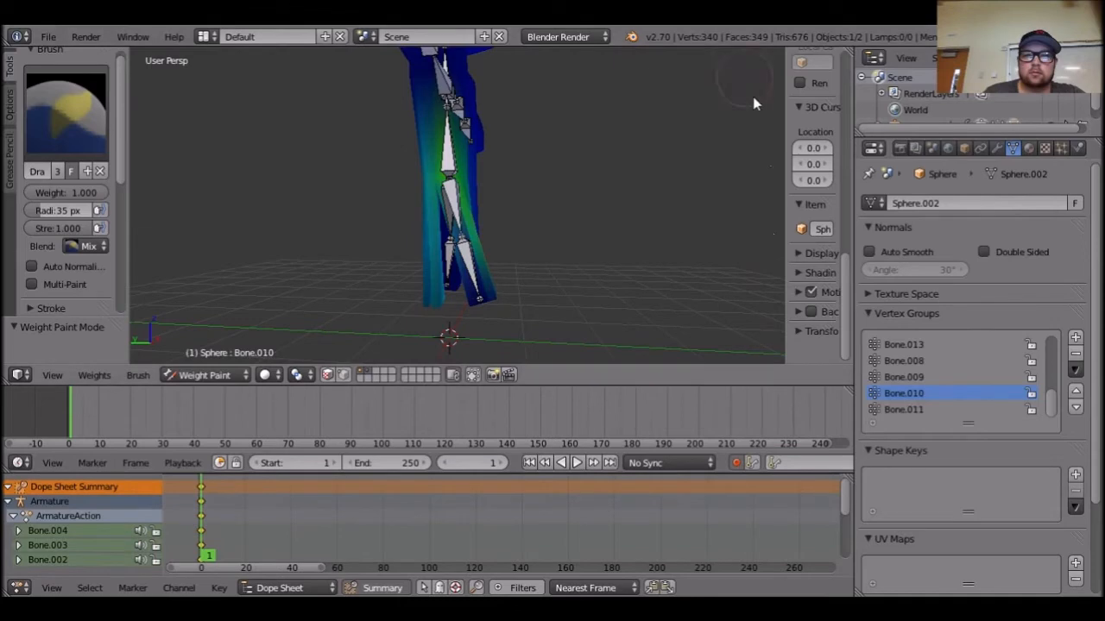
Examine the Bone.010 weight colours around the legs and torso in Weight Paint, comparing them with the deformed mesh in Object Mode.
left_click_drag(844, 293, 848, 267)
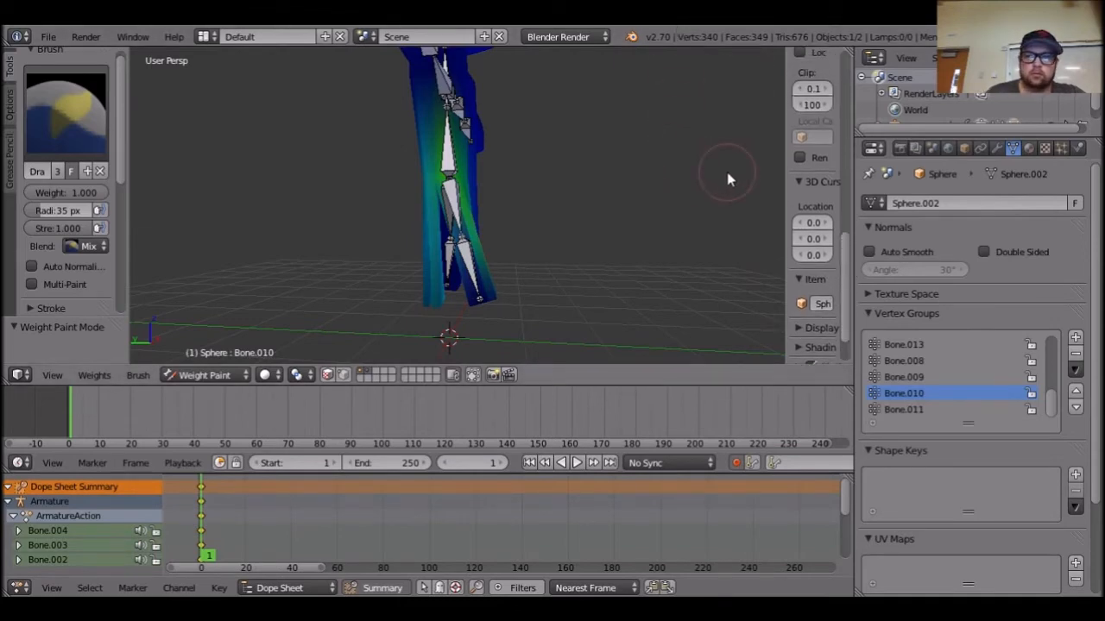
middle_click_drag(720, 178, 609, 215)
scroll(606, 229, "up", 4)
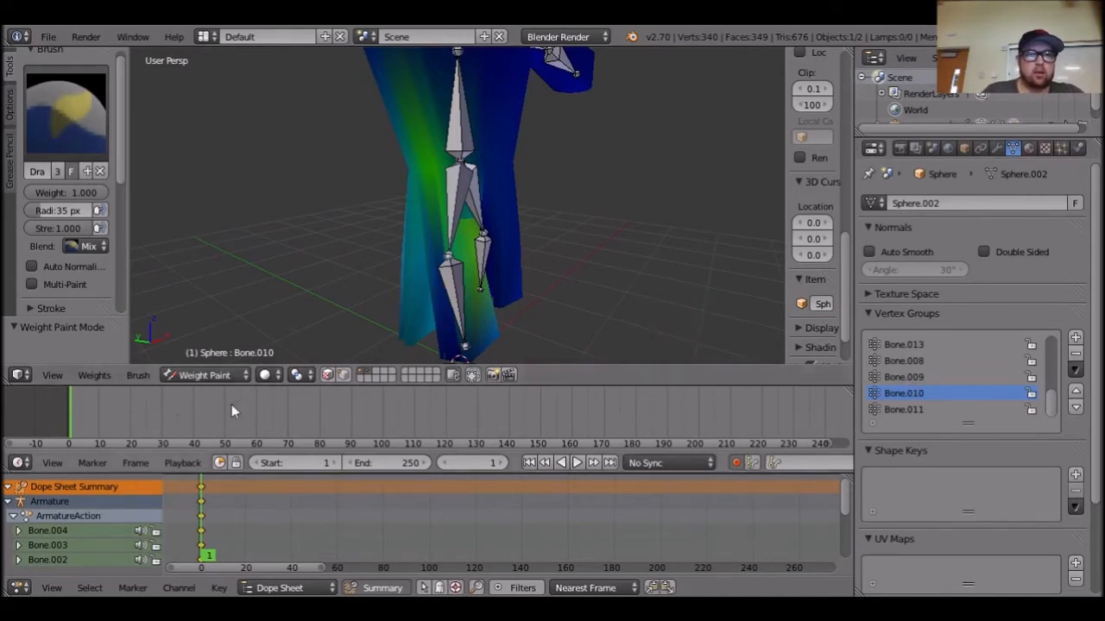
left_click(215, 375)
left_click(216, 356)
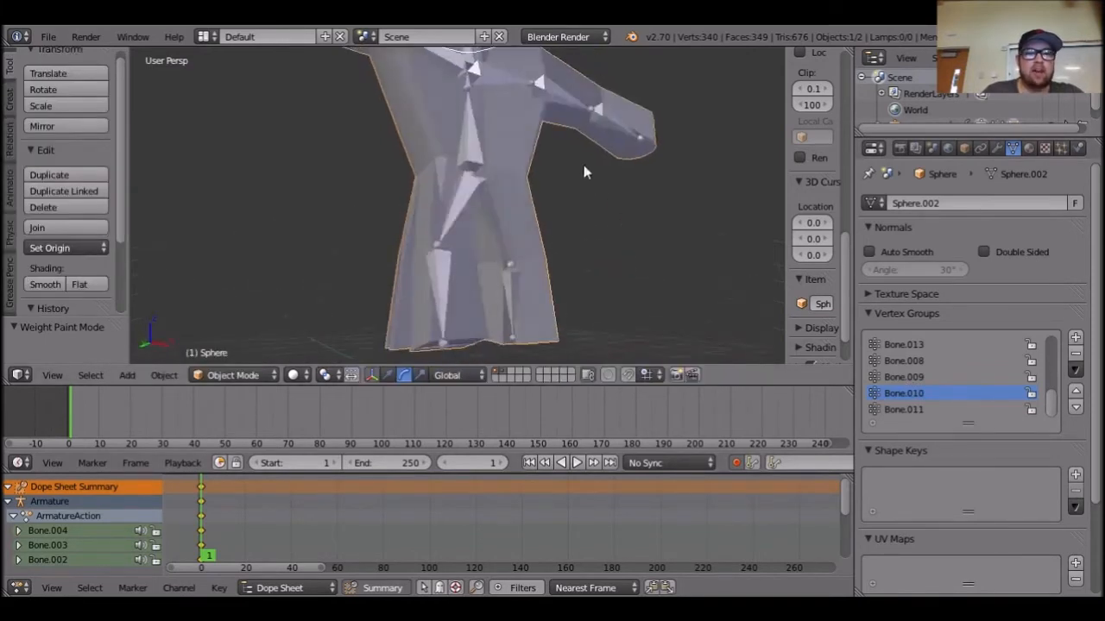
scroll(575, 229, "down", 4)
scroll(592, 224, "up", 2)
middle_click_drag(592, 224, 690, 251)
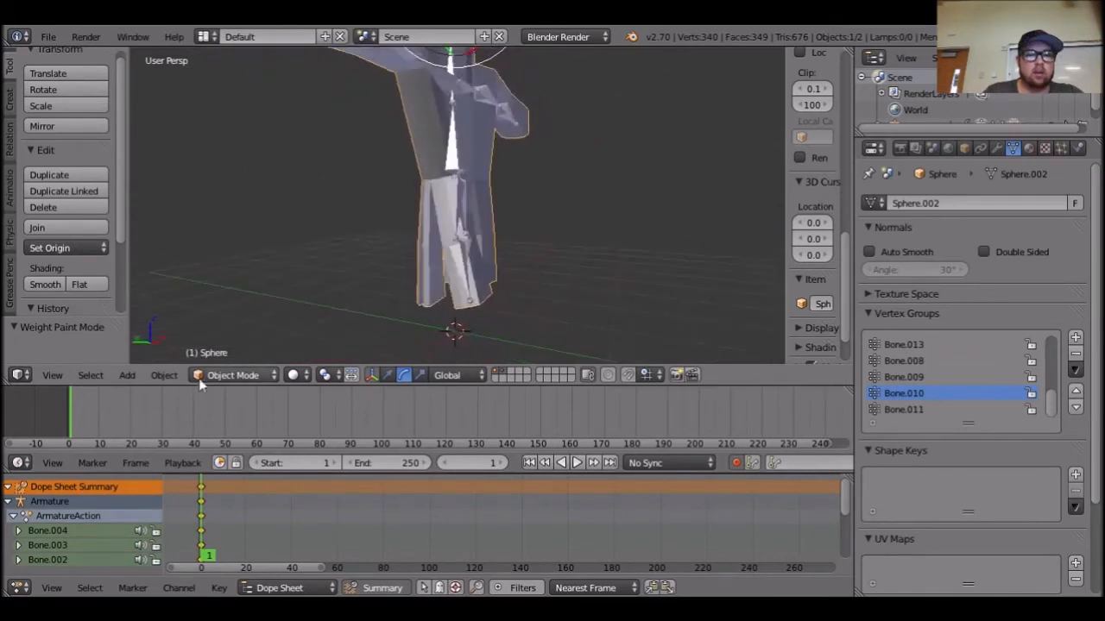
left_click(198, 377)
left_click(242, 283)
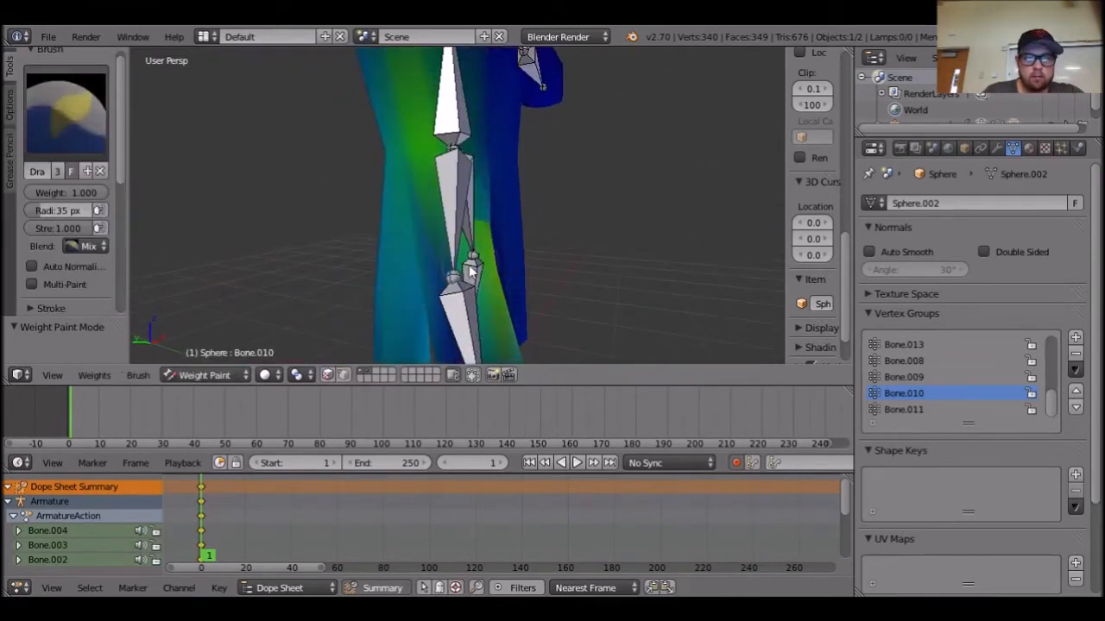
middle_click_drag(447, 265, 464, 269)
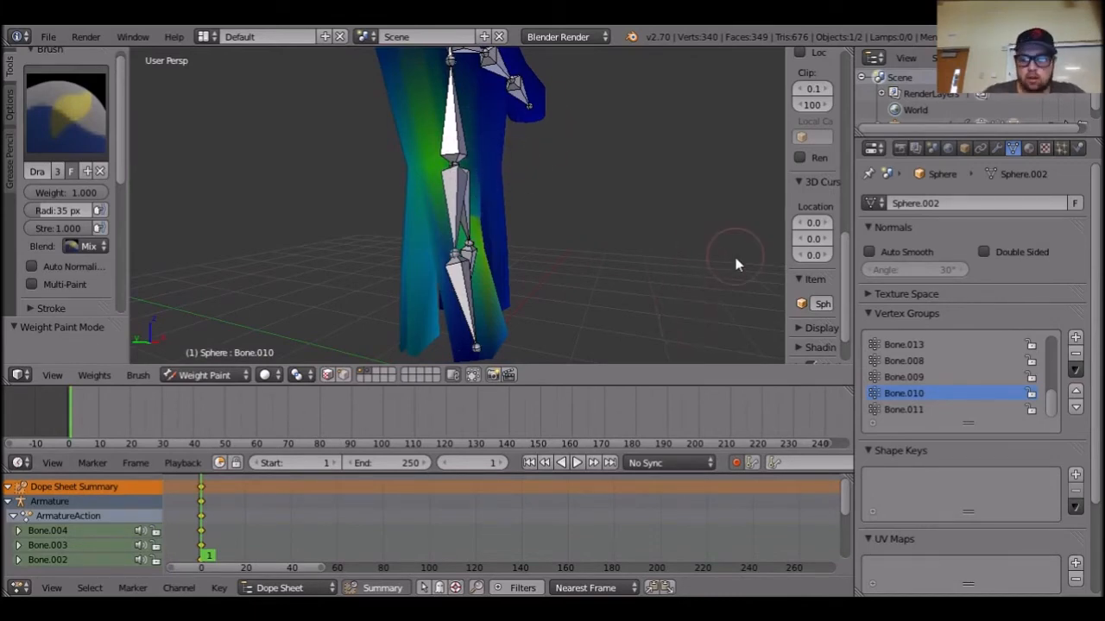
Select the Bone.011 vertex group and paint weight 1.000 all around the lower end of that leg.
middle_click_drag(737, 264, 641, 229)
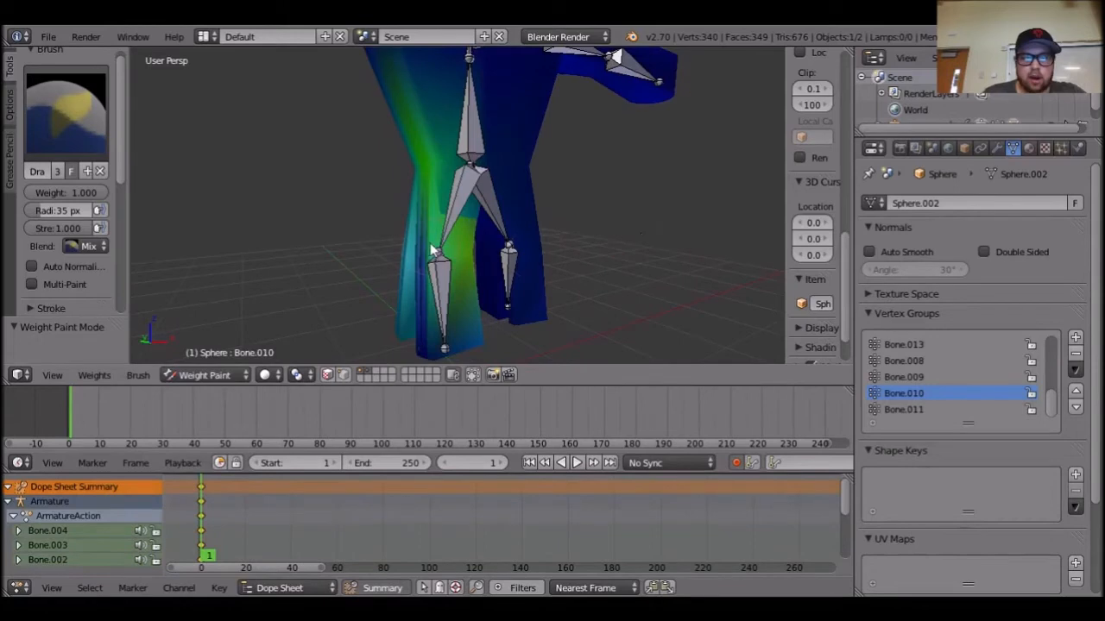
left_click(911, 380)
left_click(916, 393)
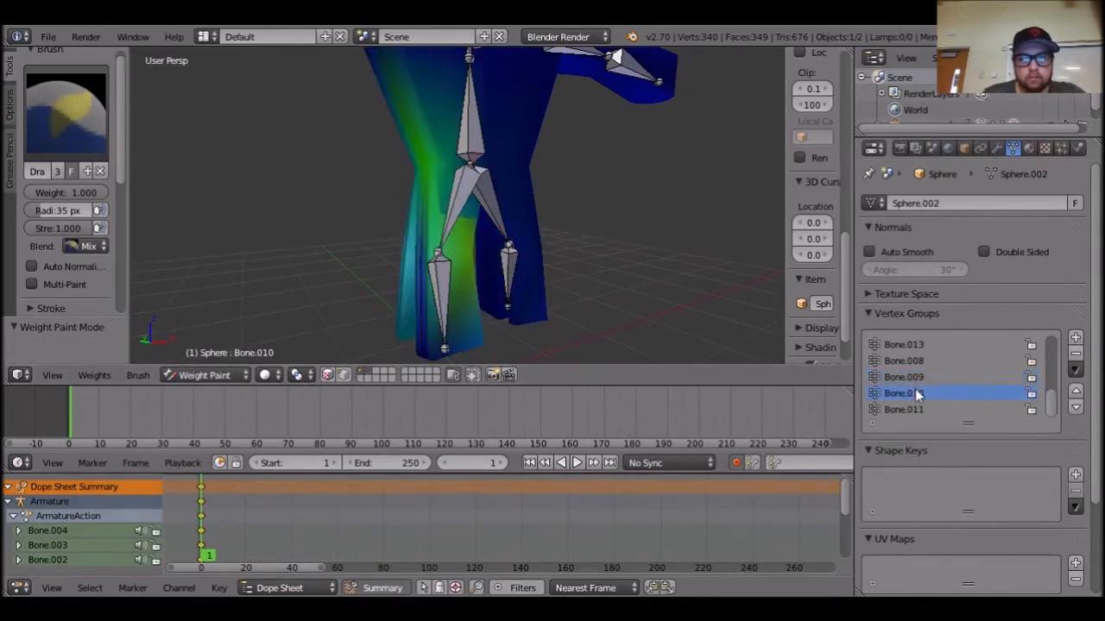
left_click(919, 409)
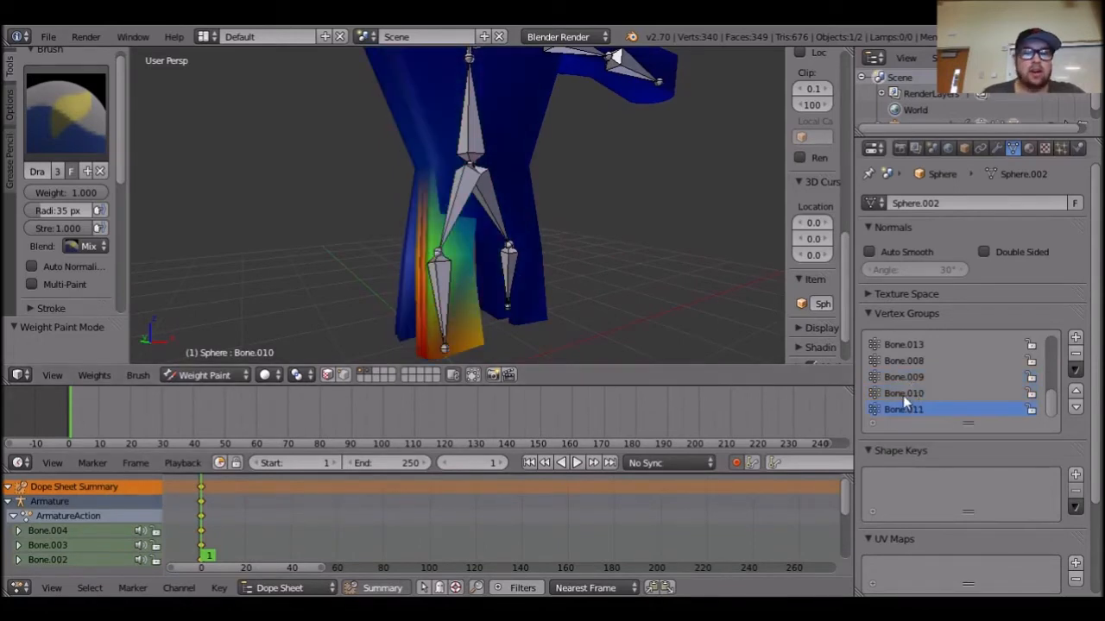
mouse_move(740, 340)
middle_mouse_down()
mouse_move(745, 289)
mouse_move(717, 252)
middle_mouse_up()
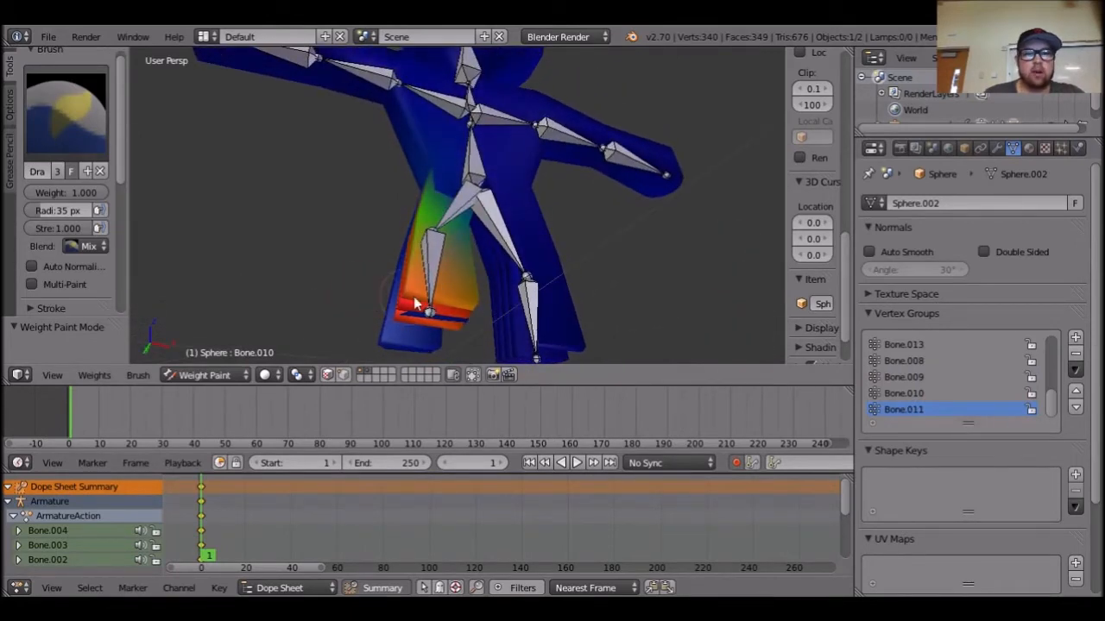
left_click(55, 191)
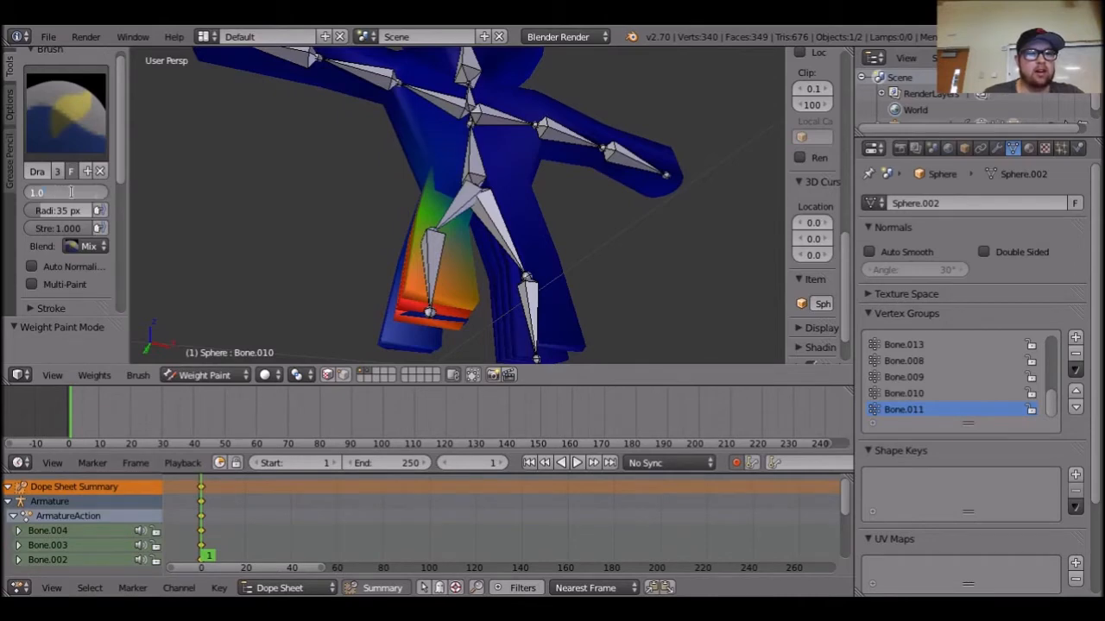
key("Return")
middle_click_drag(618, 302, 423, 308)
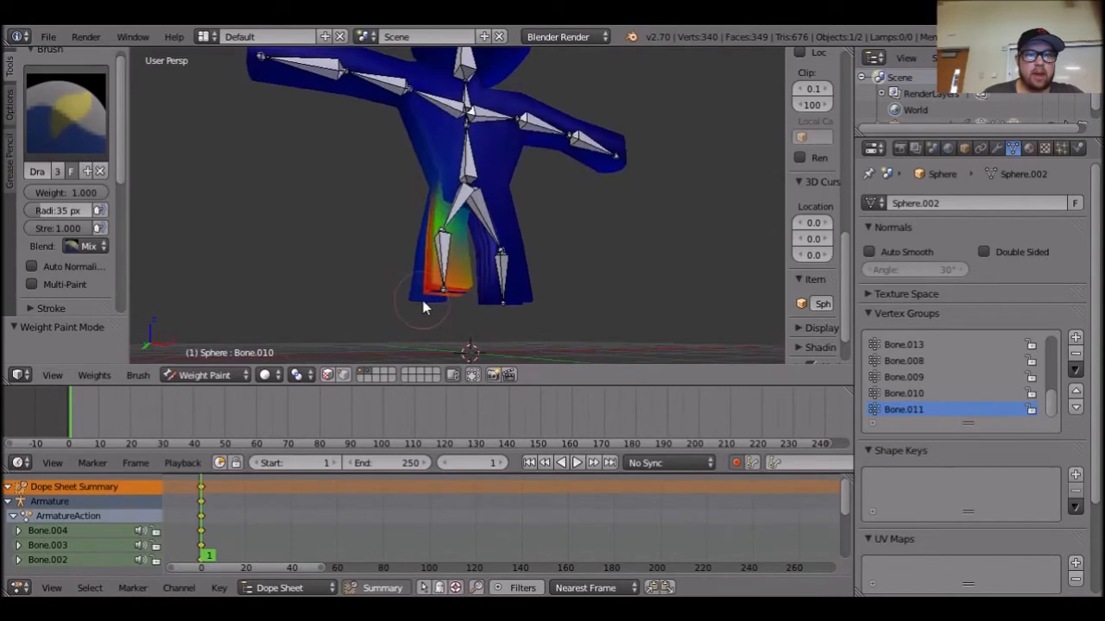
mouse_move(438, 308)
left_mouse_down()
mouse_move(453, 289)
mouse_move(400, 302)
left_mouse_up()
middle_click_drag(442, 302, 404, 312)
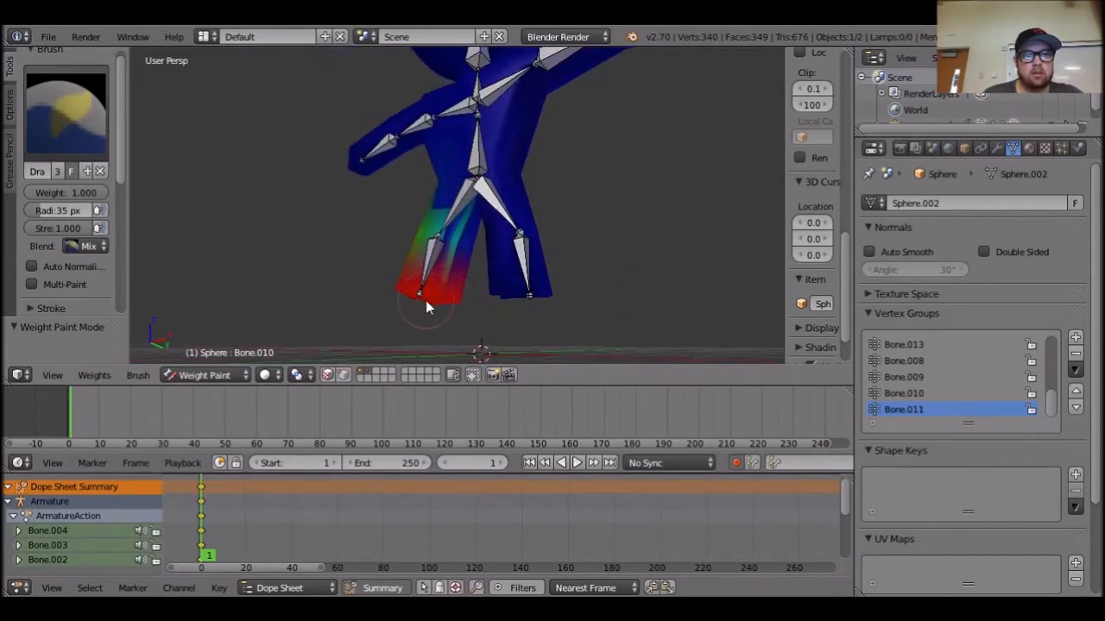
Select the Bone.010 vertex group and paint weight 1.000 around the leg's knee area with a 14 px brush.
left_click(903, 394)
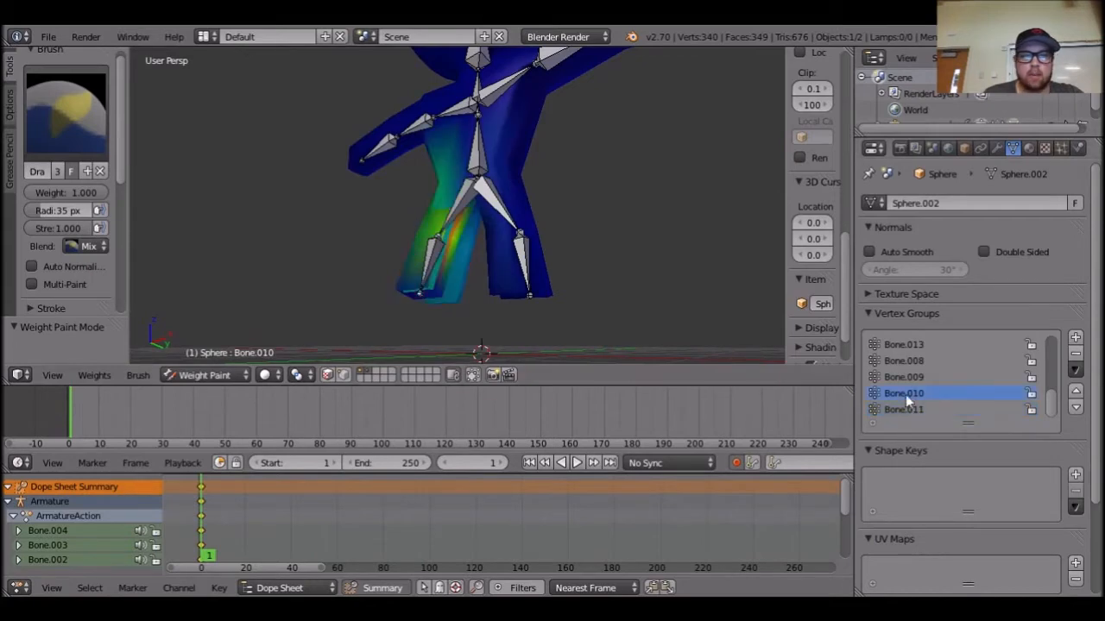
middle_click_drag(615, 332, 149, 57)
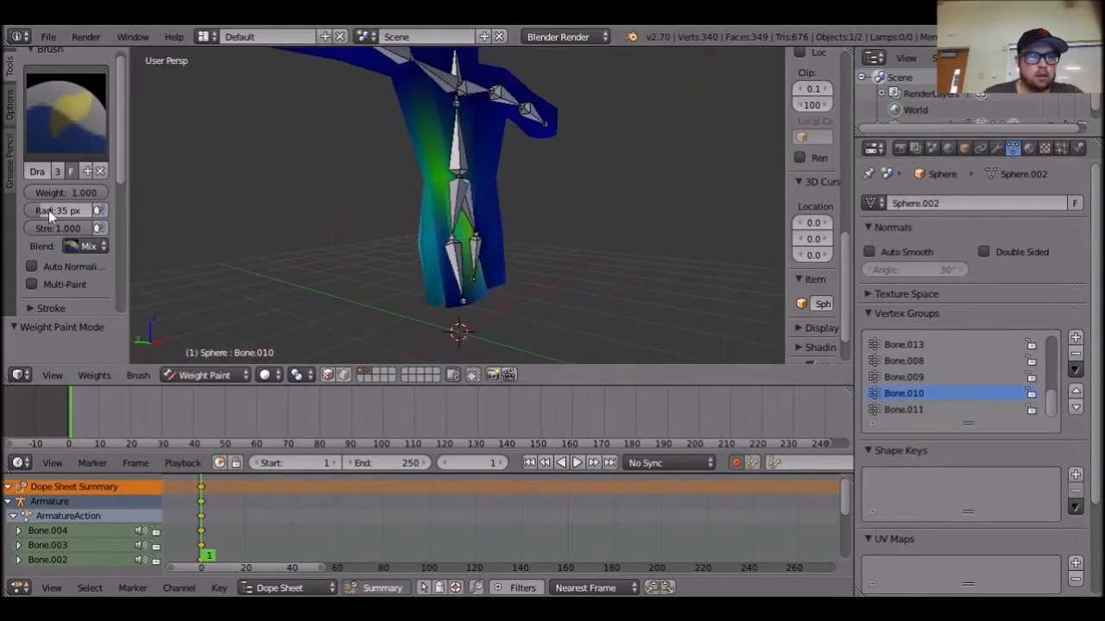
scroll(50, 210, "down", 4)
scroll(51, 207, "up", 3)
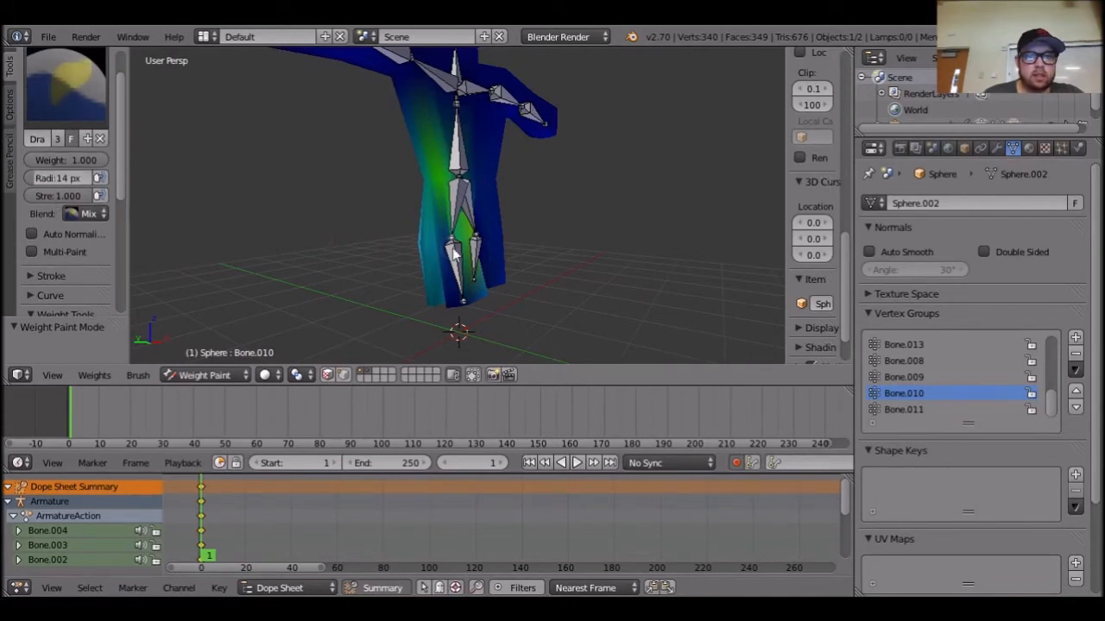
scroll(453, 249, "up", 4)
mouse_move(409, 296)
left_mouse_down()
mouse_move(436, 298)
mouse_move(387, 309)
mouse_move(438, 296)
left_mouse_up()
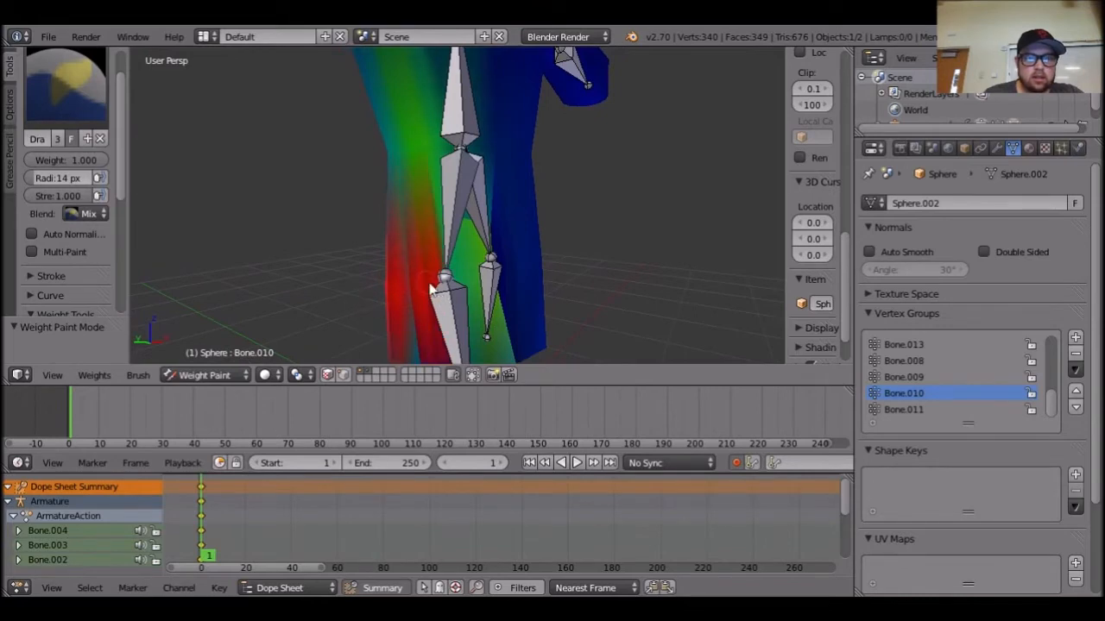
middle_click_drag(540, 322, 453, 282)
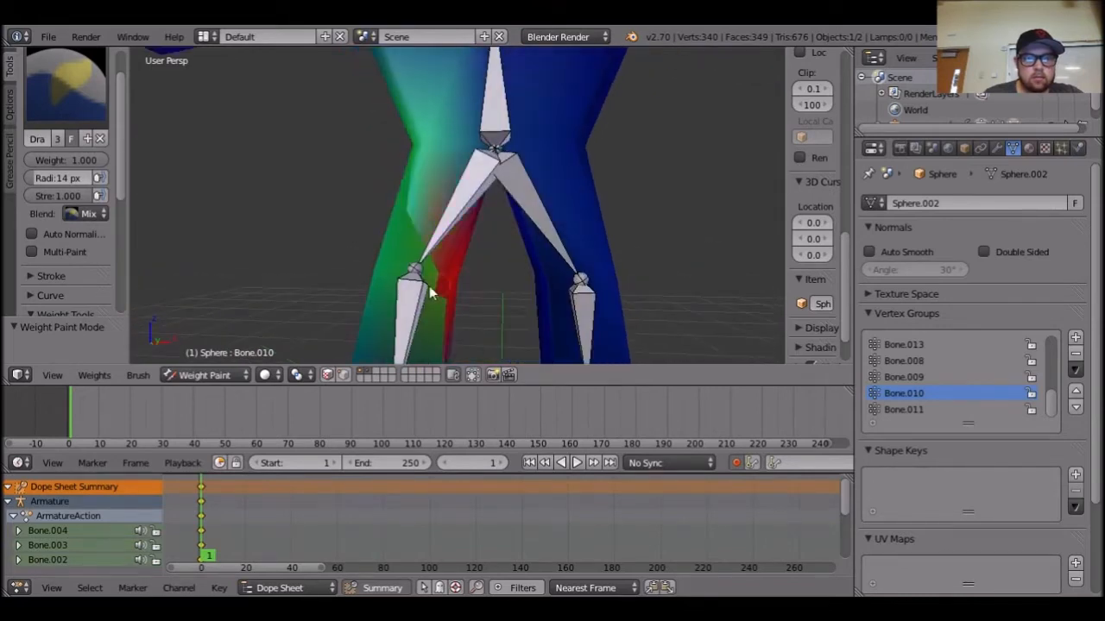
left_click_drag(394, 278, 373, 274)
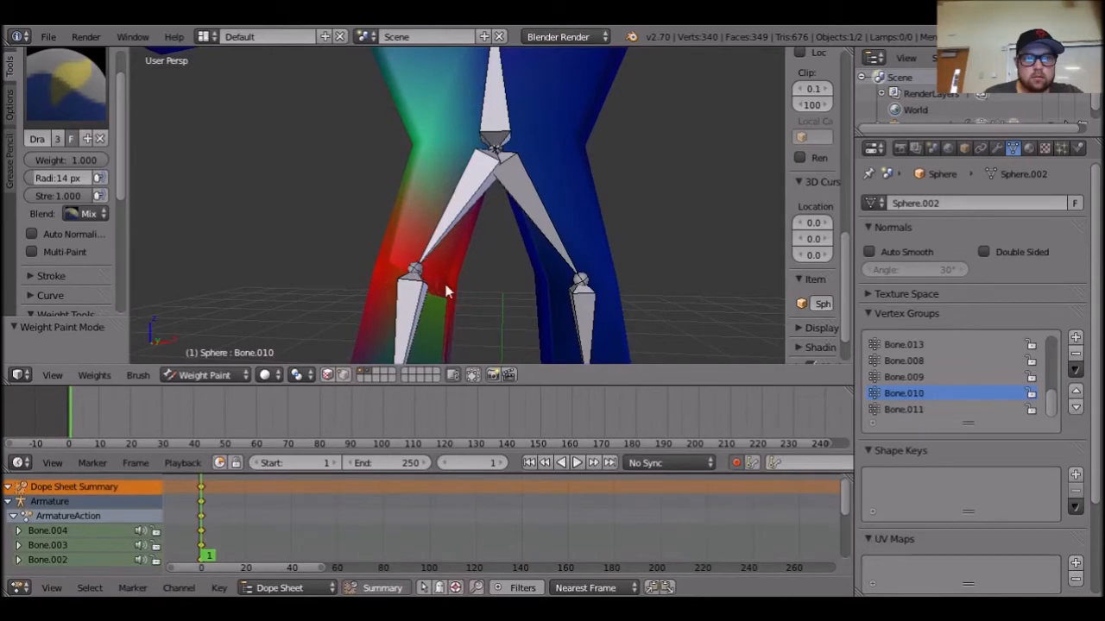
mouse_move(451, 288)
middle_mouse_down()
mouse_move(410, 308)
mouse_move(458, 298)
middle_mouse_up()
left_click_drag(458, 297, 471, 291)
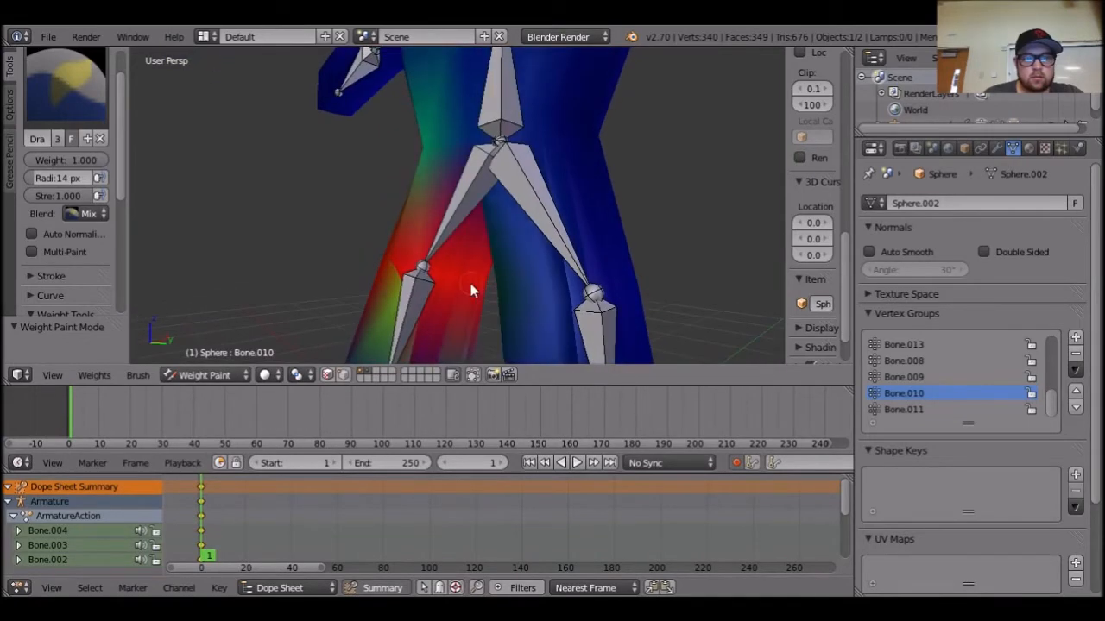
middle_click_drag(455, 316, 664, 308)
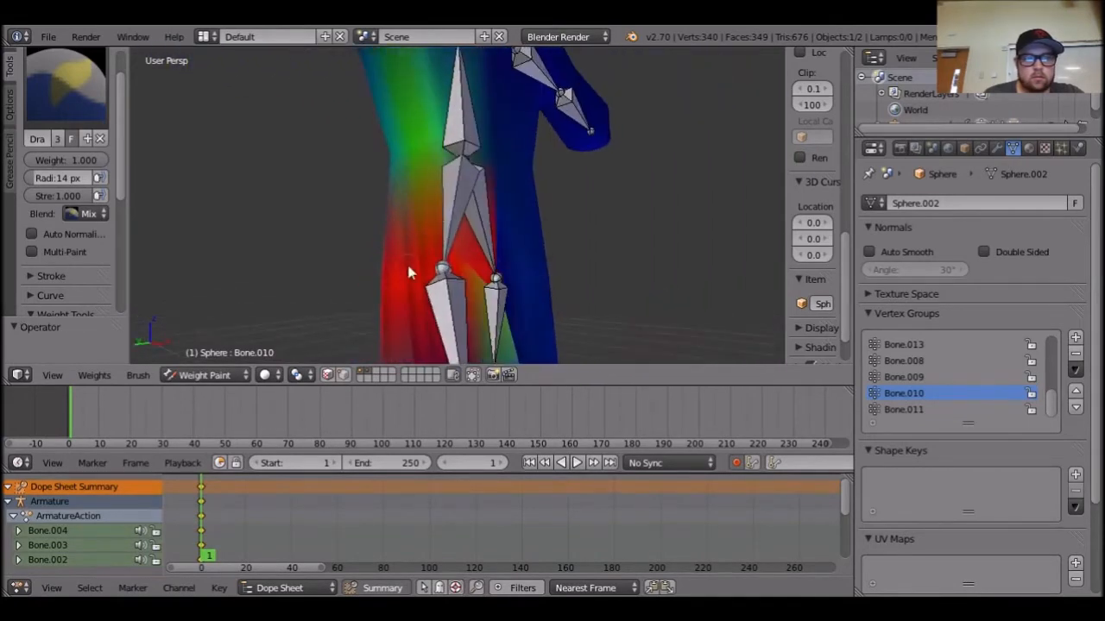
middle_click_drag(402, 280, 544, 312)
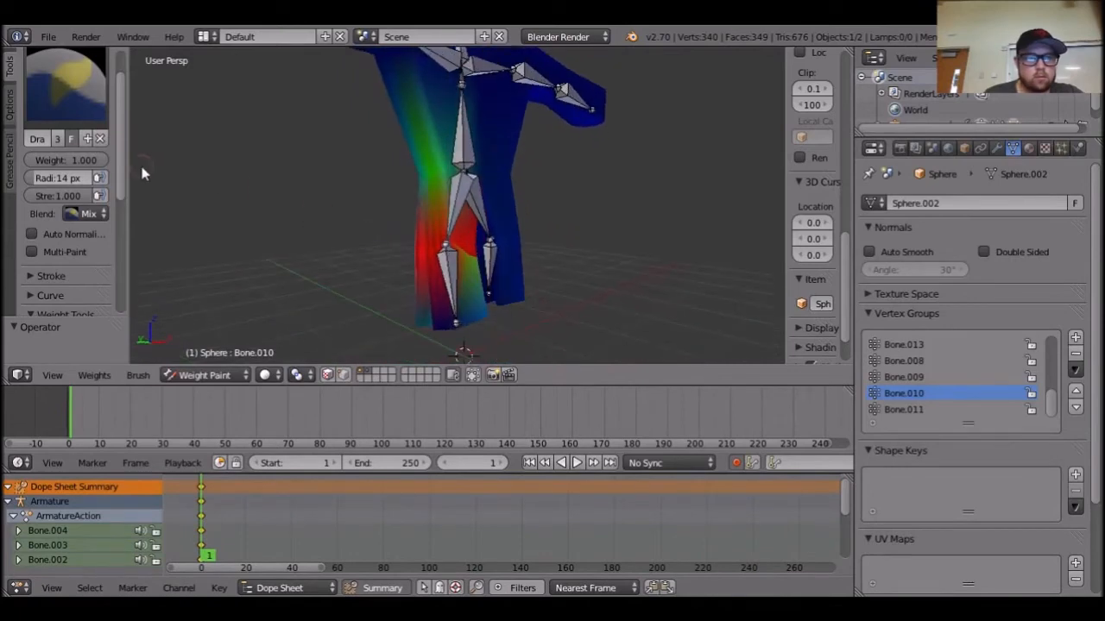
Set the brush weight to 0 and clear the Bone.010 influence from the torso and the bottom of the leg.
left_click(84, 161)
type("0")
key("Return")
left_click_drag(492, 176, 453, 182)
left_click_drag(424, 321, 409, 323)
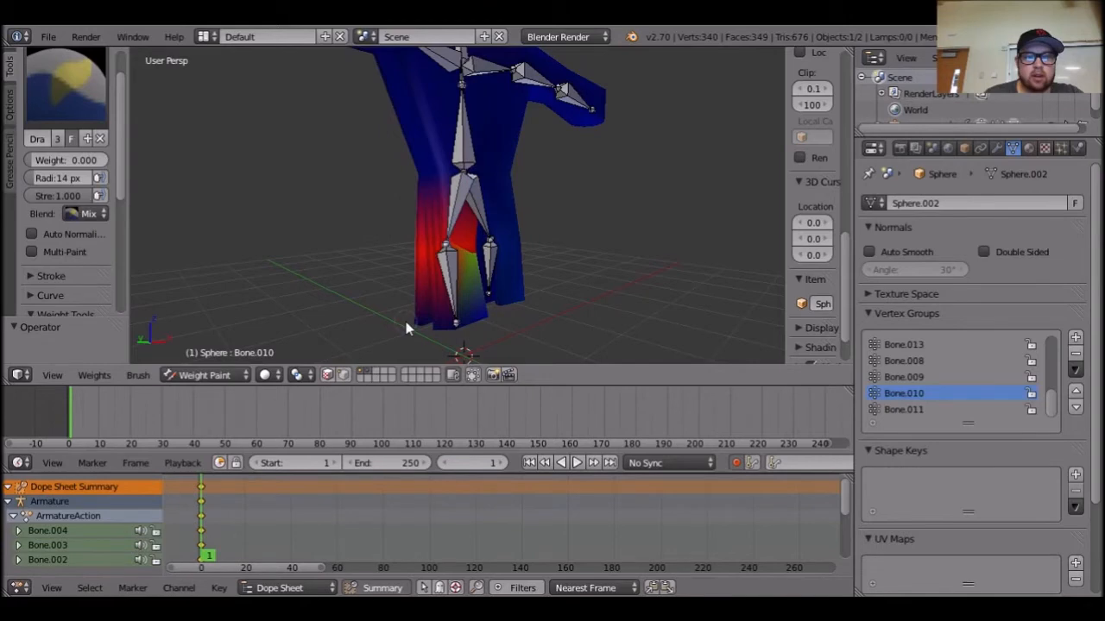
mouse_move(421, 324)
middle_mouse_down()
mouse_move(478, 335)
mouse_move(424, 323)
middle_mouse_up()
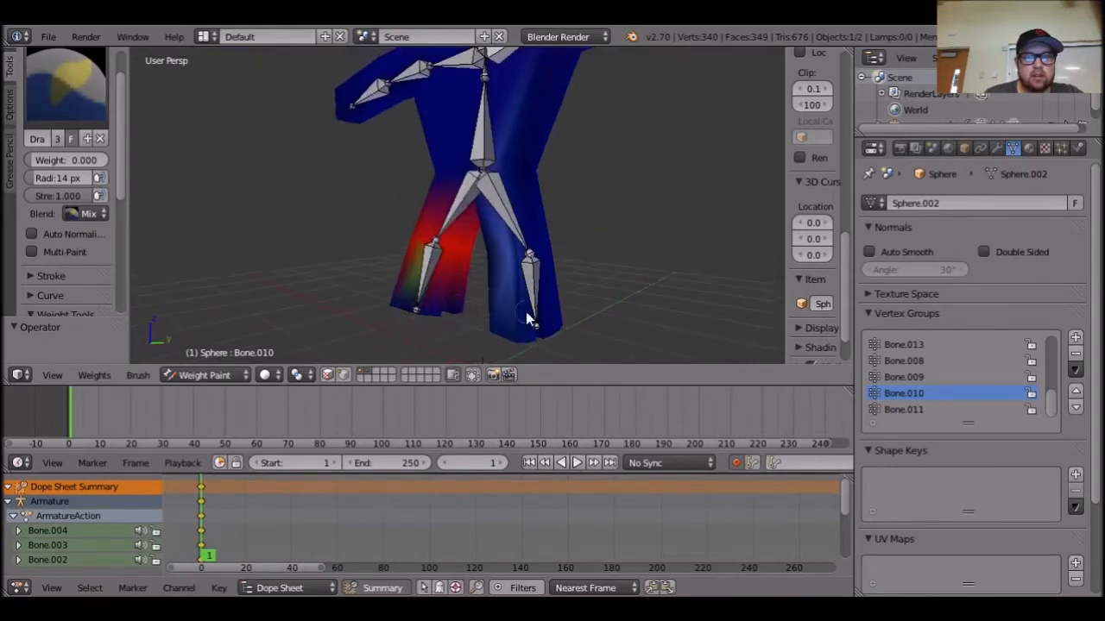
Set the brush weight back to 1 and fill the remaining gap in the Bone.010 weights around the knee.
left_click(60, 161)
type("1")
key("Return")
scroll(453, 339, "up", 5)
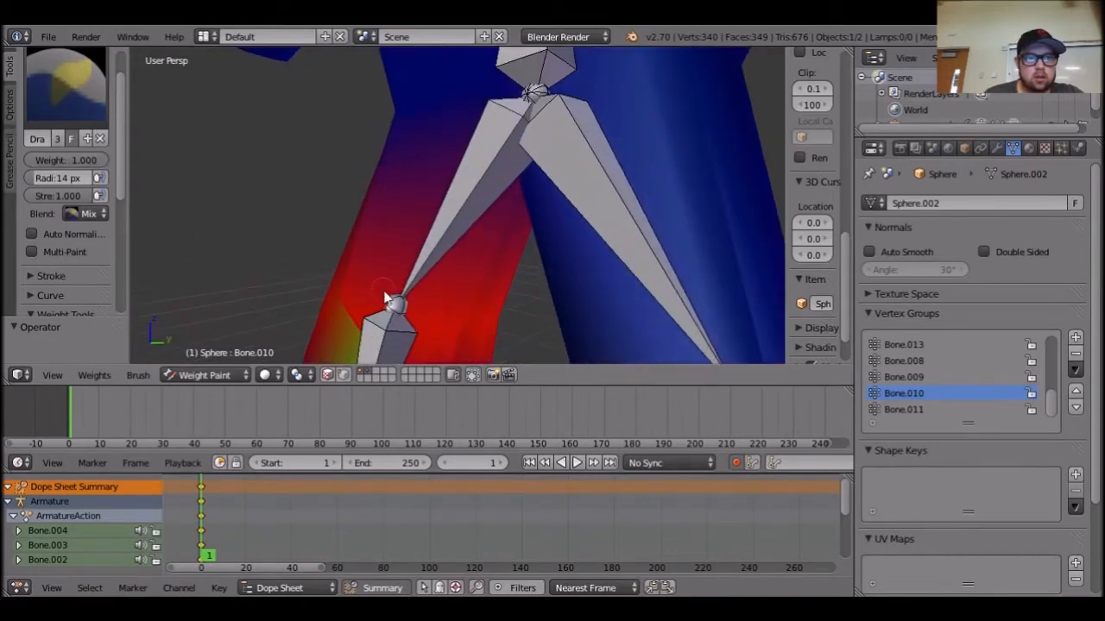
scroll(386, 332, "down", 3)
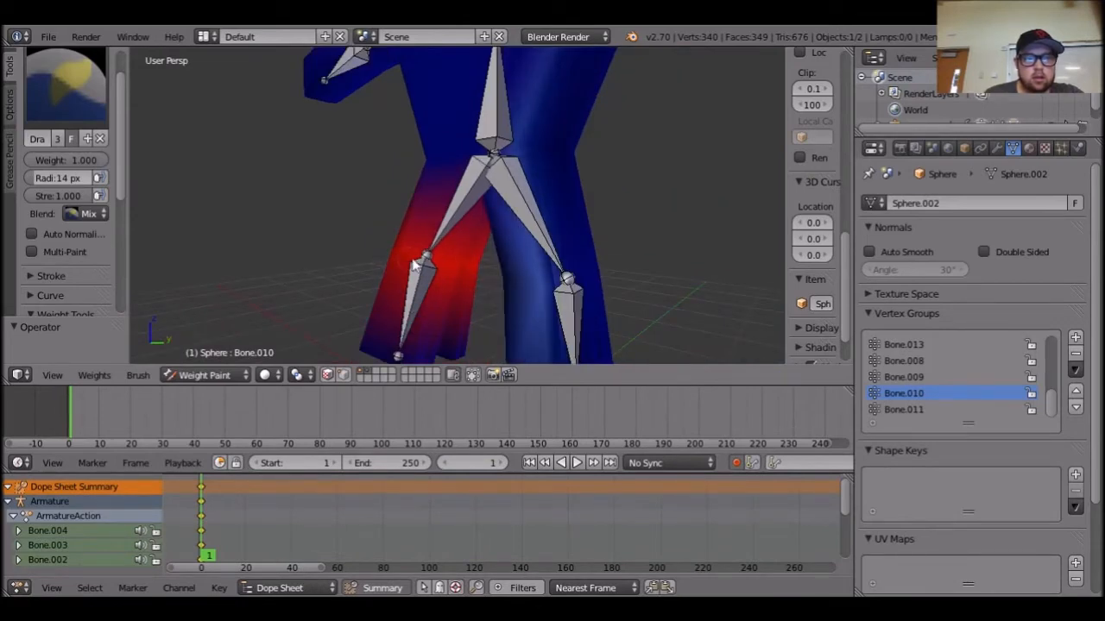
middle_click_drag(391, 287, 556, 290)
middle_click_drag(409, 278, 574, 273)
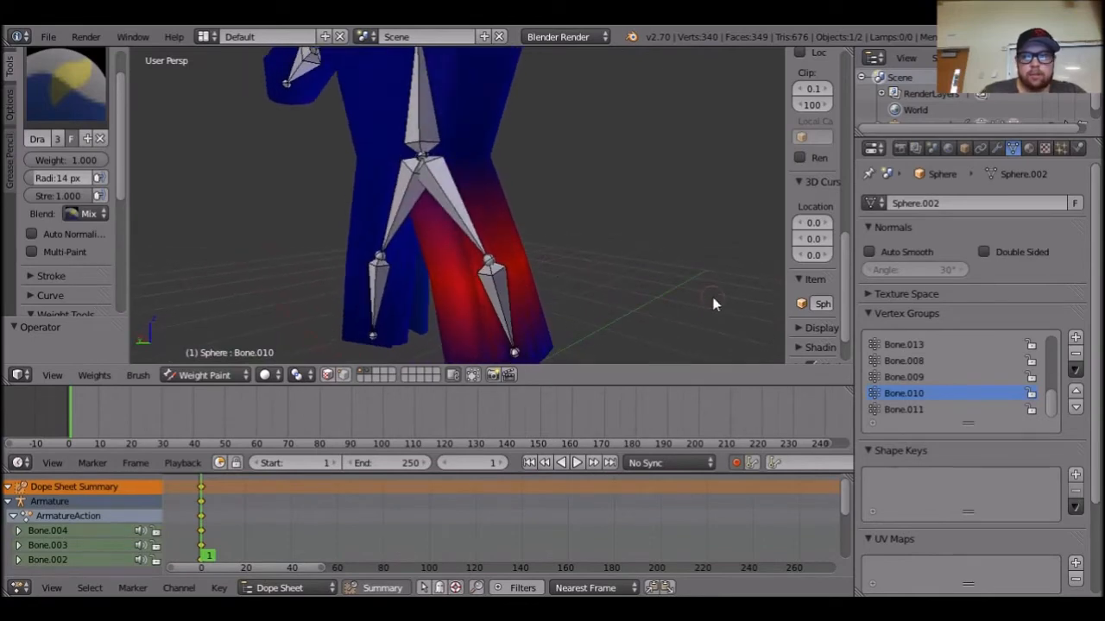
Switch to Bone.011 and paint weight 0.000 to clear its influence from the upper leg and the opposite leg.
left_click(913, 409)
middle_click_drag(656, 259, 705, 277)
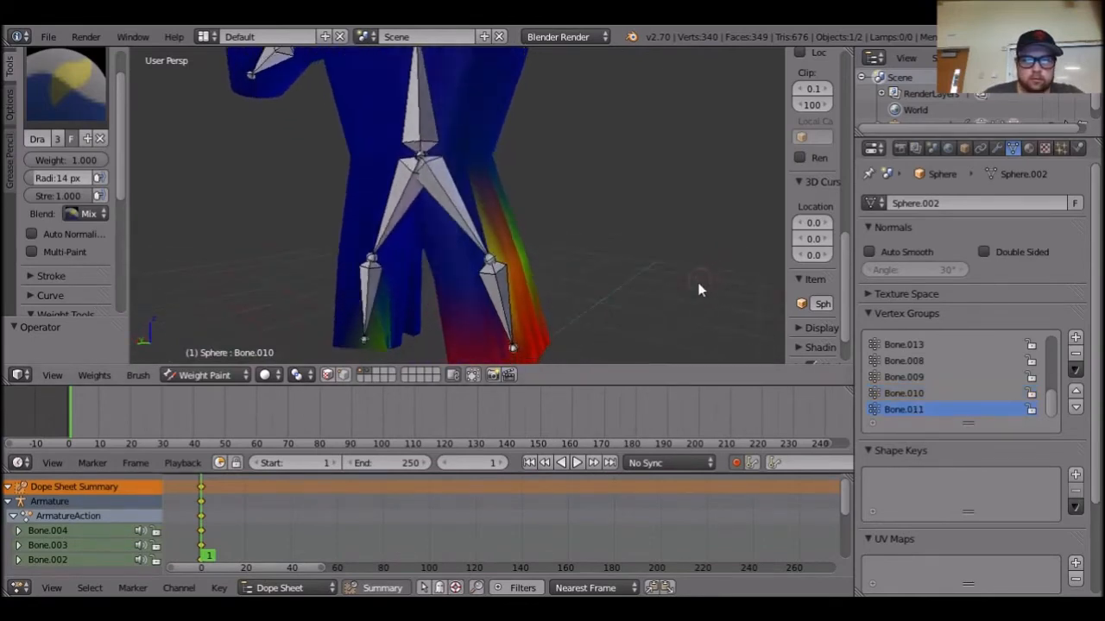
scroll(704, 277, "down", 2)
left_click_drag(96, 159, 36, 160)
mouse_move(403, 275)
left_mouse_down()
mouse_move(395, 302)
mouse_move(440, 252)
mouse_move(514, 241)
left_mouse_up()
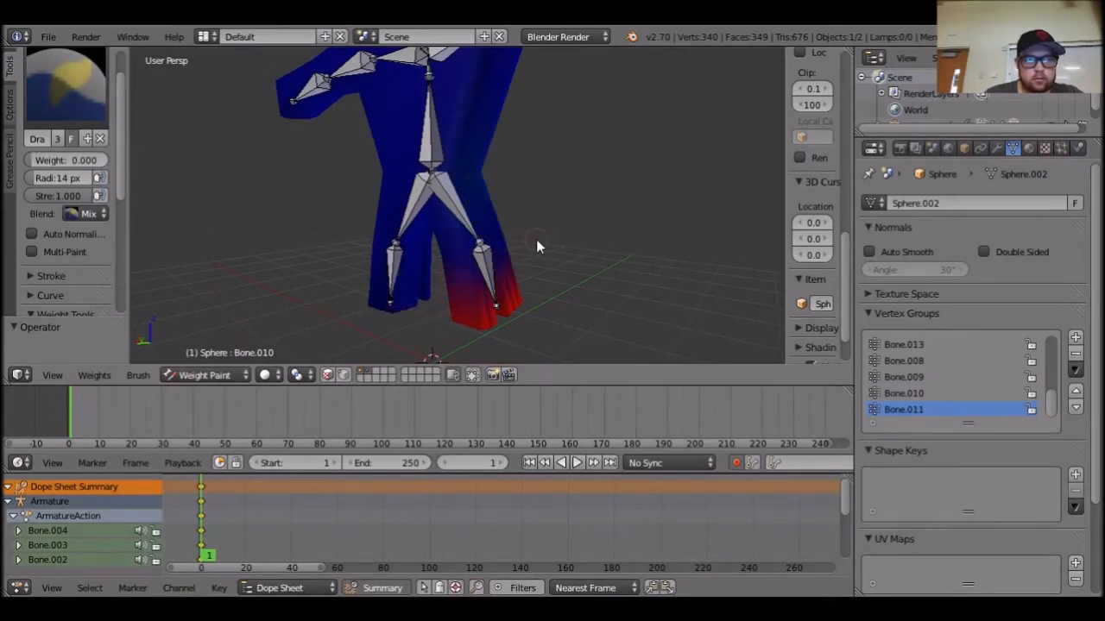
Select the Bone.009 vertex group, clear its upper-leg weights, and paint weight 1.000 around the bottom of that leg.
mouse_move(503, 268)
middle_mouse_down()
mouse_move(577, 296)
mouse_move(207, 249)
mouse_move(317, 255)
mouse_move(278, 221)
mouse_move(234, 141)
mouse_move(286, 79)
mouse_move(359, 147)
mouse_move(464, 116)
mouse_move(456, 62)
mouse_move(442, 116)
mouse_move(352, 191)
mouse_move(192, 217)
mouse_move(257, 262)
mouse_move(391, 299)
middle_mouse_up()
left_click(938, 393)
left_click(919, 378)
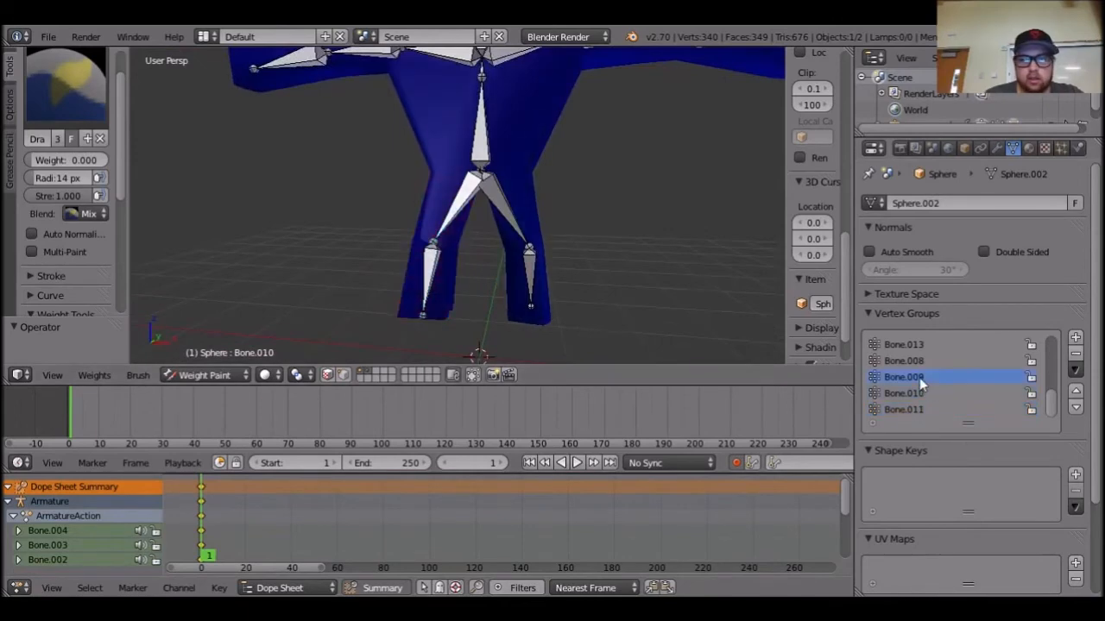
mouse_move(684, 327)
middle_mouse_down()
mouse_move(592, 279)
mouse_move(648, 279)
mouse_move(578, 254)
middle_mouse_up()
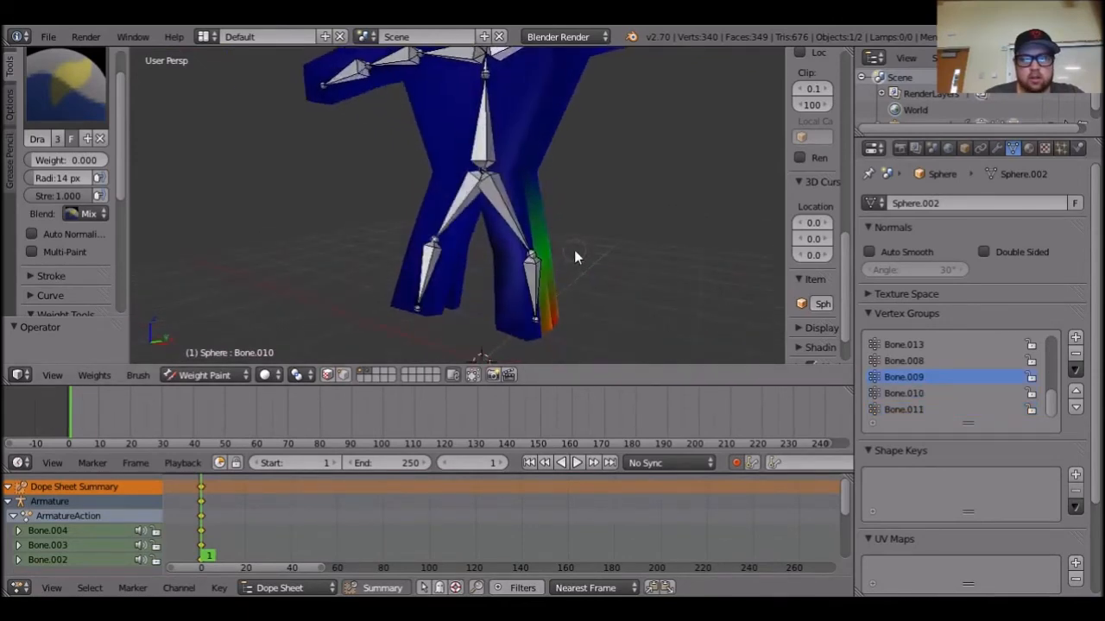
left_click_drag(49, 160, 107, 160)
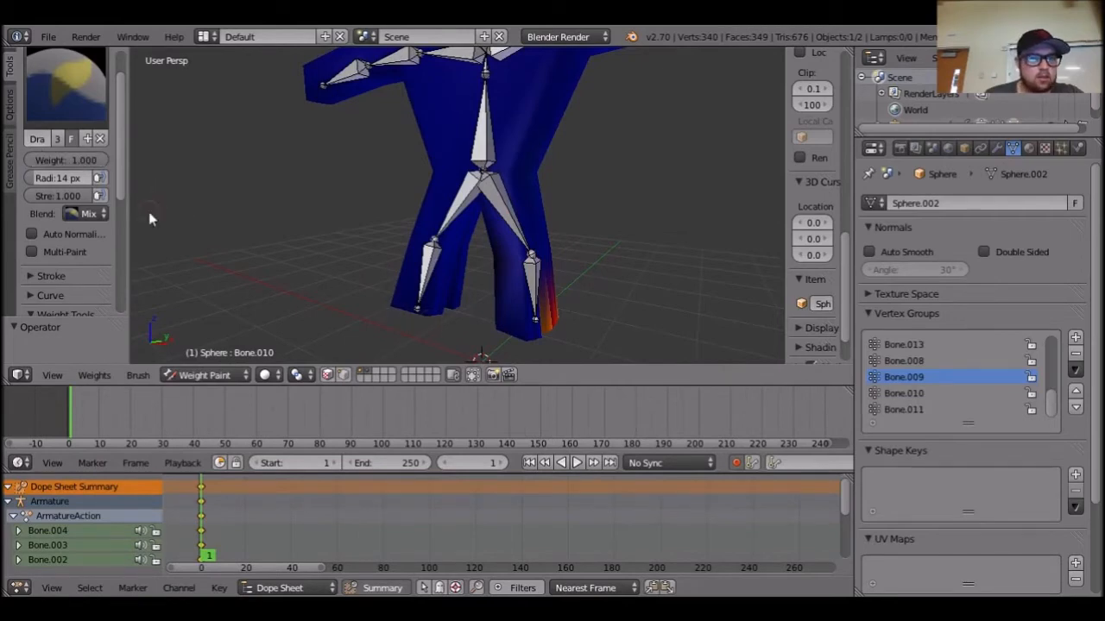
left_click_drag(538, 341, 520, 335)
mouse_move(582, 331)
middle_mouse_down()
mouse_move(574, 352)
mouse_move(360, 328)
middle_mouse_up()
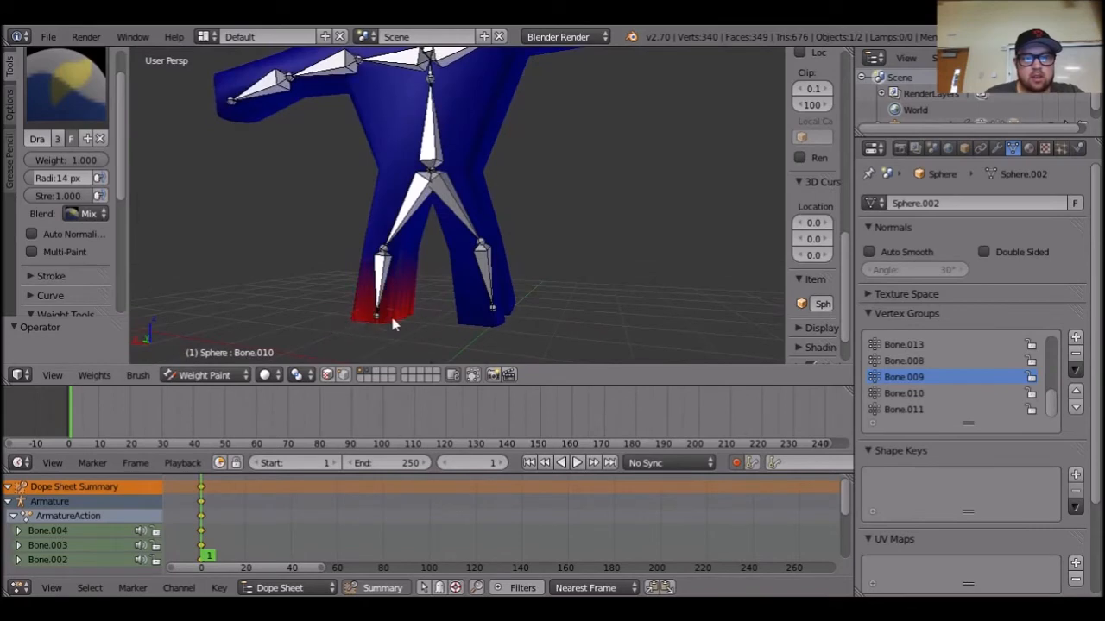
Select the Bone.008 vertex group and paint weight 1.000 around the knee area of its leg.
left_click(902, 362)
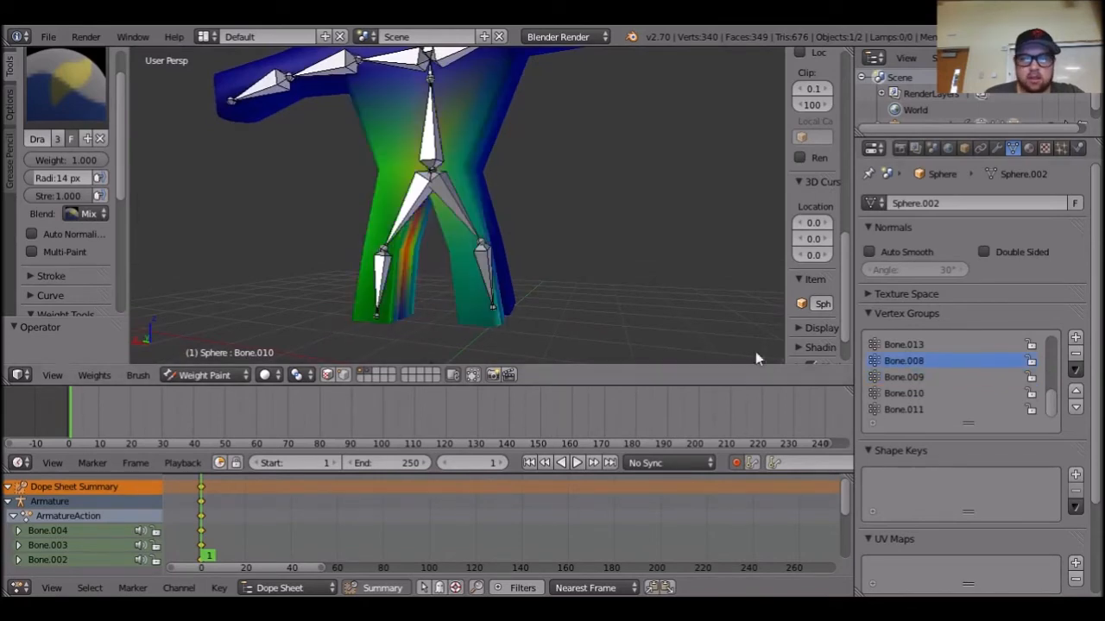
left_click_drag(438, 258, 436, 257)
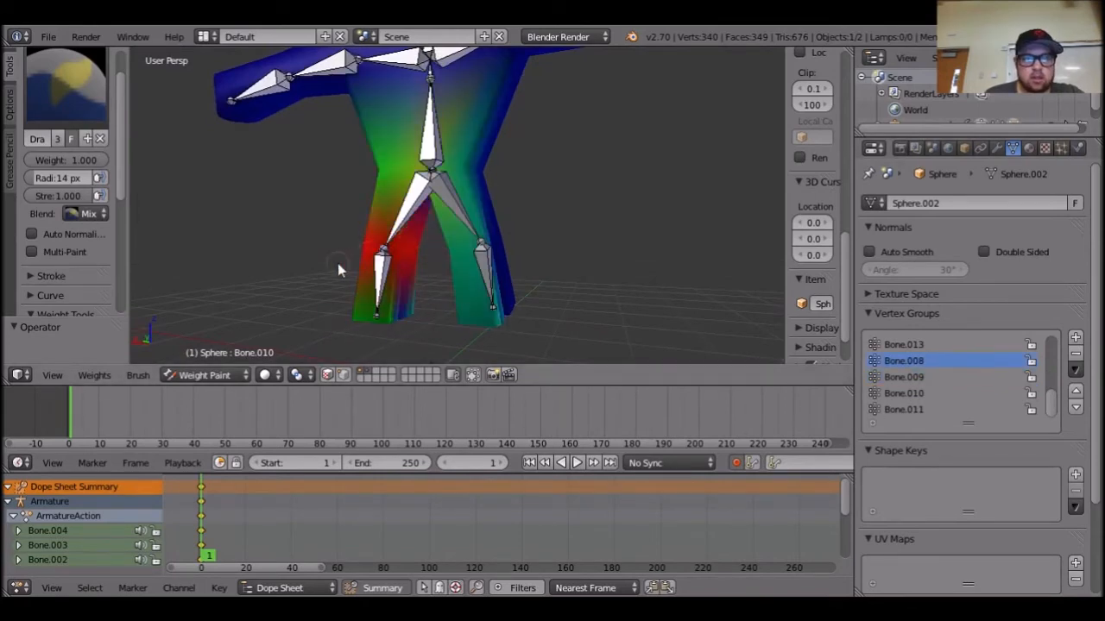
middle_click_drag(341, 263, 637, 309)
mouse_move(501, 270)
middle_mouse_down()
mouse_move(518, 308)
mouse_move(624, 284)
mouse_move(451, 275)
middle_mouse_up()
Set the brush weight to 0.000 and clear the Bone.008 influence from the torso, the opposite leg and the bottom of its leg.
left_click_drag(100, 161, 24, 160)
left_click_drag(439, 253, 395, 264)
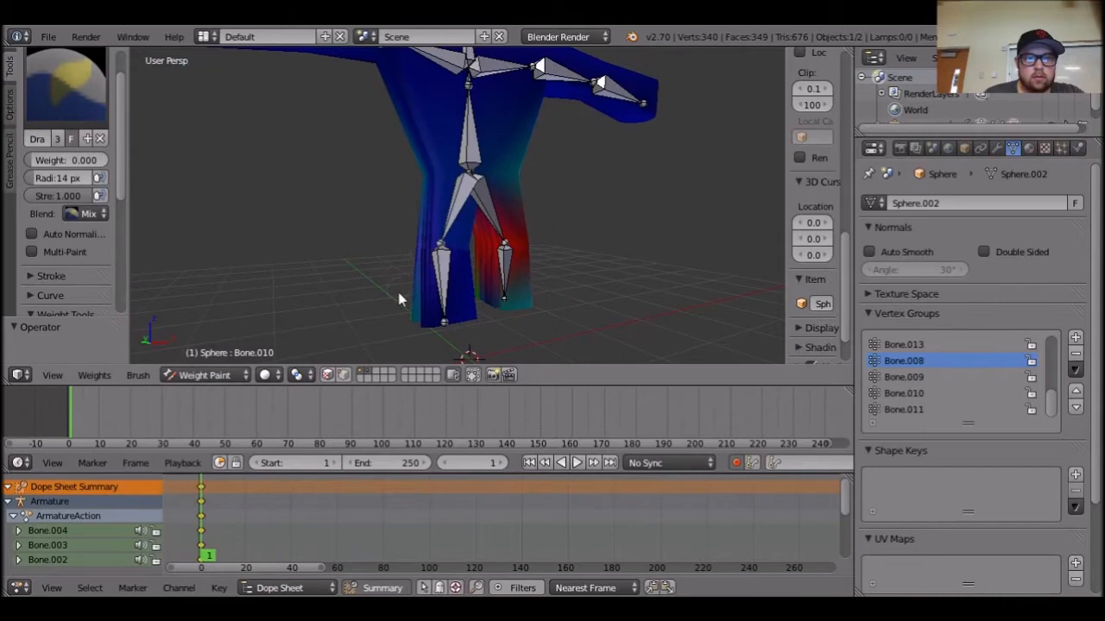
mouse_move(502, 319)
left_mouse_down()
mouse_move(520, 309)
mouse_move(484, 297)
mouse_move(529, 317)
left_mouse_up()
middle_click_drag(529, 317, 492, 302)
mouse_move(518, 176)
left_mouse_down()
mouse_move(483, 169)
mouse_move(459, 271)
mouse_move(474, 252)
left_mouse_up()
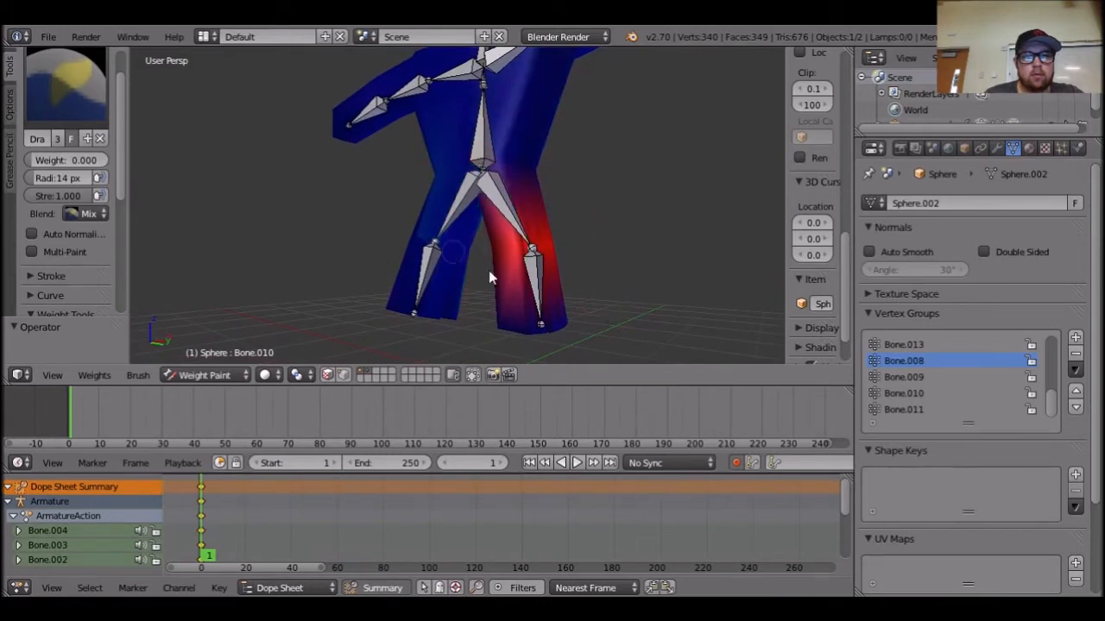
mouse_move(650, 333)
middle_mouse_down()
mouse_move(506, 308)
mouse_move(486, 178)
middle_mouse_up()
left_click_drag(486, 178, 341, 132)
middle_click_drag(554, 194, 134, 321)
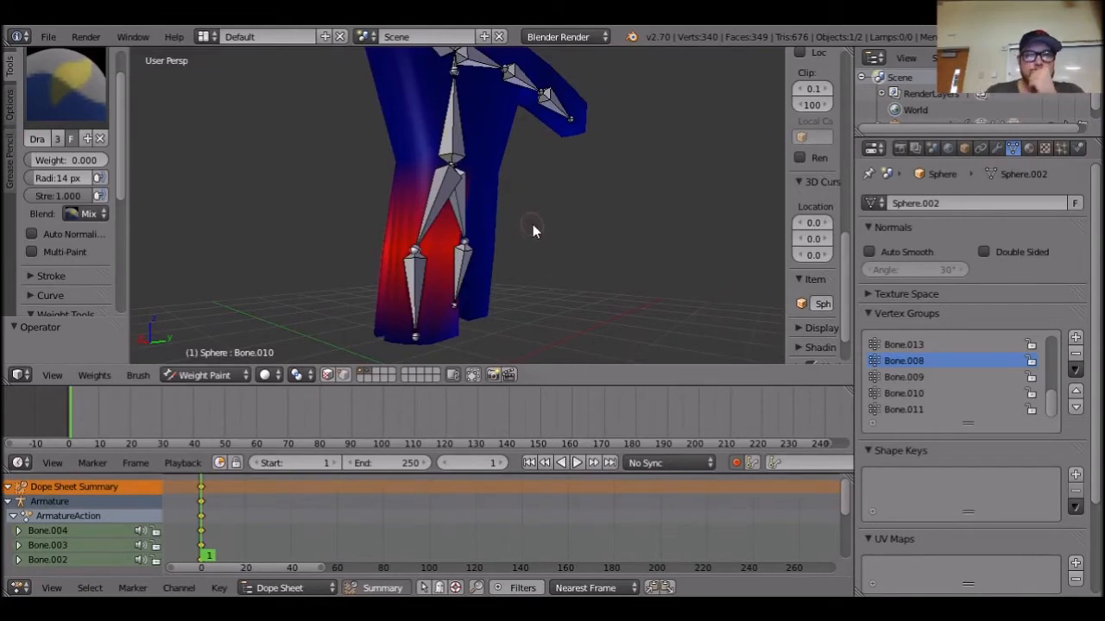
Return to Object Mode, select the armature and enter Pose Mode with all bones deselected.
scroll(532, 229, "down", 3)
left_click(207, 374)
left_click(229, 357)
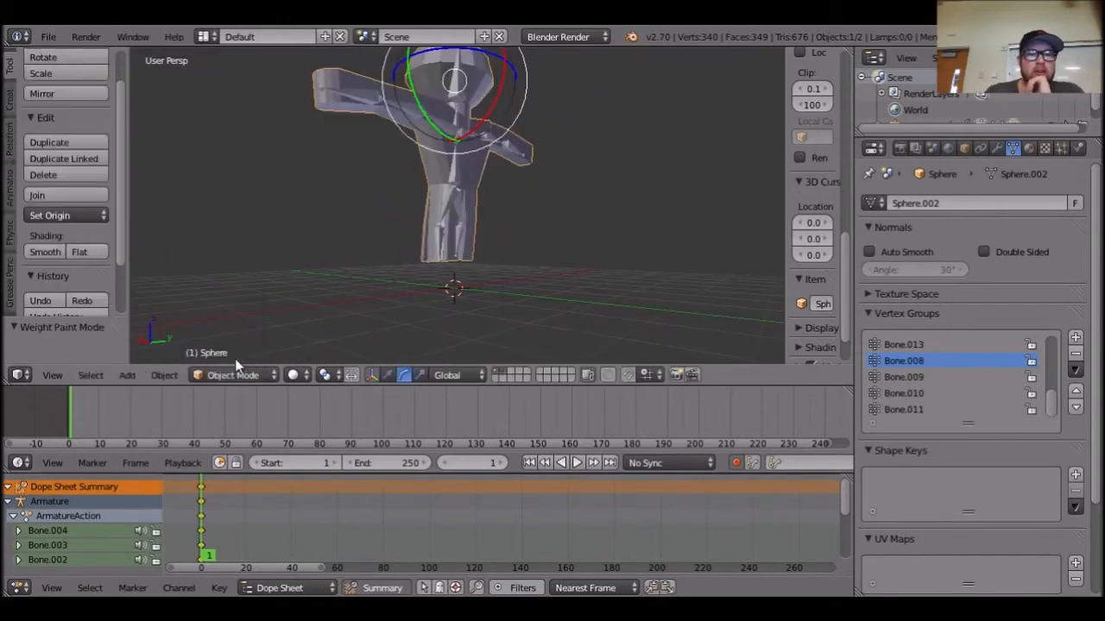
right_click(455, 184)
middle_click_drag(618, 274, 600, 252)
middle_click_drag(499, 281, 402, 311)
key("a")
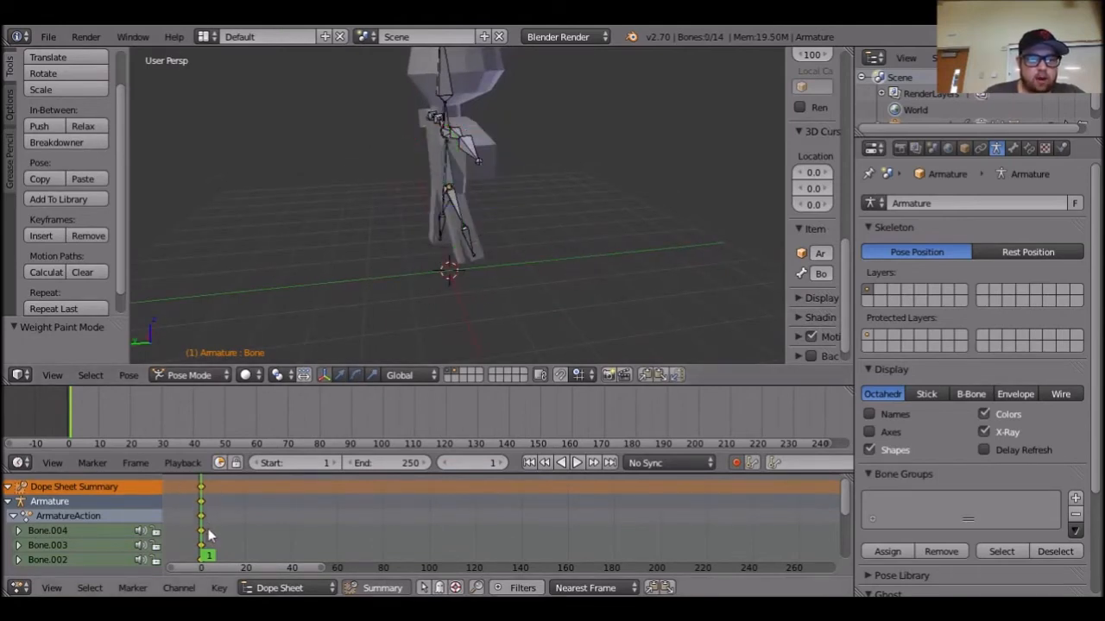
Zoom in on the dope sheet keyframes and set the current frame to 20.
middle_click_drag(207, 535, 294, 562, "ctrl")
left_click_drag(240, 567, 221, 571)
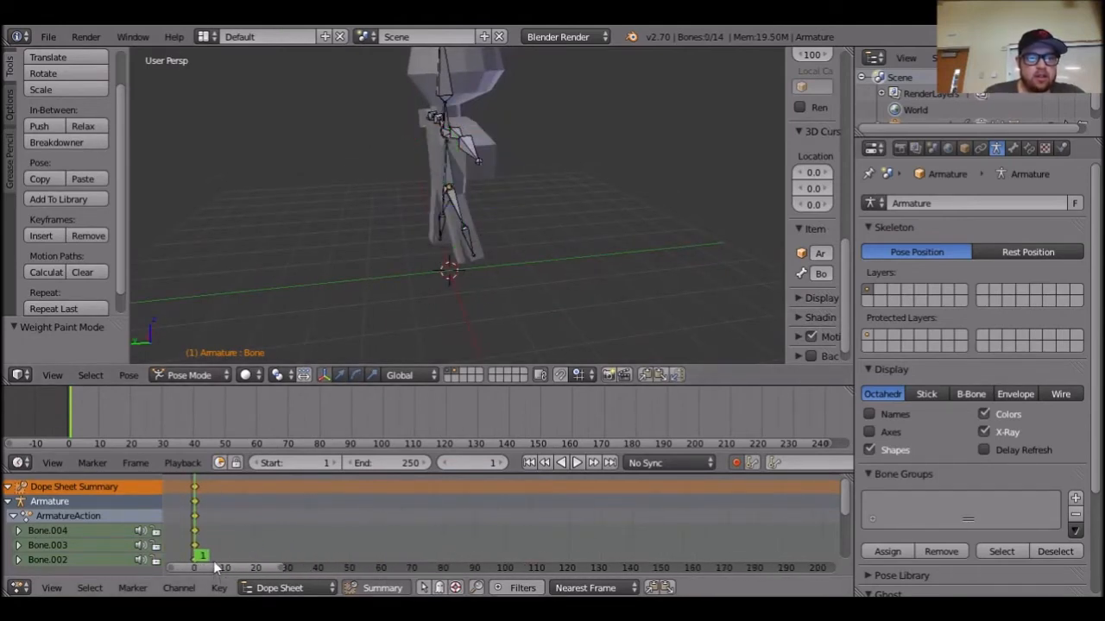
left_click_drag(197, 518, 223, 511)
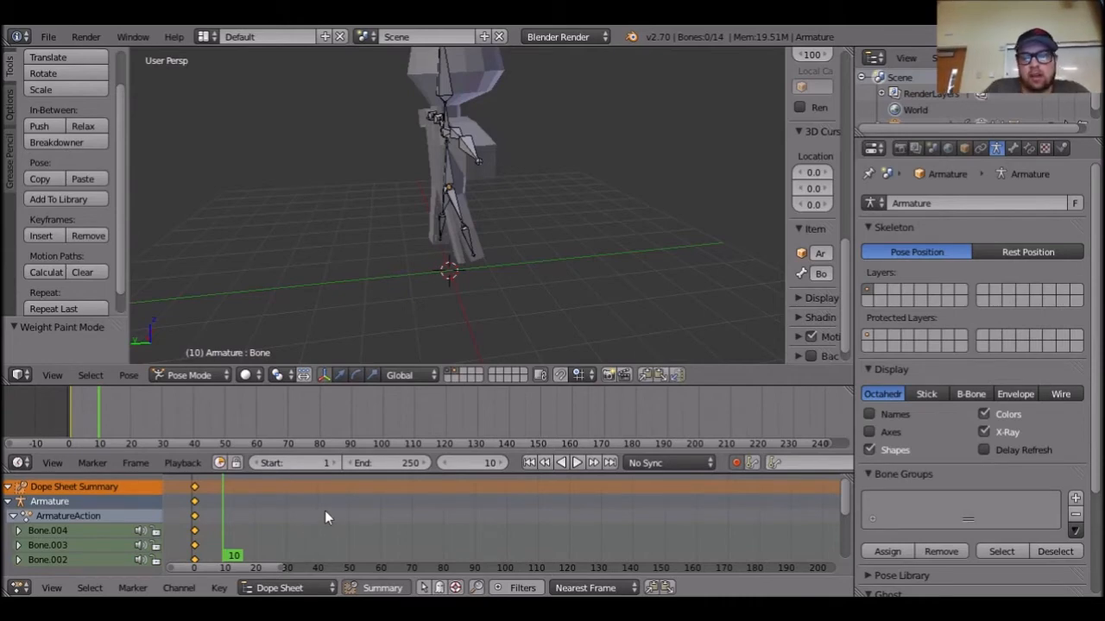
left_click(256, 506)
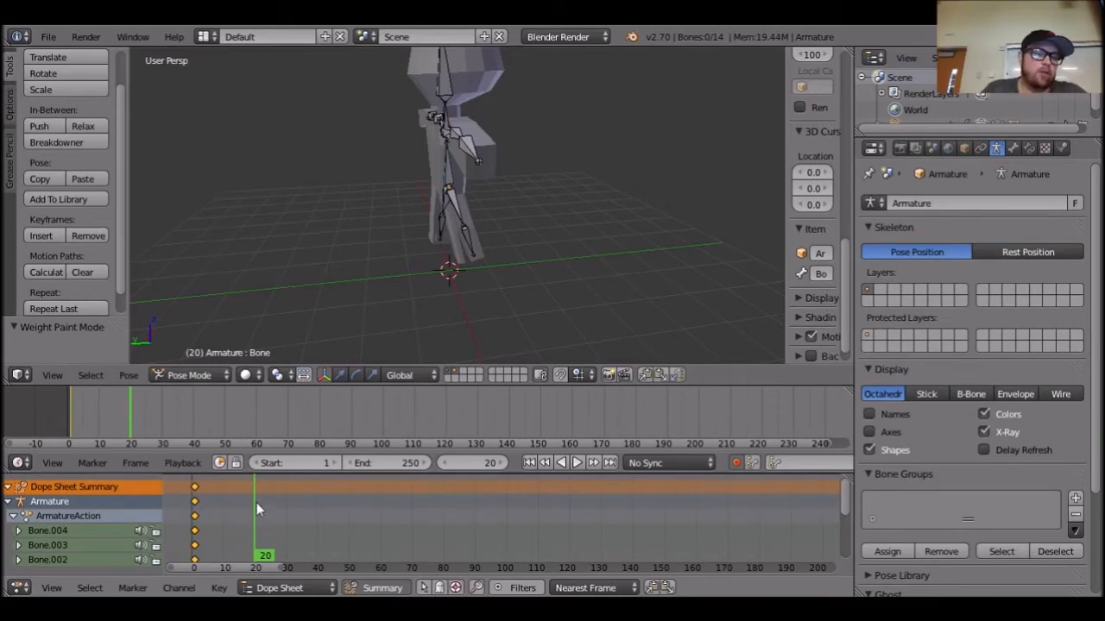
Rotate the upper leg bones at frame 20 so both legs hang straight down under the torso.
middle_click_drag(592, 131, 602, 173)
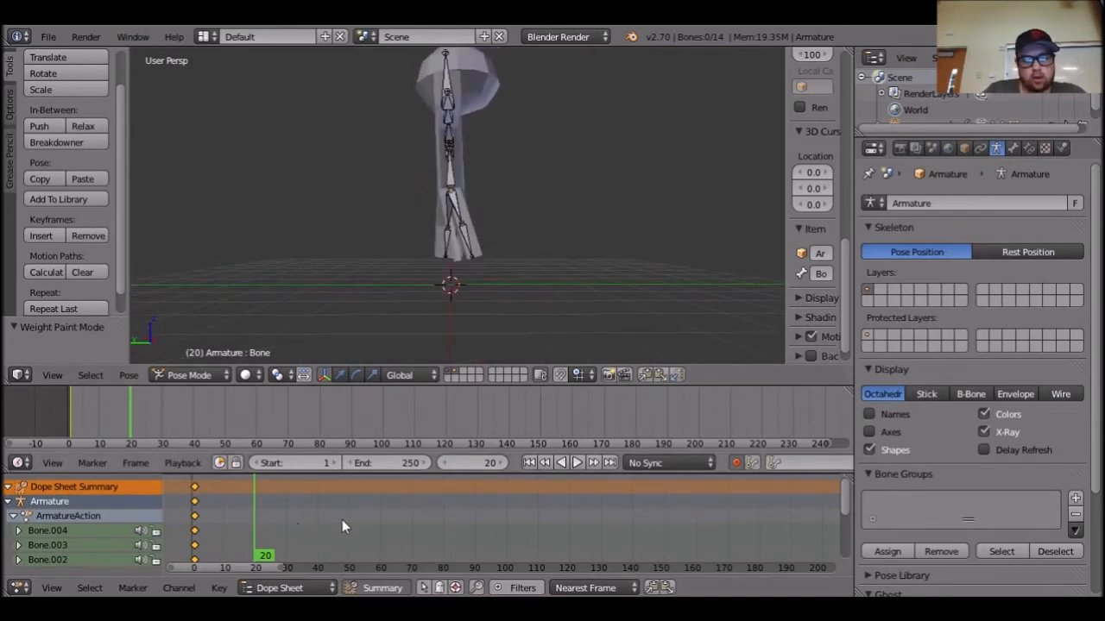
middle_click_drag(508, 302, 516, 264)
right_click(453, 207)
middle_click_drag(454, 207, 452, 247)
right_click(464, 212)
left_click(342, 375)
left_click(355, 375)
middle_click_drag(513, 288, 502, 306)
left_click_drag(408, 140, 422, 140)
left_click(422, 140)
mouse_move(422, 140)
middle_mouse_down()
mouse_move(587, 253)
mouse_move(414, 271)
mouse_move(435, 150)
middle_mouse_up()
Rotate Bone.005, the upper arm and forearm Bone.007 at frame 20 to lower that arm beside the body.
right_click(448, 131)
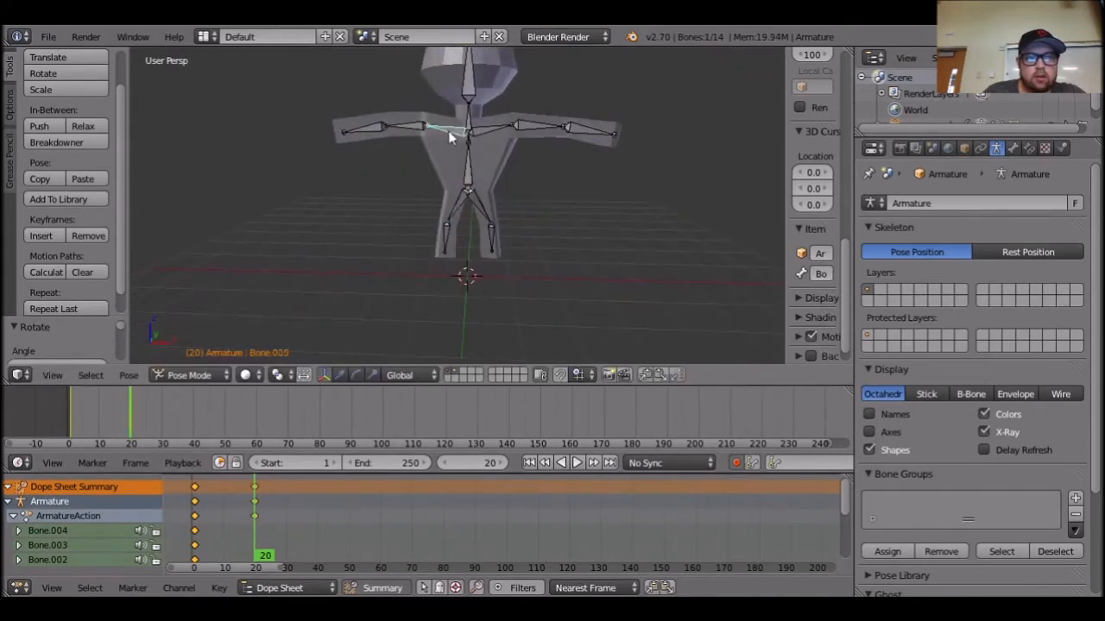
left_click(358, 375)
left_click_drag(427, 102, 420, 131)
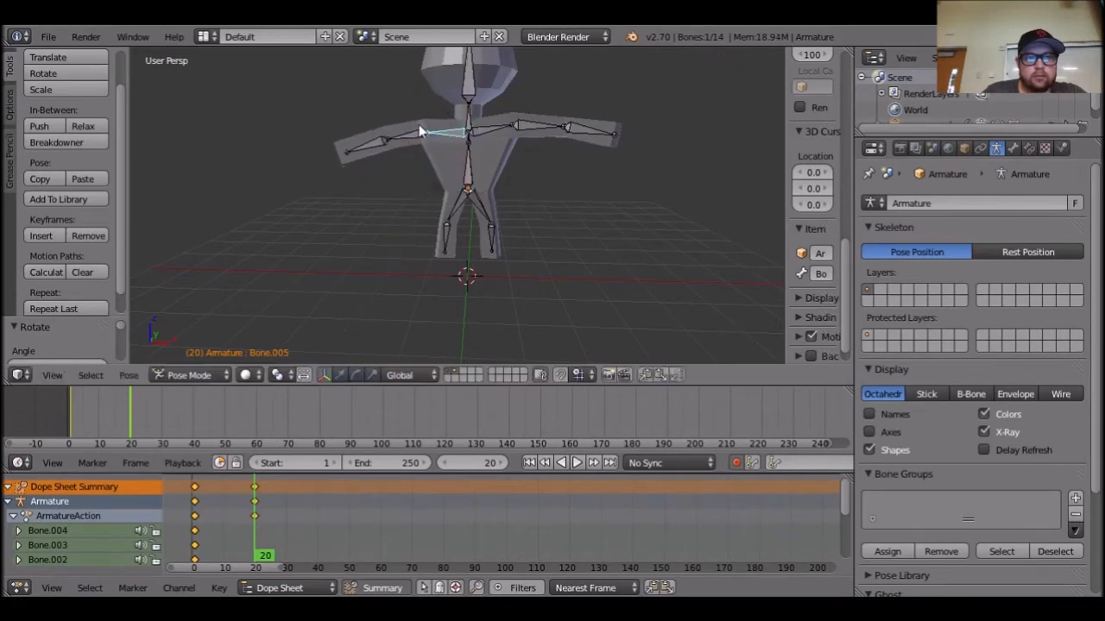
right_click(415, 127)
left_click_drag(461, 100, 446, 81)
right_click(377, 190)
left_click_drag(410, 176, 431, 114)
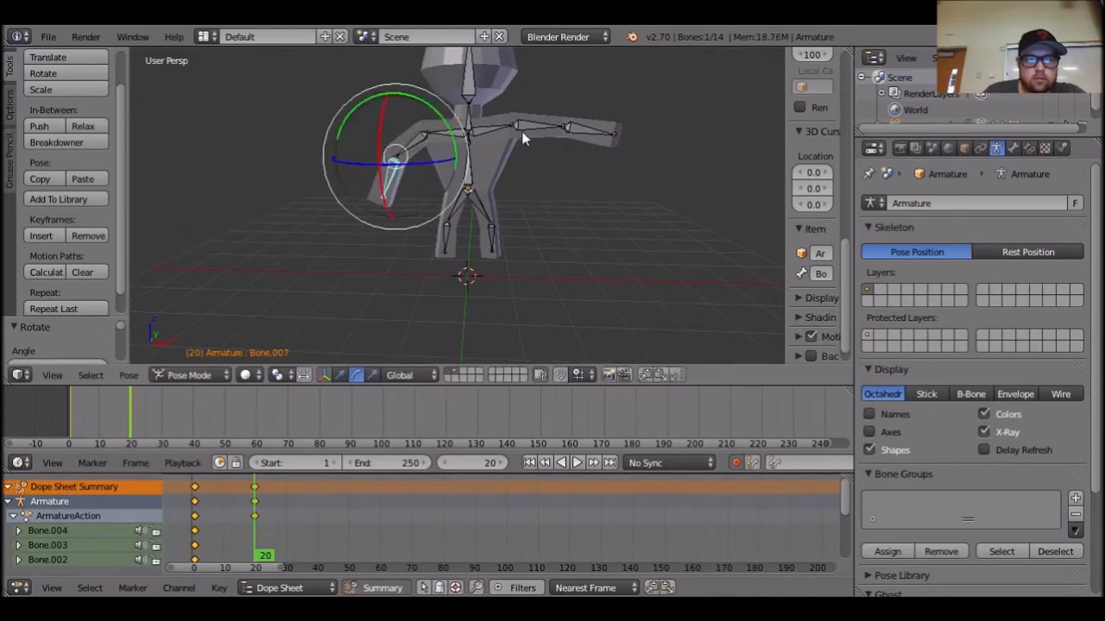
Rotate Bone.003, the shoulder bone and forearm Bone.004 at frame 20 to lower the opposite arm beside the body.
right_click(523, 126)
left_click_drag(561, 79, 559, 99)
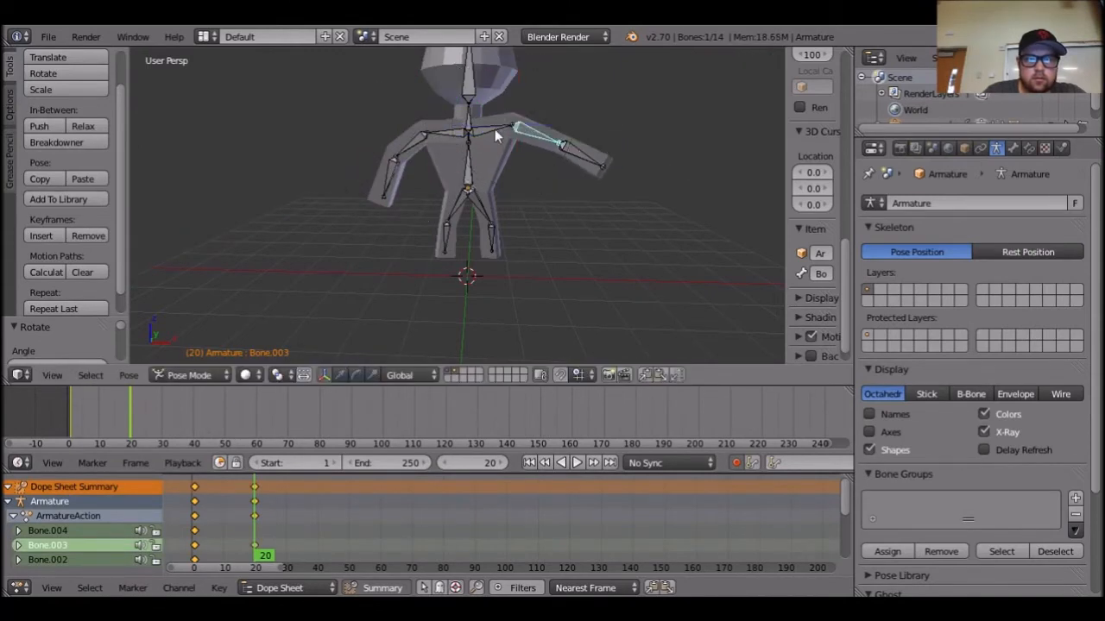
right_click(522, 127)
left_click(358, 379)
left_click_drag(485, 139, 590, 145)
right_click(565, 177)
right_click(522, 141)
right_click(566, 196)
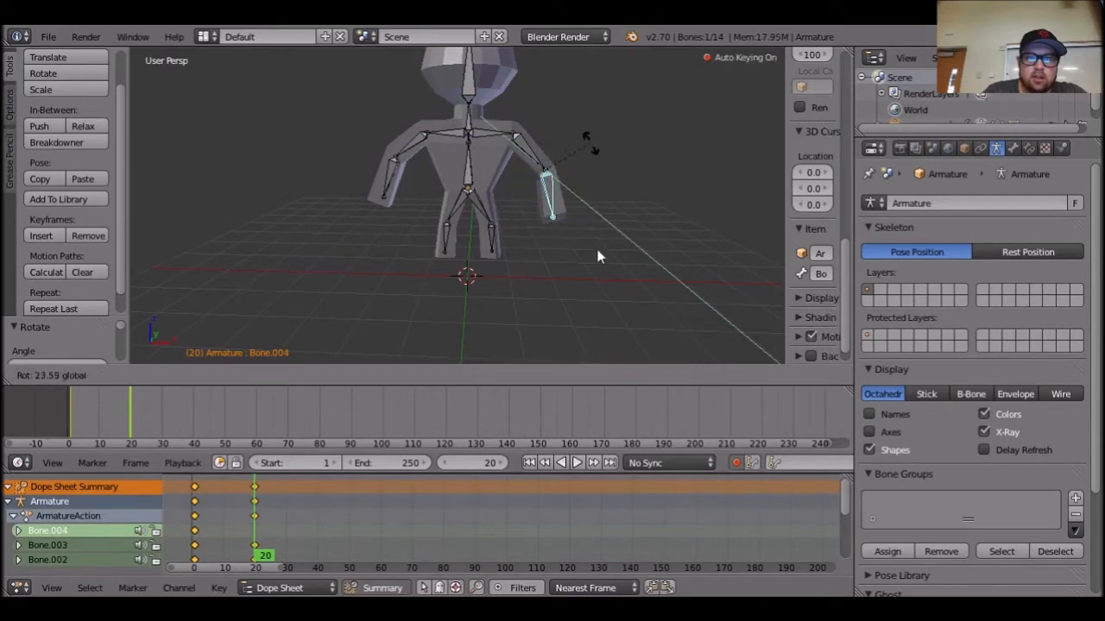
Tilt the character's head at frame 20 and rotate the torso bone named Bone.
middle_click_drag(597, 252, 733, 266)
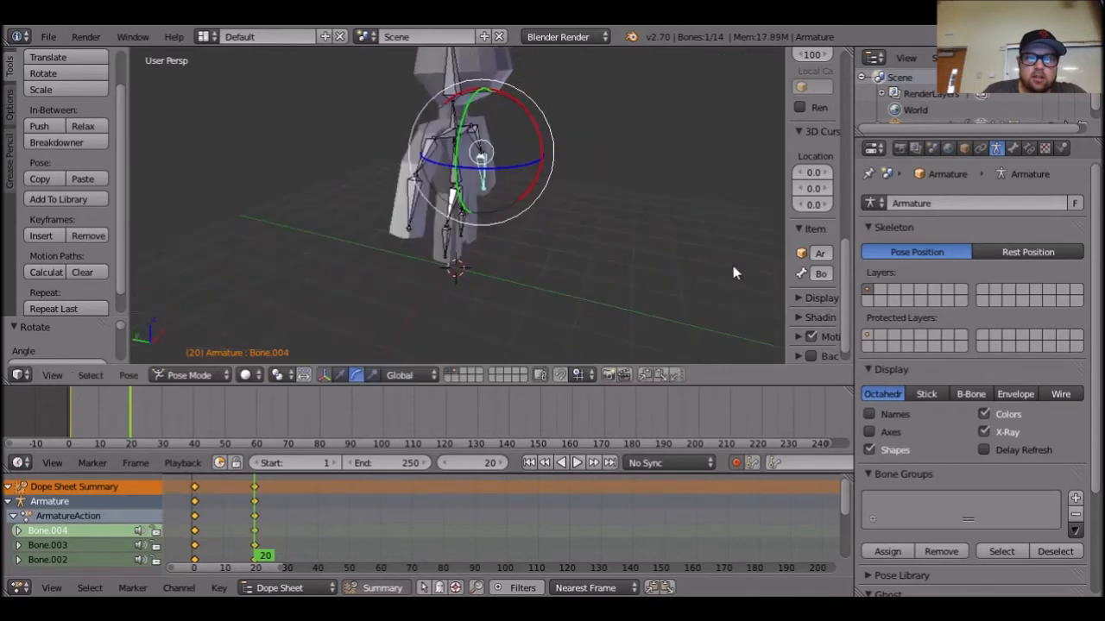
right_click(455, 111)
left_click_drag(482, 94, 526, 114)
right_click(459, 85)
middle_click_drag(602, 214, 558, 264)
right_click(470, 147)
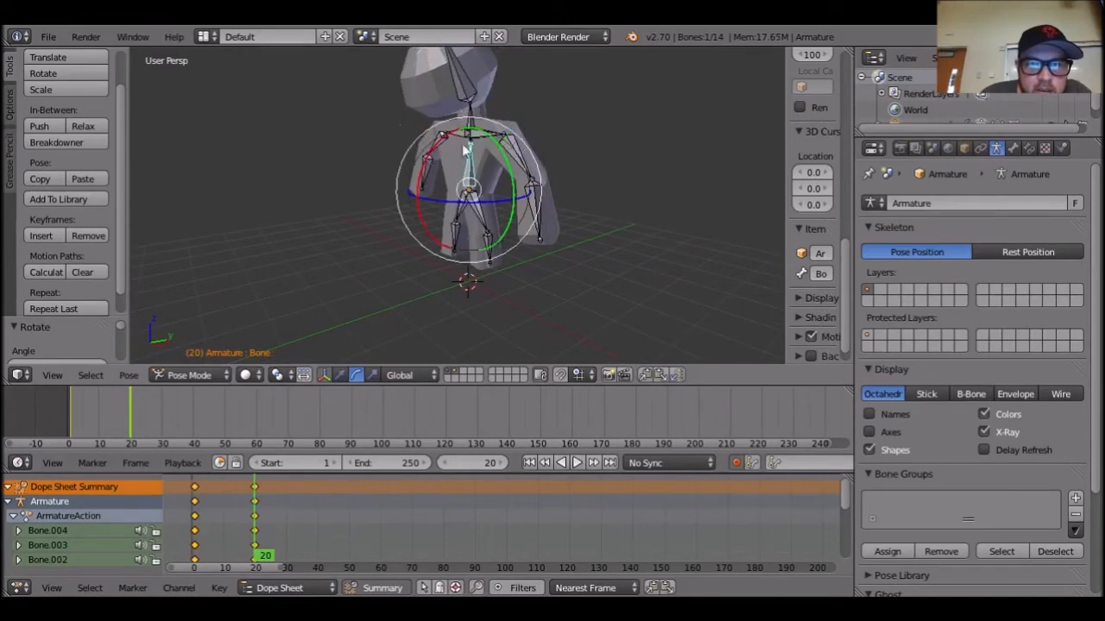
left_click_drag(428, 164, 555, 256)
middle_click_drag(555, 248, 553, 244)
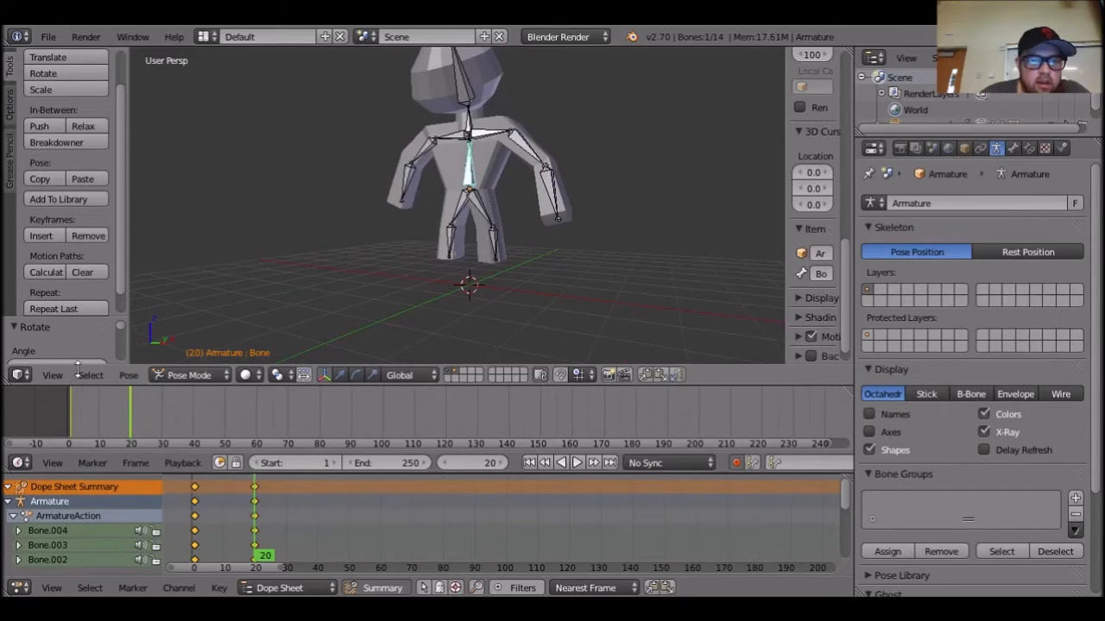
Select the body mesh, enter Weight Paint mode and clear the Bone group's weights from both legs and the lower torso at weight 0.000.
right_click(496, 172)
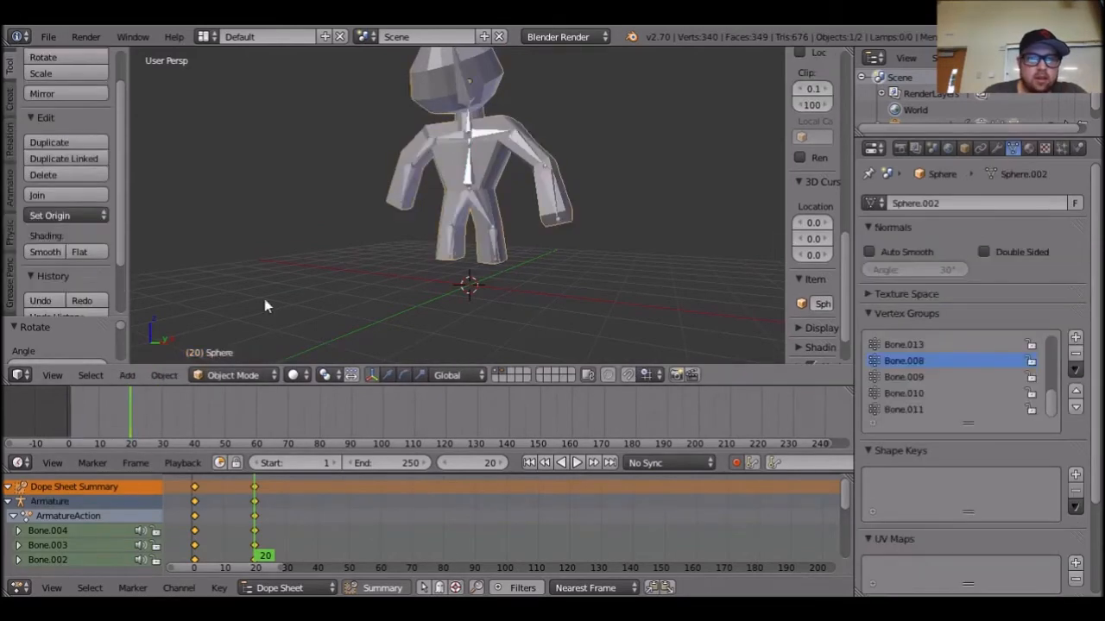
left_click(248, 373)
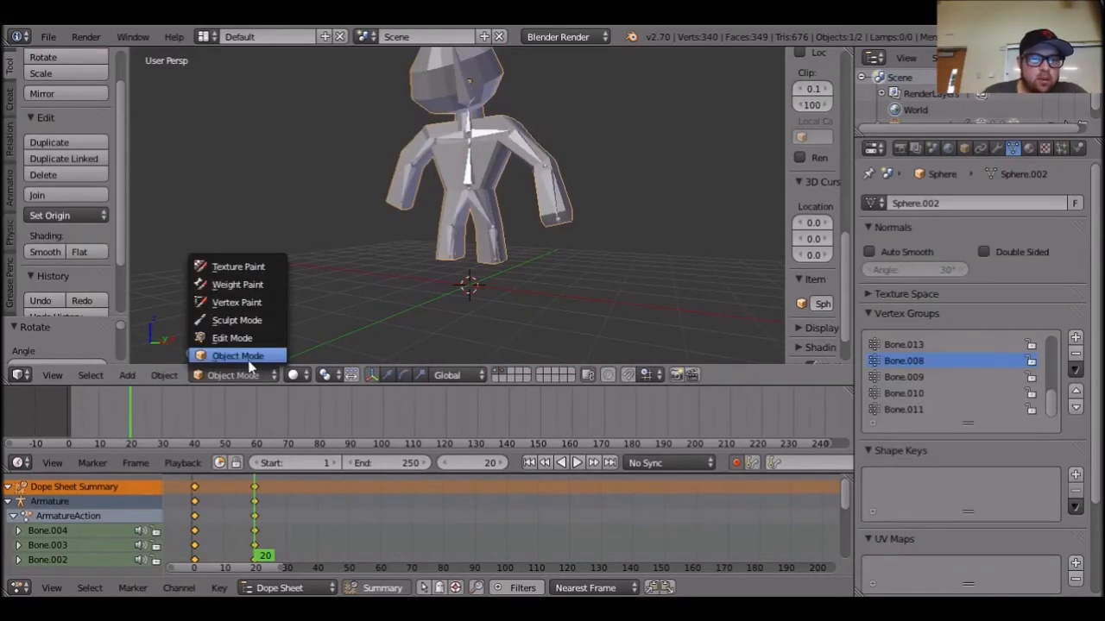
left_click(258, 286)
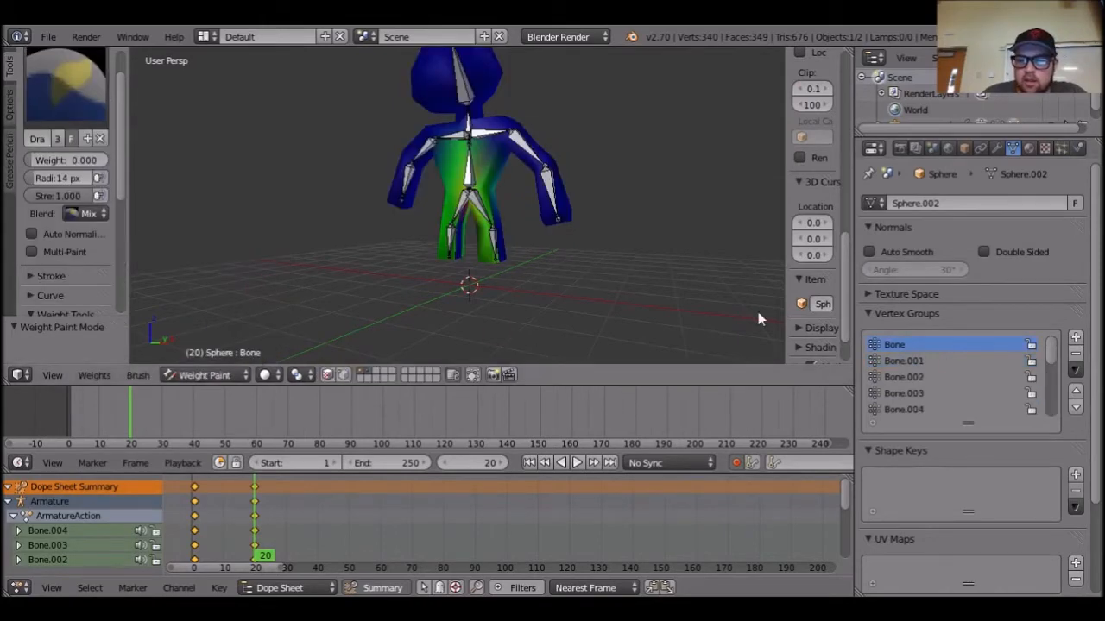
left_click_drag(499, 227, 466, 231)
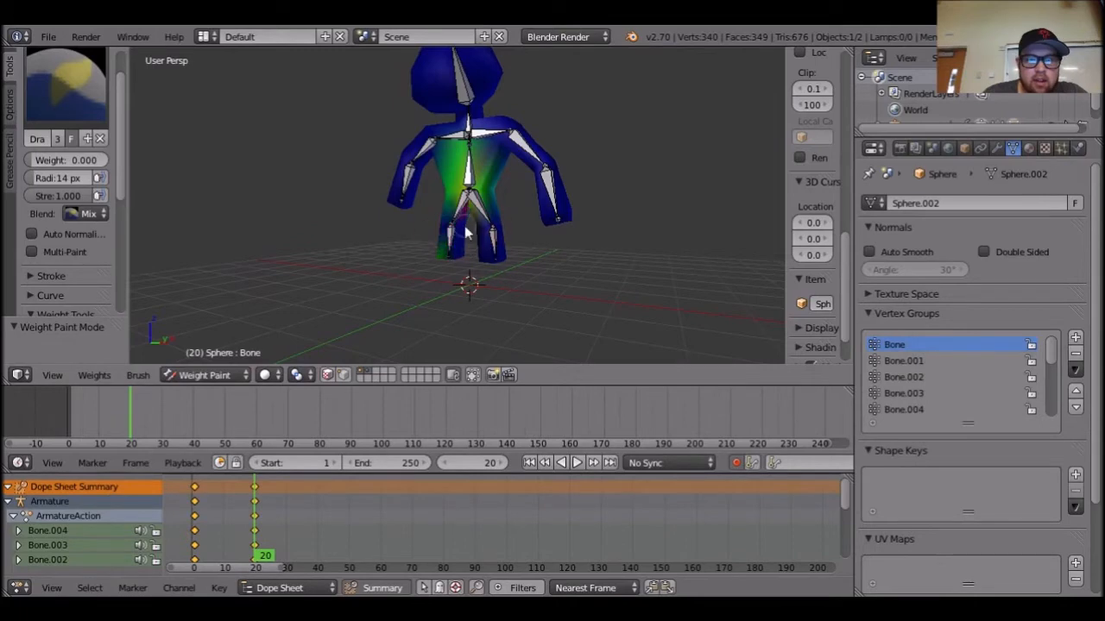
mouse_move(449, 240)
middle_mouse_down()
mouse_move(437, 284)
mouse_move(669, 290)
mouse_move(438, 238)
middle_mouse_up()
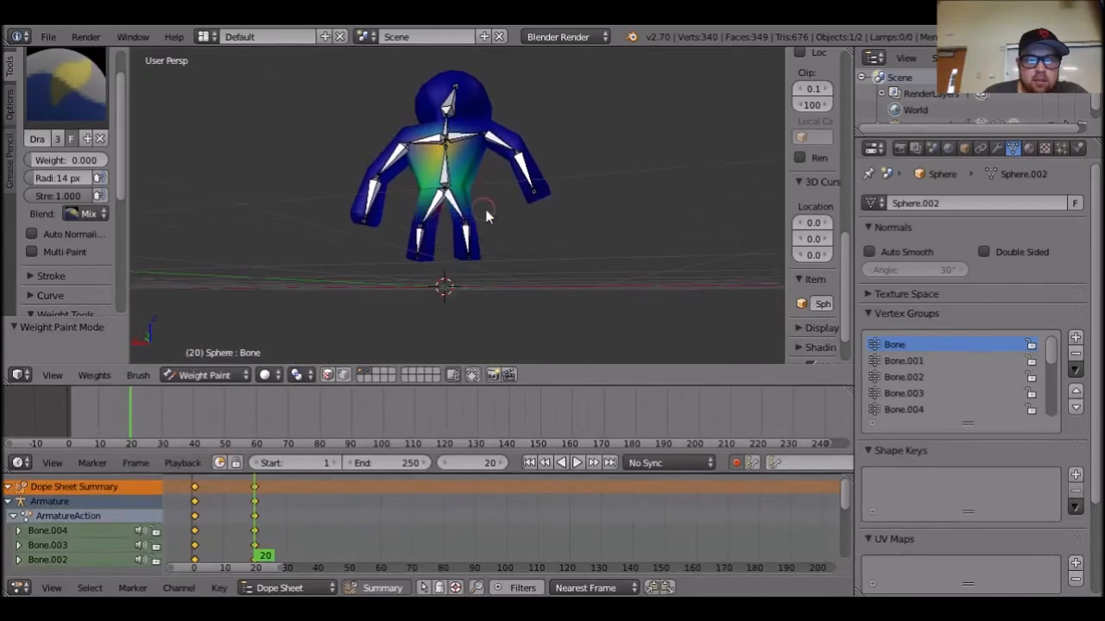
mouse_move(474, 204)
left_mouse_down()
mouse_move(449, 181)
mouse_move(474, 196)
left_mouse_up()
Set the brush weight to 1.000 and paint the Bone group's influence across the upper torso.
left_click_drag(54, 161, 107, 161)
mouse_move(462, 160)
left_mouse_down()
mouse_move(480, 149)
mouse_move(415, 155)
left_mouse_up()
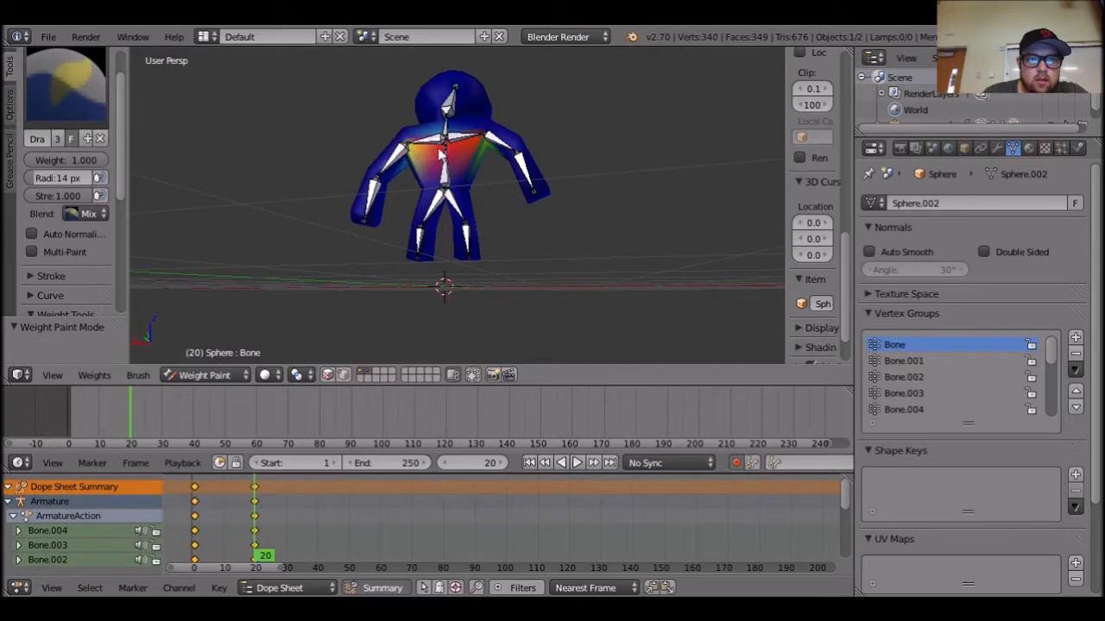
mouse_move(439, 164)
middle_mouse_down()
mouse_move(510, 217)
mouse_move(316, 204)
mouse_move(486, 224)
middle_mouse_up()
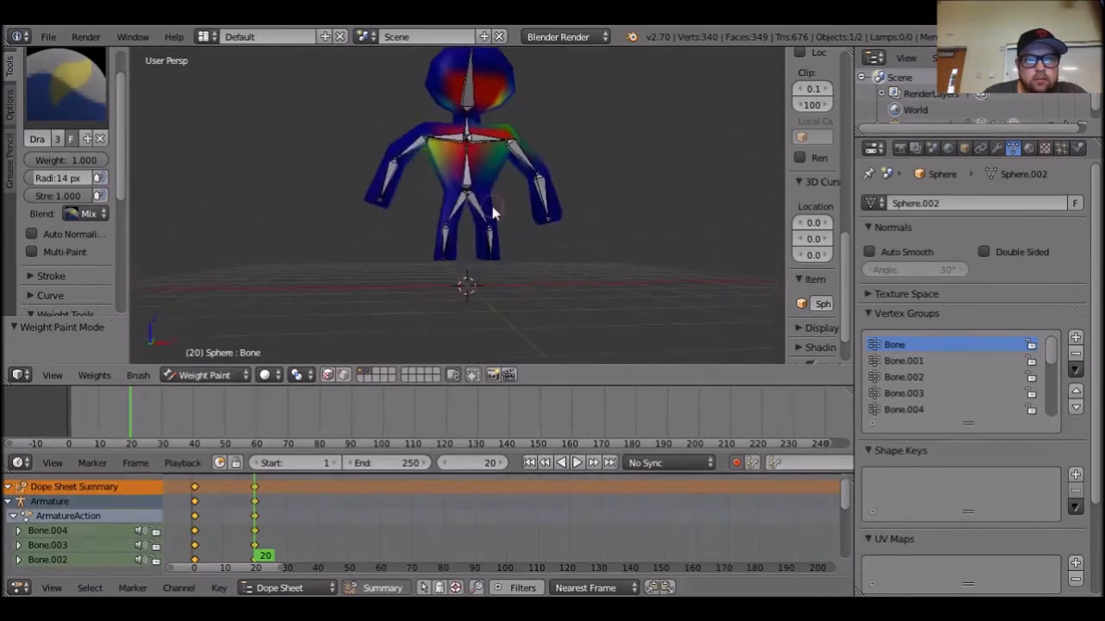
Set the brush weight to 0.000 and clear the Bone group's influence from the head, neck and one shoulder.
left_click_drag(107, 159, 66, 169)
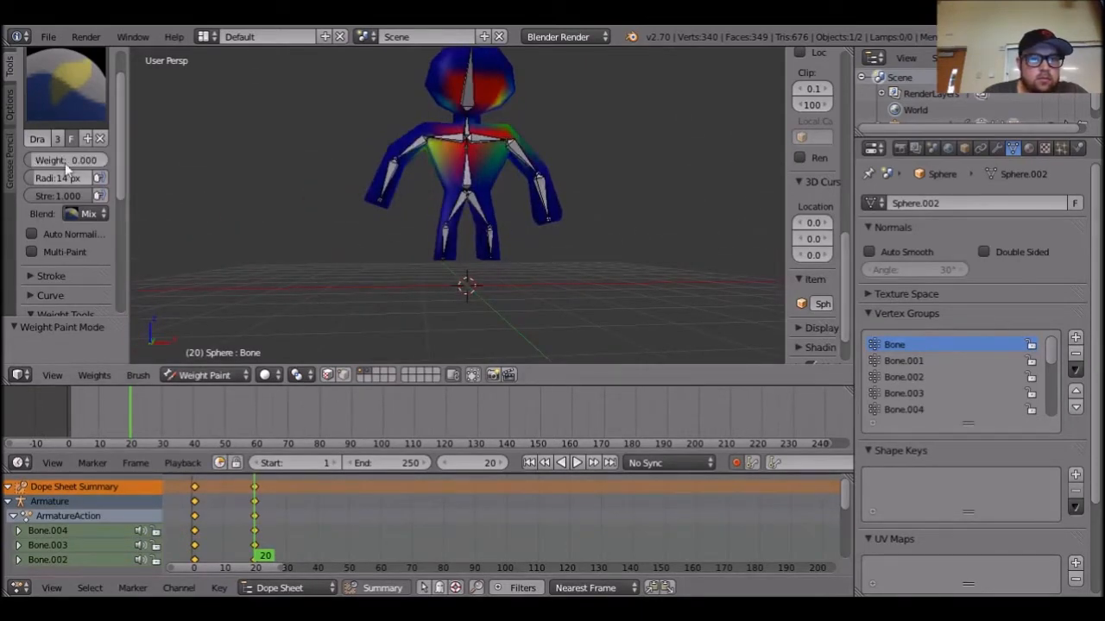
mouse_move(473, 100)
left_mouse_down()
mouse_move(461, 112)
mouse_move(513, 134)
left_mouse_up()
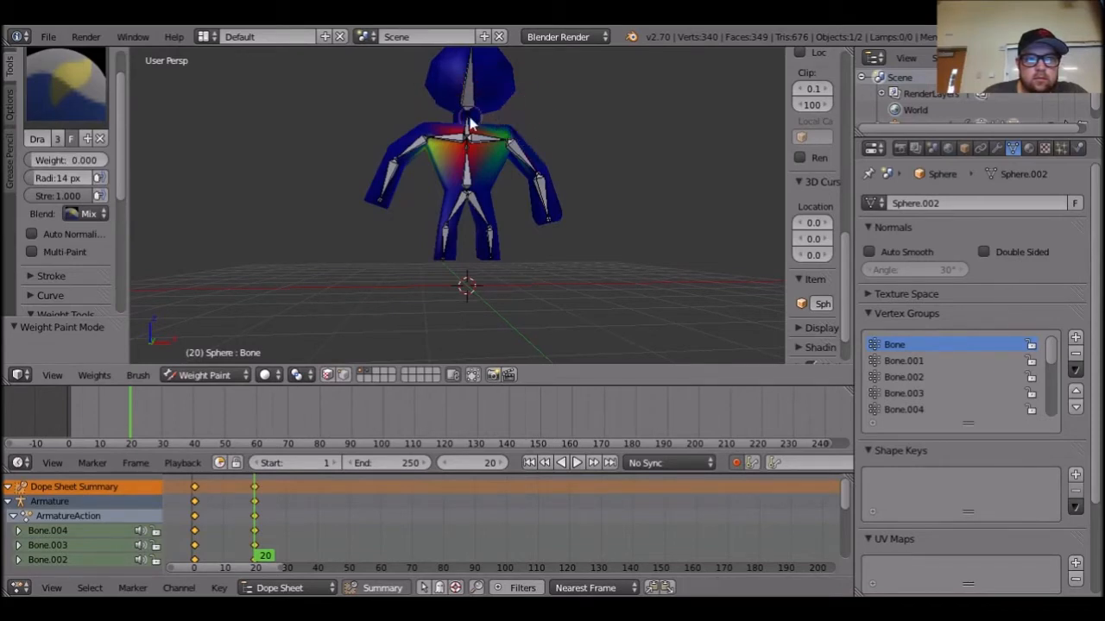
left_click_drag(434, 128, 423, 148)
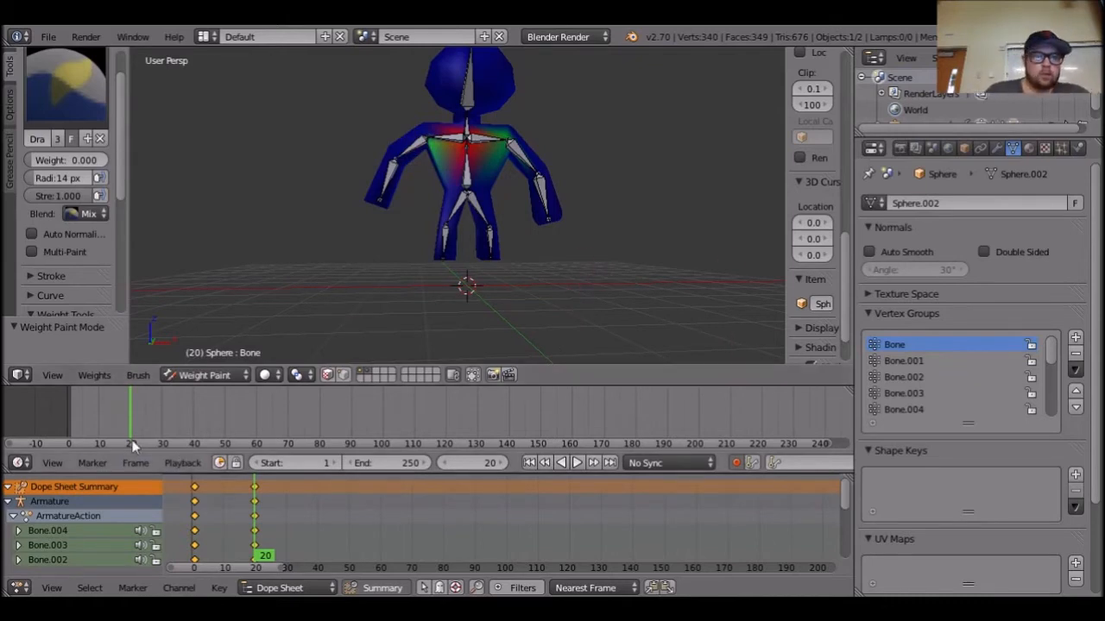
Return to Object Mode, select the armature and enter Pose Mode.
left_click(207, 376)
left_click(207, 357)
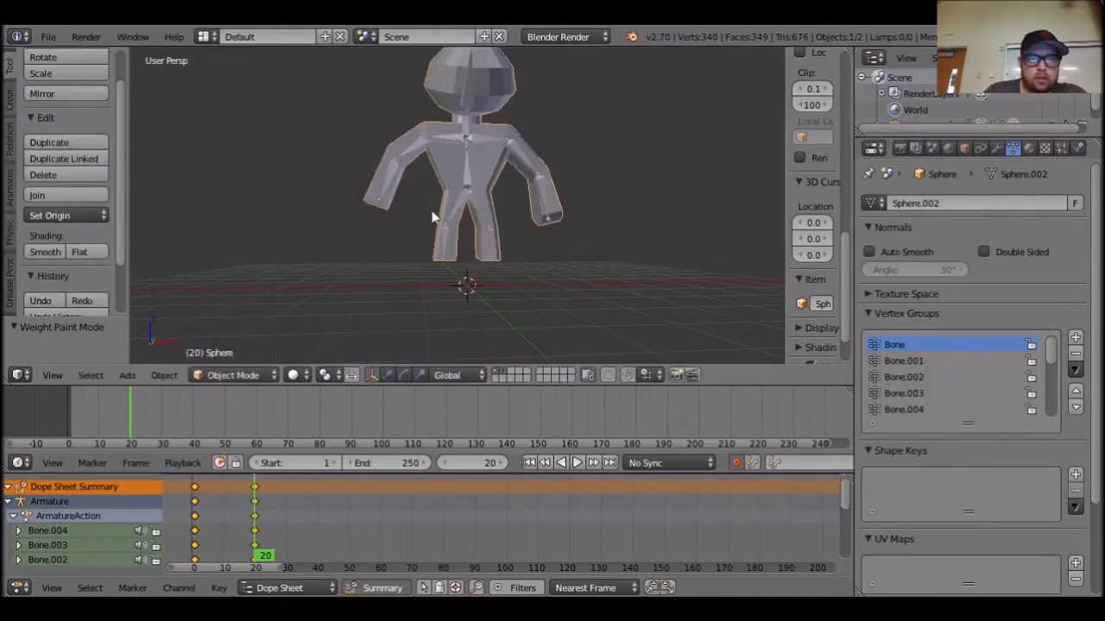
right_click(461, 178)
key("ctrl+Tab")
middle_click_drag(447, 276, 409, 376)
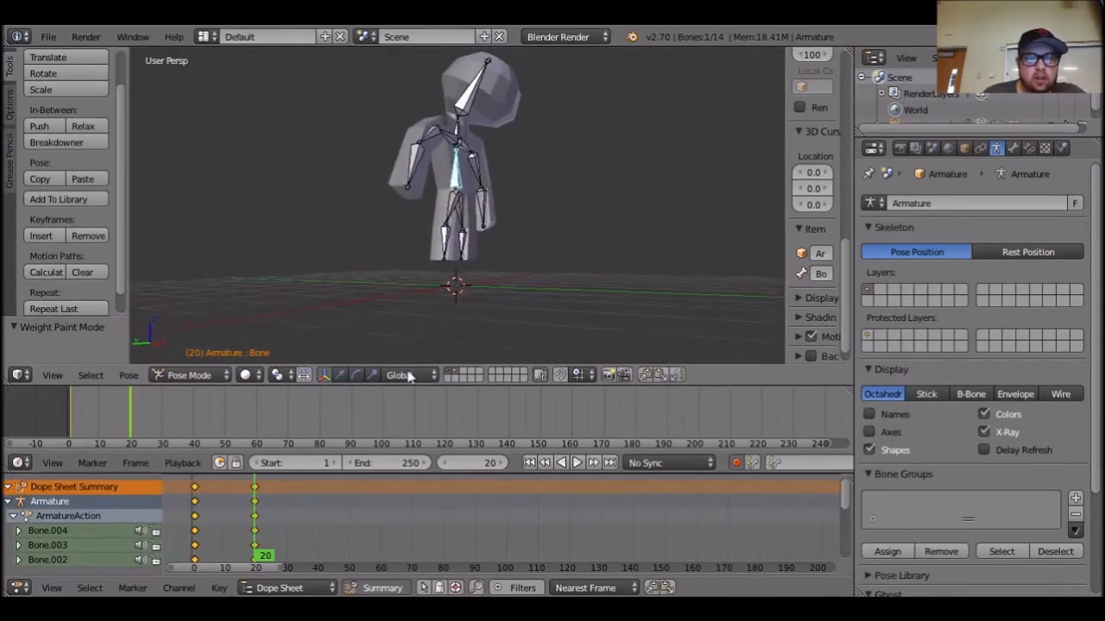
middle_click_drag(529, 207, 493, 311)
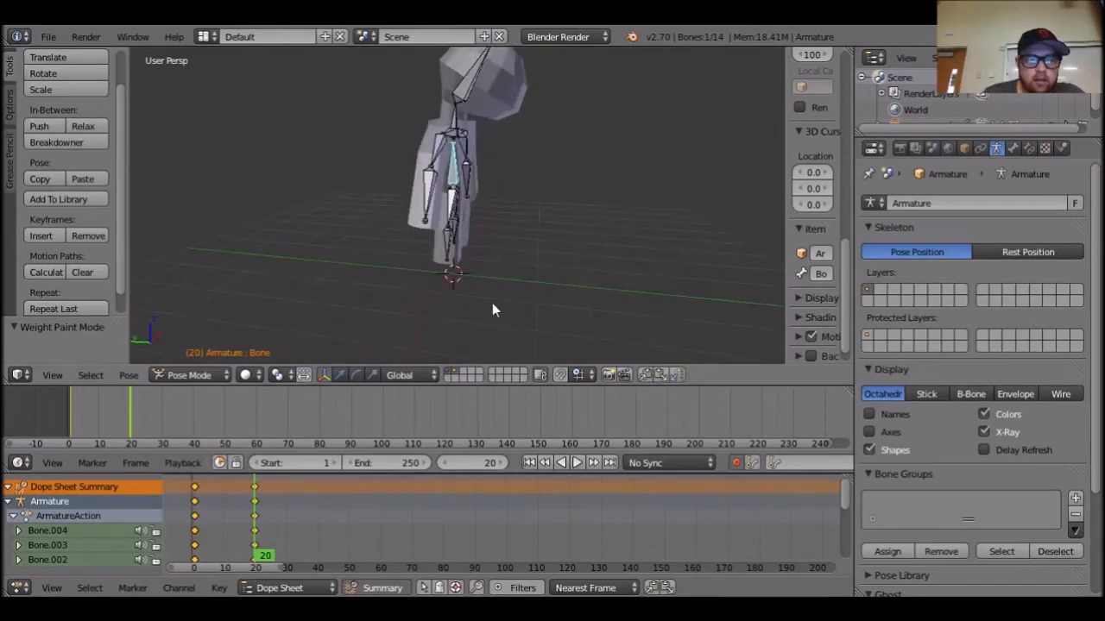
Select leg bone Bone.008, set the current frame to 25 and rotate the bone to swing that leg away from the other.
middle_click_drag(449, 216, 367, 423)
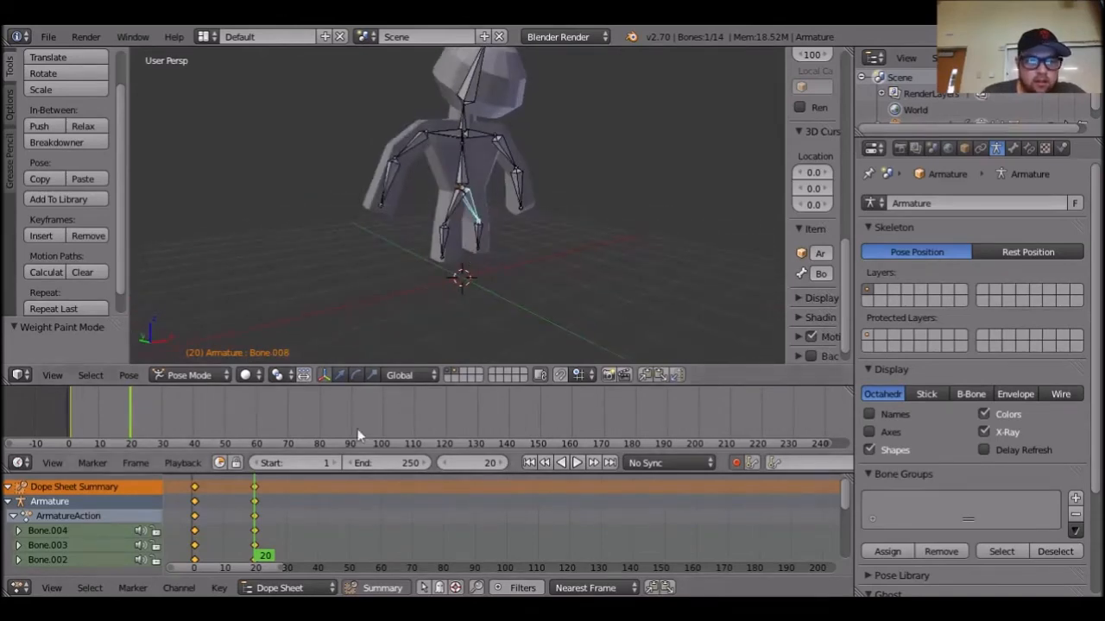
scroll(293, 507, "up", 4)
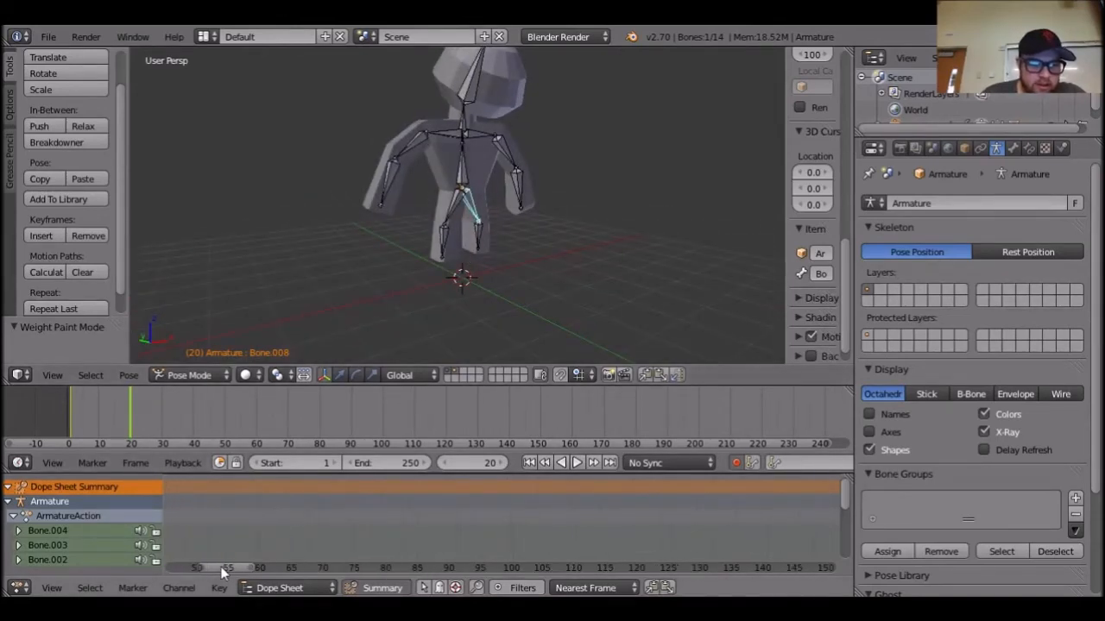
scroll(199, 572, "left", 5, "ctrl")
left_click(363, 509)
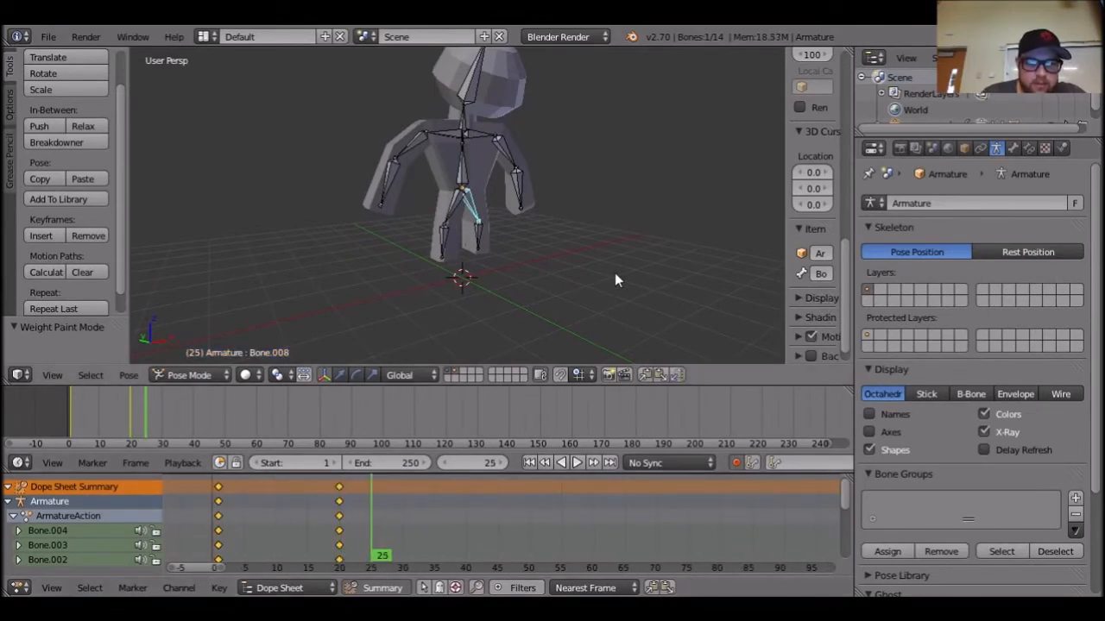
middle_click_drag(599, 280, 606, 261)
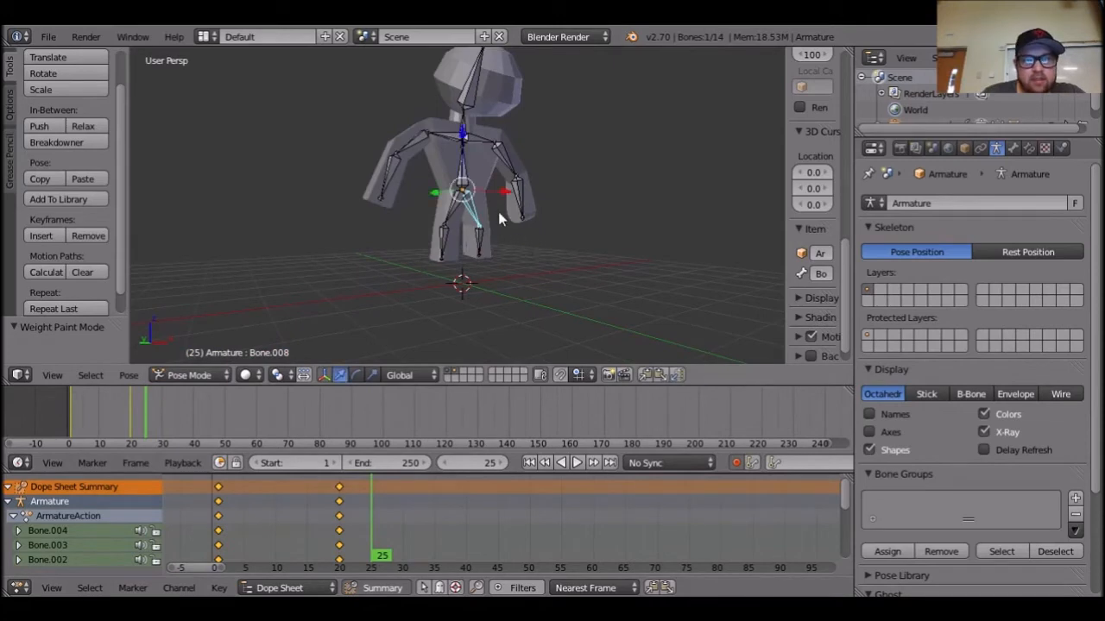
left_click(354, 375)
middle_click_drag(492, 298, 509, 158)
left_click_drag(508, 156, 471, 120)
left_click_drag(474, 250, 486, 238)
left_click(361, 376)
mouse_move(513, 197)
left_mouse_down()
mouse_move(531, 191)
mouse_move(545, 212)
mouse_move(522, 178)
left_mouse_up()
Rotate the opposite leg's upper bone and lower bone Bone.011 at frame 25 to swing that leg the other way.
right_click(461, 204)
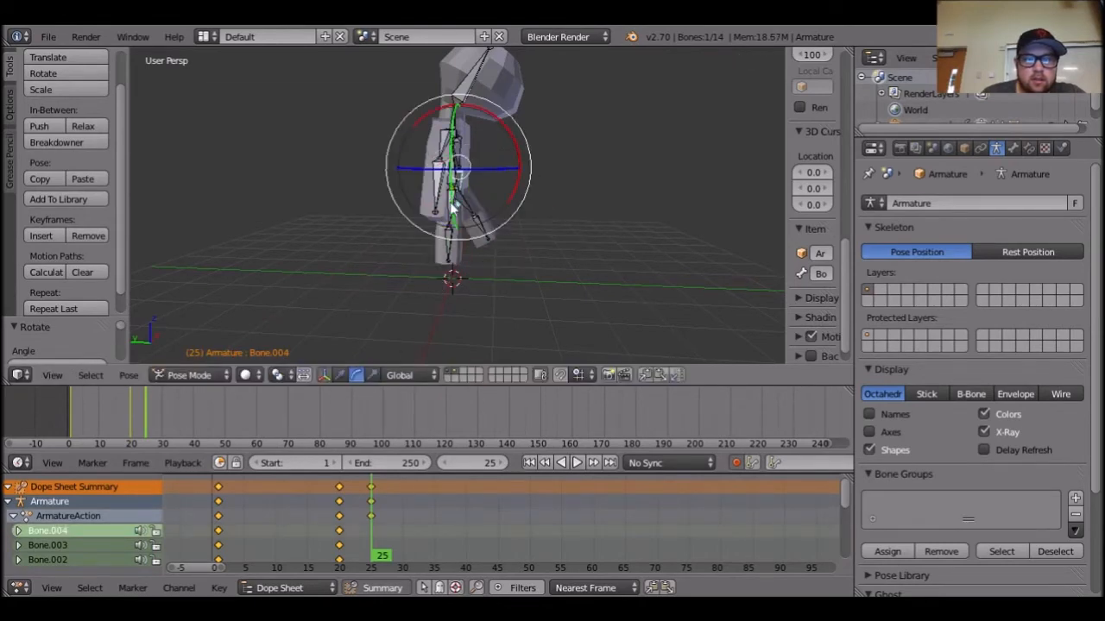
right_click(456, 204)
mouse_move(496, 199)
left_mouse_down()
mouse_move(506, 163)
mouse_move(492, 205)
left_mouse_up()
right_click(432, 245)
left_click_drag(480, 173, 486, 200)
middle_click_drag(596, 267, 480, 177)
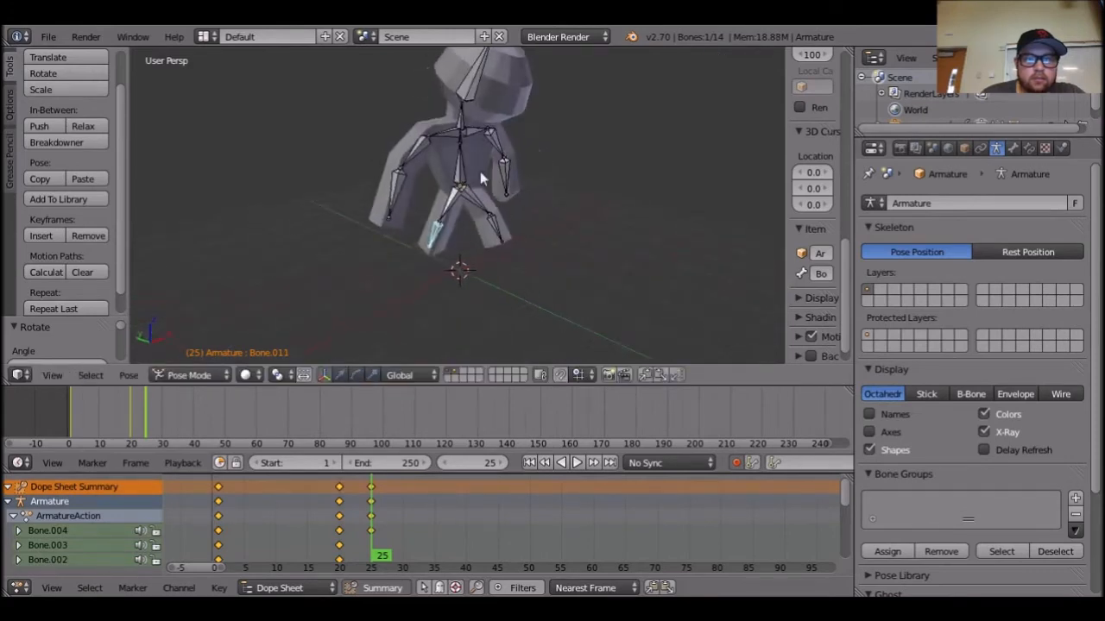
Rotate shoulder bone Bone.005 at frame 25 to swing its arm.
right_click(450, 143)
left_click(356, 374)
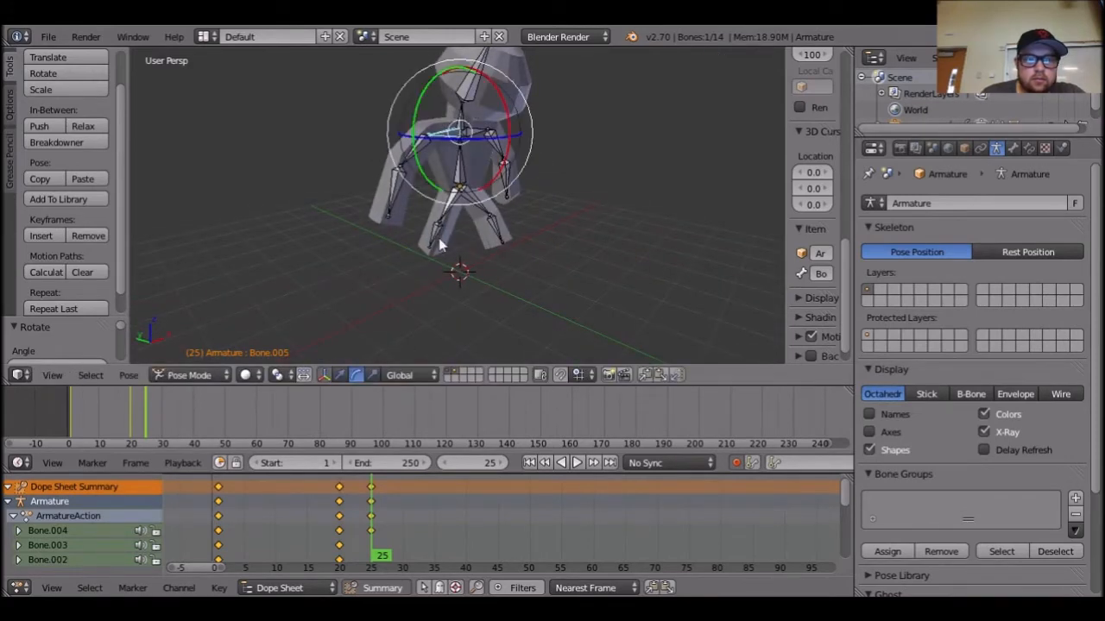
middle_click_drag(511, 185, 544, 269)
left_click_drag(448, 176, 462, 179)
Rotate upper arm Bone.006 and forearm Bone.007 at frame 25 to pose the swinging arm.
right_click(437, 195)
left_click(356, 374)
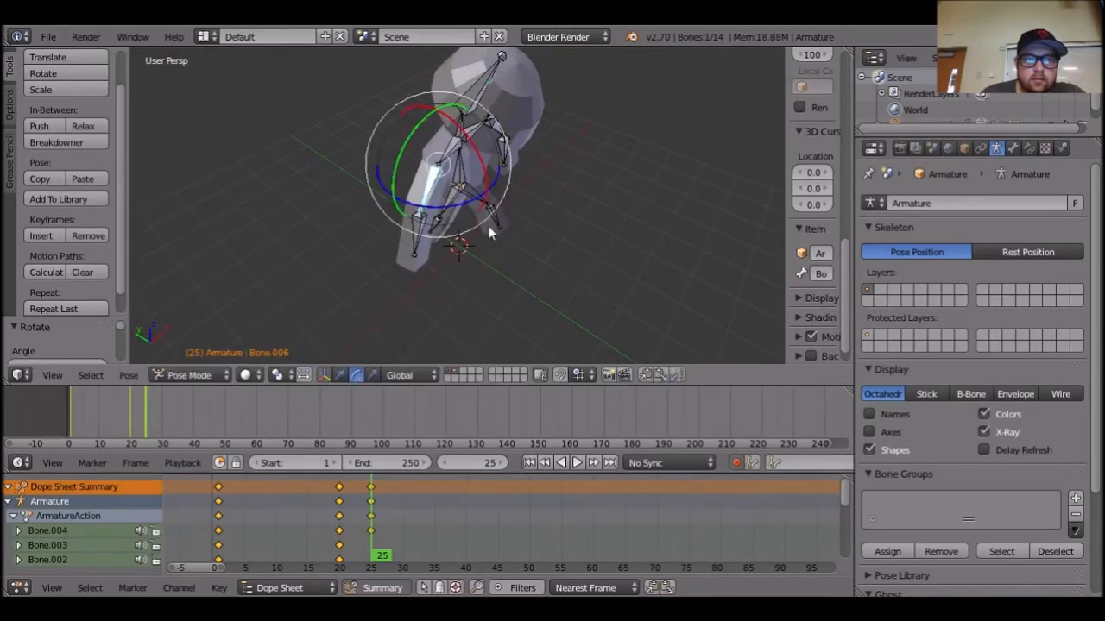
left_click_drag(482, 179, 468, 153)
left_click_drag(403, 154, 405, 163)
right_click(439, 244)
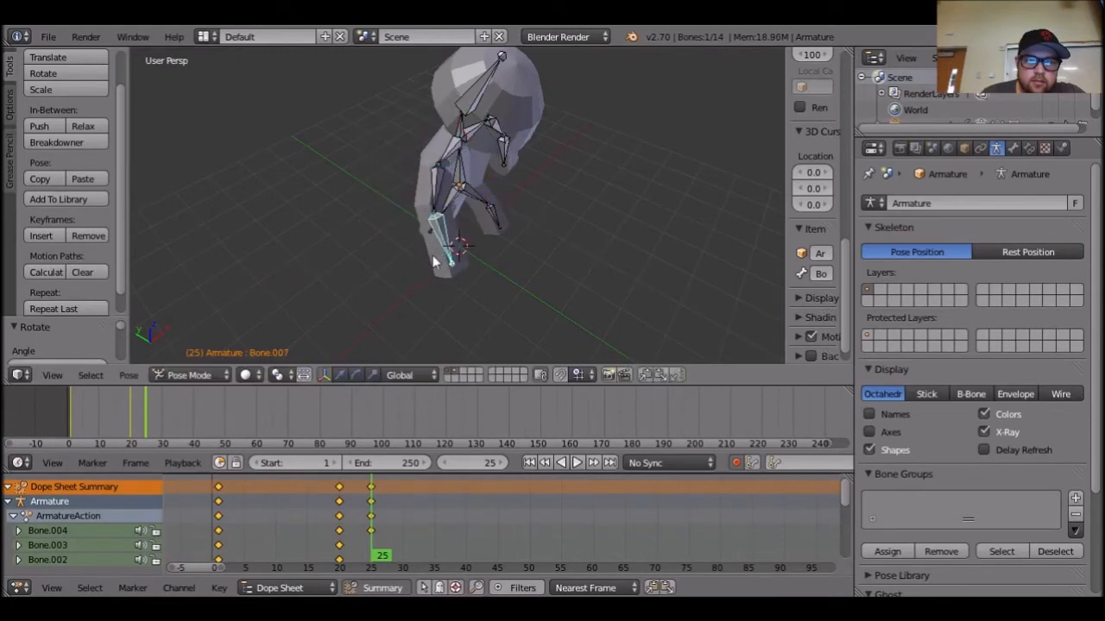
left_click(356, 374)
left_click_drag(492, 230, 432, 224)
Select neck bone Bone.013 and rotate it slightly at frame 25.
middle_click_drag(579, 239, 413, 151)
right_click(464, 84)
left_click_drag(436, 69, 443, 58)
left_click_drag(470, 117, 472, 119)
right_click(470, 120)
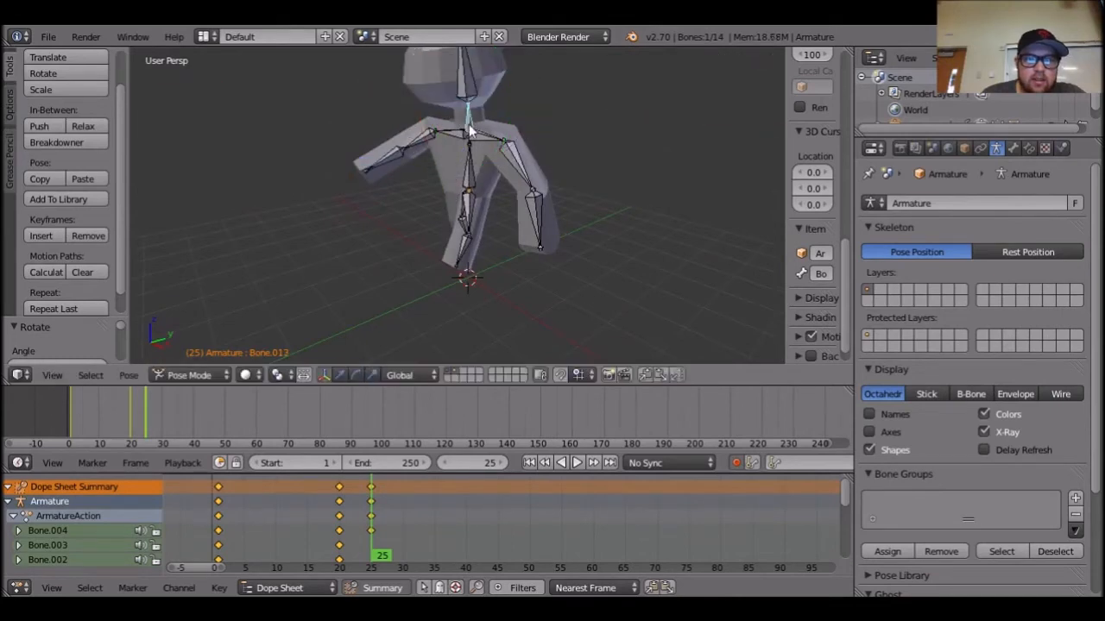
left_click(356, 375)
middle_click_drag(443, 229, 578, 247)
left_click_drag(439, 120, 439, 126)
Rotate shoulder bone Bone.002 at frame 25 to swing its arm outward.
right_click(485, 157)
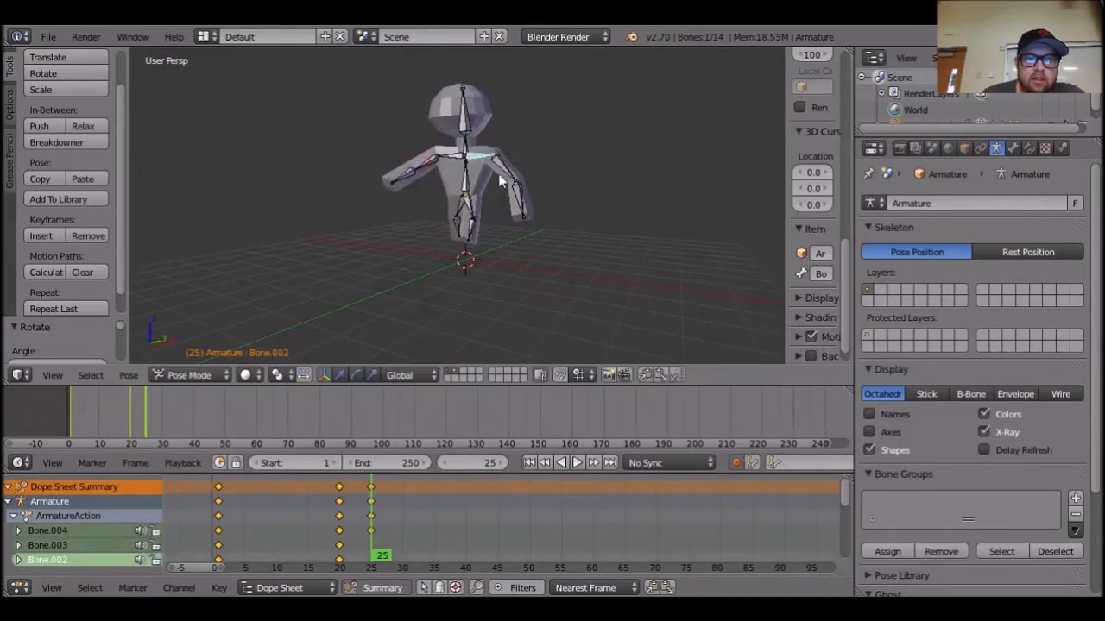
scroll(646, 242, "up", 6)
scroll(646, 243, "down", 3)
middle_click_drag(647, 249, 586, 252)
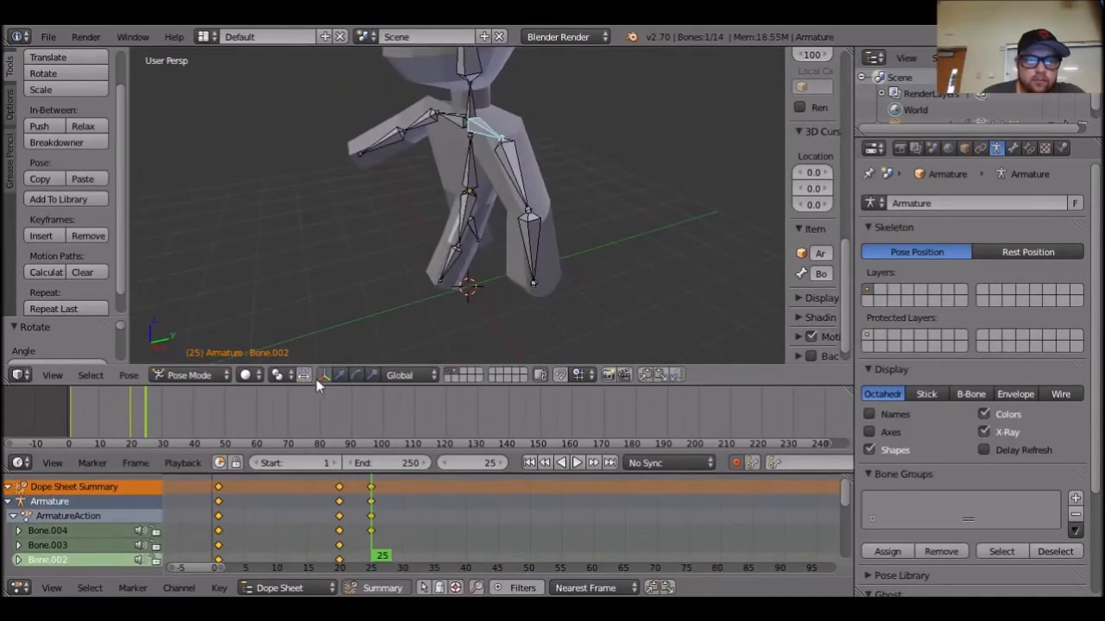
left_click(358, 376)
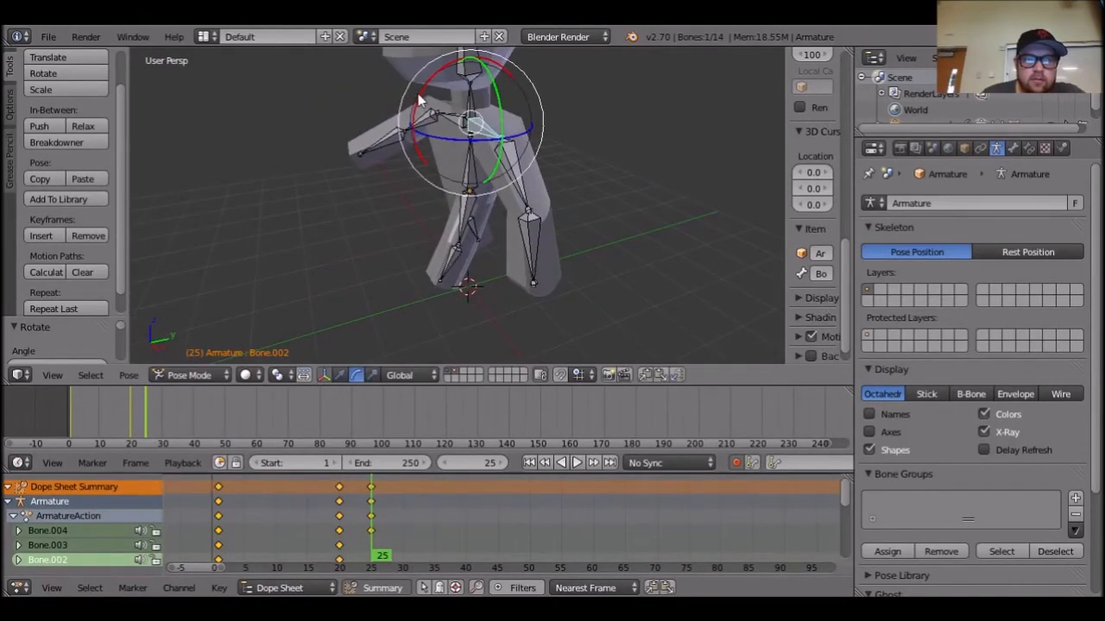
left_click_drag(471, 143, 471, 151)
key("ctrl+space")
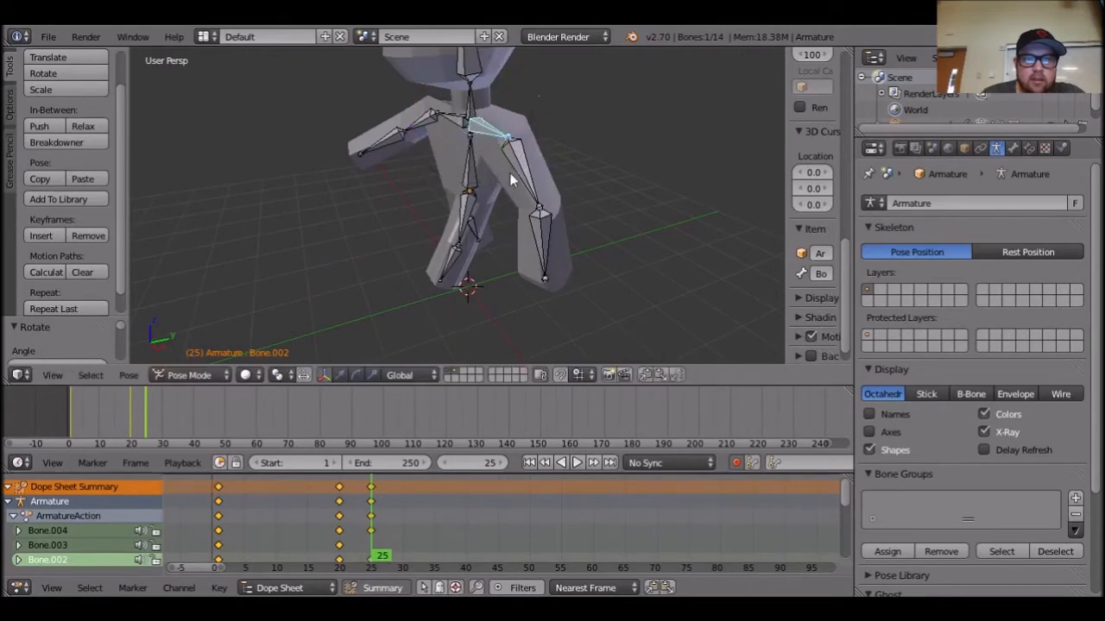
Rotate the upper arm bone attached to shoulder Bone.002 at frame 25, and select forearm bone Bone.004.
left_click(357, 375)
right_click(531, 195)
left_click_drag(472, 99, 464, 113)
right_click(510, 193)
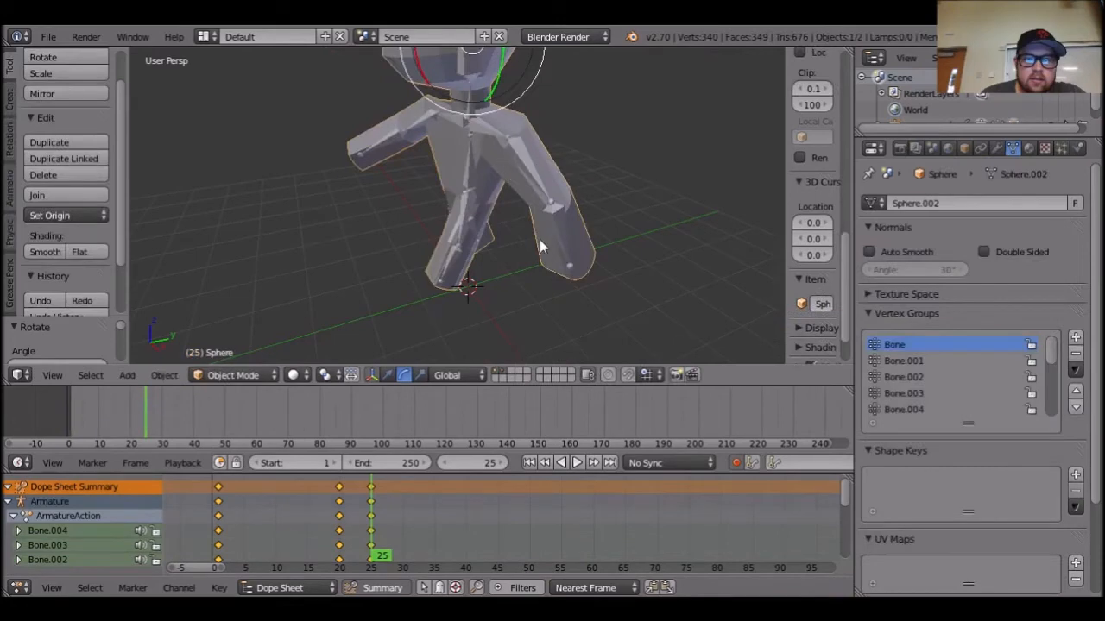
right_click(541, 230)
Step back from frame 25 to frame 20 and examine the character's motion between the two poses.
middle_click_drag(492, 284, 713, 246)
key("Left")
key("Left")
key("Left")
key("Left")
key("Left")
key("Left")
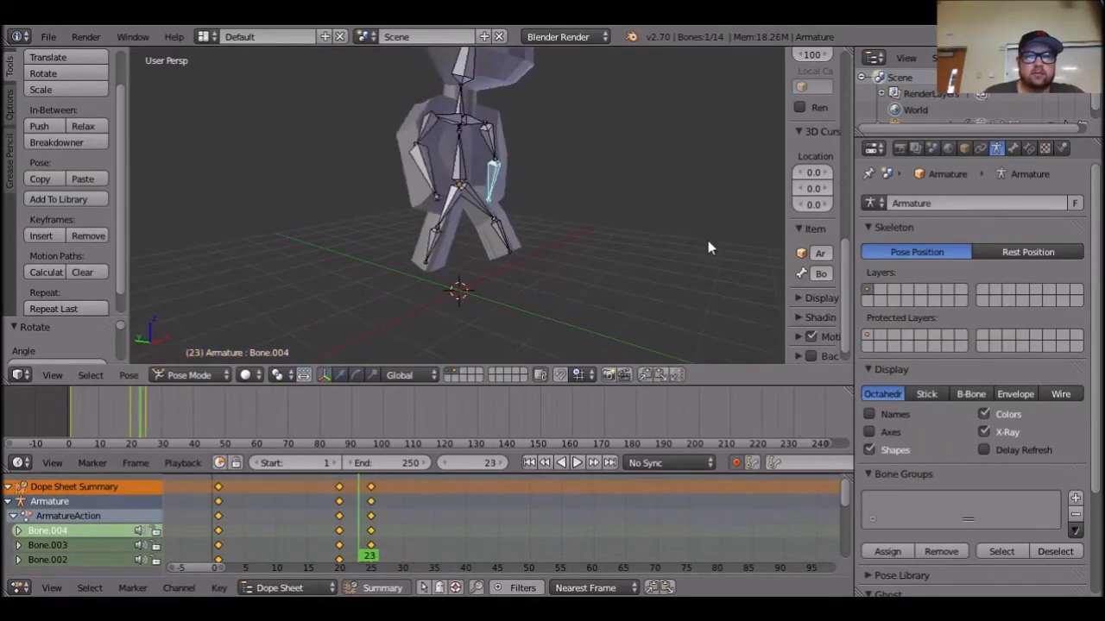
key("Right")
middle_click_drag(718, 233, 435, 222)
Select upper leg bone Bone.008 at frame 20 and rotate it to correct that leg's pose.
right_click(456, 207)
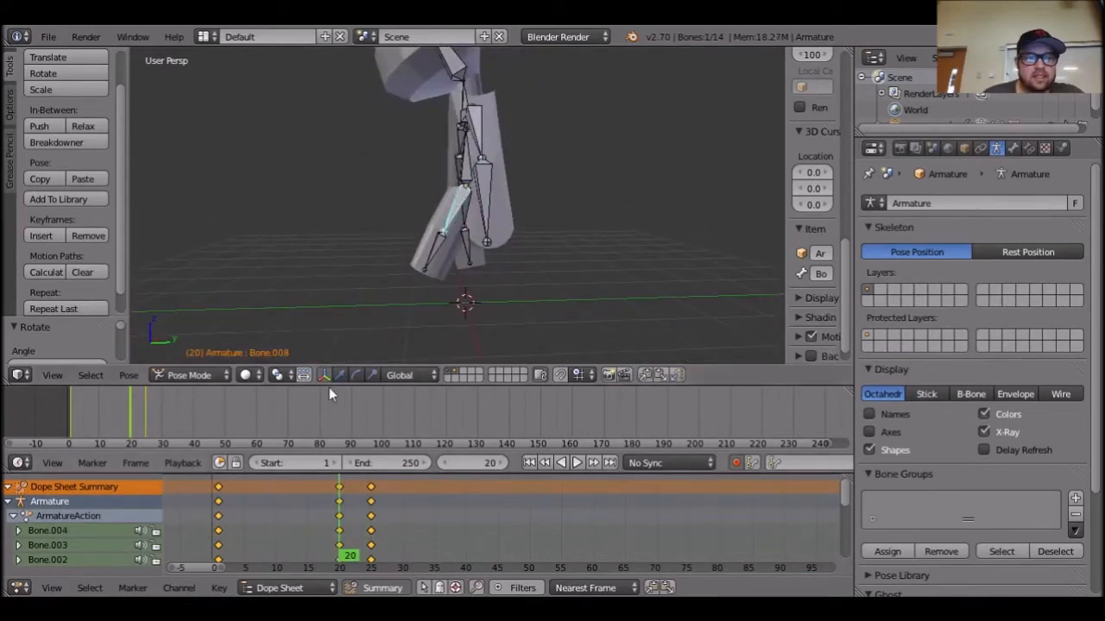
left_click(359, 374)
left_click_drag(422, 158, 457, 259)
middle_click_drag(544, 336, 251, 305)
key("r")
middle_click_drag(411, 345, 352, 304)
Select all bones at frame 20 and move them down along Z until the feet reach the ground.
scroll(467, 299, "down", 3)
key("b")
left_click_drag(579, 277, 339, 75)
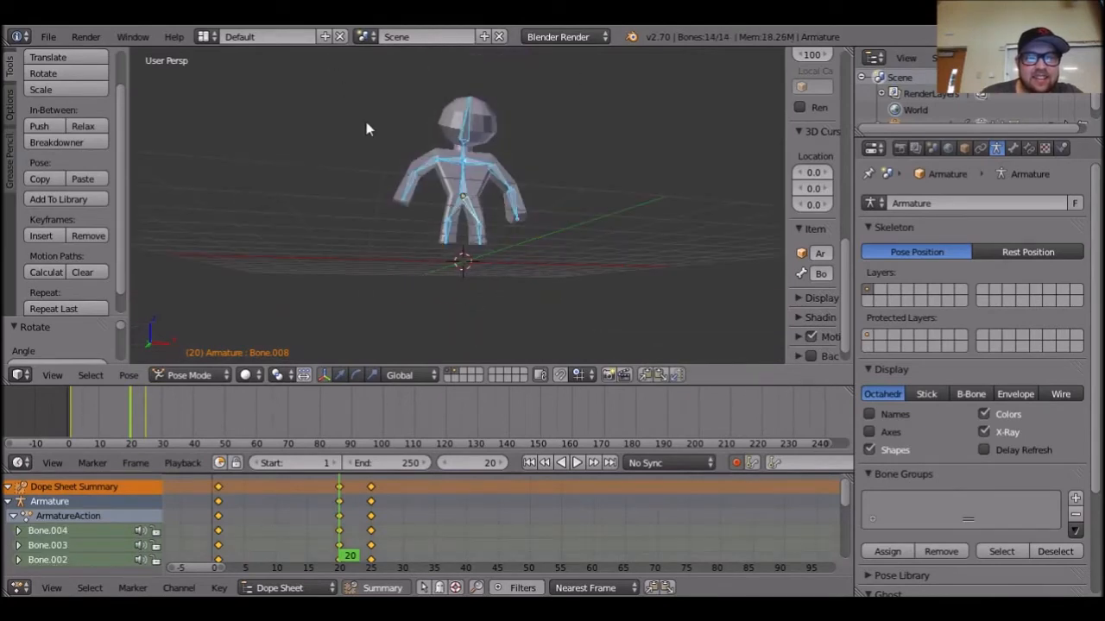
left_click(341, 375)
middle_click_drag(547, 298, 523, 279)
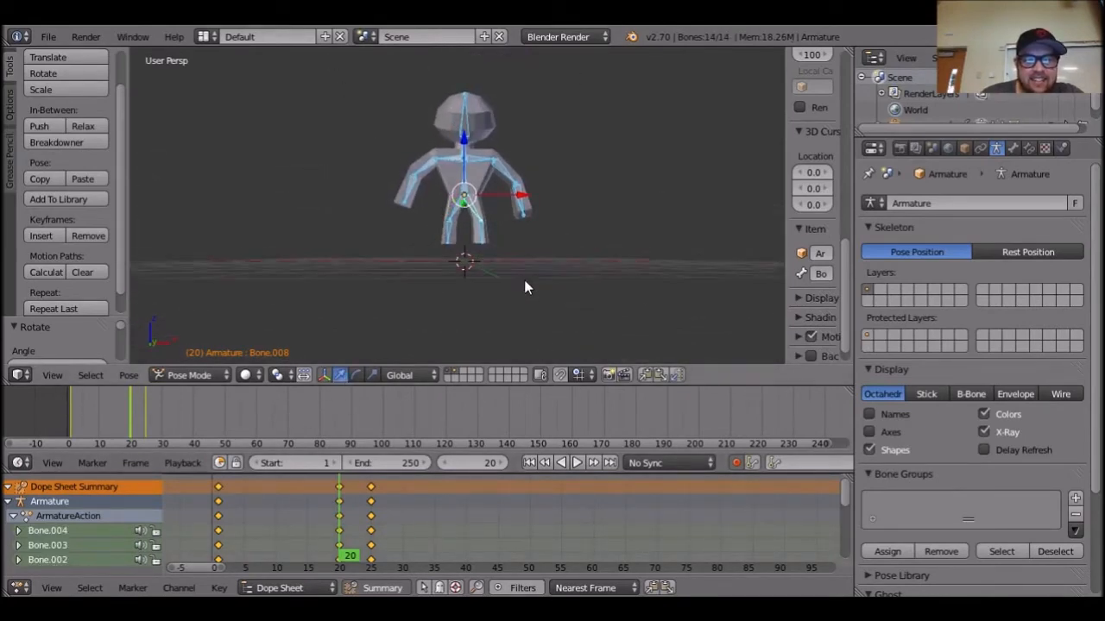
left_click_drag(464, 136, 464, 157)
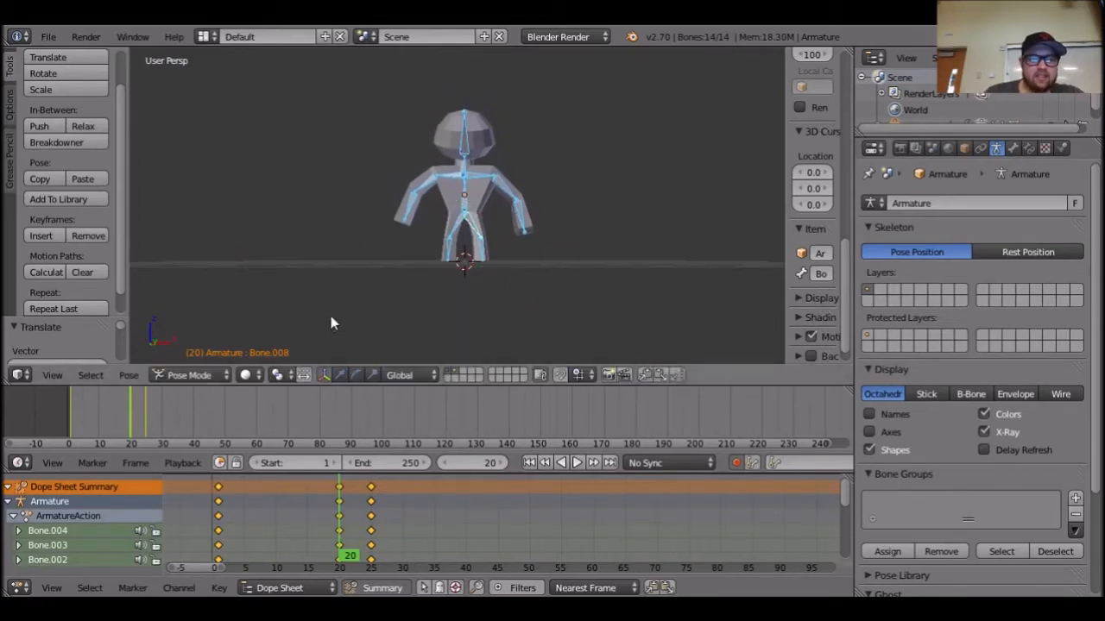
Set the current frame to 25, select all bones and move them down along Z onto the ground.
key("Right")
key("Right")
key("Right")
key("Right")
key("Right")
key("b")
left_click_drag(540, 271, 399, 108)
left_click(339, 375)
left_click_drag(466, 145, 450, 182)
Step back and forth through the frames around 20 to 28 and examine the walking motion from the side.
middle_click_drag(350, 350, 423, 348)
key("Left")
key("Left")
key("Left")
key("Left")
key("Right")
key("Right")
key("Right")
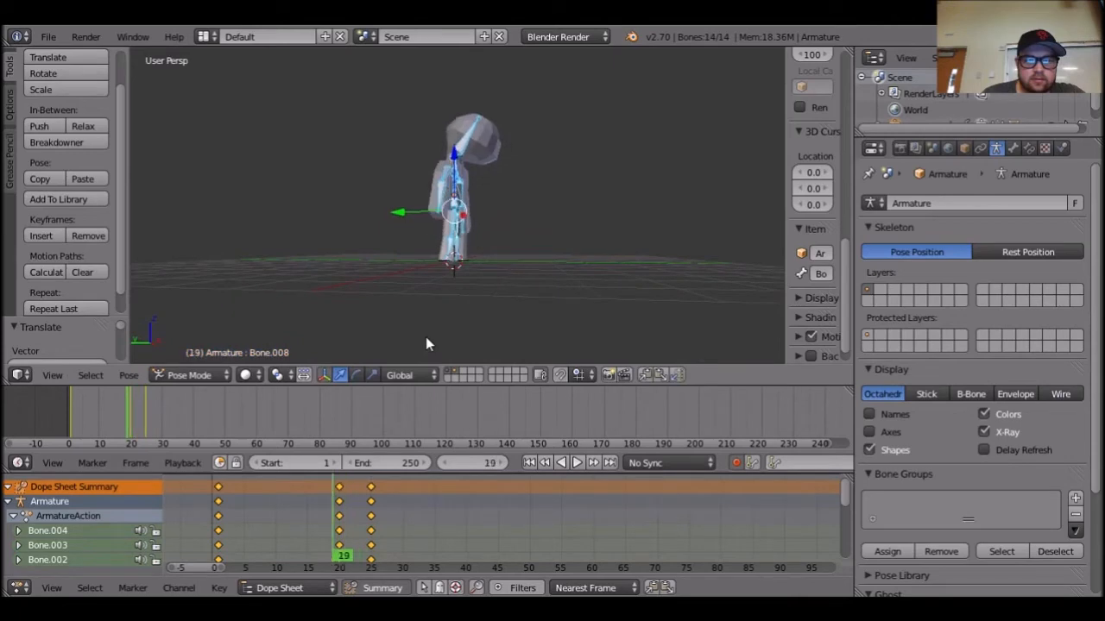
key("Right")
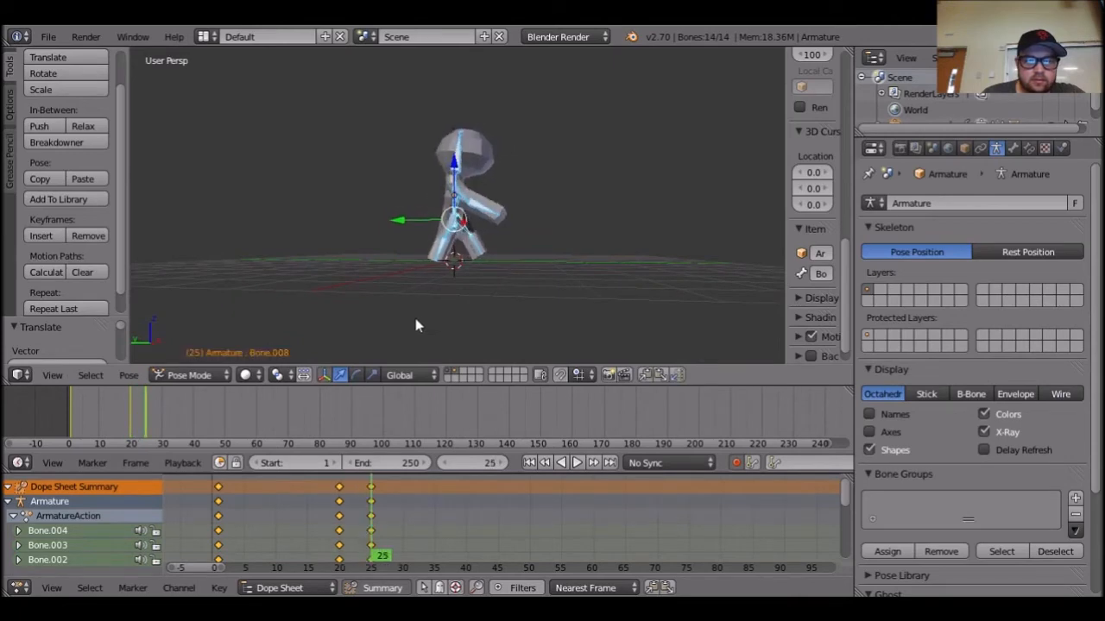
key("Right")
key("Right")
key("Right")
key("Right")
key("Right")
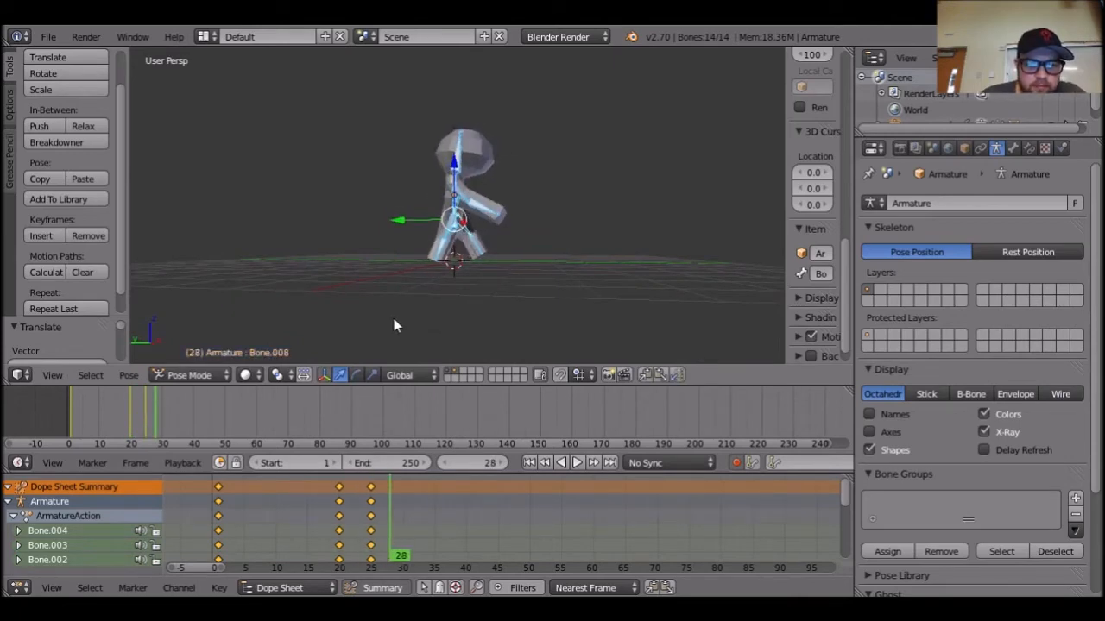
Return to frame 25 and rotate upper leg bone Bone.008 to swing that leg further out.
middle_click_drag(552, 299, 501, 363)
key("Left")
key("Left")
key("Left")
key("Left")
key("Left")
scroll(573, 312, "up", 5)
right_click(477, 267)
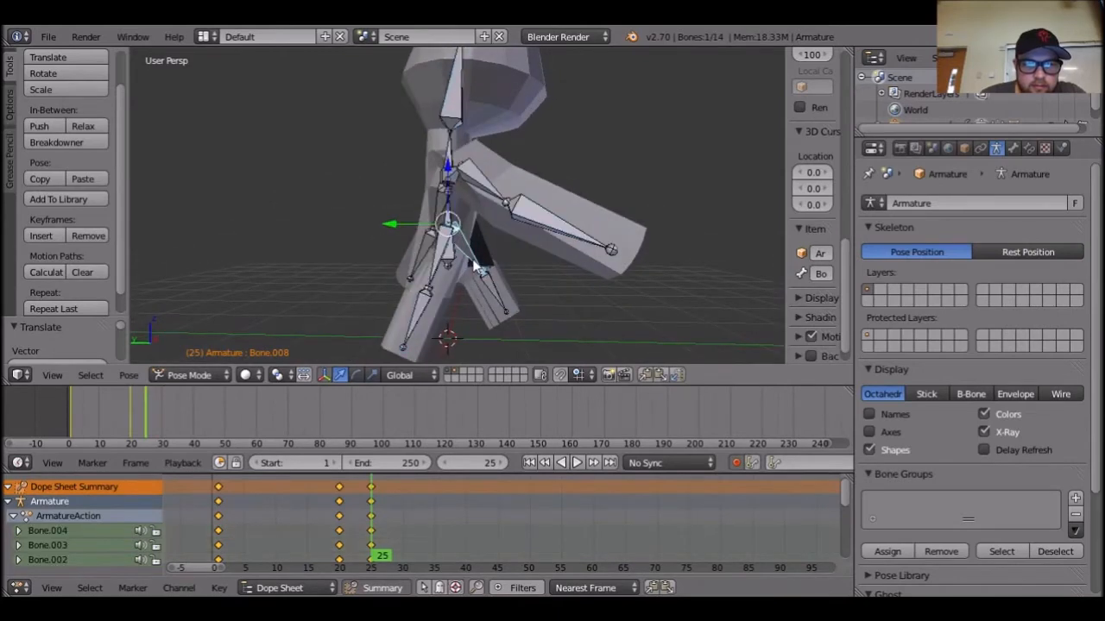
left_click(356, 375)
left_click_drag(508, 239, 510, 230)
Rotate lower leg bone Bone.009 at frame 25 to adjust the knee bend.
right_click(513, 278)
left_click_drag(549, 282, 553, 279)
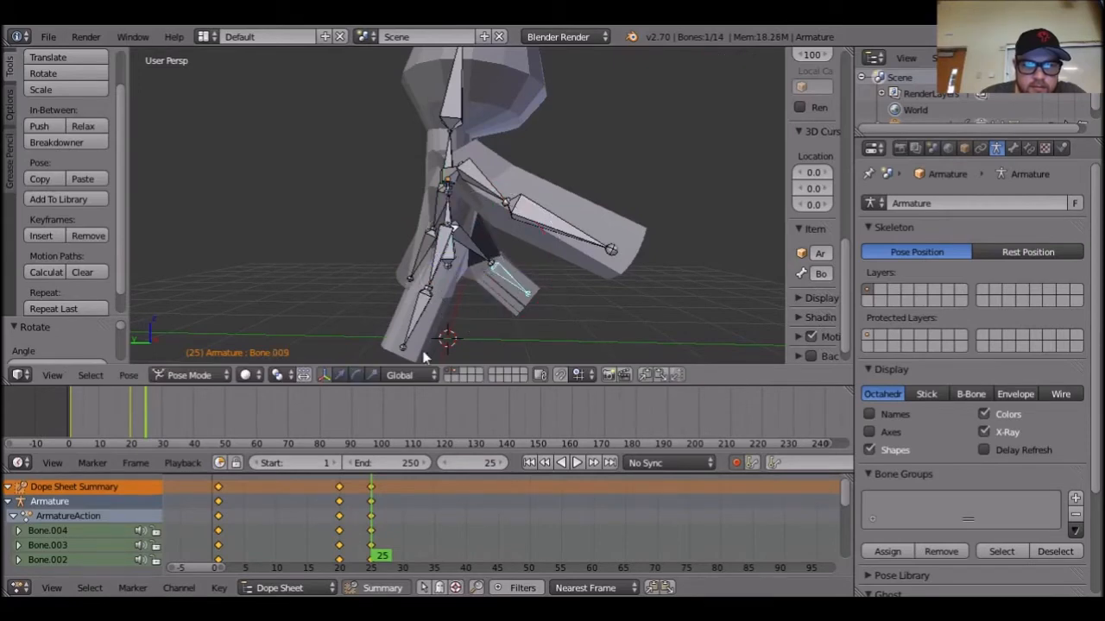
left_click(352, 378)
left_click_drag(554, 247, 566, 280)
Rotate the opposite leg's upper bone Bone.010 and lower bone Bone.011 at frame 25.
right_click(447, 260)
right_click(436, 285)
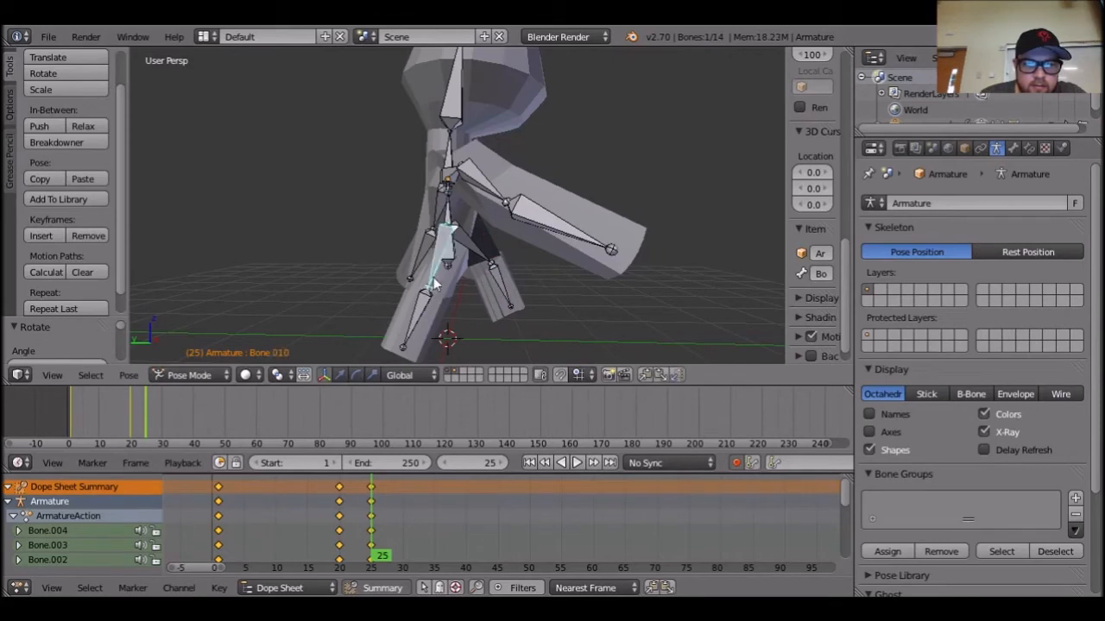
left_click(356, 375)
left_click_drag(506, 202, 506, 223)
right_click(390, 316)
left_click_drag(464, 253, 479, 267)
middle_click_drag(597, 313, 426, 318)
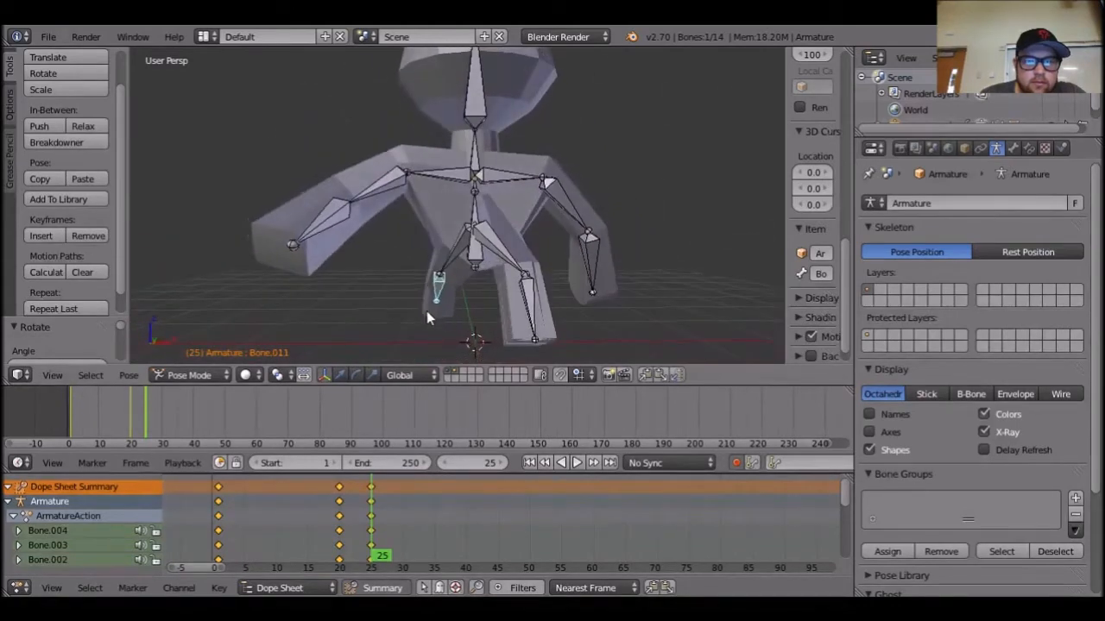
Select both upper leg bones and move them together at frame 25.
right_click(491, 236)
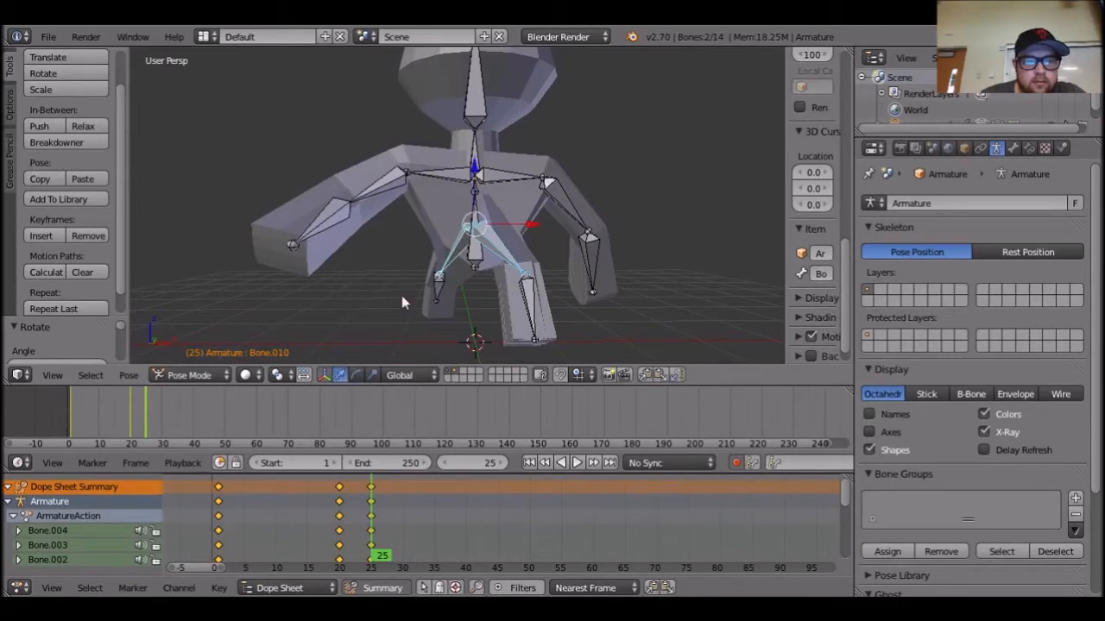
key("g")
left_click(493, 203)
middle_click_drag(494, 197, 701, 326)
Select all bones at frame 25 and move the whole character vertically to fit the ground.
key("b")
left_click_drag(604, 328, 279, 165)
left_click(341, 377)
left_click(459, 177)
middle_click_drag(459, 177, 310, 312)
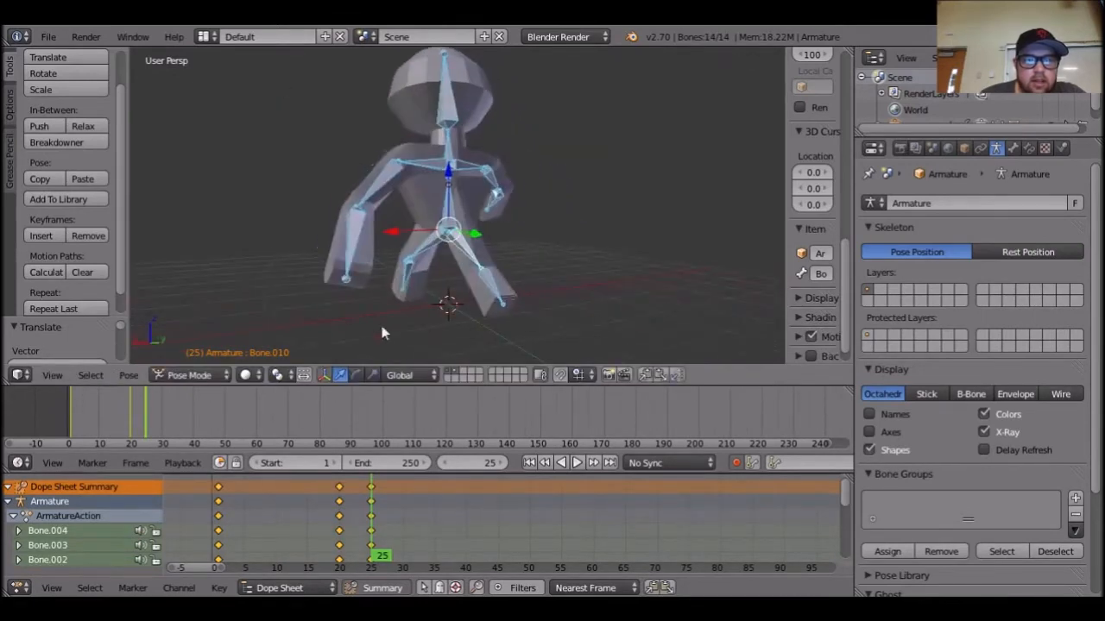
Put the character mesh into Weight Paint mode and examine the Bone.010 weights around the hip and torso.
scroll(611, 314, "up", 4)
middle_click_drag(611, 314, 649, 304)
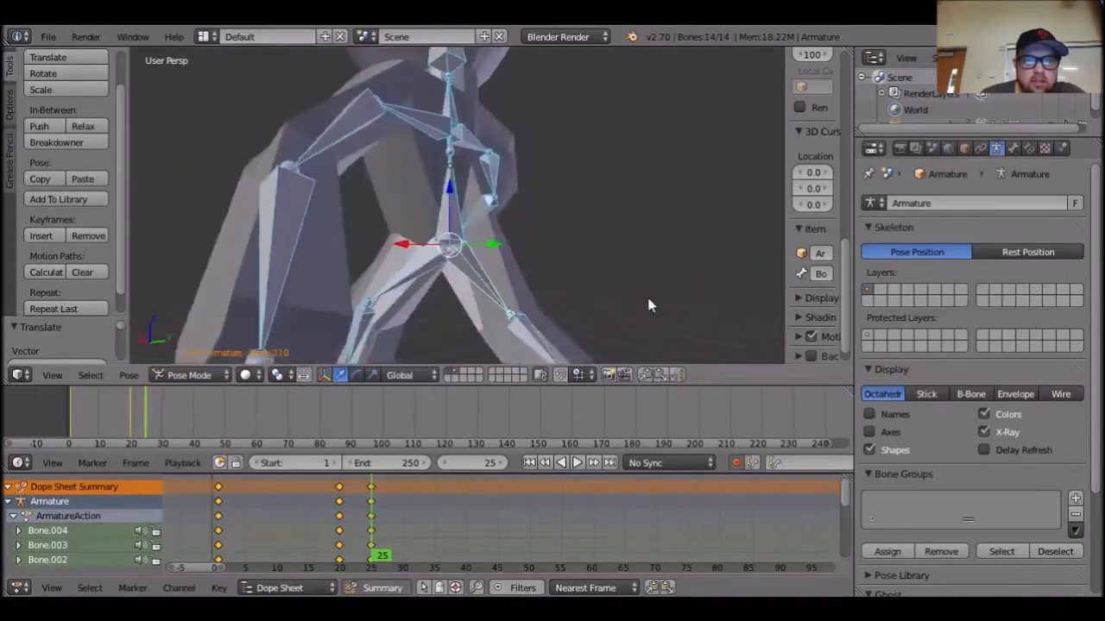
scroll(649, 304, "down", 2)
right_click(402, 175)
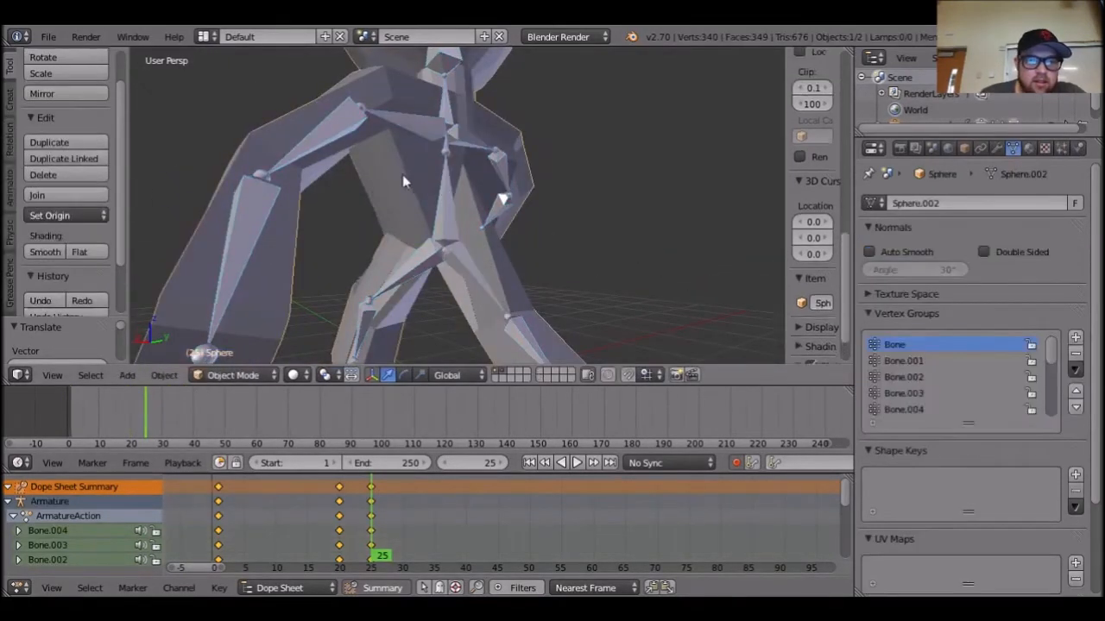
left_click(246, 379)
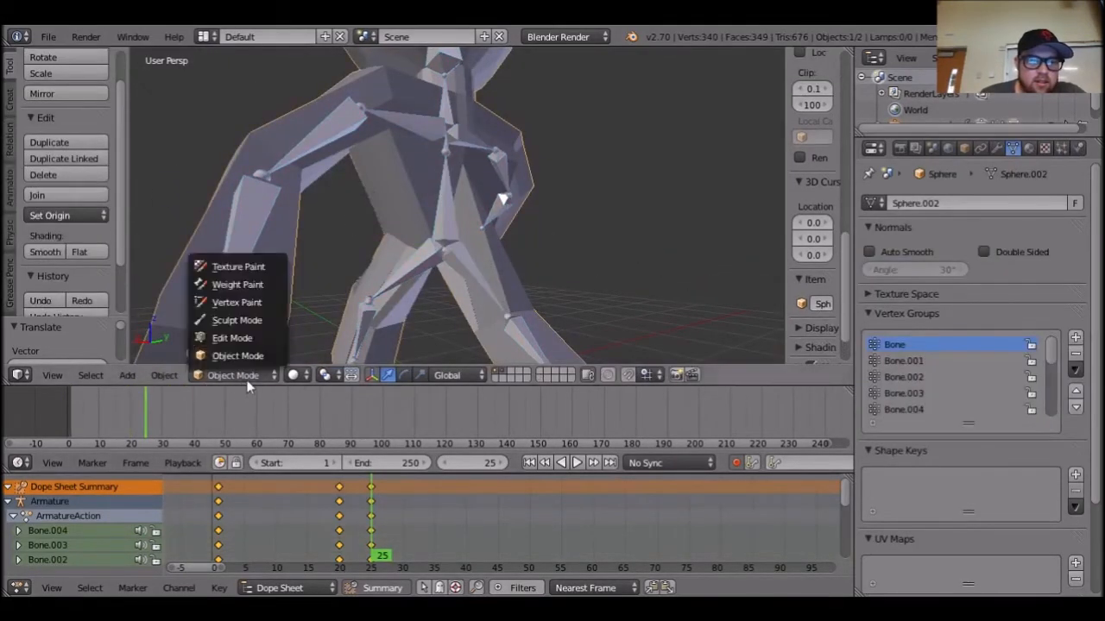
left_click(250, 286)
mouse_move(618, 274)
middle_mouse_down()
mouse_move(678, 157)
mouse_move(689, 105)
mouse_move(425, 295)
mouse_move(568, 302)
mouse_move(132, 160)
middle_mouse_up()
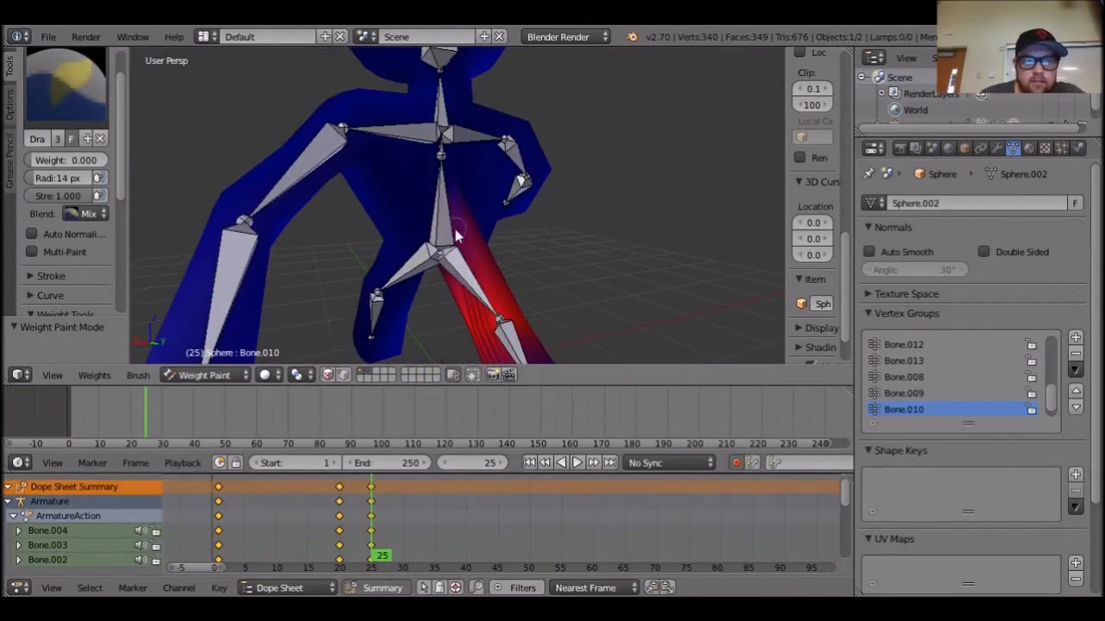
mouse_move(639, 306)
middle_mouse_down()
mouse_move(523, 288)
mouse_move(474, 260)
middle_mouse_up()
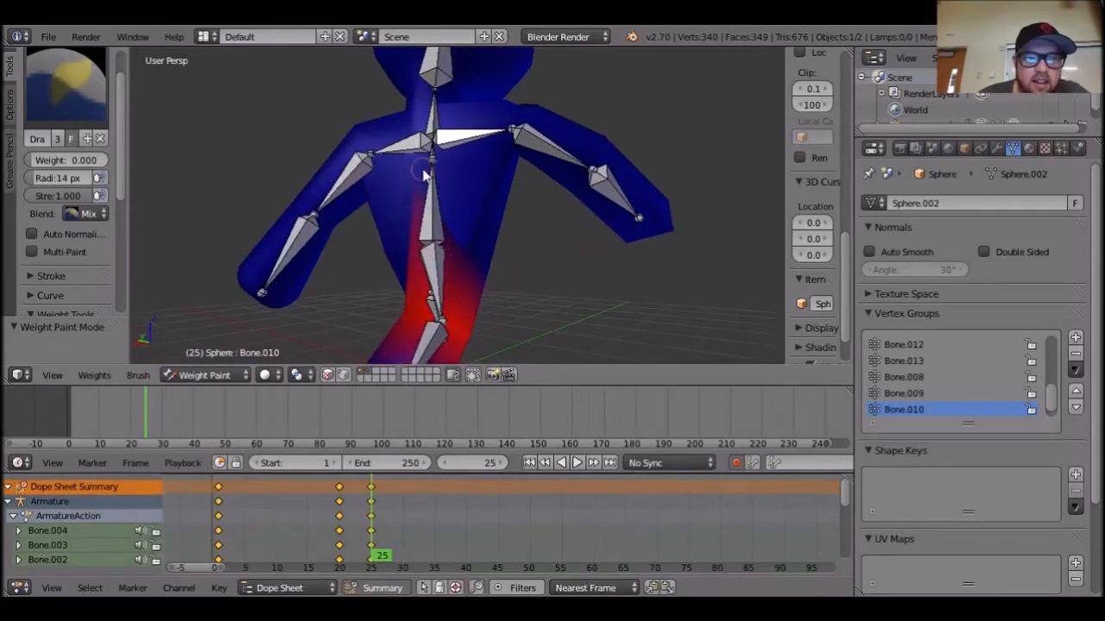
mouse_move(411, 234)
middle_mouse_down()
mouse_move(402, 278)
mouse_move(382, 216)
middle_mouse_up()
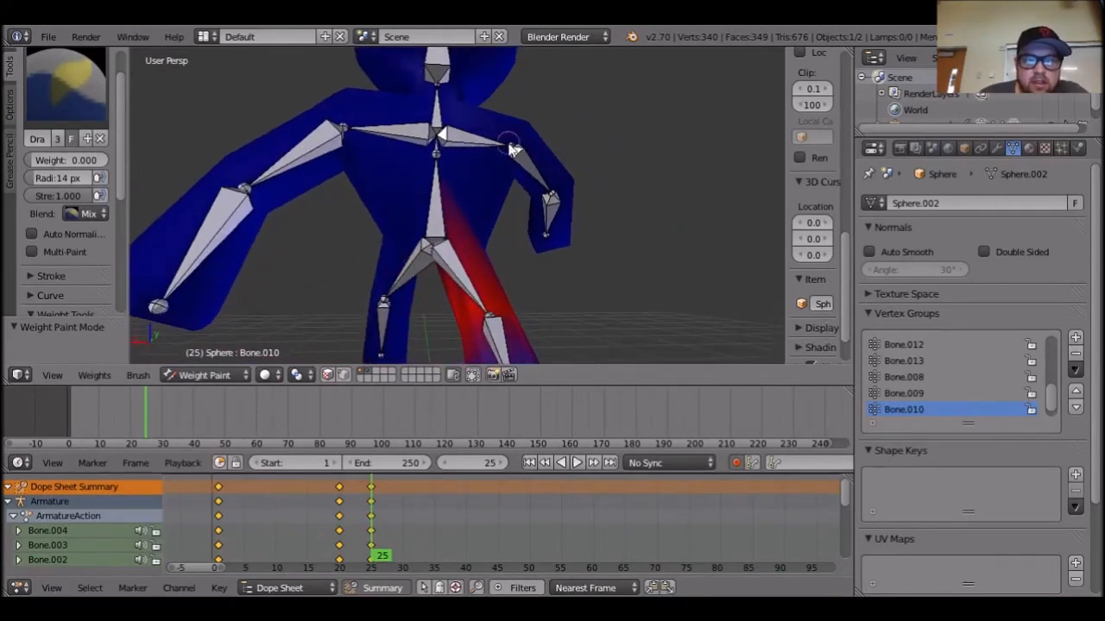
Inspect the weights of vertex groups Bone.009 and Bone.008 on the legs and lower torso.
scroll(911, 389, "up", 3, "ctrl")
left_click(913, 392)
left_click(903, 377)
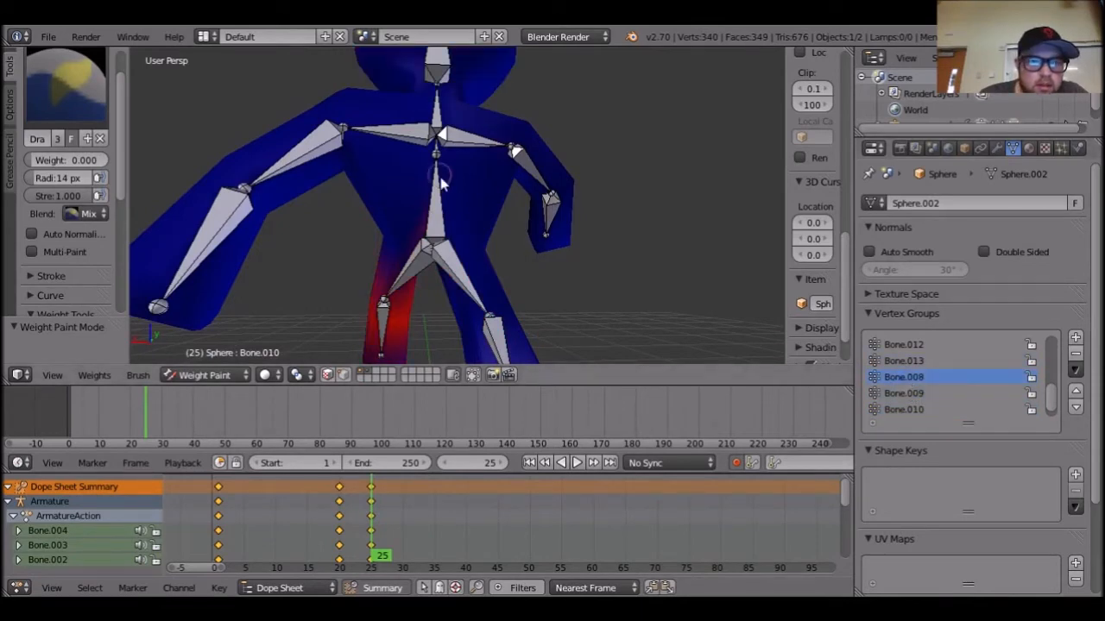
mouse_move(447, 201)
middle_mouse_down()
mouse_move(599, 264)
mouse_move(648, 195)
mouse_move(650, 216)
mouse_move(624, 247)
mouse_move(567, 58)
mouse_move(511, 127)
mouse_move(388, 148)
mouse_move(313, 193)
mouse_move(458, 276)
middle_mouse_up()
left_click(362, 372)
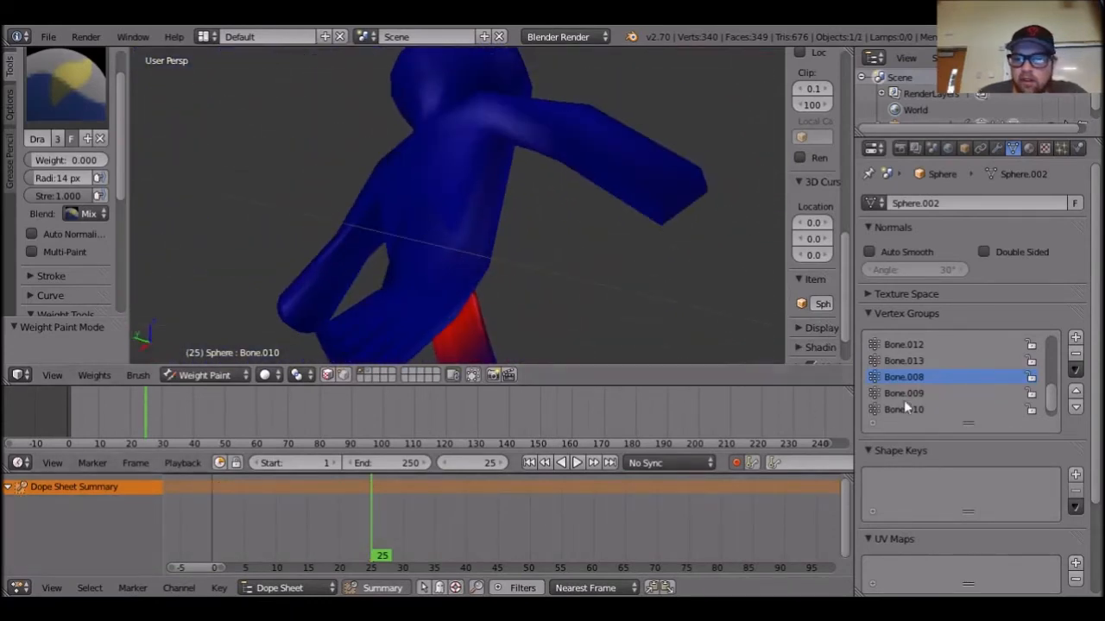
left_click(373, 373, "shift")
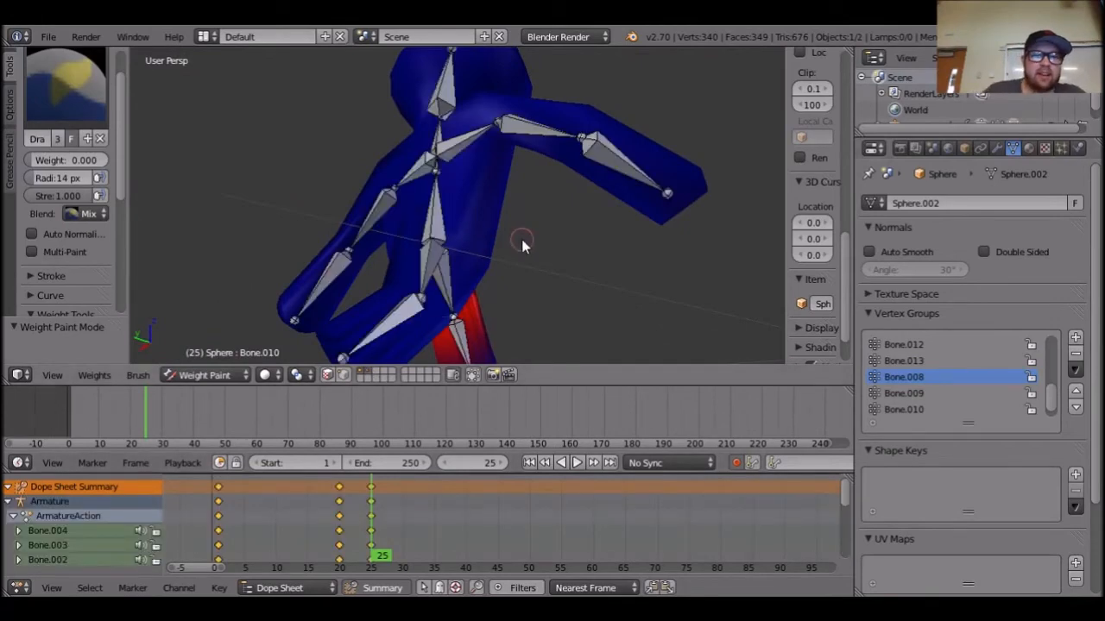
Return the mesh to Object Mode and reselect the armature for posing.
scroll(515, 240, "down", 5)
left_click(207, 375)
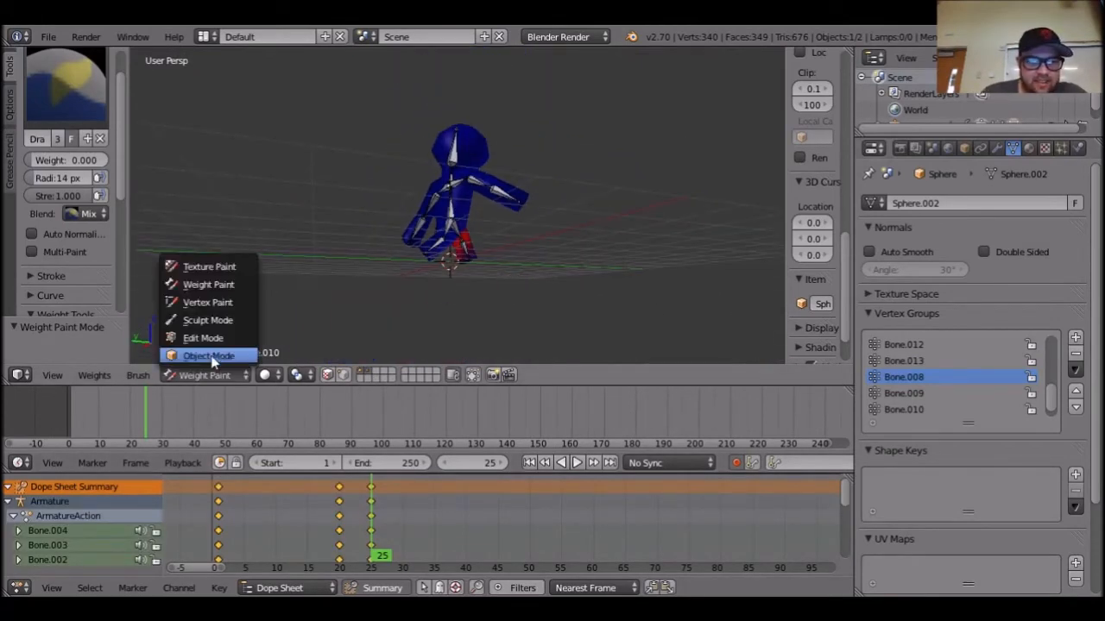
left_click(209, 355)
right_click(443, 217)
middle_click_drag(572, 269, 524, 315)
key("ctrl+space")
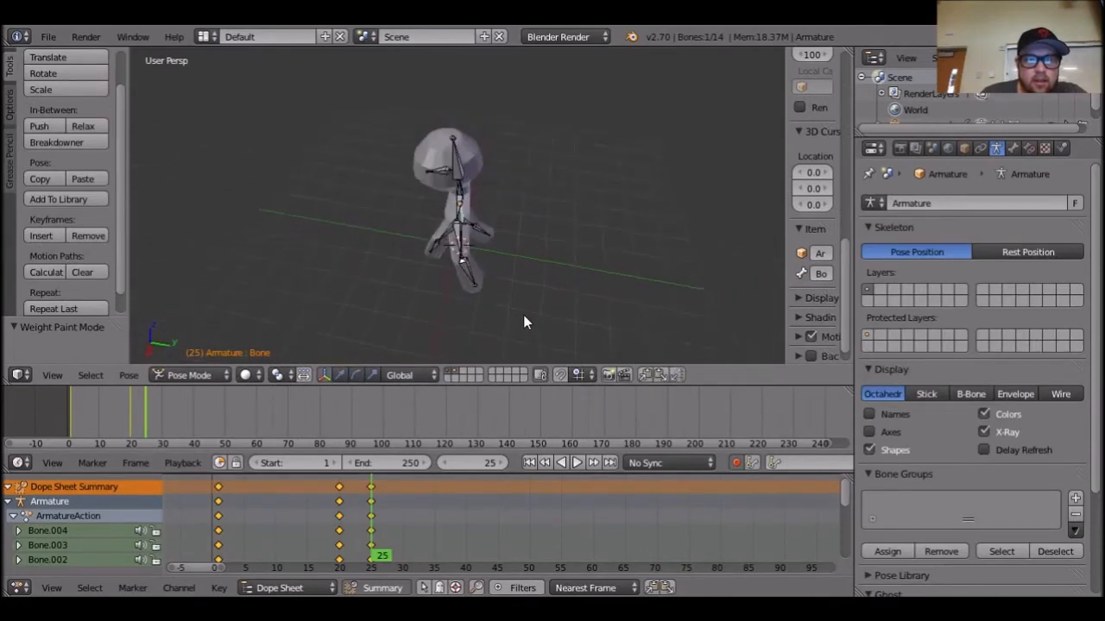
Select upper leg bone Bone.008 at frame 25 and rotate it slightly.
scroll(523, 315, "up", 4)
middle_click_drag(470, 227, 495, 257)
right_click(467, 253)
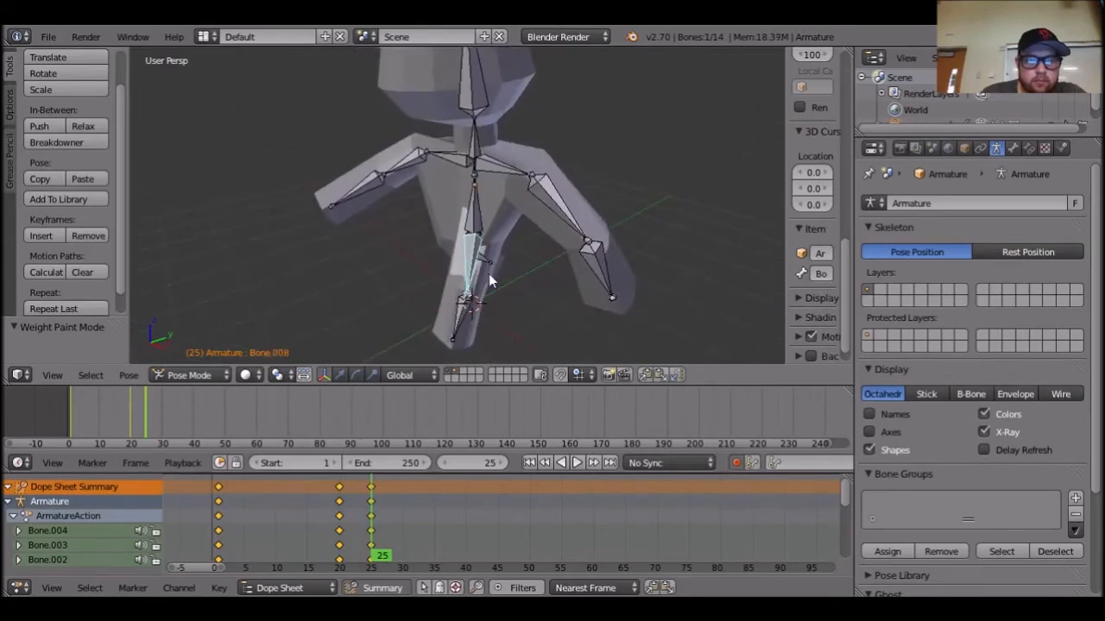
left_click(356, 375)
left_click_drag(430, 219, 435, 221)
key("ctrl+space")
Rotate lower leg bone Bone.009 at frame 25 to refine that leg's knee bend.
right_click(448, 328)
left_click(356, 375)
left_click_drag(438, 261, 416, 270)
Step back from frame 25 to frame 20 and examine the leg poses from the side.
middle_click_drag(371, 314, 596, 314)
key("Left")
key("Left")
key("Left")
key("Left")
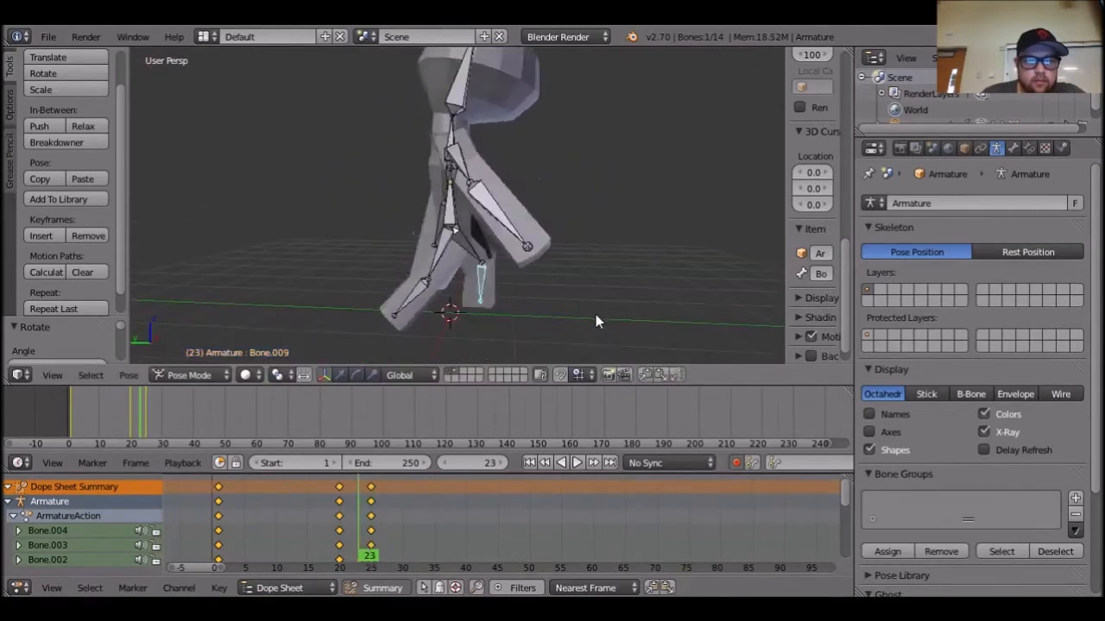
key("Left")
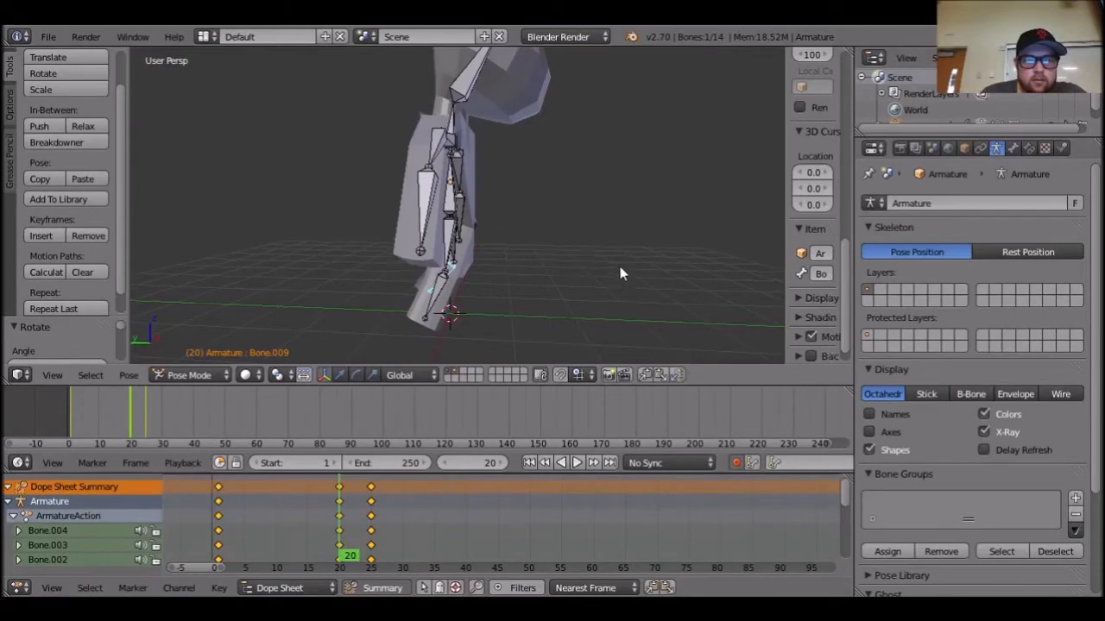
middle_click_drag(618, 285, 453, 294)
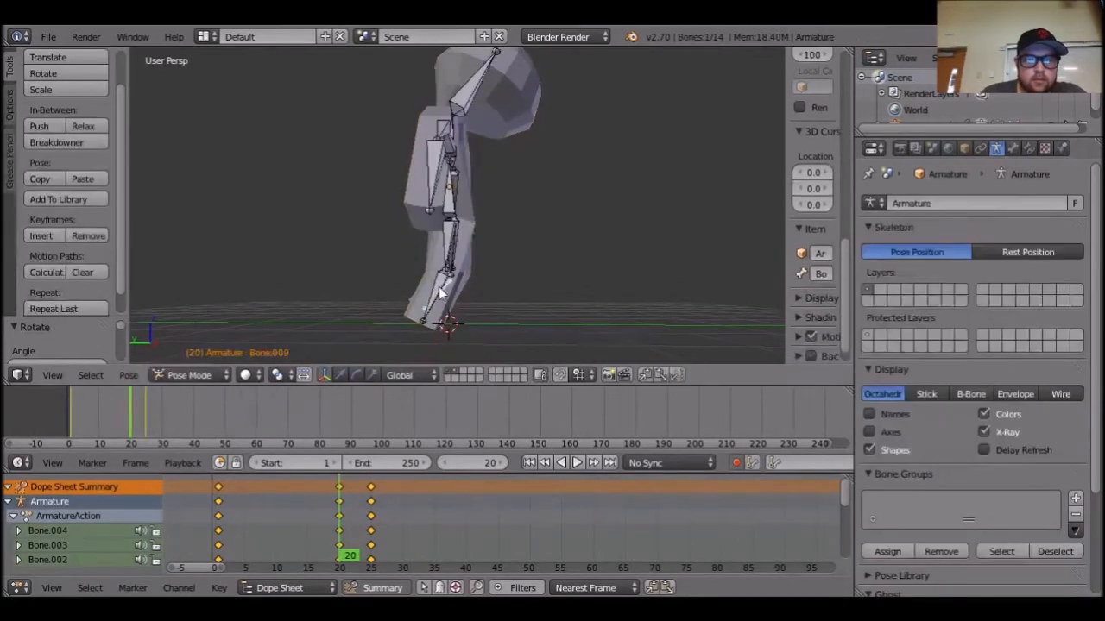
Rotate lower leg bone Bone.009 at frame 20 to straighten that leg's knee.
middle_click_drag(532, 313, 229, 371)
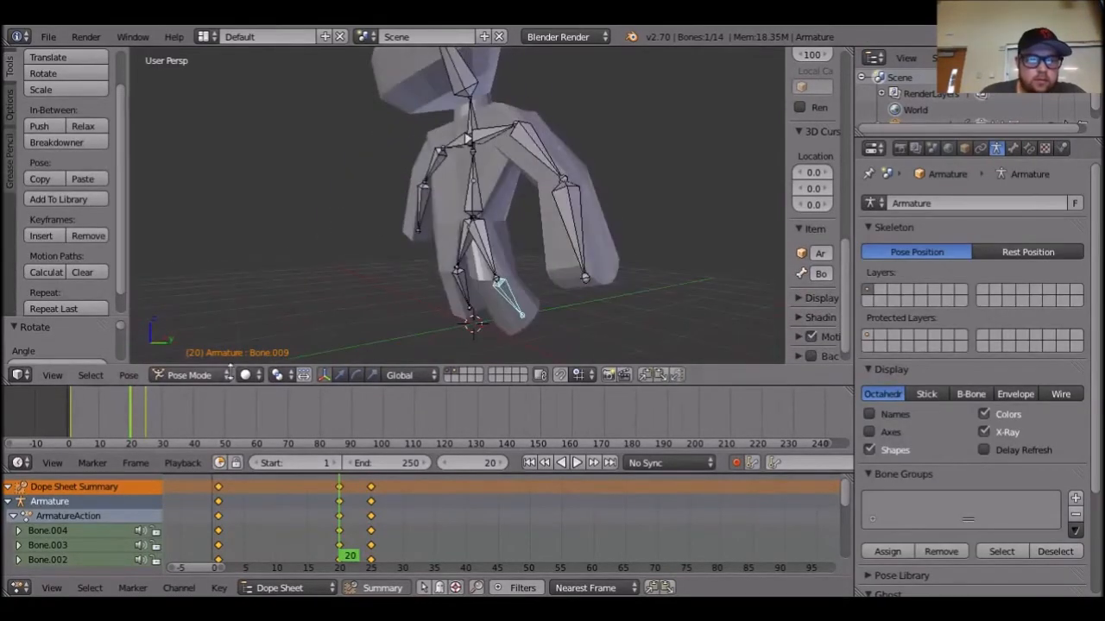
left_click(358, 375)
middle_click_drag(502, 351, 432, 341)
left_click_drag(431, 245, 466, 245)
middle_click_drag(509, 268, 644, 311)
Rotate lower leg bone Bone.011 at frame 20 so the other leg also stands straight.
right_click(450, 290)
middle_click_drag(372, 322, 553, 261)
left_click(354, 375)
left_click_drag(409, 234, 387, 253)
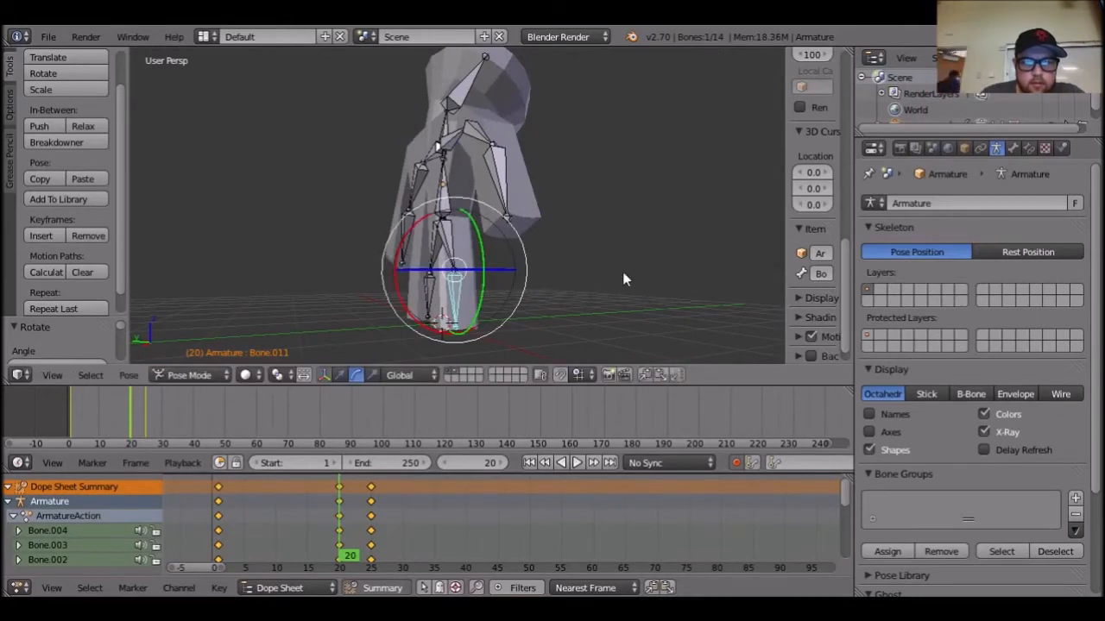
middle_click_drag(623, 278, 568, 278)
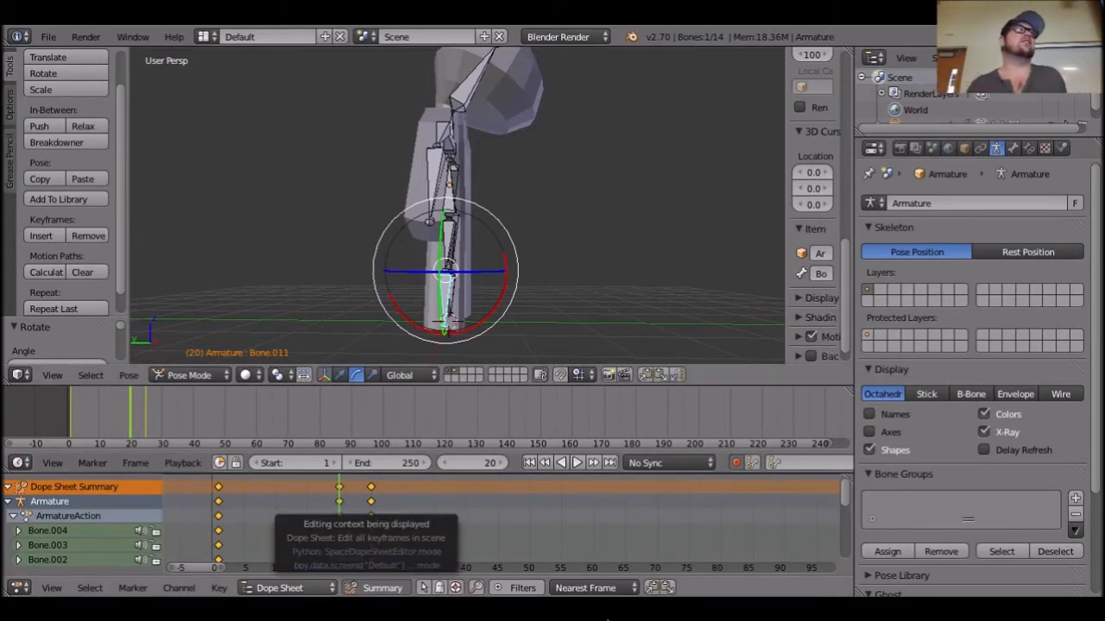
middle_click_drag(662, 201, 539, 226)
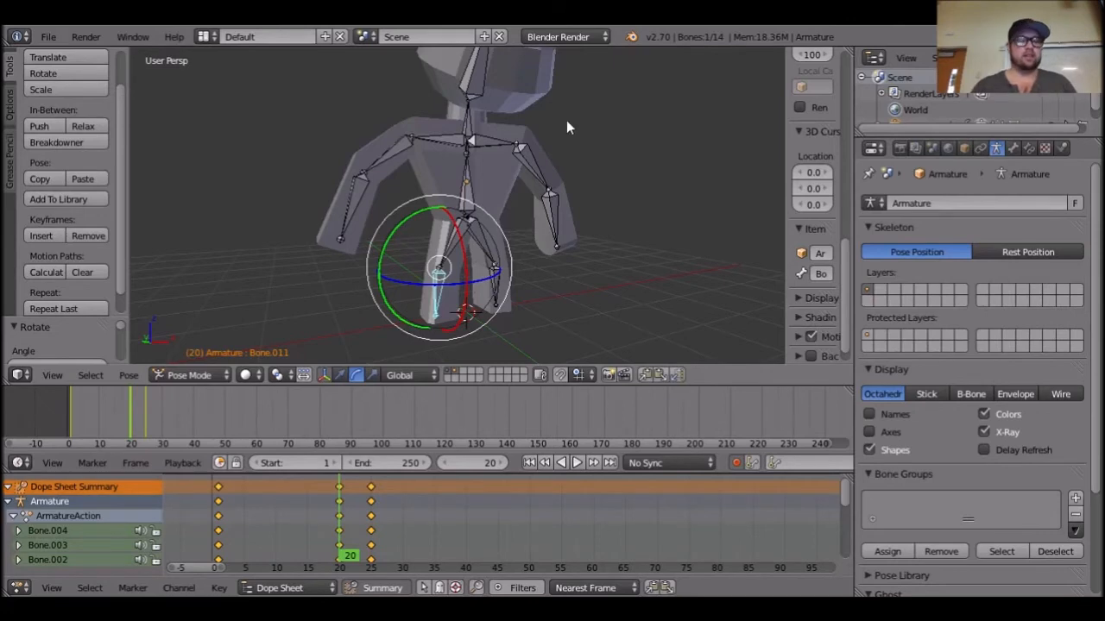
middle_click_drag(606, 179, 704, 174)
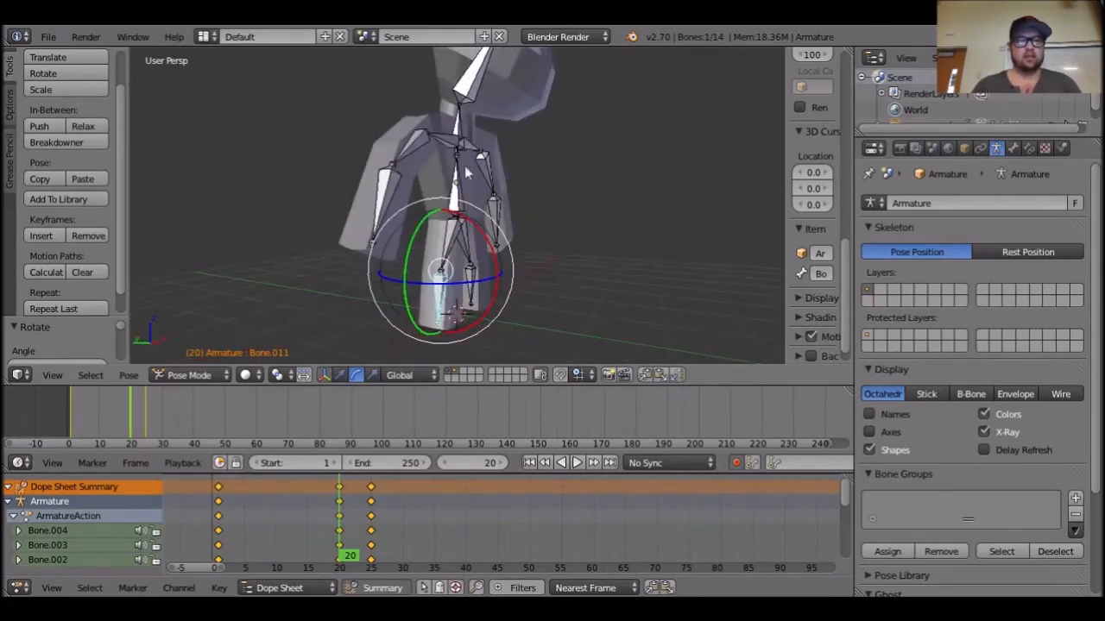
Advance to frame 30 and rotate upper leg bone Bone.008 so that leg swings backward.
key("Right")
key("Right")
key("Right")
key("Right")
key("Right")
middle_click_drag(546, 159, 509, 256)
key("a")
key("Right")
key("Right")
key("Right")
key("Right")
key("Right")
right_click(508, 257)
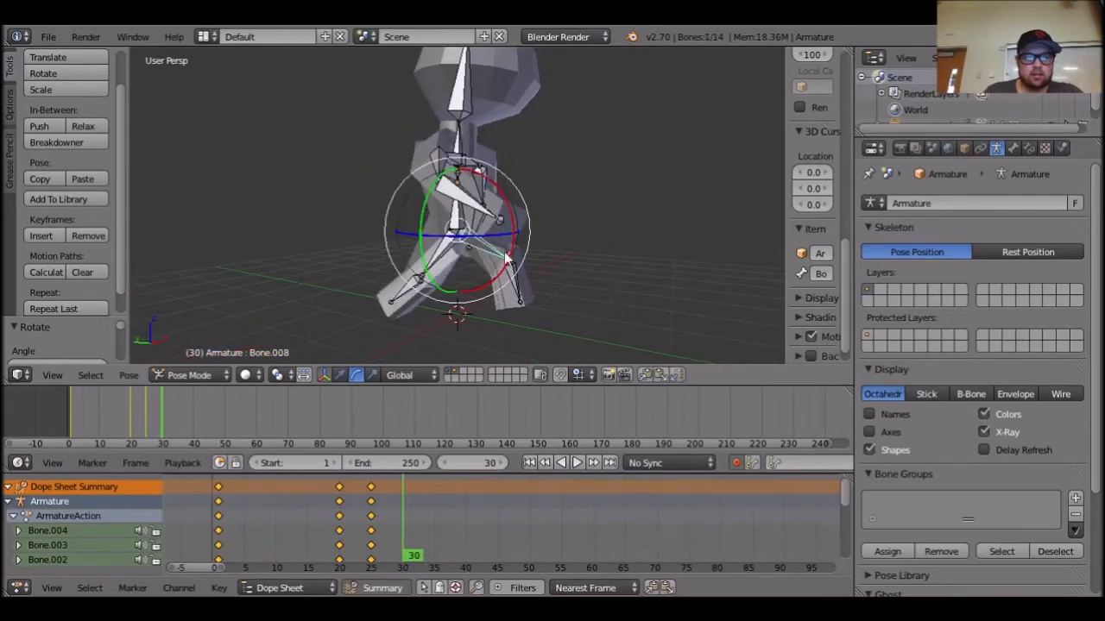
middle_click_drag(499, 192, 366, 203)
key("r")
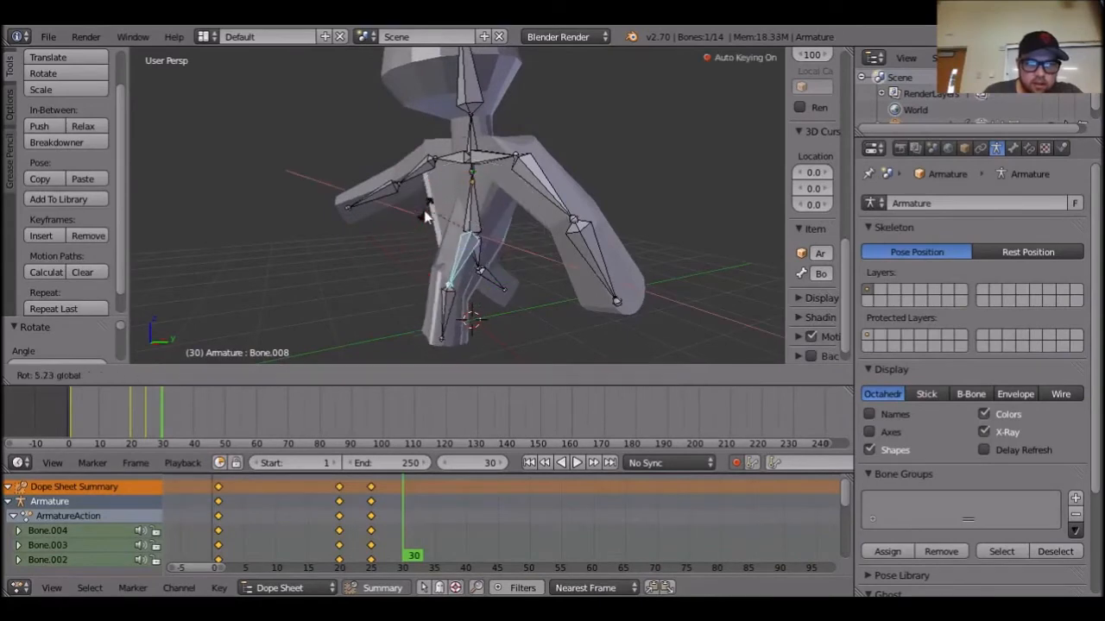
left_click(426, 250)
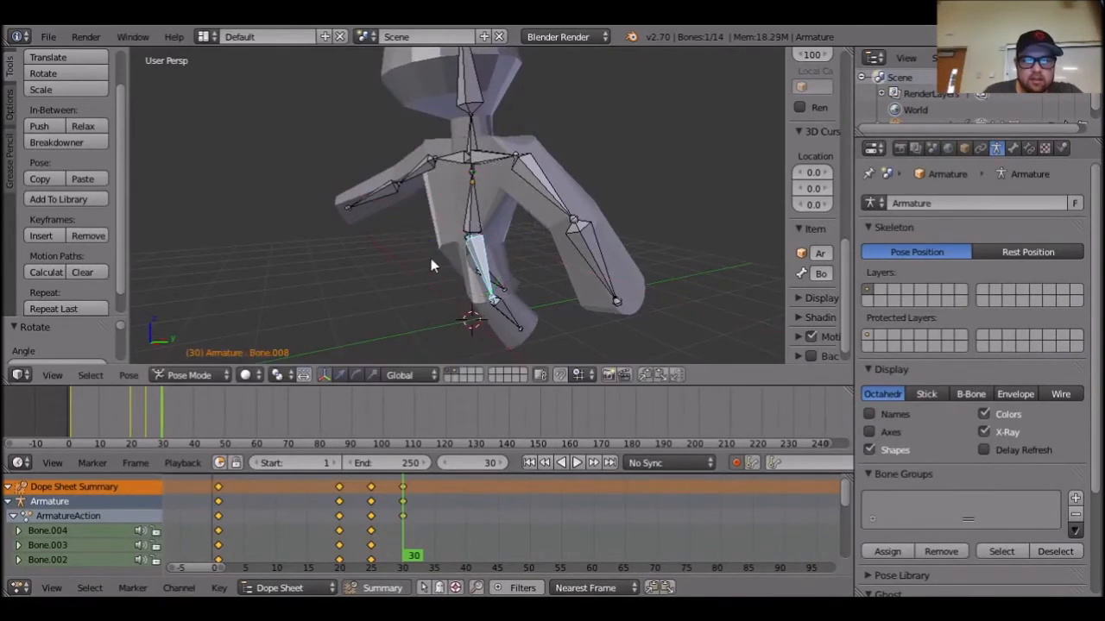
Rotate upper leg bone Bone.010 forward at frame 30 so its shin stands vertically under the body.
middle_click_drag(566, 326, 447, 229)
right_click(457, 268)
key("ctrl+space")
key("ctrl+space")
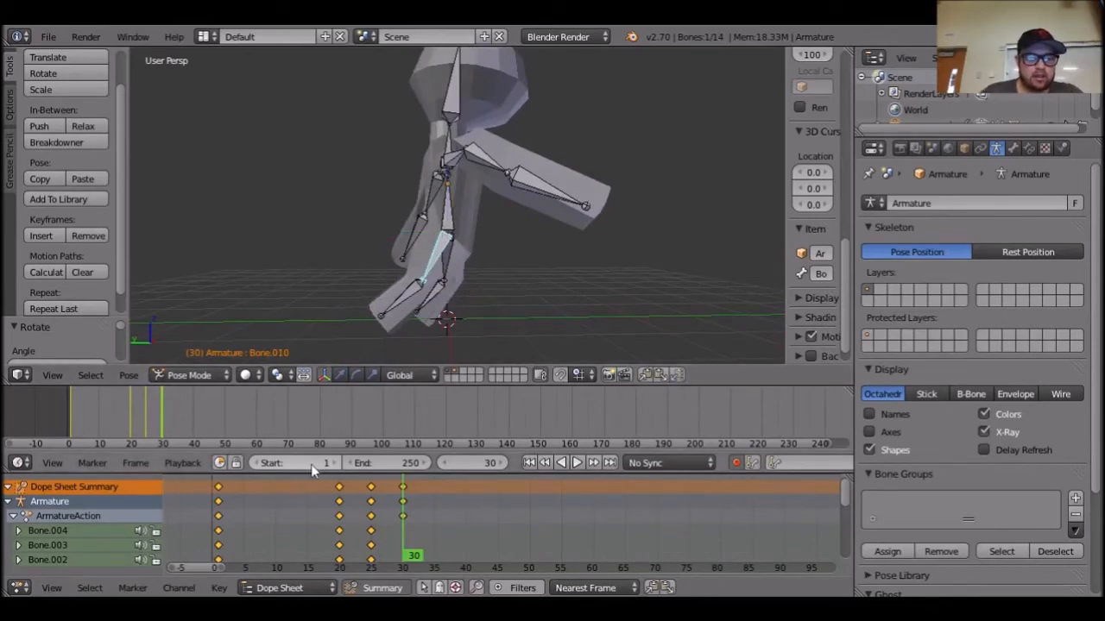
key("ctrl+space")
left_click_drag(406, 219, 399, 265)
Select all the bones at frame 30 and move the whole rig up until the standing foot meets the ground.
right_click(460, 313)
middle_click_drag(462, 313, 632, 317)
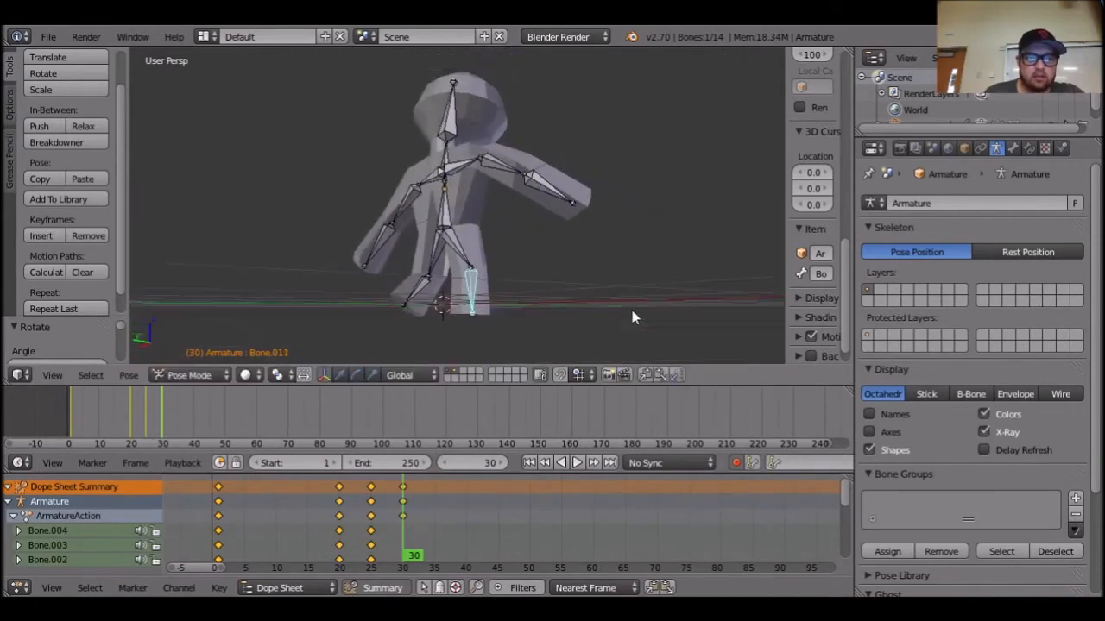
key("b")
left_click_drag(560, 318, 325, 93)
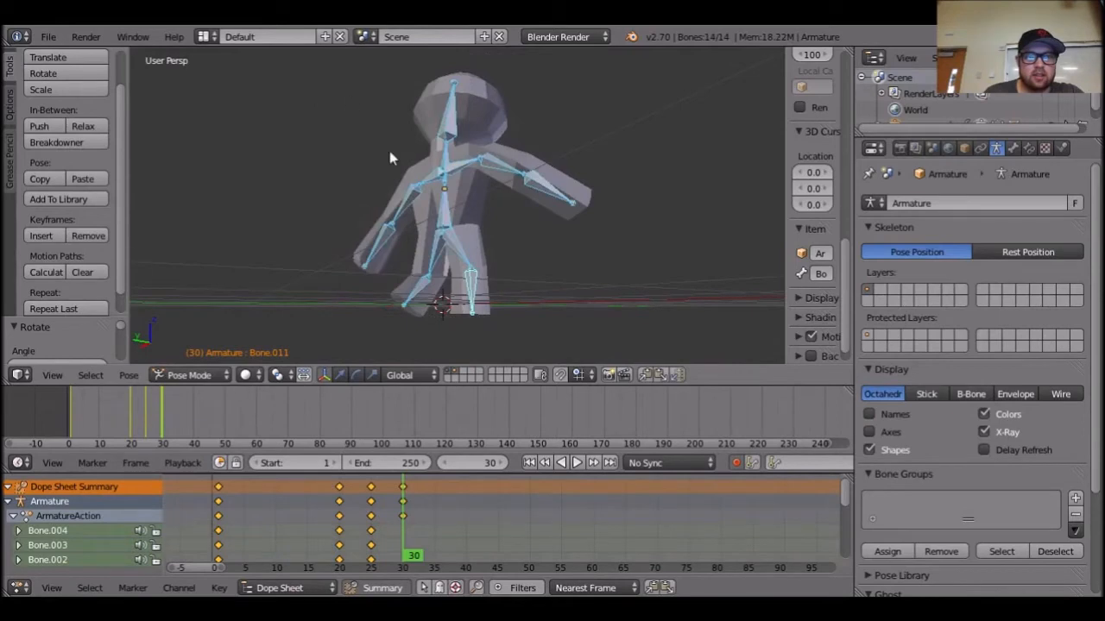
left_click(341, 368)
left_click_drag(445, 175, 509, 236)
Scrub back from frame 30 and forward again to examine the leg transition with the bones deselected.
right_click(458, 242)
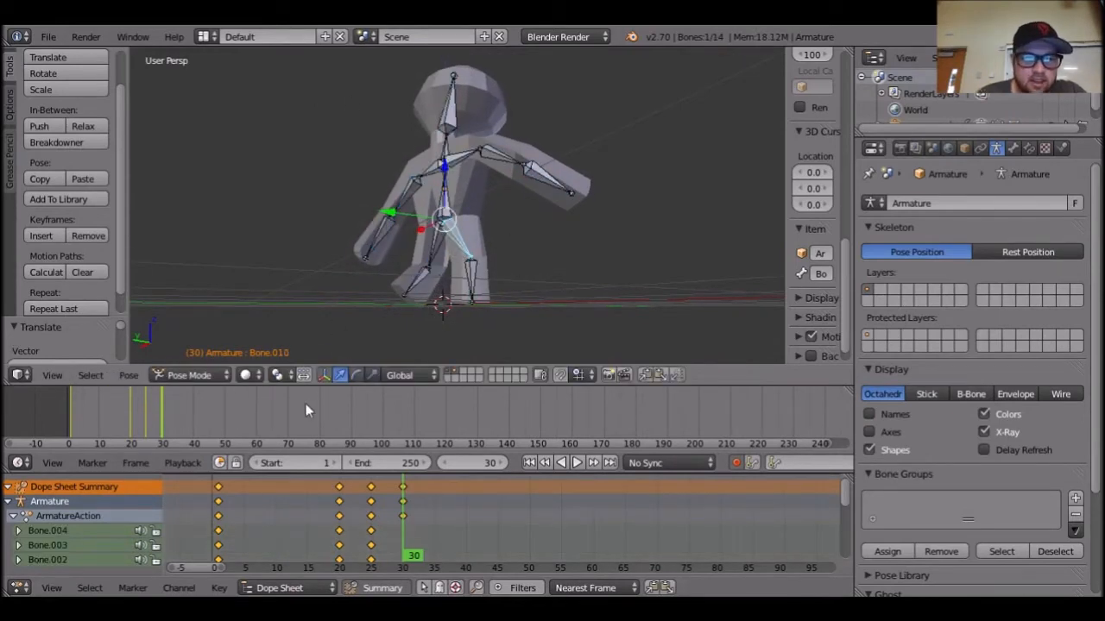
left_click(356, 375)
middle_click_drag(445, 315, 345, 331)
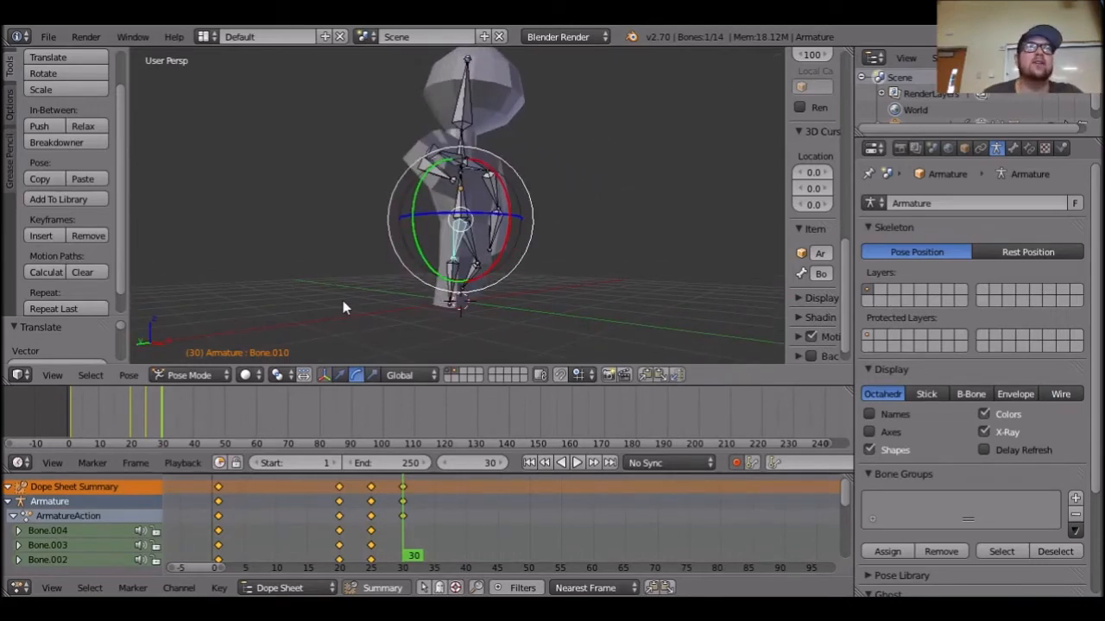
key("a")
middle_click_drag(599, 296, 536, 295)
scroll(425, 331, "up", 9, "alt")
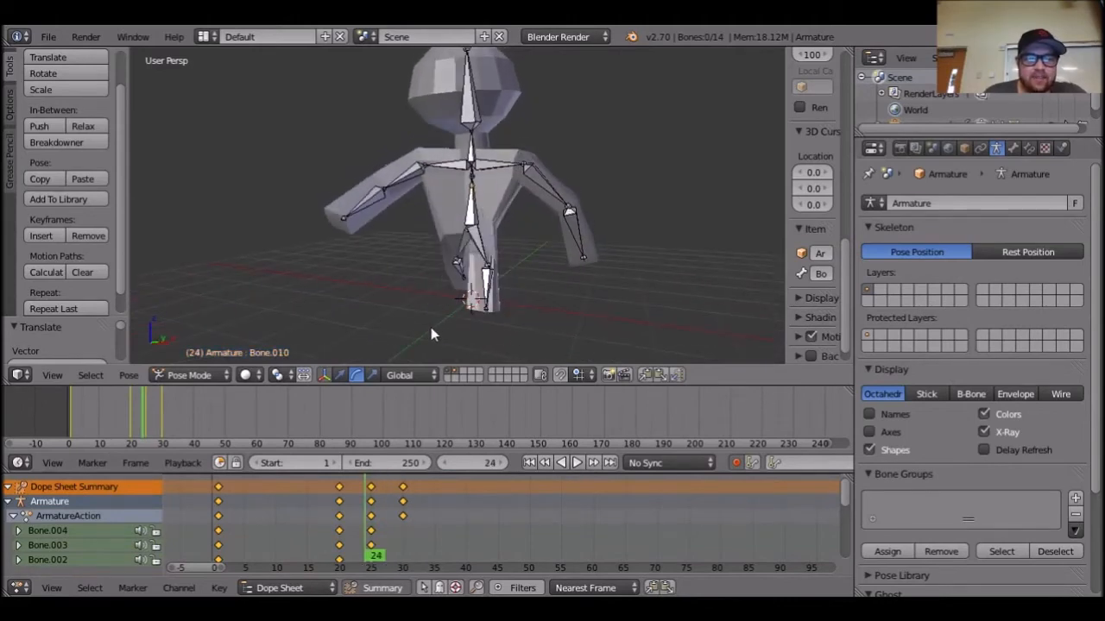
scroll(436, 330, "down", 8, "alt")
scroll(431, 323, "down", 1, "alt")
middle_click_drag(430, 322, 577, 269)
right_click(458, 237)
left_click_drag(400, 173, 484, 267)
key("ctrl+z")
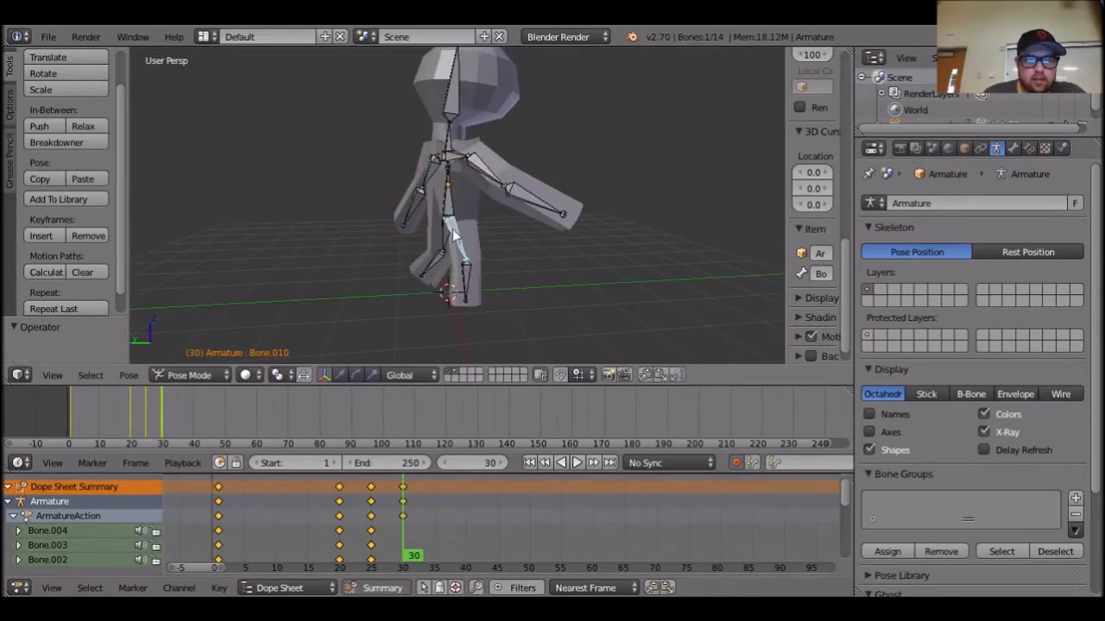
Rotate upper arm bone Bone.006 at frame 30 to lower the forward-swung arm.
scroll(480, 311, "up", 4, "alt")
scroll(482, 314, "down", 3, "alt")
scroll(480, 313, "down", 1, "alt")
middle_click_drag(475, 309, 518, 208)
right_click(502, 176)
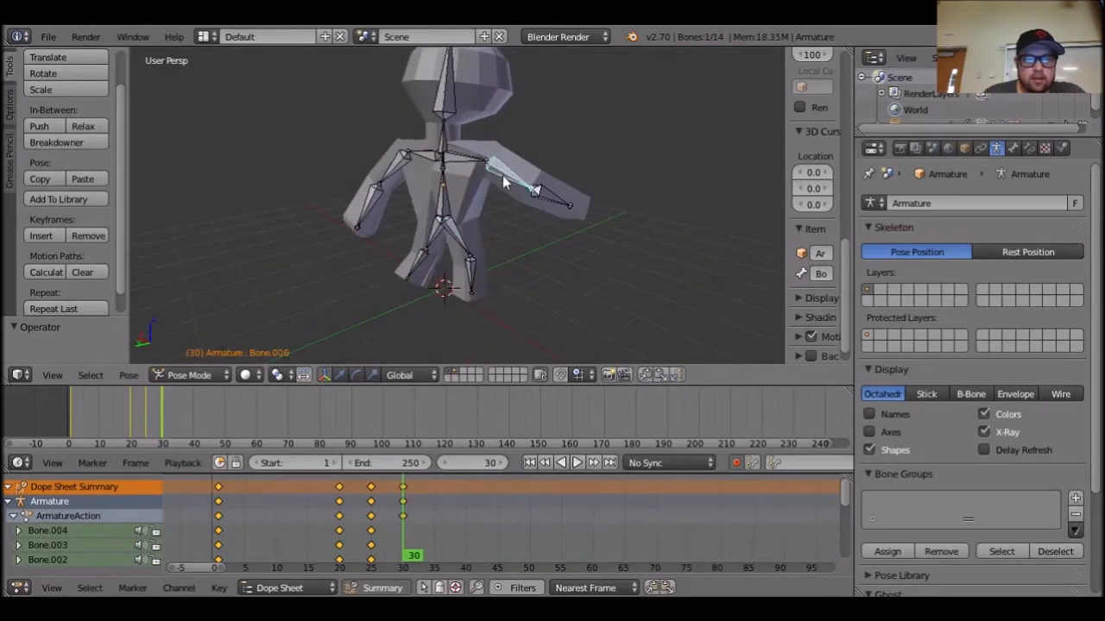
left_click(357, 375)
middle_click_drag(565, 264, 444, 256)
left_click_drag(490, 110, 481, 164)
Rotate shoulder bone Bone.005 at frame 30 about the vertical axis to adjust the lowered arm.
right_click(457, 162)
right_click(457, 164)
right_click(458, 170)
middle_click_drag(499, 196, 498, 164)
right_click(483, 176)
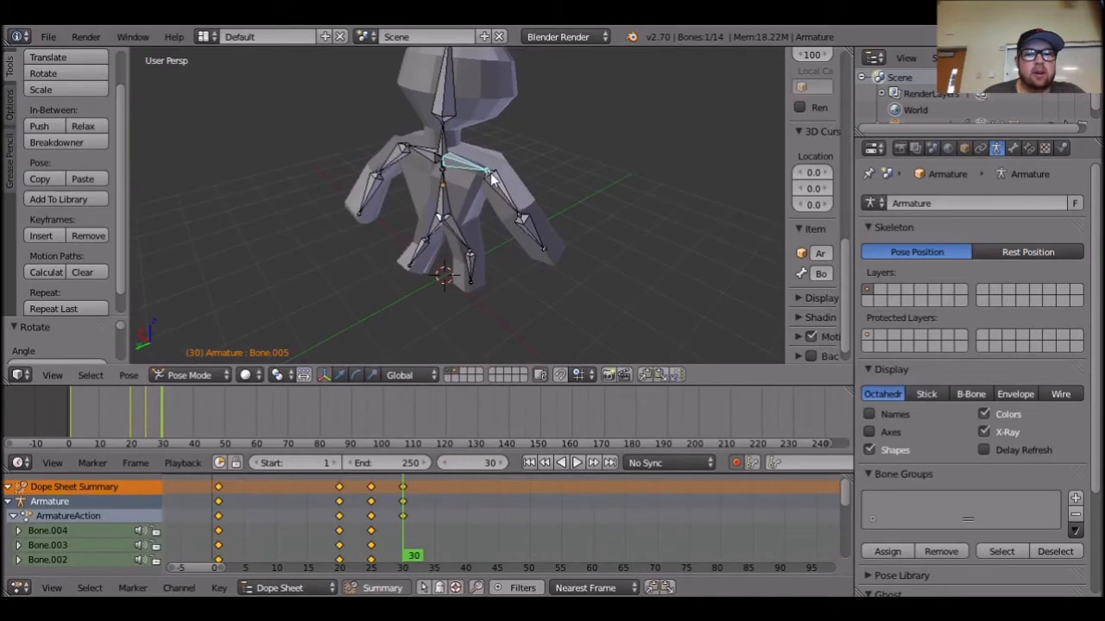
left_click(356, 375)
left_click_drag(453, 193, 447, 192)
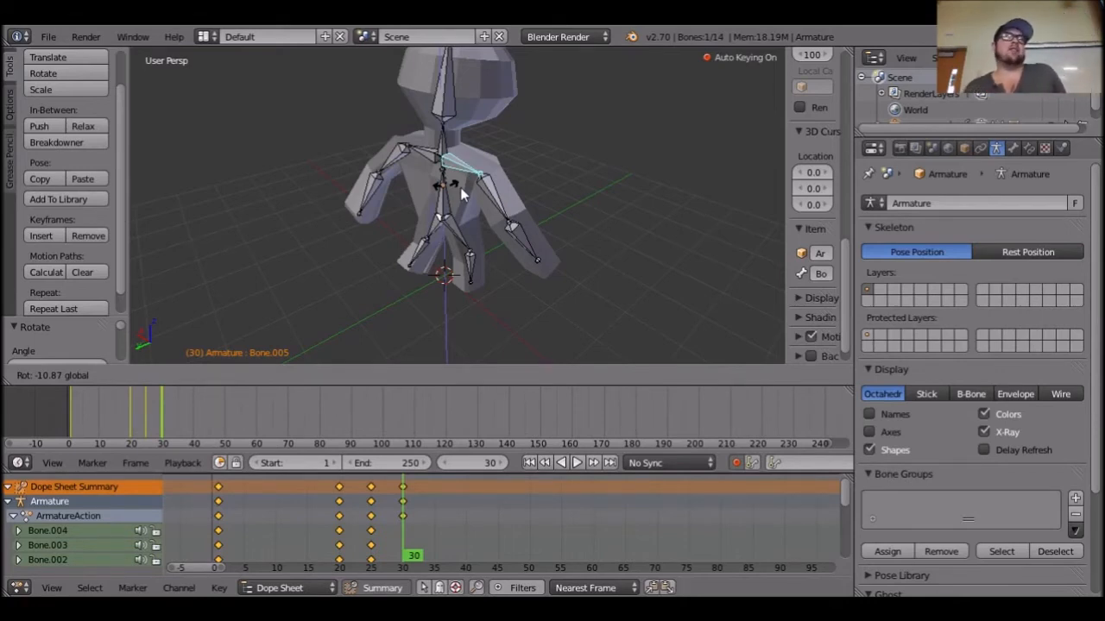
left_click_drag(460, 188, 604, 348)
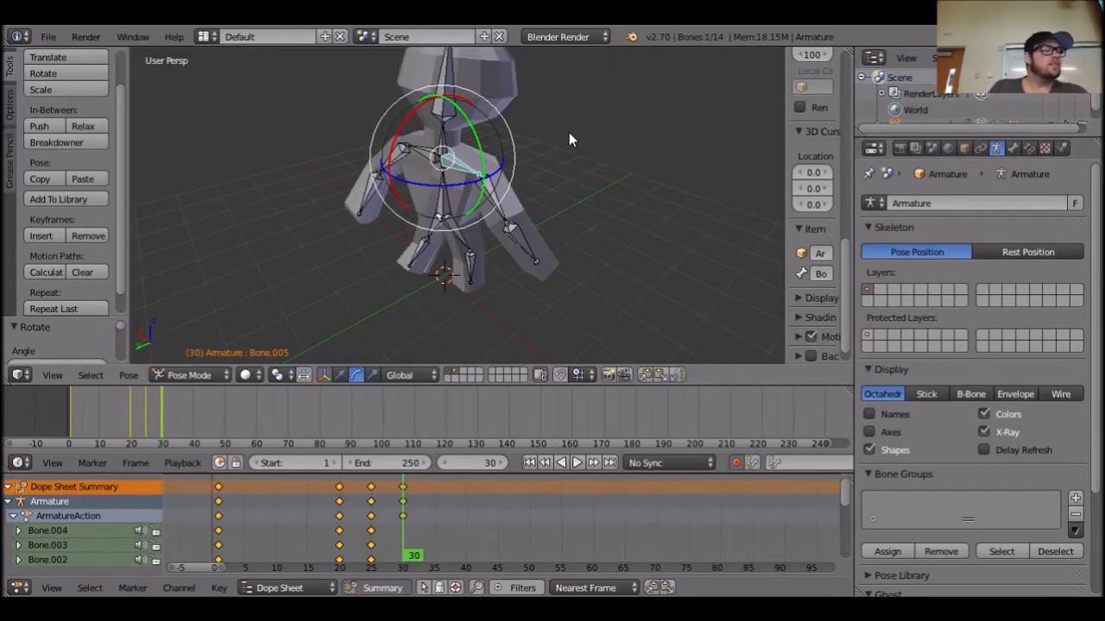
Deselect the bones and step between frames 22 and 30 to examine the arm and leg motion.
middle_click_drag(654, 187, 540, 172)
key("a")
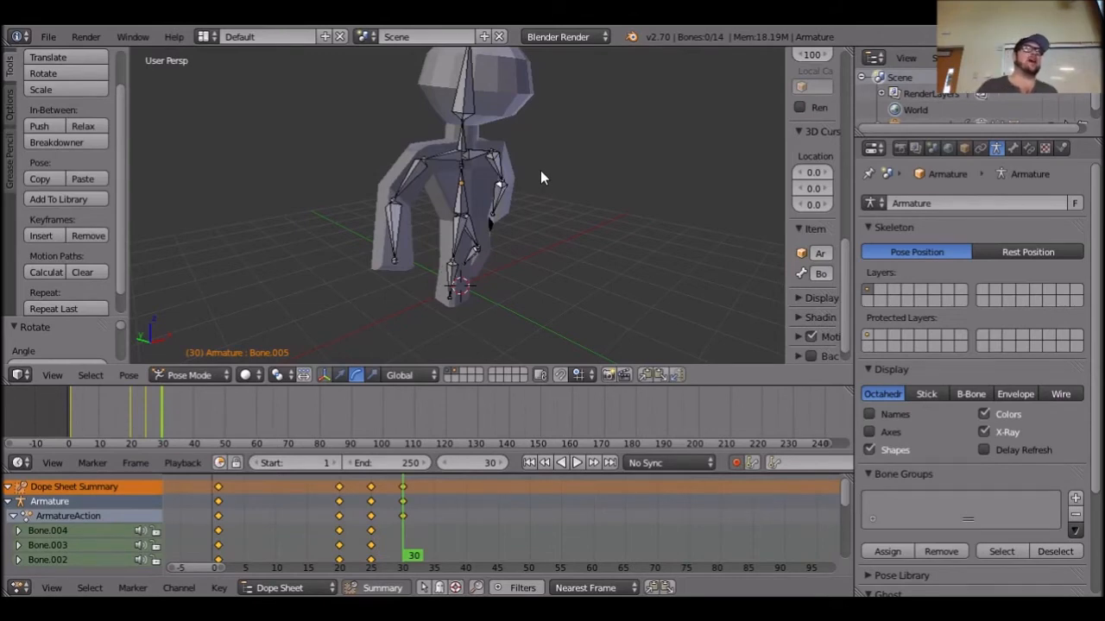
middle_click_drag(600, 182, 497, 141)
middle_click_drag(619, 266, 514, 307)
key("Left")
key("Left")
key("Left")
key("Left")
key("Left")
key("Left")
key("Left")
key("Left")
key("Right")
key("Right")
key("Right")
key("Right")
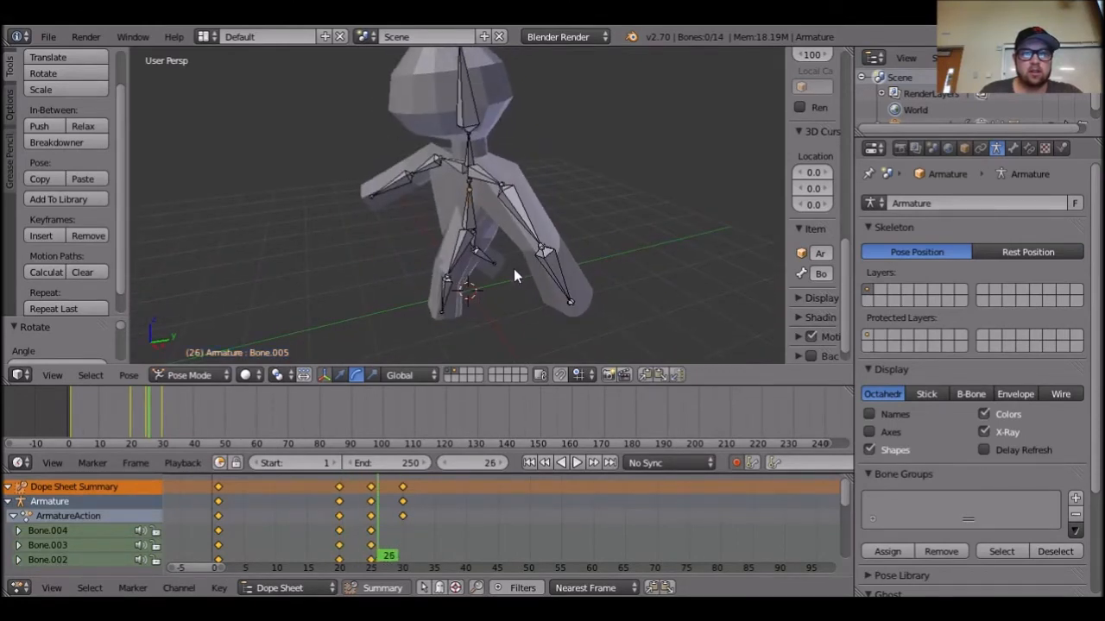
key("Right")
key("Right")
key("Right")
key("Right")
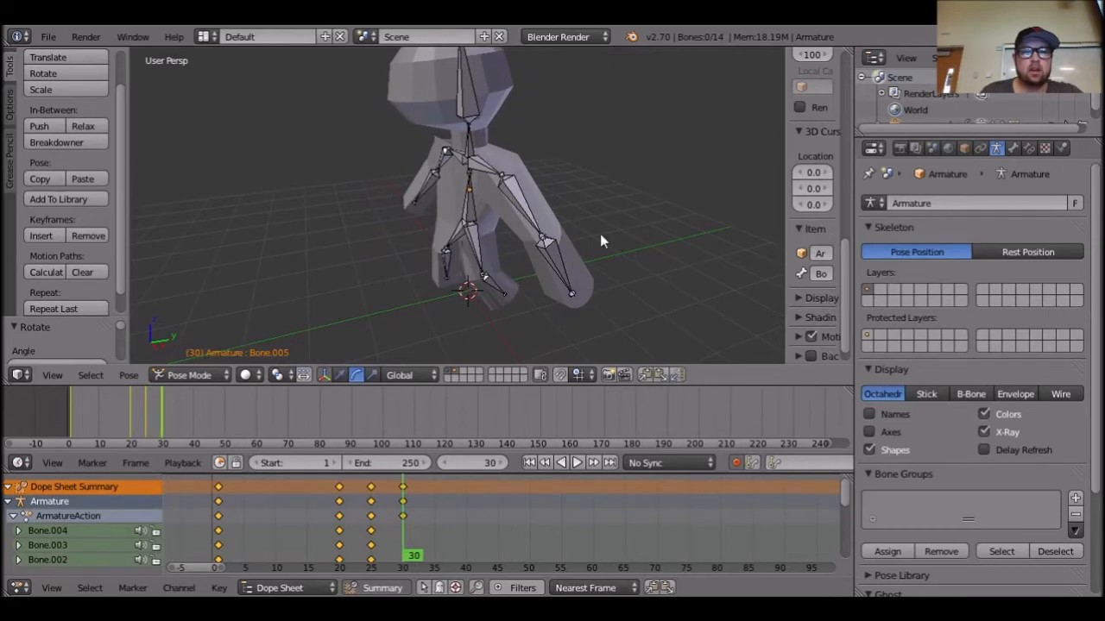
Rotate upper arm bone Bone.003 and forearm bone Bone.004 at frame 30 to bring that arm closer to the body.
middle_click_drag(601, 242, 526, 230)
right_click(484, 213)
left_click_drag(498, 144, 527, 149)
right_click(480, 319)
key("r")
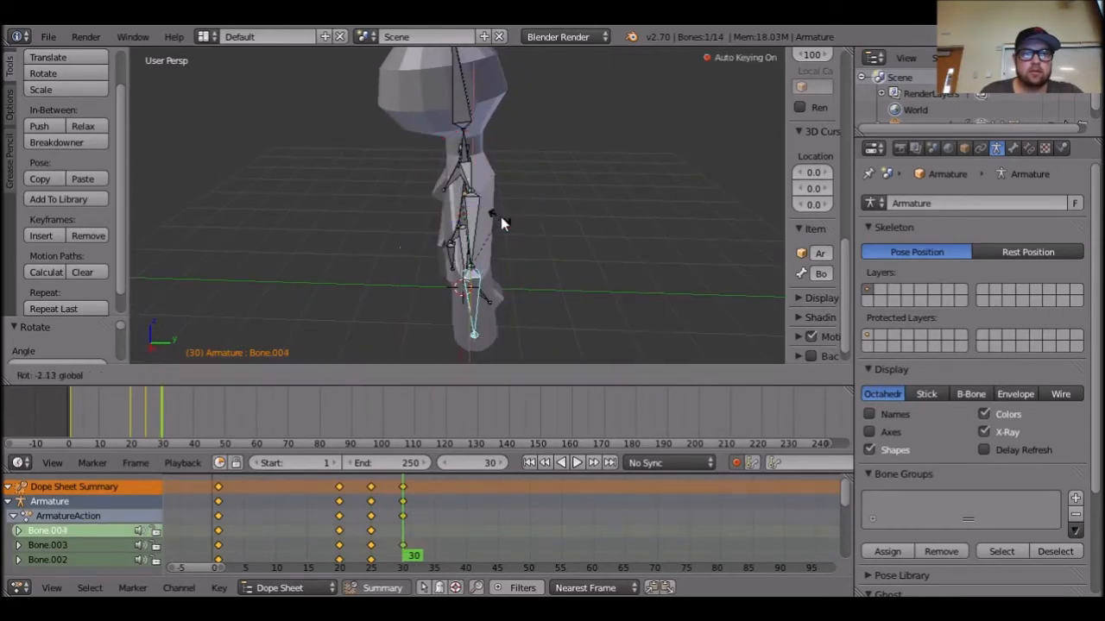
left_click(522, 229)
Step back and forth through the frames leading up to frame 30 to examine the adjusted arm swing.
middle_click_drag(576, 277, 554, 279)
key("Left")
key("Left")
key("Left")
key("Left")
key("Left")
key("Left")
key("Right")
key("Right")
key("Right")
key("Right")
key("Right")
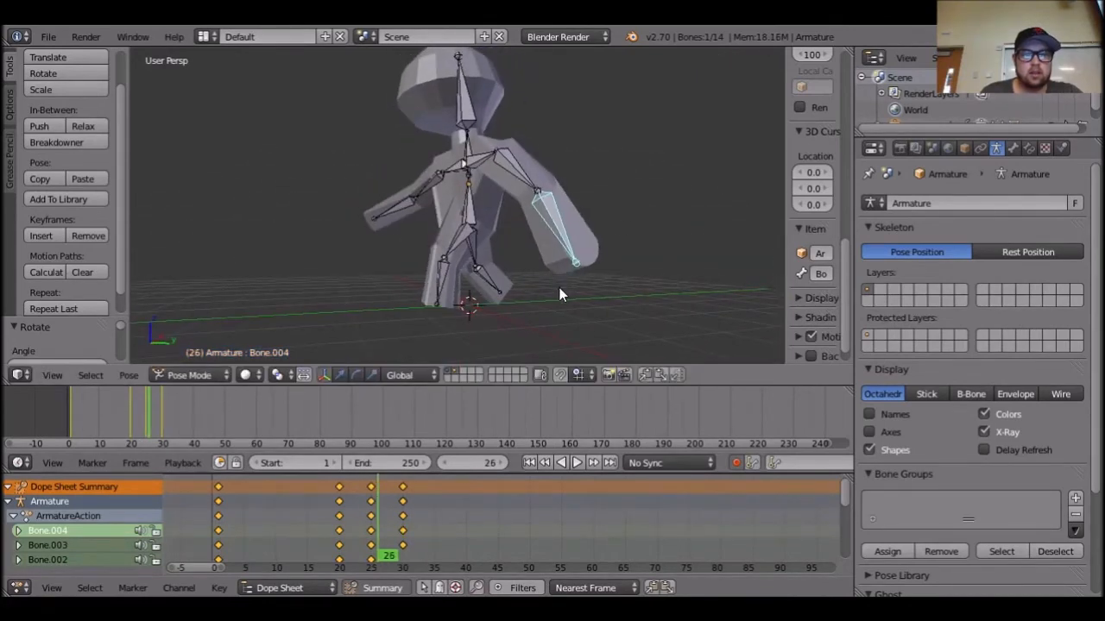
key("Left")
key("Left")
key("Left")
key("Left")
key("Left")
key("Right")
key("Right")
key("Right")
key("Right")
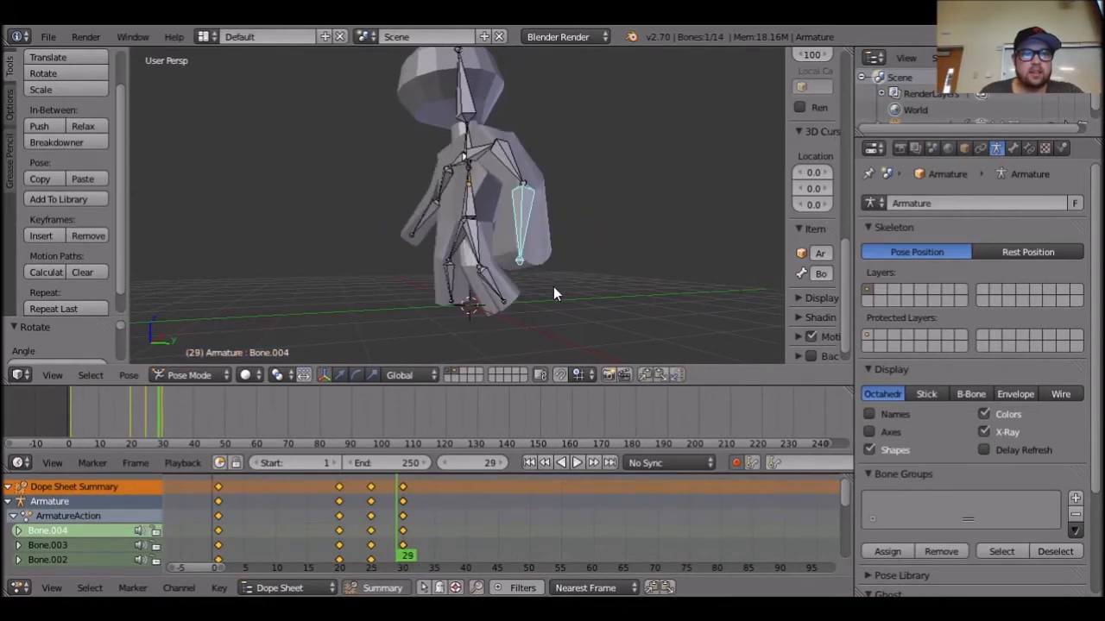
key("Right")
Rotate upper leg bone Bone.008 and lower leg bone Bone.009 at frame 30 to refine the trailing leg.
right_click(469, 234)
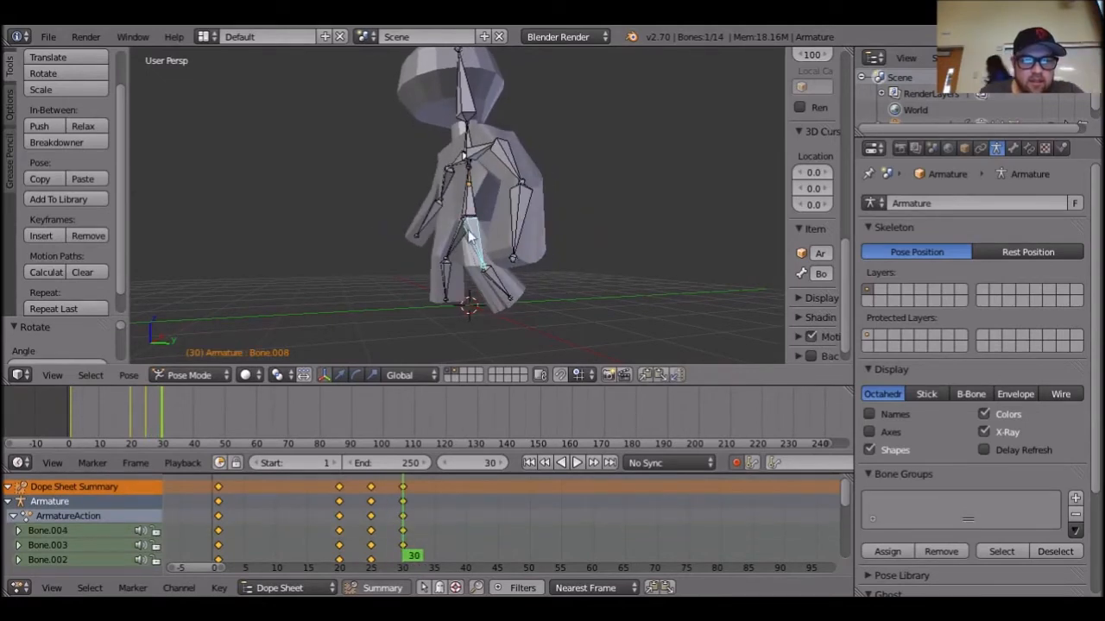
left_click(357, 375)
left_click(418, 190)
left_click_drag(418, 185, 429, 184)
right_click(491, 297)
left_click_drag(436, 230, 461, 225)
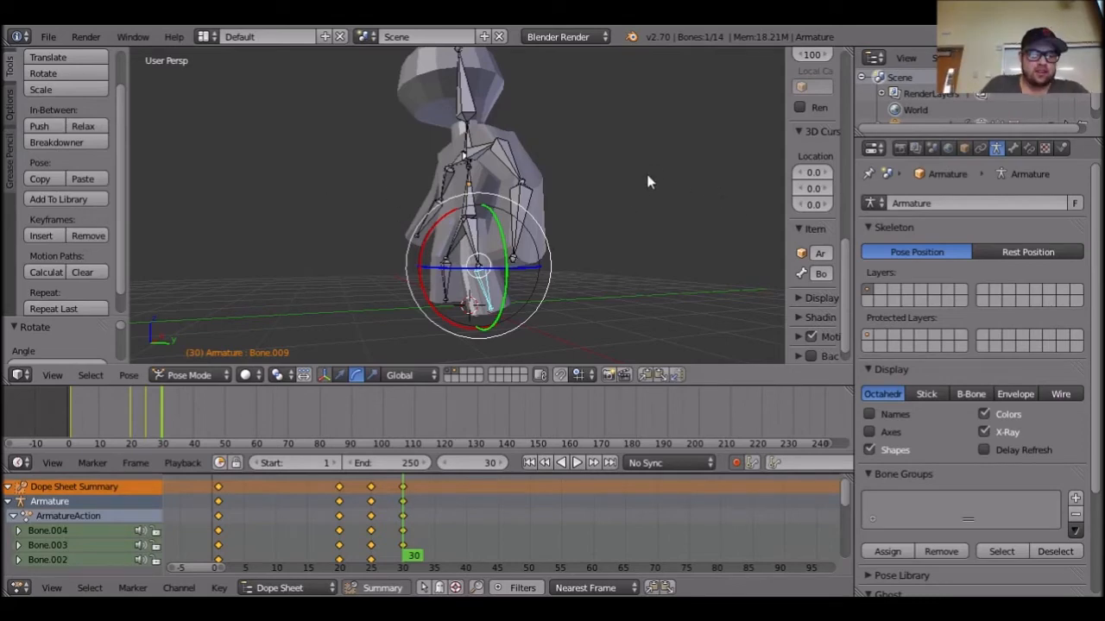
Scrub the animation between frames 20 and 35 to examine the walk, ending on frame 35.
scroll(694, 200, "up", 10, "alt")
scroll(699, 139, "down", 2, "alt")
scroll(696, 136, "down", 8, "alt")
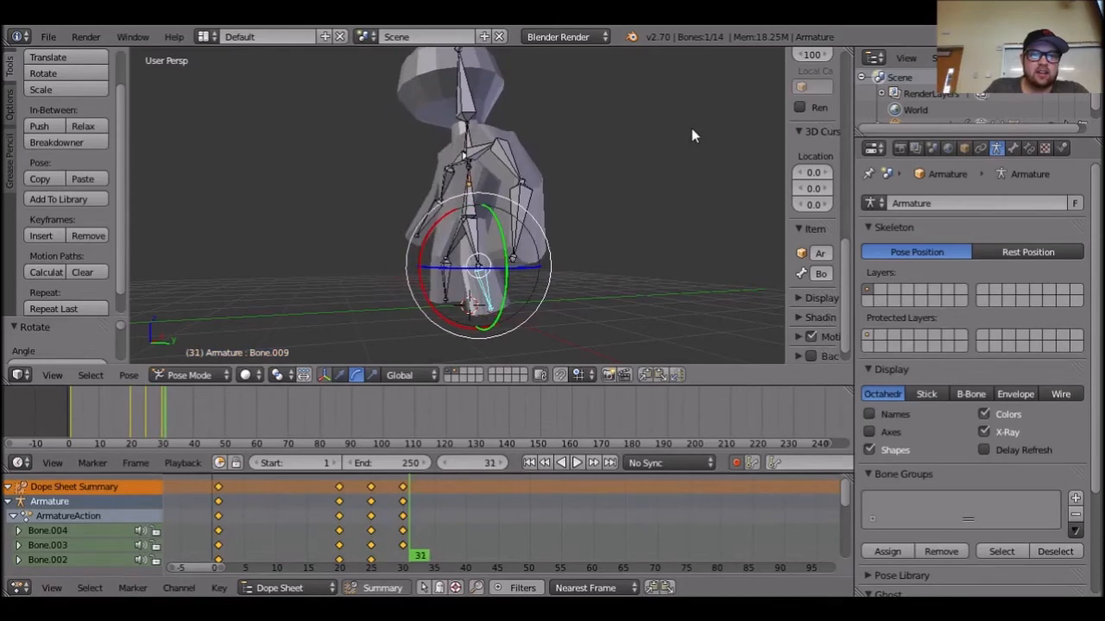
scroll(692, 131, "down", 5, "alt")
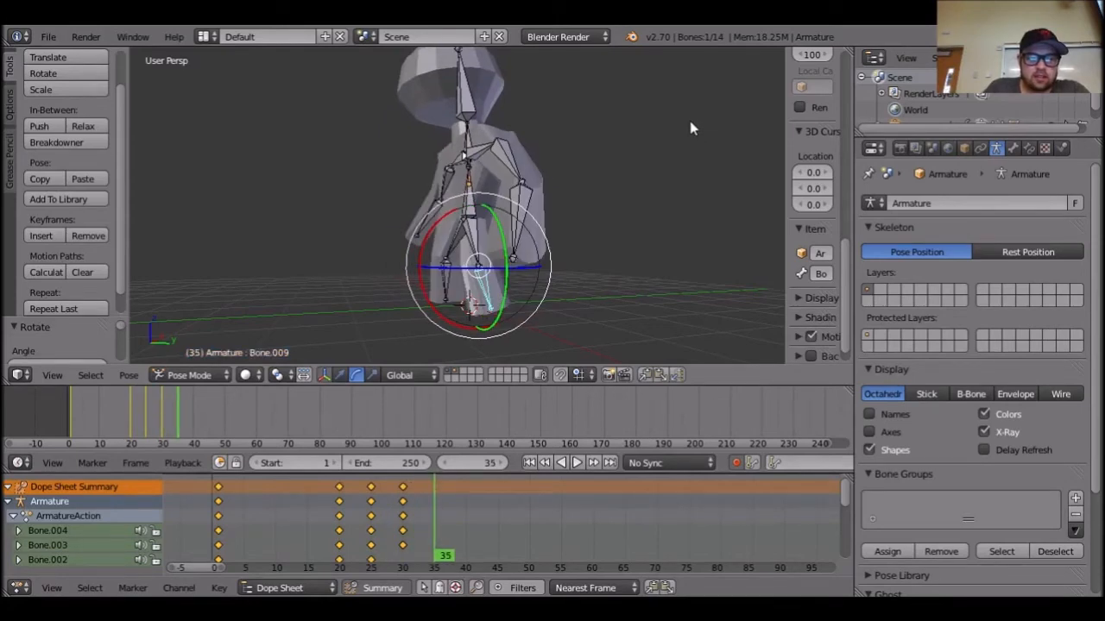
scroll(628, 203, "up", 10, "alt")
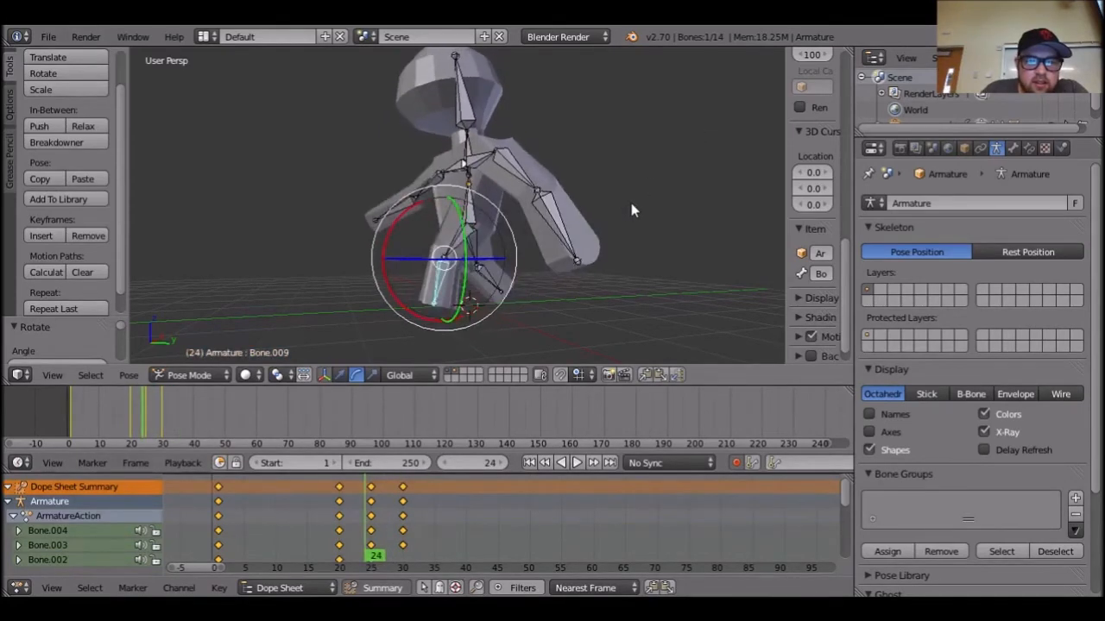
scroll(626, 201, "down", 9, "alt")
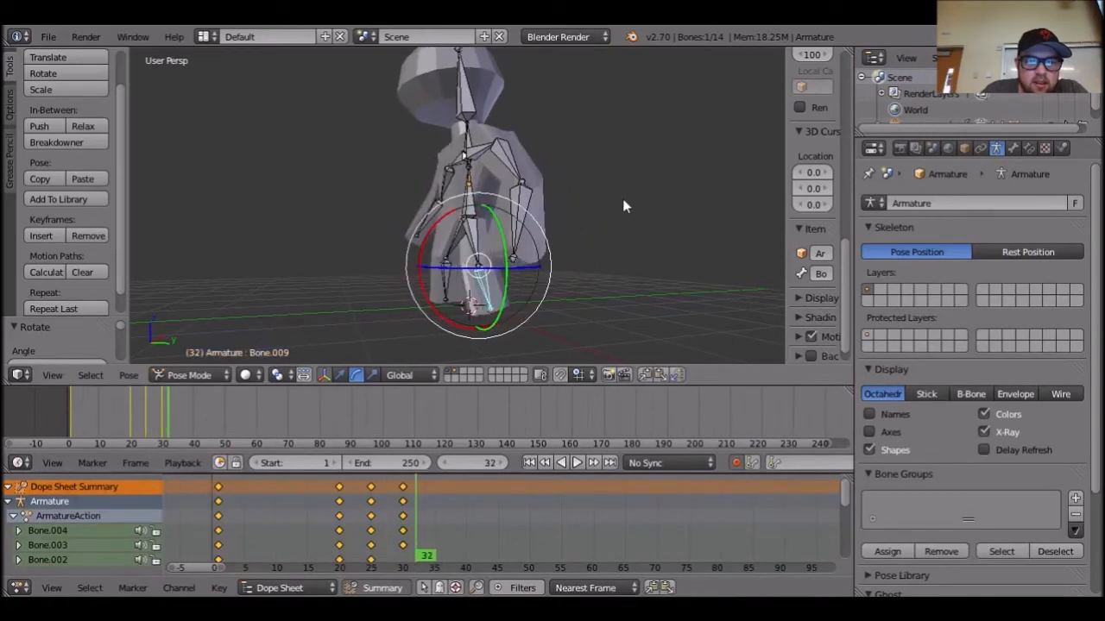
scroll(621, 197, "down", 1, "alt")
Rotate upper leg bone Bone.008 at frame 35 to swing that leg farther backward.
middle_click_drag(686, 224, 512, 290)
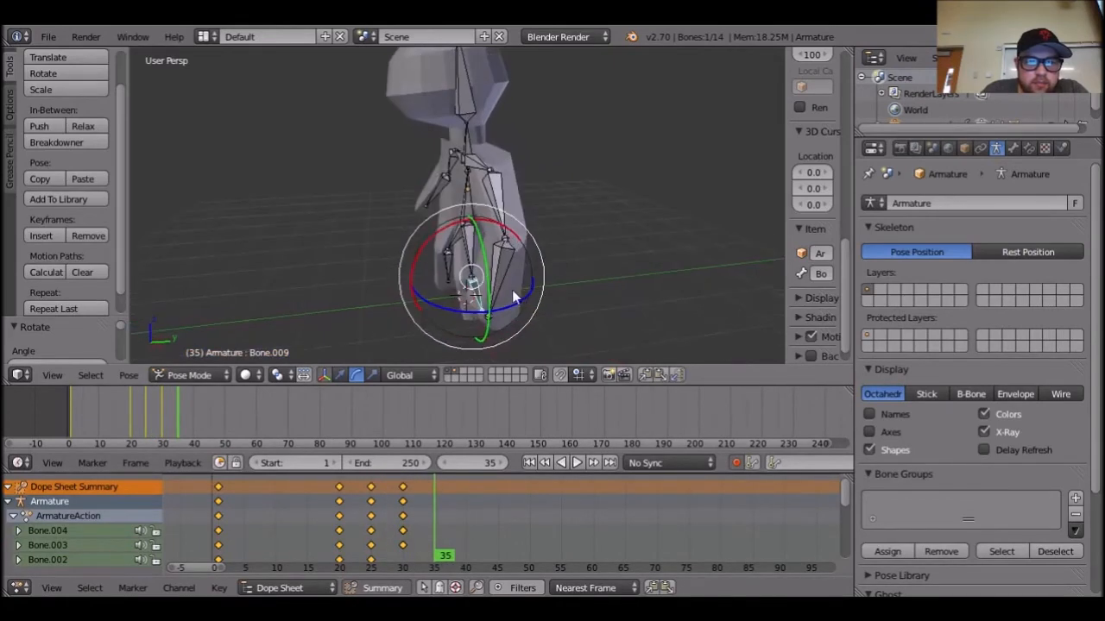
right_click(469, 250)
left_click_drag(419, 185, 413, 220)
middle_click_drag(643, 281, 474, 269)
Rotate lower leg bone Bone.009 at frame 35 to adjust the raised rear leg's knee bend.
right_click(507, 276)
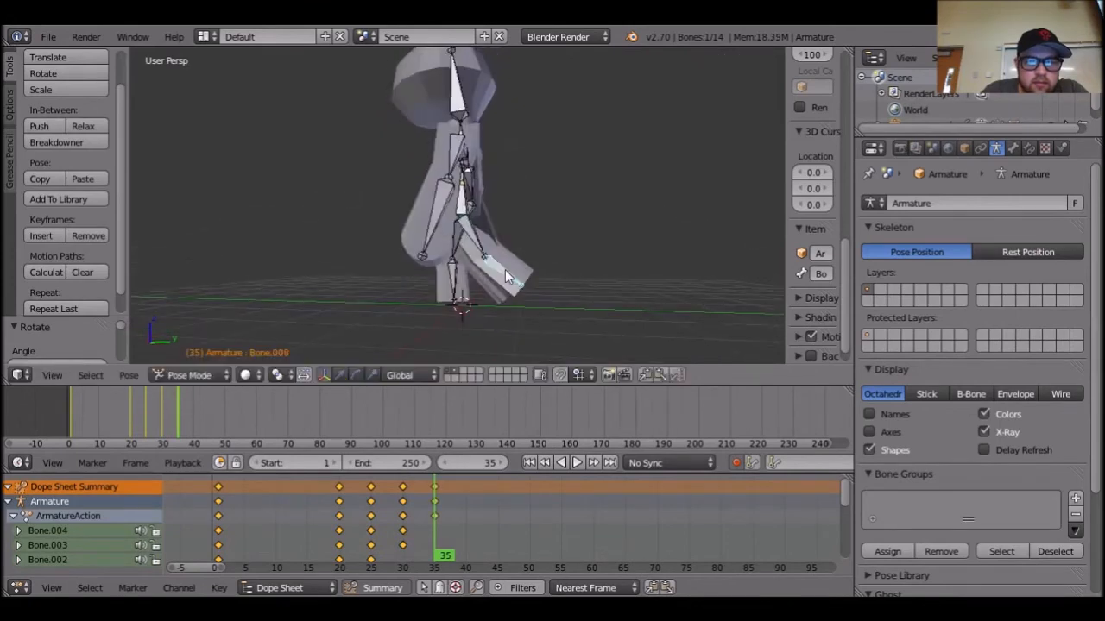
left_click(356, 375)
left_click_drag(536, 228, 536, 215)
Rotate the front leg's upper bone forward and its lower leg bone Bone.011 backward at frame 35 to bend the knee.
middle_click_drag(536, 325, 207, 312)
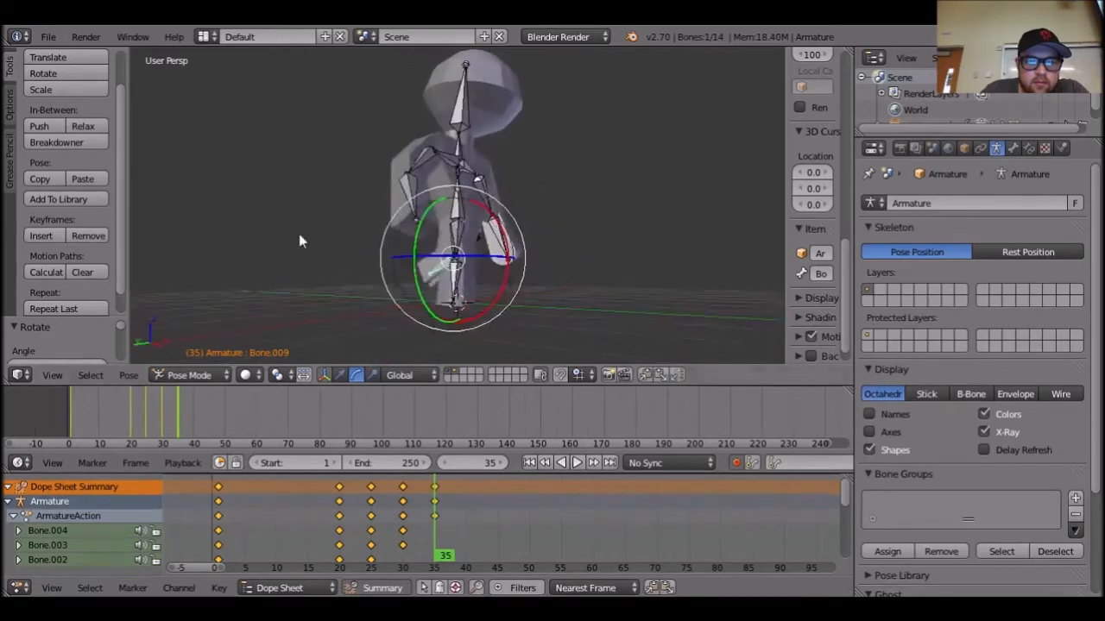
right_click(467, 248)
middle_click_drag(459, 250, 437, 242)
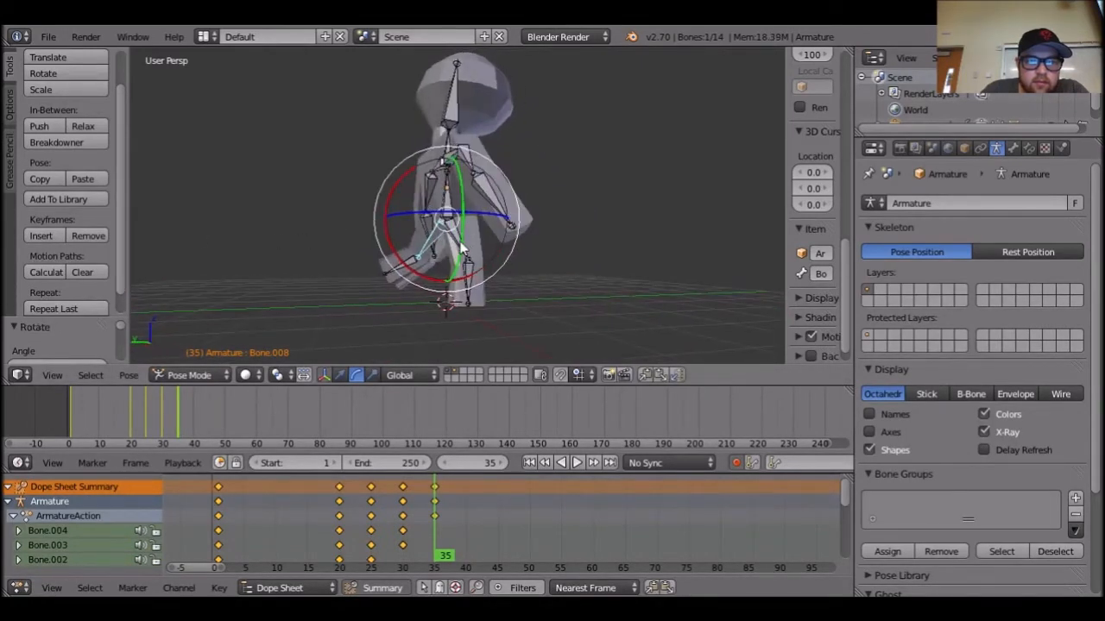
right_click(466, 308)
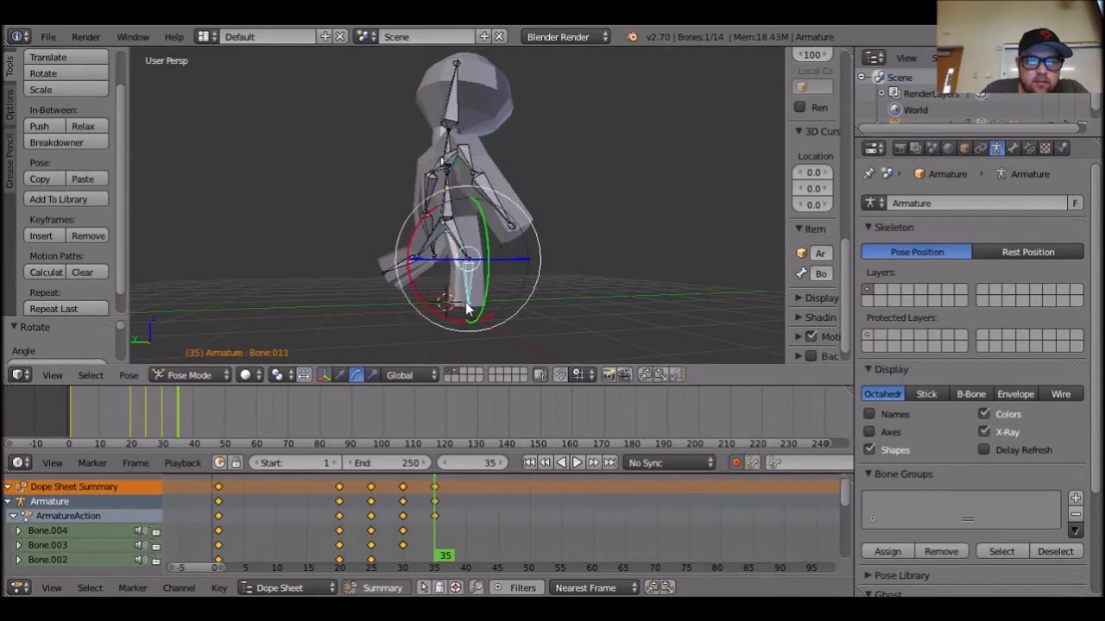
right_click(456, 243)
left_click_drag(410, 272, 463, 276)
right_click(499, 282)
key("r")
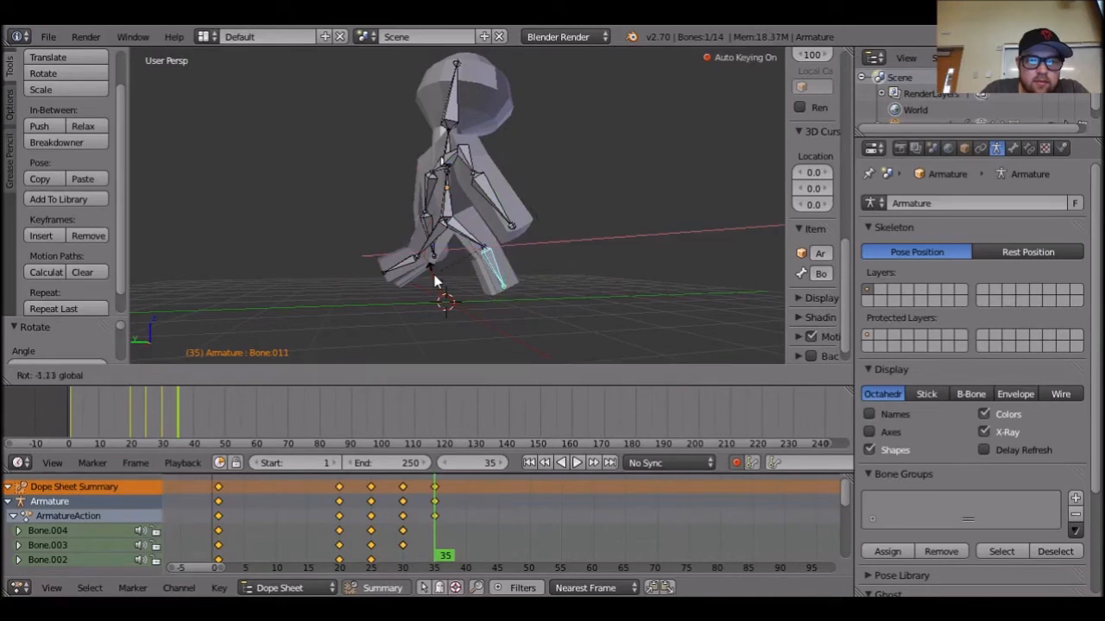
left_click(402, 275)
Rotate head bone Bone.013 at frame 30 to straighten the head's tilt.
middle_click_drag(666, 261, 542, 301)
scroll(543, 295, "up", 13, "alt")
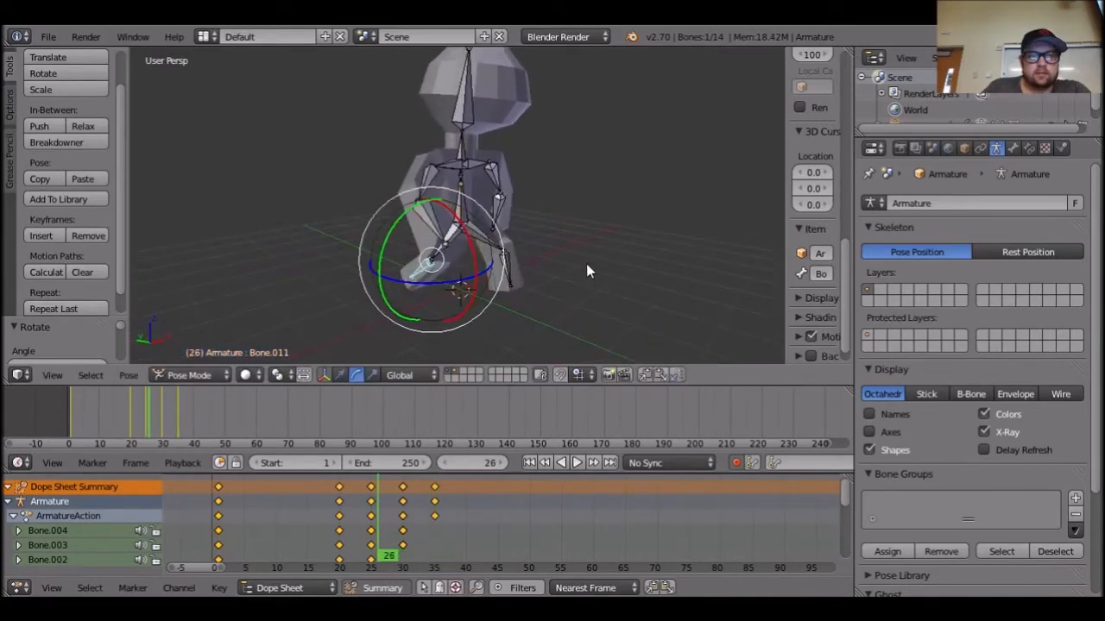
scroll(584, 270, "down", 8, "alt")
scroll(572, 274, "down", 5, "alt")
scroll(570, 273, "up", 5, "alt")
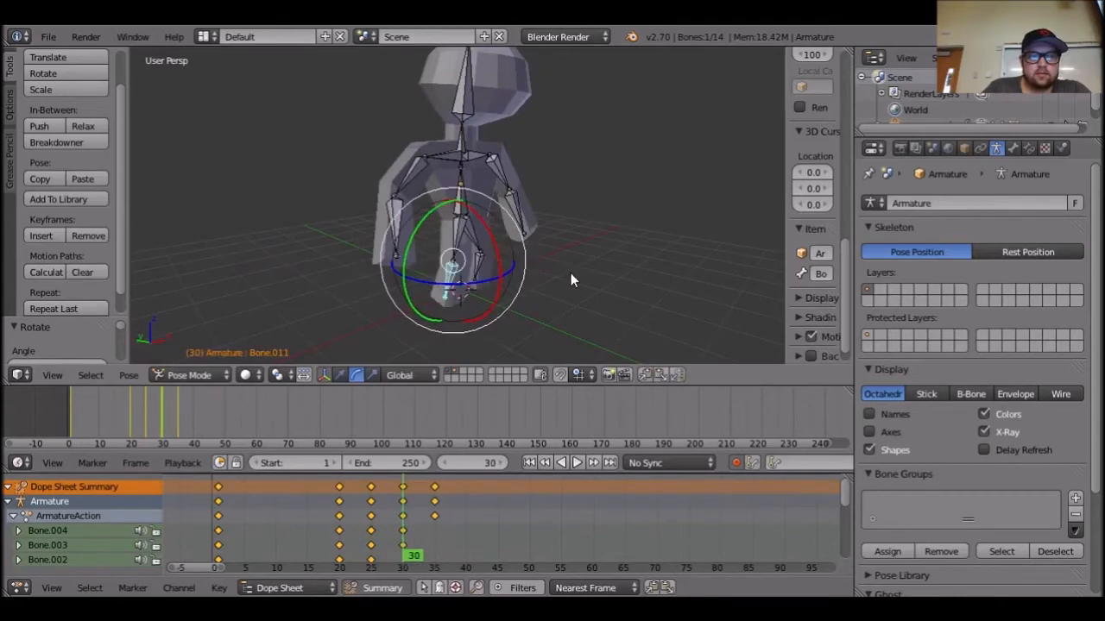
right_click(460, 118)
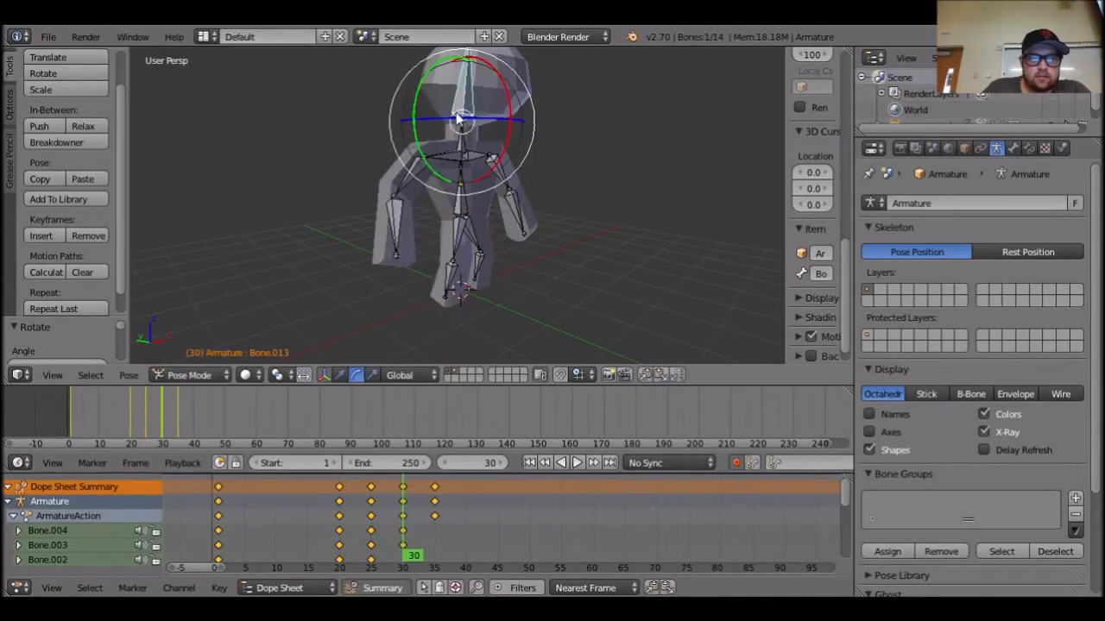
left_click_drag(507, 111, 503, 116)
scroll(520, 155, "up", 4, "alt")
scroll(523, 163, "down", 3, "alt")
scroll(515, 152, "down", 1, "alt")
left_click_drag(508, 109, 505, 112)
left_click(462, 147)
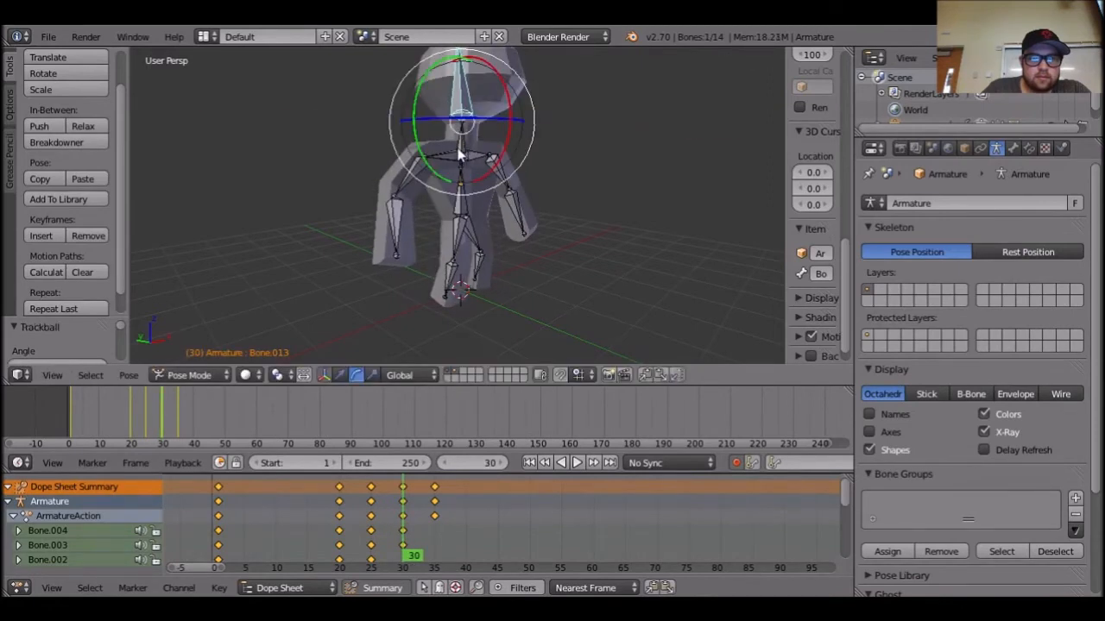
Rotate neck bone Bone.012 slightly at frame 30.
right_click(462, 153)
right_click(464, 138)
left_click_drag(503, 134, 503, 132)
key("g")
Scrub the walk between frames 20 and 35 to examine the head and body motion, ending on frame 35.
key("Left")
key("Left")
key("Left")
key("Left")
key("Left")
key("Left")
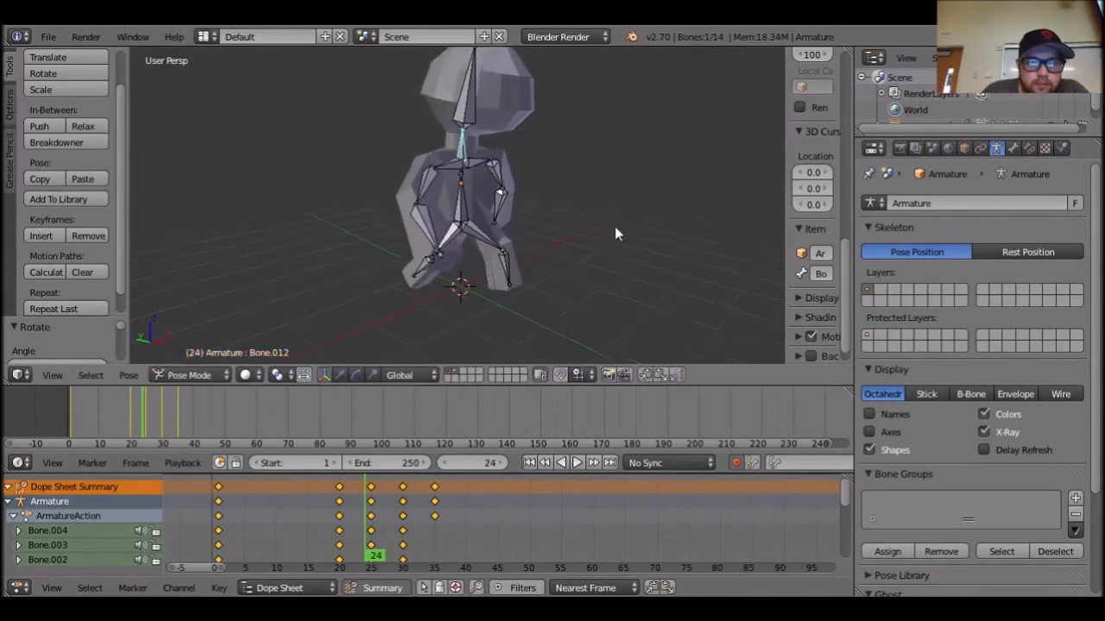
middle_click_drag(614, 226, 503, 277)
key("Left")
key("Left")
key("Left")
key("Left")
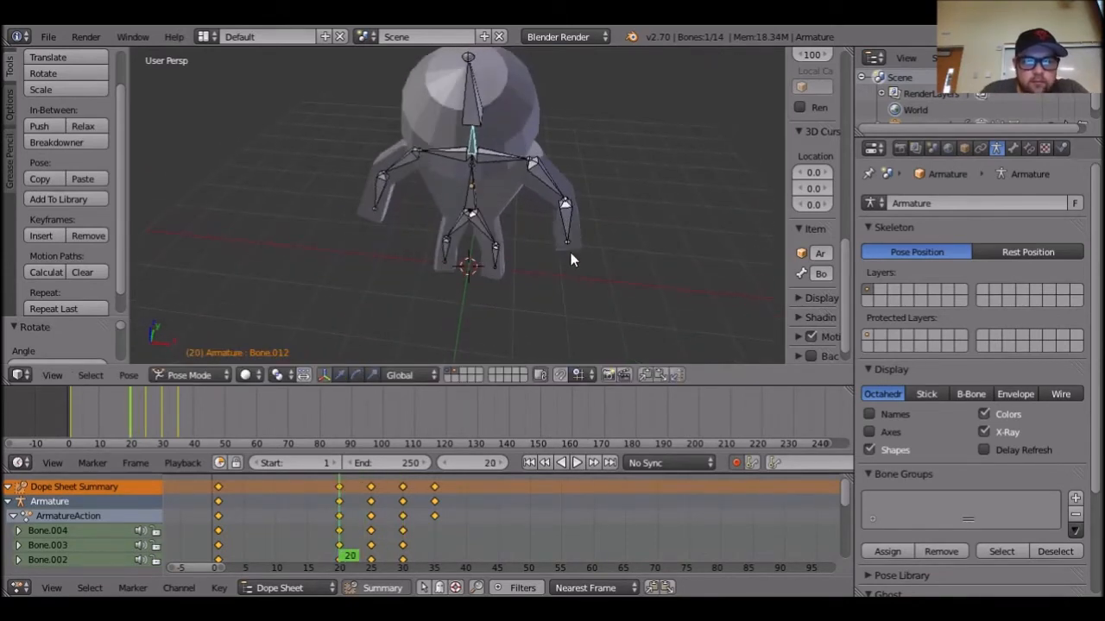
key("Right")
key("Right")
key("Right")
key("Right")
key("Right")
key("Right")
key("Right")
key("Right")
key("Right")
key("Right")
key("Right")
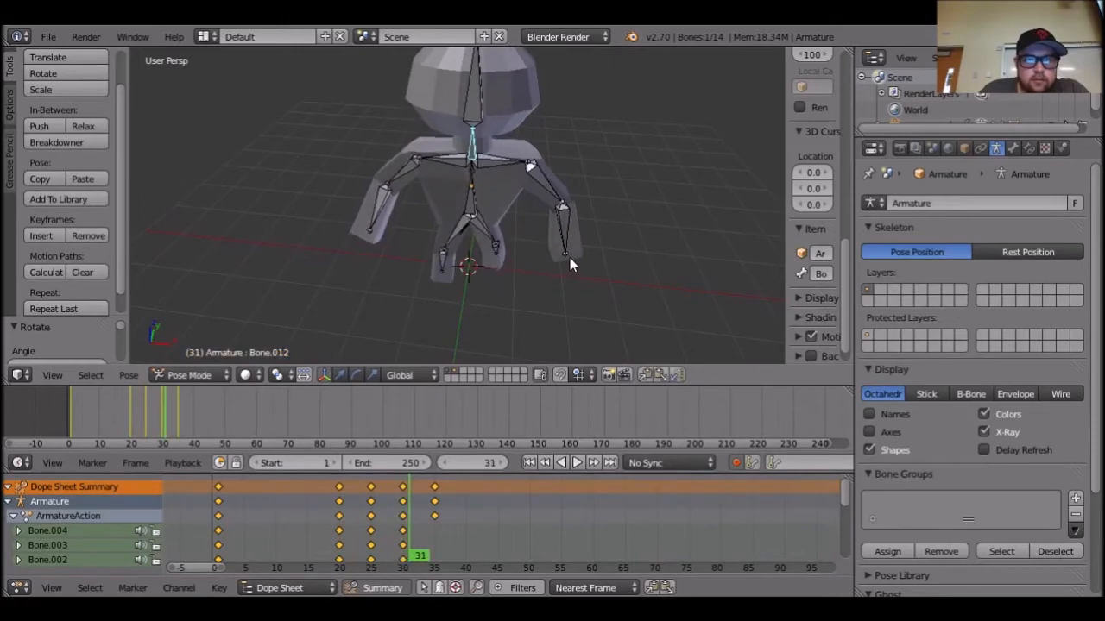
key("Left")
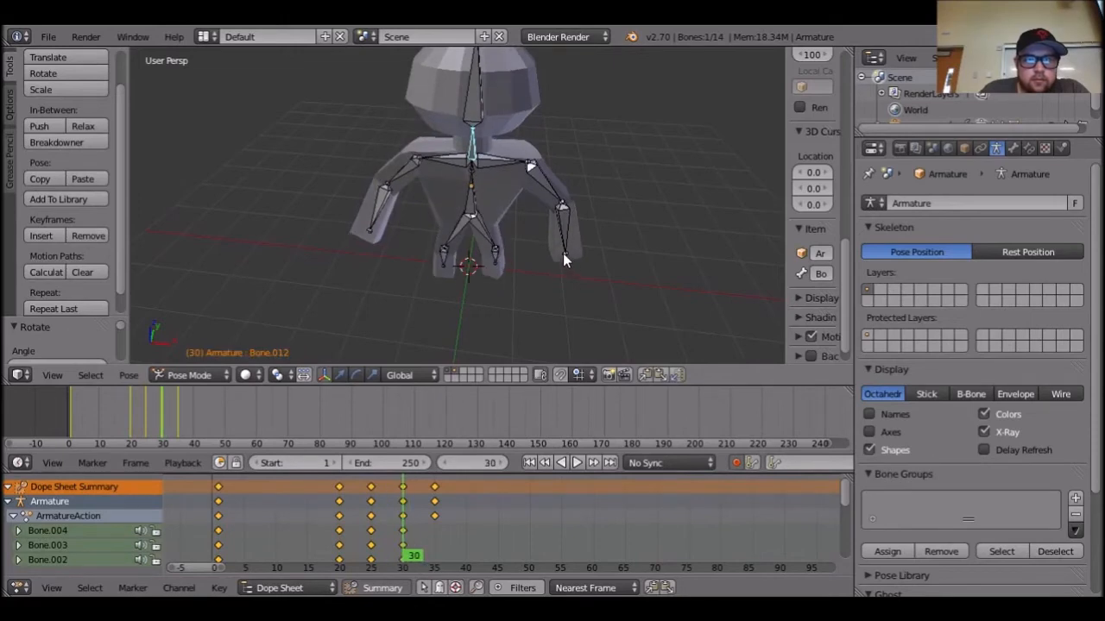
key("Right")
key("Right")
key("Right")
key("Right")
key("Right")
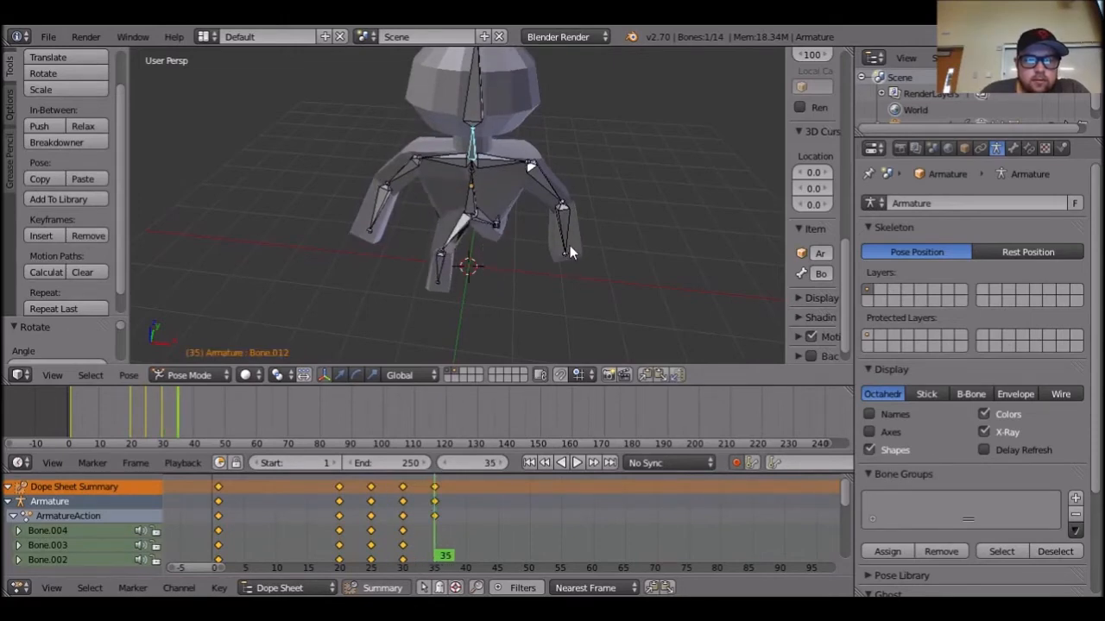
Rotate shoulder bones Bone.002 and Bone.005 at frame 35 to swing the shoulders in opposite directions.
right_click(514, 170)
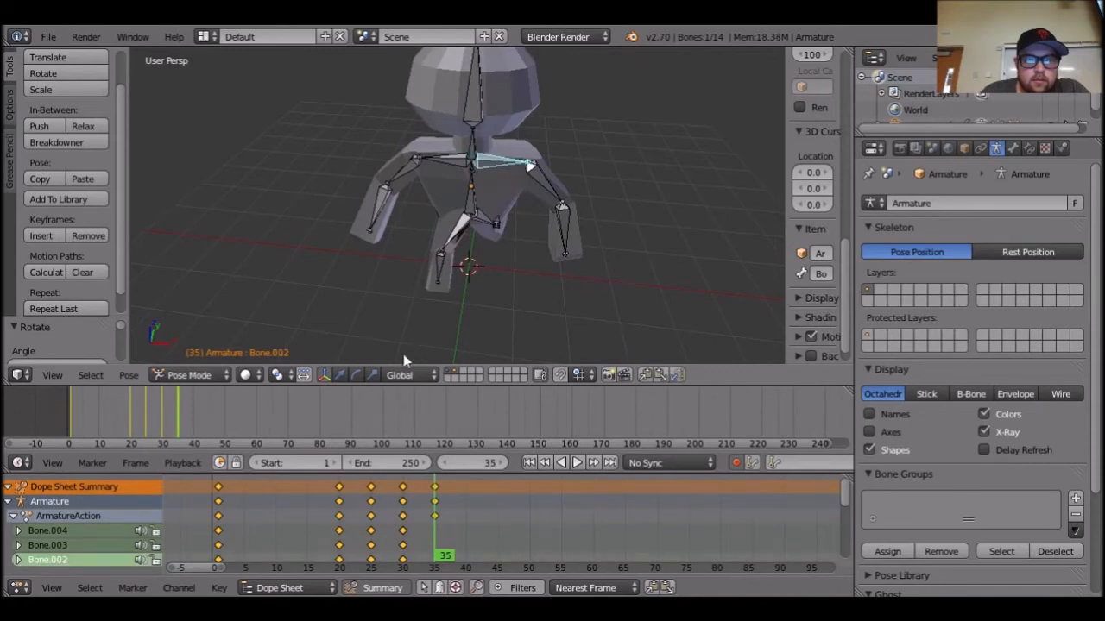
left_click(357, 375)
left_click_drag(506, 210, 518, 197)
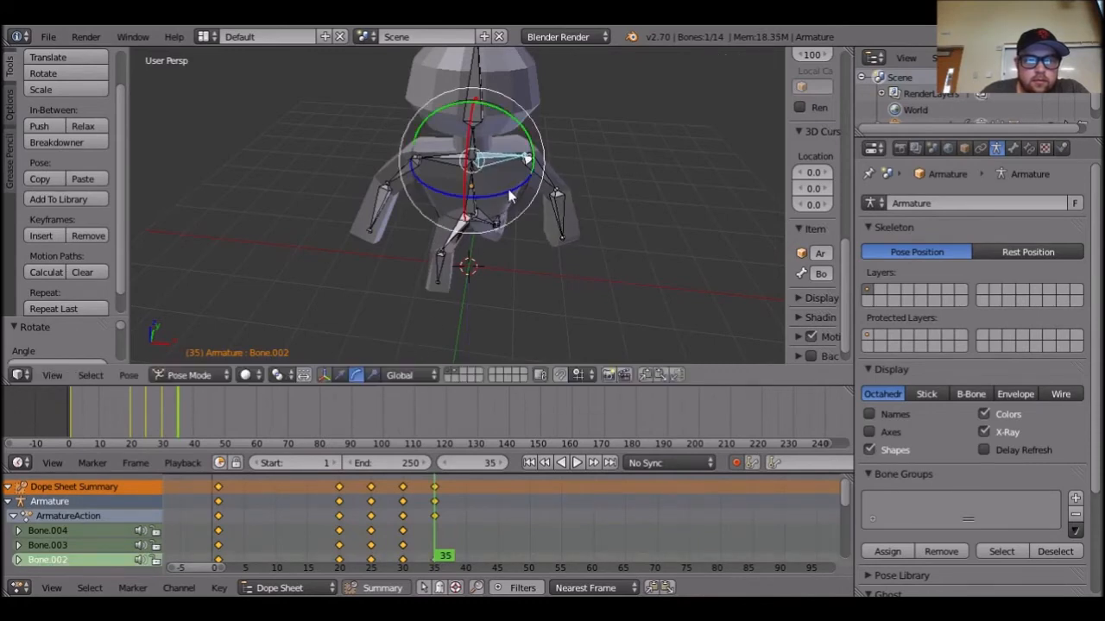
right_click(440, 157)
left_click_drag(439, 187, 539, 203)
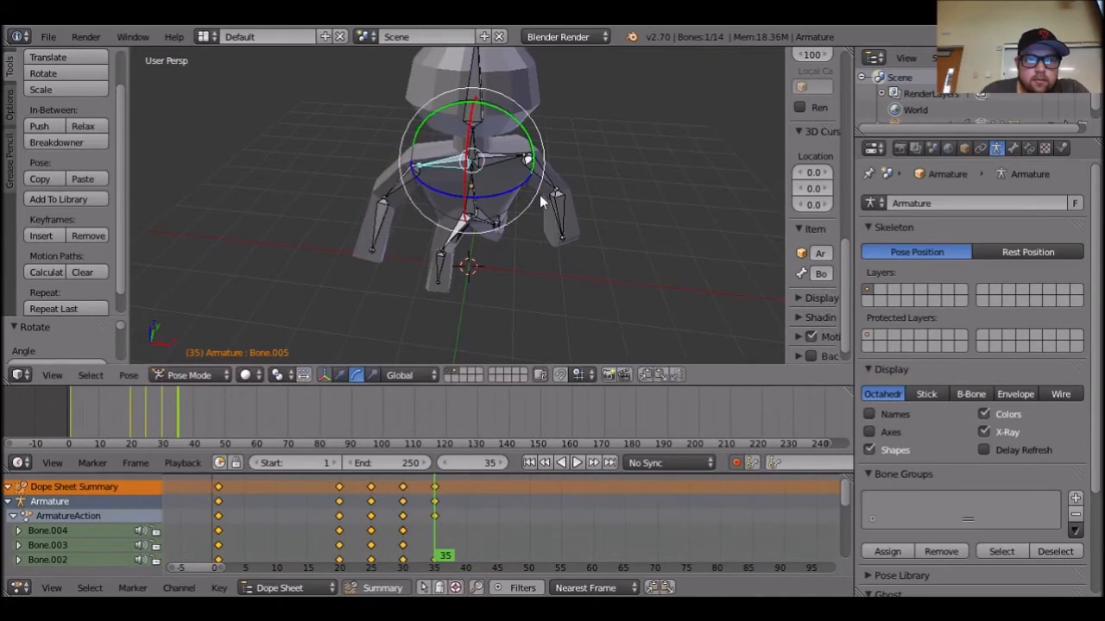
Rotate upper arm bone Bone.003 and its forearm bone at frame 35 to pose that arm.
right_click(532, 170)
key("r")
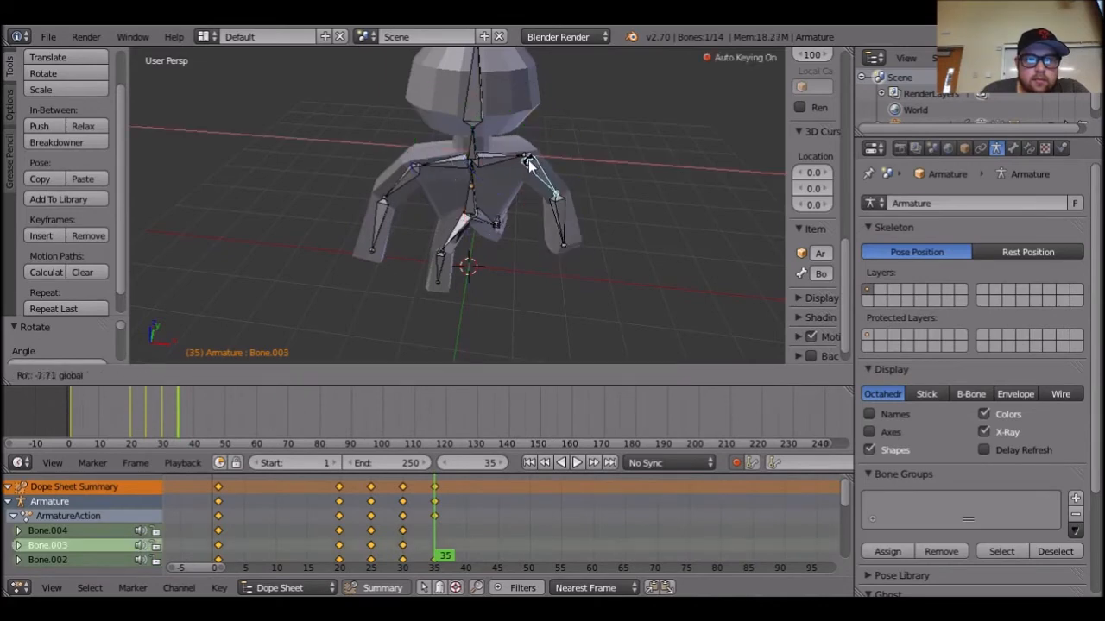
left_click_drag(528, 161, 530, 166)
middle_click_drag(665, 258, 505, 189)
left_click_drag(527, 141, 490, 145)
right_click(535, 291)
left_click(356, 375)
left_click_drag(568, 213, 550, 221)
Rotate the opposite arm's upper bone, attached to Bone.005, at frame 35 to pose that arm.
middle_click_drag(402, 326, 454, 188)
left_click_drag(446, 166, 449, 173)
right_click(443, 210)
right_click(443, 196)
key("r")
left_click(452, 243)
right_click(458, 259)
right_click(445, 185)
middle_click_drag(559, 230, 586, 271)
key("a")
right_click(411, 184)
middle_click_drag(443, 215, 487, 166)
left_click_drag(487, 167, 481, 134)
Rotate forearm bone Bone.007 at frame 35 to bend the elbow forward.
right_click(452, 252)
left_click(363, 374)
mouse_move(486, 220)
left_mouse_down()
mouse_move(477, 195)
mouse_move(504, 215)
left_mouse_up()
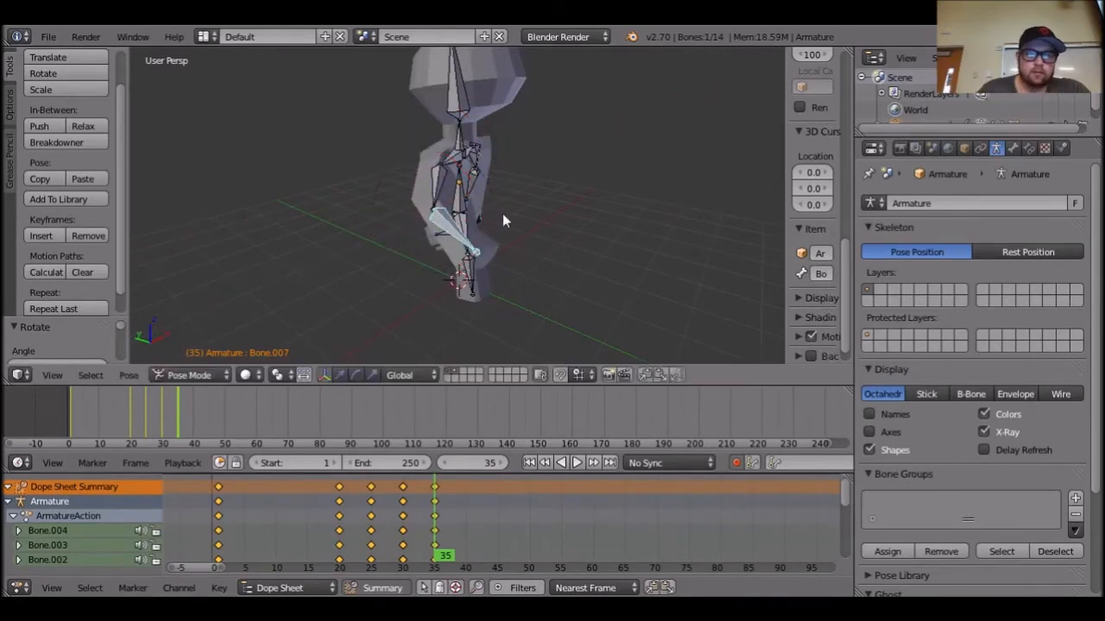
Scrub the walk between frames 22 and 35 to examine the arm and leg swing from the side and front.
key("Left")
key("Left")
key("Left")
key("Left")
key("Left")
key("Left")
key("Left")
key("Left")
key("Left")
key("Left")
key("Left")
key("Left")
key("Left")
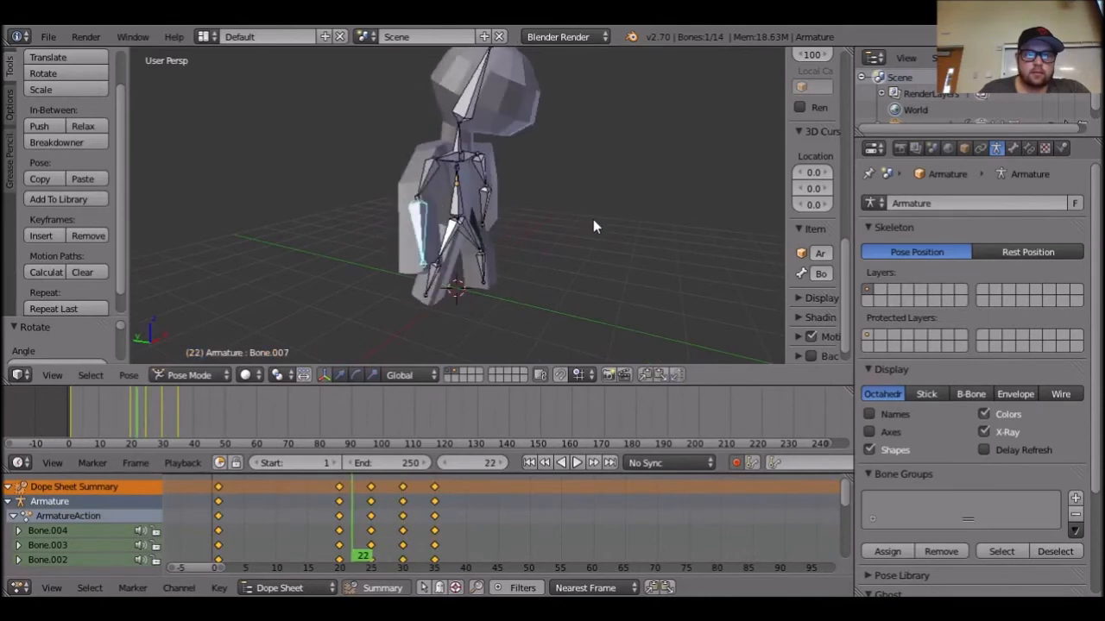
key("Up")
key("Up")
key("Up")
key("Down")
key("Down")
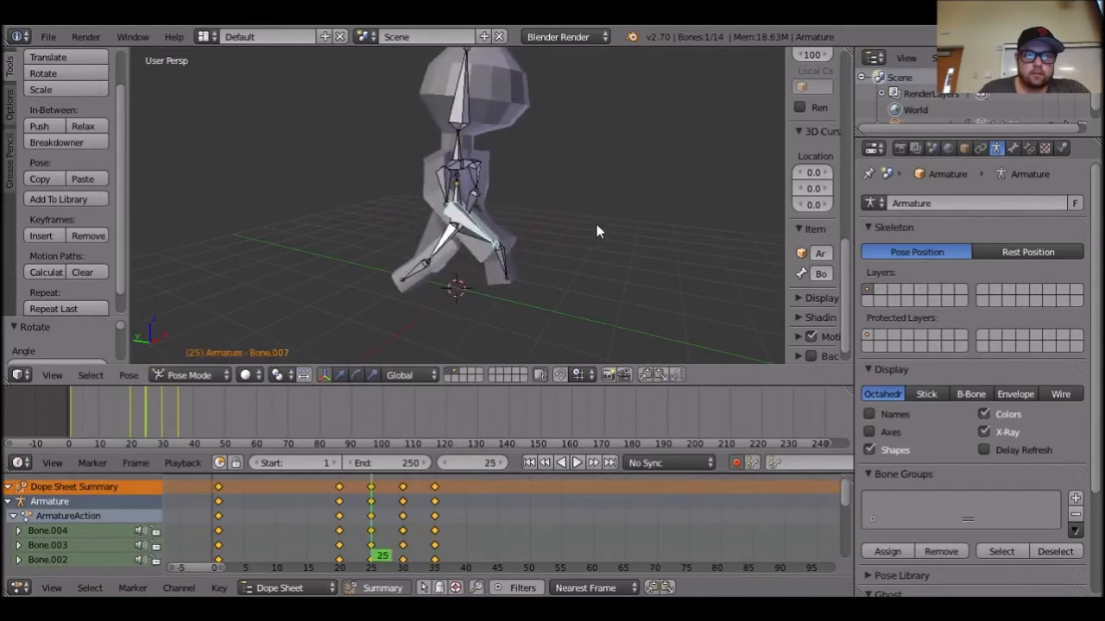
key("Left")
key("Left")
key("Left")
middle_click_drag(603, 221, 573, 180)
key("Right")
key("Right")
key("Right")
key("Right")
key("Right")
key("Right")
key("Right")
key("Right")
key("Right")
key("Right")
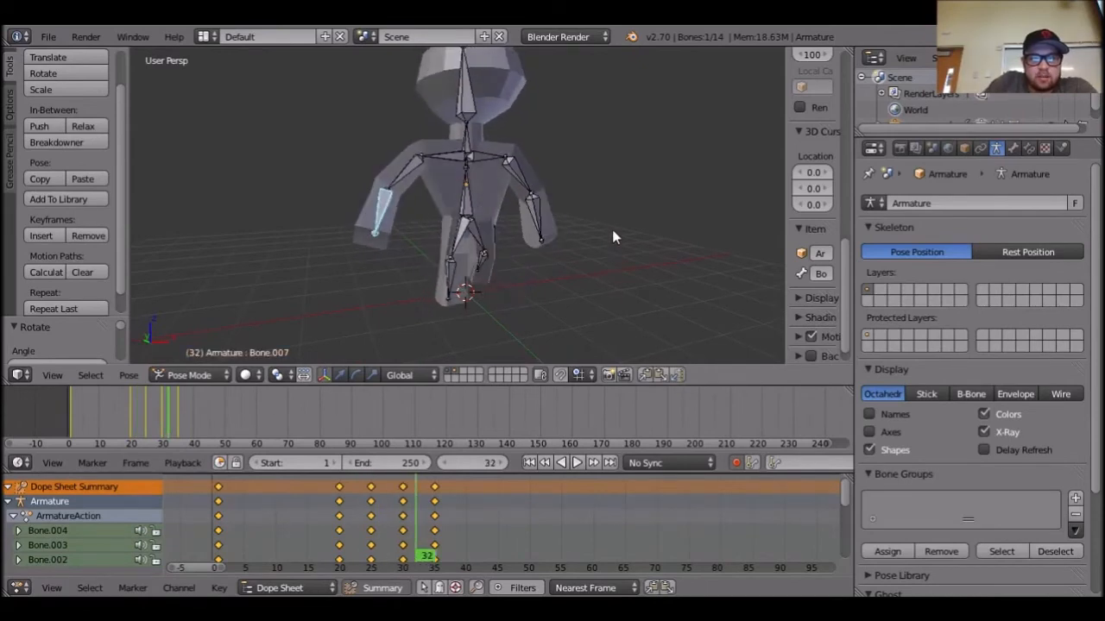
key("Right")
key("Right")
key("Right")
Select shoulder bone Bone.005 and compare the arm poses at frames 25 and 35, ending on frame 35.
middle_click_drag(617, 210, 436, 179)
right_click(436, 179)
key("Left")
key("Left")
key("Left")
key("Left")
key("Left")
key("Left")
key("Left")
key("Left")
key("Left")
key("Left")
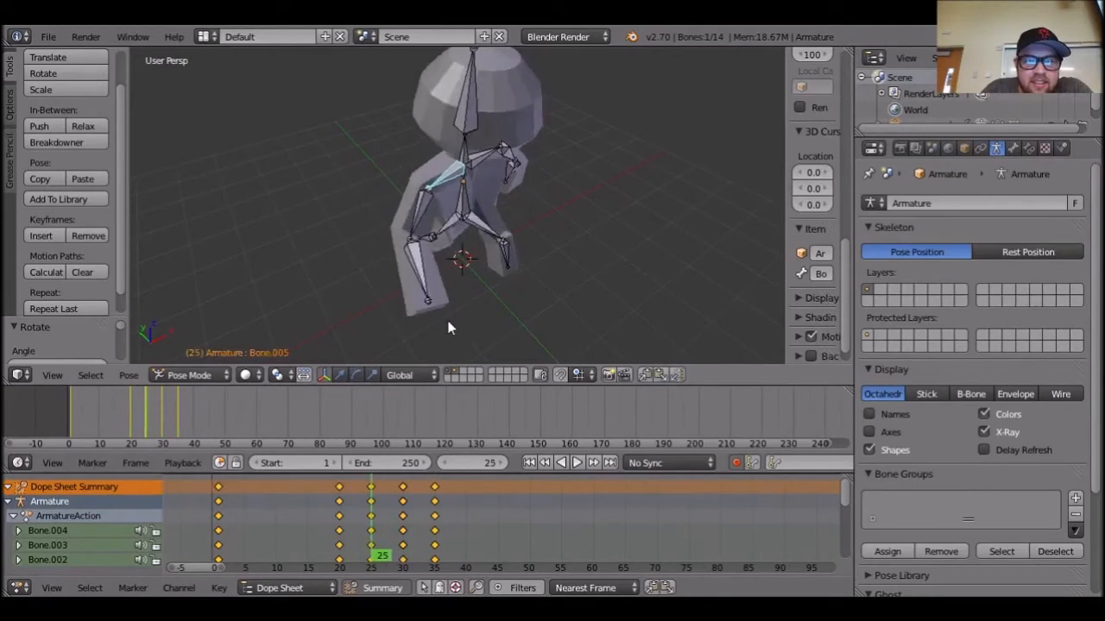
key("Right")
key("Right")
key("Right")
key("Right")
key("Right")
key("Right")
key("Right")
key("Right")
key("Right")
key("Right")
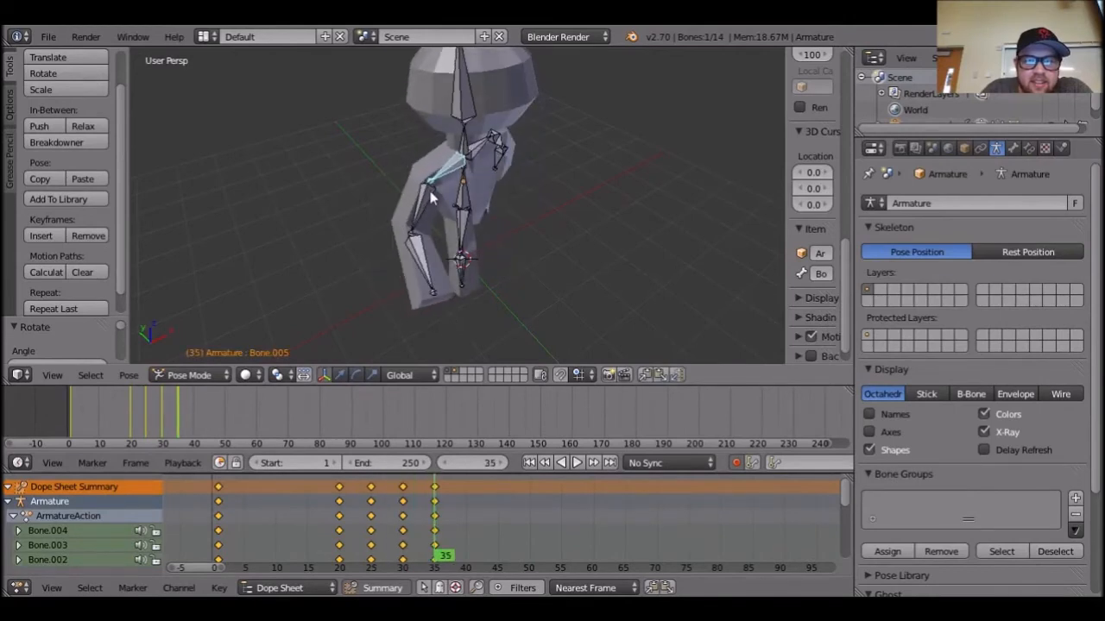
Rotate the upper arm bone on the Bone.002 side and forearm bone Bone.004 at frame 35 to refine that arm's swing.
left_click(355, 375)
middle_click_drag(491, 186, 533, 232)
right_click(499, 158)
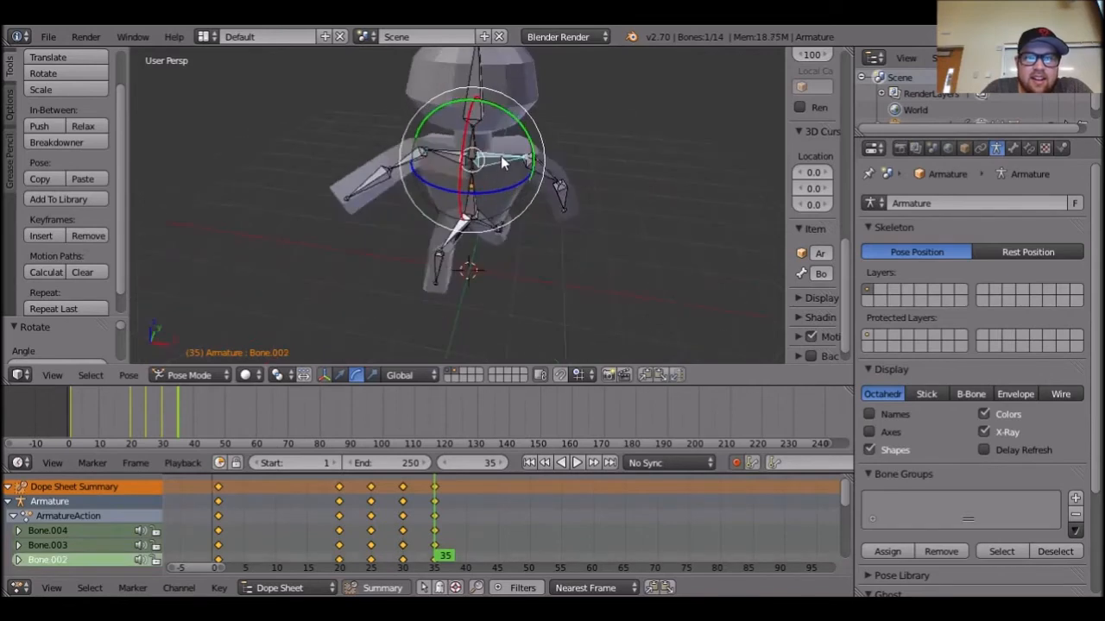
middle_click_drag(508, 187, 512, 227)
right_click(515, 247)
left_click(356, 375)
left_click_drag(429, 275, 499, 313)
right_click(498, 305)
left_click_drag(467, 238, 501, 232)
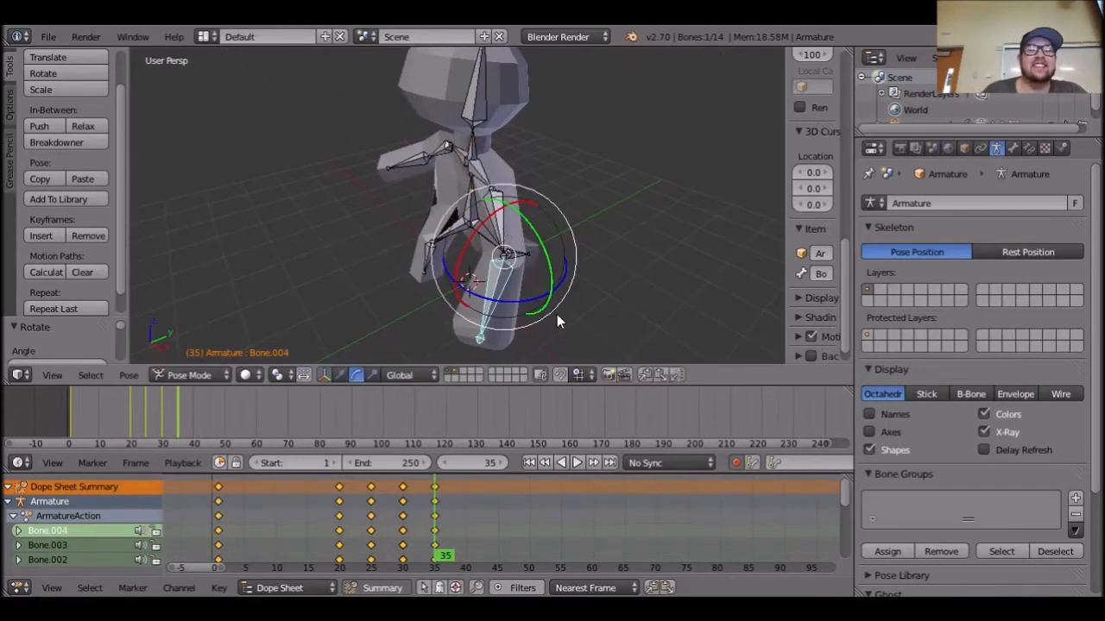
Rotate shoulder bone Bone.002 slightly upward at frame 35 to raise the outstretched arm.
middle_click_drag(609, 289, 152, 262)
key("a")
middle_click_drag(653, 326, 515, 213)
middle_click_drag(594, 242, 493, 192)
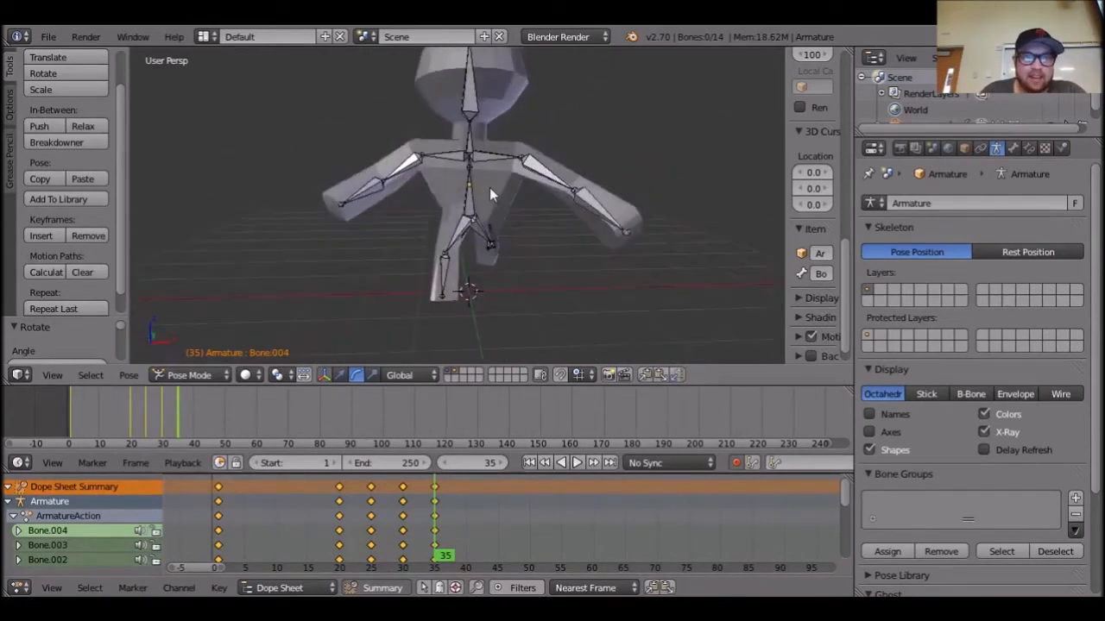
right_click(525, 161)
left_click_drag(514, 120, 514, 112)
key("r")
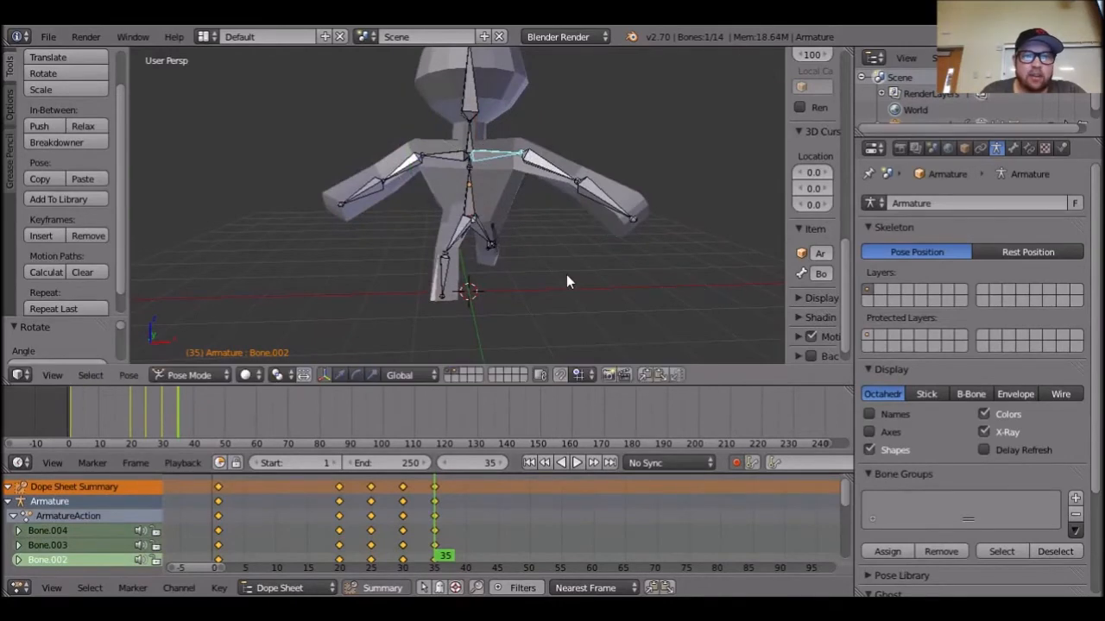
middle_click_drag(533, 276, 569, 275)
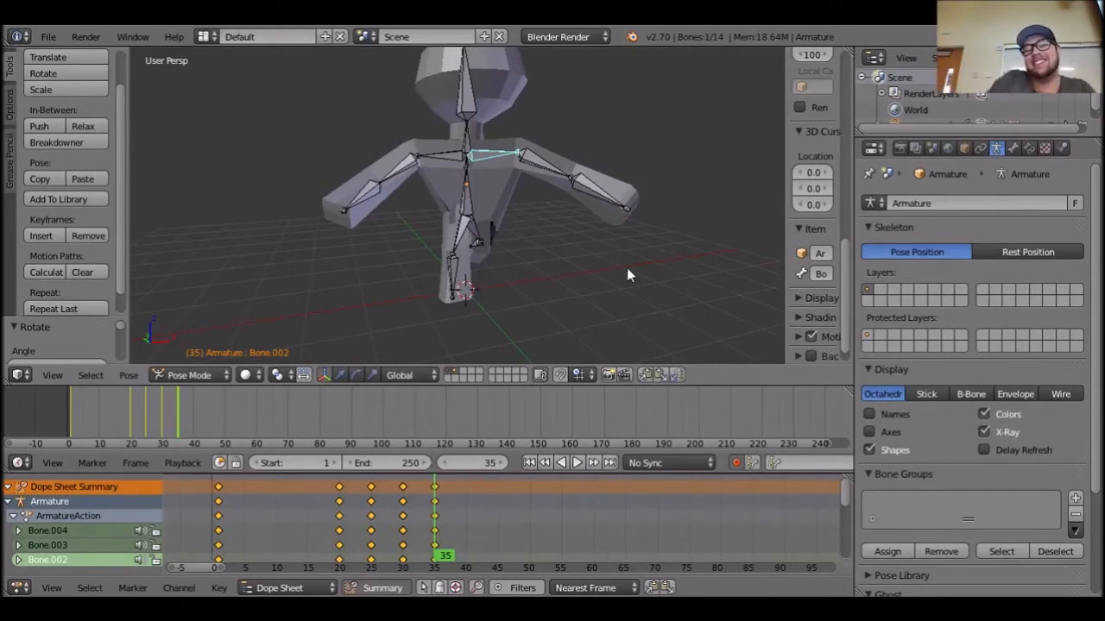
middle_click_drag(598, 257, 507, 173)
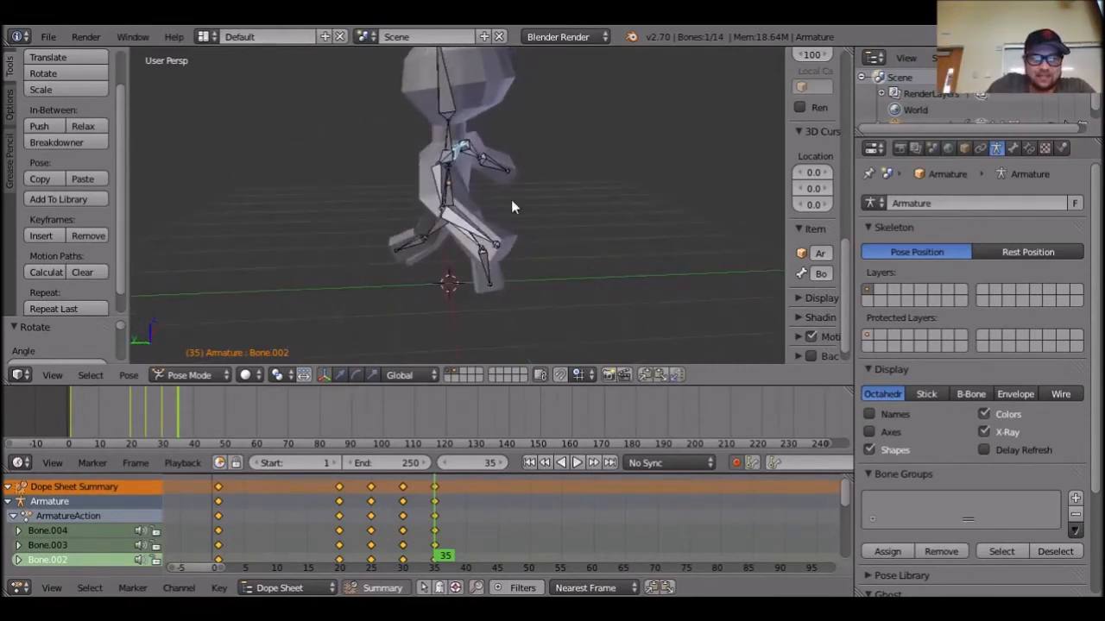
Rotate head bone Bone.013 slightly forward at frame 35 to level the head.
scroll(522, 308, "up", 13, "alt")
scroll(528, 304, "down", 11, "alt")
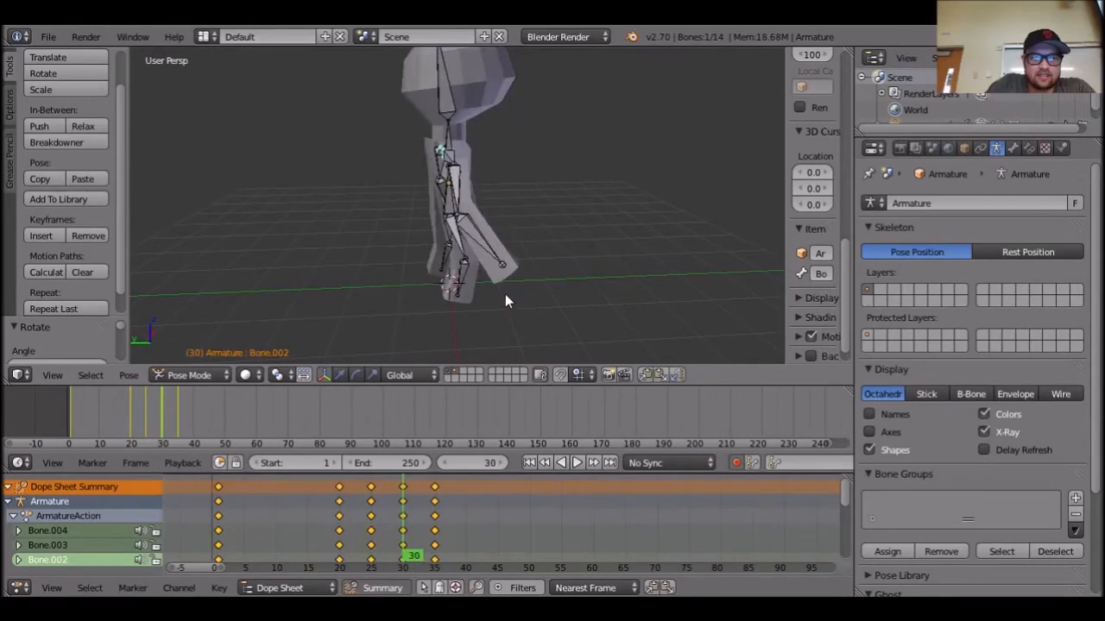
scroll(508, 294, "down", 2, "alt")
right_click(450, 88)
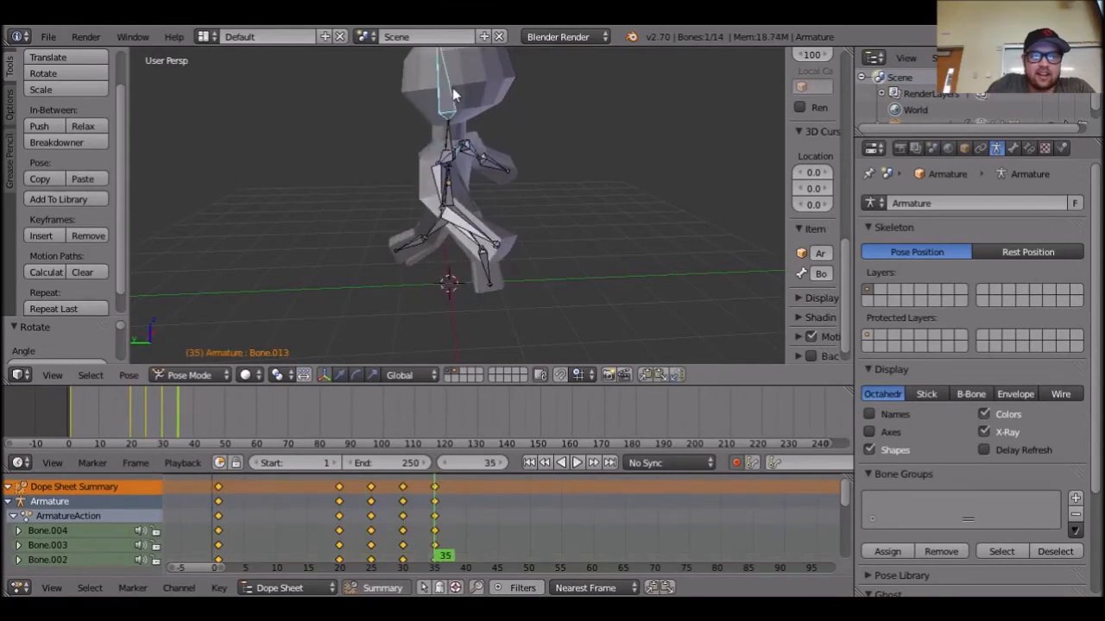
left_click(359, 378)
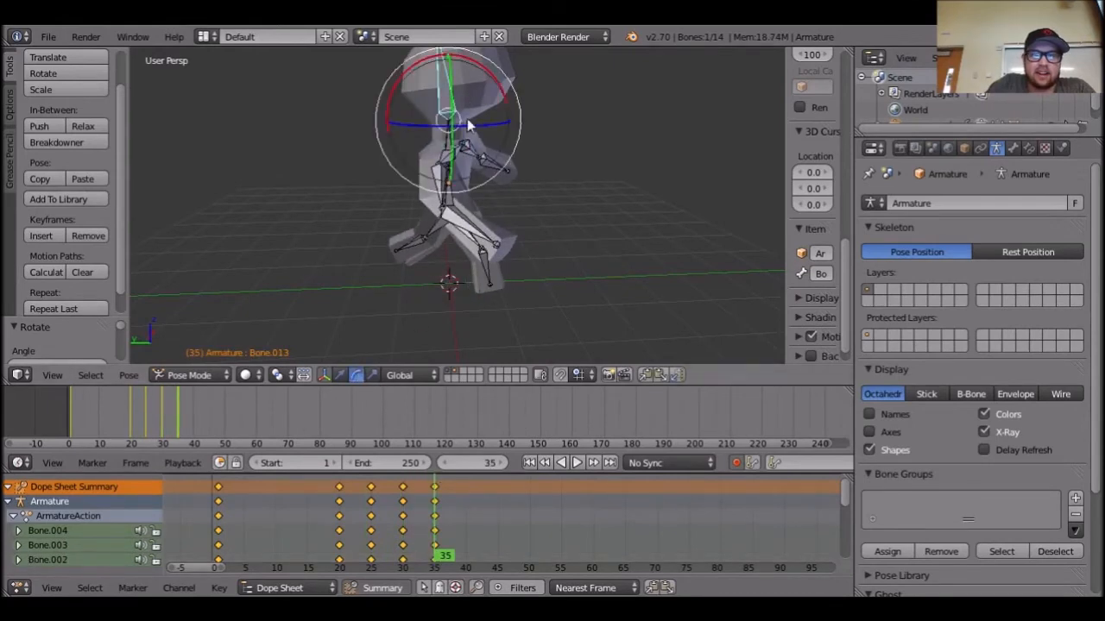
left_click_drag(489, 74, 501, 82)
Rotate neck bone Bone.012 slightly at frame 35.
right_click(444, 138)
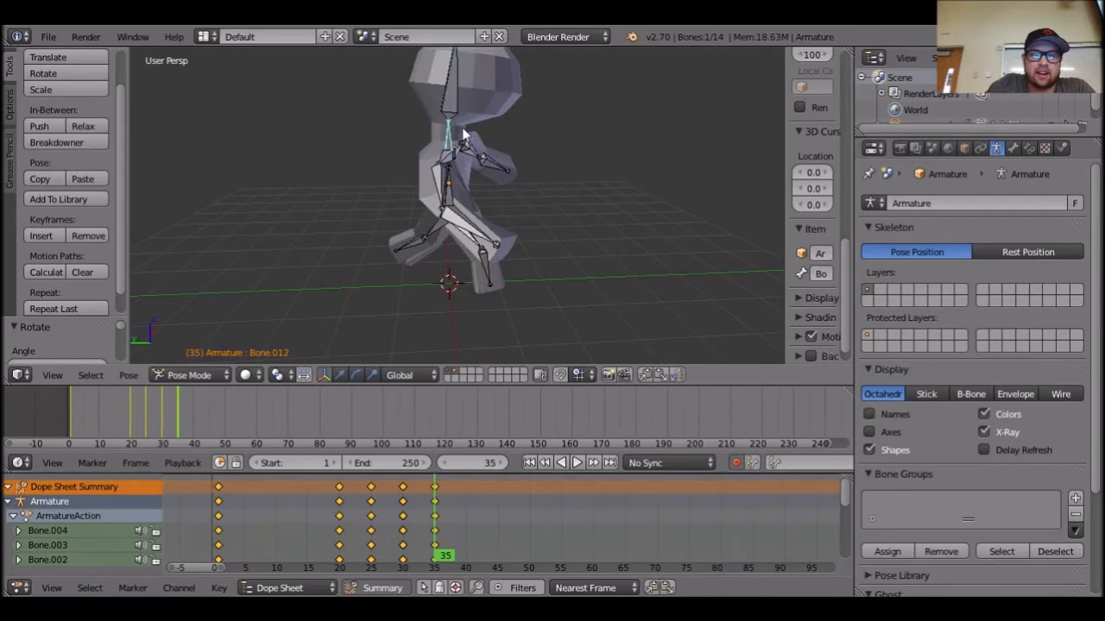
middle_click_drag(659, 191, 540, 200)
left_click(357, 375)
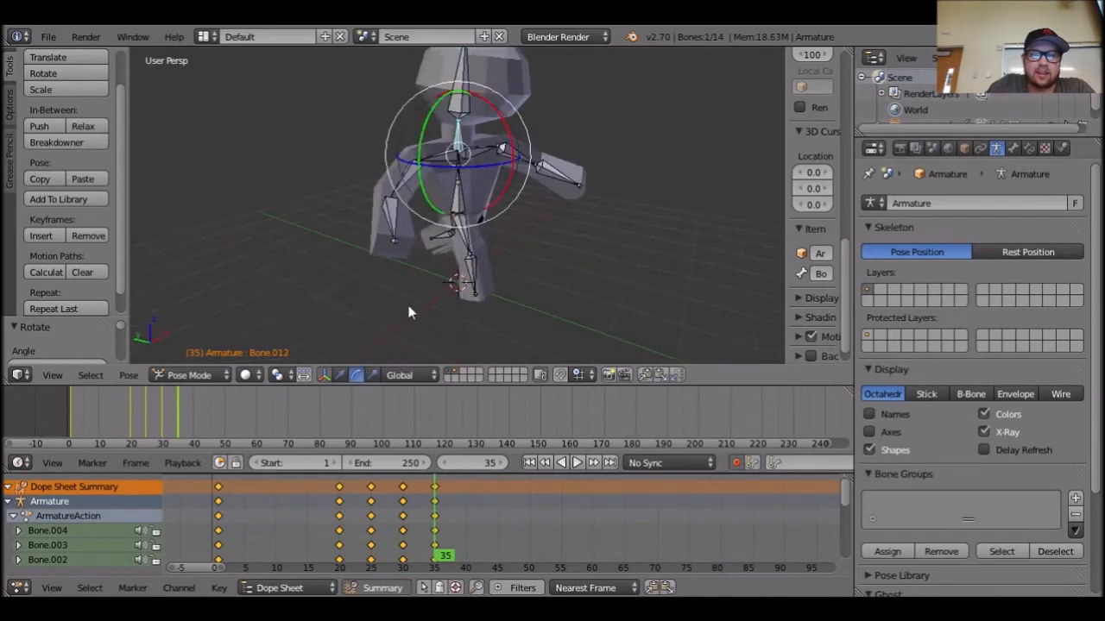
left_click_drag(508, 138, 509, 143)
Step back and forth through frames 18 to 36 to examine the head and neck motion of the walk, ending on frame 35.
key("Left")
key("Left")
key("Left")
key("Left")
key("Left")
key("Left")
key("Left")
key("Left")
key("Left")
key("Left")
key("Left")
key("Left")
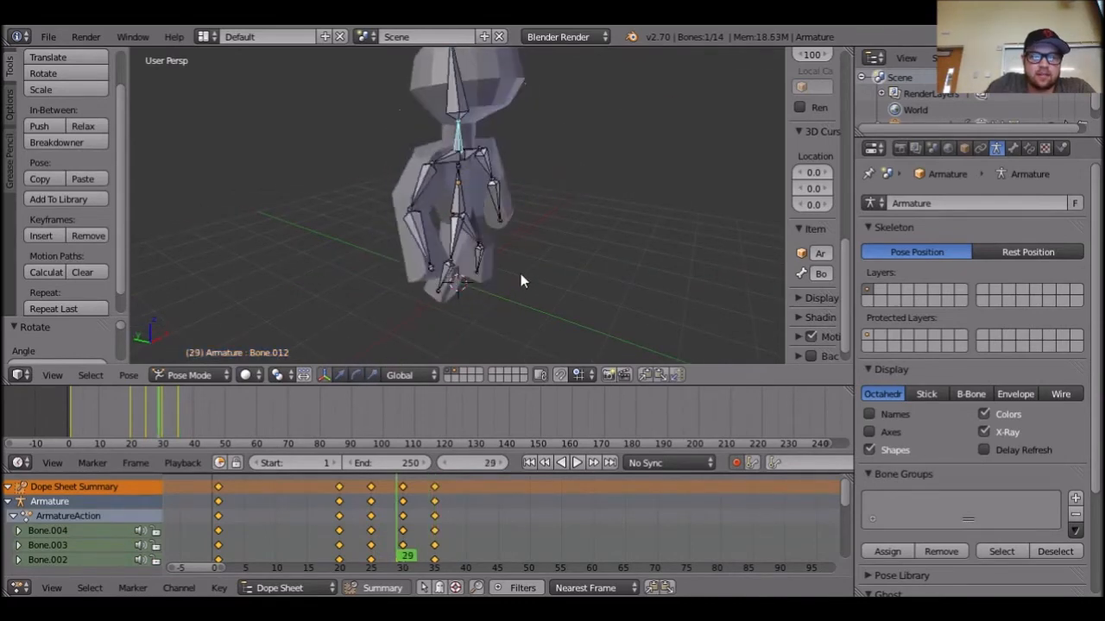
key("Right")
key("Right")
key("Right")
key("Right")
key("Right")
key("Right")
key("Right")
key("Right")
key("Right")
key("Right")
key("Right")
key("Right")
key("Right")
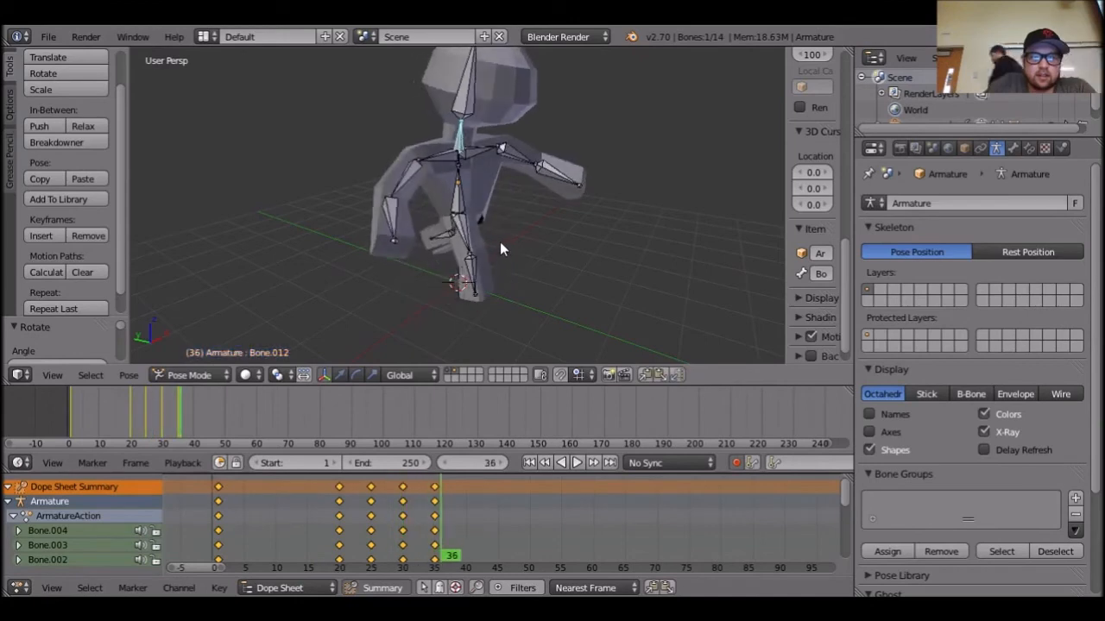
key("Left")
key("Left")
key("Left")
key("Left")
key("Left")
key("Left")
key("Left")
key("Left")
key("Left")
key("Left")
key("Left")
key("Left")
key("Left")
key("Left")
key("Left")
key("Left")
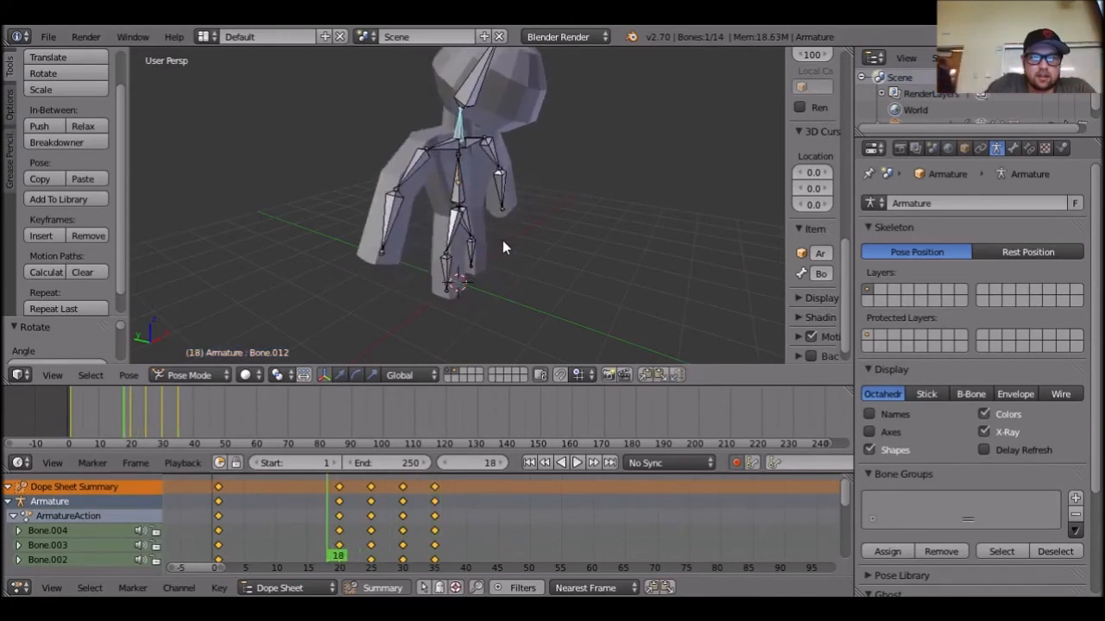
key("Right")
key("Right")
key("Right")
key("Right")
key("Right")
key("Right")
key("Right")
key("Right")
key("Right")
key("Right")
key("Right")
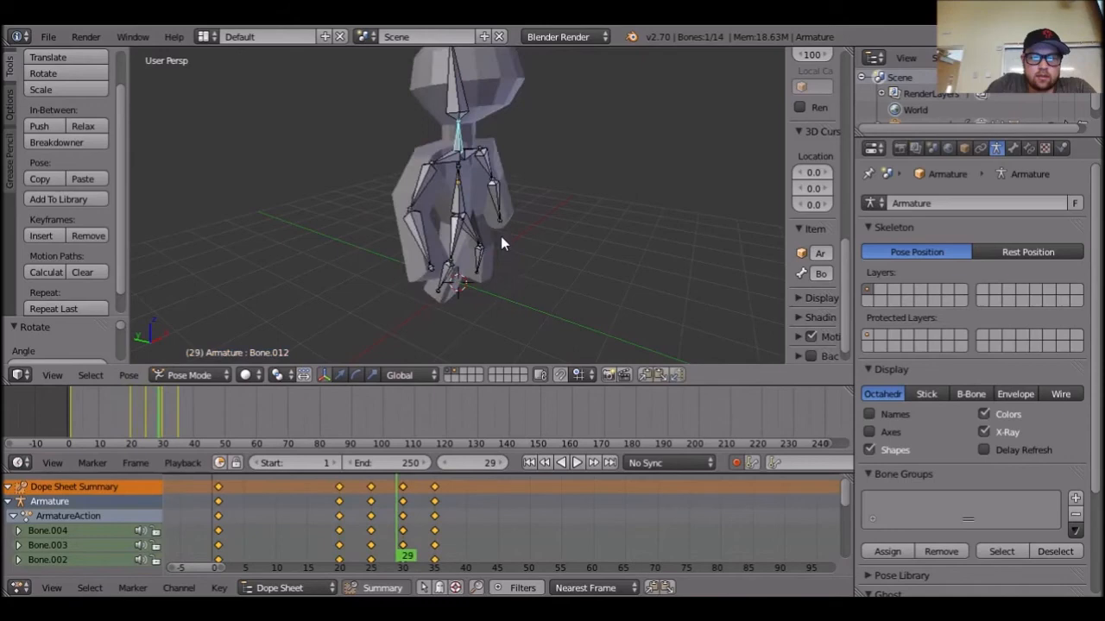
key("Right")
key("Right")
key("Right")
key("Right")
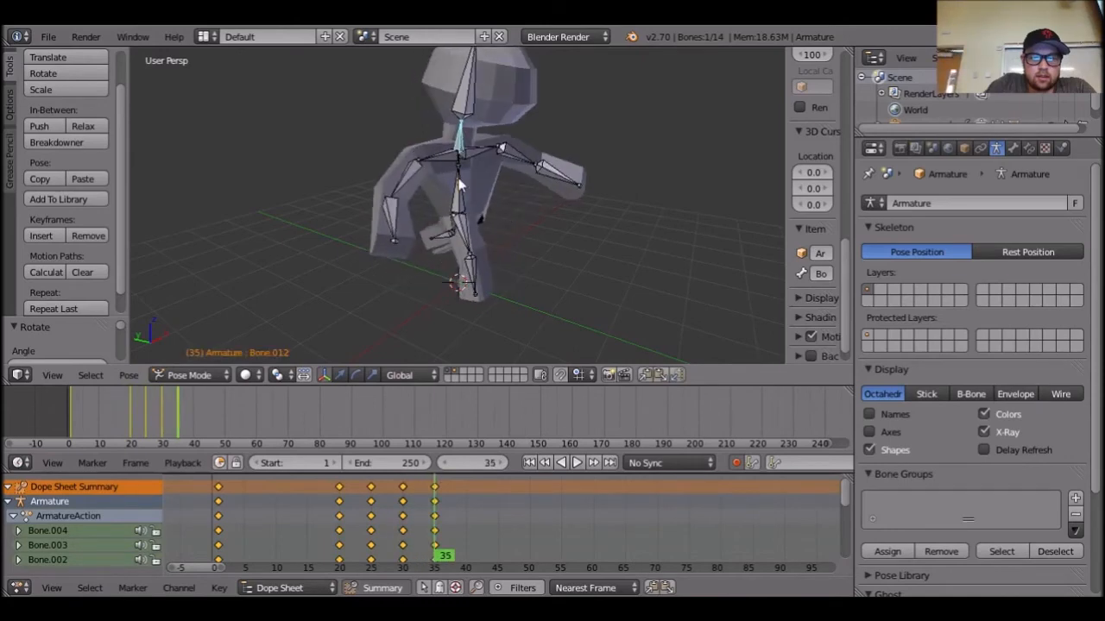
Rotate the arm on the Bone.005 side at frame 35 to swing it further back.
middle_click_drag(442, 158, 523, 214)
right_click(421, 178)
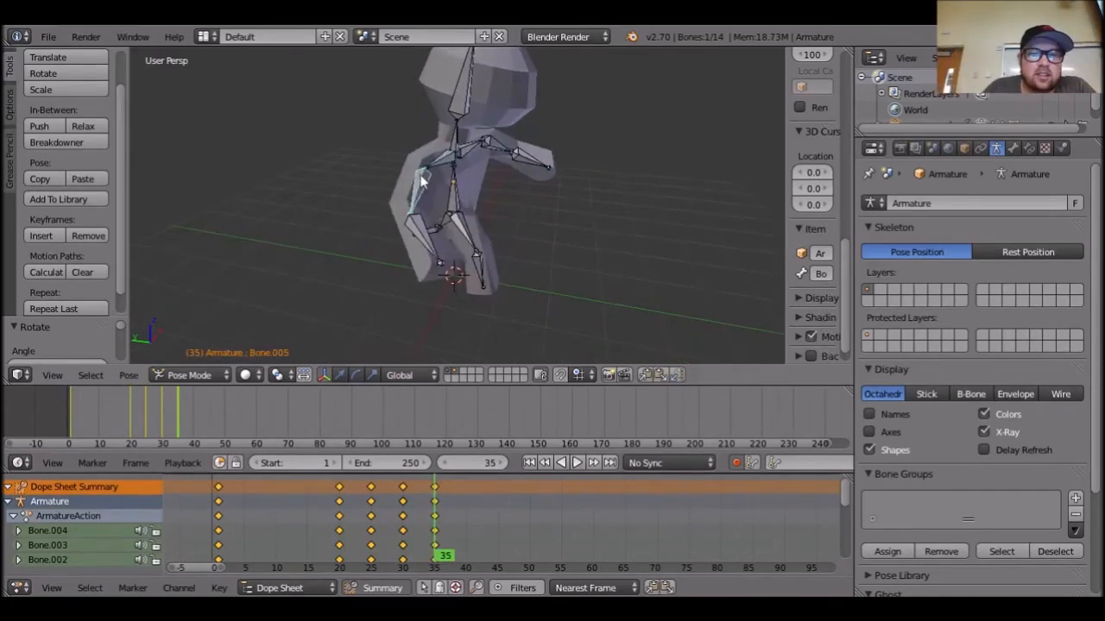
left_click(354, 375)
left_click_drag(475, 148, 477, 185)
Reselect the armature and rotate upper arm bone Bone.006 at frame 35 to refine that arm's swing.
right_click(395, 257)
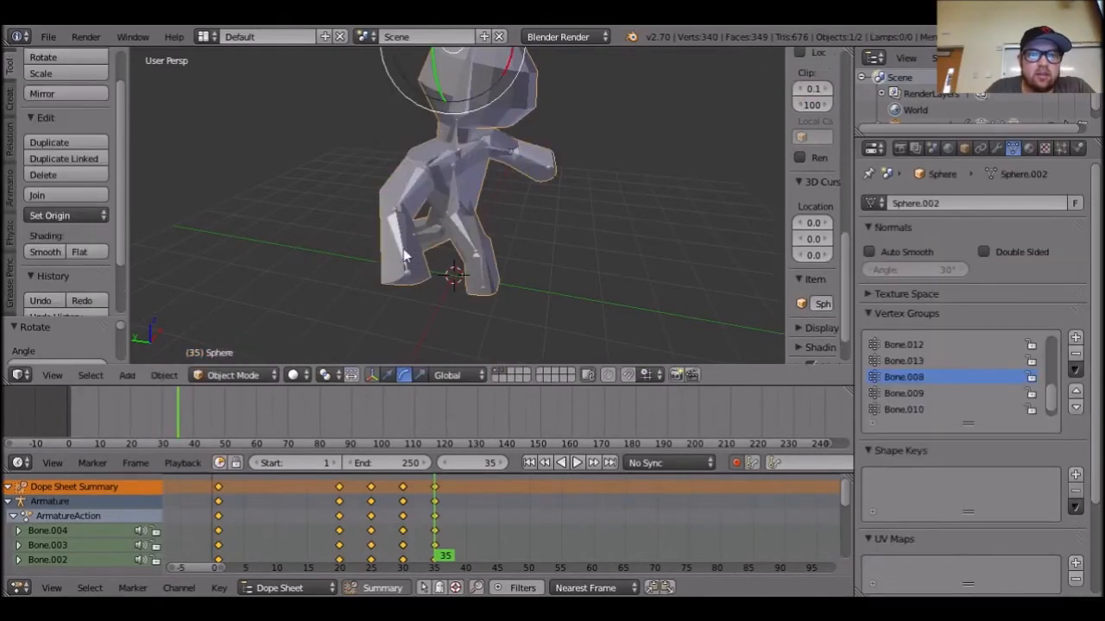
right_click(404, 256)
left_click_drag(422, 236, 609, 255)
mouse_move(610, 254)
middle_mouse_down()
mouse_move(629, 188)
mouse_move(603, 251)
middle_mouse_up()
right_click(447, 208)
right_click(441, 206)
middle_click_drag(472, 232, 406, 284)
left_click(357, 376)
left_click_drag(477, 207, 449, 222)
Scrub the walk between frames 19 and 35 from the front to examine the arm swing.
middle_click_drag(587, 226, 457, 172)
scroll(593, 250, "up", 7, "alt")
scroll(616, 253, "down", 11, "alt")
scroll(601, 240, "up", 11, "alt")
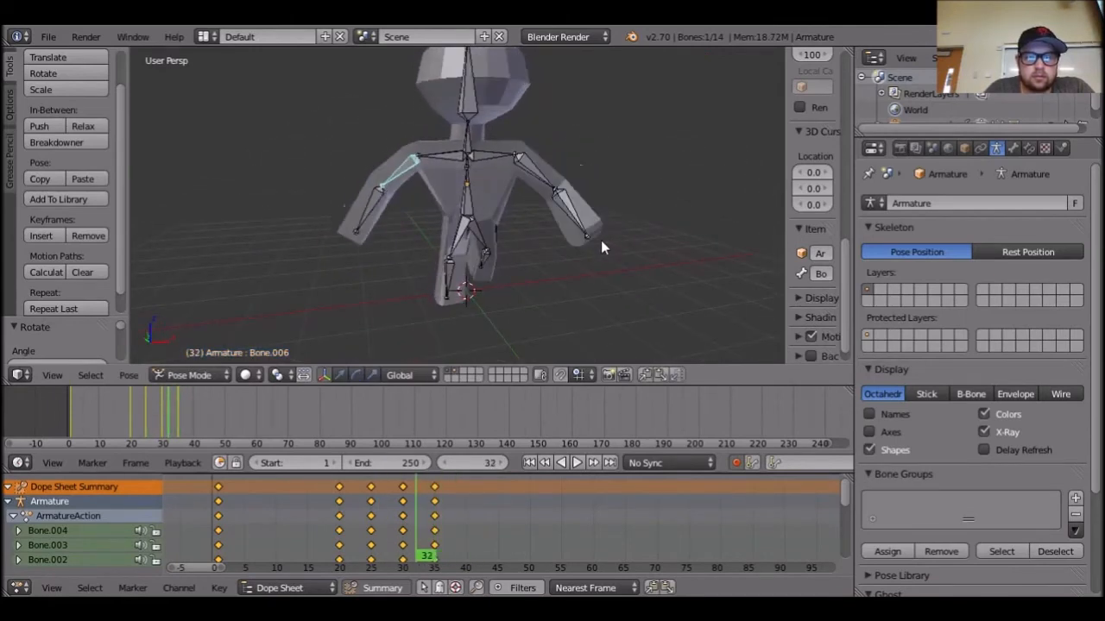
scroll(609, 238, "up", 6, "alt")
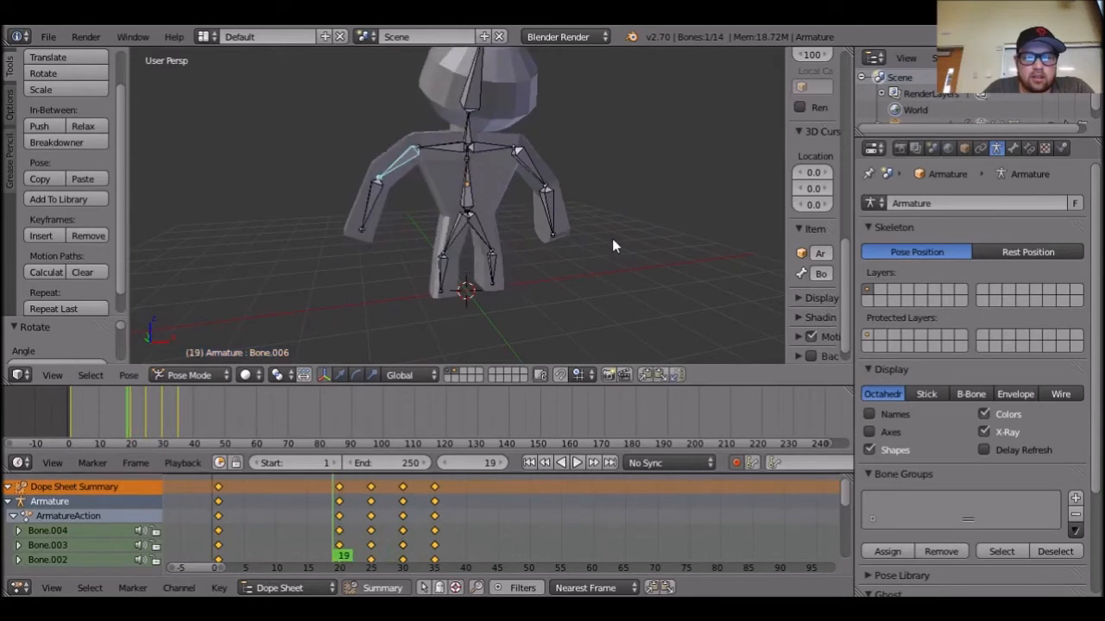
Duplicate all keyframes at frame 30 to frame 40.
left_click(402, 490)
scroll(417, 446, "up", 5, "alt")
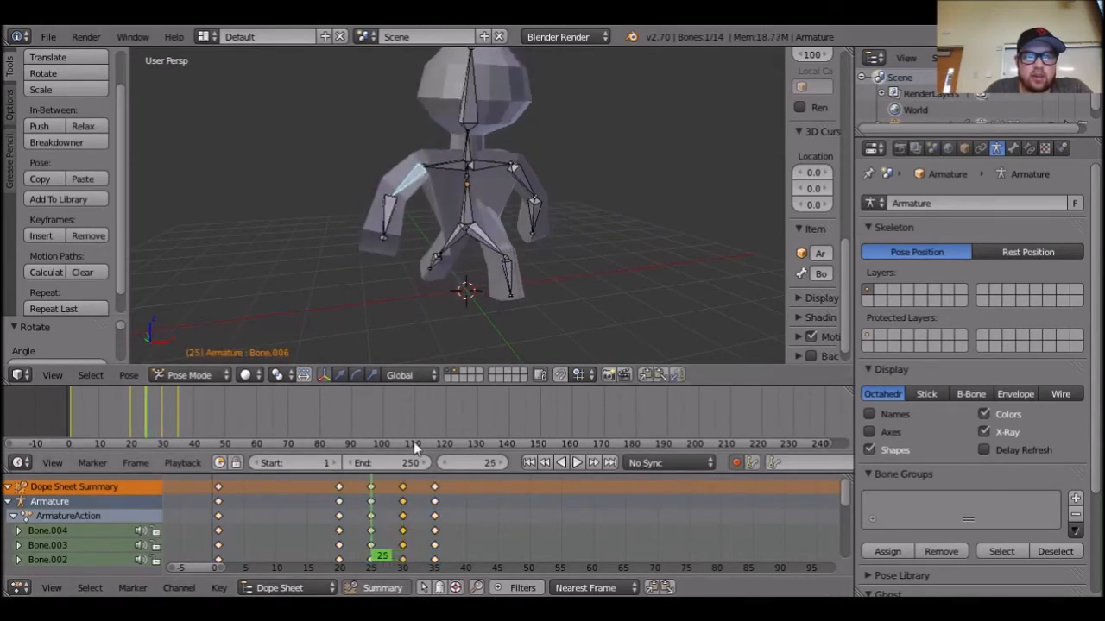
scroll(413, 441, "down", 11, "alt")
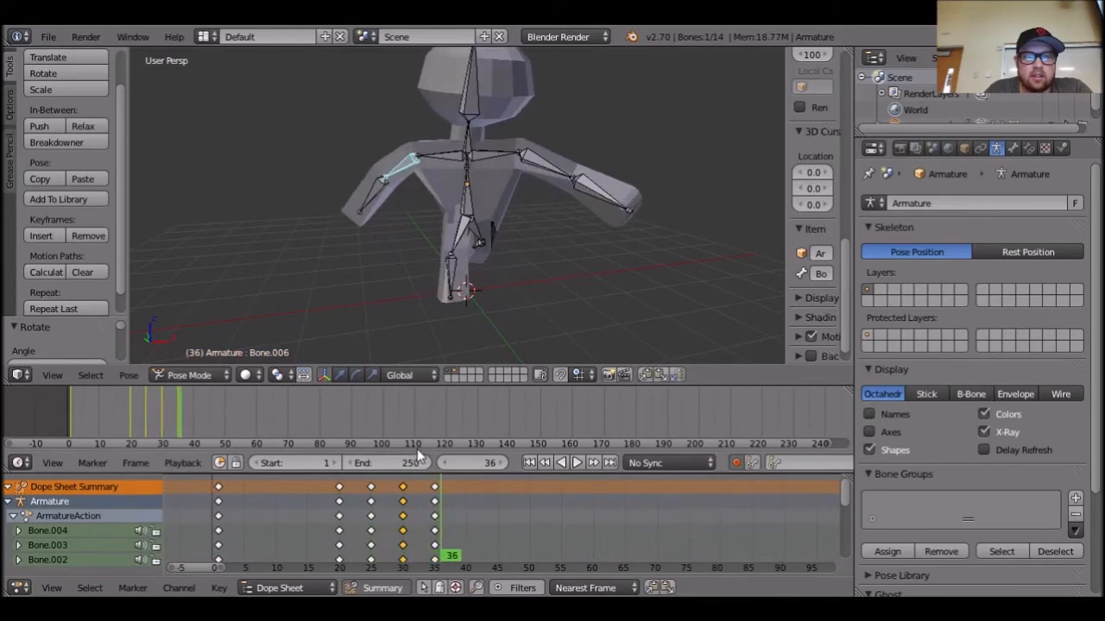
scroll(416, 454, "up", 6, "alt")
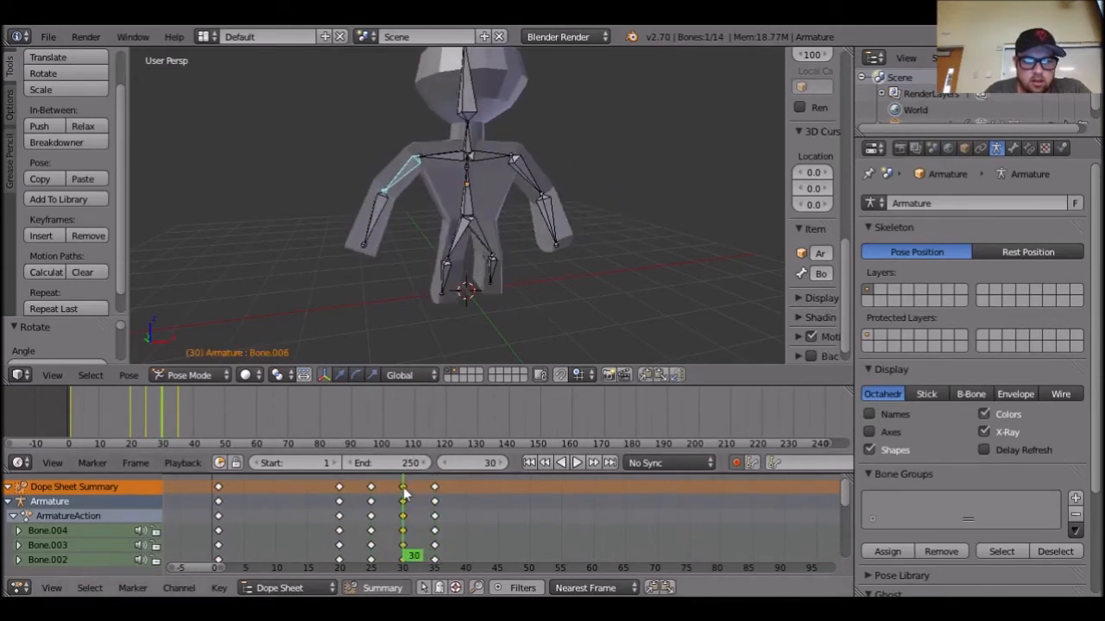
key("shift+d")
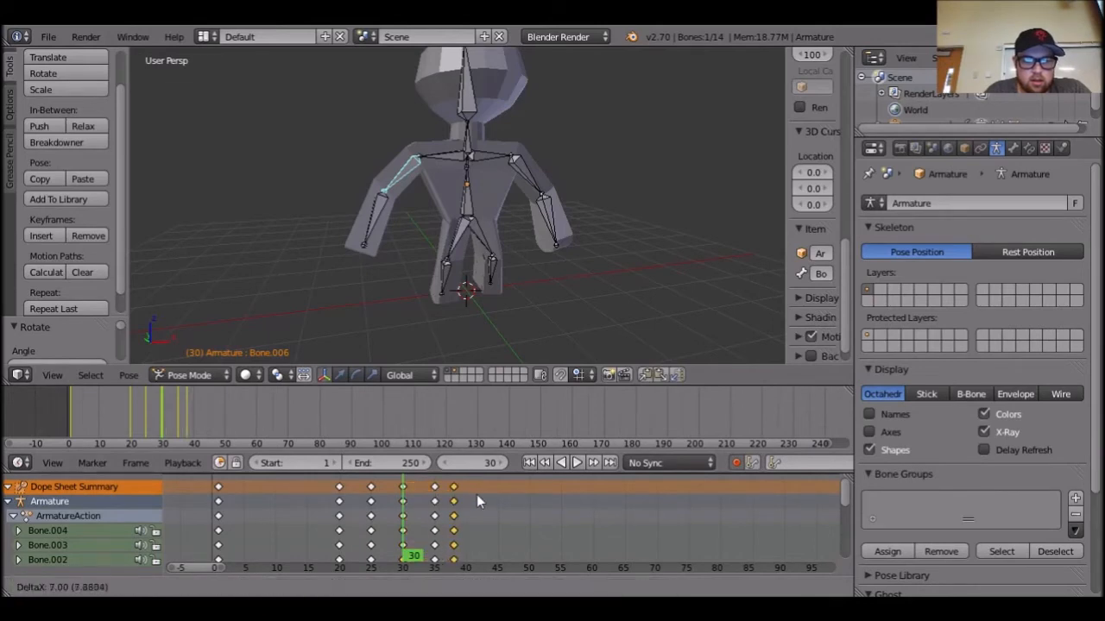
left_click(487, 501)
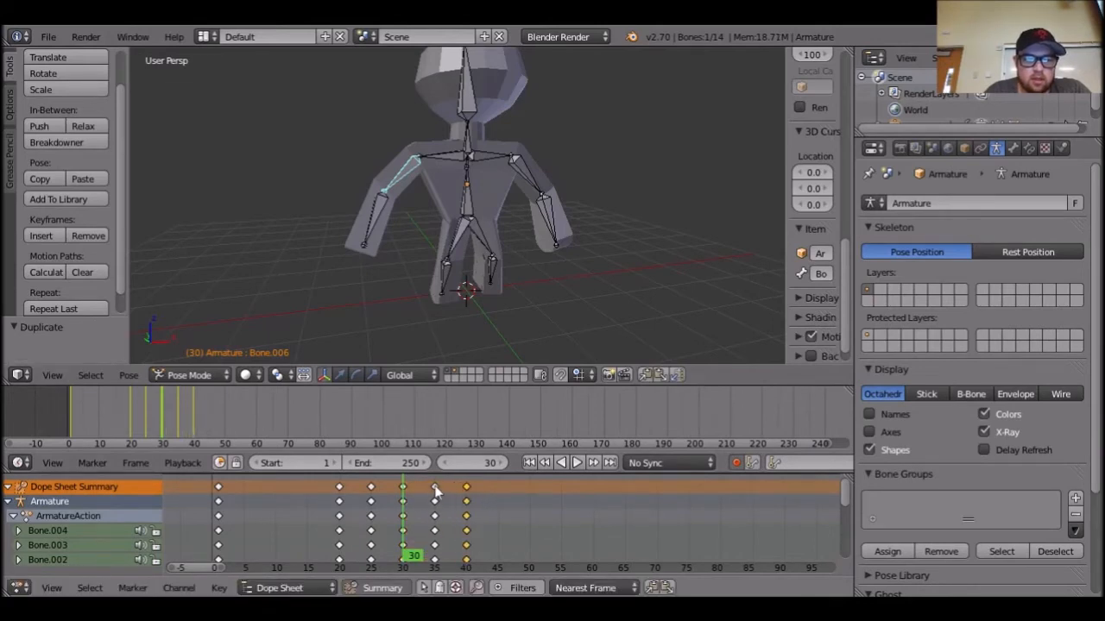
Duplicate the frame 25 keyframes to frame 45 and the frame 20 keyframes to frame 50.
left_click(373, 490)
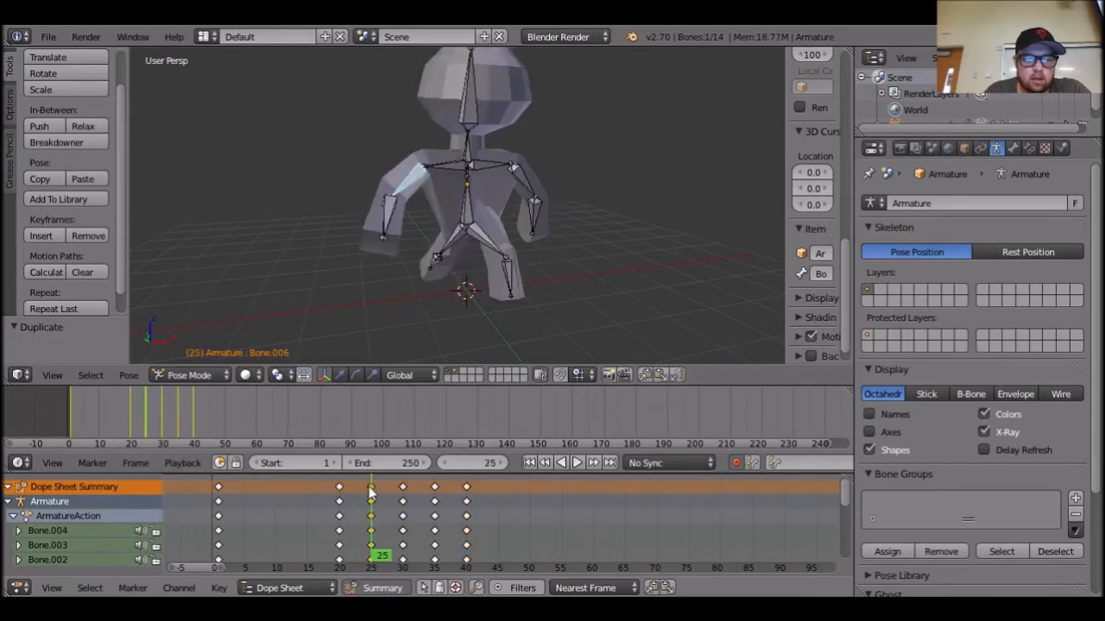
key("g")
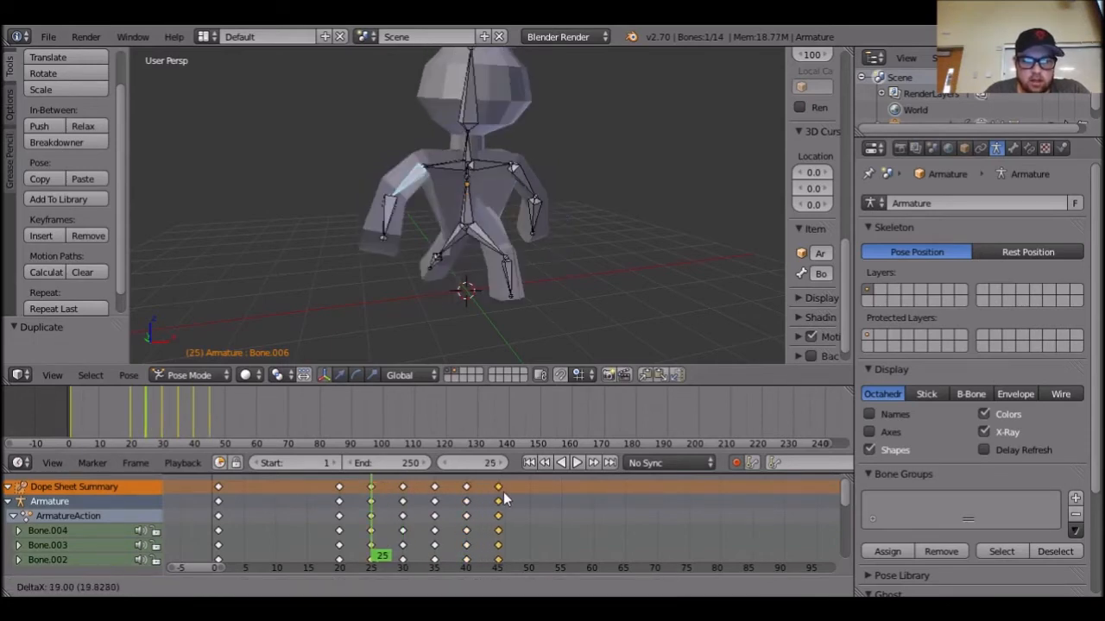
left_click(503, 492)
right_click(340, 489)
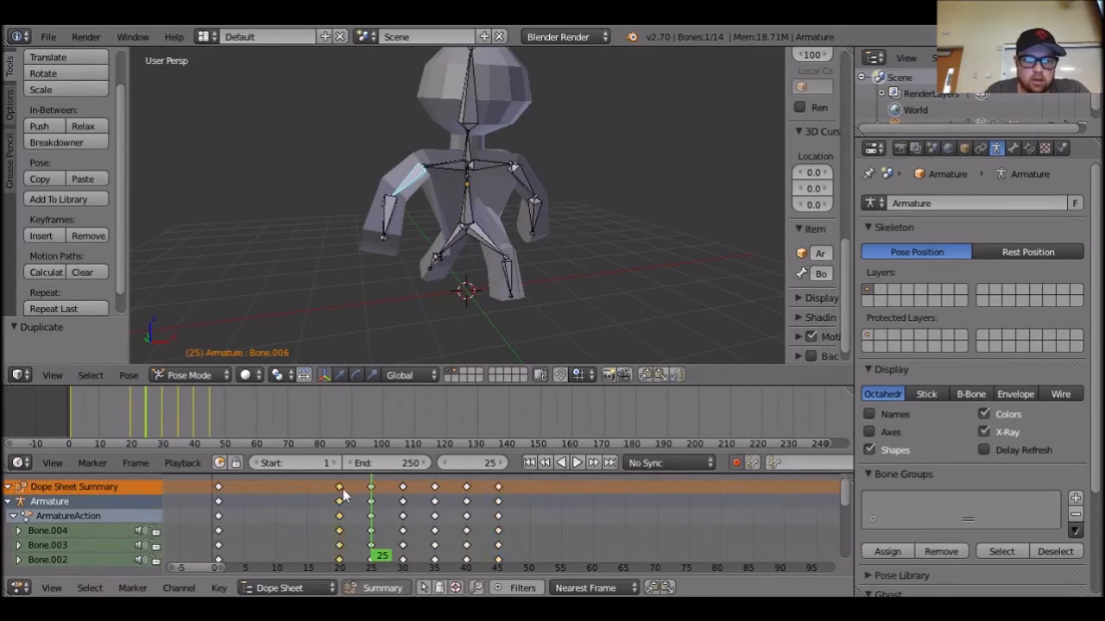
left_click(341, 492)
key("shift+d")
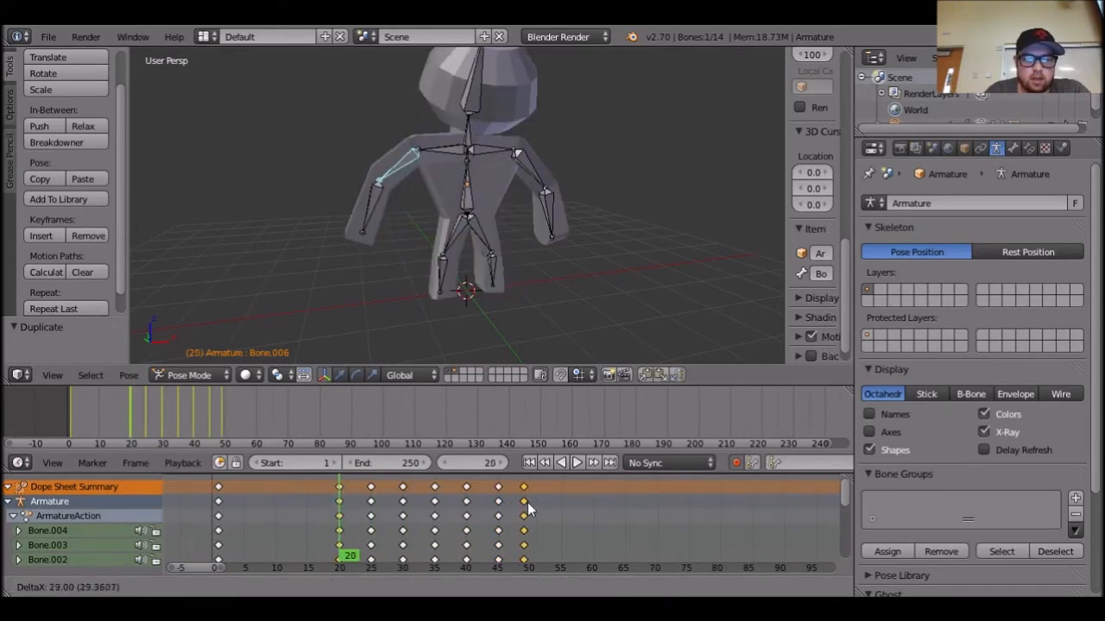
left_click(529, 502)
Set the animation's start frame to 20 and end frame to 50.
left_click(331, 461)
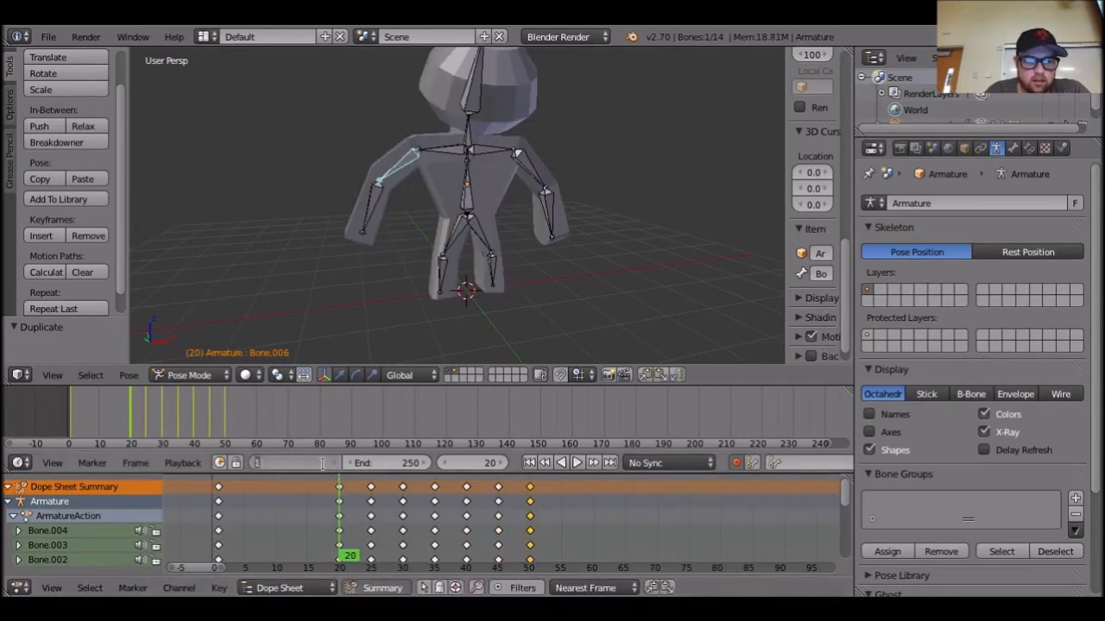
type("20")
key("Tab")
type("50")
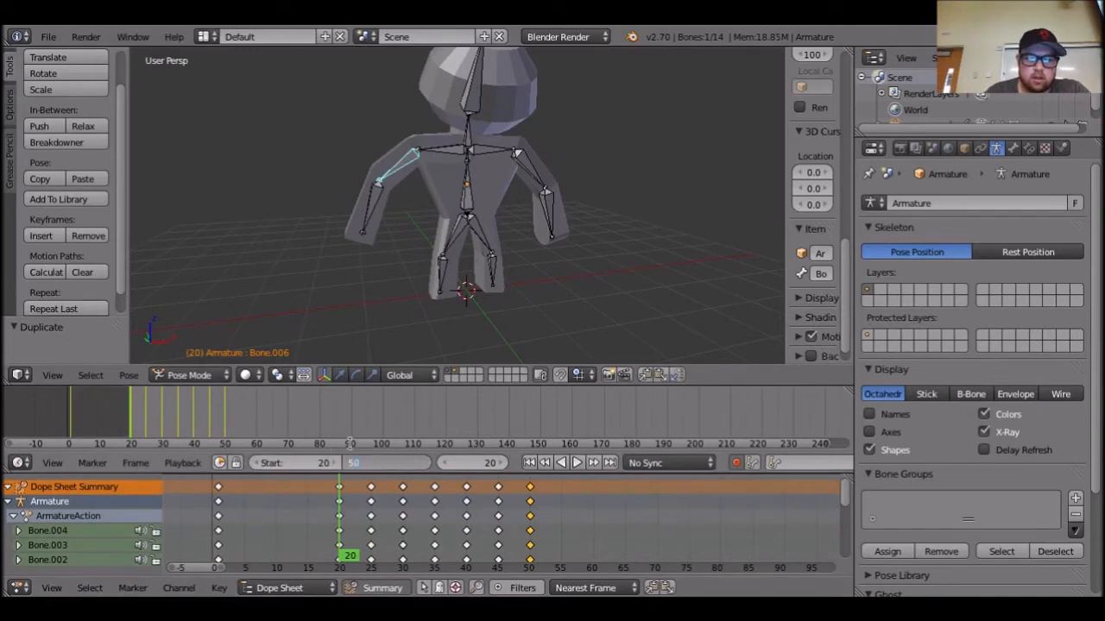
key("Return")
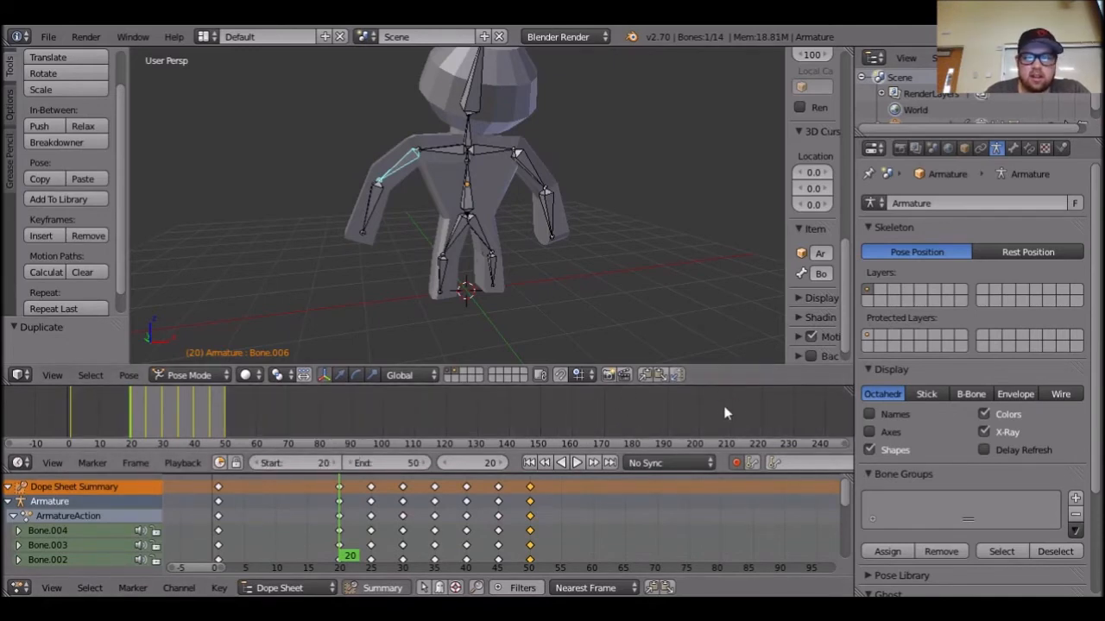
Enlarge the 3D view and play the walk cycle.
left_click_drag(721, 478, 722, 523)
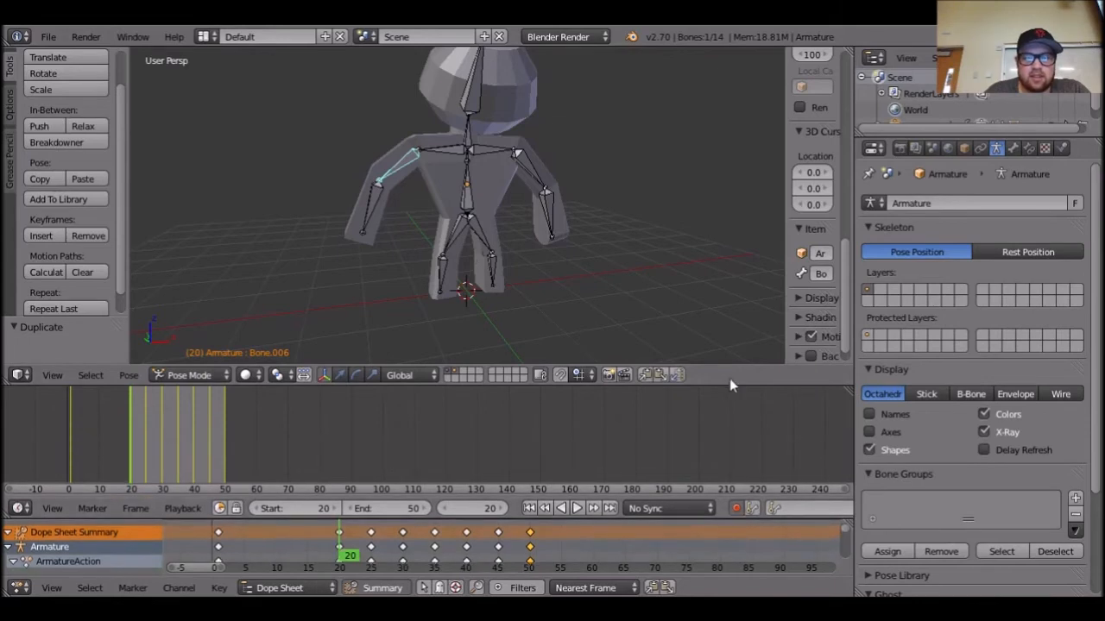
left_click_drag(732, 388, 743, 500)
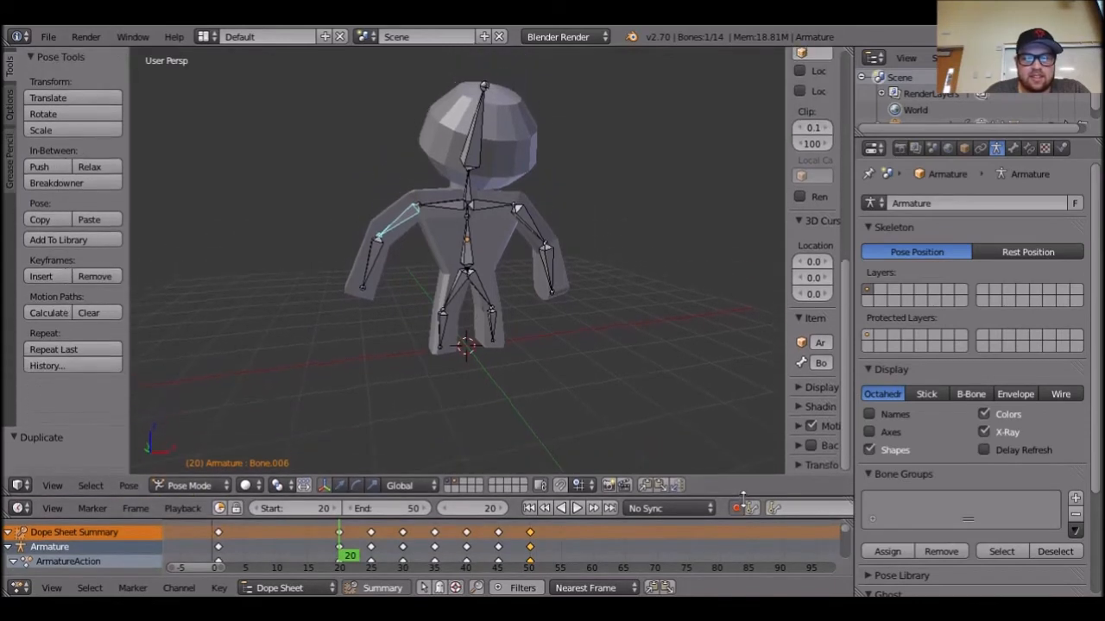
left_click(579, 508)
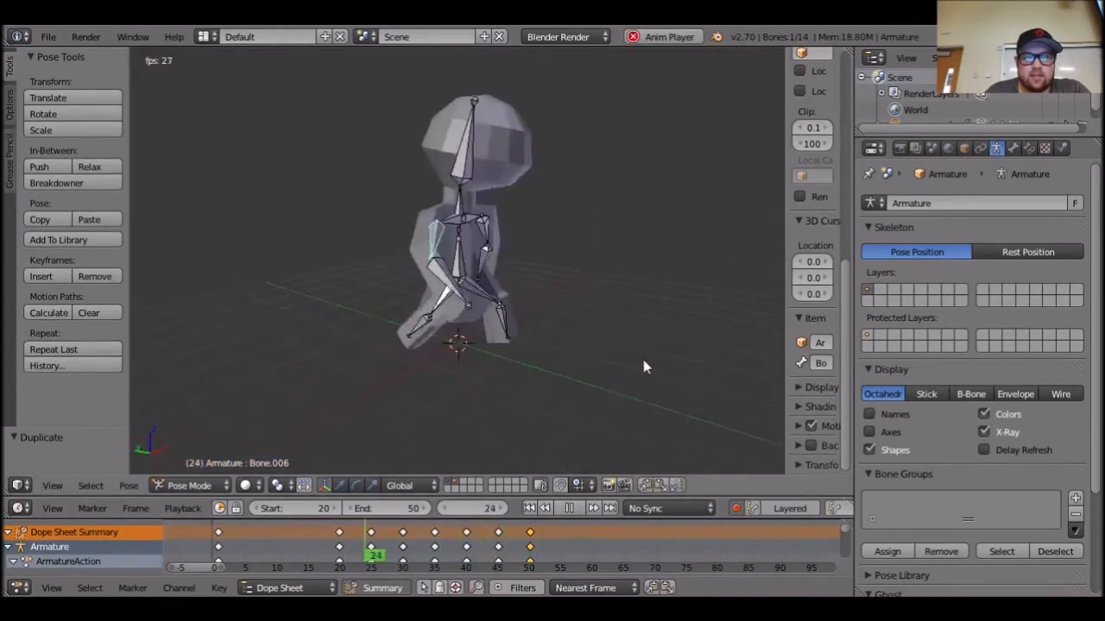
Show only the character mesh's layer, hiding the armature, and watch the walk from the front.
left_click(450, 481)
middle_click_drag(573, 398, 548, 349)
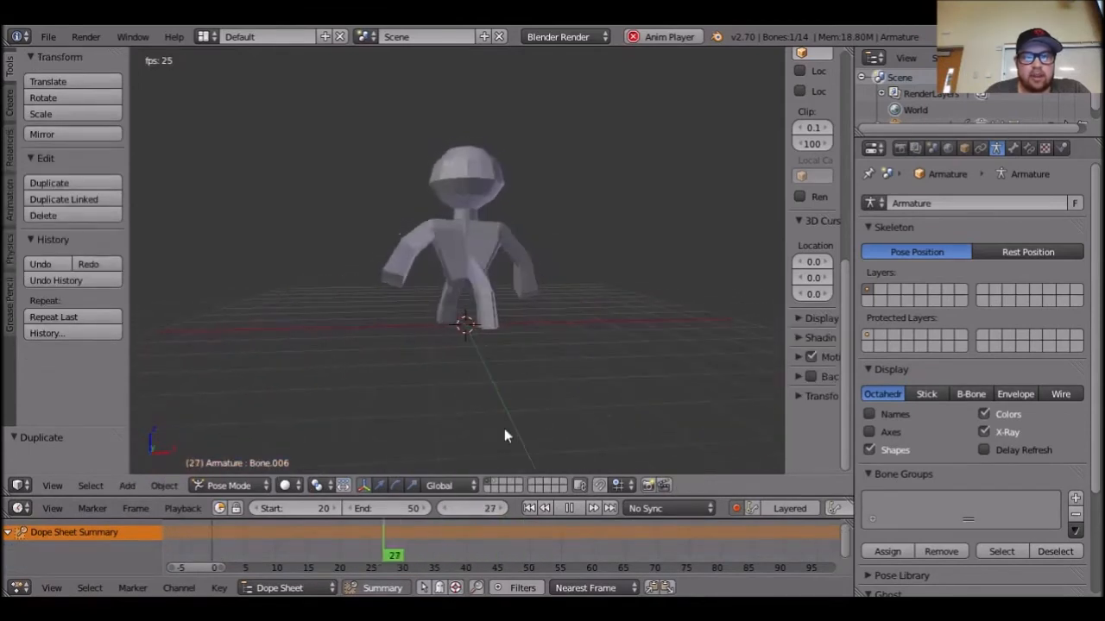
Show the layer holding the armature, enlarge the dope sheet to reveal the bone channels, and pause playback.
left_click(495, 483)
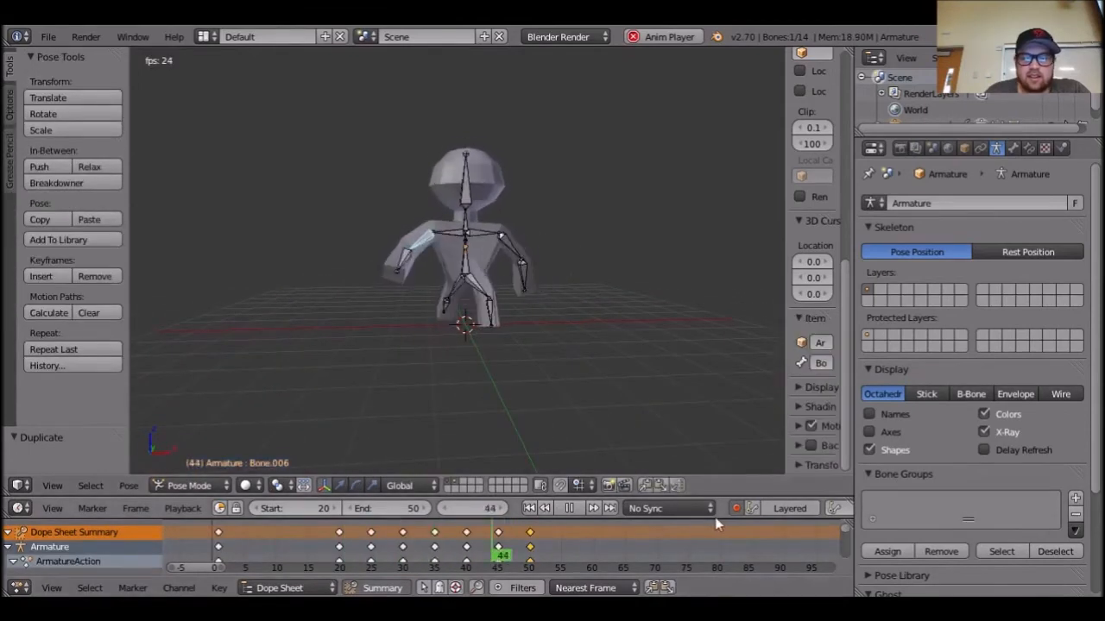
left_click_drag(718, 497, 718, 372)
left_click_drag(723, 519, 724, 407)
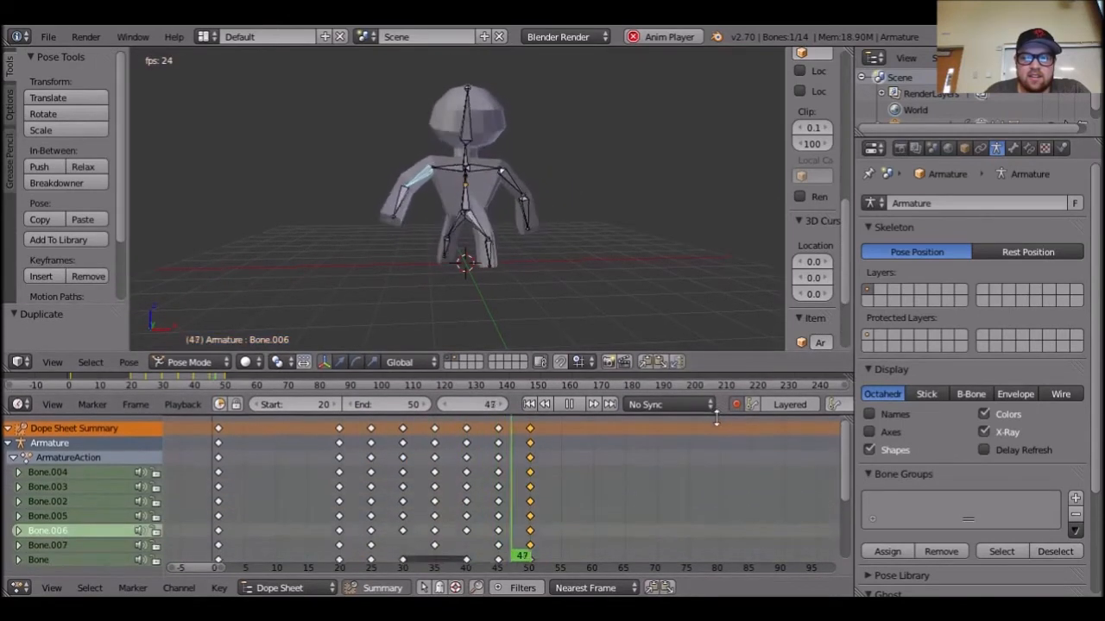
left_click(576, 395)
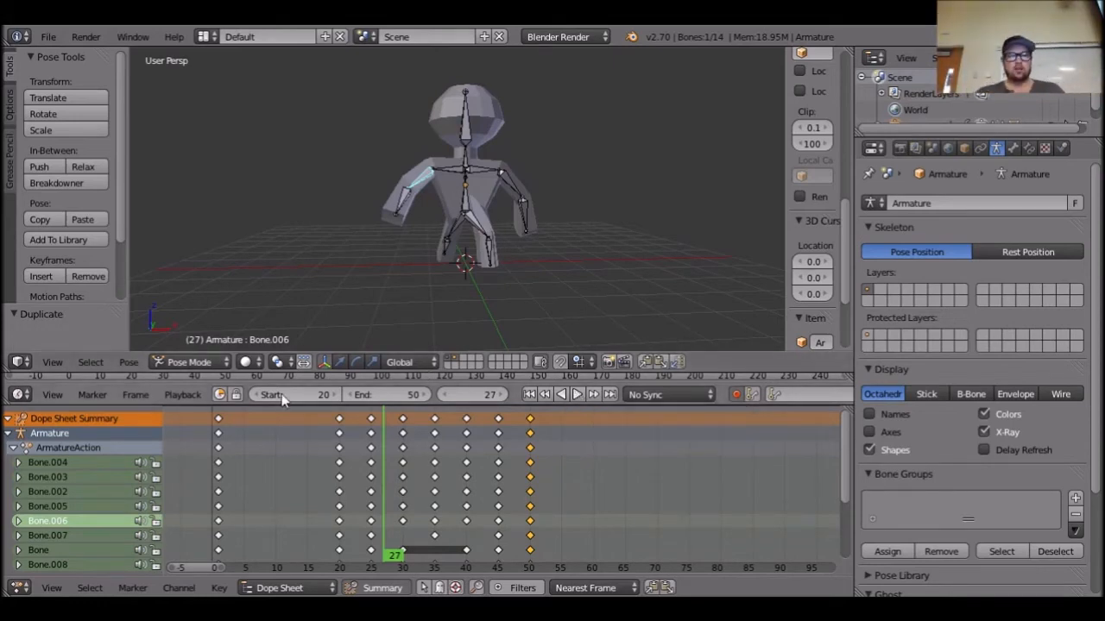
Step through the walk cycle frame by frame and play it briefly to examine the poses up to frame 50.
key("Right")
key("Left")
key("Left")
key("Left")
key("Left")
key("Left")
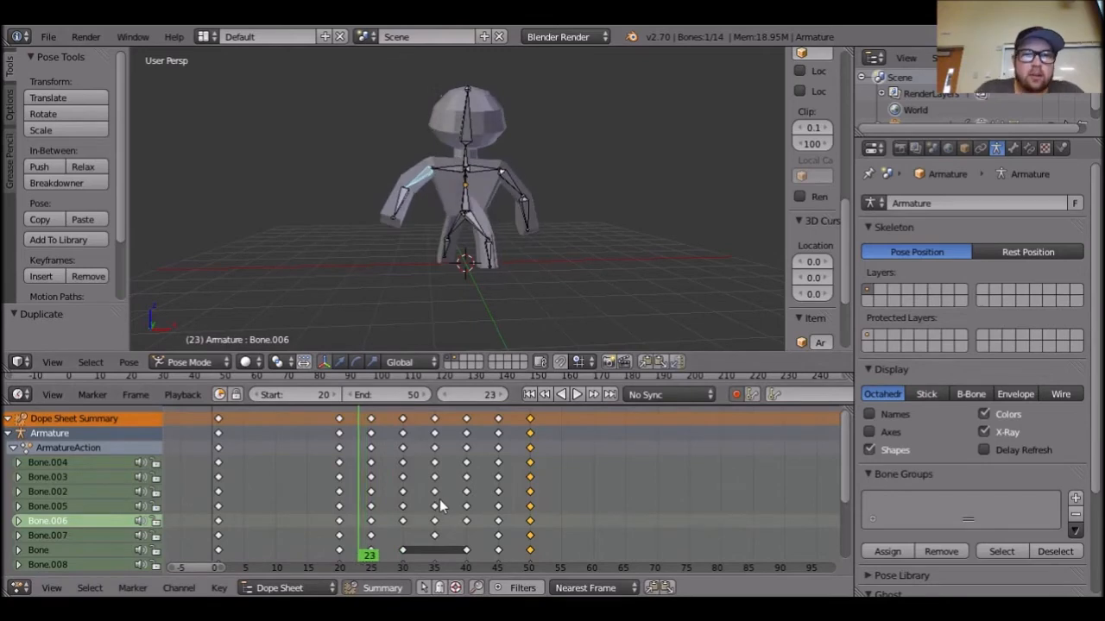
key("Right")
key("Right")
key("Right")
key("Right")
key("Right")
key("Right")
key("Right")
key("Right")
key("Right")
key("Right")
key("Right")
key("Right")
key("Right")
key("Right")
key("Right")
key("Right")
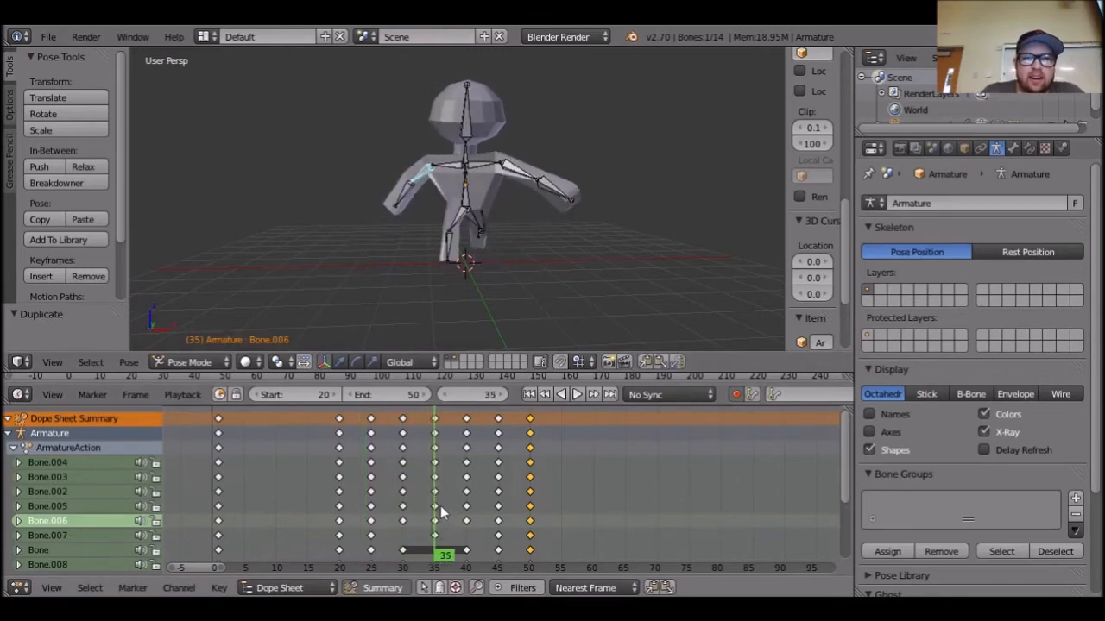
key("Right")
key("Right")
key("Right")
key("Right")
key("Right")
key("Right")
key("Right")
key("Right")
key("Right")
key("Right")
key("Right")
key("Right")
key("Right")
key("Right")
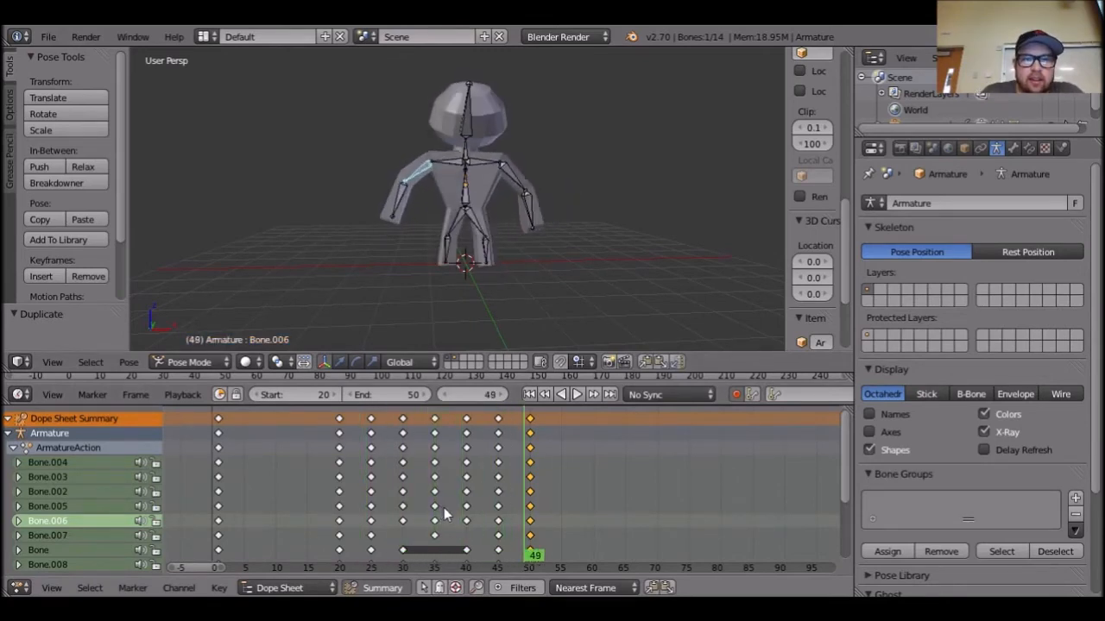
key("Left")
key("Left")
key("Left")
key("Left")
key("Left")
key("Left")
key("Left")
key("Left")
key("Left")
key("Left")
key("Left")
key("Left")
key("Left")
key("Left")
key("Left")
key("Left")
key("Left")
key("Left")
key("Left")
key("Left")
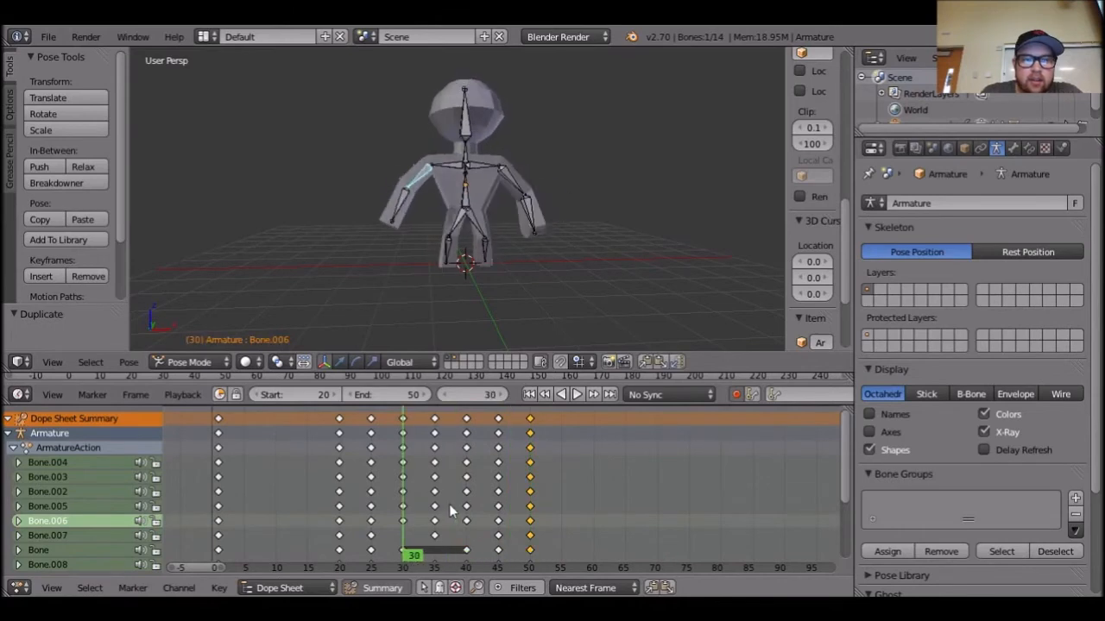
key("Right")
key("Right")
key("Right")
key("Right")
key("Right")
key("Right")
key("Right")
key("Right")
key("Right")
key("Right")
key("Right")
key("Right")
key("Right")
key("Right")
key("Right")
key("Right")
key("Right")
key("Right")
key("Right")
key("Right")
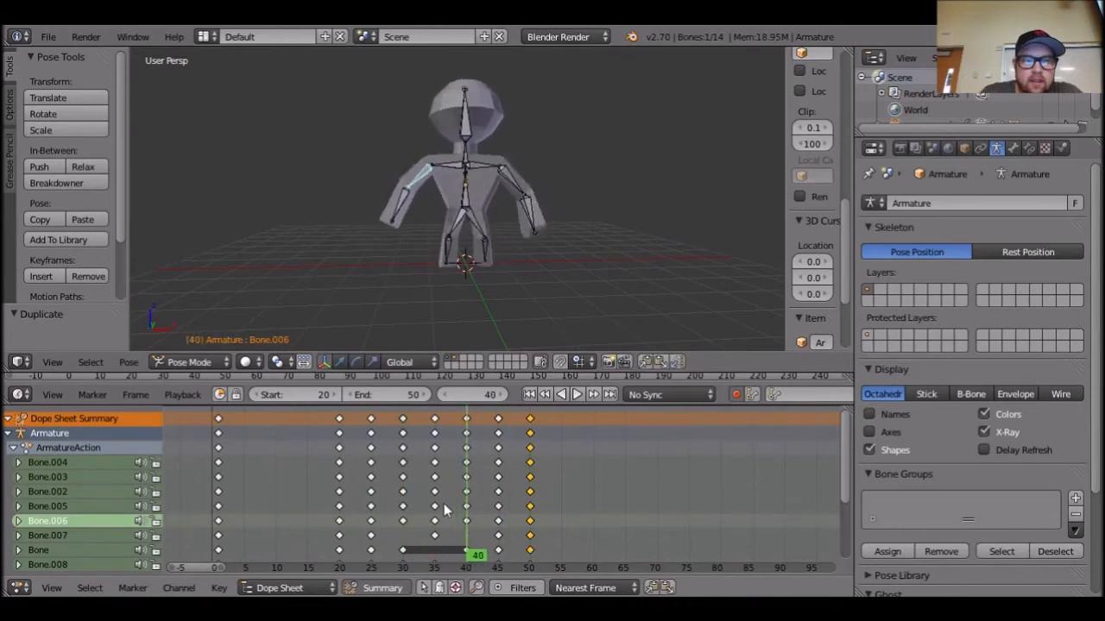
left_click(578, 396)
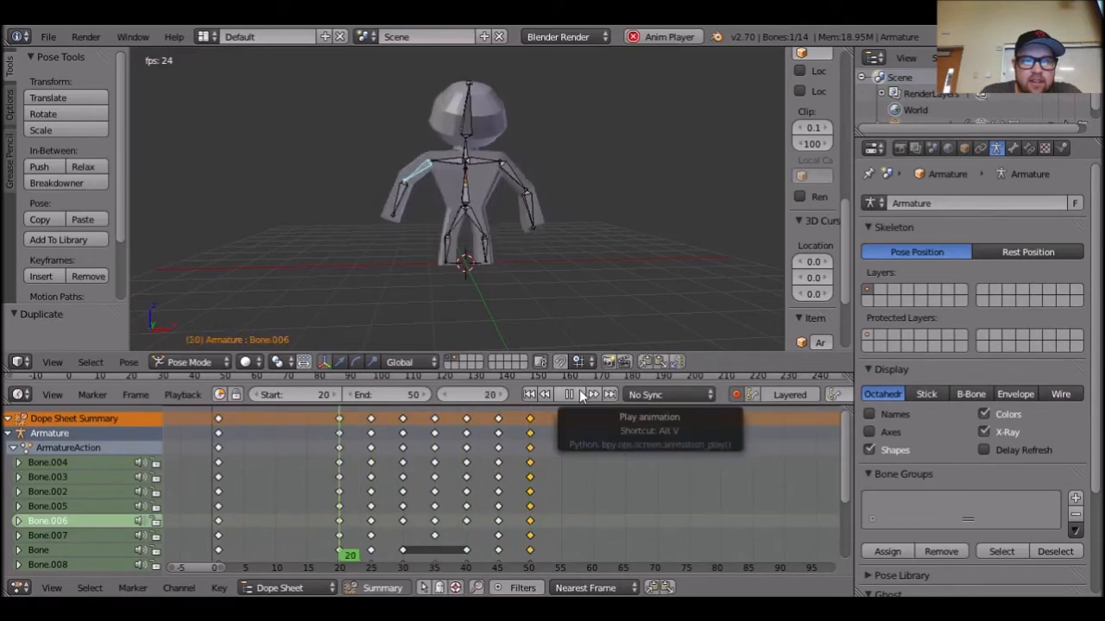
left_click(569, 395)
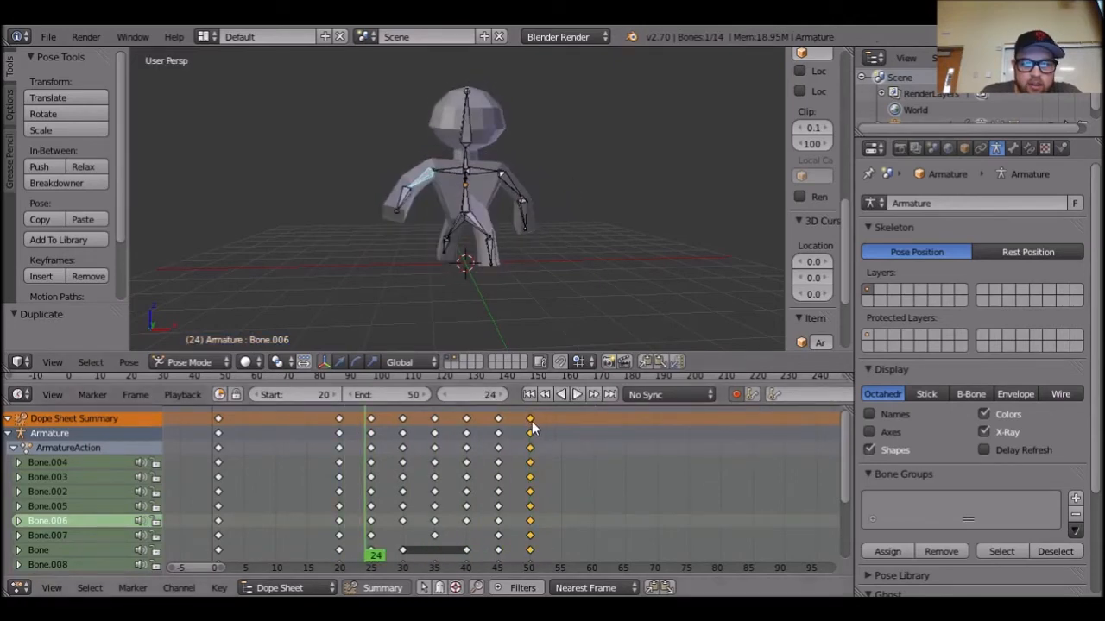
Select all keyframes at frame 50 and add a time marker at frame 24.
left_click_drag(574, 424, 533, 420)
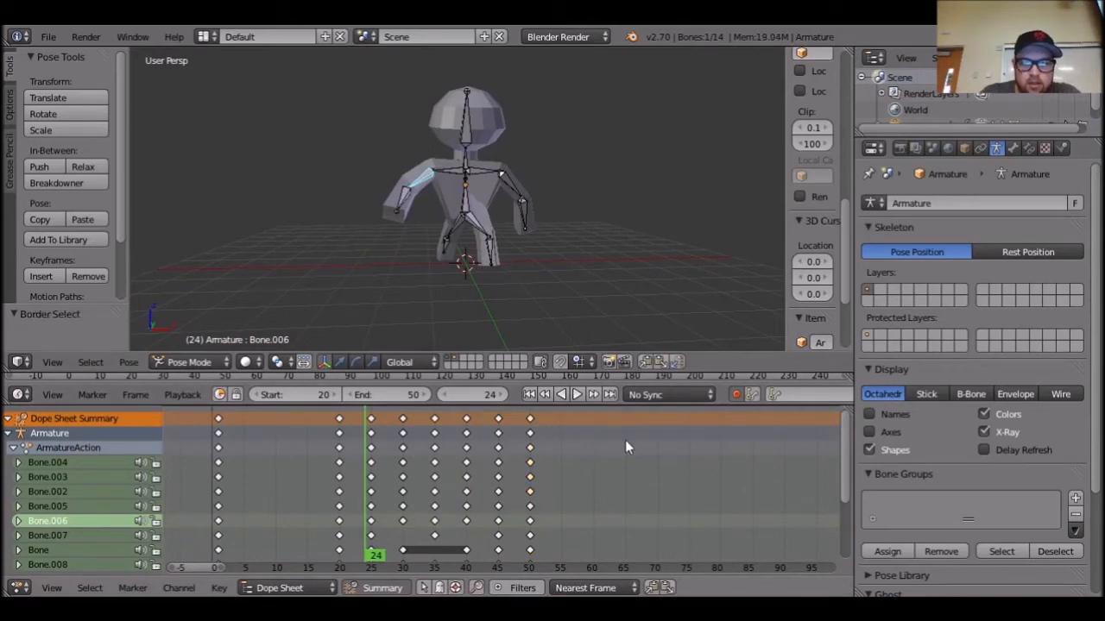
key("m")
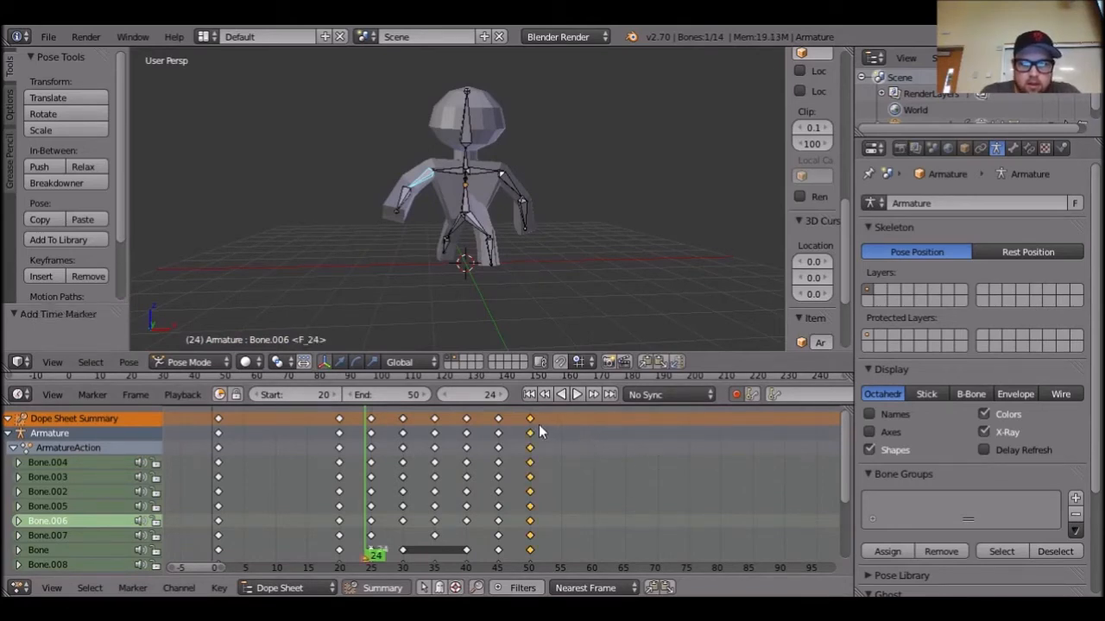
key("ctrl+m")
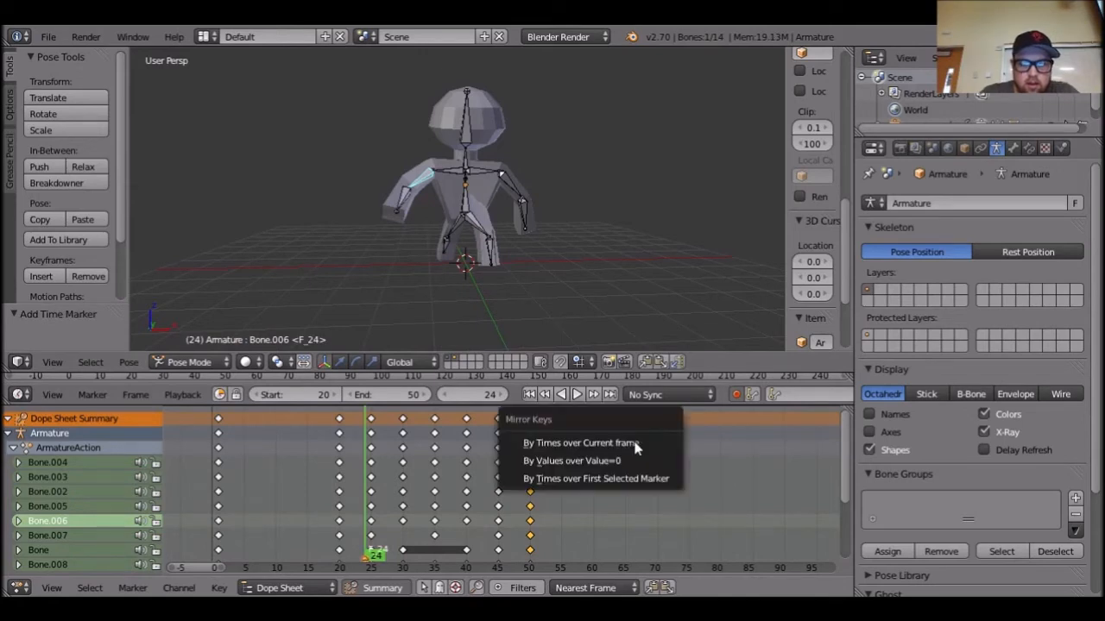
key("Escape")
Duplicate all keyframes at frame 50 and place the copies at frame 70.
mouse_move(532, 420)
left_mouse_down()
mouse_move(573, 426)
mouse_move(532, 423)
mouse_move(561, 424)
left_mouse_up()
left_click(531, 419)
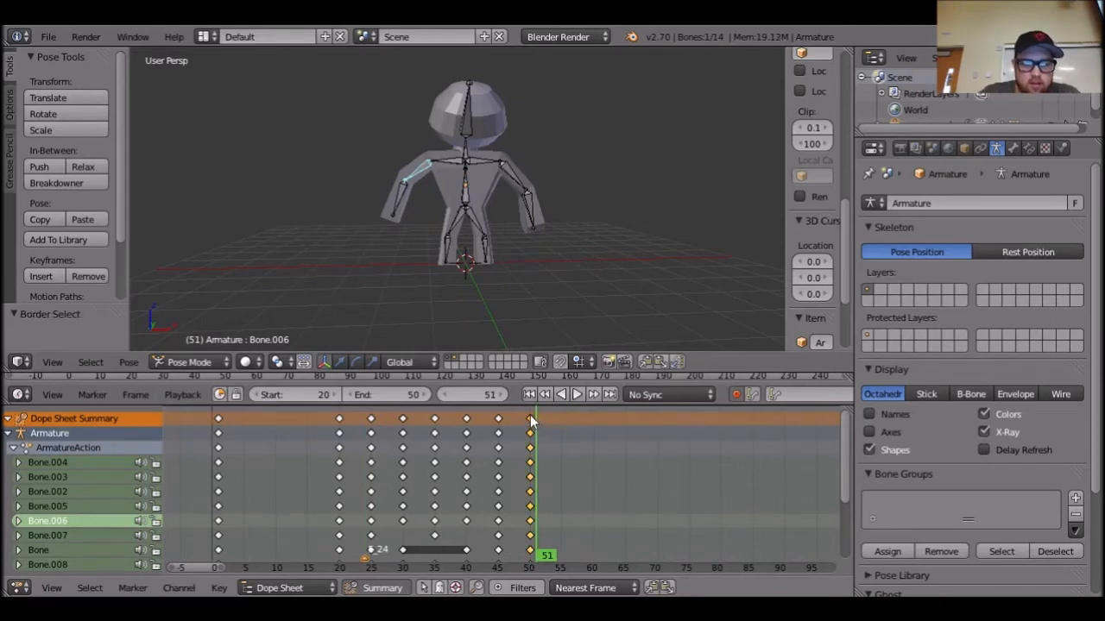
key("shift+d")
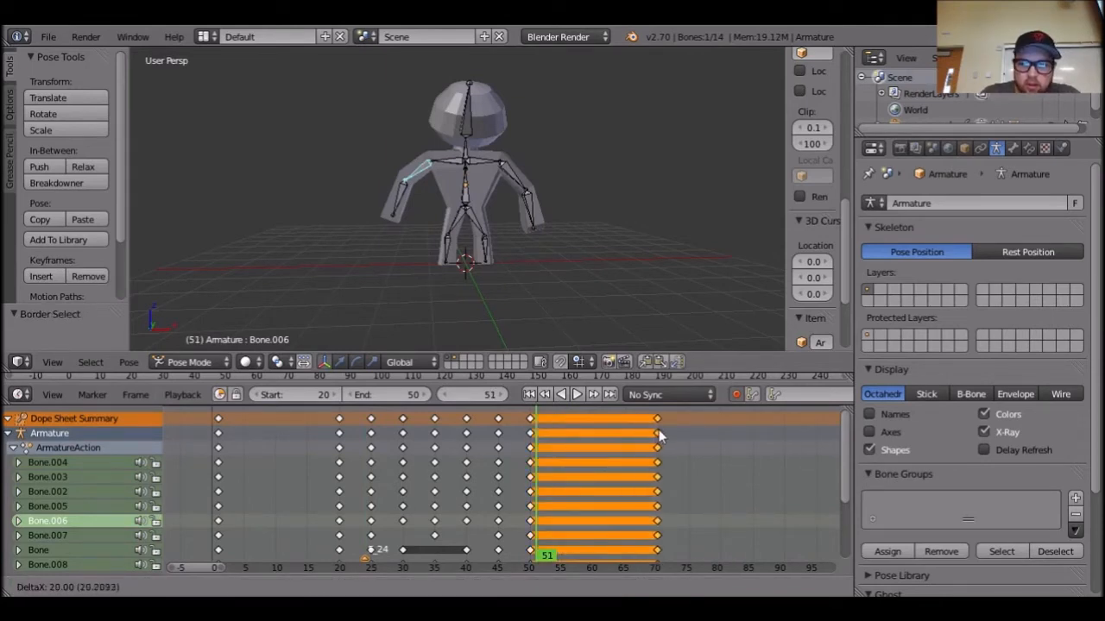
left_click(535, 417)
Delete the original keyframes at frame 50.
left_click(529, 419, "shift")
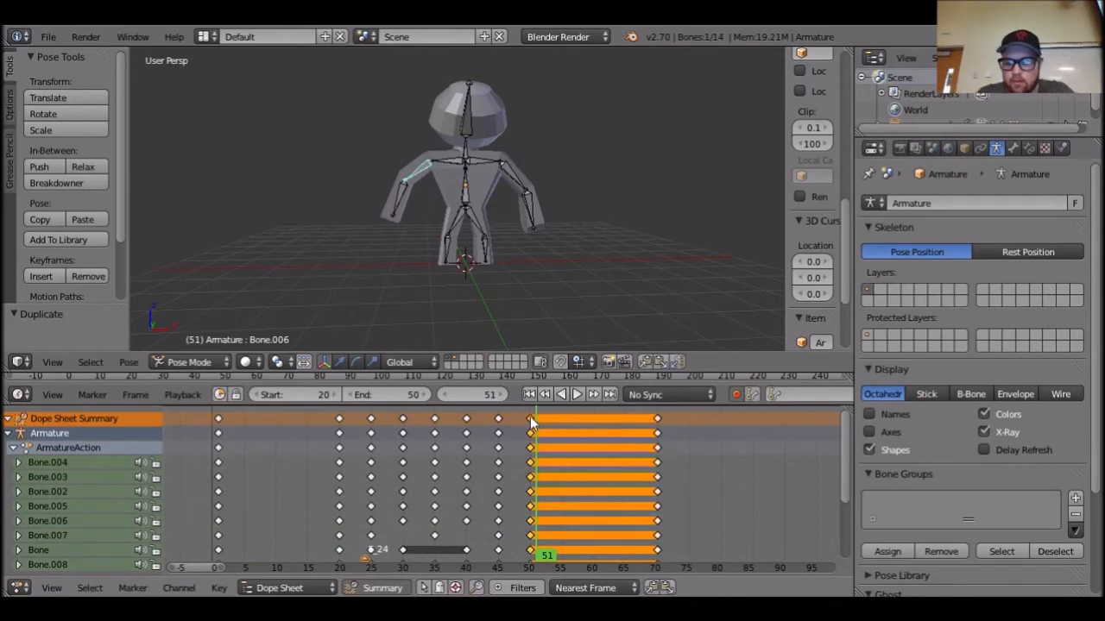
key("x")
left_click(530, 417)
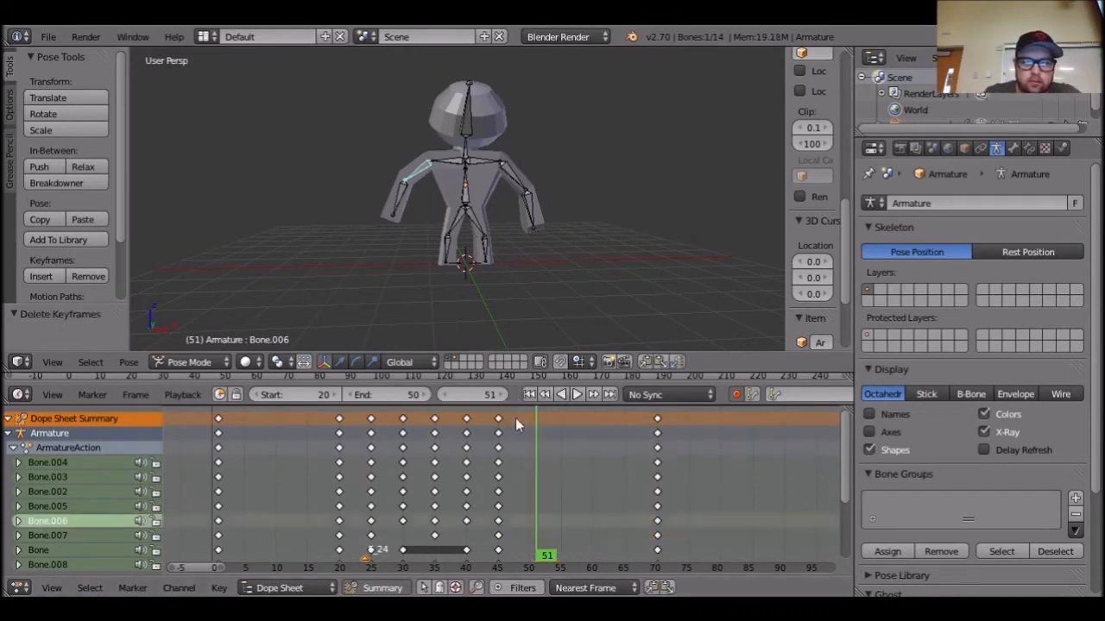
Set the playback range to start at frame 25 and end at frame 45, and preview the loop.
left_click_drag(501, 421, 372, 449)
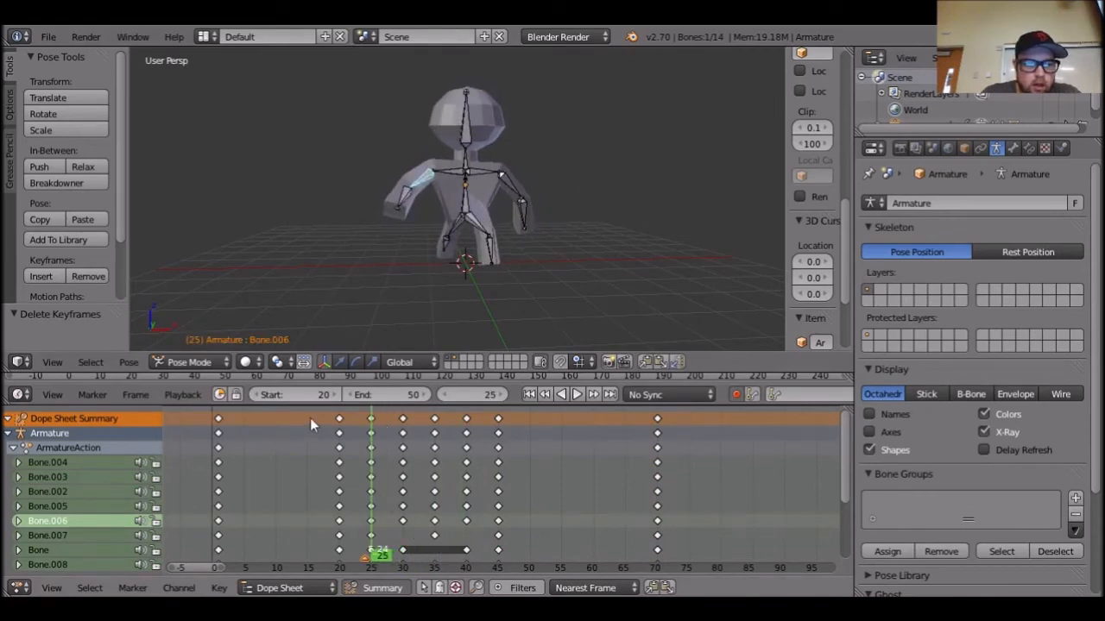
left_click(324, 396)
type("25")
key("Tab")
type("40")
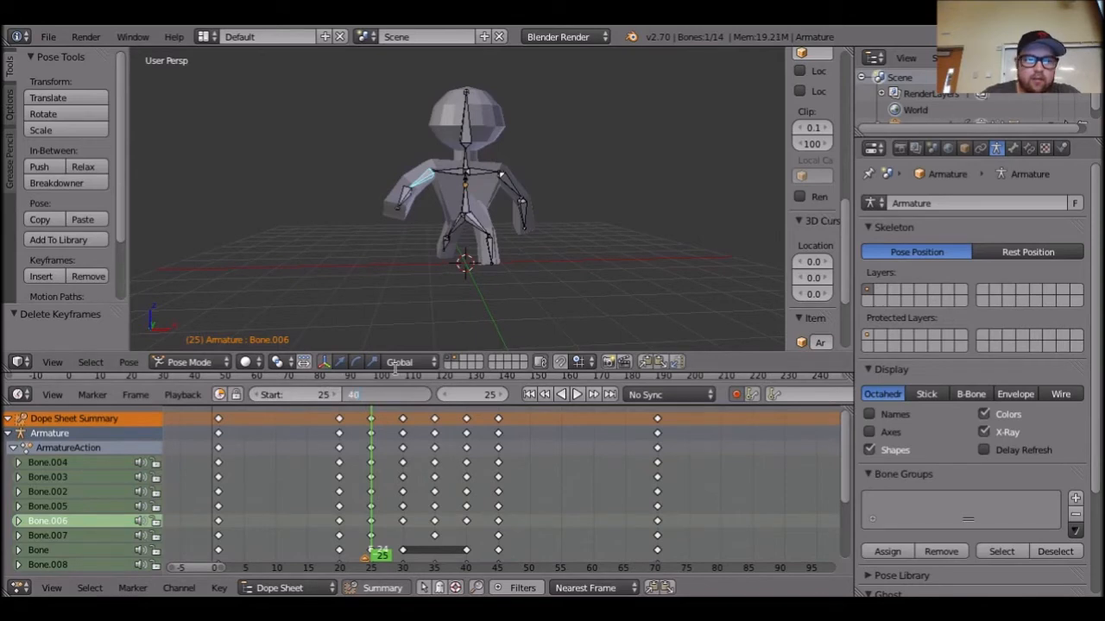
key("BackSpace")
type("5")
key("Return")
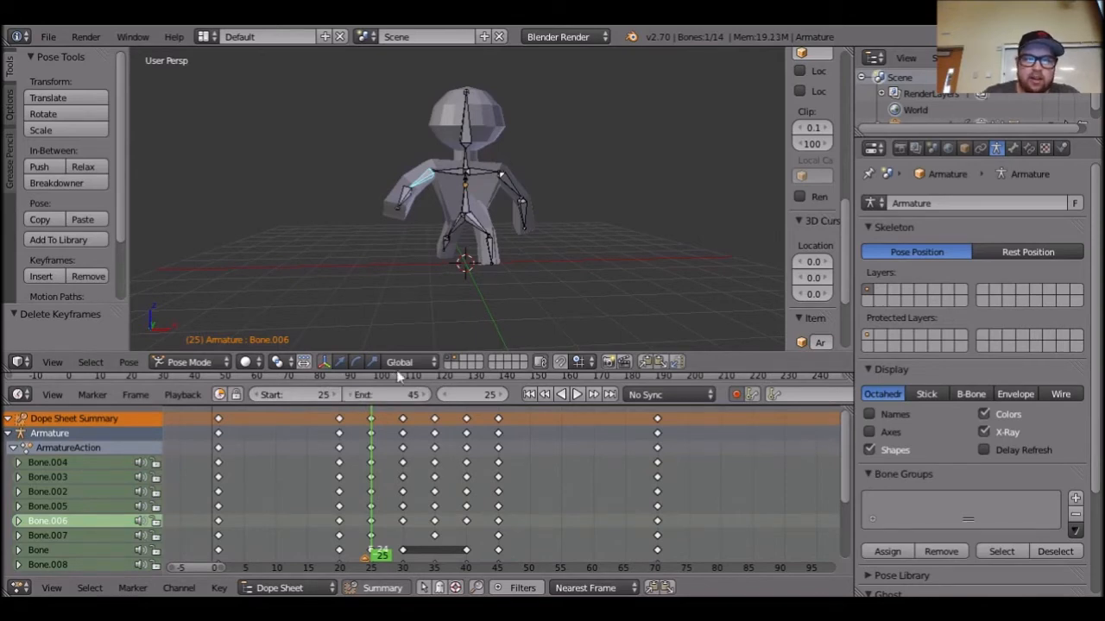
left_click(577, 394)
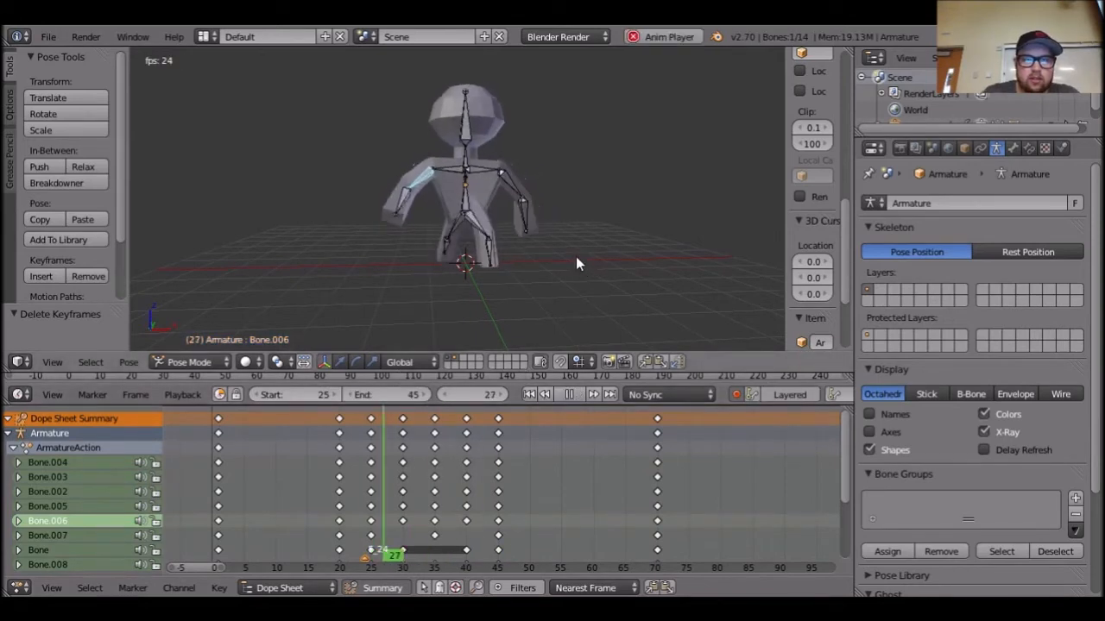
left_click(569, 395)
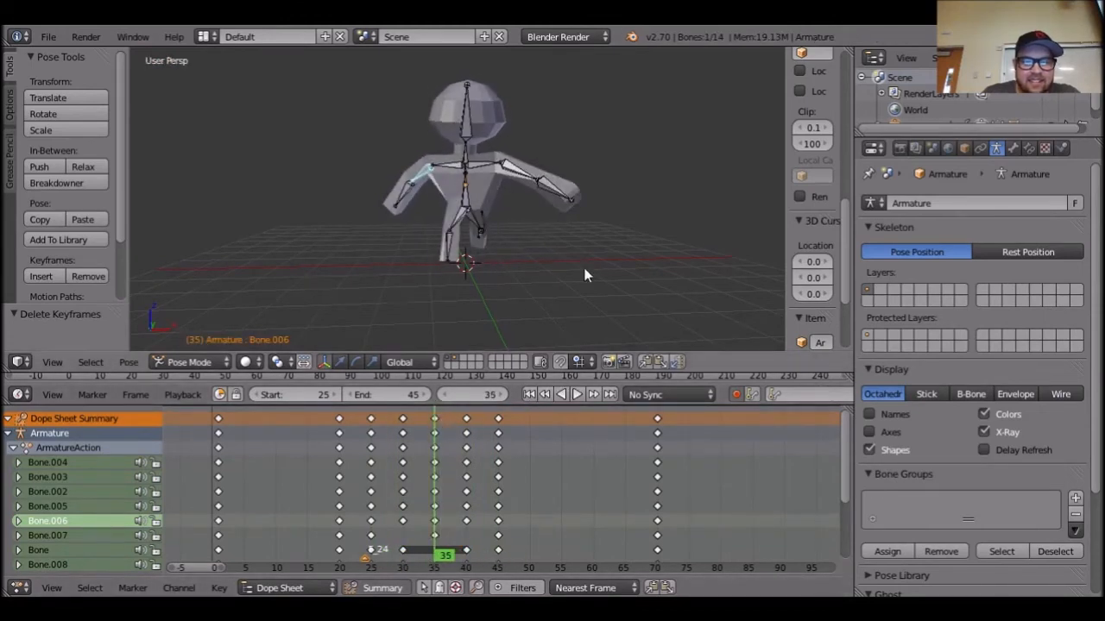
Select the outstretched arm's forearm bone with the rotation manipulator shown and scrub through the cycle to examine the arm swing.
middle_click_drag(555, 276, 518, 207)
right_click(516, 194)
right_click(546, 224)
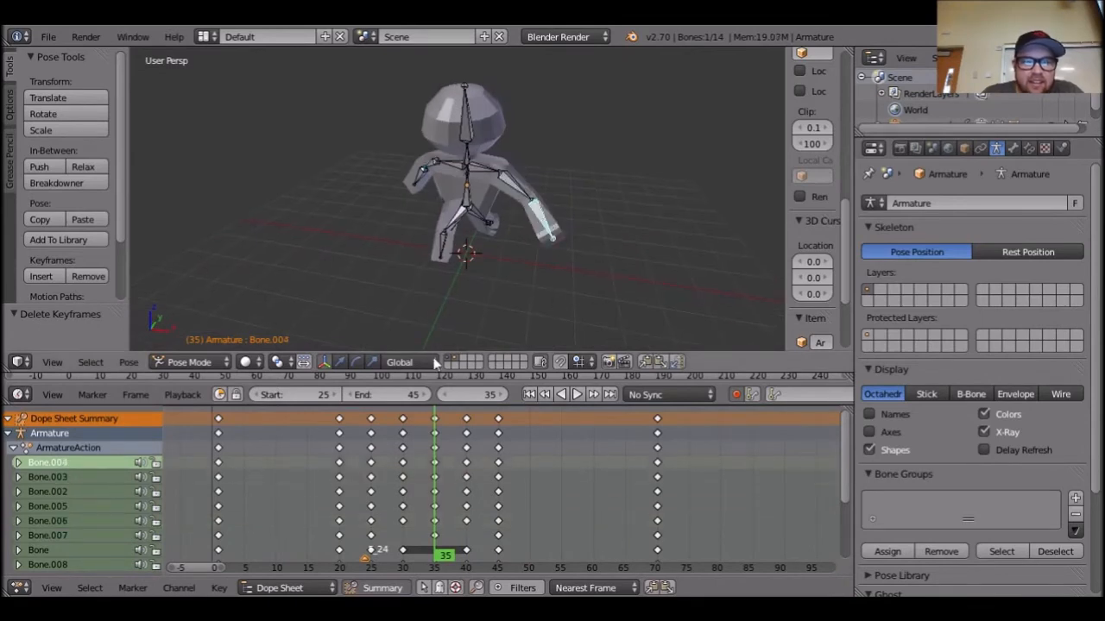
left_click(356, 363)
middle_click_drag(523, 307, 558, 285)
scroll(565, 284, "up", 10, "alt")
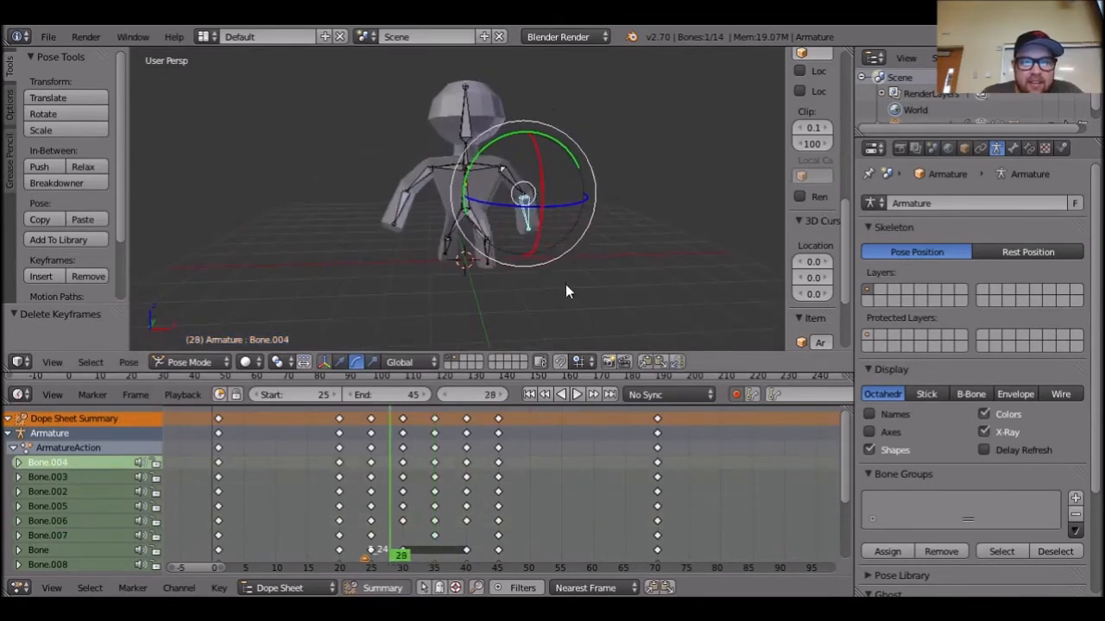
scroll(565, 284, "down", 7, "alt")
scroll(559, 290, "down", 2, "alt")
scroll(558, 289, "down", 12, "alt")
scroll(558, 285, "up", 10, "alt")
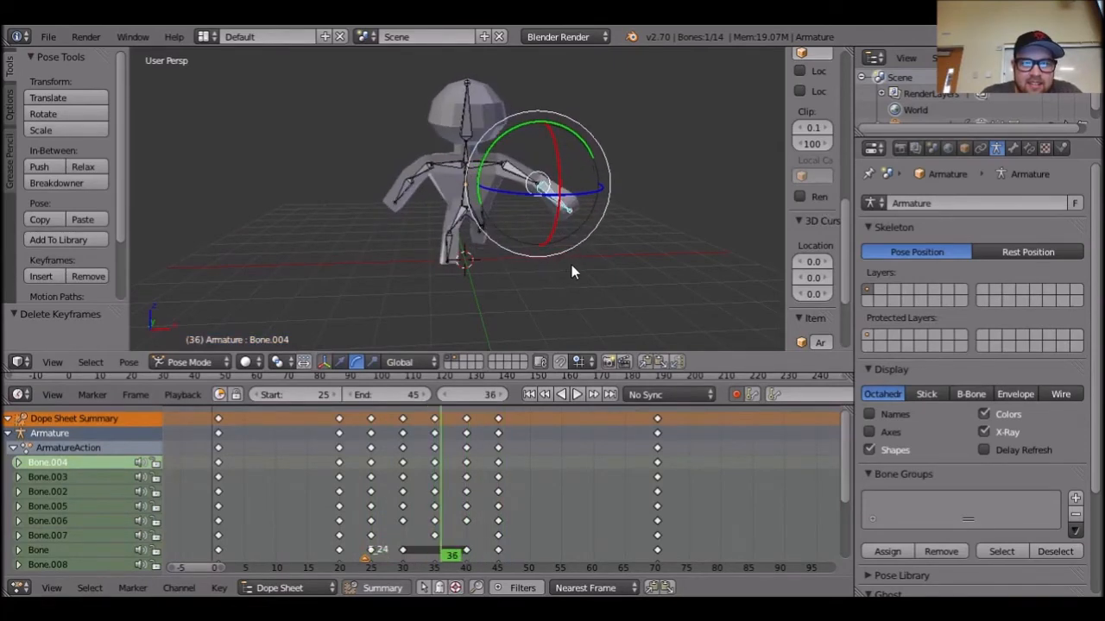
Try rotating the outstretched arm's upper bone, Bone.003, at frame 36, checking the pose from several angles.
scroll(572, 265, "up", 3)
right_click(576, 161)
left_click_drag(581, 95, 604, 129)
middle_click_drag(604, 129, 482, 160)
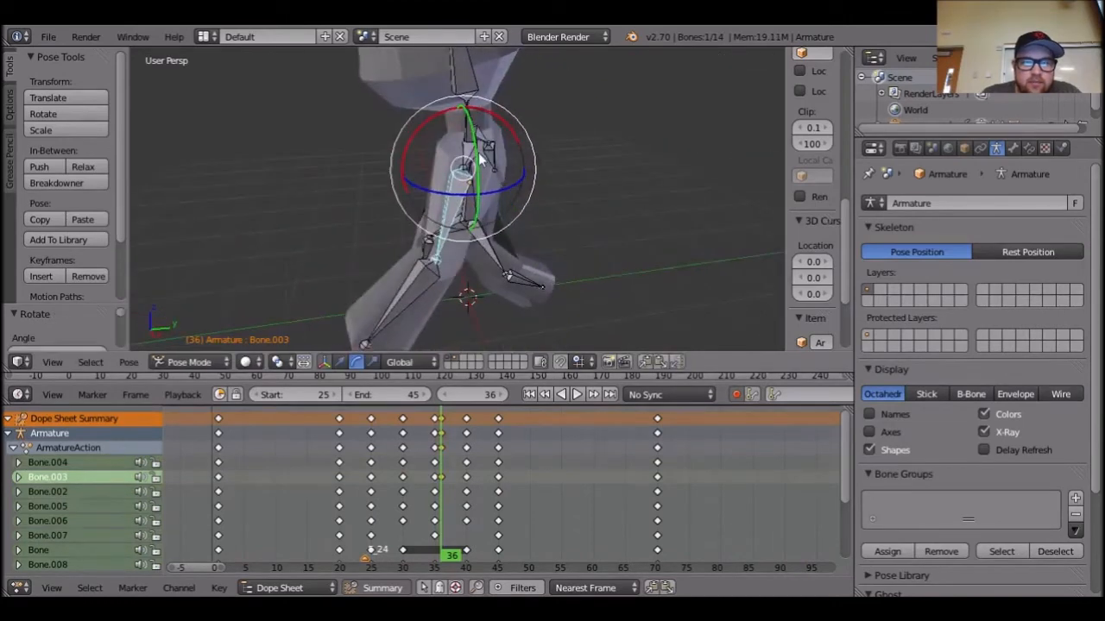
key("r")
key("y")
middle_click_drag(583, 276, 684, 265)
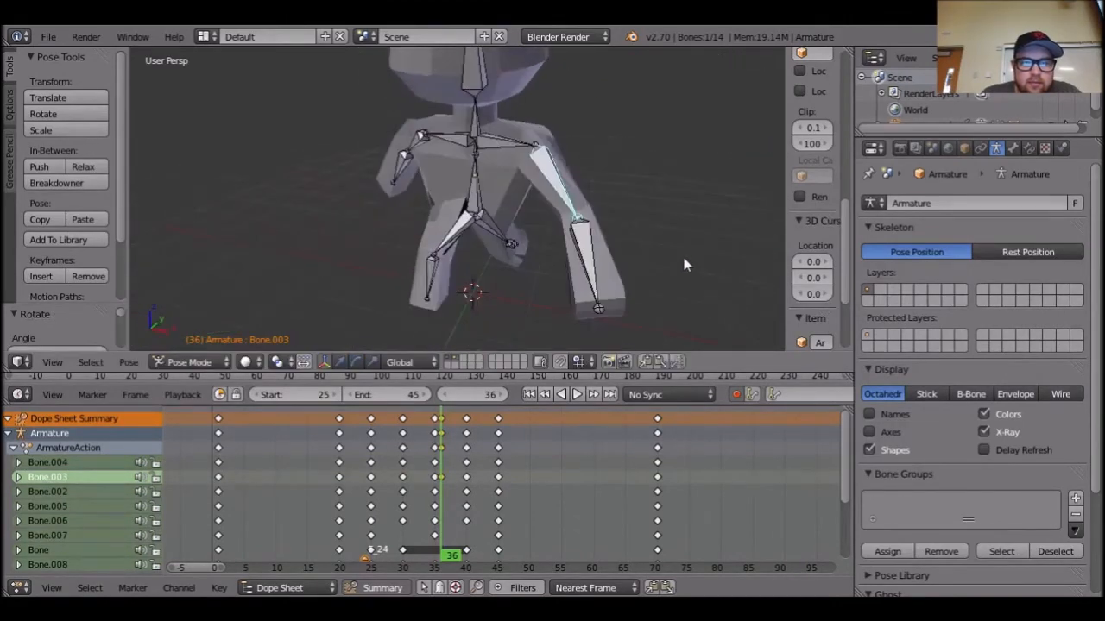
middle_click_drag(651, 219, 562, 229)
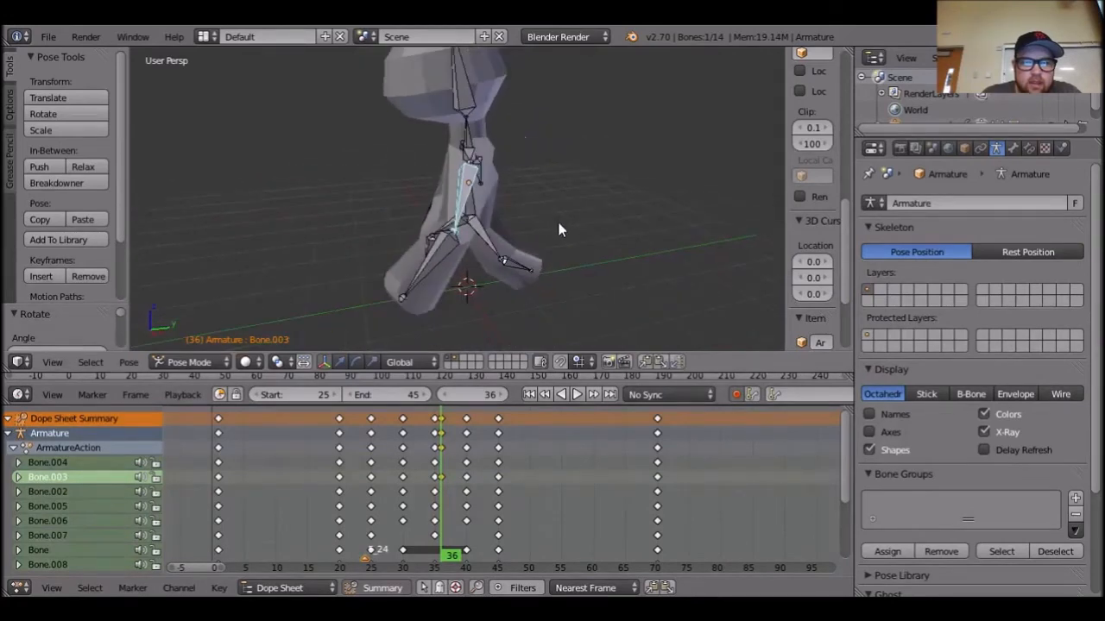
Delete the upper arm keyframe at frame 36 and go to frame 35.
key("x")
left_click(458, 423)
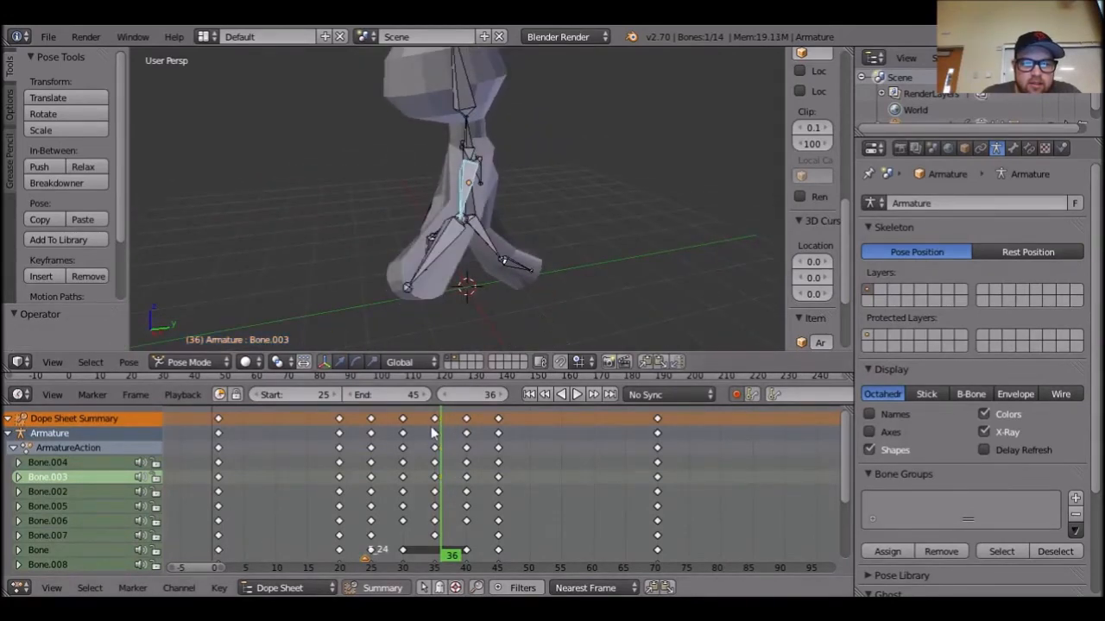
left_click(436, 426)
middle_click_drag(529, 299, 572, 272)
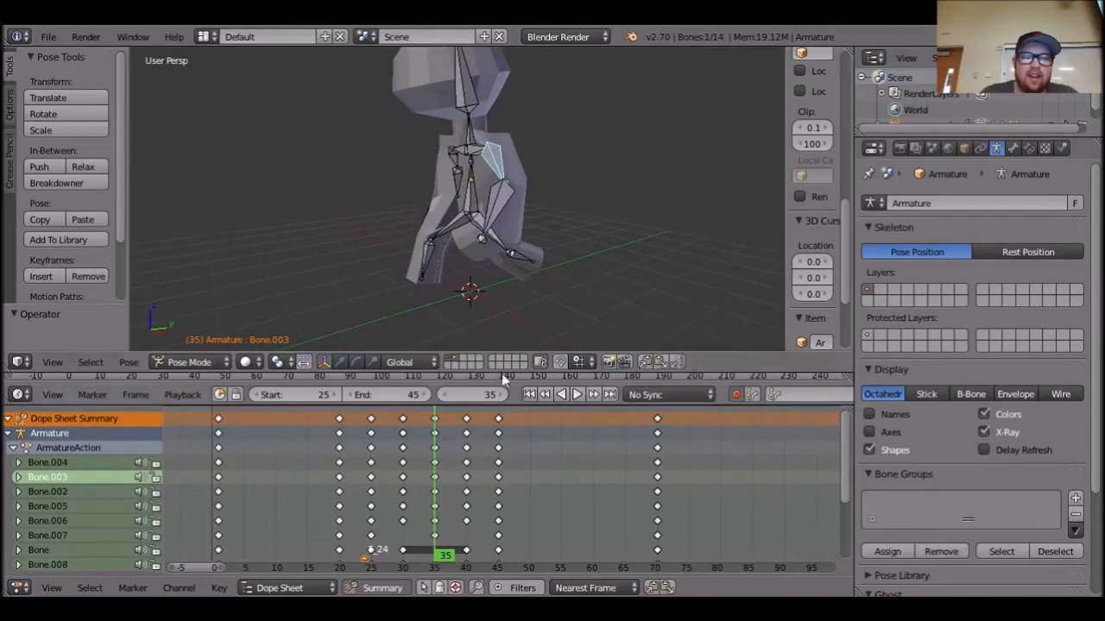
Play and scrub back and forth through the walk cycle to examine the arm swing, ending at frame 35.
middle_click_drag(601, 312, 623, 401)
key("alt+a")
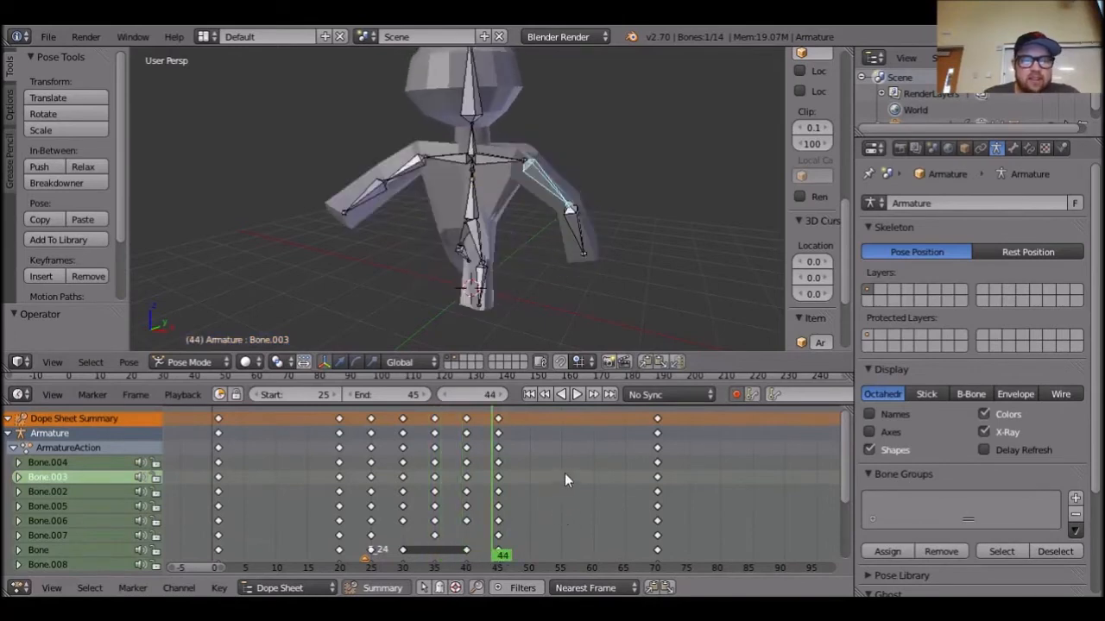
middle_click_drag(521, 233, 607, 199)
scroll(607, 199, "down", 4, "alt")
scroll(595, 233, "up", 11, "alt")
scroll(594, 241, "down", 13, "alt")
scroll(624, 248, "up", 12, "alt")
scroll(580, 244, "down", 14, "alt")
scroll(581, 244, "up", 12, "alt")
scroll(559, 215, "down", 4)
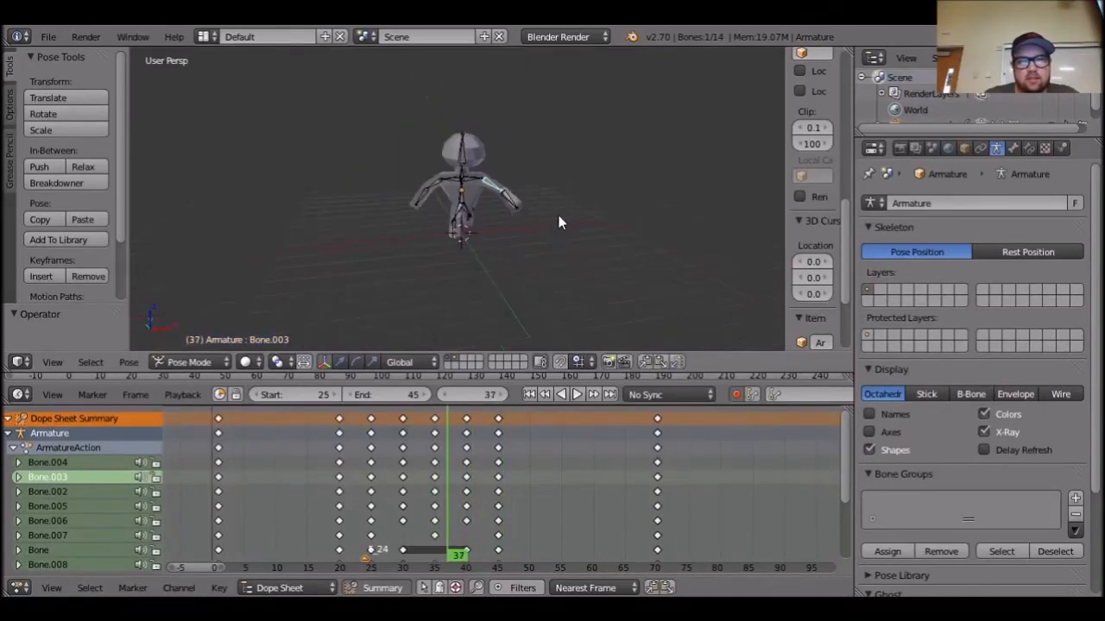
scroll(561, 239, "up", 2)
scroll(556, 244, "up", 2, "alt")
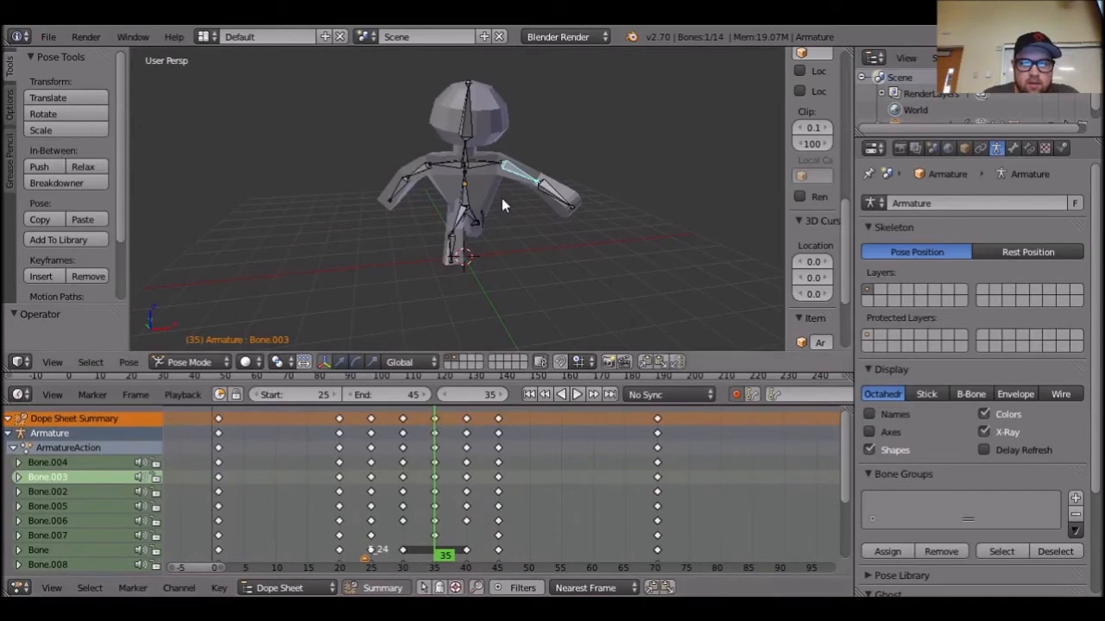
At frame 35, rotate the outstretched arm's upper bone, Bone.003, down toward the body and turn its forearm, Bone.004, slightly inward.
key("ctrl+alt+r")
left_click_drag(530, 130, 549, 207)
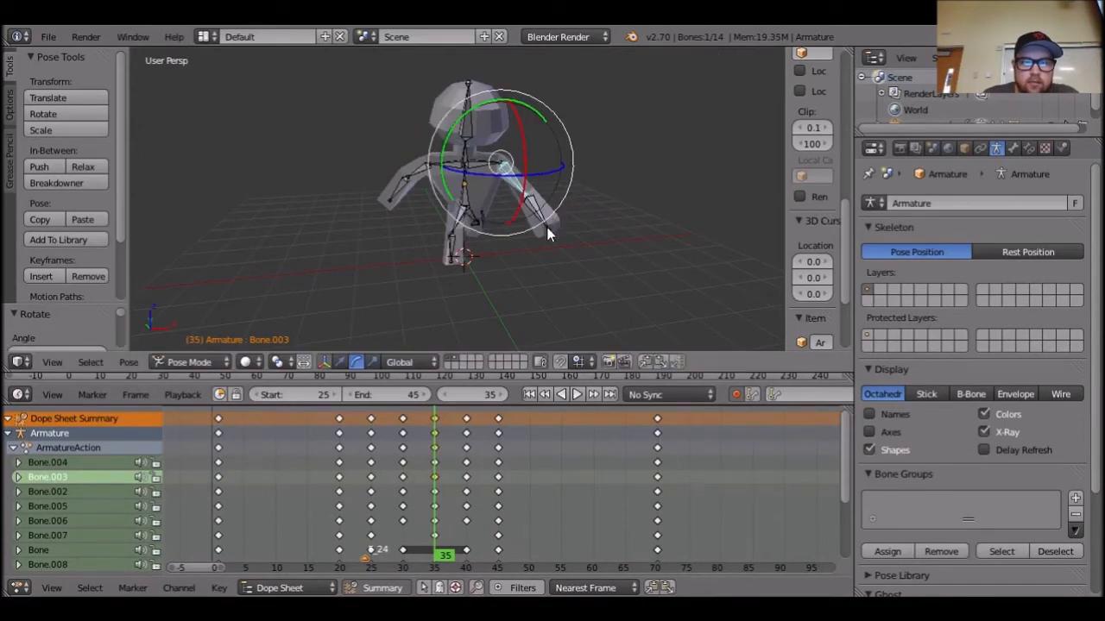
right_click(542, 218)
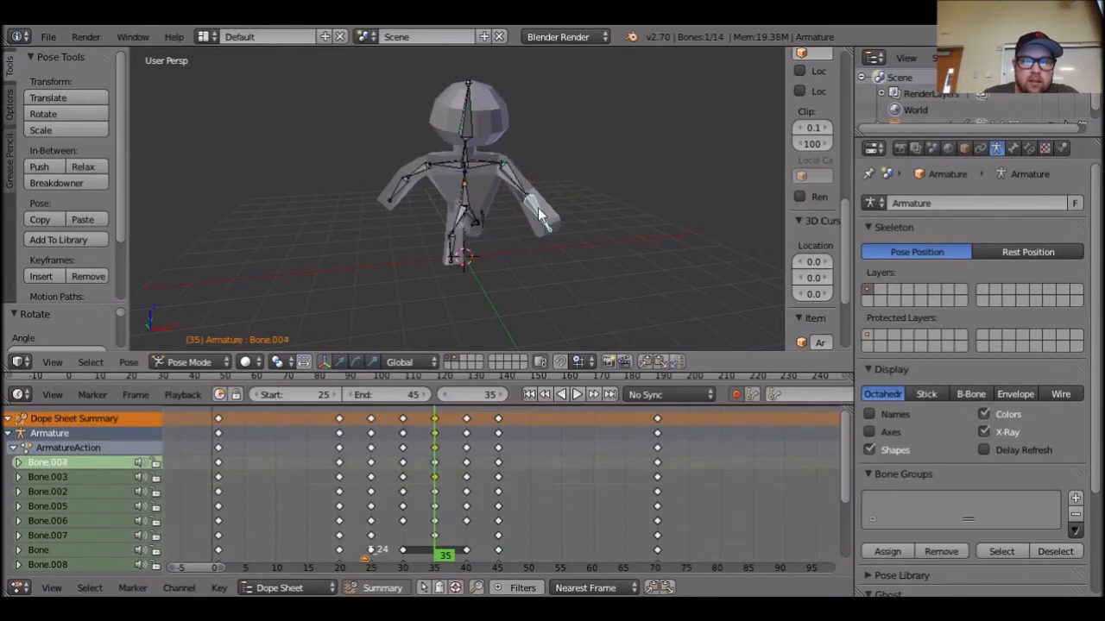
middle_click_drag(540, 216, 566, 242)
scroll(566, 243, "up", 5)
key("ctrl+alt+r")
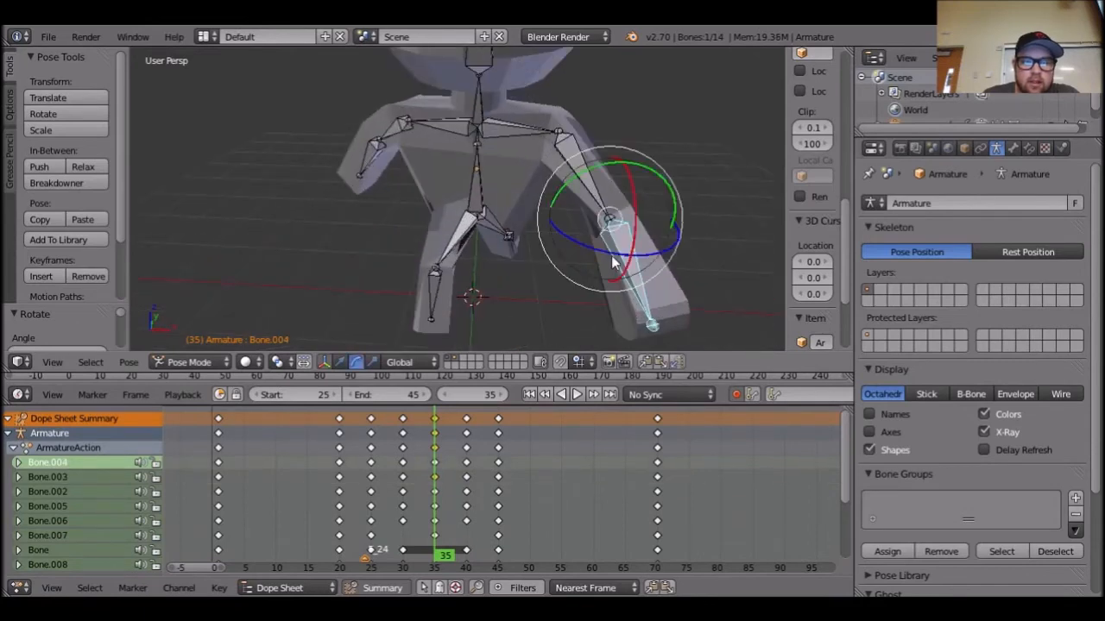
mouse_move(647, 171)
left_mouse_down()
mouse_move(659, 188)
mouse_move(647, 170)
left_mouse_up()
mouse_move(636, 208)
left_mouse_down()
mouse_move(630, 190)
mouse_move(631, 207)
left_mouse_up()
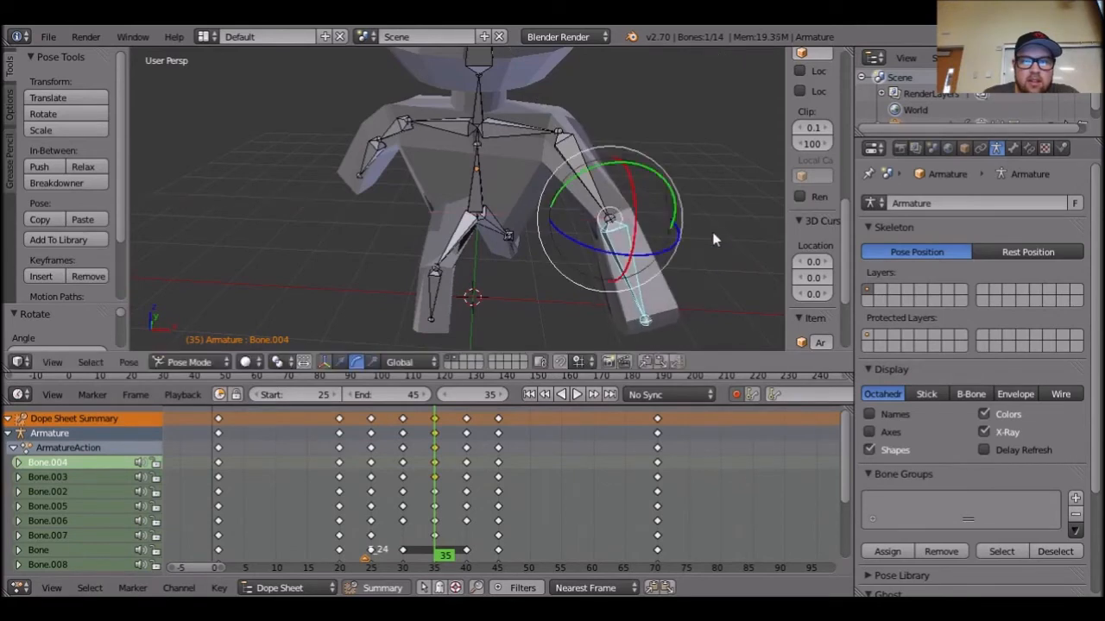
Adjust the rotation of the same arm's forearm at frame 35 from a side view, checking the pose from the front.
middle_click_drag(631, 207, 532, 230)
right_click(406, 213)
right_click(373, 275)
mouse_move(400, 222)
left_mouse_down()
mouse_move(411, 233)
mouse_move(412, 218)
left_mouse_up()
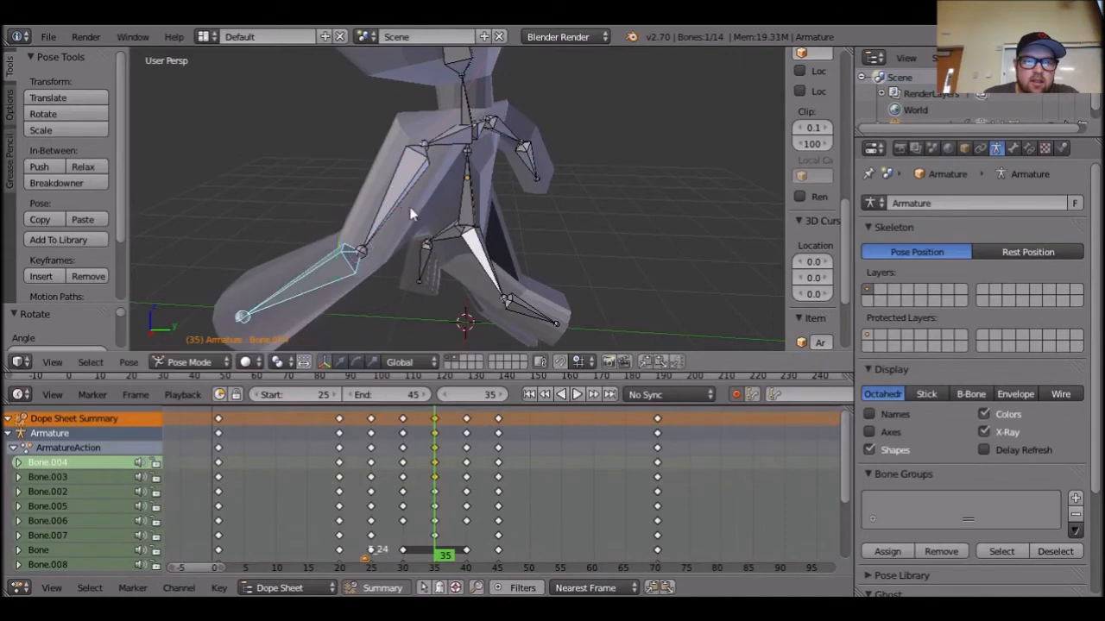
right_click(405, 190)
right_click(452, 145)
middle_click_drag(471, 207, 609, 234)
scroll(652, 217, "down", 3)
Rotate the upper arm bone, Bone.003, closer to the torso at frame 35, correcting it from the side as well.
right_click(544, 177)
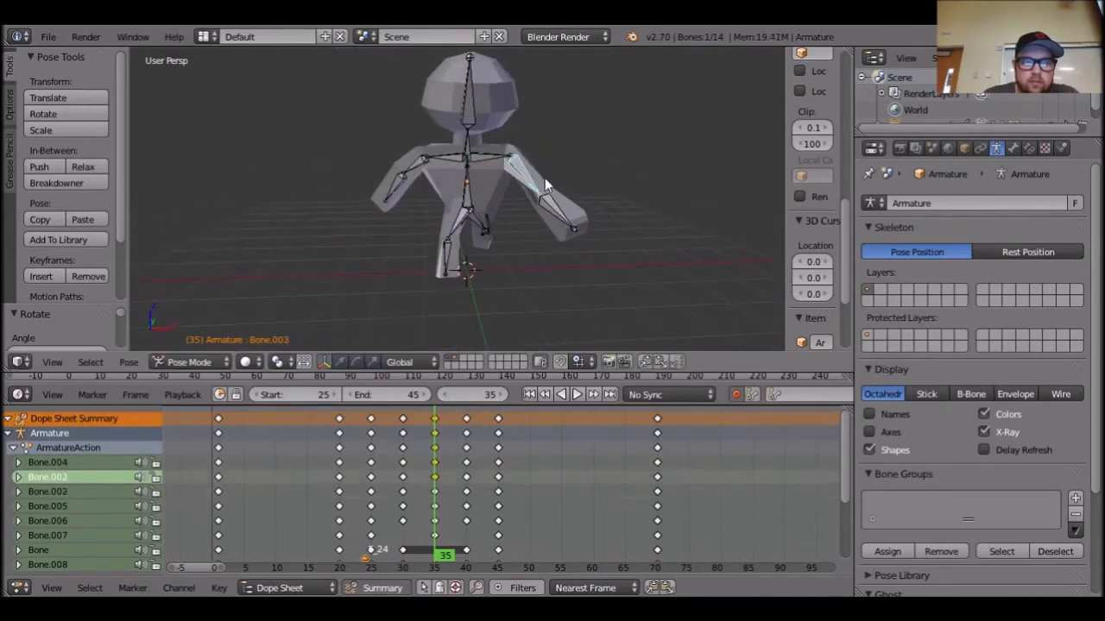
left_click(359, 362)
left_click_drag(551, 159, 536, 192)
middle_click_drag(656, 208, 459, 174)
left_click_drag(480, 125, 466, 111)
Refine the arm's bend at frame 35 by rotating the forearm bone and then the upper arm bone slightly.
right_click(414, 247)
left_click_drag(448, 169, 452, 187)
right_click(451, 181)
right_click(457, 171)
left_click(358, 362)
left_click_drag(494, 144, 506, 145)
Deselect all bones and play the walk cycle, examining the arm swing from the front and the side.
middle_click_drag(540, 280, 707, 272)
key("a")
middle_click_drag(640, 322, 711, 279)
scroll(710, 279, "down", 4)
right_click(415, 518)
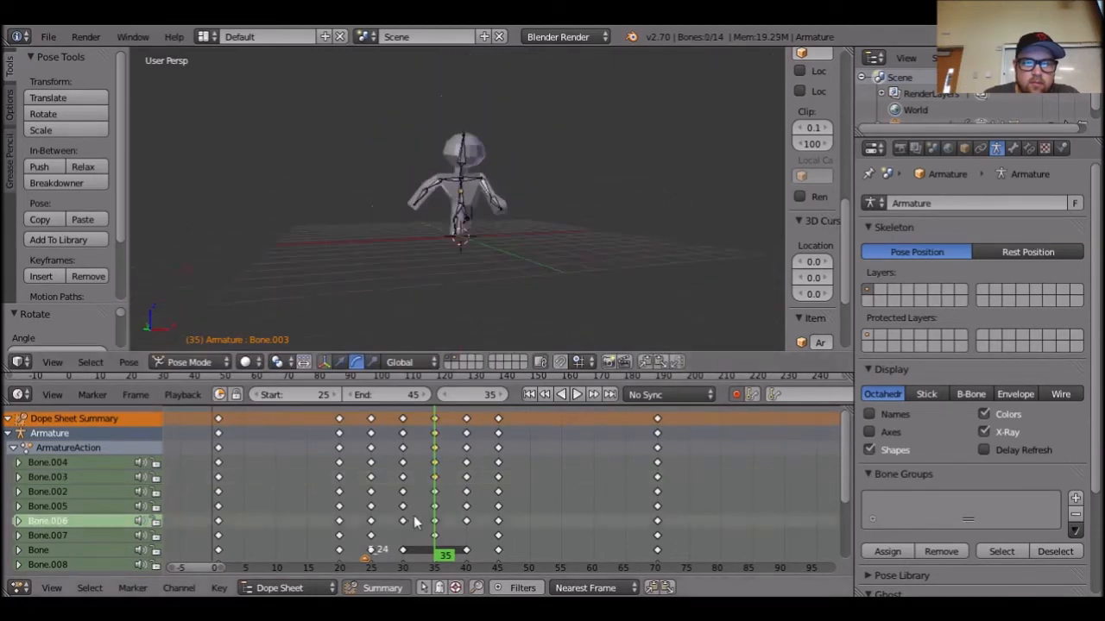
left_click(561, 395)
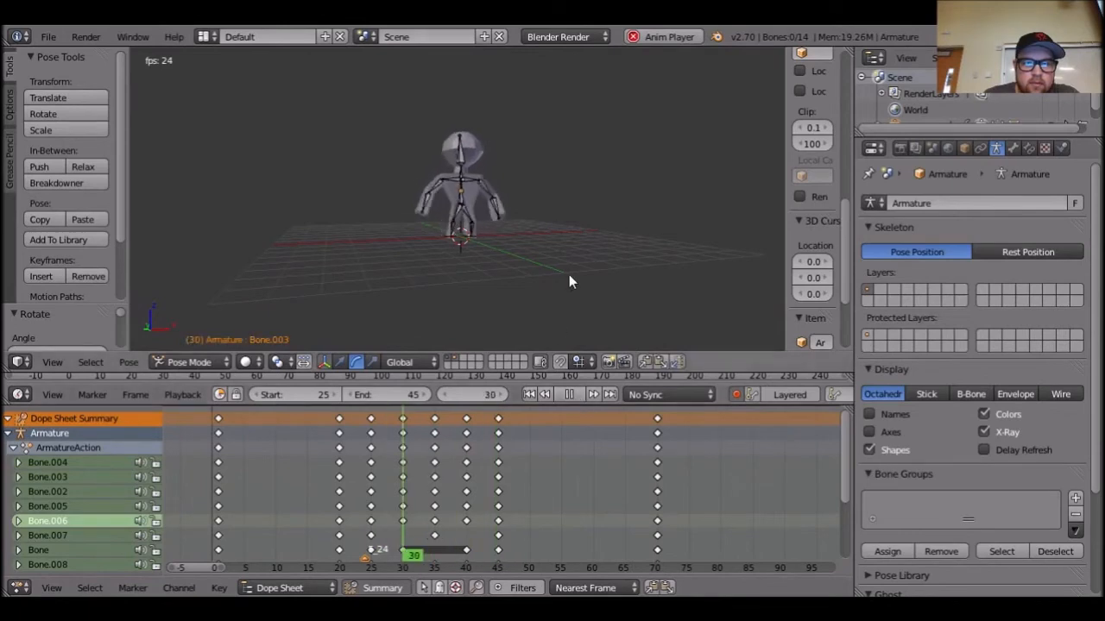
scroll(546, 284, "up", 5)
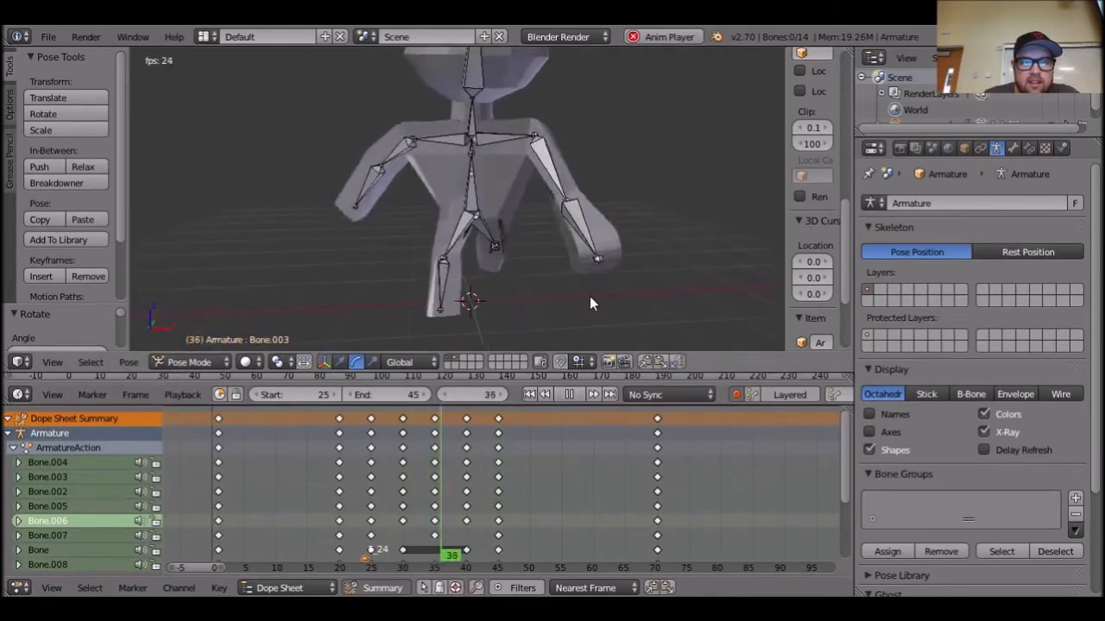
middle_click_drag(628, 294, 491, 305)
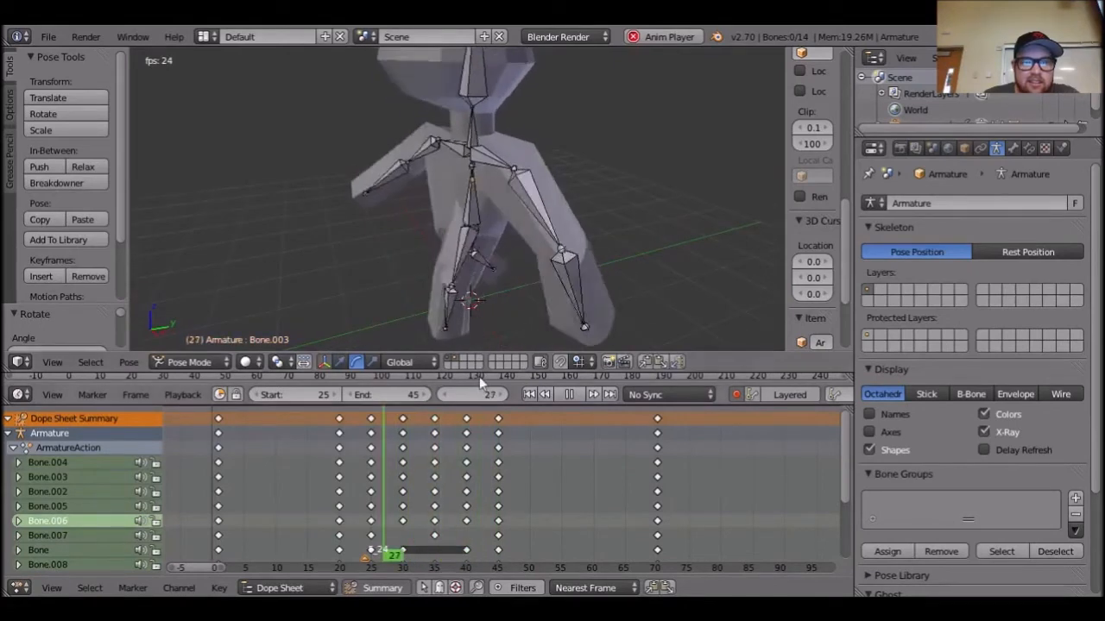
left_click(569, 394)
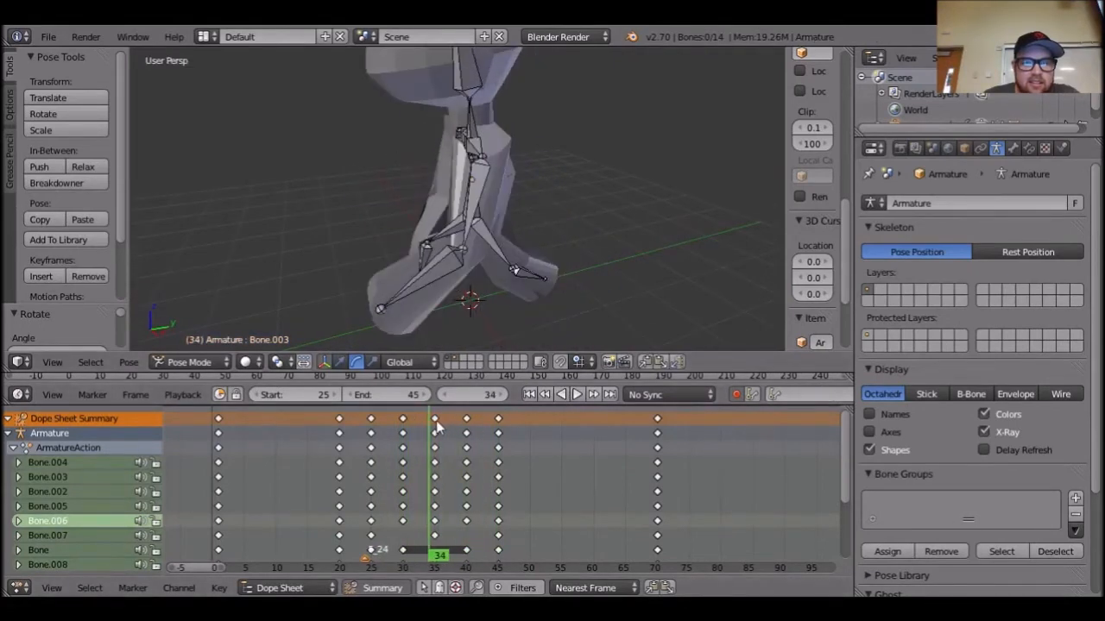
Go to frame 35 and rotate the swinging arm's shoulder bone, Bone.002, with the rotation manipulator.
left_click(435, 427)
right_click(476, 172)
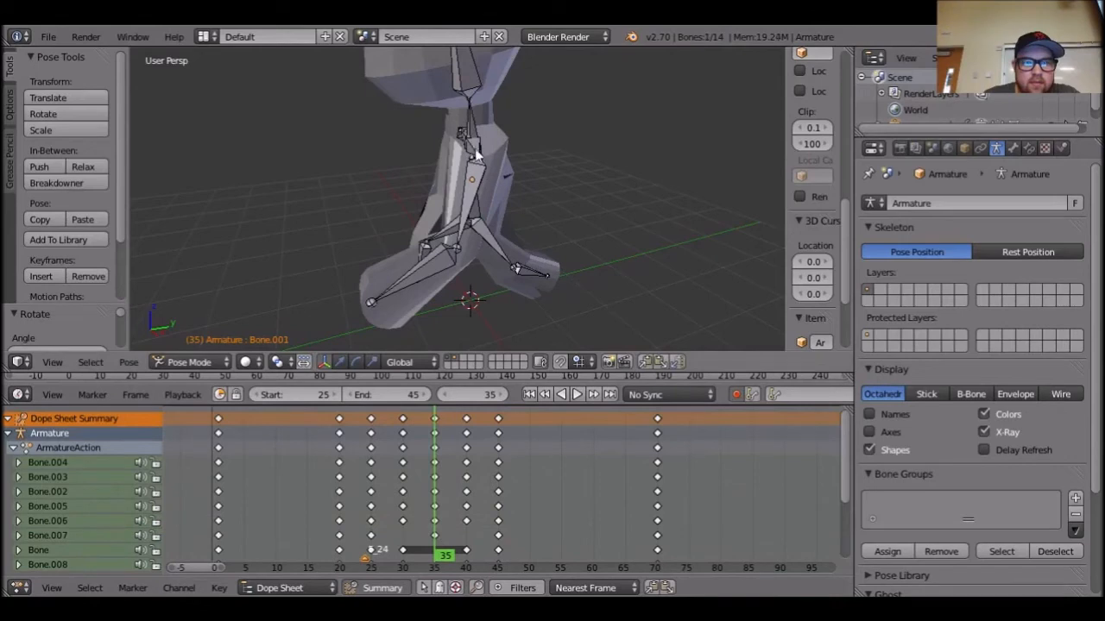
right_click(477, 151)
middle_click_drag(476, 151, 575, 210)
left_click_drag(475, 162, 489, 221)
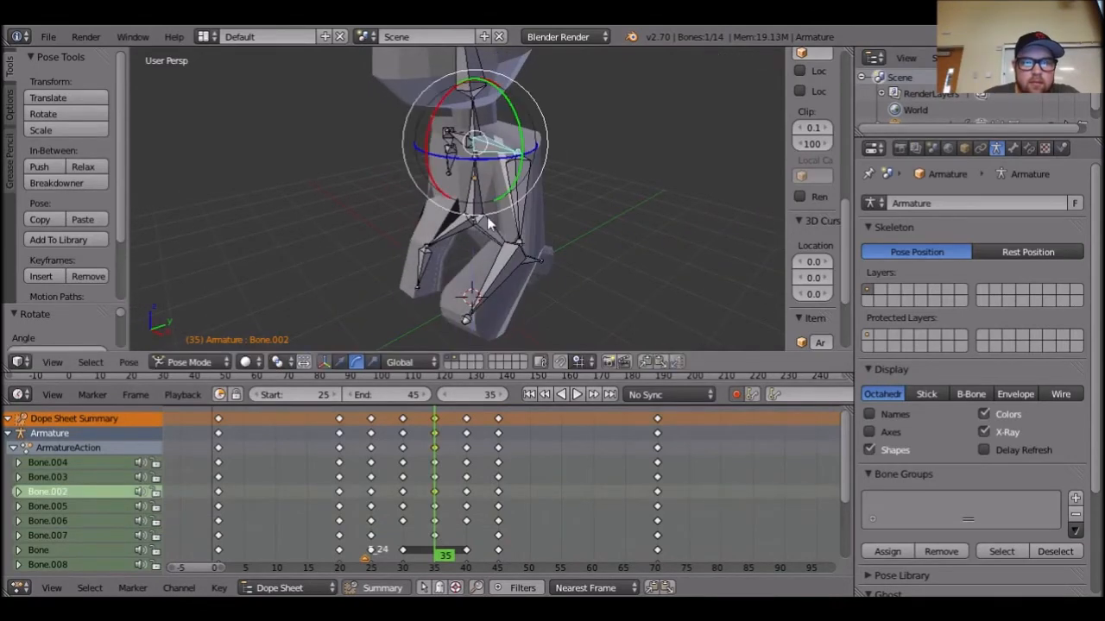
Play the walk cycle with all bones deselected and examine the shoulder motion from the opposite side.
left_click(576, 395)
key("a")
middle_click_drag(660, 268, 143, 279)
scroll(664, 259, "down", 4)
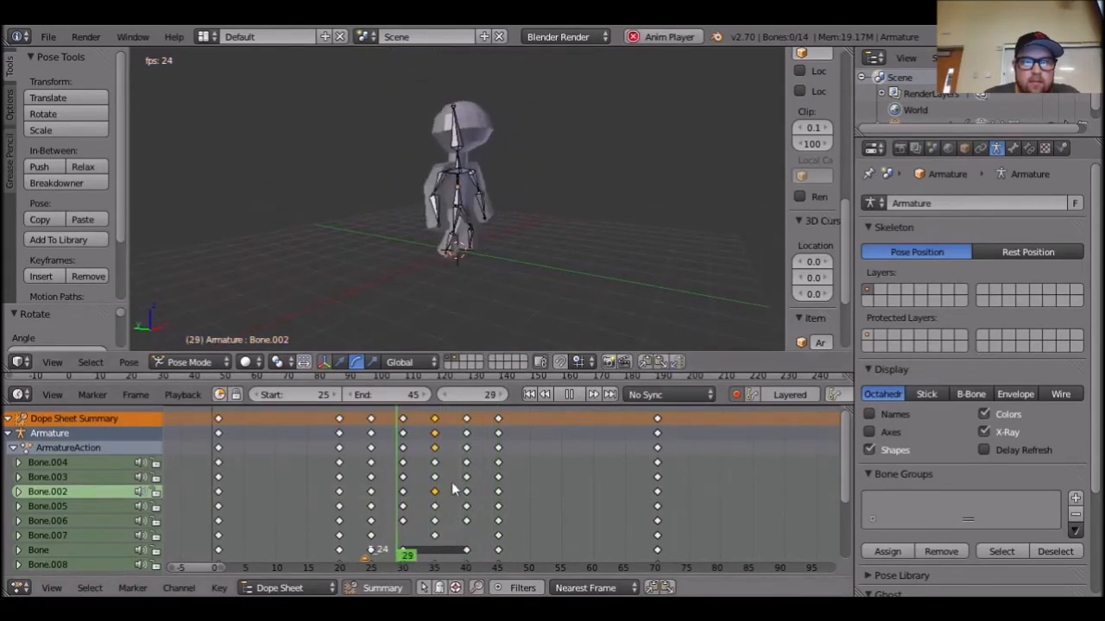
left_click(576, 394)
Select the head bone, Bone.013, tilt it slightly at frame 35 and play the cycle to check it.
left_click_drag(465, 427, 429, 427)
right_click(464, 136)
left_click_drag(506, 121, 502, 114)
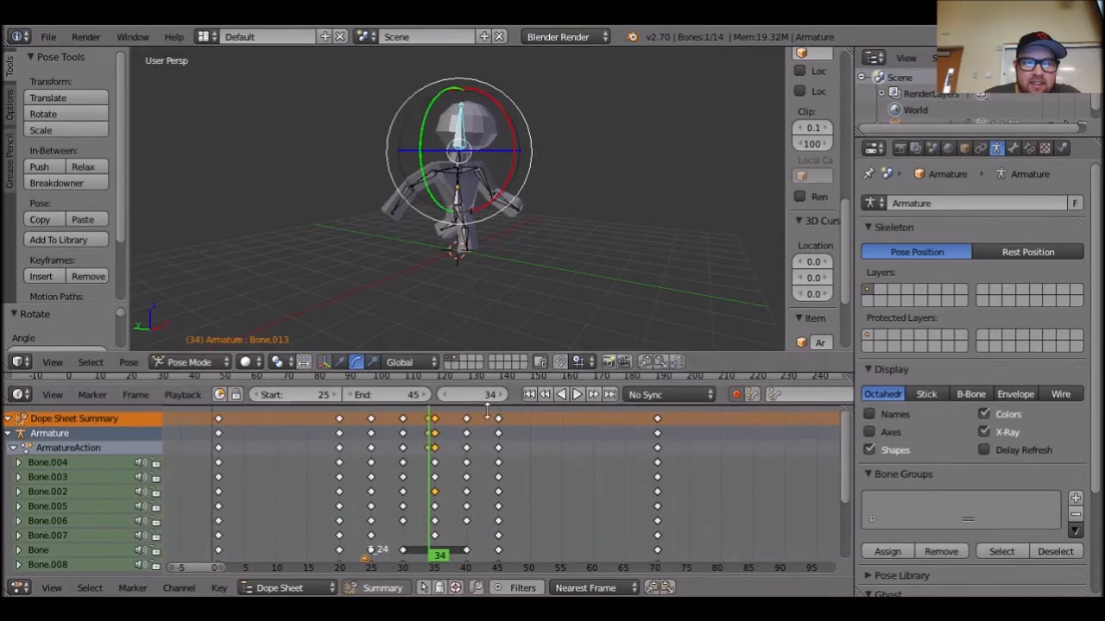
key("ctrl+z")
left_click(436, 422)
left_click_drag(512, 124, 509, 108)
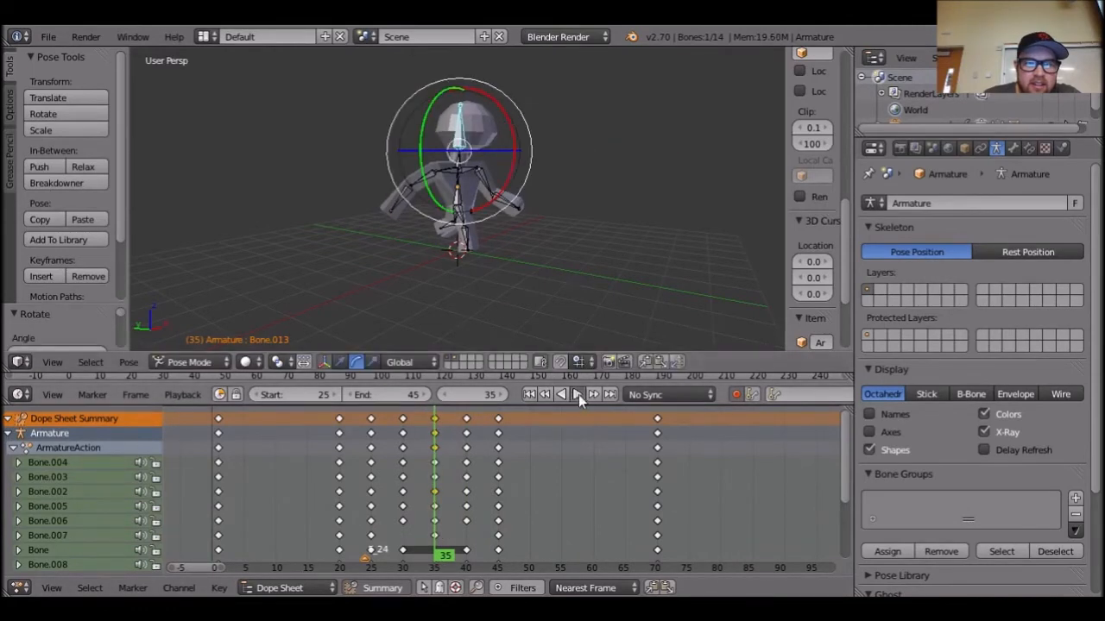
left_click(577, 395)
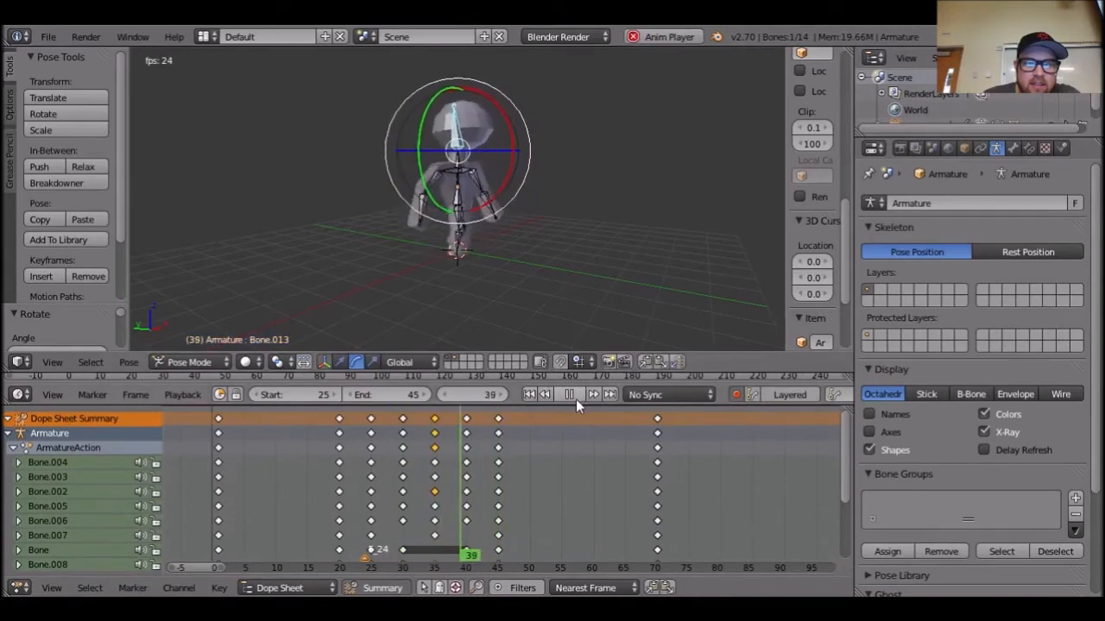
left_click(580, 395)
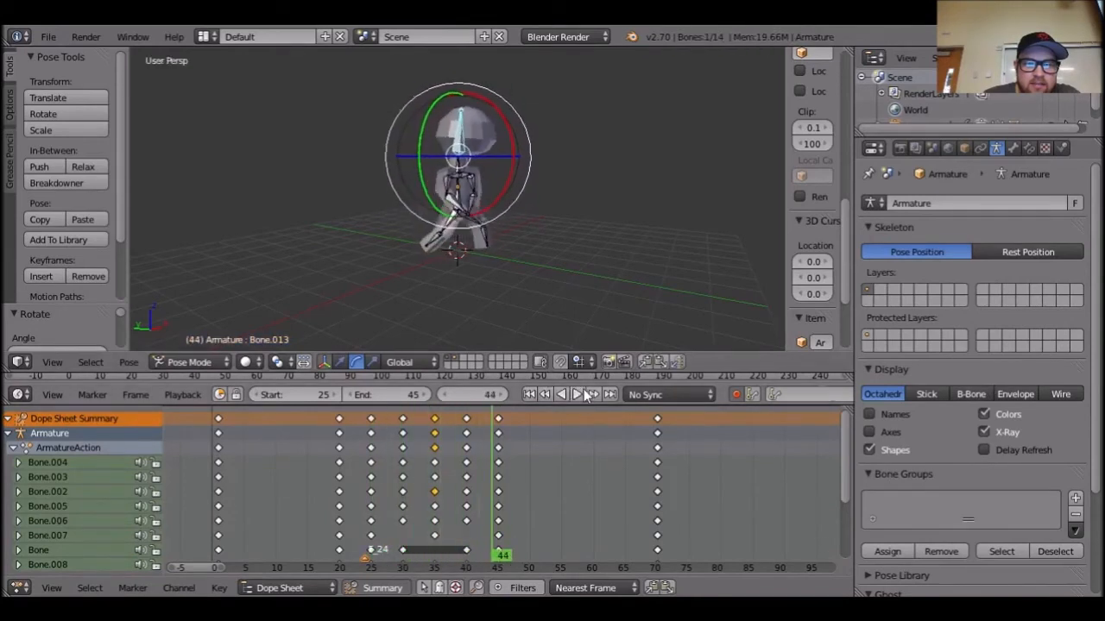
Tilt the head bone slightly at frame 45 and play back the cycle.
left_click(495, 420)
left_click_drag(509, 135, 513, 120)
left_click(578, 394)
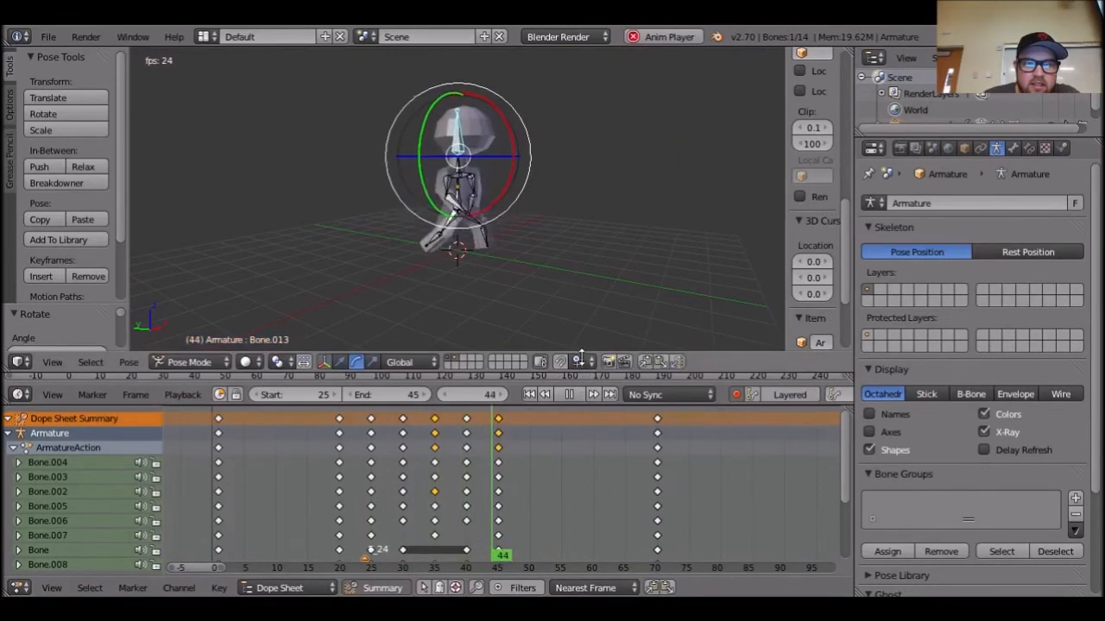
left_click(574, 396)
Compare the head pose at frames 45 and 20, then rotate the head bone at frame 25 to match frame 45.
left_click(497, 423)
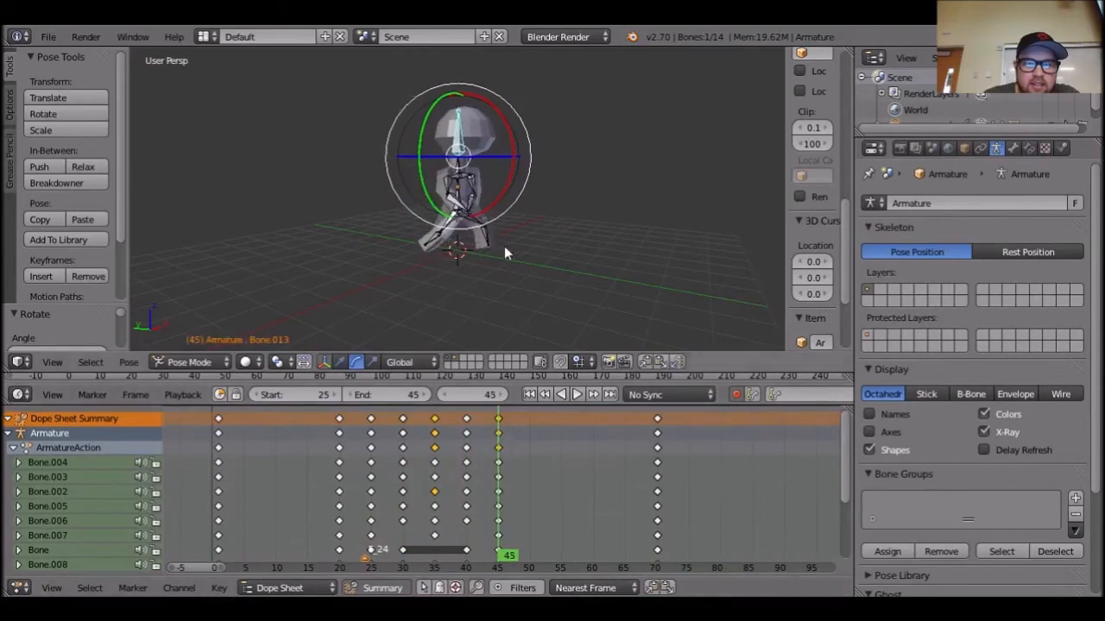
left_click(340, 424)
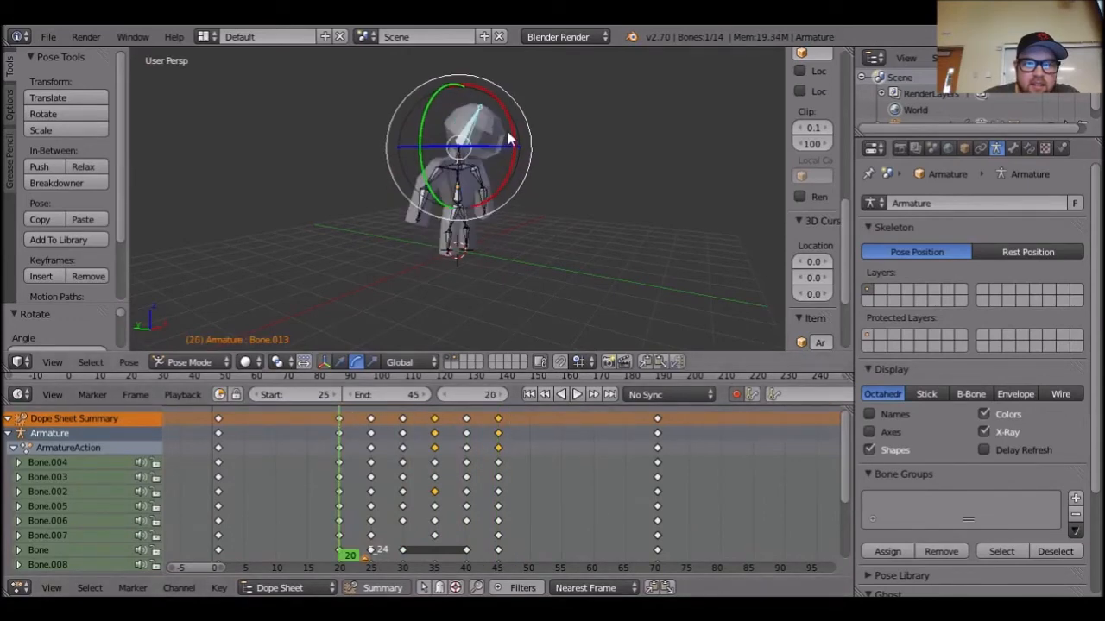
left_click(371, 437)
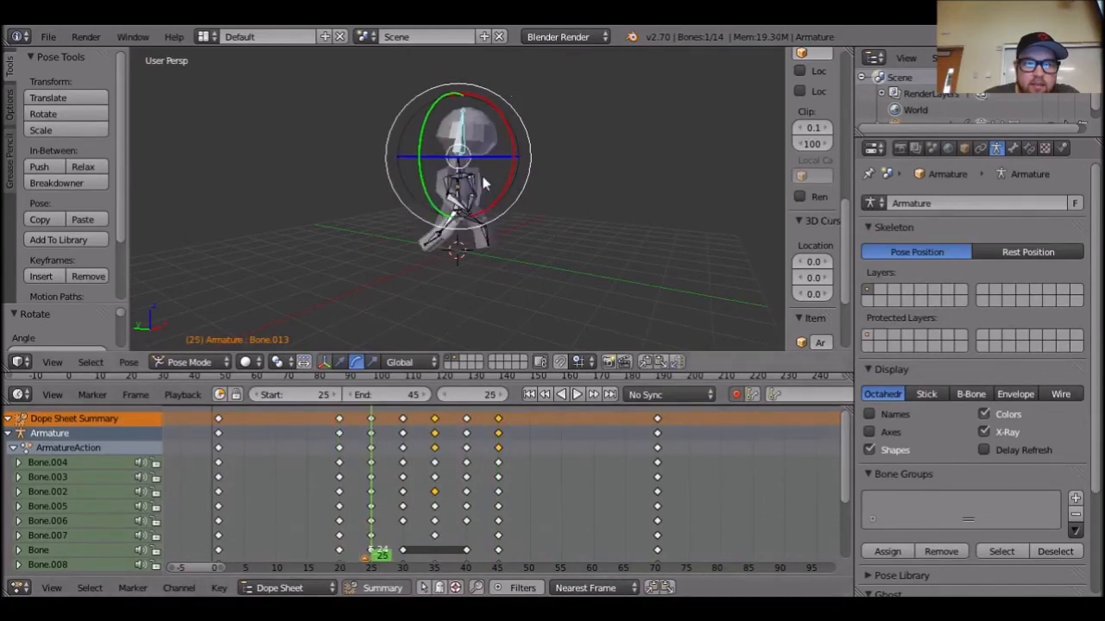
left_click_drag(507, 153, 513, 131)
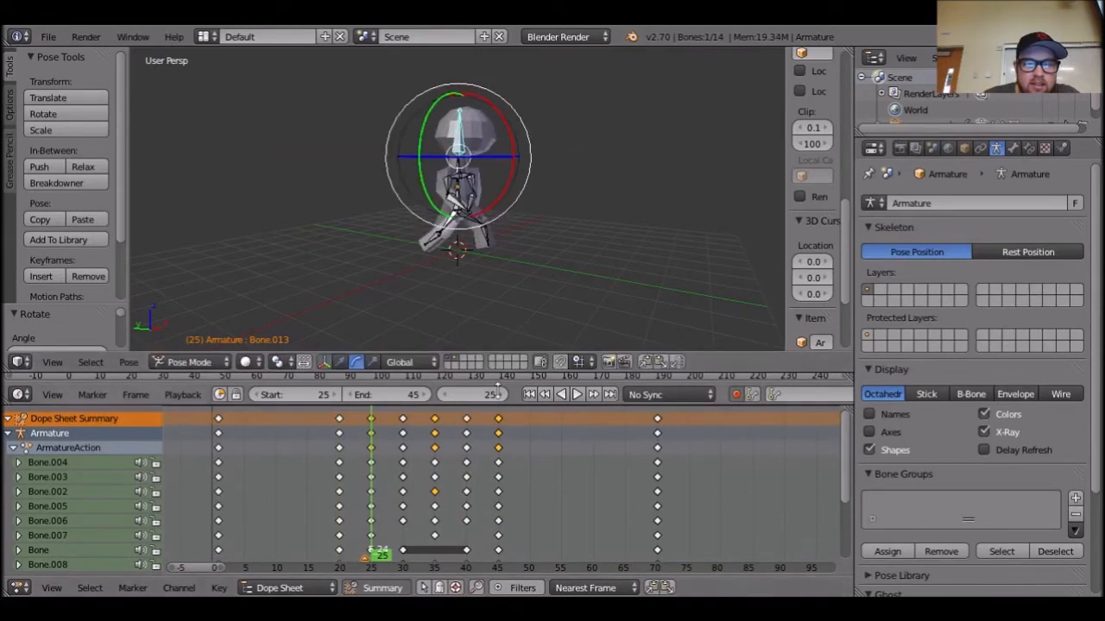
Play the walk cycle with the armature hidden, stop it, and leave only the character mesh's layer displayed.
left_click(571, 394)
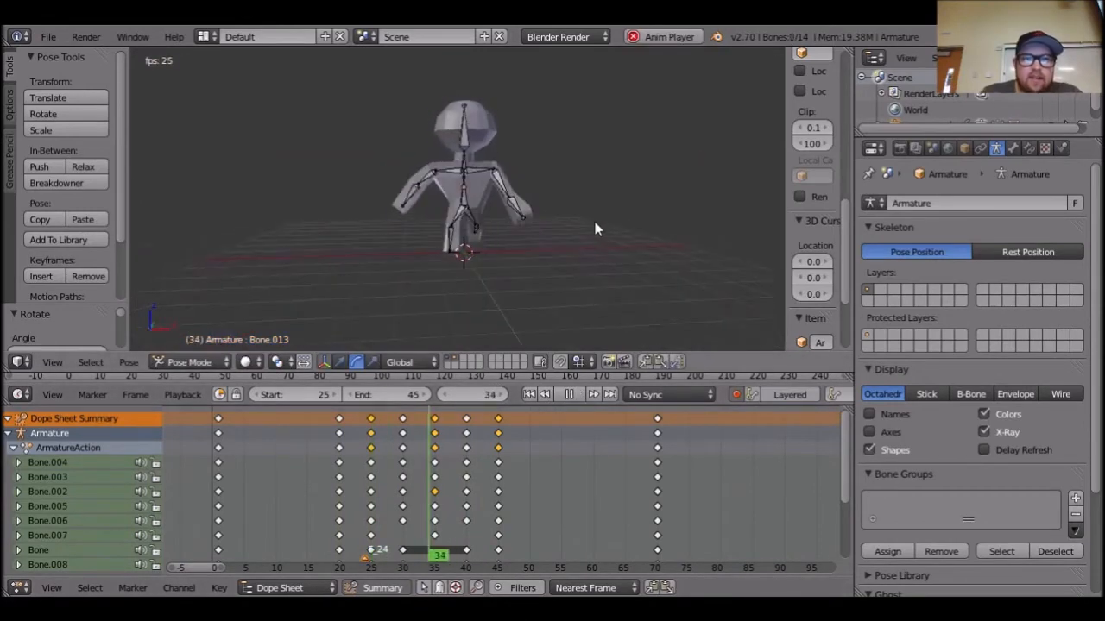
left_click(449, 358)
middle_click_drag(578, 274, 628, 244)
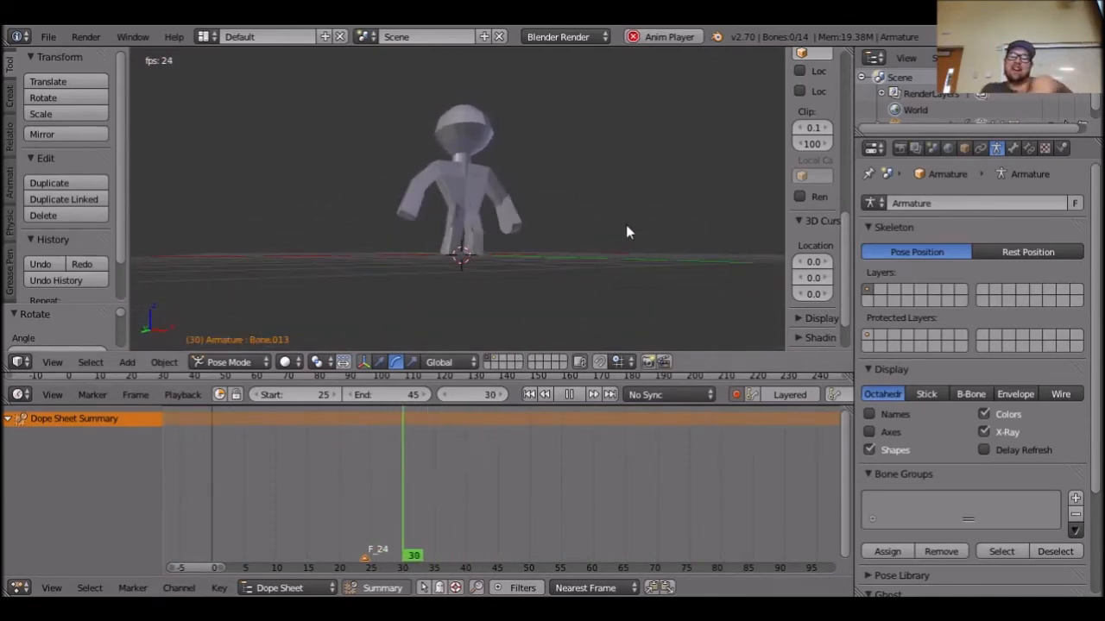
left_click(569, 394)
left_click(497, 366)
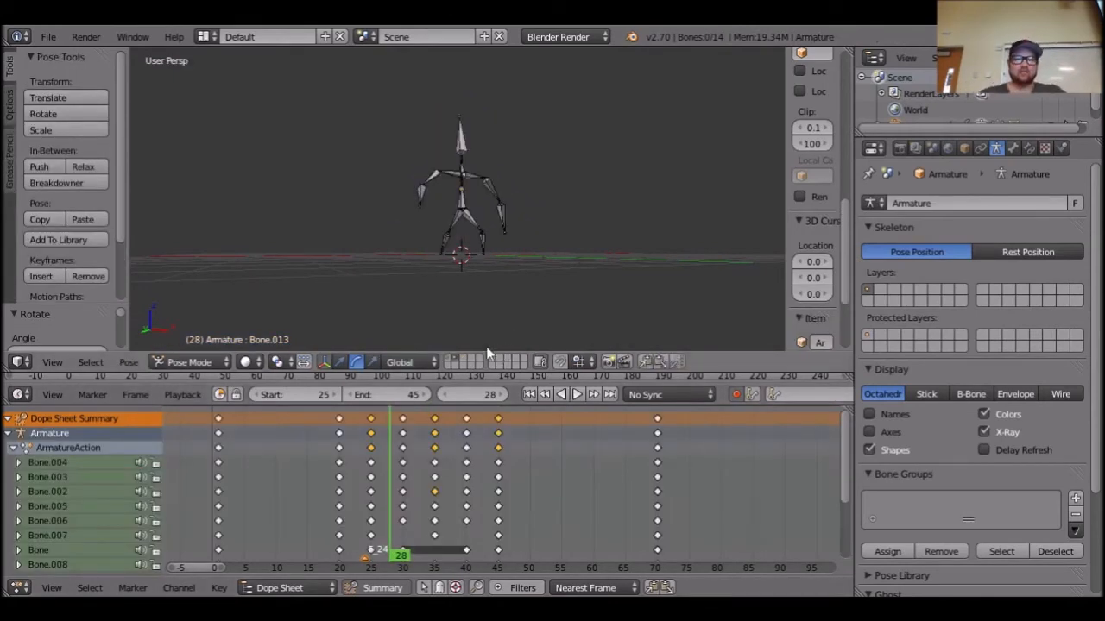
left_click(465, 361)
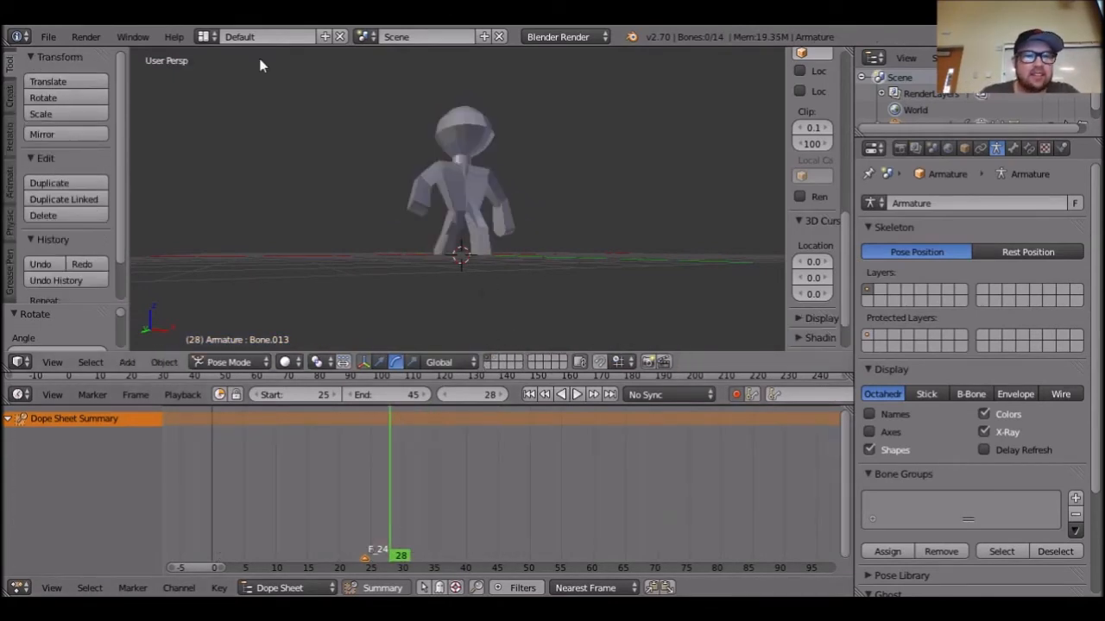
Save the file to the Desktop as BasicGuy.blend.
left_click(48, 36)
left_click(104, 179)
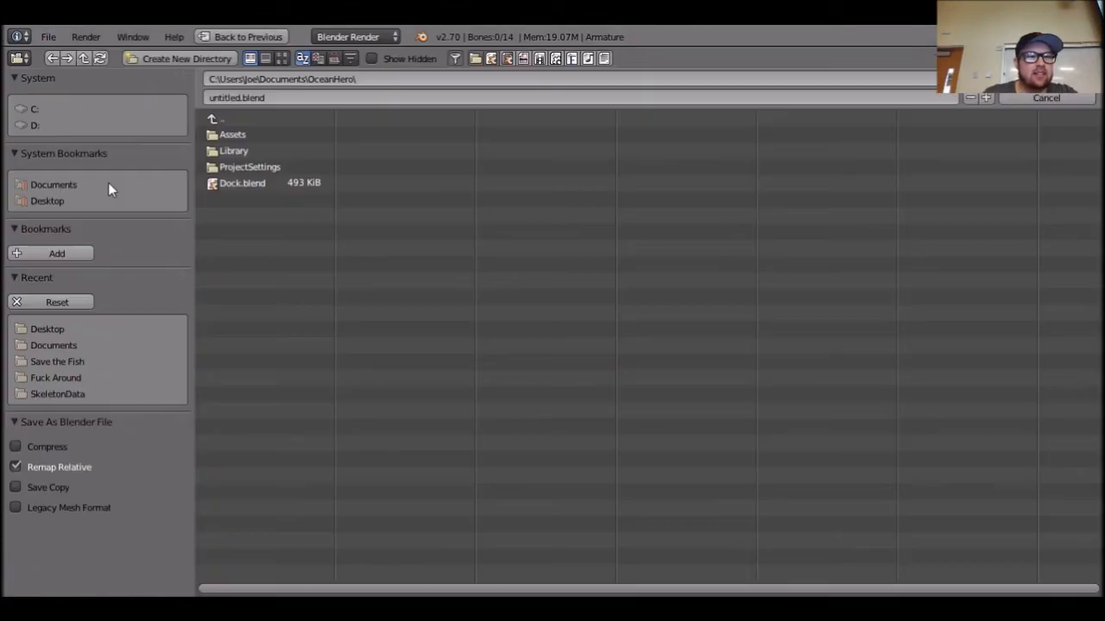
left_click(237, 98)
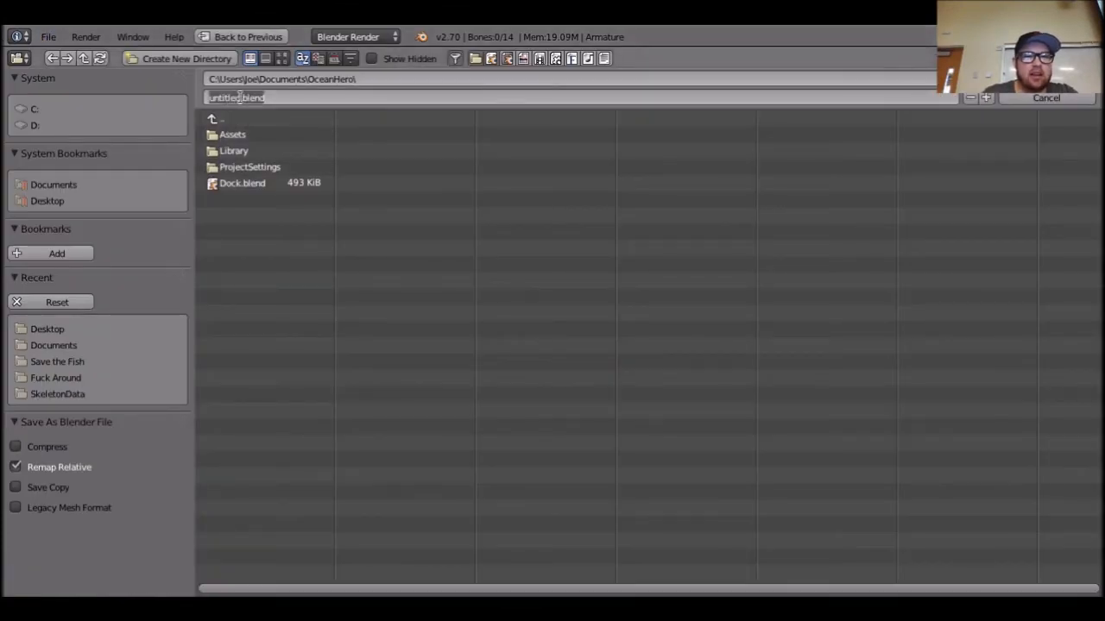
left_click(51, 201)
left_click(214, 98)
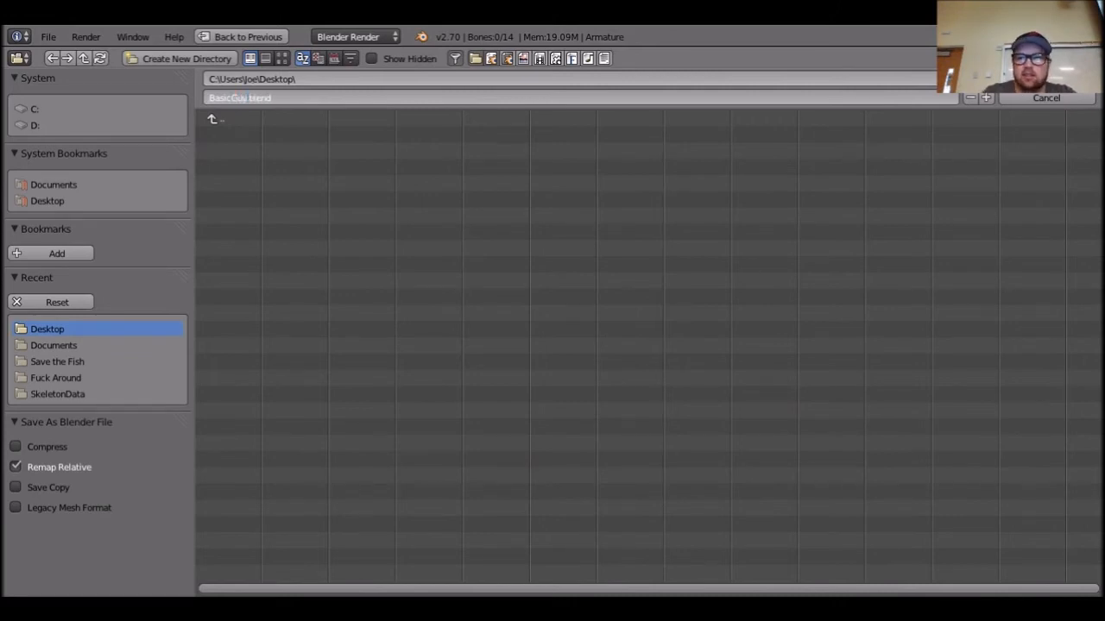
key("Return")
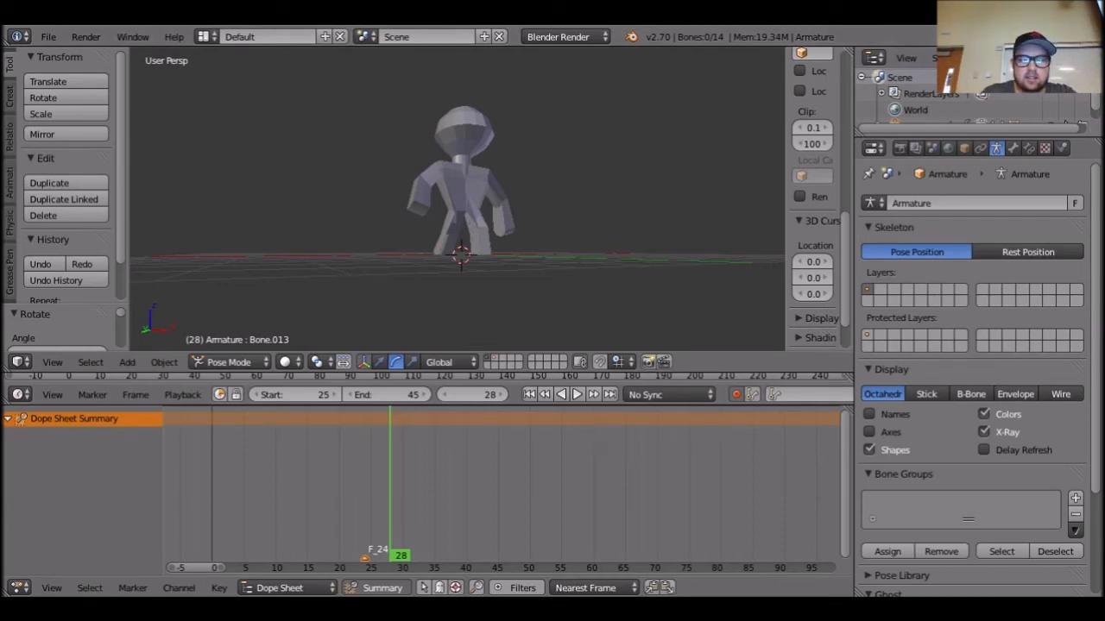
Switch to Unity, import BasicGuy.blend into the project's assets and place the model in the scene.
key("alt+Tab")
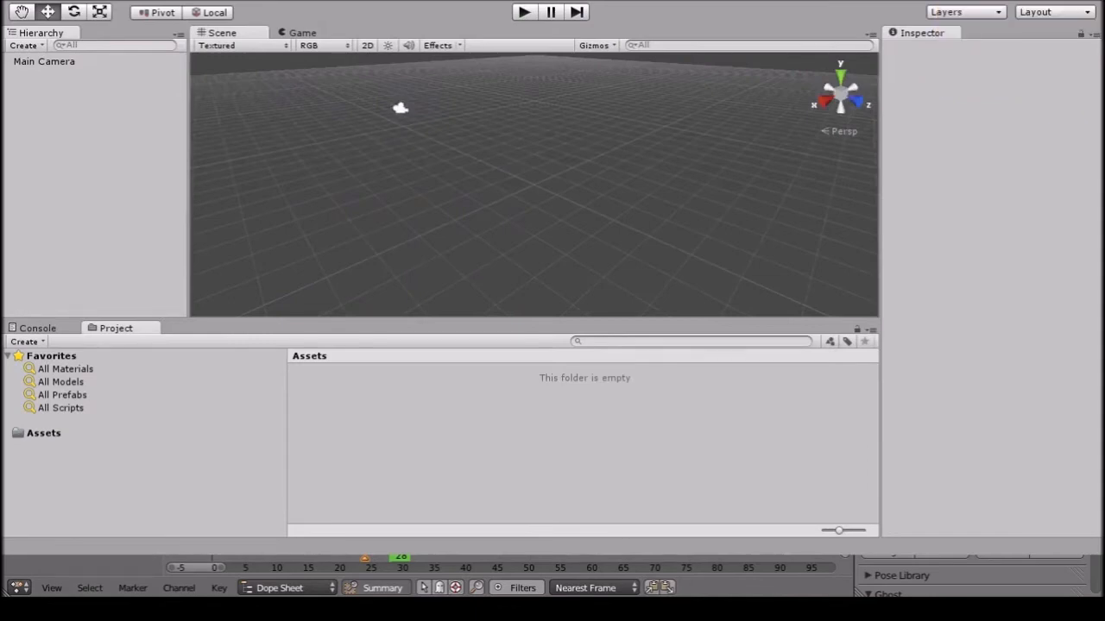
left_click(412, 421)
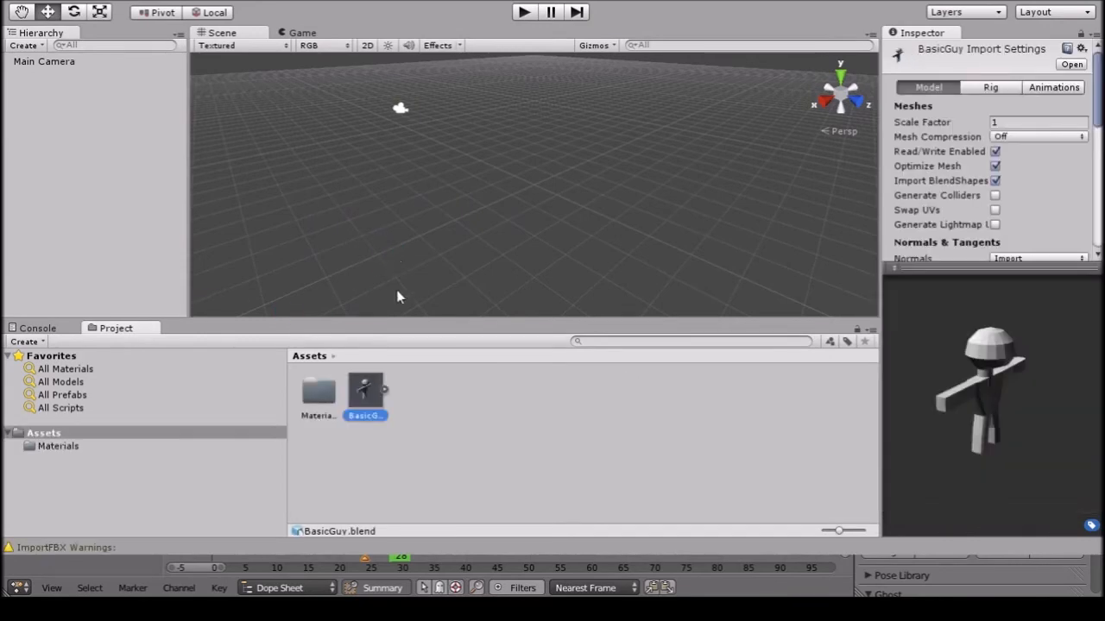
left_click_drag(413, 310, 587, 145)
Add a cube at the scene origin and lower it to about Y -2.2, below the character.
scroll(504, 218, "down", 3)
scroll(615, 226, "down", 3)
left_click_drag(614, 227, 651, 197, "alt")
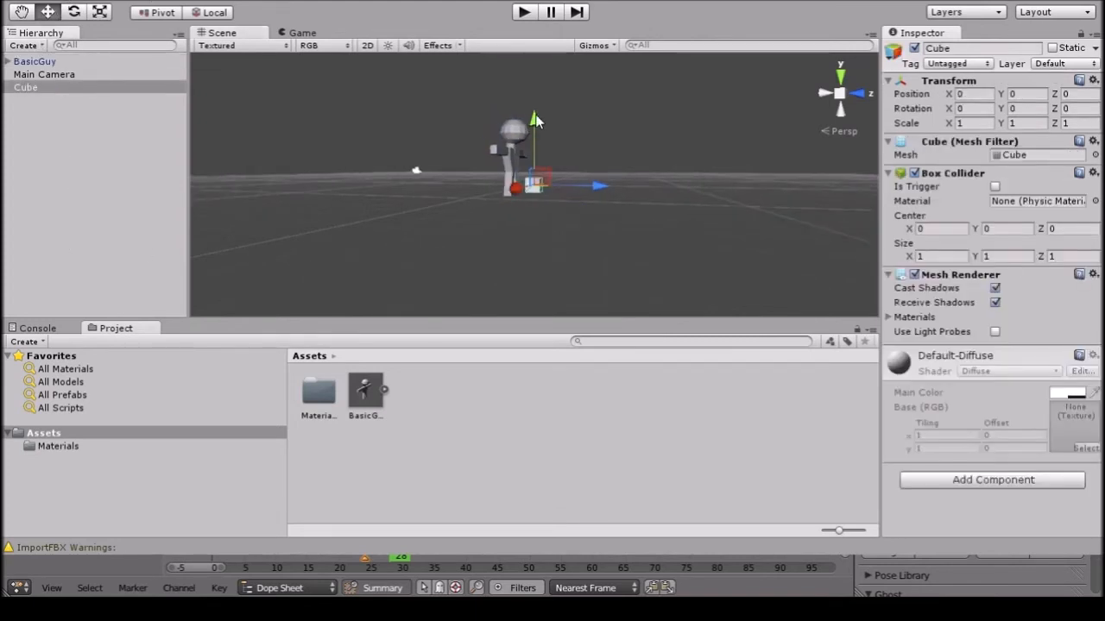
left_click_drag(536, 106, 539, 141)
Scale the cube into a wide, thin floor slab of about 168 by 1.4 by 123 under the character.
key("r")
left_click_drag(551, 295, 533, 188, "alt")
left_click_drag(598, 201, 828, 302)
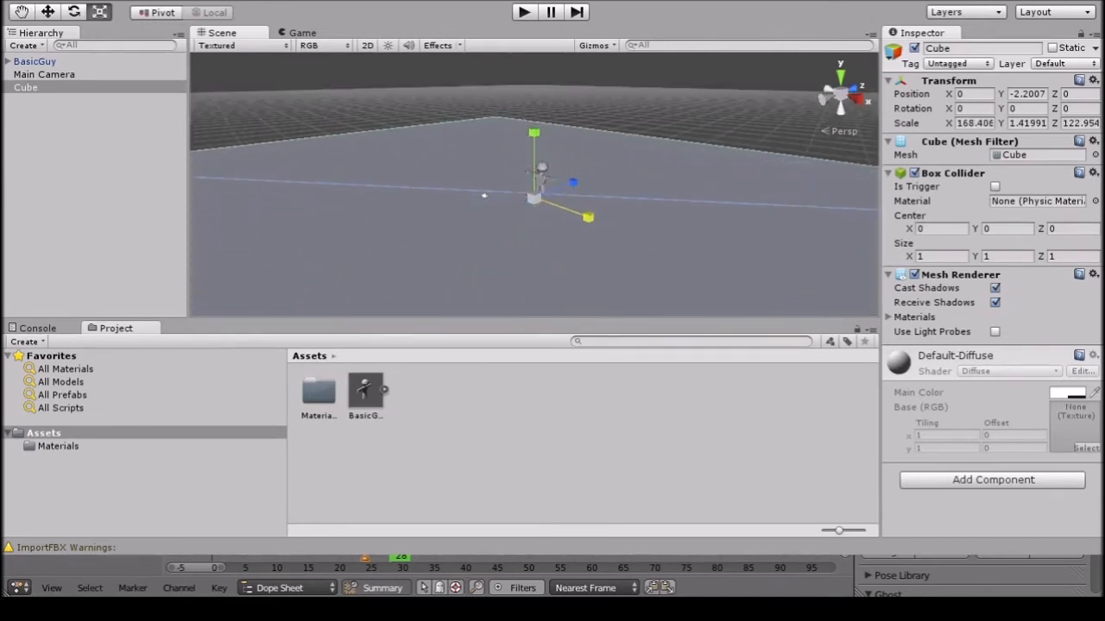
Enlarge the floor slab to about 747 by 1.4 by 870, keeping it thin under the character.
scroll(654, 261, "down", 5)
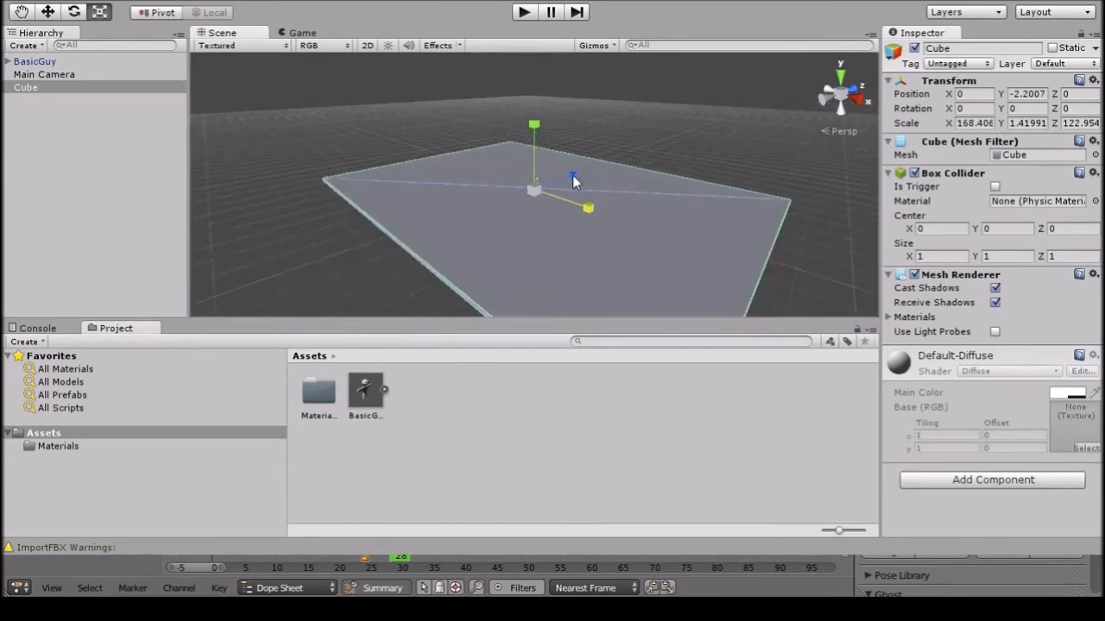
left_click_drag(574, 179, 843, 95)
left_click_drag(587, 216, 733, 255)
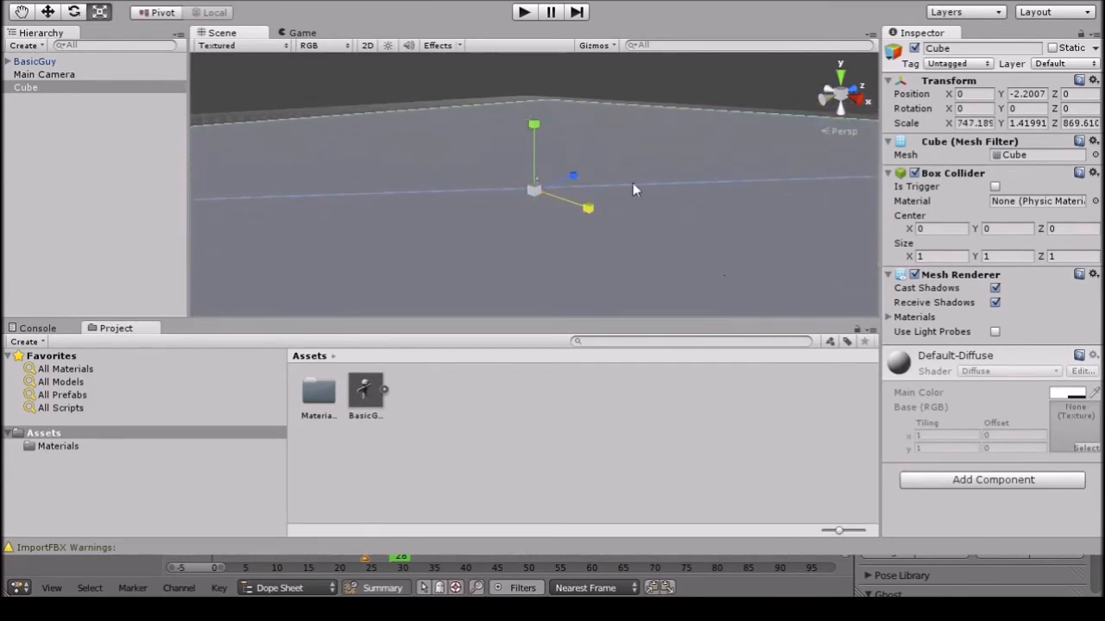
scroll(670, 286, "down", 4)
Raise the character, main camera and floor together until the floor sits at about Y 10.8.
left_click(37, 61)
key("f")
left_click_drag(501, 197, 676, 248, "alt")
left_click(550, 250)
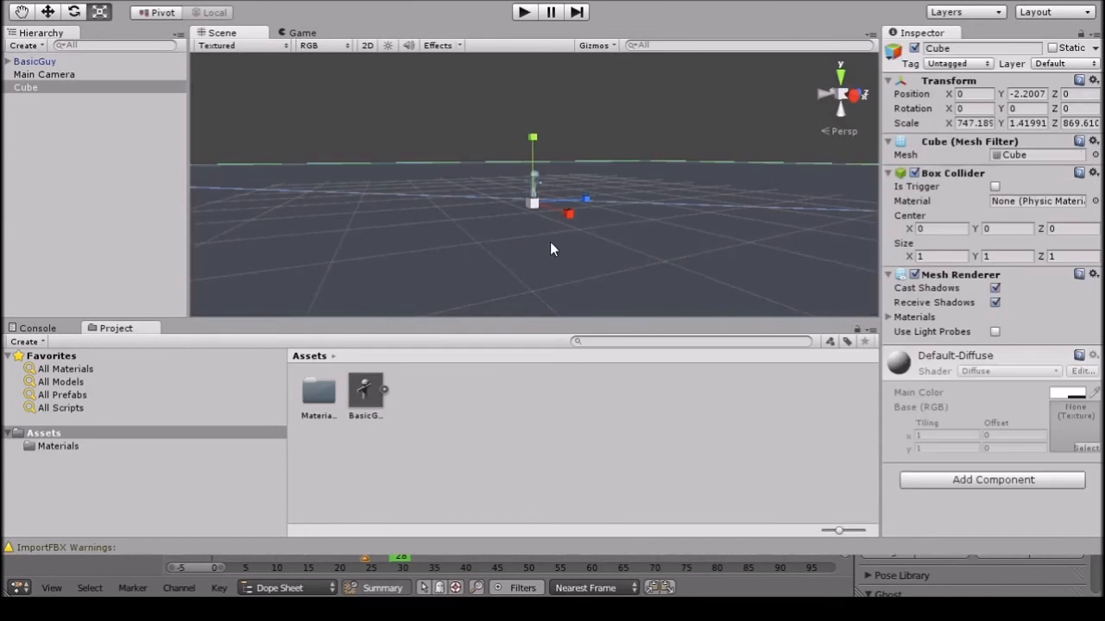
key("q")
key("w")
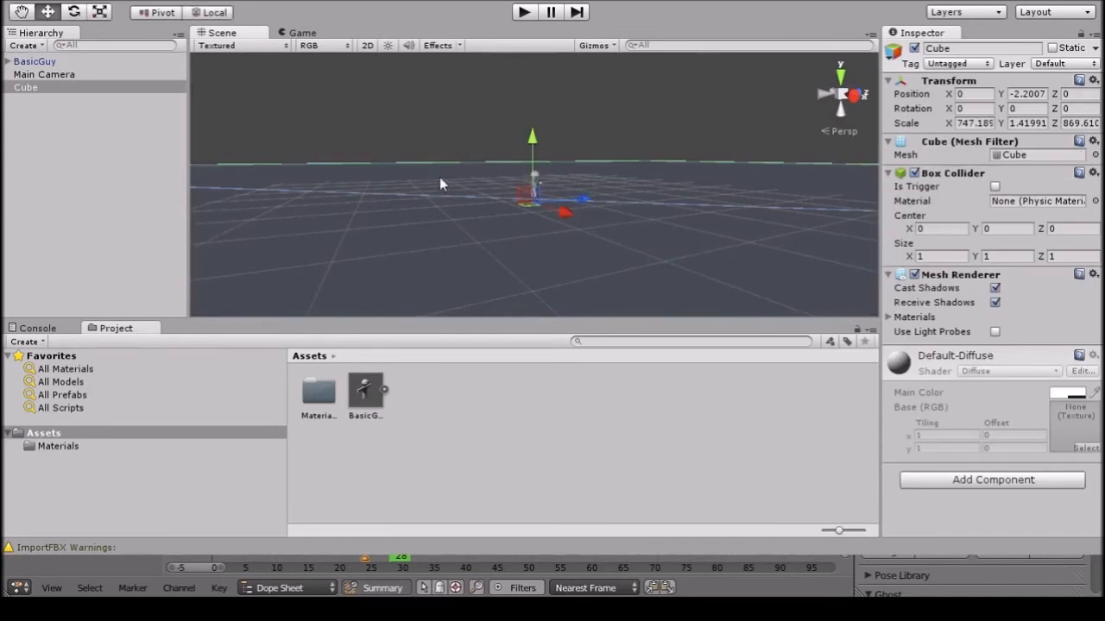
left_click(51, 64, "shift")
left_click_drag(531, 148, 545, 84)
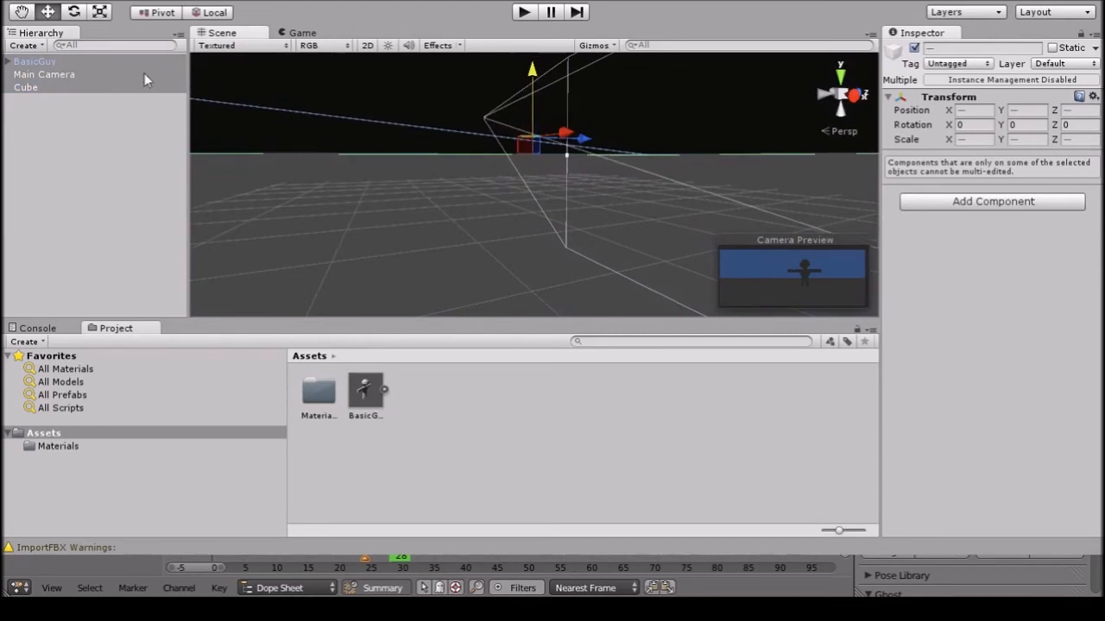
Examine the floor slab and the character from the side to check how the feet sit relative to the floor.
double_click(43, 87)
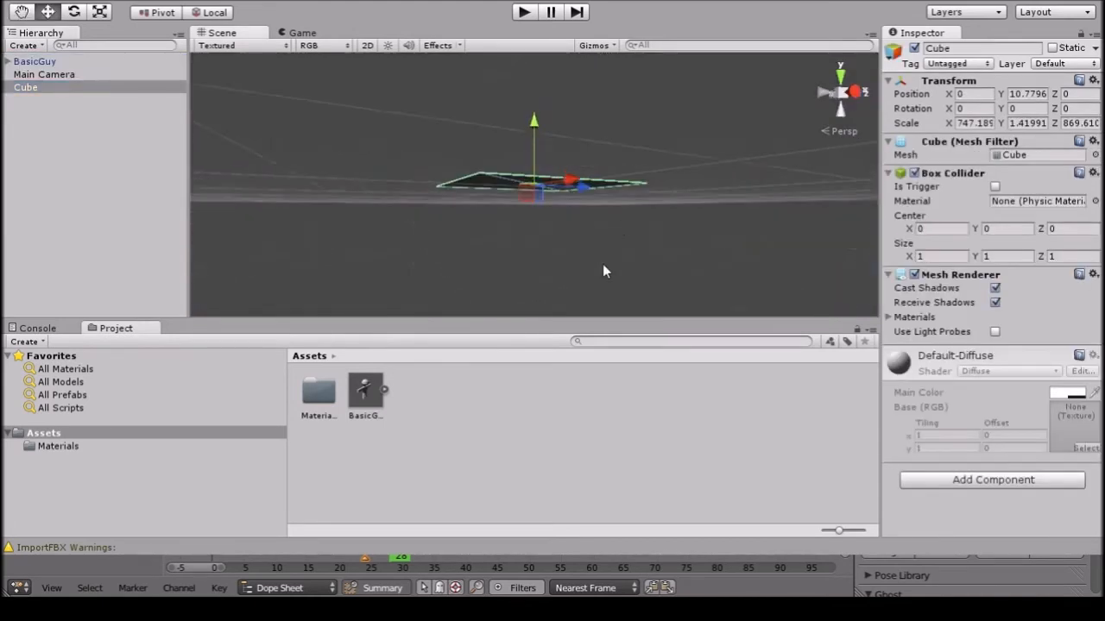
scroll(602, 259, "up", 8)
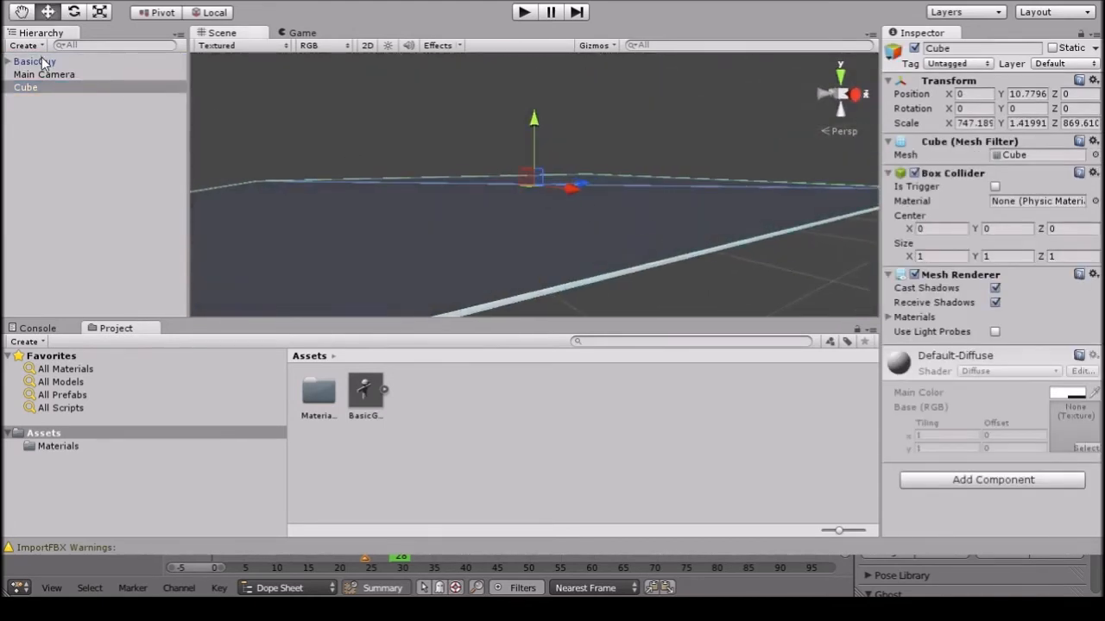
left_click(41, 62)
key("f")
left_click(661, 229)
left_click_drag(661, 230, 627, 131, "alt")
left_click(425, 151)
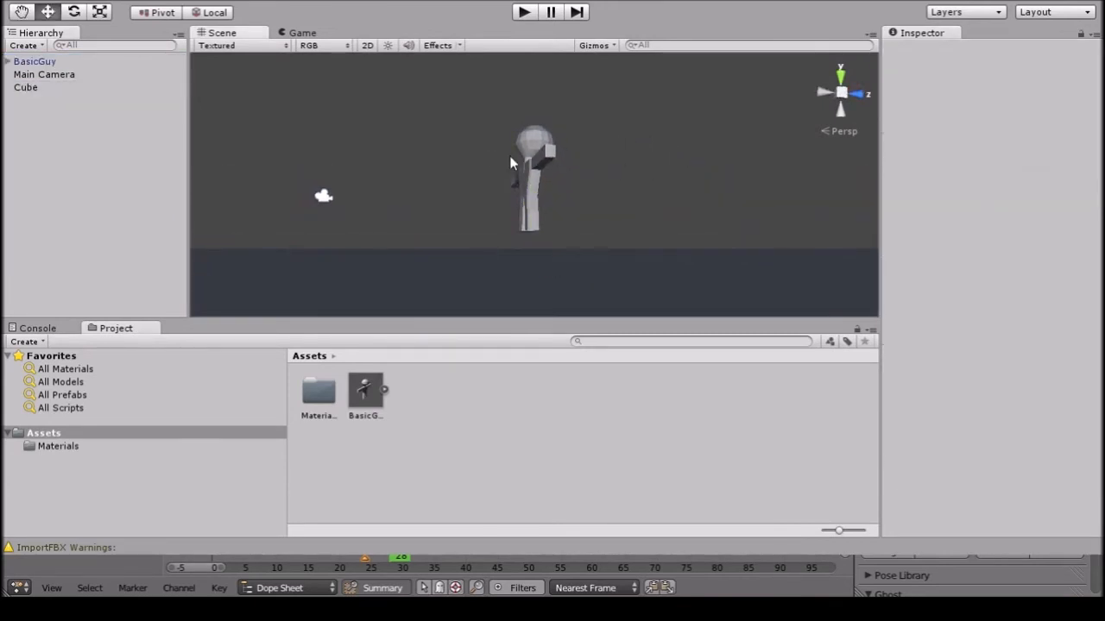
left_click(535, 150)
left_click_drag(568, 162, 625, 228, "alt")
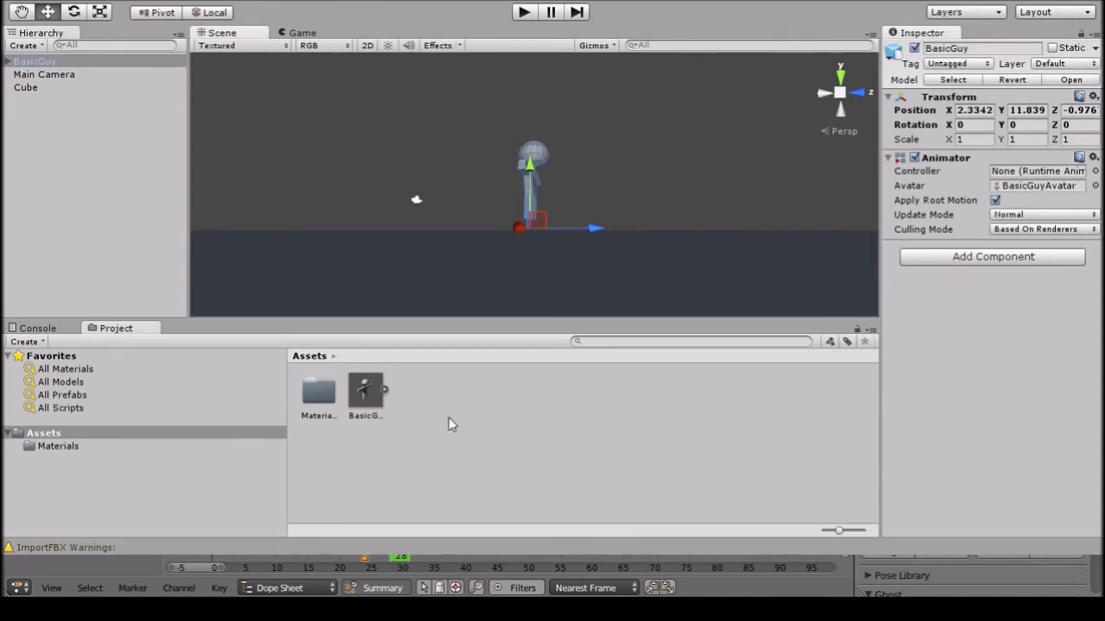
Review the import settings of BasicGuy.blend and the Animator component of the character in the scene.
left_click(363, 397)
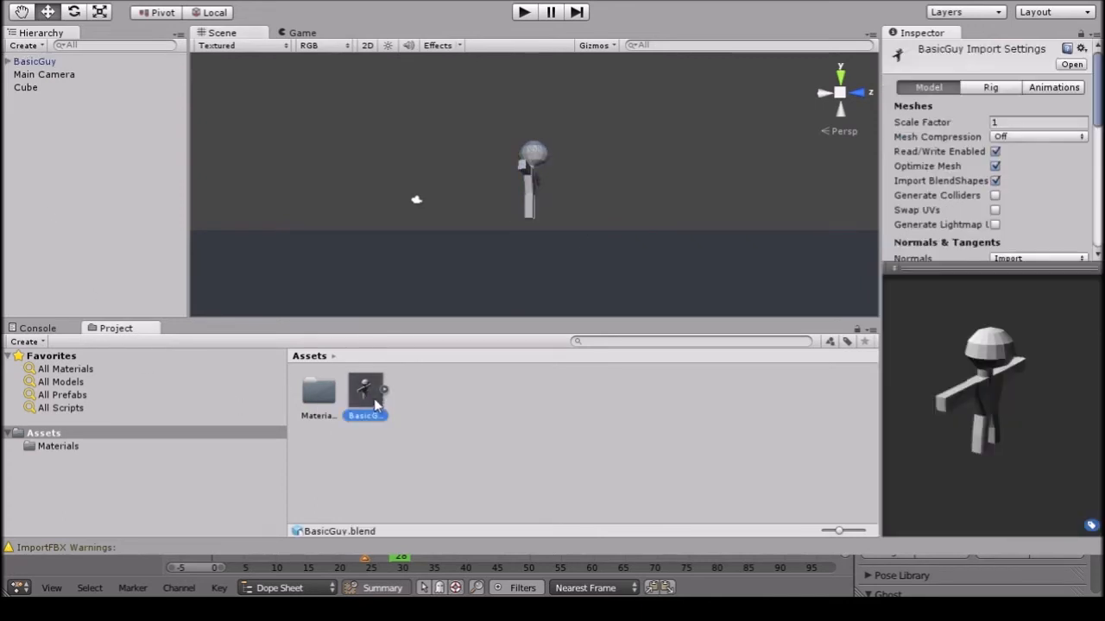
left_click_drag(973, 268, 1024, 454)
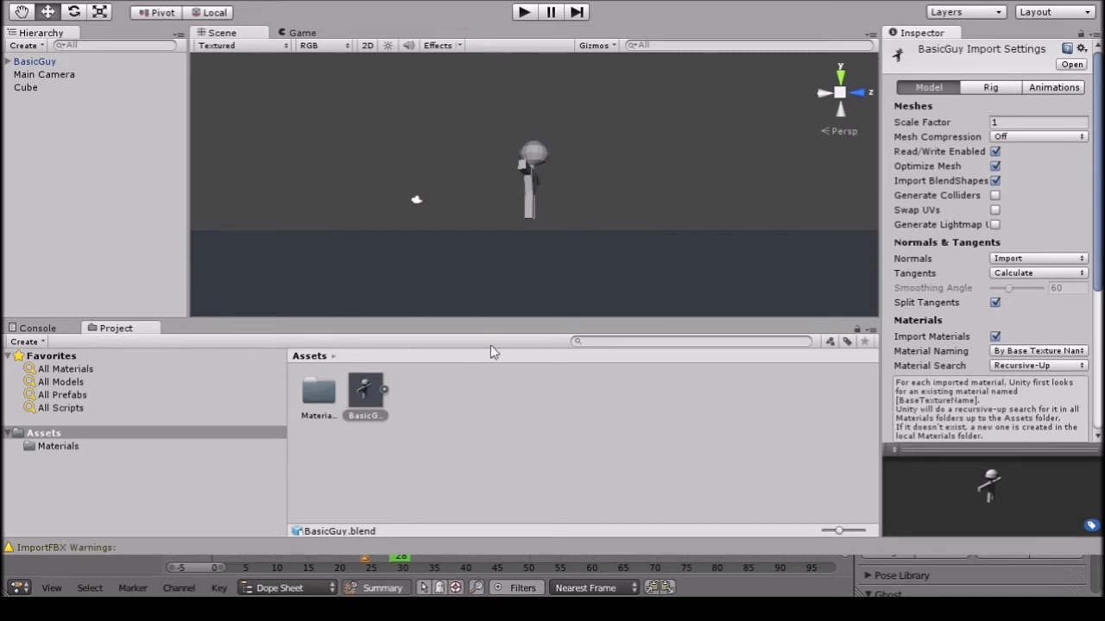
left_click(61, 59)
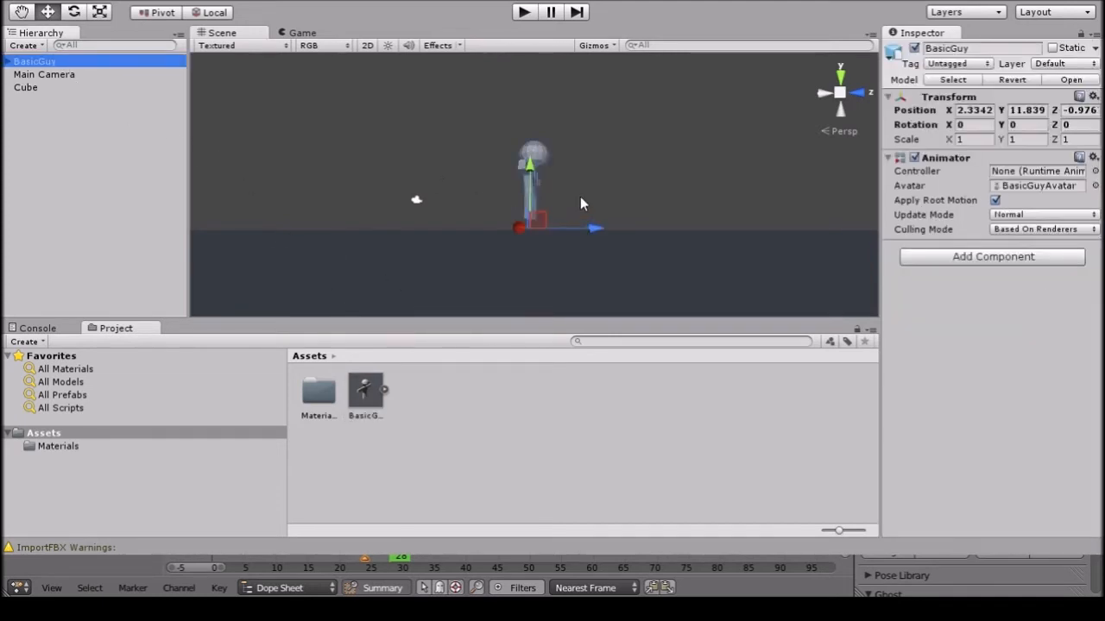
left_click_drag(669, 233, 867, 216, "alt")
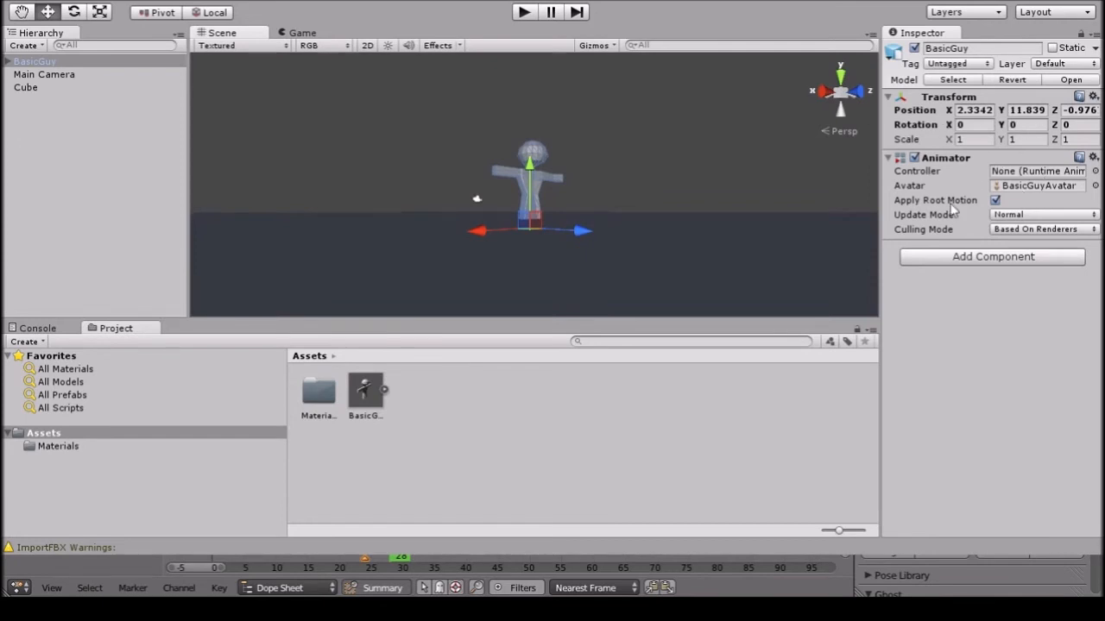
Create a prefab from the scene's BasicGuy in the Assets folder and compare it with the imported model.
left_click_drag(40, 58, 535, 451)
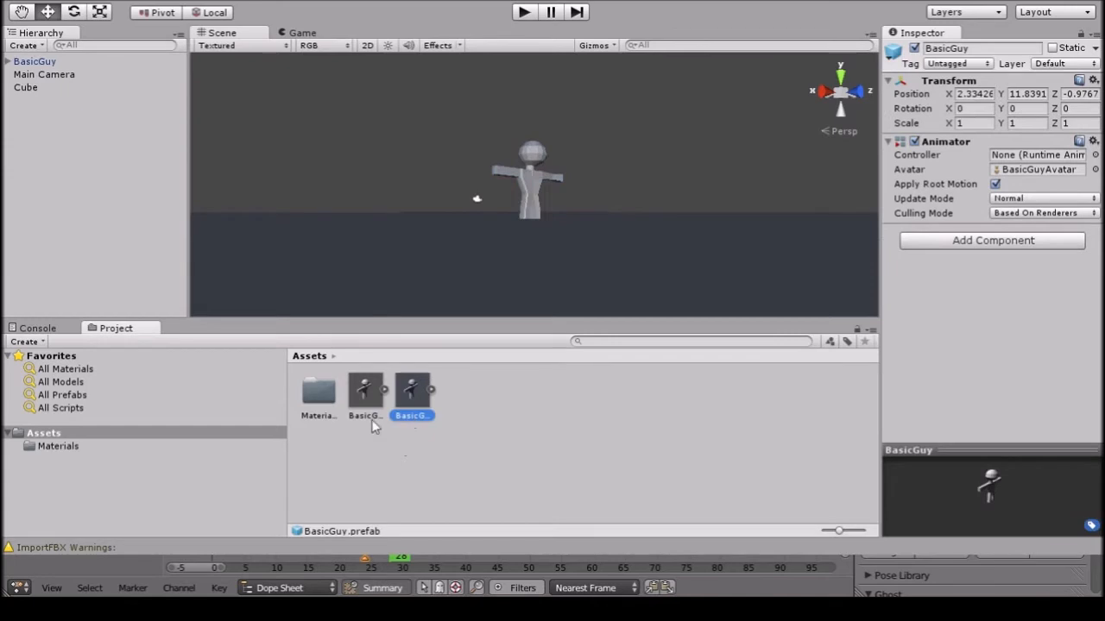
left_click(523, 419)
left_click_drag(523, 264, 713, 289, "alt")
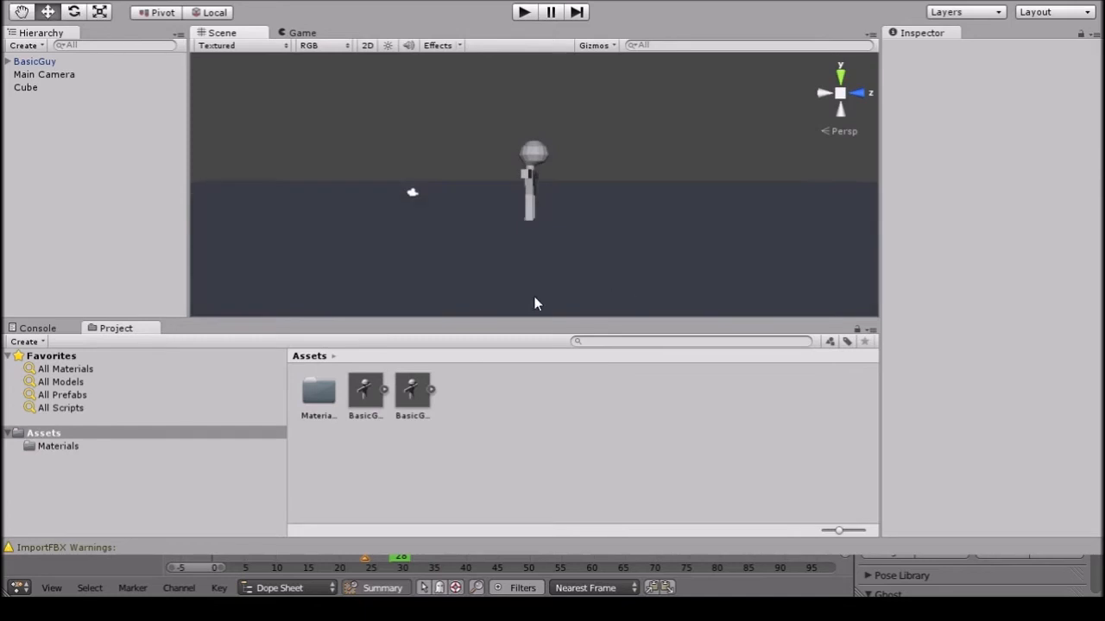
left_click(419, 395)
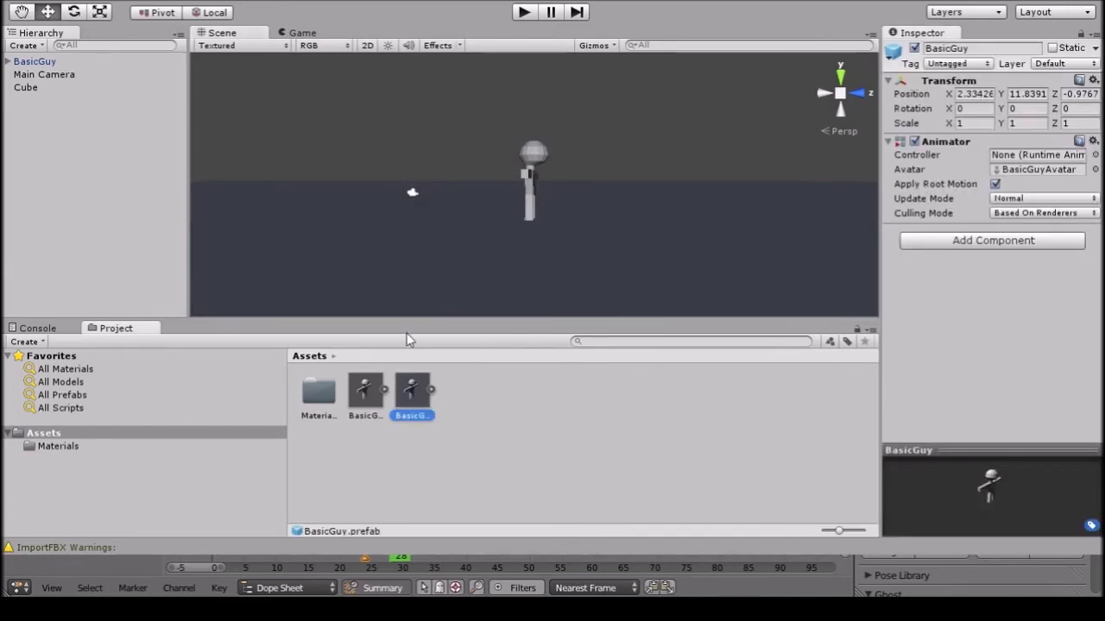
left_click(369, 395)
left_click(421, 402)
left_click(380, 397)
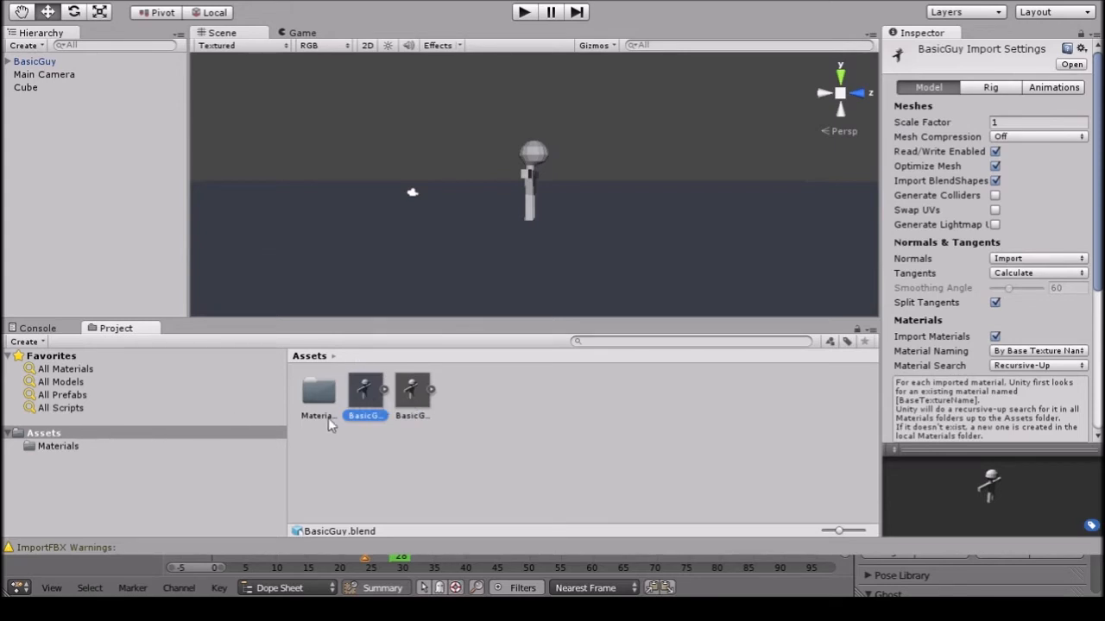
Create a Meshes folder in Assets and move the BasicGuy.blend model into it.
left_click(54, 435)
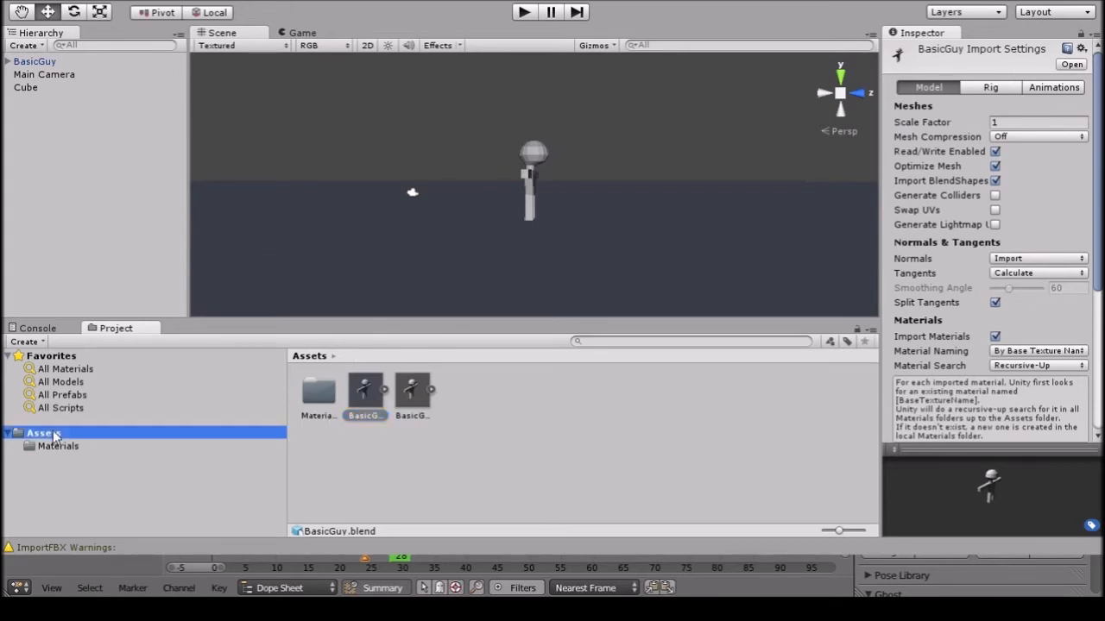
left_click(309, 215)
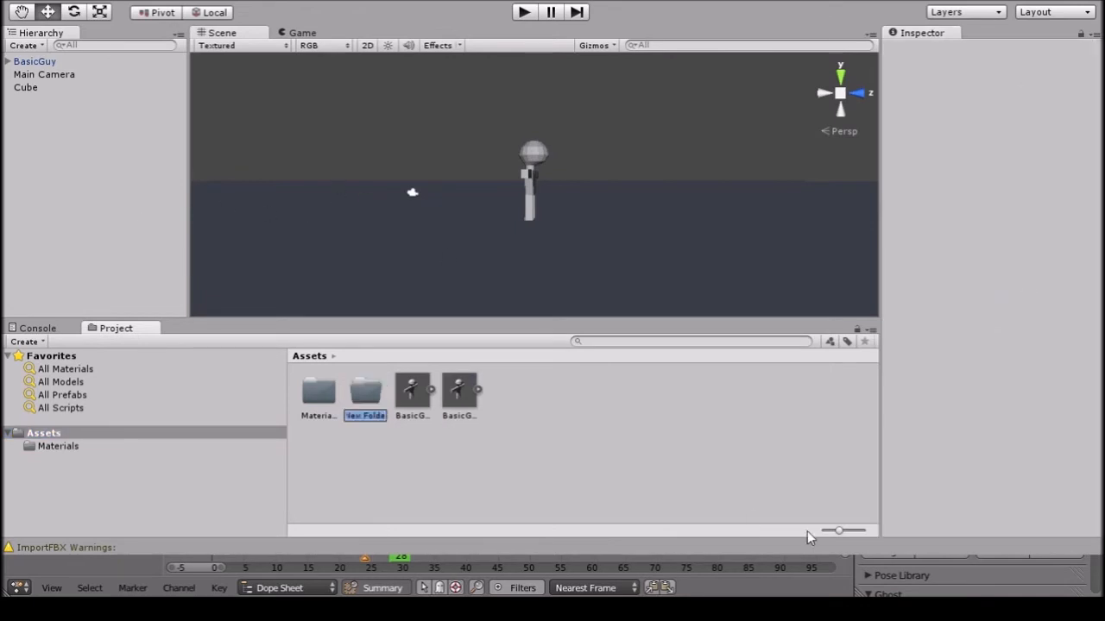
type("Meshes")
key("Return")
left_click(413, 394)
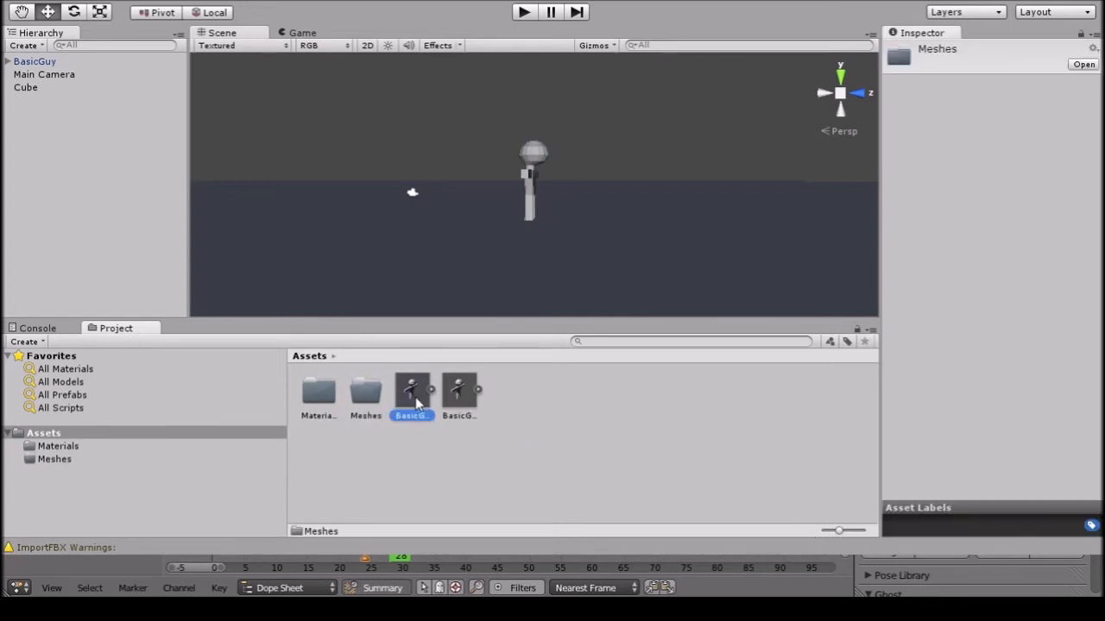
left_click_drag(367, 406, 367, 409)
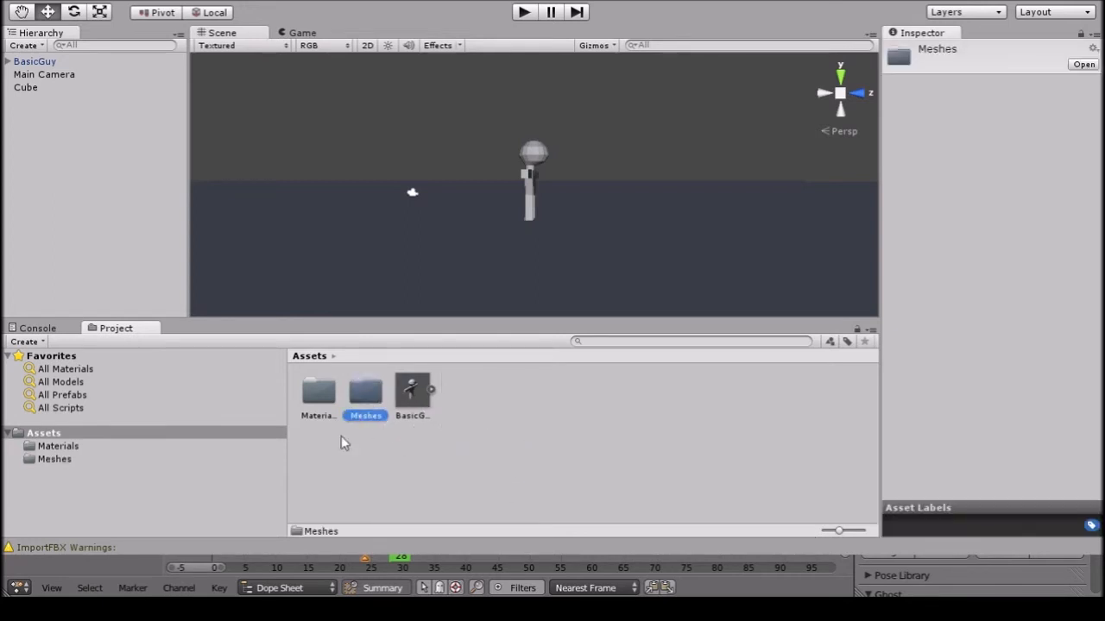
Create a Prefabs folder in Assets and move the BasicGuy prefab into it.
right_click(60, 433)
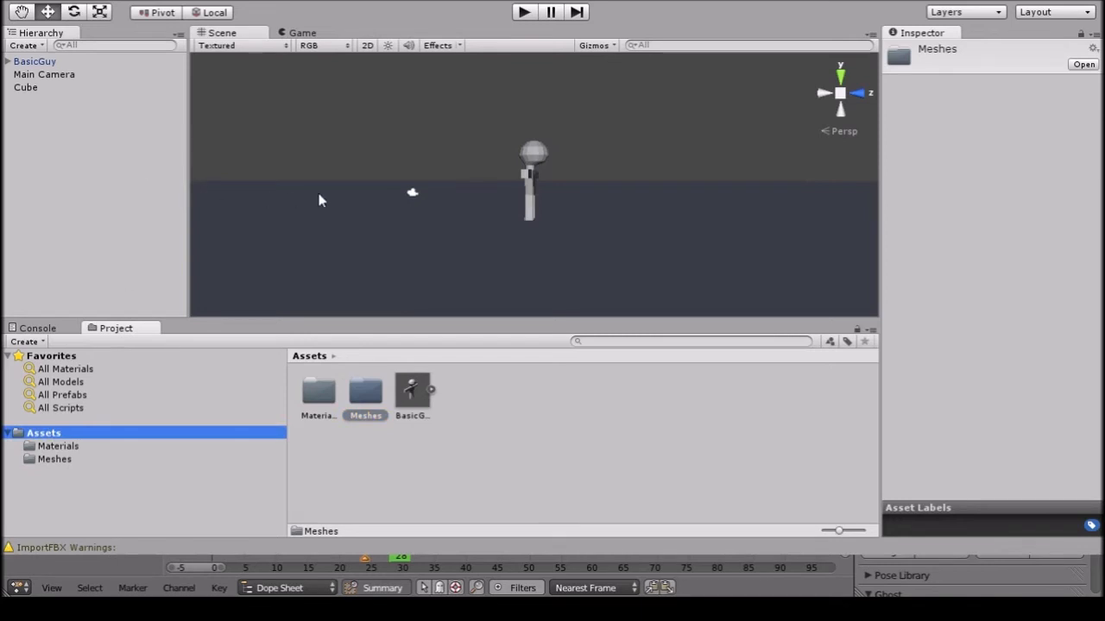
left_click(348, 183)
type("Prefabs")
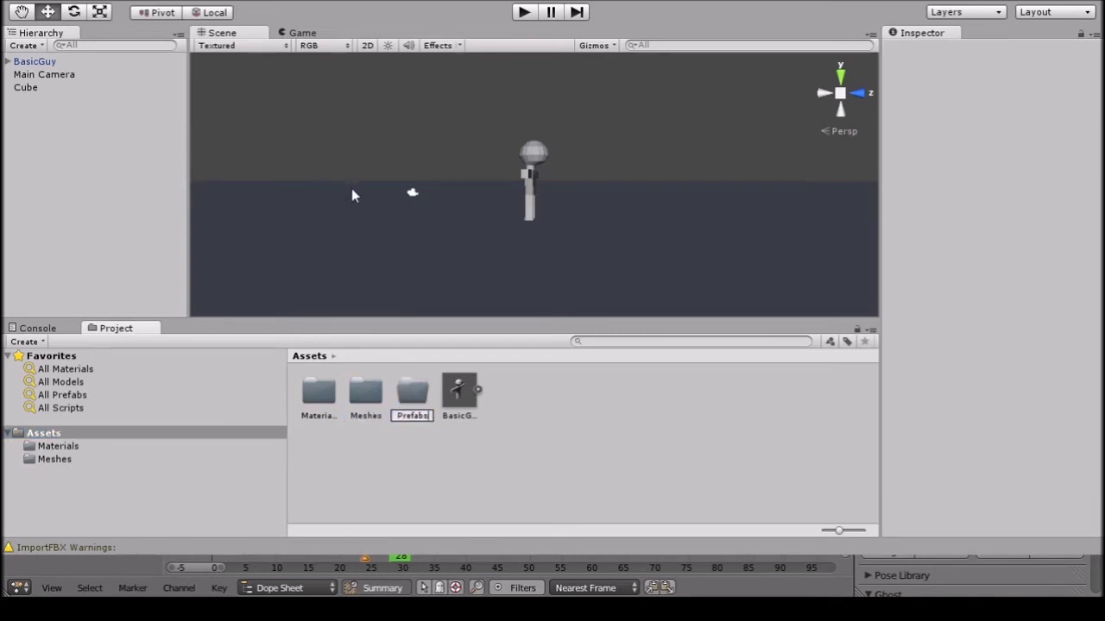
key("Return")
left_click_drag(471, 402, 366, 404)
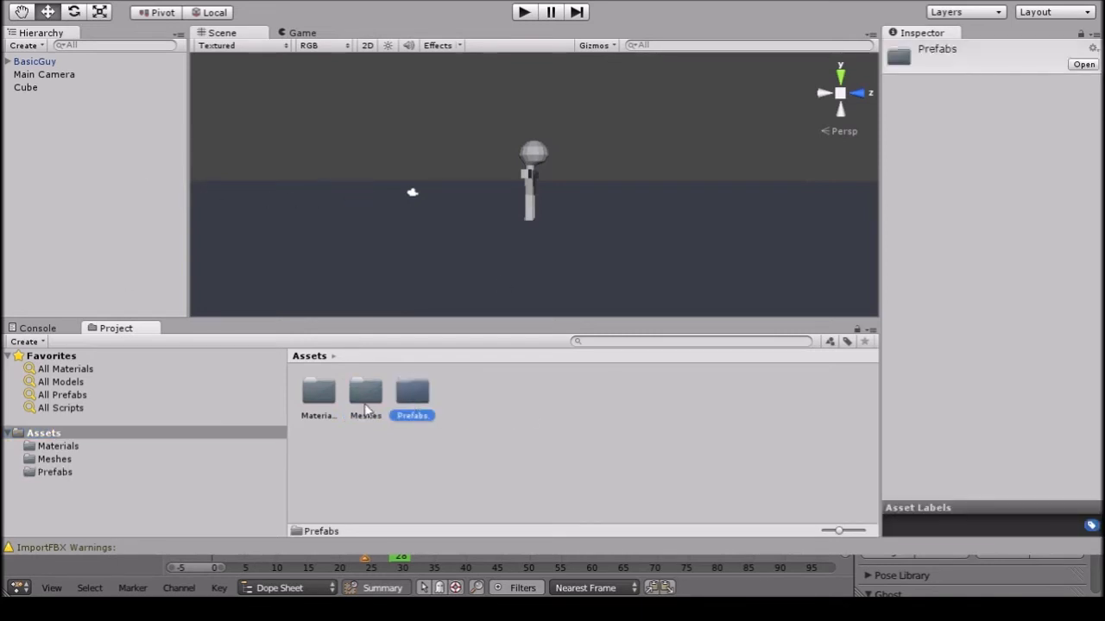
Set the rig animation type of the BasicGuy model in Meshes to Legacy and apply the import change.
double_click(362, 402)
left_click(325, 390)
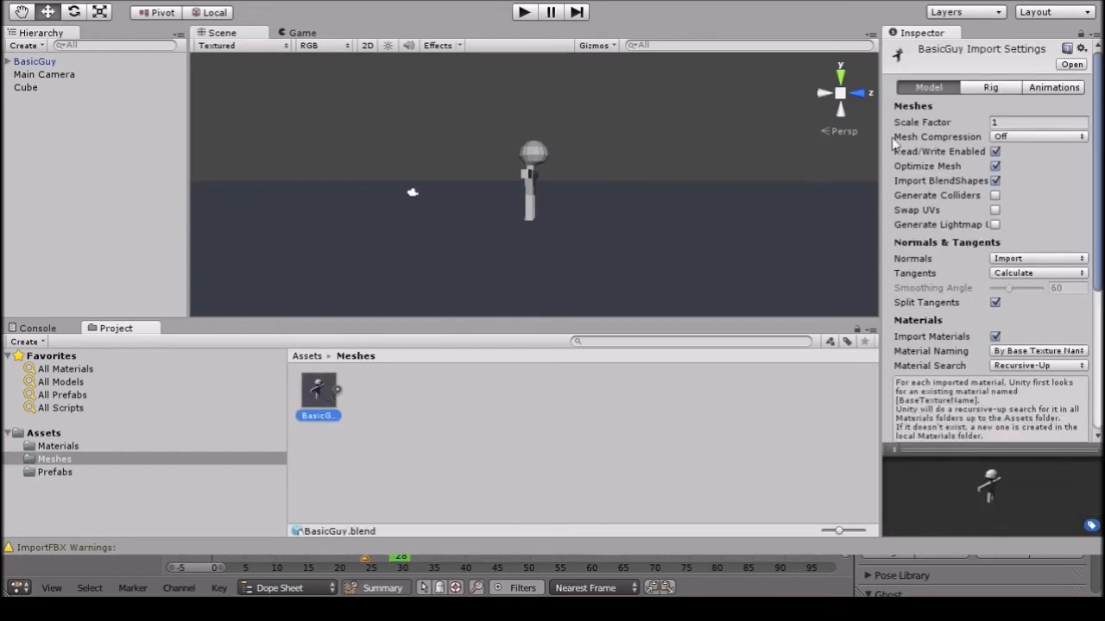
left_click(1048, 90)
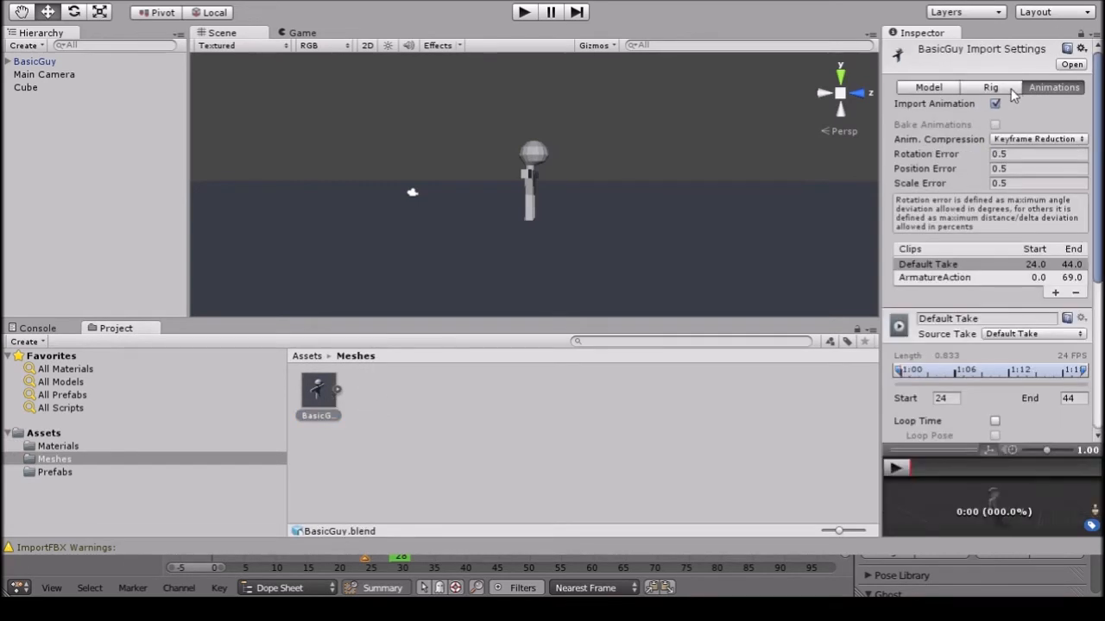
left_click(1018, 93)
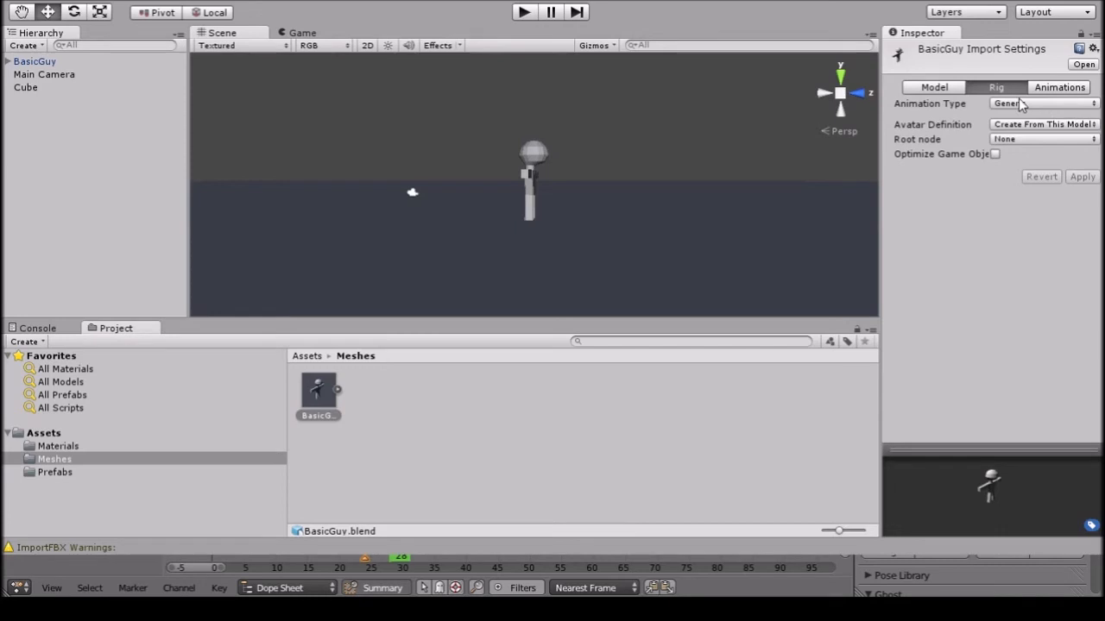
left_click(1033, 104)
left_click(1048, 138)
left_click(1082, 147)
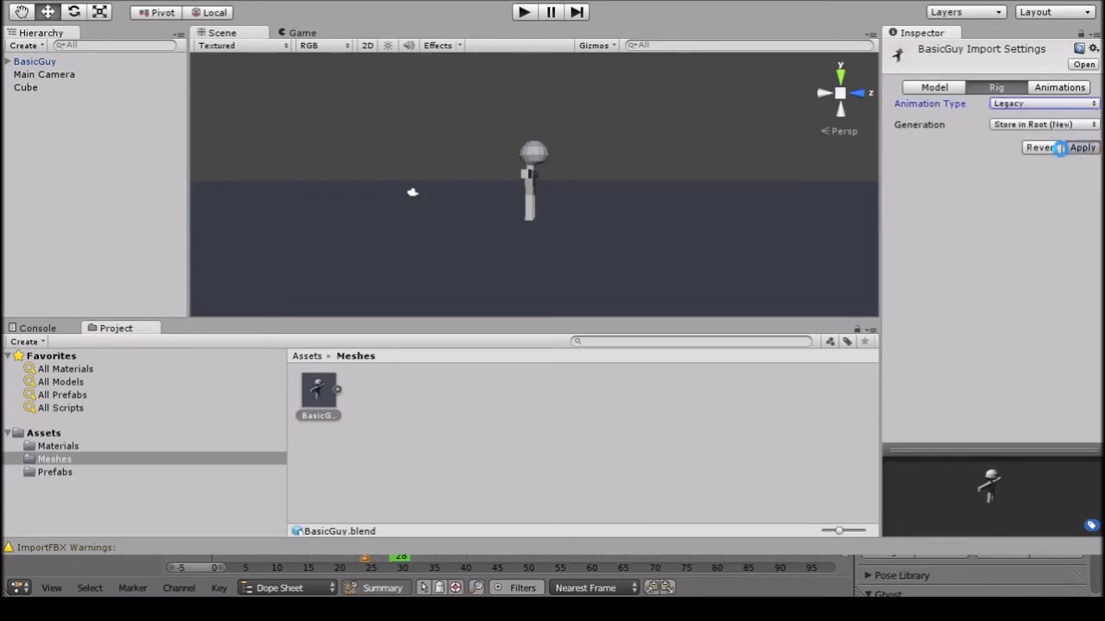
Widen the import settings area and remove the Default Take clip from the model's animations.
left_click(1058, 89)
scroll(974, 188, "down", 3)
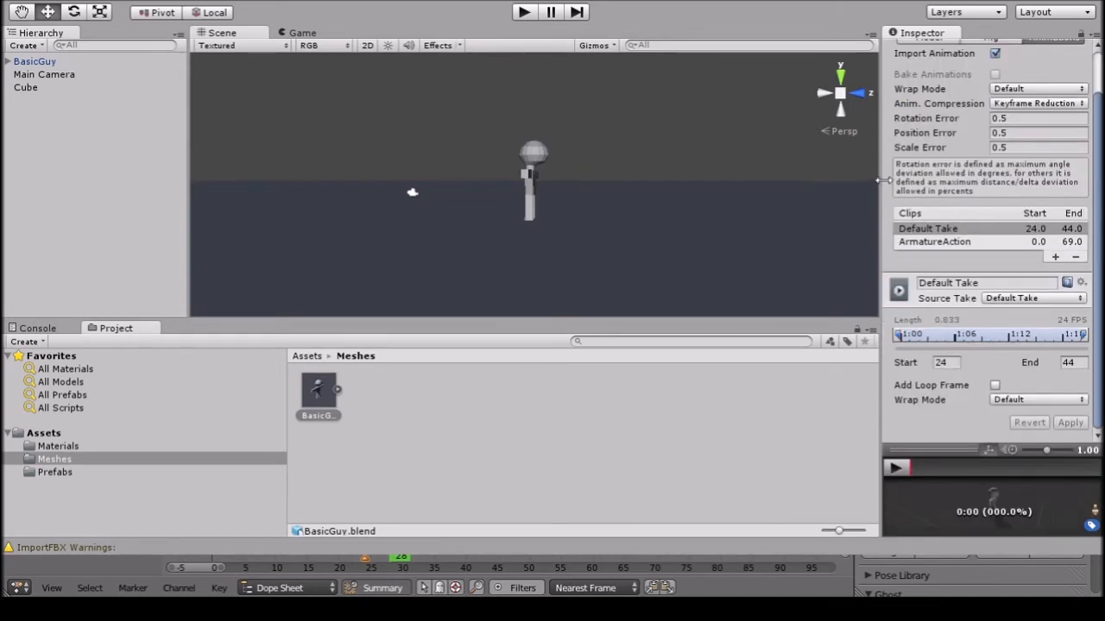
left_click_drag(881, 182, 632, 182)
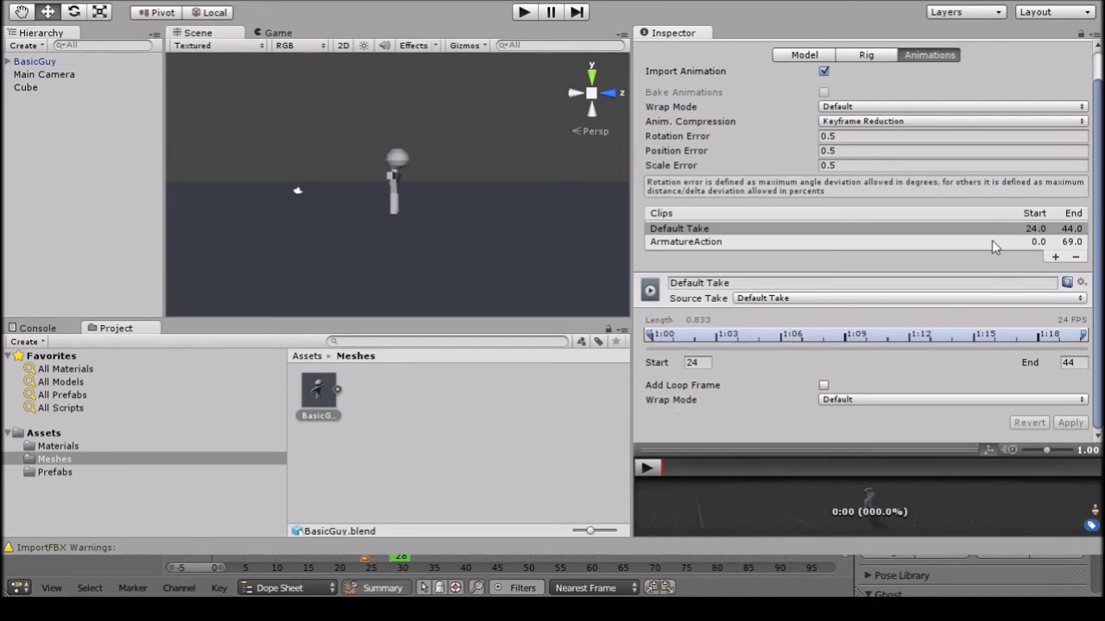
left_click(1076, 257)
Rename the ArmatureAction animation clip as Walk.
left_click(771, 282)
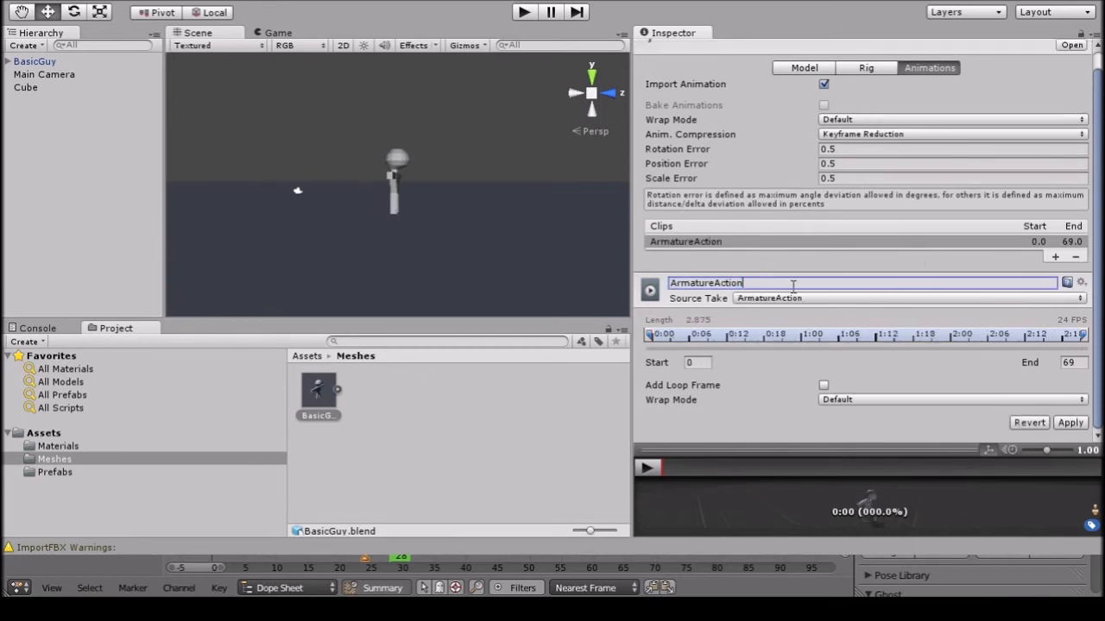
scroll(792, 293, "up", 1)
double_click(703, 301)
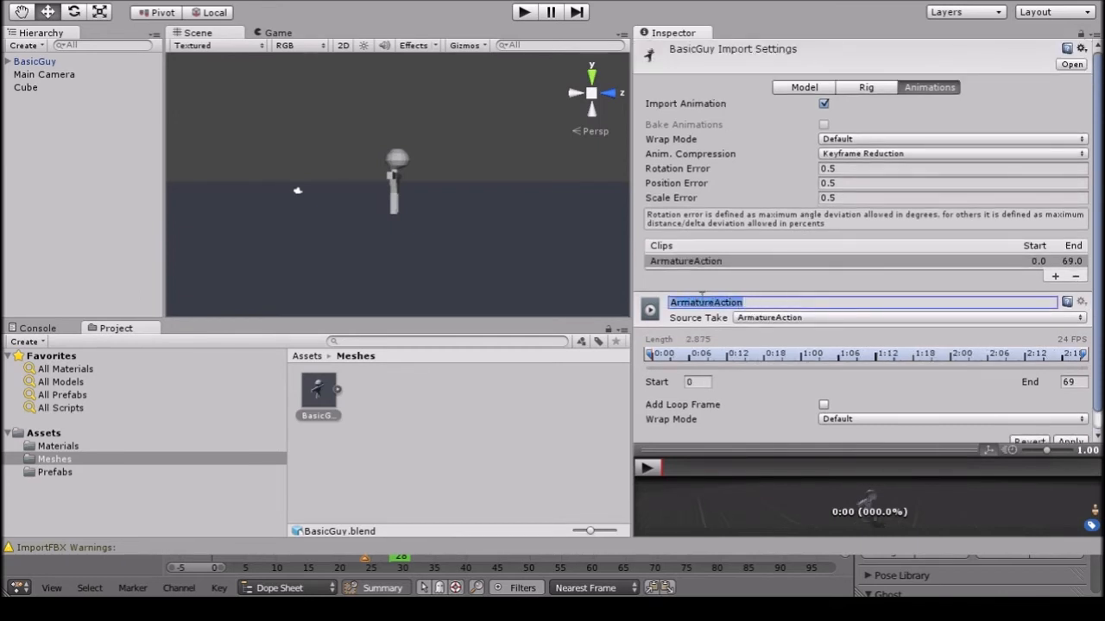
type("Walk")
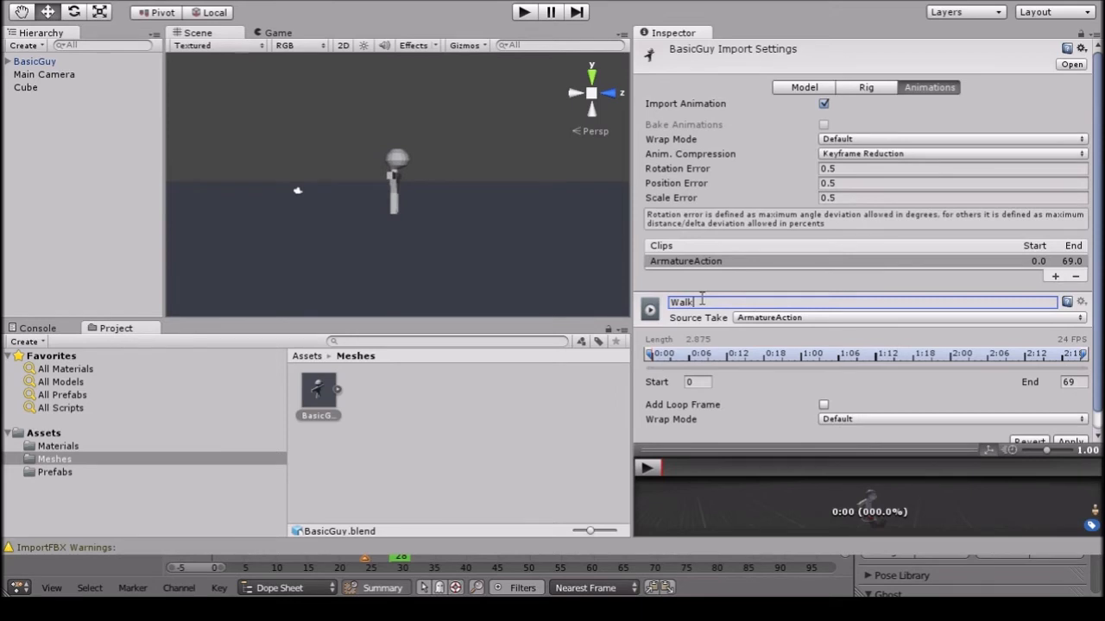
key("Return")
Set the Walk clip's frame range to start at 25 and end at 45.
scroll(863, 354, "down", 1)
left_click(704, 363)
left_click_drag(706, 362, 679, 365)
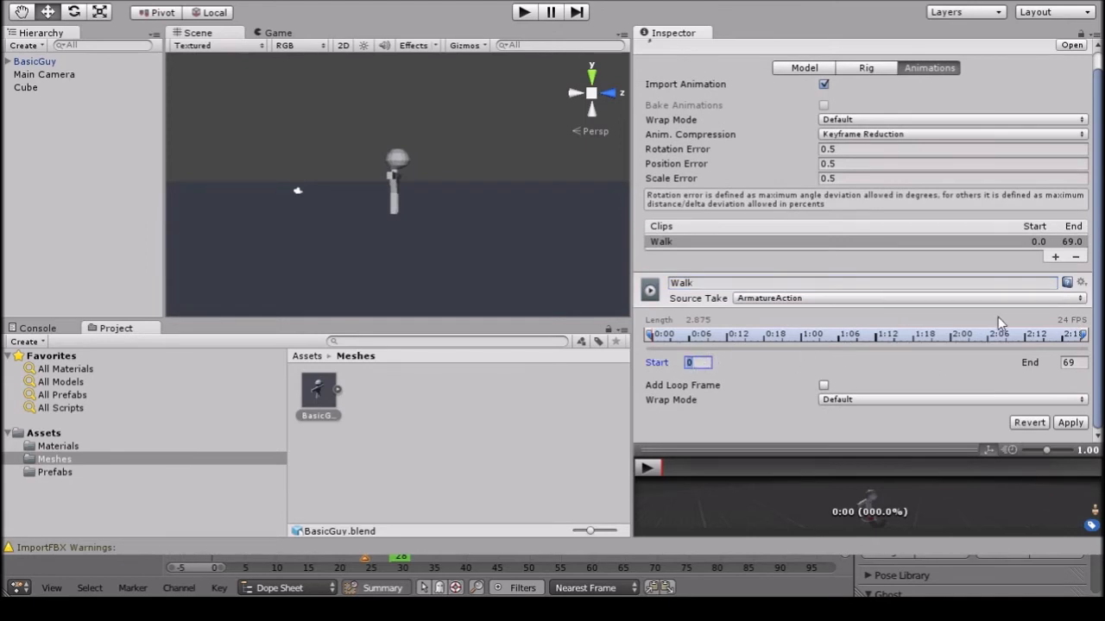
type("25")
key("Tab")
type("45")
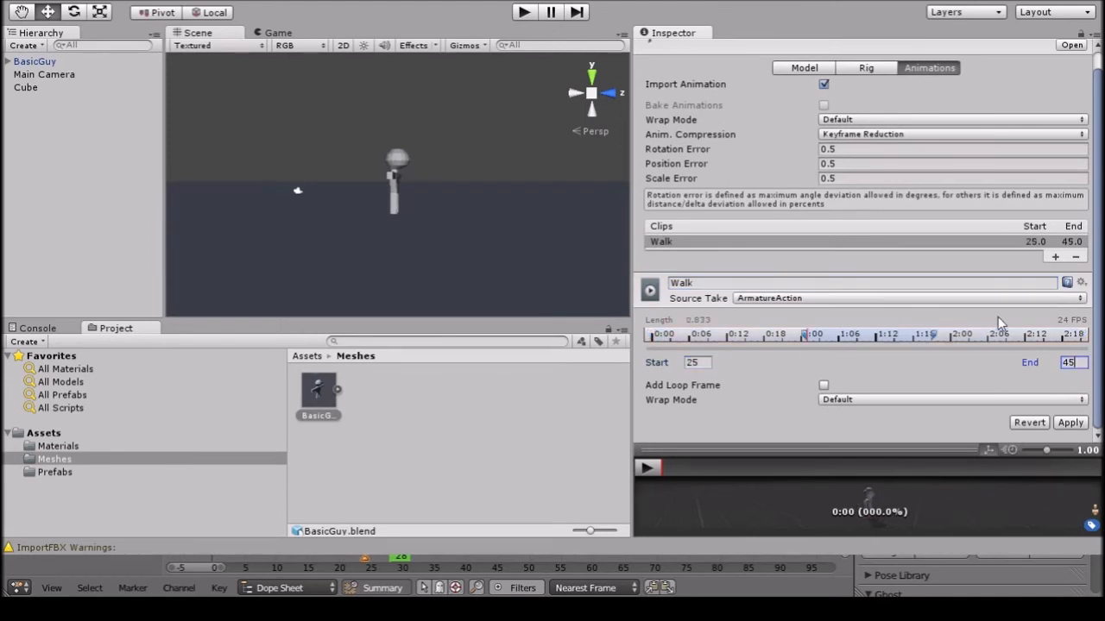
Enlarge the model preview and apply the Walk clip's import settings.
left_click_drag(795, 451, 779, 312)
scroll(863, 172, "down", 5)
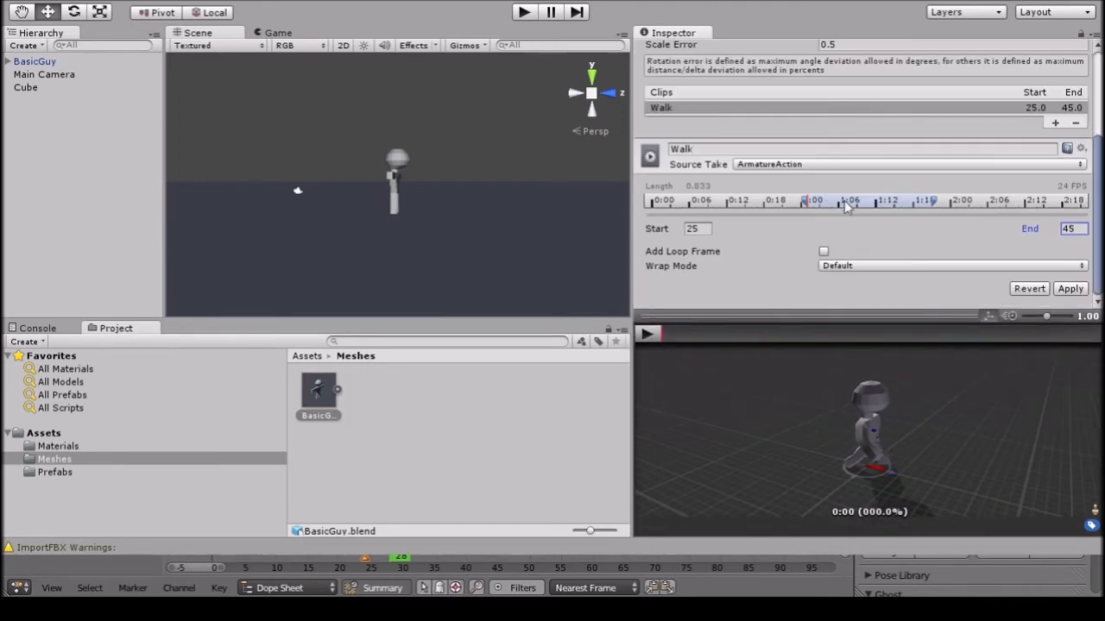
left_click(1070, 288)
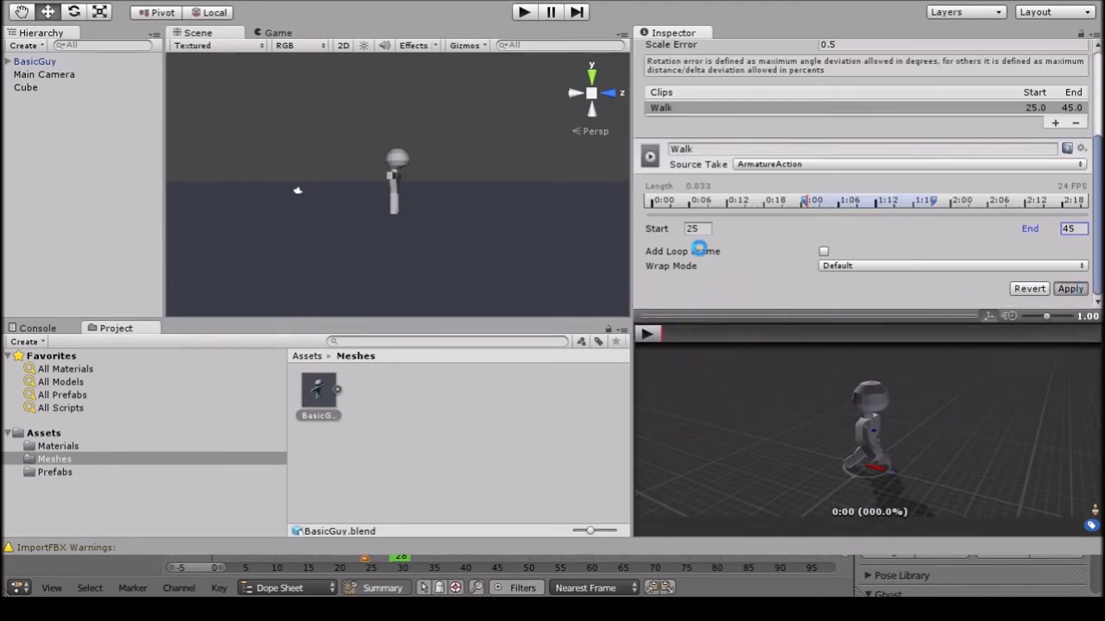
Play the Walk clip in the model preview, stop it, and shrink the preview and inspector areas.
left_click(647, 333)
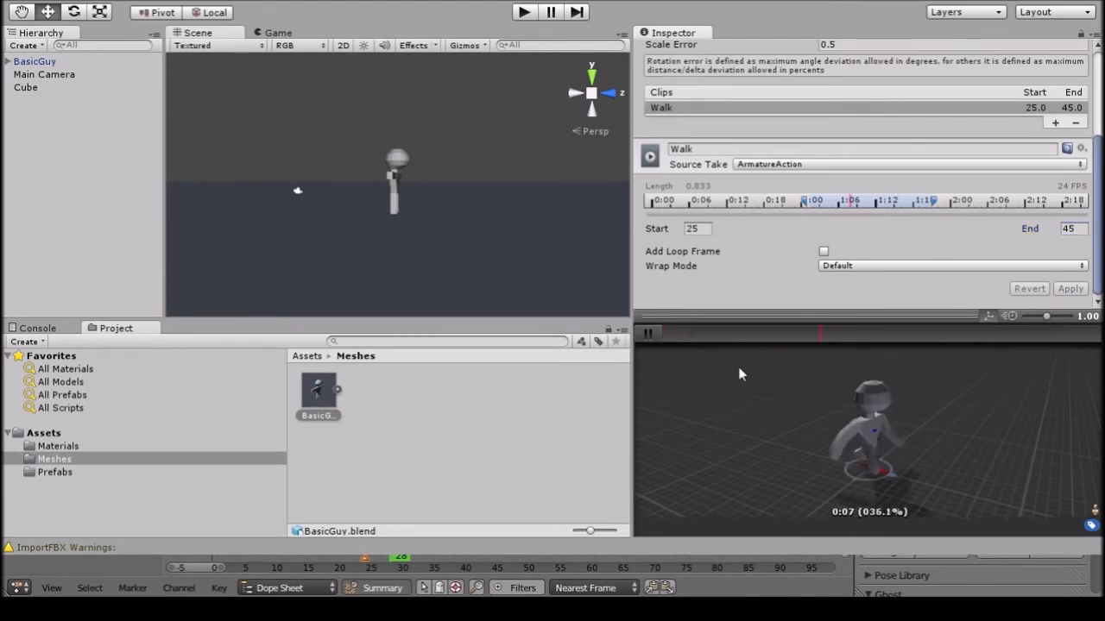
left_click_drag(969, 428, 936, 421, "alt")
left_click(655, 335)
left_click_drag(800, 315, 823, 393)
left_click_drag(627, 227, 880, 229)
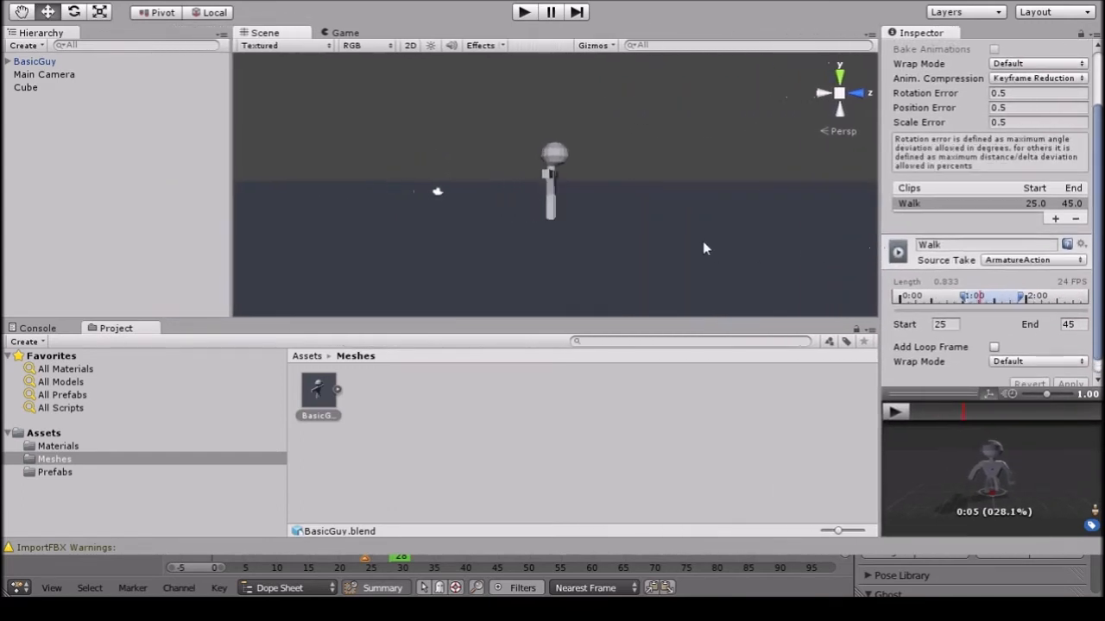
Delete the old BasicGuy object from the scene.
left_click(38, 62)
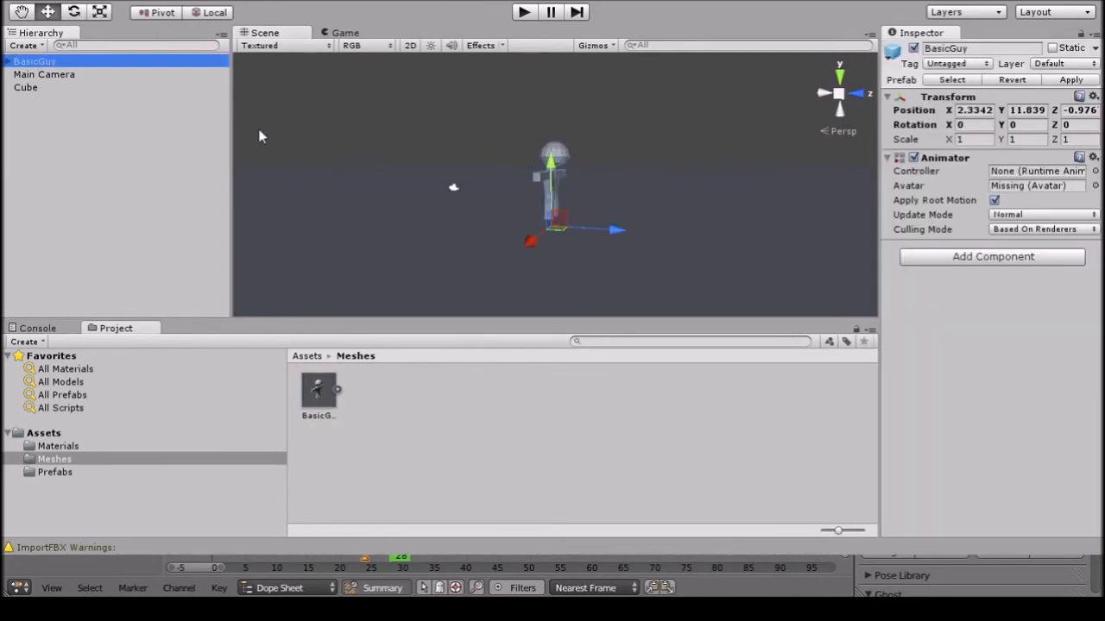
left_click(76, 67)
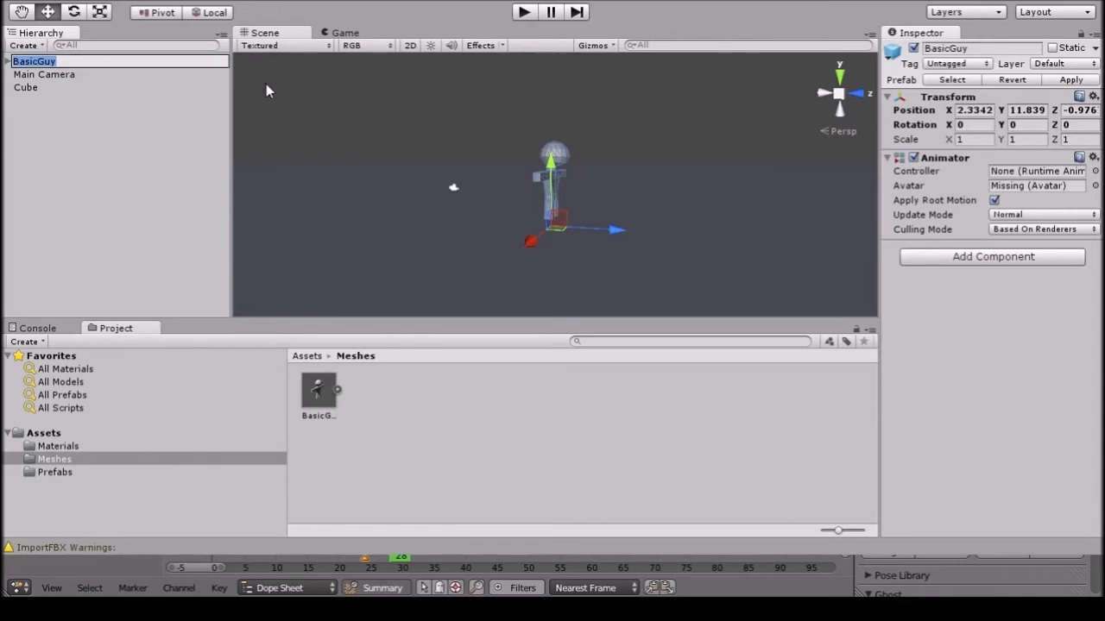
key("Return")
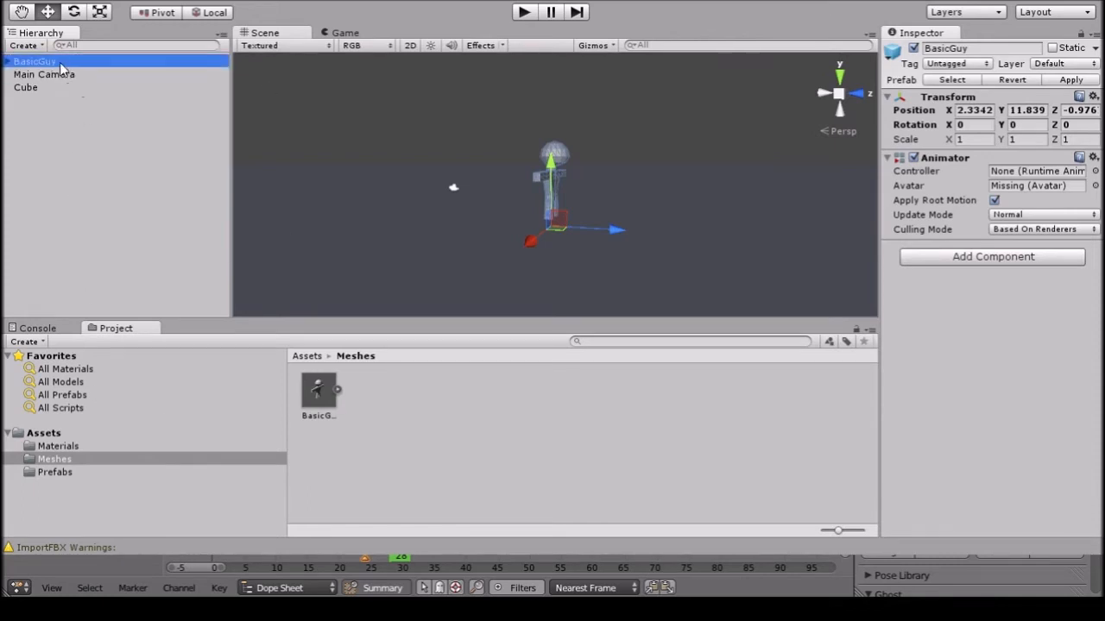
key("Delete")
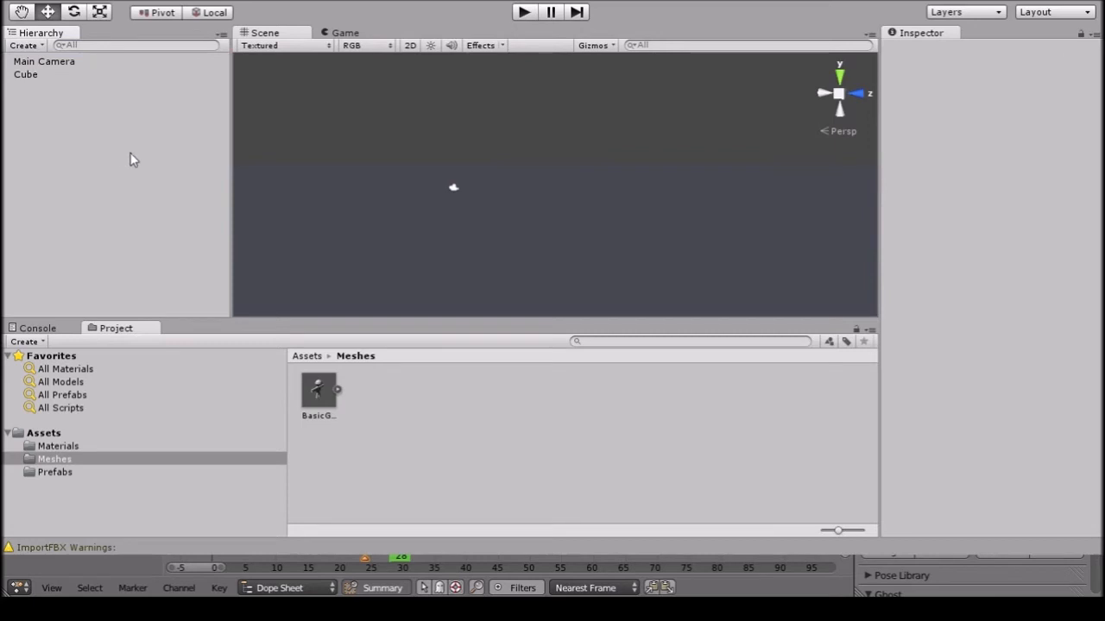
Delete the outdated BasicGuy prefab from the Prefabs folder.
left_click(53, 472)
left_click(309, 397)
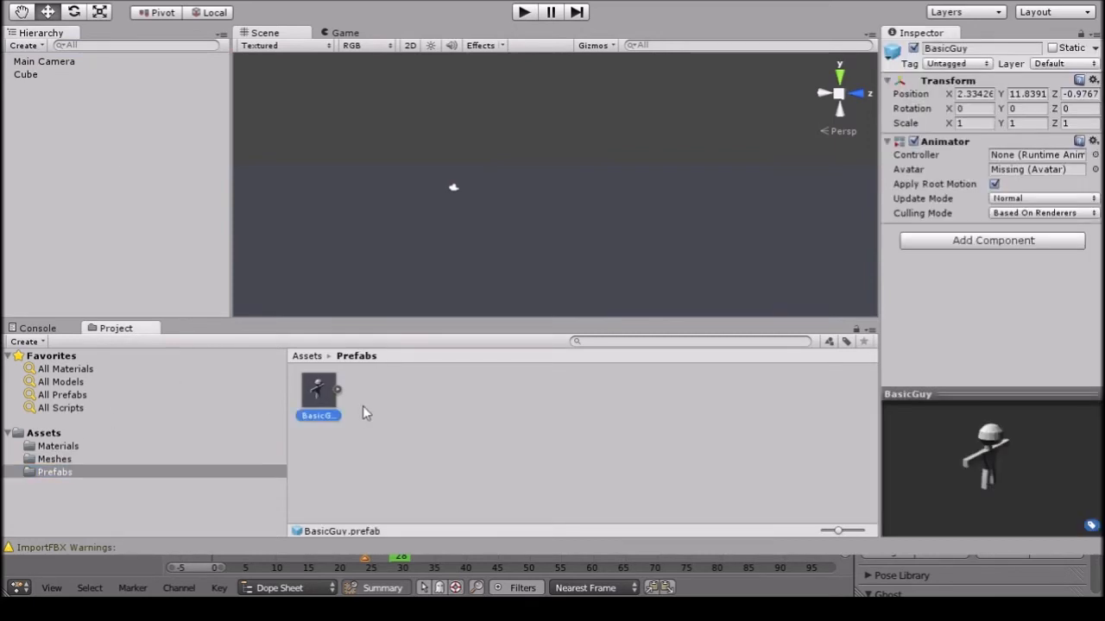
key("shift+Delete")
Place the BasicGuy model from the Meshes folder into the scene and check its list of animations.
left_click(55, 459)
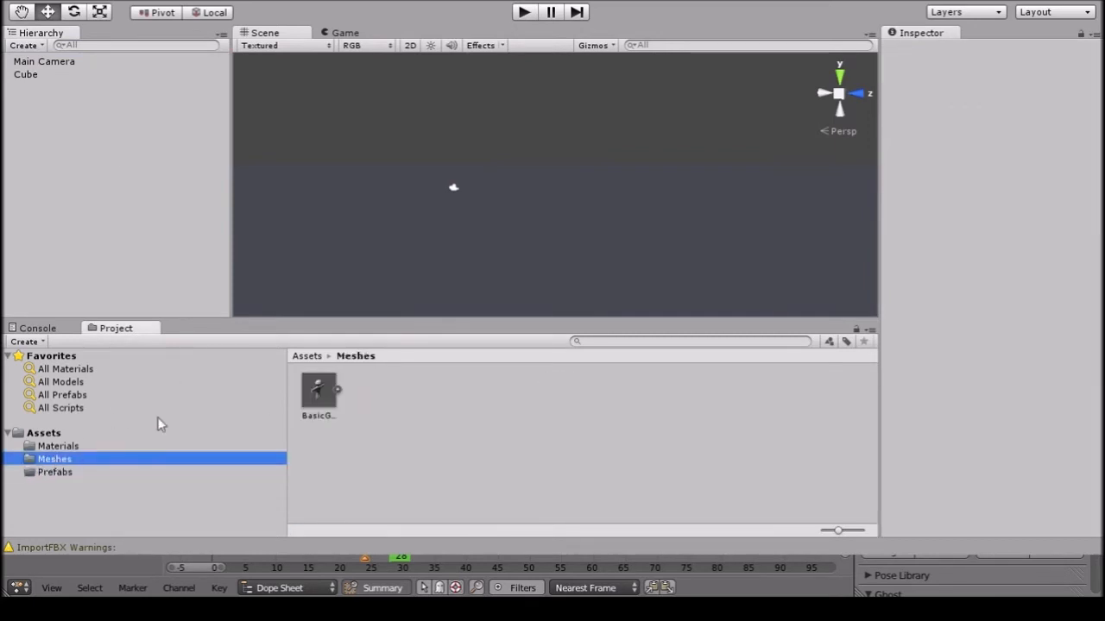
left_click_drag(315, 390, 429, 210)
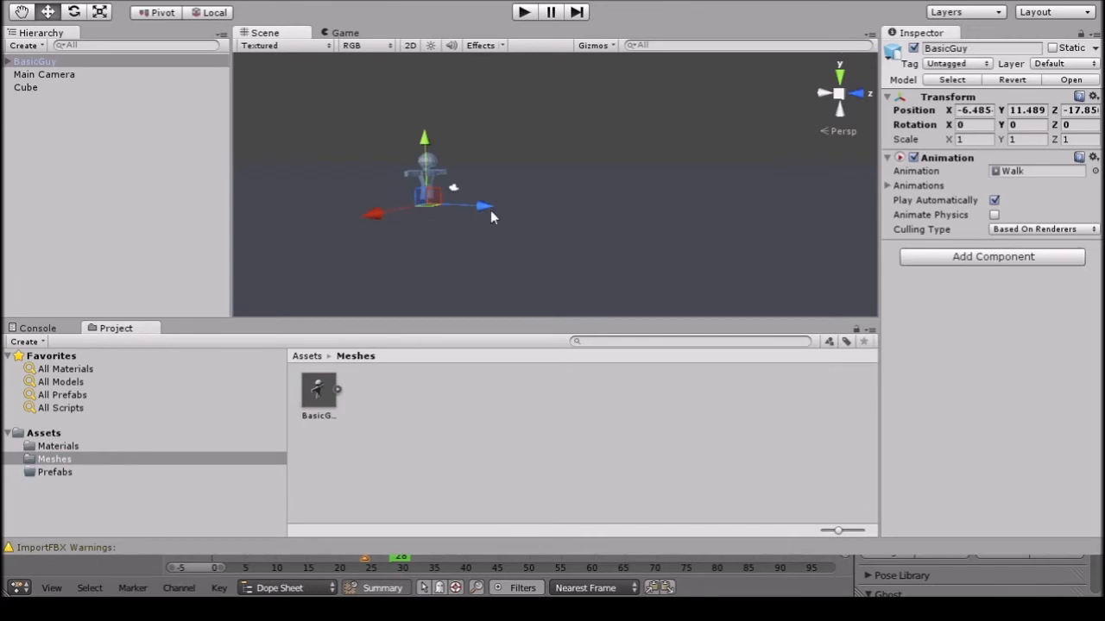
left_click(889, 185)
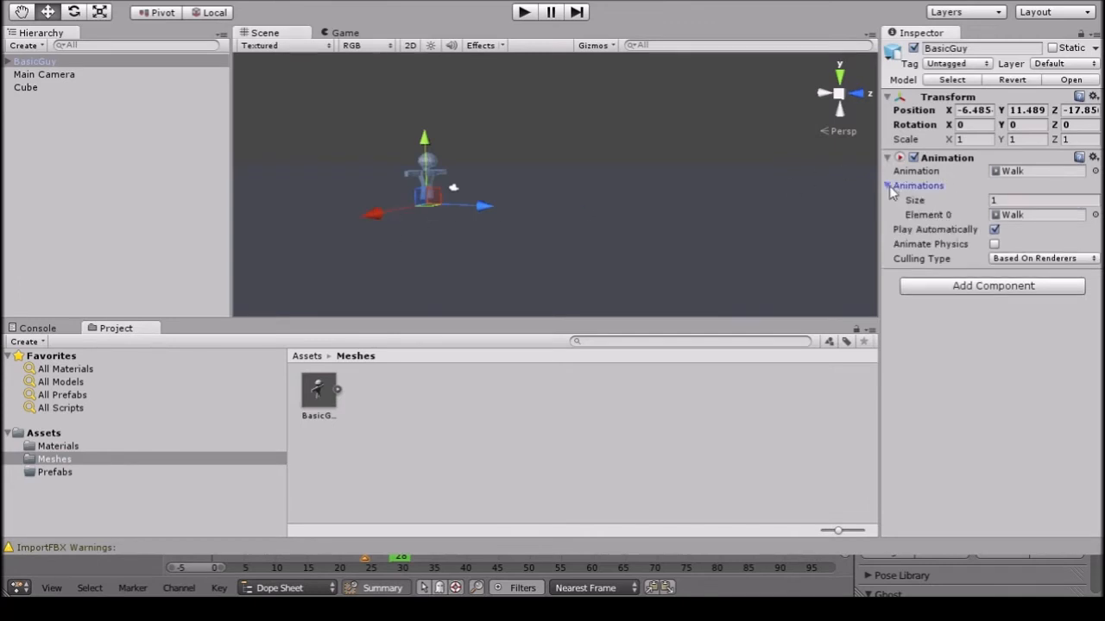
left_click(888, 185)
left_click(888, 184)
Create a folder named Scripts in Assets.
left_click(52, 434)
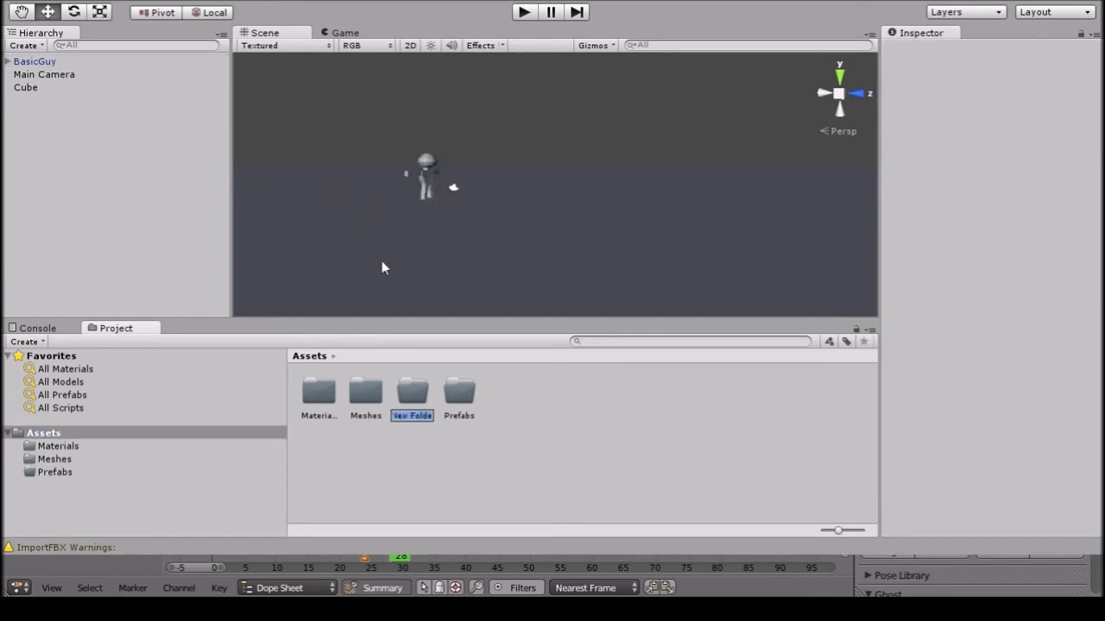
type("Scripts")
key("Return")
Create a C# script named WalkAround in the Scripts folder and open it in MonoDevelop.
double_click(471, 399)
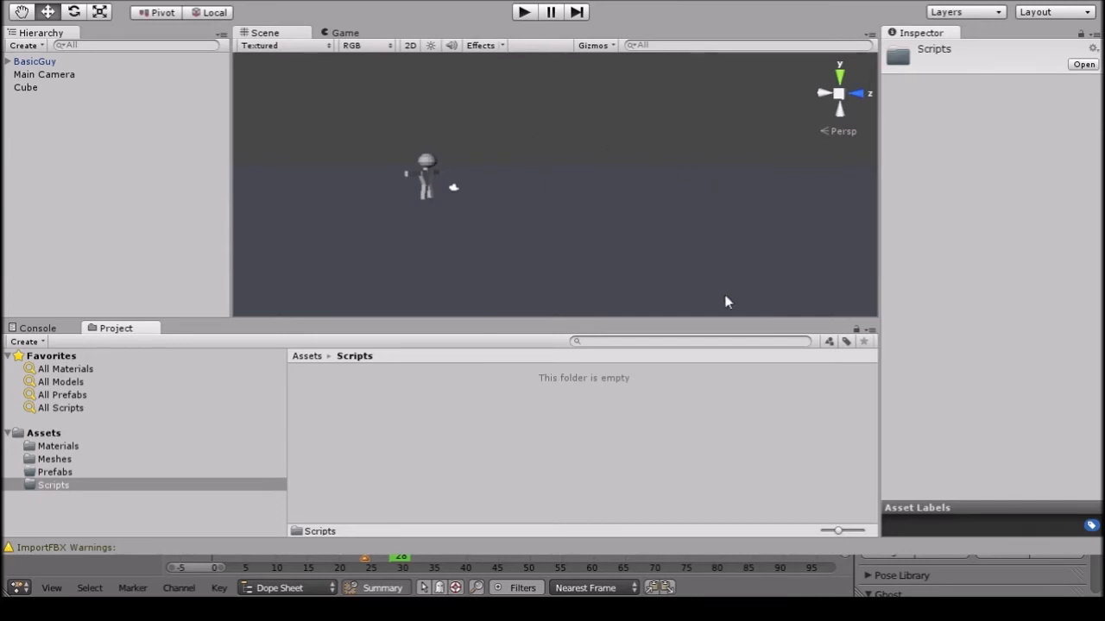
left_click(511, 453)
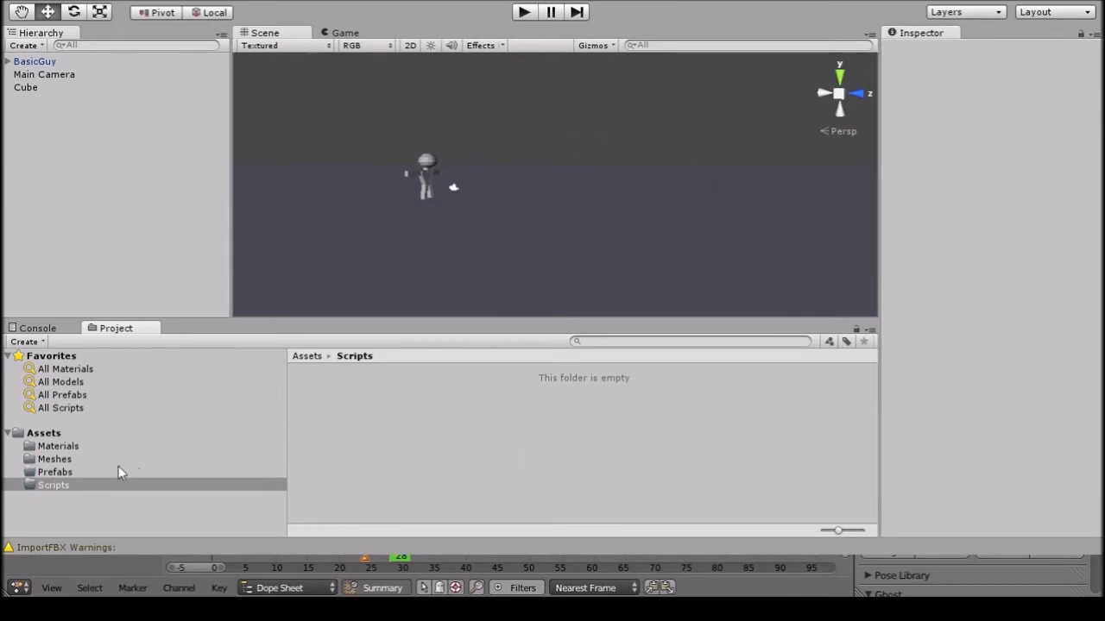
left_click(330, 425)
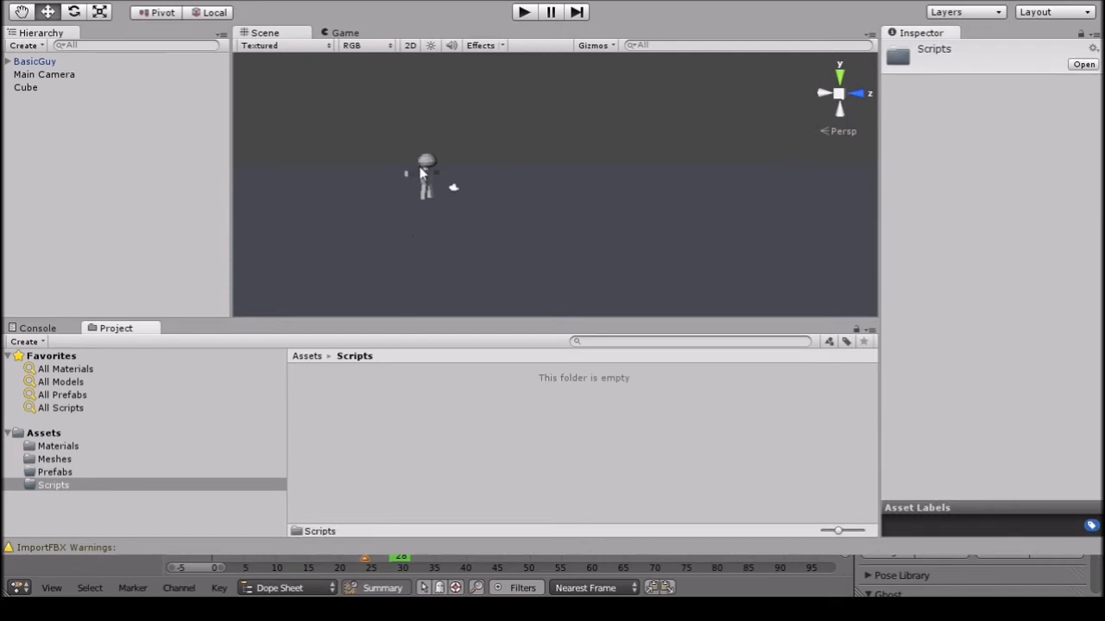
left_click(619, 214)
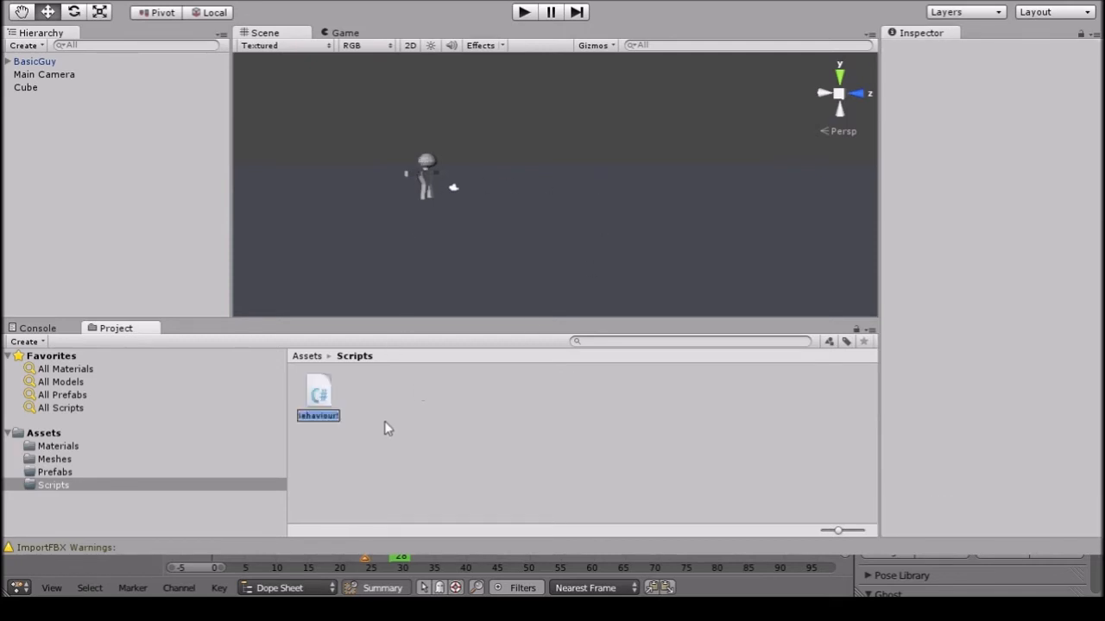
type("Walk")
type("Around")
key("Return")
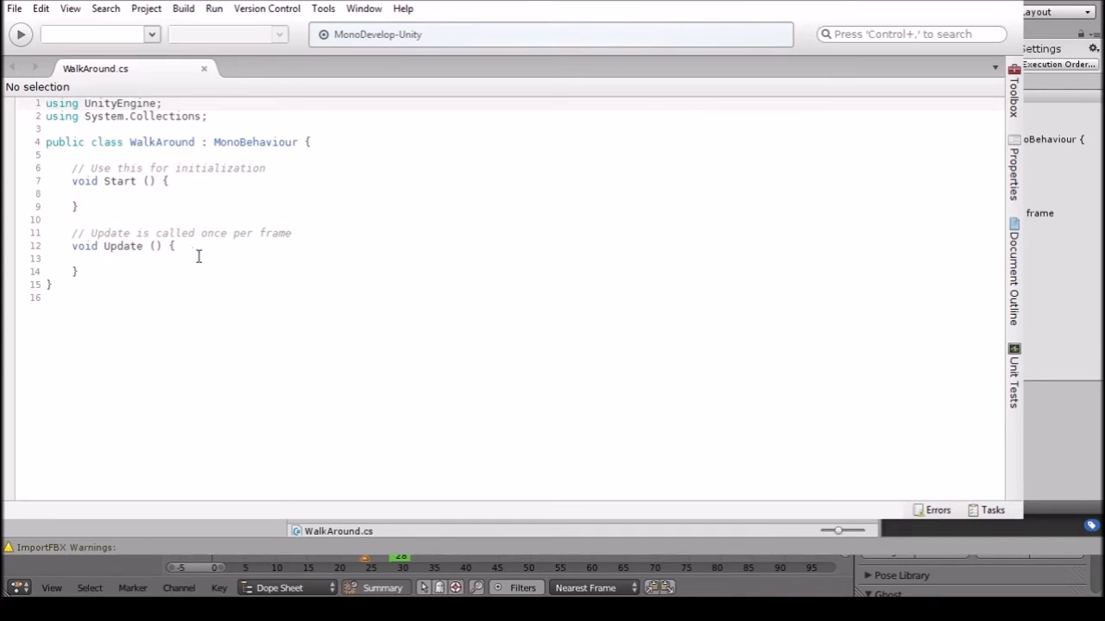
In Update, add an if block for Input.GetButtonDown ("Forward") that sets forward = true;.
left_click(198, 253)
key("Tab")
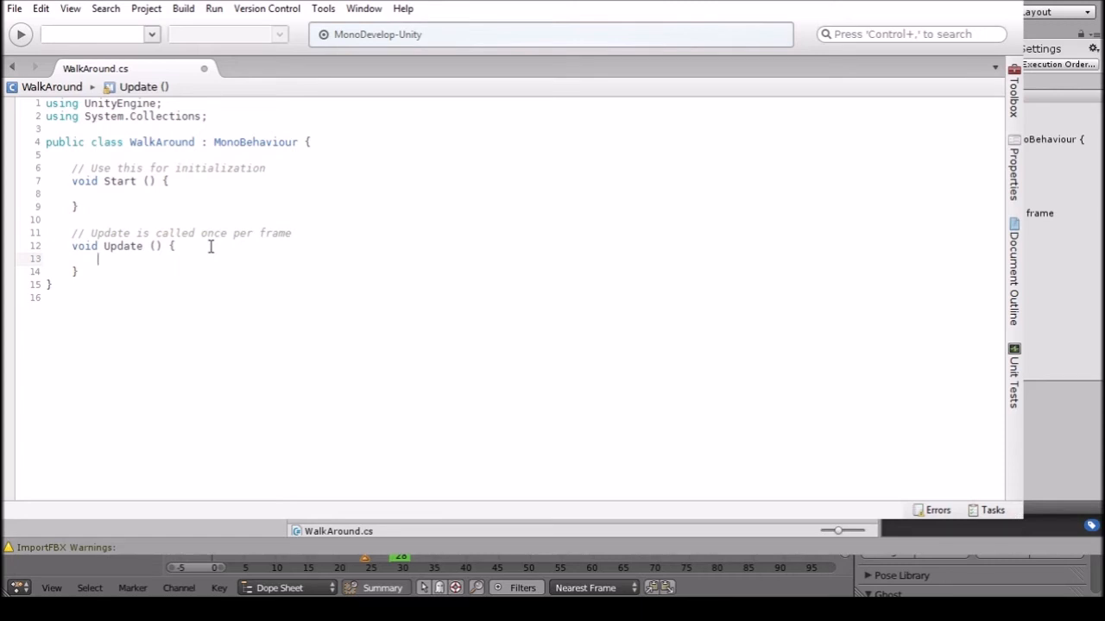
type("if(Input.GetButtonDown (\"Walk\"")
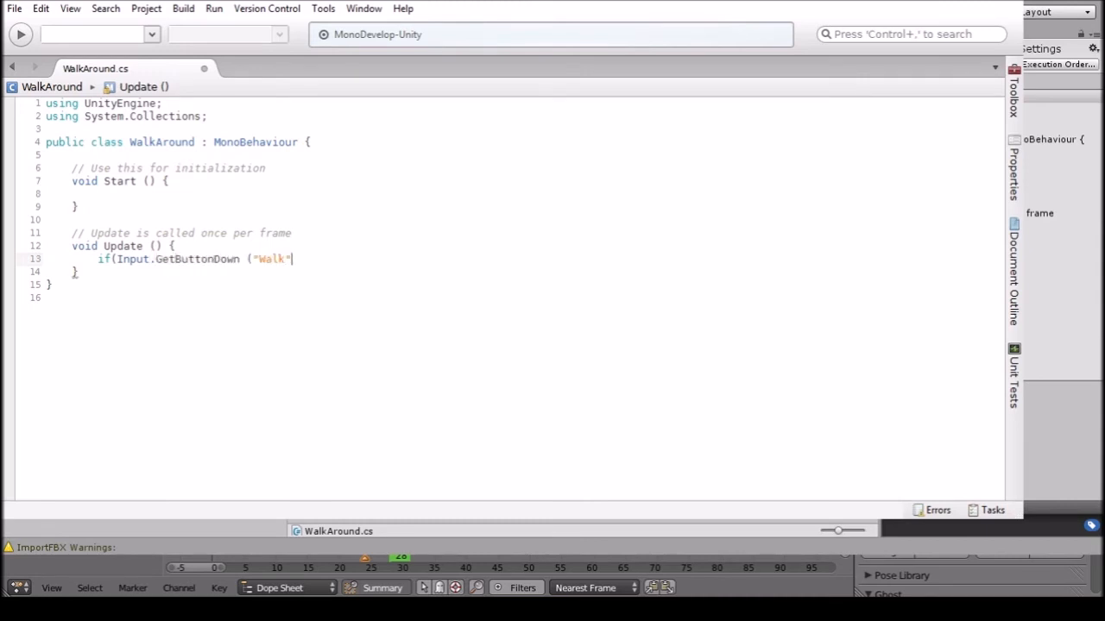
type("){}")
key("Return")
left_click_drag(258, 260, 287, 260)
type("Forward")
left_click(170, 272)
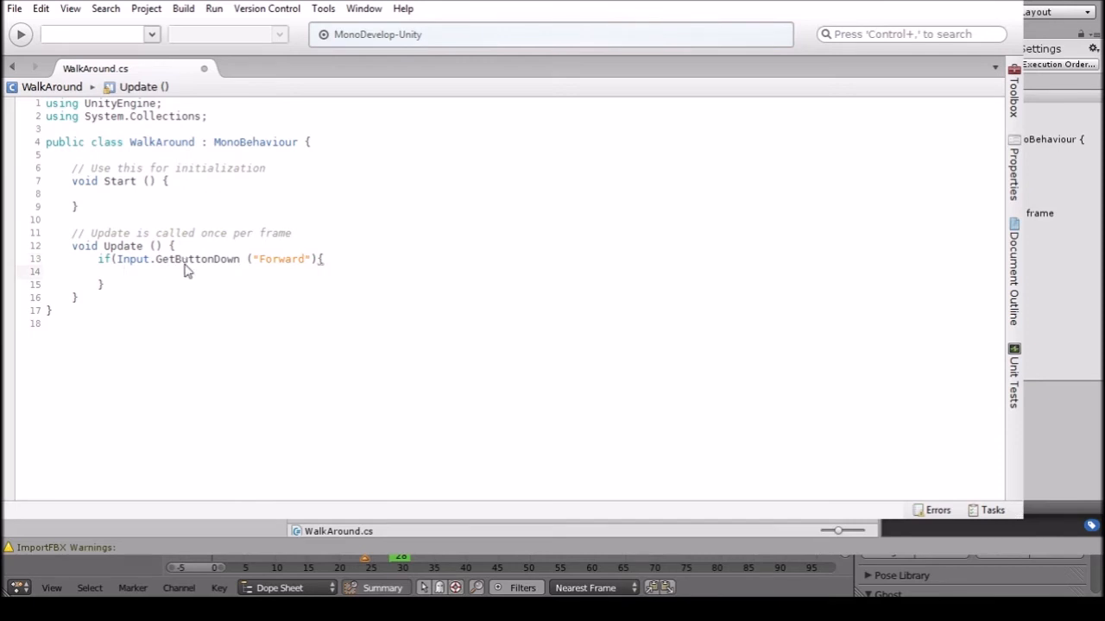
type("forward = true;")
Declare public bool forward; at the start of the WalkAround class.
left_click(152, 155)
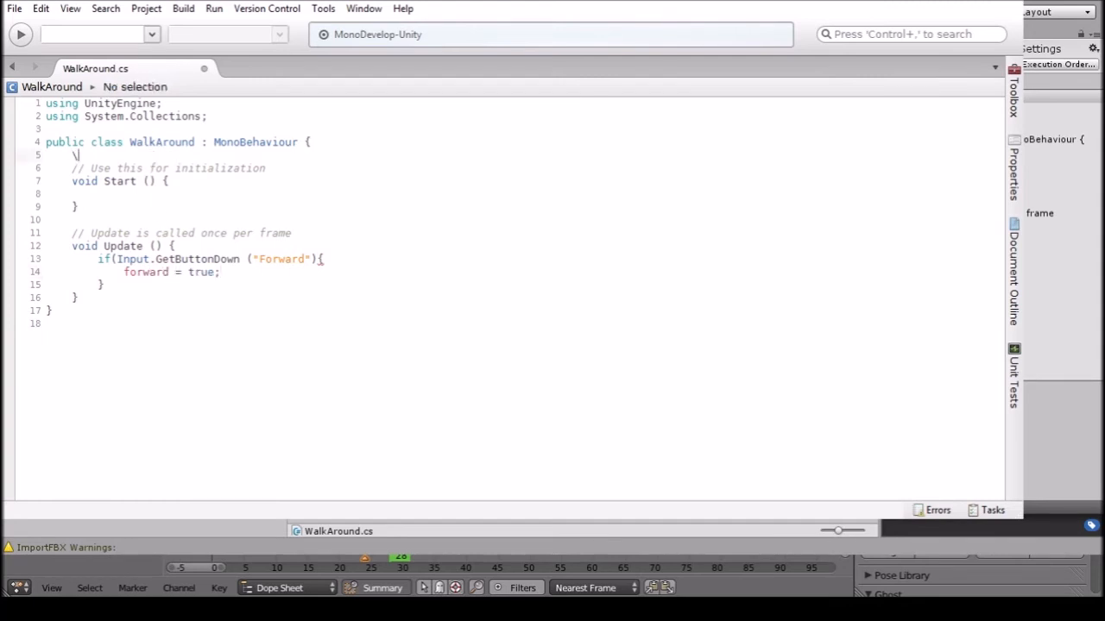
type("pr")
key("BackSpace")
type("ublic bool ")
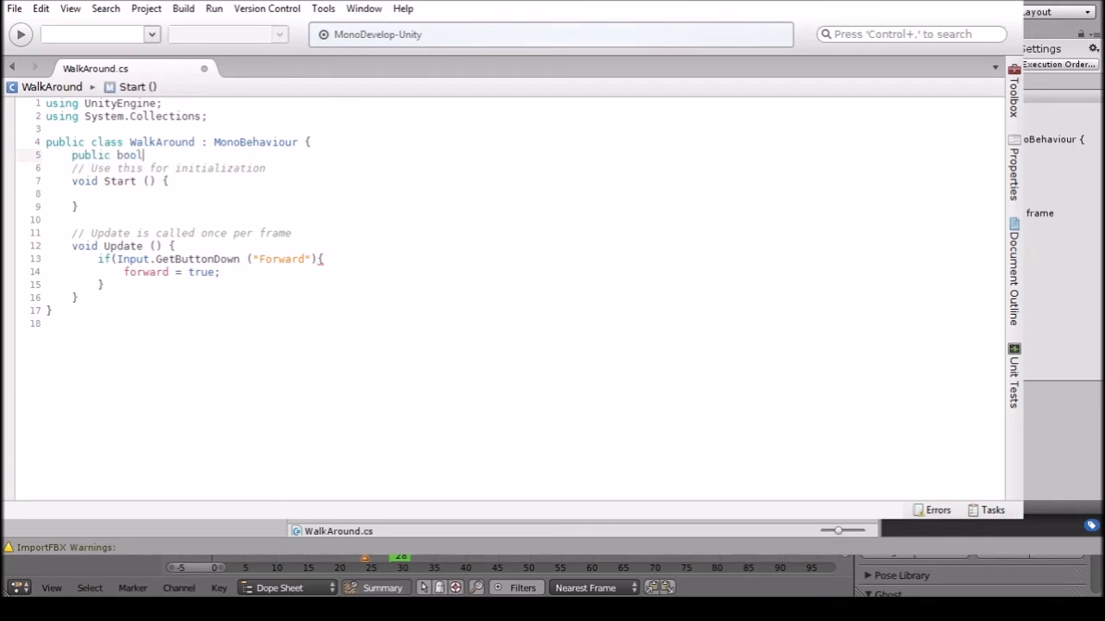
type("forward;")
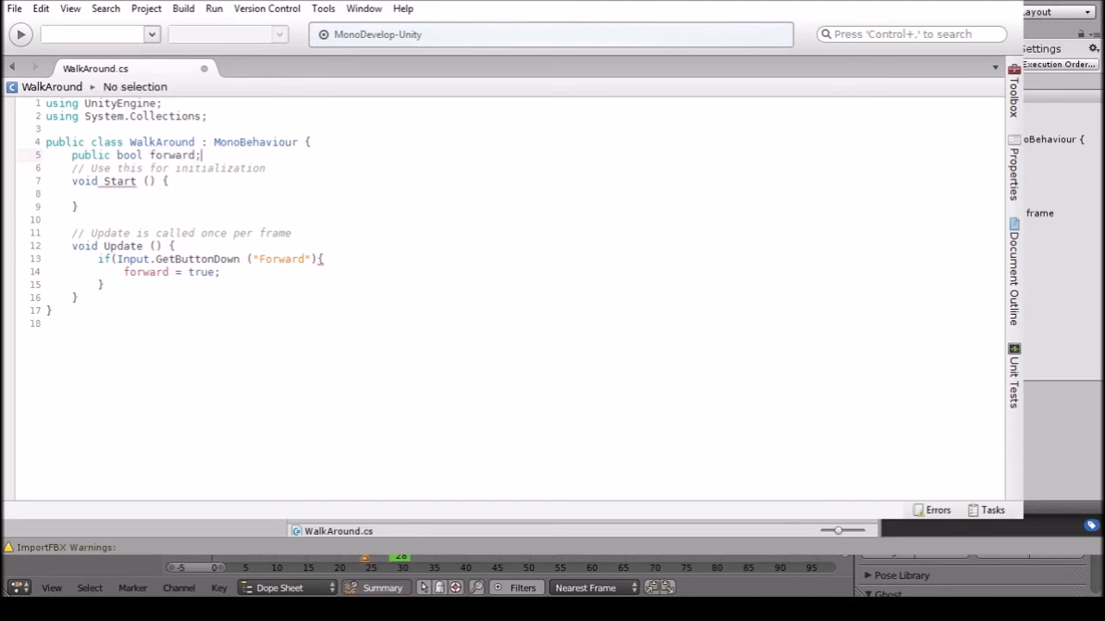
Initialise the variable in Start with forward = false;.
left_click(192, 191)
key("Tab")
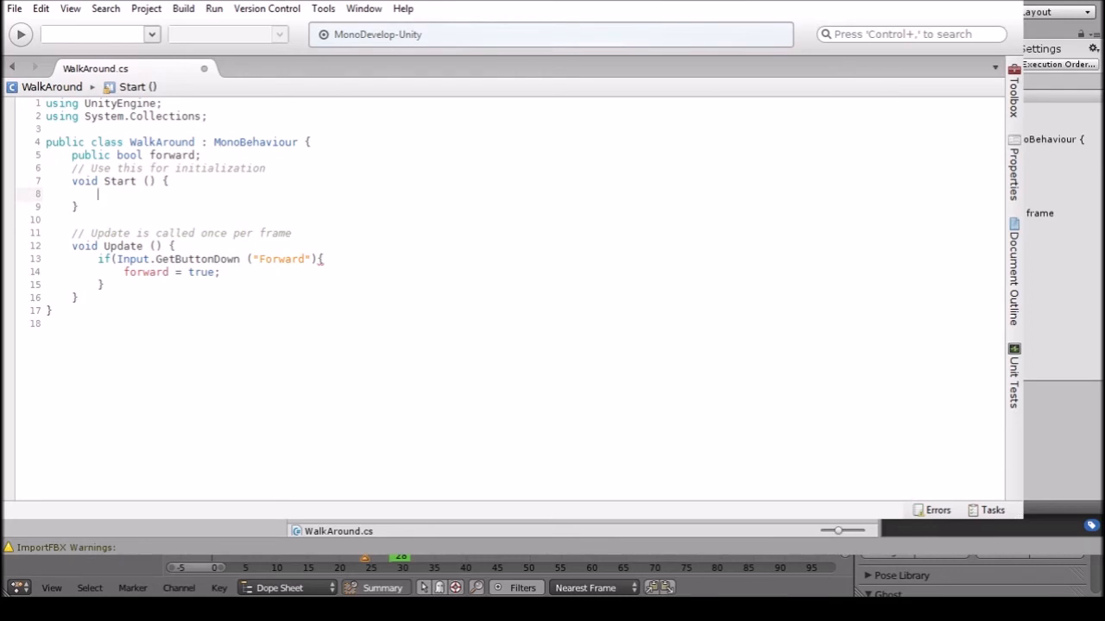
left_click_drag(98, 259, 164, 282)
left_click(162, 286)
left_click_drag(293, 234, 73, 234)
left_click(92, 234)
left_click(122, 193)
type("forward = false;")
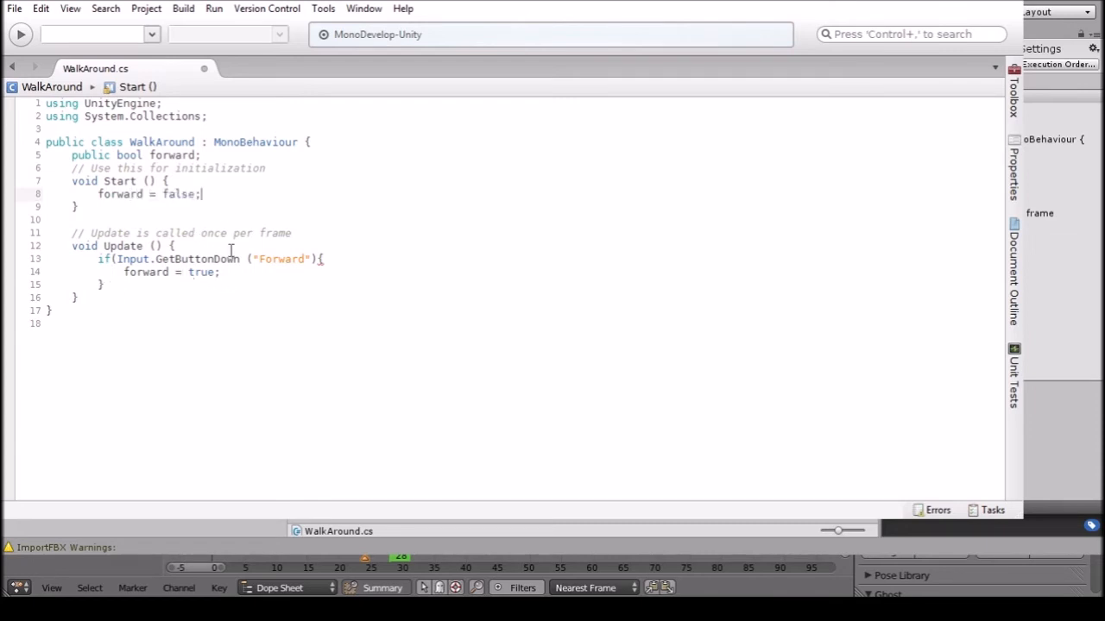
Declare the public bool variables backward, left and right below forward.
left_click(206, 156)
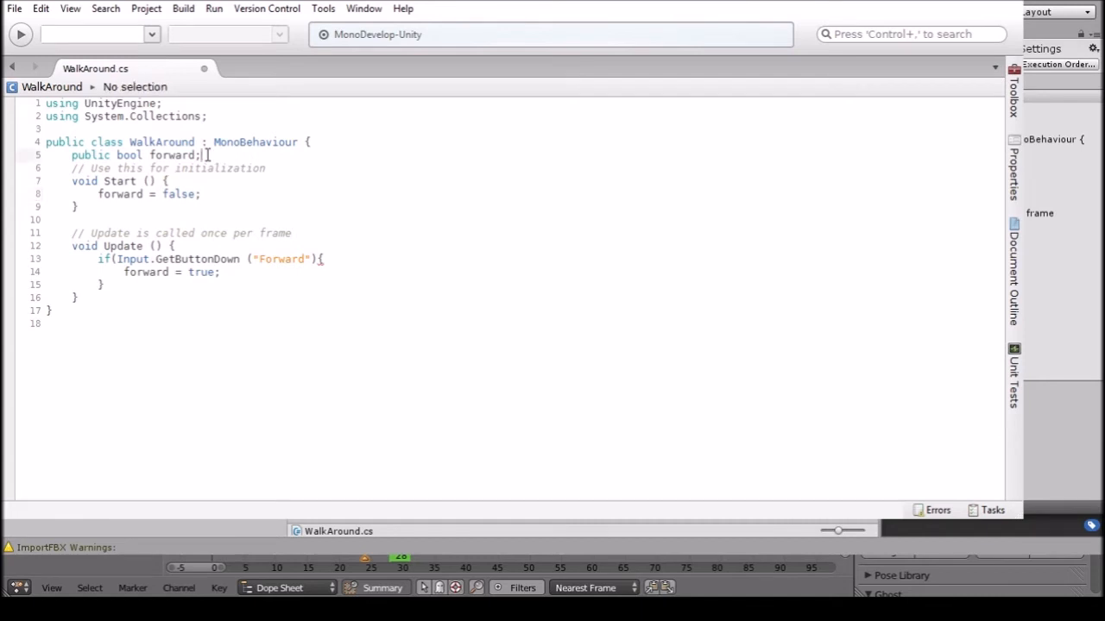
key("Return")
type("public bool backward;")
key("Return")
type("public b")
type("oll left;")
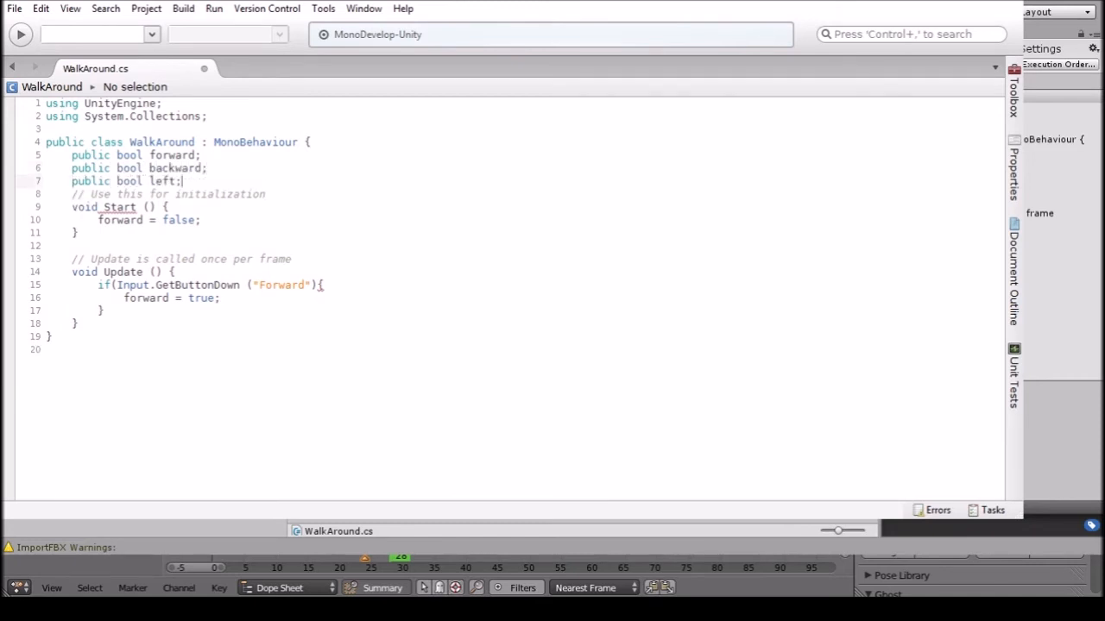
key("Return")
type("publiv")
key("BackSpace")
type("c bool right;")
In Start, set backward, left and right to false below the forward line.
left_click(215, 232)
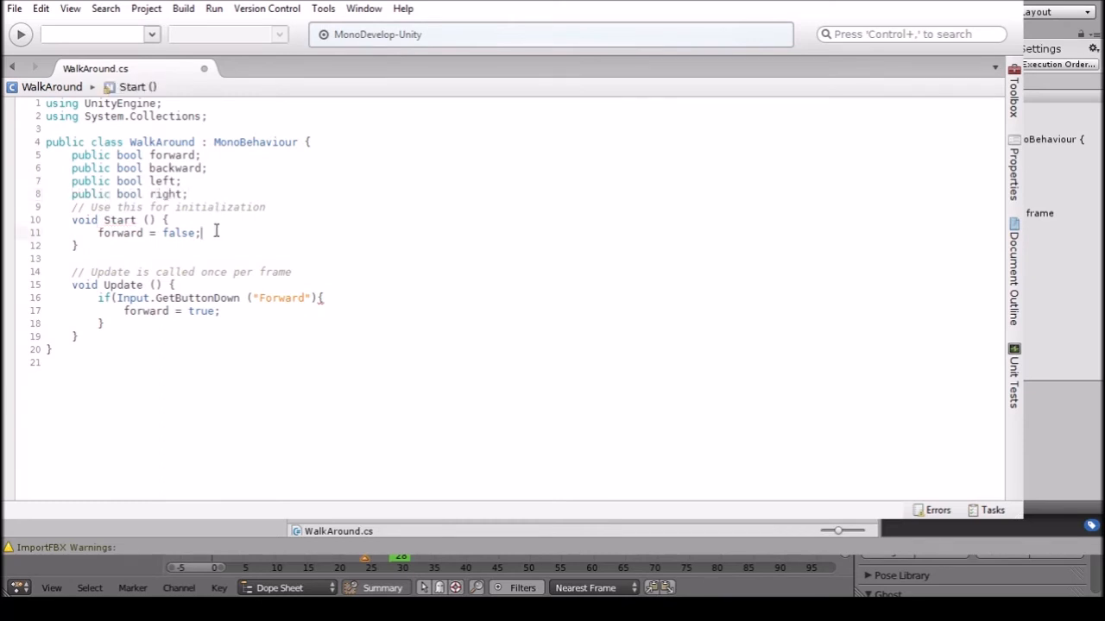
key("Return")
type("backward - ")
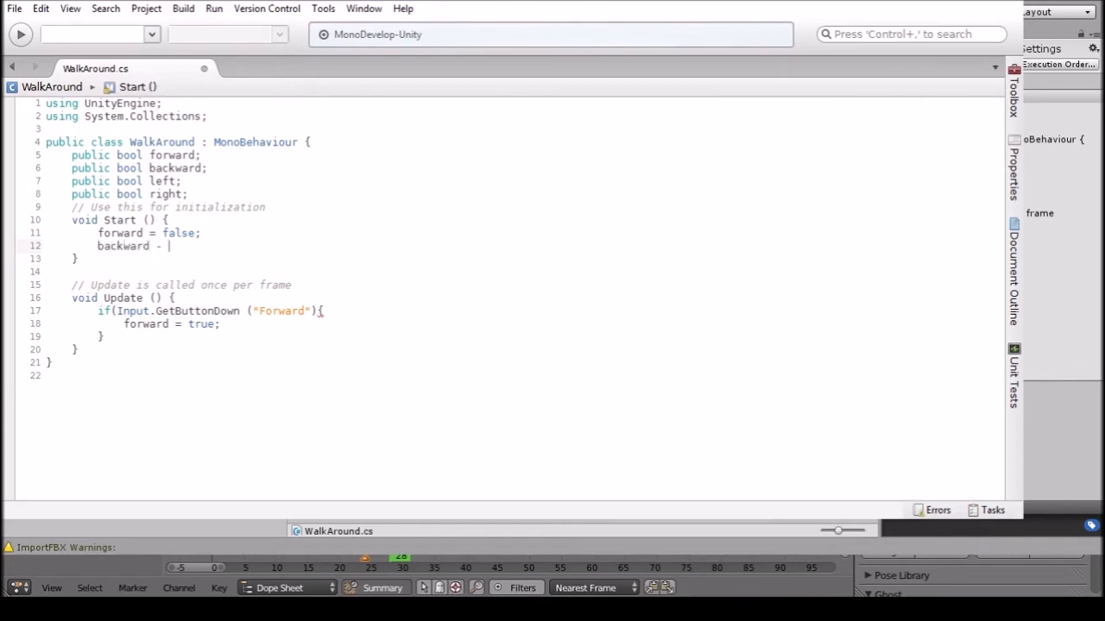
type("f")
key("BackSpace")
key("BackSpace")
key("BackSpace")
type("= false;")
key("Return")
type("left = false;")
key("Return")
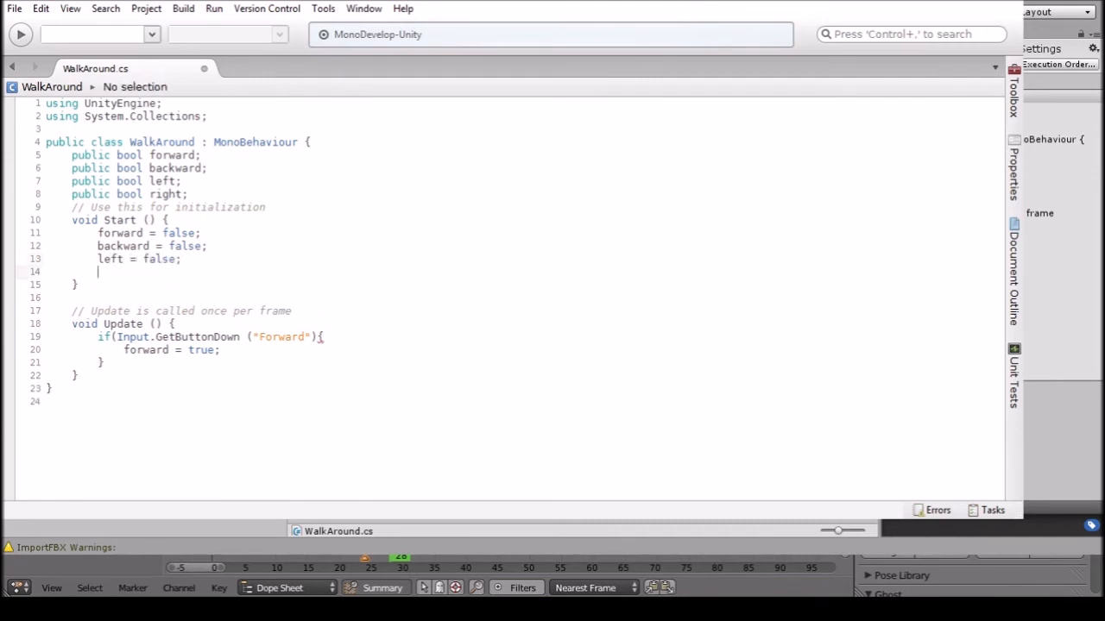
left_click_drag(52, 155, 197, 194)
left_click(204, 259)
key("Return")
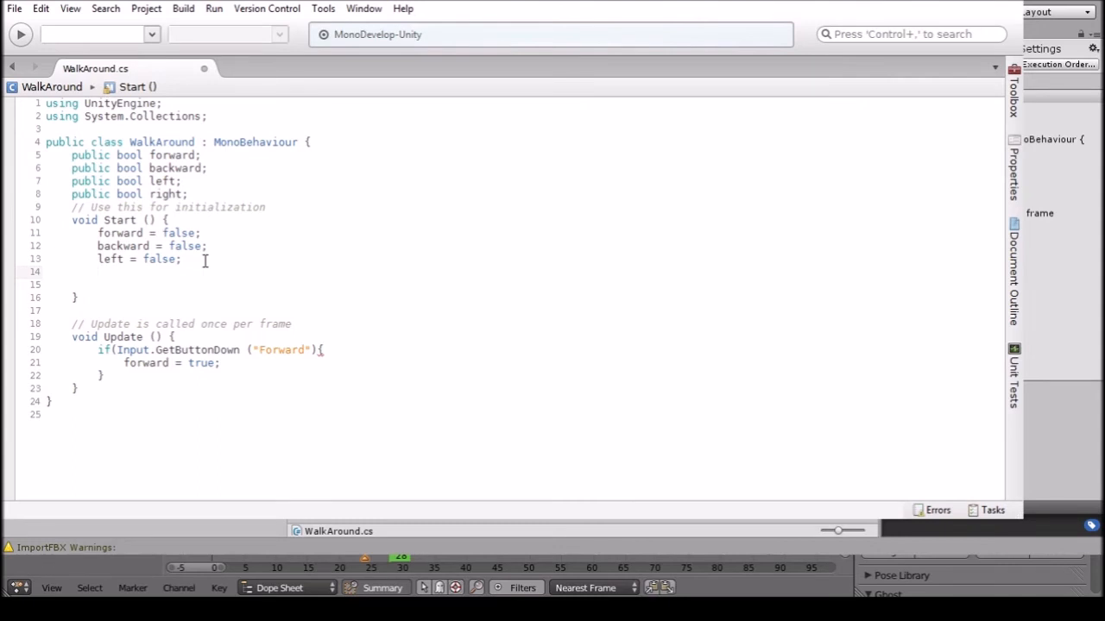
type("right = false;se")
key("BackSpace")
key("BackSpace")
key("BackSpace")
Add an if(forward) block in Update below the Forward button check, and space out that check's opening brace.
left_click(160, 375)
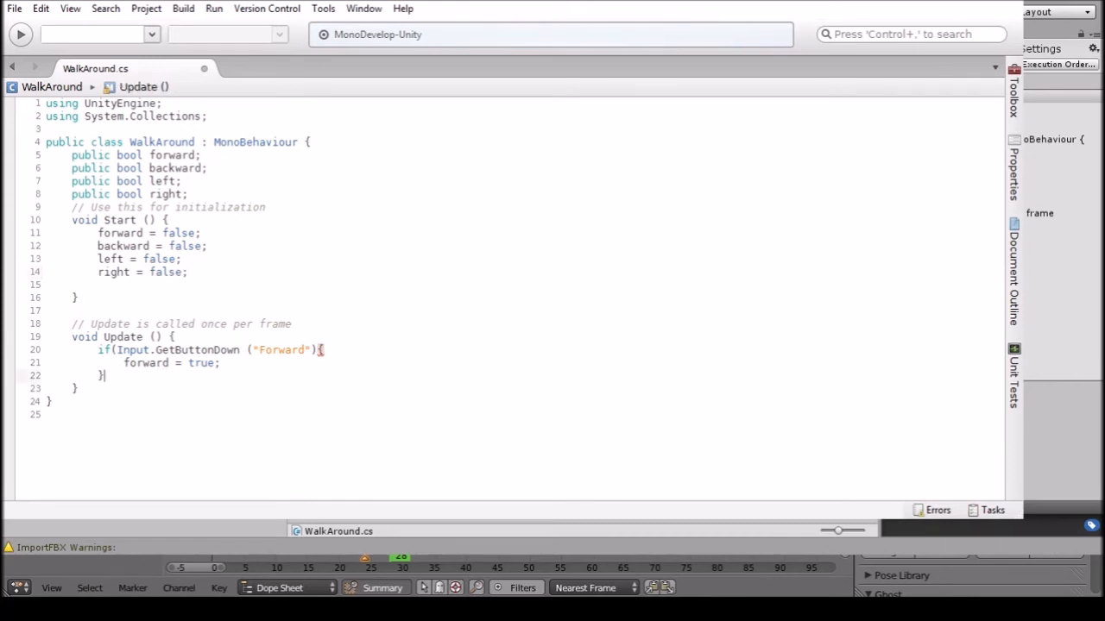
left_click(317, 349)
left_click(242, 377)
key("Return")
key("Return")
type("if(fo")
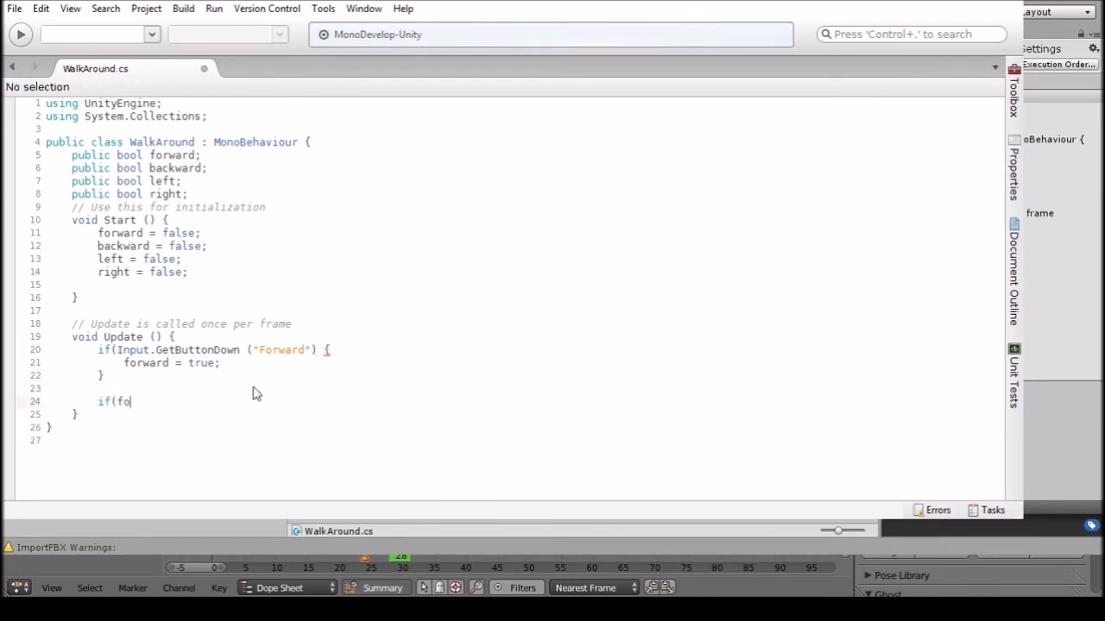
type("rward){")
key("Return")
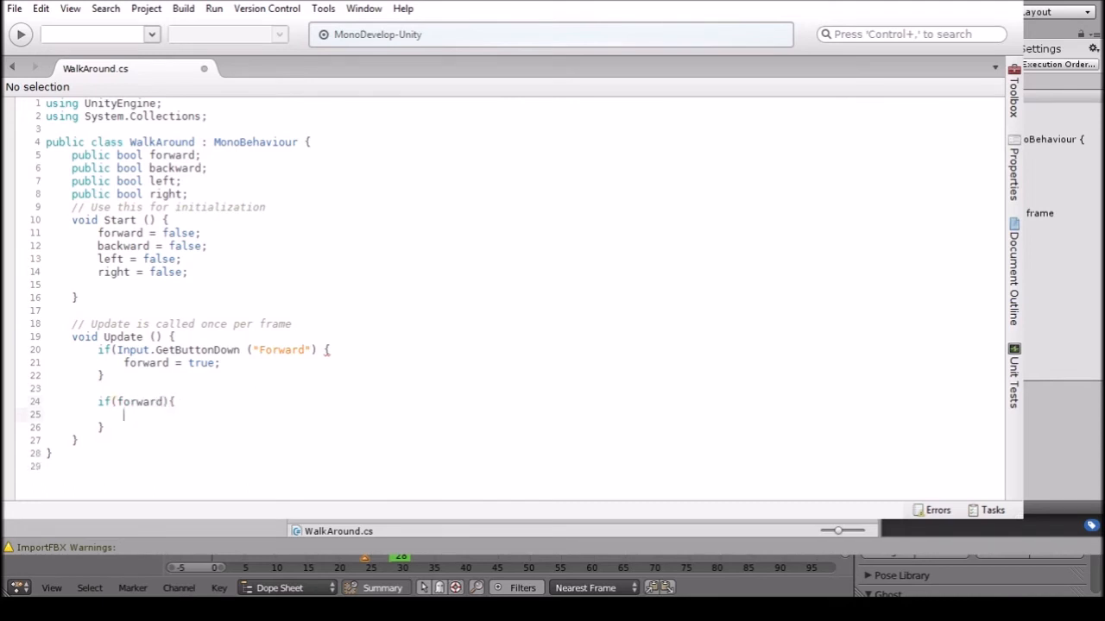
Inside the if(forward) block, write gameObject.transform.Translate(new Vector3(0, 0, 1);.
type("gameObject.transform.trans")
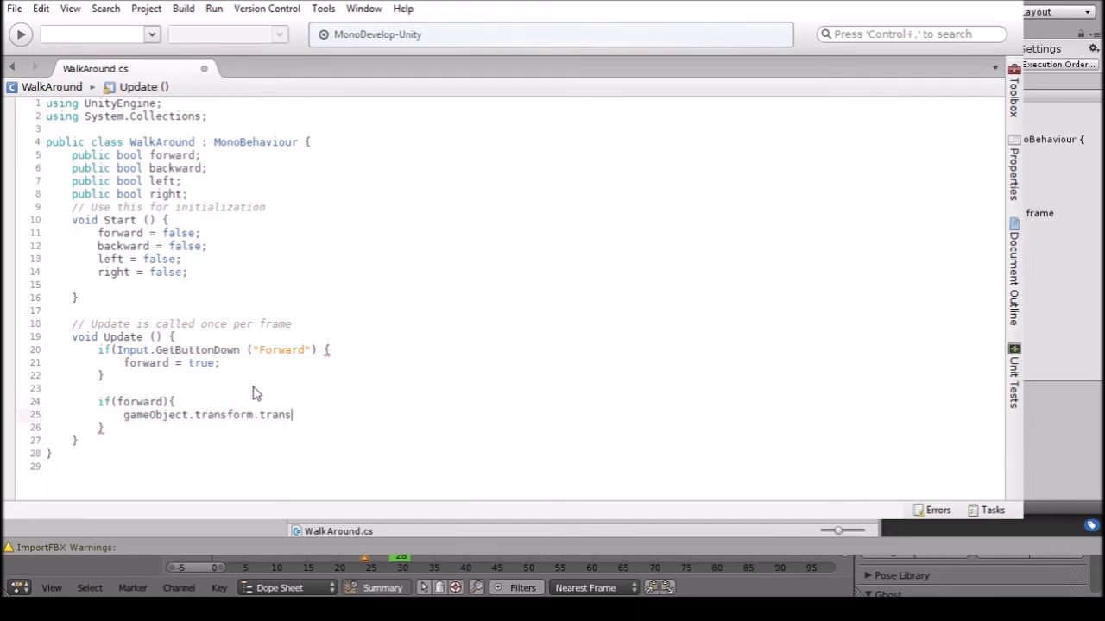
key("Return")
type("(new Vector3(")
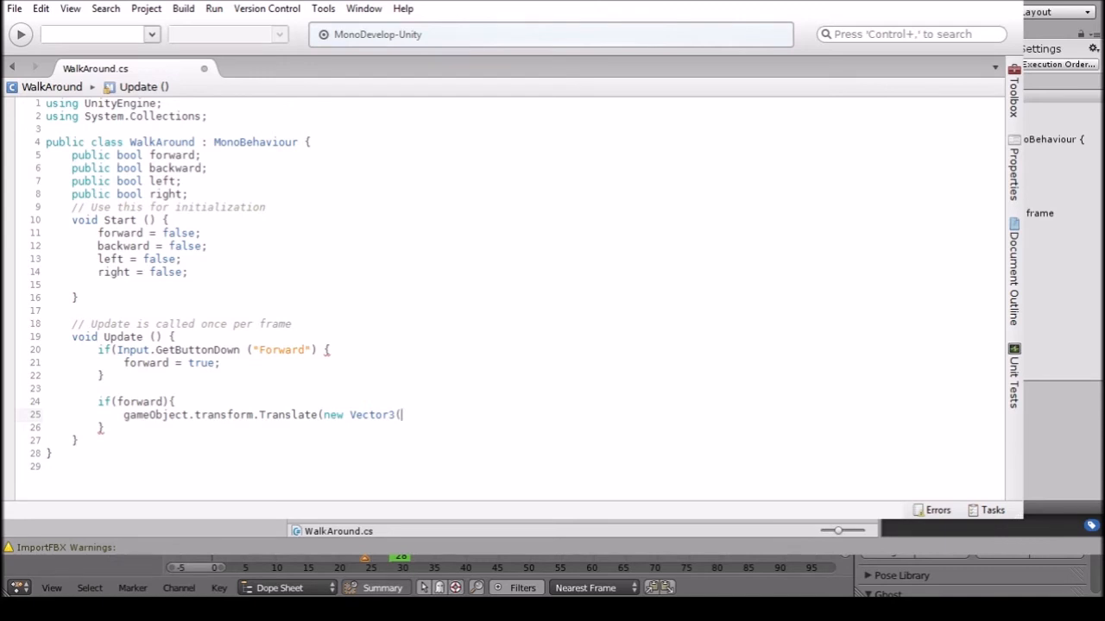
type("0, 0, 1);")
left_click(370, 319)
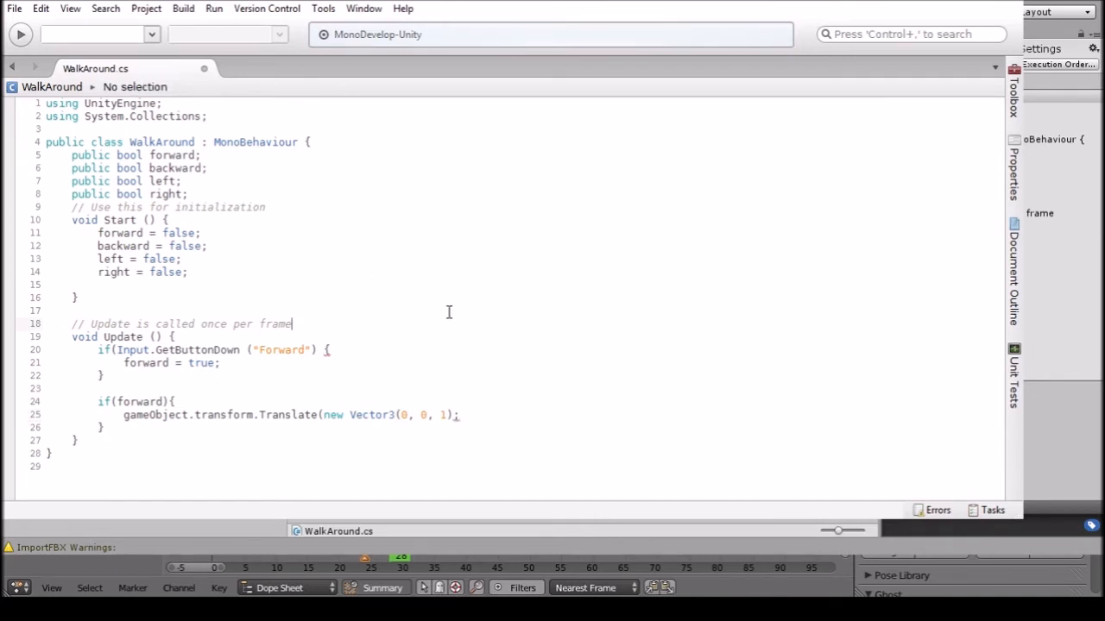
Add the missing closing parenthesis to the GetButtonDown ("Forward") condition and save the script.
left_click(316, 350)
type(")")
key("ctrl+s")
left_click(538, 335)
left_click(220, 424)
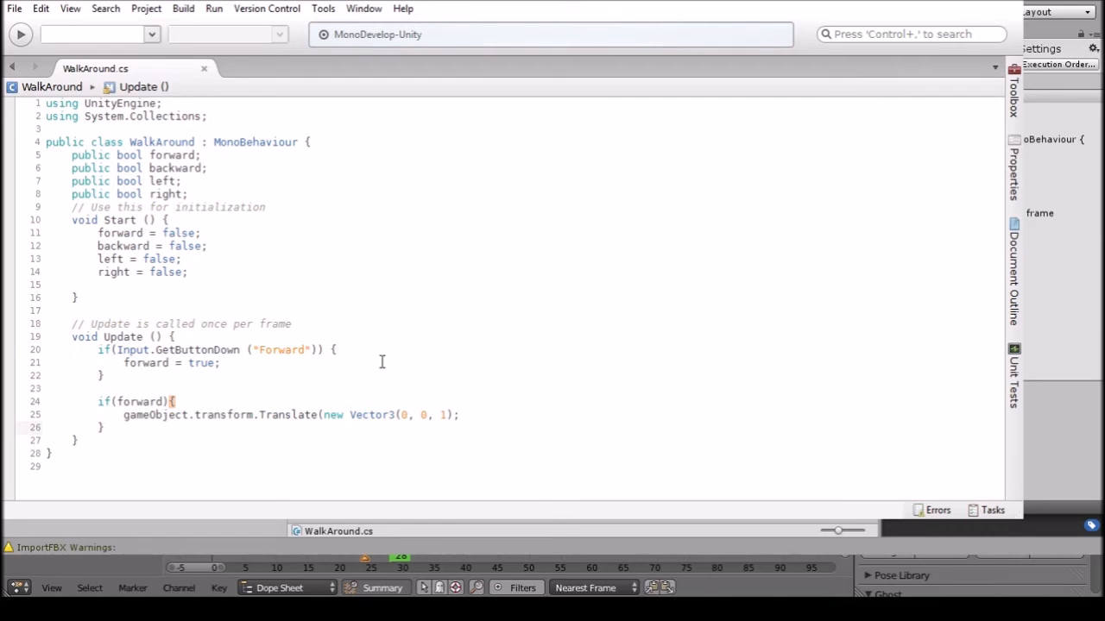
Correct the end of the Translate call so that it reads new Vector3(0, 0, 1));.
left_click(472, 419)
key("Return")
key("Return")
key("BackSpace")
key("BackSpace")
key("BackSpace")
key("BackSpace")
key("BackSpace")
key("BackSpace")
key("BackSpace")
key("BackSpace")
key("BackSpace")
key("BackSpace")
key("BackSpace")
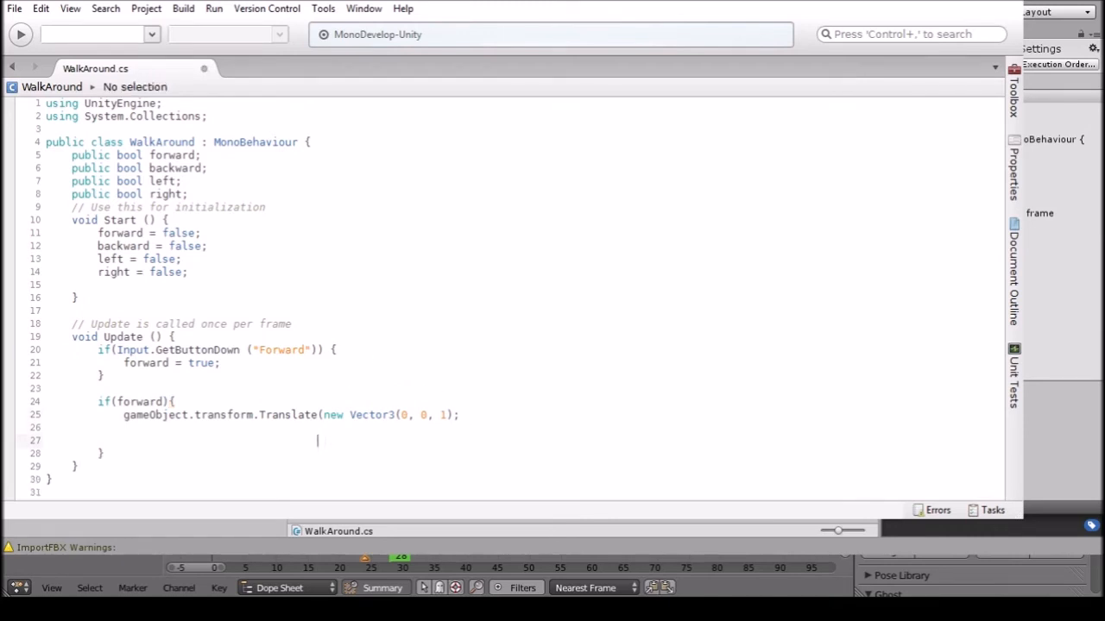
type("0, ")
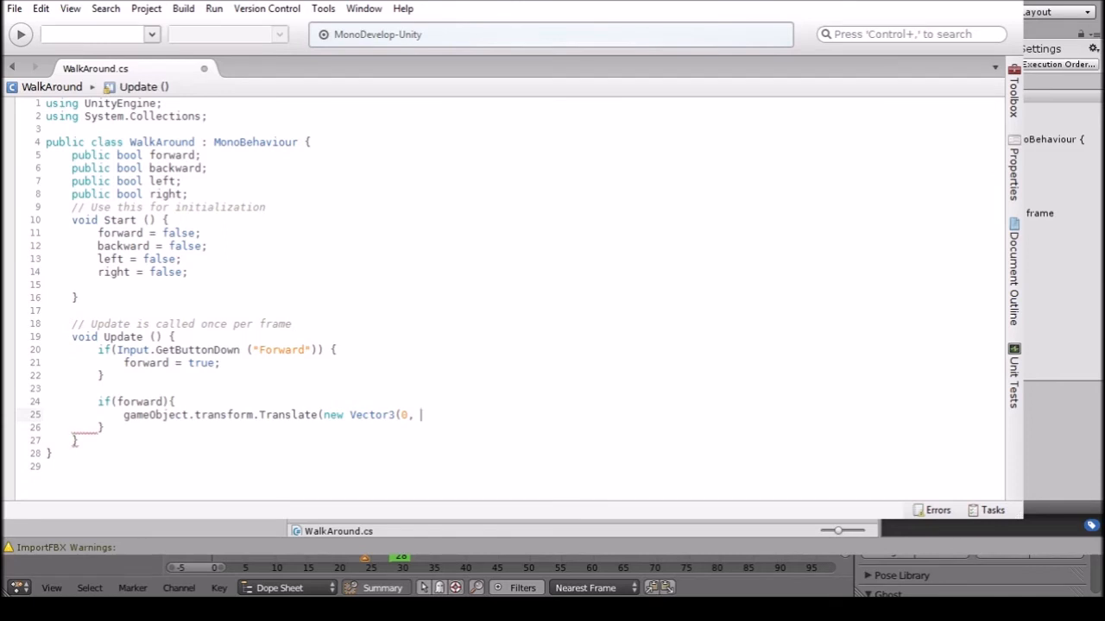
type("1));       ")
Append the comment //Vector3.forward; to the end of the Translate line.
type("  /")
type("/Vecotr")
key("BackSpace")
key("BackSpace")
key("BackSpace")
type("tor")
type("#.")
type(".forward;")
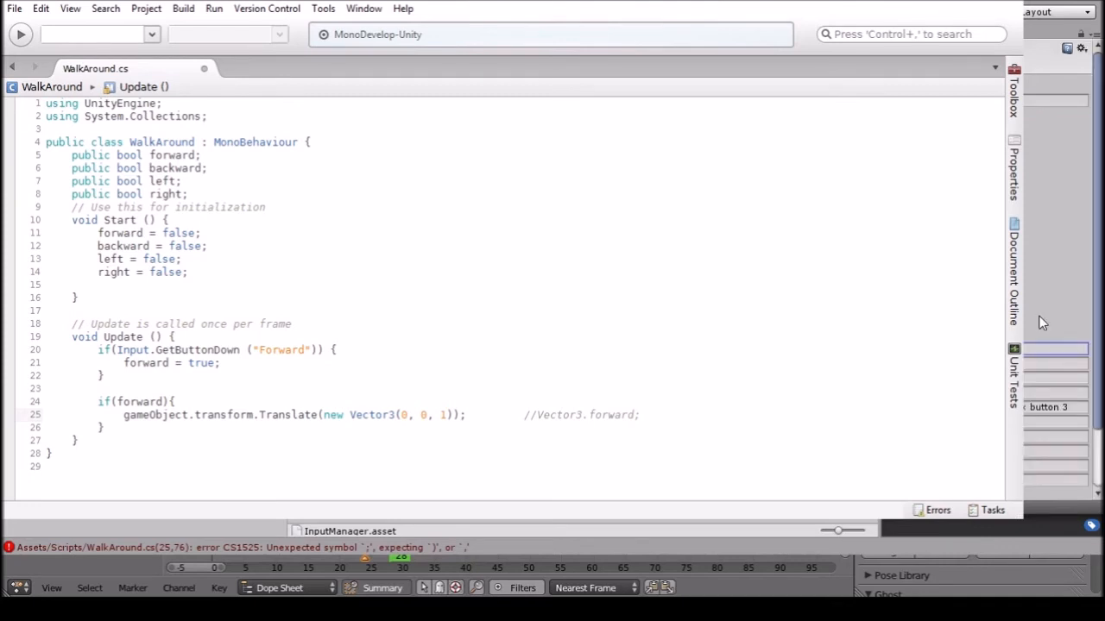
In the Unity input settings, clear the button 3 assignment of the input entry.
scroll(1069, 296, "down", 3)
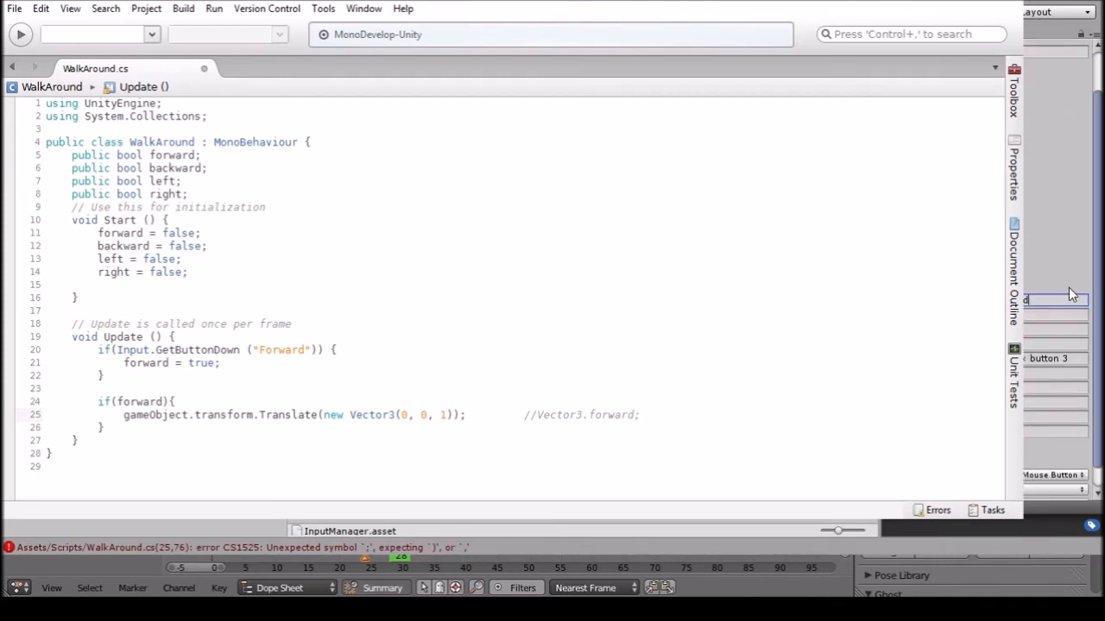
left_click(1083, 357)
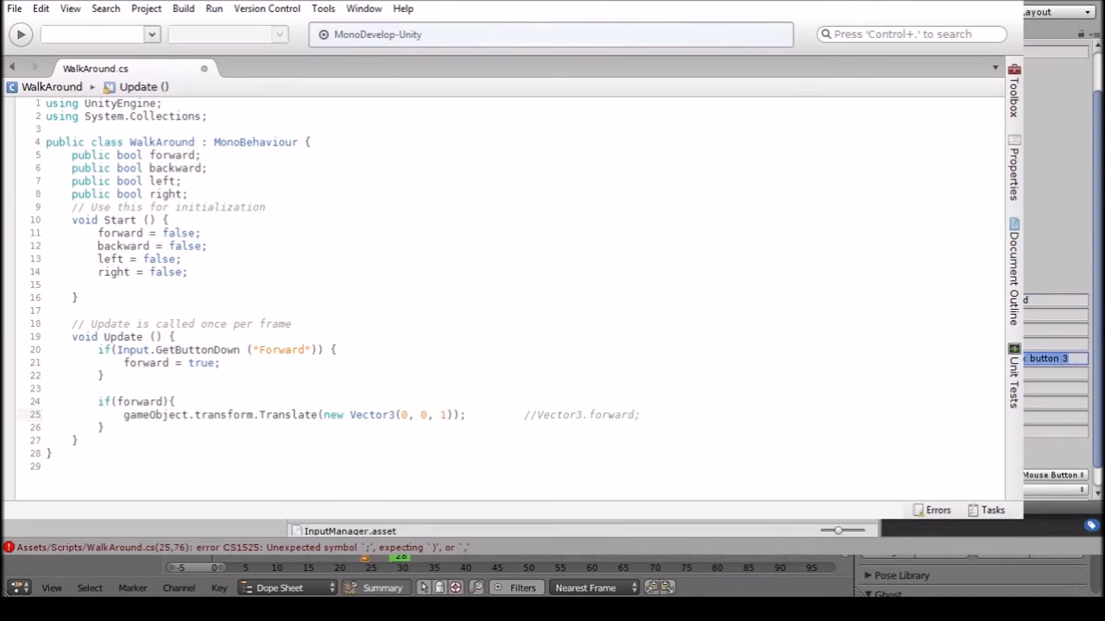
key("BackSpace")
left_click(1035, 389)
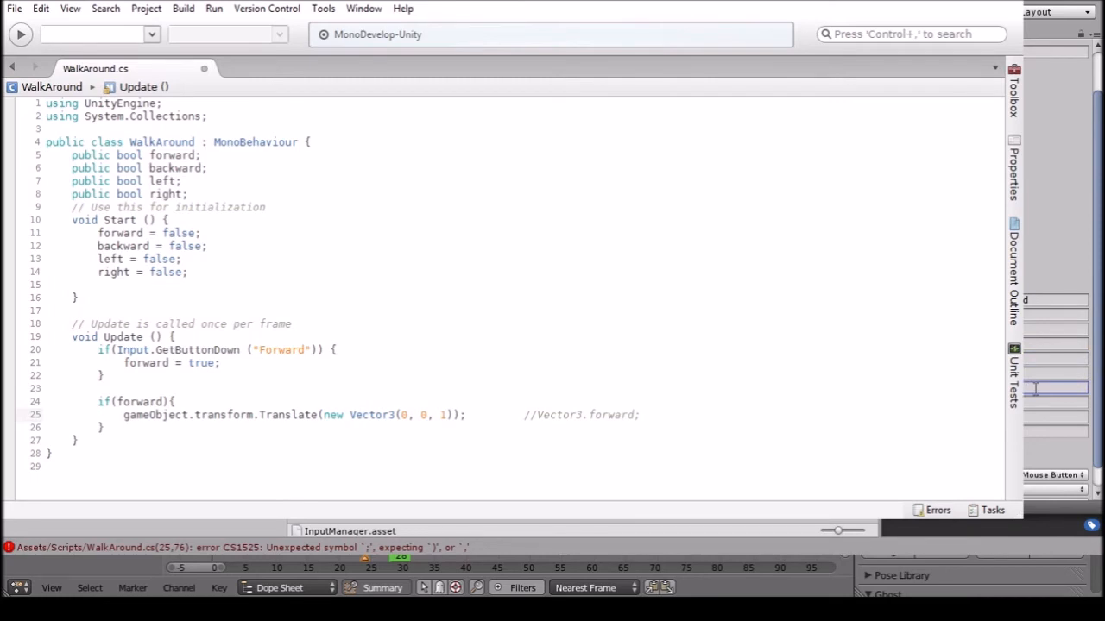
scroll(1050, 249, "down", 1)
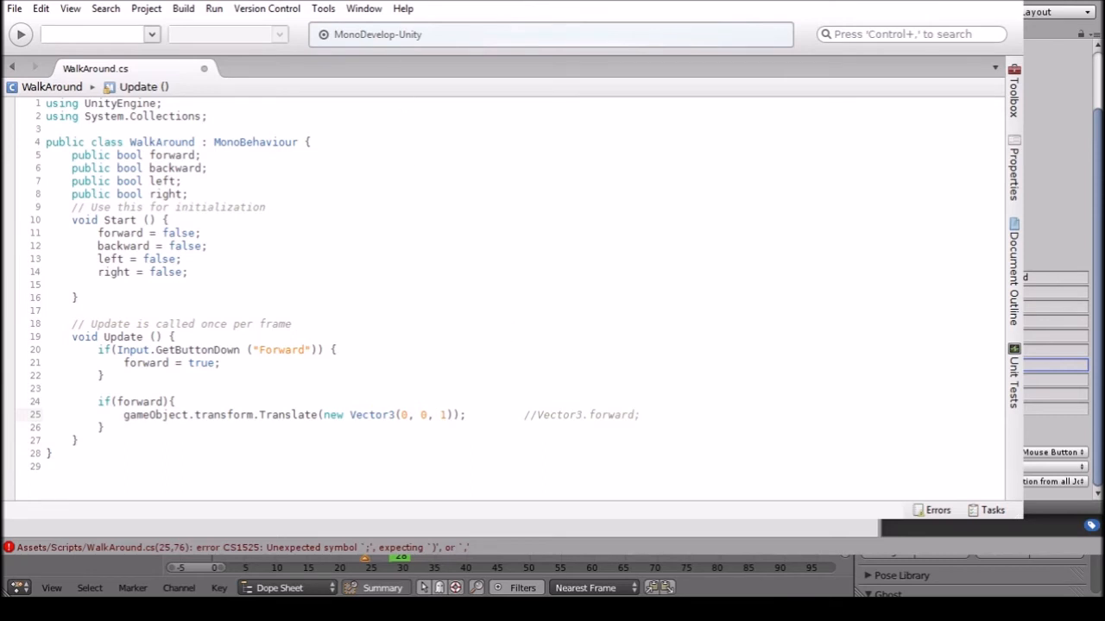
In Update, attach an else if( Input.GetButtonUp ()) branch to the Forward GetButtonDown block.
key("Home")
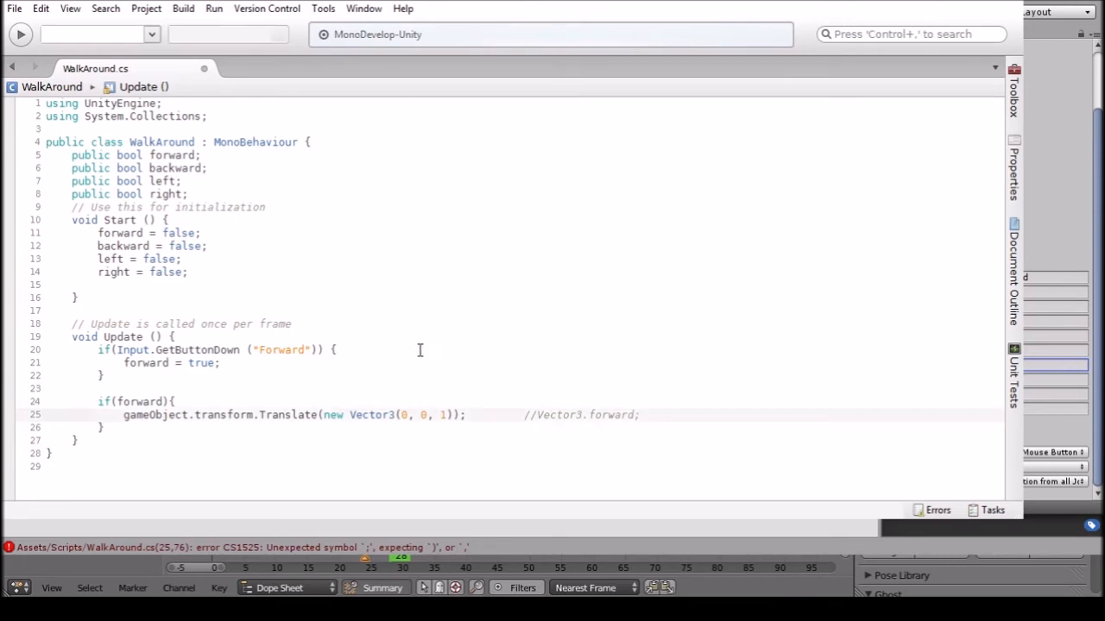
left_click(457, 284)
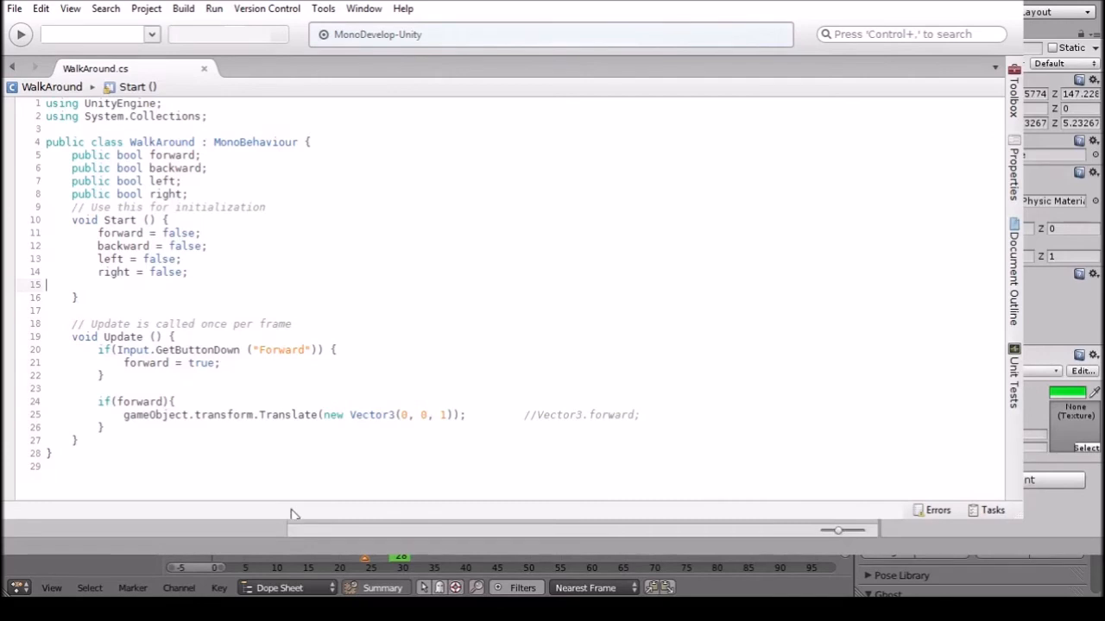
left_click(133, 375)
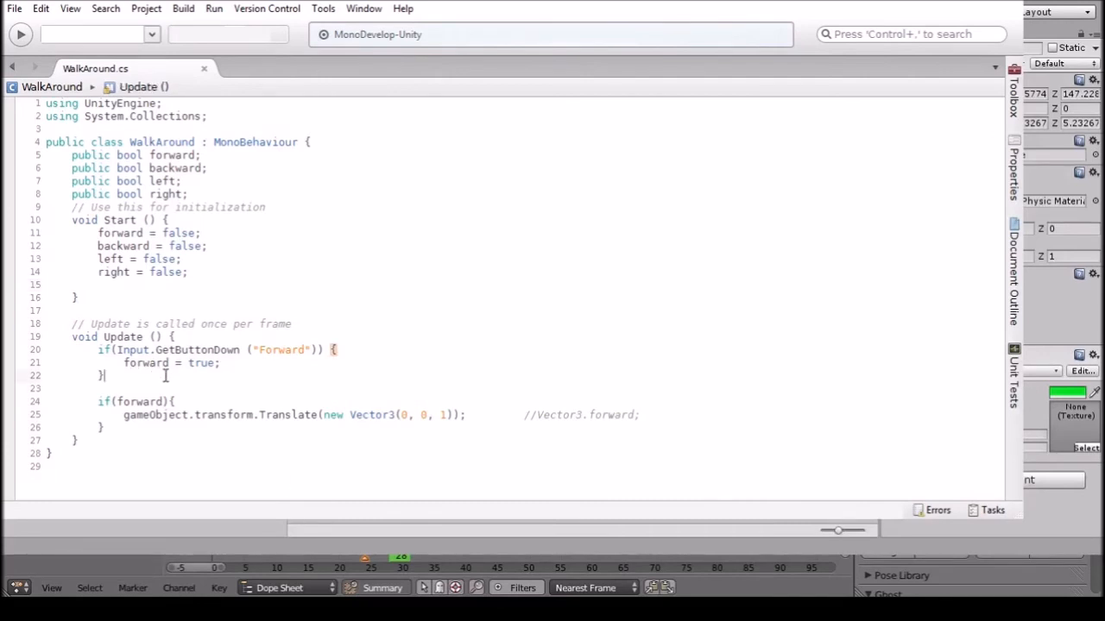
key("Return")
key("BackSpace")
key("BackSpace")
type("else if( Input.get")
key("BackSpace")
key("BackSpace")
key("BackSpace")
type("Bu")
key("BackSpace")
key("BackSpace")
type("GetButtonU")
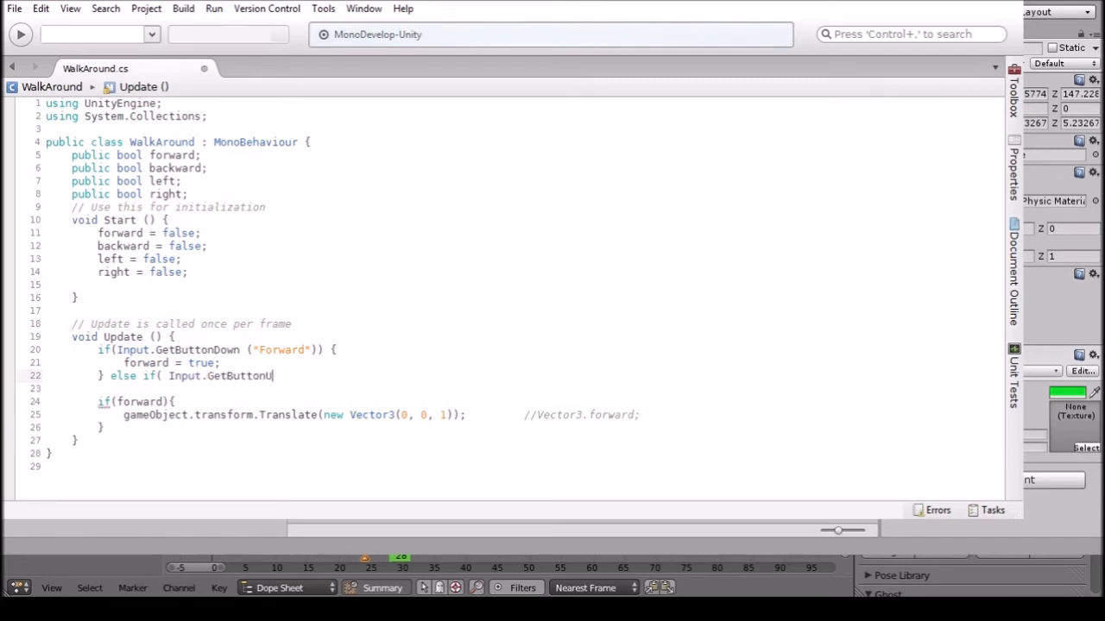
type("p ()){")
key("Return")
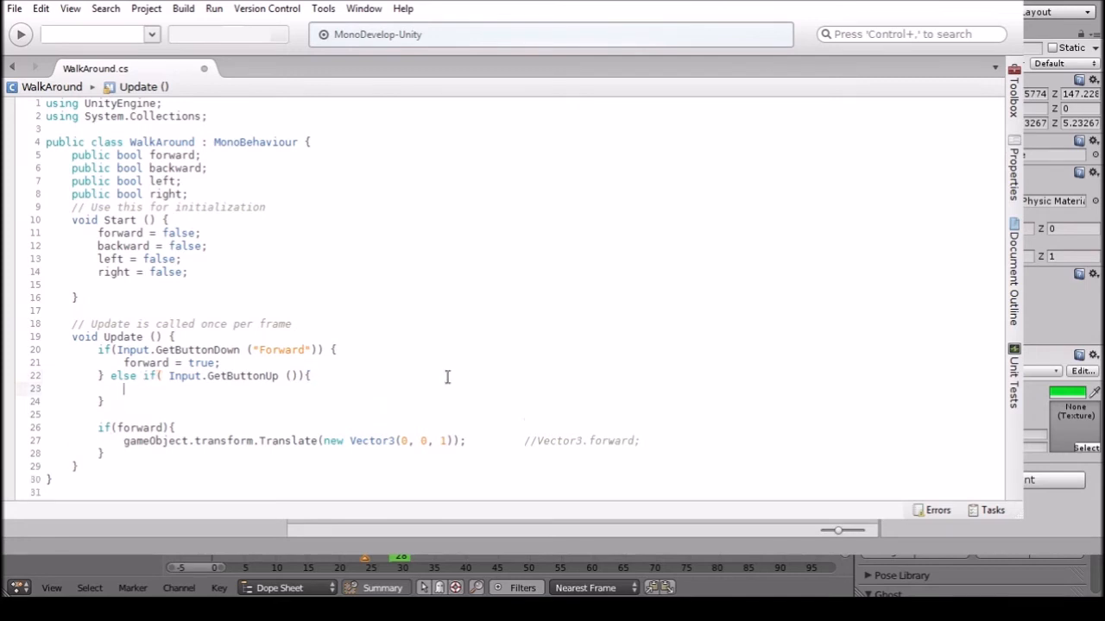
Give GetButtonUp the argument "Forward", set forward = false; in its branch, and save the script.
left_click(291, 376)
type("\"Forward\"")
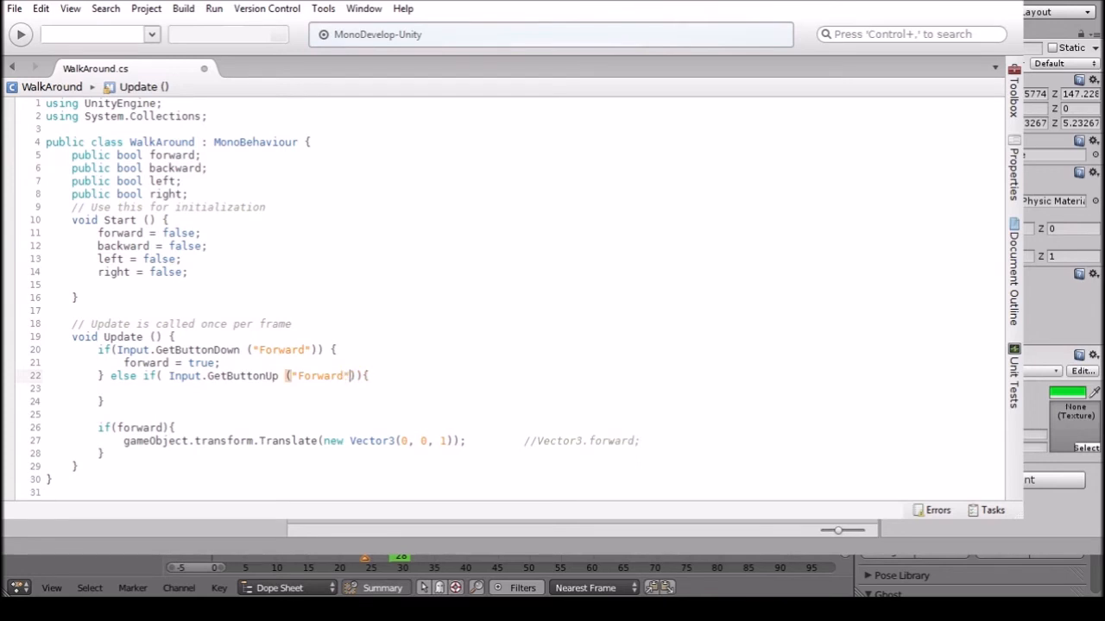
left_click(175, 386)
type("forward = false;")
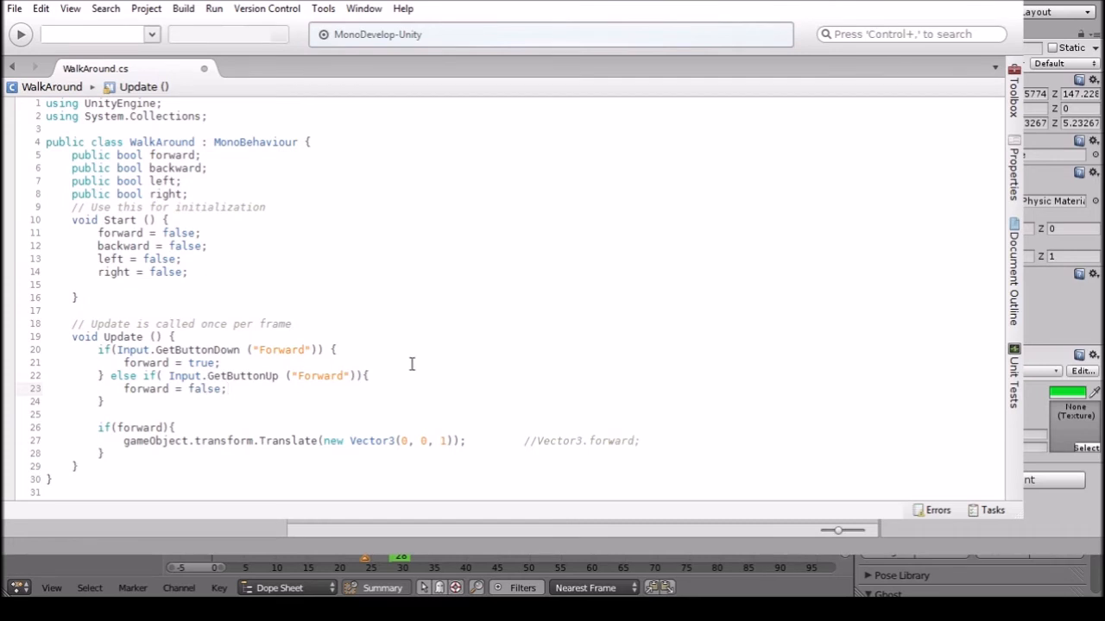
key("ctrl+s")
Duplicate the whole Forward button if/else block directly below itself, separated by a blank line.
left_click_drag(97, 351, 143, 403)
key("ctrl+c")
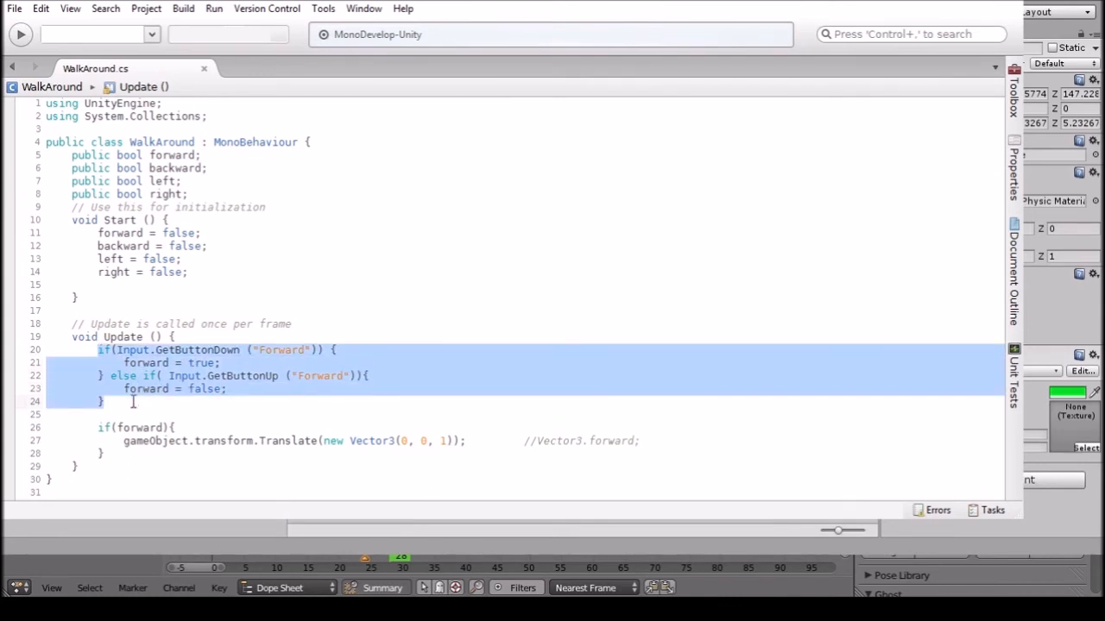
left_click(134, 402)
key("Return")
key("ctrl+v")
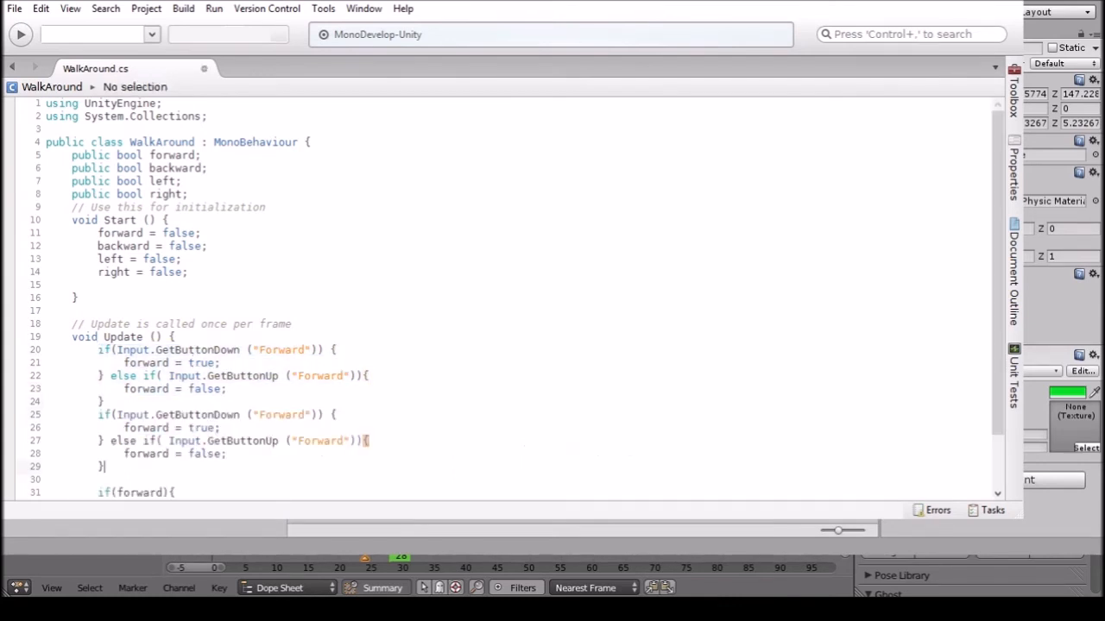
left_click(106, 401)
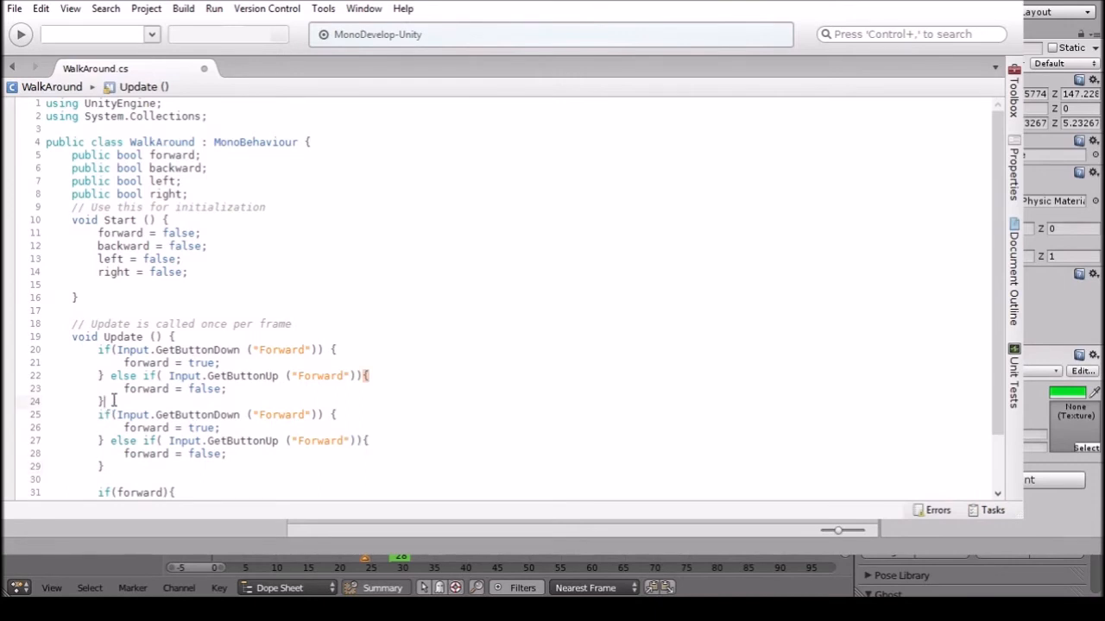
key("Return")
Paste two more copies of the Forward button block below the second one, each after a blank line.
scroll(151, 438, "down", 2)
left_click(105, 402)
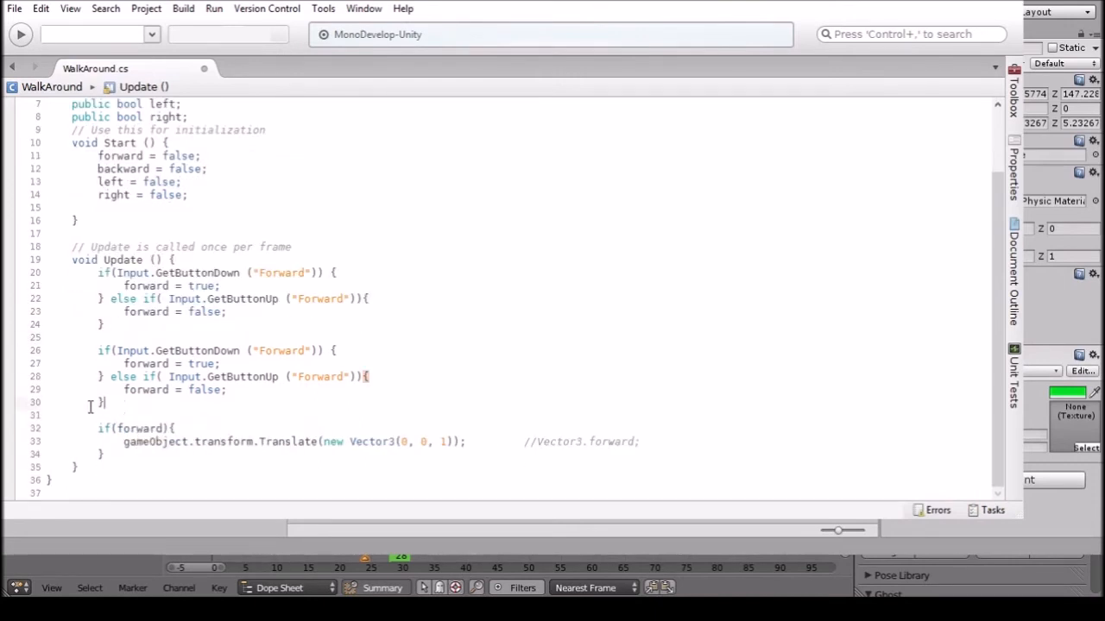
key("Return")
key("Return")
key("ctrl+v")
key("Return")
key("Return")
key("ctrl+v")
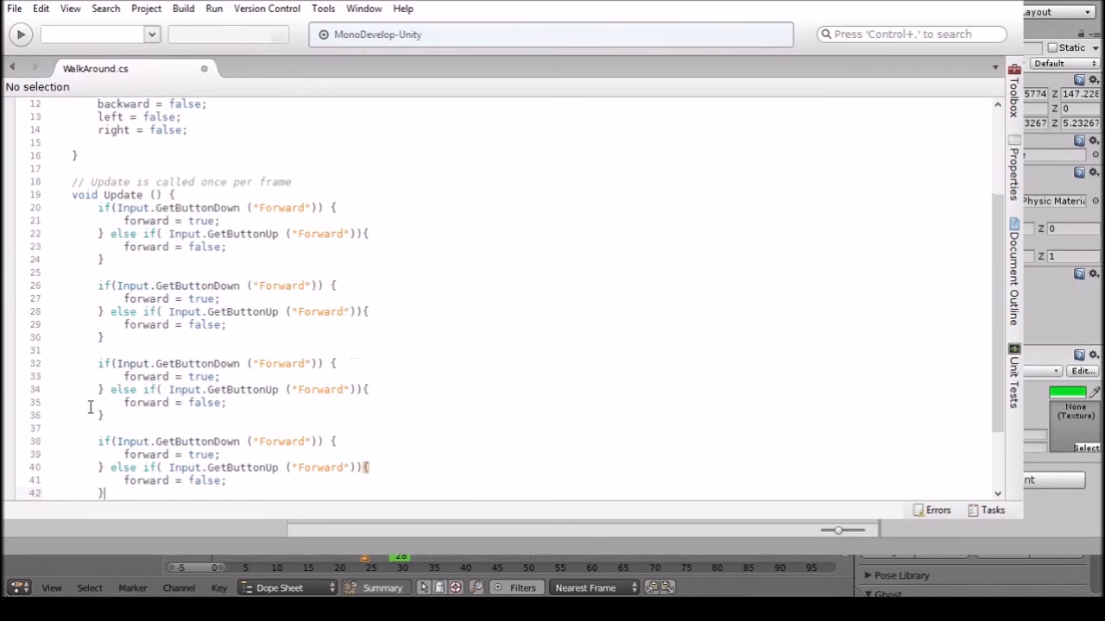
Change both button names in the second input block to "Backward".
double_click(294, 285)
type("Backward")
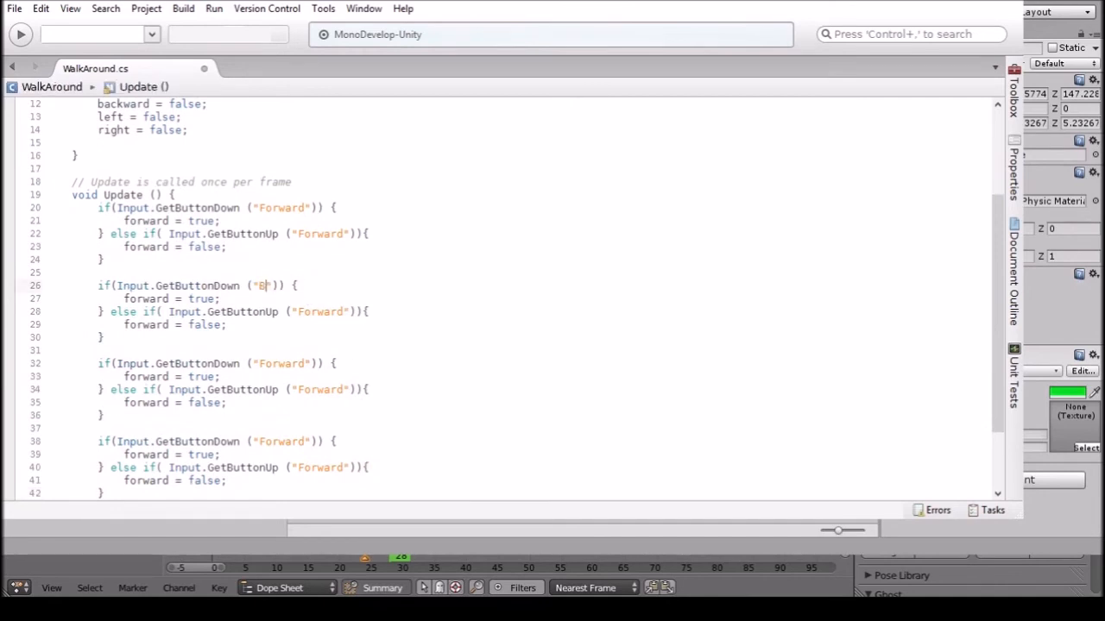
left_click_drag(311, 311, 309, 299)
double_click(319, 312)
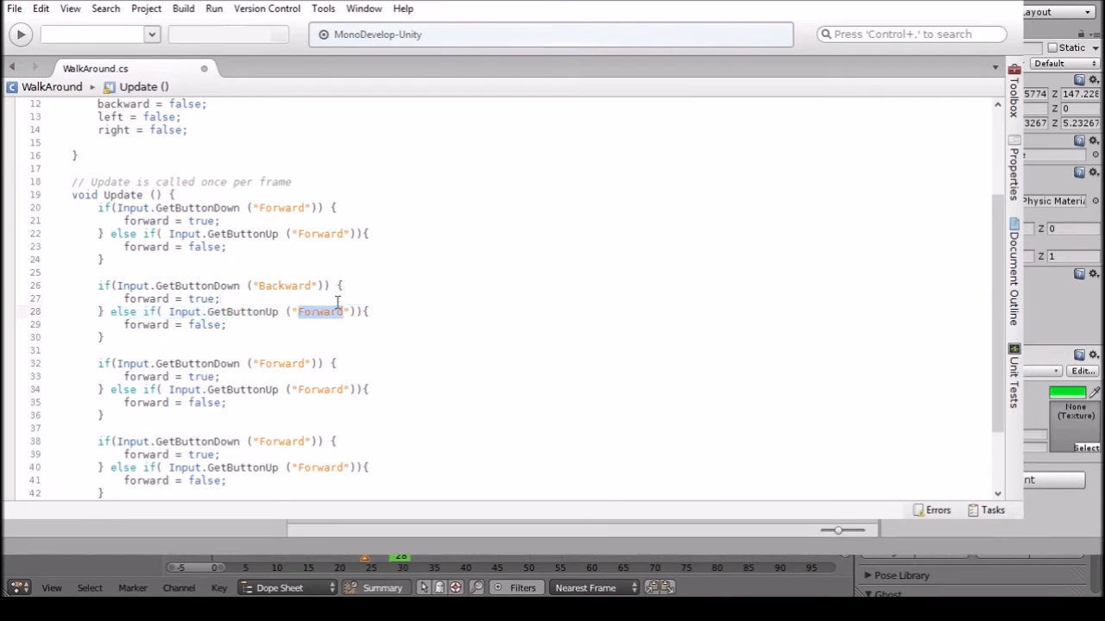
type("Backward")
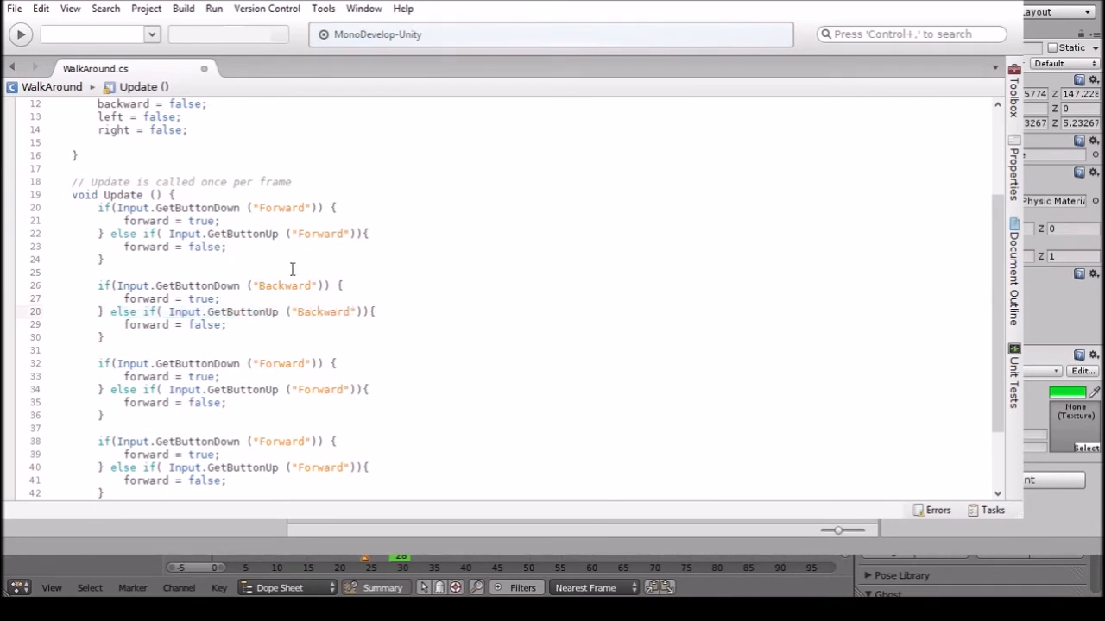
Change both button names in the third input block to "Left".
double_click(283, 364)
type("Left")
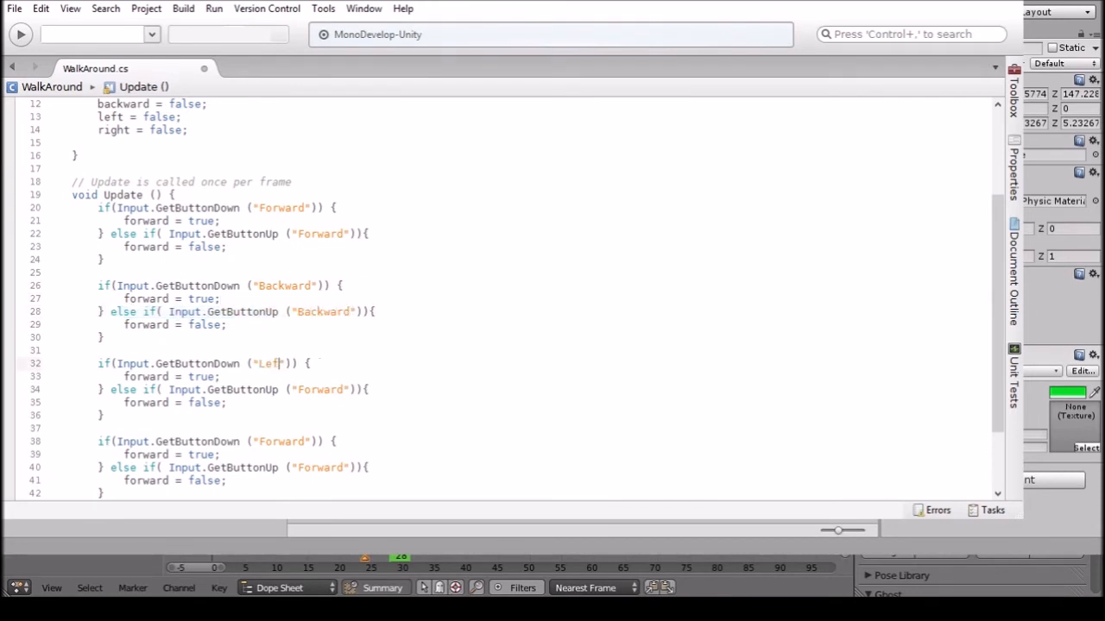
double_click(313, 390)
type("Right")
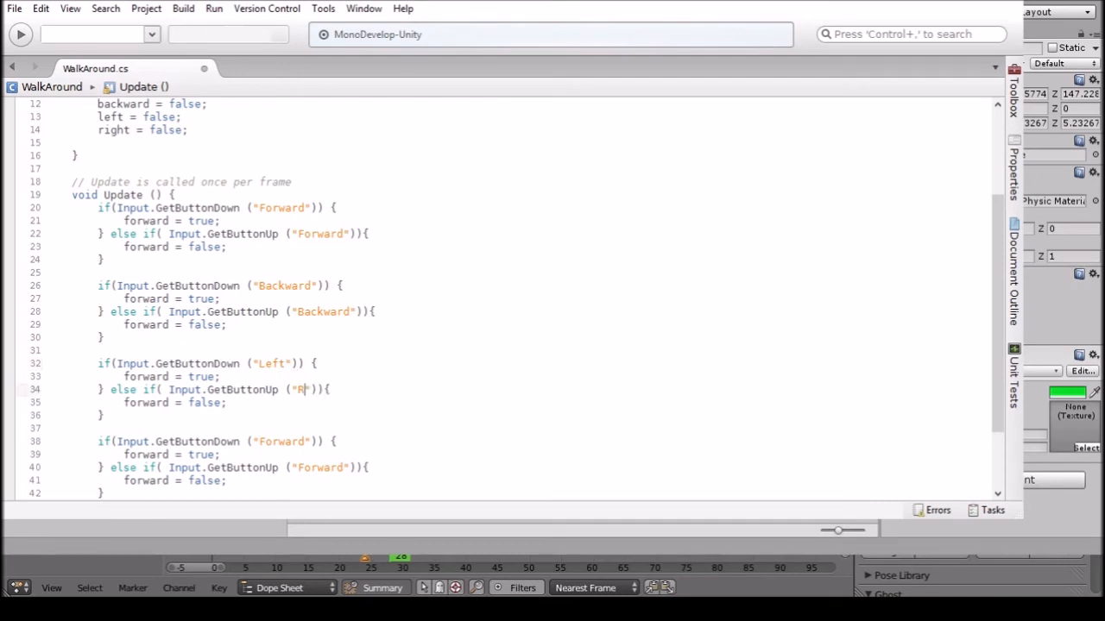
scroll(281, 426, "down", 2)
double_click(281, 350)
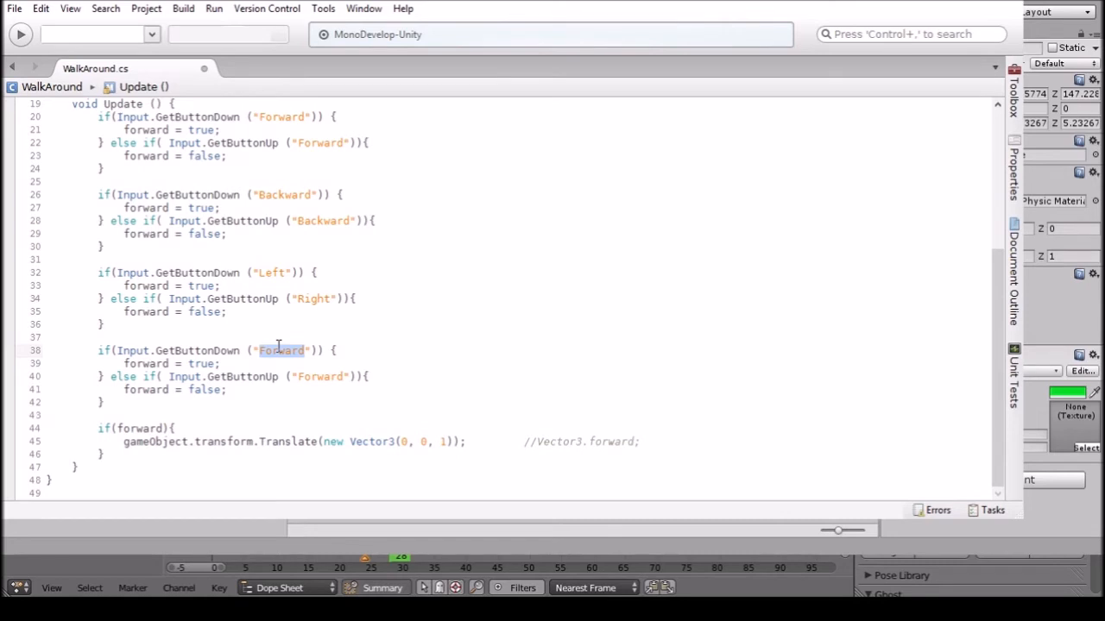
double_click(312, 299)
type("Left")
Change both button names in the fourth input block to "Back".
double_click(287, 351)
type("Back")
left_click_drag(301, 381, 346, 381)
type("Back")
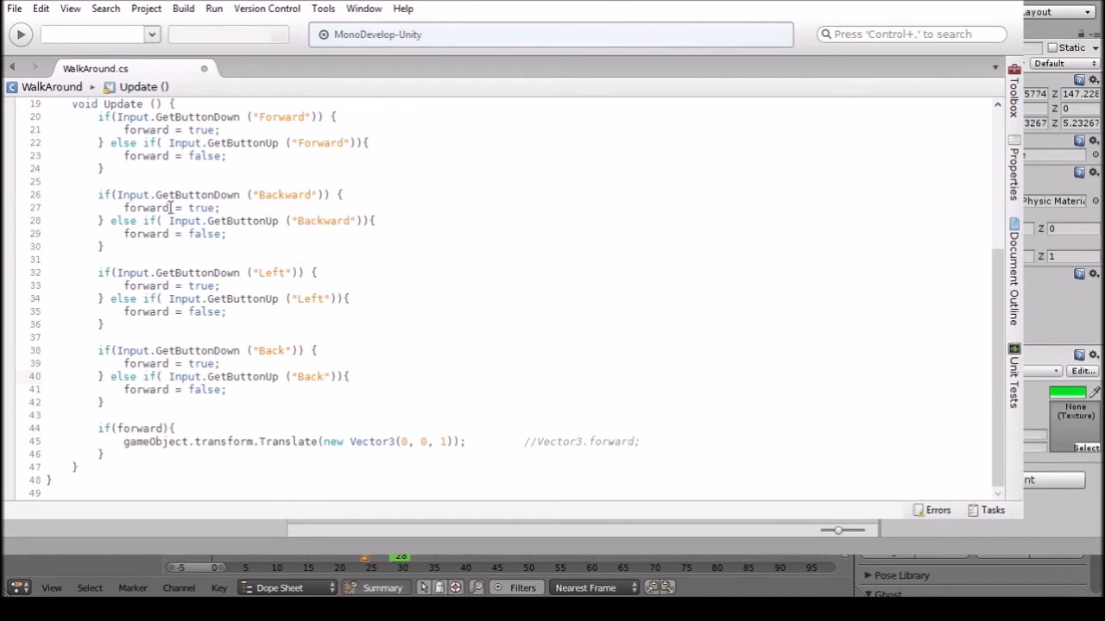
In the "Backward" block, replace the variable in both assignments with backward.
left_click_drag(123, 208, 170, 210)
type("backward")
left_click_drag(124, 234, 170, 235)
type("backward")
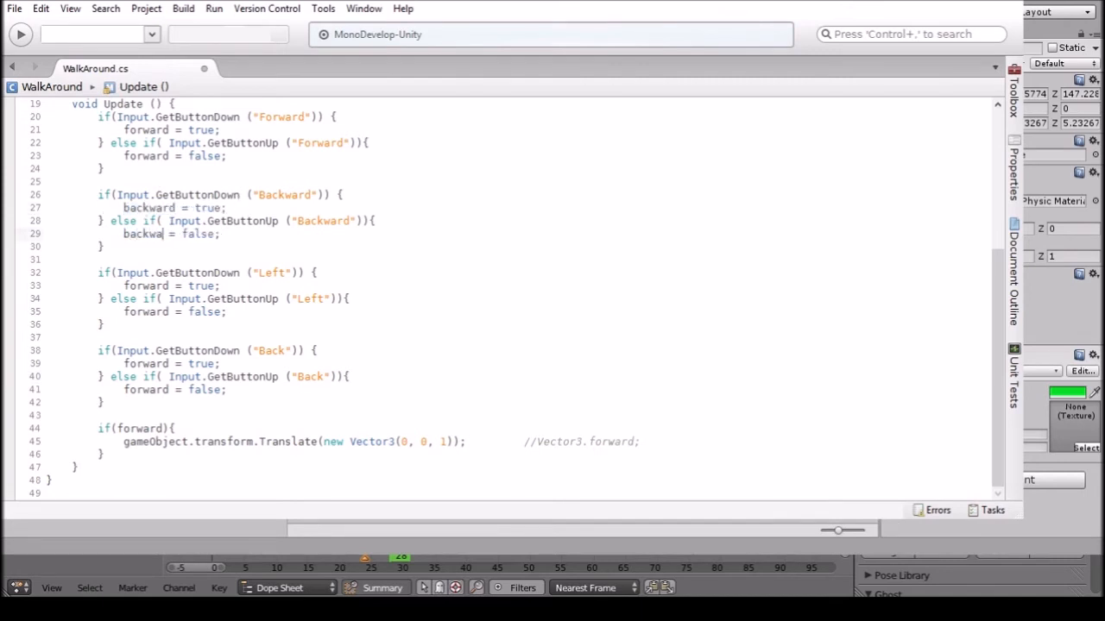
key("End")
In the "Left" input block, replace the variable in both assignments with left.
left_click_drag(123, 286, 170, 288)
type("left")
left_click(398, 193)
left_click_drag(124, 312, 169, 313)
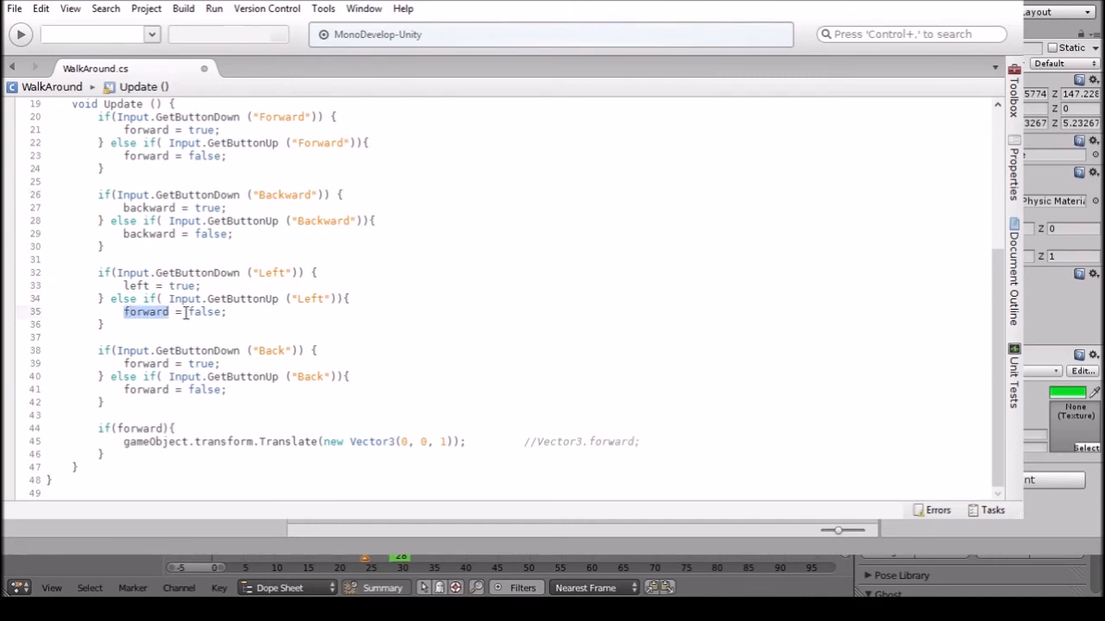
type("left")
In the fourth input block, change both button names to "Right" and both assigned variables to right, and save the script.
left_click(123, 363)
left_click_drag(124, 363, 169, 363)
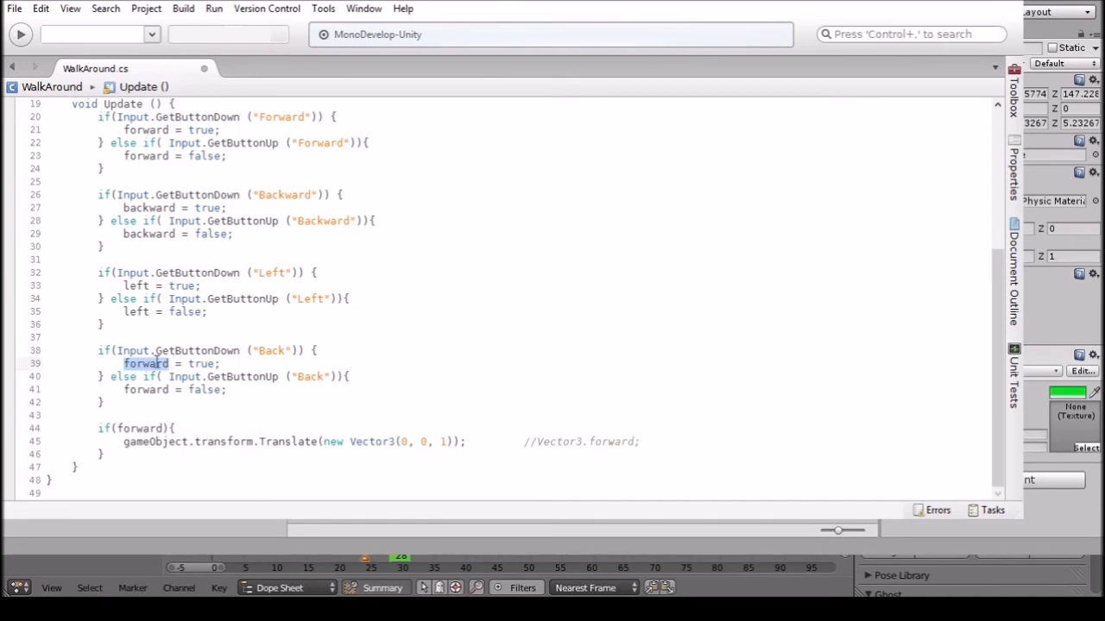
type("right")
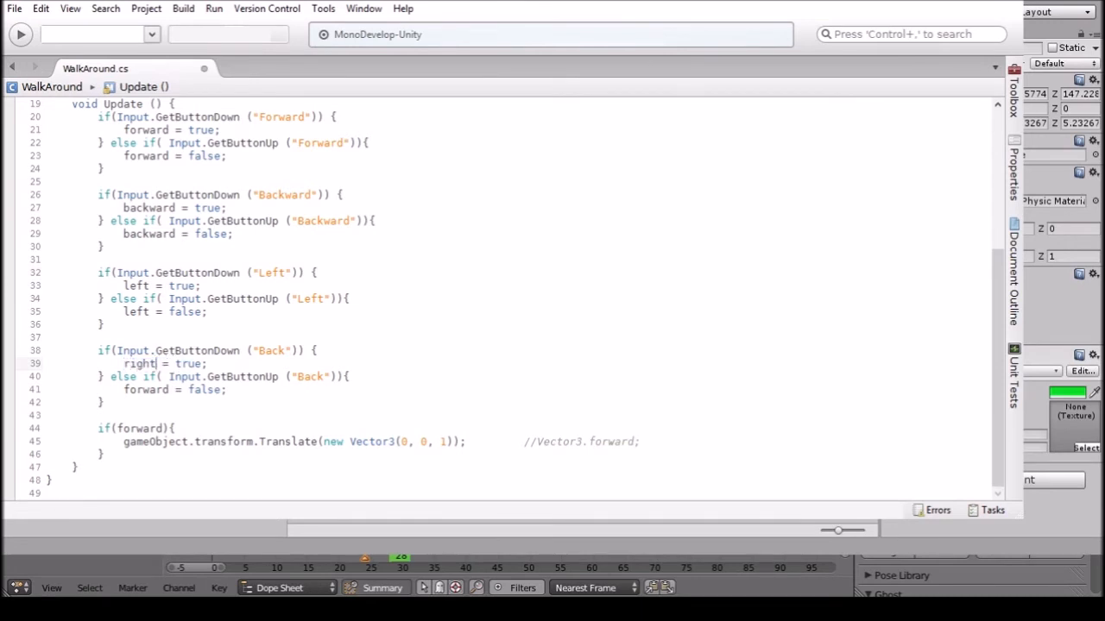
double_click(272, 350)
type("Right")
double_click(299, 376)
type("Right")
left_click_drag(123, 390, 169, 393)
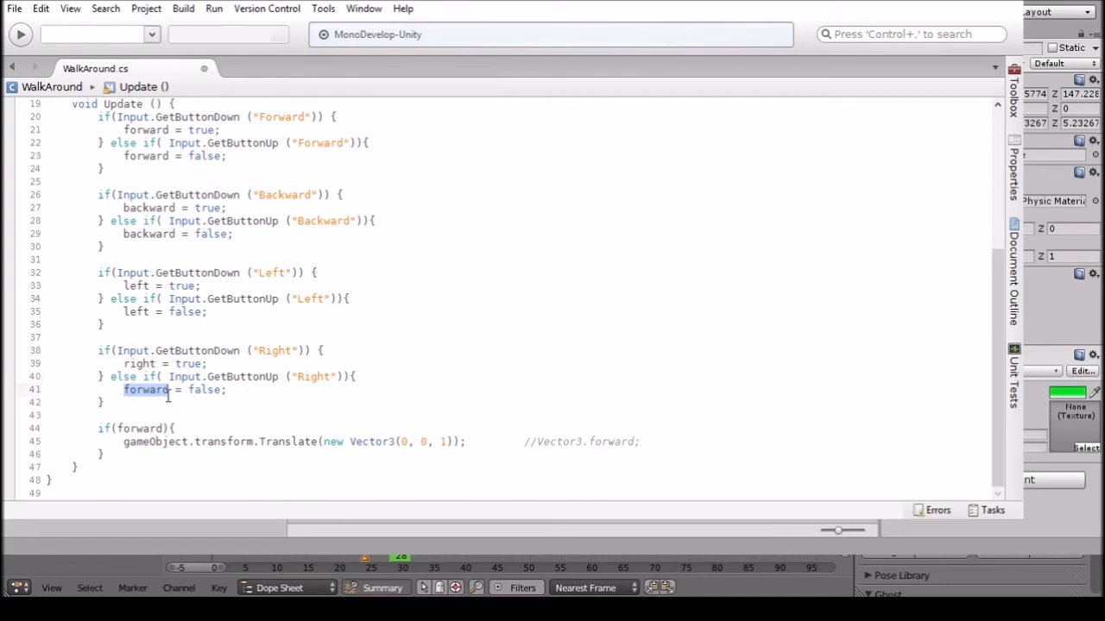
type("right")
key("Delete")
left_click(440, 325)
scroll(436, 298, "up", 6)
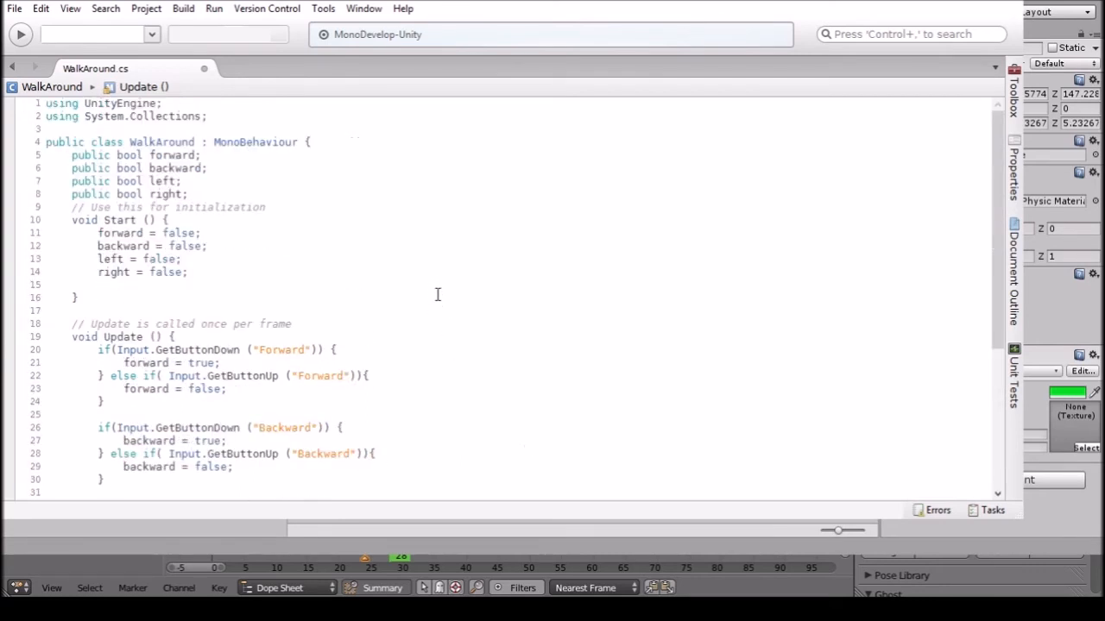
scroll(445, 304, "down", 6)
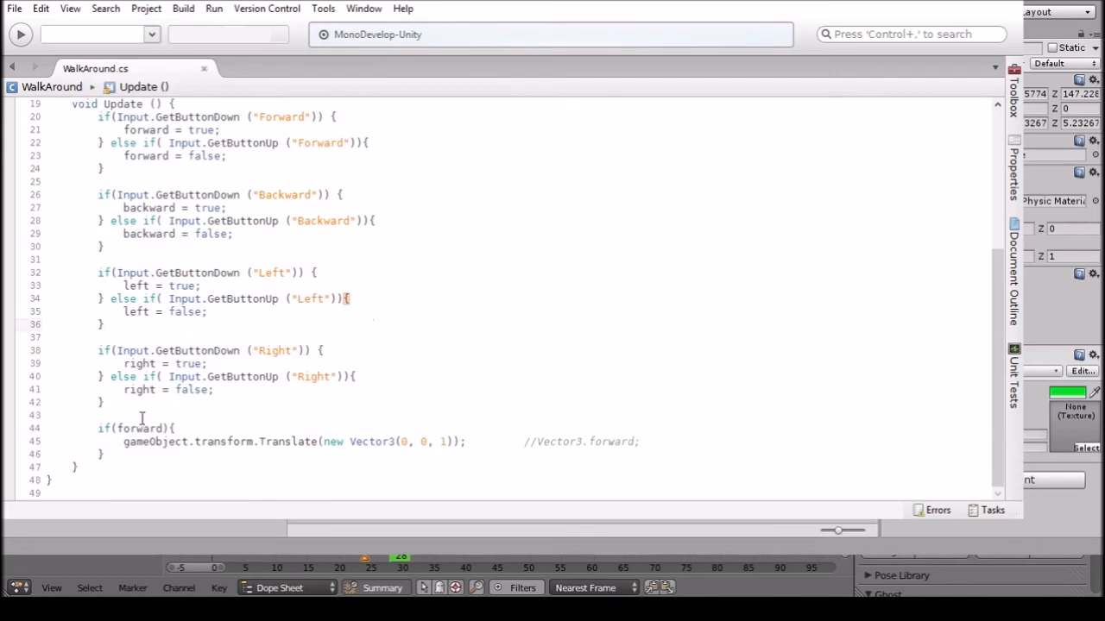
Duplicate the if(forward) translation block three times directly below the original.
left_click_drag(97, 428, 138, 456)
key("ctrl+c")
left_click(136, 453)
key("Return")
key("ctrl+v")
key("Return")
key("ctrl+v")
key("Return")
key("ctrl+v")
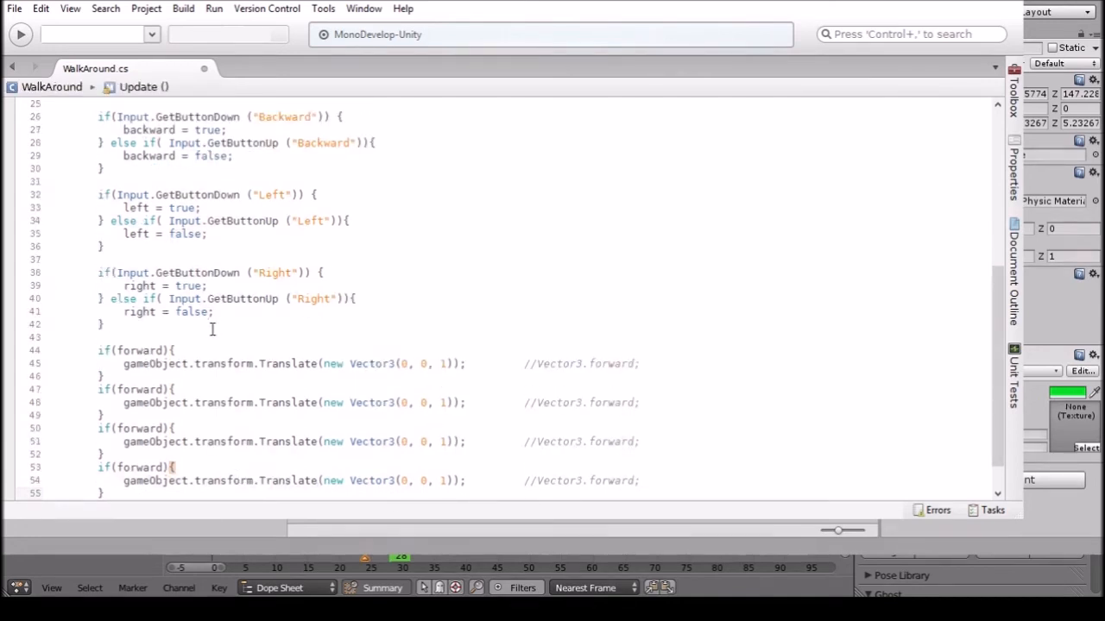
Change the second movement block's condition to backward and its Translate argument to Vector3.back.
left_click_drag(117, 389, 164, 397)
type("backward")
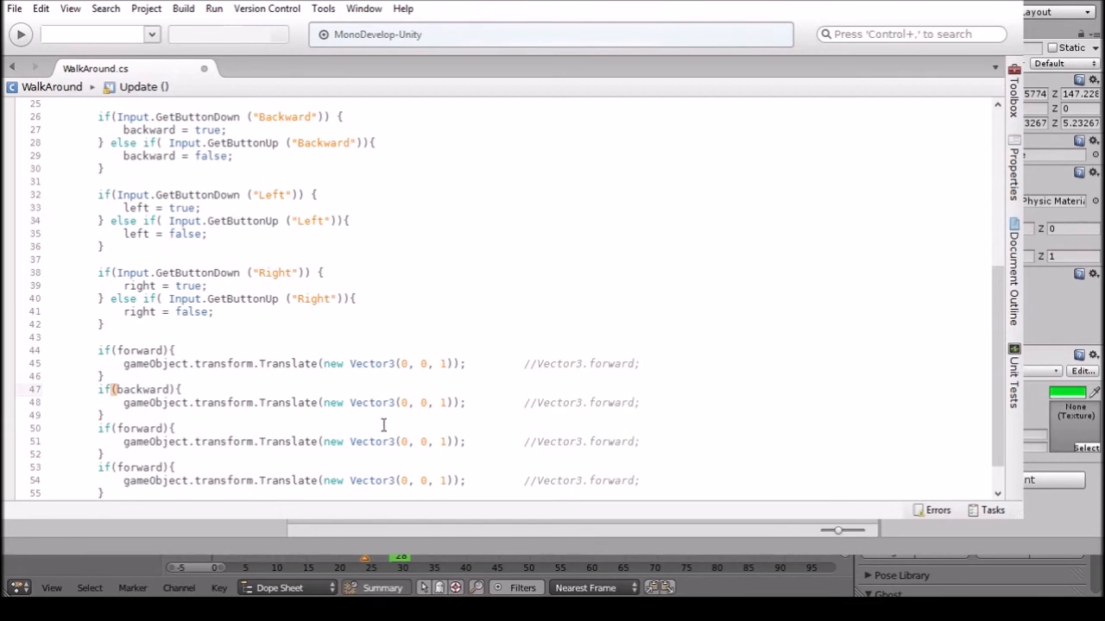
left_click_drag(453, 402, 325, 404)
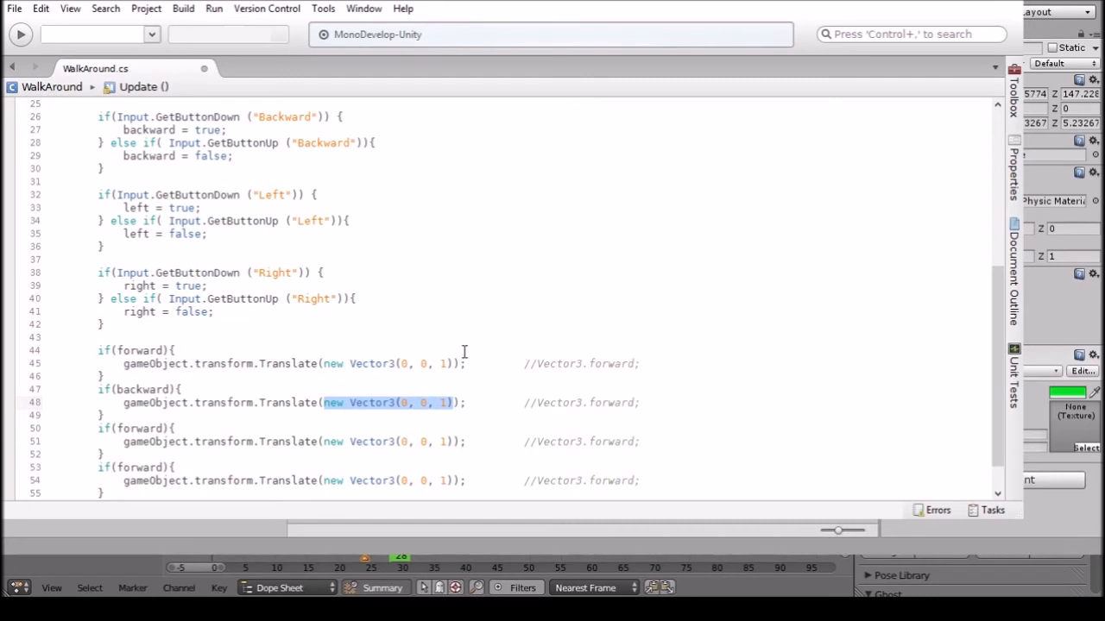
type("Vecotr")
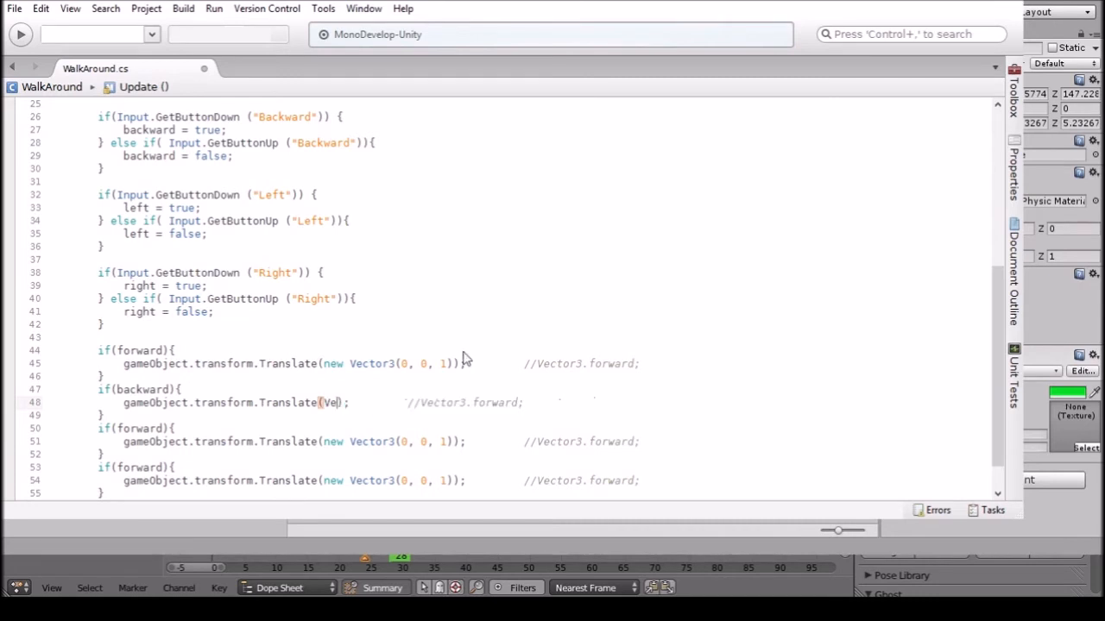
key("BackSpace")
key("BackSpace")
key("BackSpace")
type("tor3")
type(".")
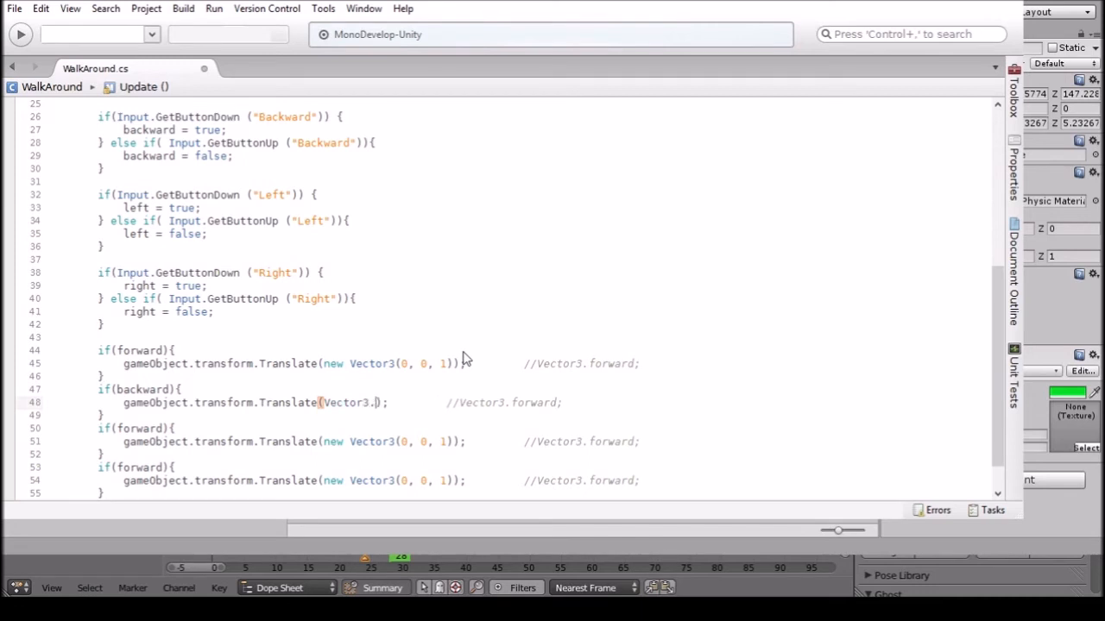
type("back")
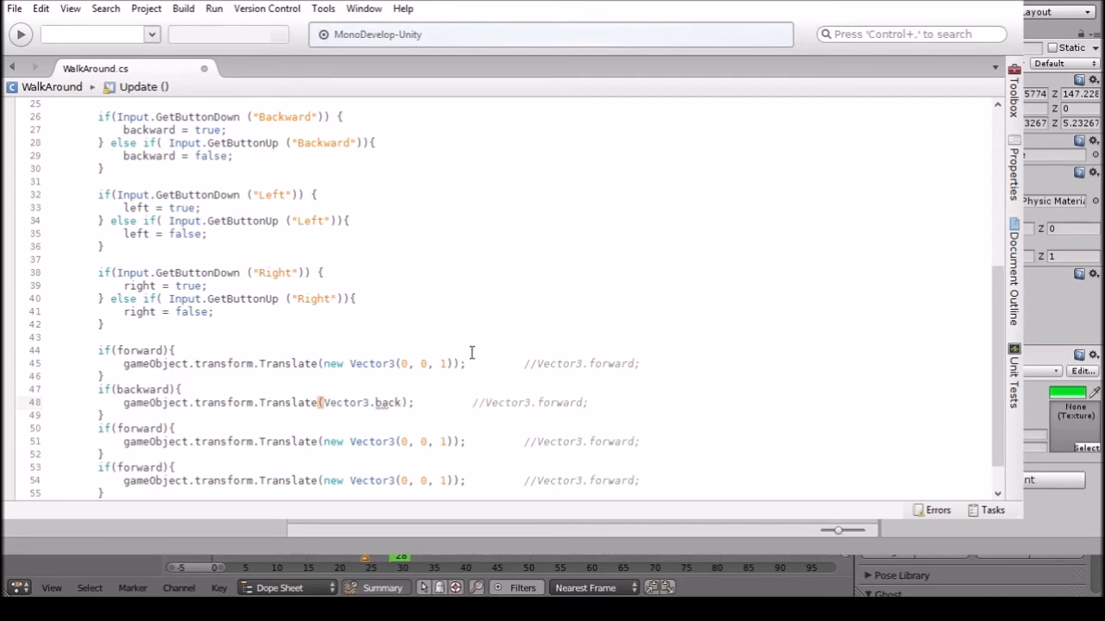
Replace the comment text in the backward movement block with "new Vector 3 (0, 0, -1)".
mouse_move(472, 402)
left_mouse_down()
mouse_move(590, 399)
mouse_move(483, 403)
left_mouse_up()
left_click(590, 400)
type("new Vecotr")
key("BackSpace")
key("BackSpace")
key("BackSpace")
type("tor 3 (0, 0, -1)")
left_click(704, 389)
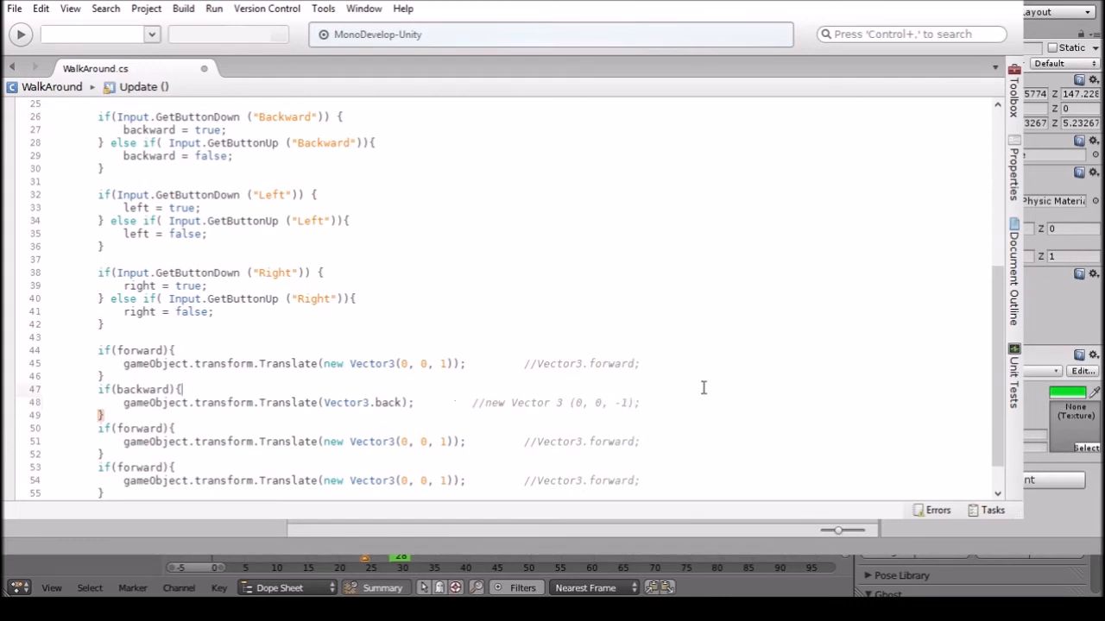
Change the third movement block's condition to left and its translation vector to (-1, 0, 0).
scroll(689, 380, "down", 1)
left_click_drag(118, 389, 167, 389)
type("left")
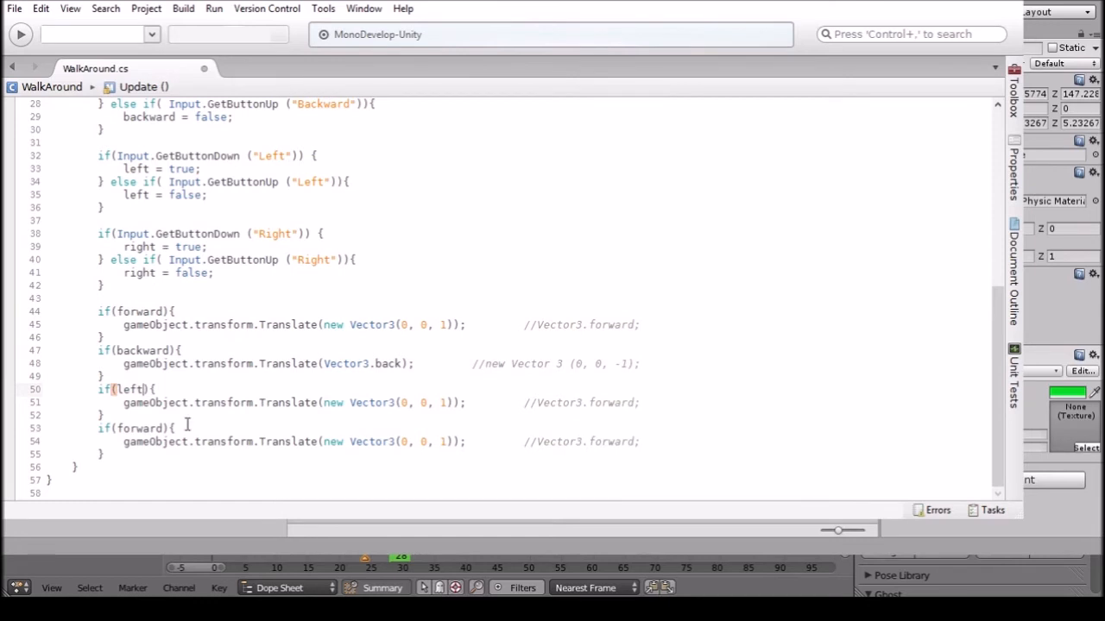
left_click_drag(451, 402, 400, 402)
left_click(400, 403)
left_click(407, 402)
key("BackSpace")
type("-1")
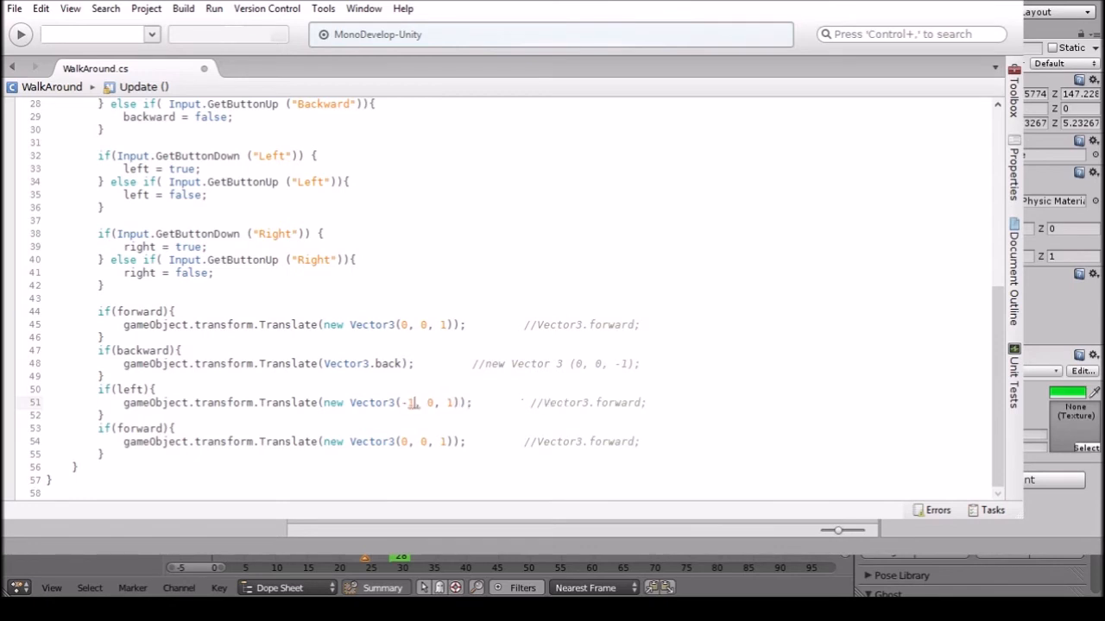
key("BackSpace")
type("0")
Change the last movement block's Translate argument to Vector3.right and its condition to right, and save the script.
left_click(448, 441)
left_click_drag(448, 441, 350, 442)
double_click(353, 442)
left_click(326, 443)
key("Delete")
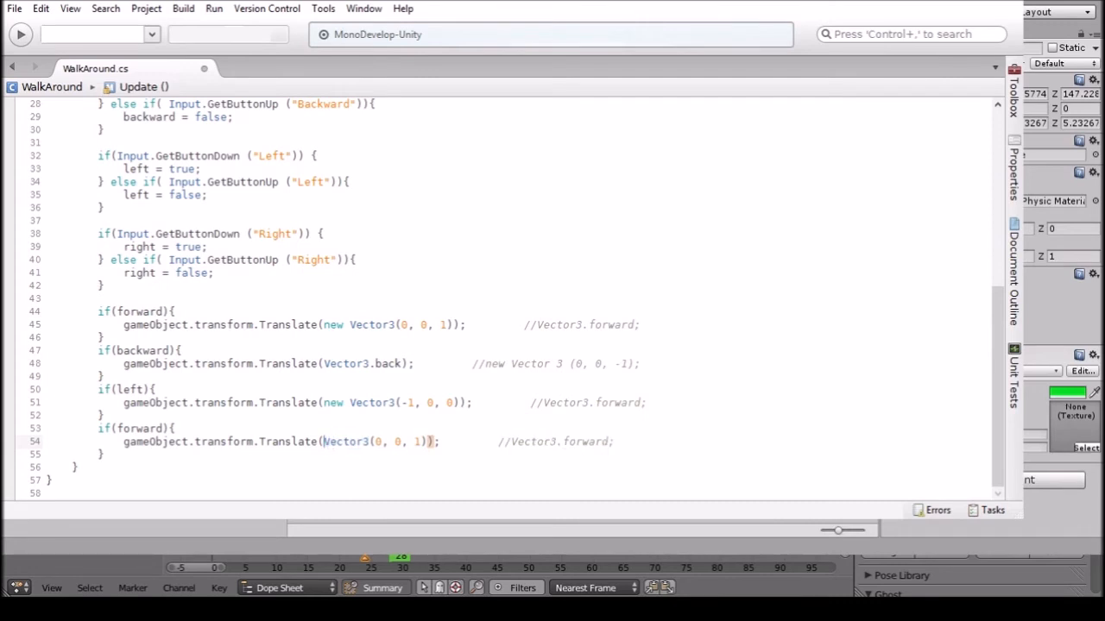
left_click_drag(427, 442, 370, 442)
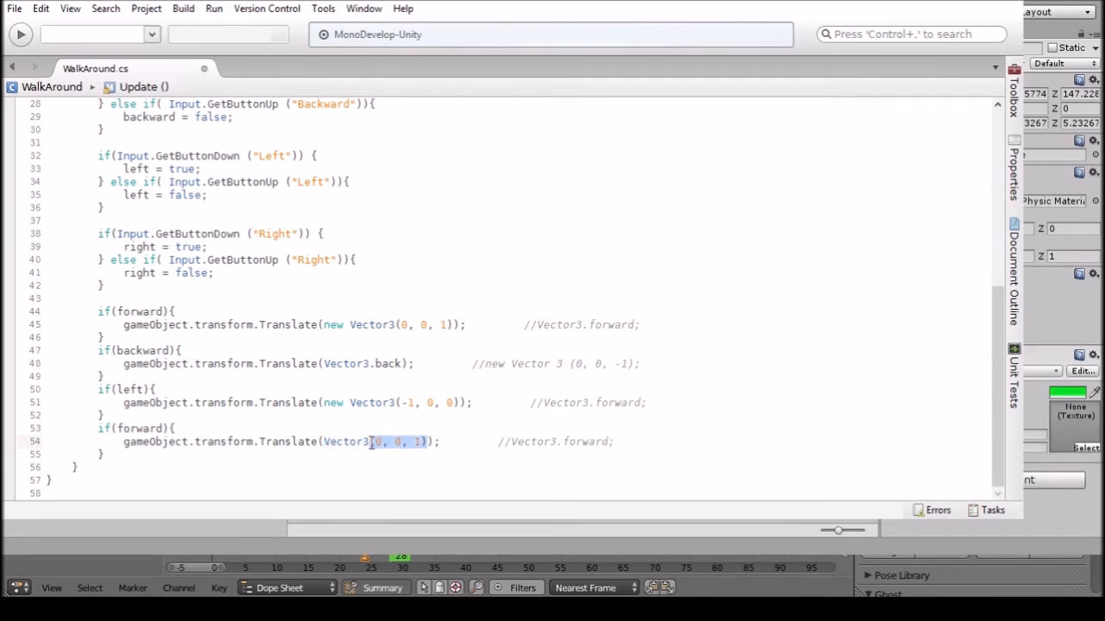
type(".right")
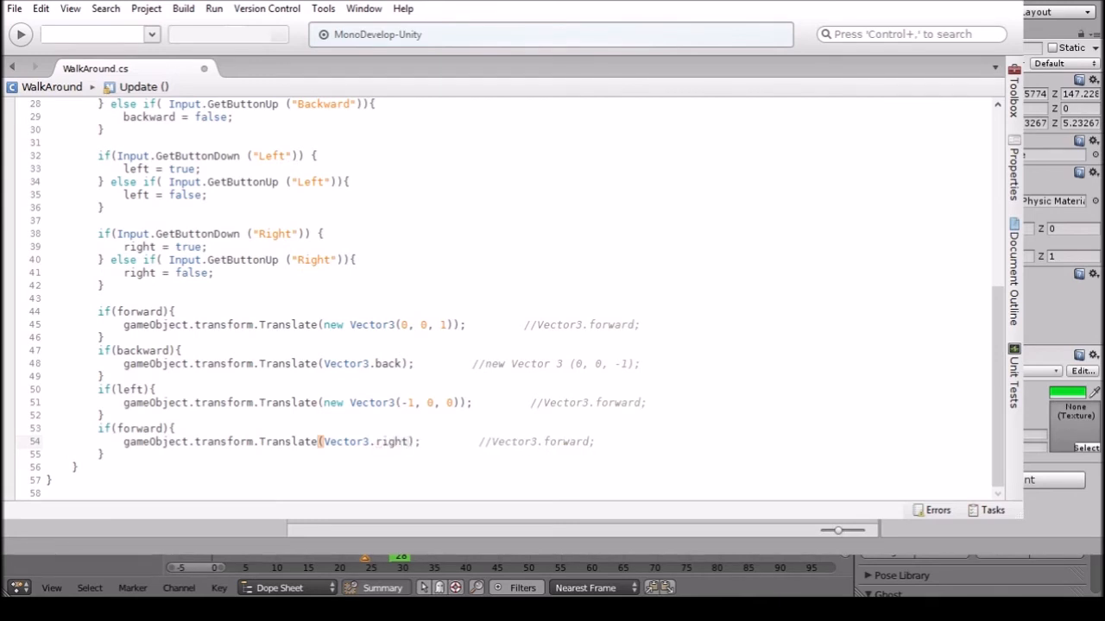
left_click_drag(118, 429, 165, 429)
type("right")
left_click(729, 337)
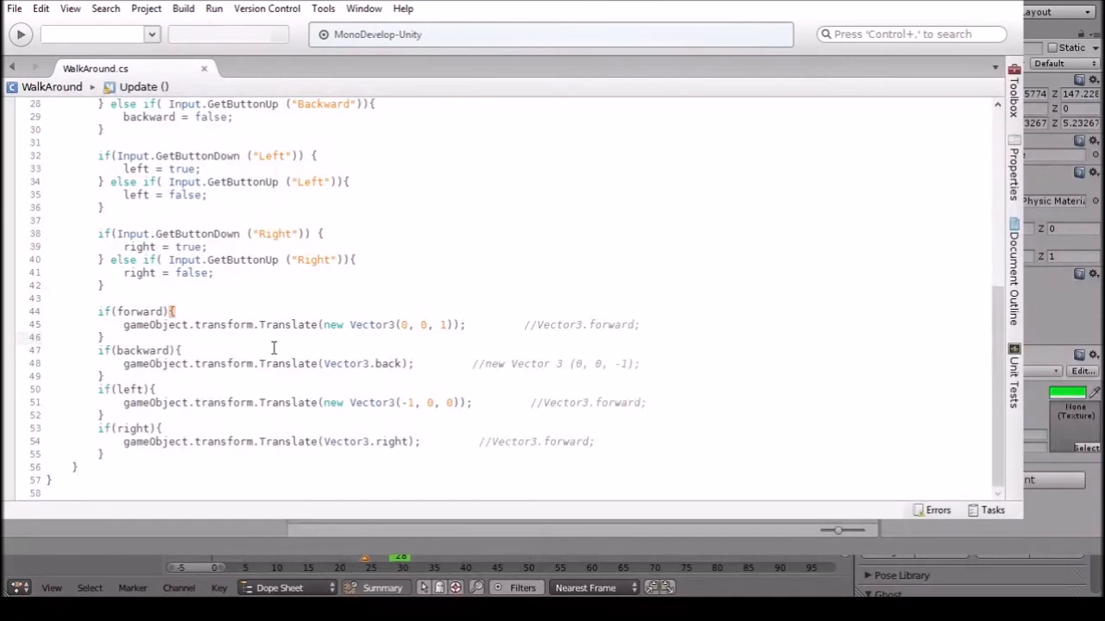
In Unity's input settings, rename the duplicated Forward axis to "Backward" and edit its button fields.
scroll(278, 345, "up", 4)
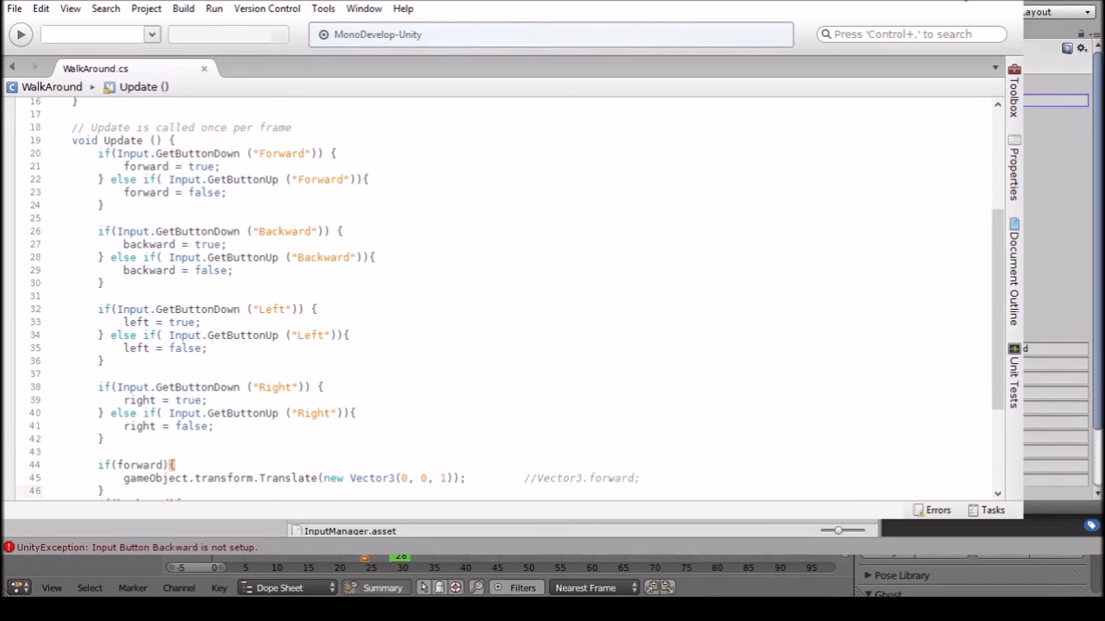
scroll(1055, 293, "down", 3)
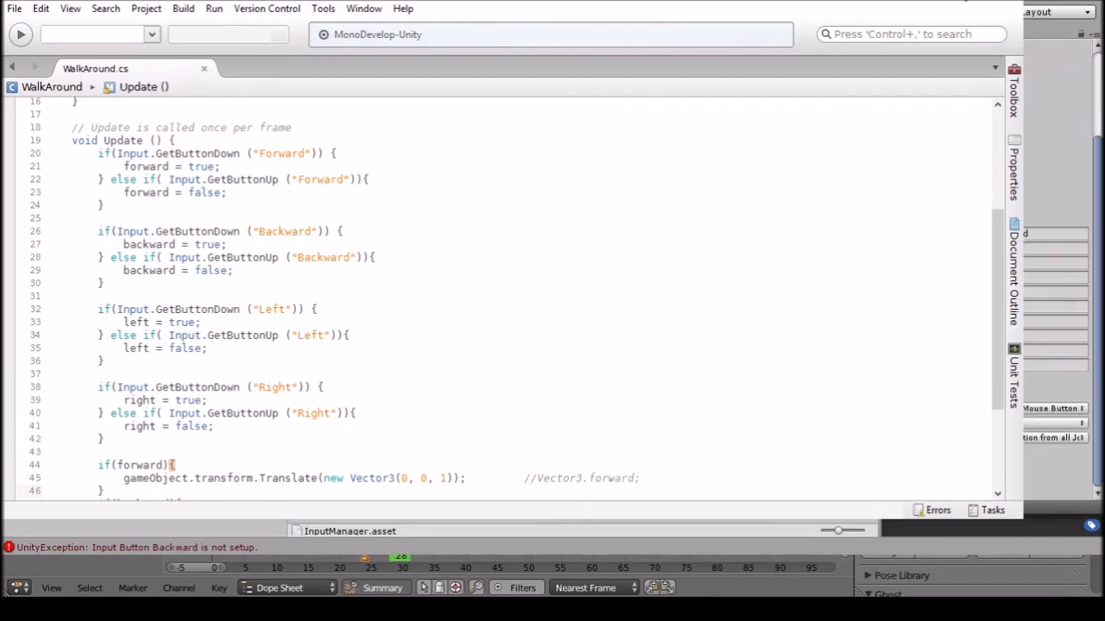
scroll(1040, 250, "down", 5)
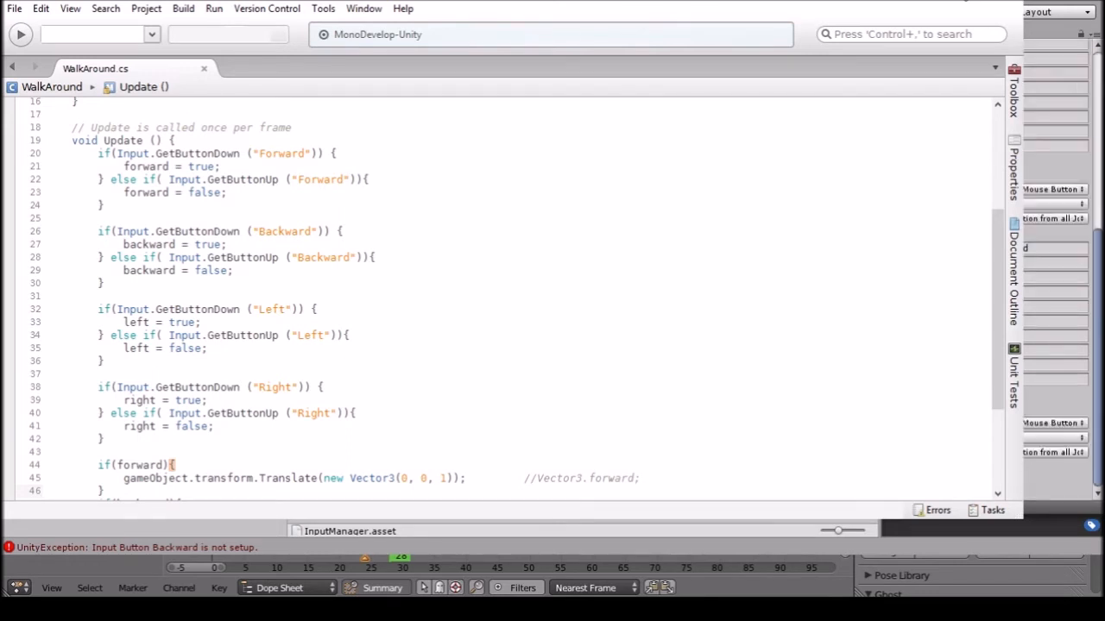
left_click(1039, 249)
type("Backward")
left_click(1030, 304)
left_click(1054, 336)
Fill in the name and button fields of the input axis following Backward.
left_click(1052, 481)
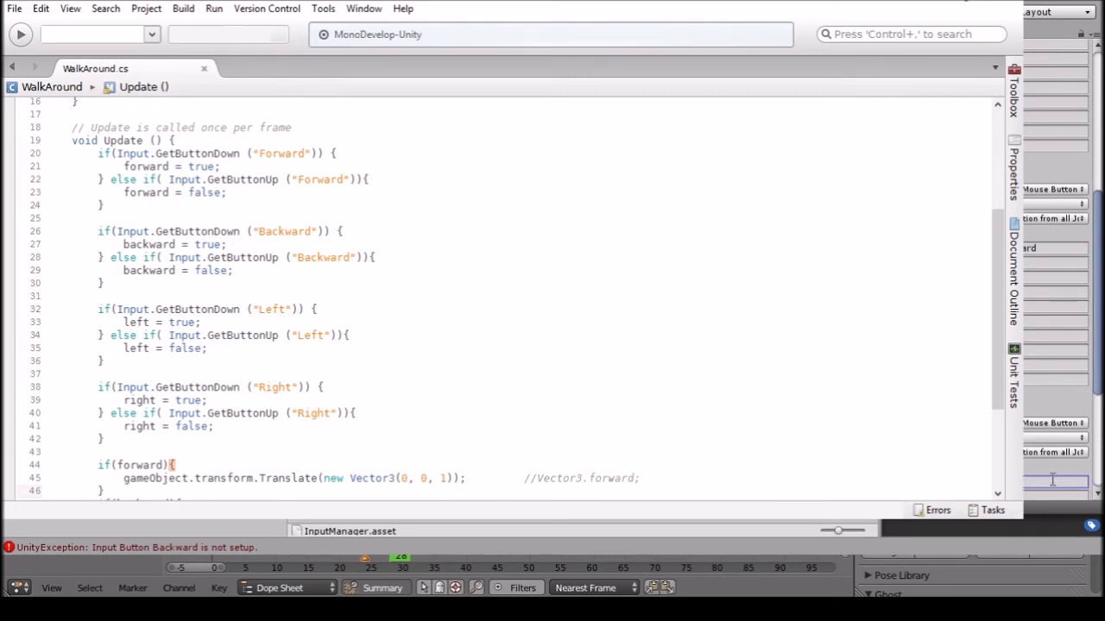
scroll(1052, 479, "down", 4)
left_click(1055, 321)
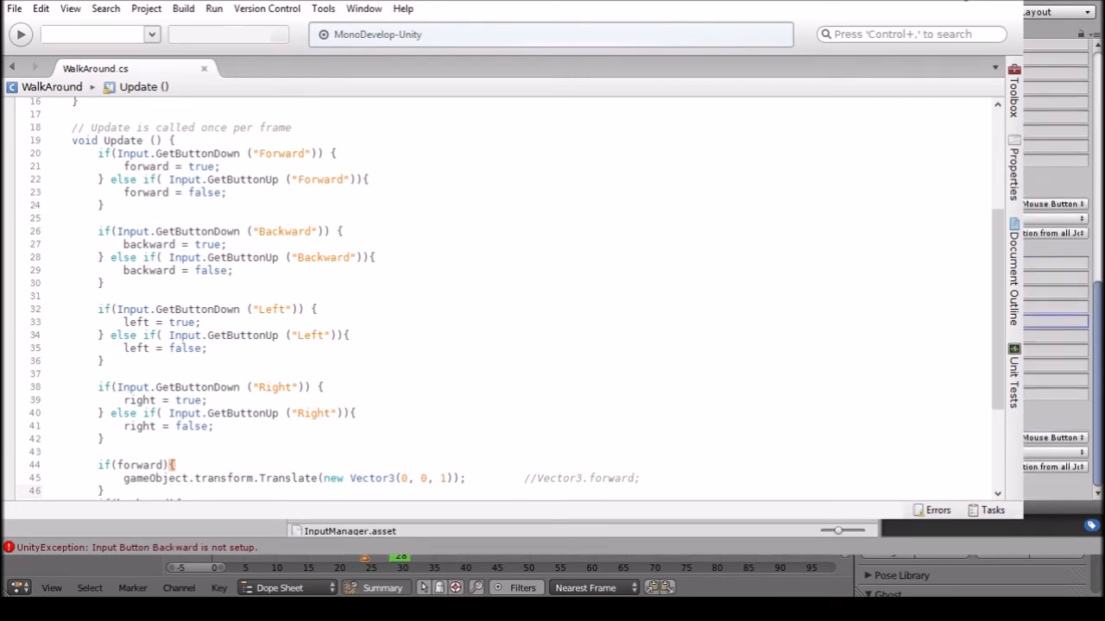
left_click(1027, 350)
Replace the name and edit the button fields of the fourth directional input axis.
left_click(1055, 495)
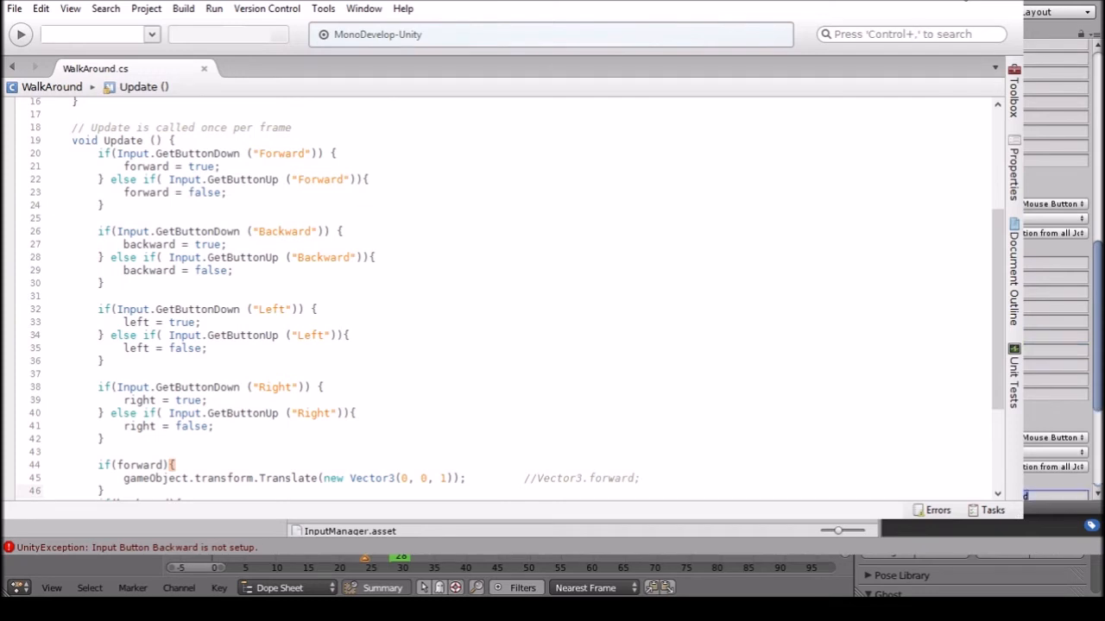
key("BackSpace")
scroll(1057, 212, "down", 4)
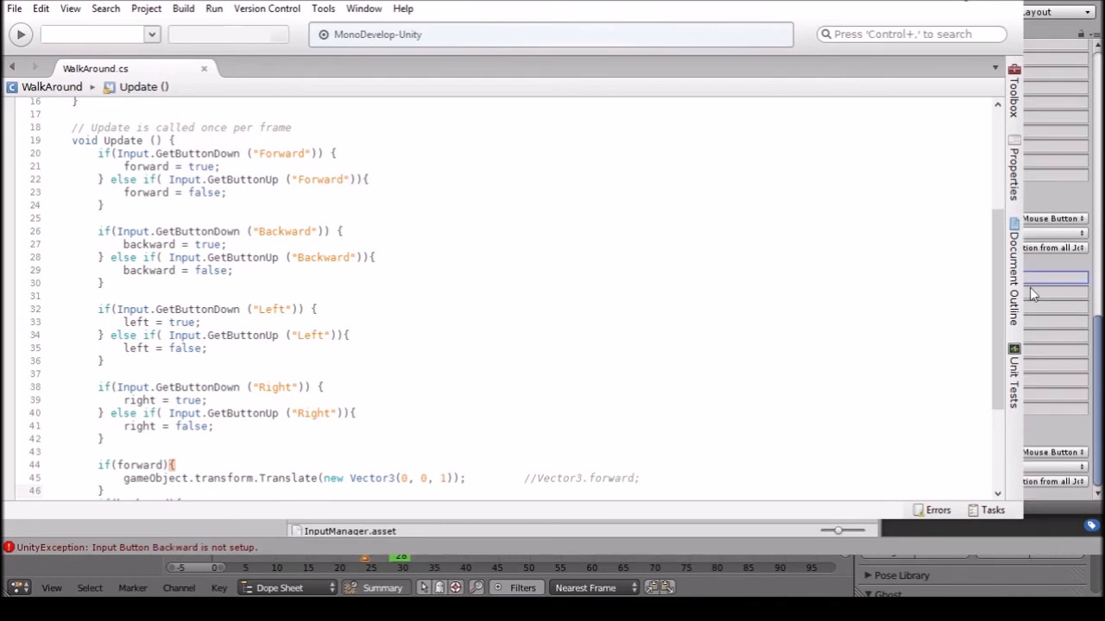
left_click(1055, 335)
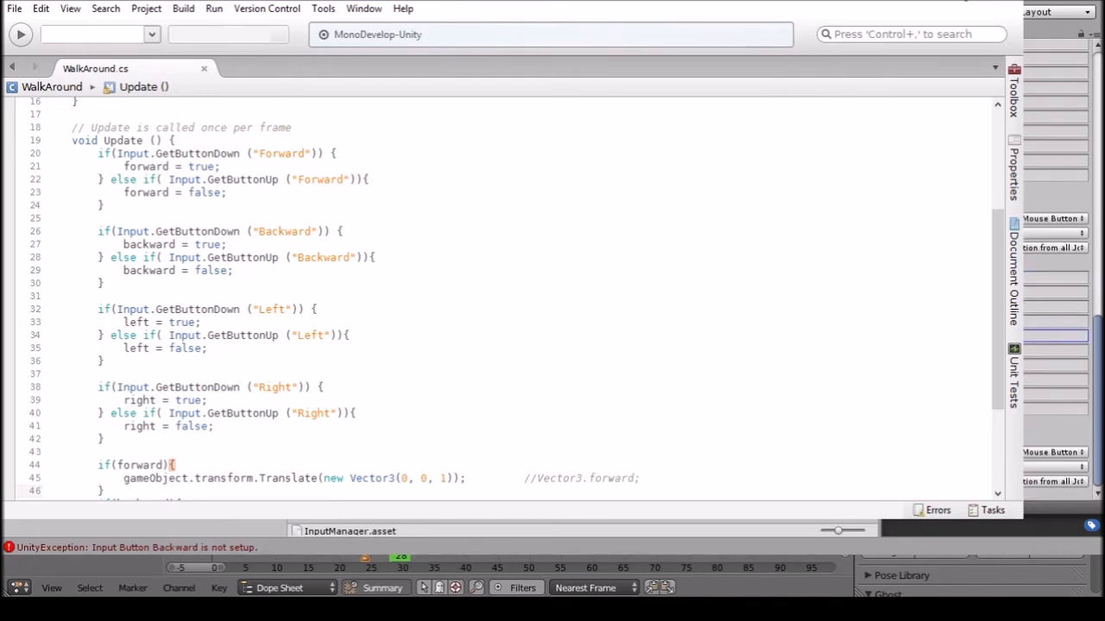
left_click(1032, 380)
Play the Unity scene to test the directional movement, and stop play mode.
key("shift+Tab")
key("ctrl+p")
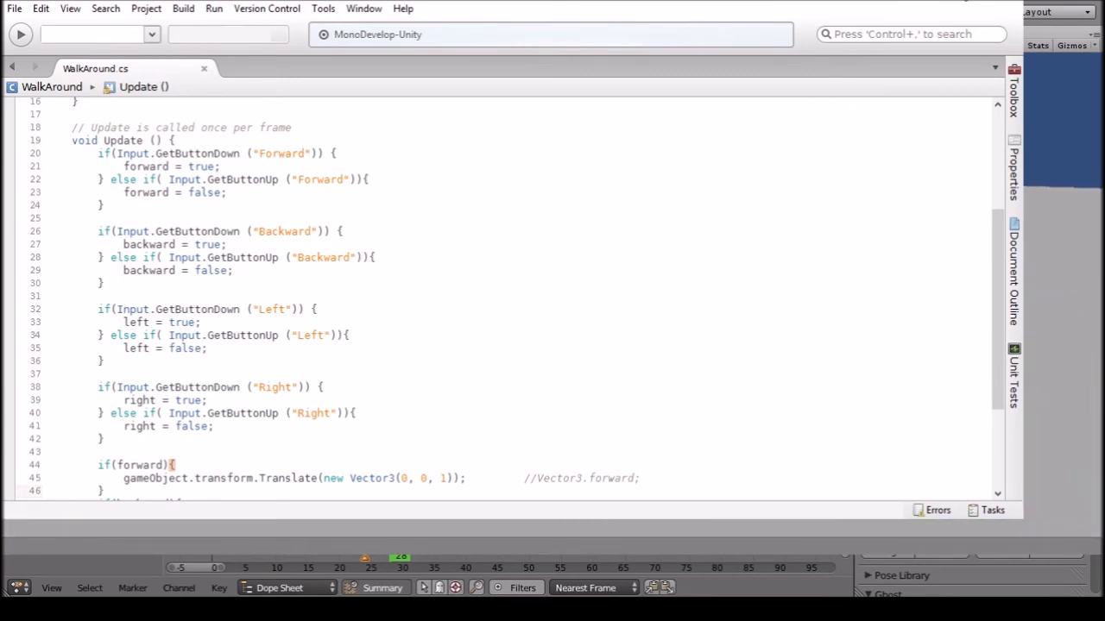
key("ctrl+p")
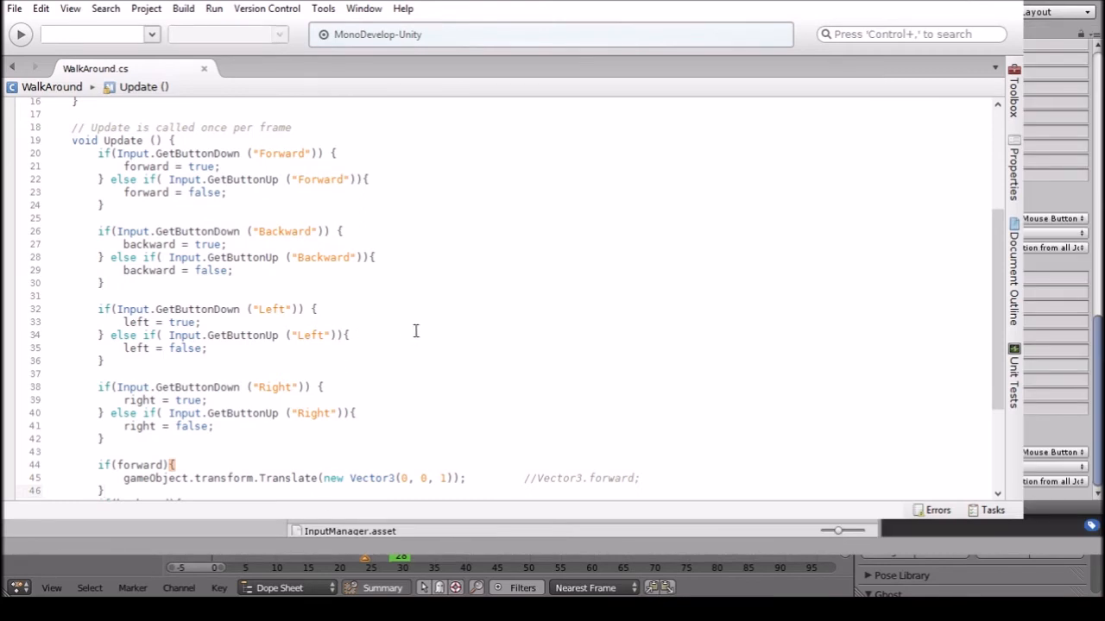
At the end of Update in WalkAround.cs, add an if block with the condition left || right || forward || backward.
scroll(419, 328, "up", 1)
scroll(420, 328, "down", 5)
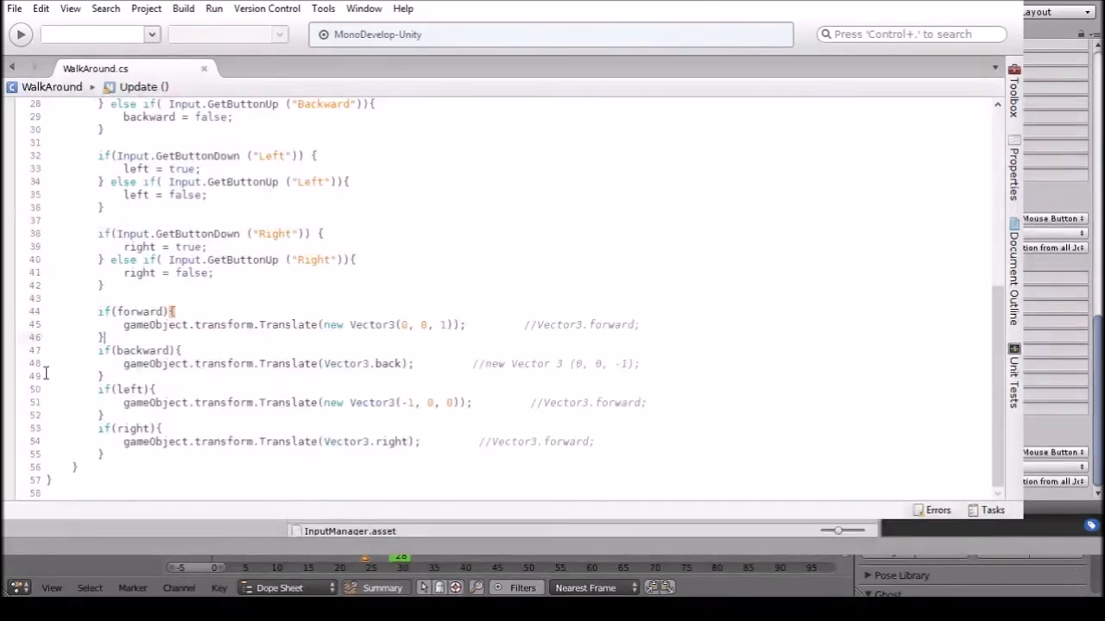
scroll(115, 299, "up", 8)
scroll(176, 275, "down", 8)
left_click(136, 452)
key("Return")
key("Return")
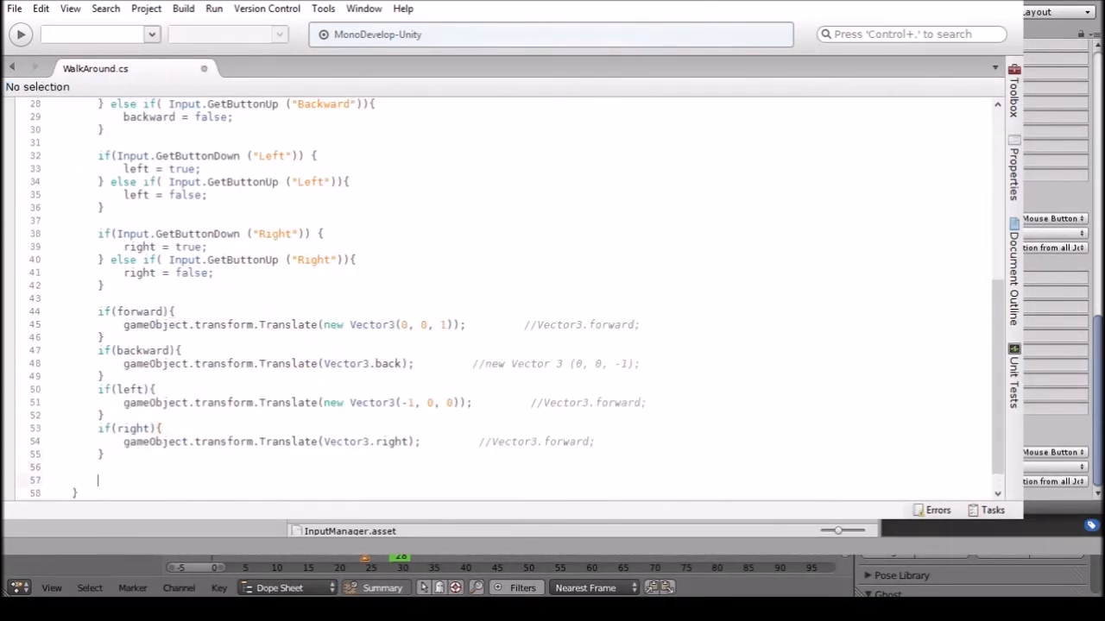
type("if")
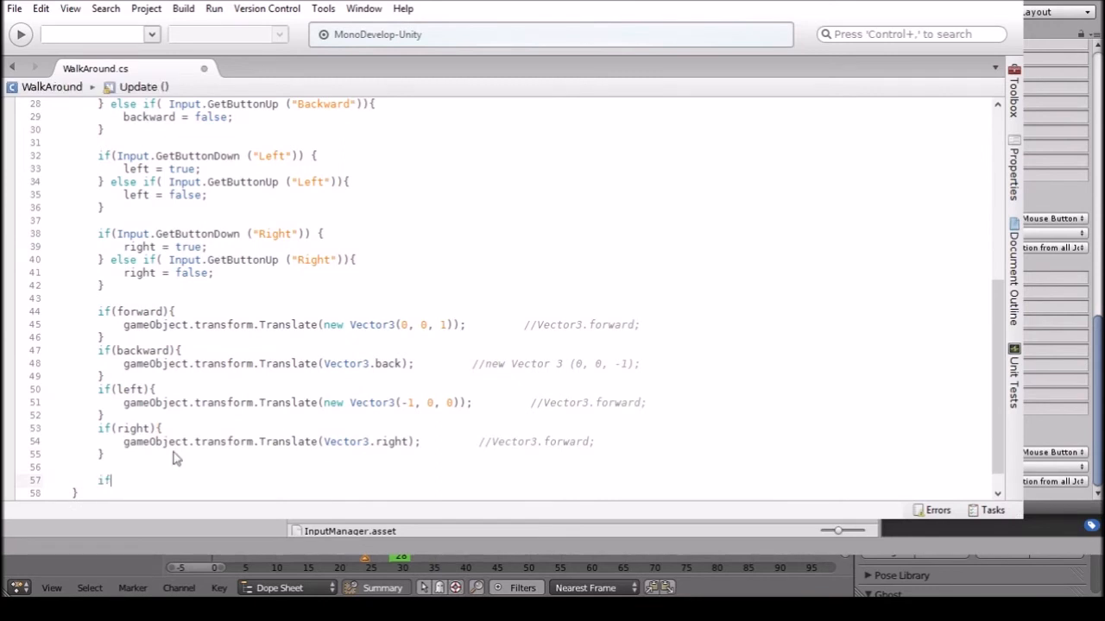
type(" (left || right || for")
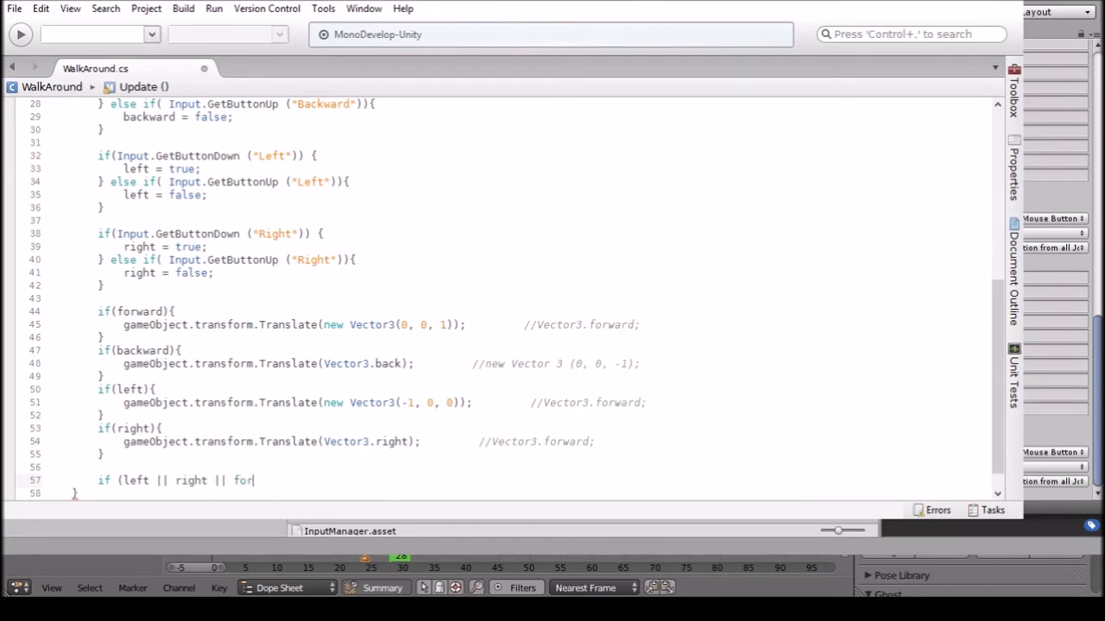
type("ward || backward")
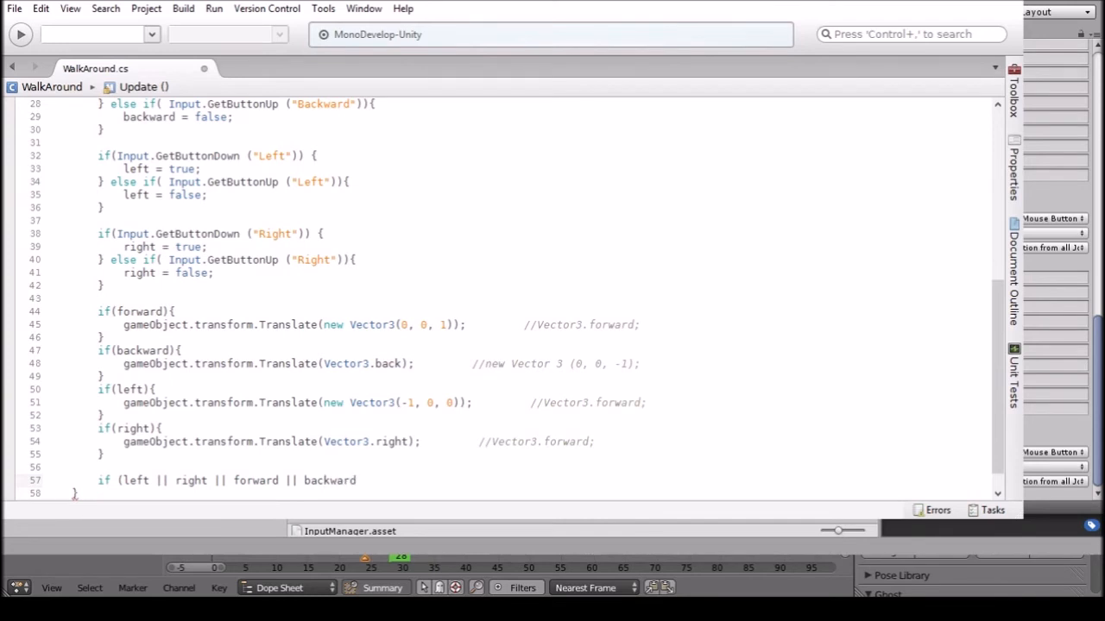
type(") {")
key("Return")
scroll(217, 247, "down", 1)
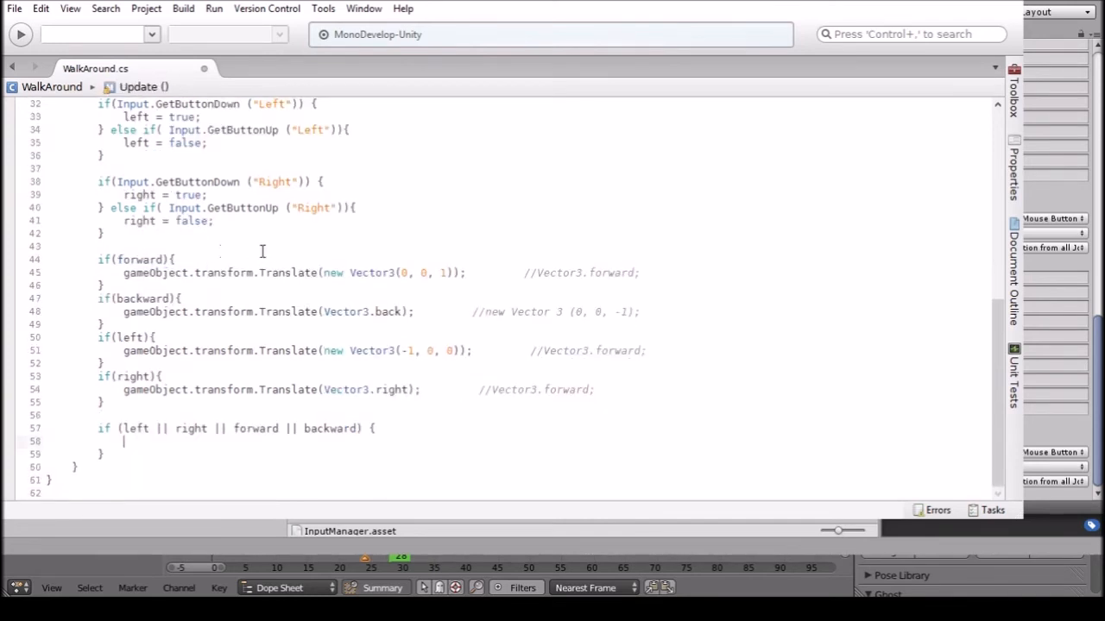
Add animation.Play("Walk"); inside the movement if block, save the script and test the scene in play mode.
type("animation.play")
key("Return")
type("(")
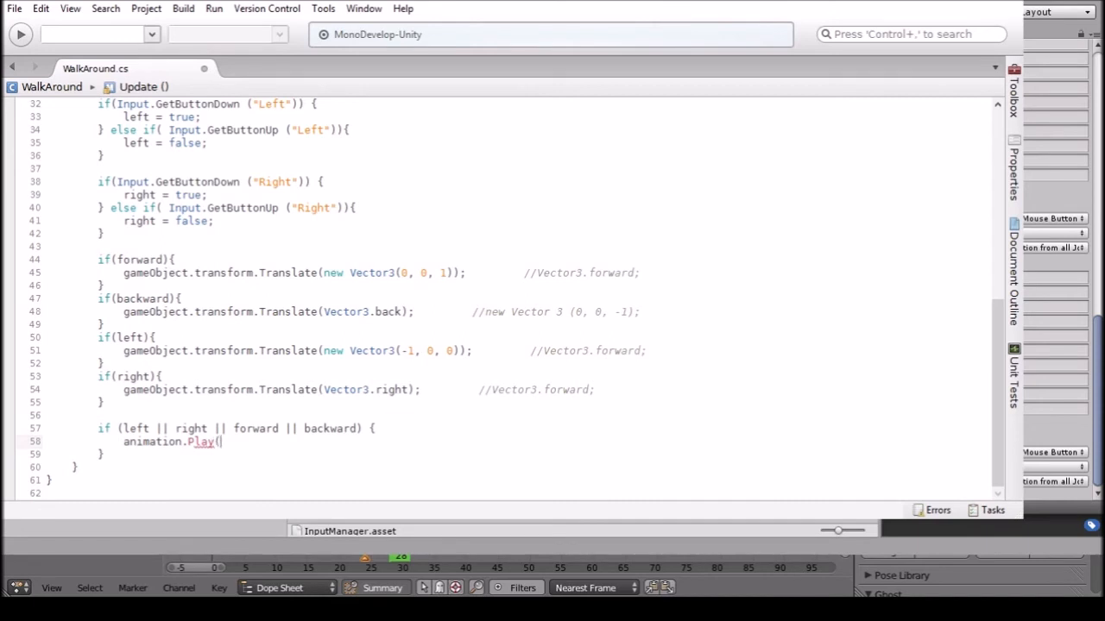
type("\"Walk\");")
key("ctrl+s")
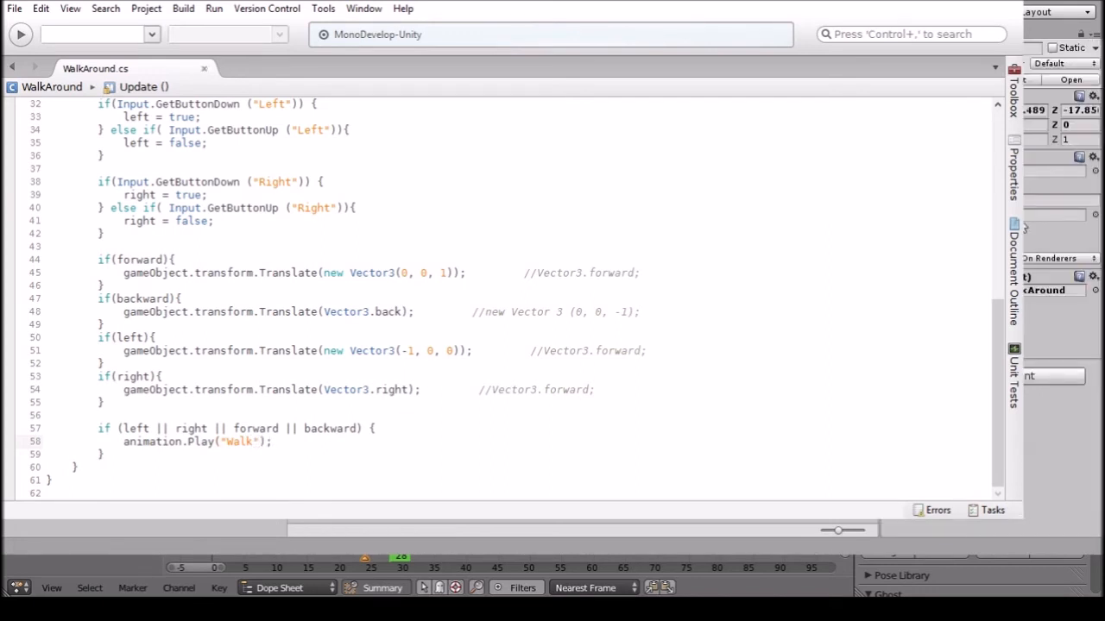
key("ctrl+p")
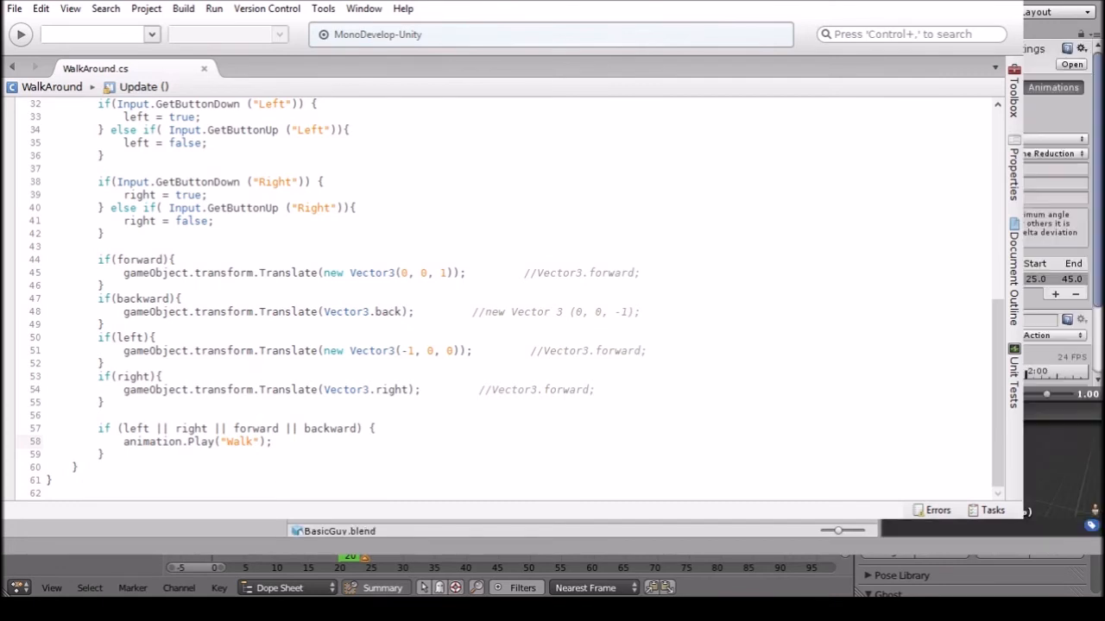
Add a second animation clip to the BasicGuy.blend import settings, starting at frame 20 and ending at frame 20.1.
scroll(1031, 108, "down", 3)
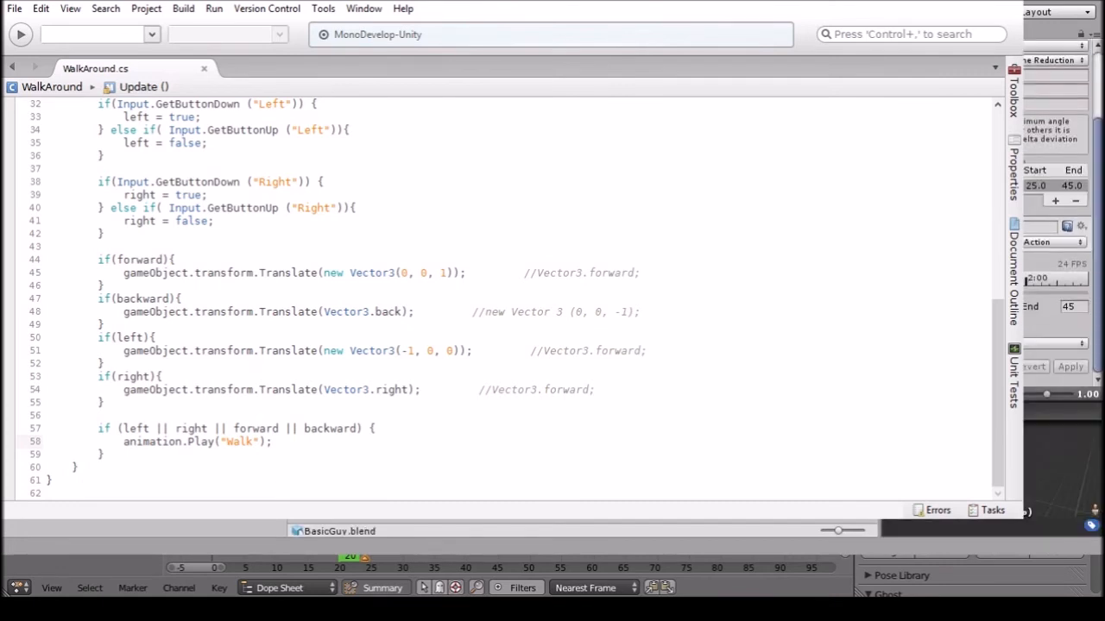
left_click(1055, 201)
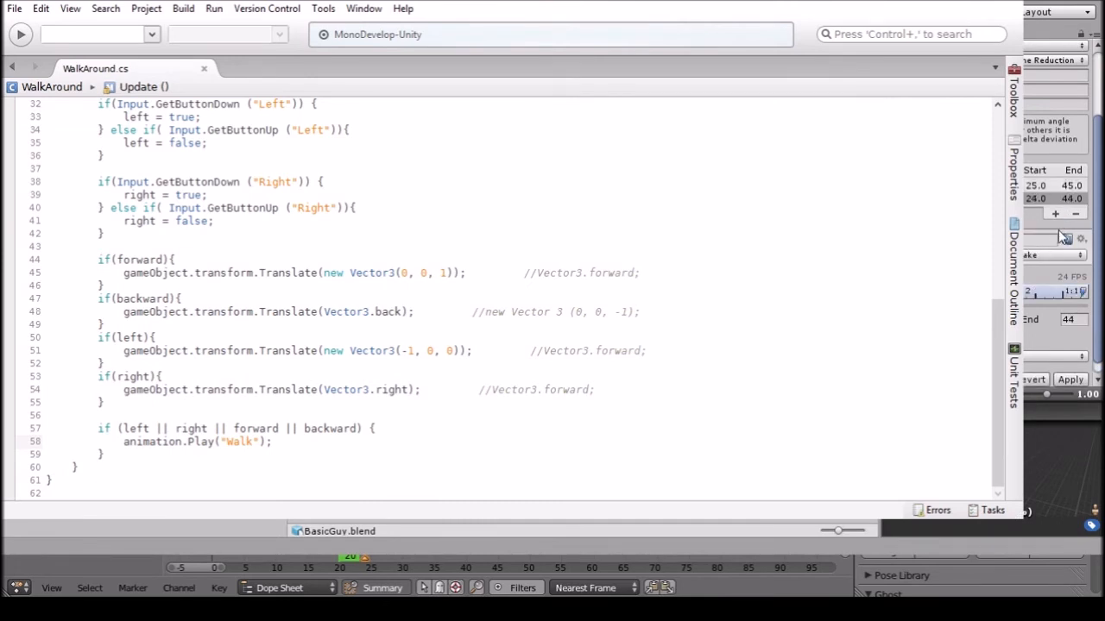
left_click(1032, 286)
left_click(1039, 239)
key("Tab")
type("20.1")
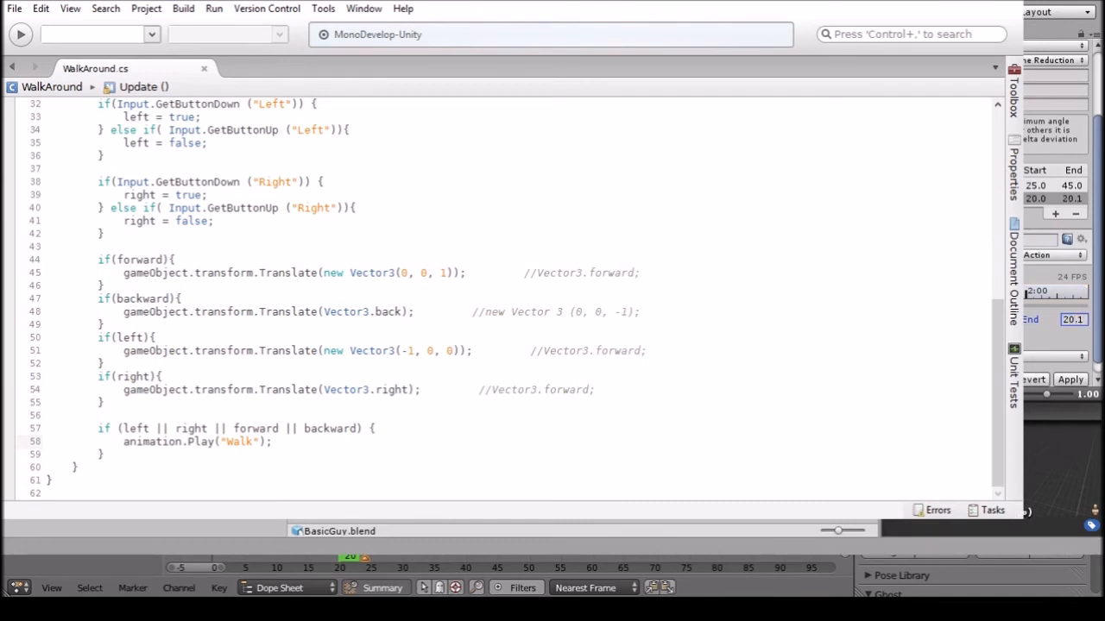
key("Return")
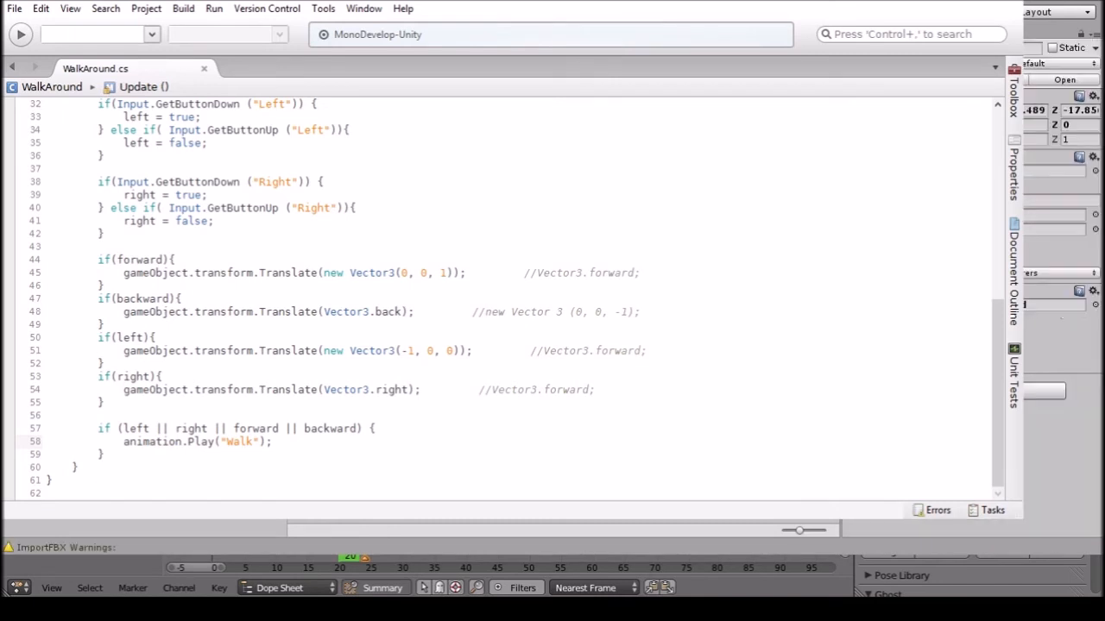
Add an else block after the movement if block at the end of Update.
left_click(1053, 228)
left_click(226, 453)
key("Return")
type("else {")
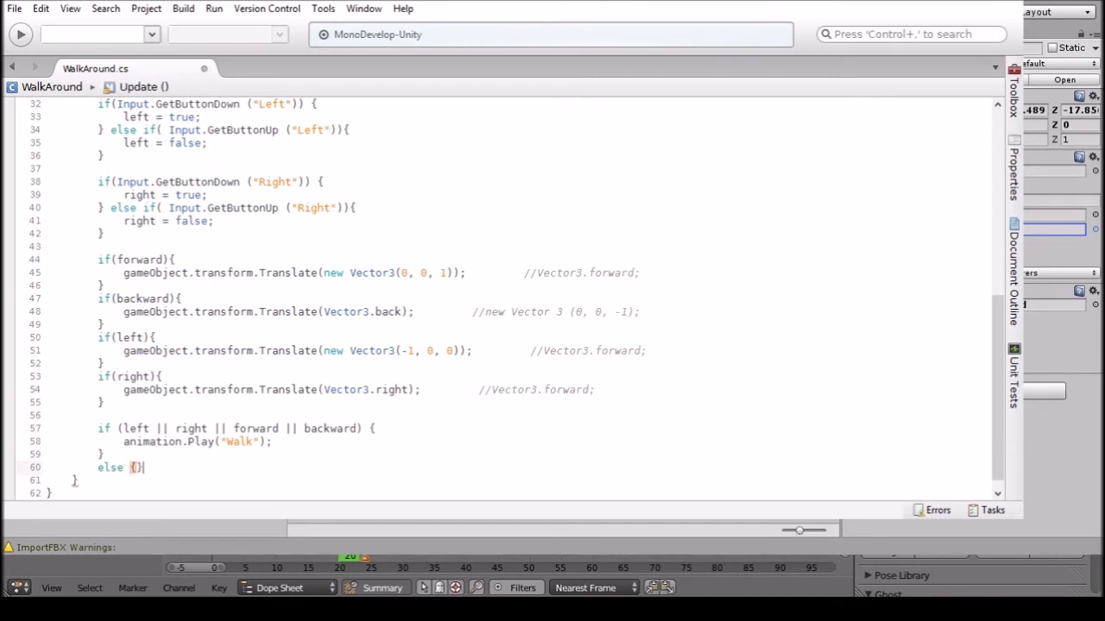
key("Return")
Write animation.CrossFade ("Idle"); inside the else block and save the script.
type("animation.pl")
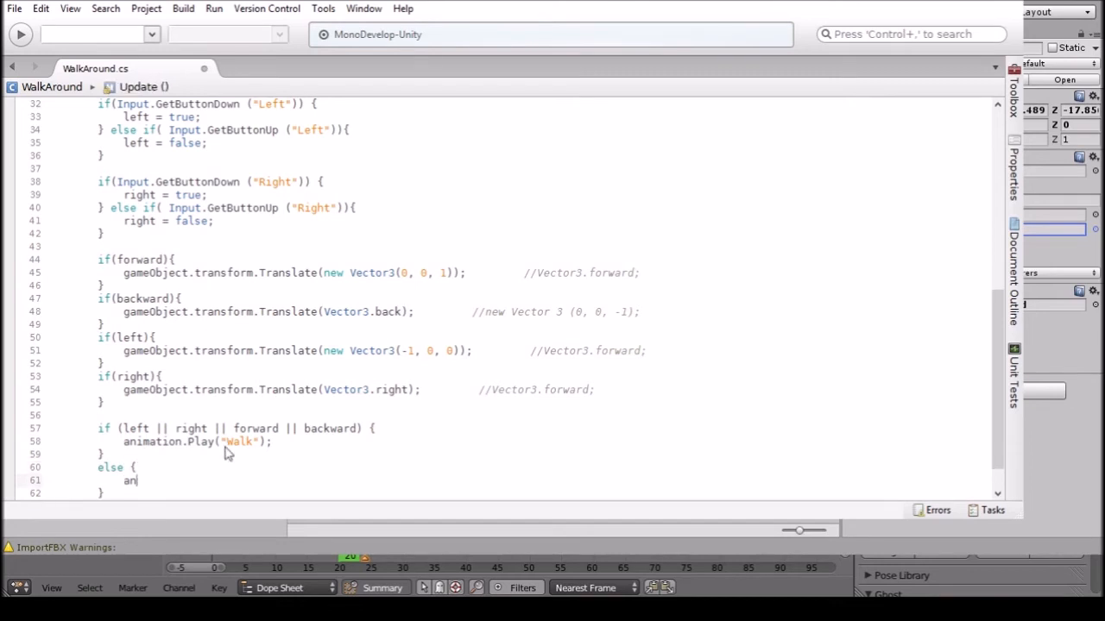
type("ay")
key("BackSpace")
key("BackSpace")
key("BackSpace")
key("BackSpace")
type("CrossFade")
type(" (")
type(");")
key("Left")
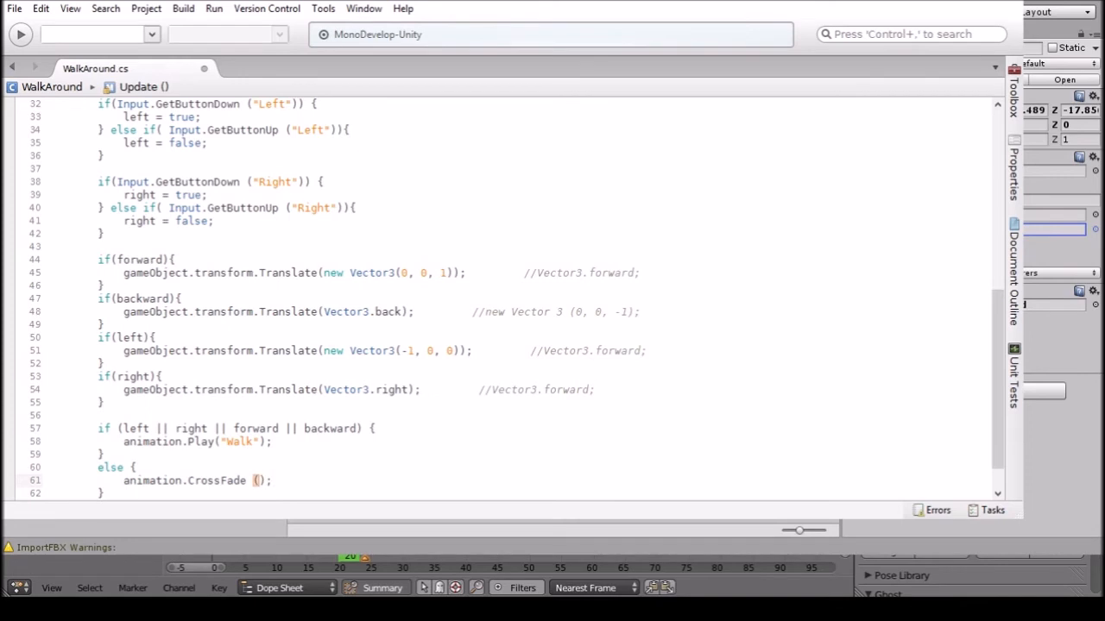
type("\"Idle\"")
left_click(100, 325)
scroll(317, 364, "down", 1)
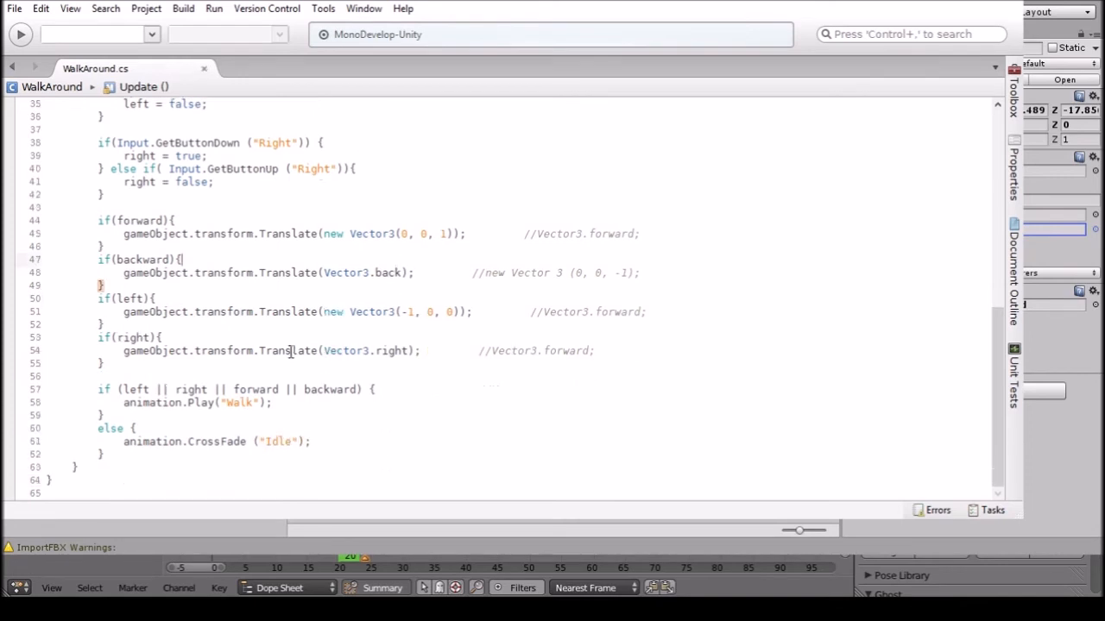
Insert animation.Stop ("Walk"); above the Idle call in the else block.
left_click(193, 427)
key("Return")
type("a")
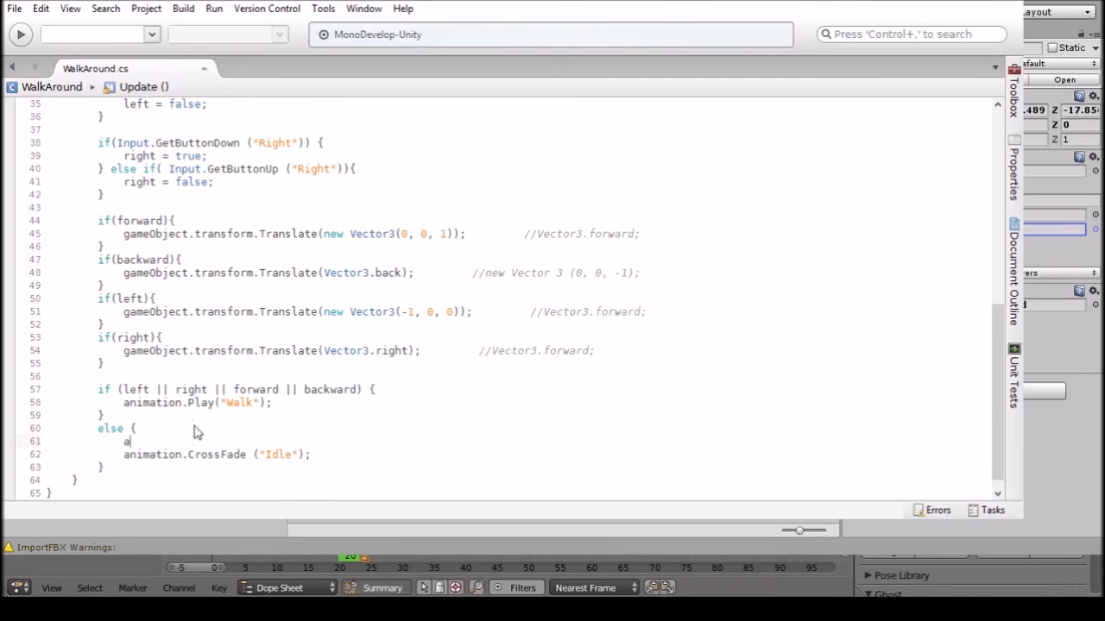
type("nimation.Stop (\"Walk\"")
key("BackSpace")
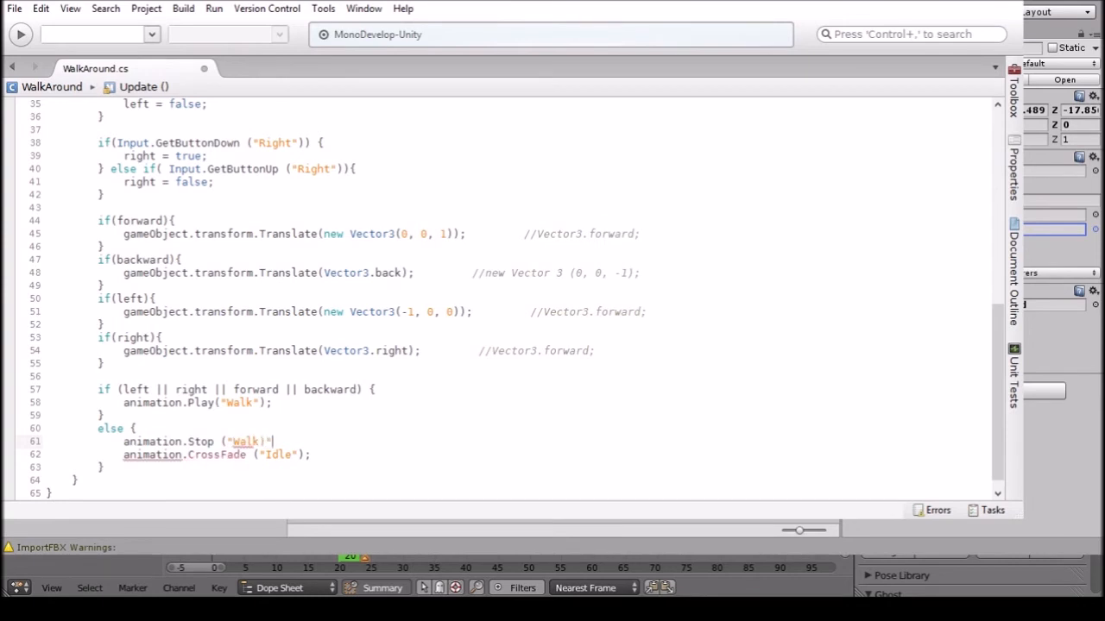
type("\");")
Replace CrossFade with Play in the Idle animation call and save the script.
left_click_drag(246, 455, 186, 457)
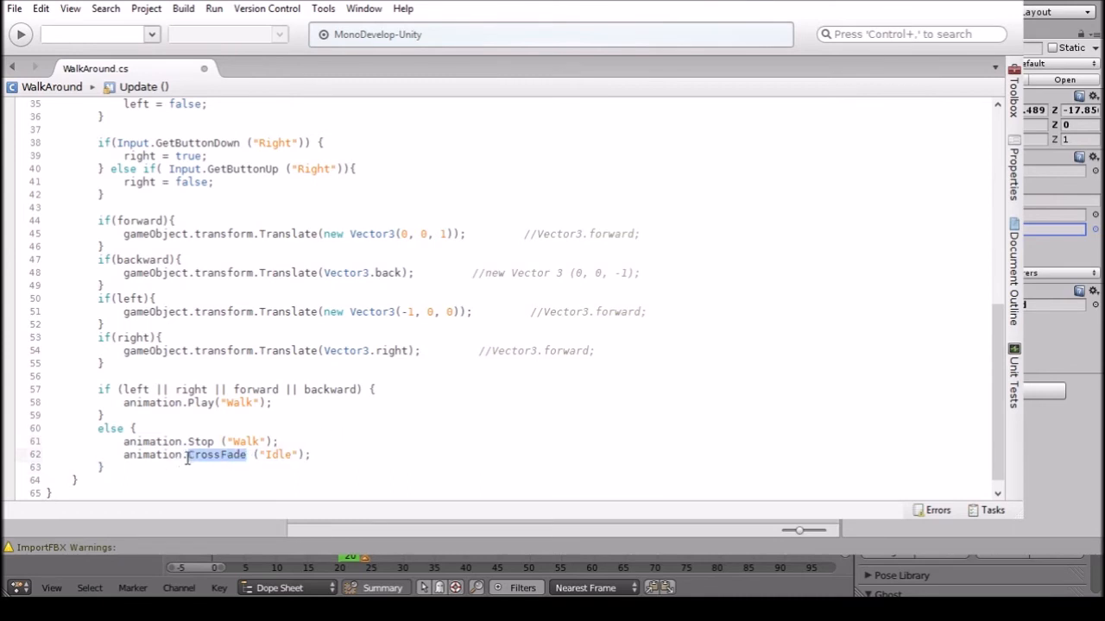
type("Play")
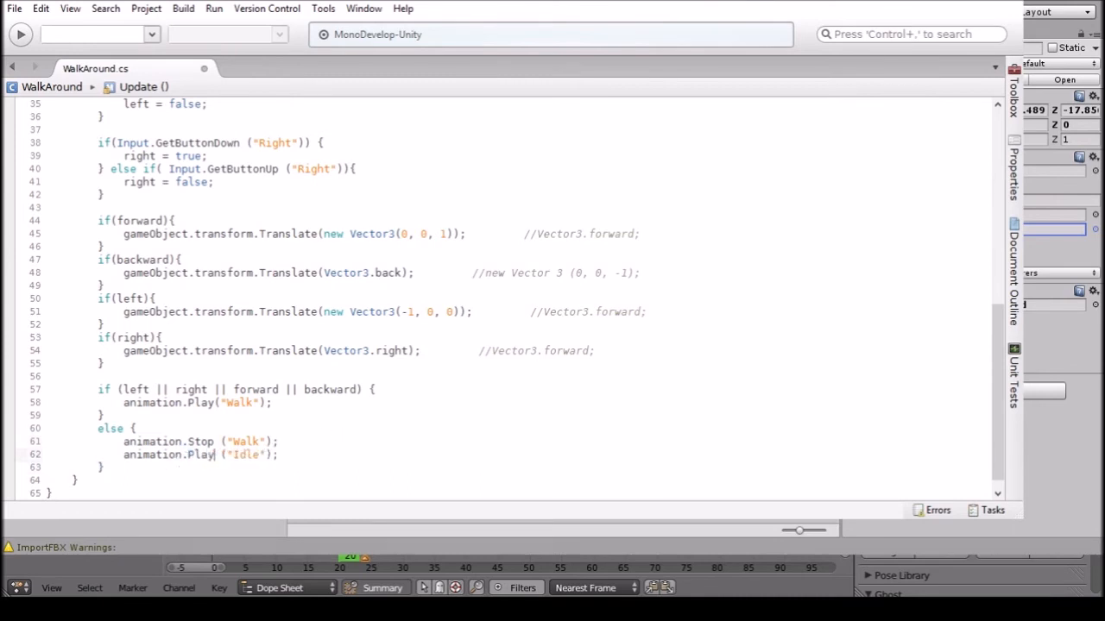
key("ctrl+s")
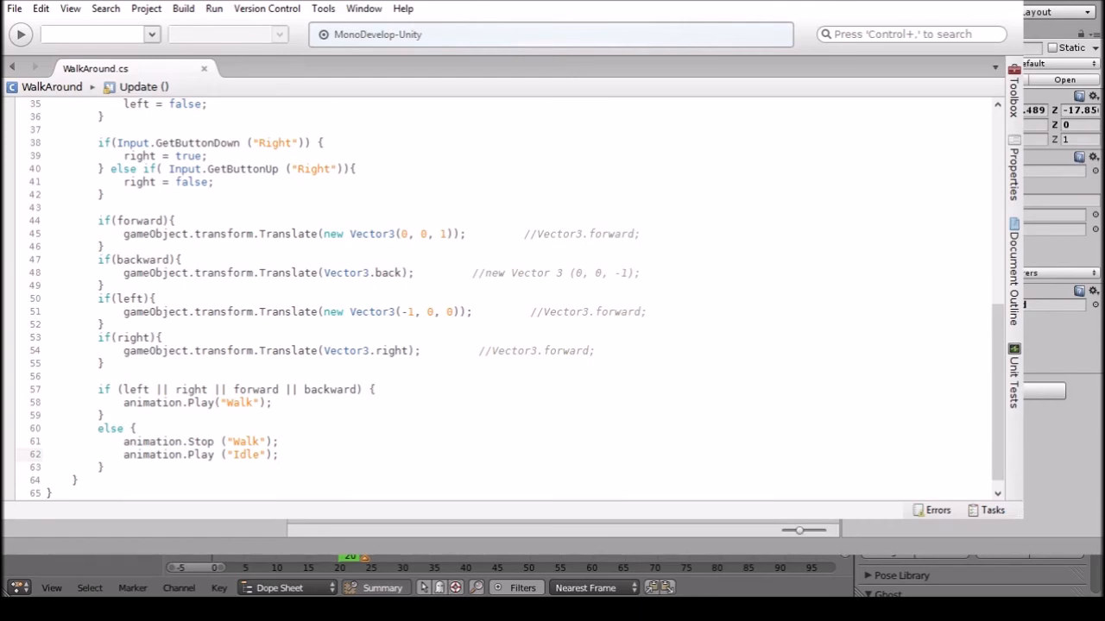
Declare public GameObject mesh; below the four public bool variables in the WalkAround class and save the script.
scroll(366, 285, "up", 8)
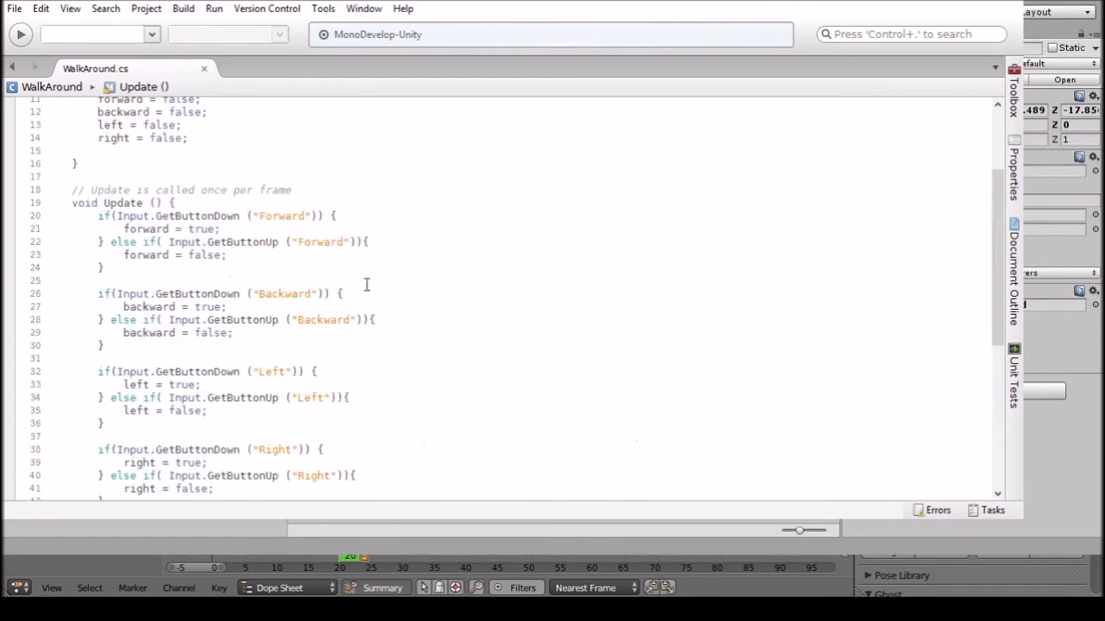
scroll(366, 285, "down", 2)
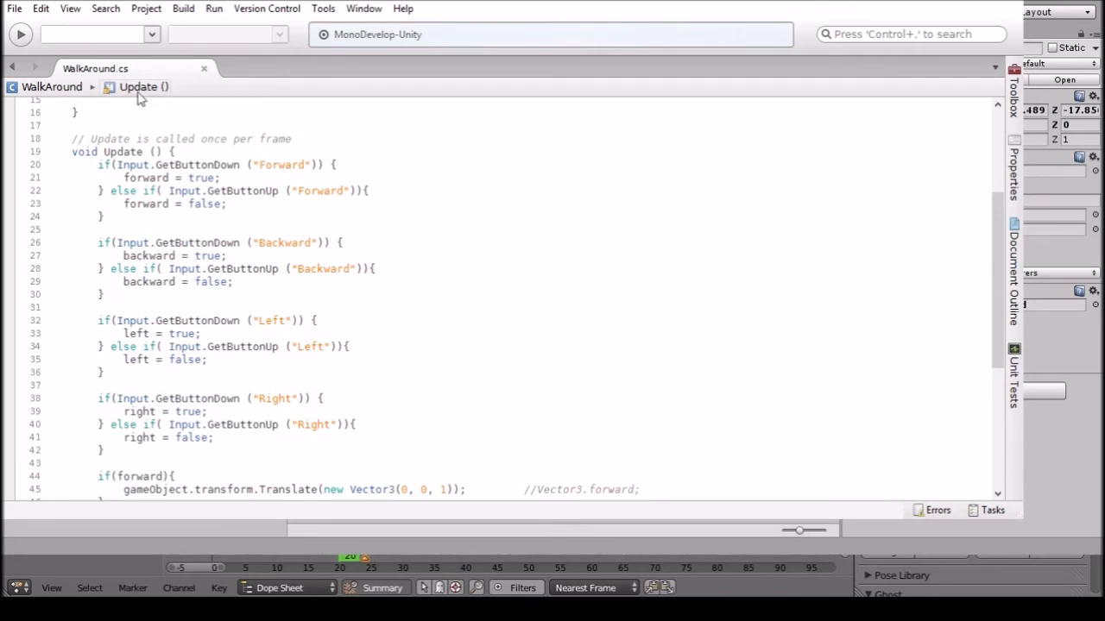
scroll(213, 242, "up", 5)
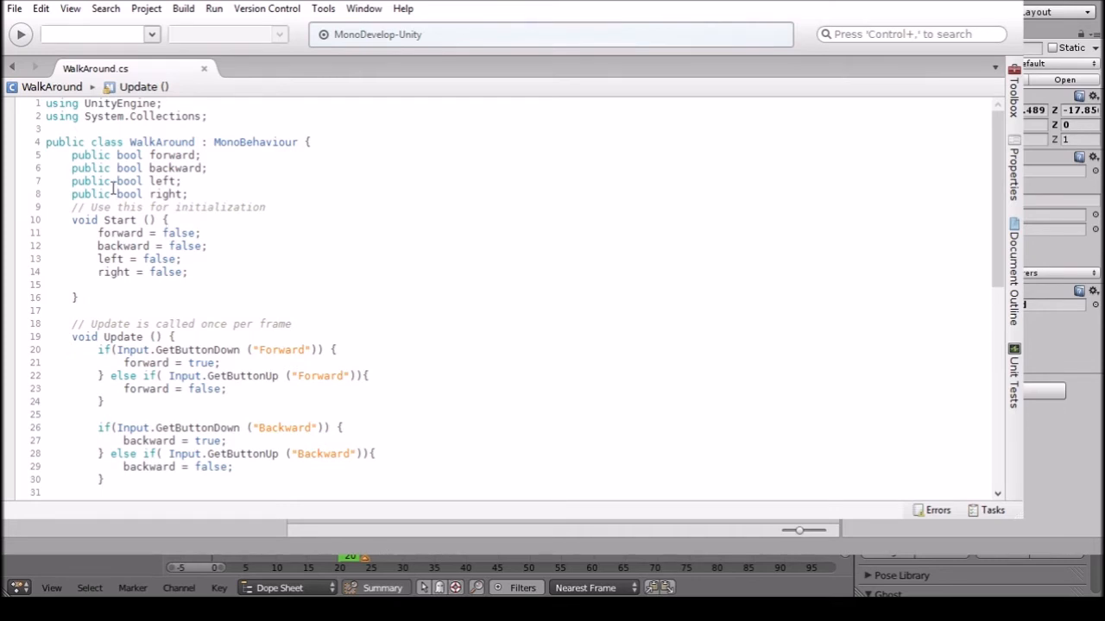
left_click_drag(72, 155, 200, 198)
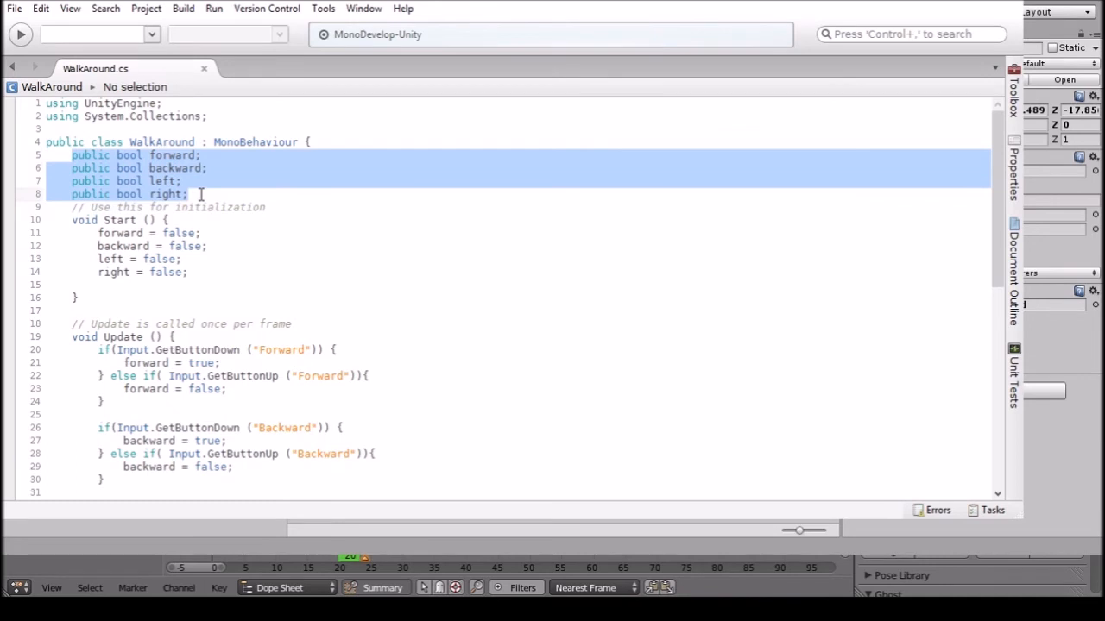
left_click(201, 194)
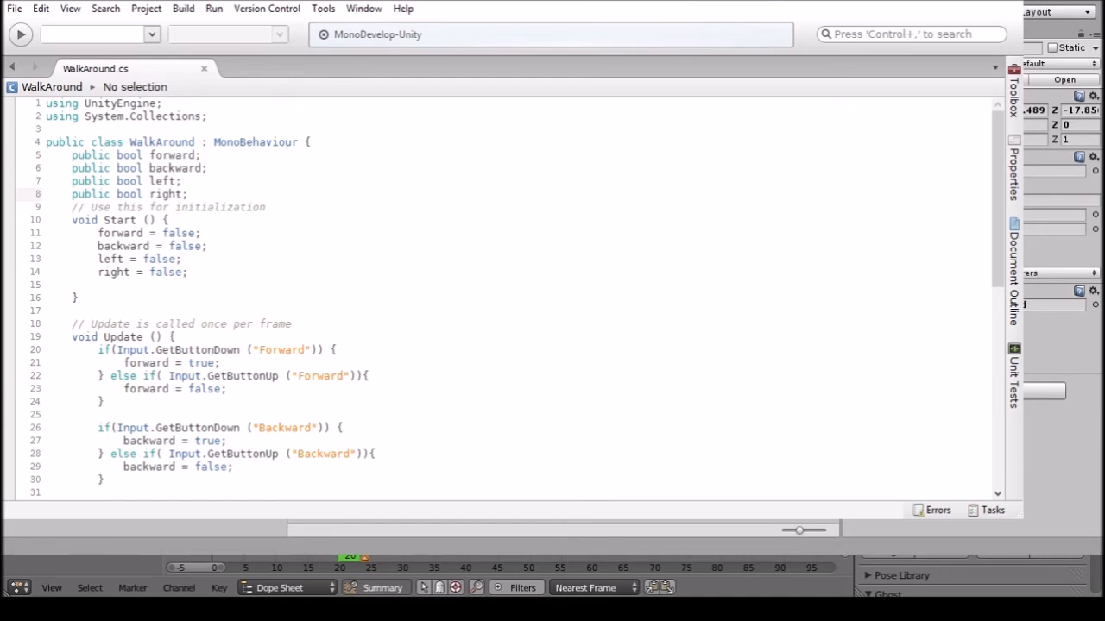
key("Return")
key("Return")
key("Up")
type("public GameObject")
key("BackSpace")
key("BackSpace")
key("BackSpace")
key("BackSpace")
key("BackSpace")
type("bject")
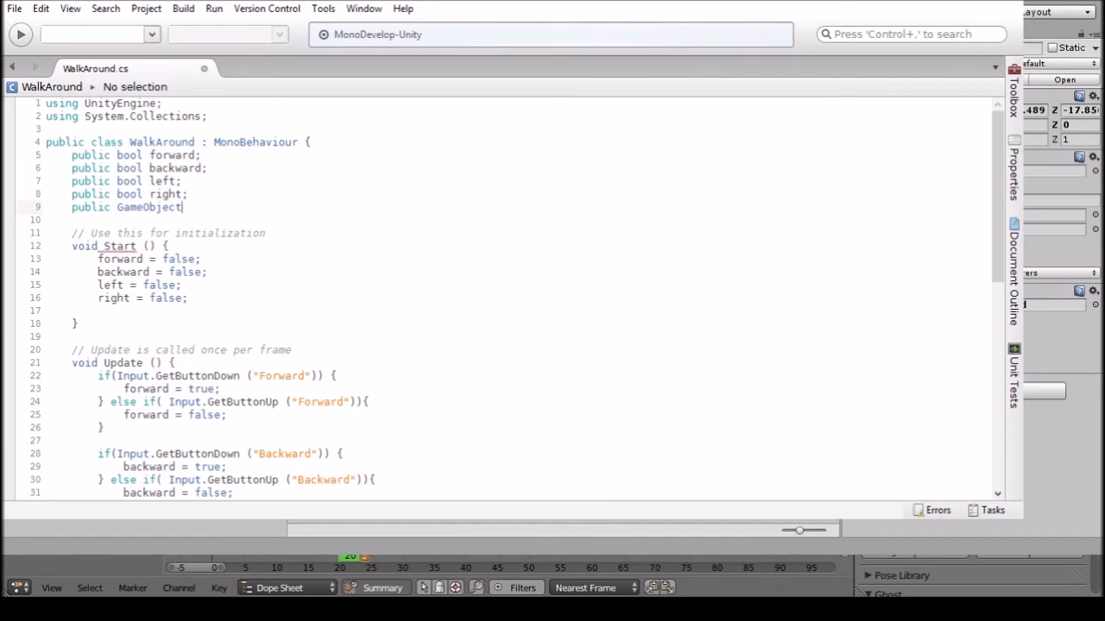
type("mesh;")
key("ctrl+s")
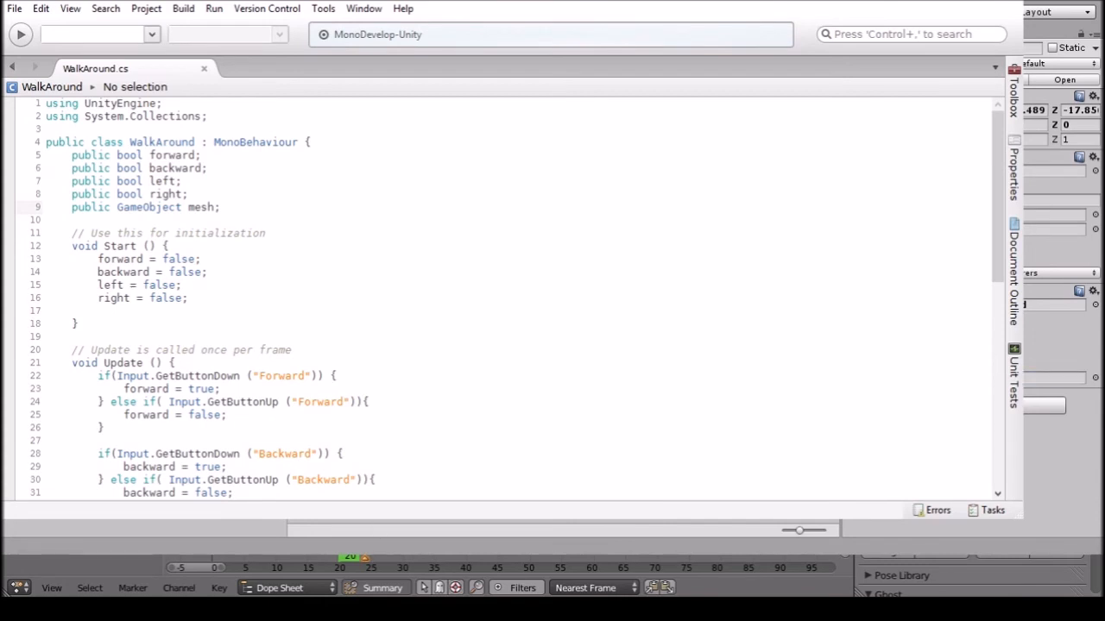
scroll(264, 216, "down", 6)
scroll(177, 199, "up", 3)
scroll(186, 190, "up", 2)
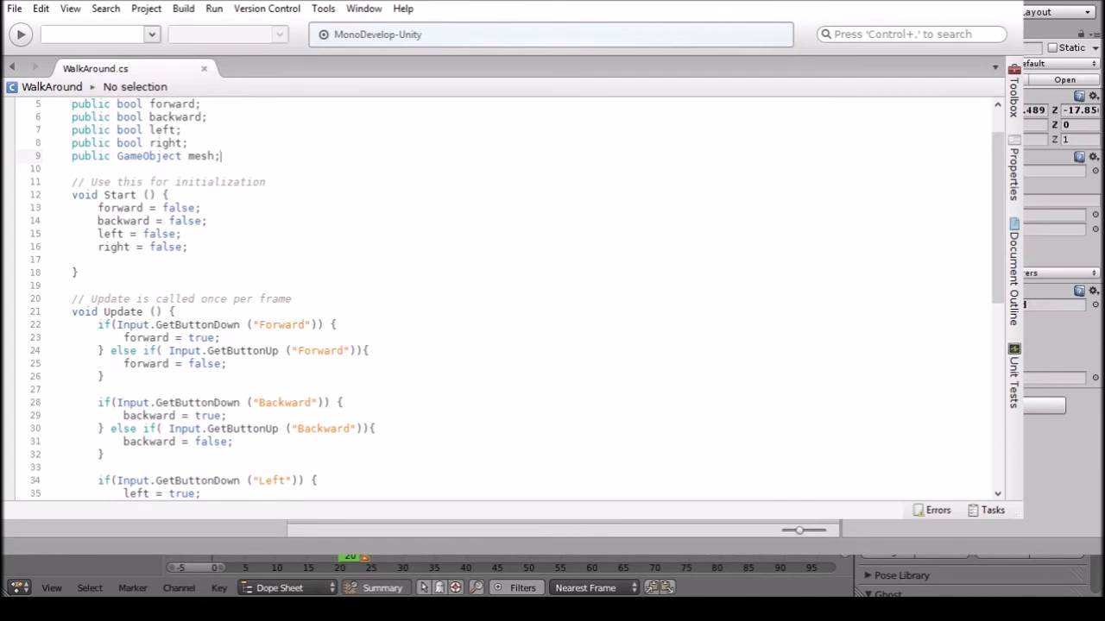
scroll(417, 215, "down", 3)
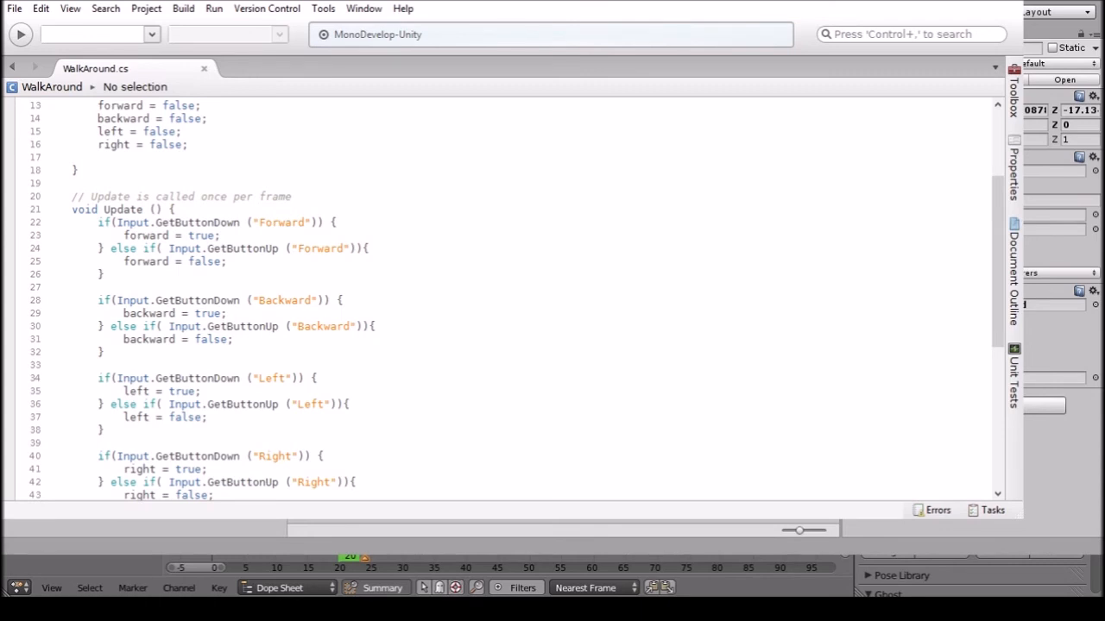
Set the character's remaining position coordinates to 0 in Unity and remove its WalkAround script component.
key("Tab")
type("0")
key("Tab")
type("0")
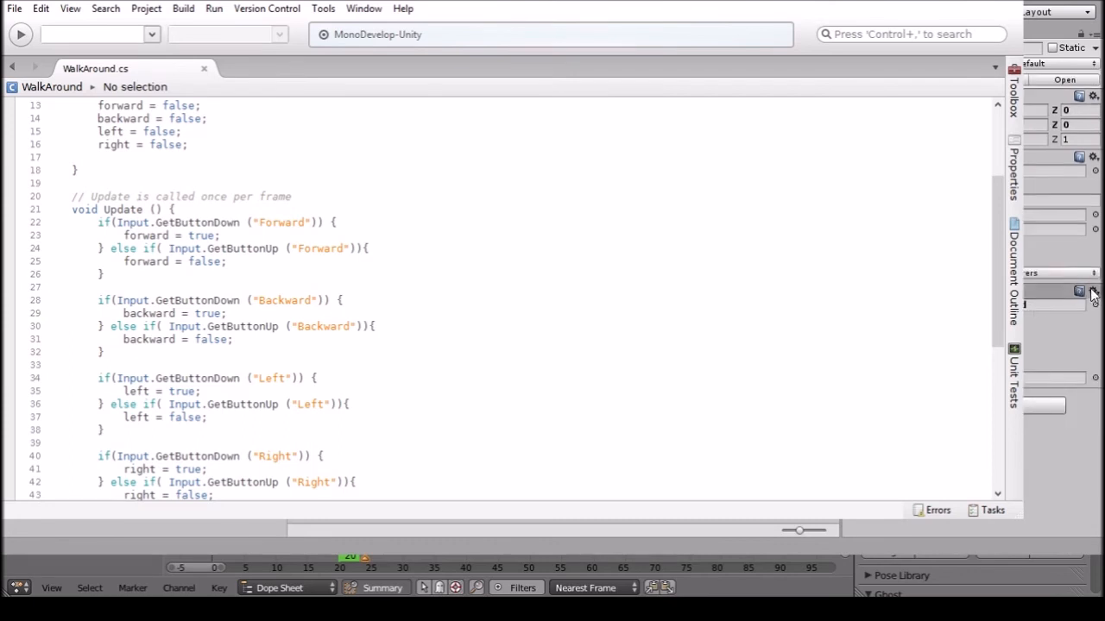
left_click(1091, 289)
left_click(1060, 328)
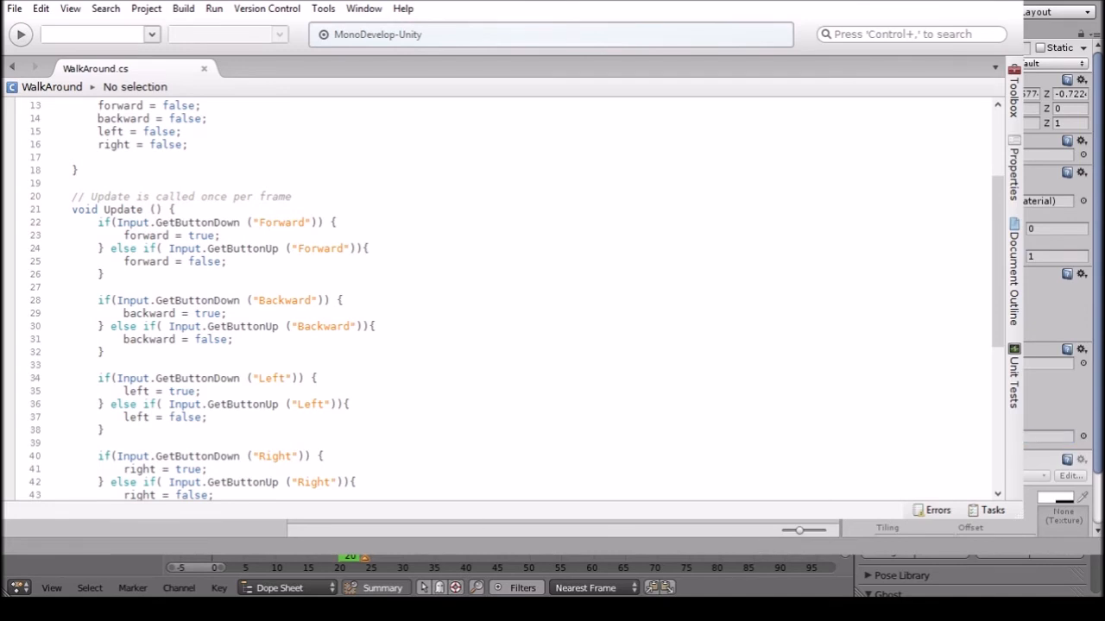
Prefix the Walk play call in the if block of WalkAround.cs so it reads mesh.animation.Play("Walk").
scroll(414, 202, "down", 8)
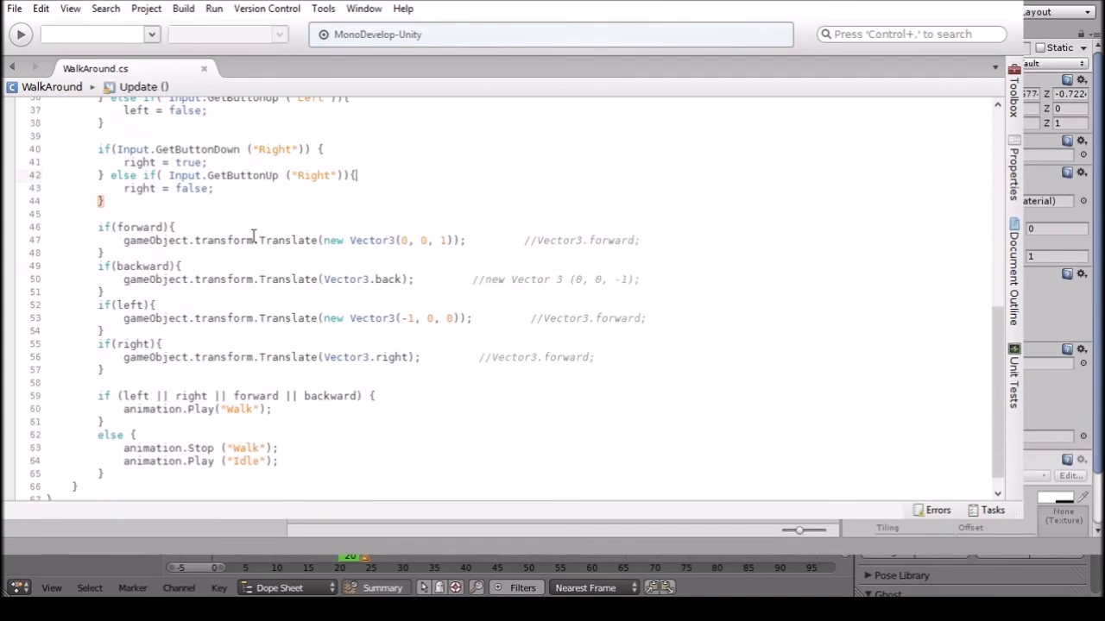
scroll(241, 359, "down", 1)
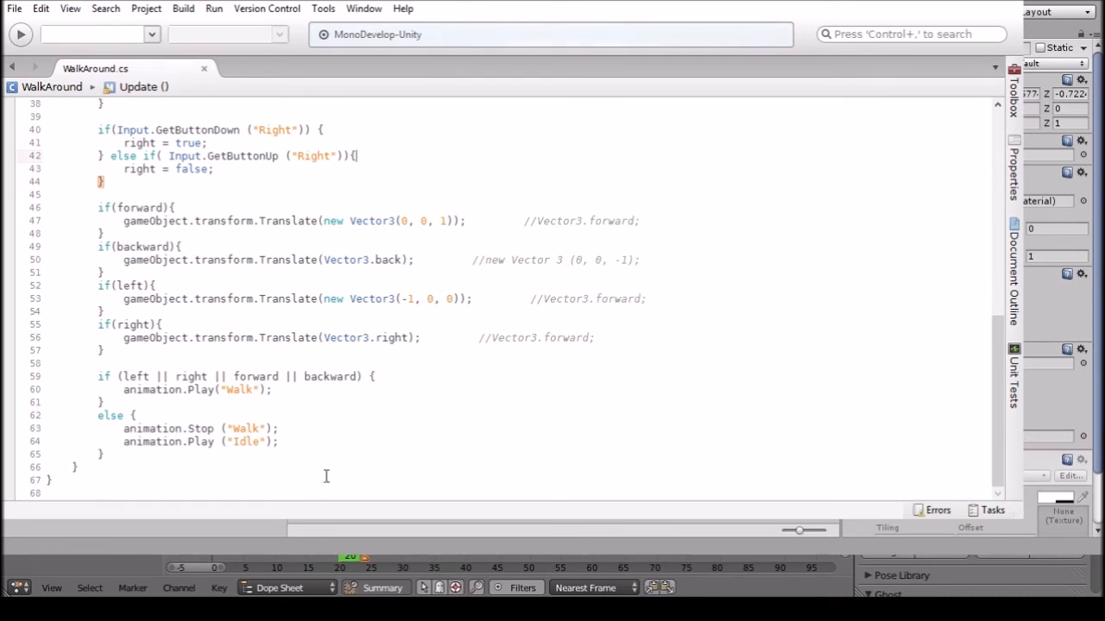
scroll(180, 411, "up", 12)
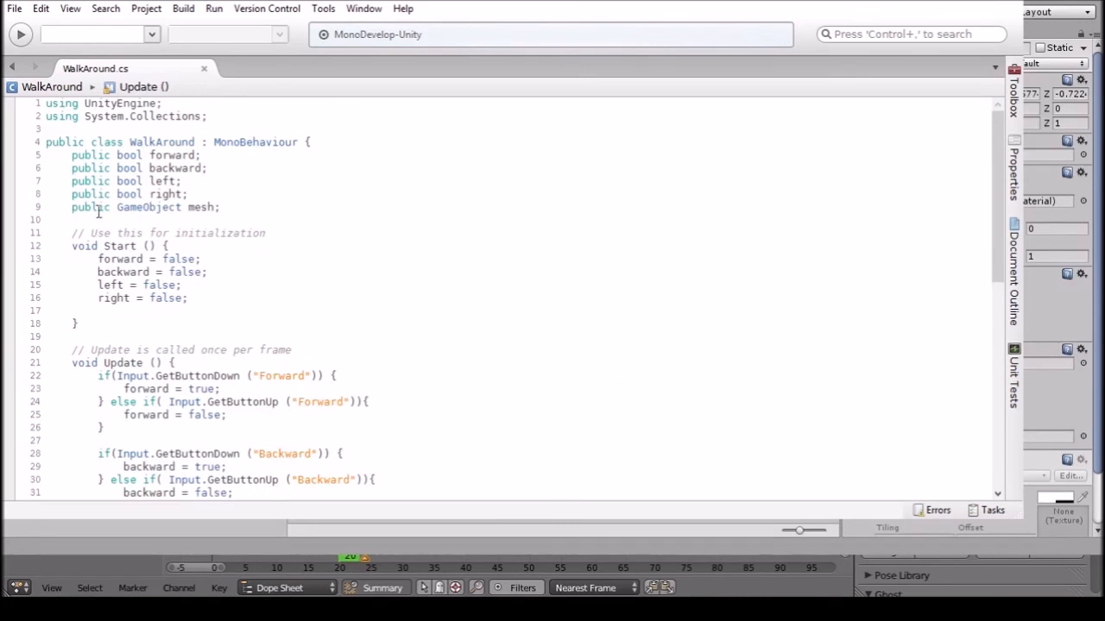
left_click(184, 209)
scroll(199, 220, "down", 12)
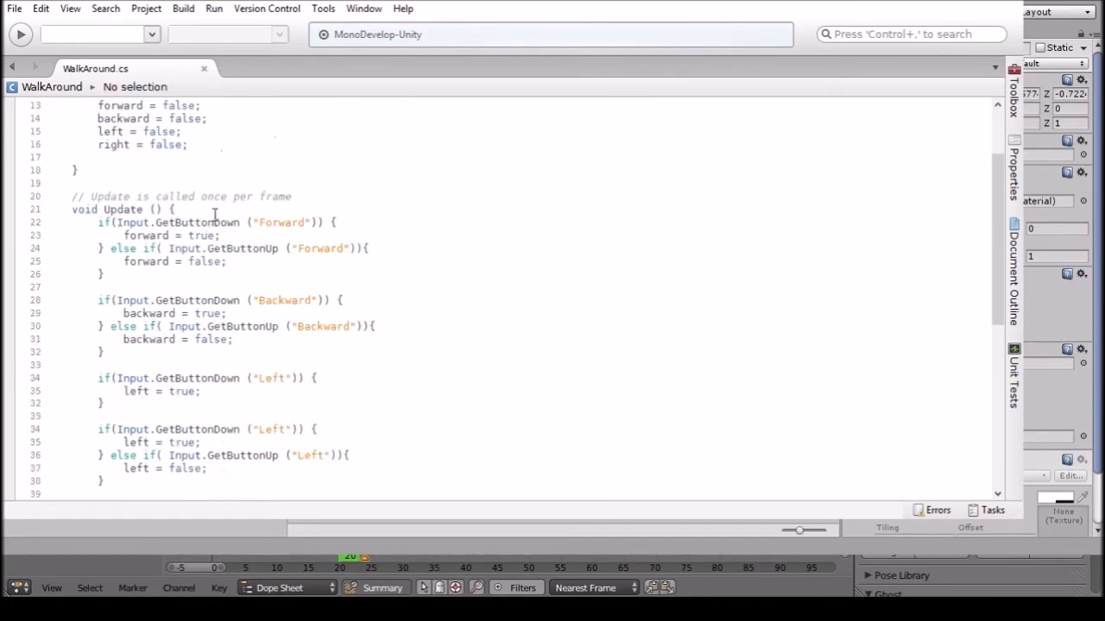
left_click(123, 391)
type("mesh")
type(".")
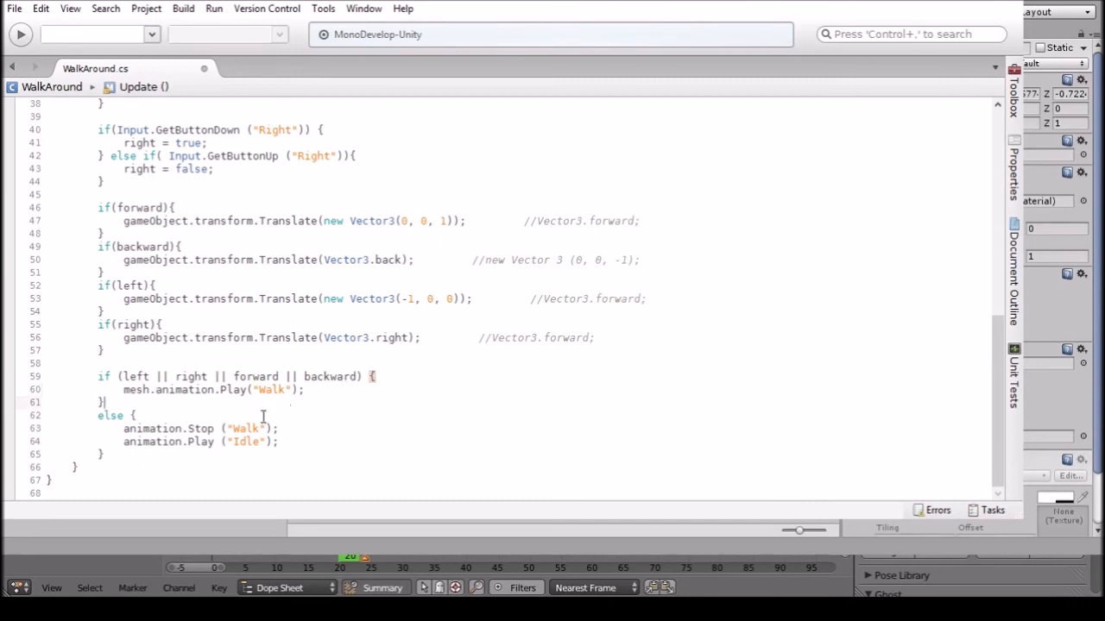
Prefix the Walk stop call and the Idle play call in the else block with mesh.
left_click(123, 429)
type("mesh.")
left_click(123, 442)
type("mesh.activeInHierarchy")
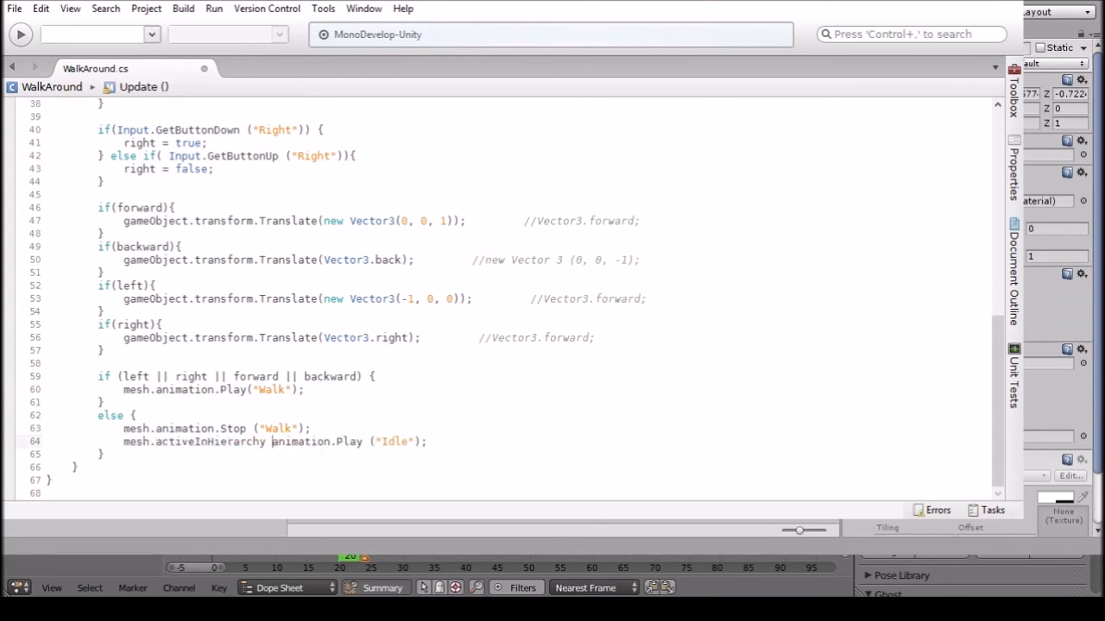
key("ctrl+z")
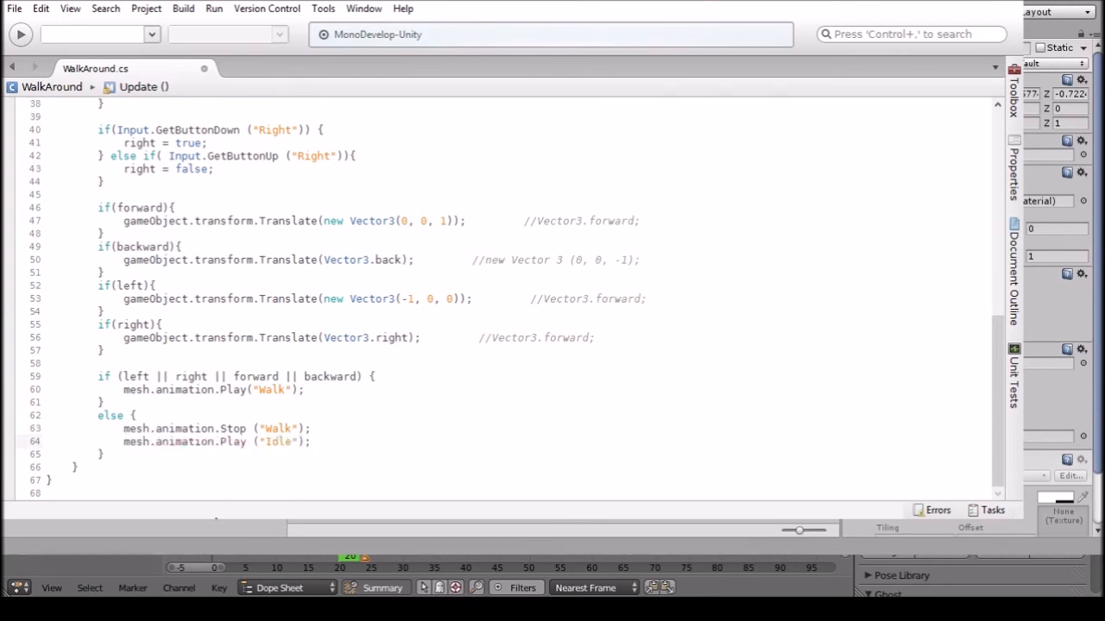
key("Up")
key("Up")
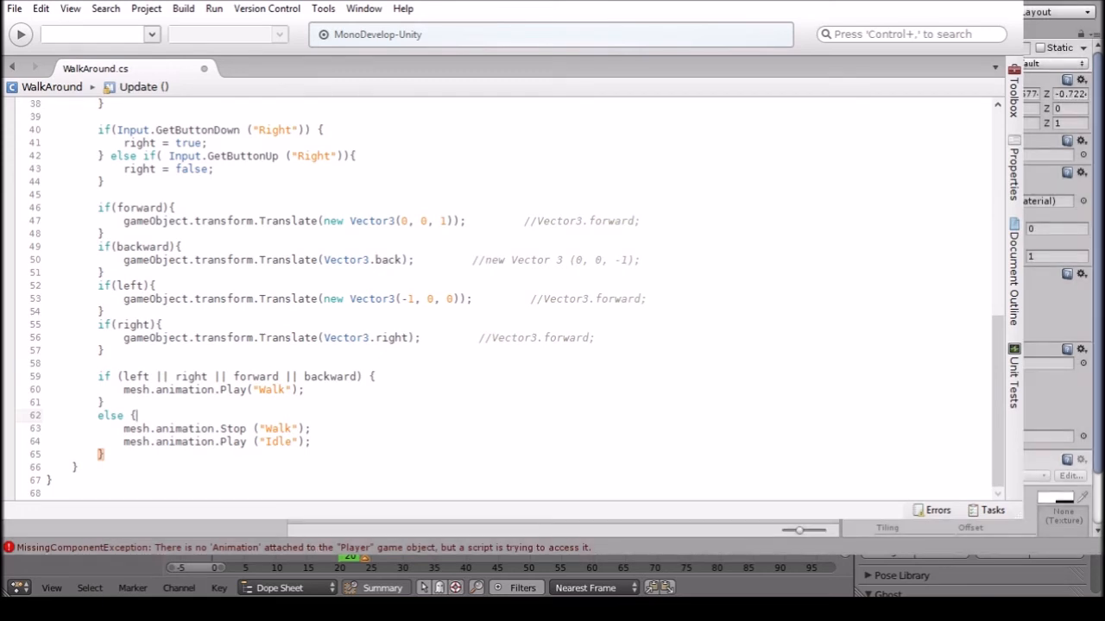
Save WalkAround.cs and add an empty void rotater() method below Update in the WalkAround class.
key("ctrl+s")
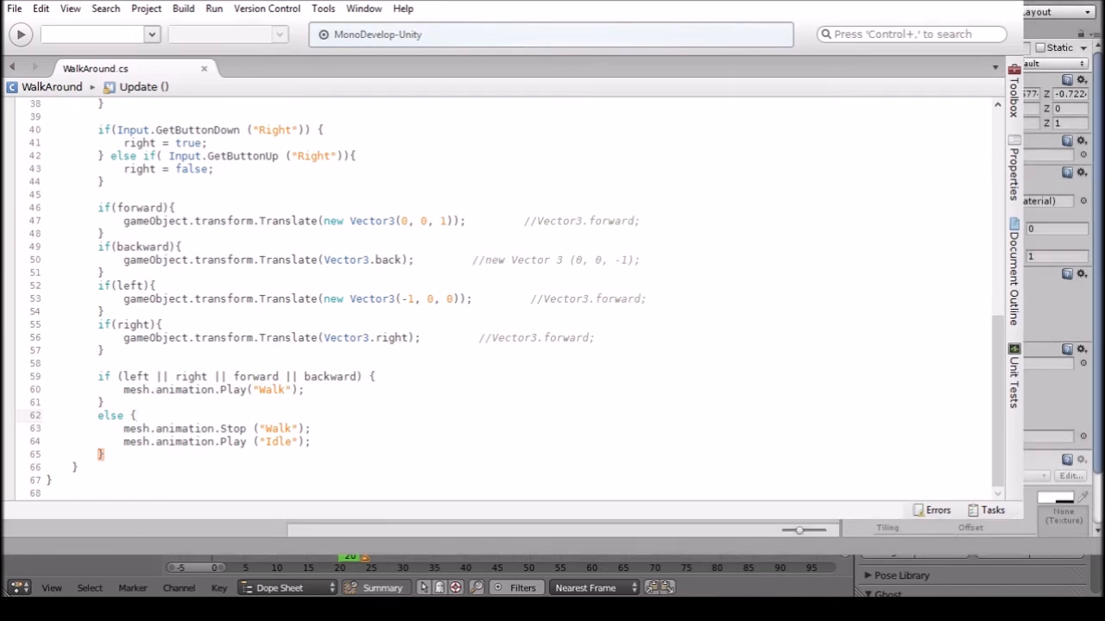
scroll(151, 468, "up", 6)
scroll(138, 479, "down", 6)
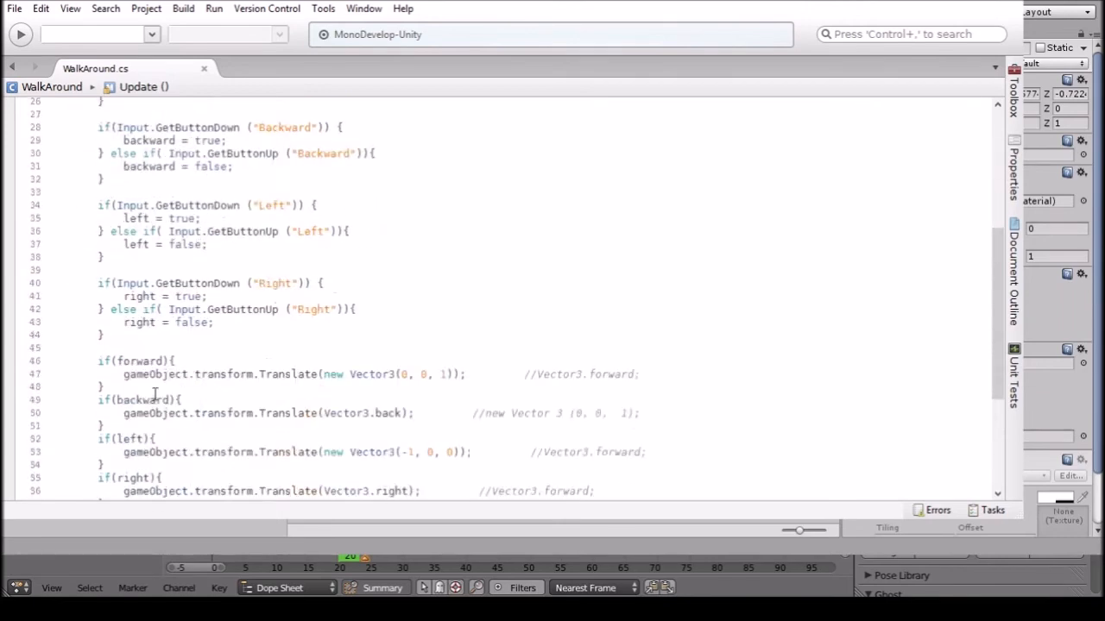
left_click(114, 469)
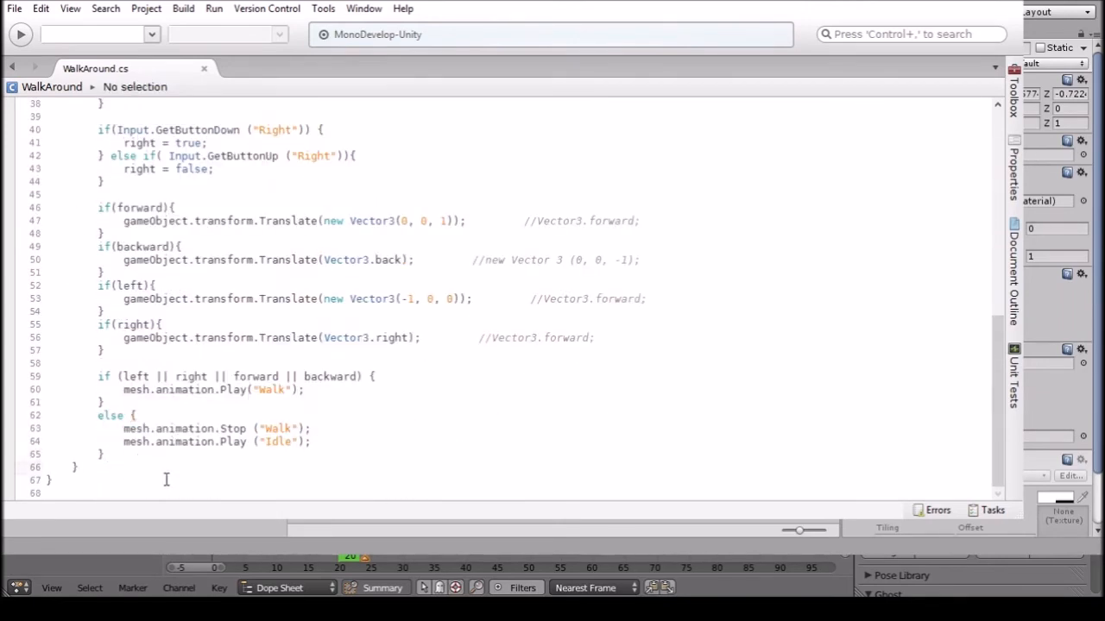
key("Return")
key("Return")
key("Return")
type("void Ro")
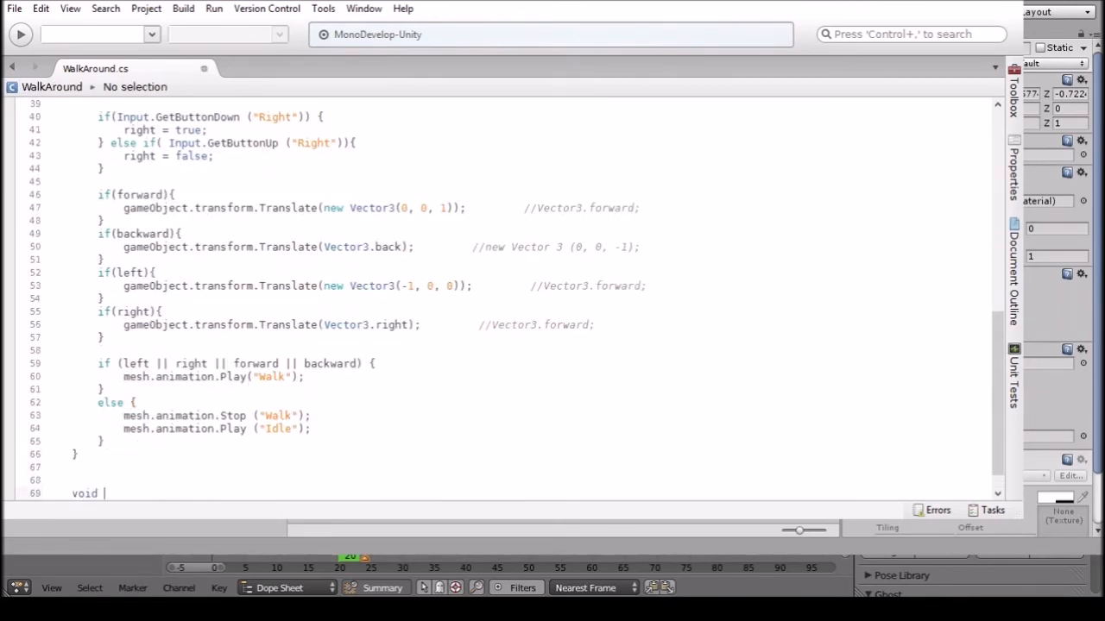
key("BackSpace")
key("BackSpace")
type("roate")
key("BackSpace")
key("BackSpace")
key("BackSpace")
type("tater(){}")
key("Return")
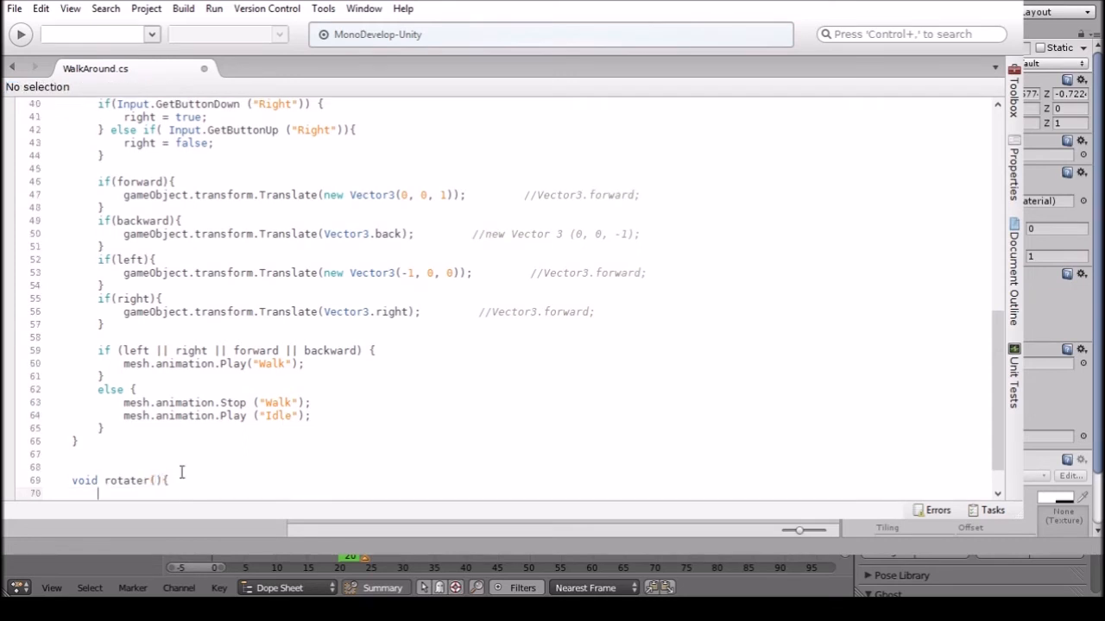
Give the rotater method an int num parameter.
scroll(209, 415, "down", 1)
left_click(155, 444)
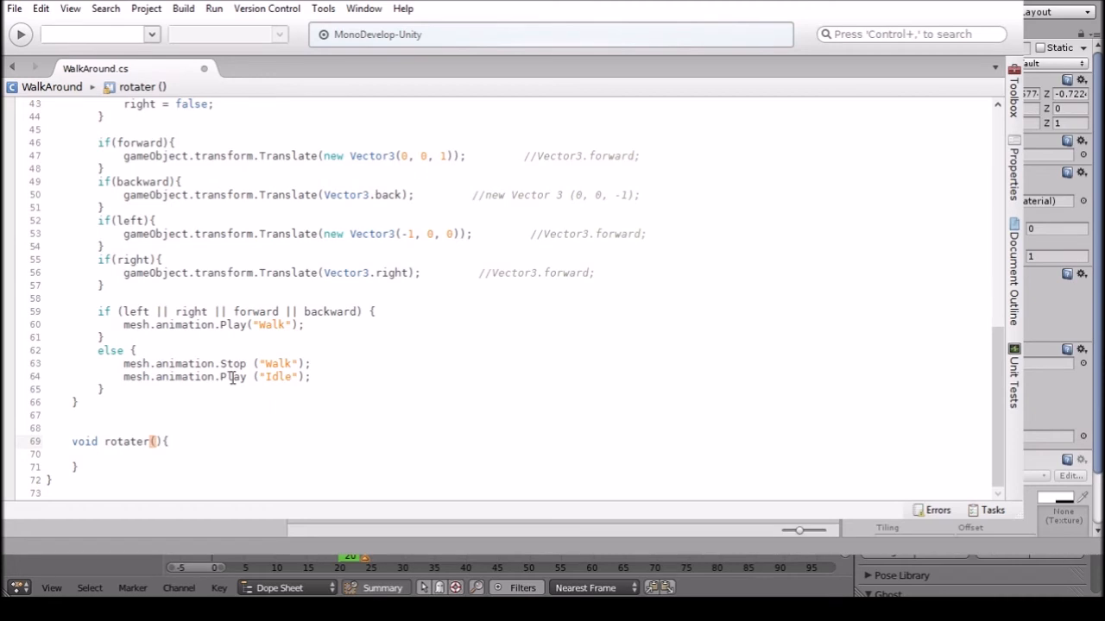
type("int num")
key("Right")
key("Right")
key("Down")
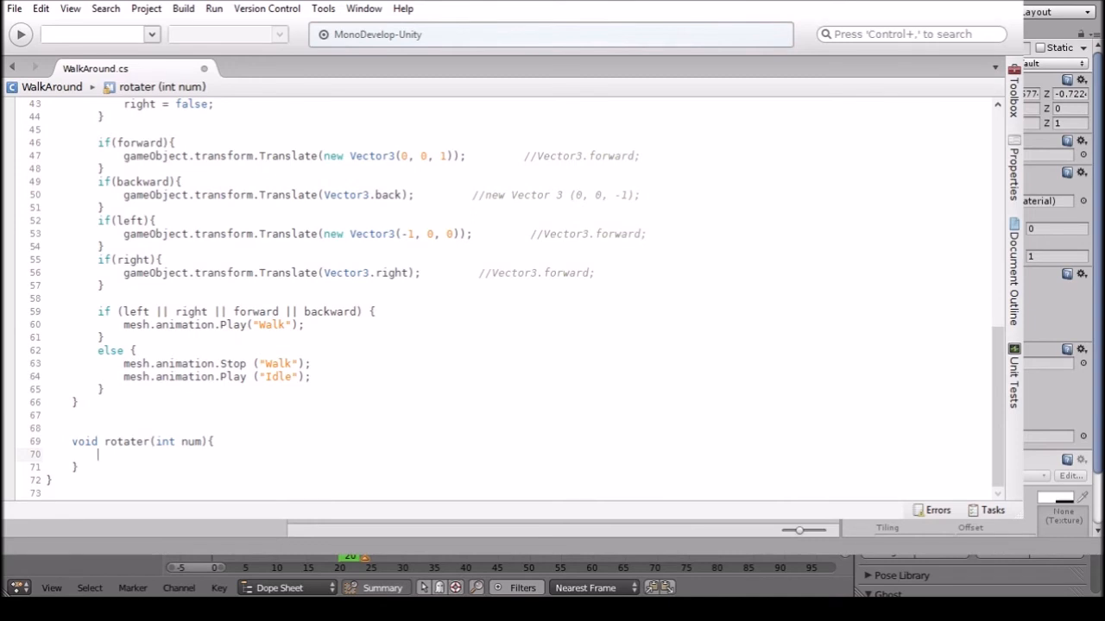
Write mesh.transform.Rotate(new Vector3(num, 0, 0)); as the body of the rotater method.
type("mesh.transform.t")
key("Return")
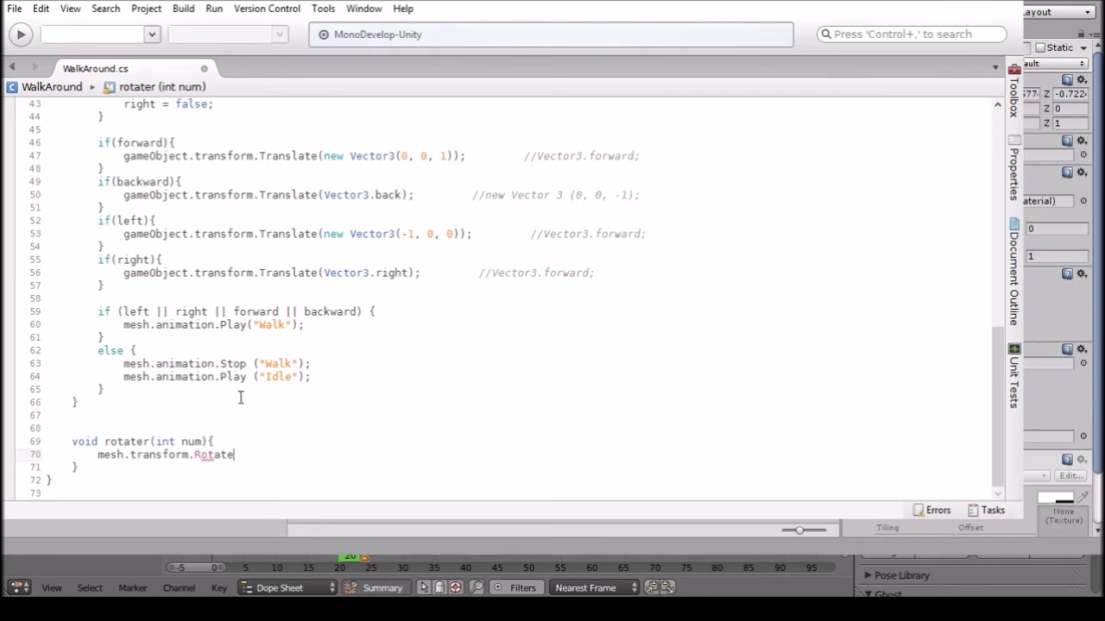
type("(")
type("num,")
key("BackSpace")
key("BackSpace")
key("BackSpace")
key("BackSpace")
key("BackSpace")
key("BackSpace")
type("(new Vector2 (")
key("BackSpace")
key("BackSpace")
key("BackSpace")
type("4(")
key("BackSpace")
type("(num, 0f,")
key("BackSpace")
key("BackSpace")
key("BackSpace")
type(", 0);")
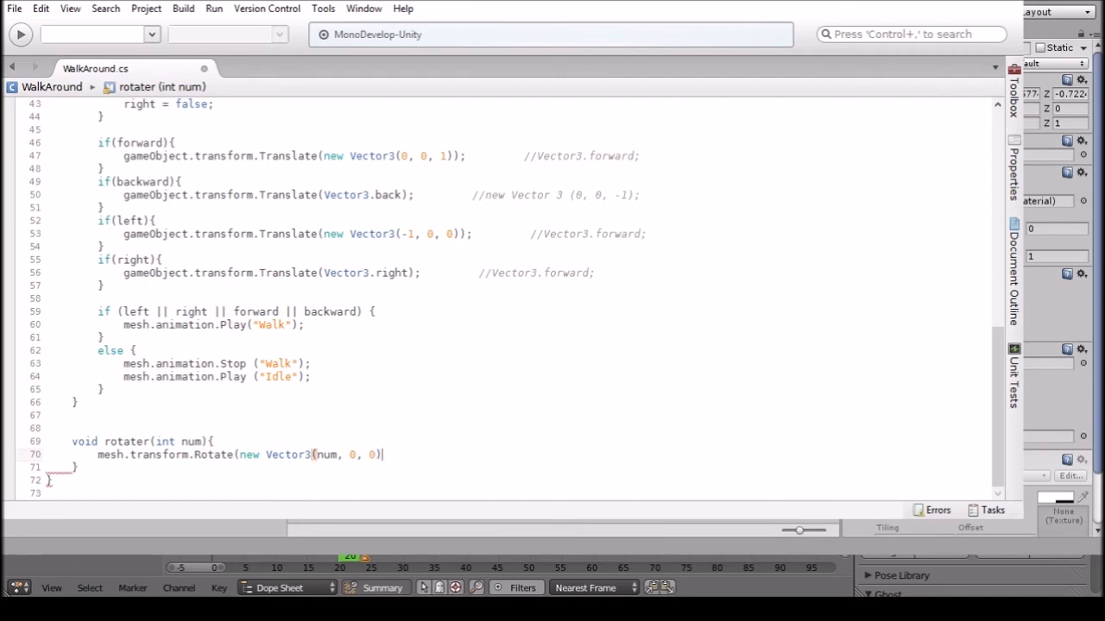
key("Left")
type(")")
left_click(455, 404)
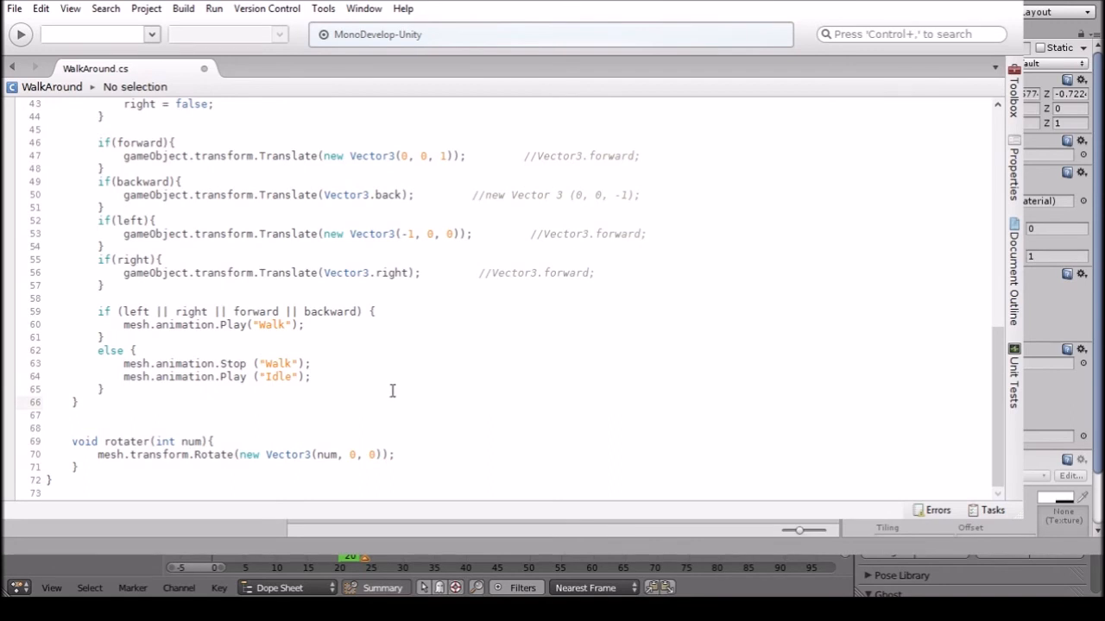
Add the call rotater (-90); below the Translate line in the if(left) block.
scroll(392, 390, "up", 2)
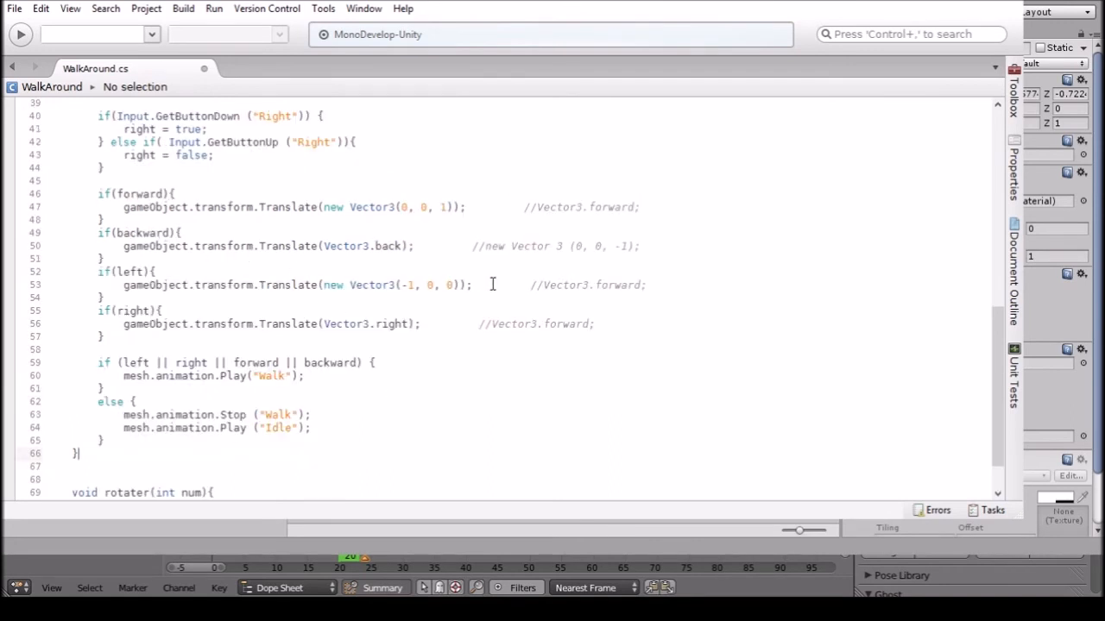
left_click(647, 285)
key("Return")
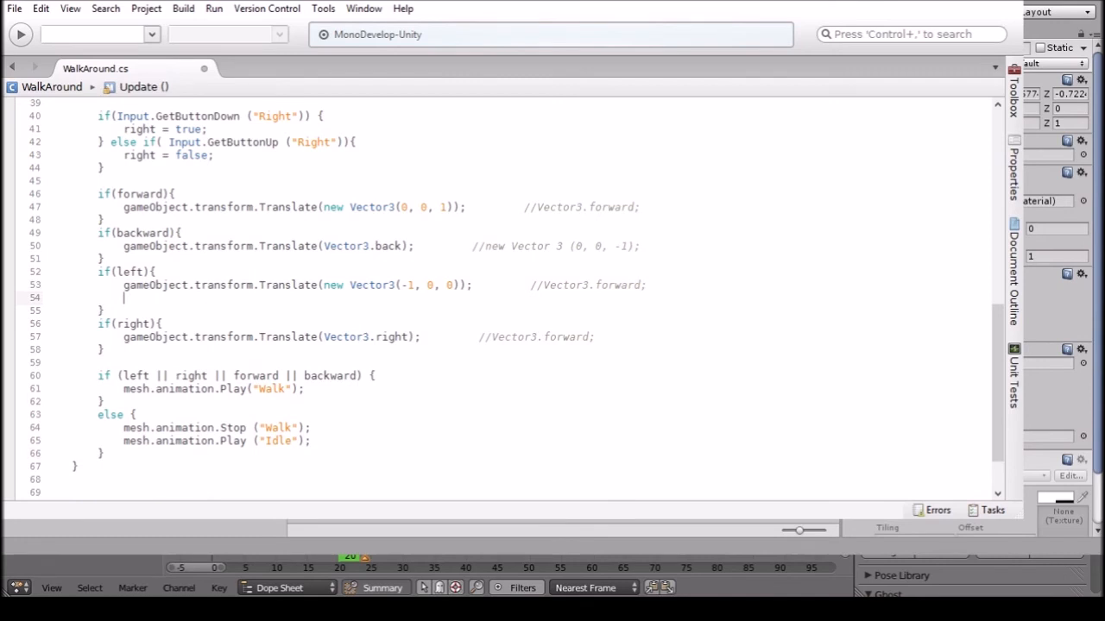
type("rotater (-90);")
Copy the rotater call into the if(right) block and change its argument to 90.
left_click_drag(125, 299, 309, 309)
key("ctrl+c")
left_click(604, 336)
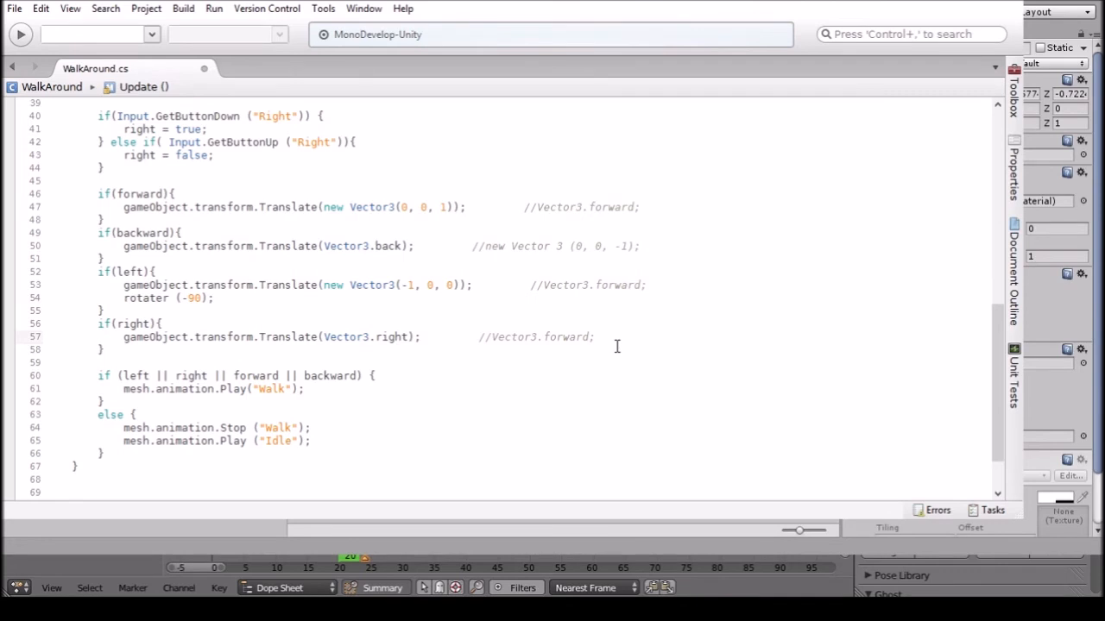
key("Return")
key("ctrl+v")
key("Left")
key("Left")
key("Left")
key("Left")
key("BackSpace")
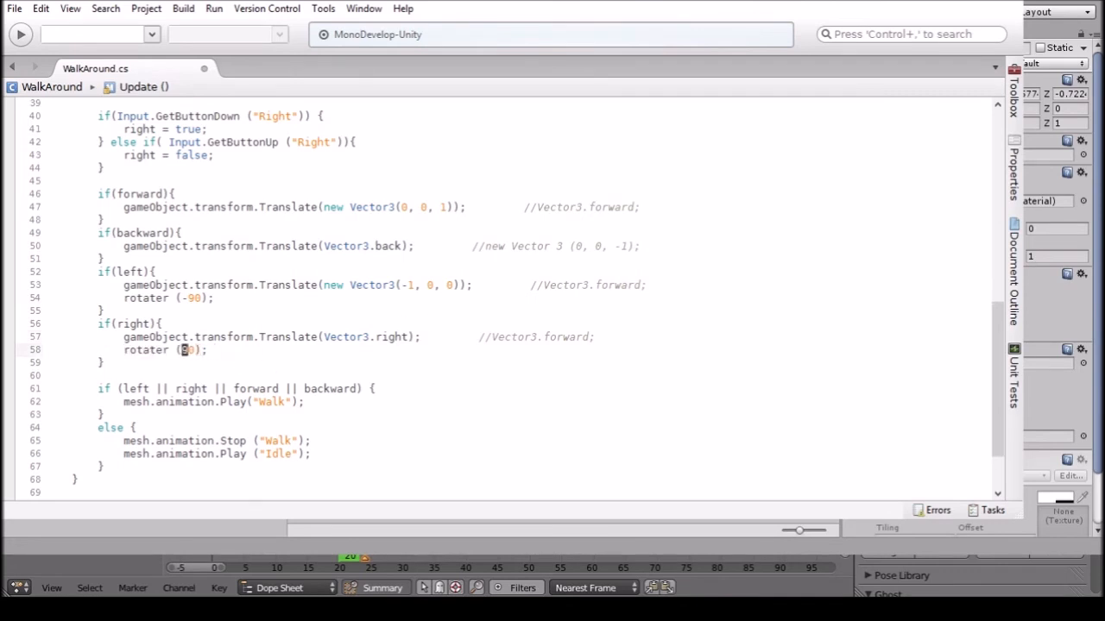
left_click(290, 363)
key("ctrl+v")
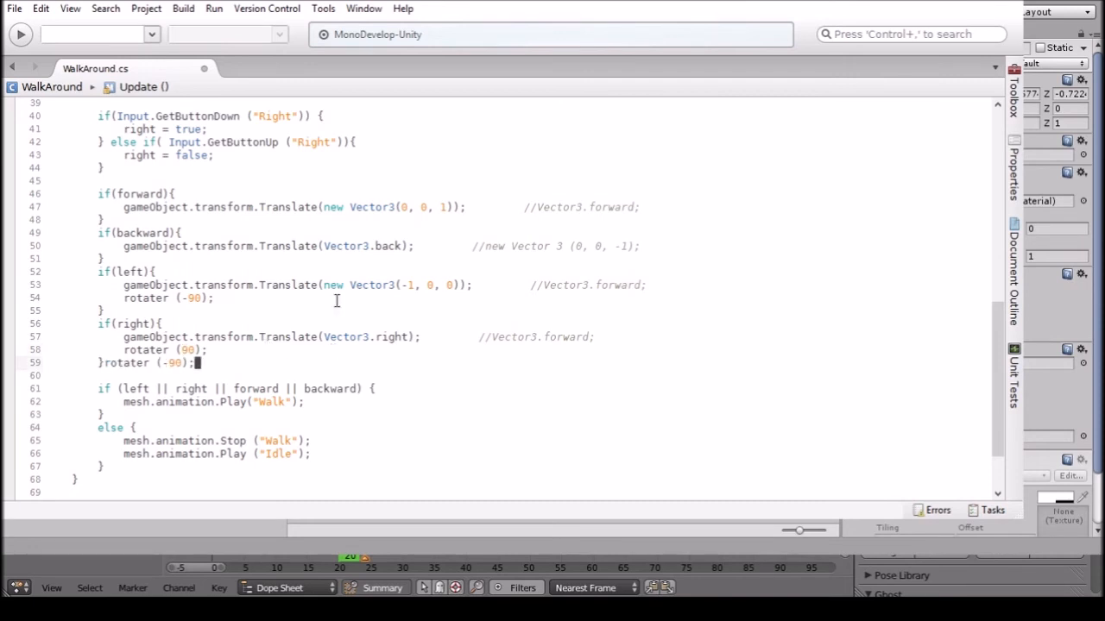
key("ctrl+z")
scroll(337, 301, "up", 2)
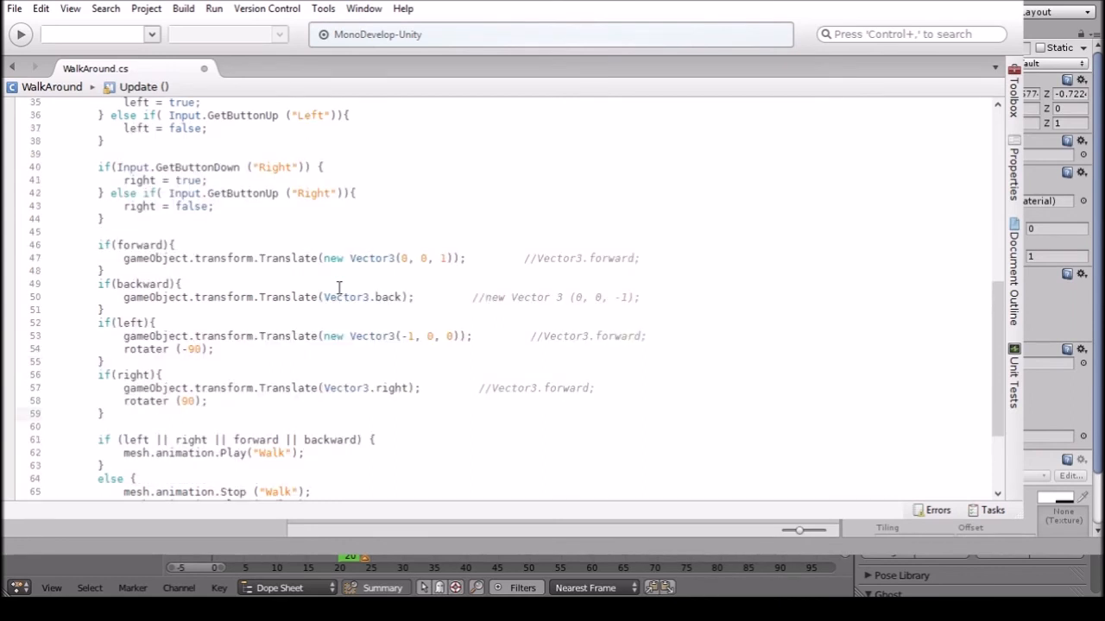
key("ctrl+v")
key("ctrl+v")
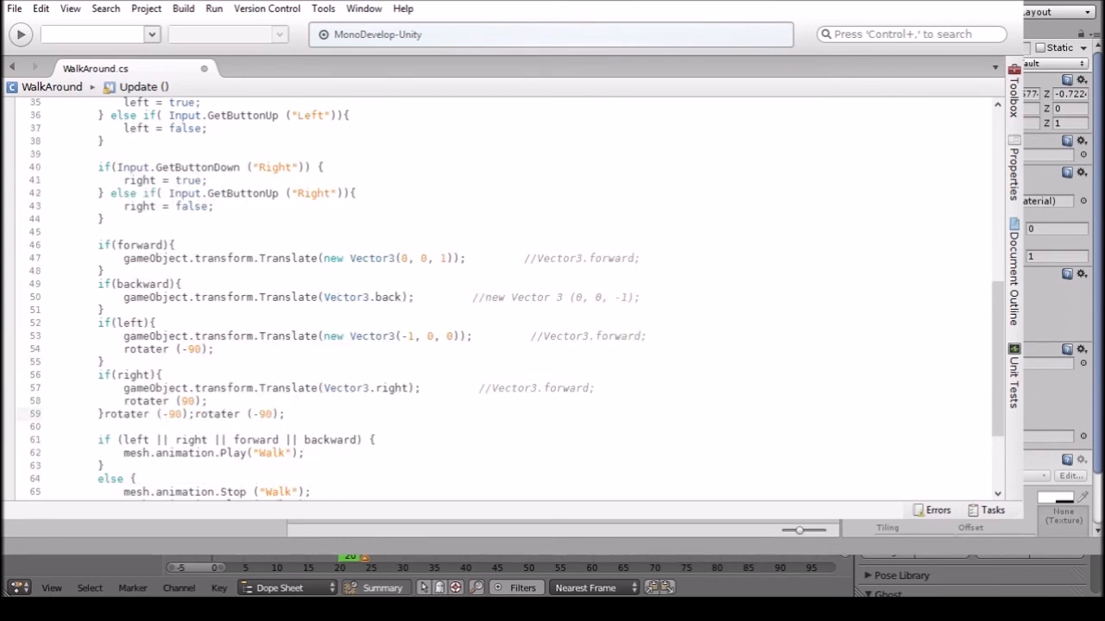
key("ctrl+z")
key("ctrl+z")
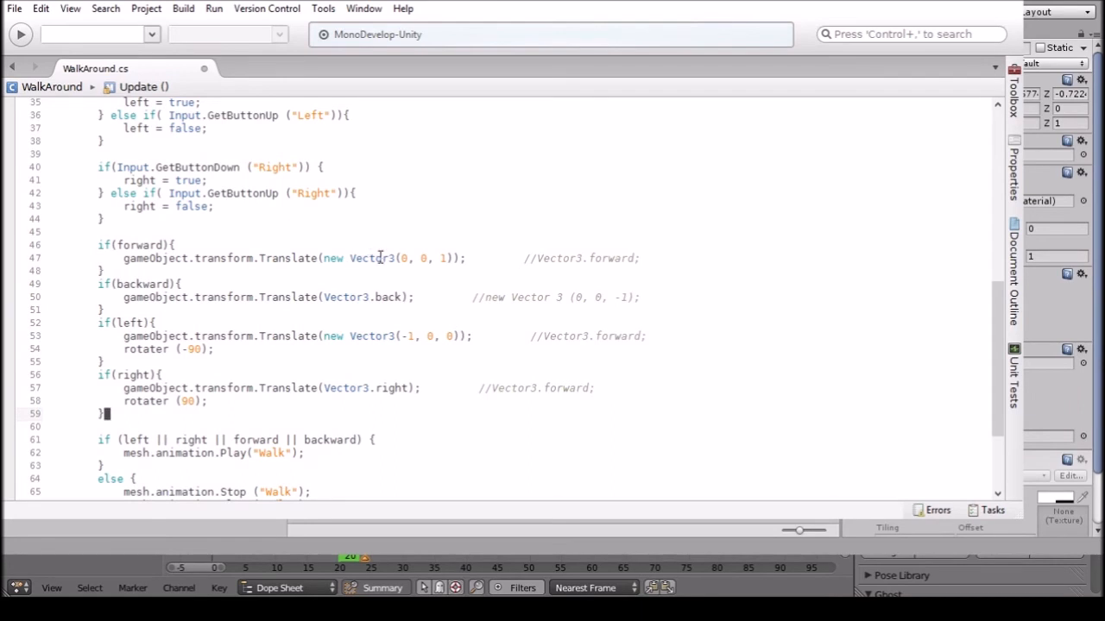
scroll(291, 207, "up", 10)
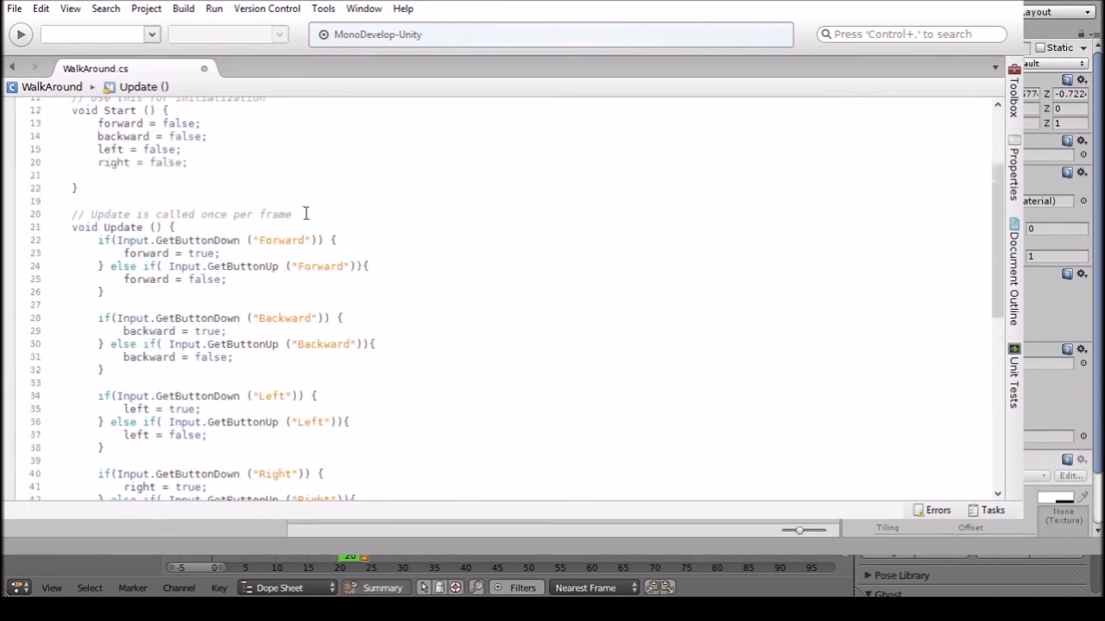
scroll(310, 256, "up", 1)
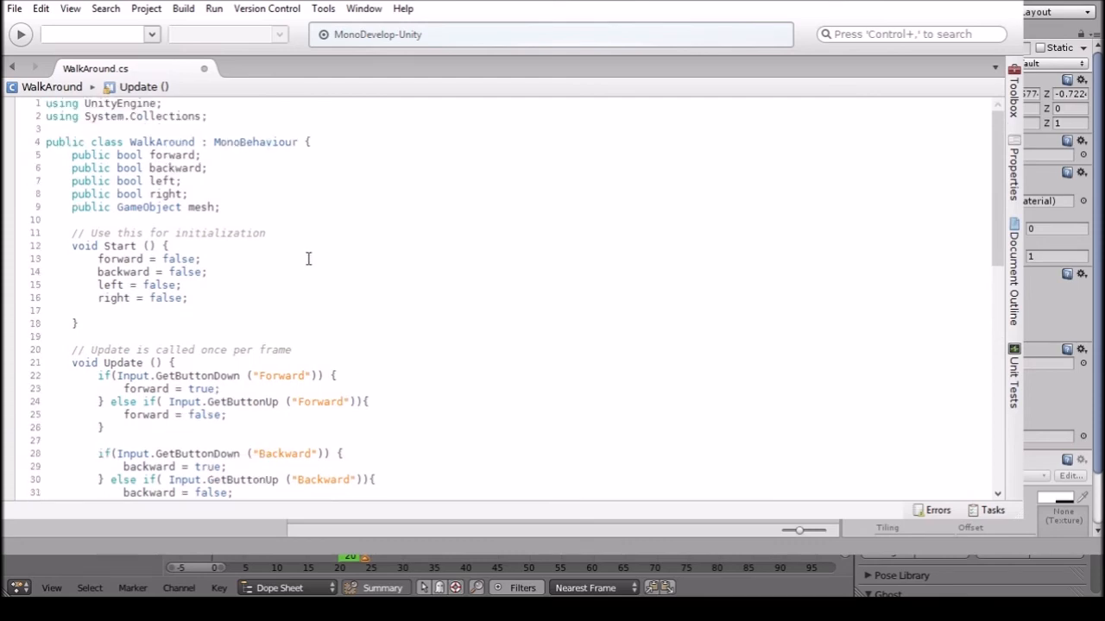
scroll(245, 215, "down", 15)
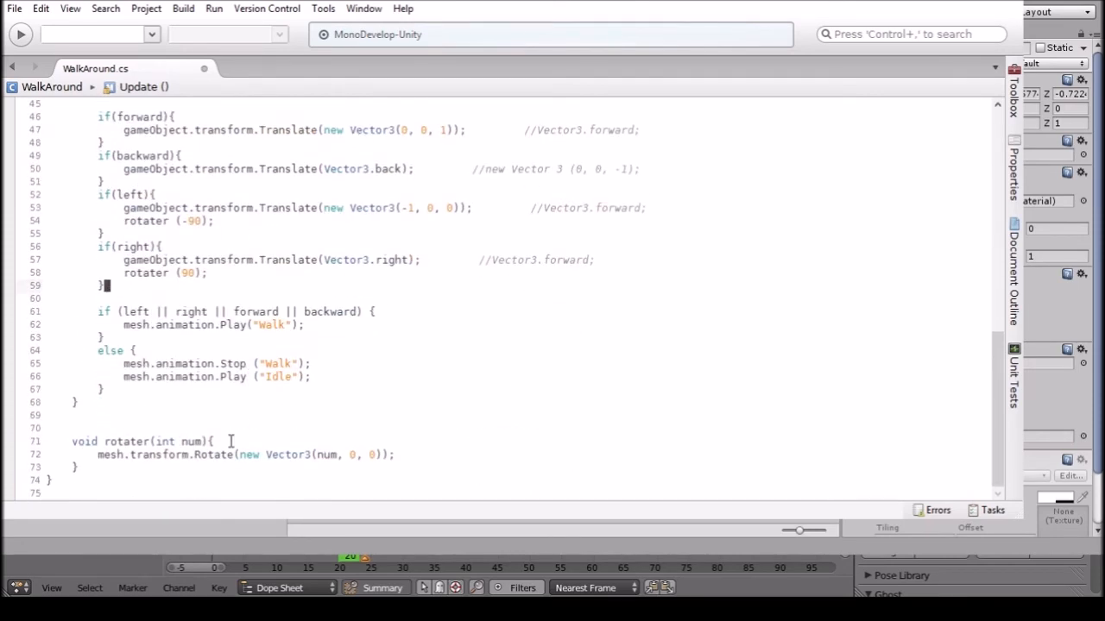
scroll(228, 436, "up", 15)
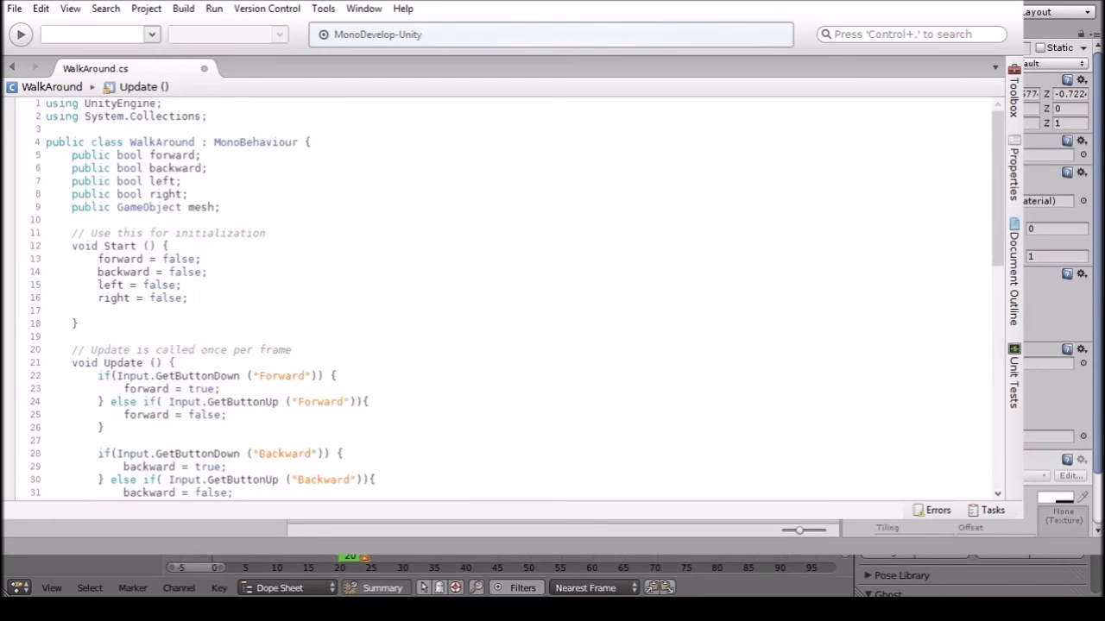
left_click(196, 298)
key("Return")
type("a")
key("BackSpace")
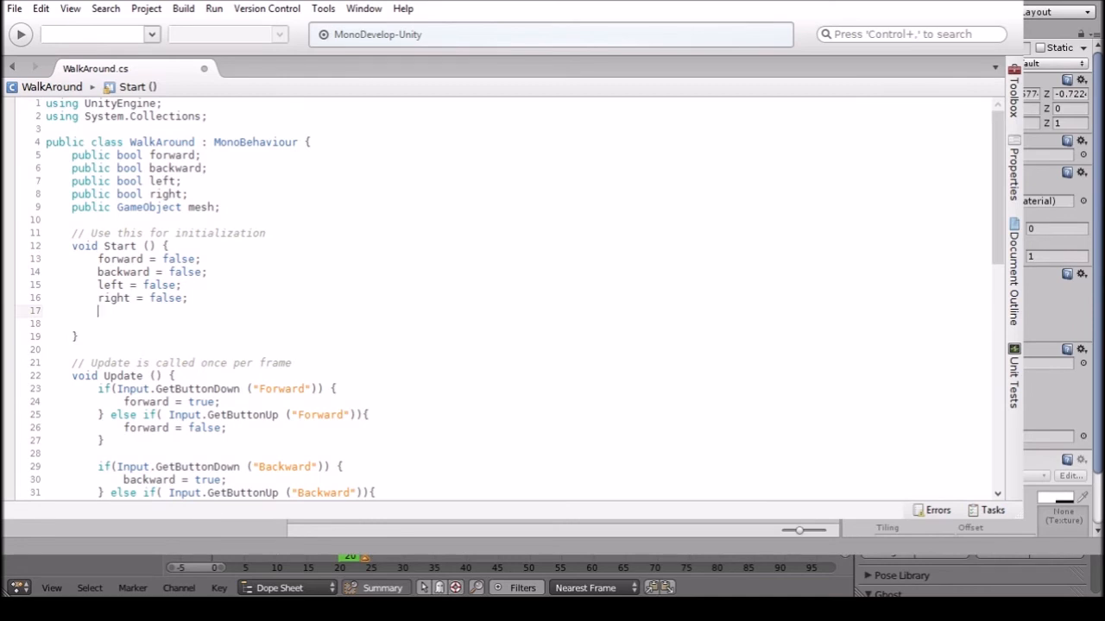
type("Qu")
key("BackSpace")
key("BackSpace")
key("BackSpace")
key("BackSpace")
key("BackSpace")
key("BackSpace")
key("BackSpace")
key("BackSpace")
key("BackSpace")
key("BackSpace")
key("BackSpace")
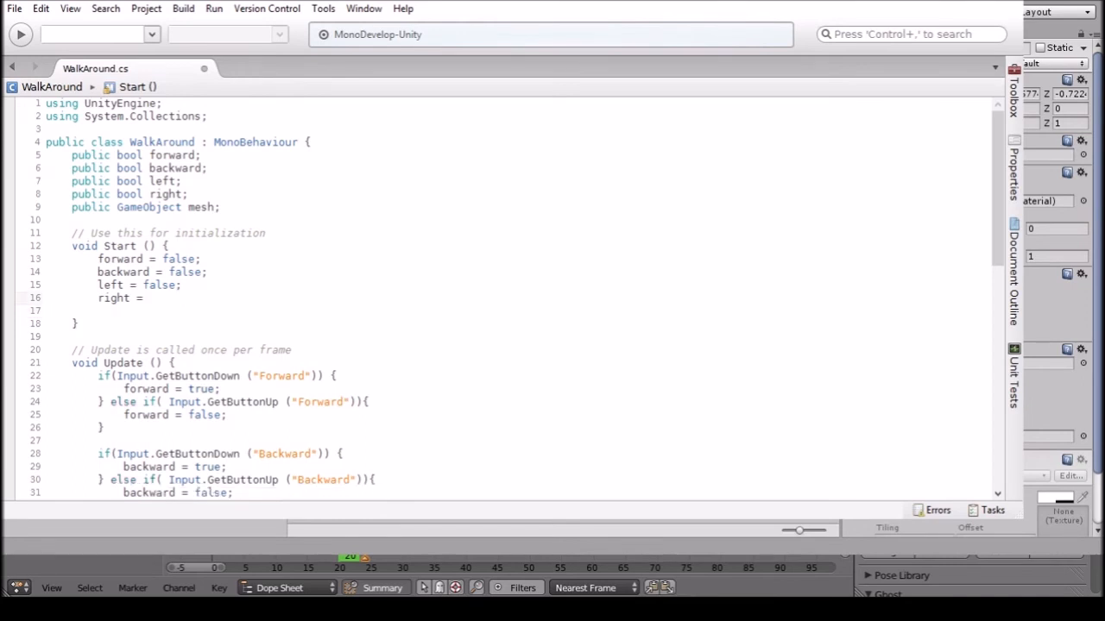
type("false;")
key("Return")
Declare Quaternion startingLoc; below the mesh variable in the WalkAround class.
left_click(239, 207)
key("Return")
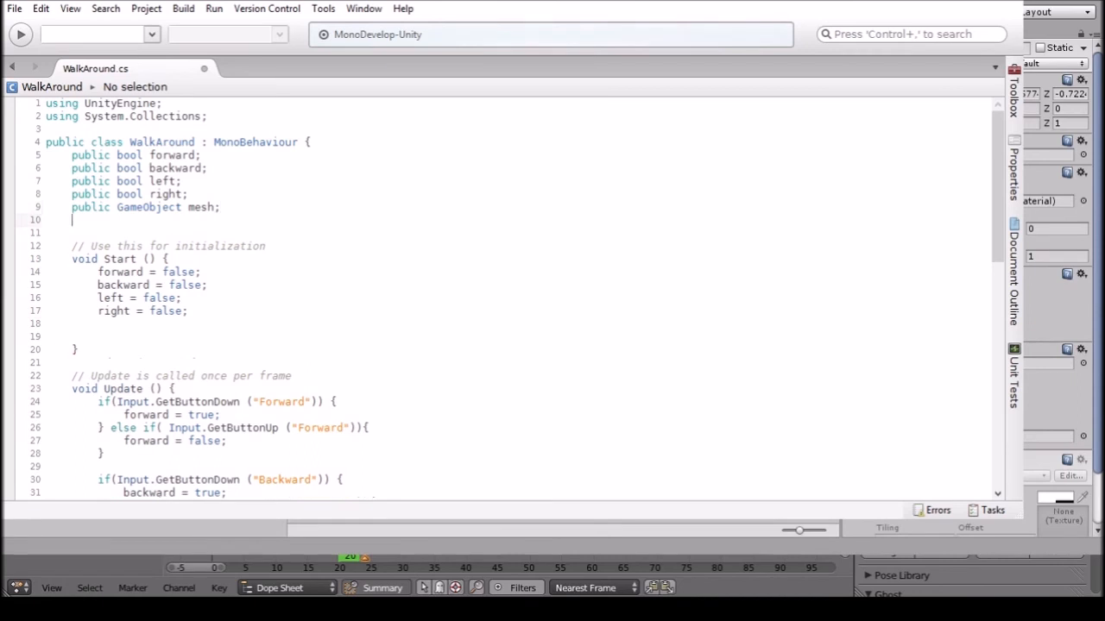
type("Quaternion s")
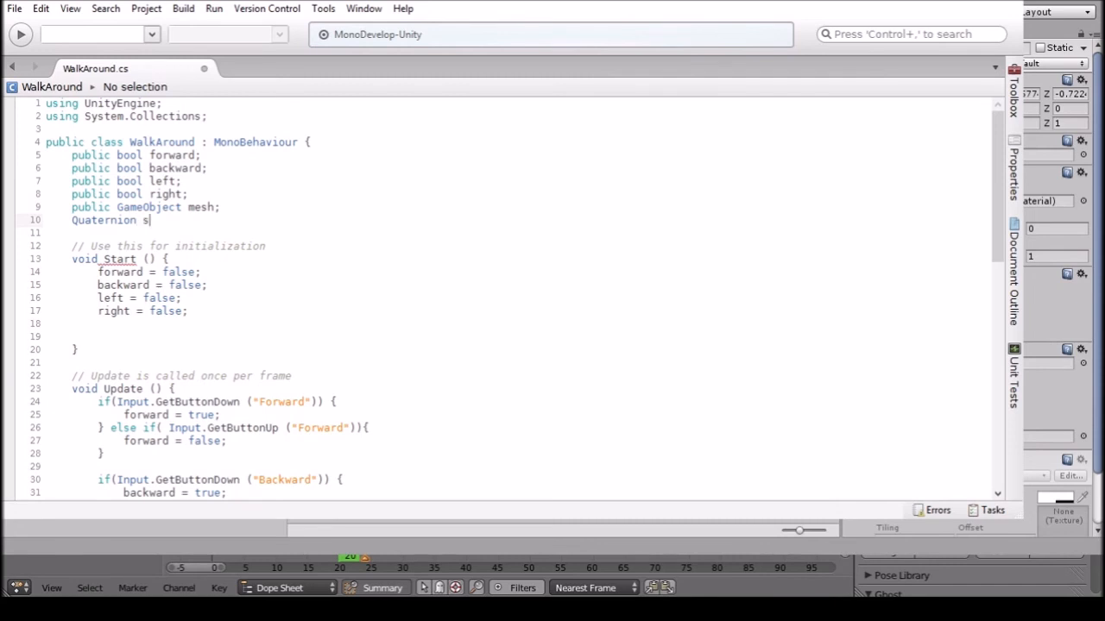
type("tartingLoc;")
Add startingLoc = mesh.transform.rotation; below the right = false; line in Start.
left_click(222, 308)
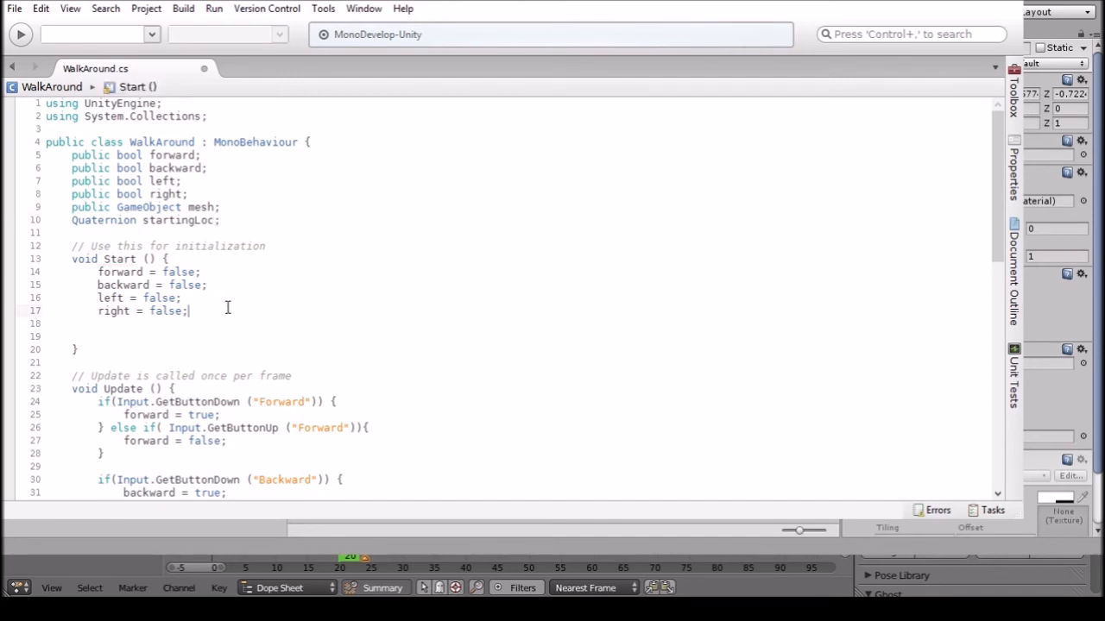
key("Return")
type("startingLoc ")
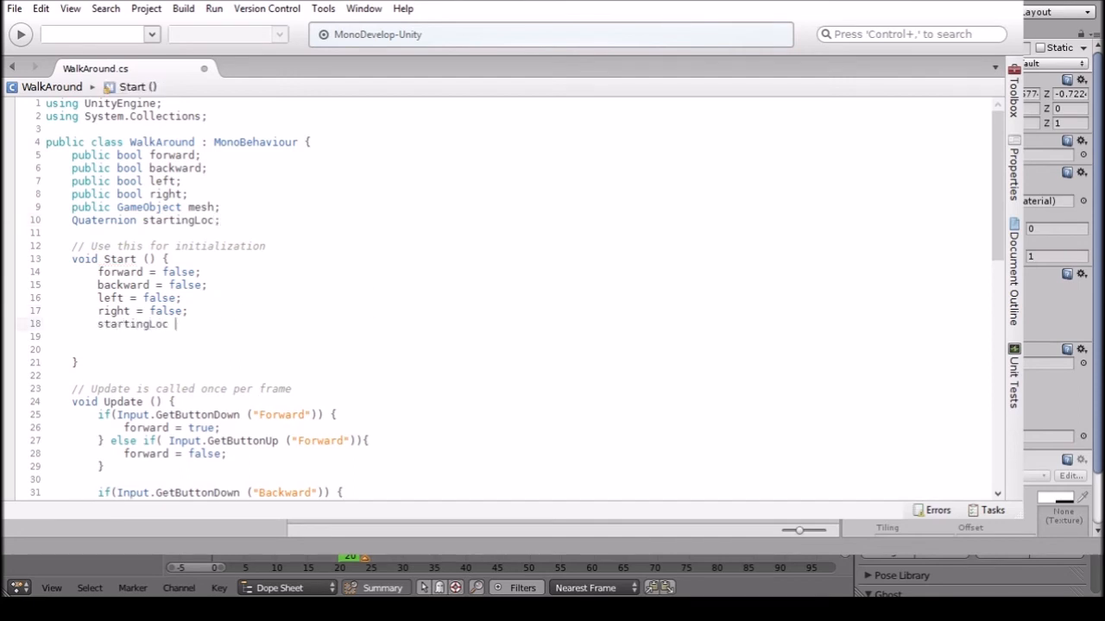
type("= mesh.rtransform.ro")
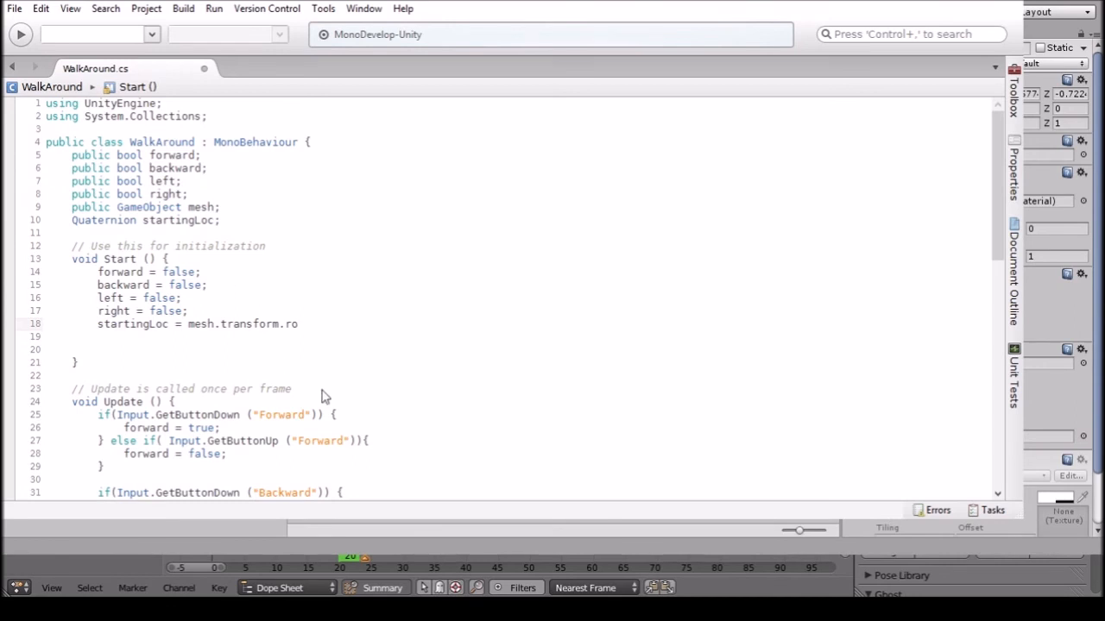
type("tation;")
Insert a line above the Rotate call in rotater that assigns the stored starting rotation to mesh.transform.rotation.
scroll(350, 310, "down", 7)
scroll(350, 246, "up", 3)
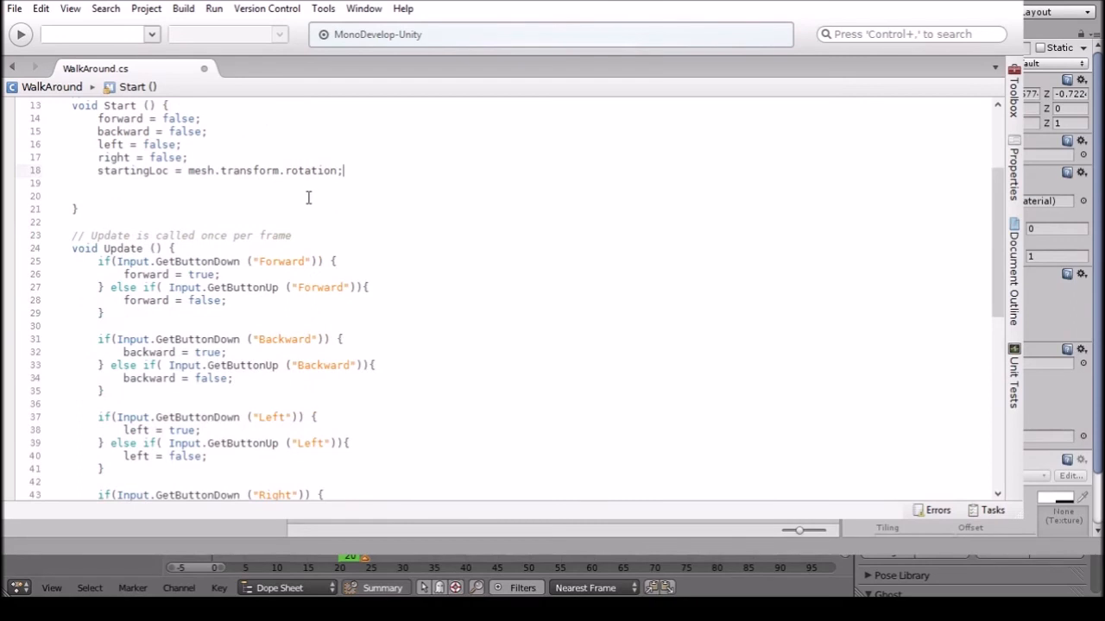
scroll(308, 197, "down", 12)
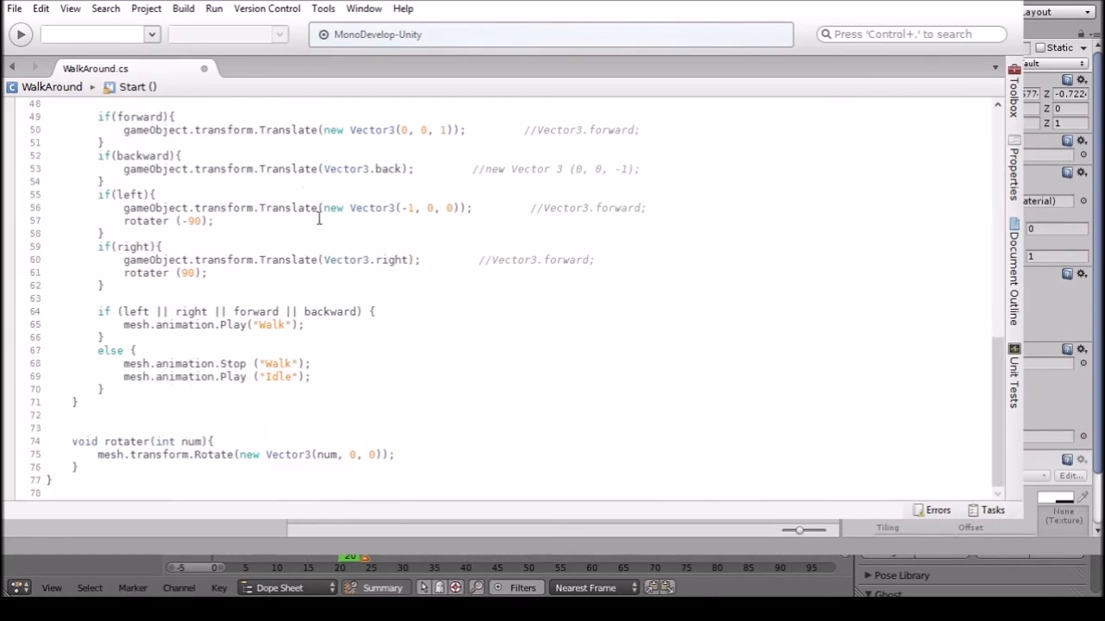
left_click(227, 442)
key("Return")
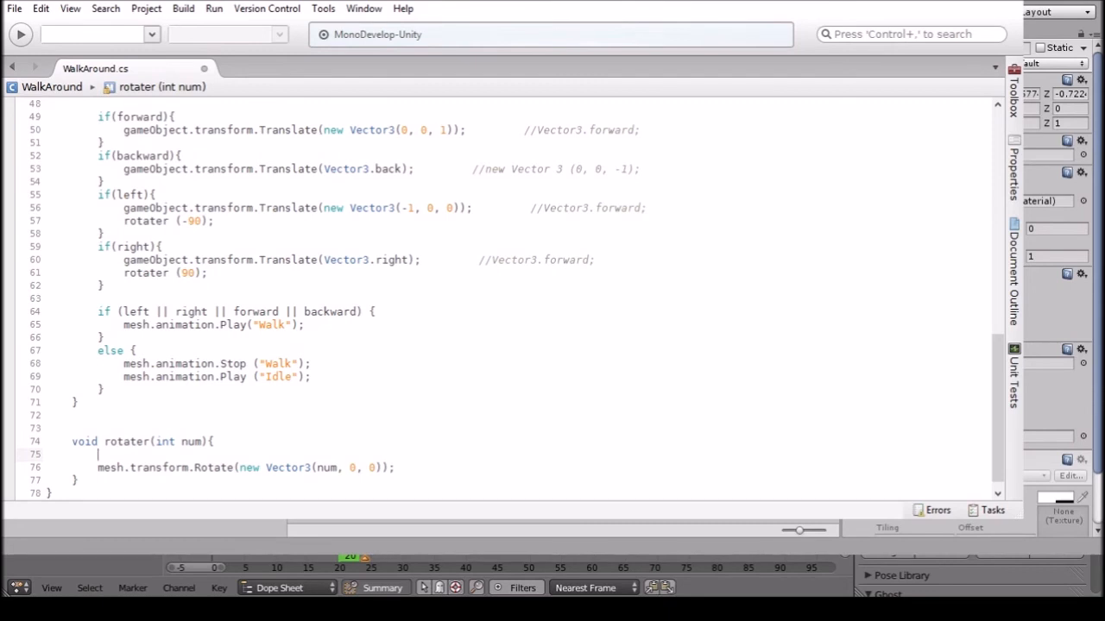
type("mesh =")
key("BackSpace")
key("BackSpace")
type(".transof")
key("BackSpace")
key("BackSpace")
type("form.rotation =")
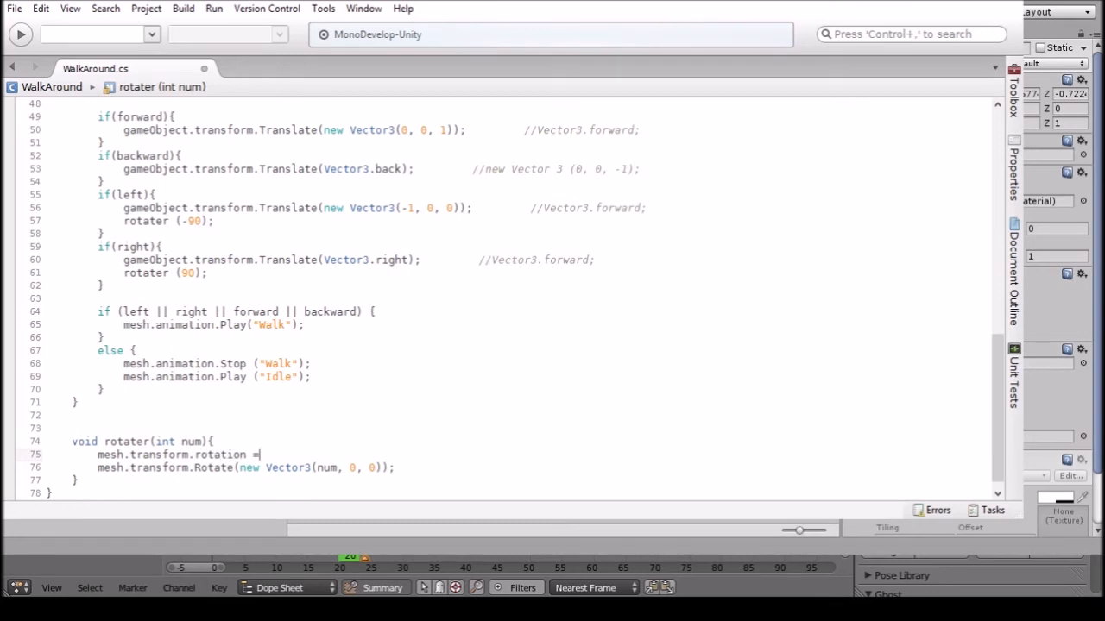
type(" startLoc")
key("BackSpace")
key("BackSpace")
key("BackSpace")
type("Loc")
Add the call rotater (180); below the Translate line in the if(backward) block and save the script.
scroll(399, 302, "up", 3)
left_click(646, 272)
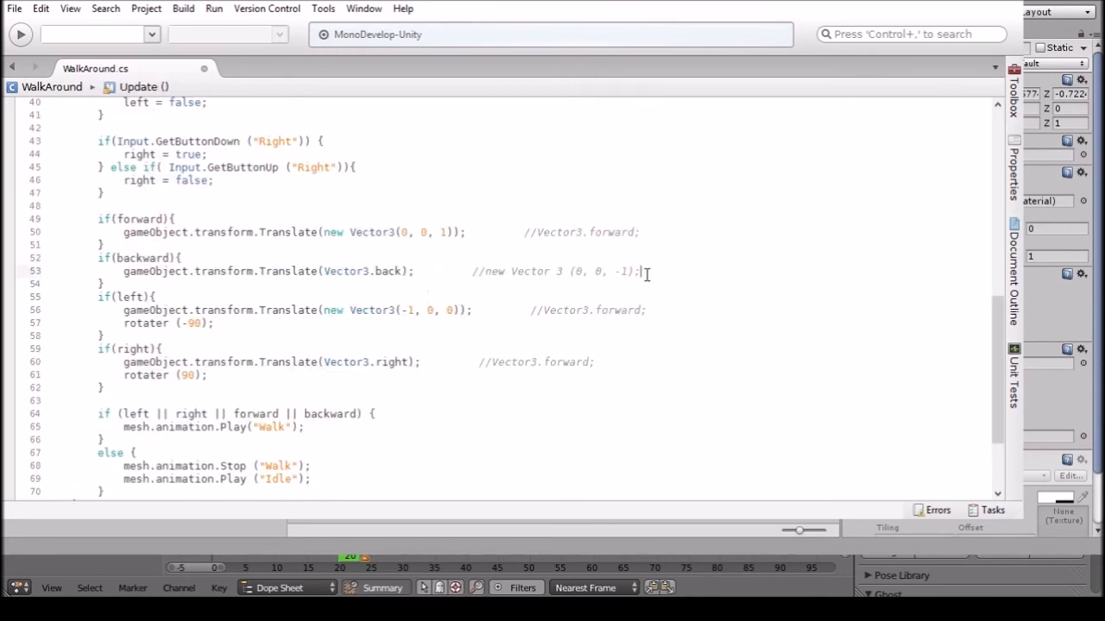
key("Return")
type("ra")
type("tater (180")
type(");")
key("ctrl+s")
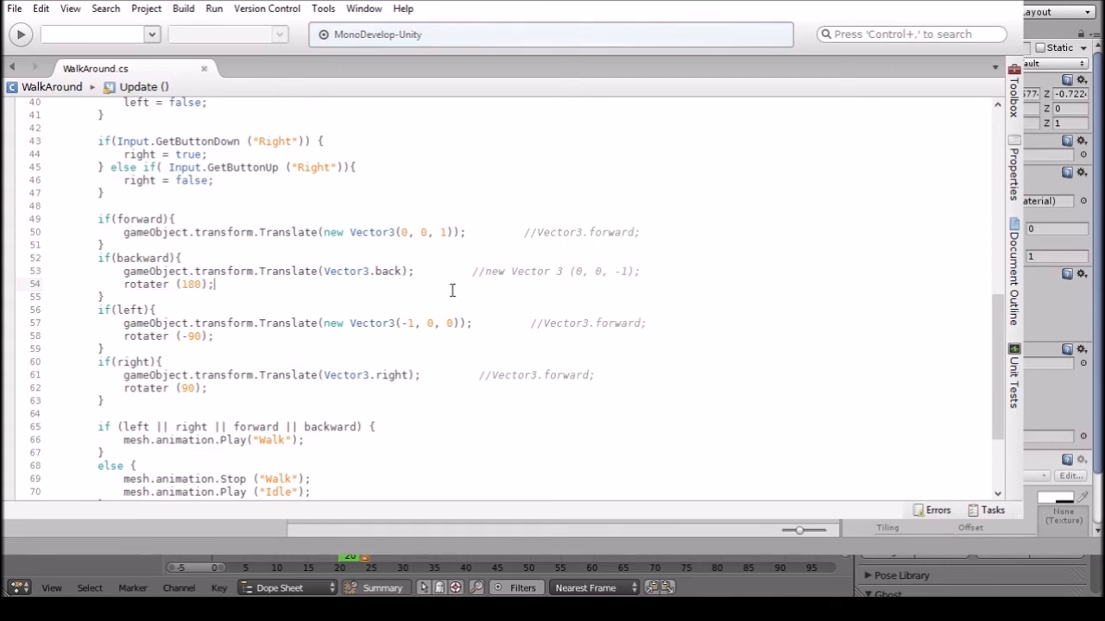
Add the call rotater (0); below the Translate line in the if(forward) block and save the script.
scroll(455, 299, "down", 3)
scroll(454, 299, "up", 2)
left_click(692, 178)
key("Return")
type("rot")
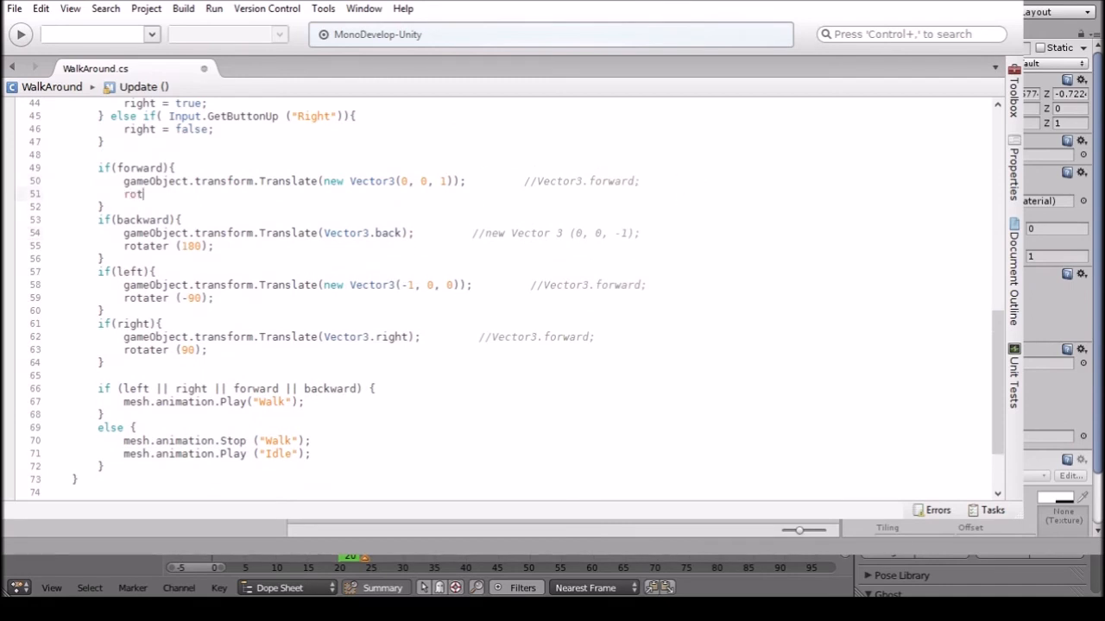
type("ater (0);")
key("Down")
Correct startLoc to startingLoc in the rotater method's rotation assignment and save the script.
scroll(480, 210, "down", 3)
scroll(516, 269, "up", 2)
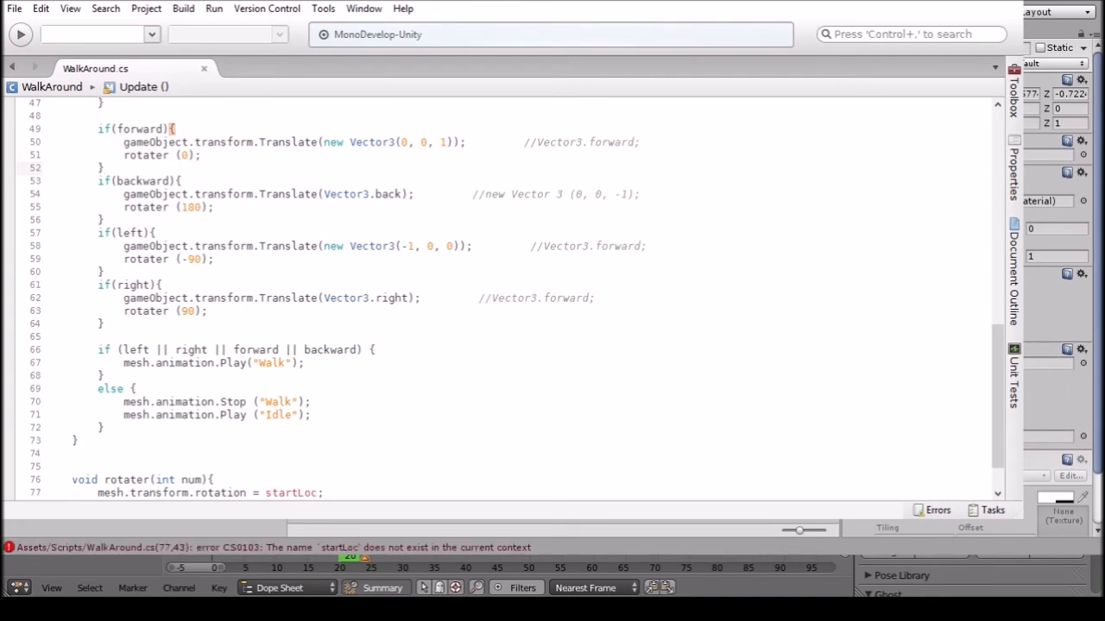
scroll(47, 441, "down", 2)
left_click(47, 441)
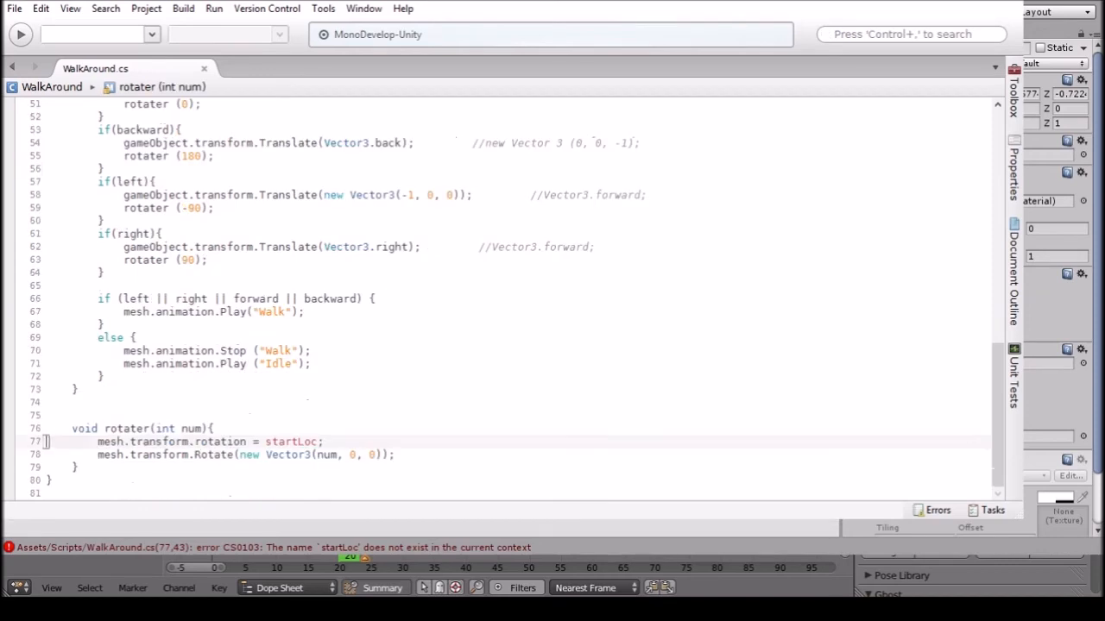
left_click(329, 441)
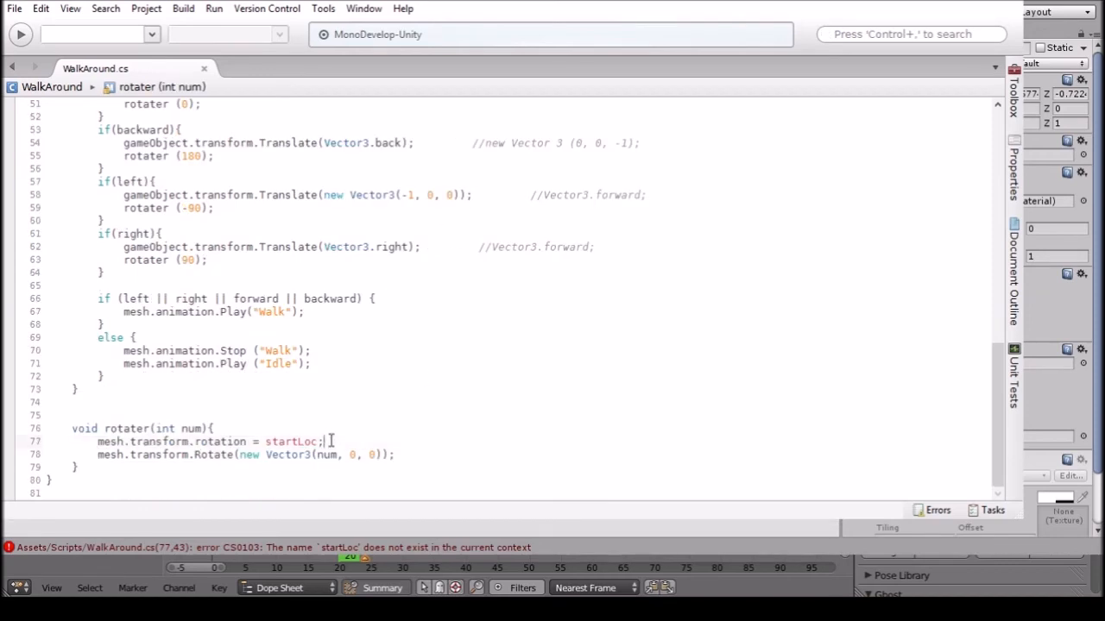
scroll(331, 436, "up", 15)
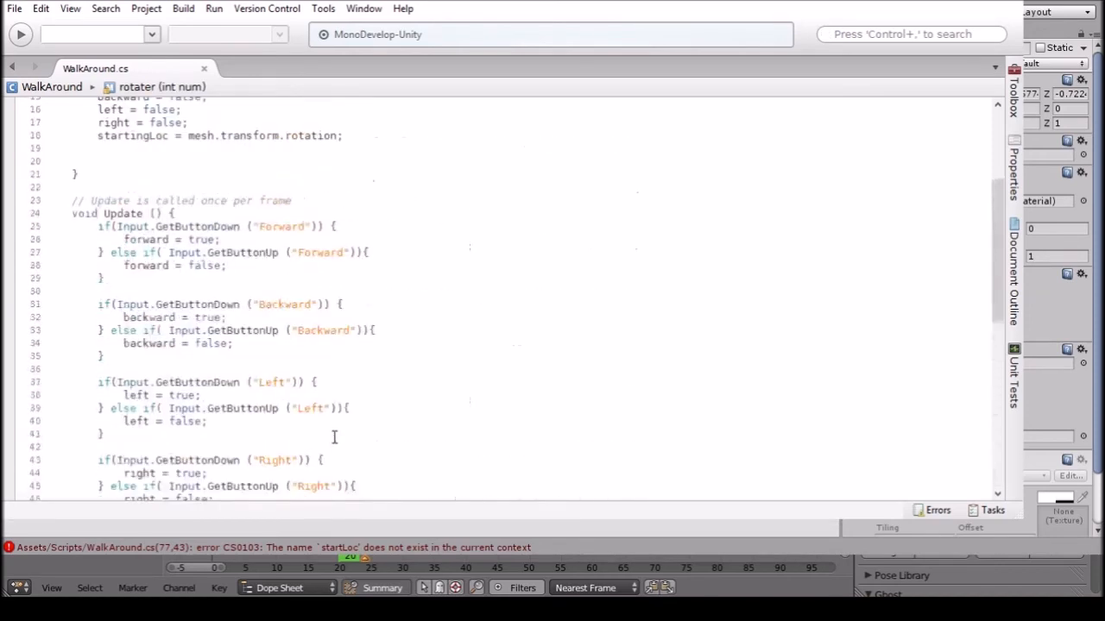
scroll(331, 420, "down", 15)
key("Left")
key("Left")
key("Left")
key("Left")
type("ing")
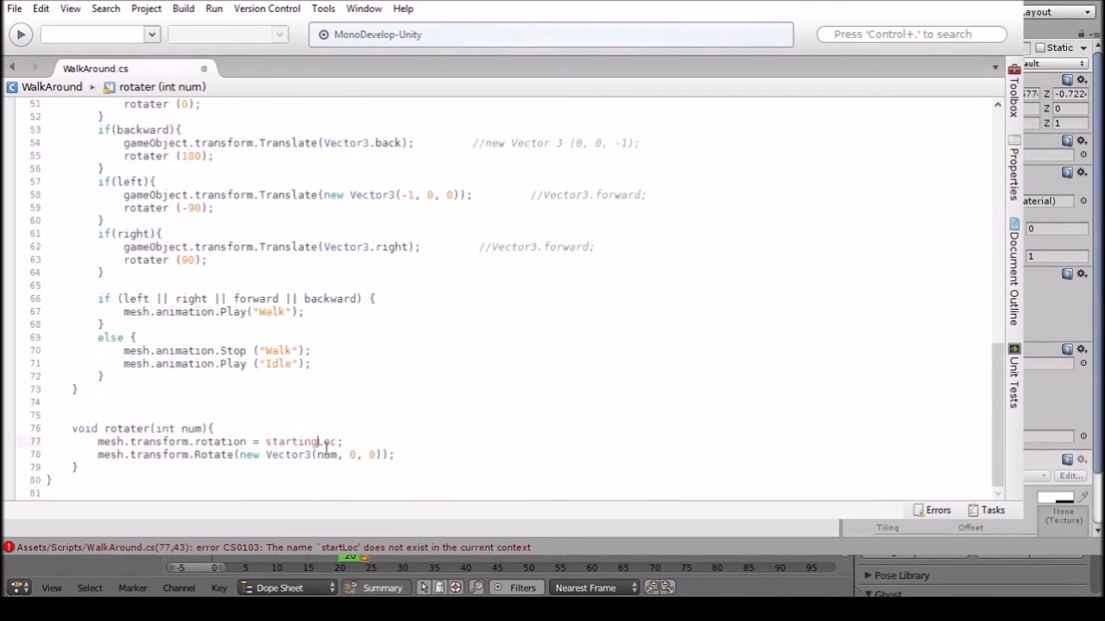
key("ctrl+s")
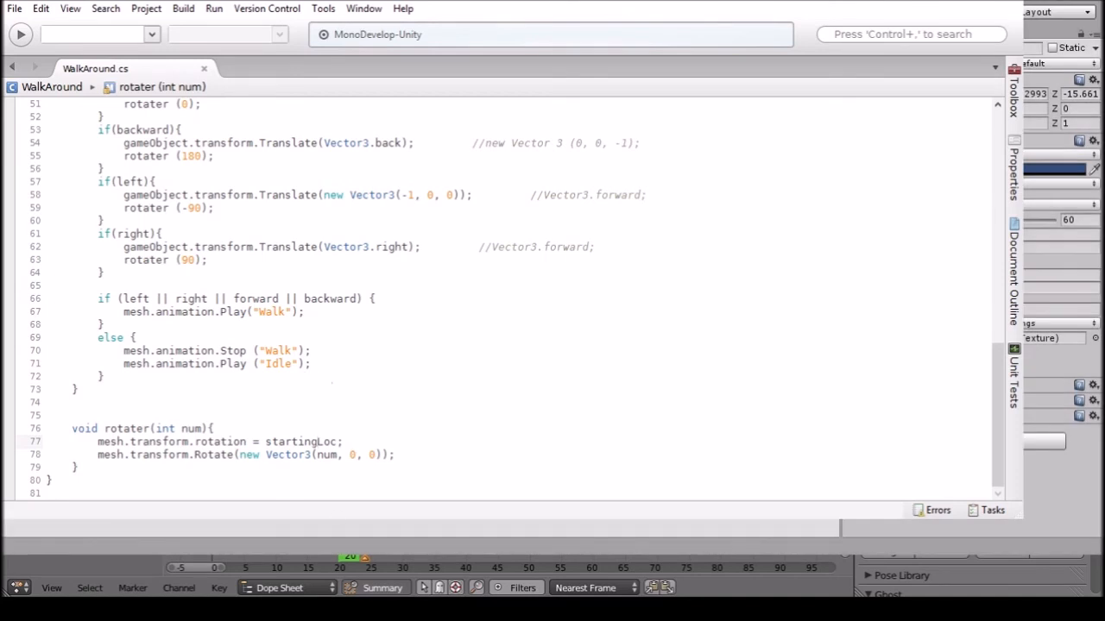
Change the Rotate call in rotater to use new Vector3(0, num, 0) and save the script.
left_click_drag(340, 455, 316, 454)
type("0")
key("Delete")
type(",")
key("Delete")
type("num")
left_click(651, 363)
key("ctrl+s")
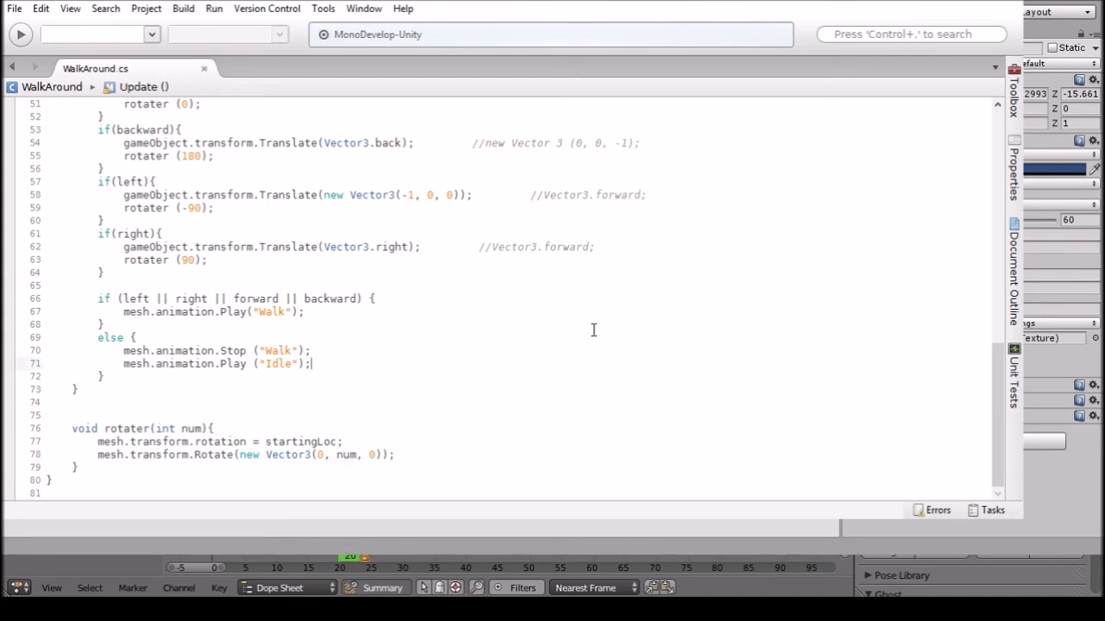
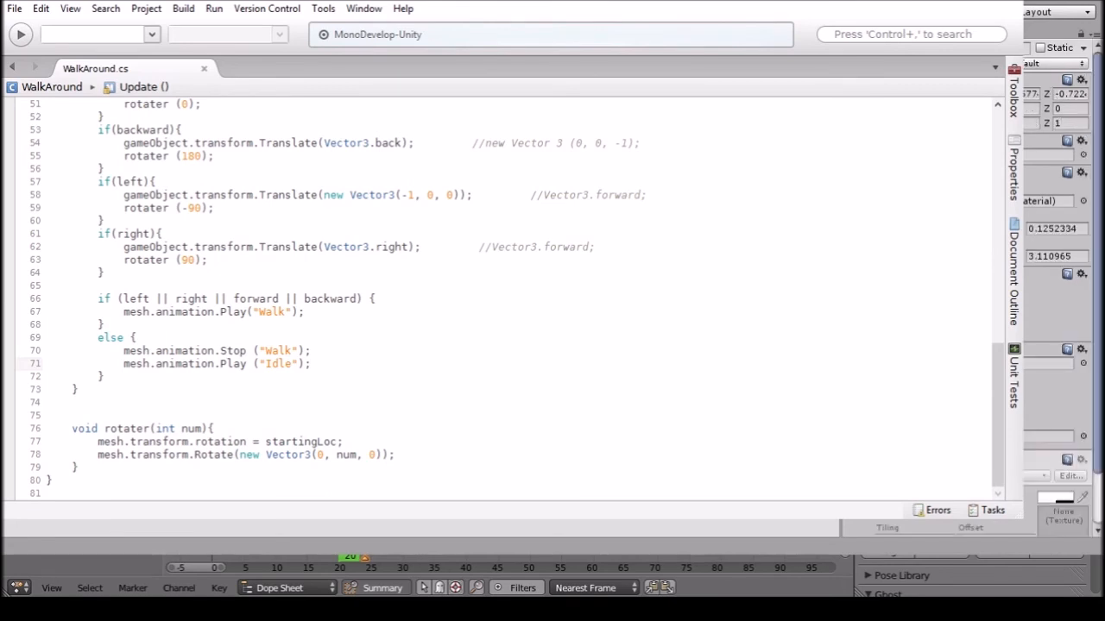
scroll(964, 523, "down", 2)
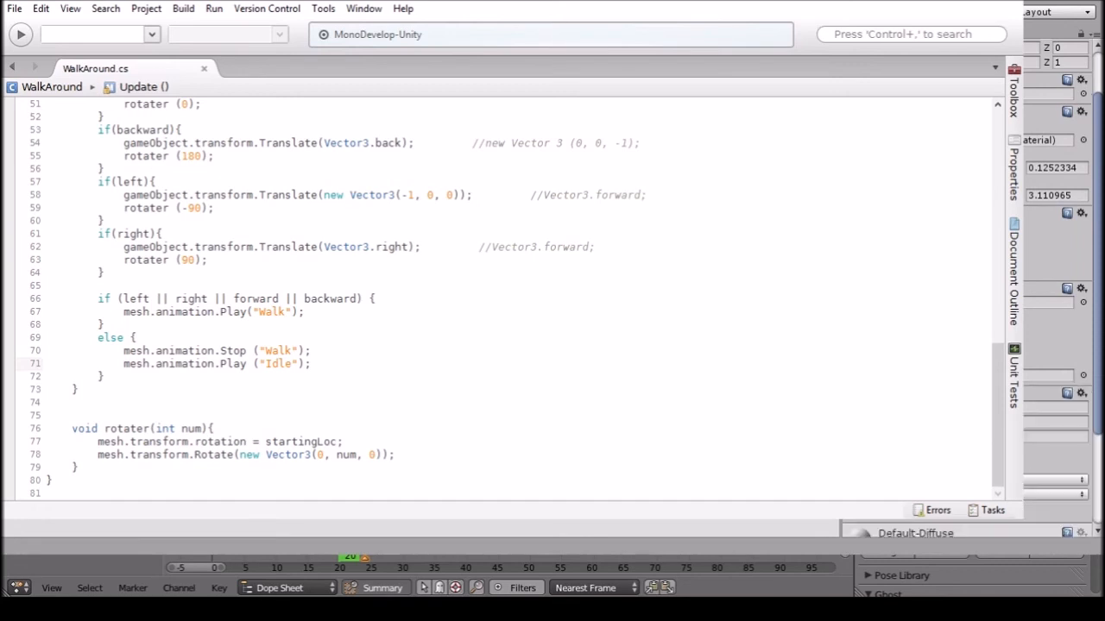
scroll(1056, 302, "down", 4)
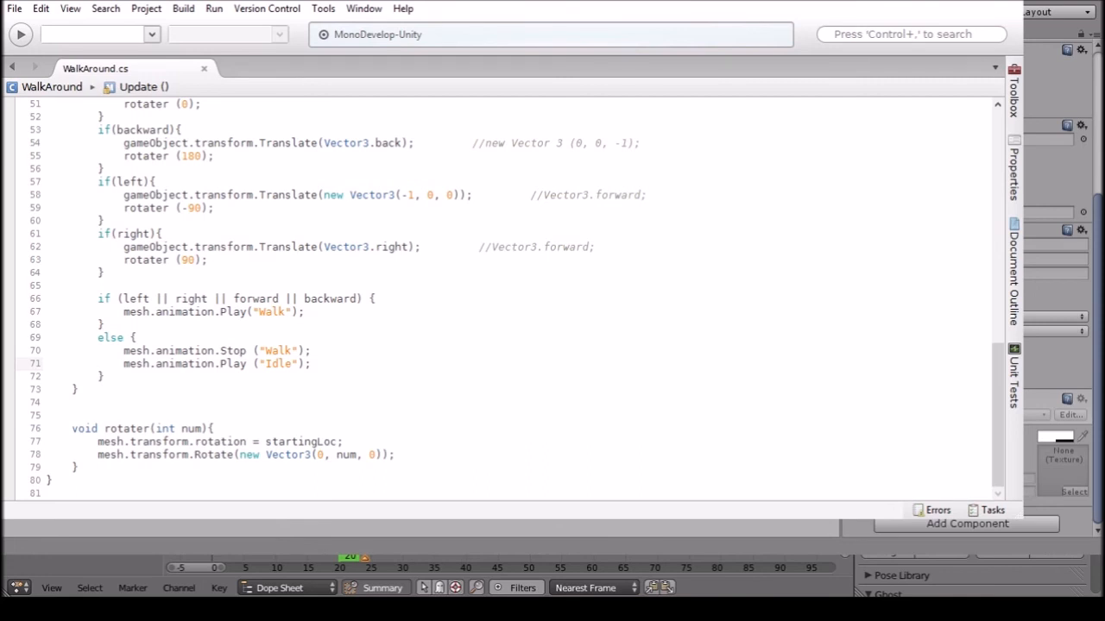
key("alt+Tab")
scroll(1057, 285, "up", 4)
scroll(1058, 285, "down", 2)
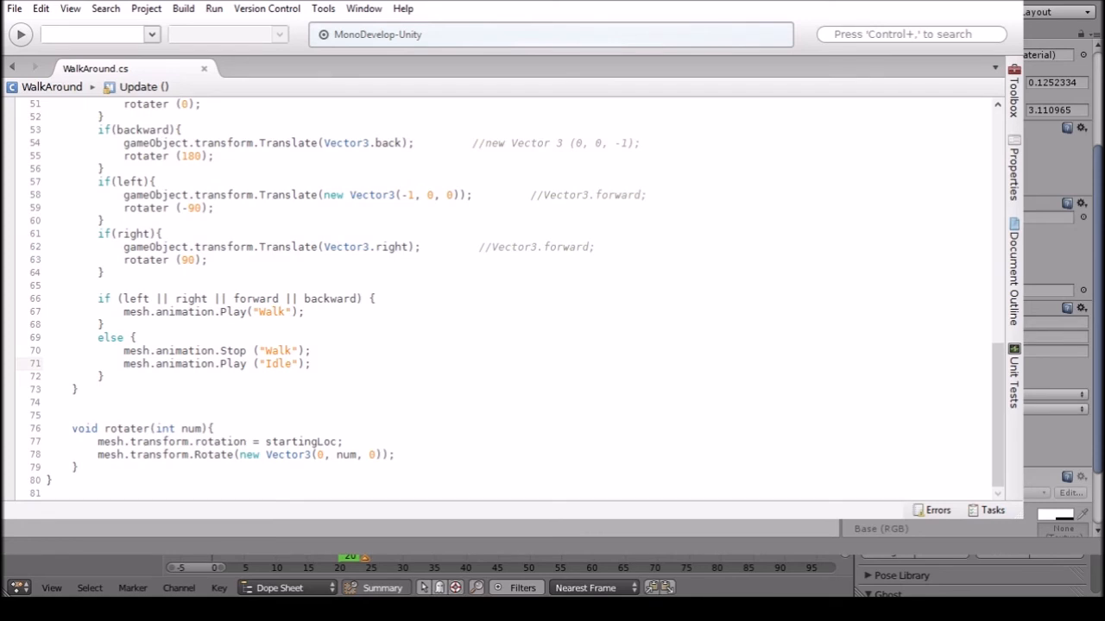
left_click(1055, 336)
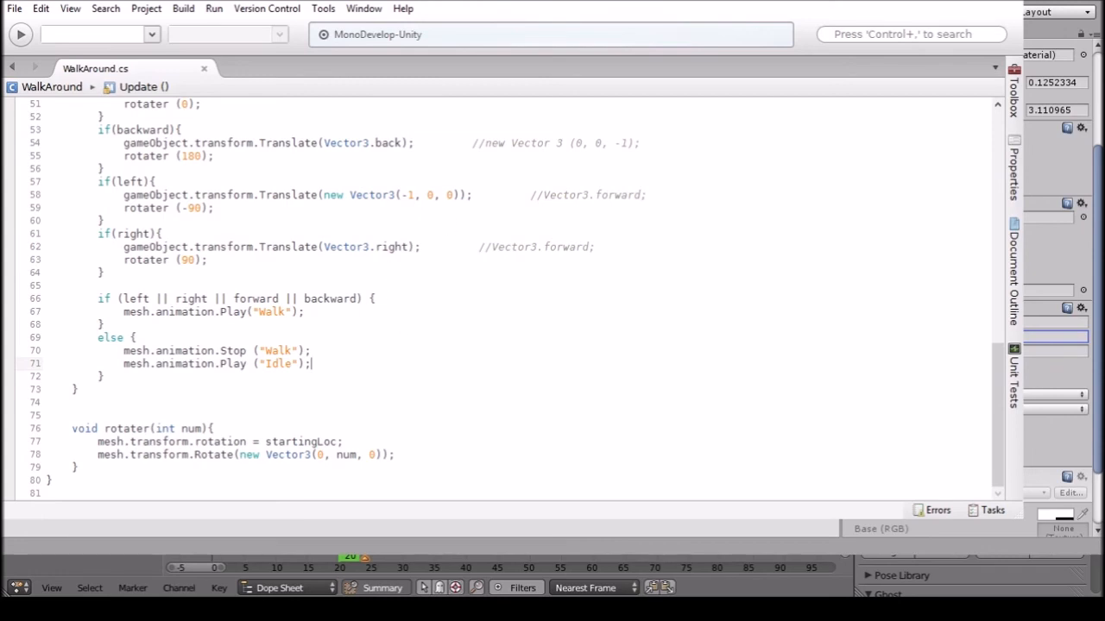
Insert two blank lines at the start of the Update method, above the Forward input check.
scroll(410, 374, "up", 17)
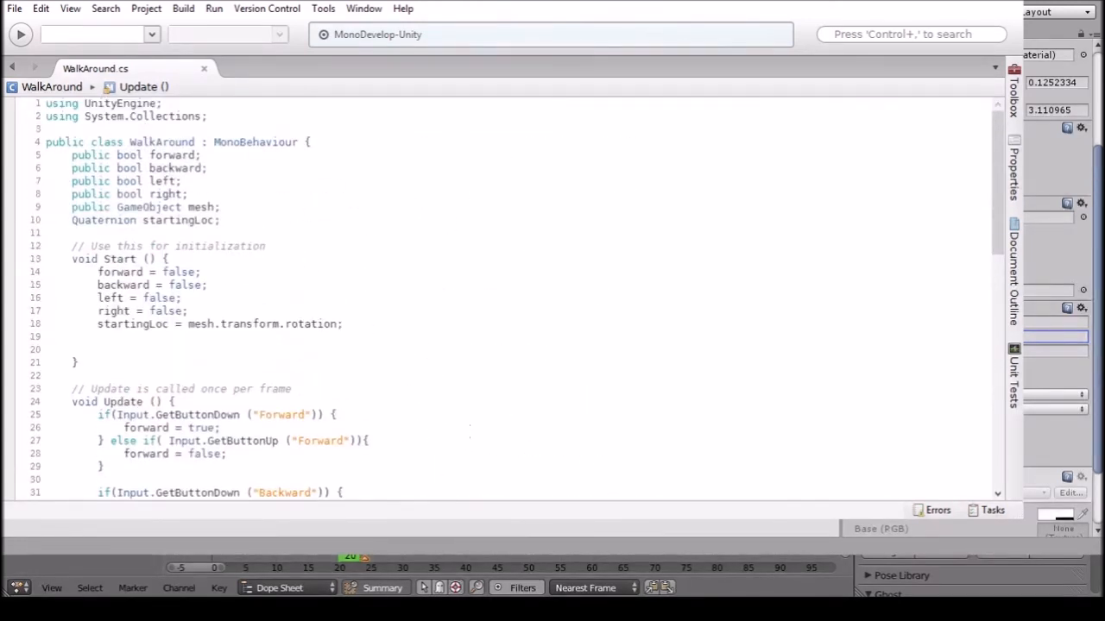
scroll(362, 259, "down", 1)
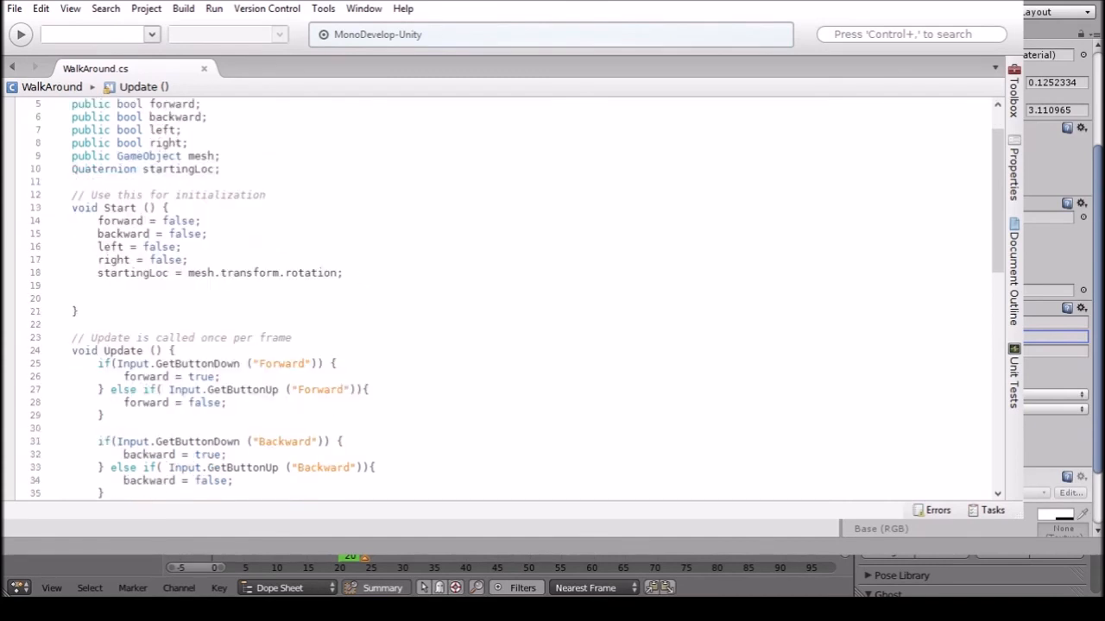
left_click(198, 352)
key("Return")
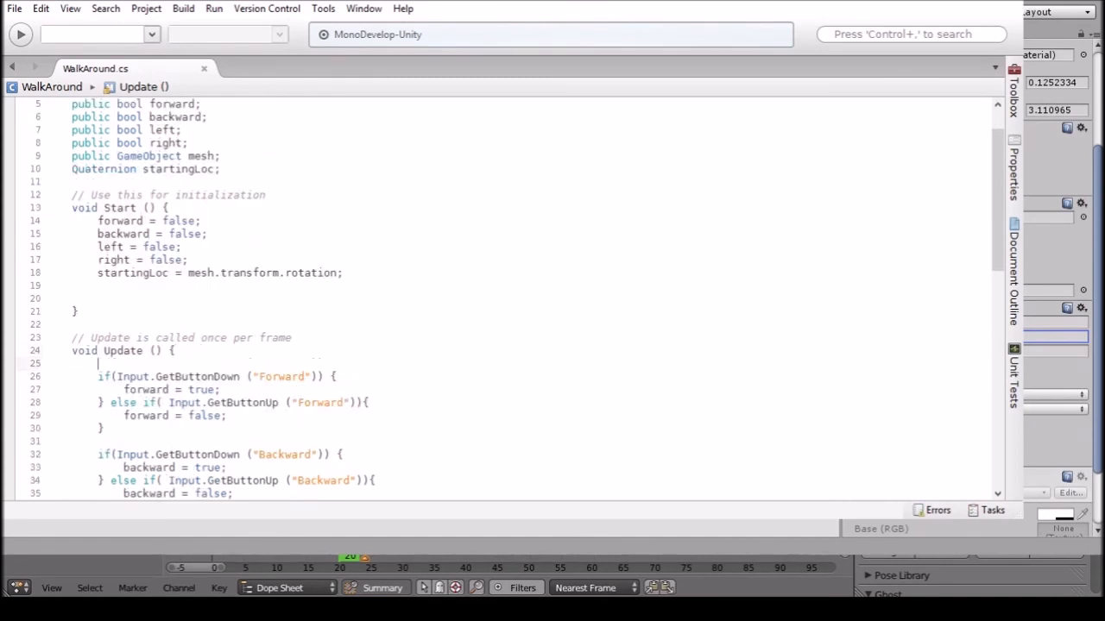
key("Return")
Remove the variable name mesh from the GameObject declaration so the line reads public GameObject;.
left_click(259, 161)
key("Return")
key("Return")
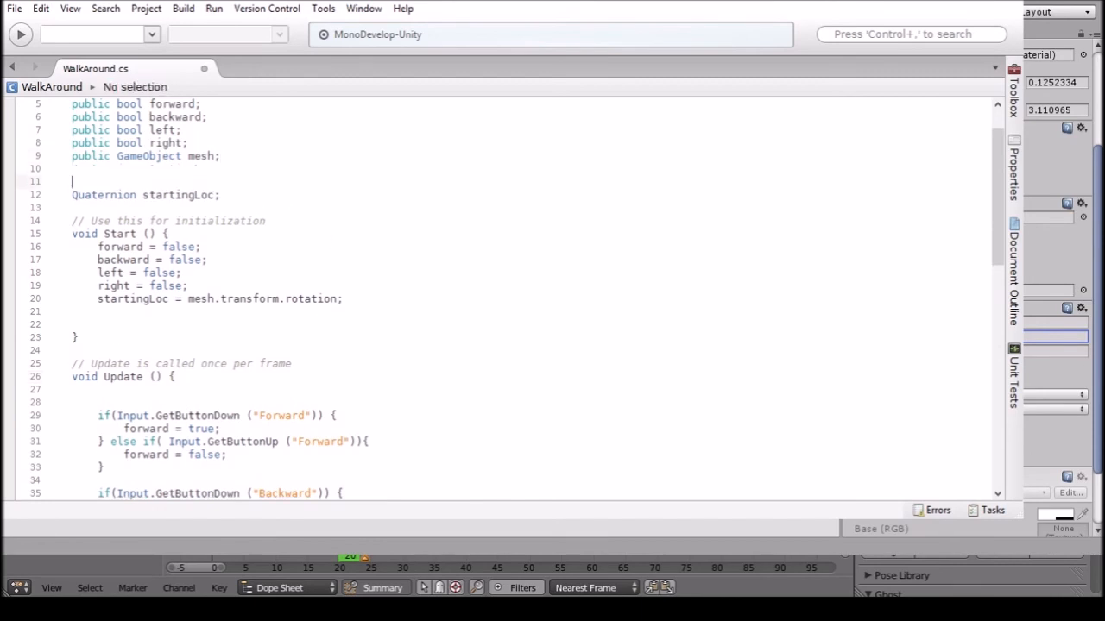
key("BackSpace")
key("BackSpace")
key("BackSpace")
key("BackSpace")
key("BackSpace")
key("BackSpace")
key("BackSpace")
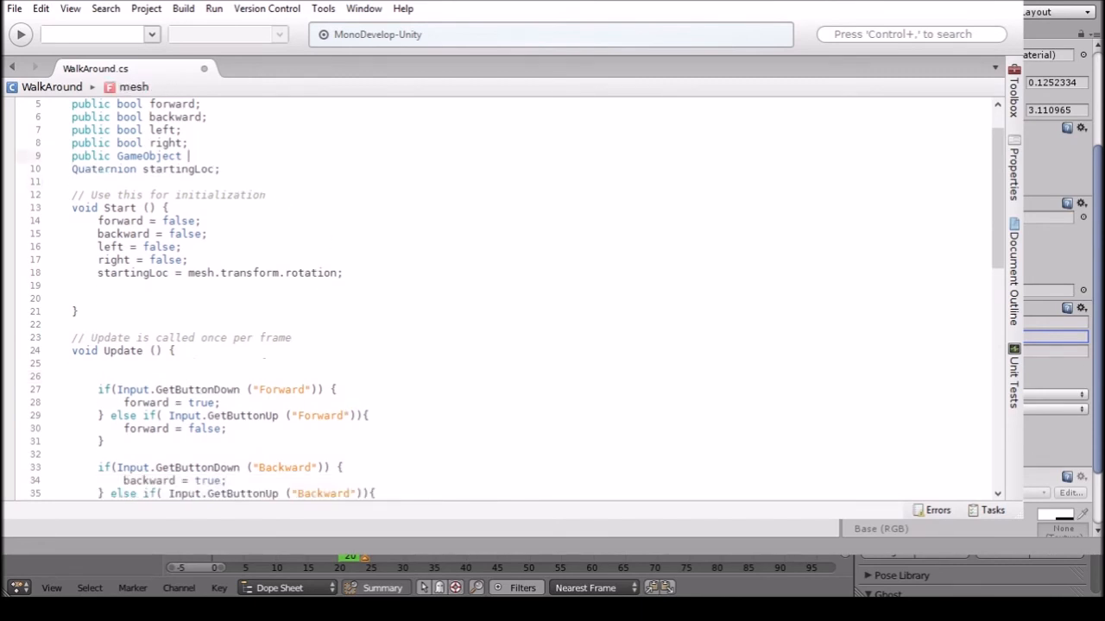
scroll(259, 189, "up", 2)
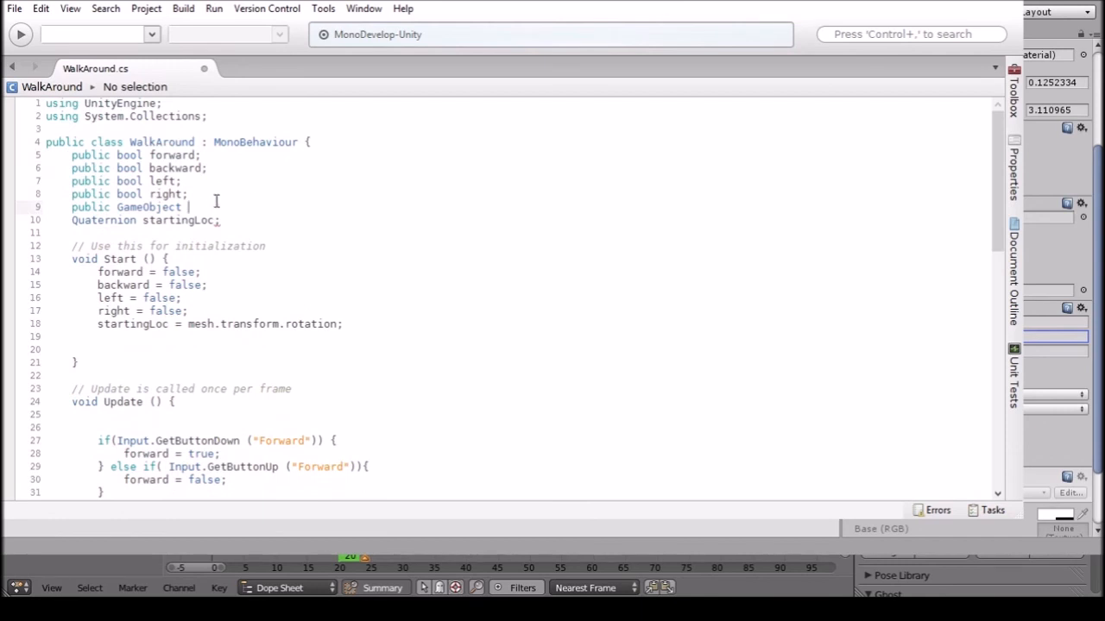
type(";")
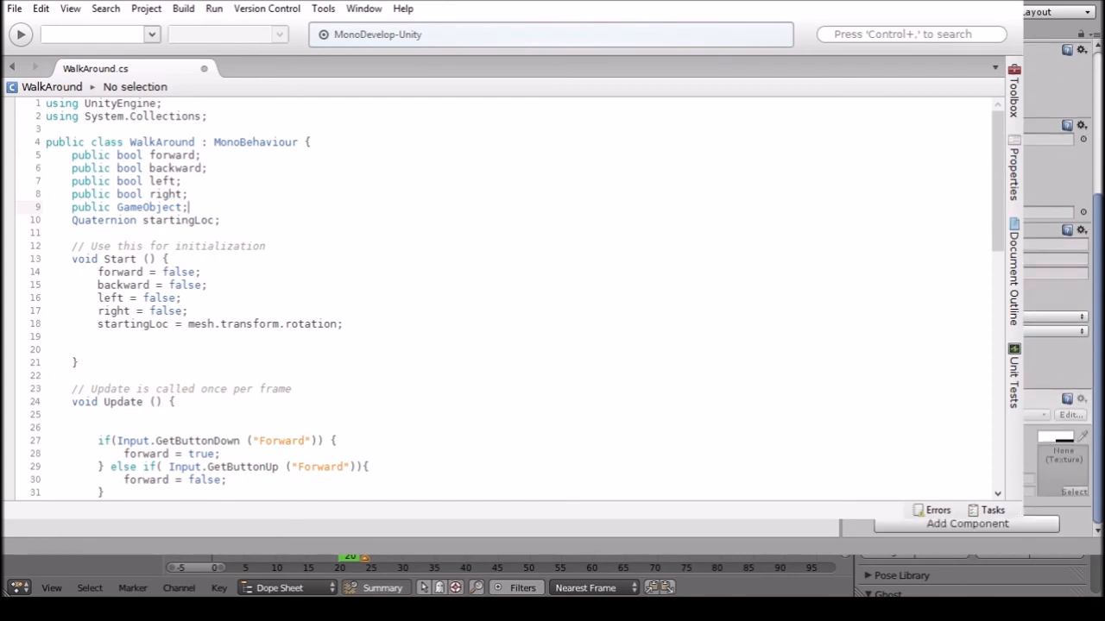
Change the access modifier of the forward and backward bool declarations to private.
left_click_drag(106, 154, 73, 155)
type("private")
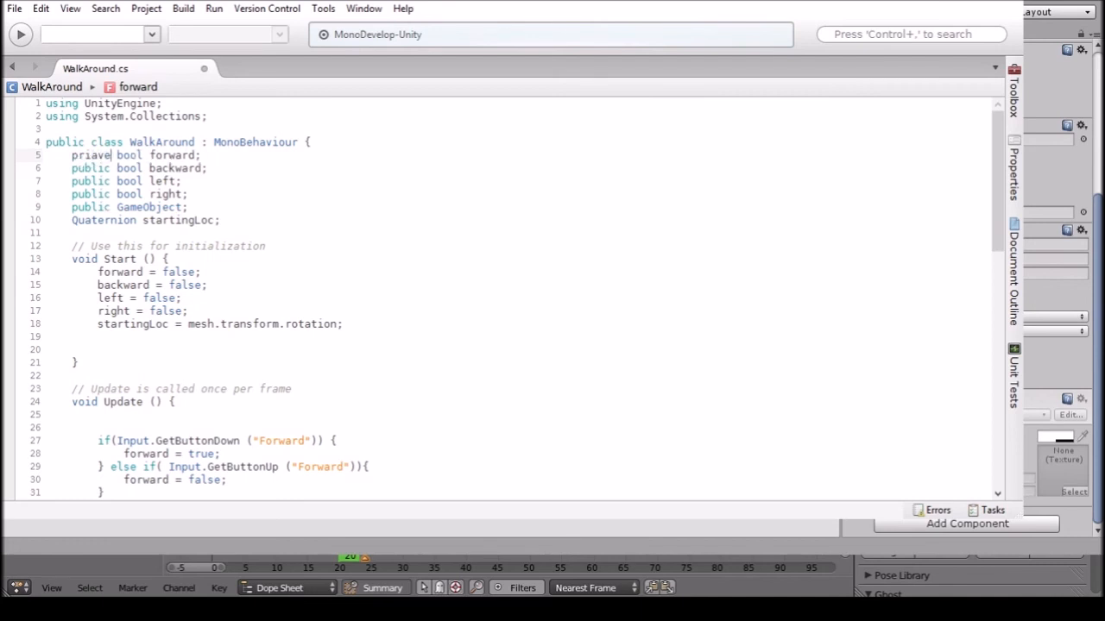
key("BackSpace")
key("BackSpace")
key("BackSpace")
key("BackSpace")
type("vate")
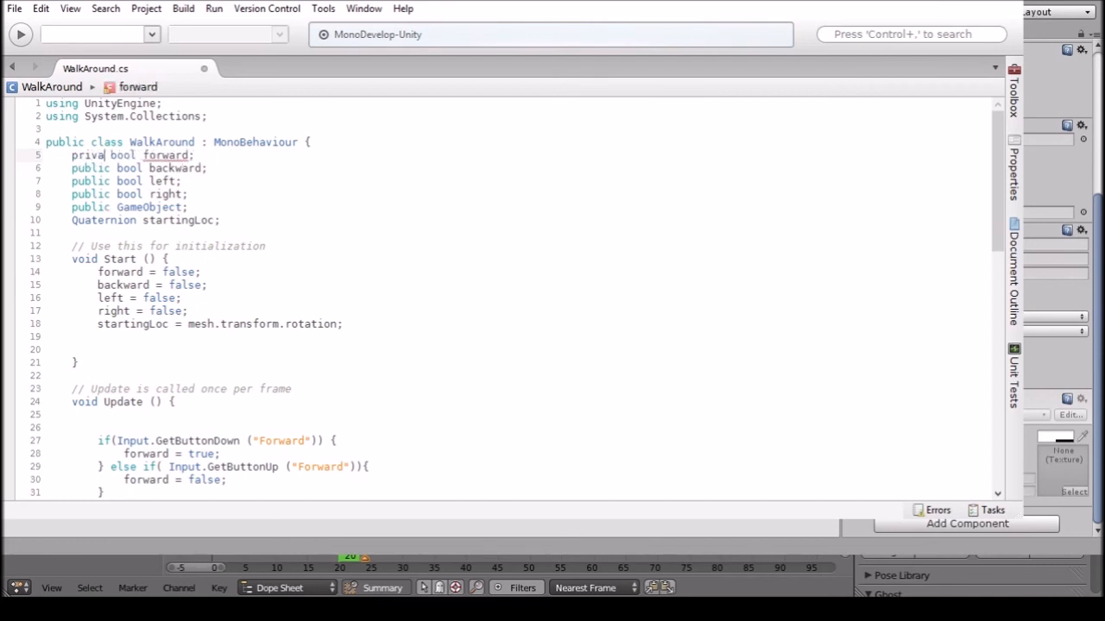
left_click_drag(73, 168, 112, 168)
type("private")
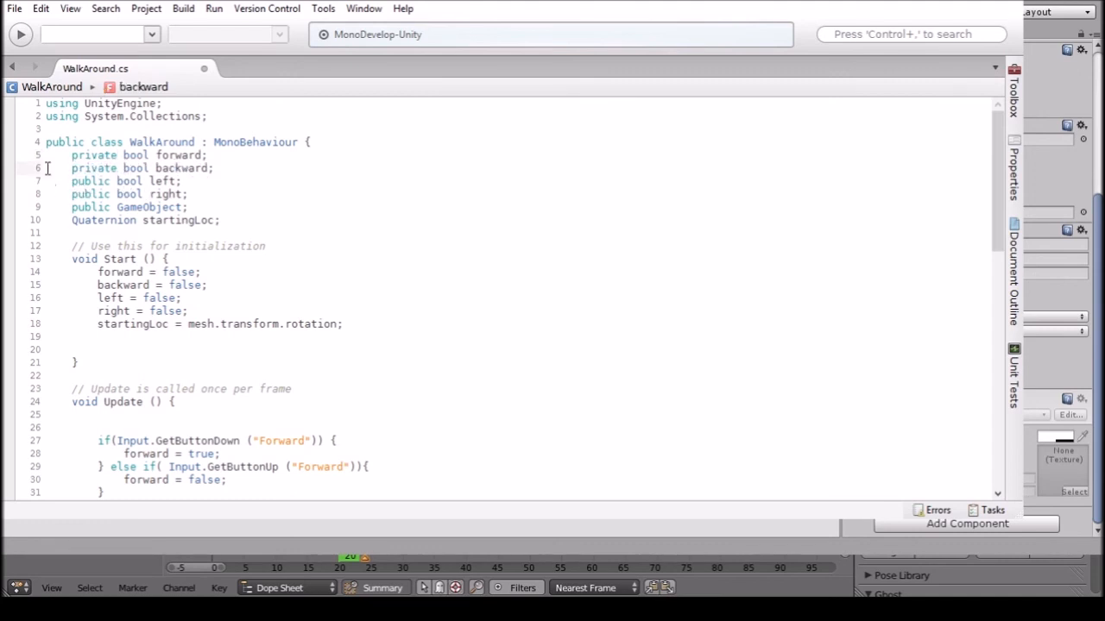
Change the access modifier of the left and right bool declarations to private.
left_click_drag(71, 182, 111, 181)
type("priave")
key("BackSpace")
key("BackSpace")
key("BackSpace")
type("vate")
left_click(134, 173)
left_click_drag(72, 195, 116, 199)
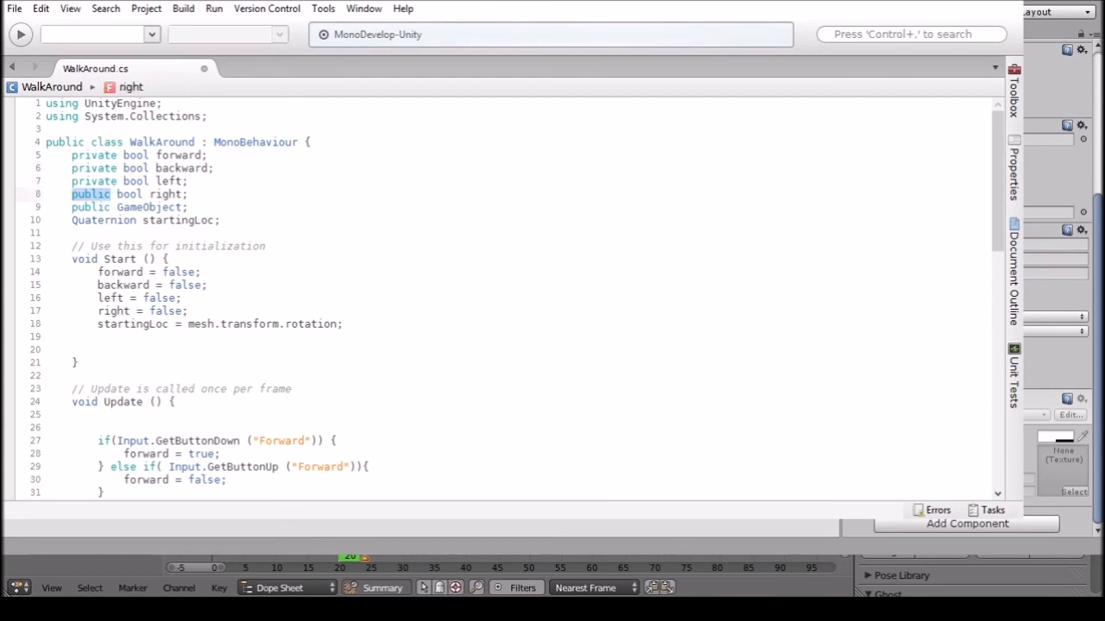
type("private")
left_click(159, 181)
Declare private bool jump; above the Quaternion startingLoc line, set apart by blank lines.
left_click_drag(72, 207, 81, 210)
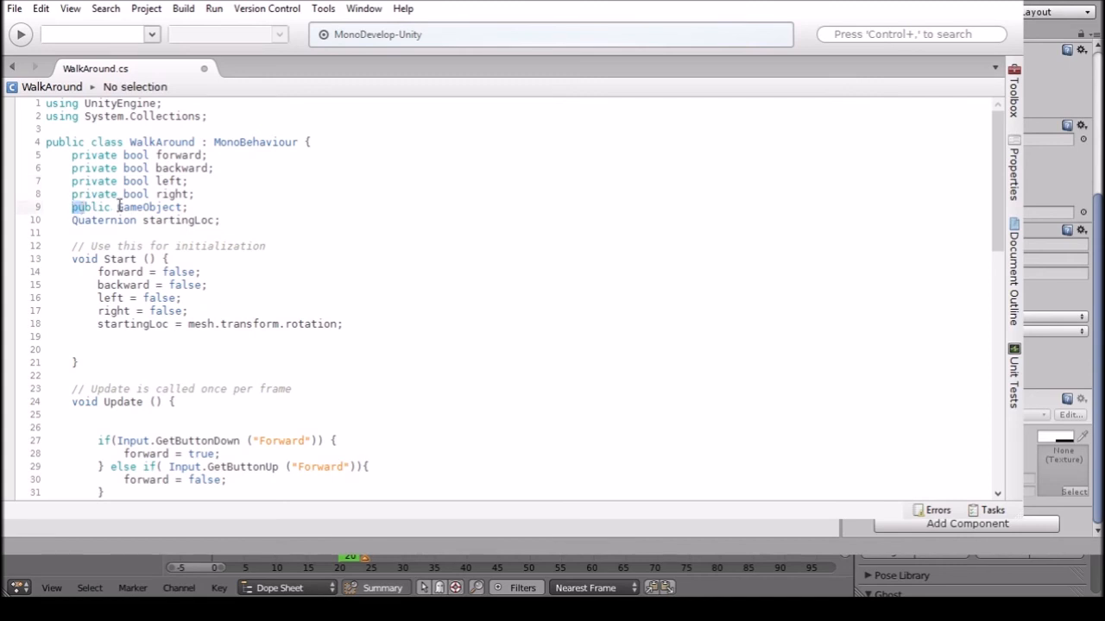
left_click(228, 219)
left_click(216, 207)
key("Return")
key("Return")
key("Return")
type("pr")
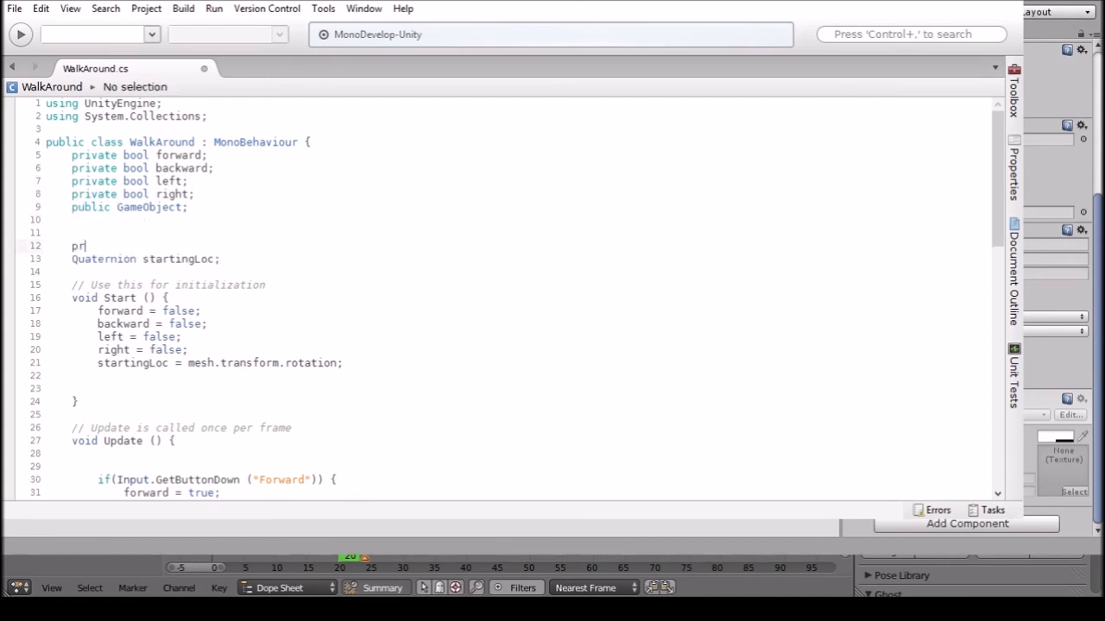
type("ivate bool")
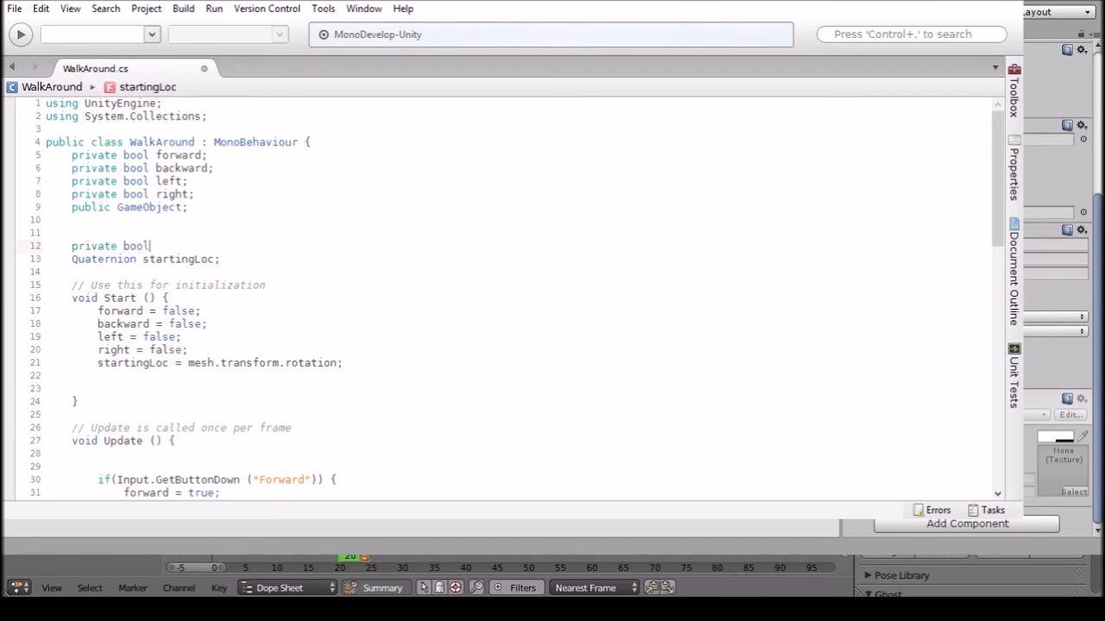
type(" jump;")
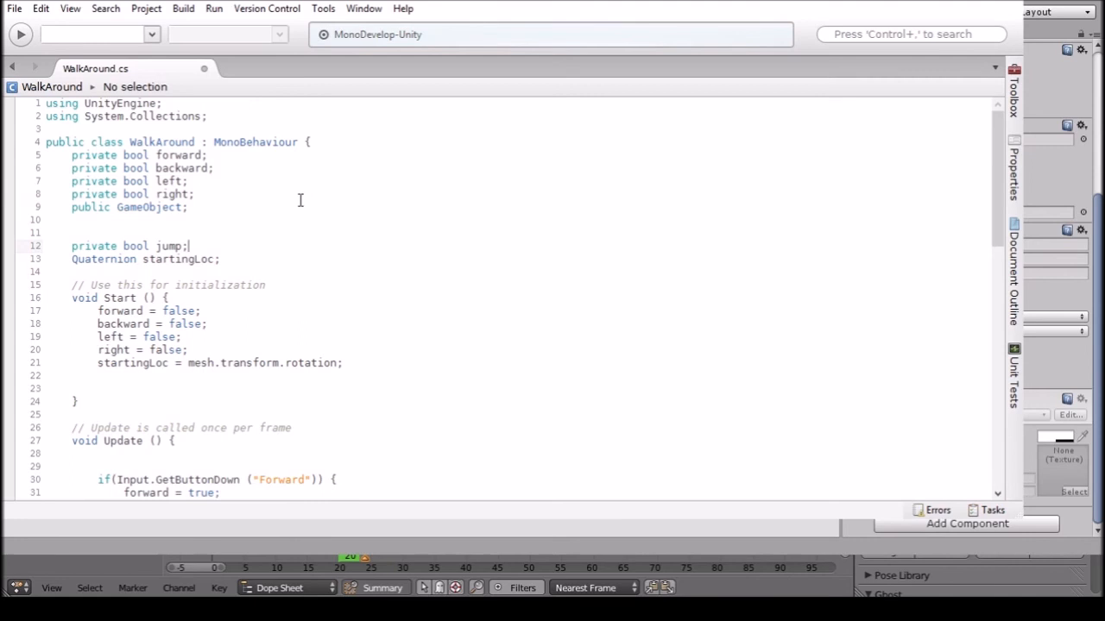
key("Return")
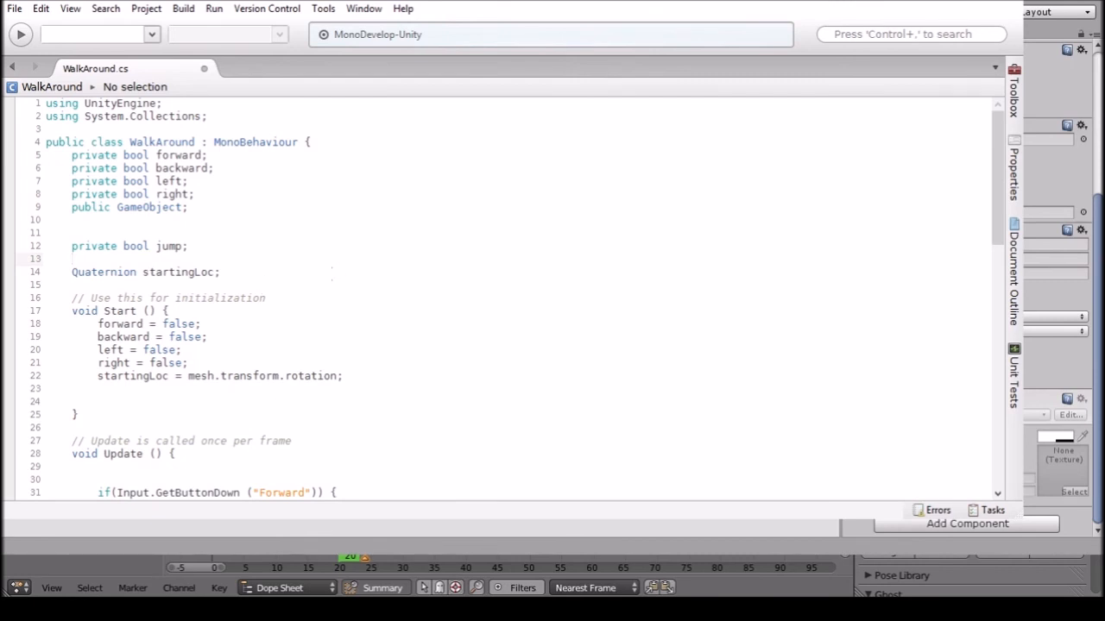
Delete the private modifier from the forward, backward, left, right and jump bool declarations and save the script.
left_click_drag(122, 195, 73, 195)
key("BackSpace")
left_click_drag(118, 182, 67, 185)
key("BackSpace")
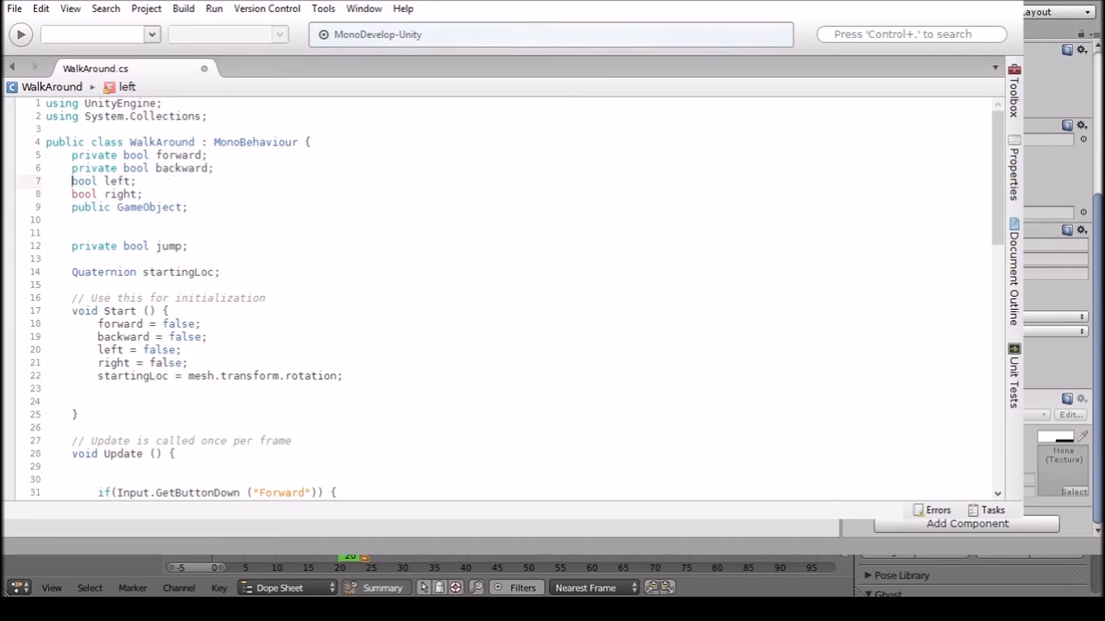
mouse_move(124, 169)
left_mouse_down()
mouse_move(72, 169)
mouse_move(109, 155)
left_mouse_up()
key("BackSpace")
left_click_drag(79, 159, 72, 158)
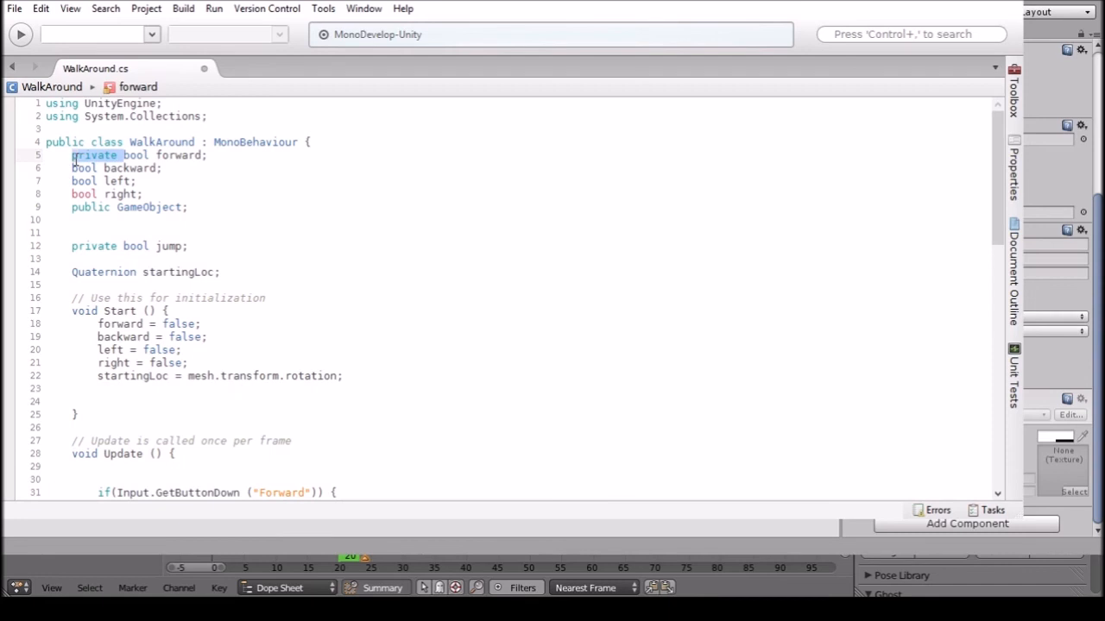
key("BackSpace")
left_click(258, 208)
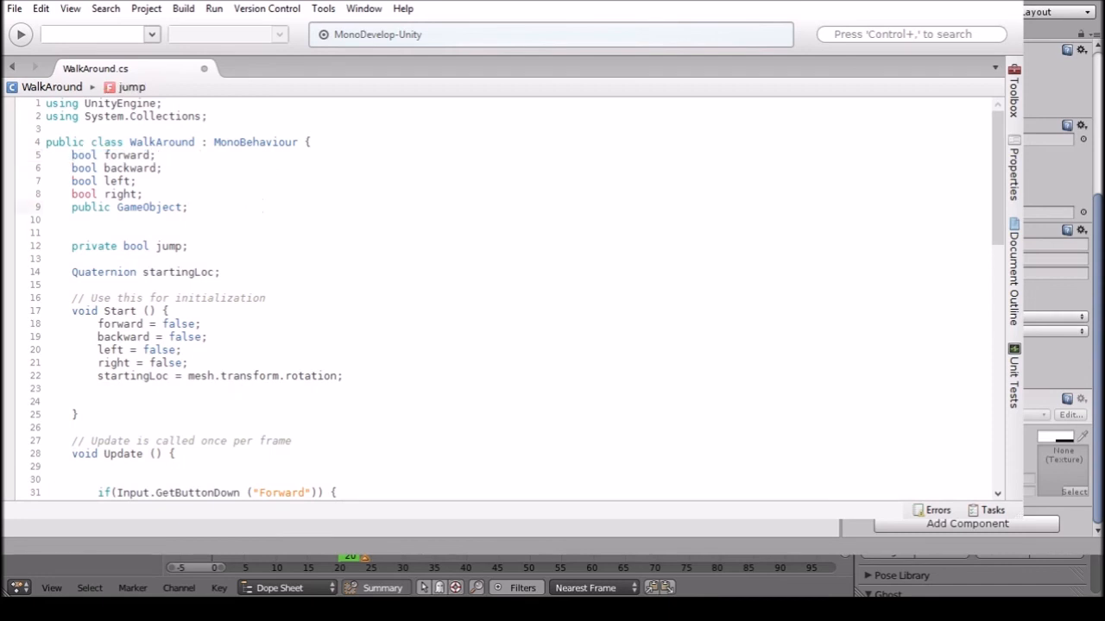
left_click_drag(123, 248, 73, 250)
key("BackSpace")
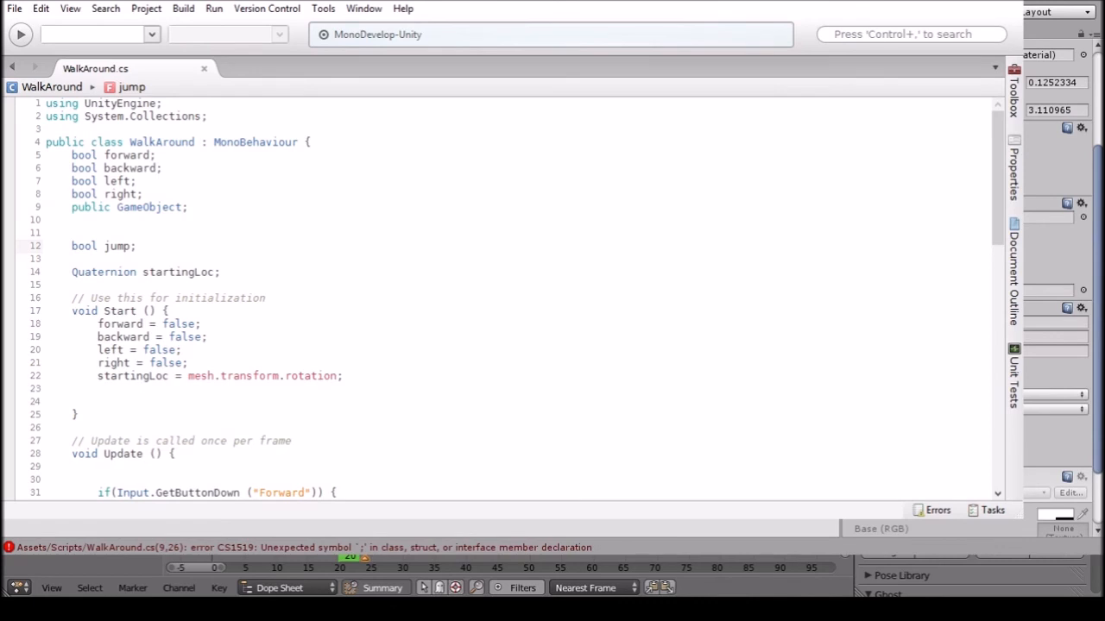
left_click(297, 189)
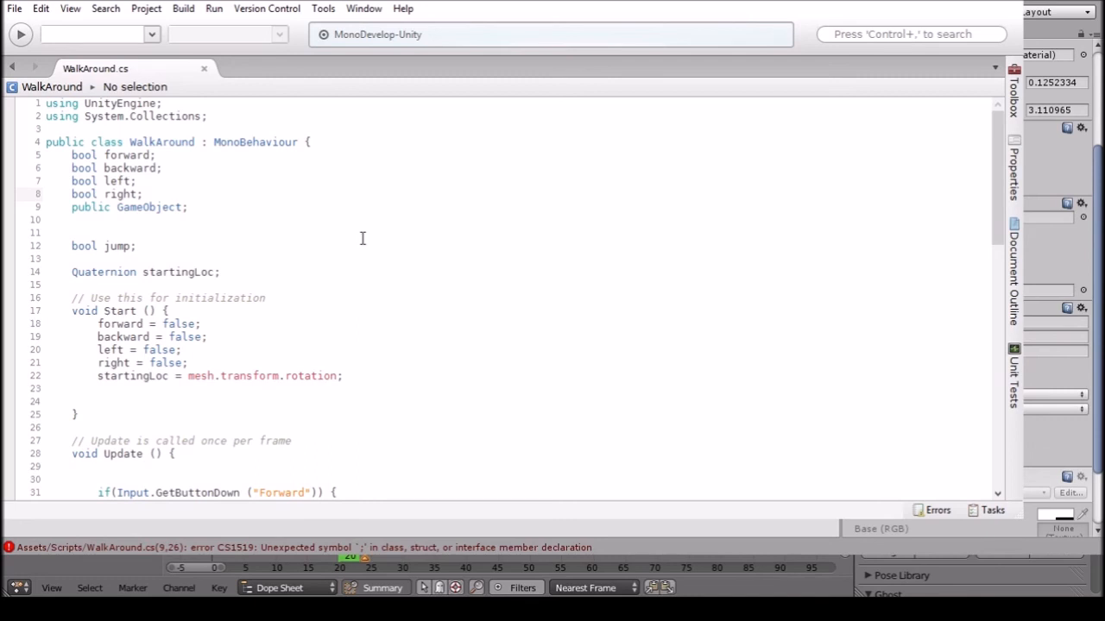
scroll(363, 238, "down", 7)
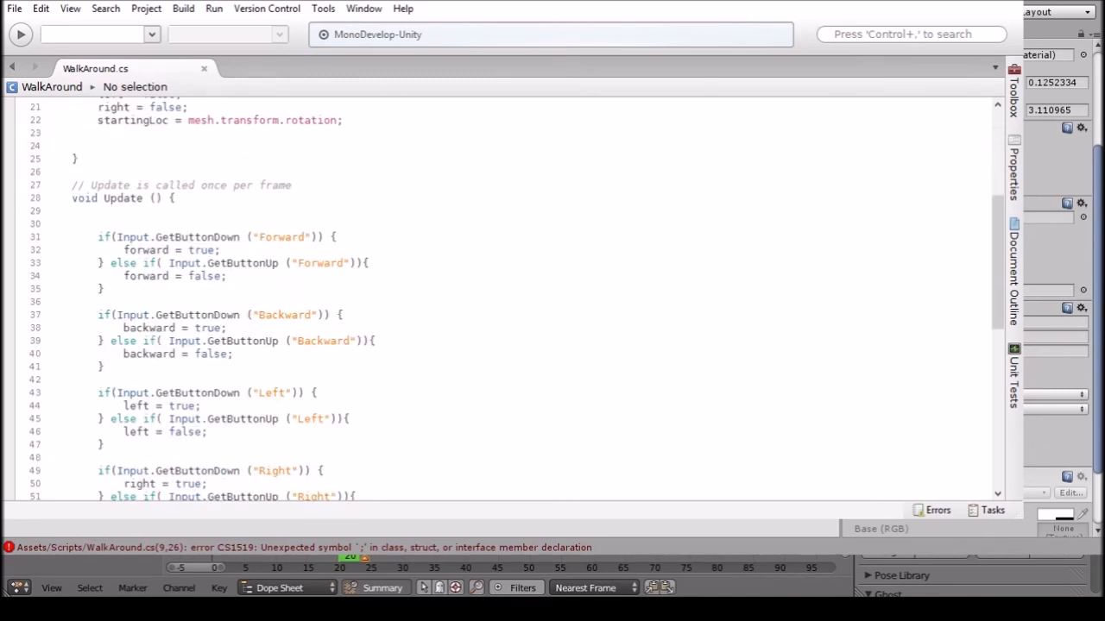
Add the private modifier to the right bool declaration and save the script.
scroll(339, 359, "up", 7)
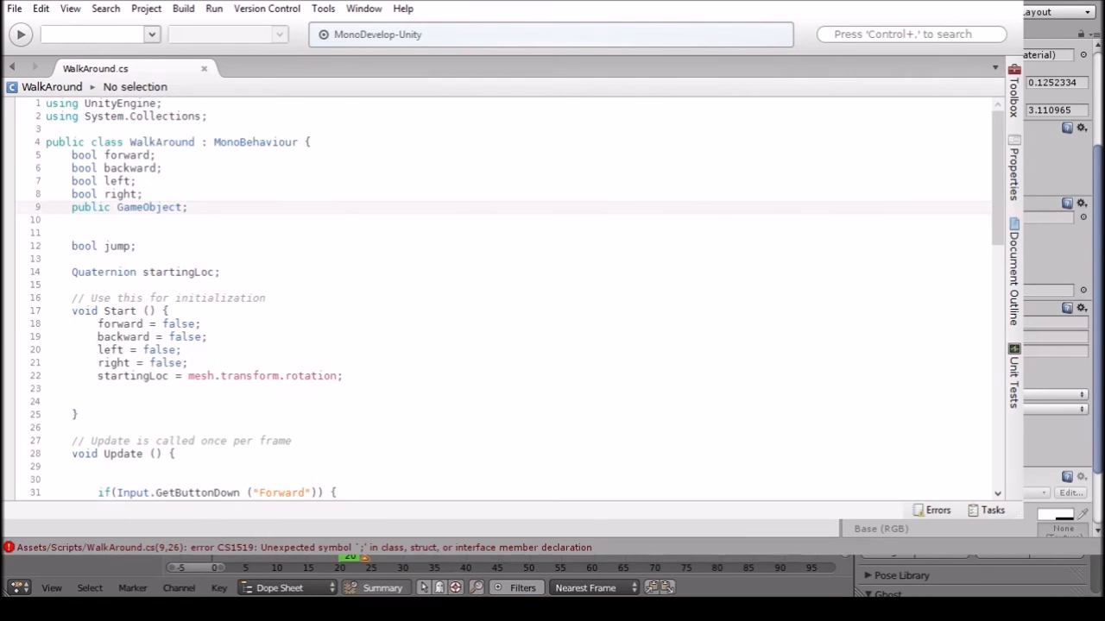
left_click(173, 208)
left_click(218, 209)
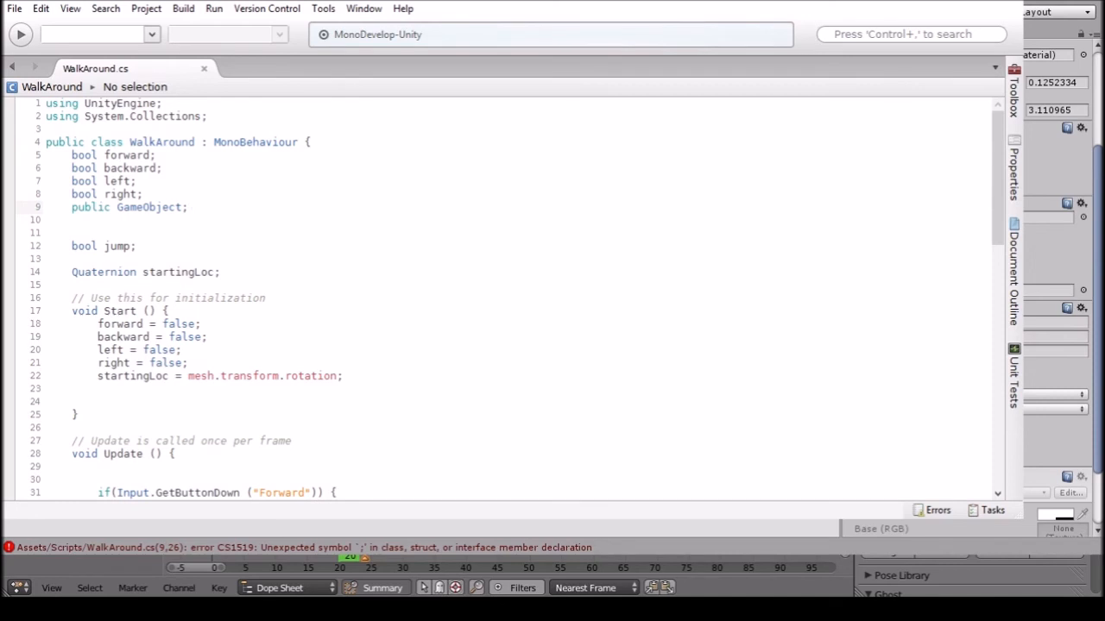
left_click(522, 548)
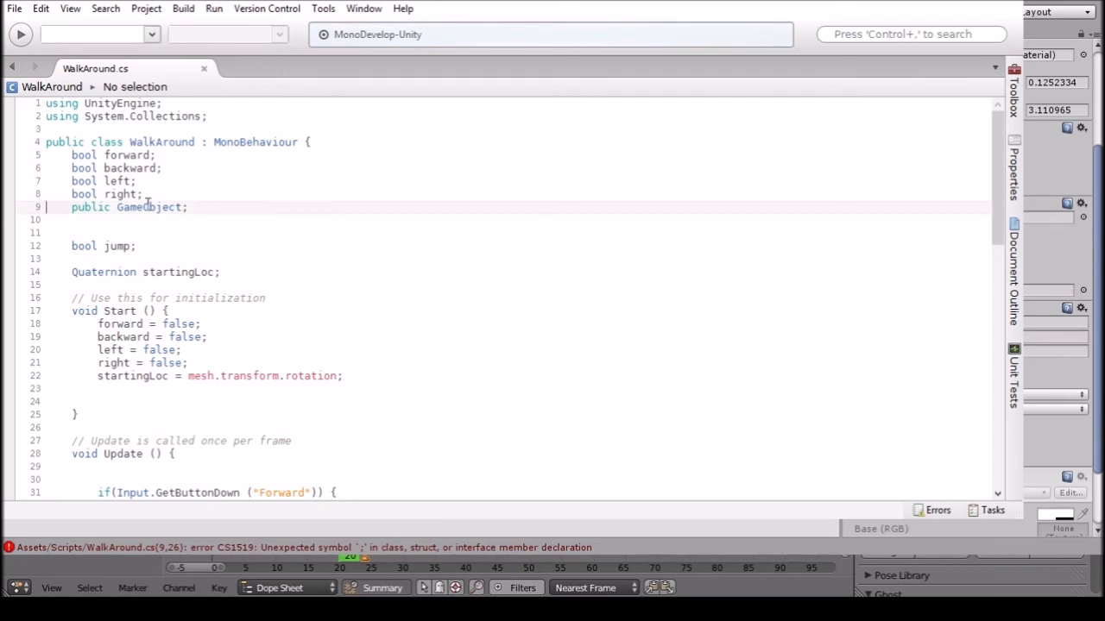
key("Up")
type("private")
key("ctrl+s")
left_click(251, 170)
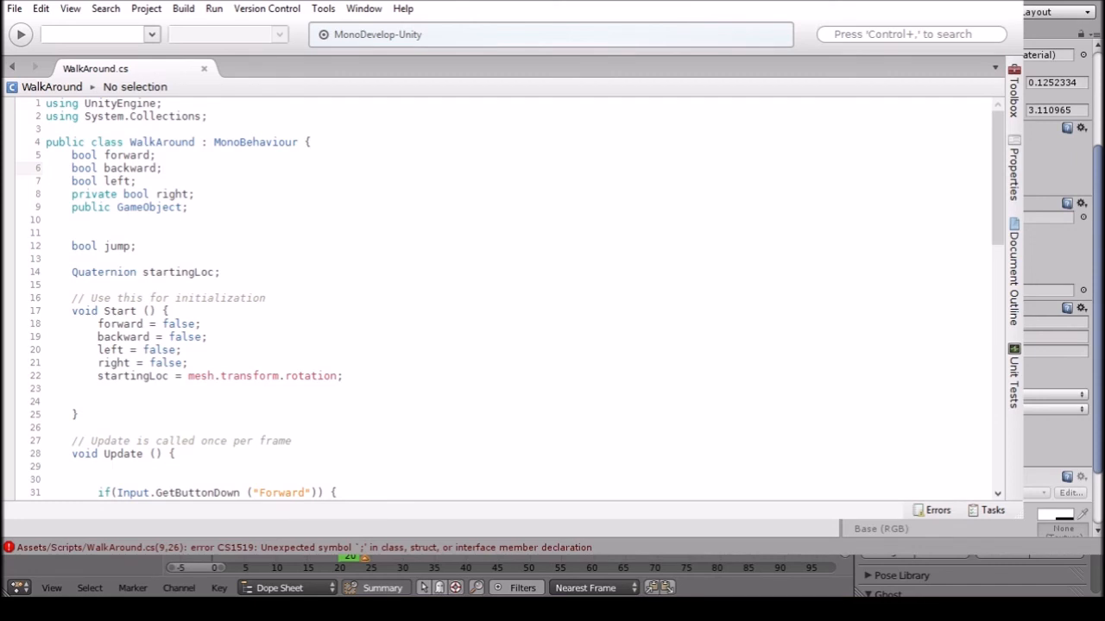
Add the private modifier to the left, backward, forward and jump bool declarations and save the script.
left_click(72, 180)
type("private")
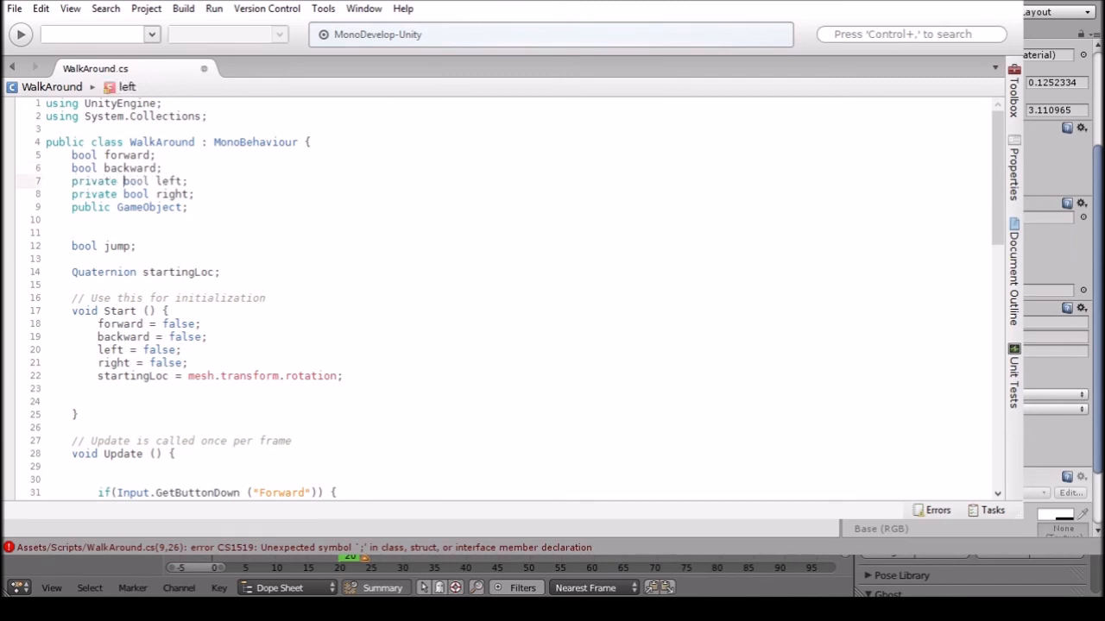
left_click(72, 168)
type("private")
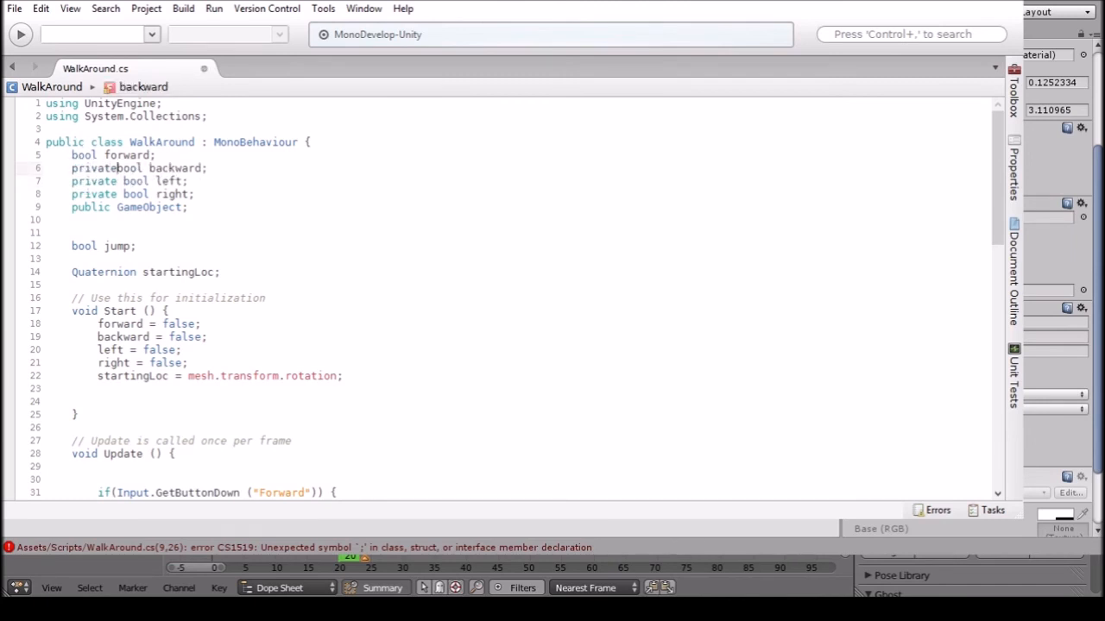
left_click(73, 154)
type("privat")
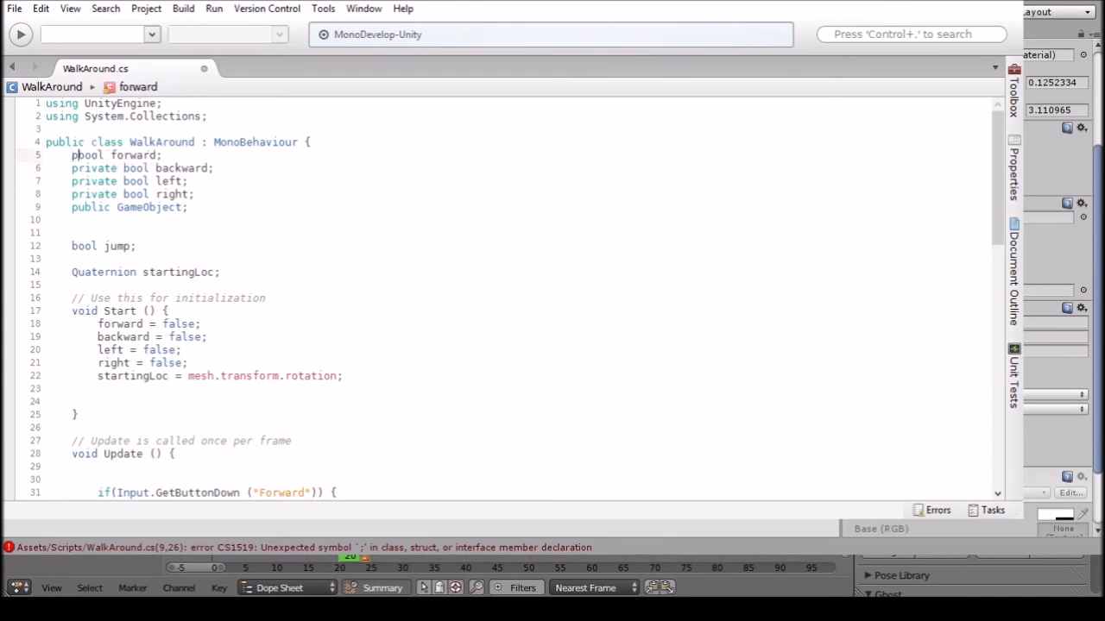
type("e")
left_click(72, 245)
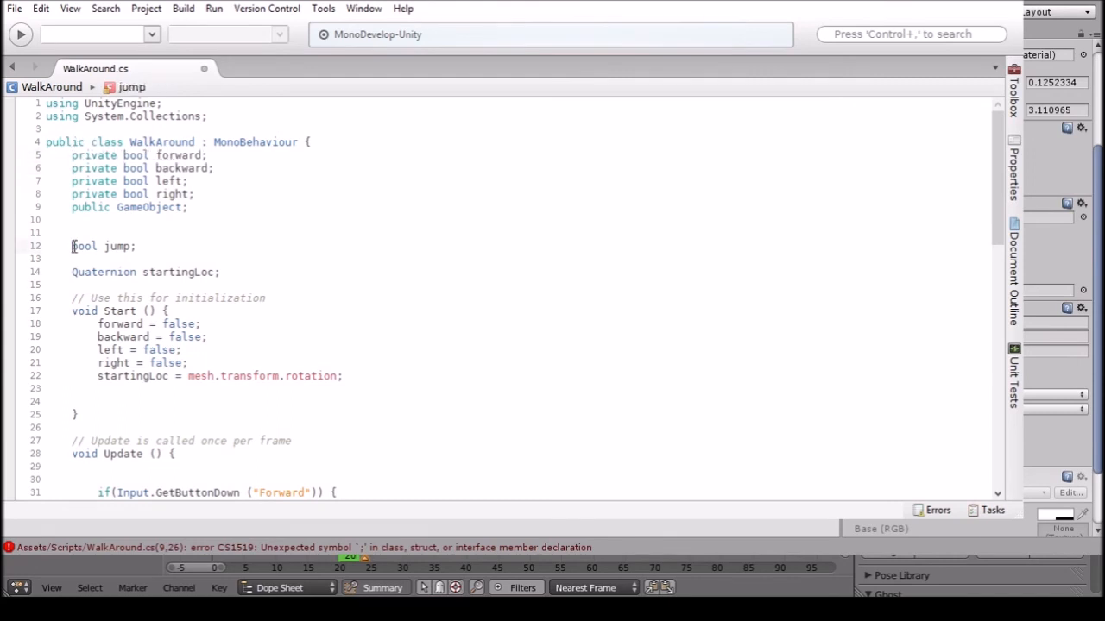
type("private")
left_click(298, 230)
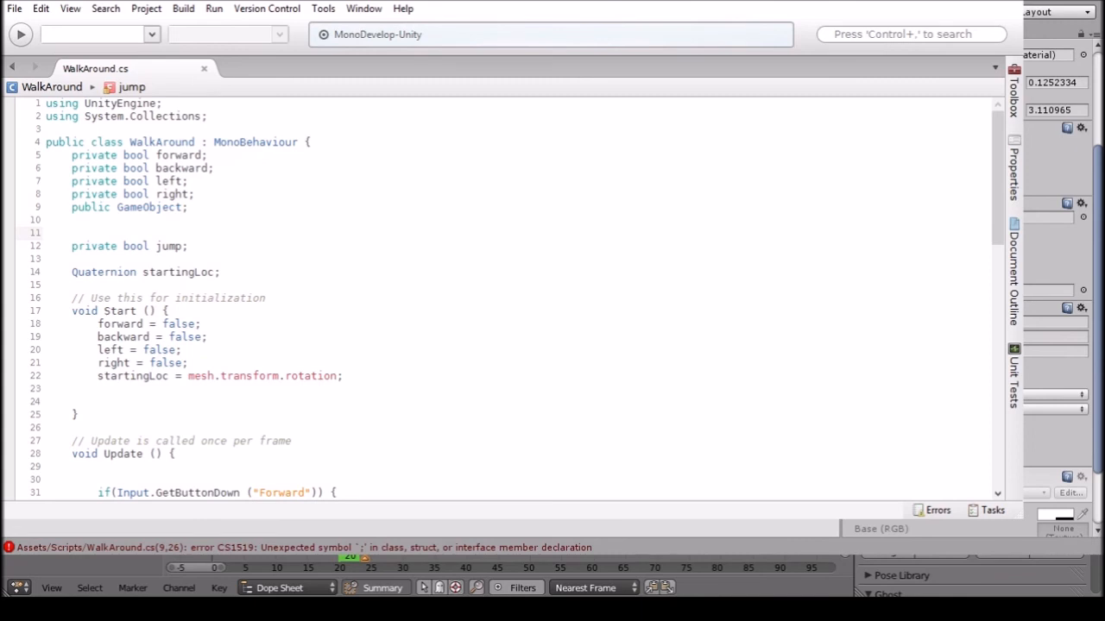
Name the public GameObject variable in the class declarations mesh.
left_click(47, 207)
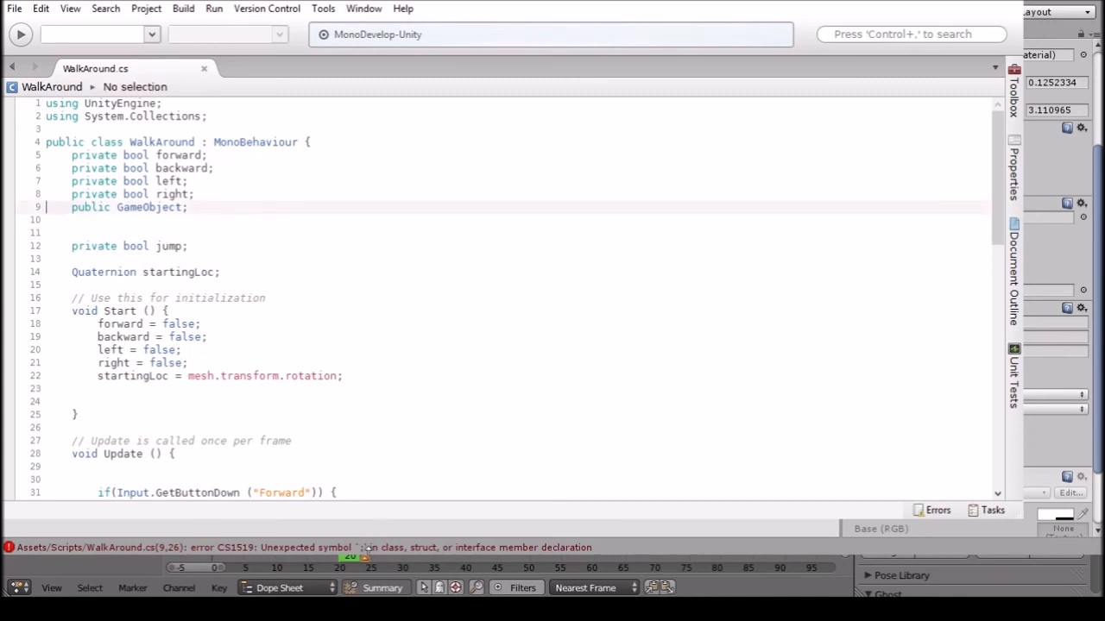
left_click(184, 208)
type("mesh")
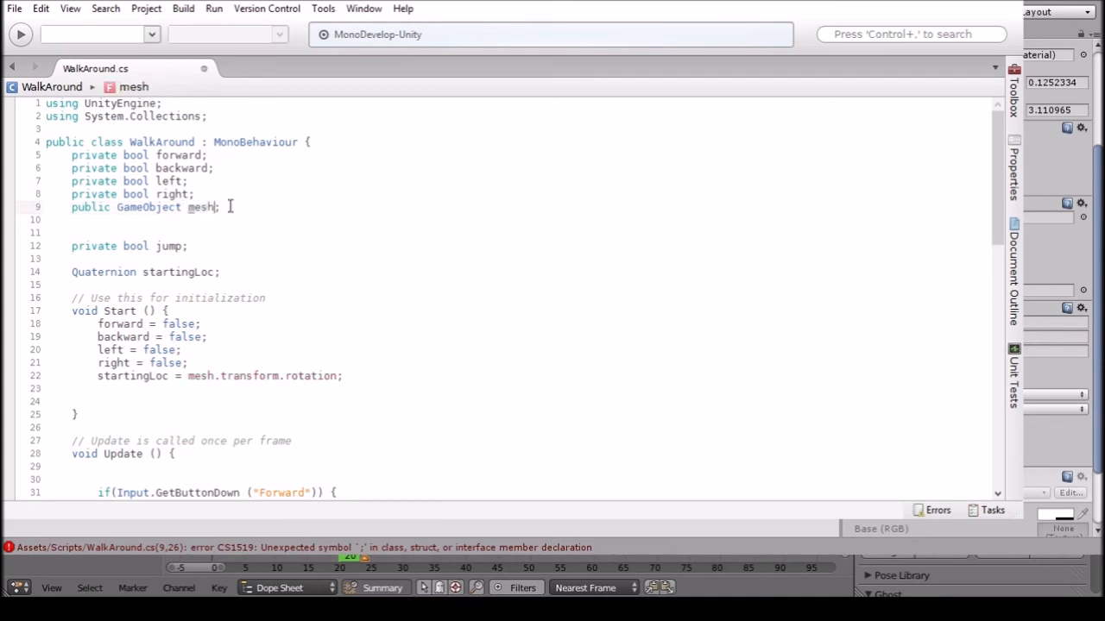
Delete the private modifier from the right, left, backward and forward bool declarations.
left_click(112, 194)
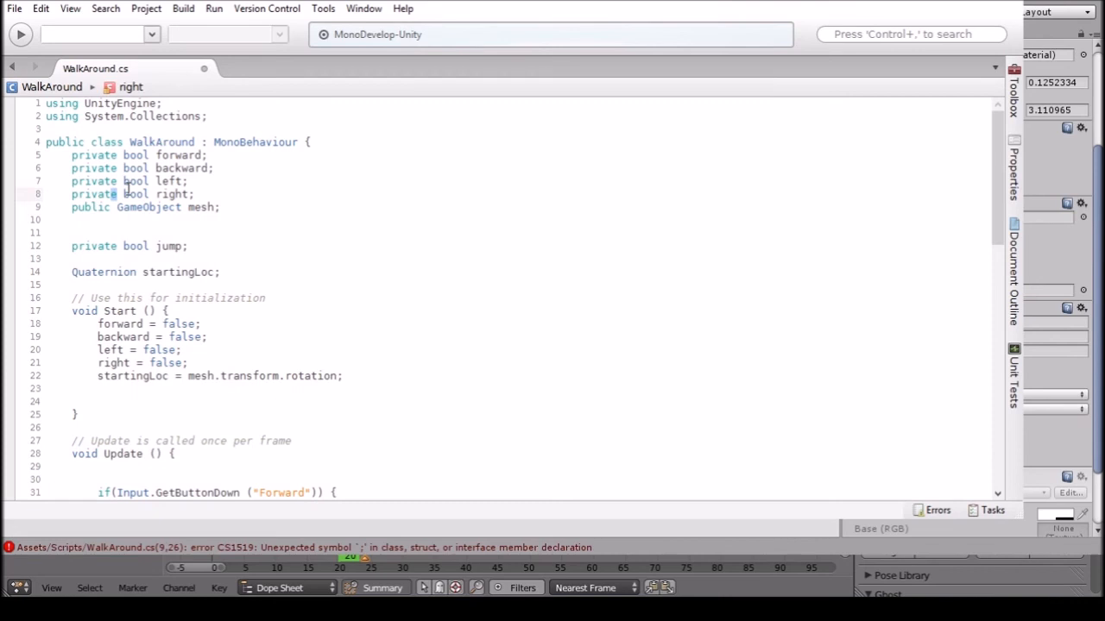
left_click_drag(123, 193, 75, 192)
key("Delete")
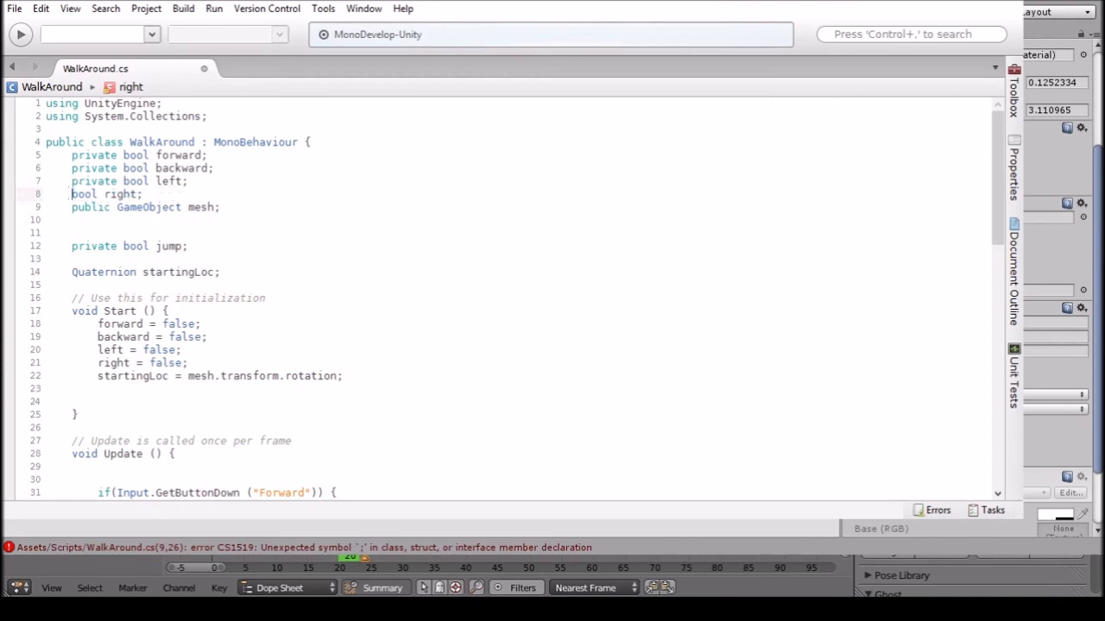
left_click_drag(124, 183, 73, 156)
key("Delete")
left_click(120, 168)
key("Delete")
key("Delete")
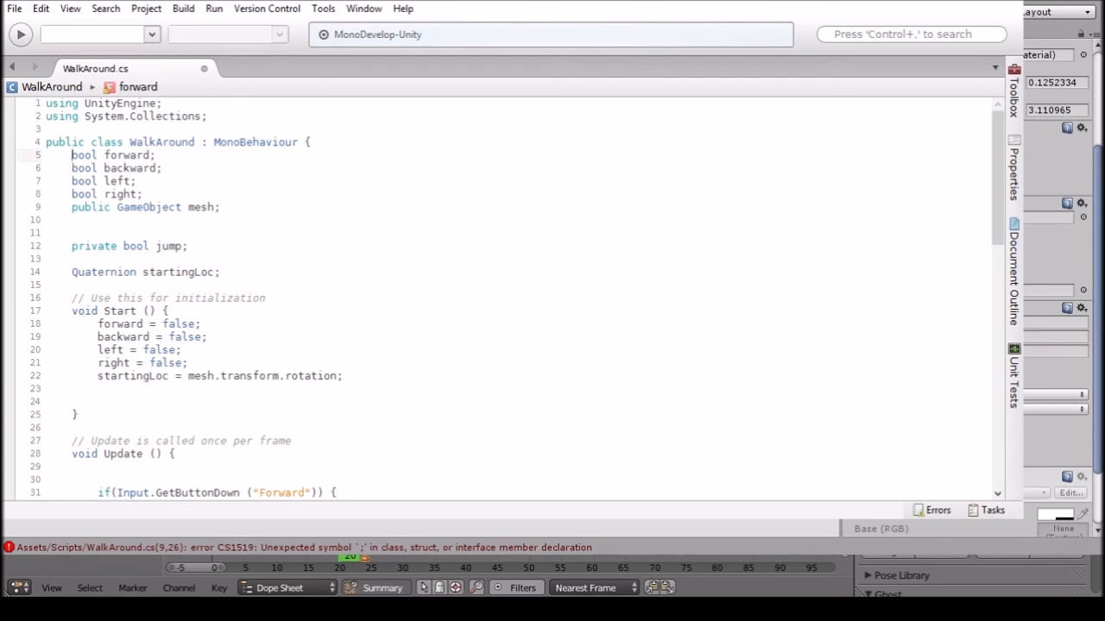
Delete the private modifier from the jump declaration and save the script.
left_click(122, 246)
left_click_drag(122, 246, 70, 250)
key("Delete")
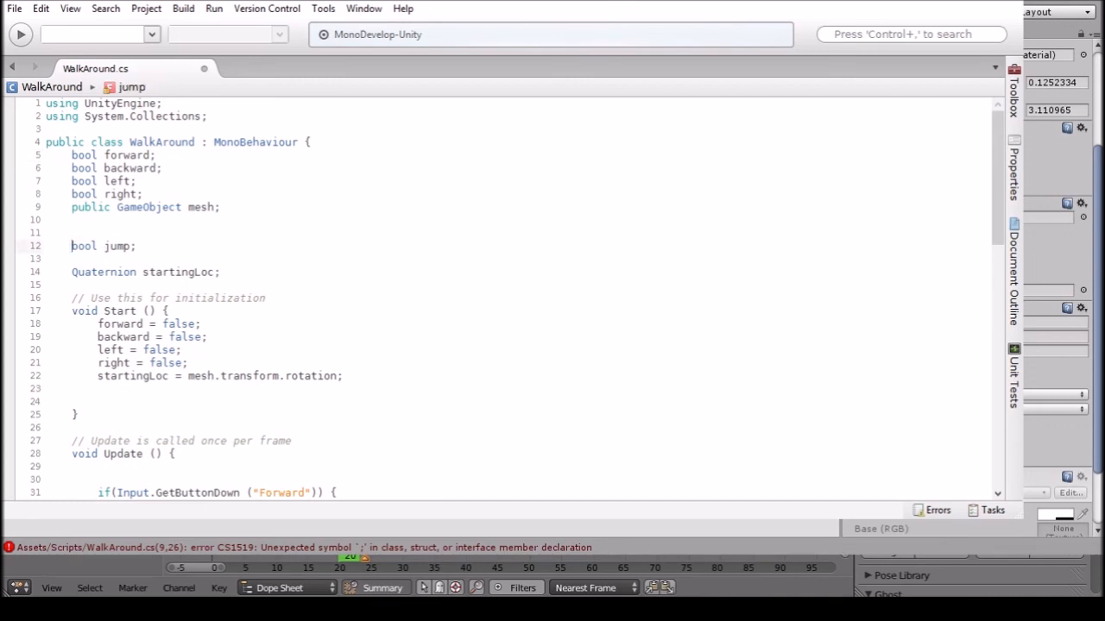
key("ctrl+s")
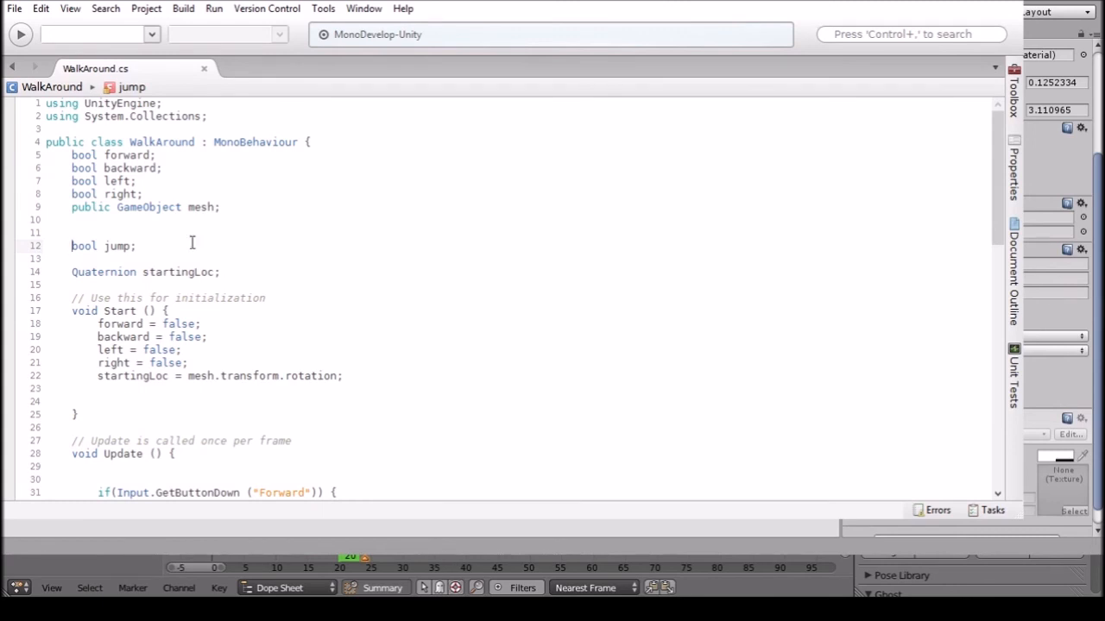
Above the Forward check in Update, write an if(Input.GetButtonDown ("Jump") block that sets jump = true;.
scroll(284, 237, "down", 7)
left_click(256, 221)
left_click(255, 211)
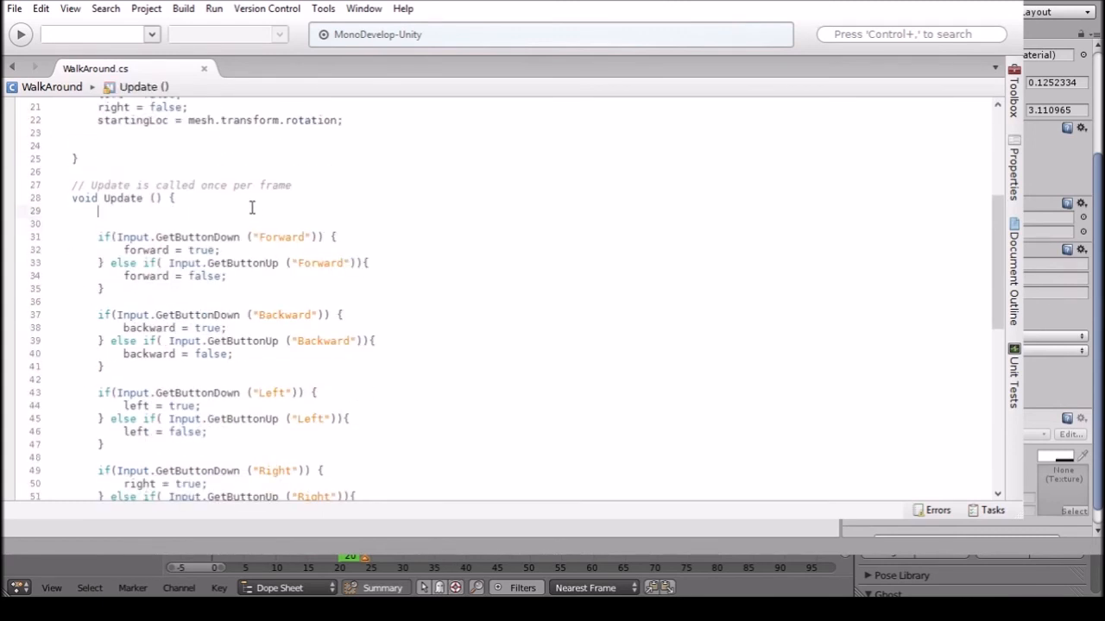
key("Return")
type("if(Input")
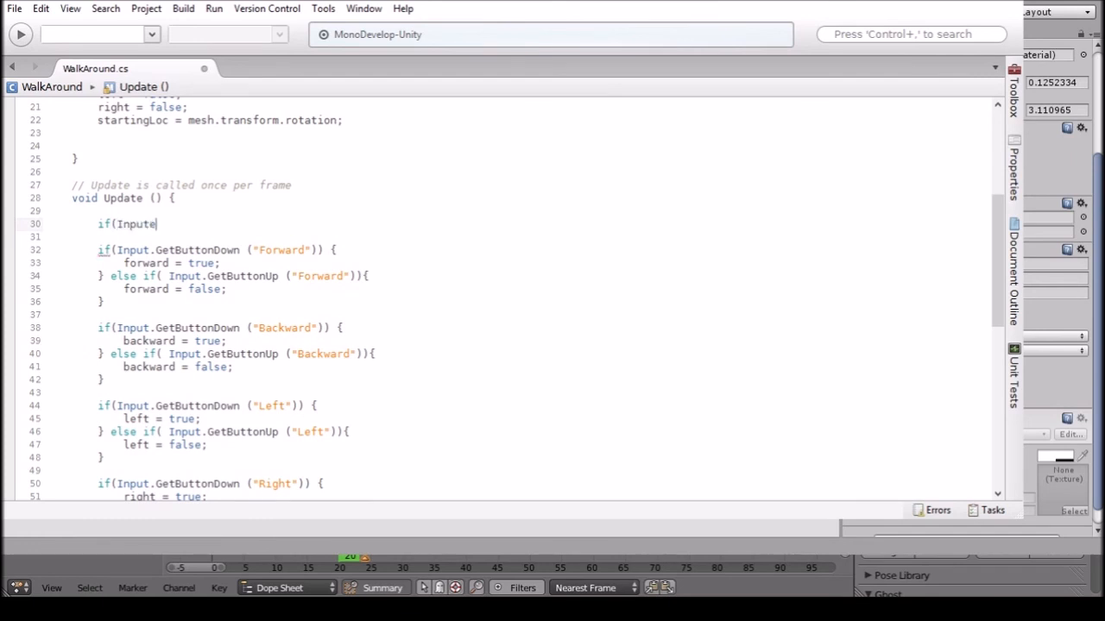
type(".get")
key("BackSpace")
key("BackSpace")
key("BackSpace")
type("GetButtonJ")
key("BackSpace")
type("Down (\"Jump\")){}")
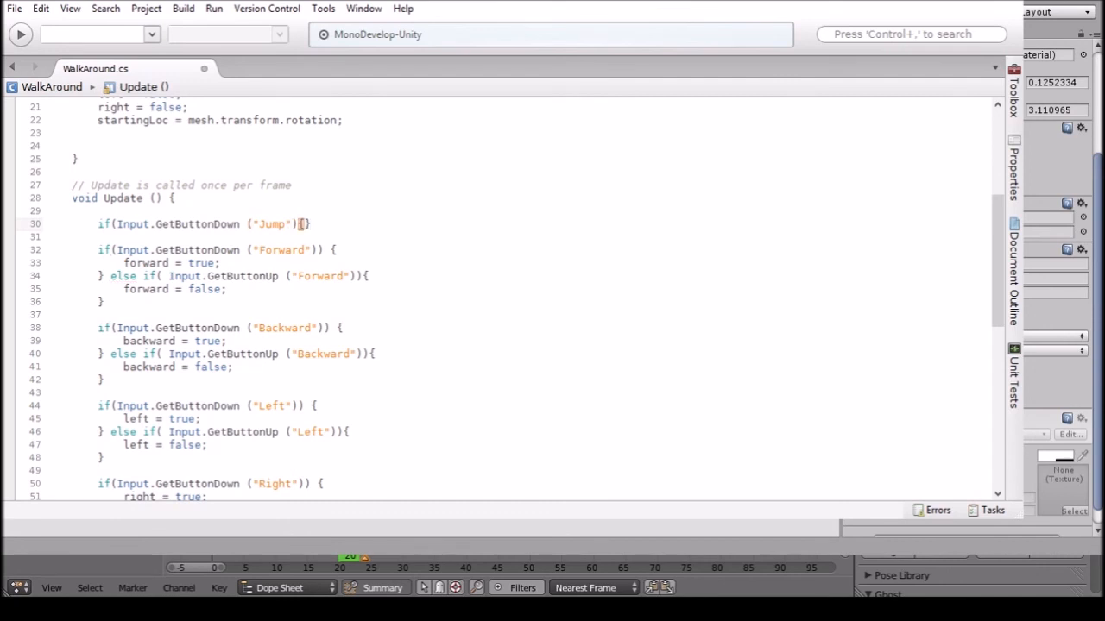
key("Return")
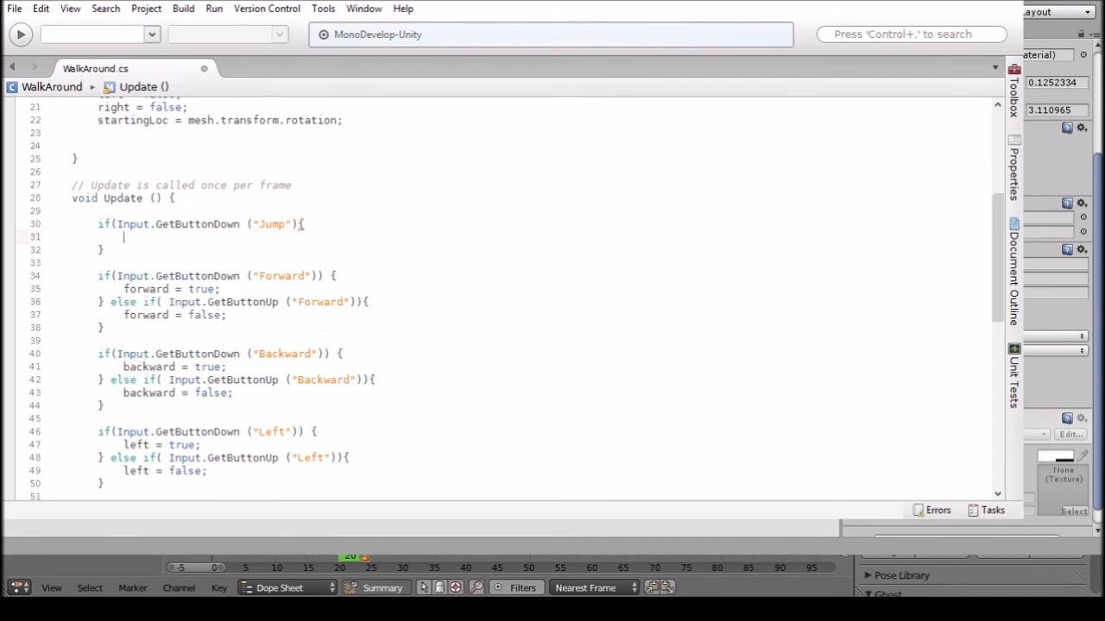
type("jump = true;")
Add an if(jump) block below the Jump check and insert the missing closing parenthesis in the GetButtonDown condition.
left_click(152, 251)
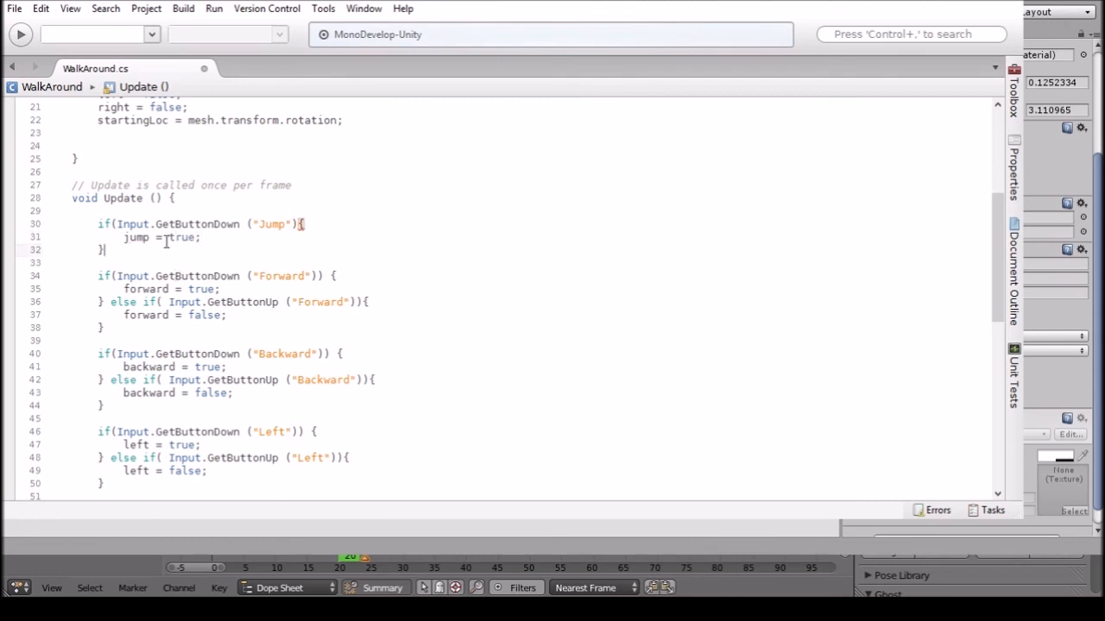
key("Return")
type("if")
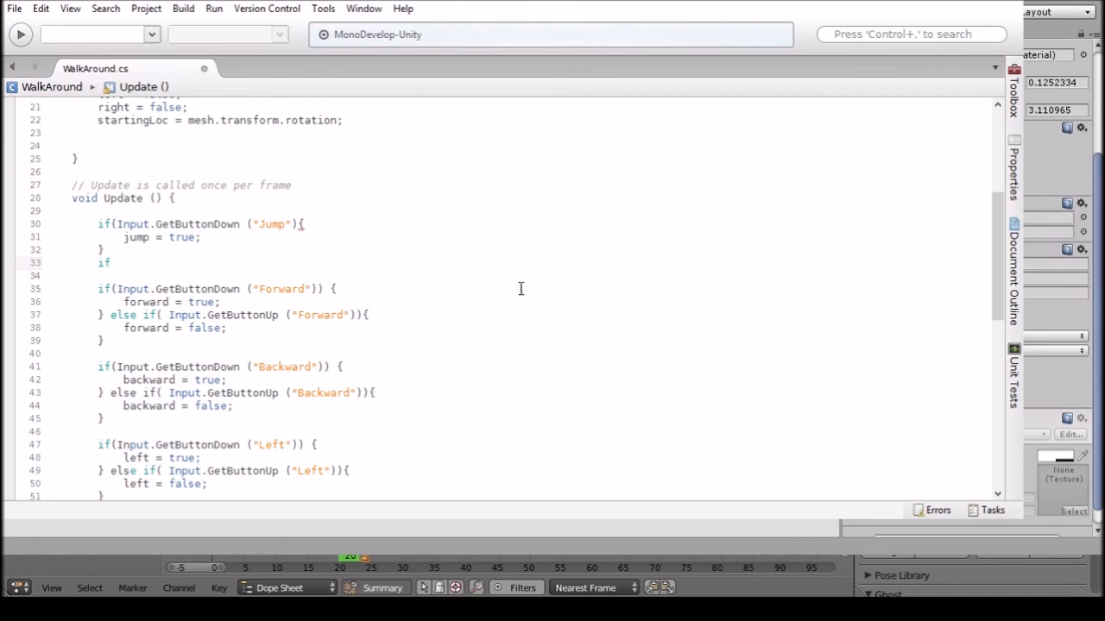
left_click(296, 224)
type(")")
left_click(157, 263)
type("(jump){")
key("Return")
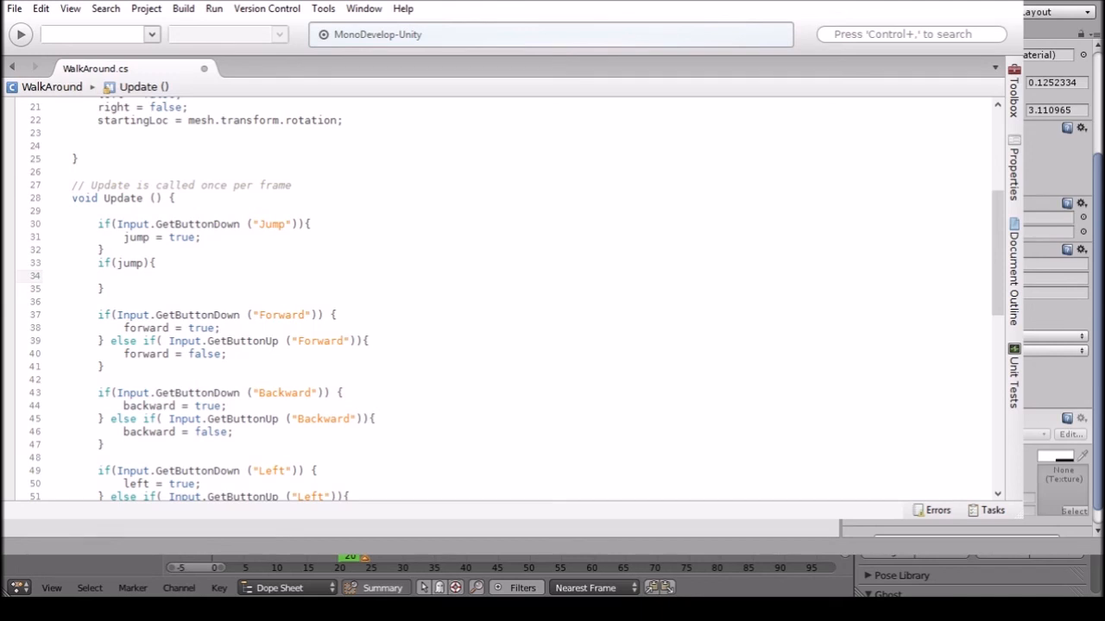
Write rigidbody.AddForce( new Vector3(0, 100, 0)); inside the if(jump) block.
type("rigidbody.AddForce(")
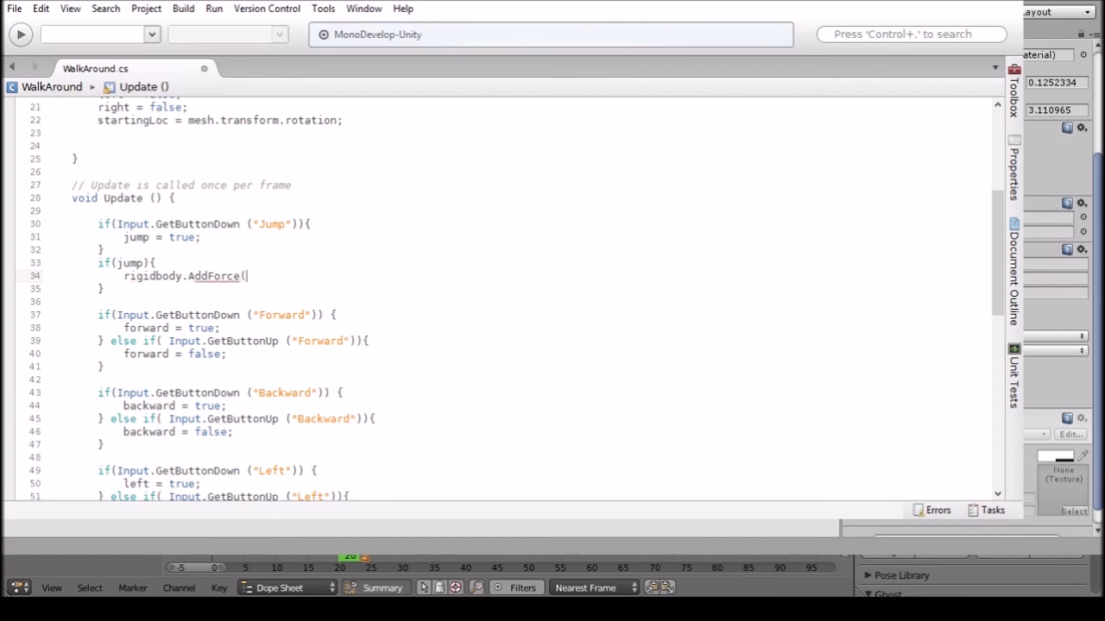
type("0, 100")
key("BackSpace")
key("BackSpace")
key("BackSpace")
key("BackSpace")
key("BackSpace")
key("BackSpace")
type("Vec")
key("BackSpace")
key("BackSpace")
key("BackSpace")
type("newVecgtor")
key("BackSpace")
key("BackSpace")
key("BackSpace")
type("orce( new Vector3(")
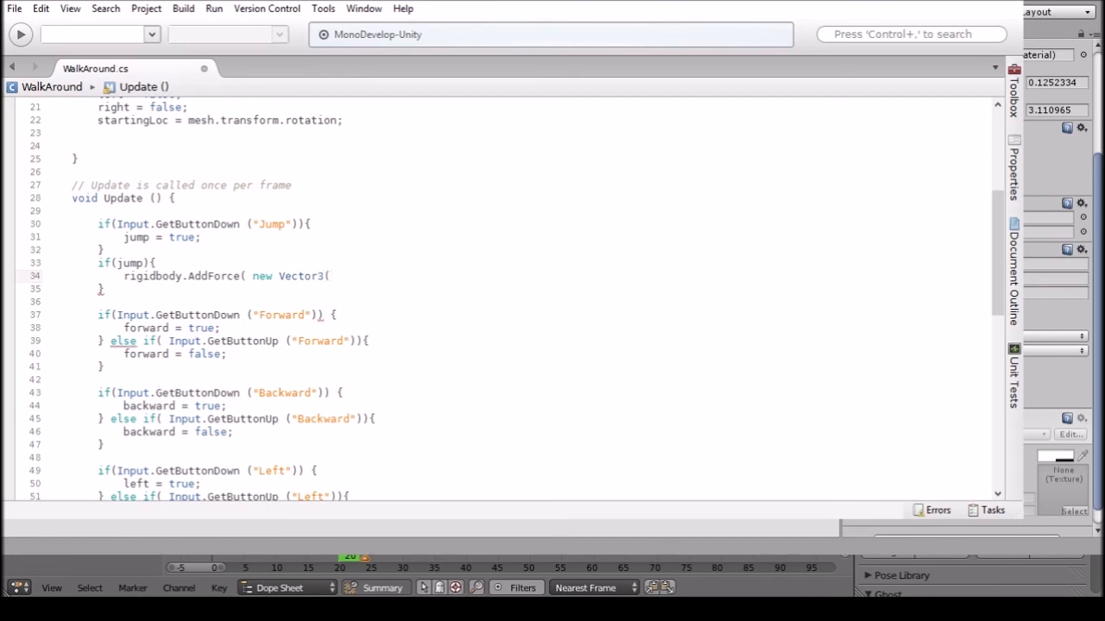
type("0, 100, 0));")
Append else after the closing brace of the Jump button check.
left_click(177, 249)
type("else")
left_click_drag(117, 224, 306, 224)
key("ctrl+c")
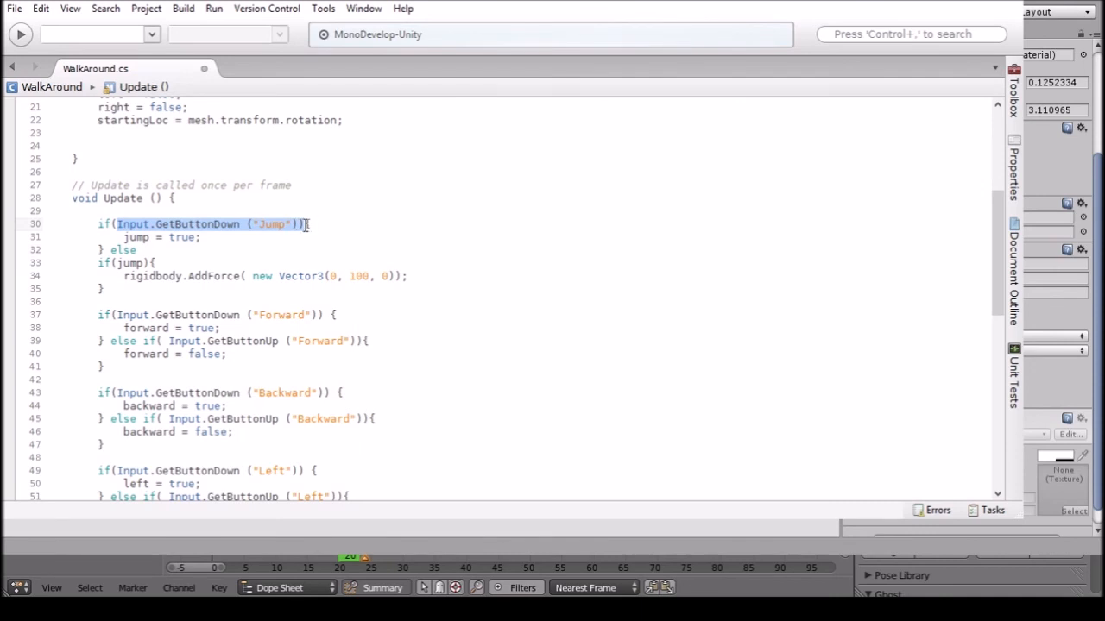
left_click(177, 265)
key("ctrl+v")
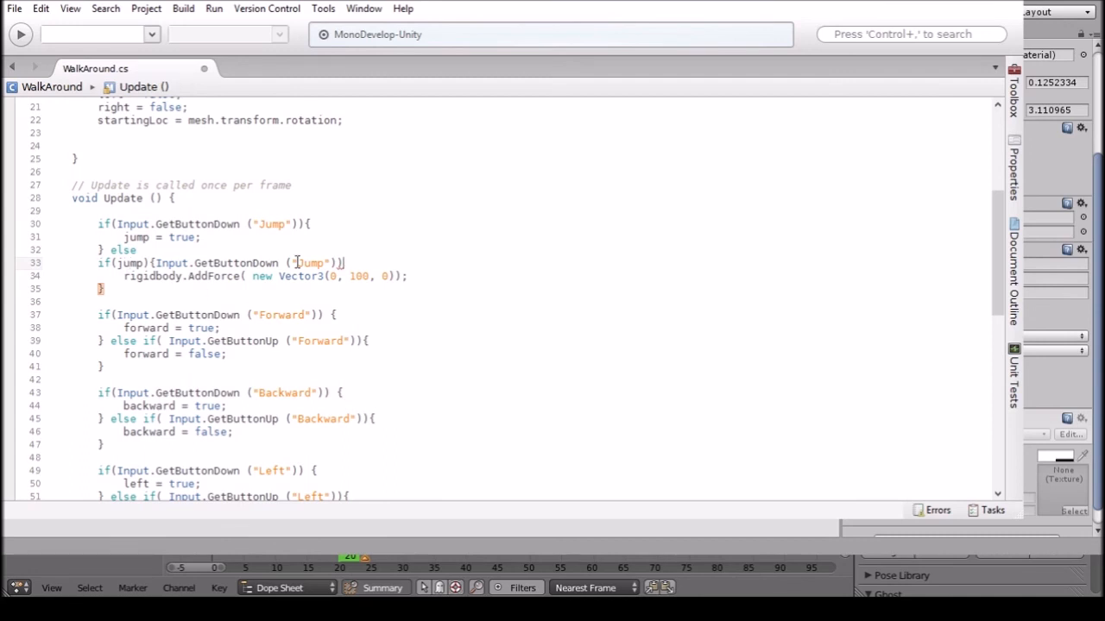
key("ctrl+z")
Complete the else with the condition (Input.GetButtonDown ("Jump")) and a block that sets jump = false;.
left_click_drag(136, 250, 113, 253)
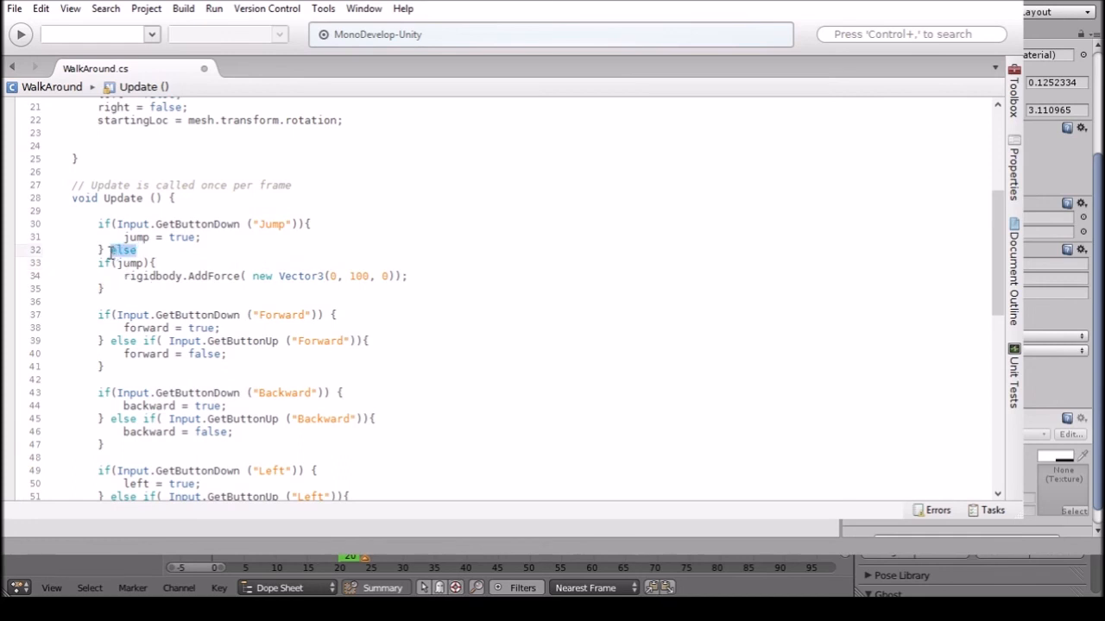
left_click(165, 250)
type("()")
key("Left")
type("Input.GetButtonDow")
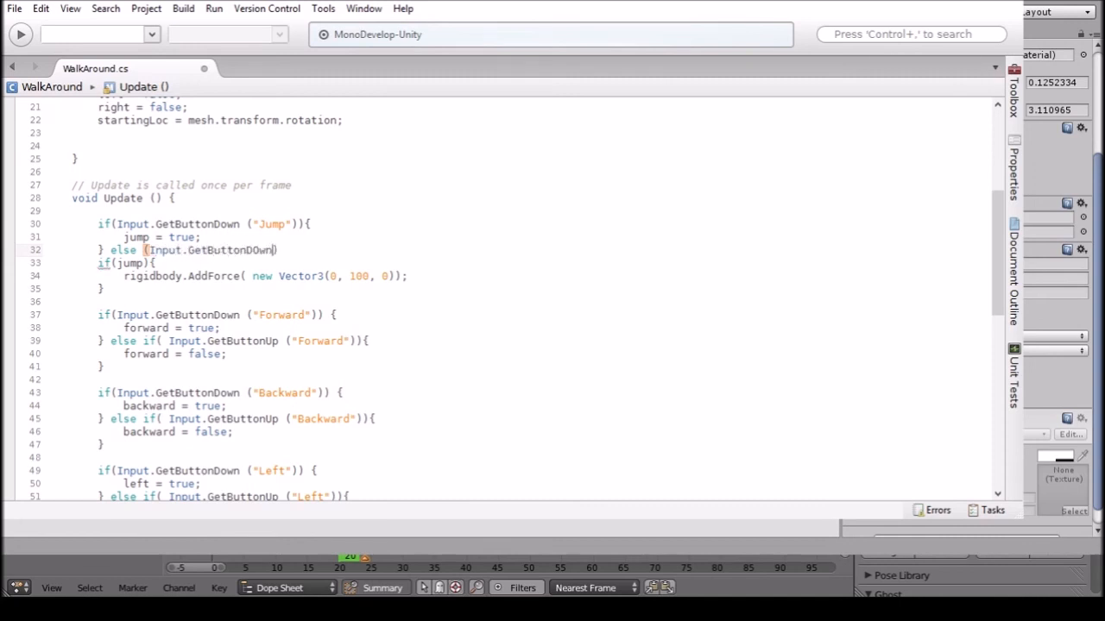
type("n (\"Jump\")")
key("End")
type("{")
key("Return")
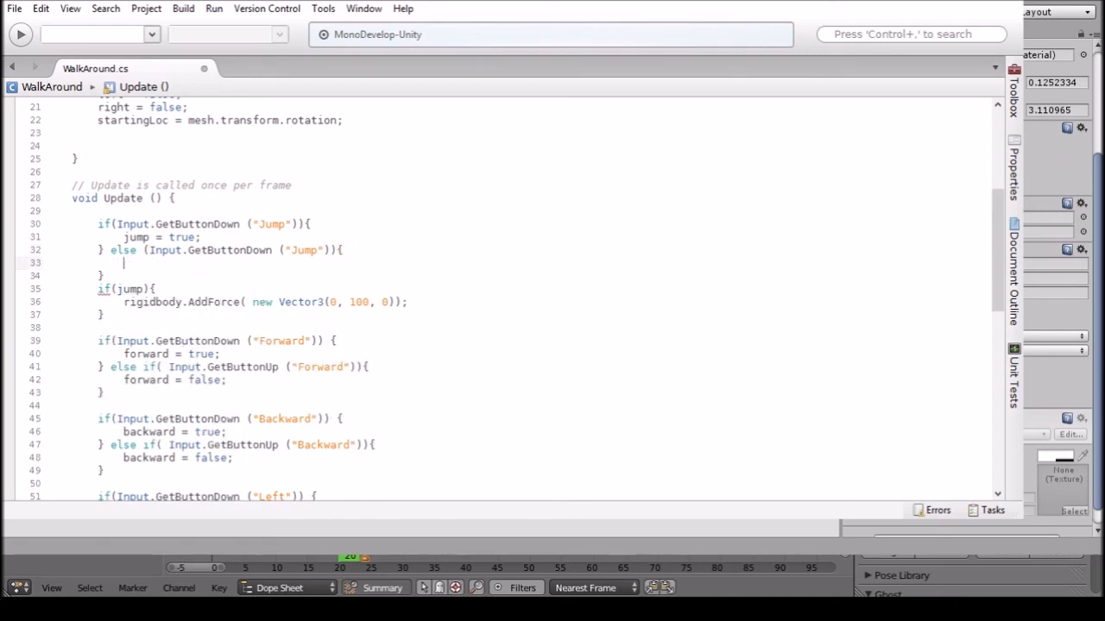
type("jump = false;")
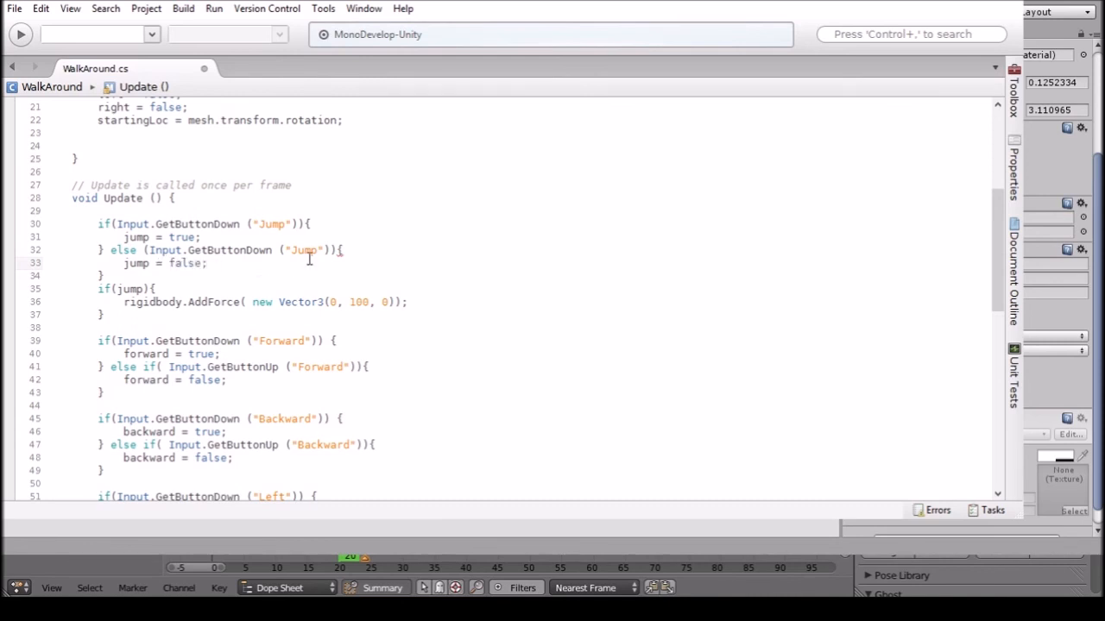
Change the else branch to else if with Input.GetButtonUp ("Jump") as its condition and save the script.
double_click(259, 250)
left_click(273, 250)
left_click_drag(273, 250, 248, 251)
type("UP")
key("BackSpace")
type("p")
left_click(139, 250)
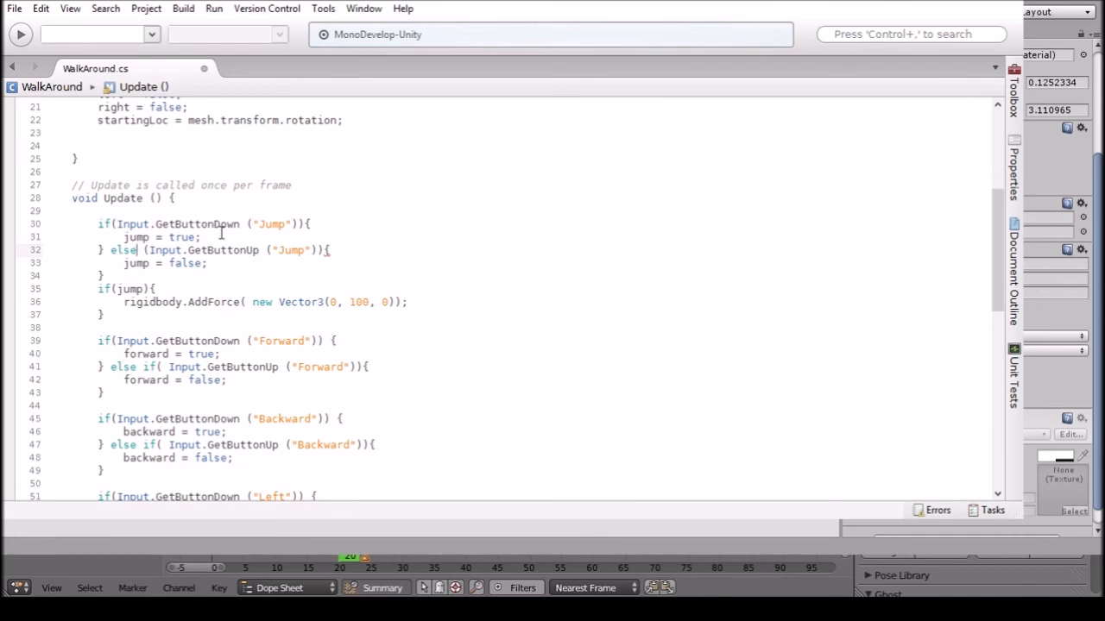
type("if")
key("ctrl+s")
left_click(521, 195)
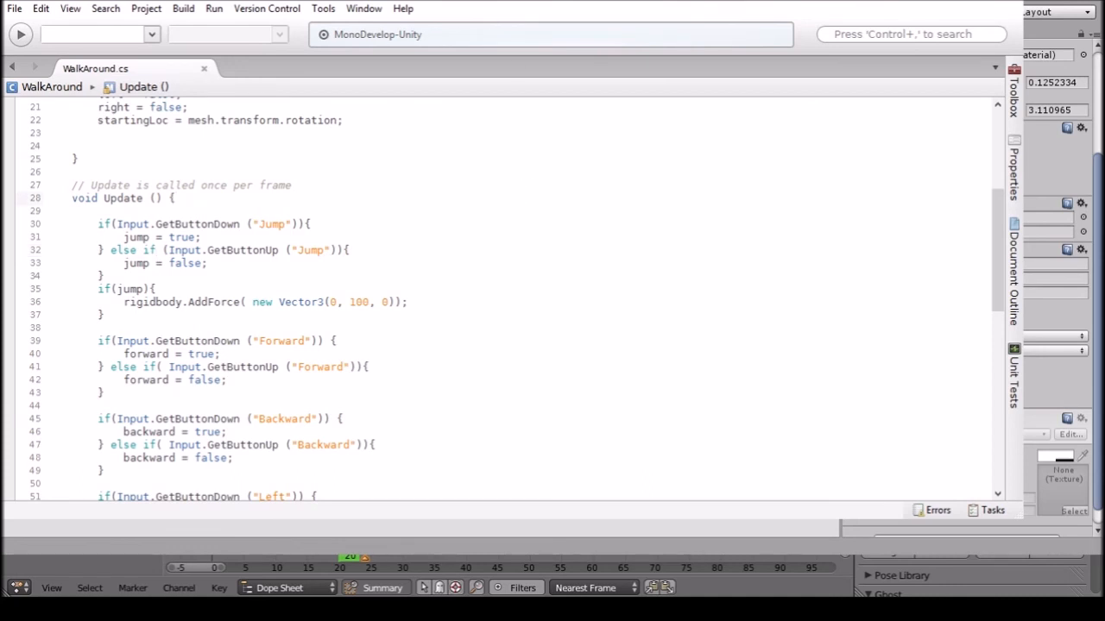
Clear the input-axis button field ending in 3 in Unity's input settings.
left_click_drag(1093, 134, 1073, 54)
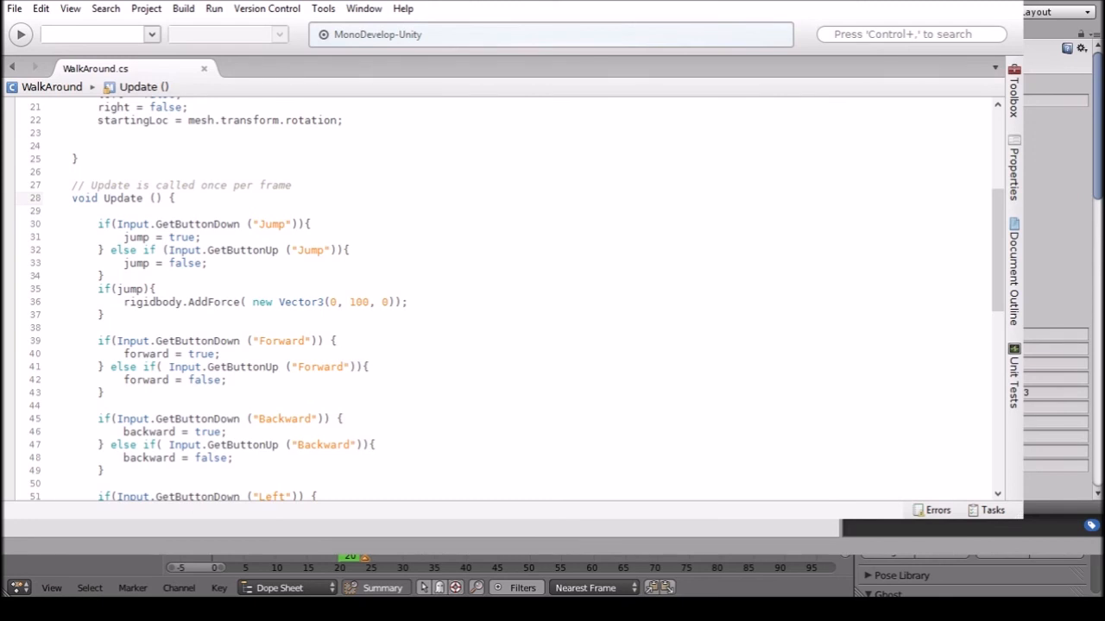
scroll(1060, 285, "down", 2)
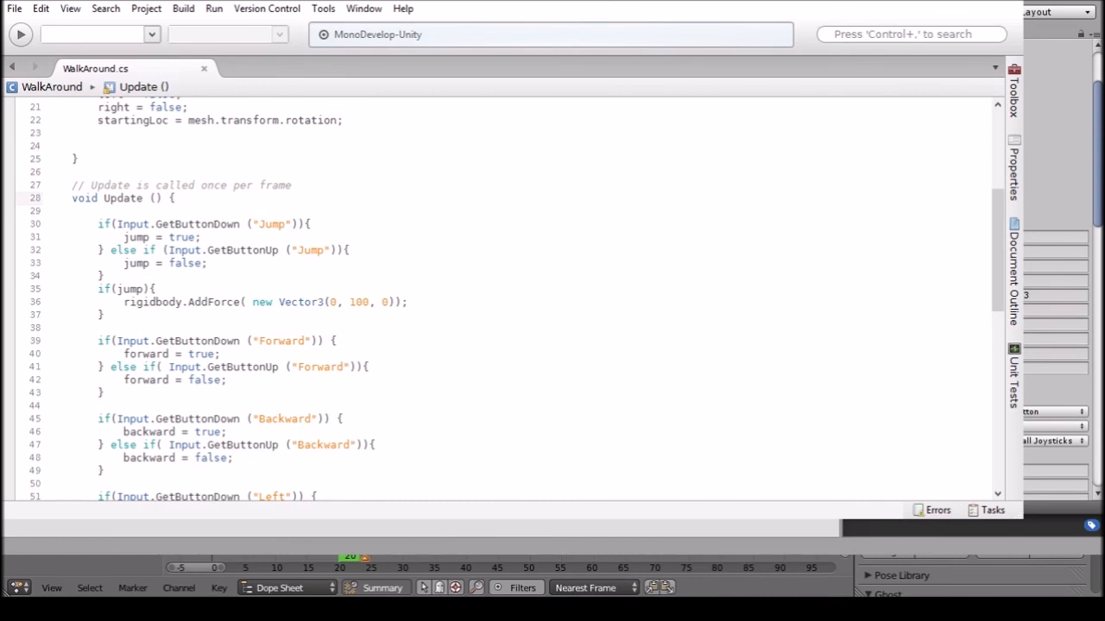
left_click(1026, 297)
key("BackSpace")
left_click_drag(1047, 295, 1023, 295)
key("BackSpace")
left_click_drag(1036, 296, 1024, 295)
key("BackSpace")
key("BackSpace")
Replace the first jump condition with Input.GetKeyDown(KeyCode.Space) and balance its closing parentheses.
left_click_drag(298, 223, 174, 224)
type("KeyDown(")
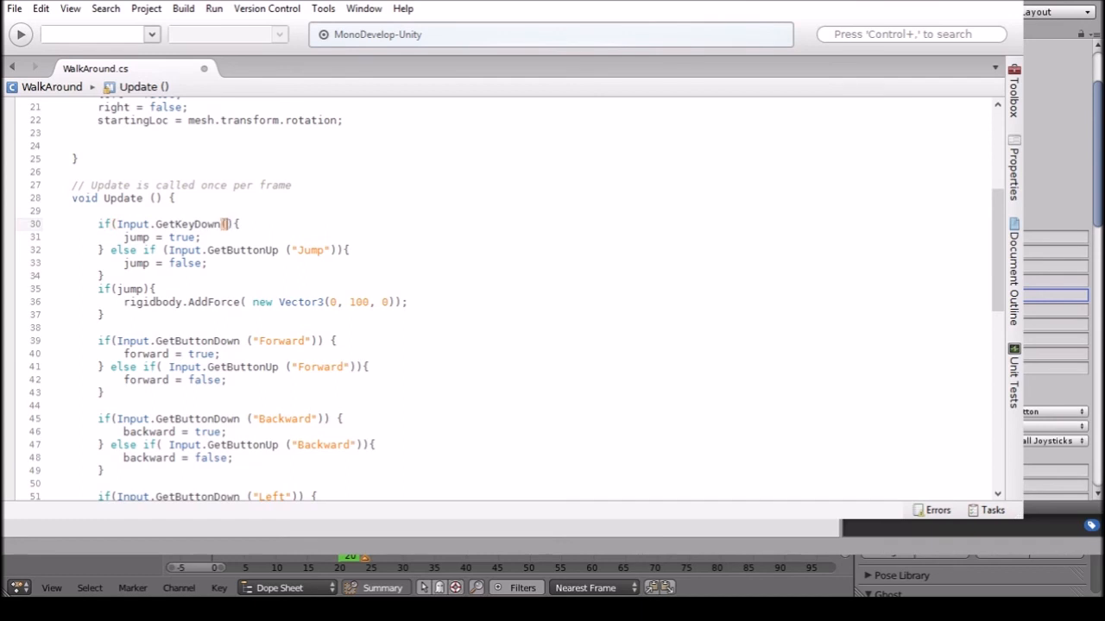
type("KeyCode.spac")
key("BackSpace")
type("ce")
key("Return")
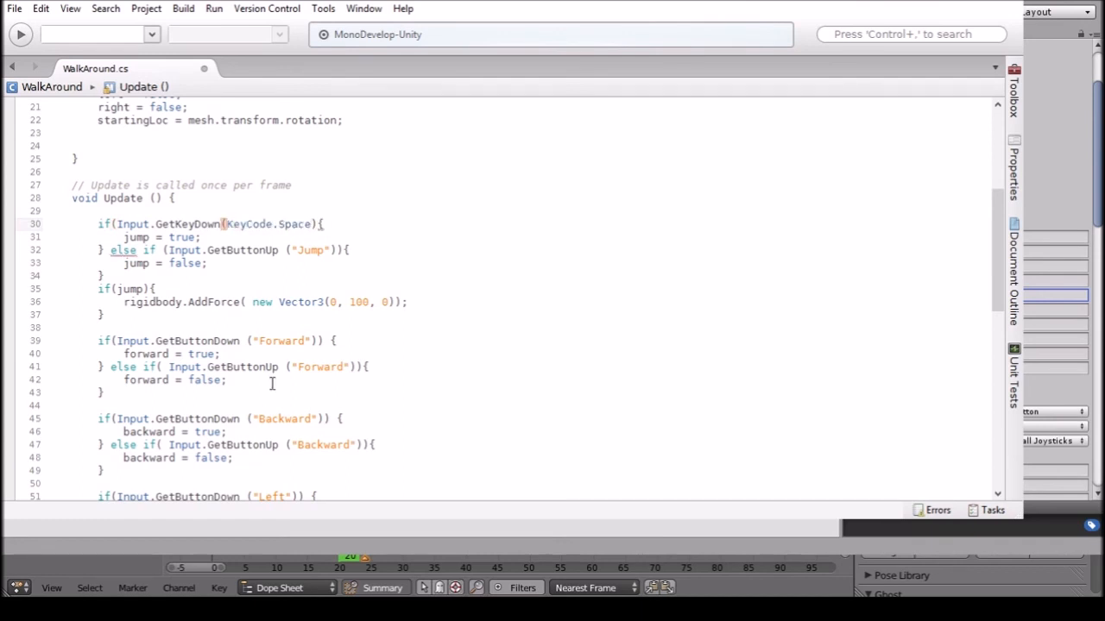
left_click(184, 239)
left_click(338, 250)
left_click(319, 224)
type(")")
Change the jump else-if condition to Input.GetKeyUp(KeyCode.Space) and save the script.
left_click_drag(337, 250, 202, 251)
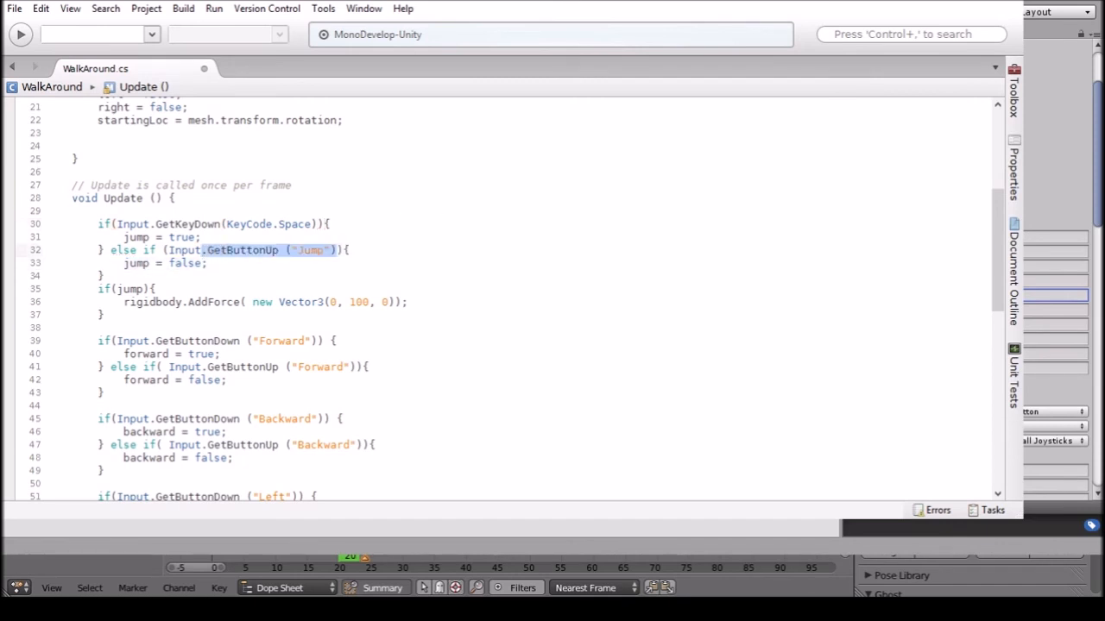
type(".getk")
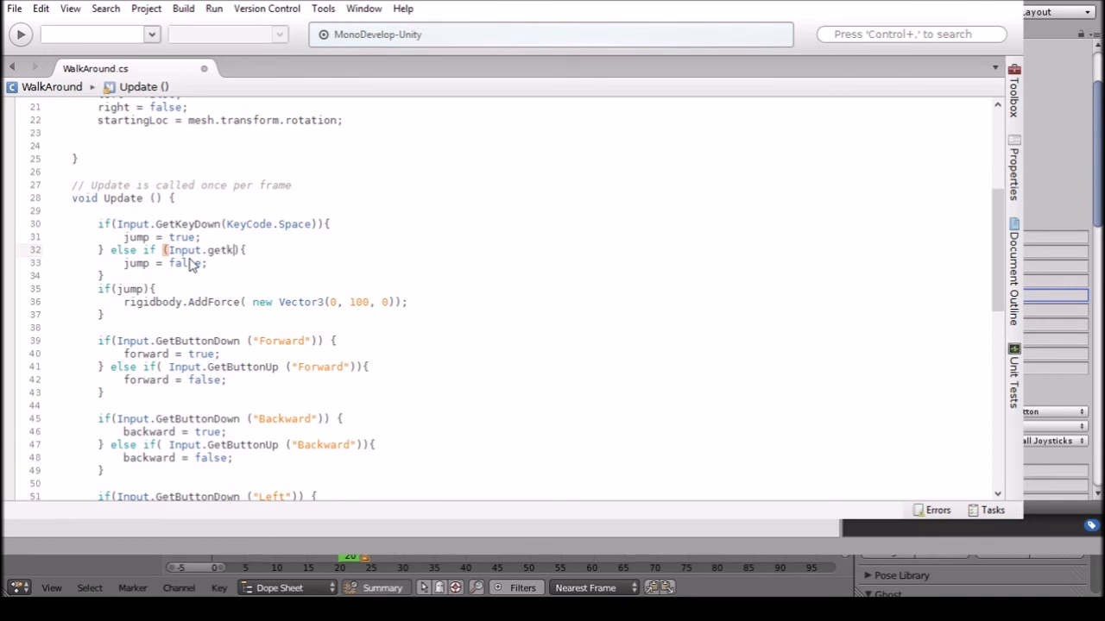
double_click(245, 309)
type("(KeyCode.Space")
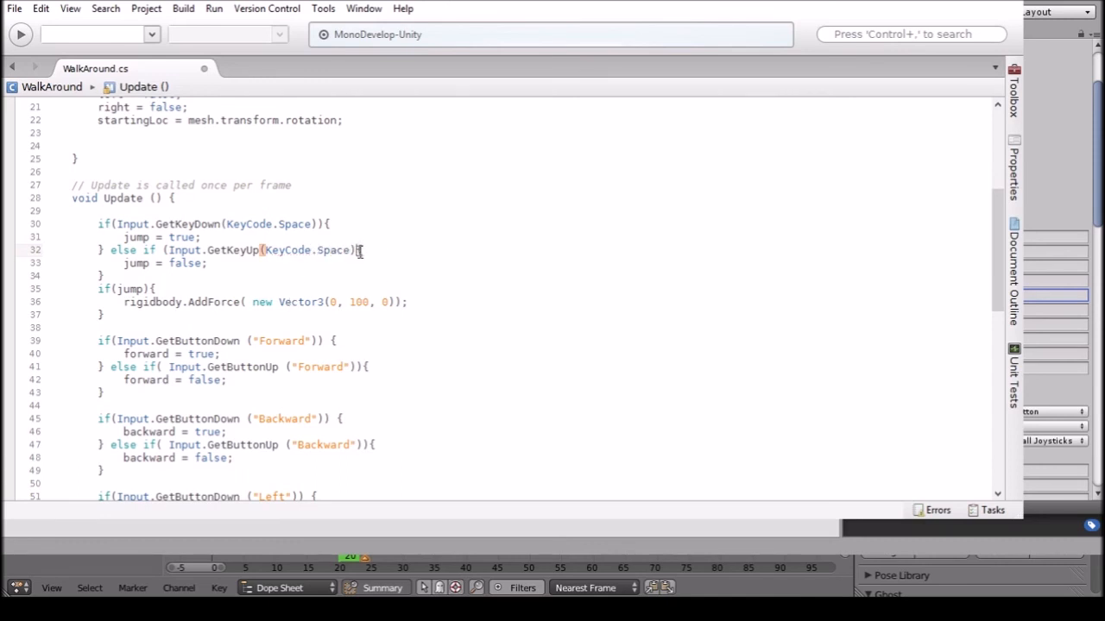
type(")")
left_click(419, 264)
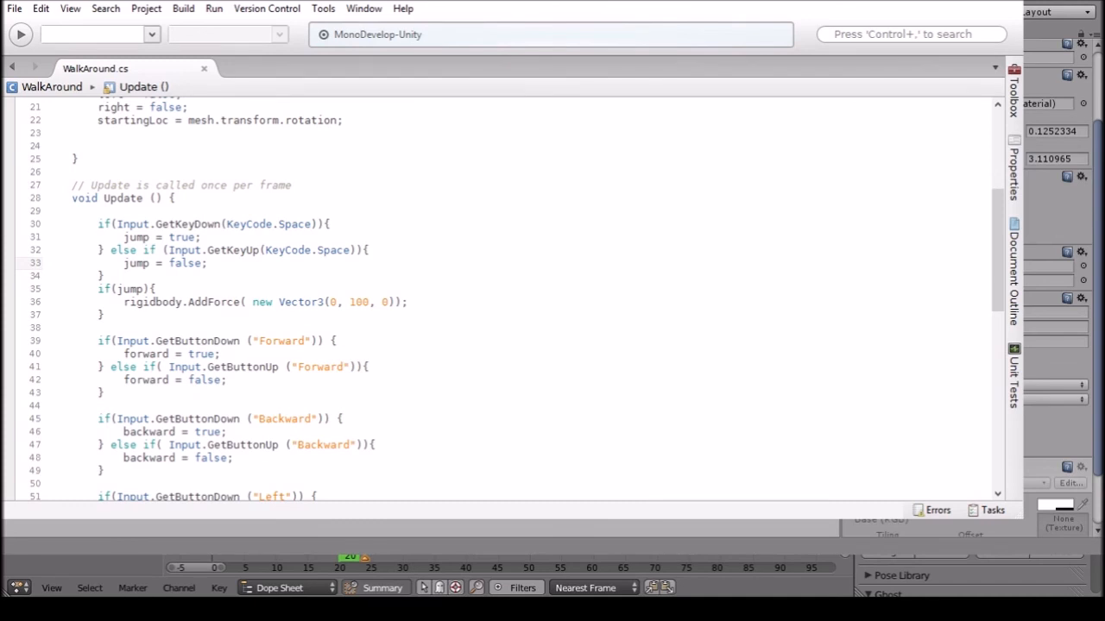
Divide the Translate vectors in the if(forward) and if(backward) blocks by 3.
left_click(1055, 313)
scroll(1057, 285, "up", 1)
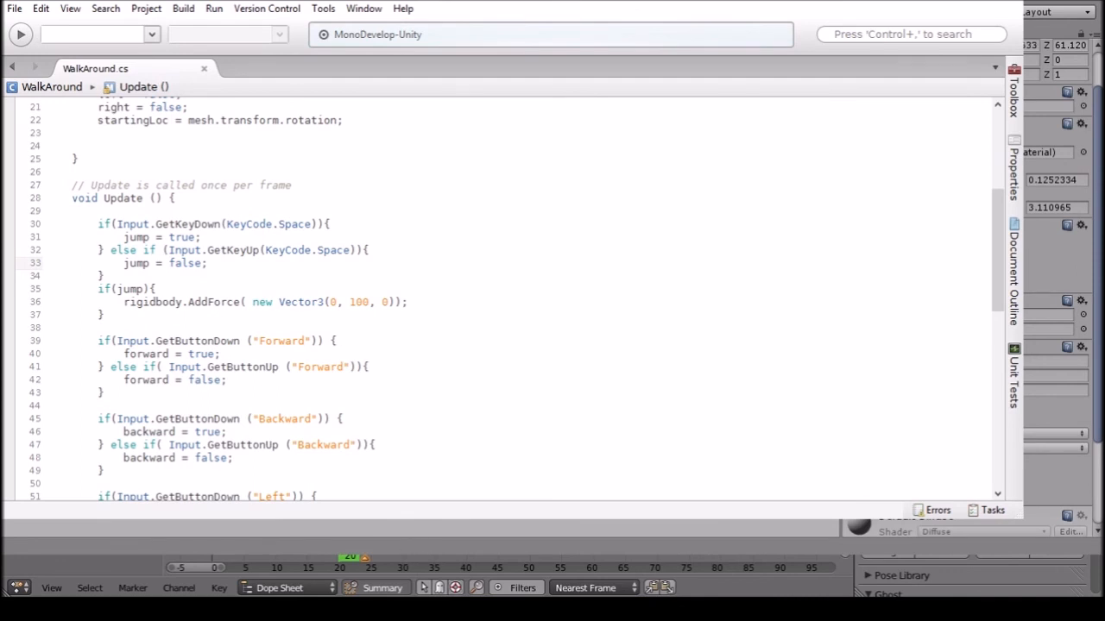
scroll(270, 289, "down", 2)
scroll(276, 285, "down", 4)
scroll(267, 333, "down", 2)
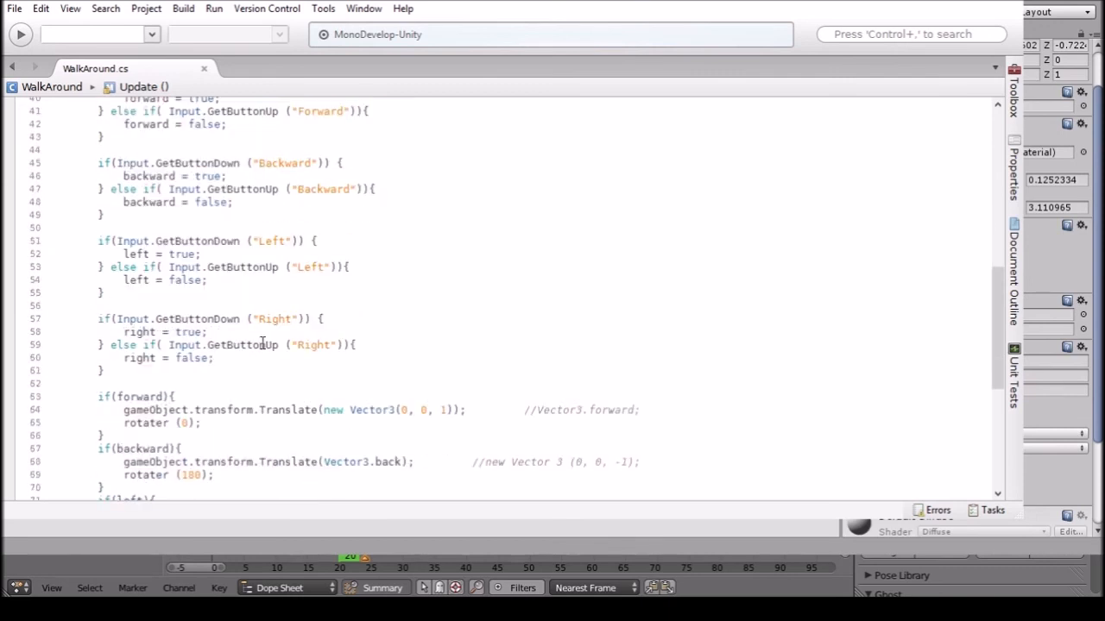
left_click(454, 410)
type("/ 3")
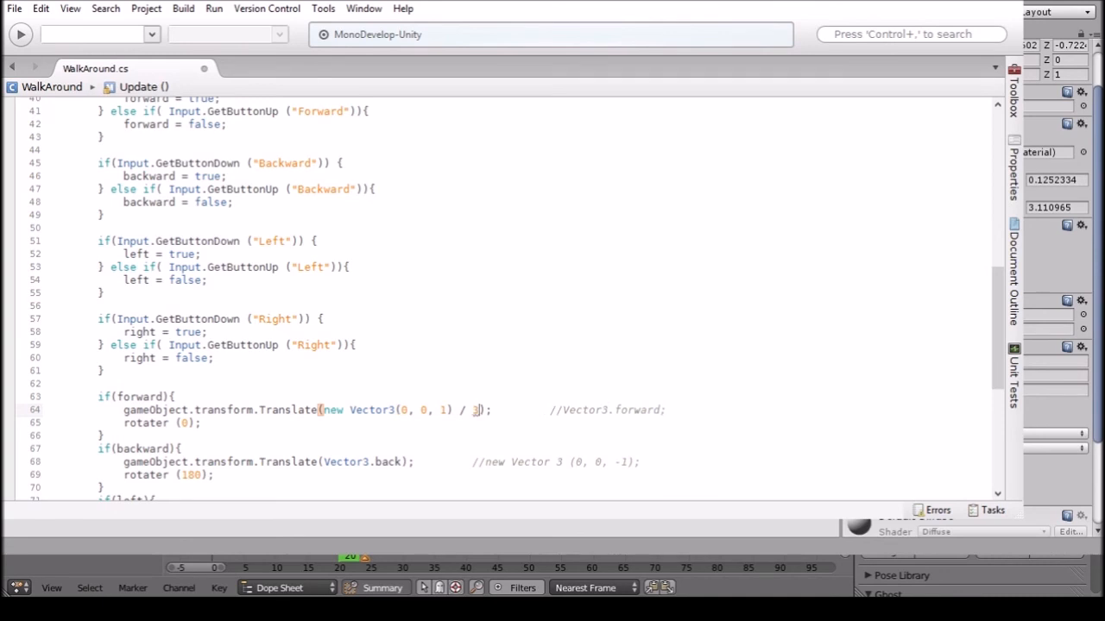
scroll(462, 390, "down", 4)
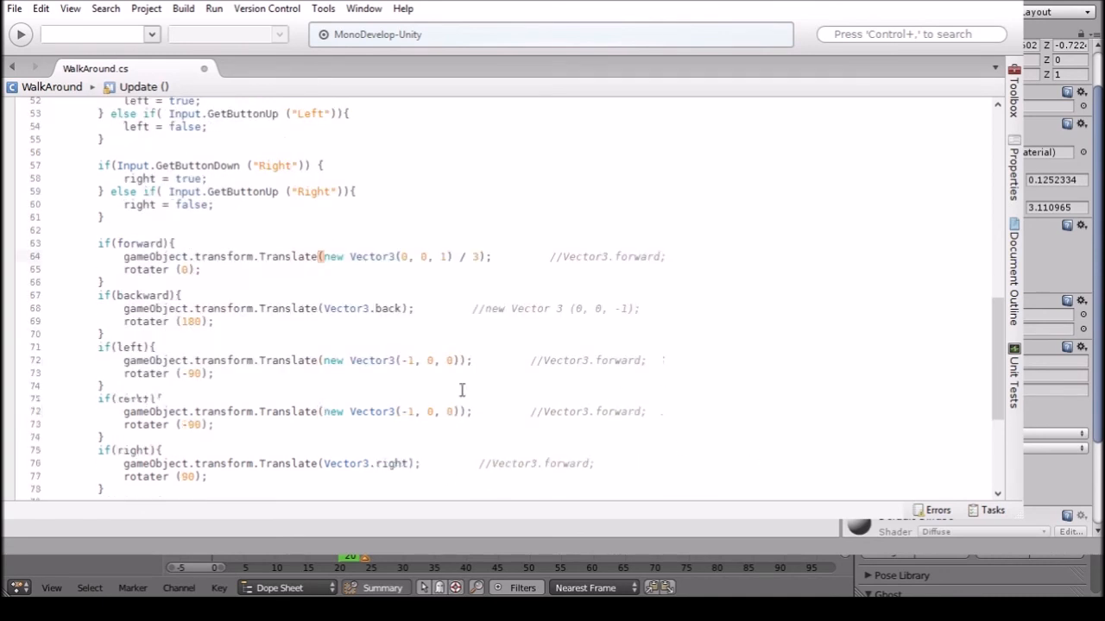
left_click(403, 309)
type("/ 3")
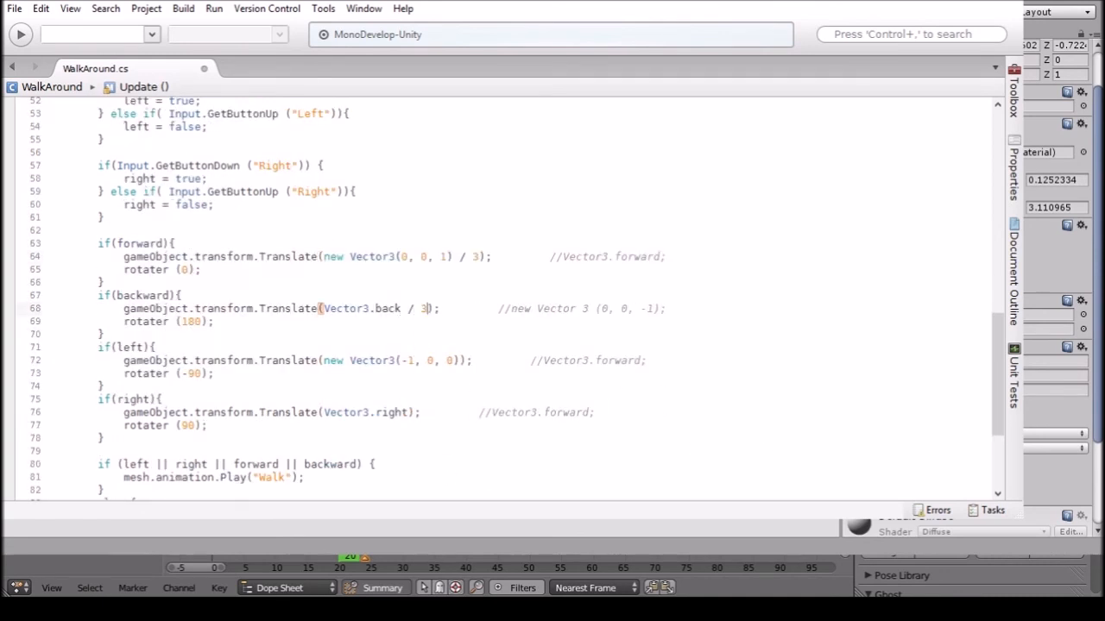
Divide the Translate vectors in the if(left) and if(right) blocks by 3 and save the script.
left_click(459, 360)
type("/3")
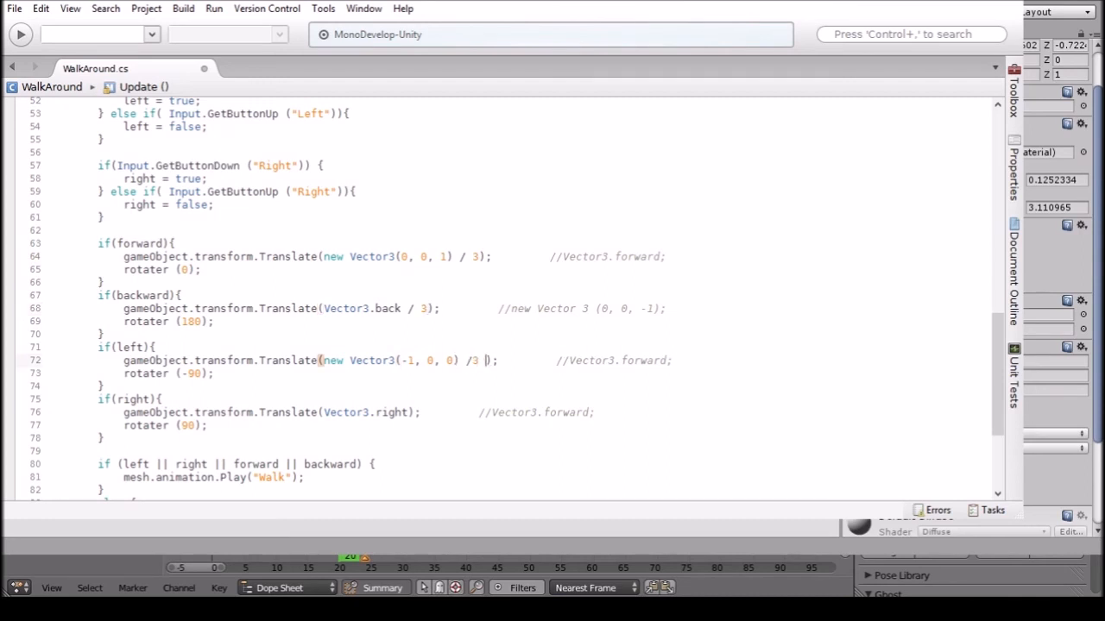
key("BackSpace")
key("BackSpace")
type("3")
left_click(409, 412)
type("/ 3")
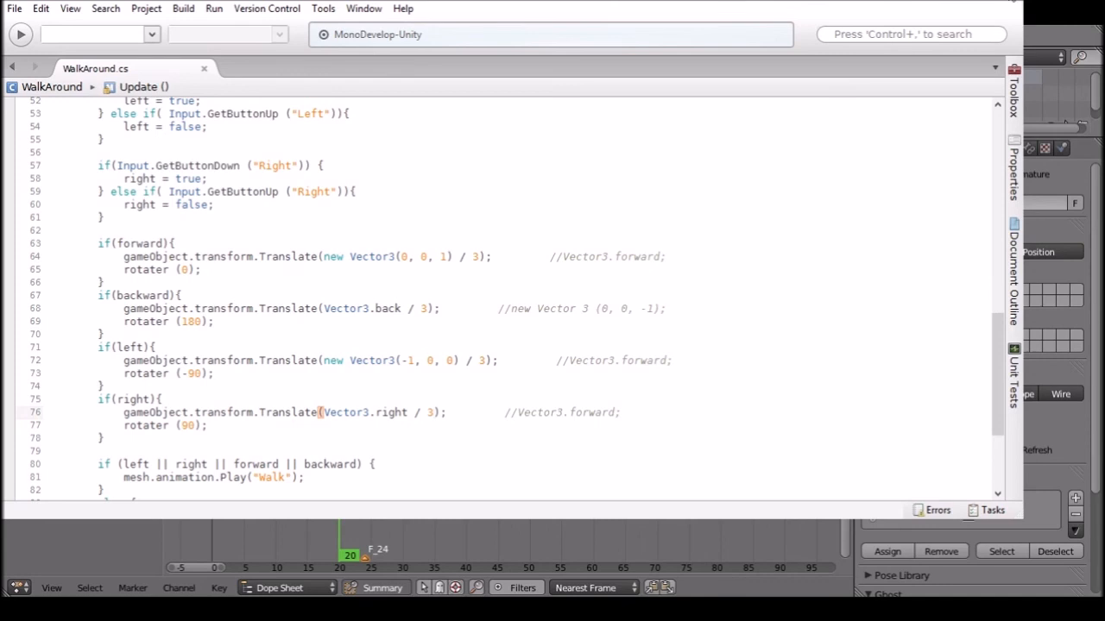
Switch to Blender and save the character over the existing BasicGuy.blend file.
left_click(993, 2)
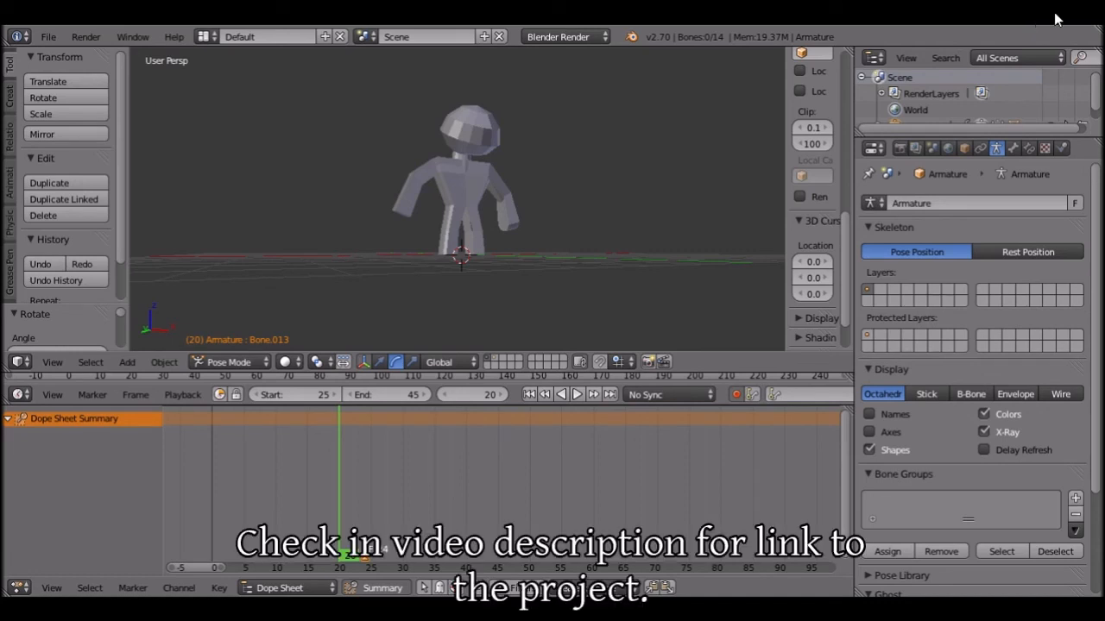
key("ctrl+s")
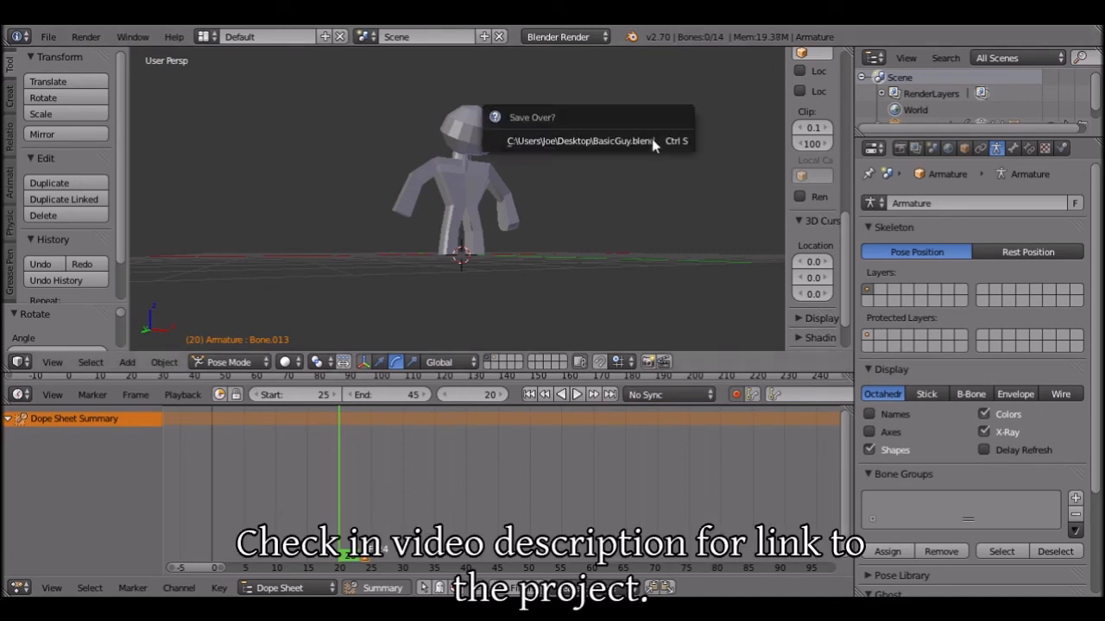
left_click(563, 140)
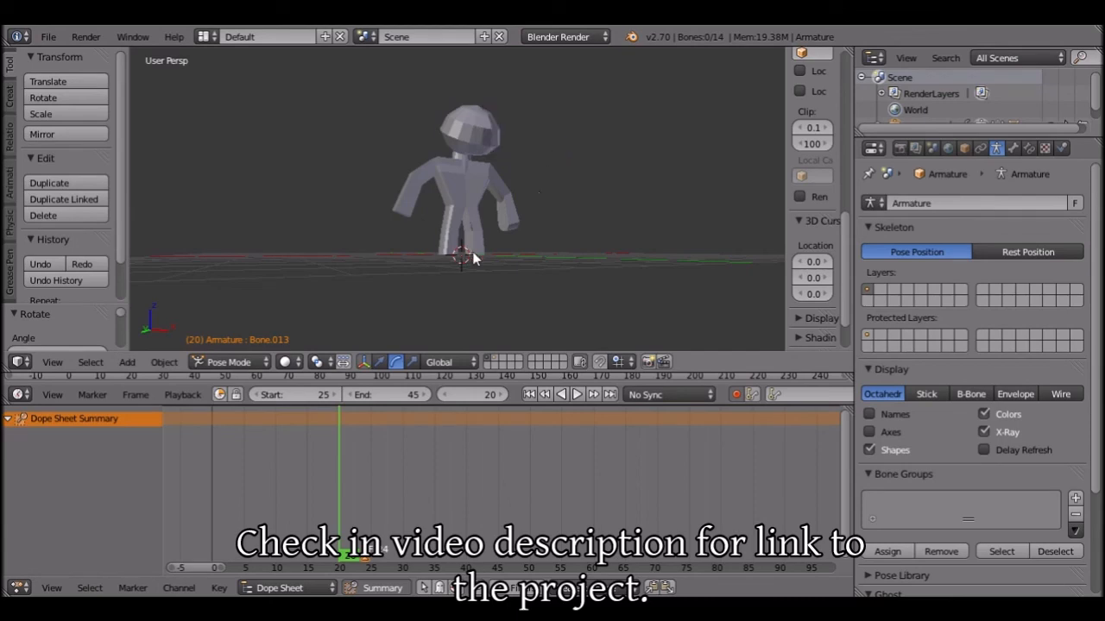